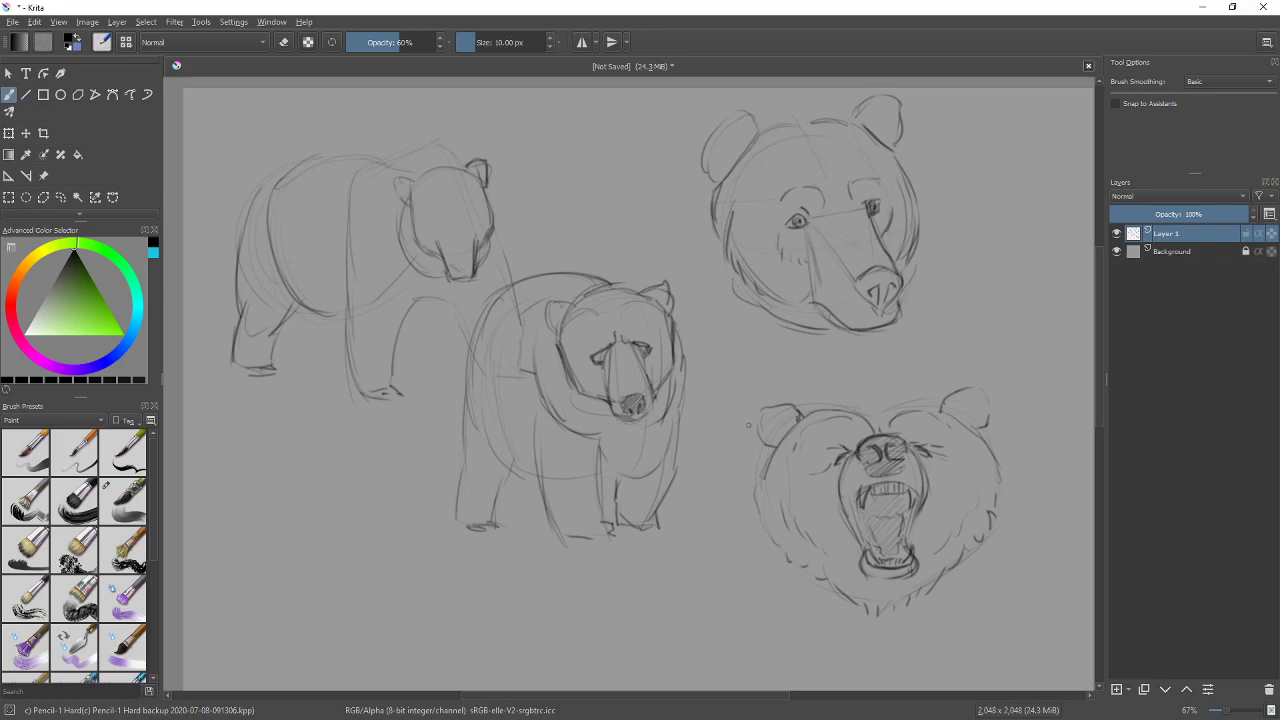
mouse_move(774, 369)
left_mouse_down()
mouse_move(774, 449)
mouse_move(842, 296)
left_mouse_up()
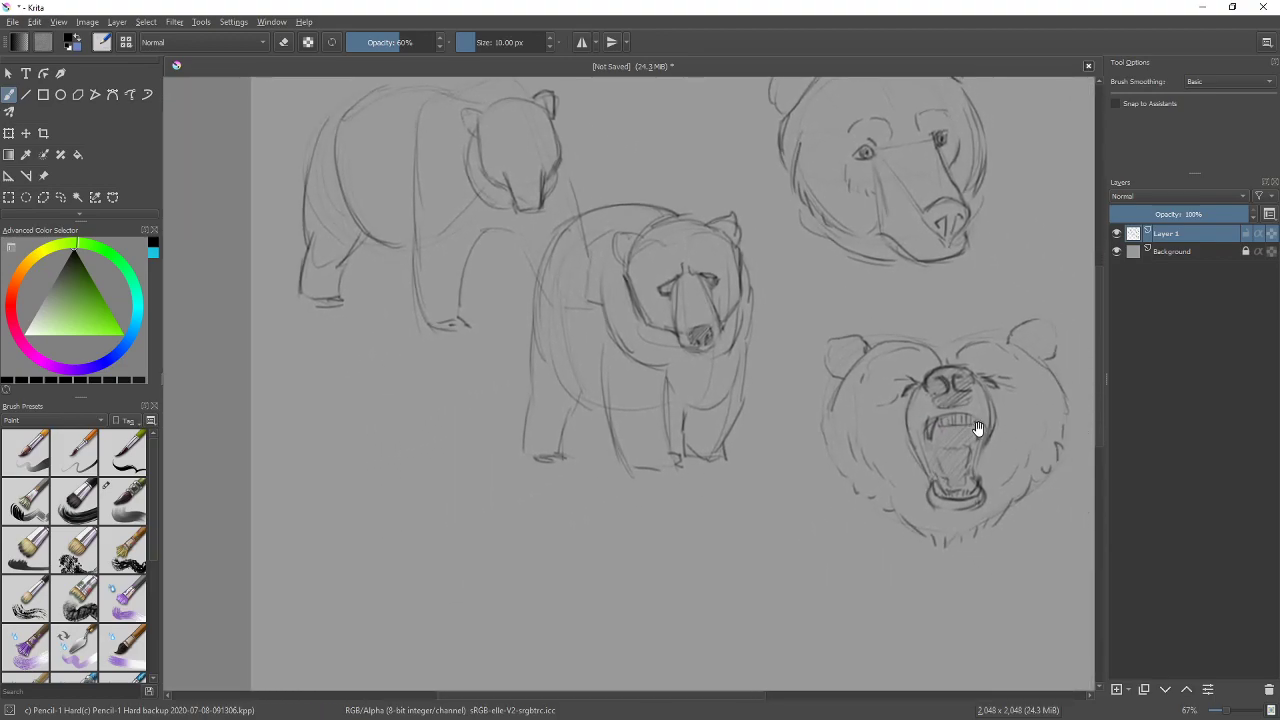
left_click_drag(979, 427, 894, 451)
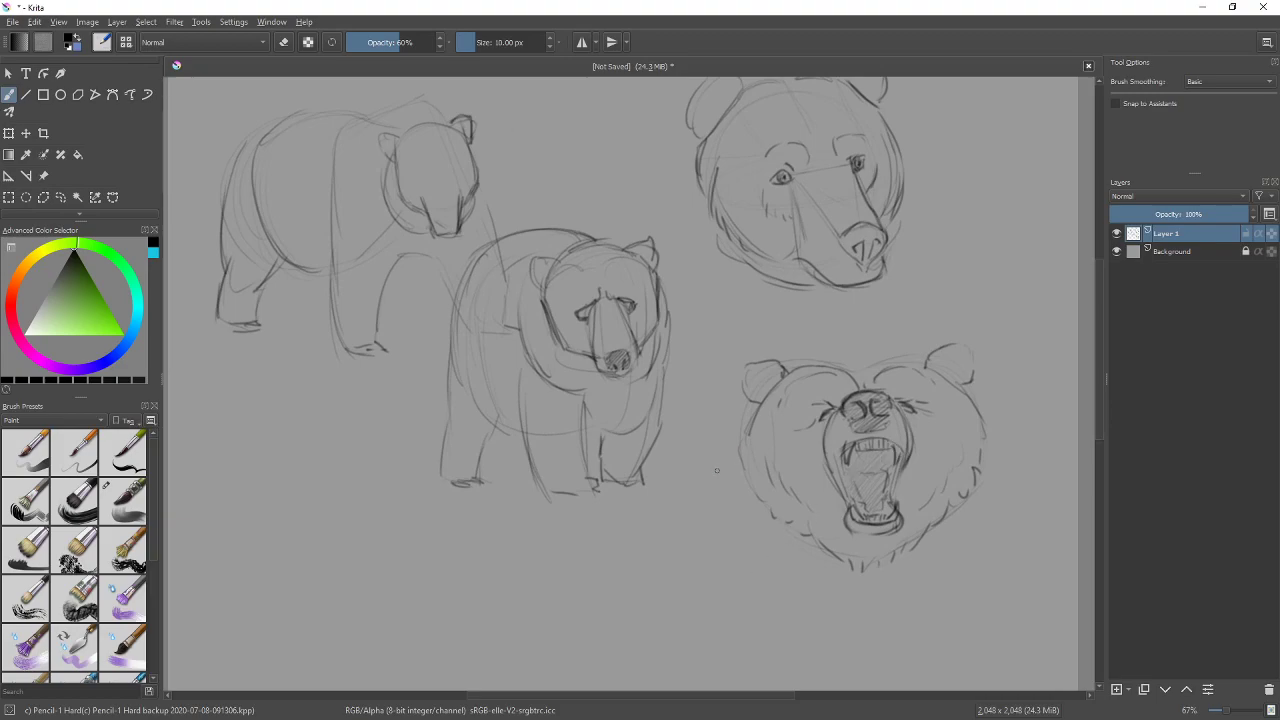
left_click_drag(678, 447, 717, 539)
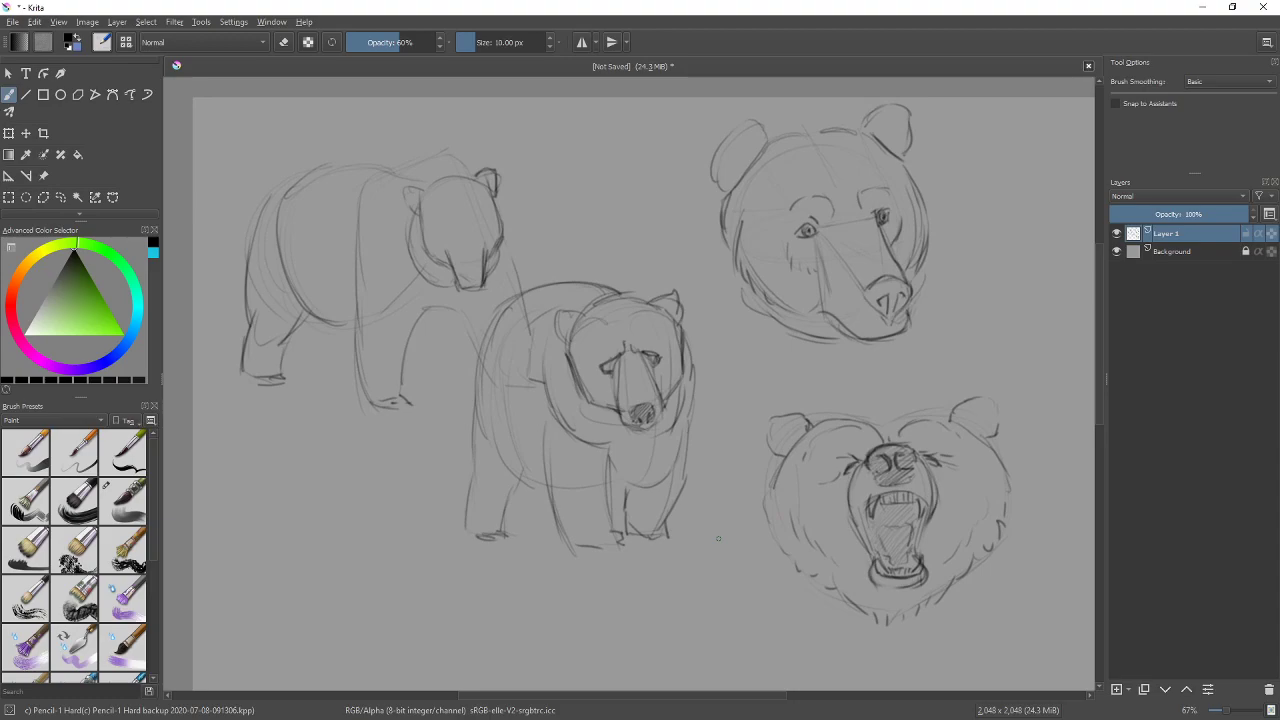
mouse_move(763, 534)
left_mouse_down()
mouse_move(751, 506)
mouse_move(666, 611)
mouse_move(834, 650)
left_mouse_up()
key("ctrl+z")
mouse_move(575, 630)
left_mouse_down()
mouse_move(710, 490)
mouse_move(594, 632)
left_mouse_up()
mouse_move(724, 516)
left_mouse_down()
mouse_move(600, 652)
mouse_move(628, 638)
left_mouse_up()
key("ctrl+z")
key("ctrl+z")
key("ctrl+z")
key("ctrl+z")
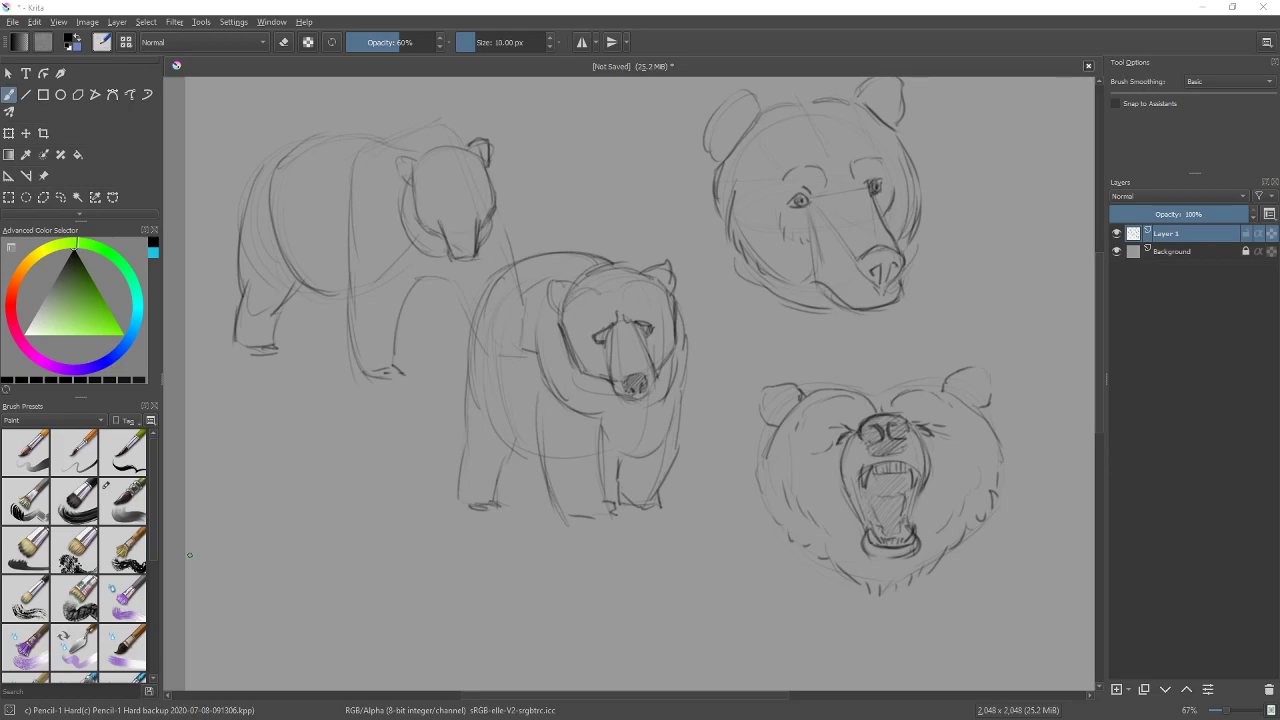
Paint a test swatch with a textured brush preset in the empty area below the first bear, and return to the pencil
scroll(156, 518, "down", 3)
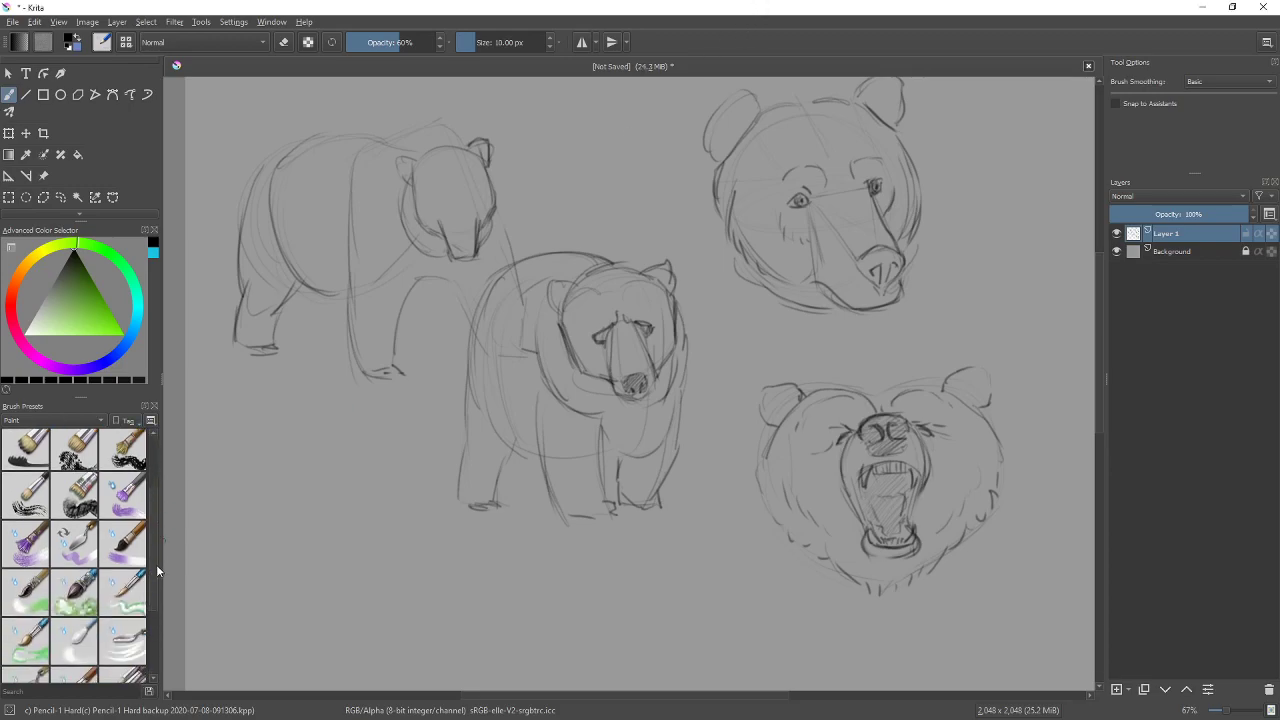
left_click(131, 482)
mouse_move(251, 523)
left_mouse_down()
mouse_move(300, 500)
mouse_move(355, 500)
left_mouse_up()
scroll(157, 522, "up", 3)
key("slash")
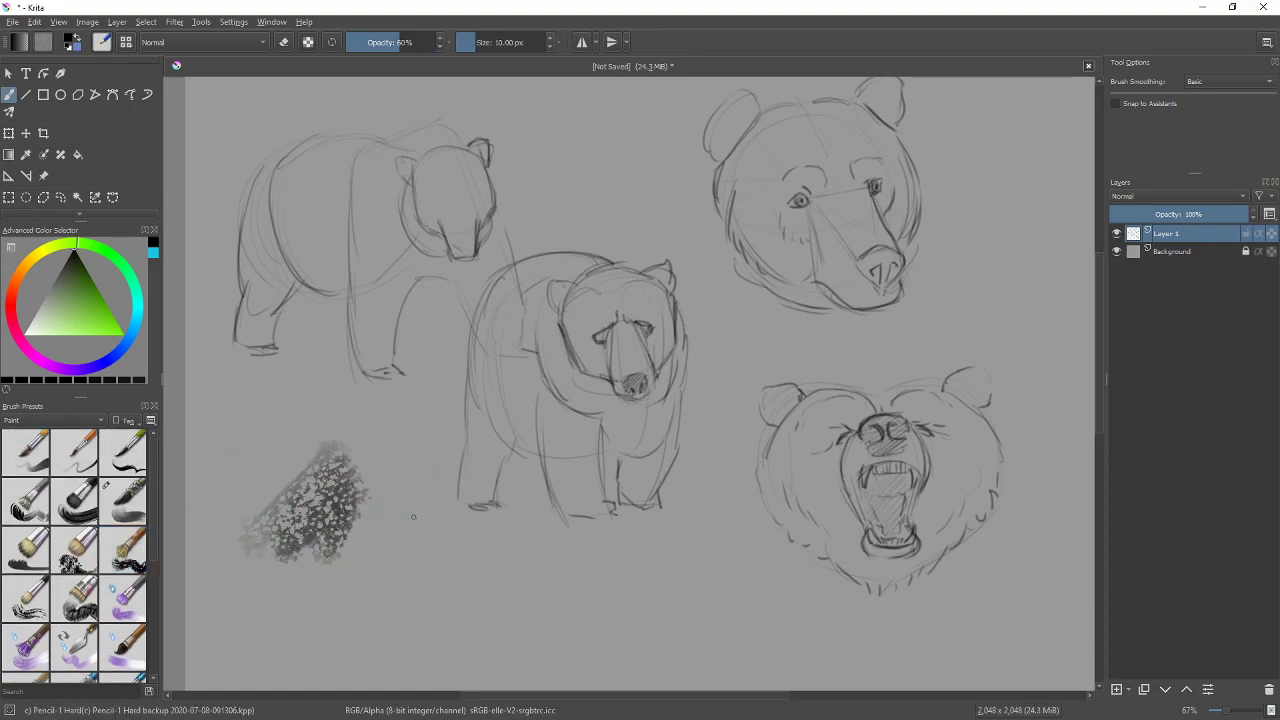
Erase the textured test swatch with the soft eraser and switch back to the pencil brush
key("e")
mouse_move(380, 514)
left_mouse_down()
mouse_move(345, 540)
mouse_move(290, 510)
mouse_move(347, 437)
mouse_move(251, 514)
left_mouse_up()
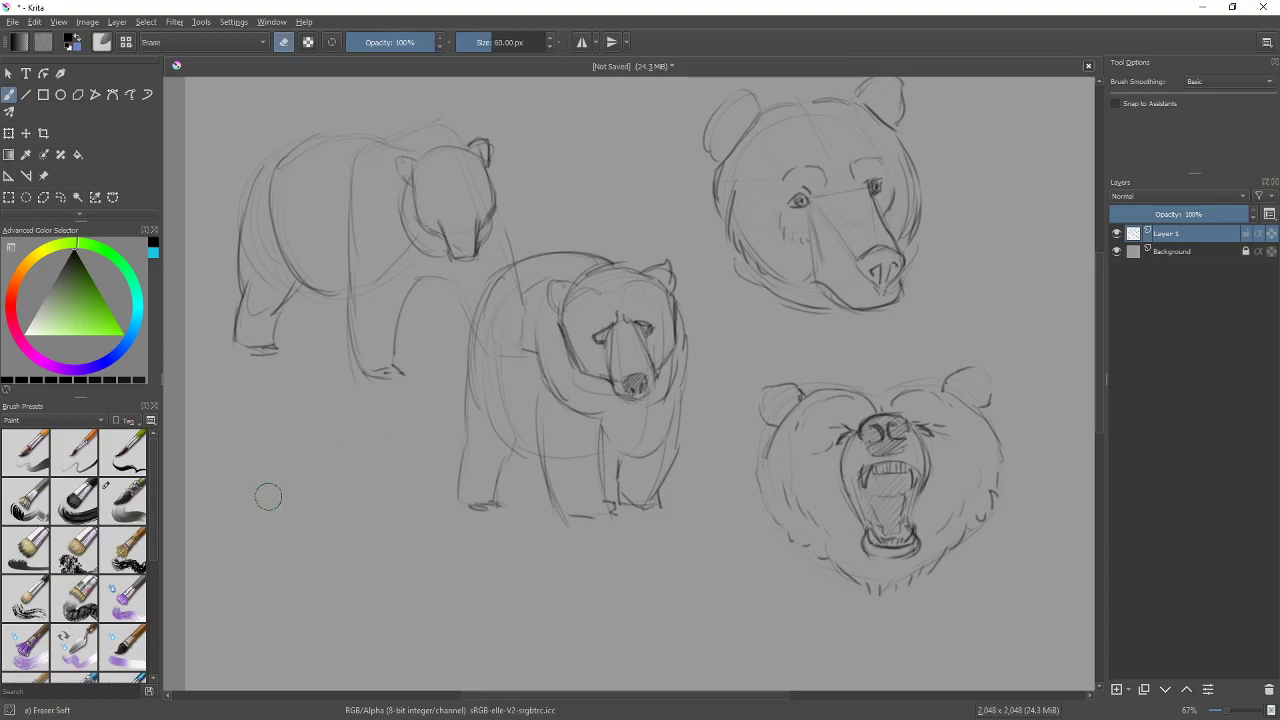
key("e")
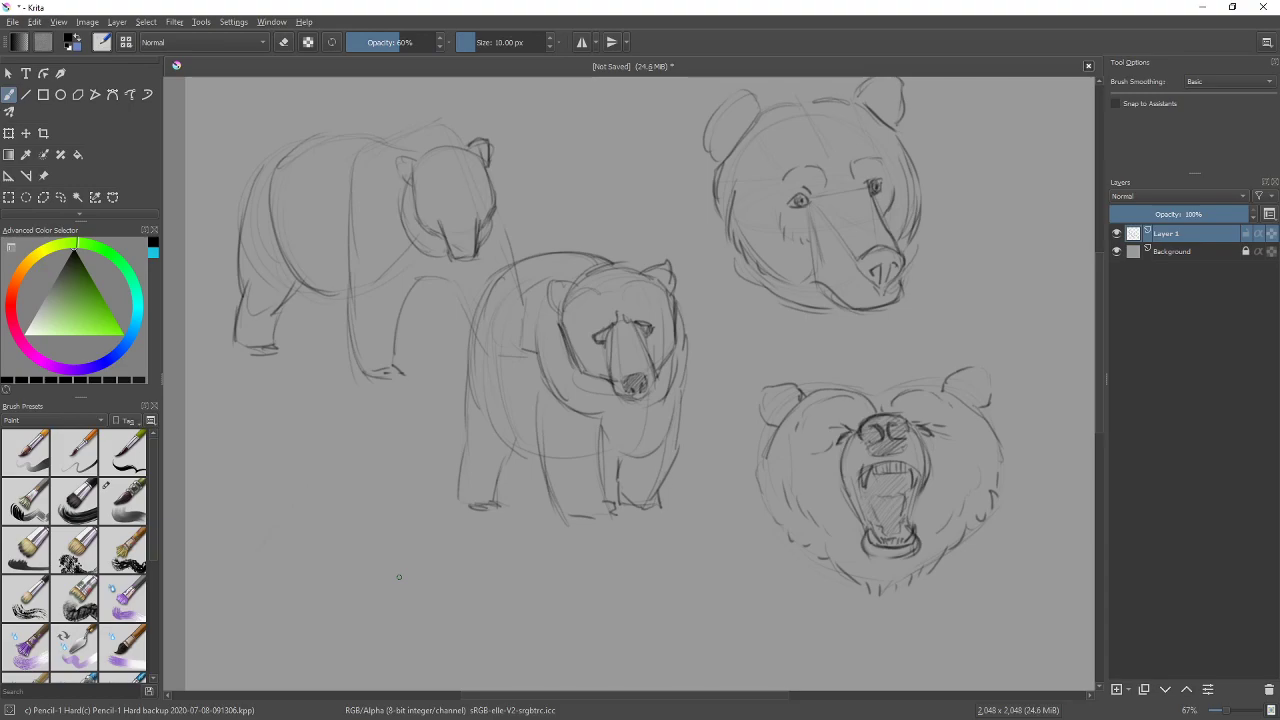
Sketch loose, disconnected pencil strokes across the empty area below the two standing bears
mouse_move(285, 487)
left_mouse_down()
mouse_move(351, 546)
mouse_move(382, 450)
mouse_move(382, 551)
mouse_move(346, 674)
left_mouse_up()
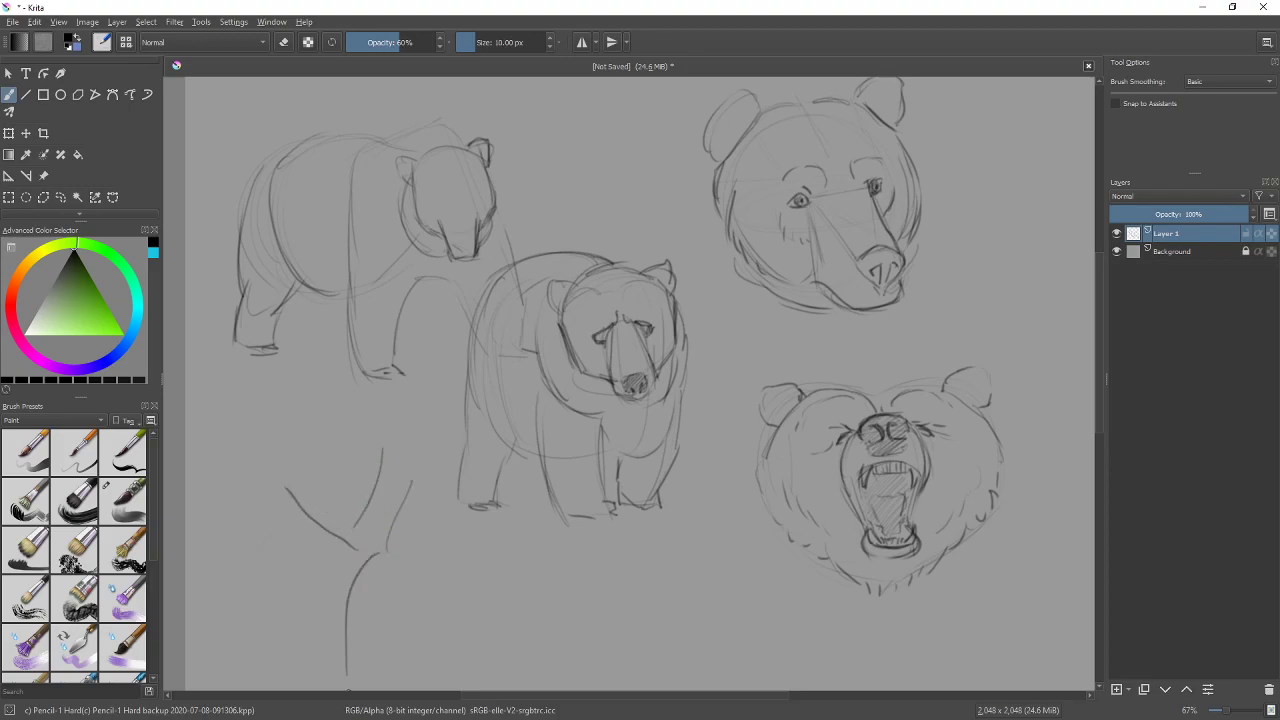
left_click_drag(374, 557, 406, 600)
left_click_drag(413, 549, 470, 436)
left_click_drag(430, 528, 573, 680)
left_click_drag(456, 566, 372, 598)
left_click_drag(282, 614, 265, 605)
mouse_move(382, 586)
left_mouse_down()
mouse_move(444, 548)
mouse_move(412, 584)
left_mouse_up()
mouse_move(442, 580)
left_mouse_down()
mouse_move(326, 641)
mouse_move(470, 584)
left_mouse_up()
left_click_drag(522, 540, 508, 647)
Undo the loose strokes below the standing bears and erase any leftover marks
key("ctrl+z")
key("ctrl+z")
key("ctrl+z")
key("ctrl+z")
key("ctrl+z")
key("ctrl+z")
key("ctrl+z")
key("ctrl+z")
key("ctrl+z")
key("e")
mouse_move(383, 556)
left_mouse_down()
mouse_move(407, 453)
mouse_move(382, 438)
mouse_move(390, 475)
mouse_move(375, 529)
mouse_move(309, 513)
mouse_move(334, 534)
mouse_move(385, 535)
mouse_move(360, 606)
left_mouse_up()
key("e")
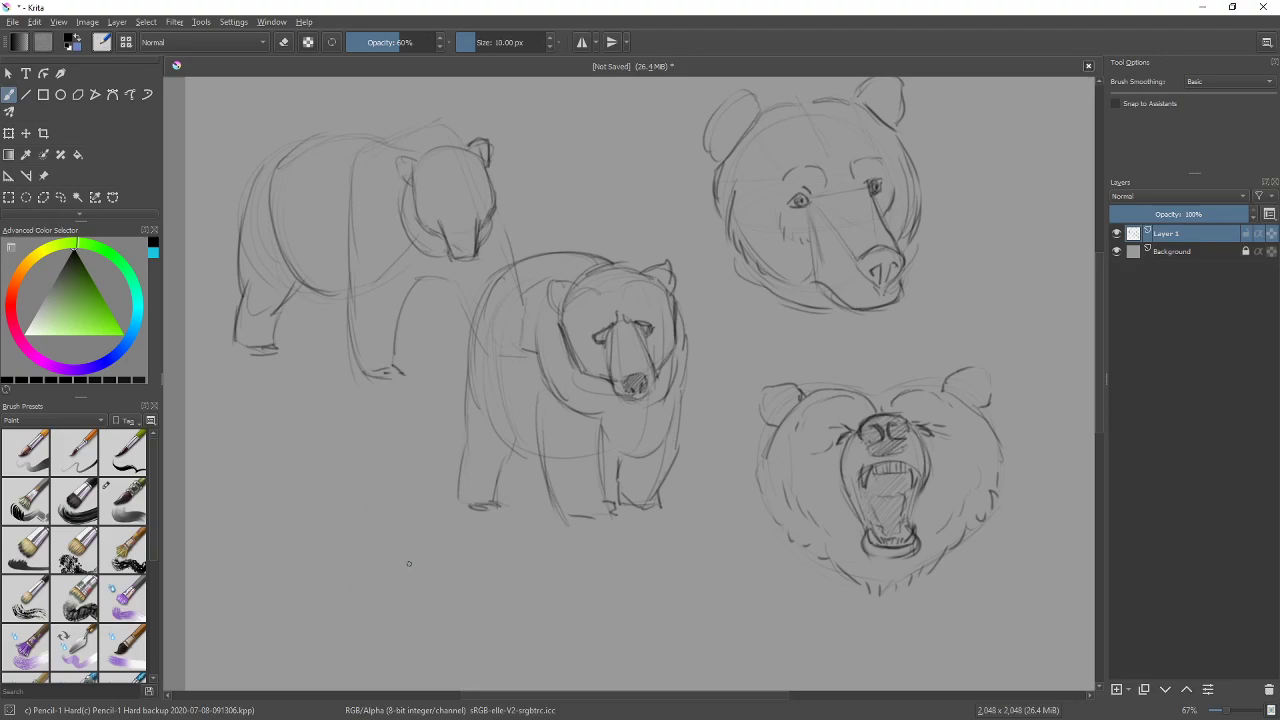
Try continuous looping freehand lines below the middle bear and undo them
mouse_move(342, 575)
left_mouse_down()
mouse_move(442, 588)
mouse_move(385, 586)
mouse_move(465, 638)
mouse_move(519, 590)
mouse_move(574, 622)
mouse_move(812, 642)
left_mouse_up()
key("ctrl+z")
mouse_move(456, 573)
left_mouse_down()
mouse_move(449, 584)
mouse_move(500, 624)
mouse_move(542, 580)
mouse_move(579, 612)
mouse_move(728, 627)
left_mouse_up()
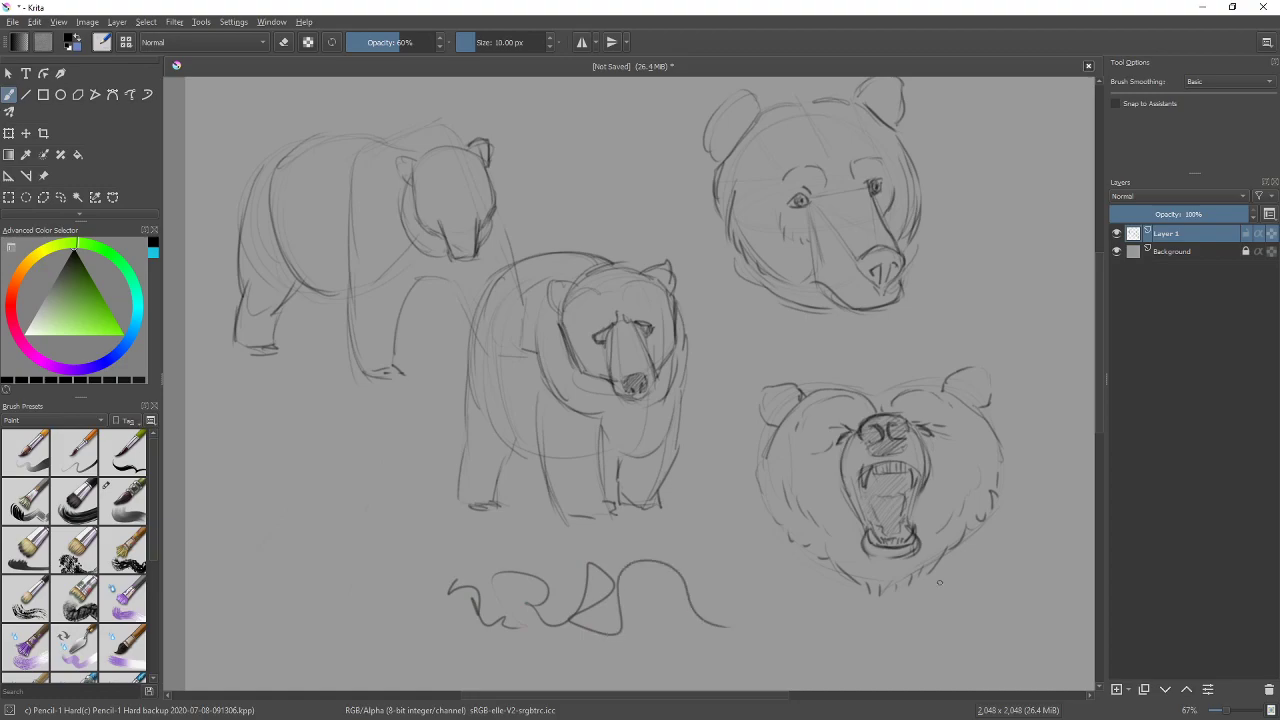
key("ctrl+z")
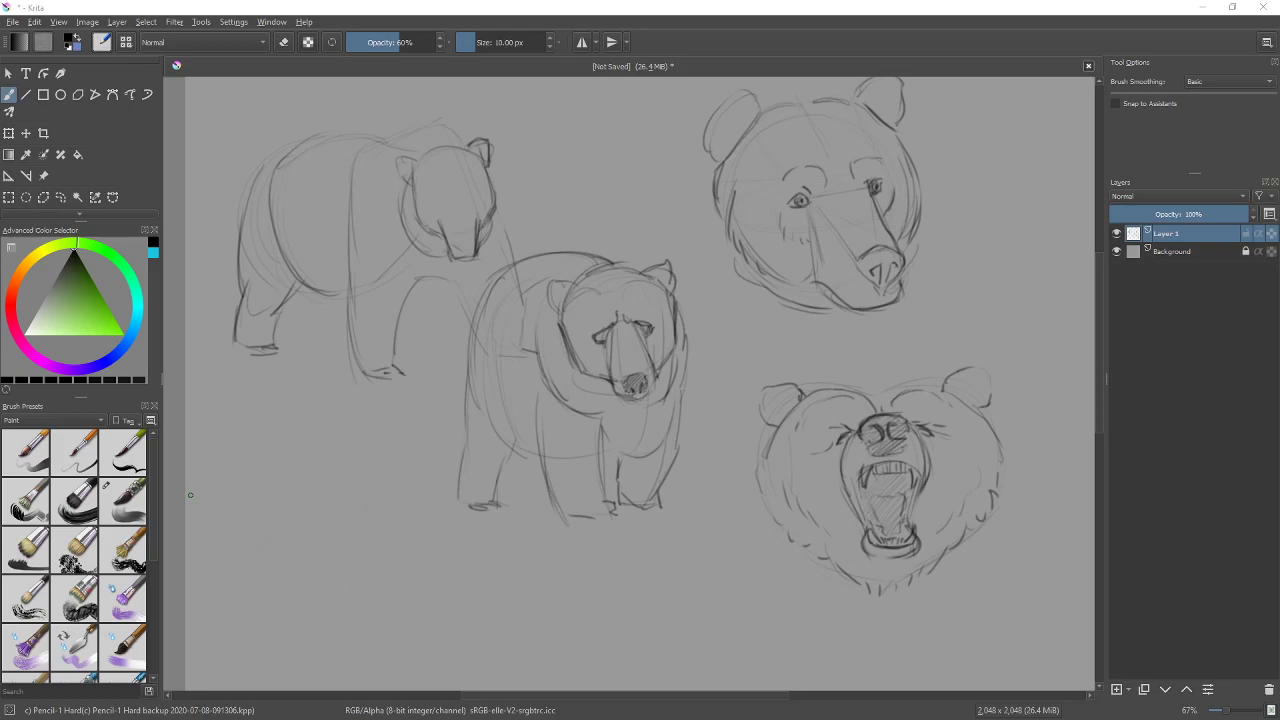
Handwrite a short greeting below the middle bear, consisting of "Hi I'm" and the artist's name in capitals
left_click(770, 13)
left_click_drag(515, 572, 534, 590)
mouse_move(547, 578)
left_mouse_down()
mouse_move(547, 590)
mouse_move(591, 568)
left_mouse_up()
left_click_drag(581, 569, 582, 590)
left_click_drag(573, 591, 643, 591)
mouse_move(629, 568)
left_mouse_down()
mouse_move(648, 565)
mouse_move(675, 588)
mouse_move(668, 578)
left_mouse_up()
left_click_drag(680, 569, 682, 591)
mouse_move(680, 567)
left_mouse_down()
mouse_move(694, 577)
mouse_move(685, 592)
left_mouse_up()
mouse_move(705, 576)
left_mouse_down()
mouse_move(706, 590)
mouse_move(714, 568)
left_mouse_up()
left_click_drag(706, 579, 713, 578)
left_click_drag(705, 591, 723, 591)
left_click_drag(722, 567, 727, 581)
left_click_drag(729, 580, 746, 591)
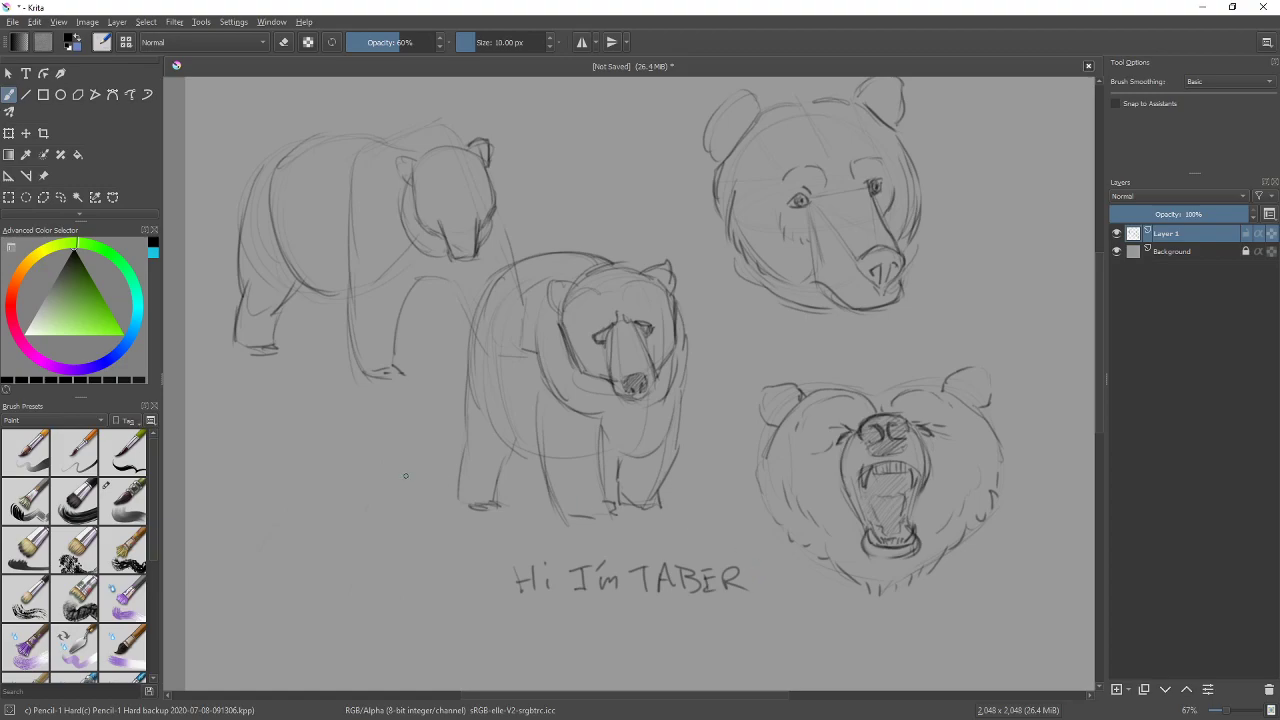
Draw a fuzzy arc of short strokes below the first bear and letter "FUZZY BAD" under it
mouse_move(284, 567)
left_mouse_down()
mouse_move(280, 498)
mouse_move(307, 463)
mouse_move(360, 435)
mouse_move(405, 438)
mouse_move(448, 512)
left_mouse_up()
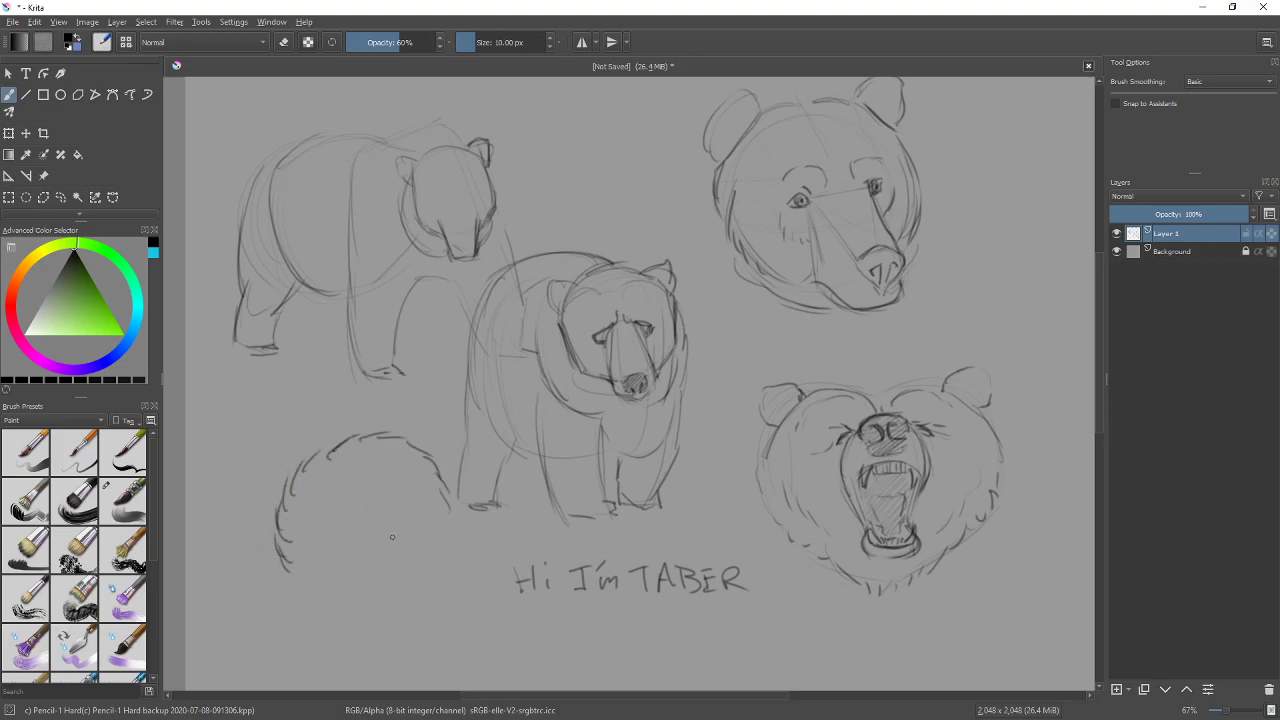
mouse_move(310, 527)
left_mouse_down()
mouse_move(341, 501)
mouse_move(364, 513)
mouse_move(370, 487)
mouse_move(401, 469)
mouse_move(339, 562)
mouse_move(341, 550)
mouse_move(360, 569)
mouse_move(387, 528)
mouse_move(409, 562)
left_mouse_up()
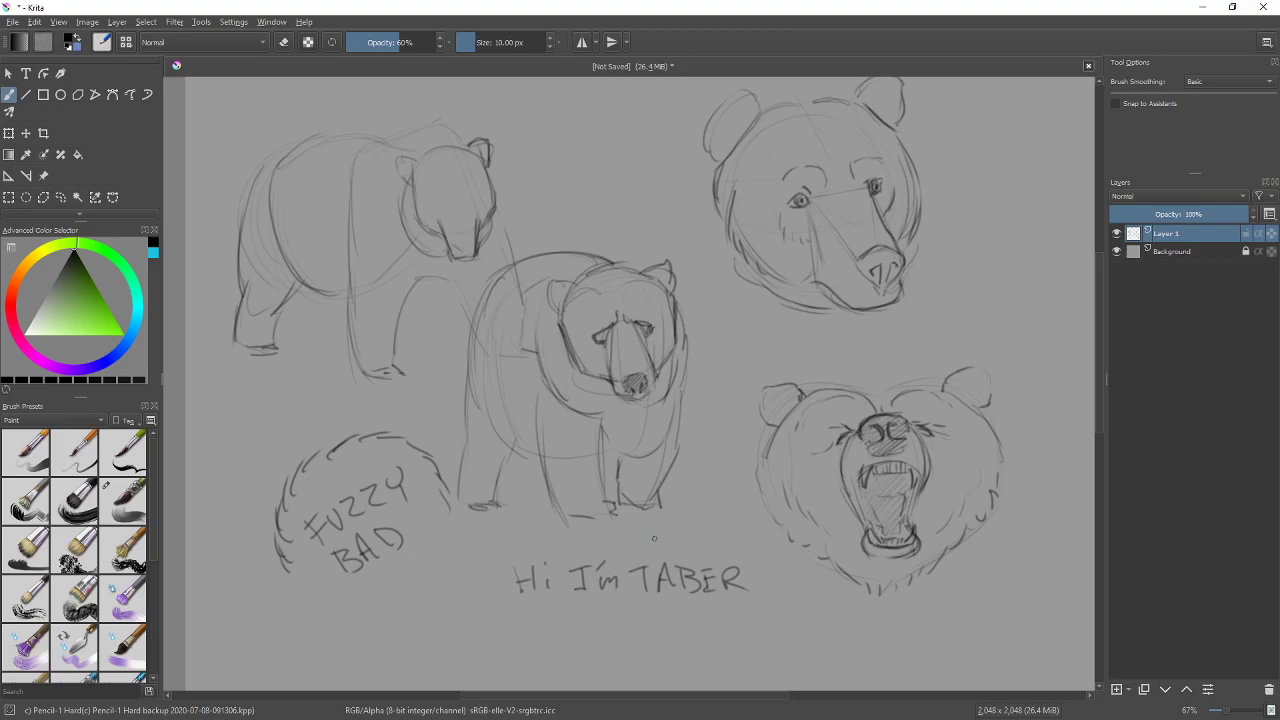
Hide the bear sketch layer and sketch a small patch of short, scratchy strokes on a new layer near the canvas's upper-left corner
left_click(1116, 233)
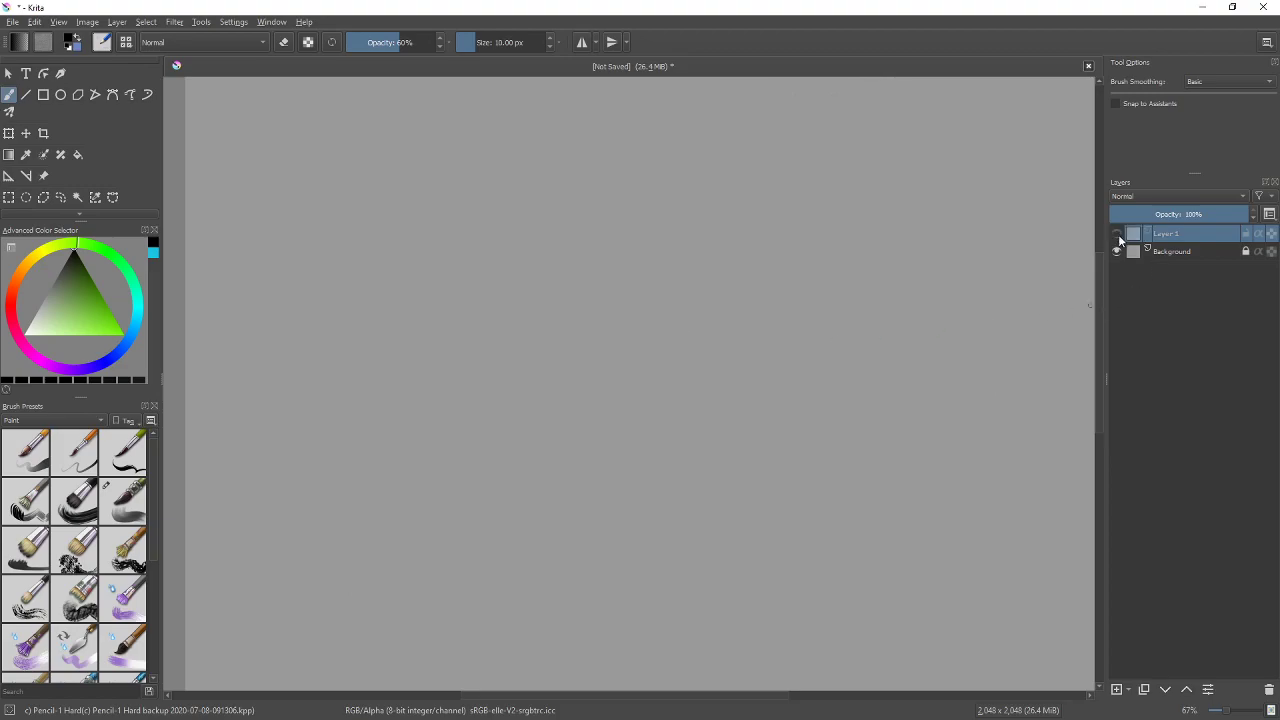
left_click(1116, 689)
mouse_move(267, 184)
left_mouse_down()
mouse_move(281, 152)
mouse_move(312, 151)
mouse_move(260, 167)
mouse_move(285, 160)
mouse_move(265, 191)
mouse_move(278, 176)
mouse_move(279, 190)
mouse_move(311, 149)
left_mouse_up()
mouse_move(278, 159)
left_mouse_down()
mouse_move(297, 151)
mouse_move(280, 160)
left_mouse_up()
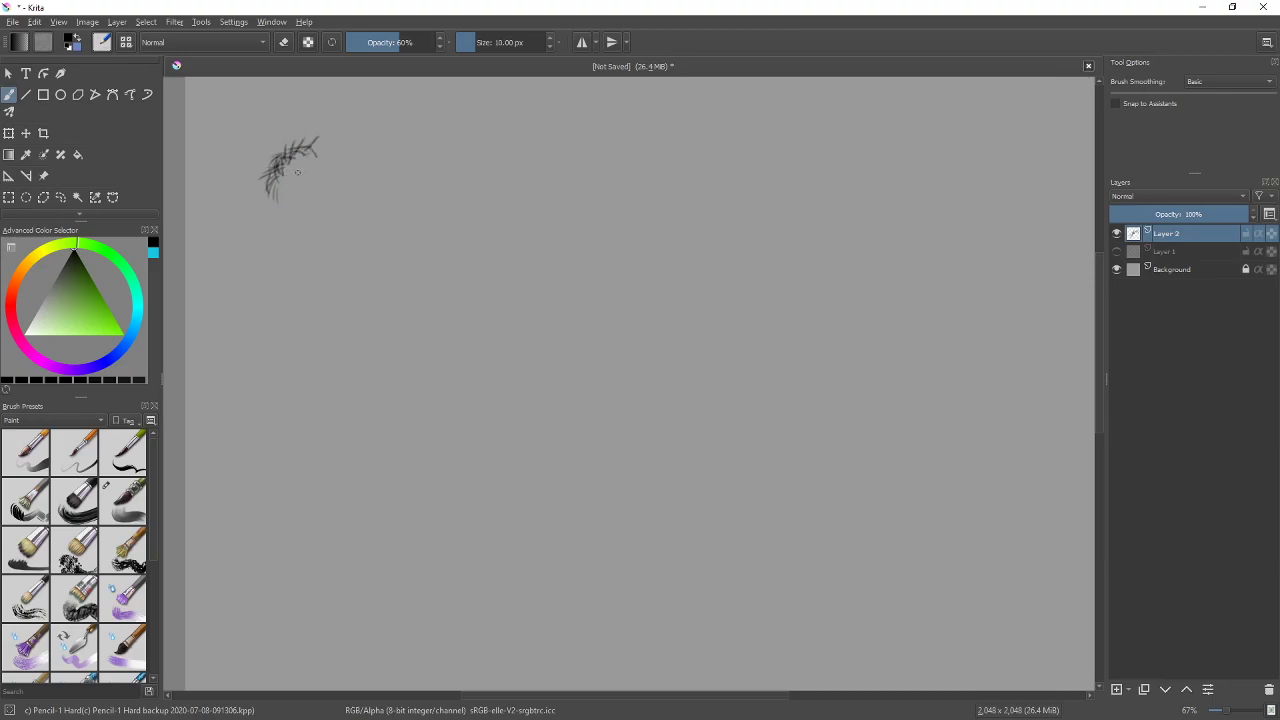
left_click_drag(309, 179, 287, 178)
Draw two long overlapping arcs beside the scratchy patch and add shorter broken contour strokes on both sides of them
mouse_move(303, 367)
left_mouse_down()
mouse_move(499, 150)
mouse_move(316, 338)
mouse_move(312, 444)
mouse_move(522, 137)
left_mouse_up()
mouse_move(306, 440)
left_mouse_down()
mouse_move(327, 315)
mouse_move(552, 134)
left_mouse_up()
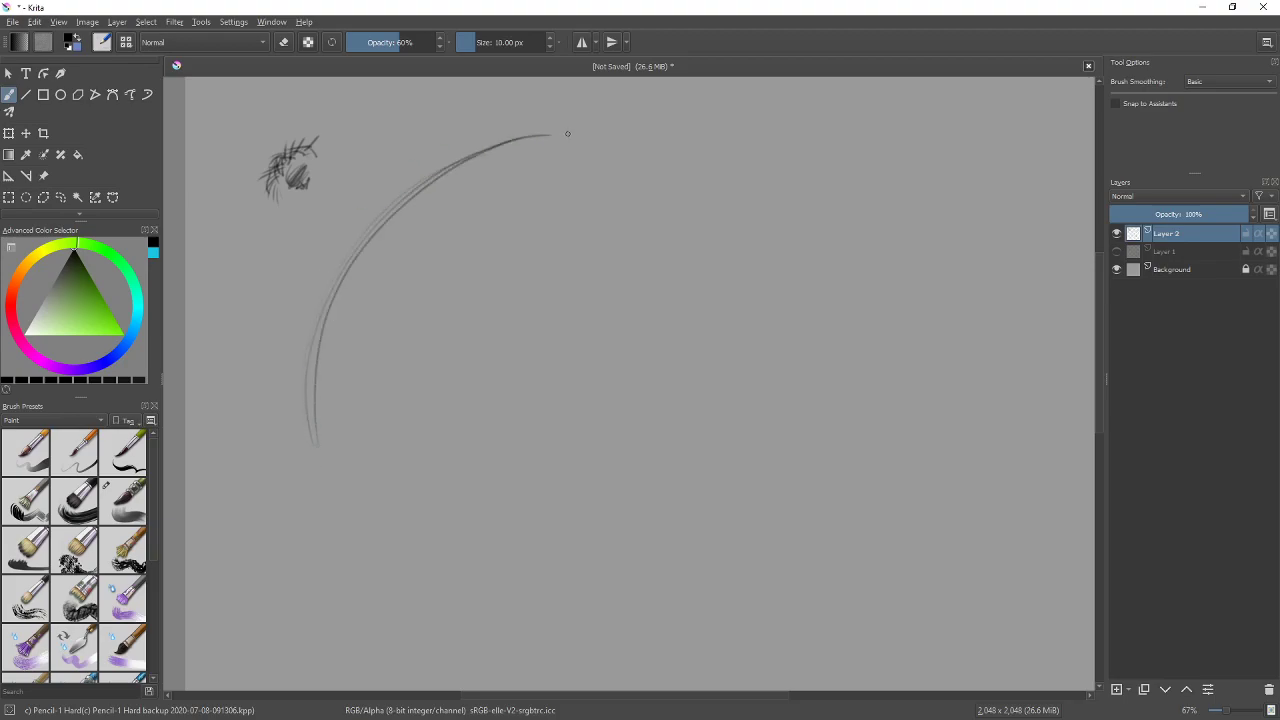
mouse_move(343, 460)
left_mouse_down()
mouse_move(335, 404)
mouse_move(355, 356)
mouse_move(472, 198)
mouse_move(519, 183)
mouse_move(423, 142)
mouse_move(434, 138)
mouse_move(366, 182)
left_mouse_up()
mouse_move(318, 243)
left_mouse_down()
mouse_move(284, 312)
mouse_move(290, 384)
left_mouse_up()
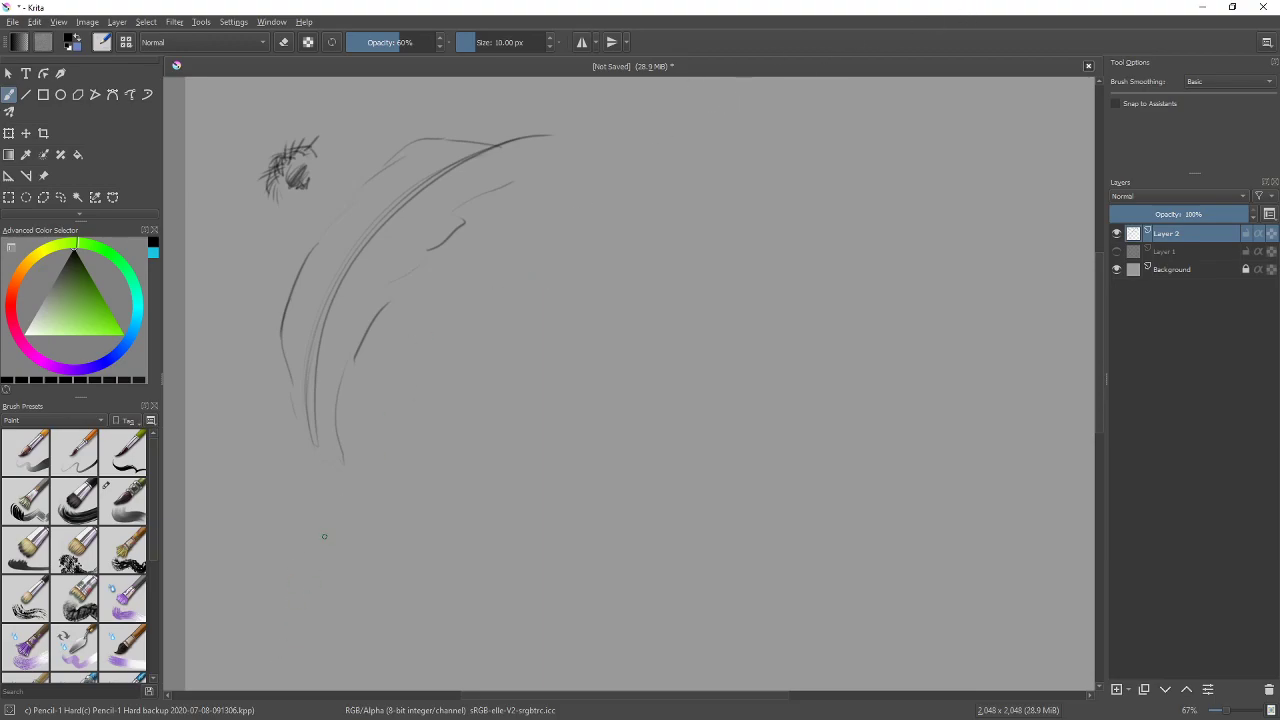
Draw two long diagonal curves sweeping across the canvas and put arrowheads on both ends of the second one
mouse_move(300, 668)
left_mouse_down()
mouse_move(603, 208)
mouse_move(831, 81)
left_mouse_up()
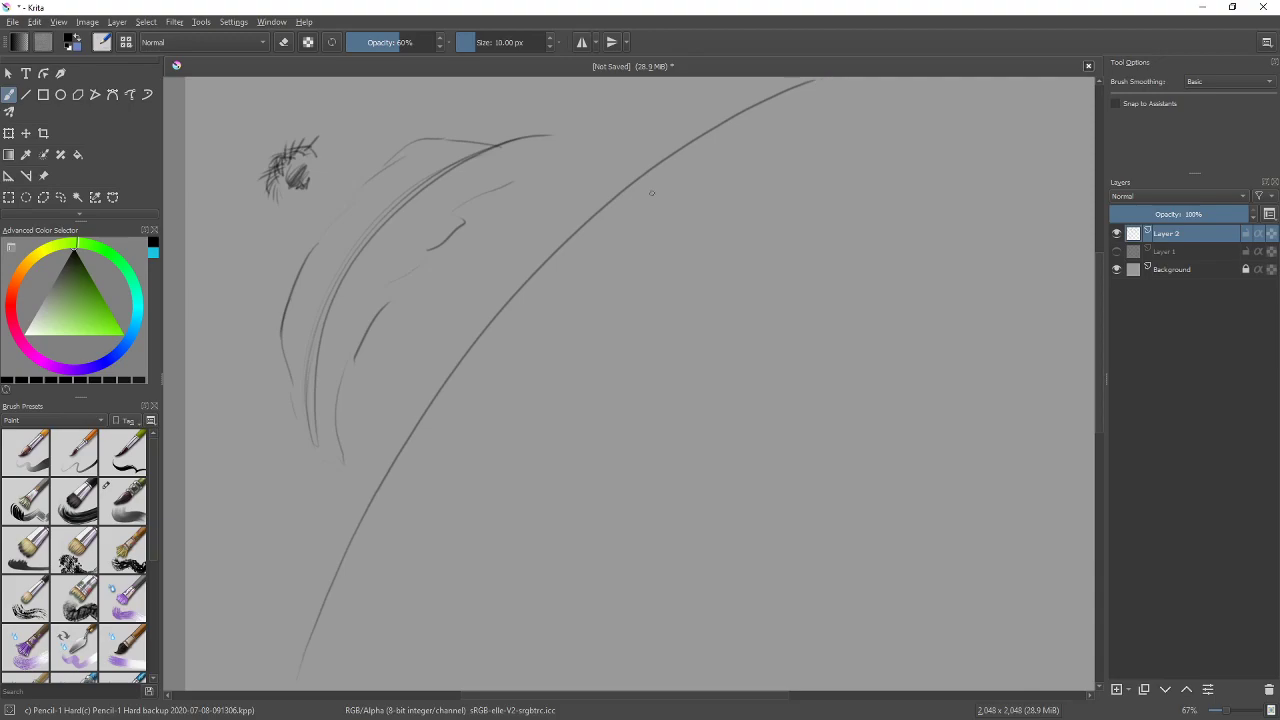
mouse_move(352, 605)
left_mouse_down()
mouse_move(800, 110)
mouse_move(902, 76)
left_mouse_up()
left_click_drag(856, 110, 880, 90)
mouse_move(359, 583)
left_mouse_down()
mouse_move(344, 639)
mouse_move(369, 616)
left_mouse_up()
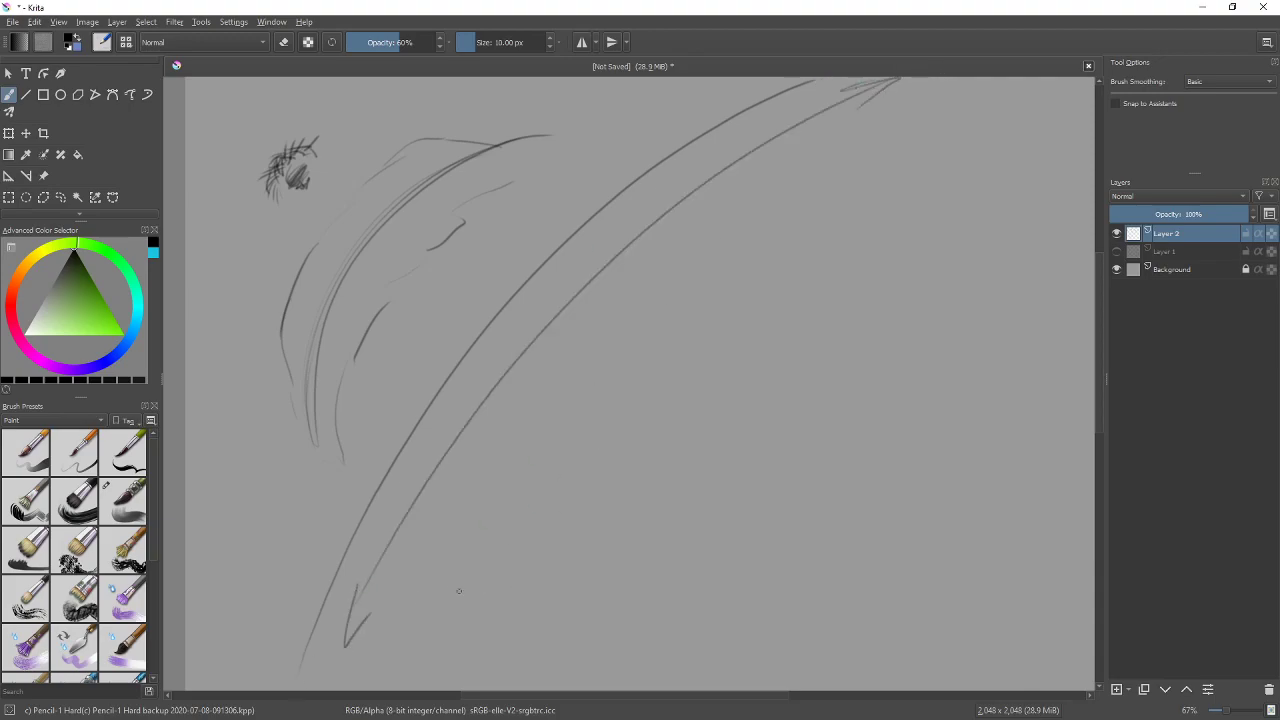
Draw a short double-headed arrow crossing the two long diagonal curves at a right angle
left_click_drag(547, 392, 567, 403)
left_click_drag(520, 356, 552, 394)
mouse_move(472, 310)
left_mouse_down()
mouse_move(575, 416)
mouse_move(545, 407)
left_mouse_up()
mouse_move(474, 338)
left_mouse_down()
mouse_move(469, 311)
mouse_move(496, 301)
left_mouse_up()
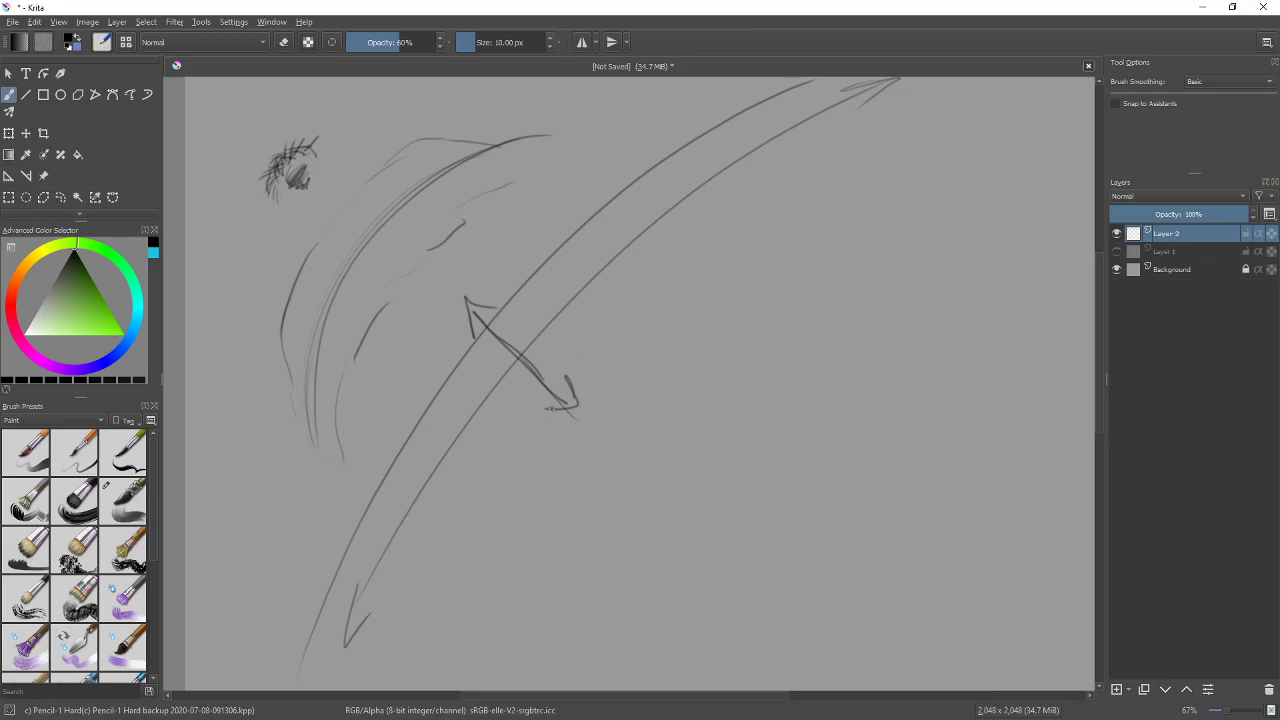
Sketch irregular loops around the ends and middle of the diagonal curves, and add further long sweeping curves beneath them
mouse_move(703, 233)
left_mouse_down()
mouse_move(812, 178)
mouse_move(1062, 140)
mouse_move(1044, 84)
left_mouse_up()
mouse_move(937, 175)
left_mouse_down()
mouse_move(960, 121)
mouse_move(958, 148)
mouse_move(915, 148)
mouse_move(988, 238)
mouse_move(1053, 194)
mouse_move(1068, 155)
left_mouse_up()
mouse_move(555, 160)
left_mouse_down()
mouse_move(478, 185)
mouse_move(590, 360)
mouse_move(660, 160)
mouse_move(585, 310)
left_mouse_up()
mouse_move(340, 662)
left_mouse_down()
mouse_move(267, 609)
mouse_move(303, 534)
mouse_move(414, 590)
mouse_move(338, 642)
mouse_move(401, 654)
mouse_move(366, 585)
mouse_move(419, 613)
mouse_move(412, 654)
mouse_move(556, 495)
mouse_move(990, 182)
left_mouse_up()
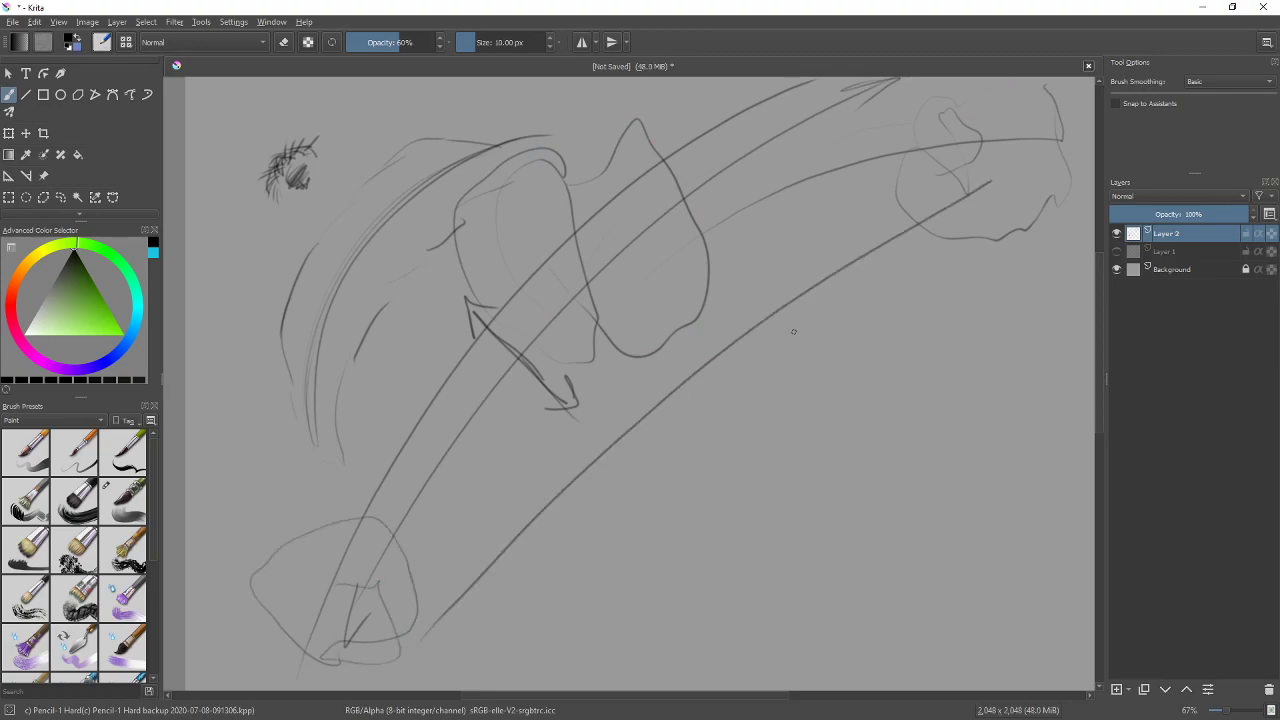
Add small arrows on both sides of the lowest diagonal curve, pointing away from it
mouse_move(800, 254)
left_mouse_down()
mouse_move(775, 240)
mouse_move(808, 262)
mouse_move(743, 256)
mouse_move(758, 258)
left_mouse_up()
left_click_drag(572, 453, 548, 424)
mouse_move(545, 421)
left_mouse_down()
mouse_move(560, 450)
mouse_move(578, 423)
left_mouse_up()
left_click_drag(686, 421, 704, 440)
left_click_drag(674, 433, 708, 437)
mouse_move(755, 346)
left_mouse_down()
mouse_move(779, 371)
mouse_move(794, 354)
left_mouse_up()
left_click_drag(819, 304, 838, 326)
mouse_move(822, 322)
left_mouse_down()
mouse_move(848, 330)
mouse_move(856, 313)
left_mouse_up()
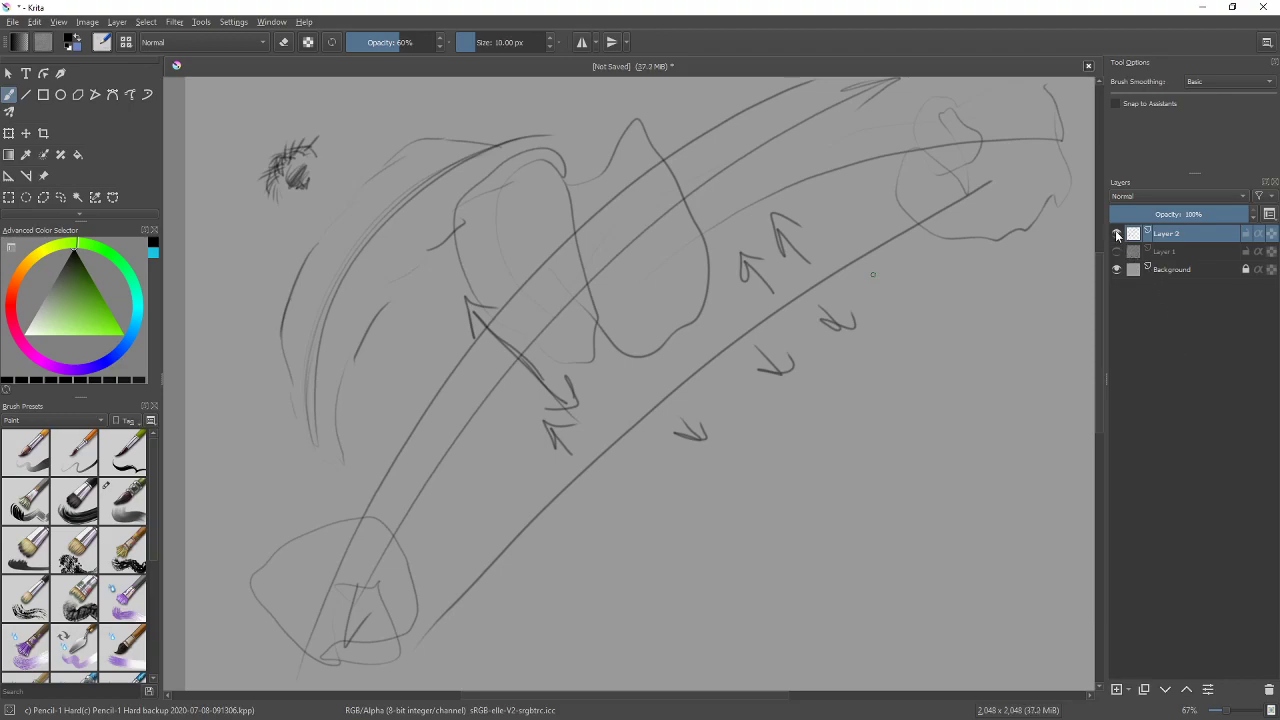
Hide Layer 2 and draw five freehand circles on a new layer, ranging from tiny to nearly the height of the view
left_click(1117, 234)
left_click(1115, 689)
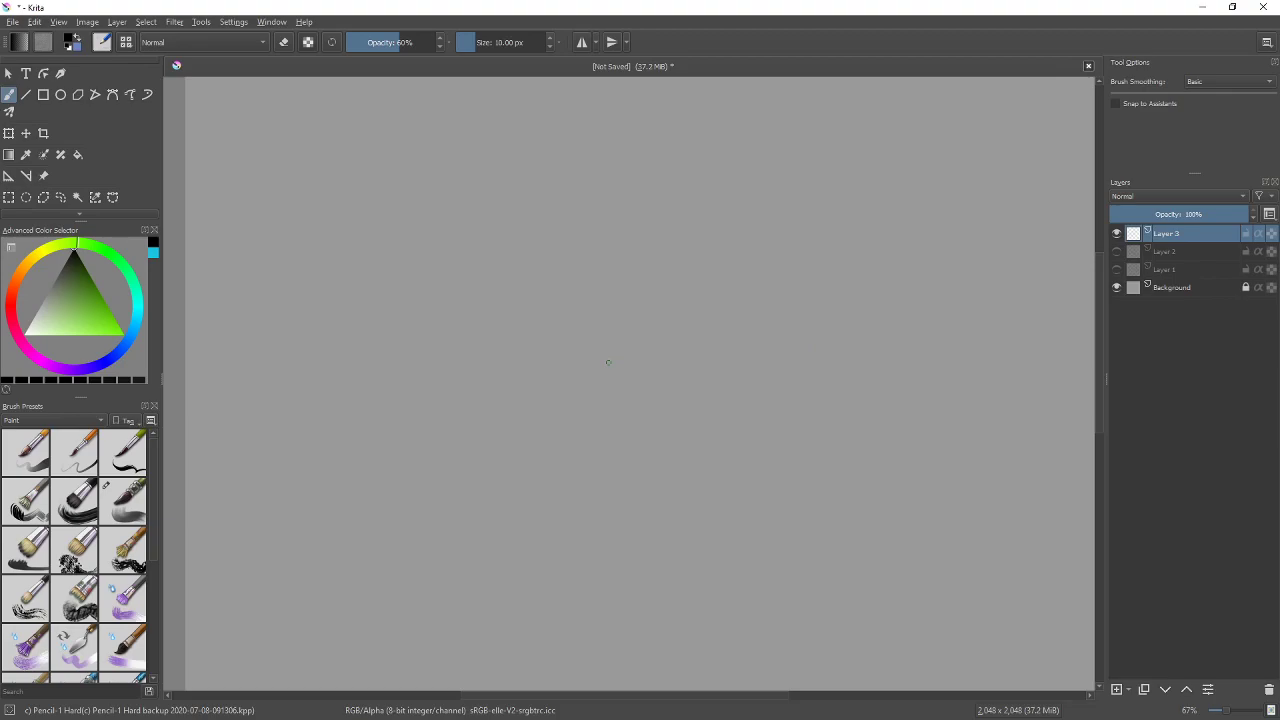
left_click_drag(858, 306, 854, 320)
mouse_move(750, 318)
left_mouse_down()
mouse_move(747, 270)
mouse_move(777, 278)
mouse_move(784, 312)
left_mouse_up()
left_click_drag(544, 347, 678, 315)
mouse_move(714, 484)
left_mouse_down()
mouse_move(505, 320)
mouse_move(750, 105)
mouse_move(900, 265)
mouse_move(784, 481)
mouse_move(795, 119)
left_mouse_up()
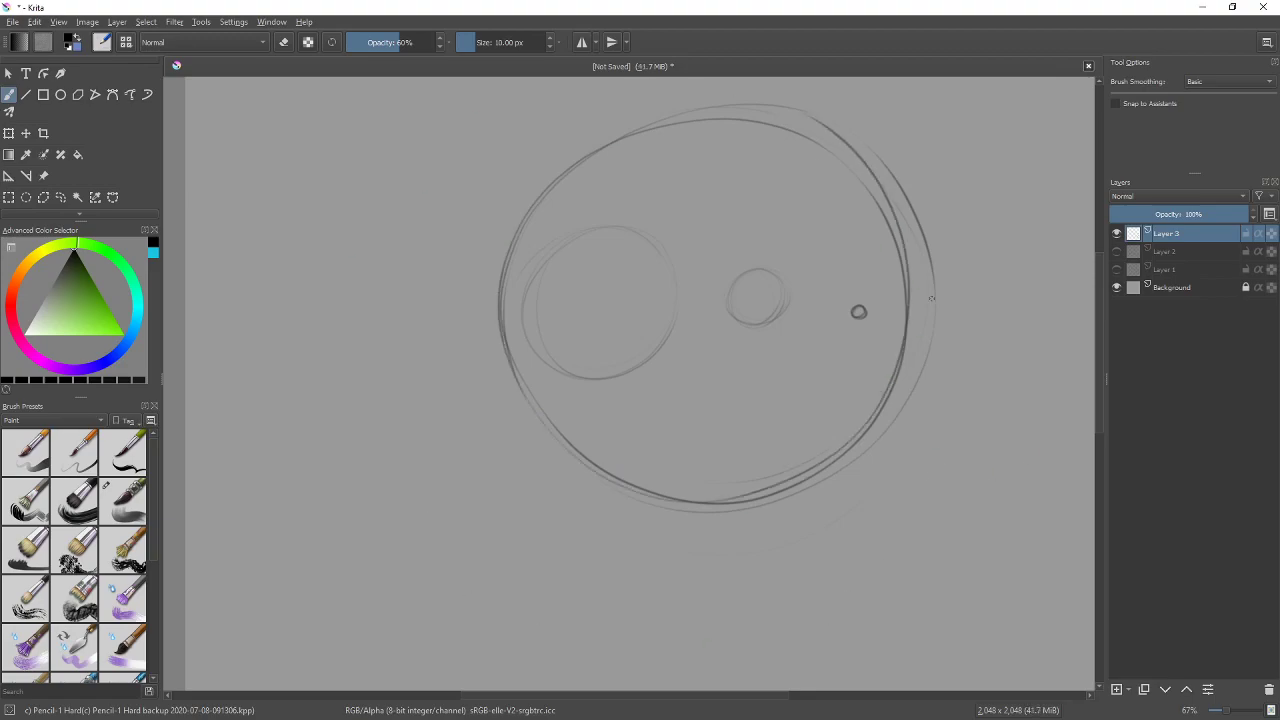
mouse_move(405, 385)
left_mouse_down()
mouse_move(616, 662)
mouse_move(490, 190)
mouse_move(940, 376)
mouse_move(634, 122)
left_mouse_up()
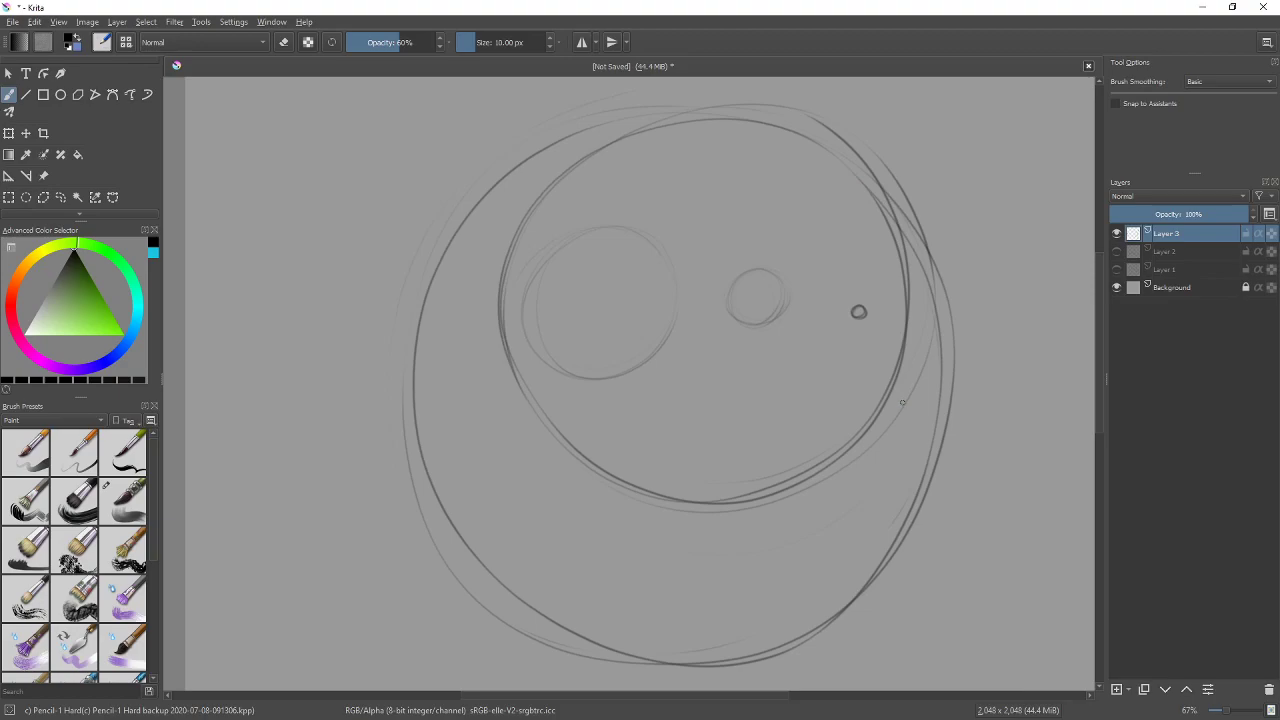
Examine the line quality of the small and tiny circles up close
key("plus")
left_click_drag(903, 331, 737, 495)
key("plus")
key("plus")
key("plus")
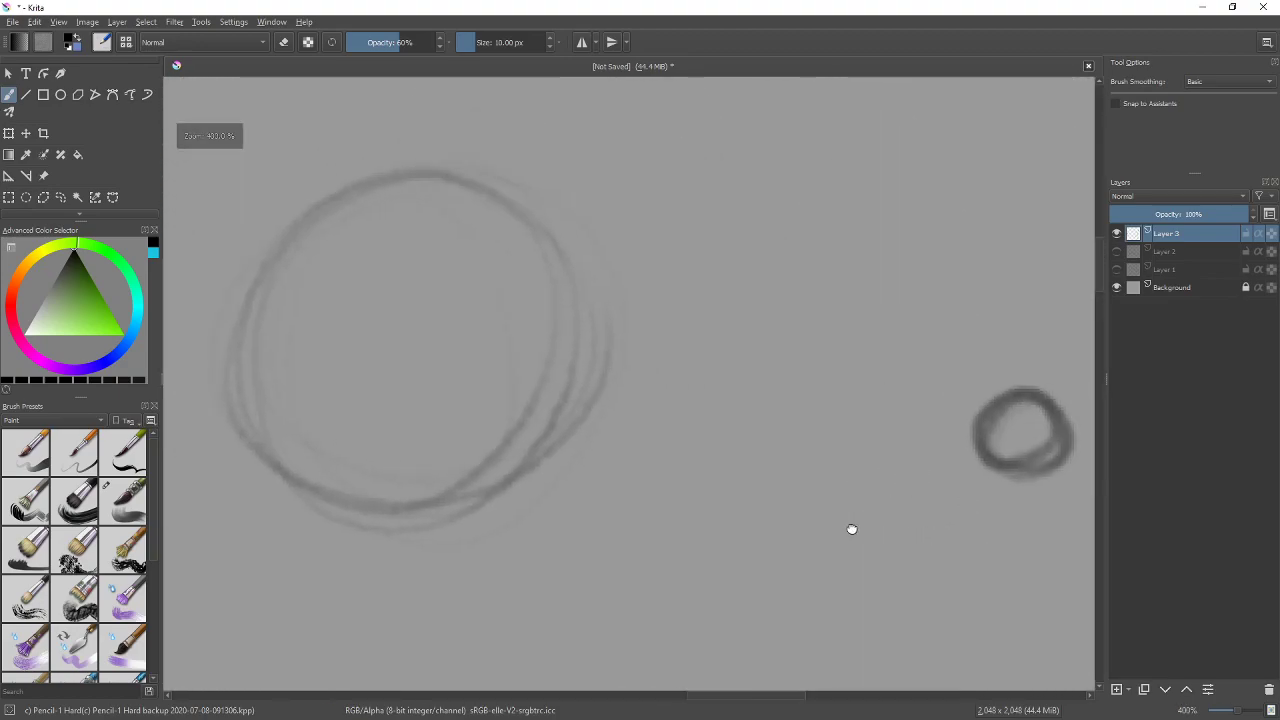
left_click_drag(871, 529, 468, 459)
key("plus")
key("plus")
key("plus")
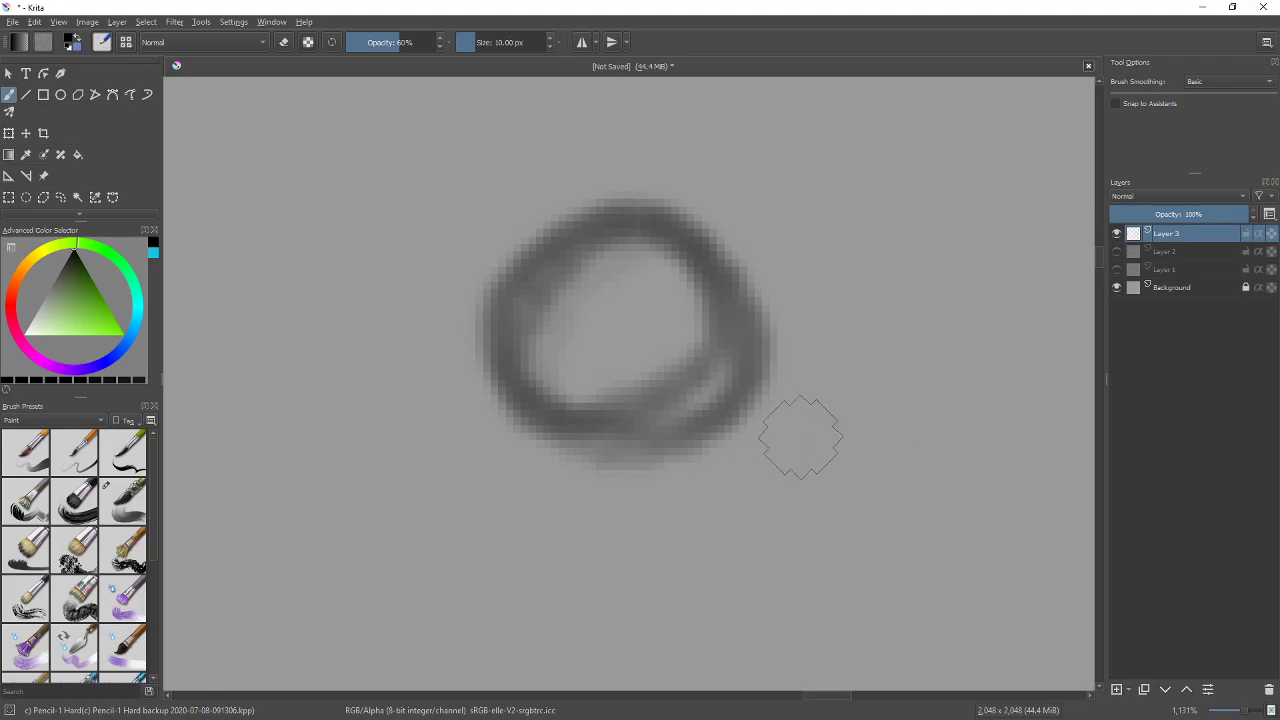
key("minus")
key("minus")
key("minus")
key("minus")
key("minus")
key("minus")
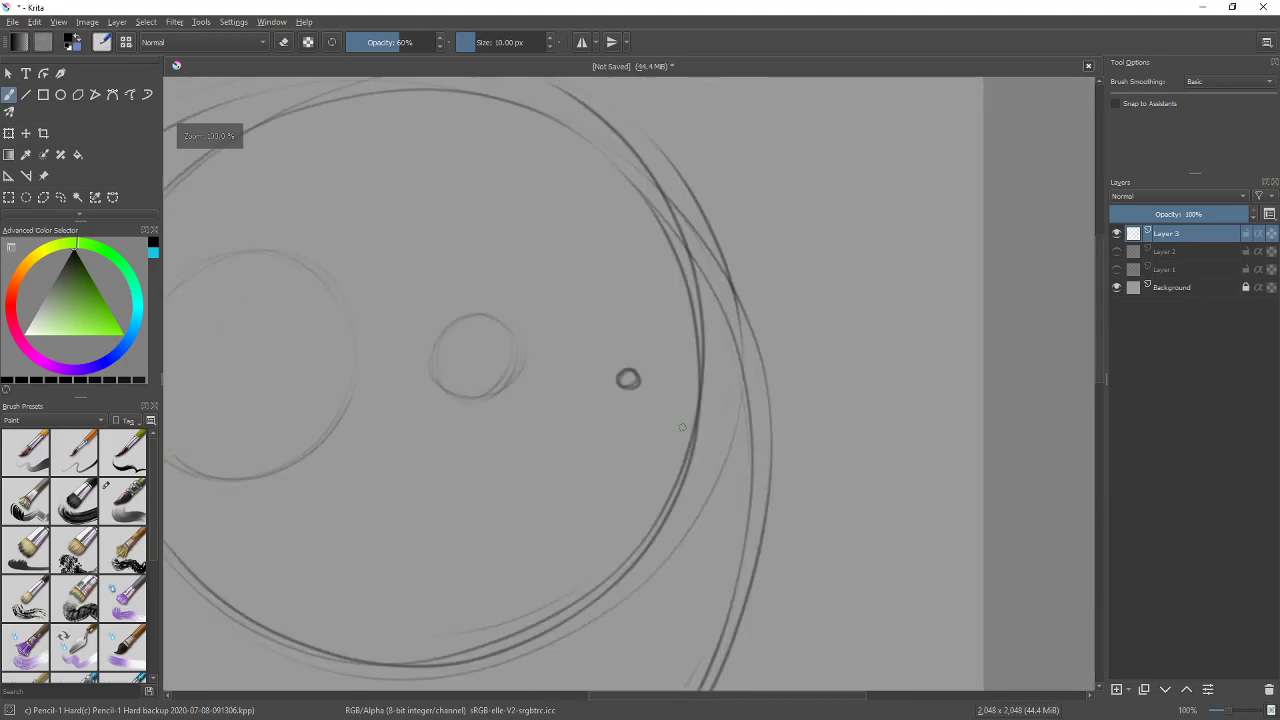
Try freehand strokes beside the tiny circle and undo them
key("plus")
key("plus")
key("plus")
mouse_move(815, 354)
left_mouse_down()
mouse_move(790, 356)
mouse_move(806, 440)
left_mouse_up()
key("ctrl+z")
key("ctrl+z")
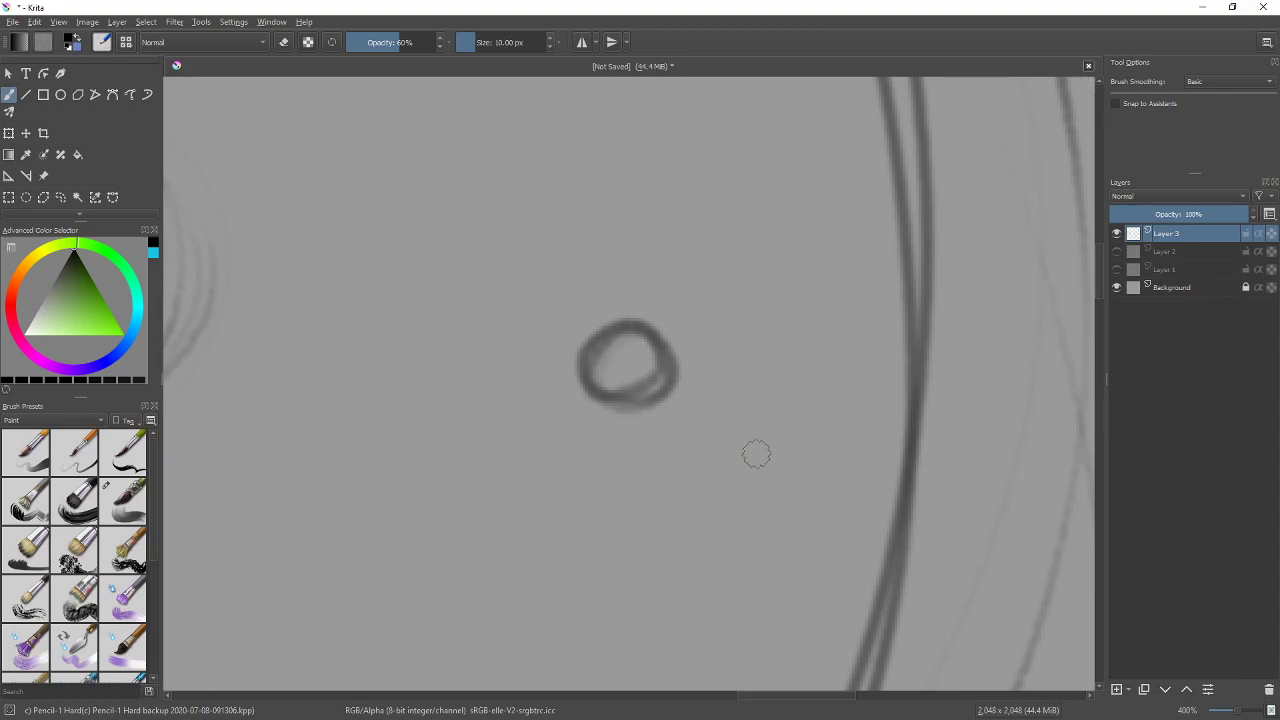
Draw three roughly parallel, slightly slanted strokes between the small circle and the tiny circle
left_click_drag(671, 455, 781, 509)
key("minus")
key("minus")
left_click_drag(702, 447, 823, 466)
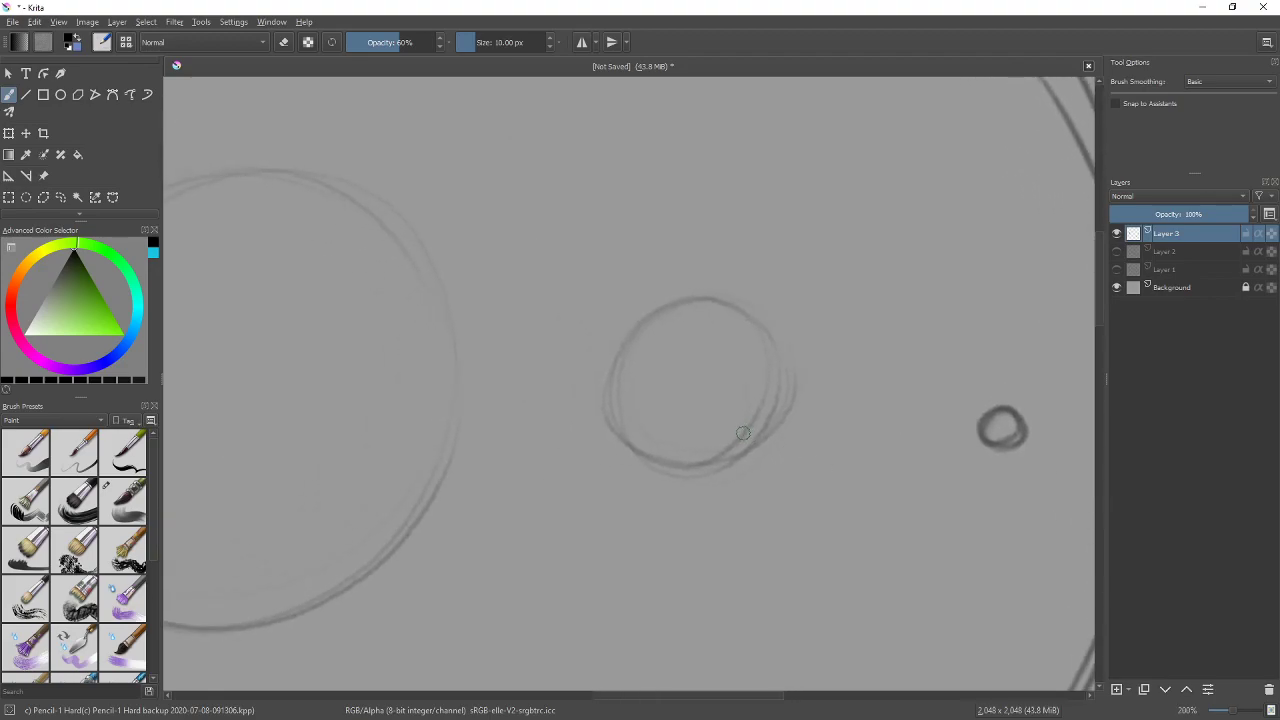
key("plus")
mouse_move(852, 566)
left_mouse_down()
mouse_move(923, 250)
mouse_move(915, 545)
left_mouse_up()
left_click_drag(1000, 178, 940, 560)
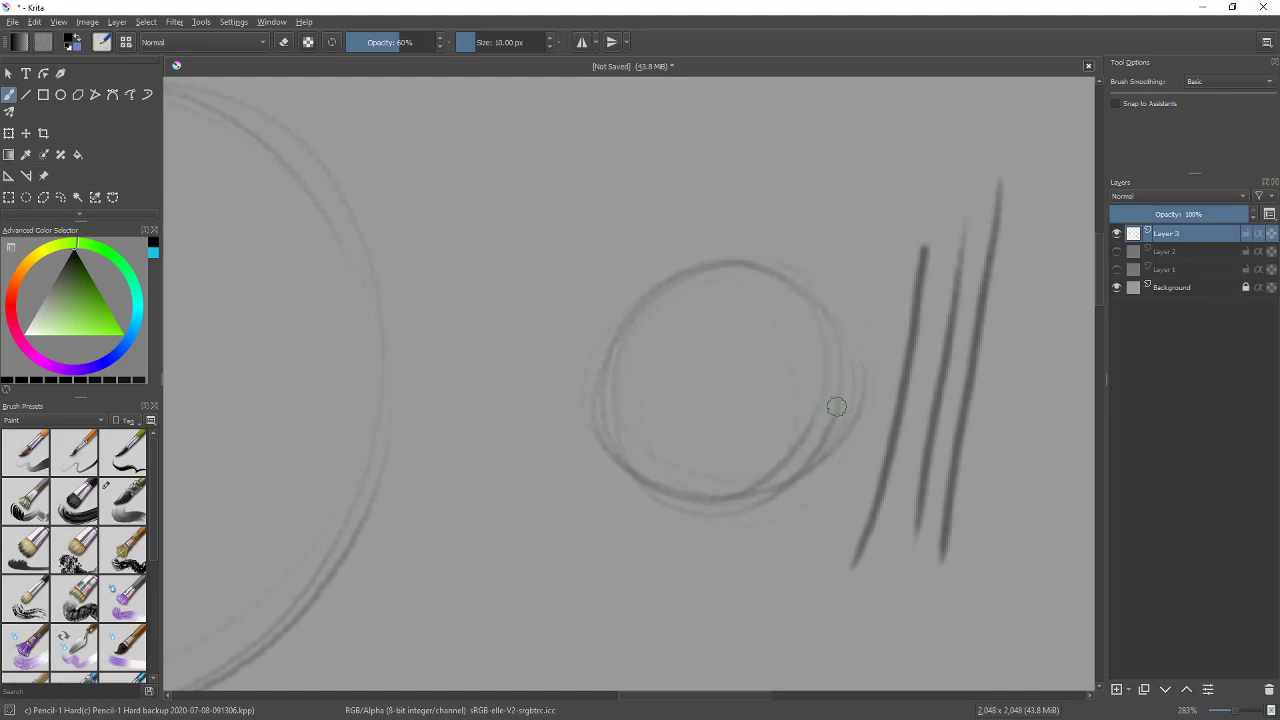
key("minus")
key("minus")
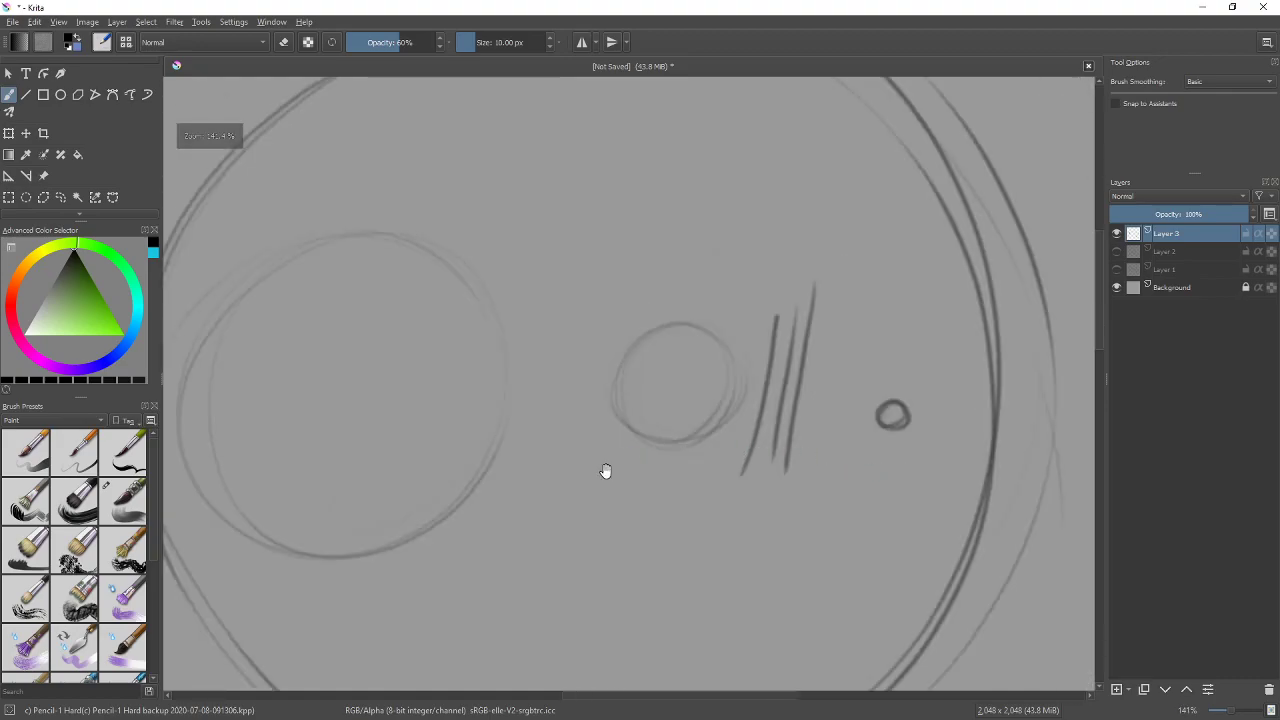
left_click_drag(605, 468, 877, 429)
key("minus")
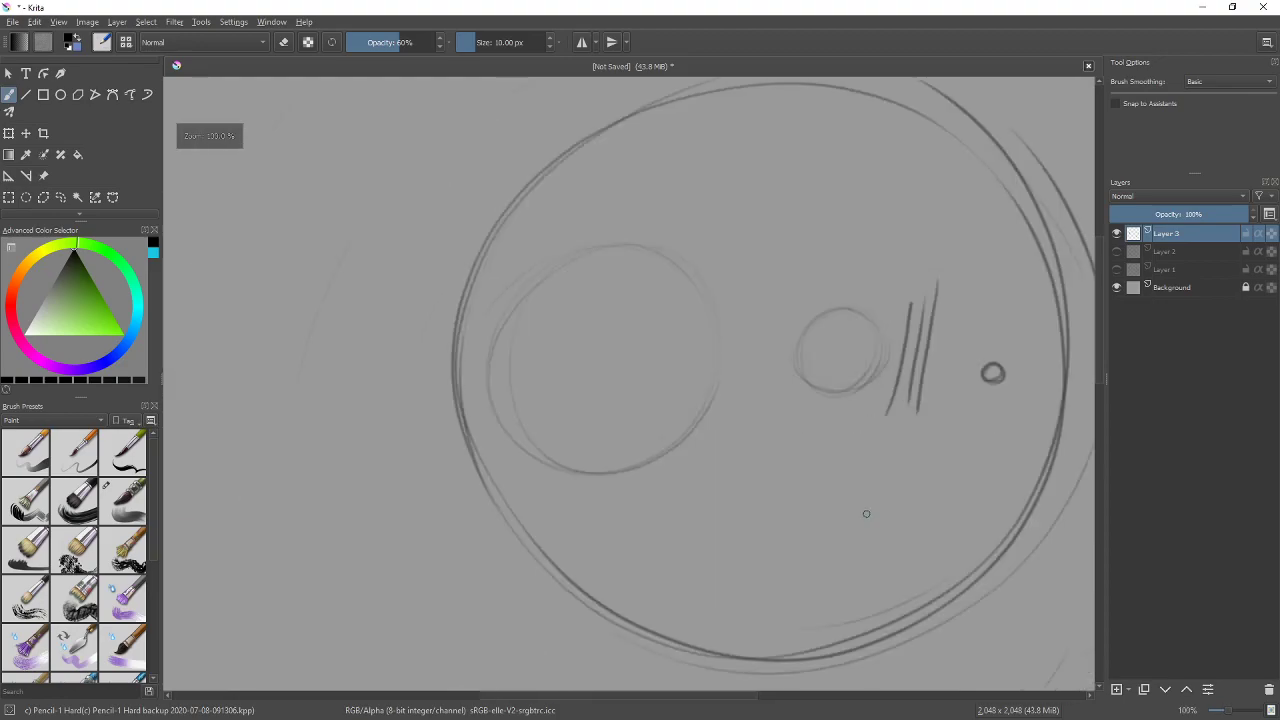
Redraw the faint outermost circle with long, dark, continuous strokes around all the other circles
key("minus")
scroll(840, 385, "down", 3)
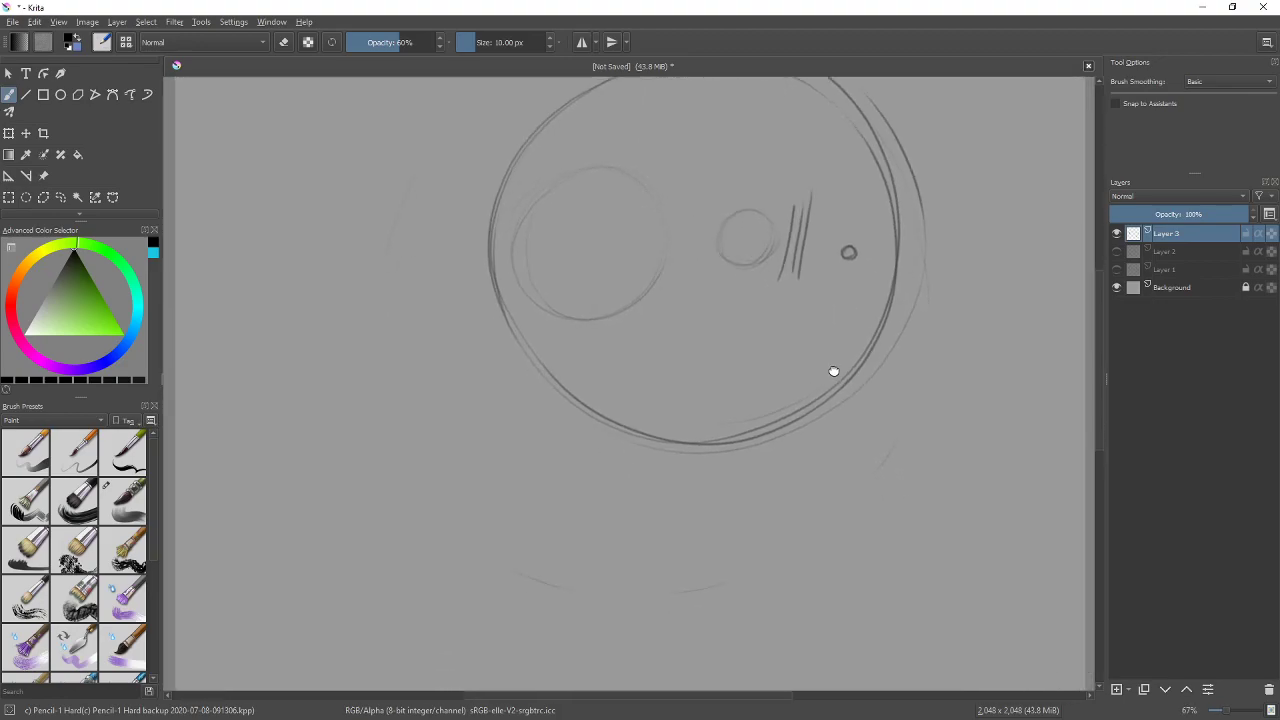
key("minus")
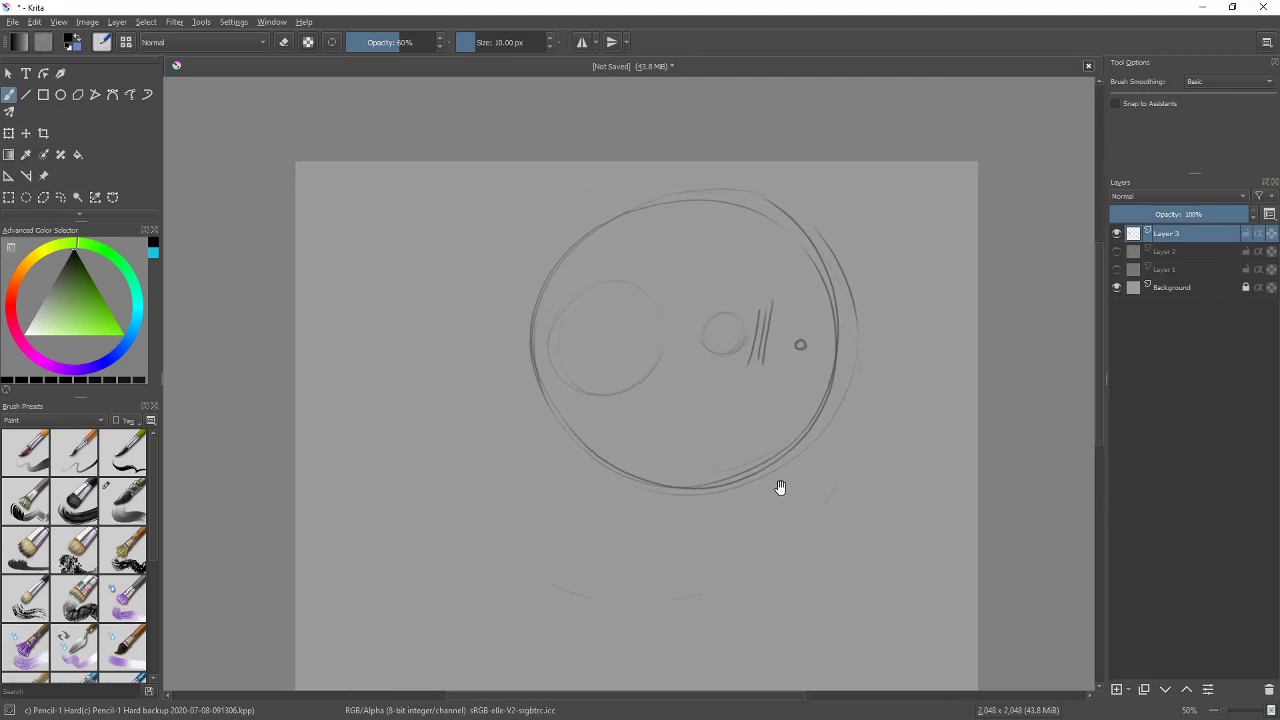
key("plus")
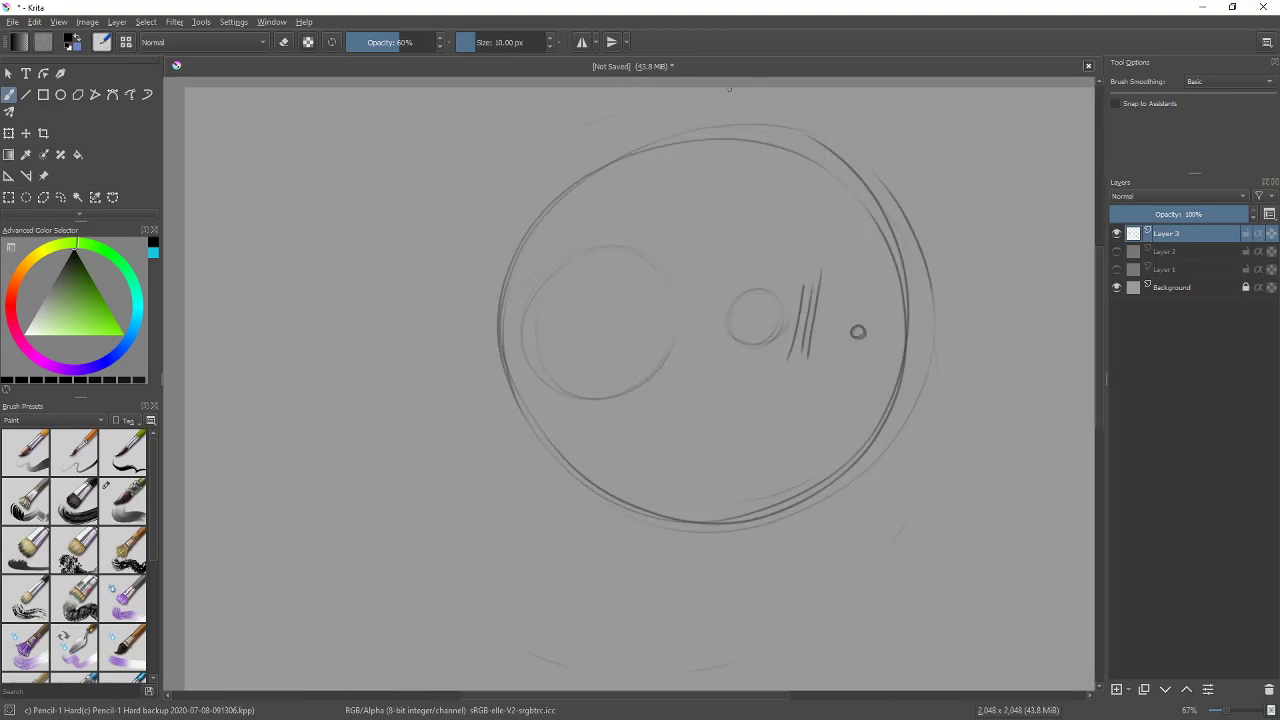
mouse_move(440, 250)
left_mouse_down()
mouse_move(734, 672)
mouse_move(560, 110)
mouse_move(404, 430)
left_mouse_up()
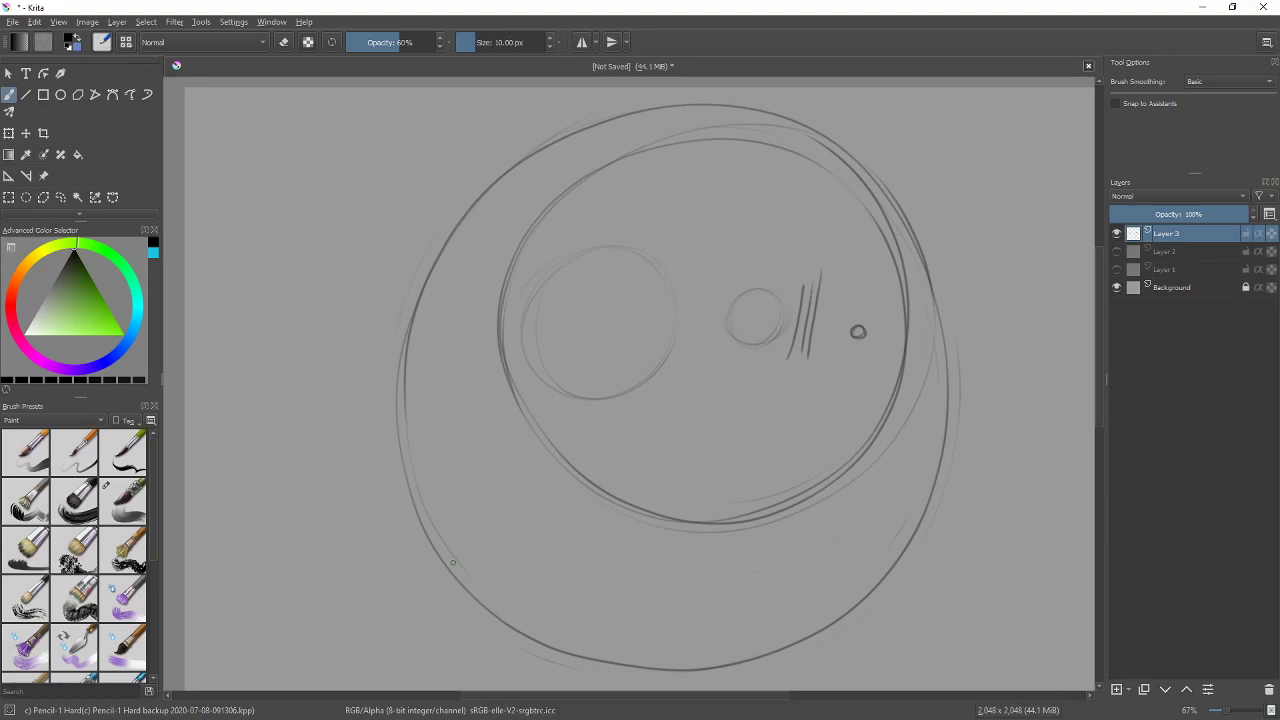
left_click_drag(938, 365, 819, 378)
Redraw the outline of the medium circle inside the large ones with long, darker, overlapping curved strokes
left_click_drag(809, 234, 852, 493)
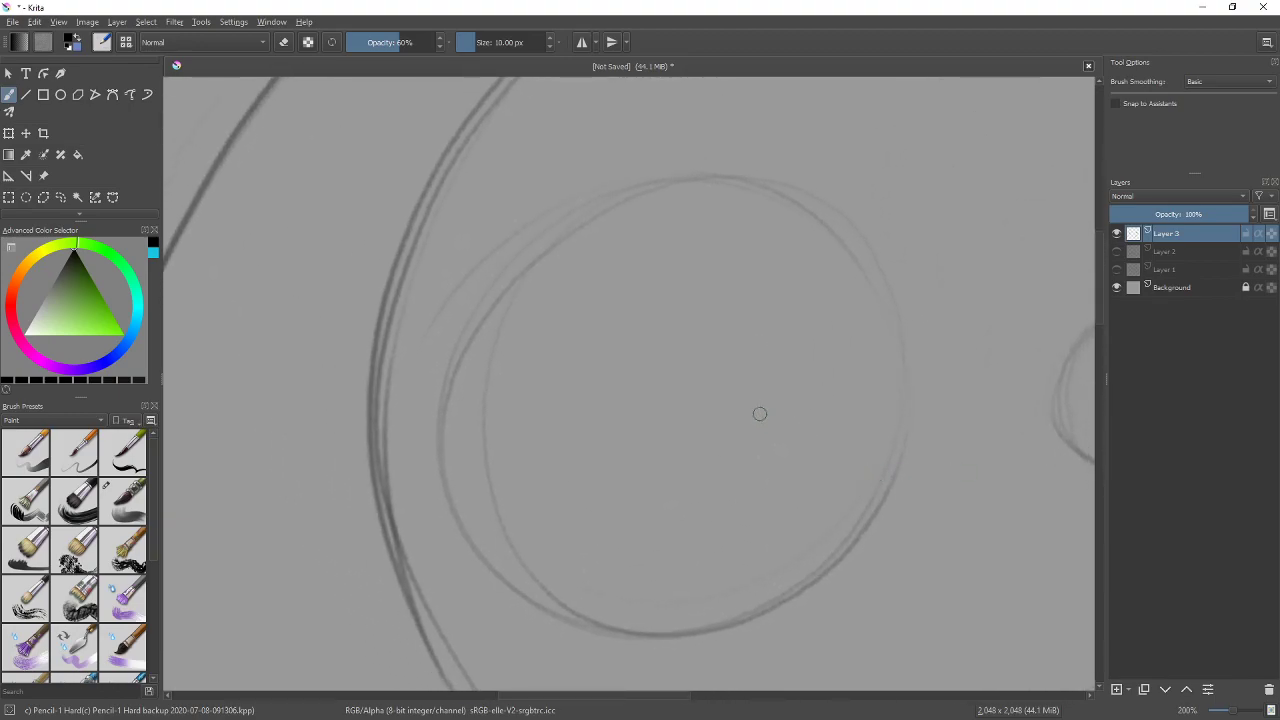
left_click_drag(794, 437, 883, 434)
key("minus")
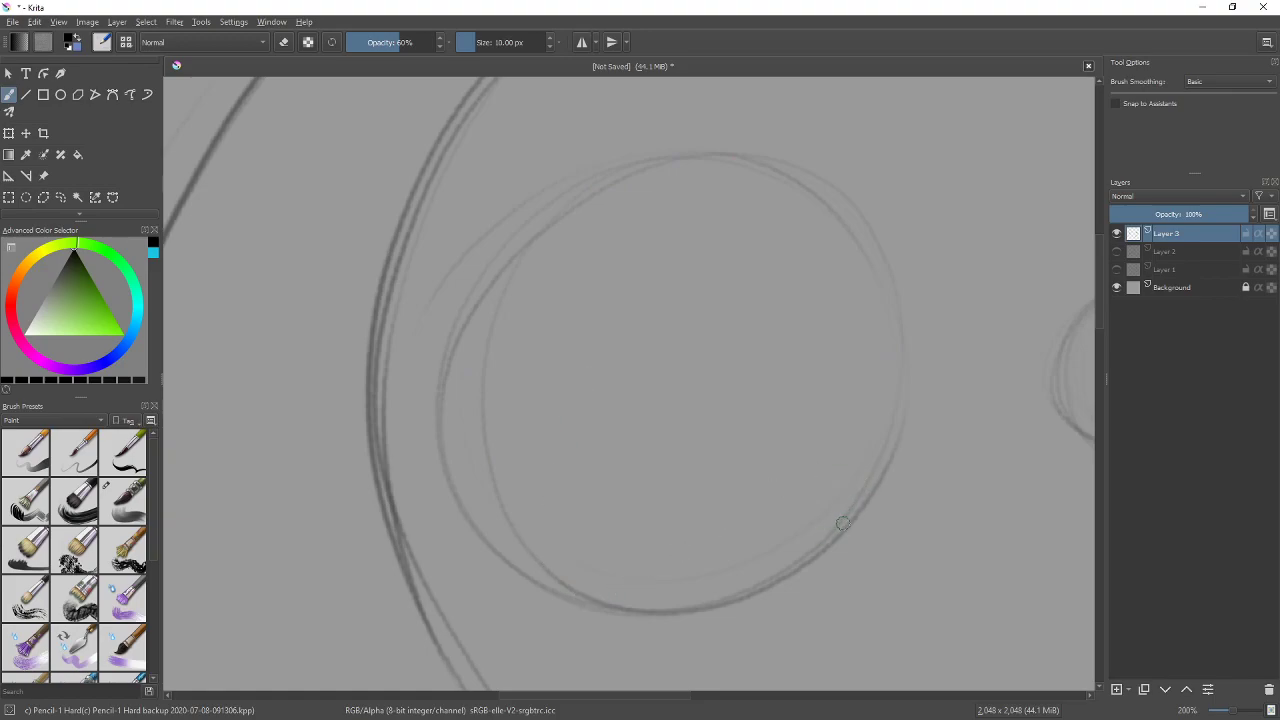
left_click_drag(666, 105, 639, 105)
mouse_move(538, 575)
left_mouse_down()
mouse_move(641, 110)
mouse_move(500, 550)
left_mouse_up()
mouse_move(664, 104)
left_mouse_down()
mouse_move(760, 119)
mouse_move(877, 460)
left_mouse_up()
left_click_drag(821, 545, 712, 88)
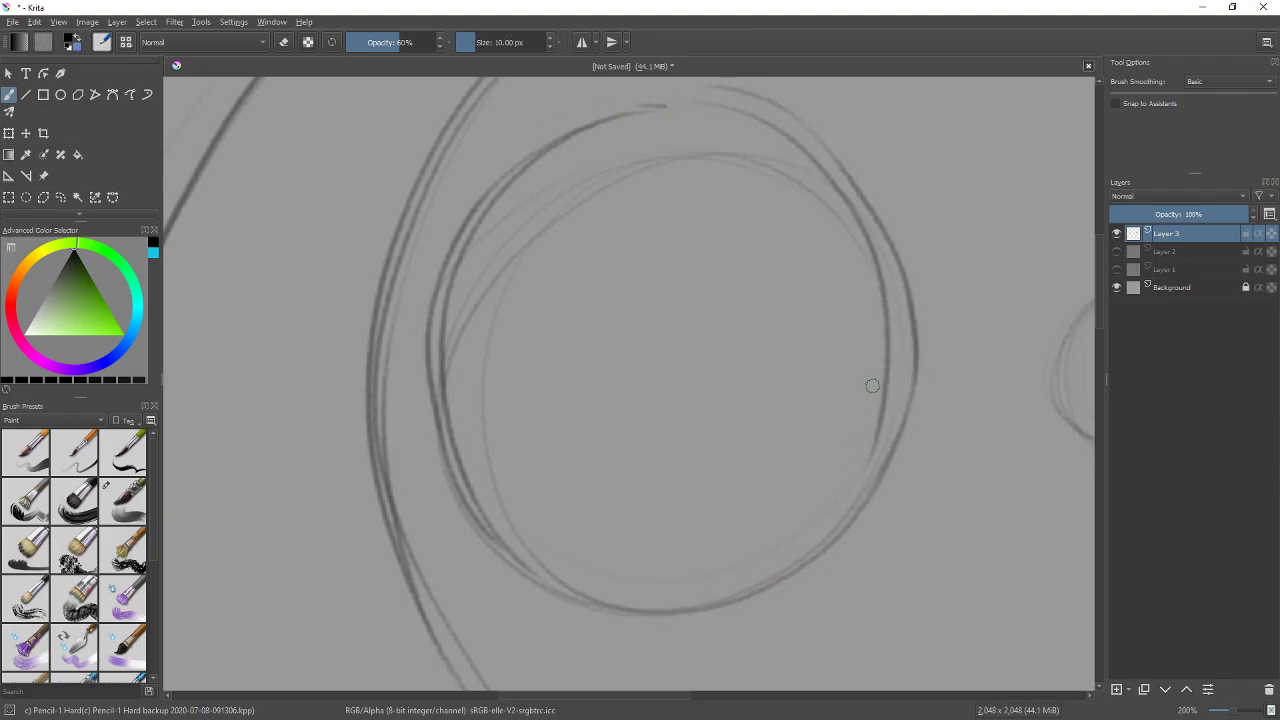
Erase the stray inner lines of the medium circle and reinforce its lower-left and left arc
key("e")
mouse_move(834, 246)
left_mouse_down()
mouse_move(542, 229)
mouse_move(592, 262)
mouse_move(495, 234)
mouse_move(571, 531)
left_mouse_up()
mouse_move(459, 289)
left_mouse_down()
mouse_move(583, 540)
mouse_move(456, 495)
mouse_move(434, 325)
mouse_move(605, 565)
mouse_move(475, 493)
mouse_move(560, 443)
left_mouse_up()
key("e")
mouse_move(600, 602)
left_mouse_down()
mouse_move(490, 550)
mouse_move(430, 420)
mouse_move(426, 300)
mouse_move(460, 212)
left_mouse_up()
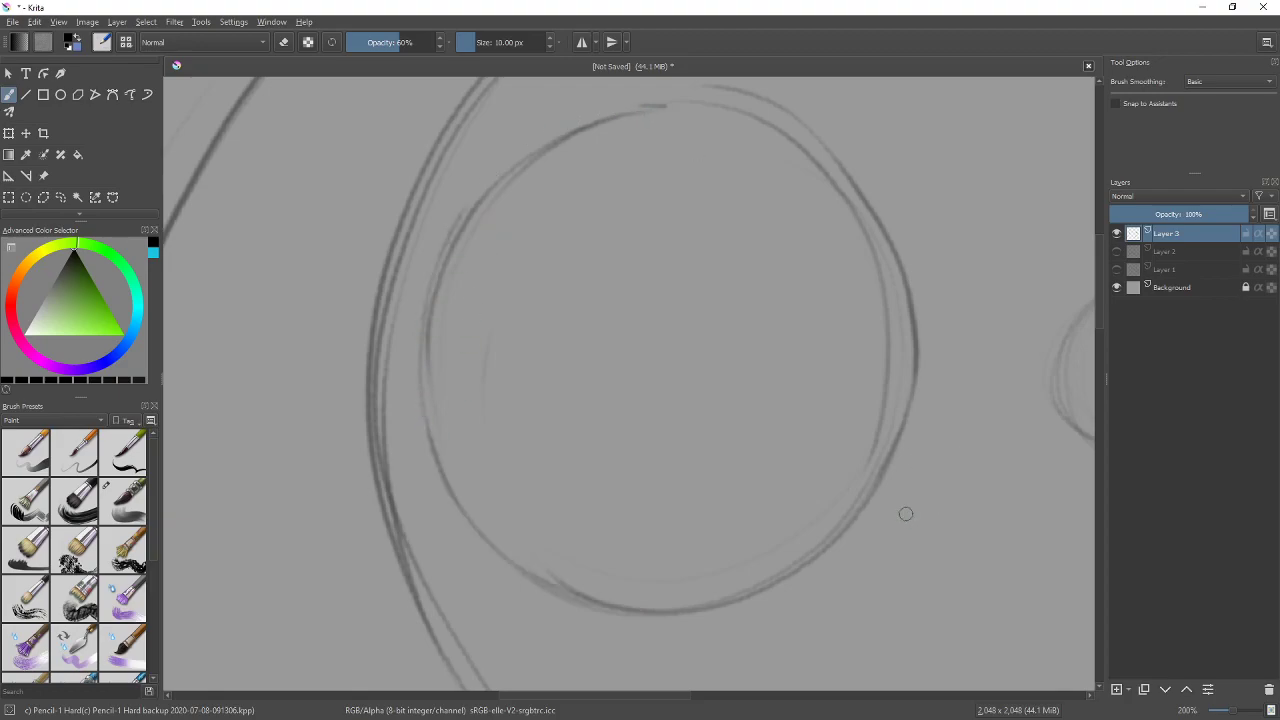
Redraw the small circle beside the three slanted strokes with darker, rounder overlapping curves
key("minus")
key("minus")
key("minus")
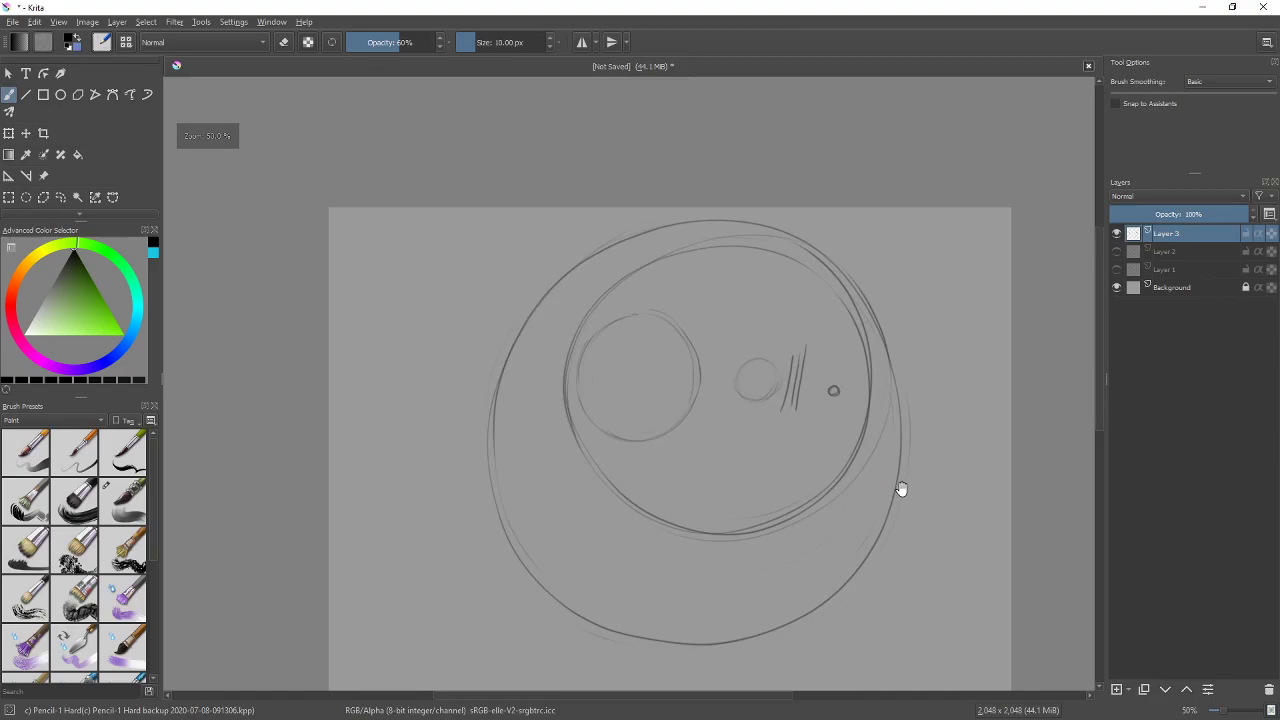
left_click_drag(901, 490, 862, 384)
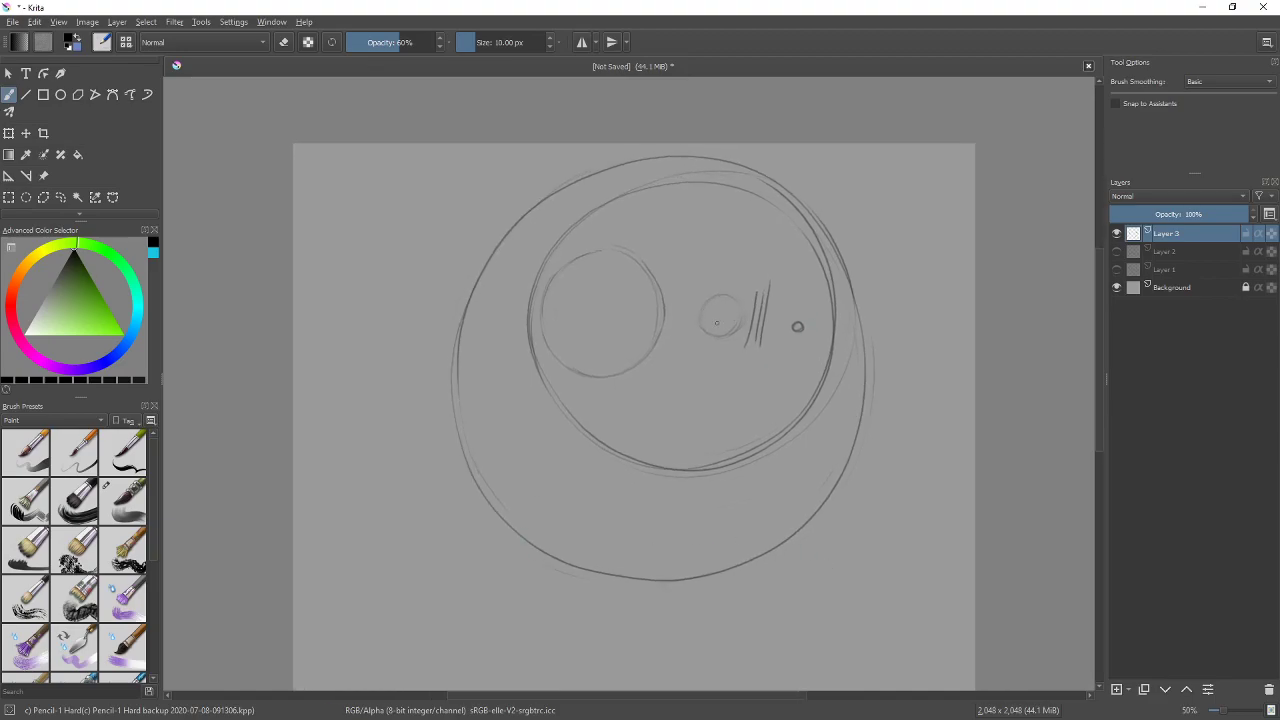
key("plus")
key("plus")
key("plus")
key("plus")
key("plus")
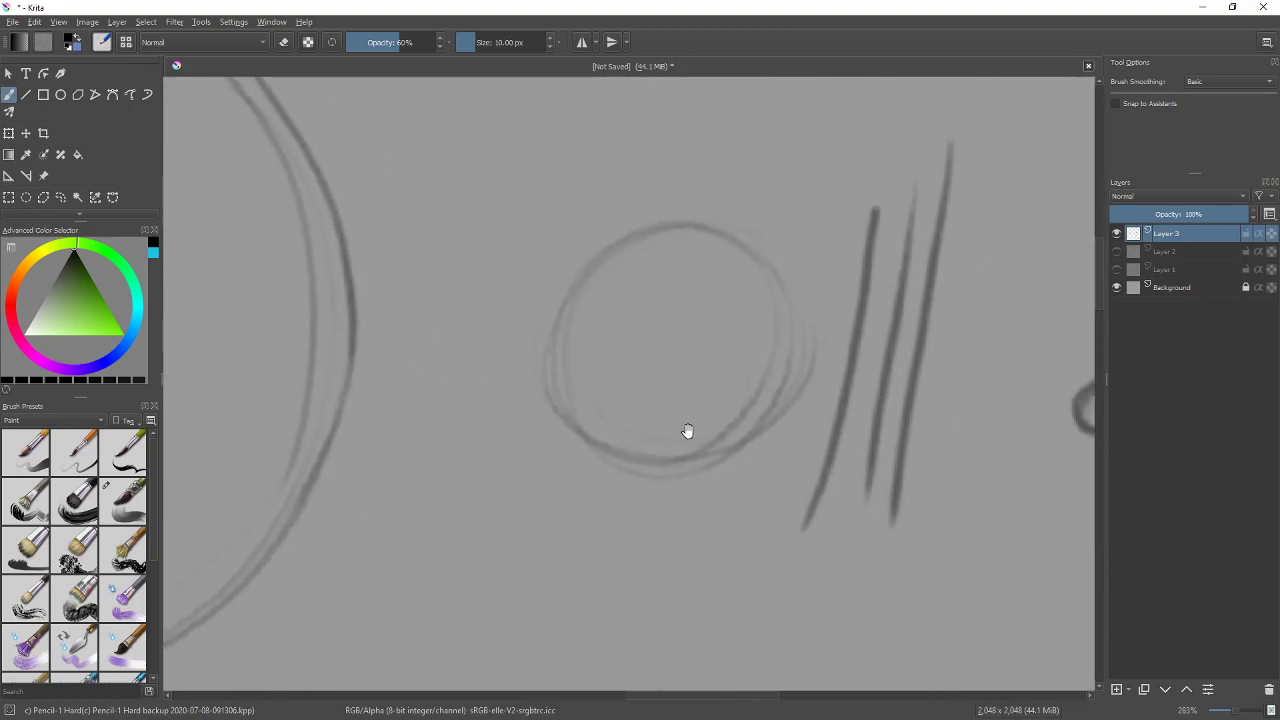
key("plus")
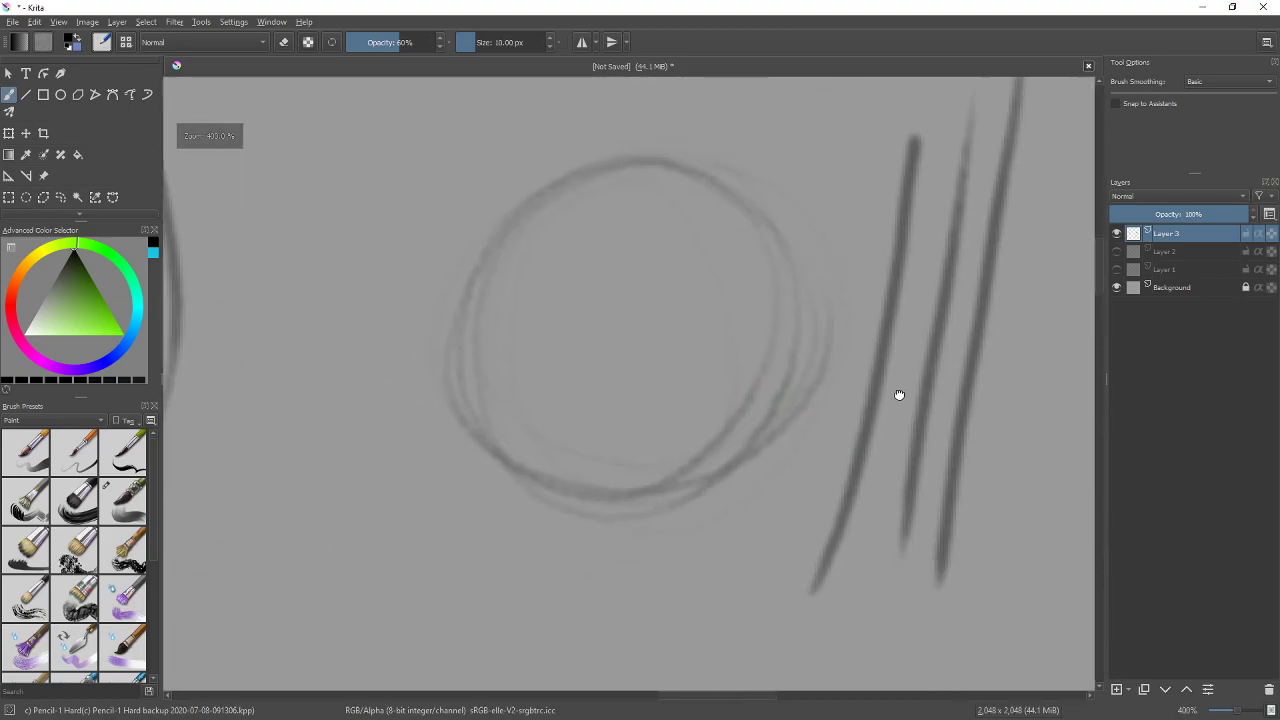
left_click_drag(900, 391, 898, 401)
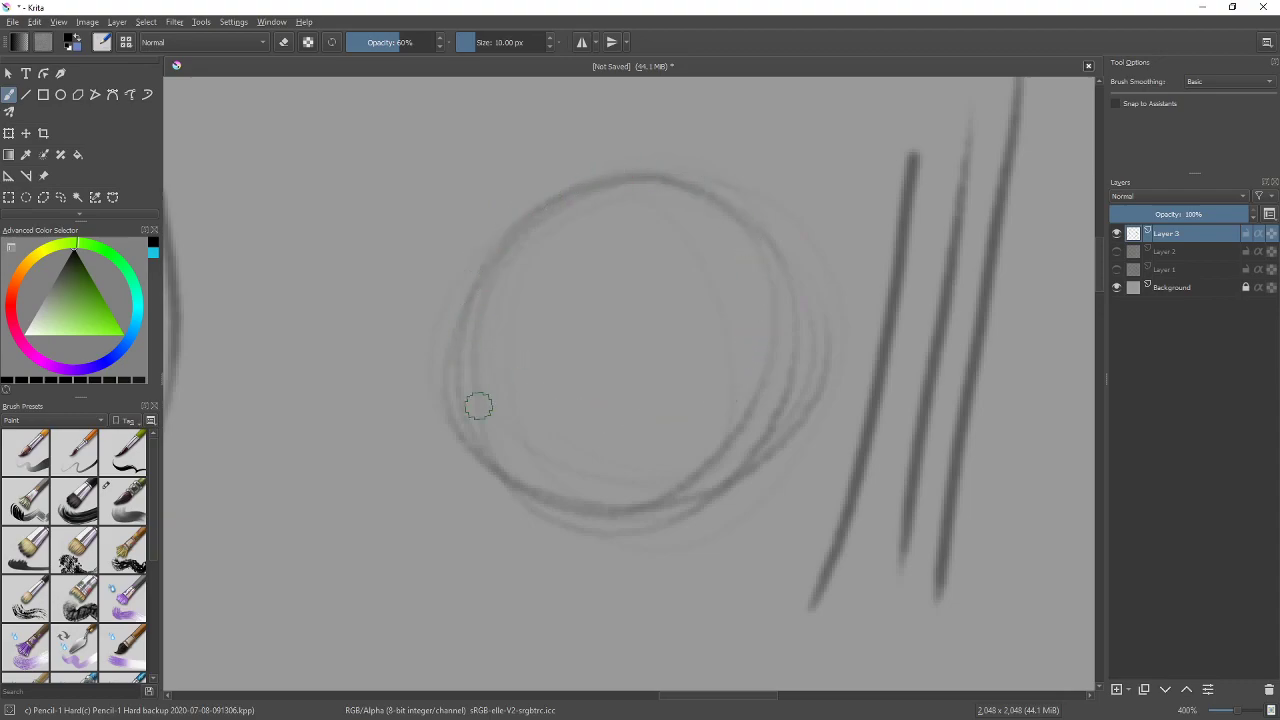
mouse_move(667, 514)
left_mouse_down()
mouse_move(743, 234)
mouse_move(448, 344)
mouse_move(682, 523)
mouse_move(710, 226)
mouse_move(448, 349)
mouse_move(694, 514)
mouse_move(653, 184)
mouse_move(466, 249)
left_mouse_up()
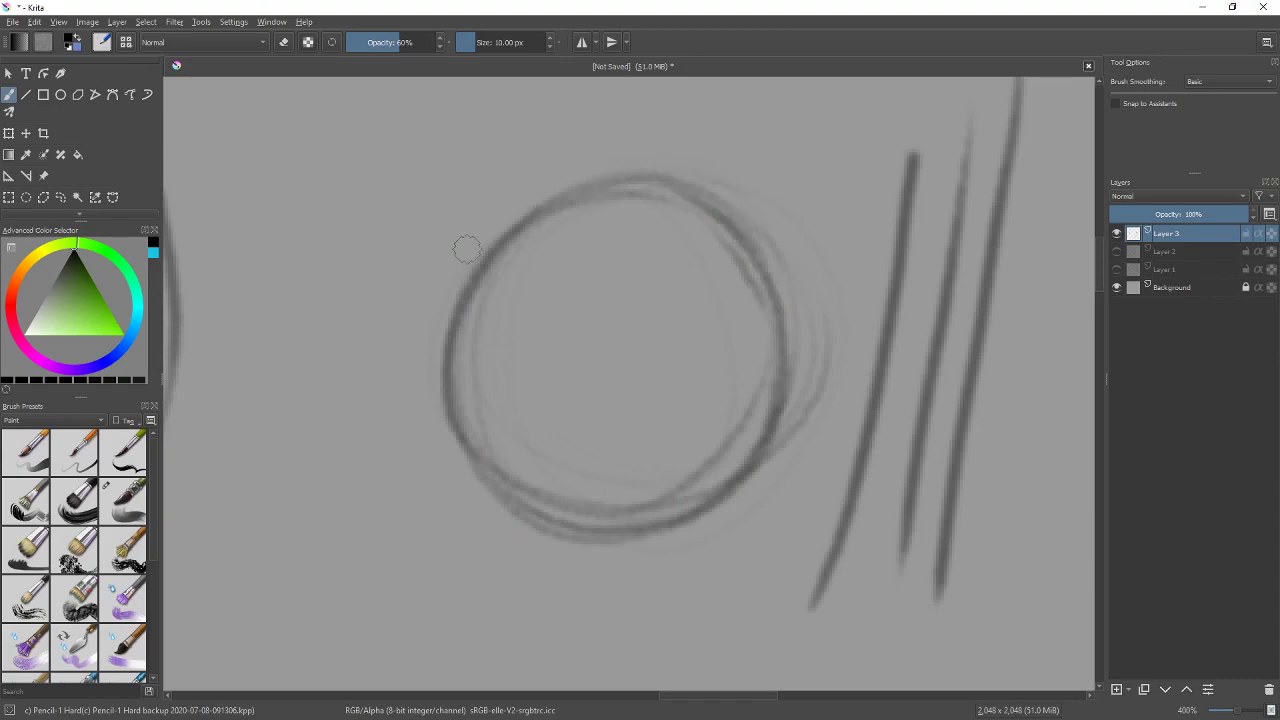
Erase the faint leftover lines inside the small circle and along its right side
key("e")
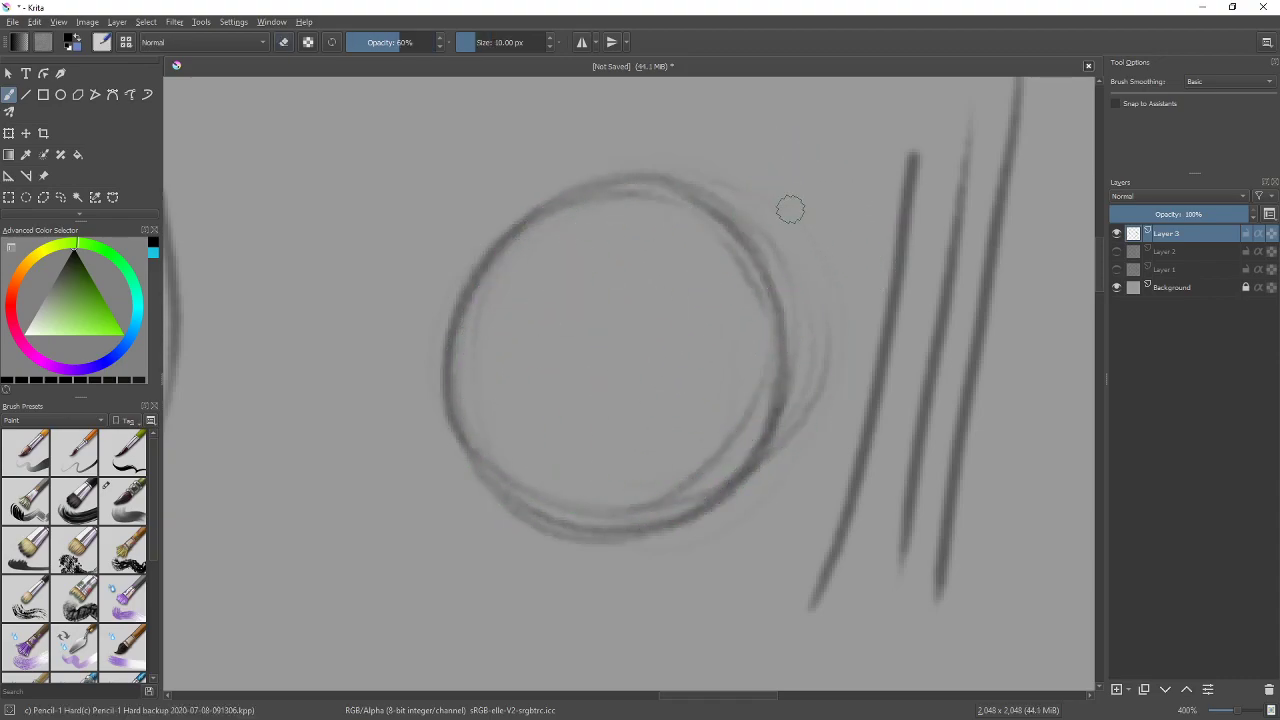
mouse_move(801, 199)
left_mouse_down()
mouse_move(831, 366)
mouse_move(800, 391)
left_mouse_up()
key("e")
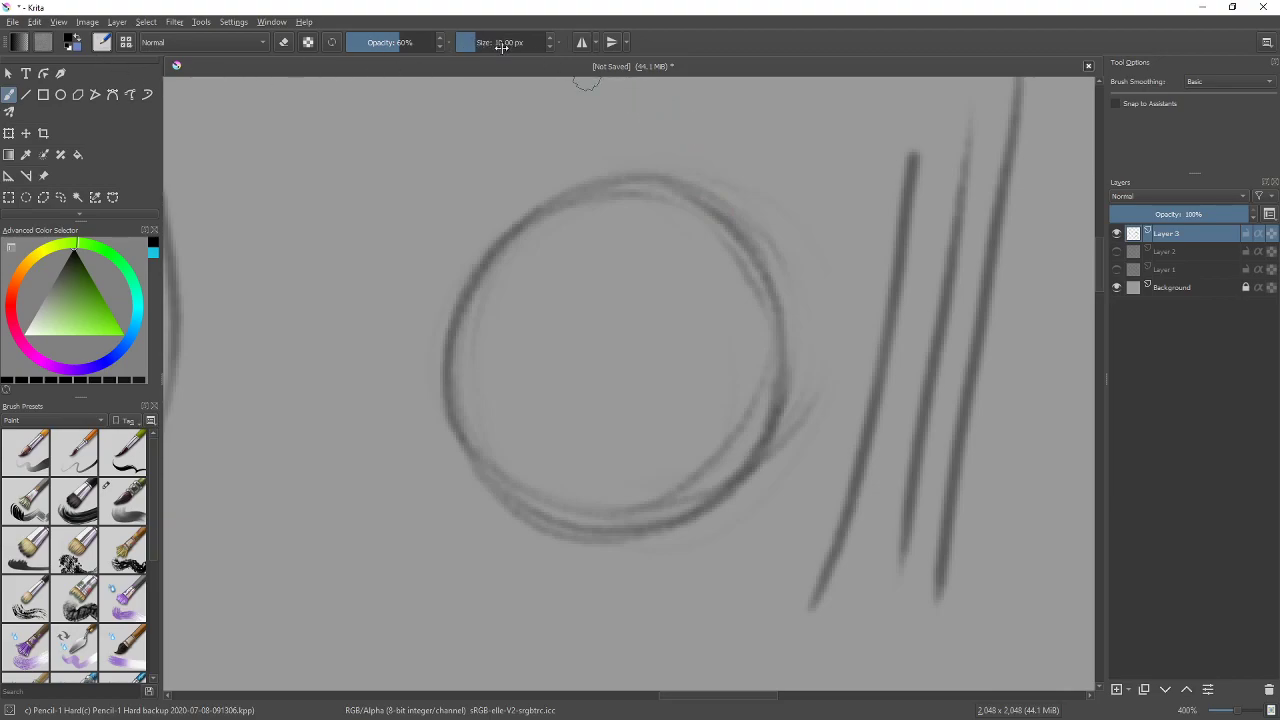
Test straight strokes above the small circle at brush sizes 10 px and 5 px, undoing each stroke and keeping 5 px
mouse_move(375, 132)
left_mouse_down()
mouse_move(648, 120)
mouse_move(798, 130)
left_mouse_up()
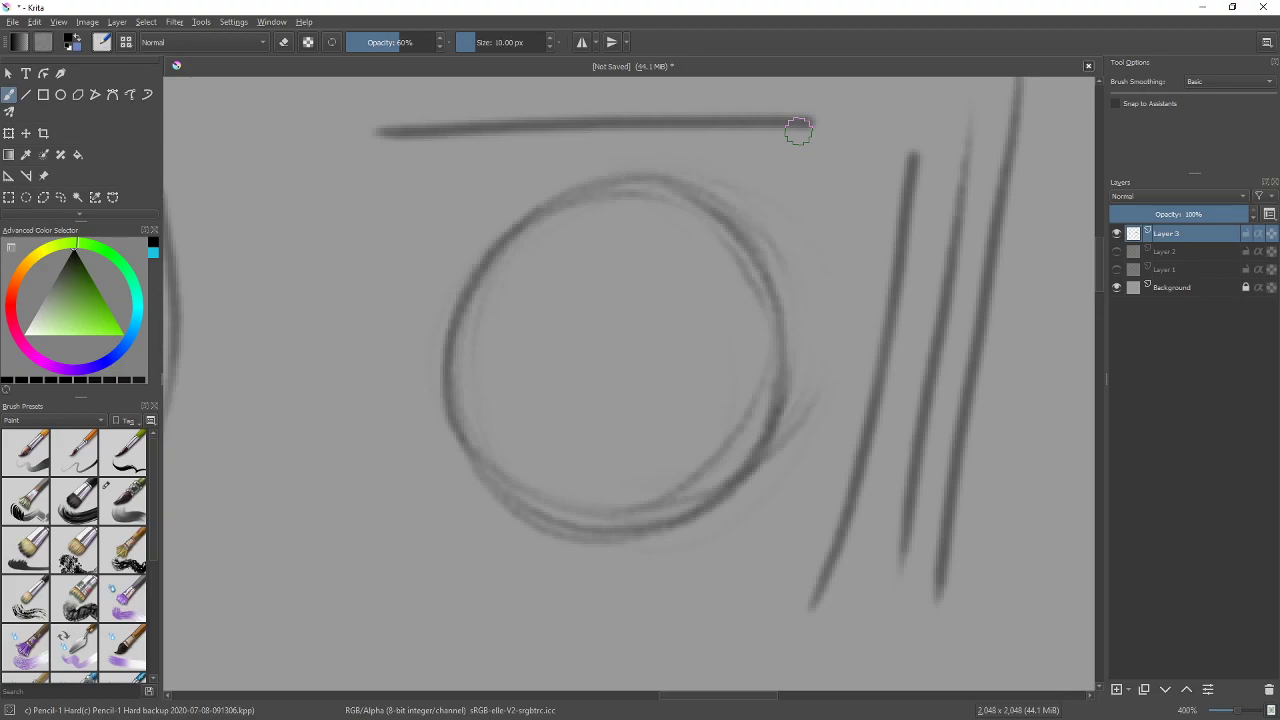
key("ctrl+z")
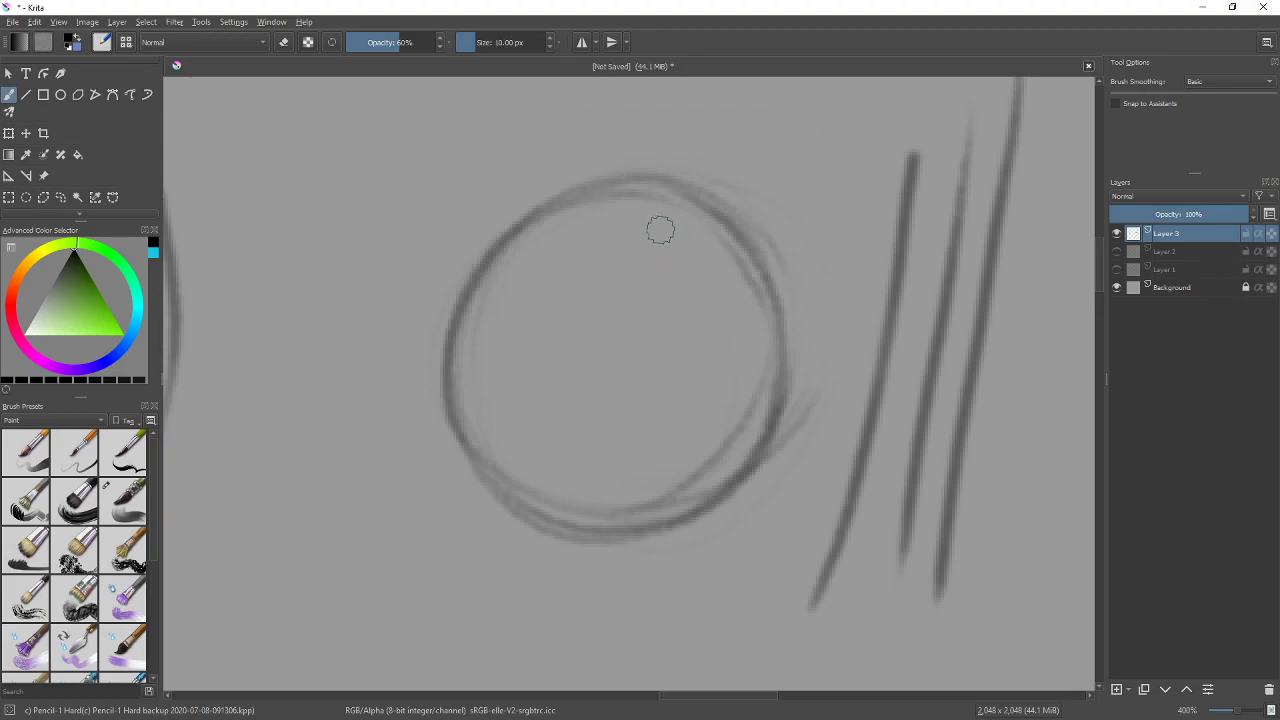
key("bracketleft")
left_click_drag(380, 155, 790, 122)
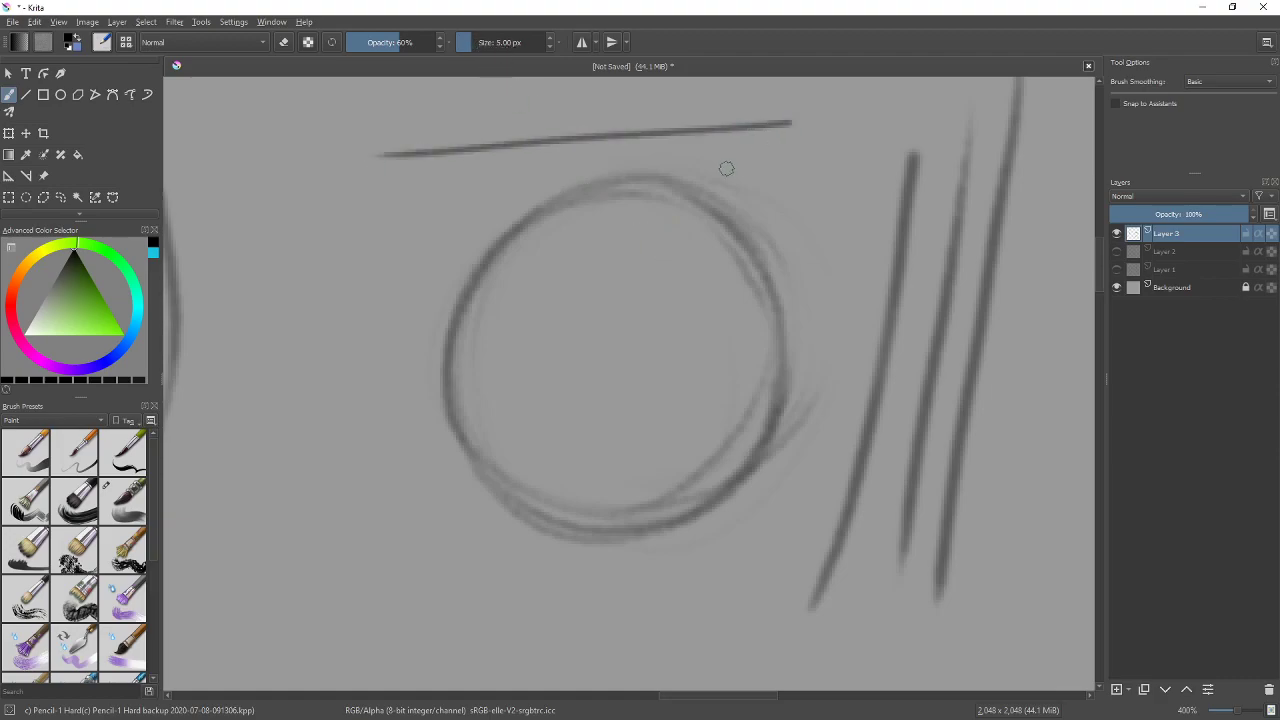
key("ctrl+z")
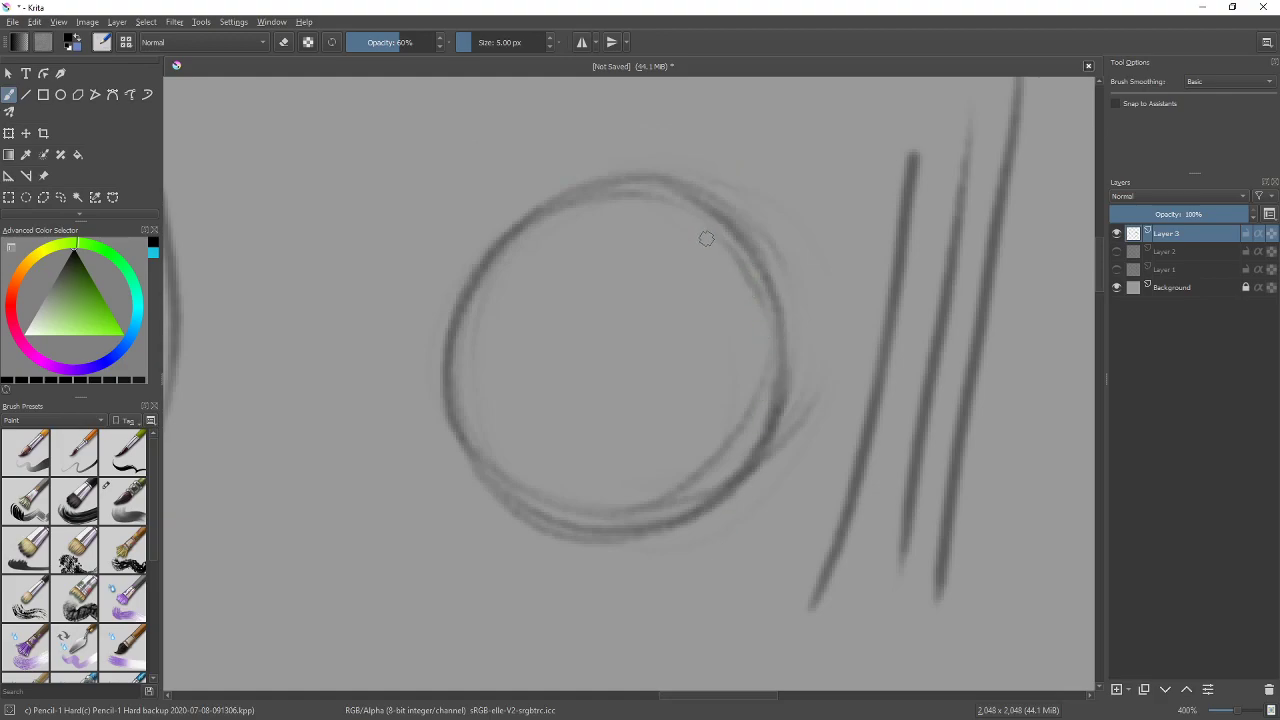
Fade the small circle's thick outline with the eraser to leave a light guide
key("2")
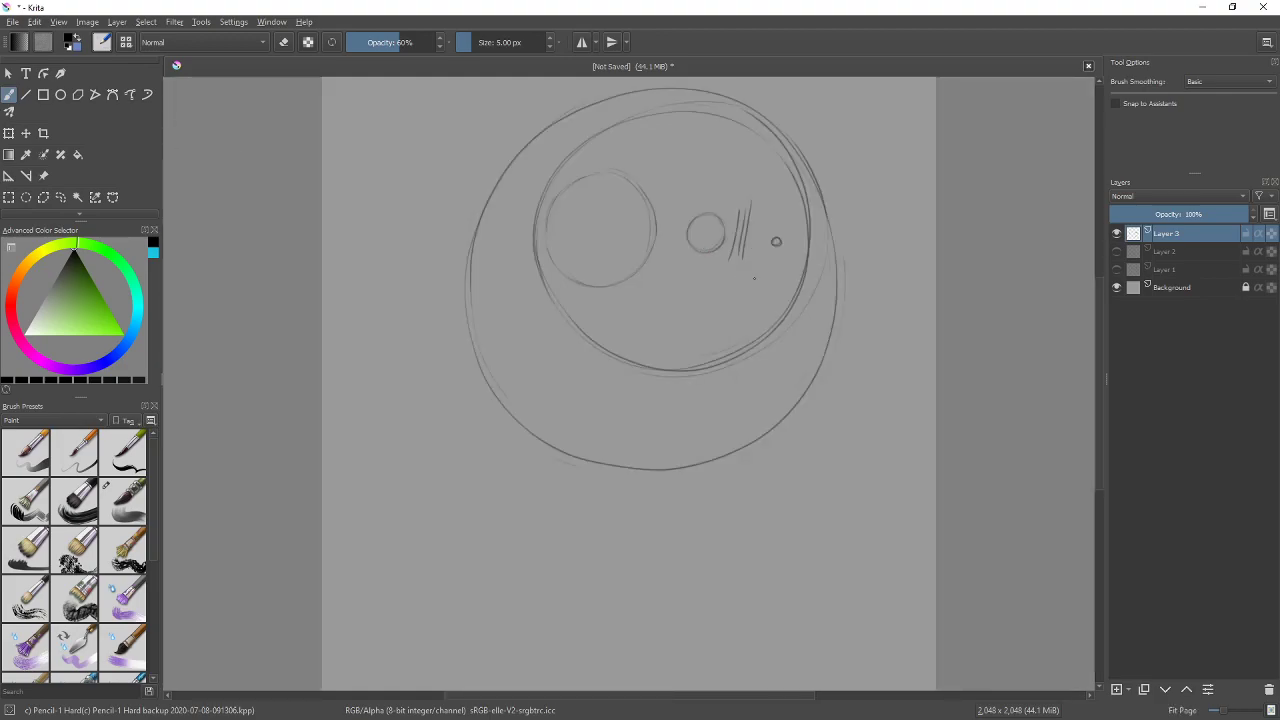
key("1")
left_click_drag(745, 230, 470, 507)
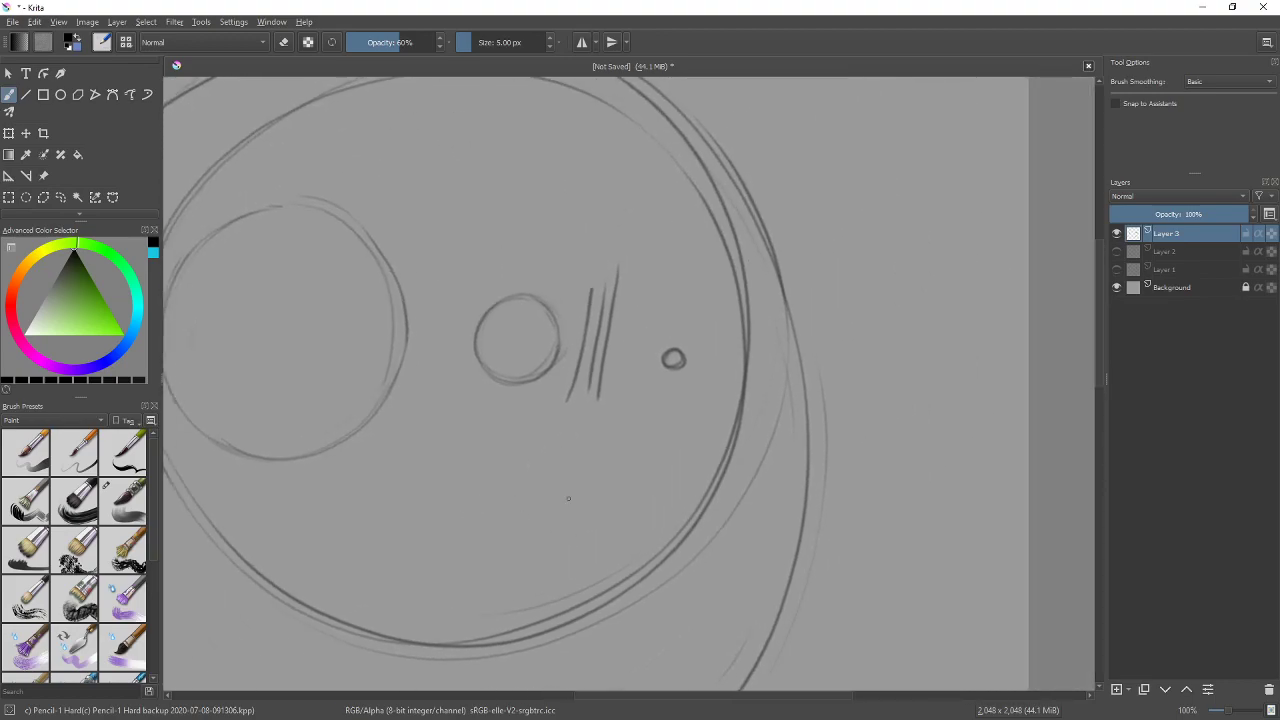
scroll(485, 345, "up", 3)
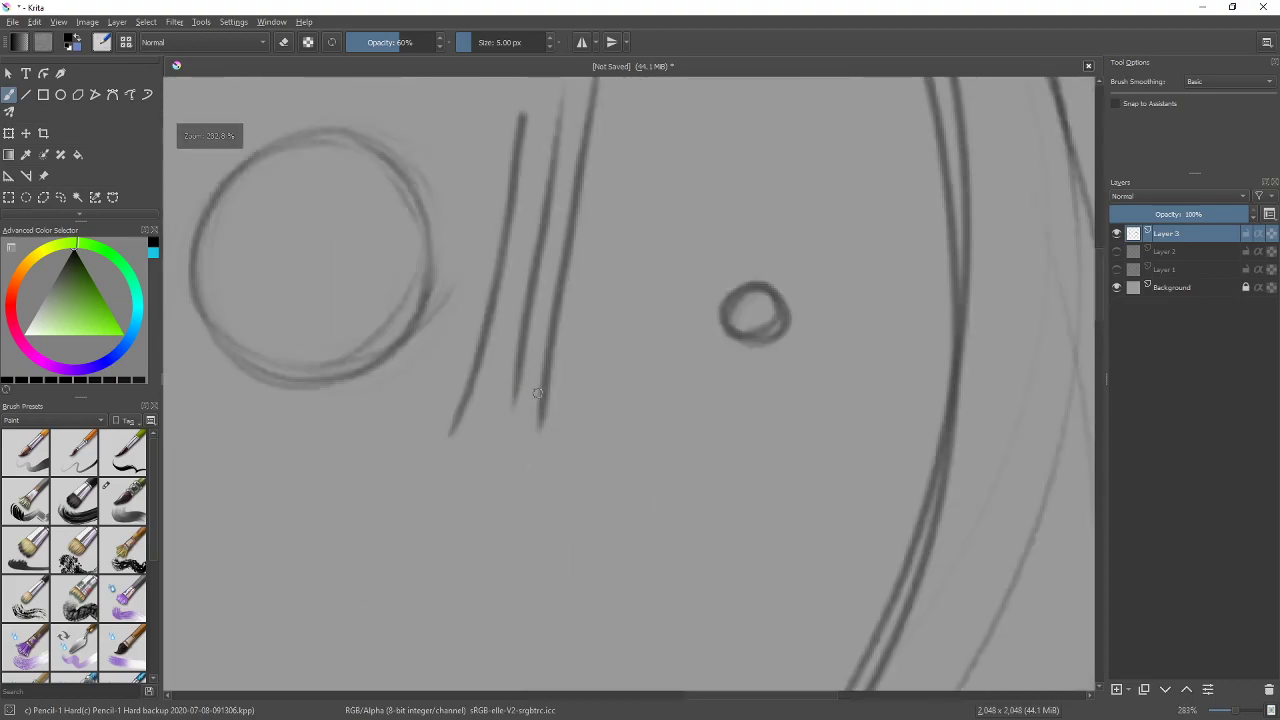
scroll(634, 394, "up", 1)
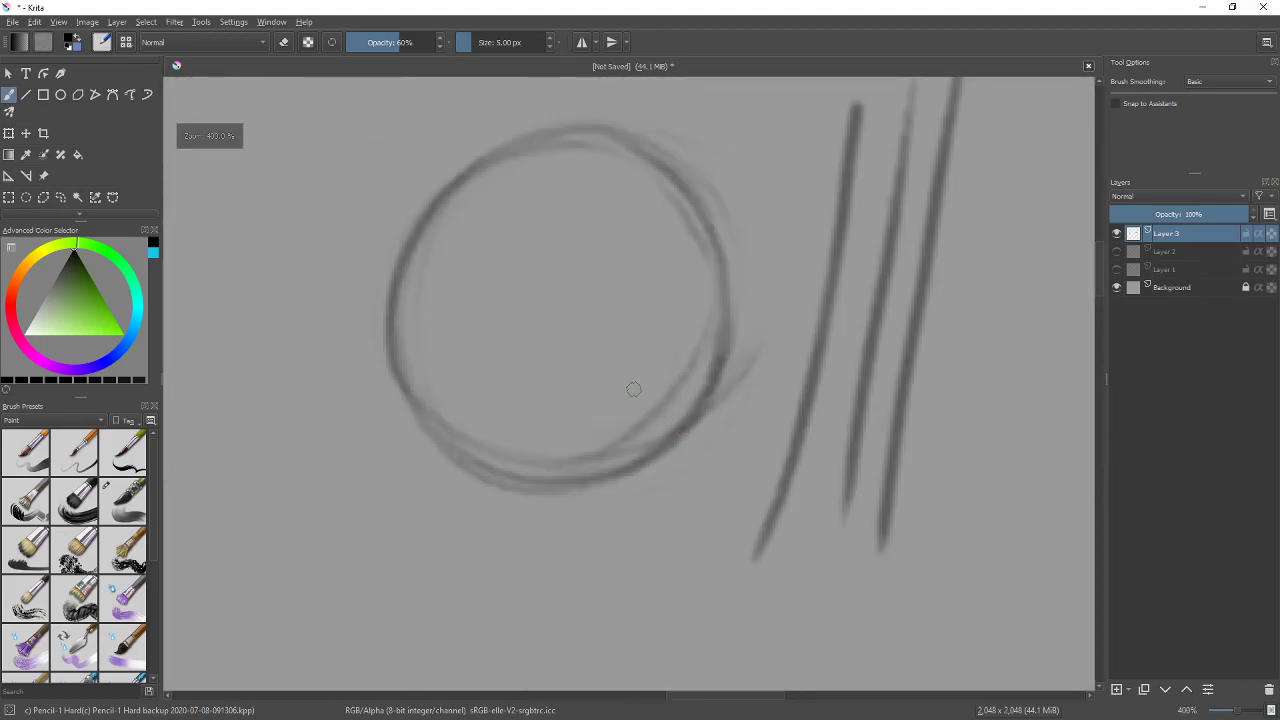
key("e")
mouse_move(657, 248)
left_mouse_down()
mouse_move(444, 402)
mouse_move(713, 333)
mouse_move(652, 168)
mouse_move(601, 465)
mouse_move(472, 229)
mouse_move(697, 189)
mouse_move(448, 201)
mouse_move(425, 336)
mouse_move(499, 155)
mouse_move(411, 377)
mouse_move(579, 464)
mouse_move(705, 244)
mouse_move(633, 448)
mouse_move(592, 401)
left_mouse_up()
key("e")
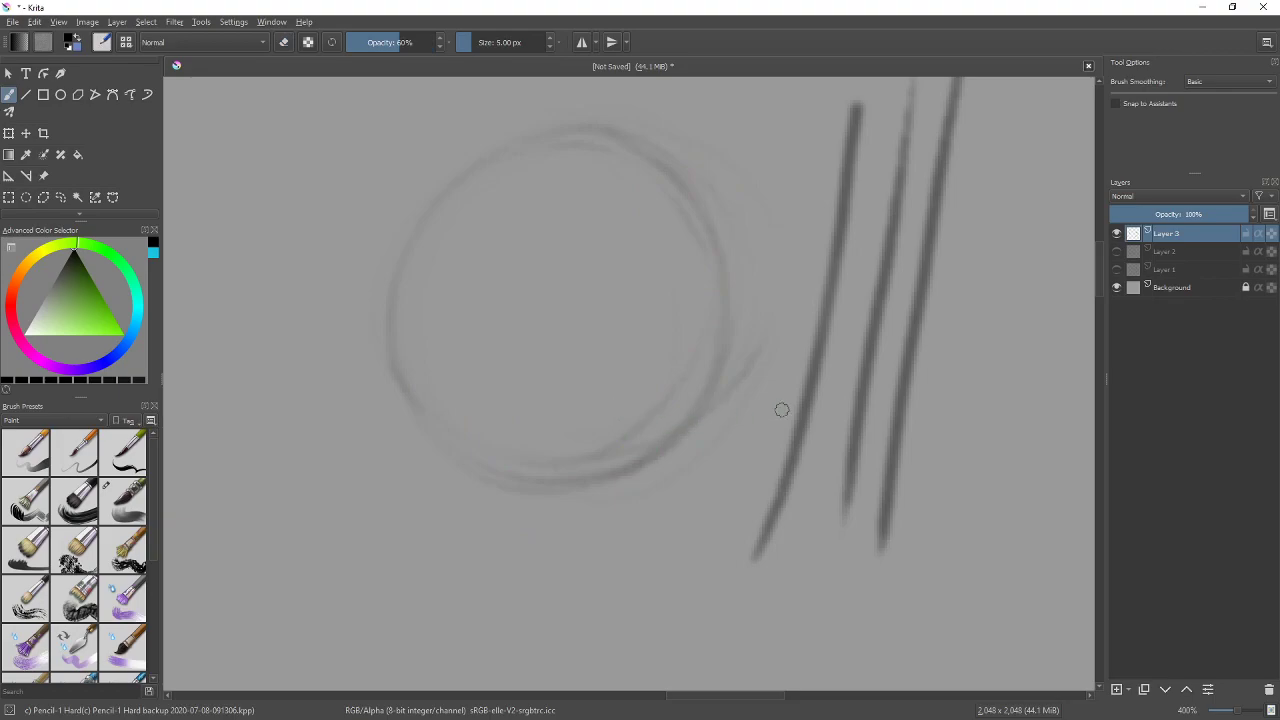
Retrace the faded small circle with thin, smooth curves using the 5 px pencil
mouse_move(606, 303)
left_mouse_down()
mouse_move(705, 359)
mouse_move(687, 347)
left_mouse_up()
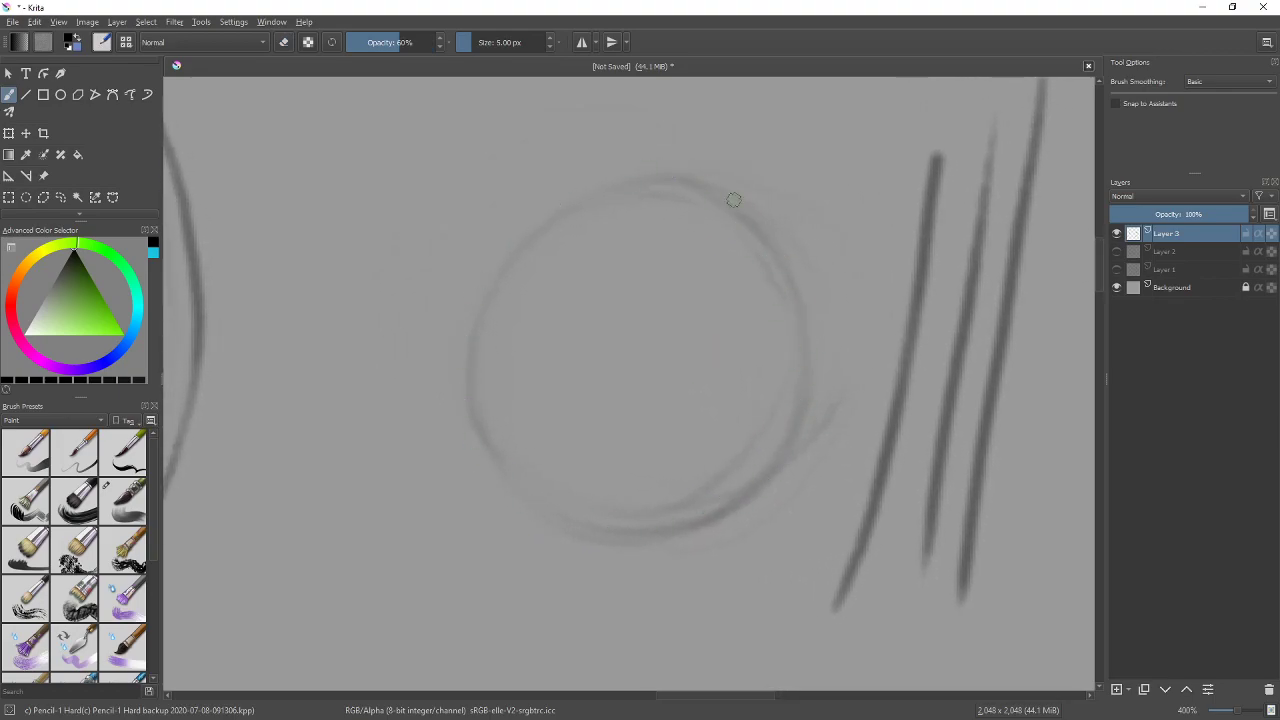
mouse_move(476, 320)
left_mouse_down()
mouse_move(471, 357)
mouse_move(716, 500)
mouse_move(622, 185)
left_mouse_up()
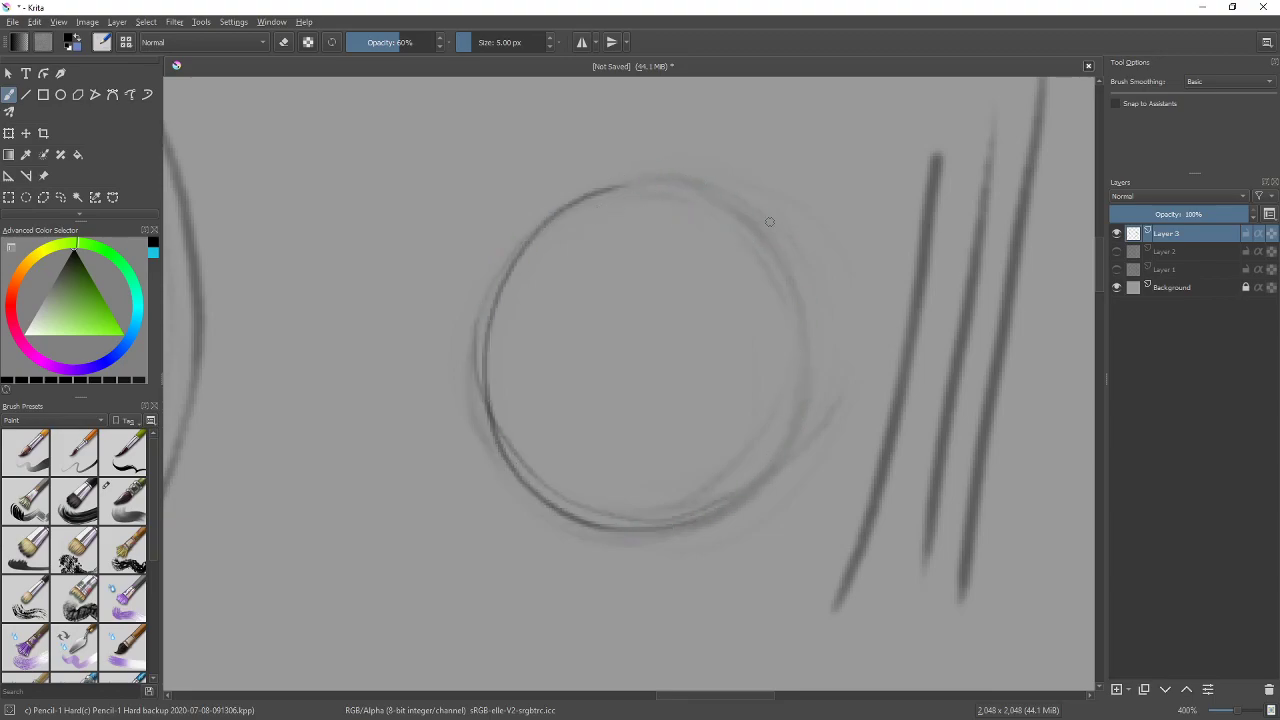
mouse_move(740, 496)
left_mouse_down()
mouse_move(805, 327)
mouse_move(495, 253)
mouse_move(816, 255)
mouse_move(689, 182)
mouse_move(475, 314)
mouse_move(522, 240)
mouse_move(674, 506)
left_mouse_up()
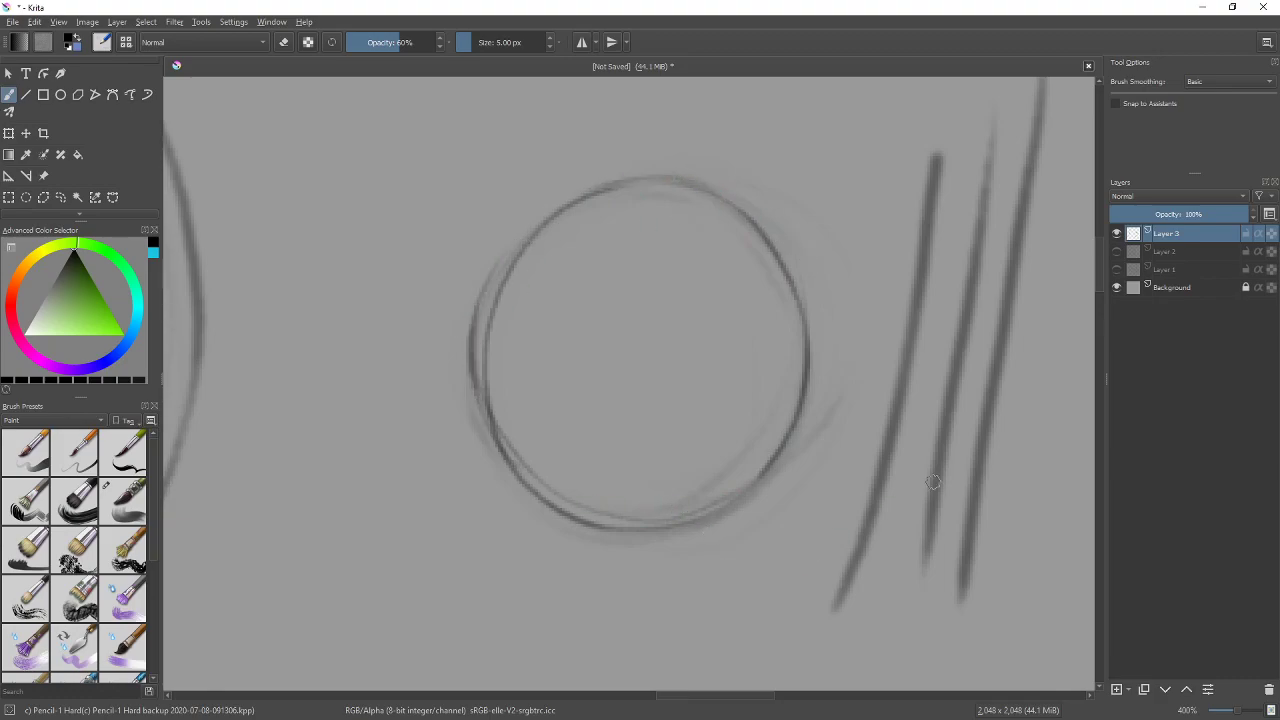
Fade the doubled inner arc on the small circle's left side with the soft eraser at 30 px, and reduce the eraser to 24 px
key("e")
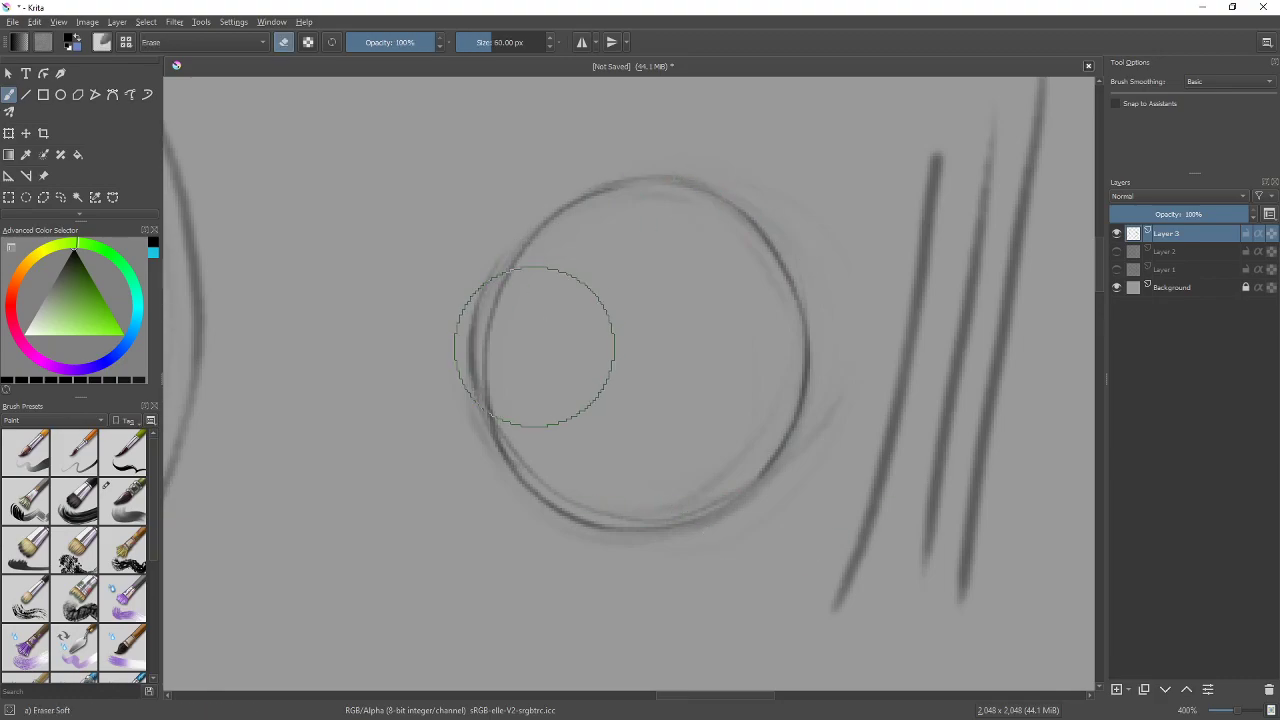
key("bracketleft")
key("bracketleft")
key("bracketleft")
key("bracketleft")
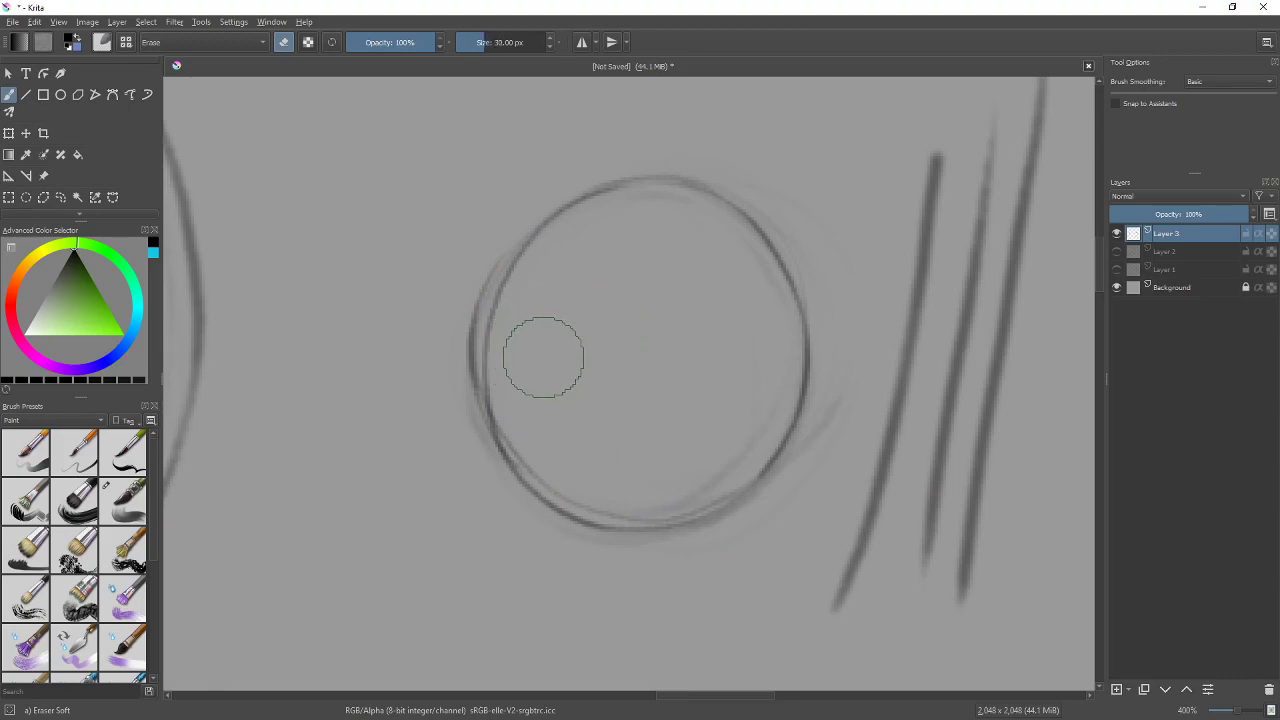
mouse_move(537, 314)
left_mouse_down()
mouse_move(553, 426)
mouse_move(507, 398)
mouse_move(537, 413)
left_mouse_up()
key("bracketleft")
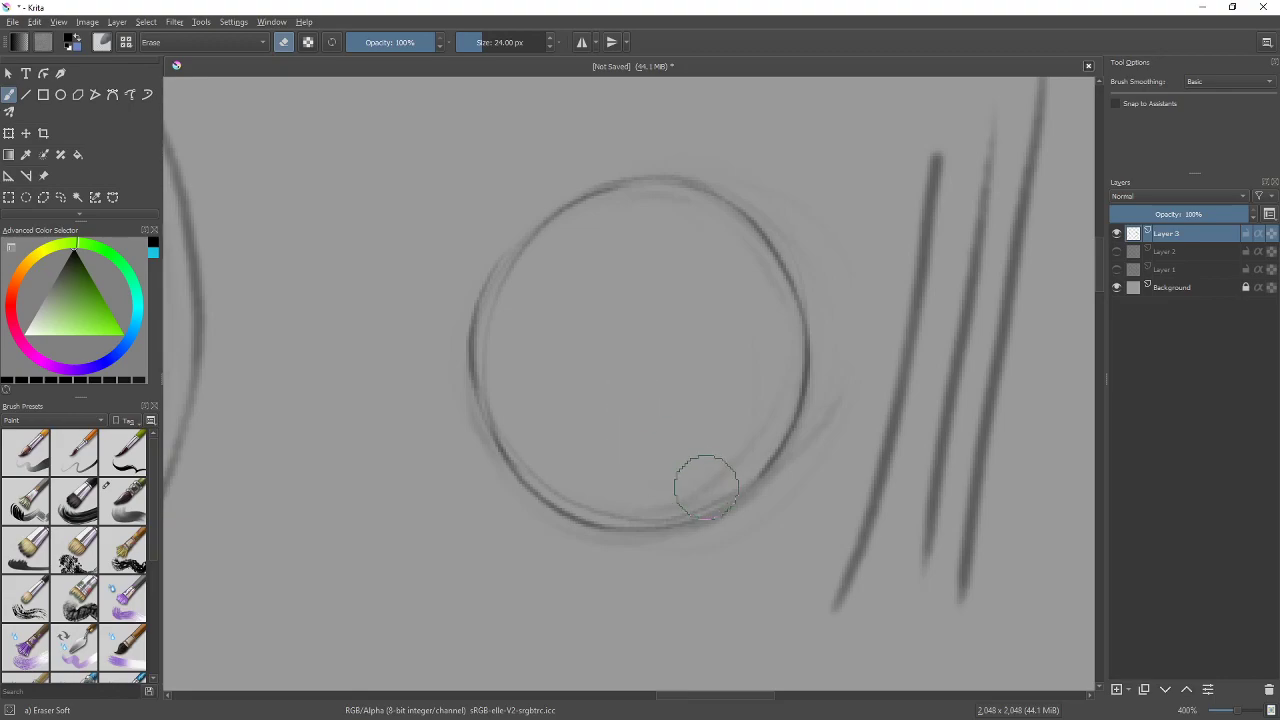
Draw four roughly parallel diagonal strokes below the small circle with the 5 px pencil
key("minus")
key("minus")
key("minus")
key("minus")
key("minus")
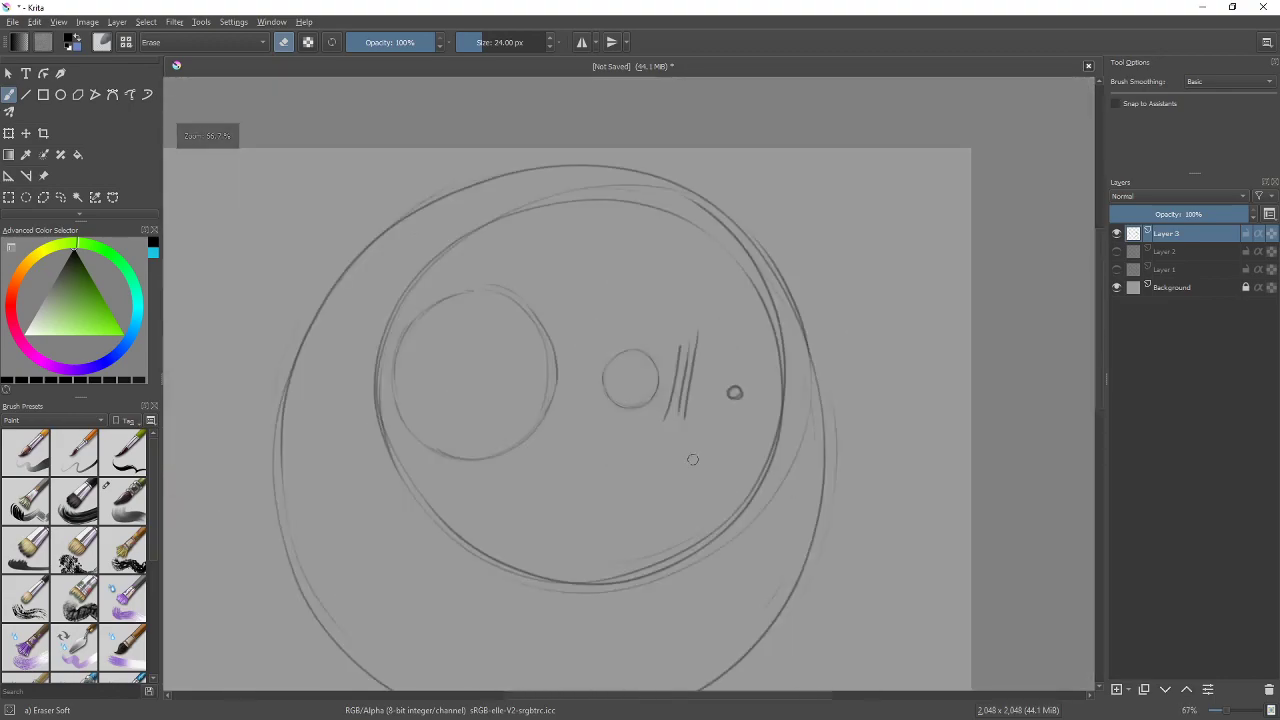
left_click_drag(871, 491, 892, 405)
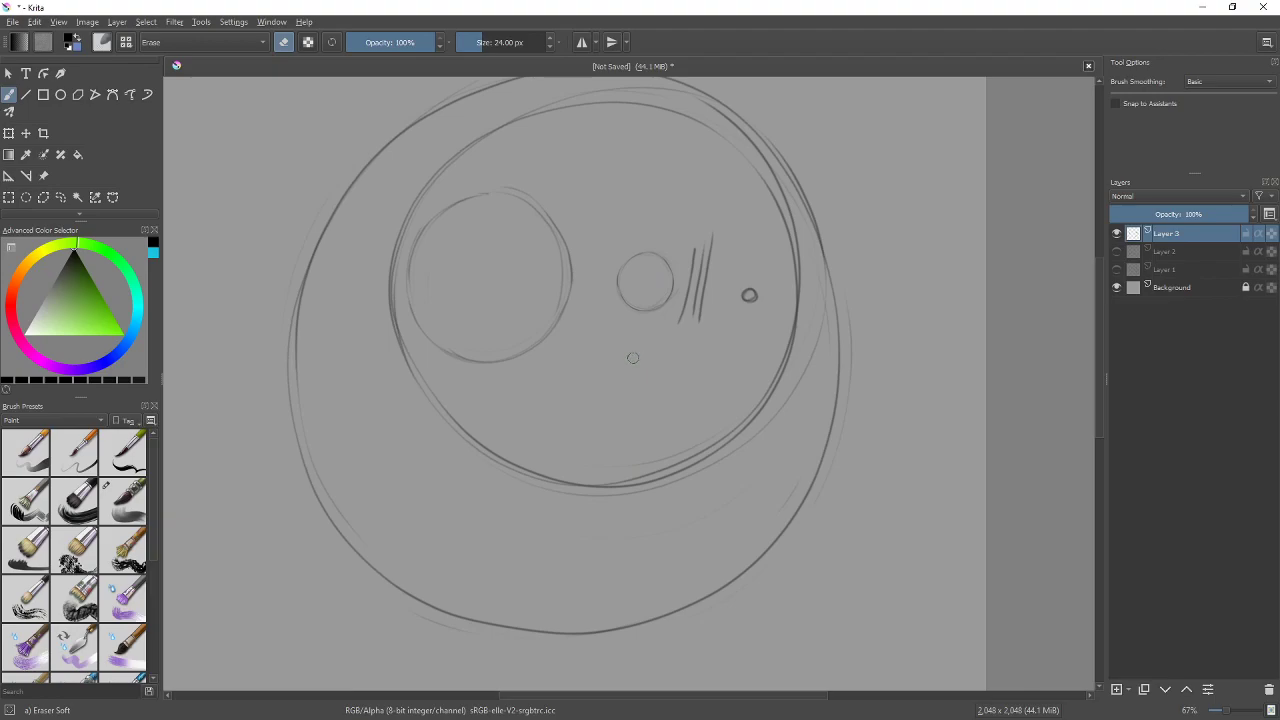
key("e")
left_click_drag(558, 428, 656, 366)
left_click_drag(584, 444, 680, 376)
left_click_drag(622, 450, 715, 374)
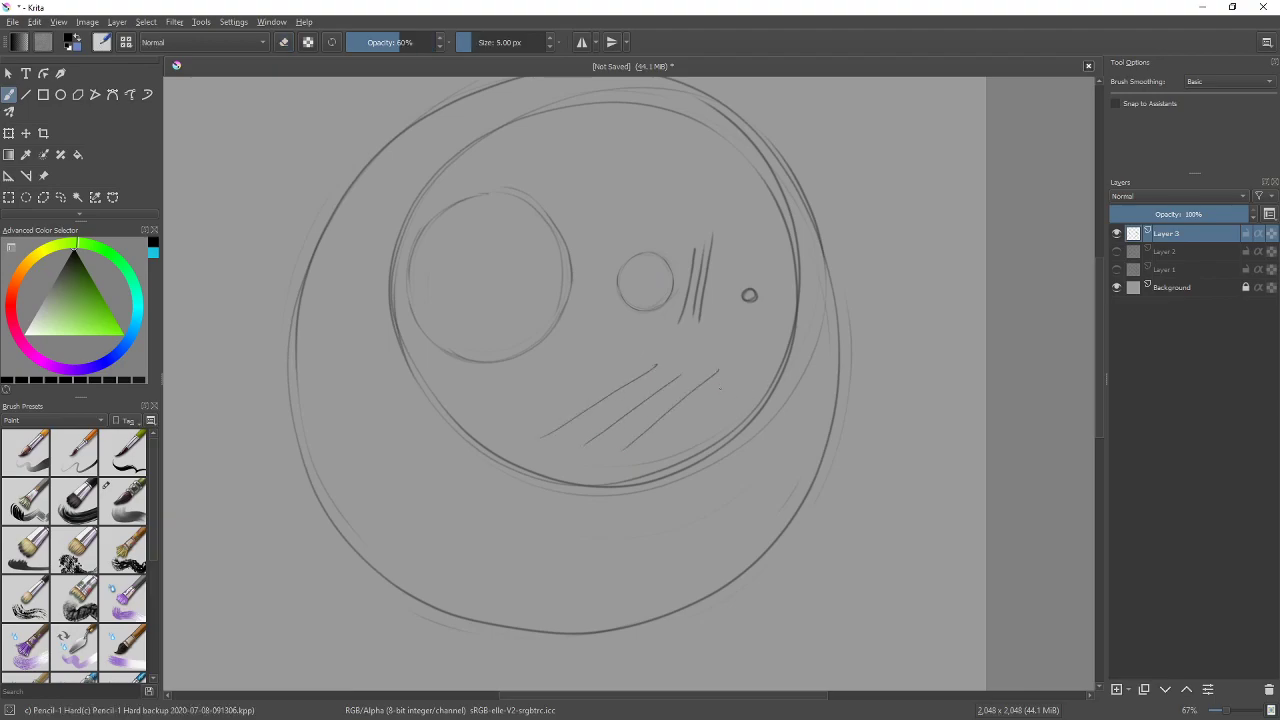
left_click_drag(684, 442, 750, 378)
Set the brush size to 10 px and draw a loose zigzag scribble and short diagonal strokes outside the outermost circle's lower right
key("bracketright")
mouse_move(848, 530)
left_mouse_down()
mouse_move(929, 536)
mouse_move(892, 569)
mouse_move(782, 613)
left_mouse_up()
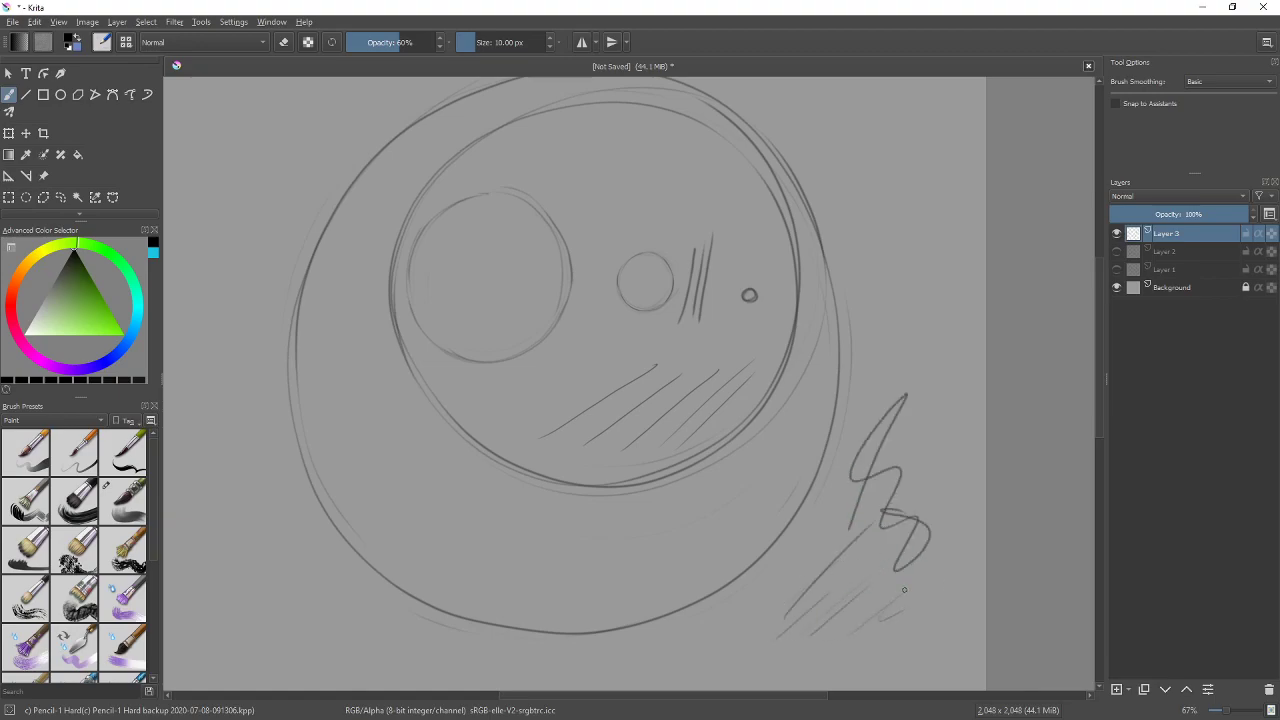
Set the pencil to 26 px, thicken the diagonal strokes by the zigzag, and draw a loose circle outside the outermost circle's upper right
key("bracketright")
key("bracketright")
key("bracketright")
key("bracketright")
key("bracketright")
key("bracketright")
key("bracketright")
left_click_drag(774, 620, 876, 480)
mouse_move(920, 237)
left_mouse_down()
mouse_move(869, 321)
mouse_move(862, 300)
mouse_move(858, 329)
left_mouse_up()
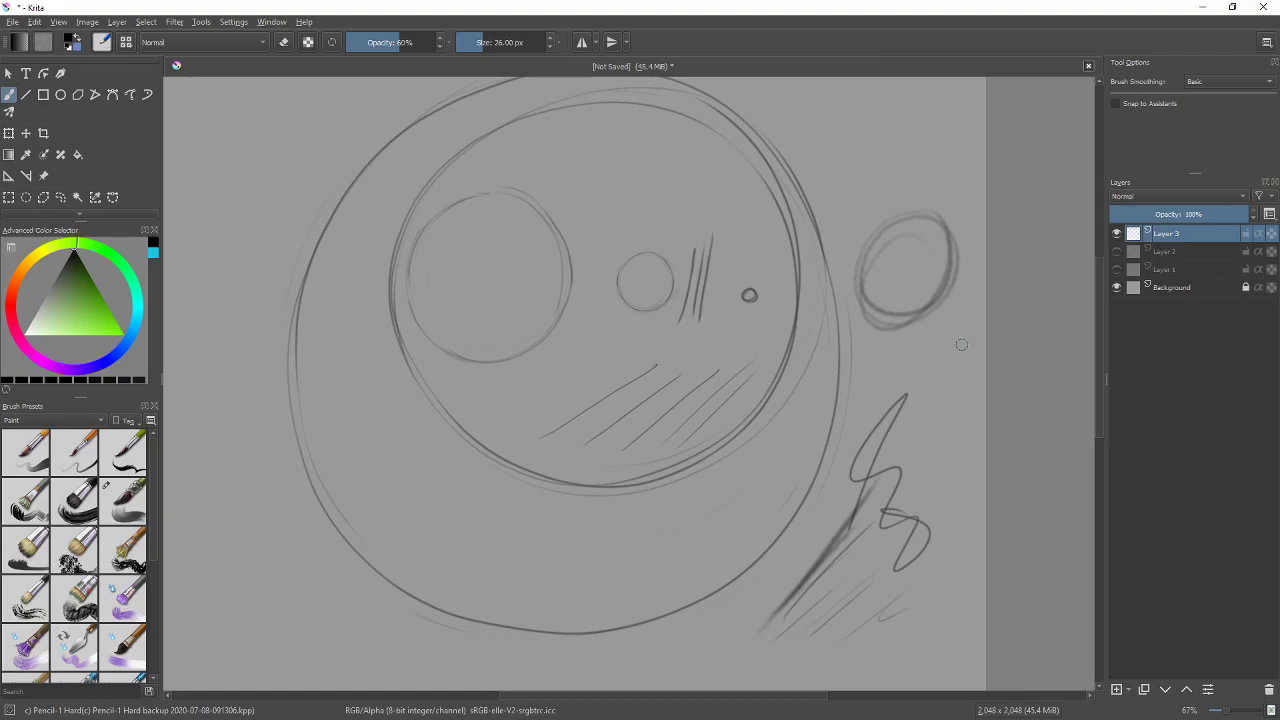
Erase all marks outside the outermost circle's right side with the soft eraser at 136 px, reduce it to 38 px, and return to the pencil
key("e")
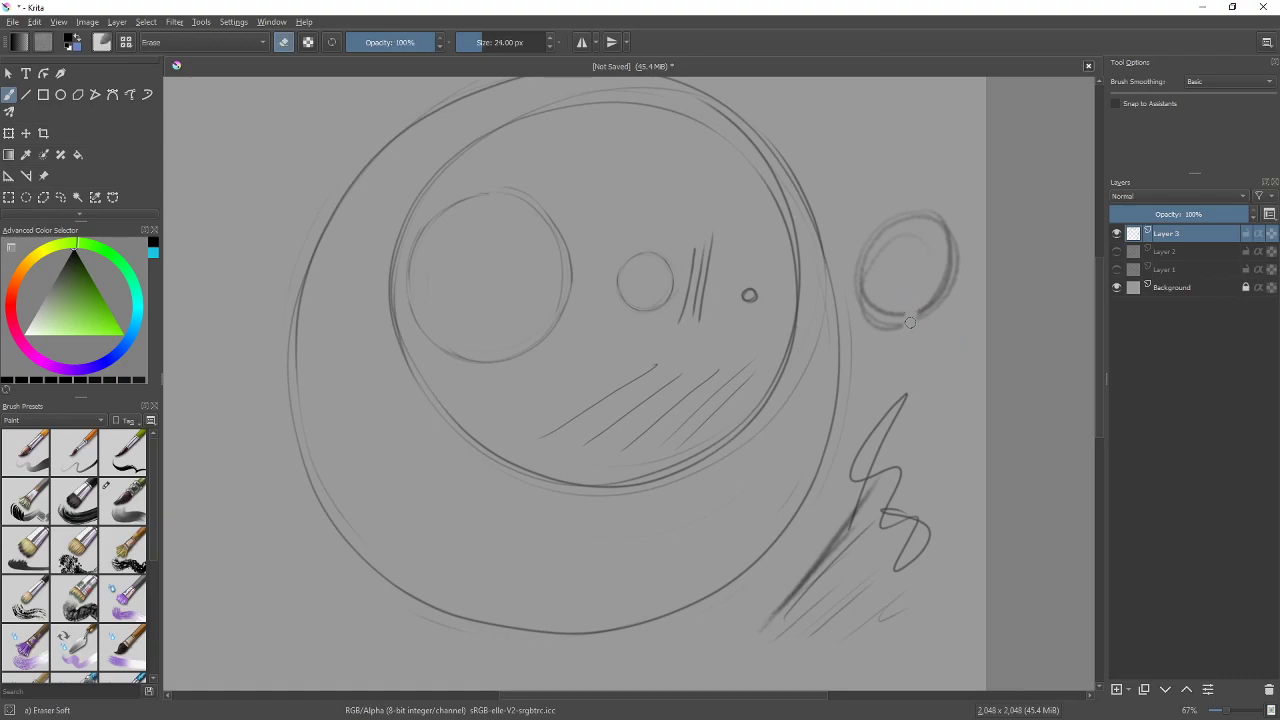
left_click_drag(910, 322, 1000, 322, "shift")
mouse_move(890, 300)
left_mouse_down()
mouse_move(885, 227)
mouse_move(942, 243)
mouse_move(911, 329)
mouse_move(953, 238)
mouse_move(909, 264)
mouse_move(867, 460)
mouse_move(820, 593)
mouse_move(926, 375)
mouse_move(771, 630)
mouse_move(905, 472)
mouse_move(867, 569)
mouse_move(871, 646)
mouse_move(877, 557)
left_mouse_up()
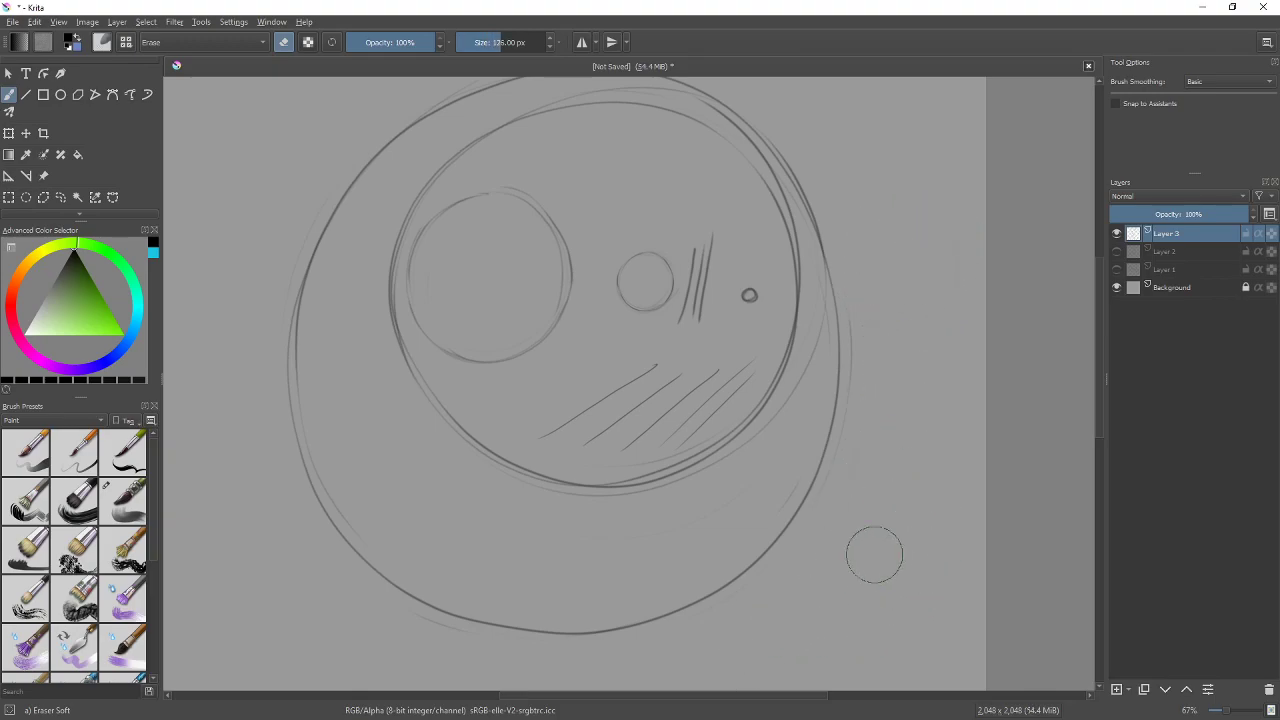
left_click_drag(892, 490, 812, 490, "shift")
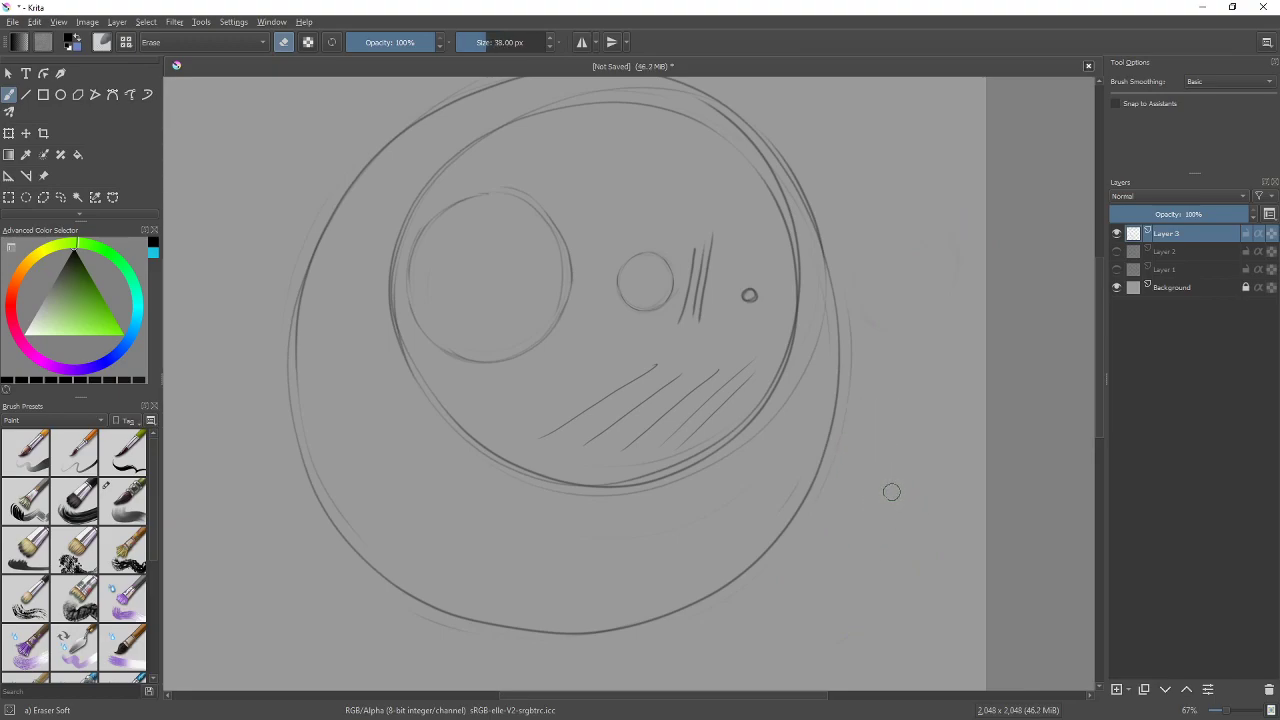
key("slash")
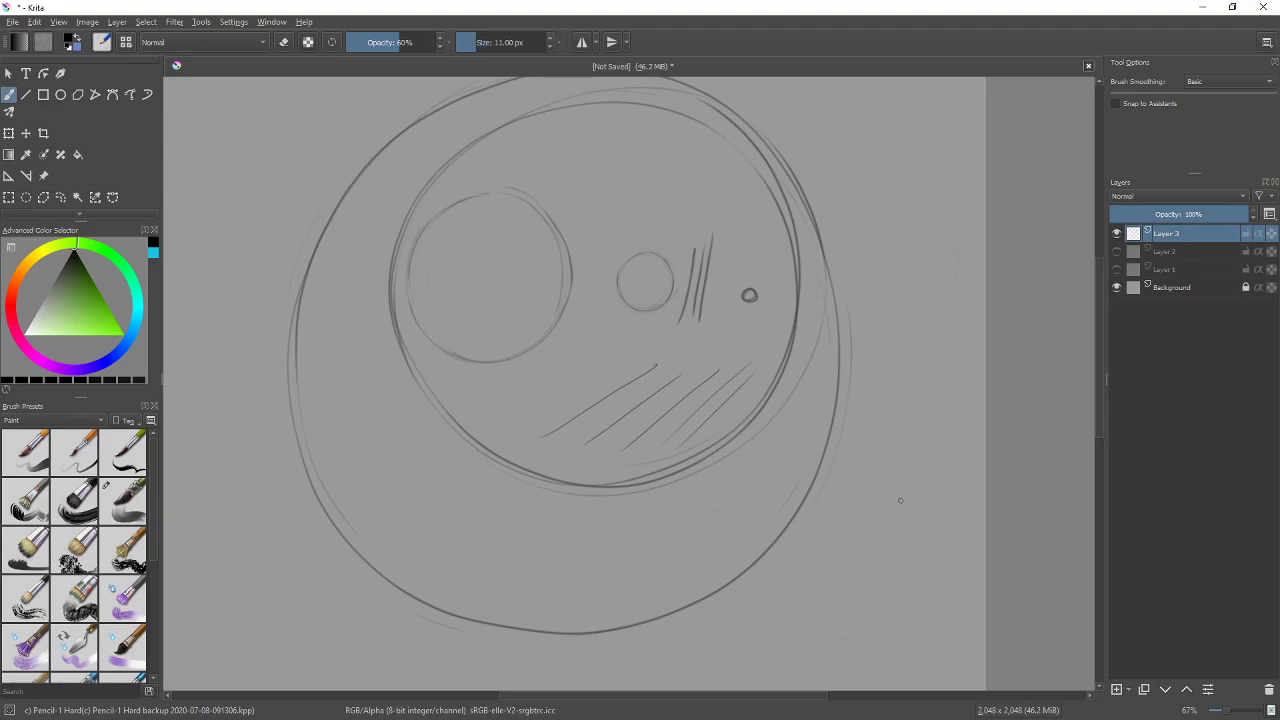
Delete Layer 3 and Layer 2, and add a new blank paint layer above Layer 1
mouse_move(802, 431)
left_mouse_down()
mouse_move(820, 449)
mouse_move(907, 468)
left_mouse_up()
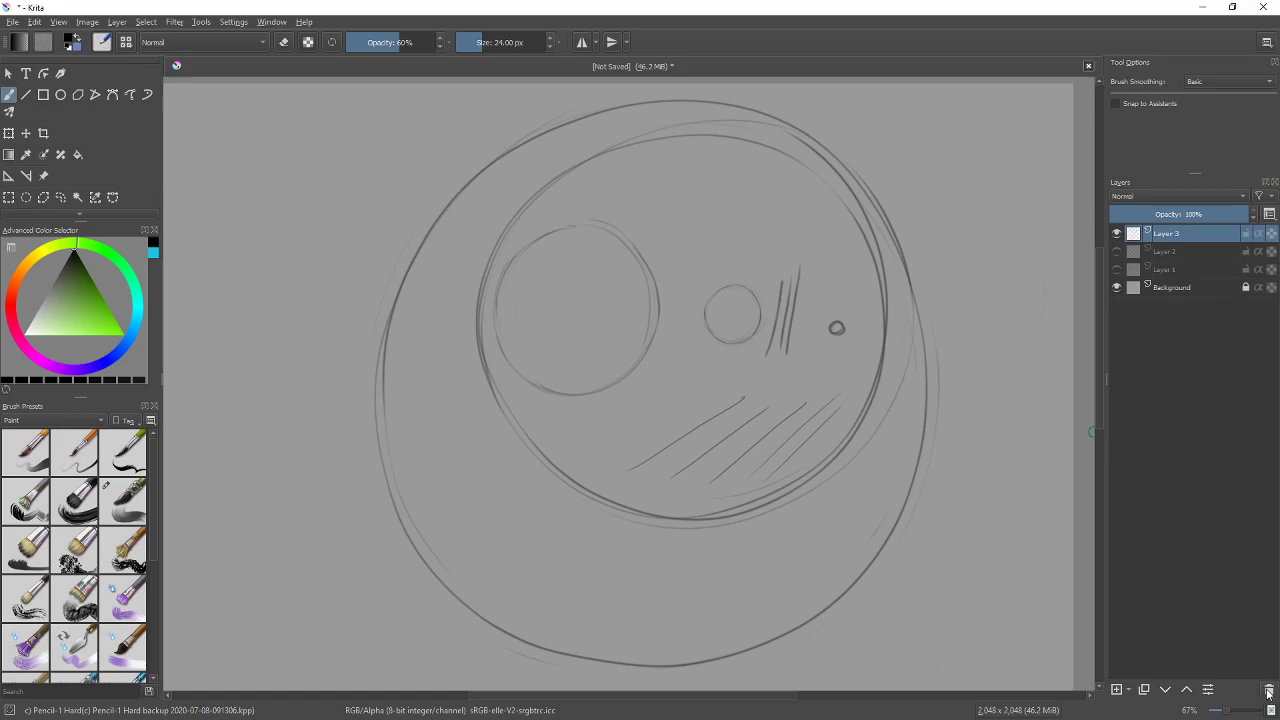
left_click(1268, 691)
left_click(1116, 234)
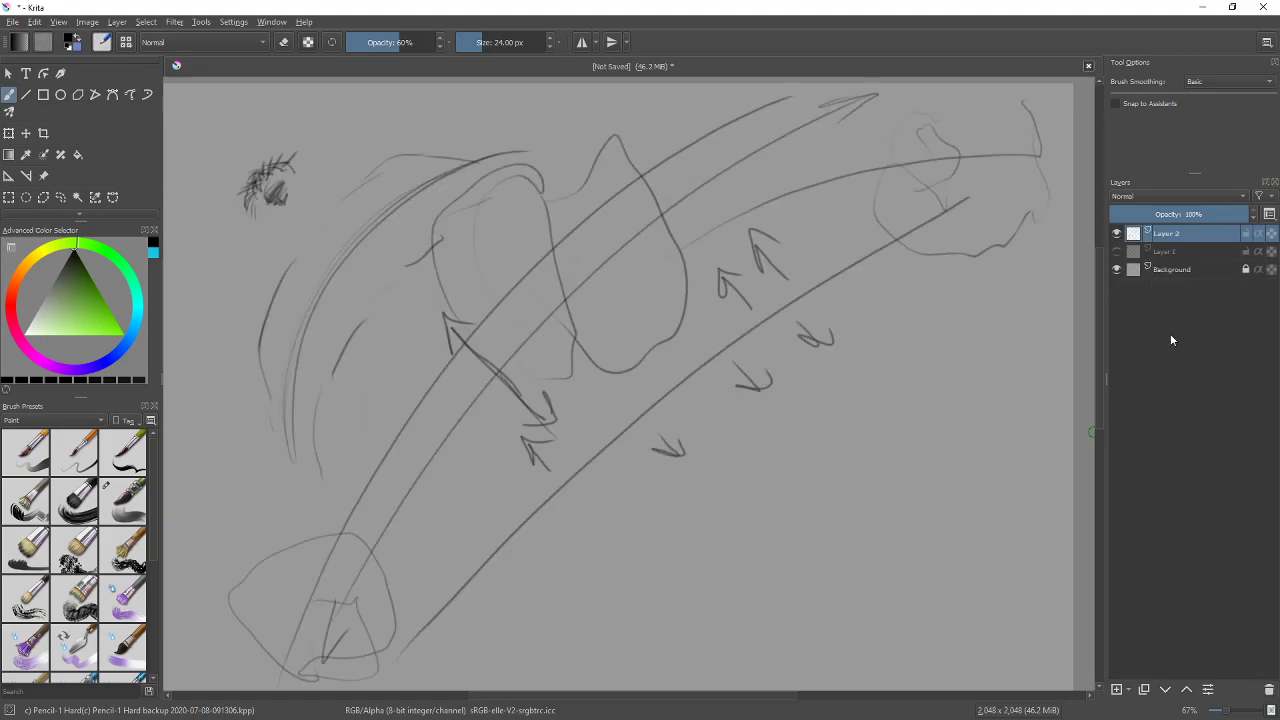
left_click(1268, 691)
left_click(1117, 689)
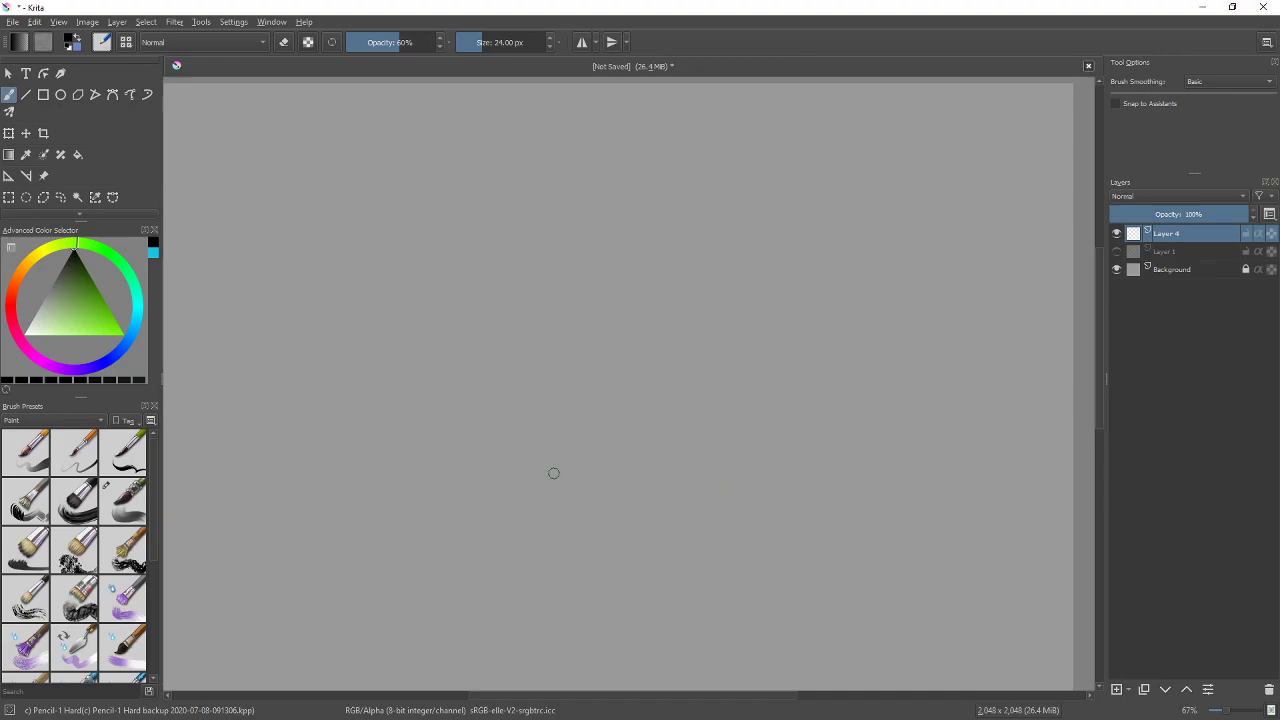
Draw one diagonal stroke with the 24 px pencil and two parallel strokes beside it at 15 px
left_click_drag(380, 353, 496, 215)
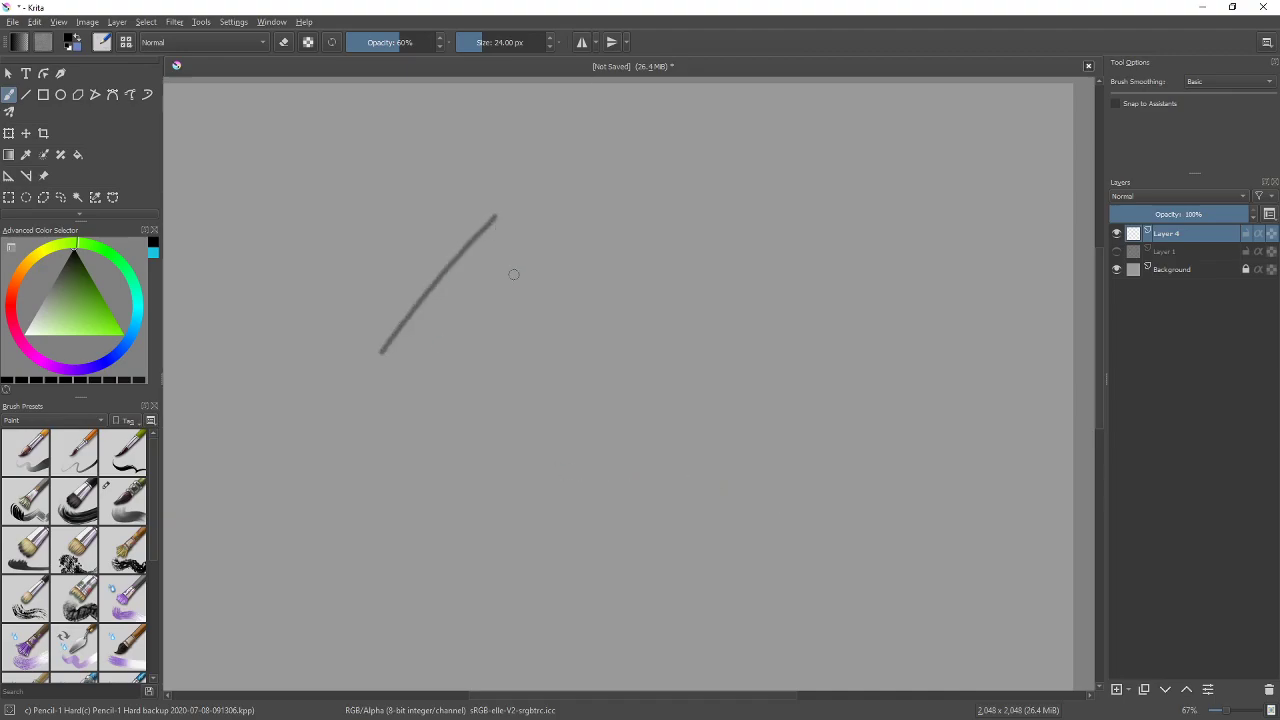
key("bracketleft")
key("bracketleft")
key("bracketleft")
left_click_drag(411, 366, 552, 195)
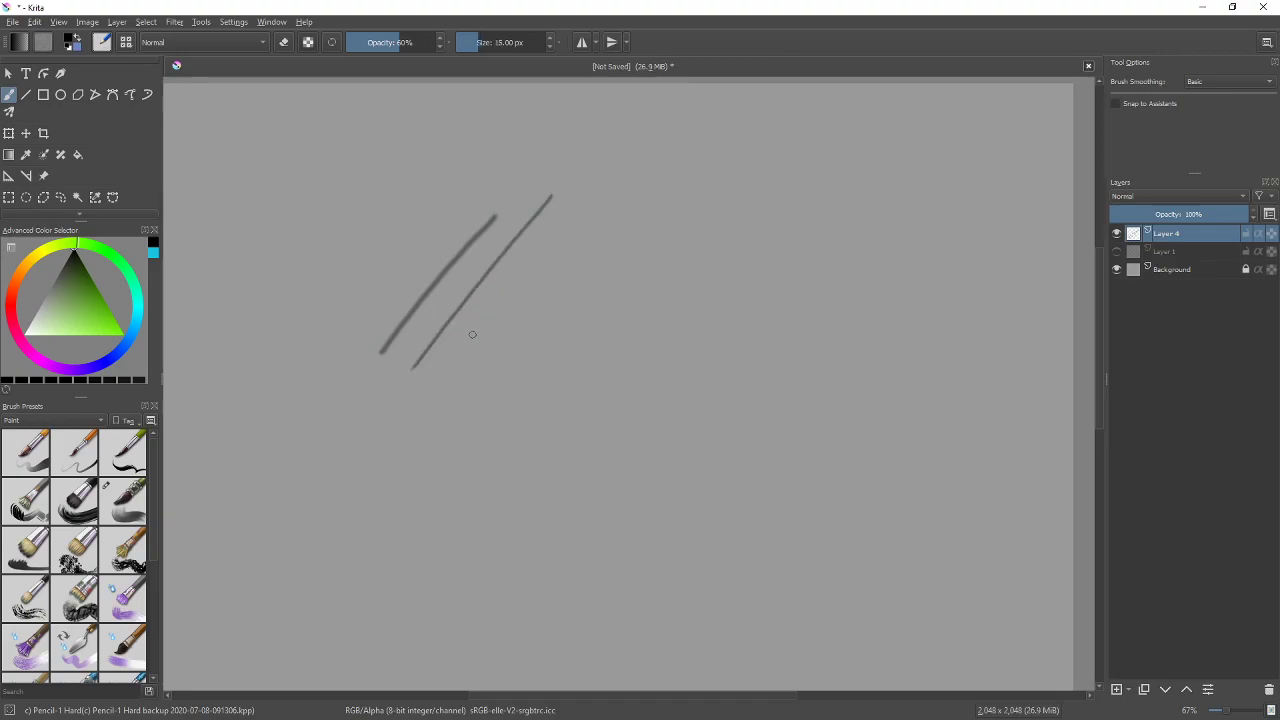
left_click_drag(440, 382, 574, 206)
Add three more parallel diagonal strokes, thinning the pencil each time down to 5 px, and point a small arrow at the thinnest
key("bracketleft")
left_click_drag(480, 380, 611, 205)
key("bracketleft")
left_click_drag(508, 388, 632, 218)
key("bracketleft")
mouse_move(538, 398)
left_mouse_down()
mouse_move(658, 231)
mouse_move(673, 243)
left_mouse_up()
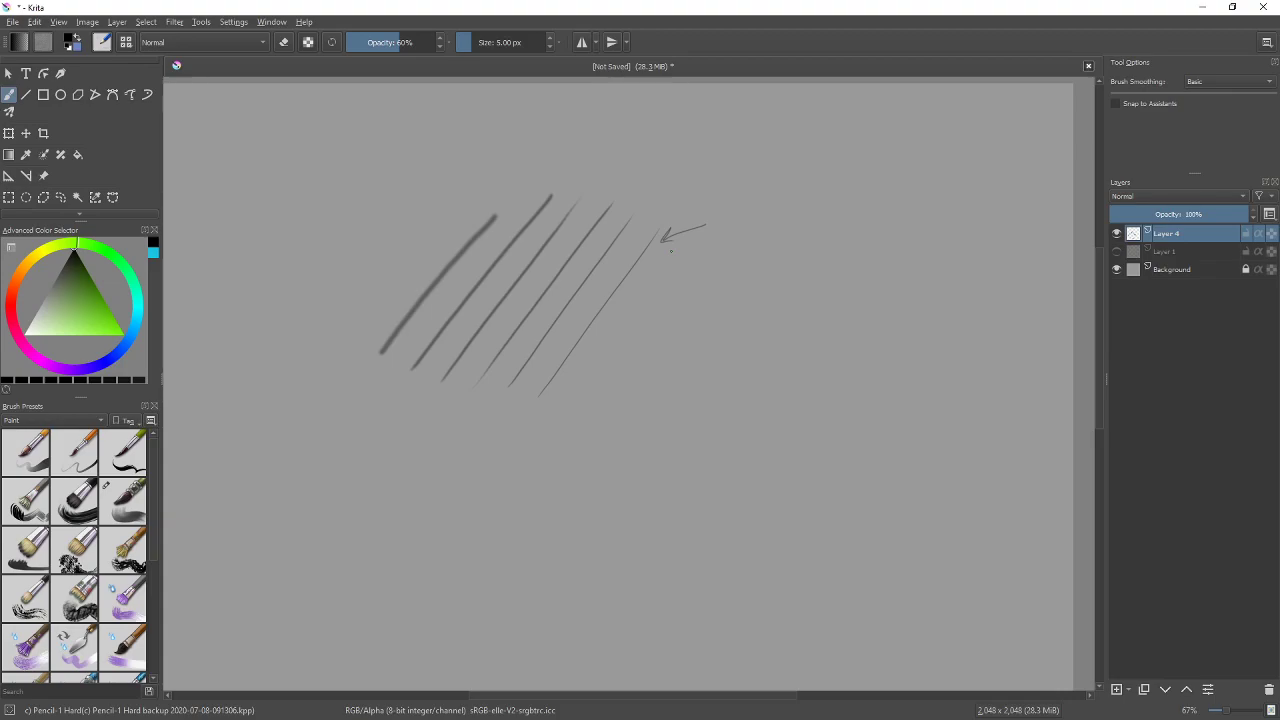
Try short diagonal strokes with the 18 px pencil while the whole canvas is in view
key("bracketright")
key("bracketright")
key("bracketright")
key("bracketright")
key("bracketright")
key("bracketright")
key("bracketright")
key("minus")
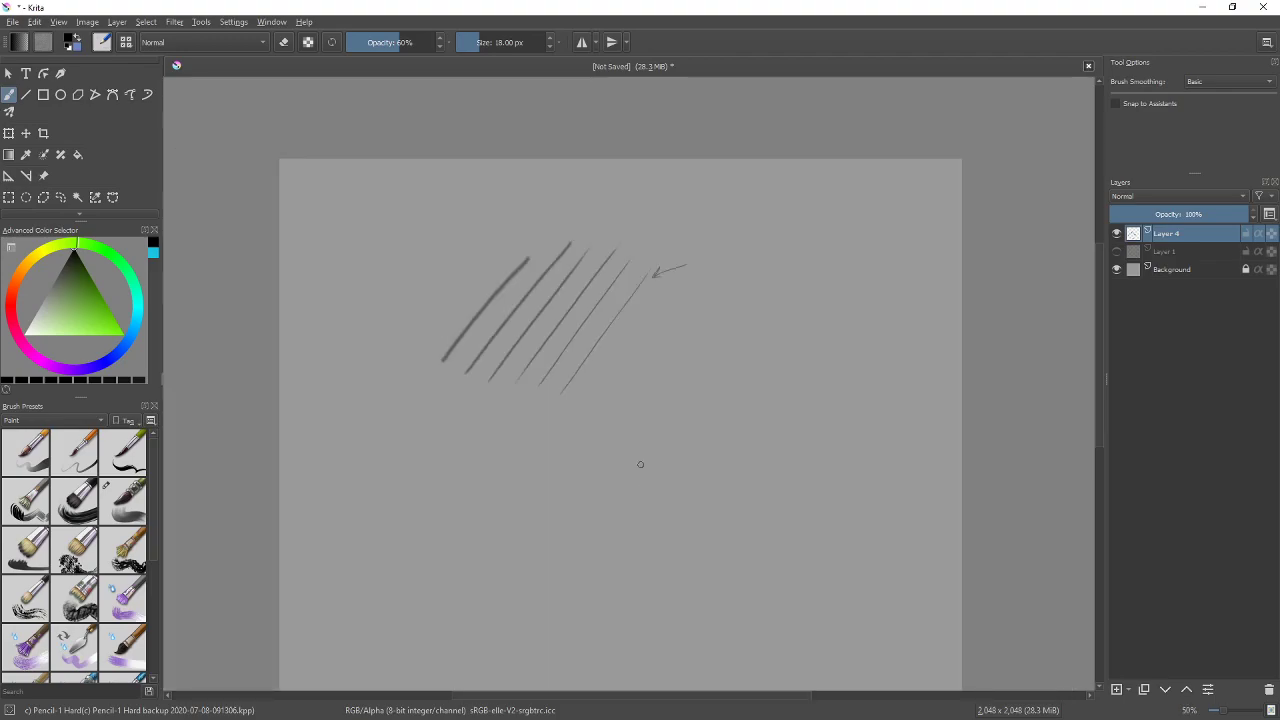
key("minus")
key("minus")
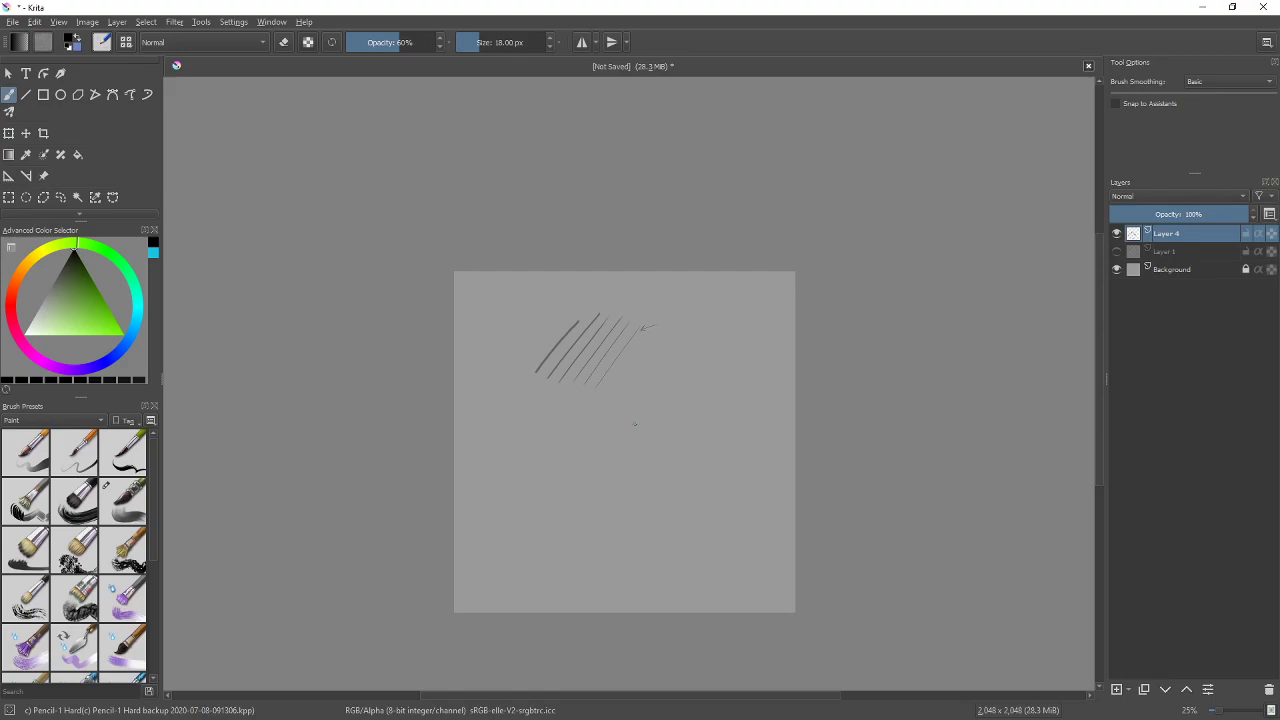
mouse_move(570, 448)
left_mouse_down()
mouse_move(597, 395)
mouse_move(599, 410)
left_mouse_up()
key("ctrl+z")
key("ctrl+z")
key("plus")
key("plus")
key("plus")
key("plus")
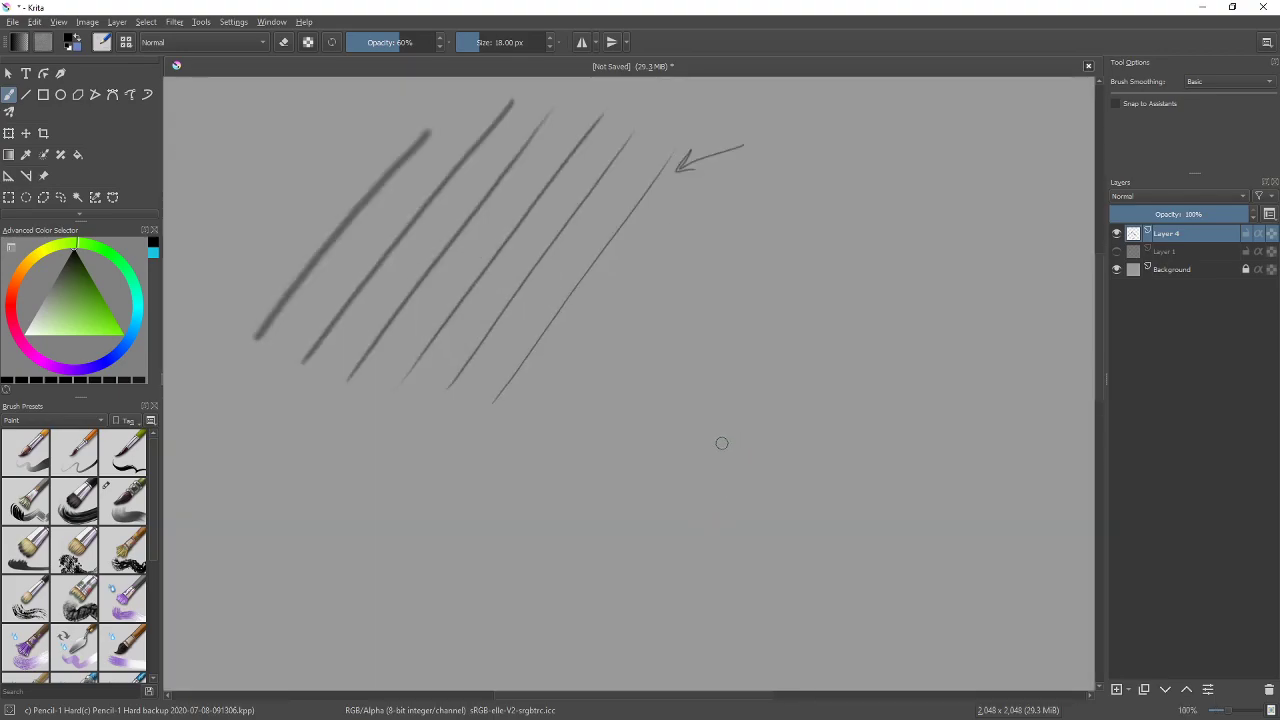
left_click_drag(793, 383, 711, 466)
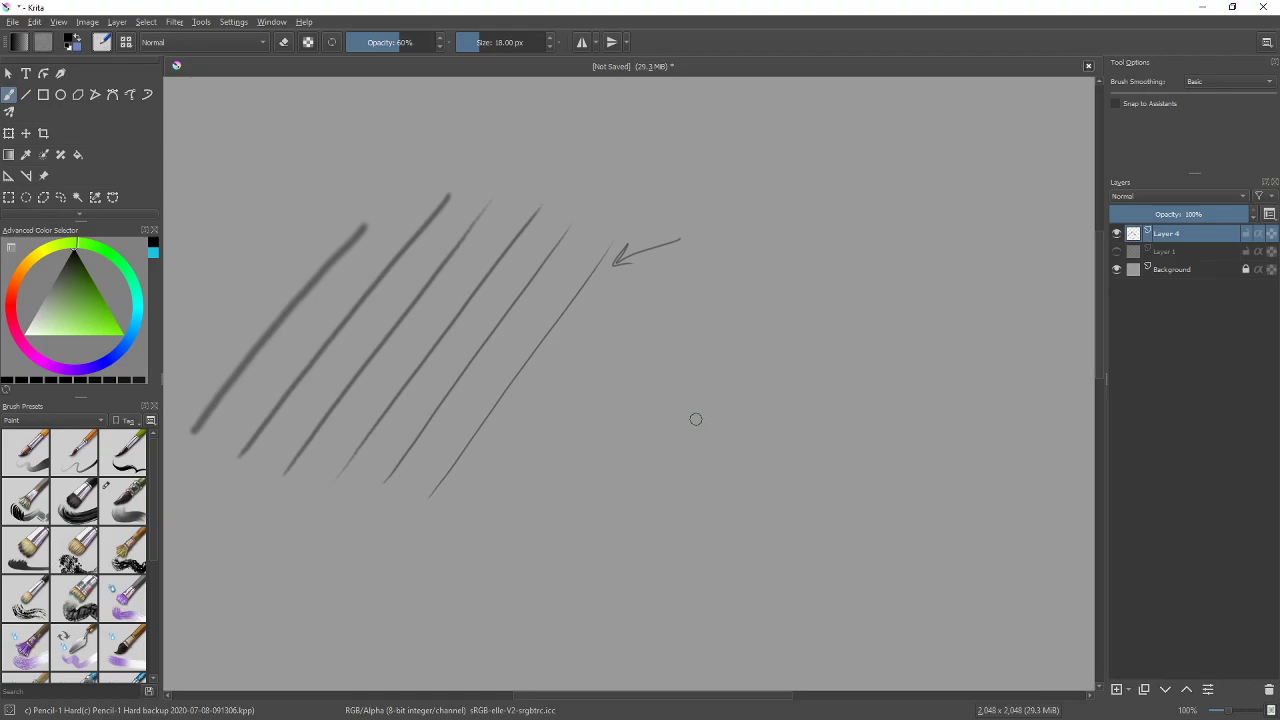
Set the pencil to 5 px and draw a cube's front corner edge, right vertical edge and lower-right edge beside the diagonal strokes
key("bracketleft")
key("bracketleft")
key("bracketleft")
key("bracketleft")
key("bracketleft")
mouse_move(878, 349)
left_mouse_down()
mouse_move(811, 300)
mouse_move(764, 302)
left_mouse_up()
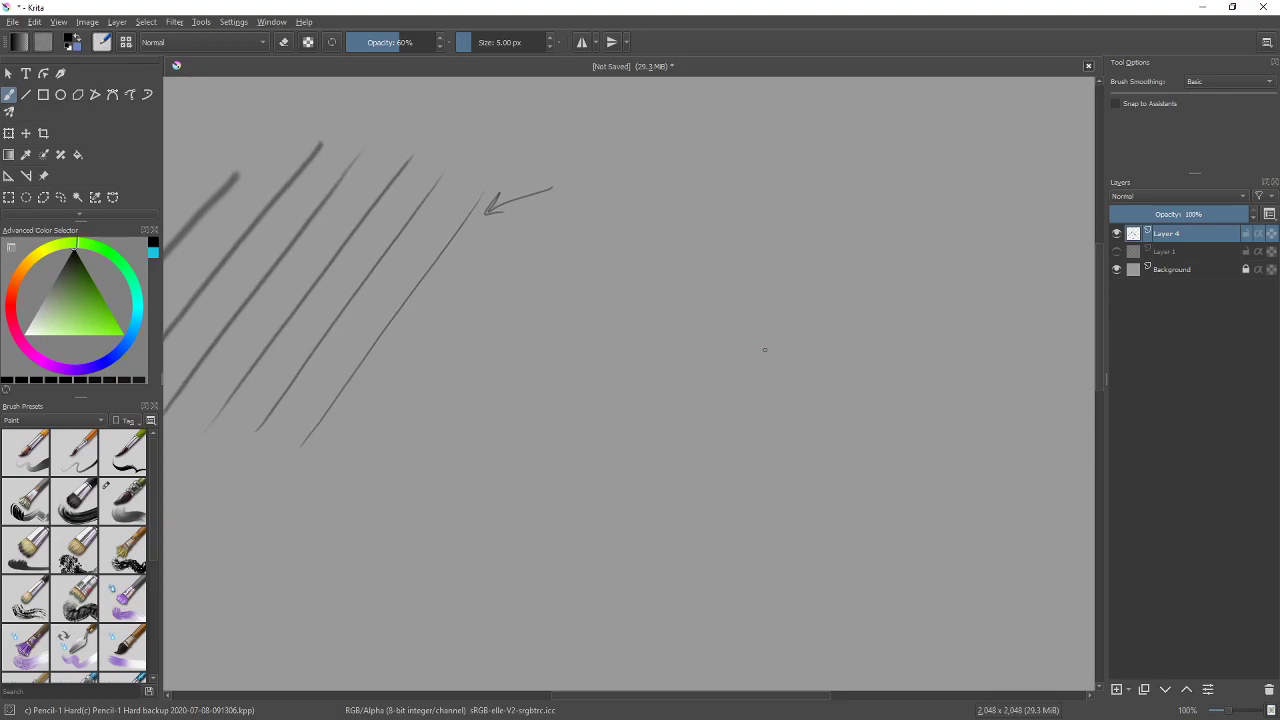
key("minus")
left_click_drag(786, 366, 868, 370)
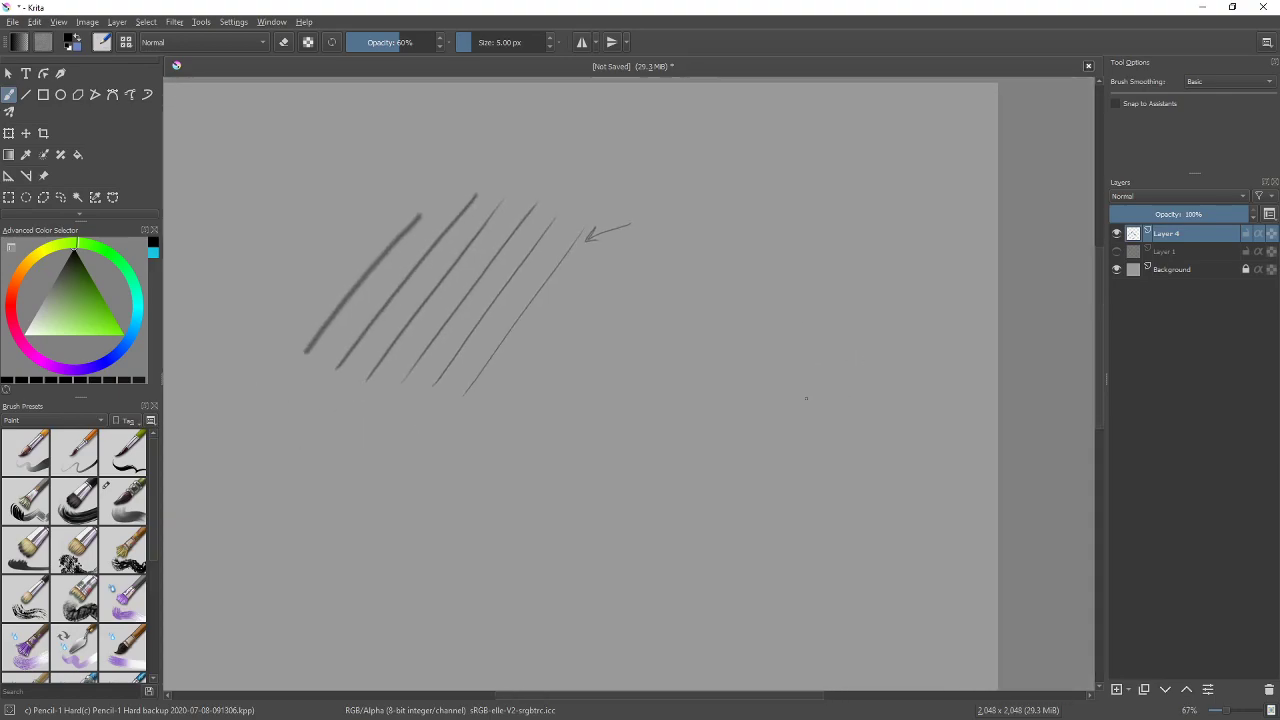
mouse_move(698, 250)
left_mouse_down()
mouse_move(682, 452)
mouse_move(856, 386)
left_mouse_up()
mouse_move(680, 436)
left_mouse_down()
mouse_move(850, 387)
mouse_move(862, 206)
mouse_move(846, 380)
left_mouse_up()
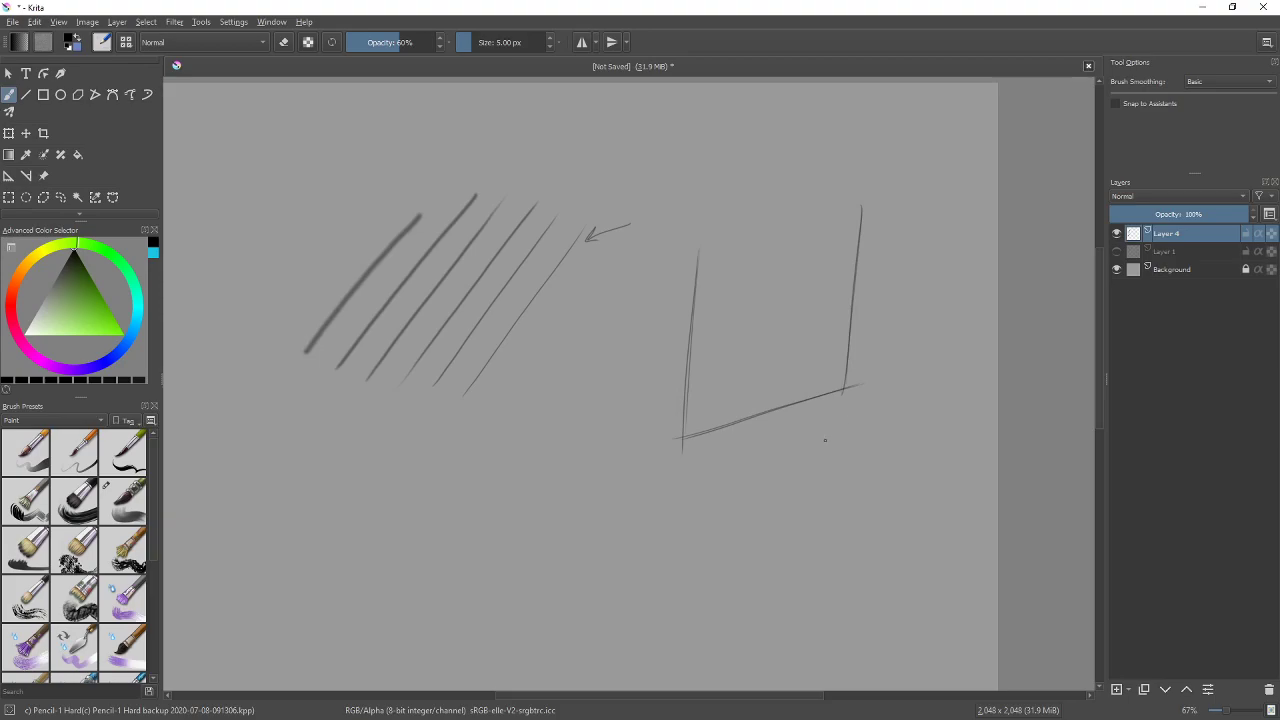
Complete the cube's top face and left side, and redraw its right vertical and rear top edges further inward
left_click_drag(698, 258, 848, 227)
left_click_drag(676, 201, 828, 218)
mouse_move(684, 203)
left_mouse_down()
mouse_move(590, 234)
mouse_move(552, 416)
left_mouse_up()
mouse_move(559, 230)
left_mouse_down()
mouse_move(545, 432)
mouse_move(716, 447)
left_mouse_up()
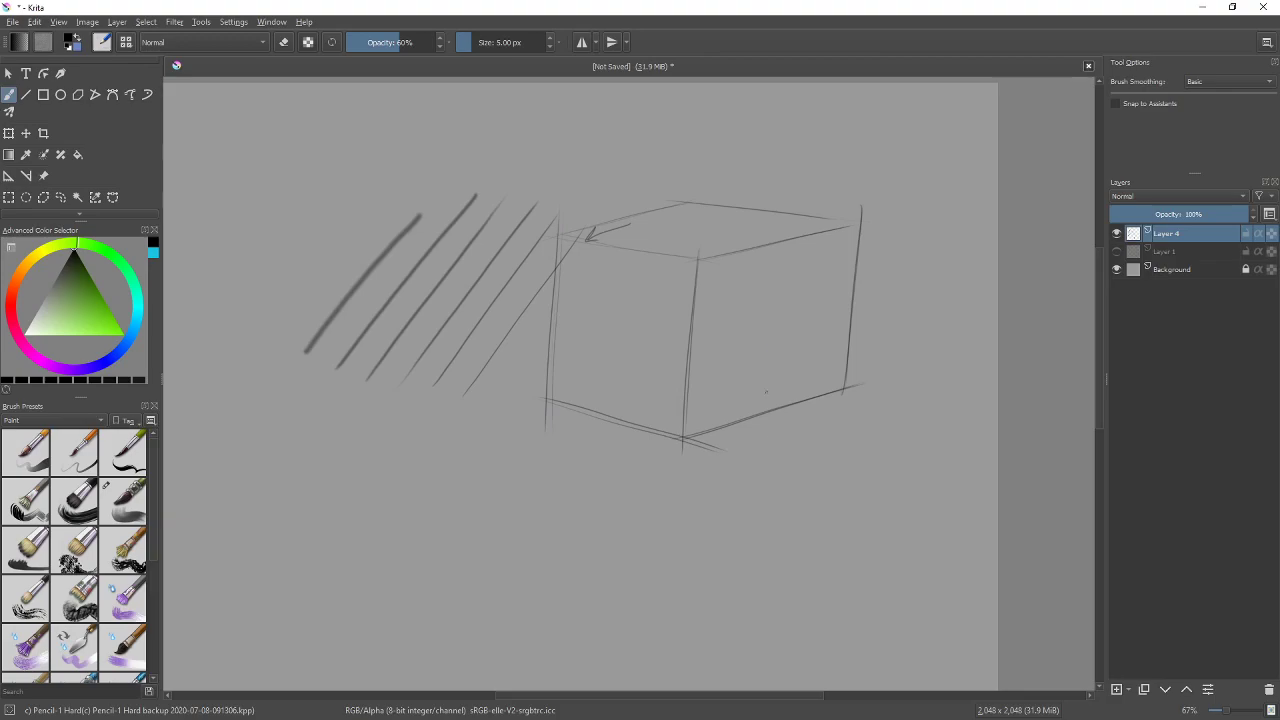
left_click_drag(816, 236, 792, 423)
left_click_drag(676, 215, 794, 227)
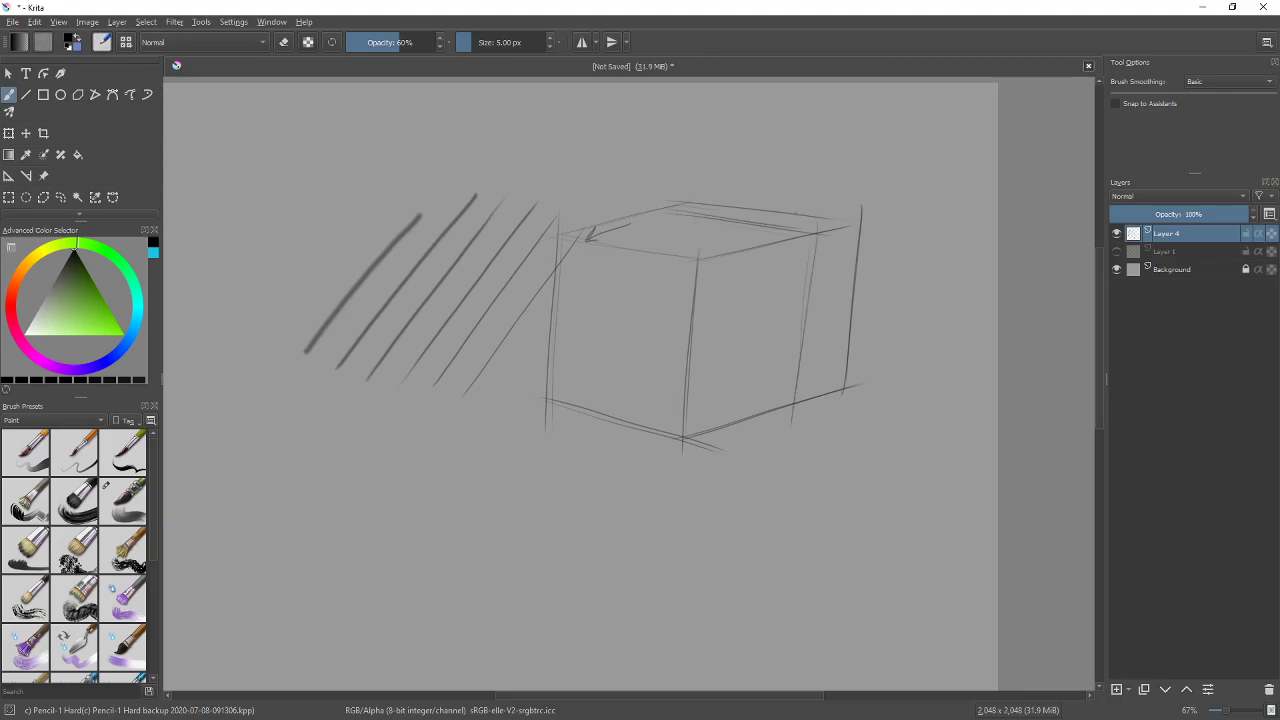
Erase the cube's superseded outer right edges and the overshooting line ends at its corners with the 38 px soft eraser
key("e")
left_click_drag(731, 200, 841, 227)
mouse_move(851, 270)
left_mouse_down()
mouse_move(850, 399)
mouse_move(836, 405)
mouse_move(831, 384)
mouse_move(859, 371)
mouse_move(803, 420)
left_mouse_up()
left_click_drag(716, 447, 680, 453)
left_click_drag(543, 429, 523, 429)
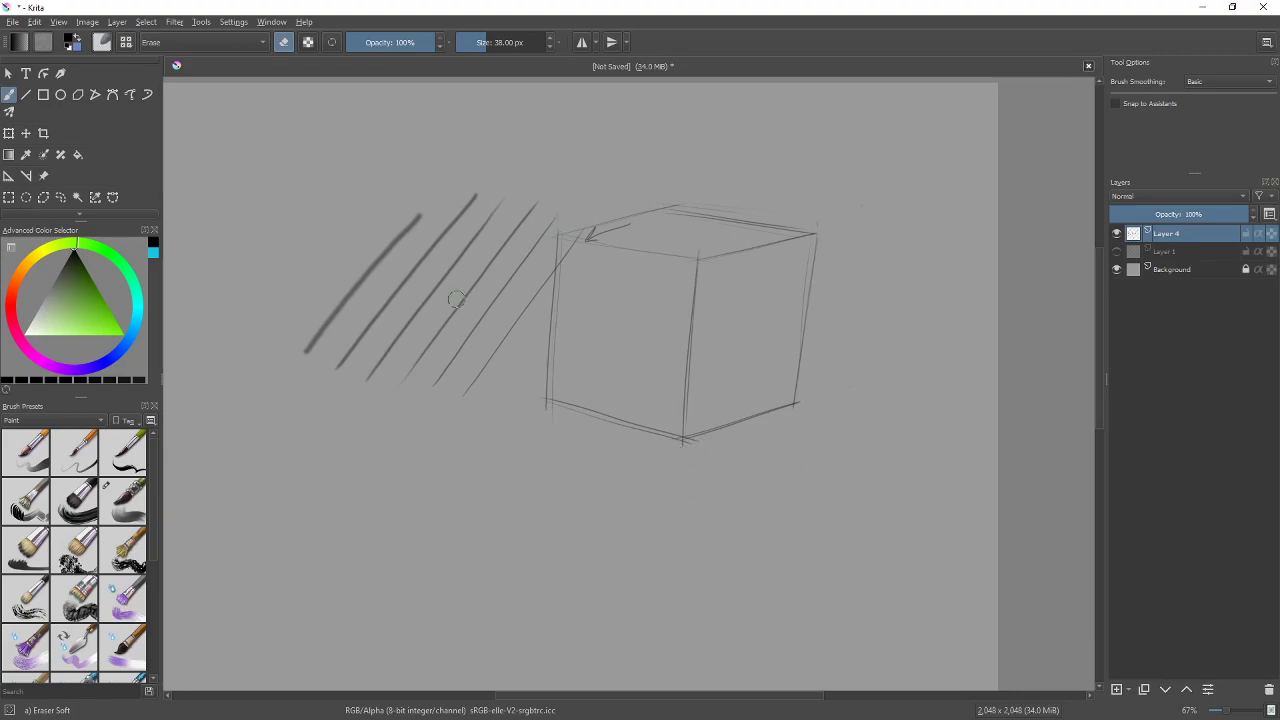
Sketch a tall slanted rectangular block below the cube's lower-right corner, thickening the pencil to 18 px
key("slash")
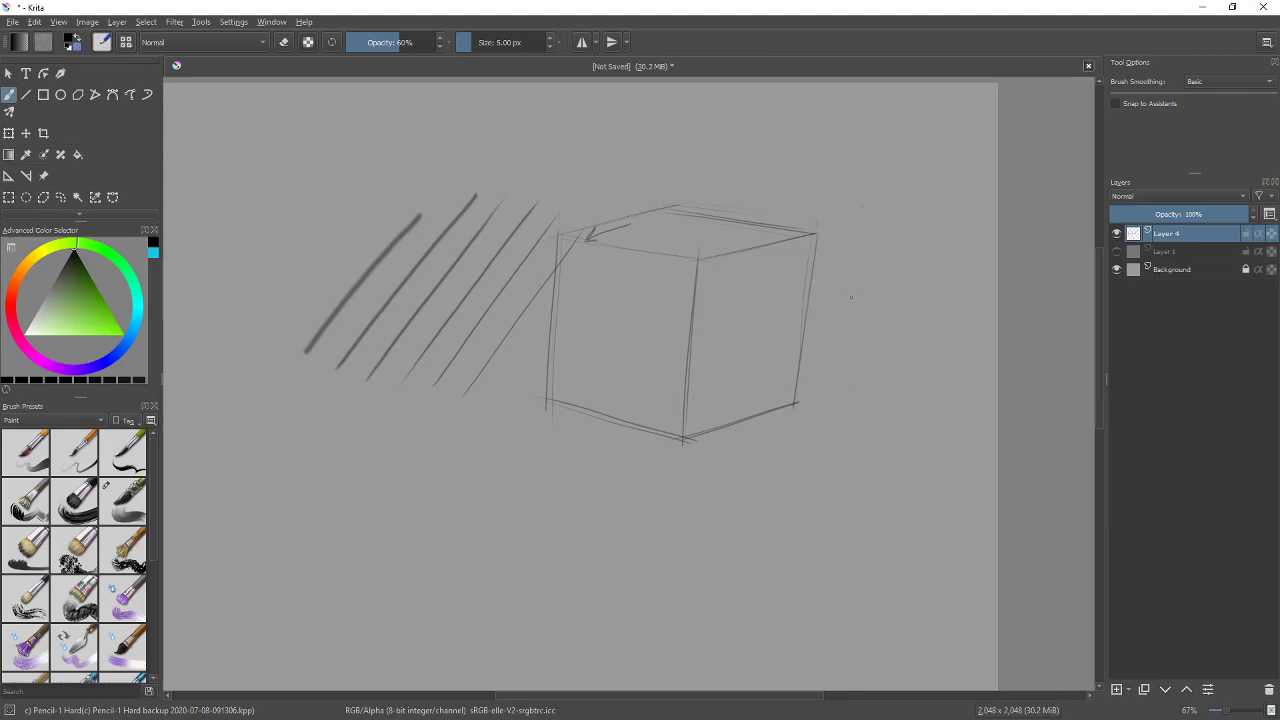
mouse_move(856, 300)
left_mouse_down()
mouse_move(892, 336)
mouse_move(907, 325)
mouse_move(901, 471)
mouse_move(936, 463)
left_mouse_up()
key("ctrl+z")
key("bracketright")
key("bracketright")
key("bracketright")
left_click_drag(796, 600, 831, 445)
key("bracketright")
left_click_drag(845, 390, 791, 605)
mouse_move(844, 391)
left_mouse_down()
mouse_move(893, 382)
mouse_move(916, 403)
mouse_move(866, 628)
left_mouse_up()
mouse_move(891, 384)
left_mouse_down()
mouse_move(840, 606)
mouse_move(858, 601)
left_mouse_up()
Draw two curved arrows above the slanted block and hatch the upper part of its front face
mouse_move(818, 377)
left_mouse_down()
mouse_move(874, 349)
mouse_move(872, 362)
left_mouse_up()
left_click_drag(935, 401, 914, 345)
mouse_move(876, 383)
left_mouse_down()
mouse_move(846, 399)
mouse_move(882, 397)
mouse_move(830, 450)
left_mouse_up()
Draw a narrow tapered shape from two slanted strokes under the cube's front corner, with an upward arrow beside its tip
mouse_move(650, 636)
left_mouse_down()
mouse_move(740, 451)
mouse_move(705, 588)
left_mouse_up()
left_click_drag(742, 460, 677, 662)
mouse_move(758, 524)
left_mouse_down()
mouse_move(761, 460)
mouse_move(773, 470)
left_mouse_up()
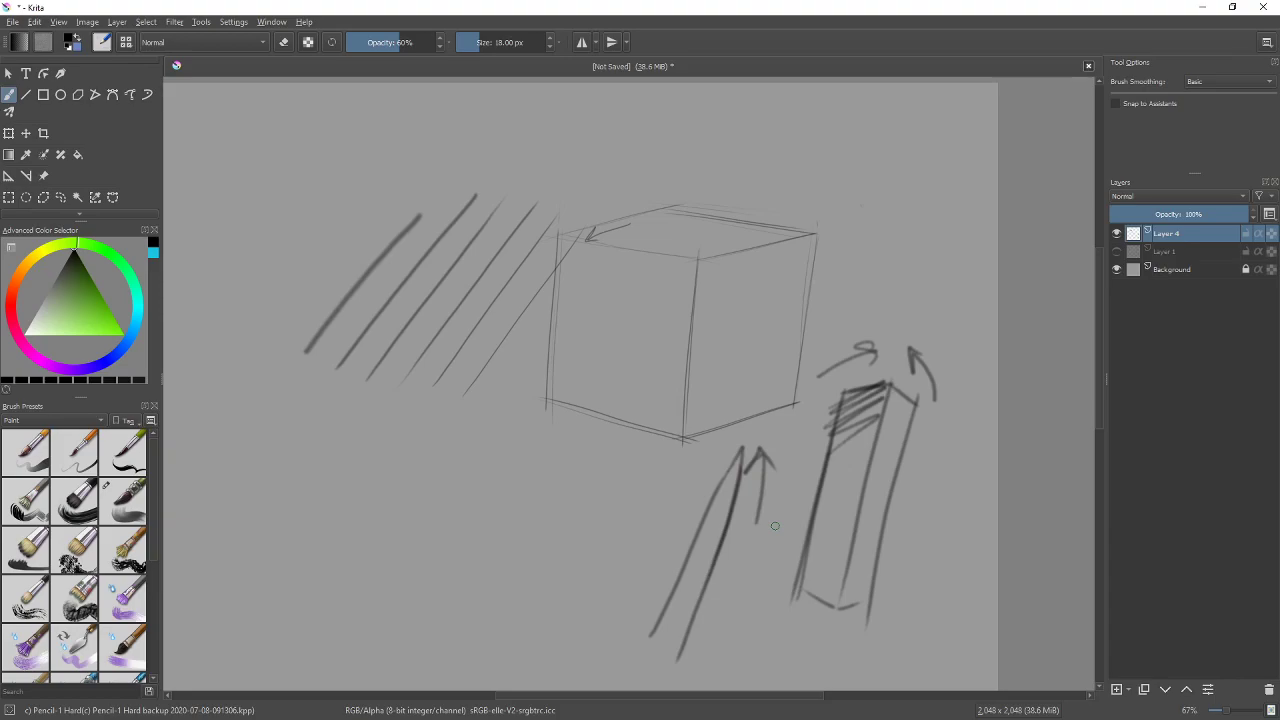
Sketch a pointed brush with bristles below the cube's lower-left corner, and erase the cube's bottom edge next to the brush tip
left_click_drag(506, 614, 545, 501)
mouse_move(554, 615)
left_mouse_down()
mouse_move(586, 491)
mouse_move(550, 512)
mouse_move(583, 490)
mouse_move(576, 455)
left_mouse_up()
mouse_move(565, 498)
left_mouse_down()
mouse_move(597, 394)
mouse_move(579, 513)
left_mouse_up()
key("e")
left_click_drag(606, 398, 601, 379)
key("e")
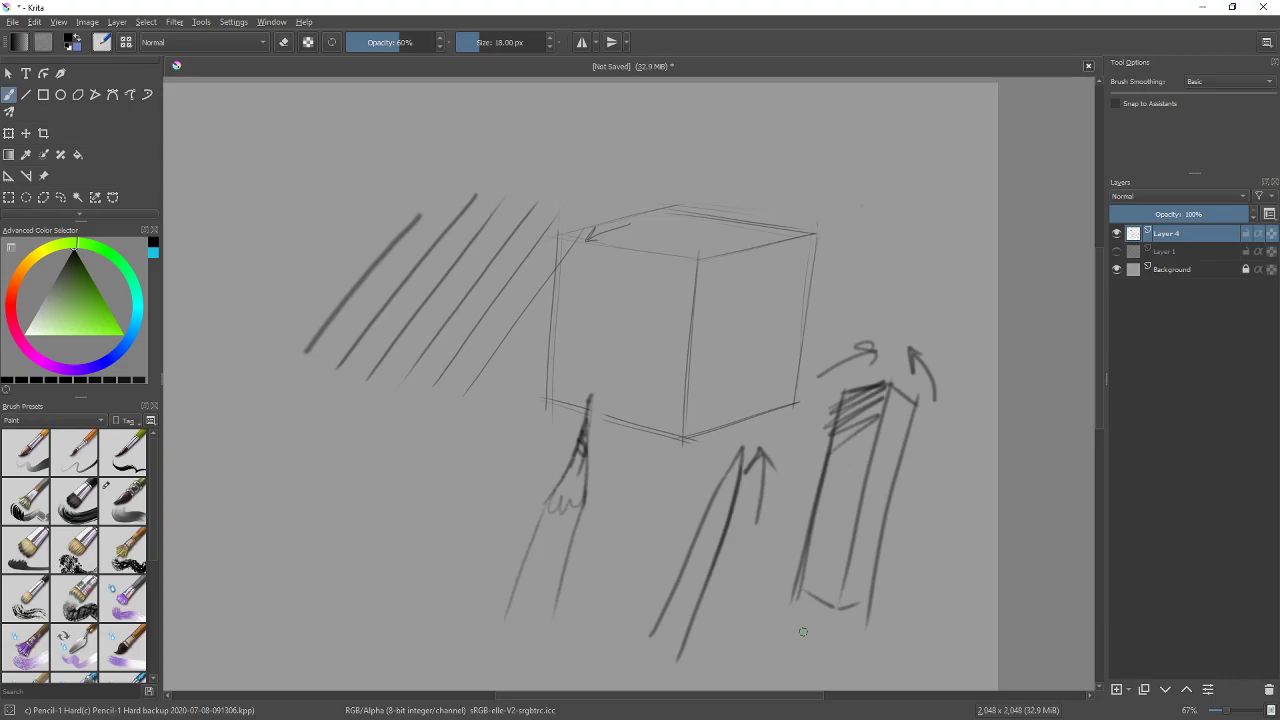
Add upward arrows beside the block and the brush, fill the tapered shape with hatching, and extend the block's hatching downward
left_click_drag(935, 563, 907, 487)
left_click_drag(902, 527, 931, 506)
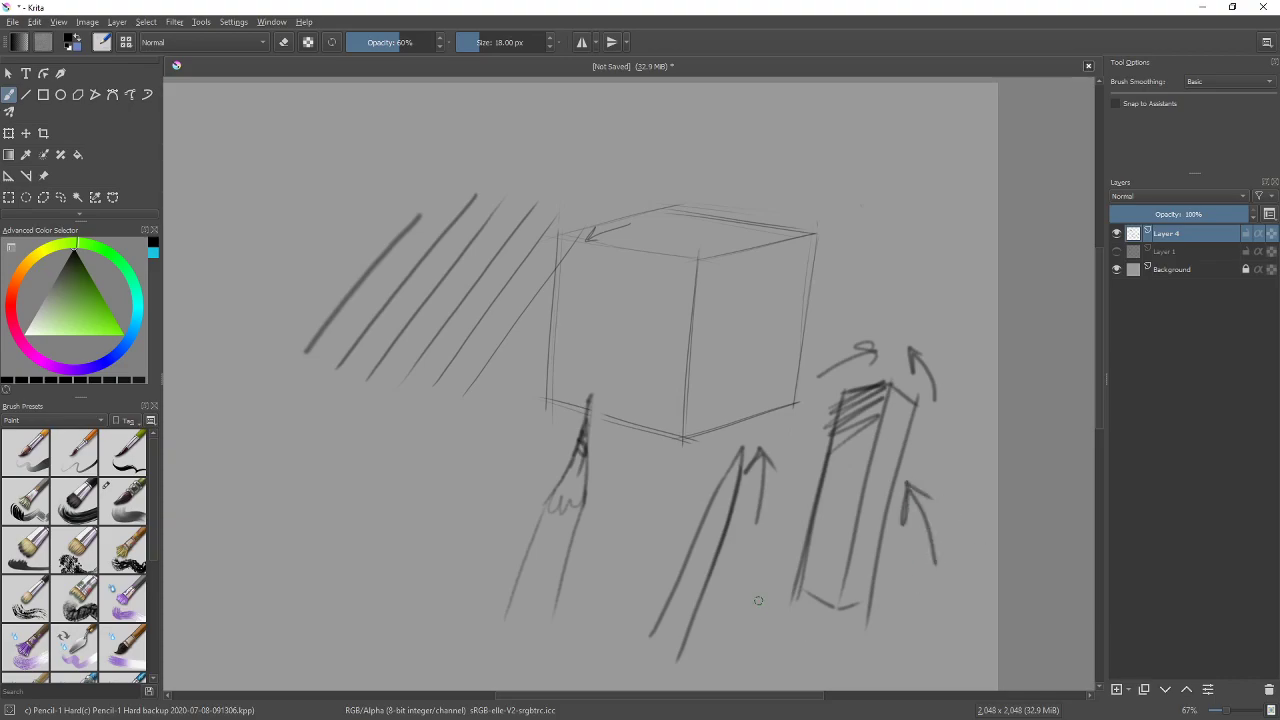
left_click_drag(676, 619, 744, 450)
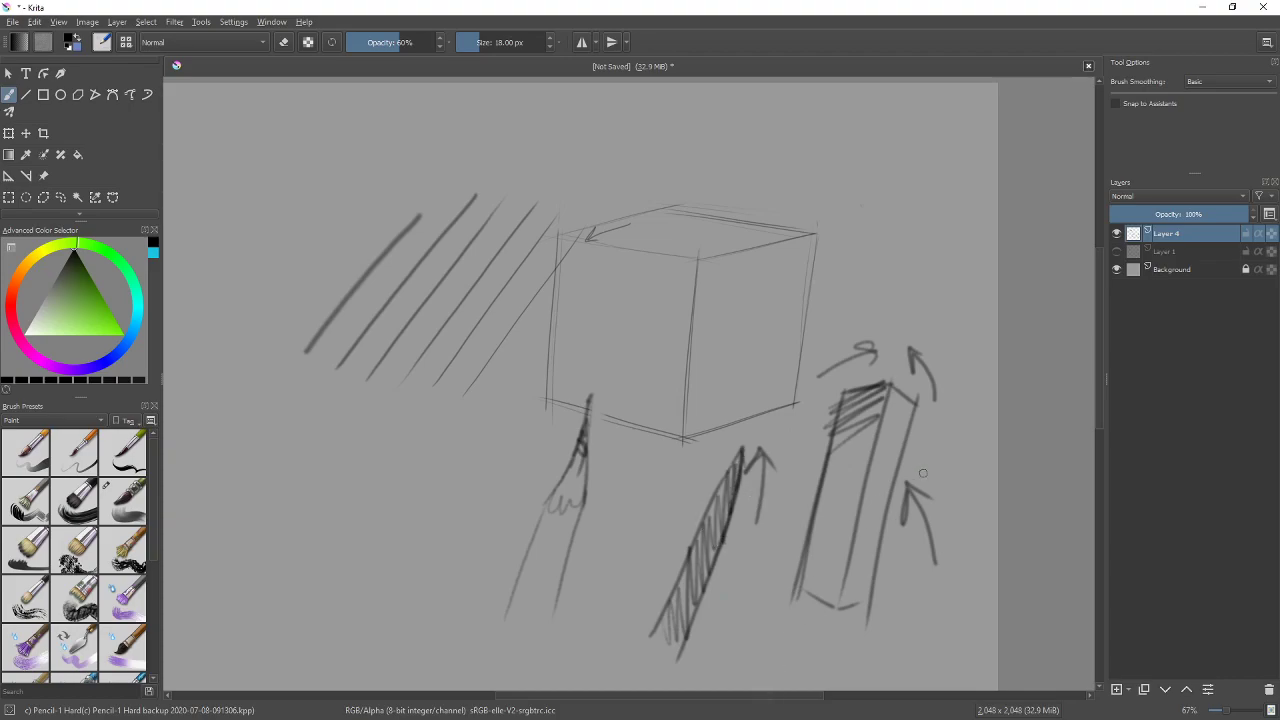
left_click_drag(598, 612, 591, 530)
mouse_move(585, 549)
left_mouse_down()
mouse_move(595, 527)
mouse_move(609, 547)
left_mouse_up()
mouse_move(877, 425)
left_mouse_down()
mouse_move(822, 477)
mouse_move(864, 468)
mouse_move(823, 503)
mouse_move(847, 537)
left_mouse_up()
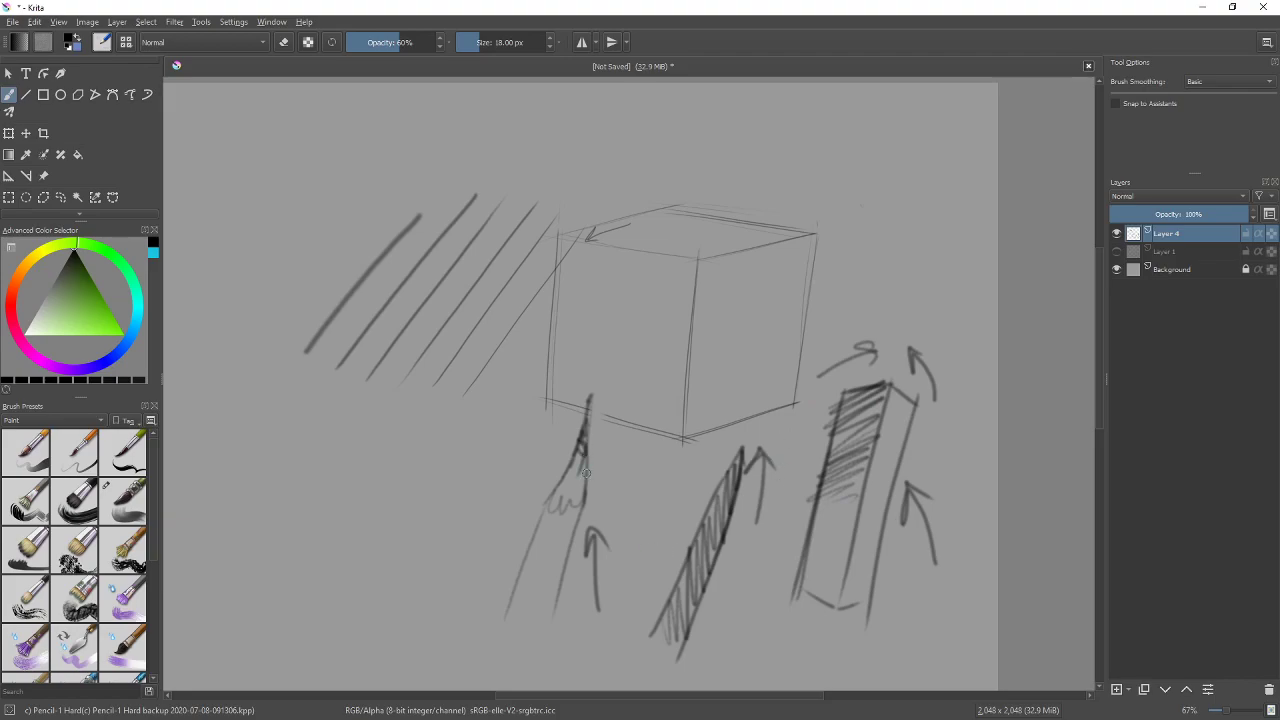
Sketch a slanted pencil with a sharpened tip to the left of the brush using the 18 px pencil
mouse_move(384, 608)
left_mouse_down()
mouse_move(435, 455)
mouse_move(452, 465)
mouse_move(439, 456)
mouse_move(460, 424)
mouse_move(457, 470)
left_mouse_up()
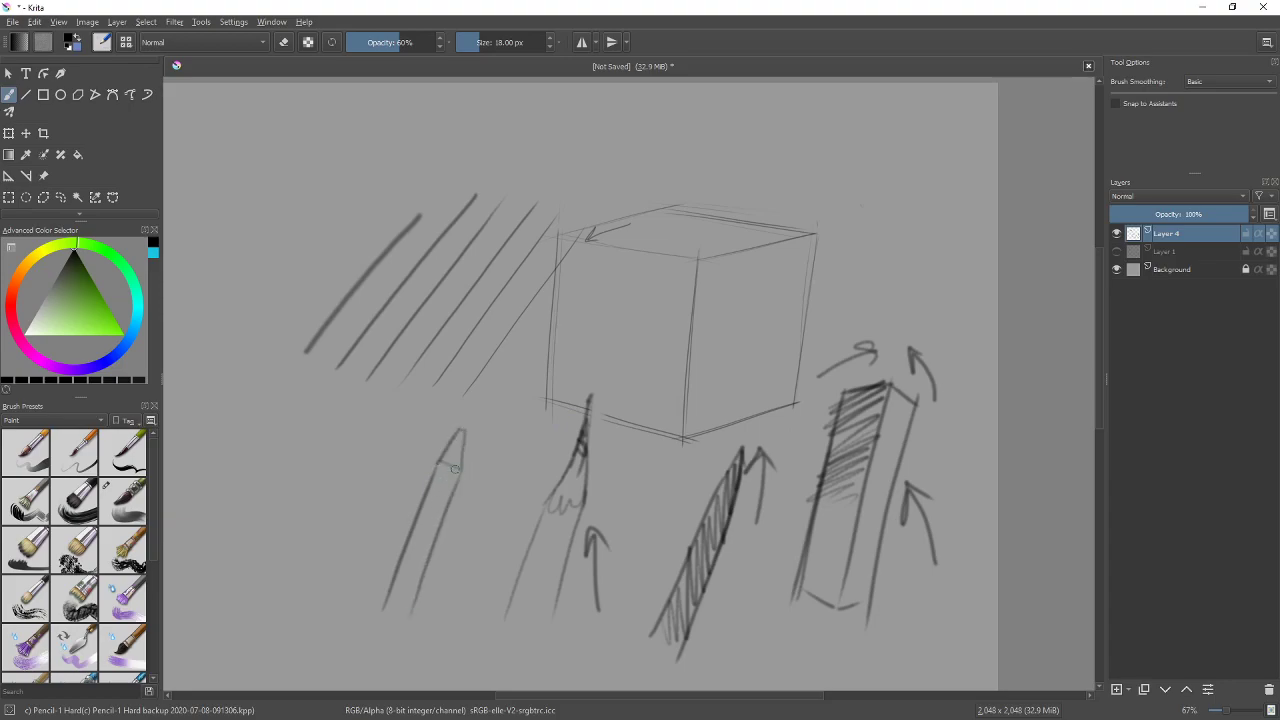
left_click_drag(463, 421, 470, 405)
Examine the sketched pencil, brush, hatched shapes and cube edges up close
key("ctrl+plus")
key("ctrl+plus")
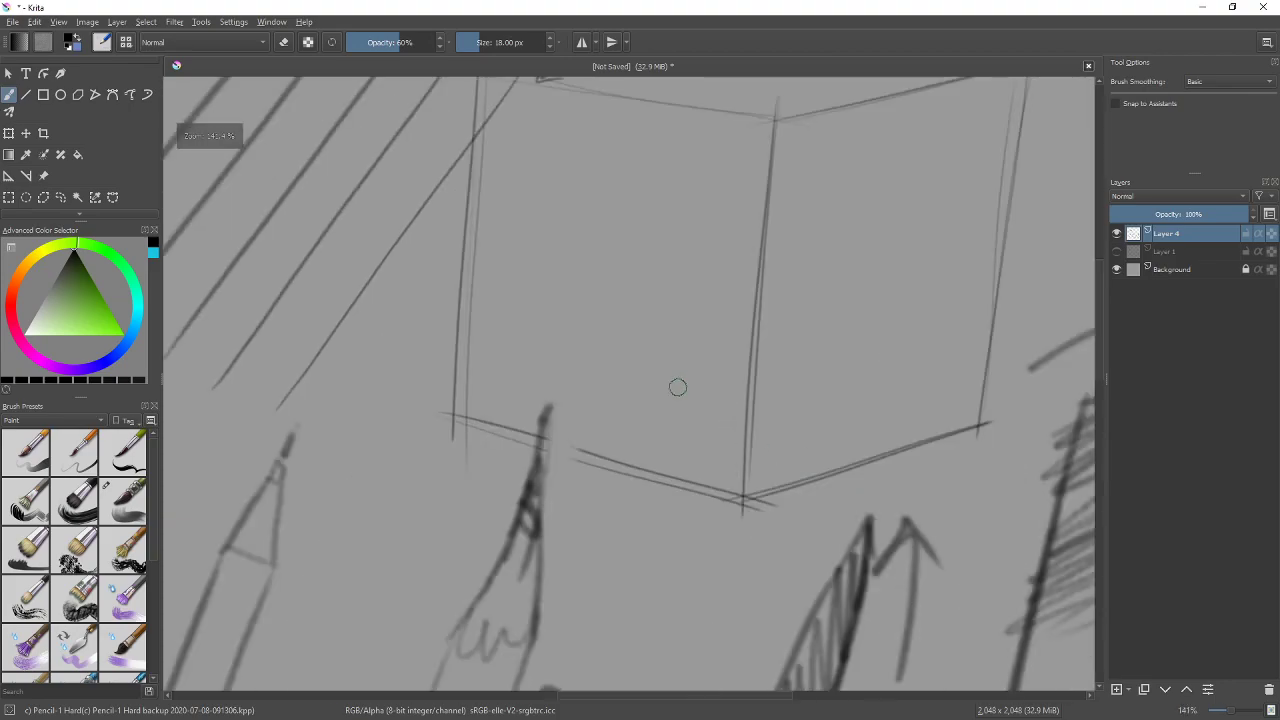
scroll(686, 385, "left", 6)
scroll(686, 385, "down", 4)
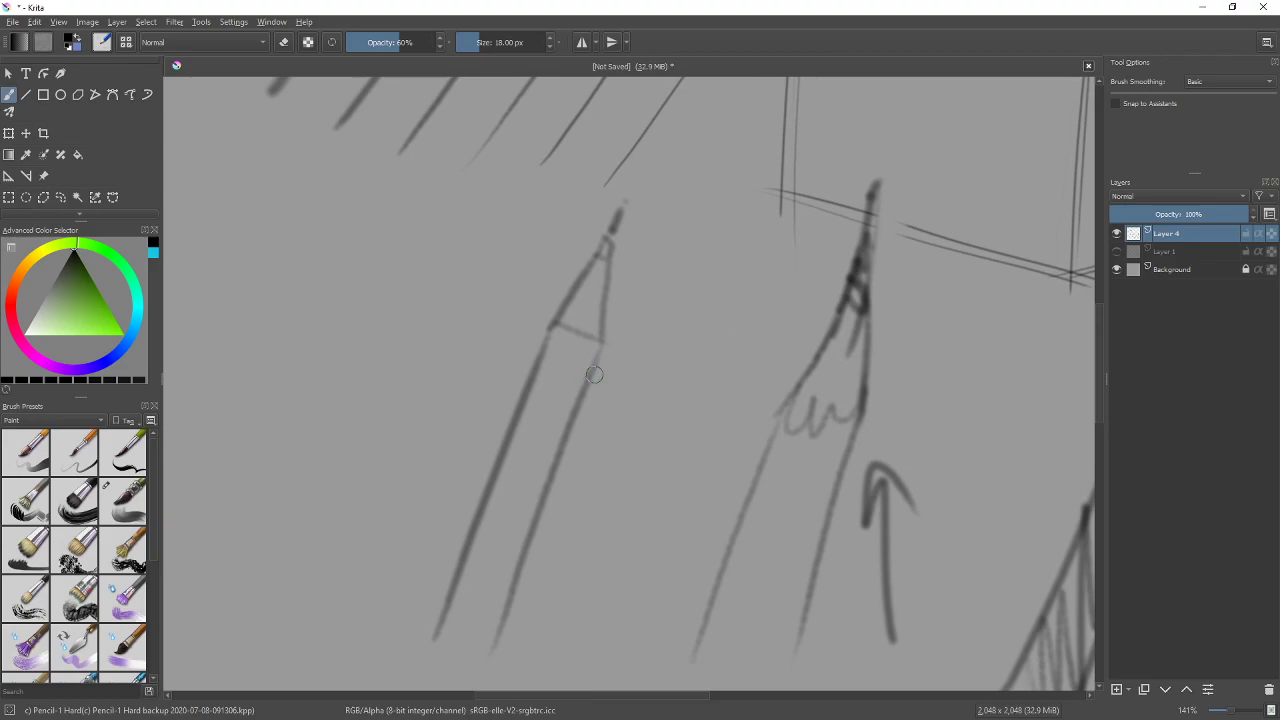
left_click_drag(914, 500, 720, 503)
mouse_move(708, 350)
left_mouse_down()
mouse_move(718, 317)
mouse_move(711, 354)
mouse_move(695, 357)
left_mouse_up()
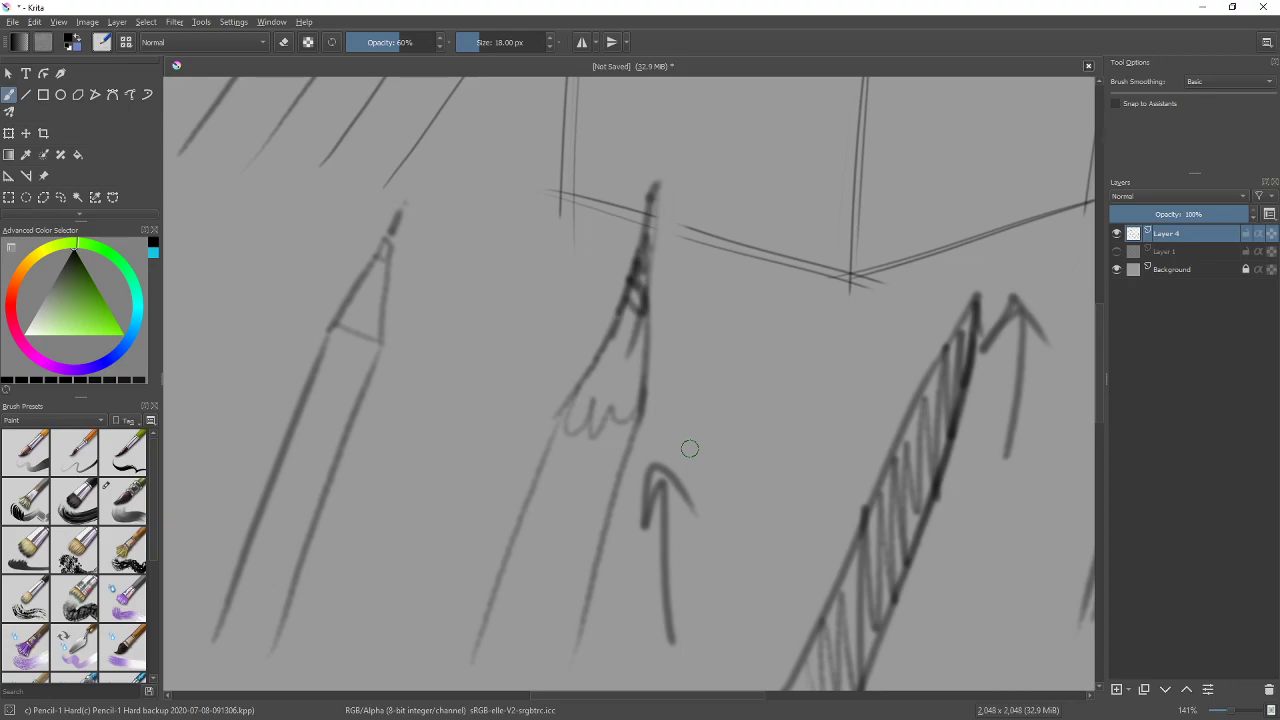
mouse_move(690, 448)
left_mouse_down()
mouse_move(851, 266)
mouse_move(614, 491)
mouse_move(764, 434)
left_mouse_up()
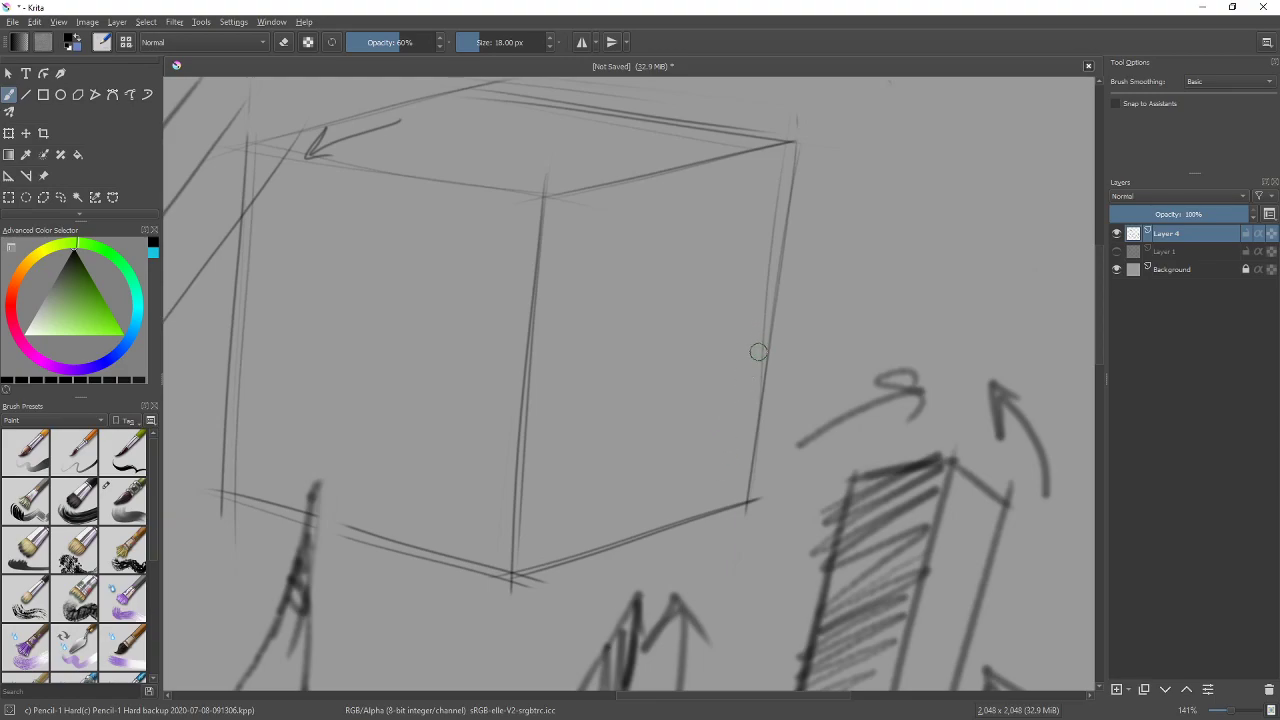
Draw two loose overlapping ovals and a jointed arm-like line beside them in the canvas's empty lower-left area with the 18 px pencil
key("minus")
key("minus")
left_click_drag(614, 374, 831, 231)
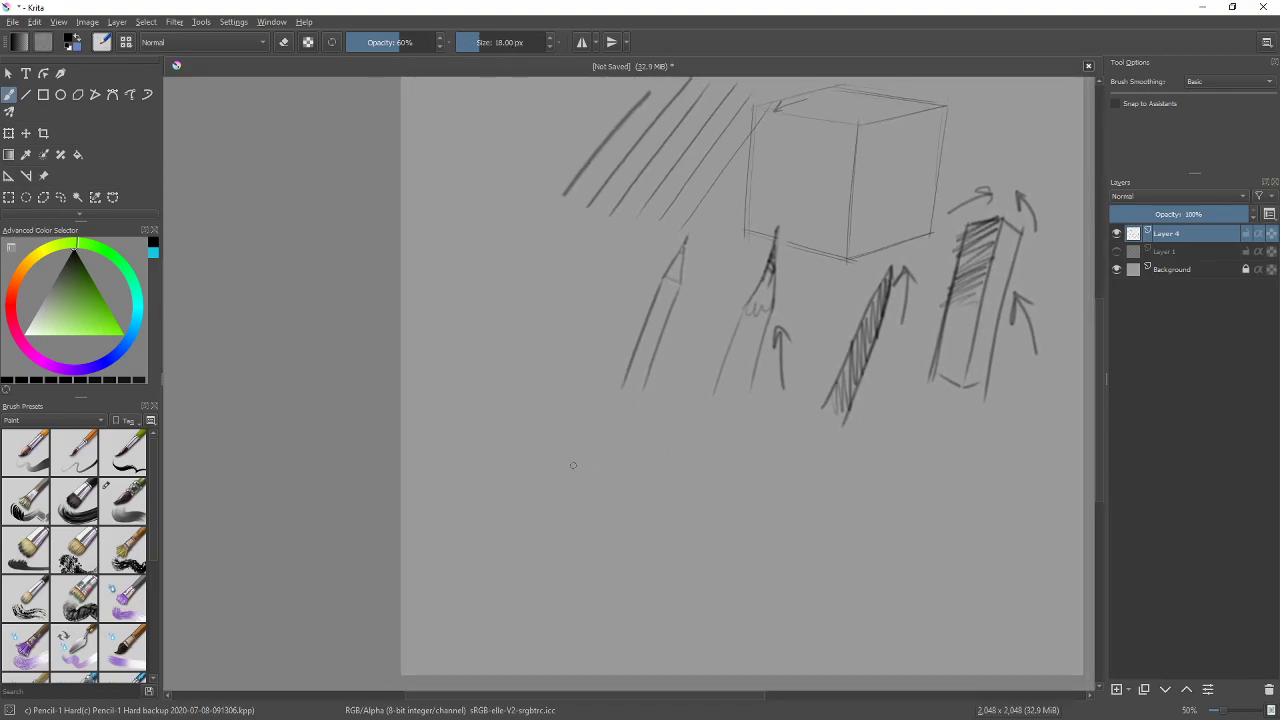
key("plus")
left_click_drag(689, 460, 729, 357)
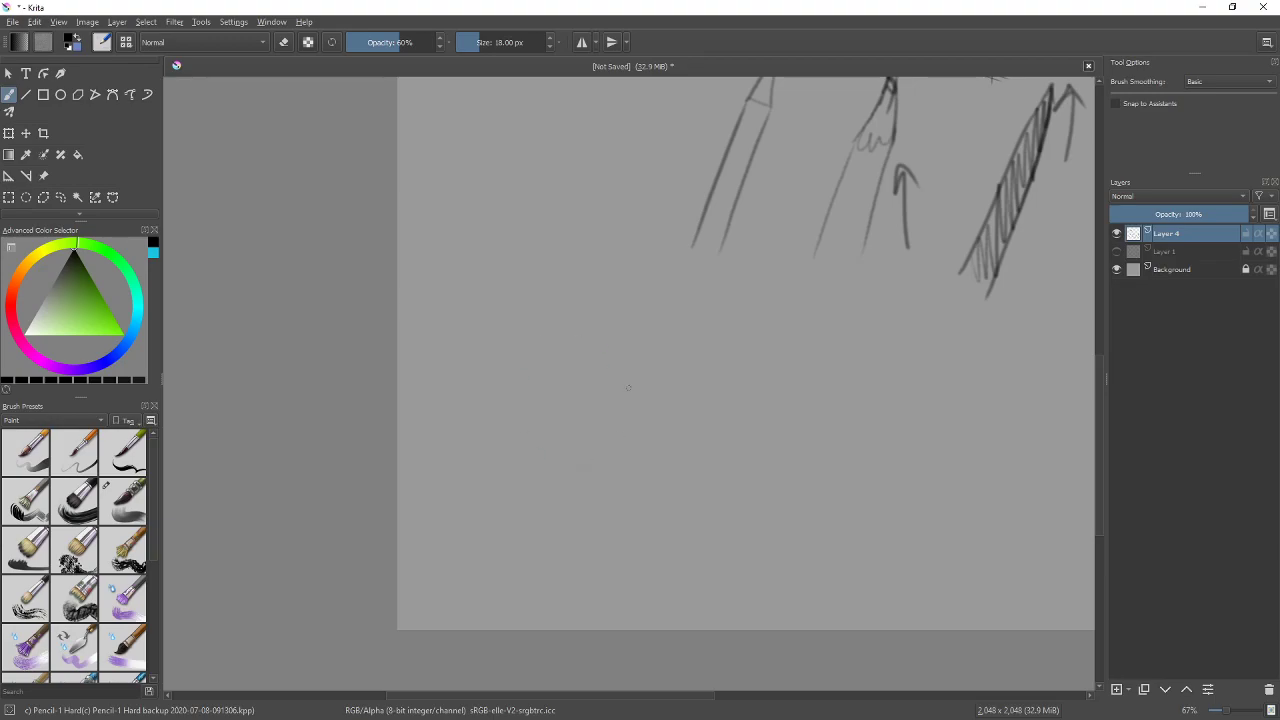
mouse_move(596, 345)
left_mouse_down()
mouse_move(581, 474)
mouse_move(532, 352)
mouse_move(591, 337)
mouse_move(498, 289)
mouse_move(580, 238)
mouse_move(534, 348)
mouse_move(508, 271)
mouse_move(514, 316)
mouse_move(499, 315)
mouse_move(476, 423)
mouse_move(455, 424)
mouse_move(454, 444)
mouse_move(472, 442)
mouse_move(442, 458)
mouse_move(473, 450)
mouse_move(441, 604)
left_mouse_up()
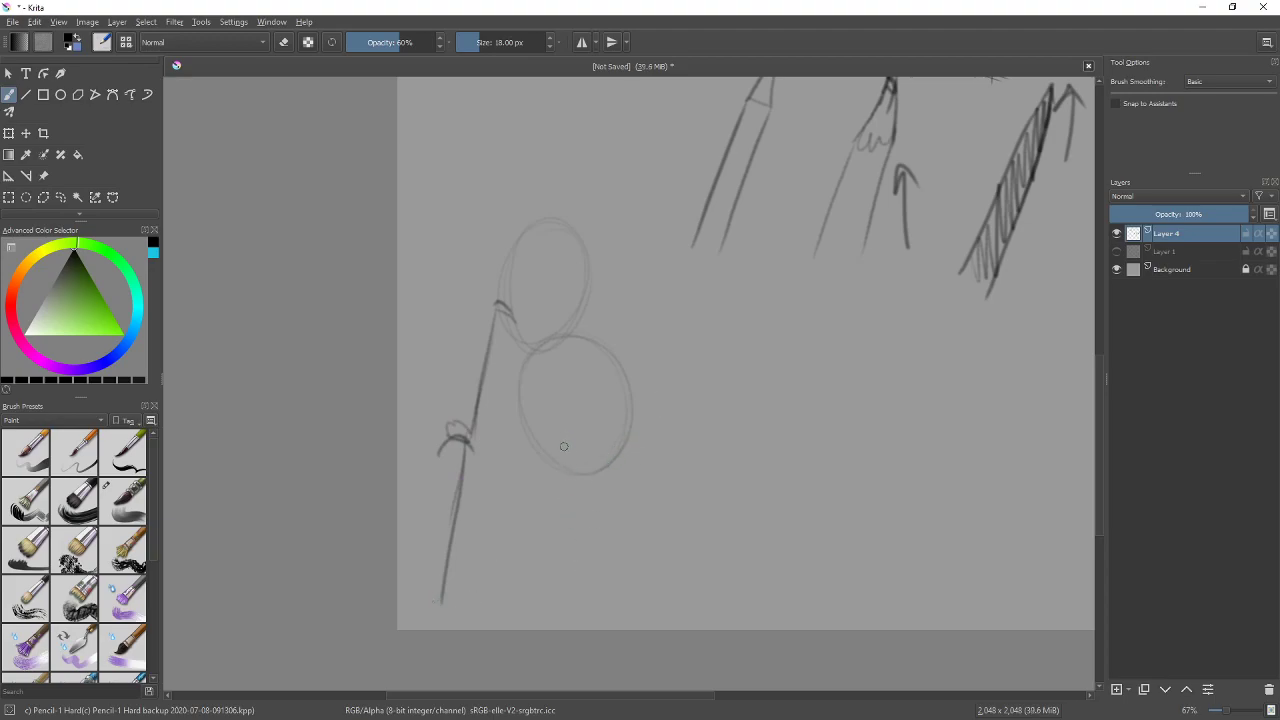
Draw two legs with feet below the lower oval, and smiling faces in the upper oval and a small circle above it
mouse_move(556, 462)
left_mouse_down()
mouse_move(584, 603)
mouse_move(640, 602)
mouse_move(570, 596)
mouse_move(584, 594)
left_mouse_up()
mouse_move(610, 446)
left_mouse_down()
mouse_move(620, 532)
mouse_move(621, 520)
mouse_move(522, 533)
mouse_move(517, 599)
mouse_move(546, 602)
mouse_move(524, 597)
mouse_move(530, 553)
left_mouse_up()
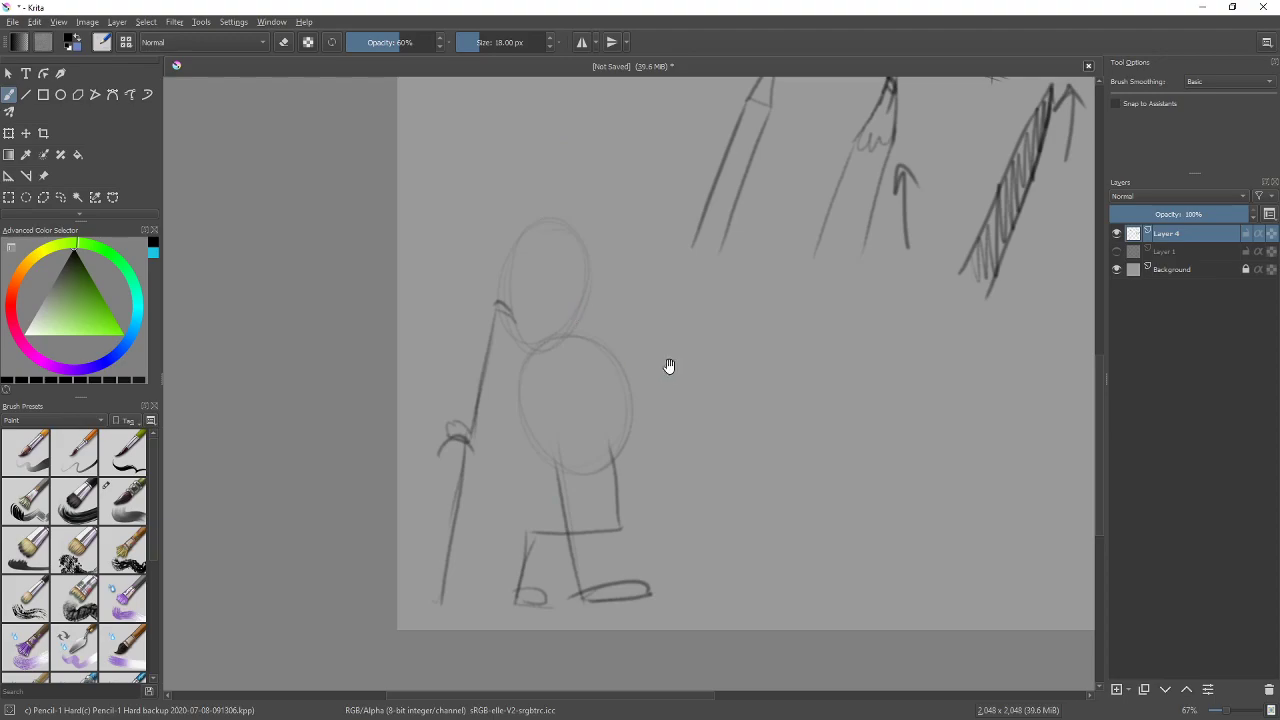
left_click_drag(666, 327, 674, 371)
mouse_move(541, 336)
left_mouse_down()
mouse_move(571, 334)
mouse_move(548, 318)
mouse_move(572, 313)
left_mouse_up()
left_click_drag(557, 242, 572, 235)
left_click(570, 224)
left_click(561, 227)
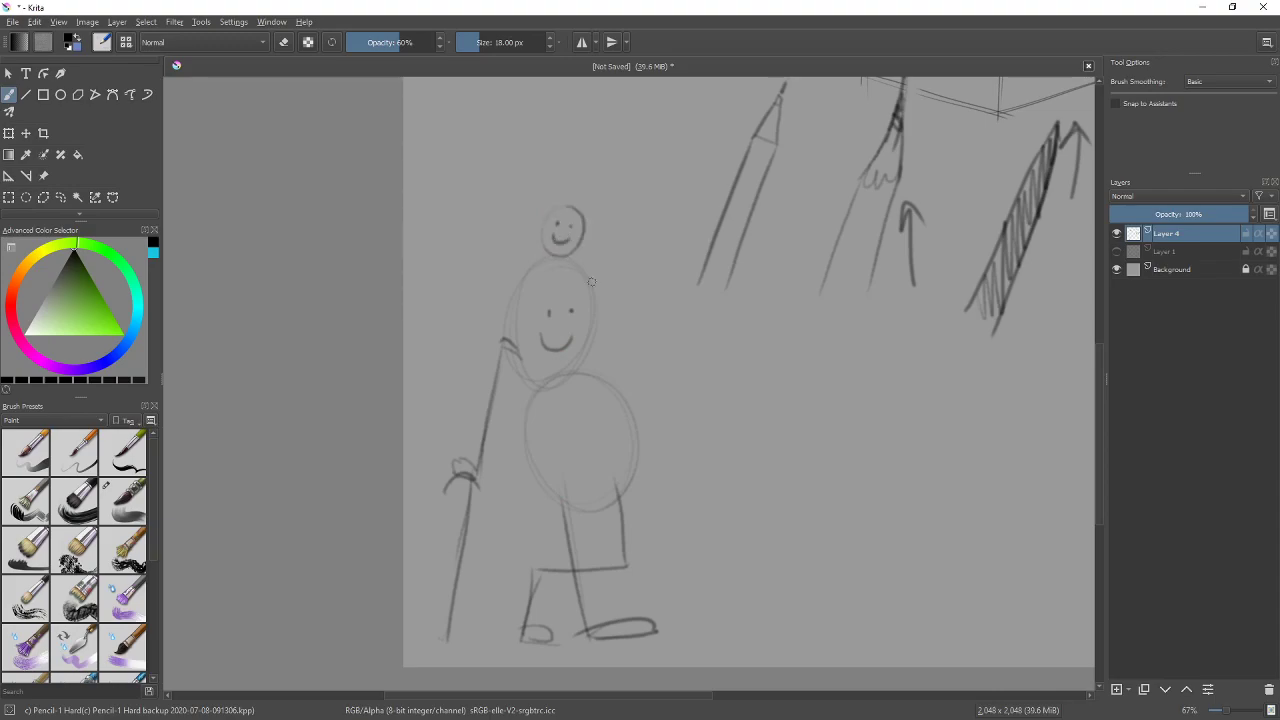
Draw a tall top hat filled with dense hatching on the figure's head, with a small arrow pointing at it
mouse_move(584, 181)
left_mouse_down()
mouse_move(597, 180)
mouse_move(591, 191)
left_mouse_up()
left_click(598, 198)
mouse_move(632, 252)
left_mouse_down()
mouse_move(611, 244)
mouse_move(603, 259)
left_mouse_up()
left_click_drag(533, 260, 606, 268)
mouse_move(516, 249)
left_mouse_down()
mouse_move(602, 265)
mouse_move(560, 162)
left_mouse_up()
left_click_drag(560, 162, 538, 250)
mouse_move(603, 170)
left_mouse_down()
mouse_move(576, 262)
mouse_move(600, 171)
mouse_move(563, 161)
left_mouse_up()
mouse_move(545, 245)
left_mouse_down()
mouse_move(574, 233)
mouse_move(552, 201)
mouse_move(578, 220)
mouse_move(558, 173)
mouse_move(598, 168)
left_mouse_up()
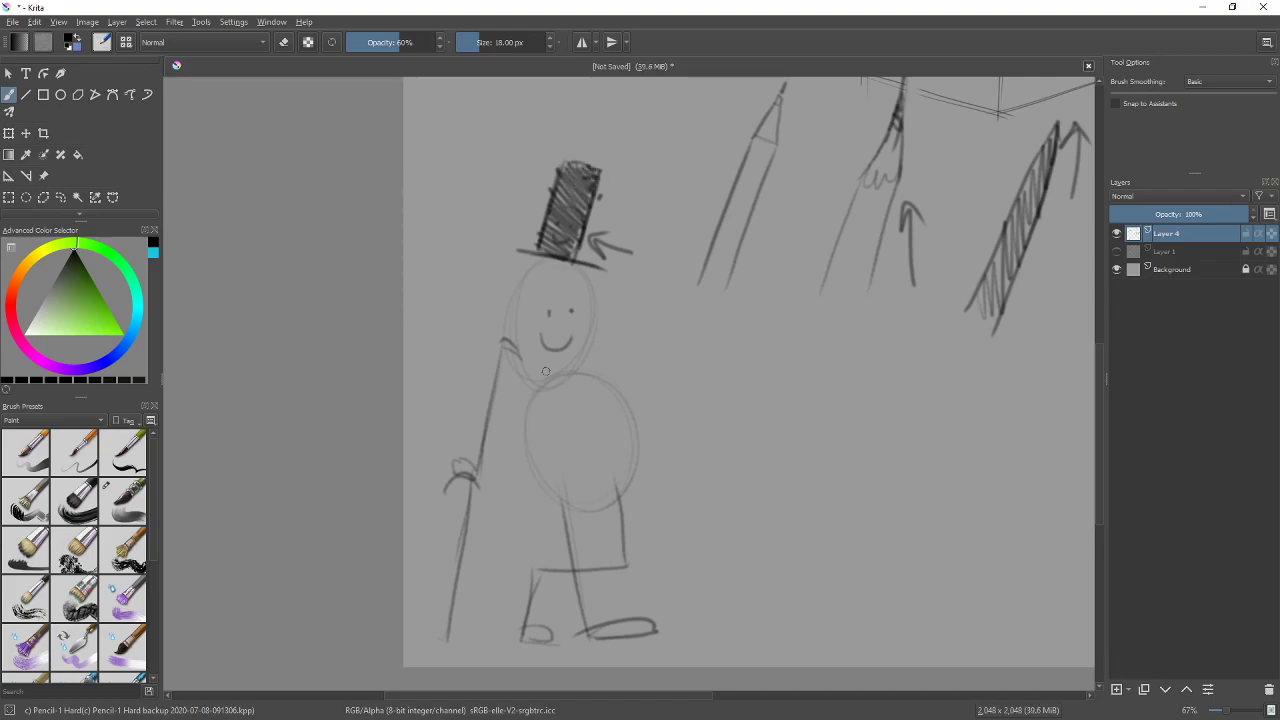
Strengthen the figure's head and body contours with darker 18 px strokes, joining the two ovals into one outline
left_click_drag(511, 396, 517, 406)
left_click_drag(614, 498, 630, 386)
key("ctrl+z")
key("ctrl+shift+z")
key("ctrl+z")
mouse_move(619, 494)
left_mouse_down()
mouse_move(638, 446)
mouse_move(589, 354)
mouse_move(597, 380)
mouse_move(587, 272)
mouse_move(518, 362)
mouse_move(536, 261)
mouse_move(531, 378)
mouse_move(520, 371)
mouse_move(544, 503)
mouse_move(525, 460)
mouse_move(586, 511)
mouse_move(575, 511)
mouse_move(623, 488)
left_mouse_up()
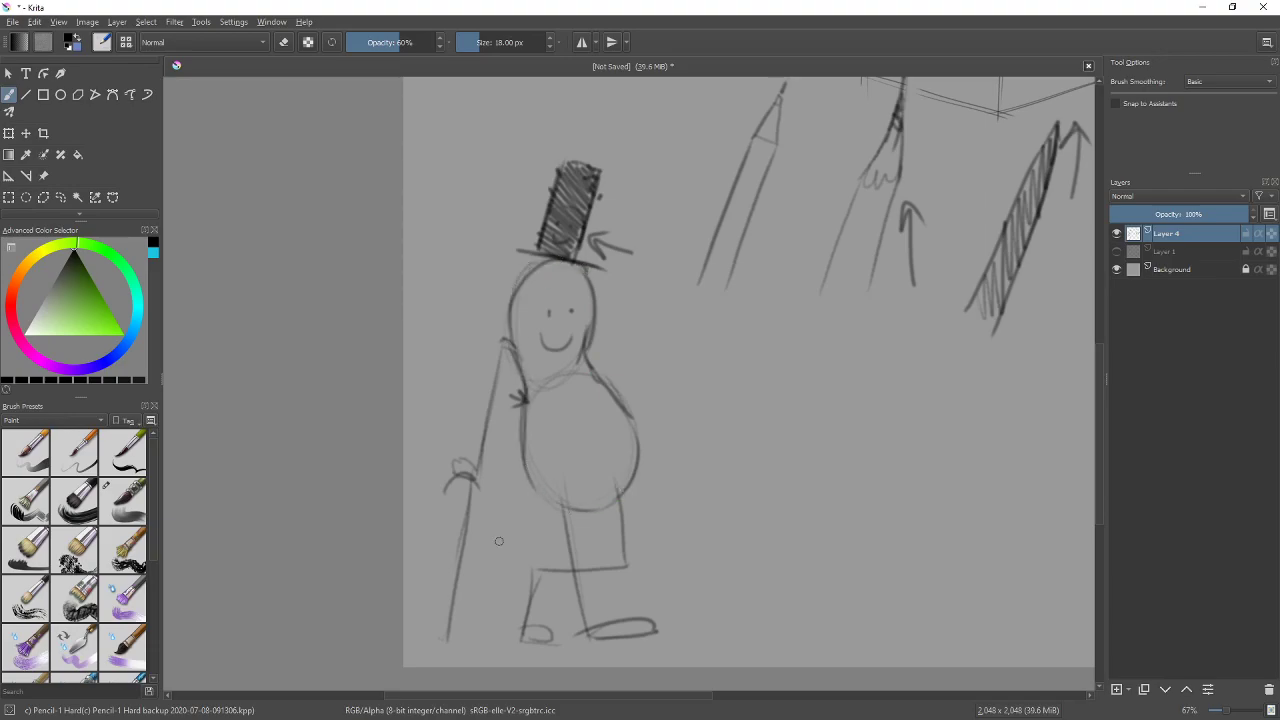
Redraw the cane-holding arm from a lower shoulder, erase its old line, and add a raised arm reaching the hat's brim
mouse_move(520, 393)
left_mouse_down()
mouse_move(500, 374)
mouse_move(522, 400)
mouse_move(492, 404)
mouse_move(477, 469)
left_mouse_up()
key("e")
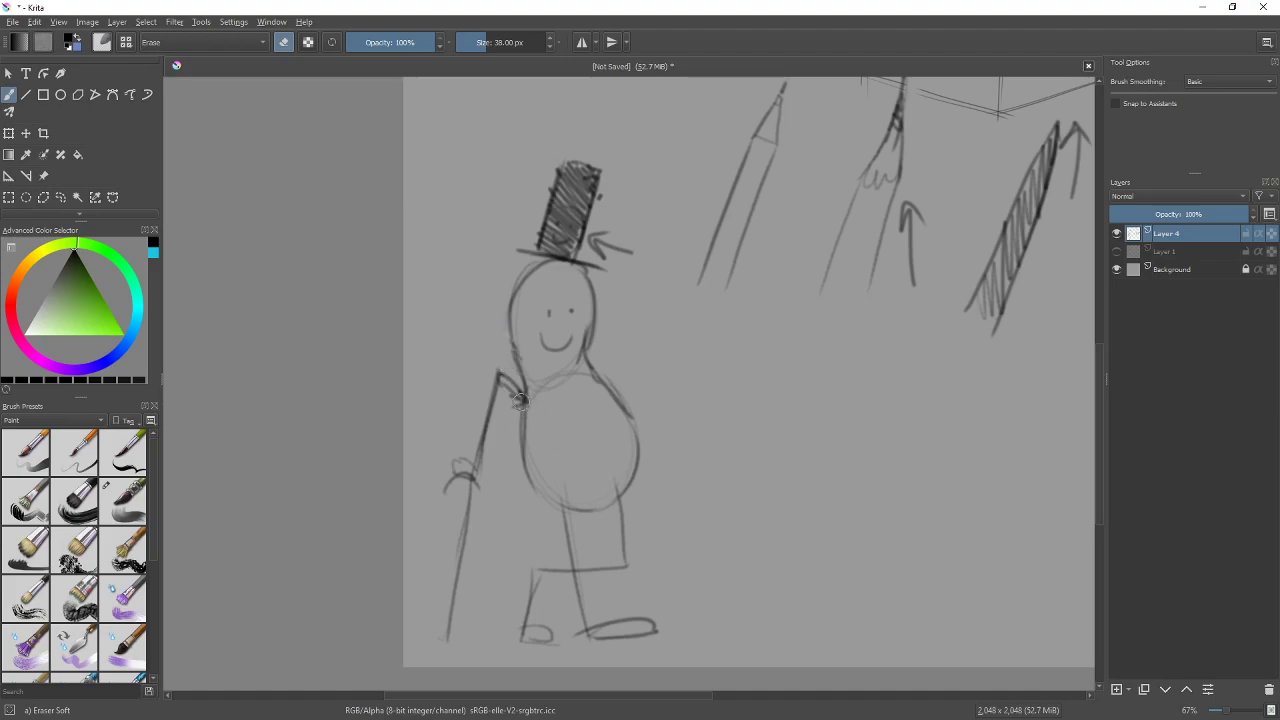
left_click_drag(498, 368, 494, 400)
key("e")
left_click_drag(474, 479, 512, 386)
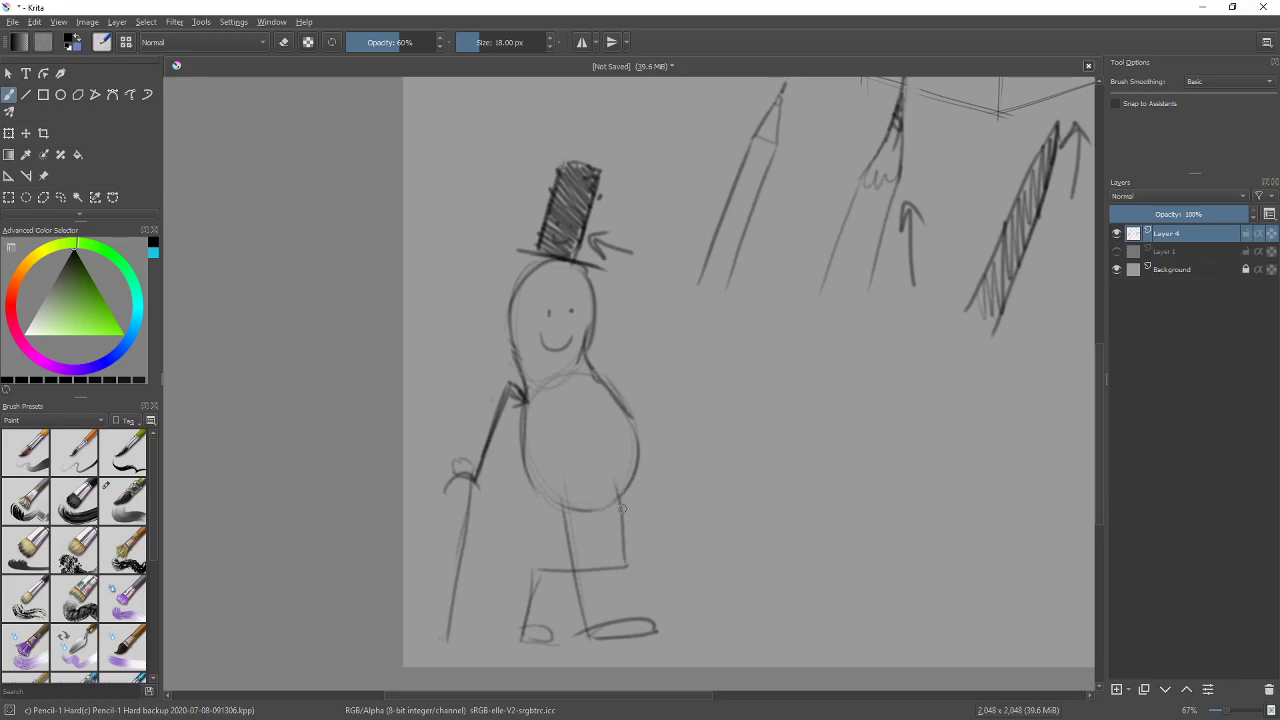
mouse_move(601, 377)
left_mouse_down()
mouse_move(637, 331)
mouse_move(606, 278)
mouse_move(625, 262)
mouse_move(597, 270)
left_mouse_up()
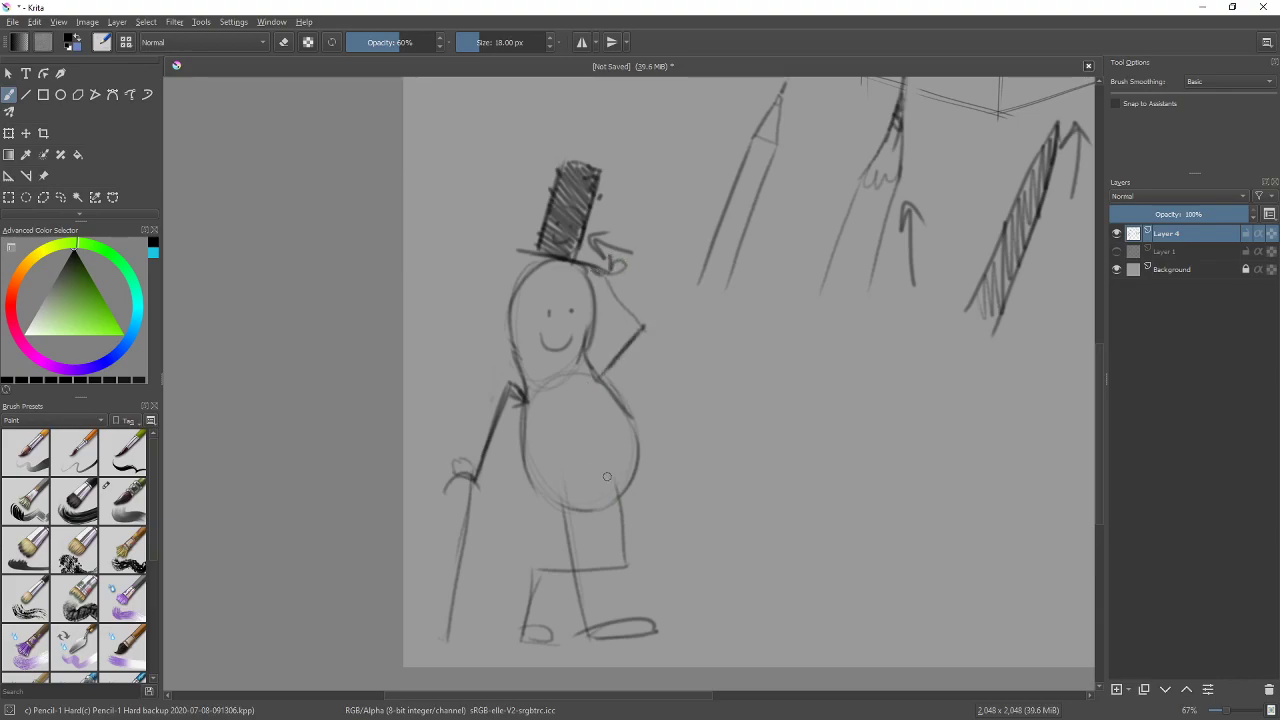
Lower the opacity of the sketch layer, Layer 4, to 43% and add a new paint layer above it
left_click_drag(854, 532, 759, 502)
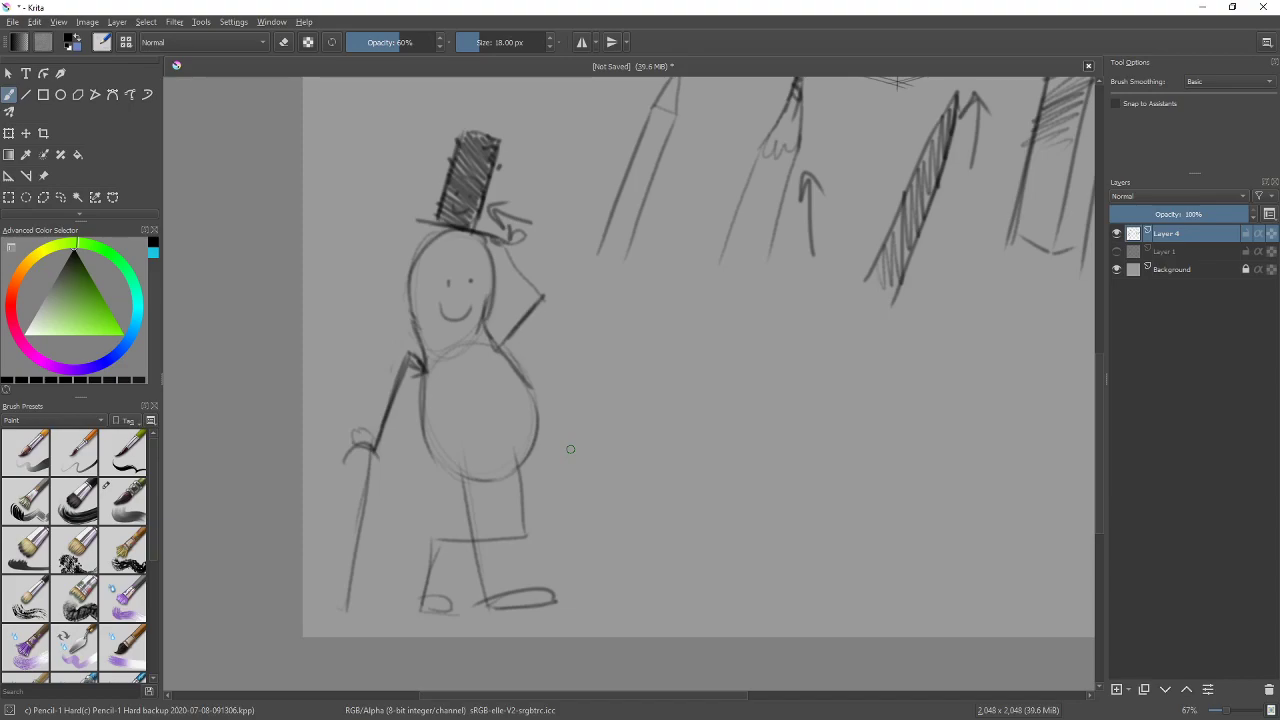
scroll(570, 449, "up", 4)
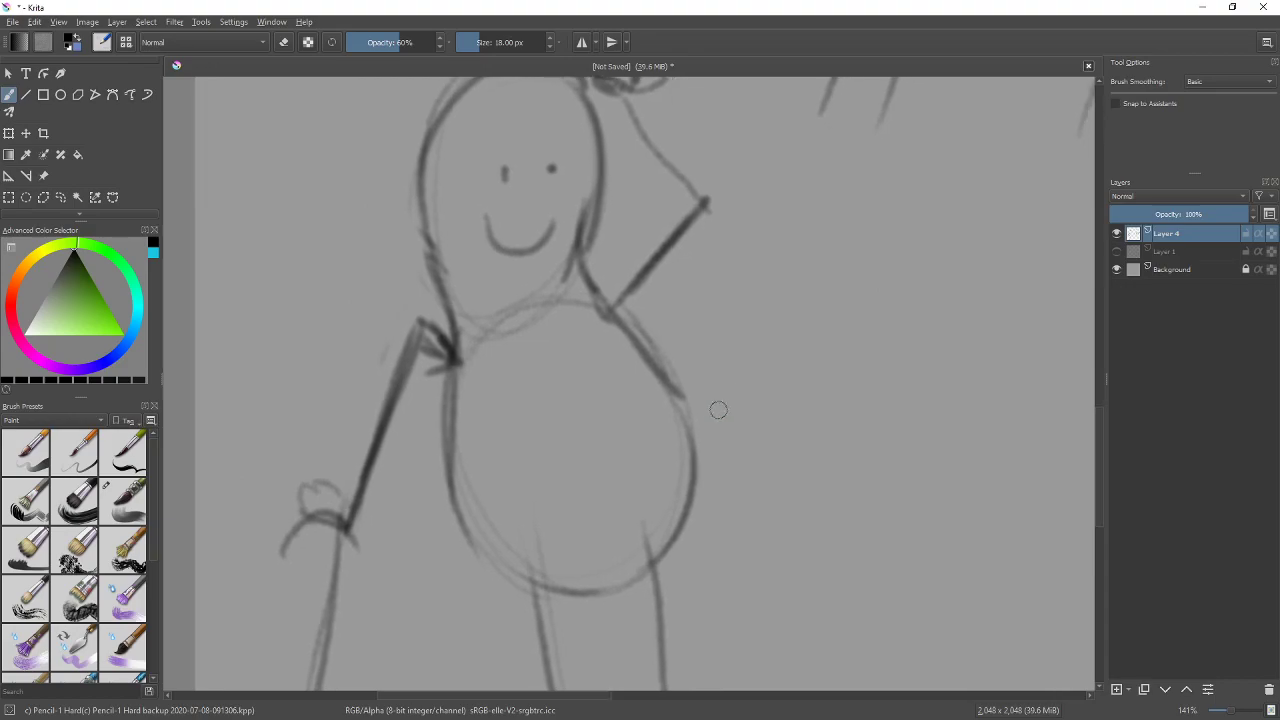
mouse_move(543, 349)
left_mouse_down()
mouse_move(509, 394)
mouse_move(520, 400)
left_mouse_up()
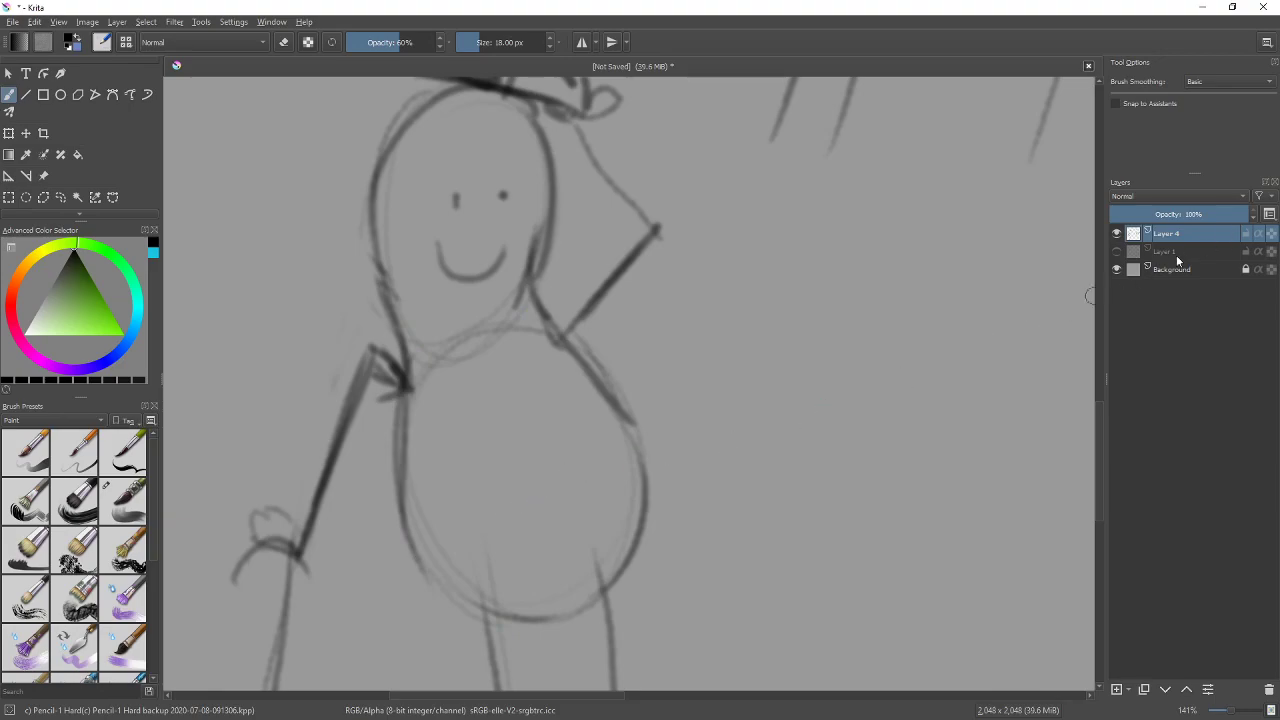
mouse_move(1177, 260)
left_click_drag(1240, 214, 1172, 214)
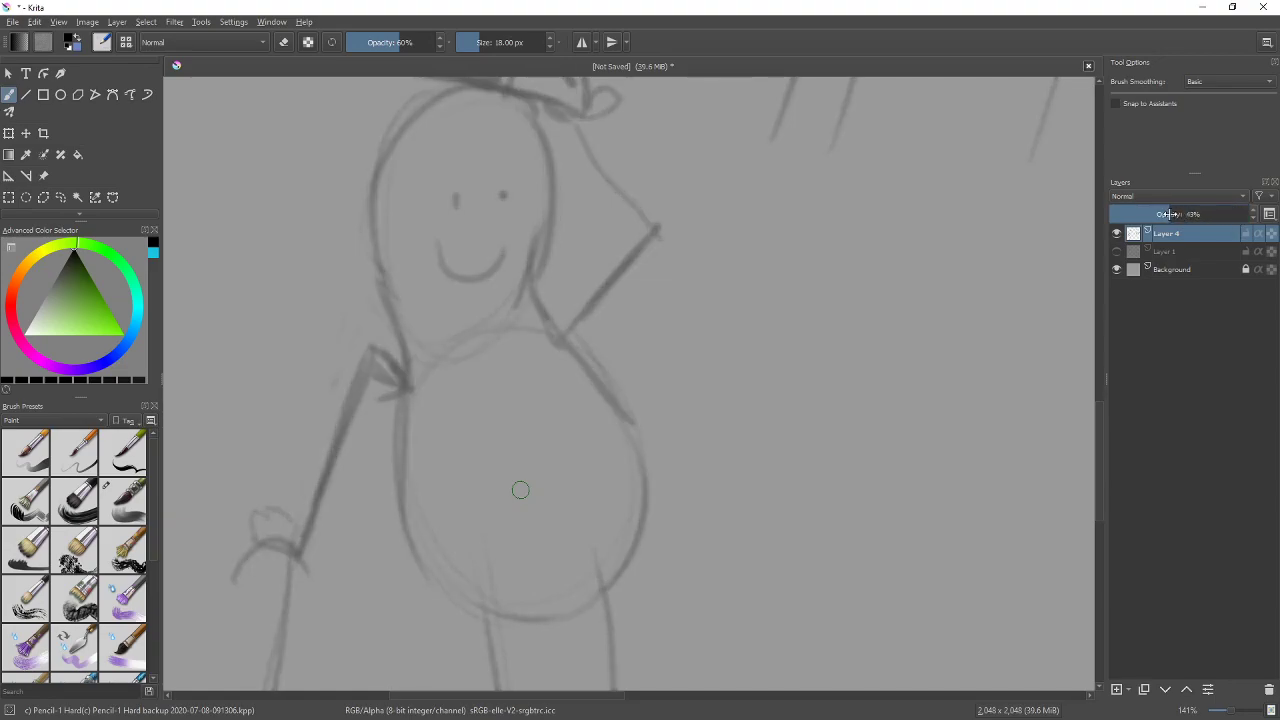
left_click(1116, 689)
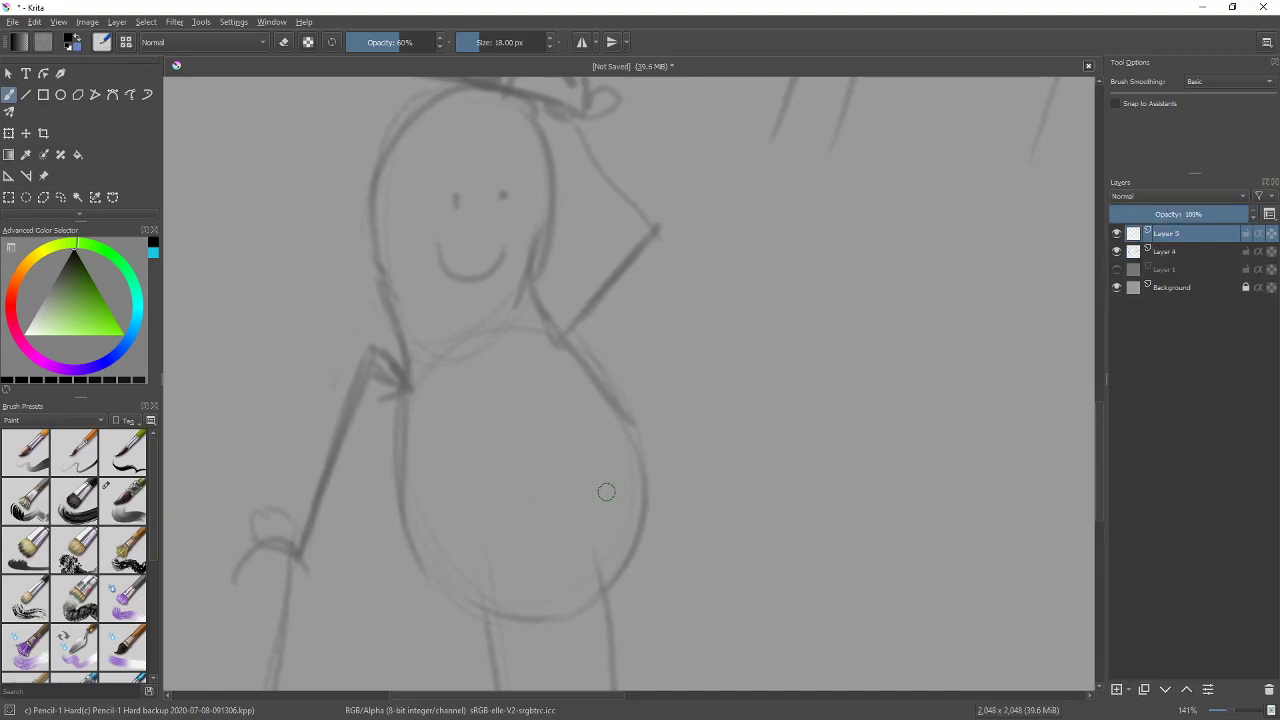
Trace the figure's cane-side contour from the belly's bottom up over the head on Layer 5 with a 10 px pencil
key("bracketleft")
left_click_drag(709, 494, 851, 253)
key("ctrl+z")
left_click_drag(730, 435, 880, 388)
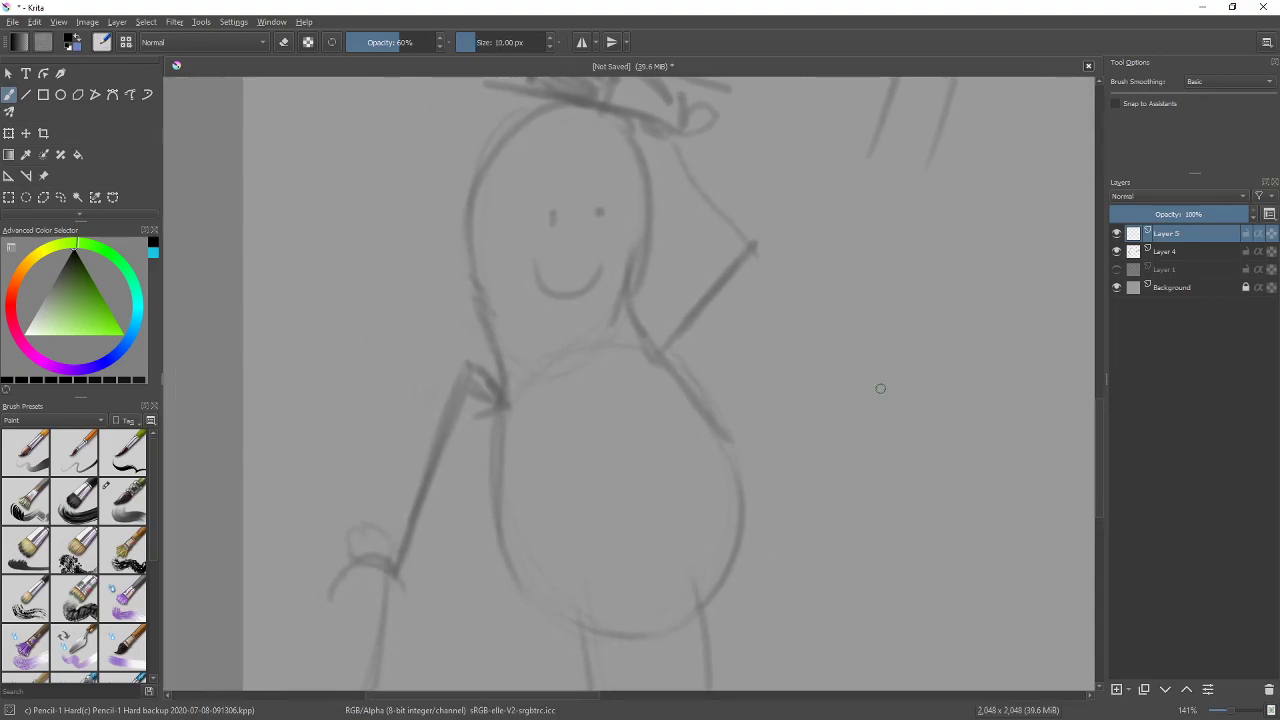
key("minus")
key("minus")
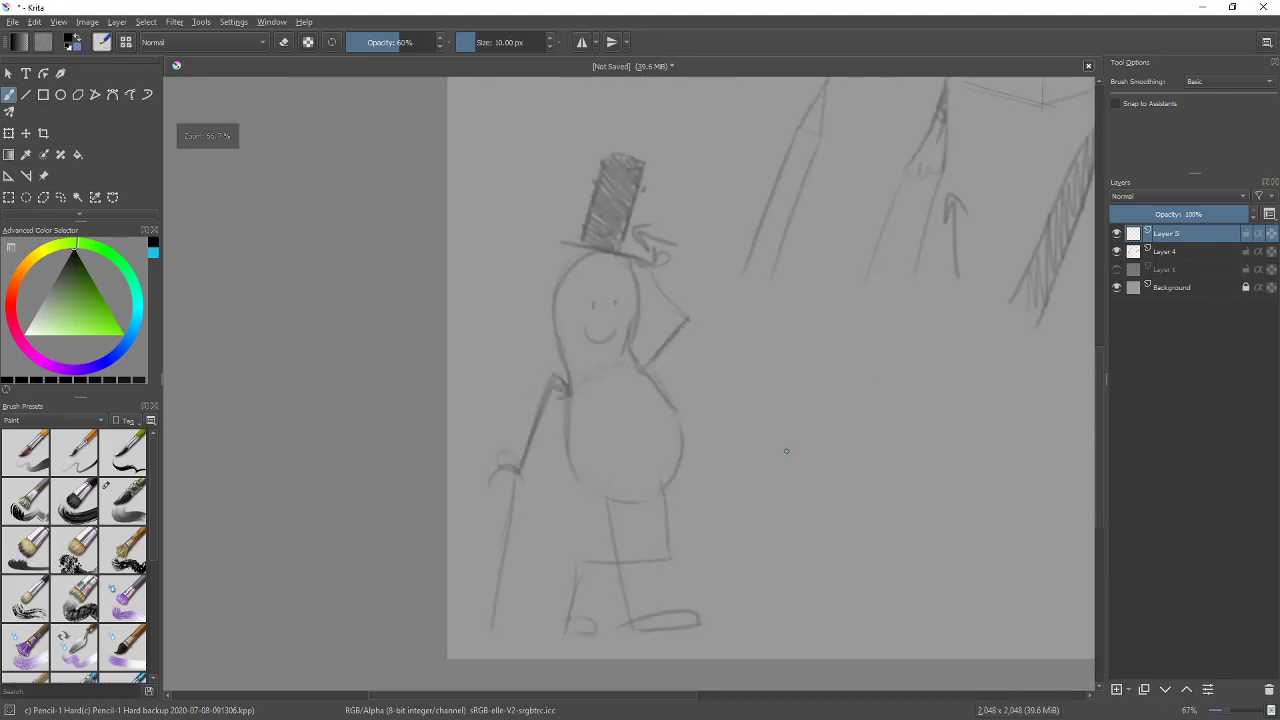
key("plus")
key("plus")
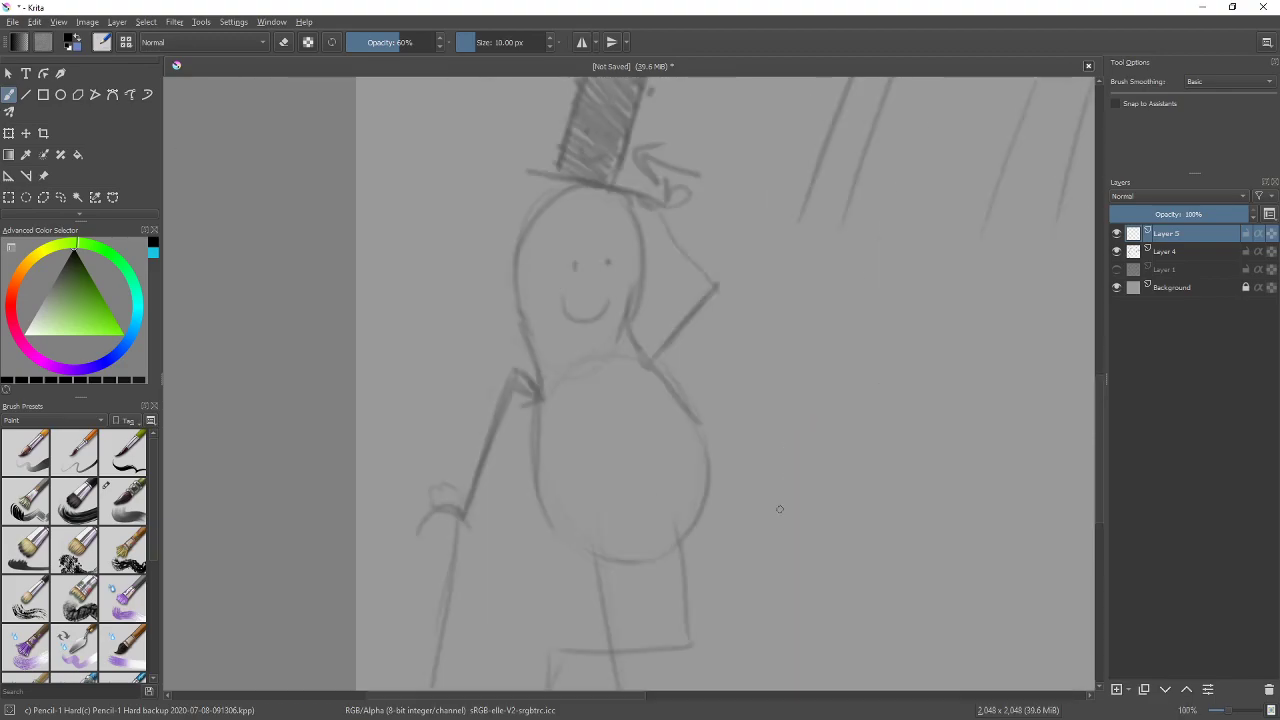
mouse_move(720, 494)
left_mouse_down()
mouse_move(558, 449)
mouse_move(646, 460)
mouse_move(665, 500)
left_mouse_up()
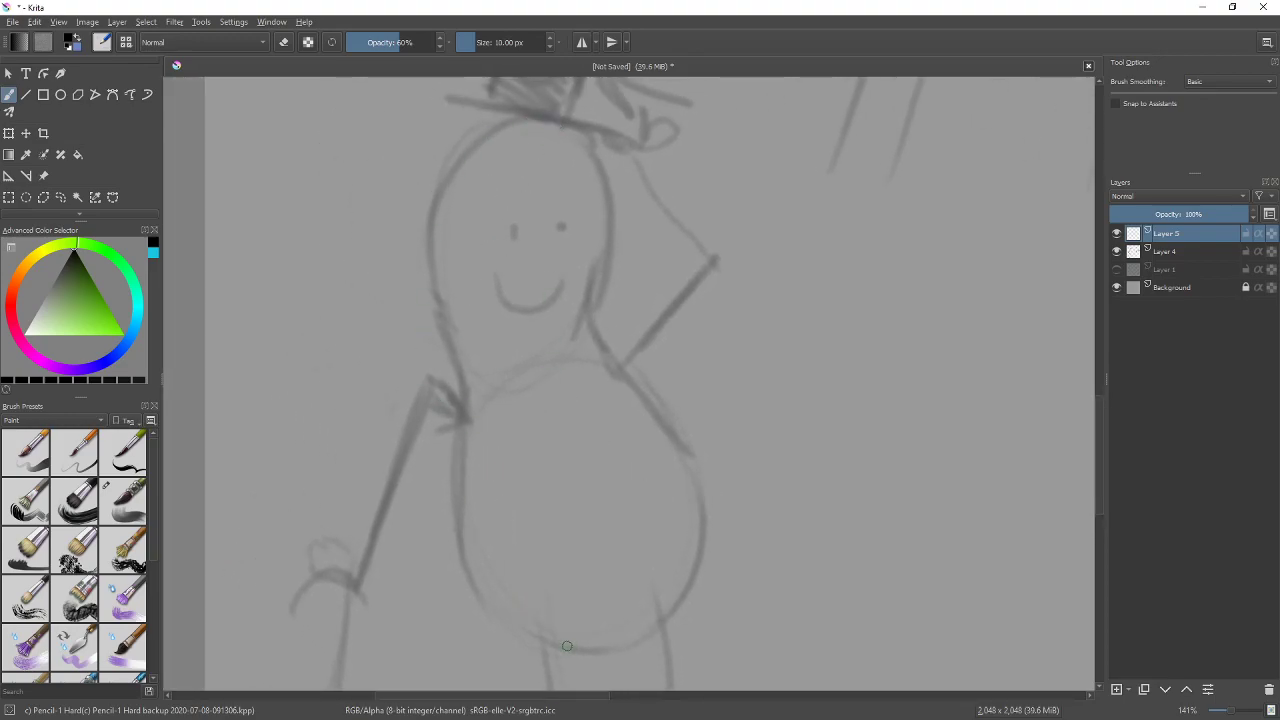
left_click_drag(567, 648, 460, 535)
mouse_move(556, 645)
left_mouse_down()
mouse_move(461, 571)
mouse_move(511, 626)
mouse_move(490, 610)
mouse_move(458, 496)
left_mouse_up()
mouse_move(476, 610)
left_mouse_down()
mouse_move(455, 473)
mouse_move(471, 167)
mouse_move(446, 316)
mouse_move(473, 162)
mouse_move(471, 188)
mouse_move(535, 126)
mouse_move(617, 223)
mouse_move(618, 190)
left_mouse_up()
Trace the contour on the raised-arm side from the top of the head down around the belly, redoing the first head curve
left_click_drag(586, 130, 628, 262)
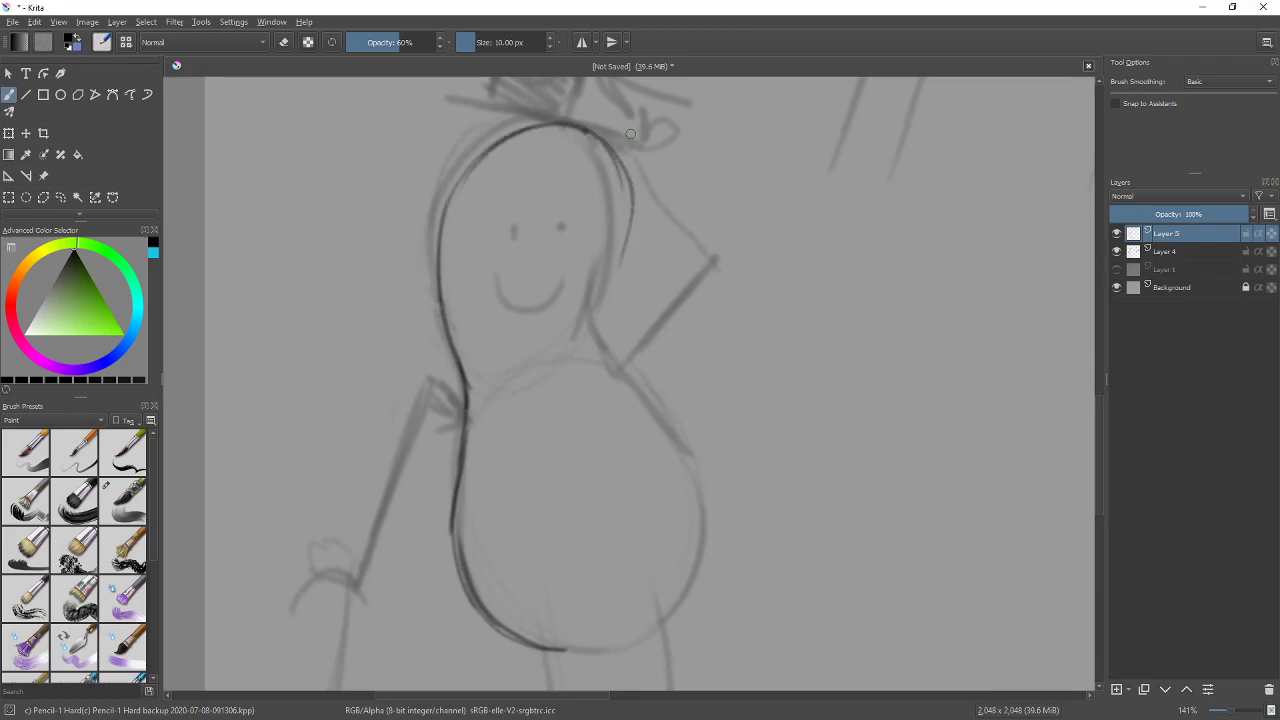
key("ctrl+z")
mouse_move(584, 127)
left_mouse_down()
mouse_move(606, 266)
mouse_move(622, 285)
left_mouse_up()
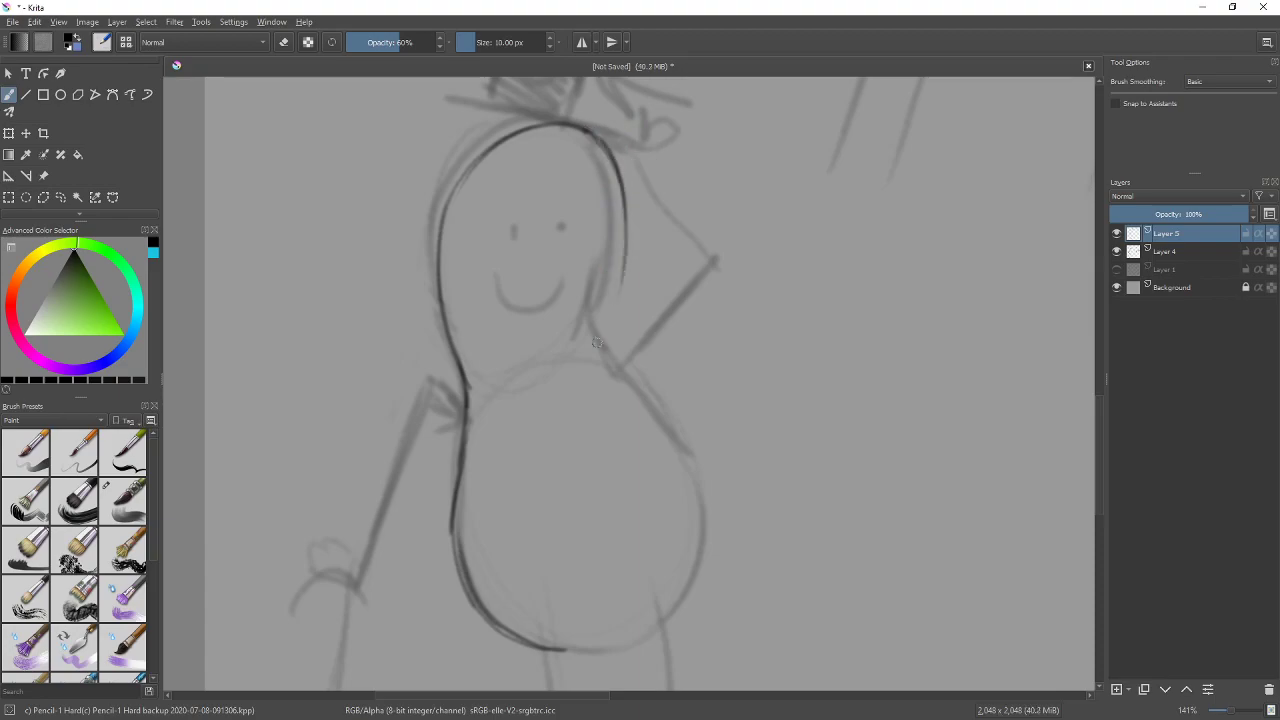
mouse_move(627, 208)
left_mouse_down()
mouse_move(611, 359)
mouse_move(700, 528)
left_mouse_up()
mouse_move(617, 366)
left_mouse_down()
mouse_move(677, 623)
mouse_move(693, 506)
mouse_move(699, 569)
mouse_move(697, 519)
mouse_move(666, 624)
mouse_move(695, 560)
mouse_move(546, 652)
left_mouse_up()
left_click_drag(666, 616, 685, 509)
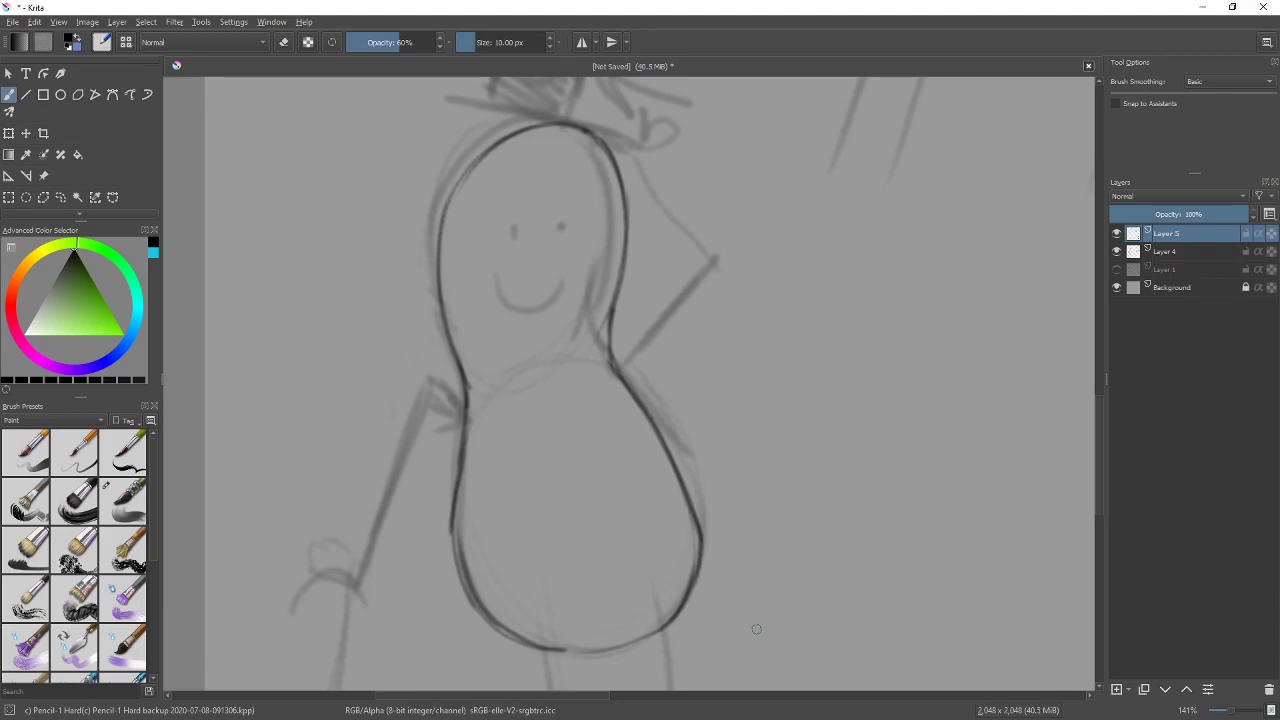
Compare the traced outline on Layer 5 with the sketch on Layer 4 by showing each layer on its own
left_click(1117, 252)
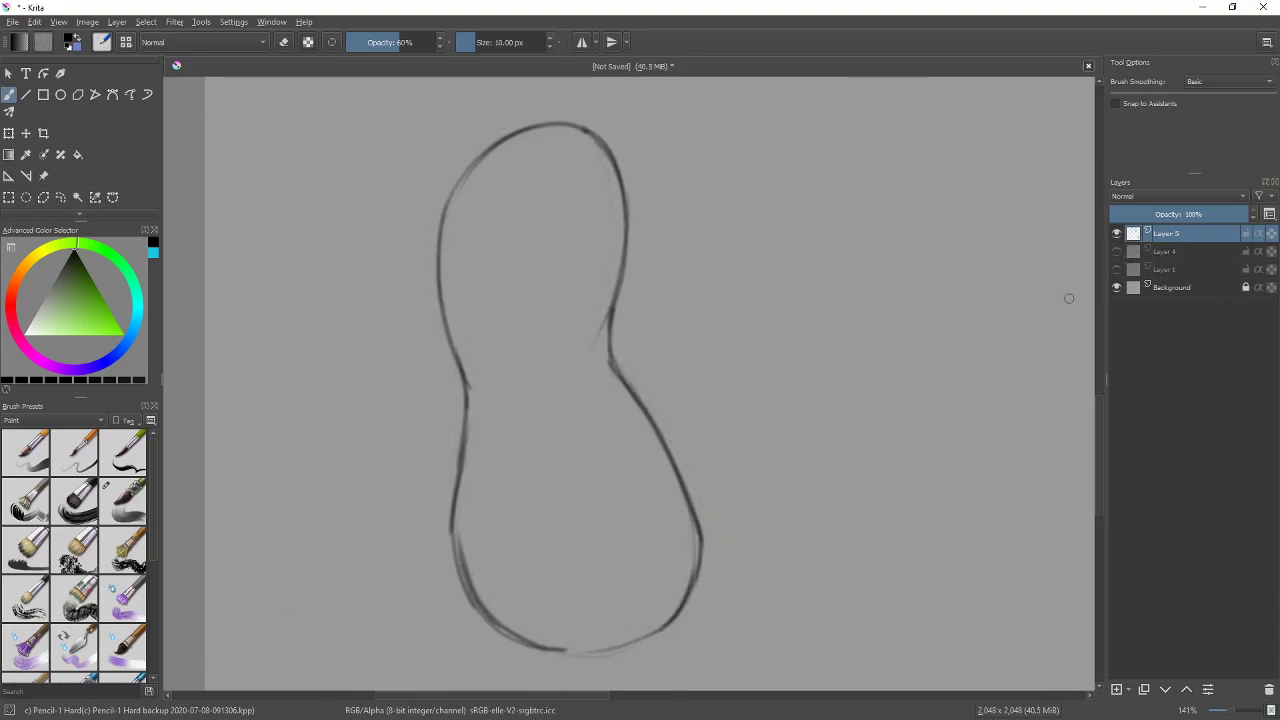
left_click(1117, 233)
left_click(1117, 251)
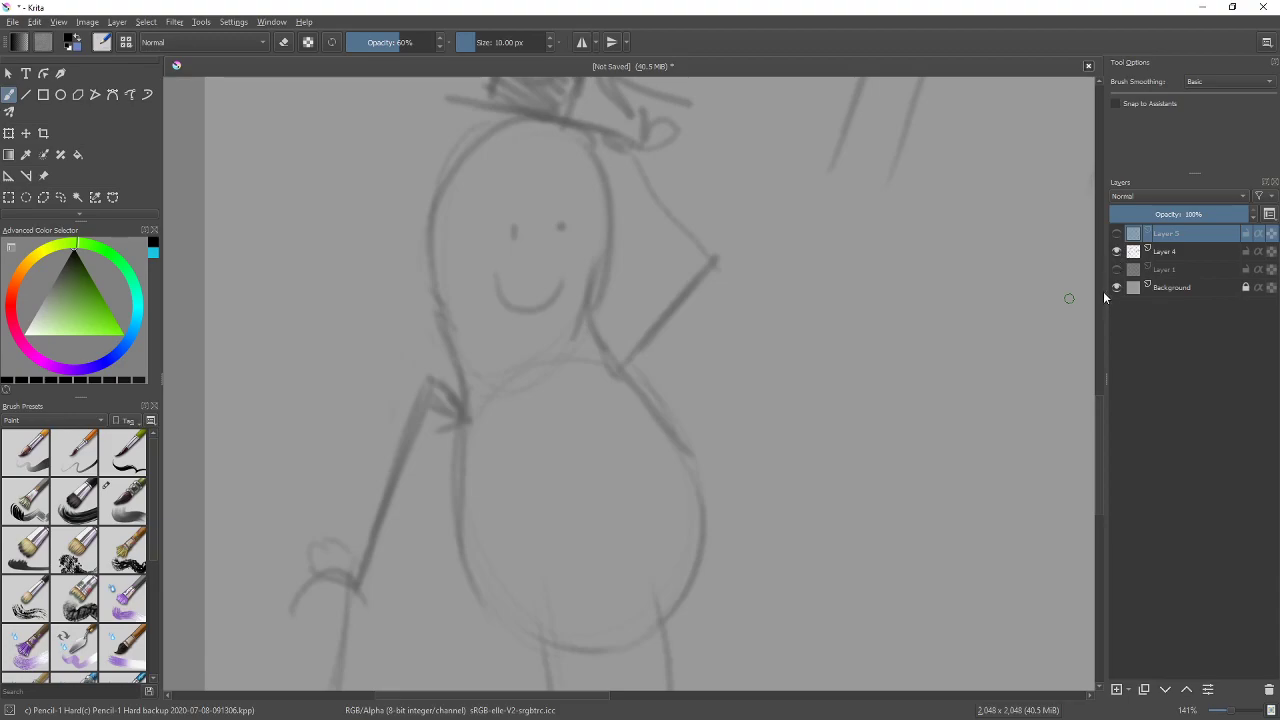
left_click(1117, 251)
left_click(1117, 233)
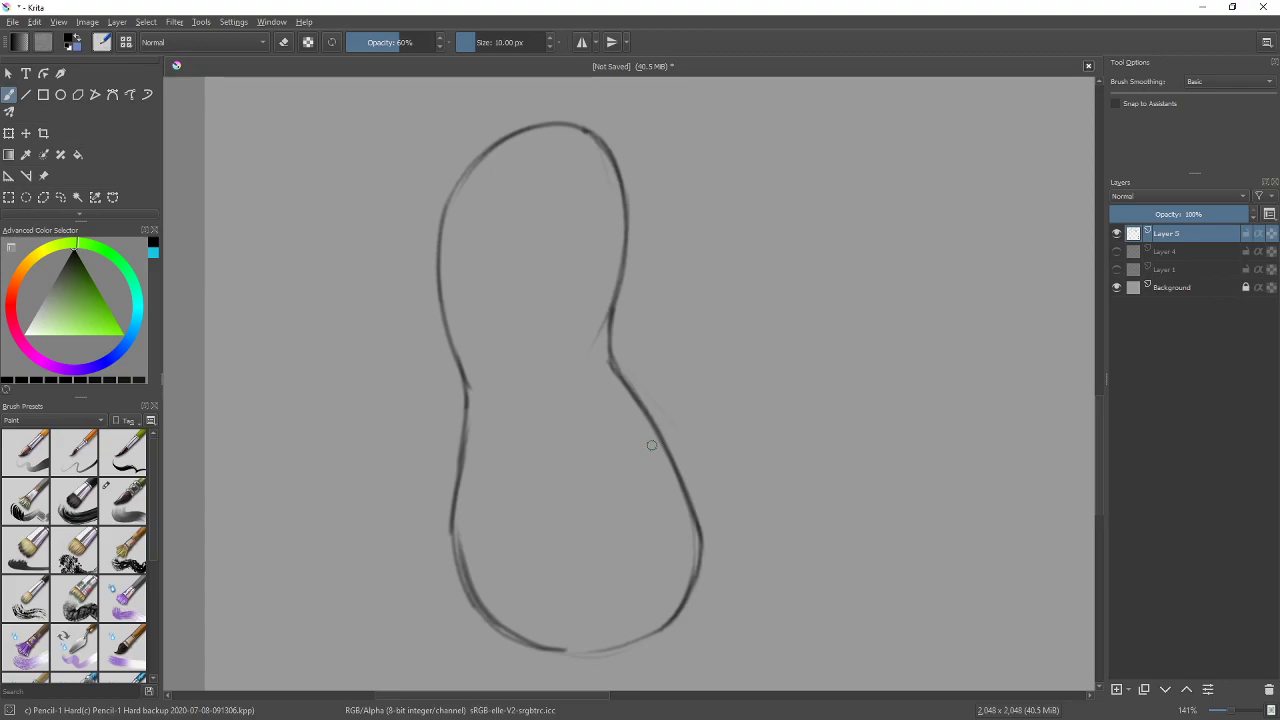
Erase stray and doubled lines along the outline, the cane-side waist section and the head's upper curve with the 38 px soft eraser
key("e")
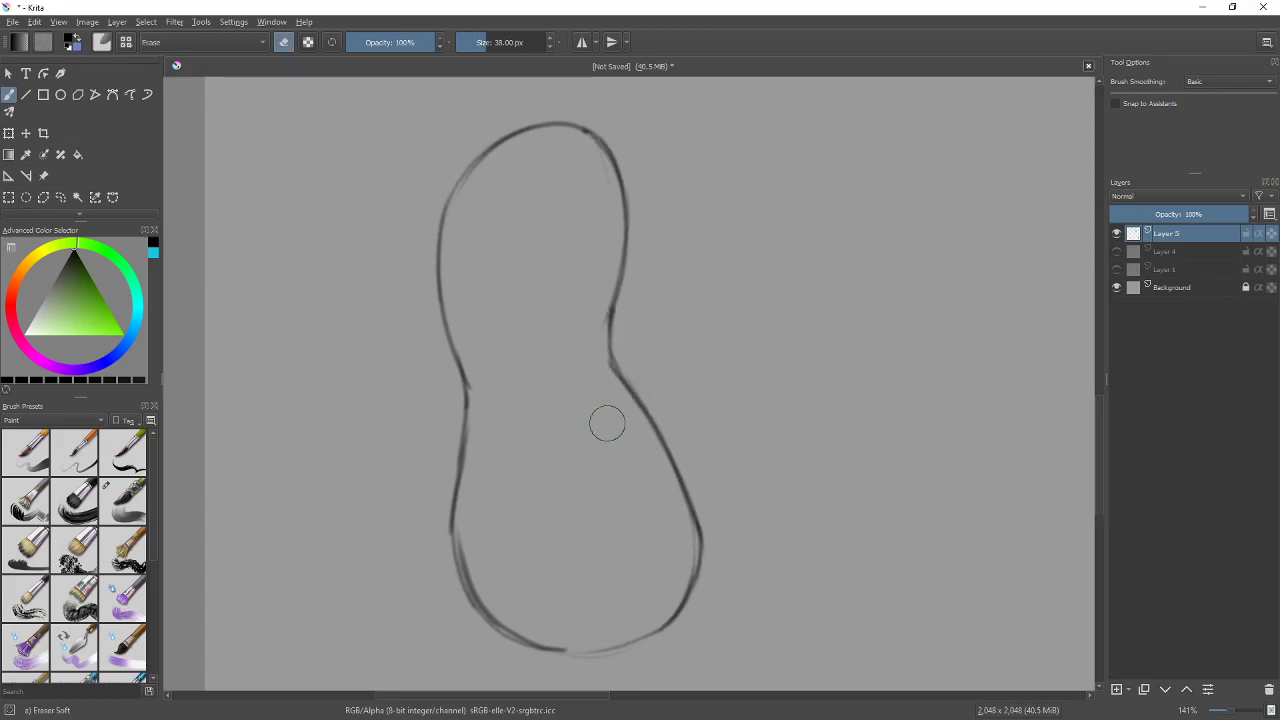
left_click_drag(684, 479, 700, 525)
mouse_move(567, 650)
left_mouse_down()
mouse_move(469, 634)
mouse_move(510, 603)
mouse_move(471, 557)
mouse_move(488, 504)
mouse_move(491, 596)
mouse_move(545, 618)
mouse_move(542, 634)
mouse_move(464, 543)
mouse_move(477, 313)
mouse_move(478, 404)
mouse_move(453, 316)
mouse_move(472, 474)
mouse_move(465, 585)
left_mouse_up()
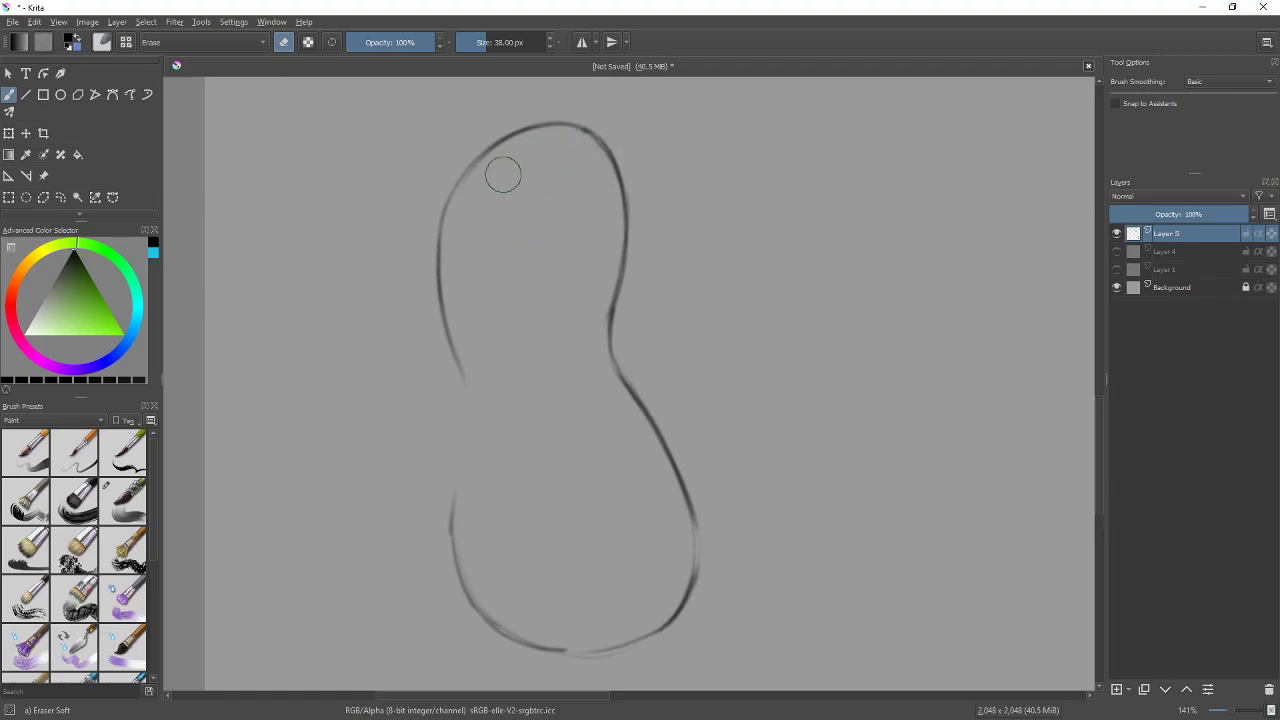
mouse_move(594, 120)
left_mouse_down()
mouse_move(579, 193)
mouse_move(586, 151)
left_mouse_up()
left_click_drag(623, 195, 611, 160)
Show the Layer 4 sketch again and redraw the missing cane-side waist line with the 10 px pencil
key("/")
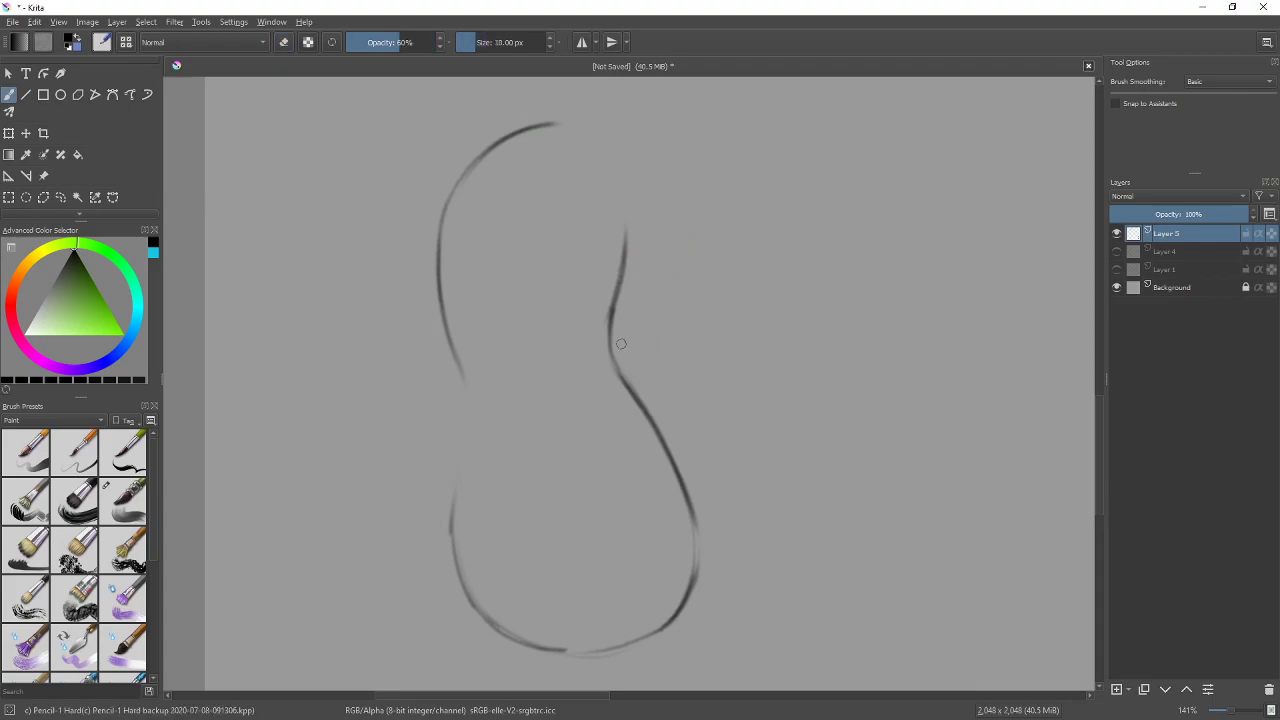
left_click(1116, 251)
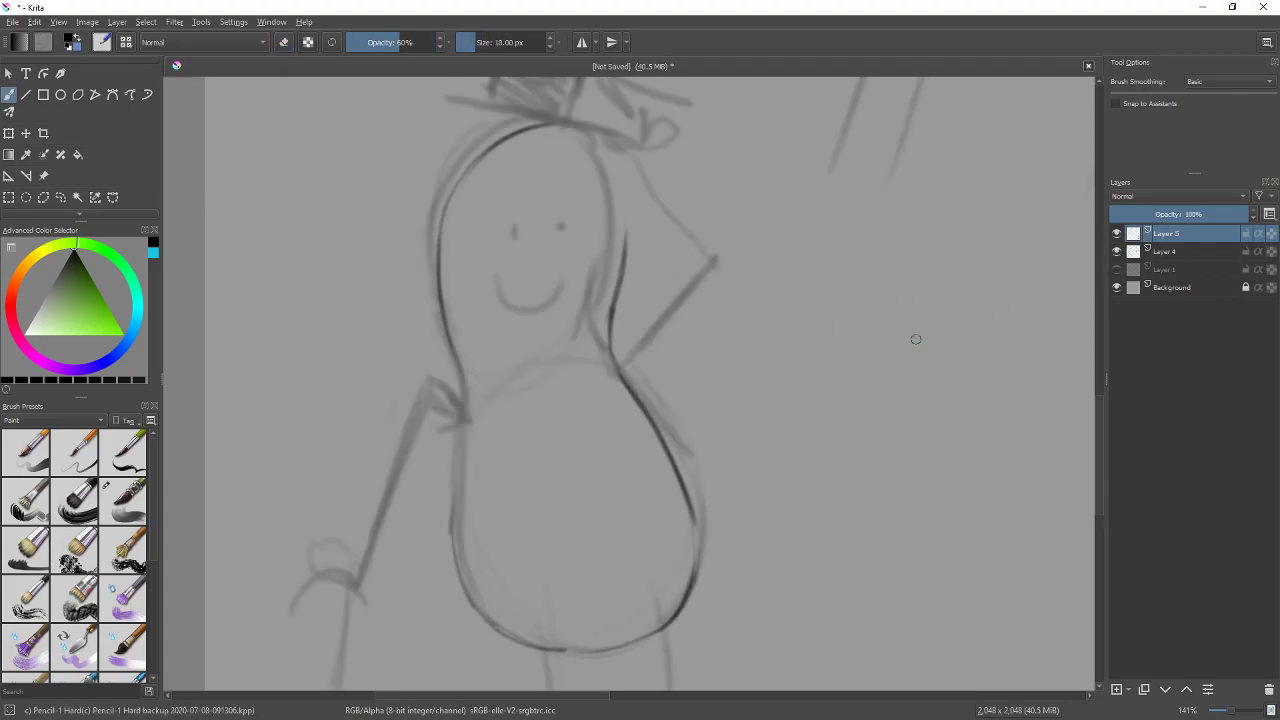
mouse_move(462, 372)
left_mouse_down()
mouse_move(446, 563)
mouse_move(467, 386)
mouse_move(450, 512)
left_mouse_up()
left_click_drag(460, 442, 451, 510)
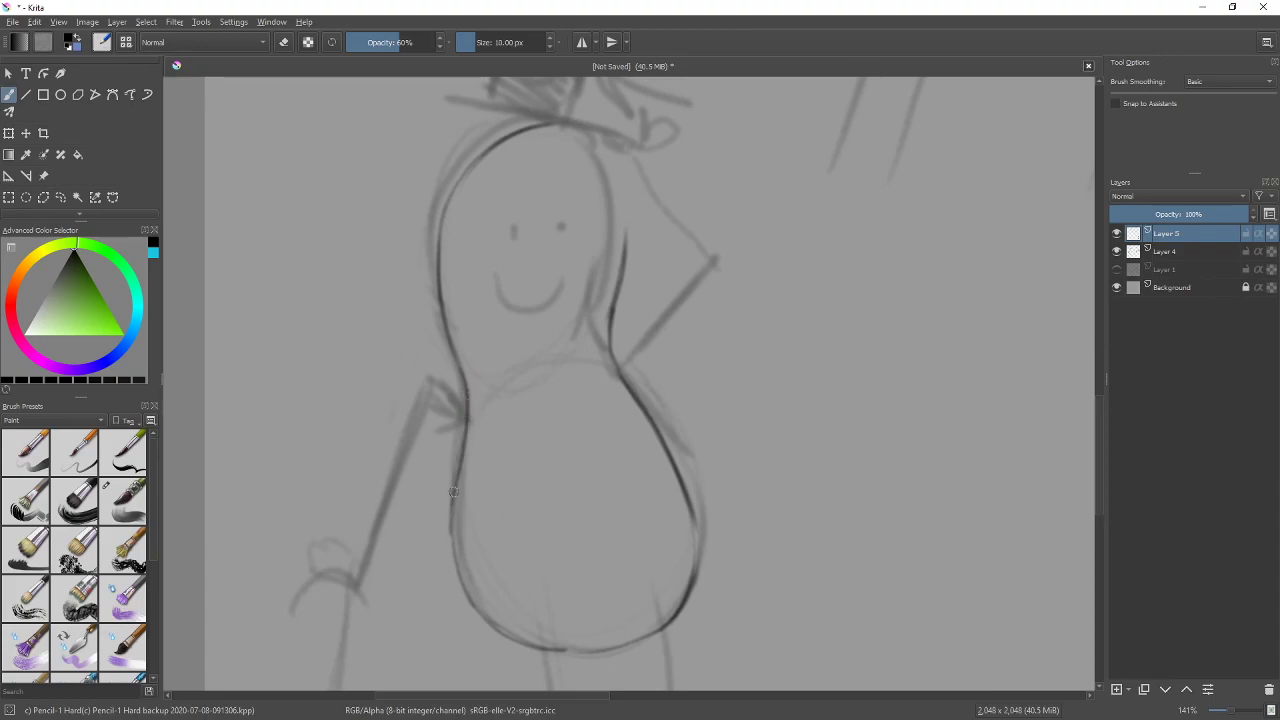
Rotate the canvas and redraw the missing upper head curve on the raised-arm side, connecting it to the neck line
scroll(749, 417, "up", 1)
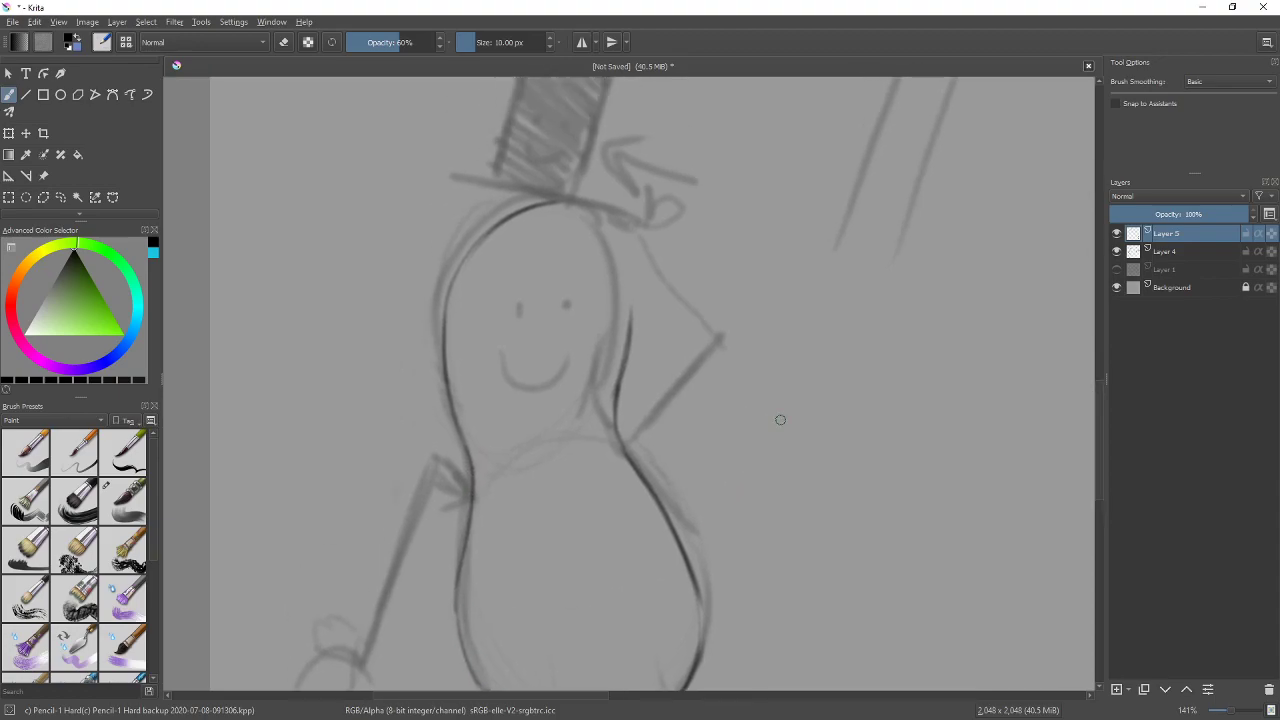
scroll(780, 437, "up", 1)
mouse_move(755, 362)
left_mouse_down()
mouse_move(791, 443)
mouse_move(831, 437)
mouse_move(797, 277)
mouse_move(743, 223)
mouse_move(729, 306)
left_mouse_up()
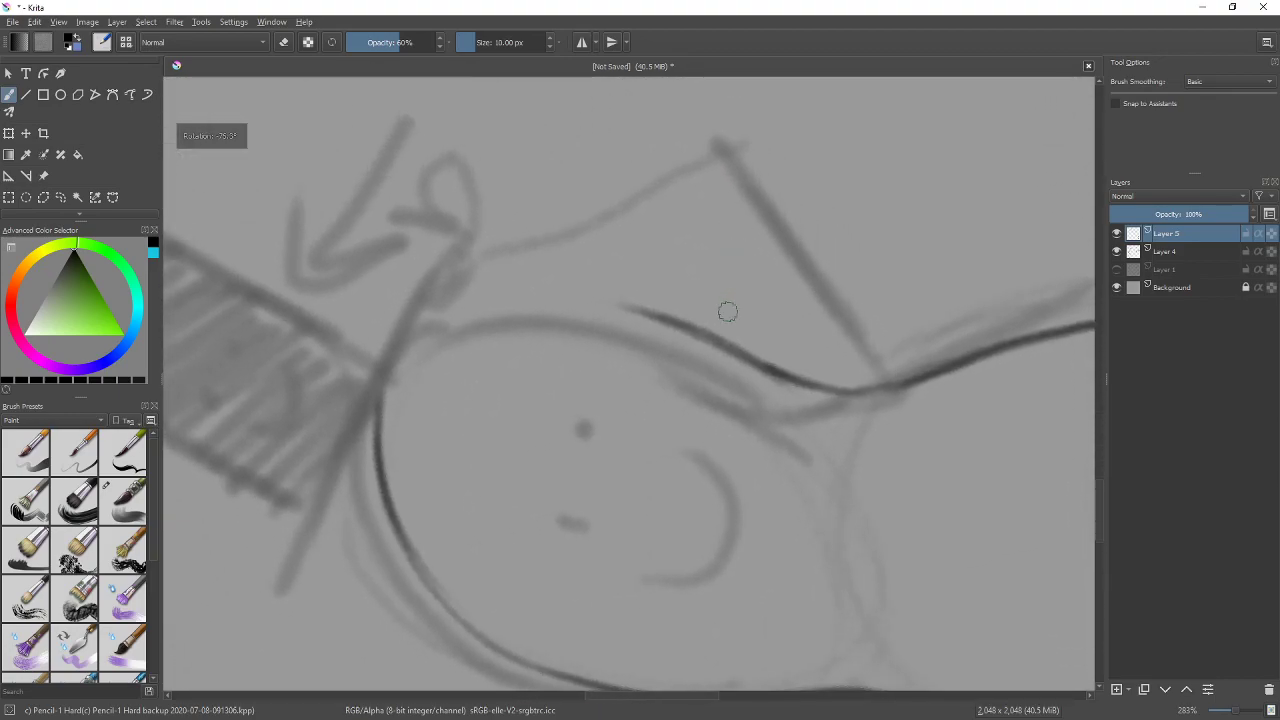
left_click_drag(823, 320, 860, 278)
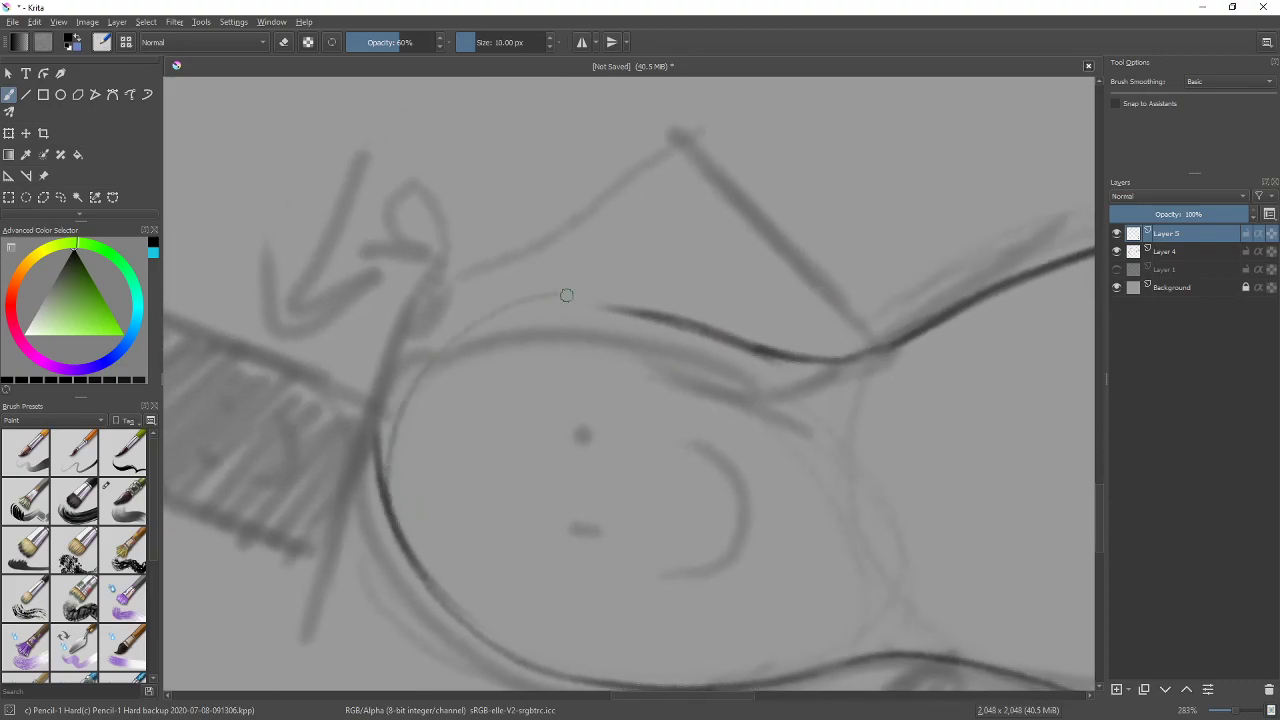
mouse_move(578, 300)
left_mouse_down()
mouse_move(392, 505)
mouse_move(508, 320)
mouse_move(671, 321)
mouse_move(399, 461)
left_mouse_up()
mouse_move(800, 242)
left_mouse_down()
mouse_move(870, 300)
mouse_move(780, 557)
mouse_move(760, 554)
left_mouse_up()
left_click_drag(851, 397, 858, 372)
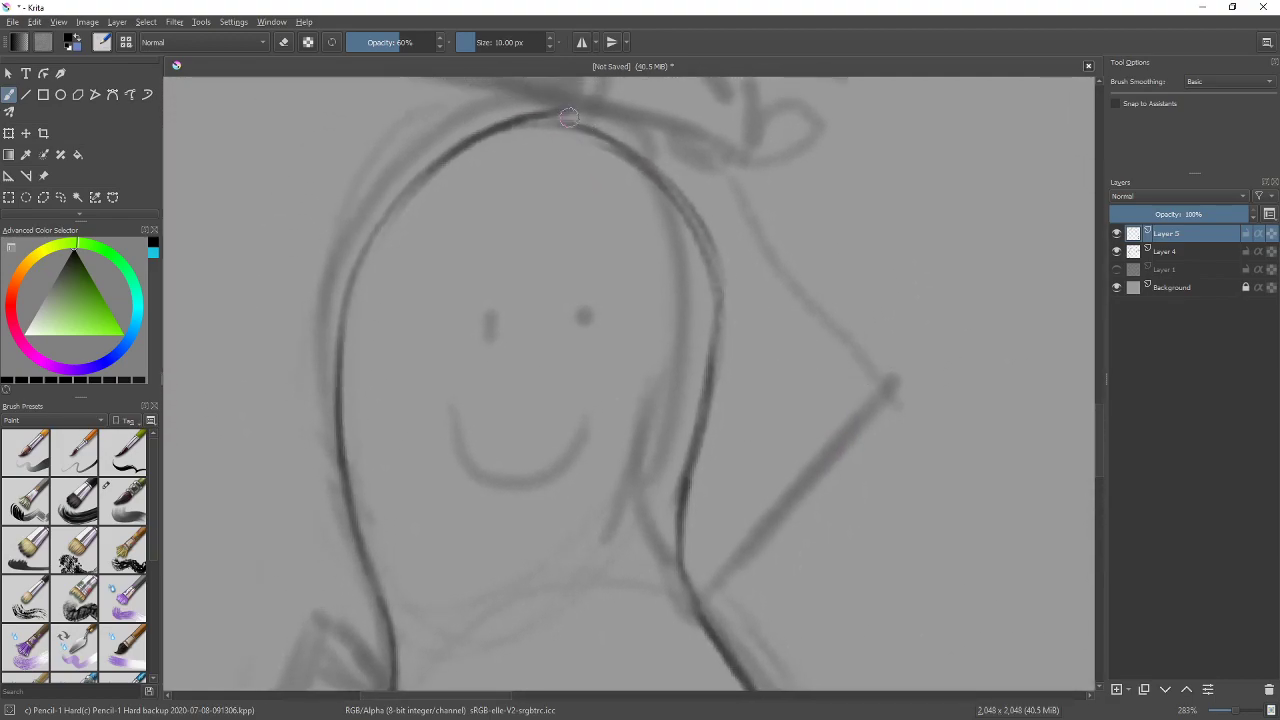
Redraw the neck contour on the raised-arm side further inward and erase the old line beside it
mouse_move(695, 228)
left_mouse_down()
mouse_move(716, 344)
mouse_move(670, 431)
left_mouse_up()
mouse_move(720, 252)
left_mouse_down()
mouse_move(674, 508)
mouse_move(671, 481)
mouse_move(672, 548)
mouse_move(700, 625)
left_mouse_up()
left_click_drag(668, 533, 705, 295)
key("e")
mouse_move(710, 560)
left_mouse_down()
mouse_move(740, 357)
mouse_move(700, 171)
mouse_move(731, 429)
mouse_move(704, 540)
left_mouse_up()
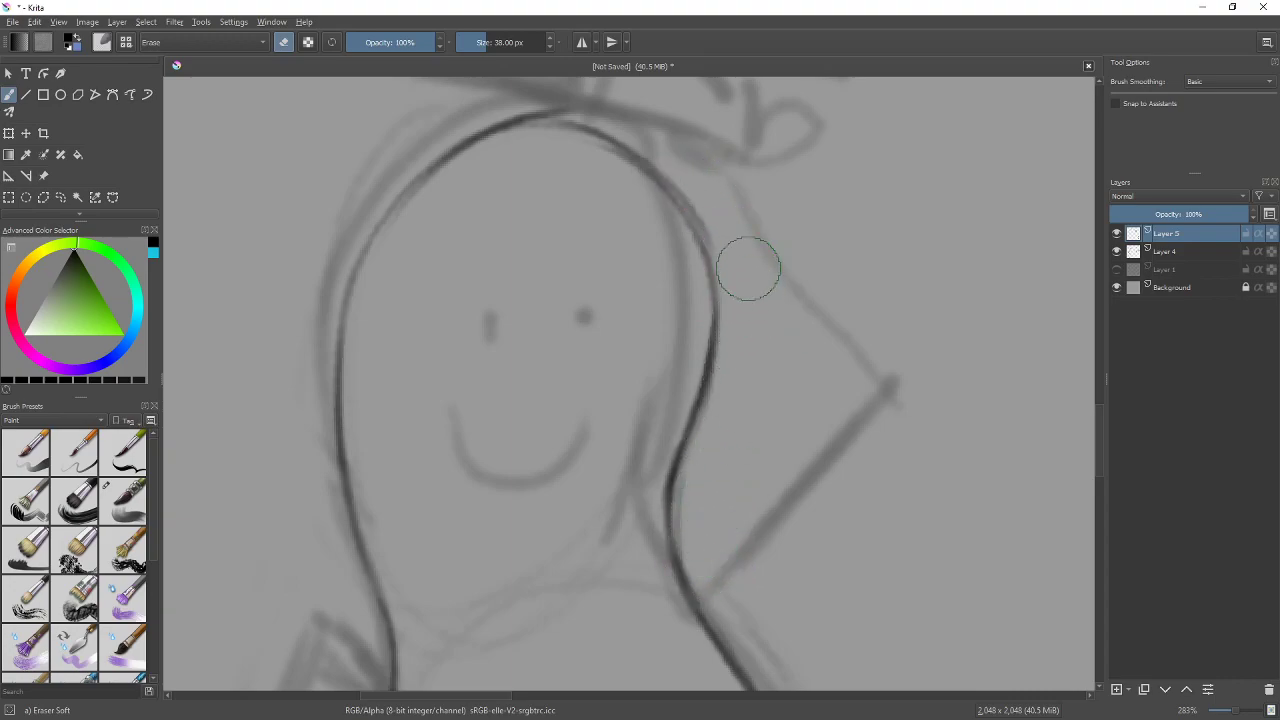
Clean up the line overlap at the top of the head with the eraser and hide Layer 4 to check the outline
left_click_drag(623, 257, 663, 336)
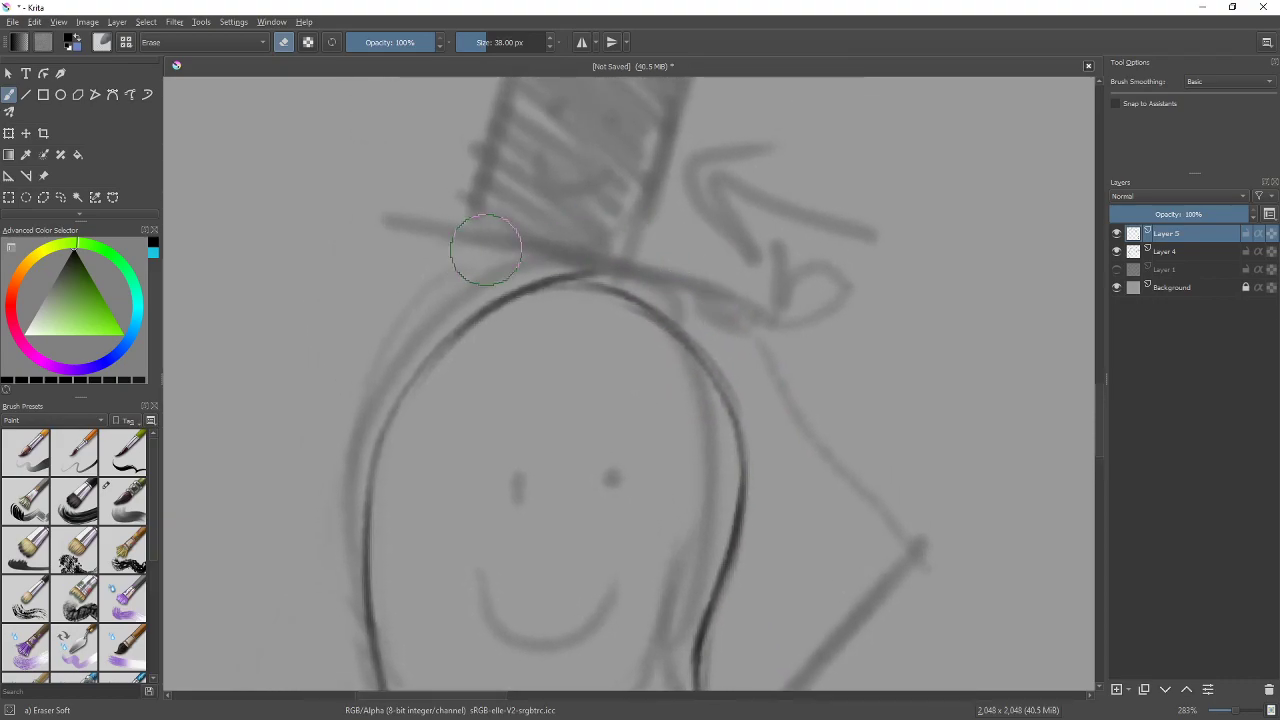
left_click_drag(469, 263, 766, 293)
left_click(1116, 233)
left_click(1116, 233)
left_click(1116, 251)
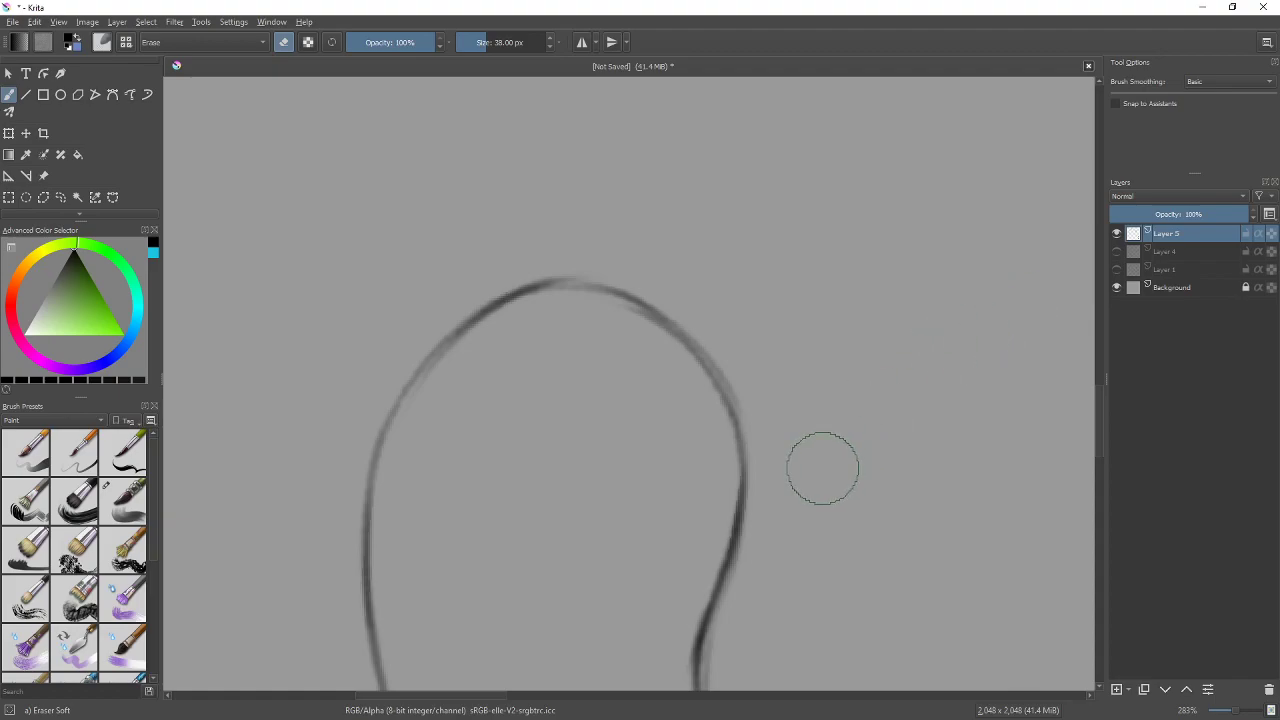
scroll(820, 463, "down", 5)
left_click_drag(845, 480, 743, 380)
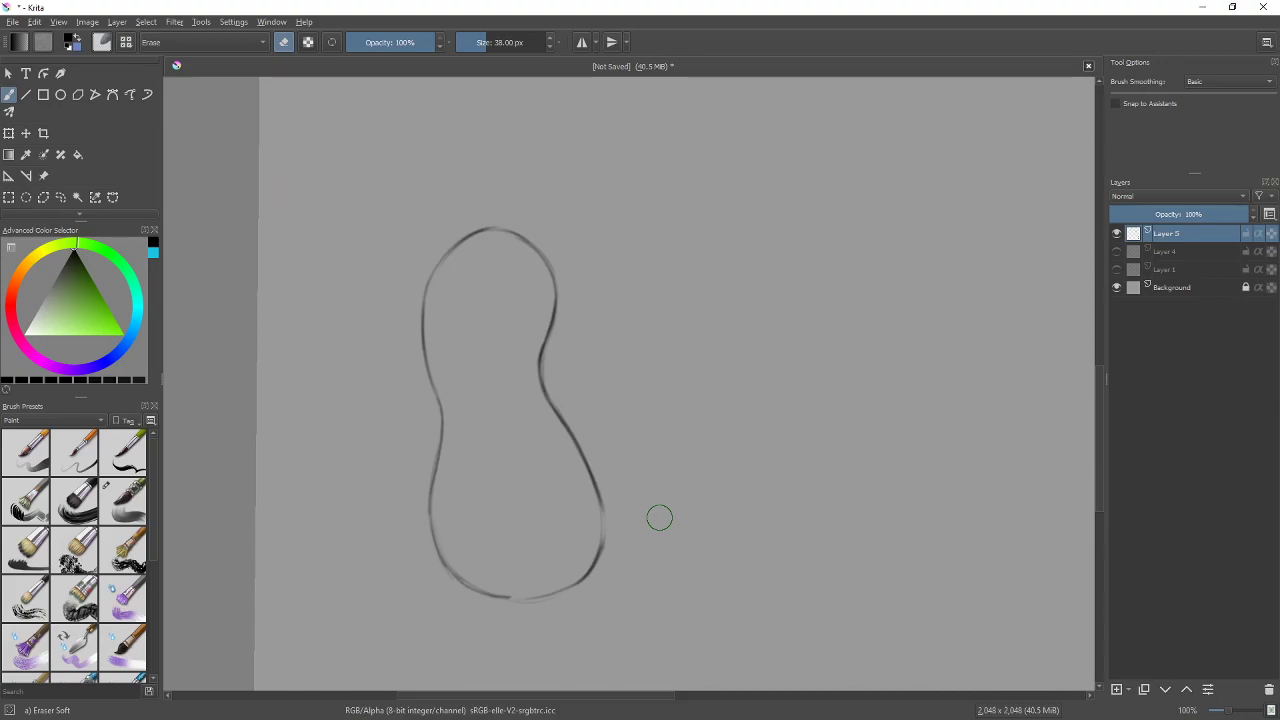
Switch from the soft eraser back to the 10 px pencil and show the Layer 4 sketch again
mouse_move(663, 423)
left_mouse_down()
mouse_move(686, 446)
mouse_move(769, 394)
left_mouse_up()
key("plus")
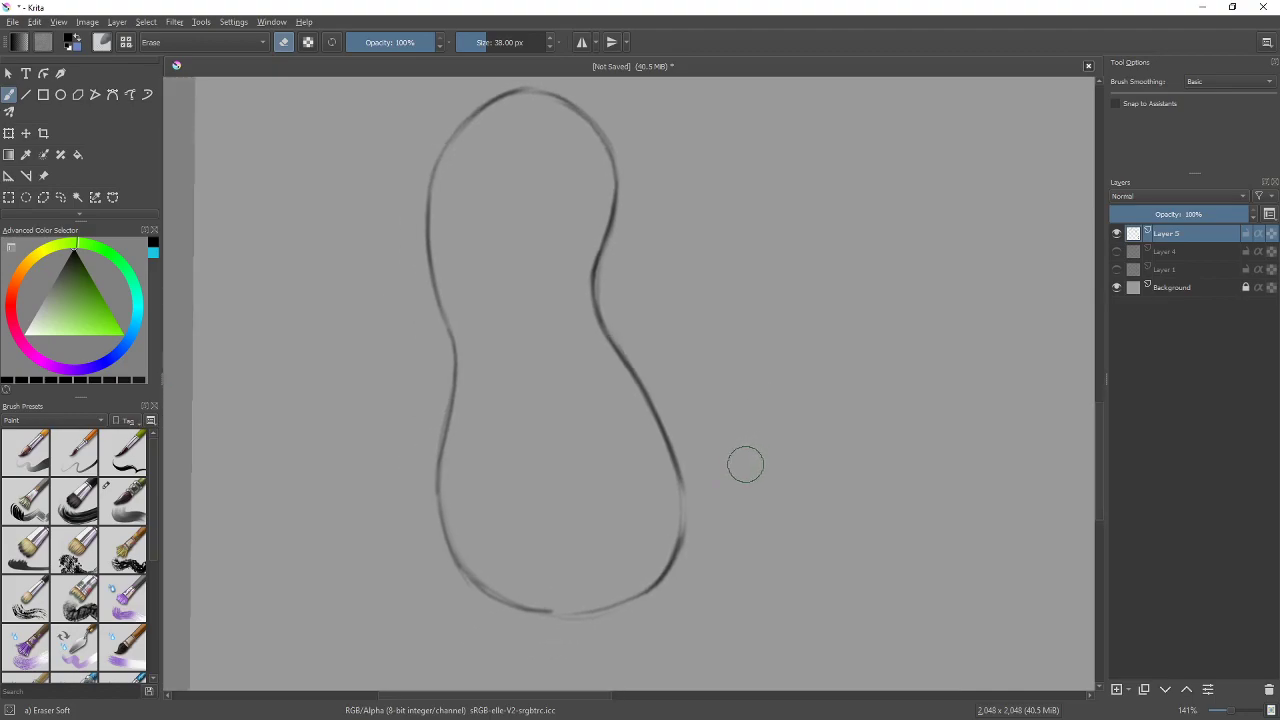
key("slash")
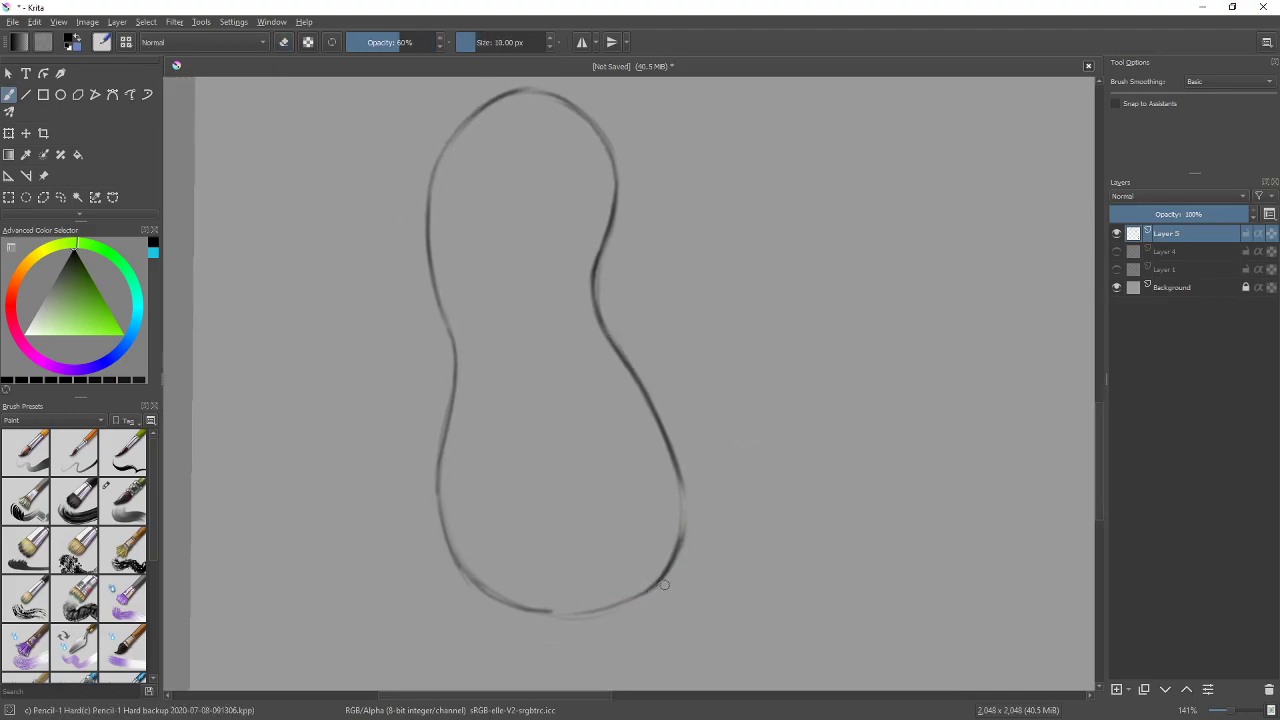
left_click_drag(756, 422, 844, 404)
mouse_move(770, 523)
left_mouse_down()
mouse_move(826, 509)
mouse_move(806, 551)
mouse_move(766, 514)
mouse_move(753, 545)
left_mouse_up()
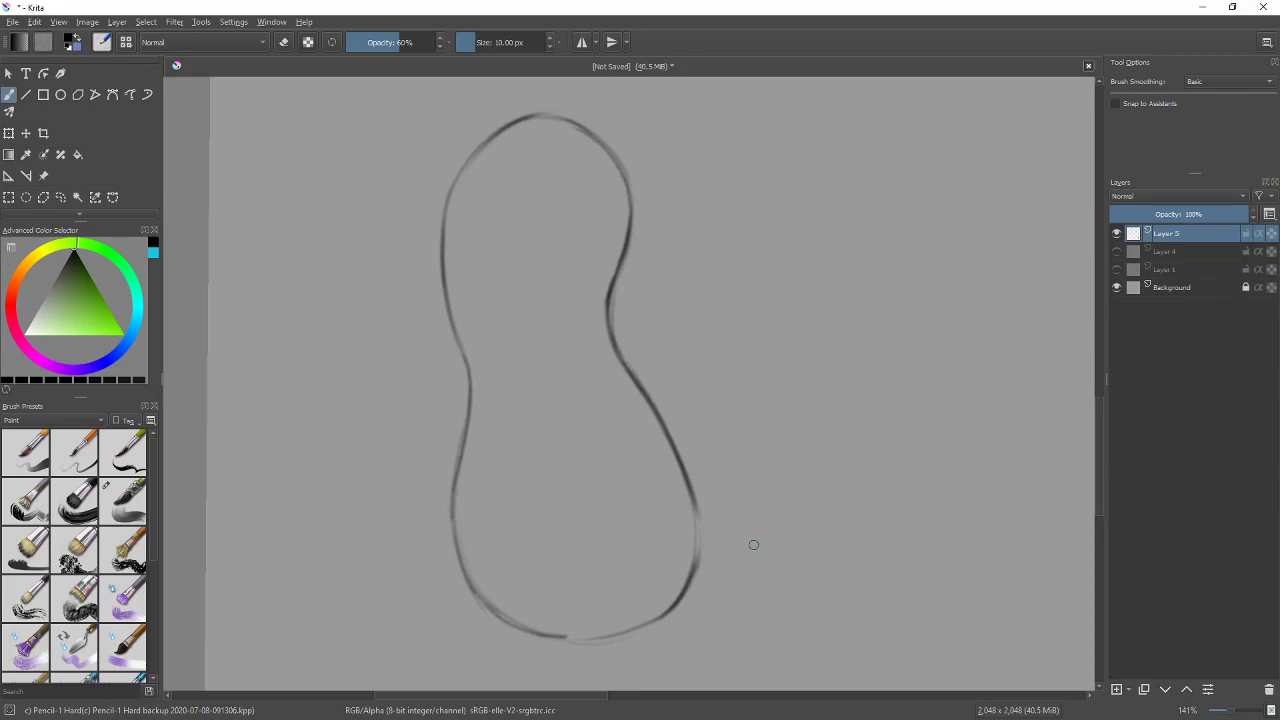
left_click(1117, 252)
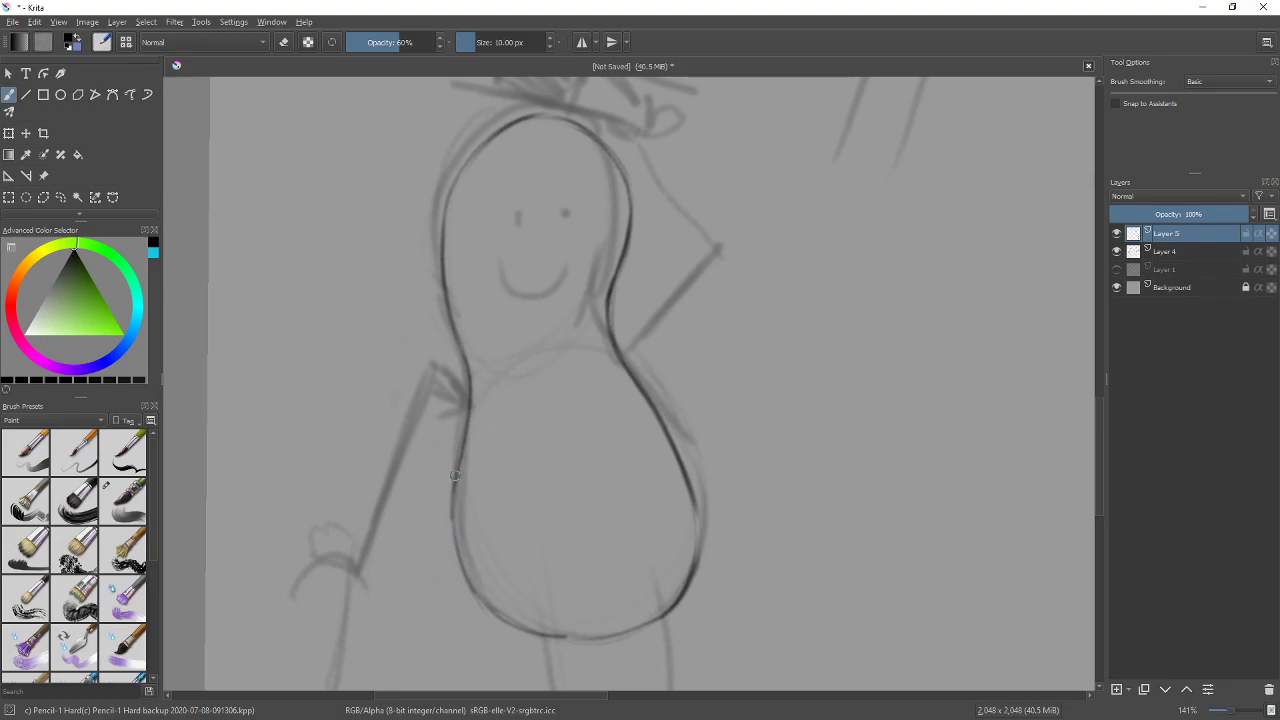
Examine the refined peanut outline over the Layer 4 sketch, both close up and with the whole canvas in view
scroll(475, 479, "down", 3)
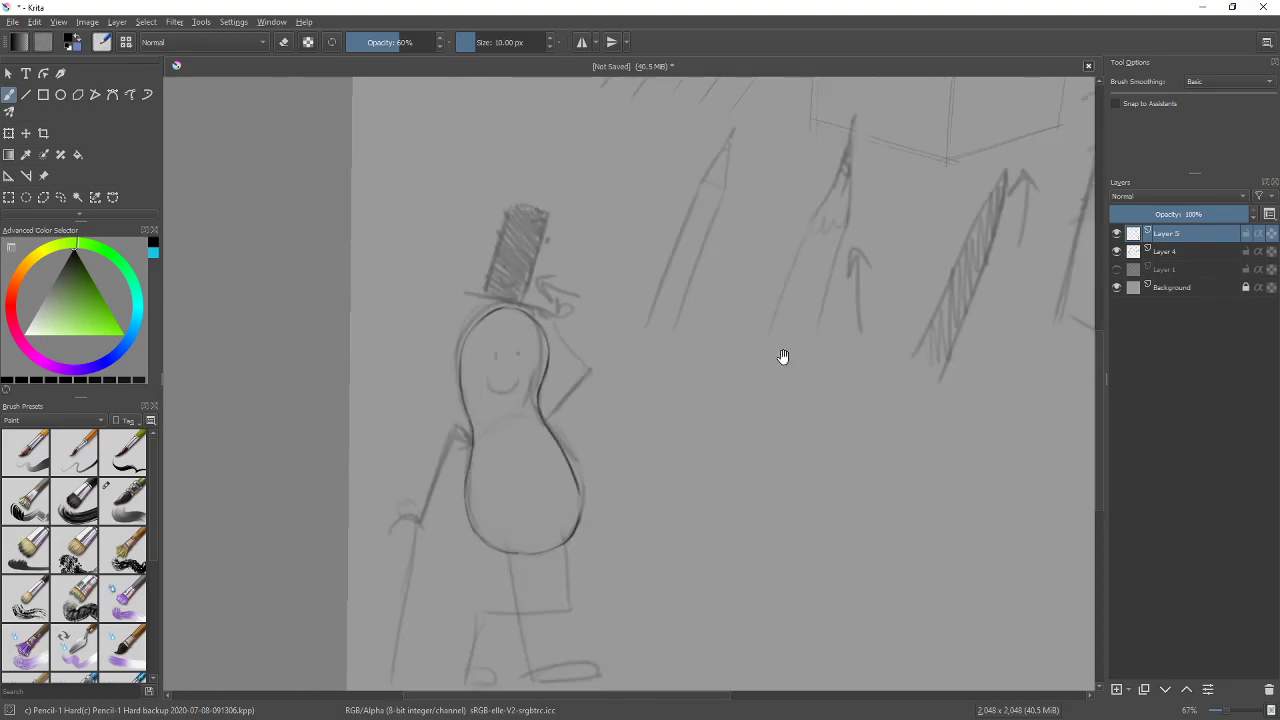
left_click_drag(780, 354, 706, 423)
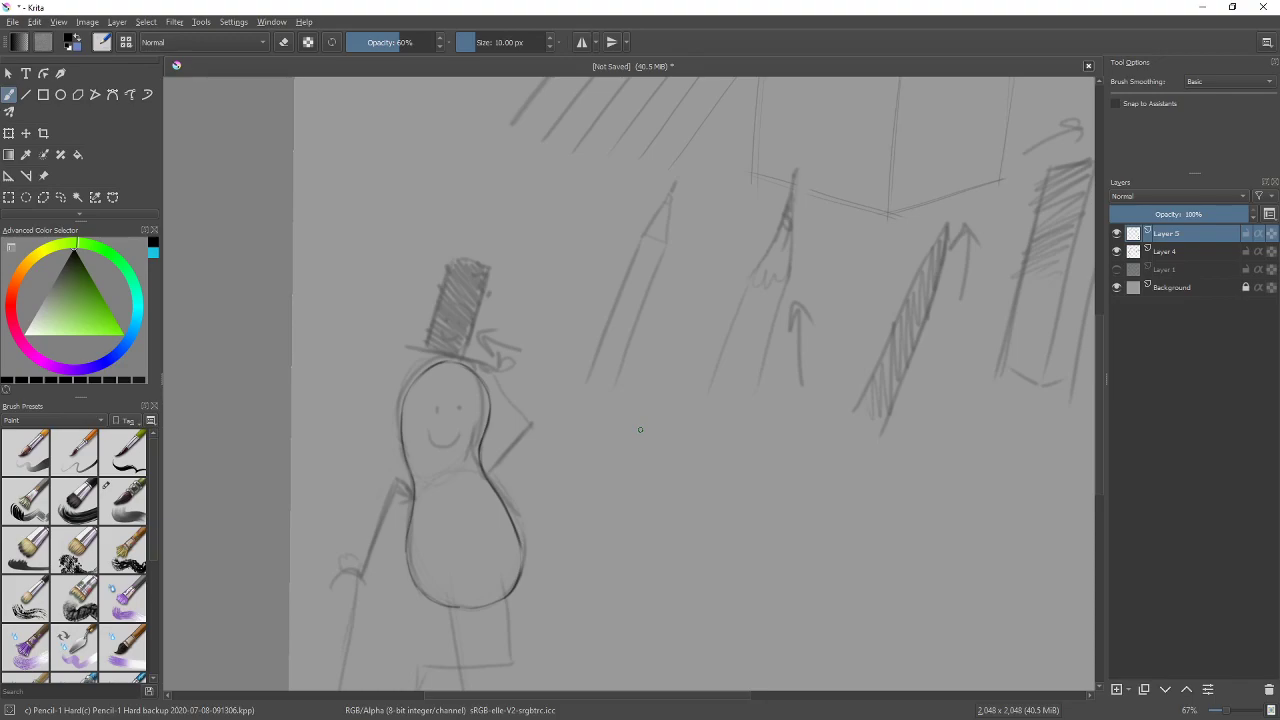
scroll(640, 429, "down", 1)
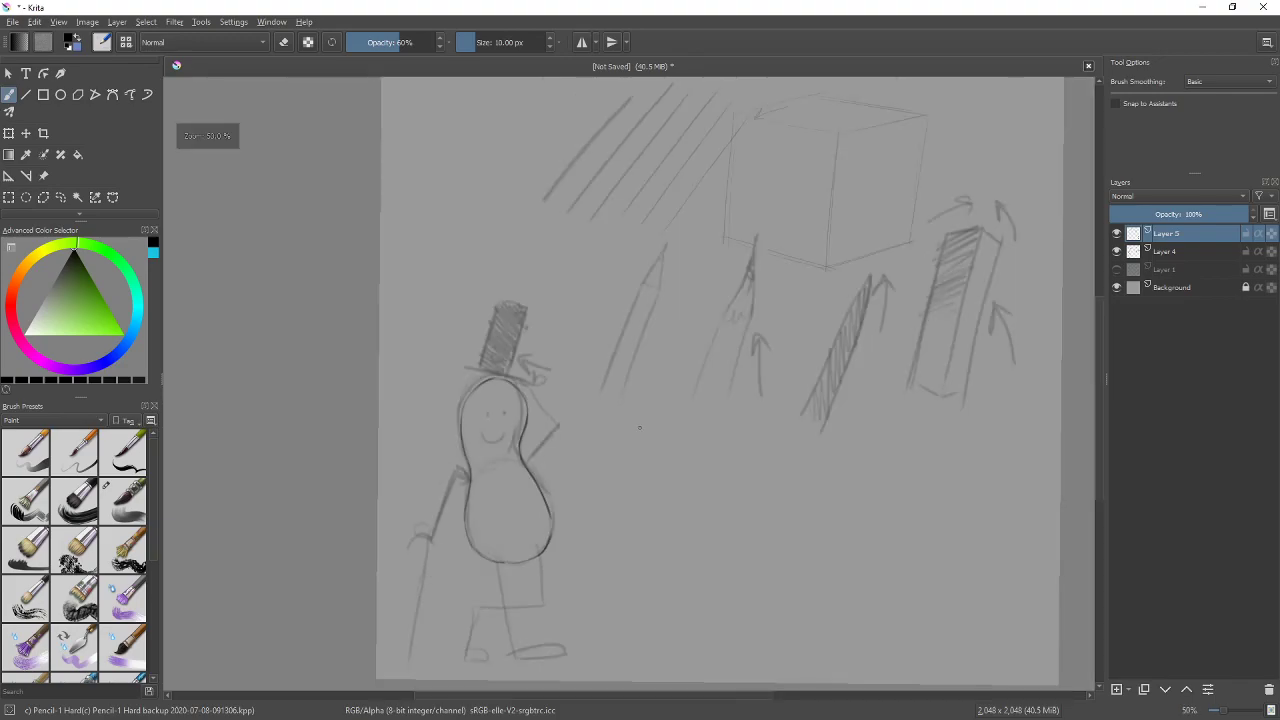
left_click_drag(721, 349, 624, 331)
scroll(612, 440, "up", 1)
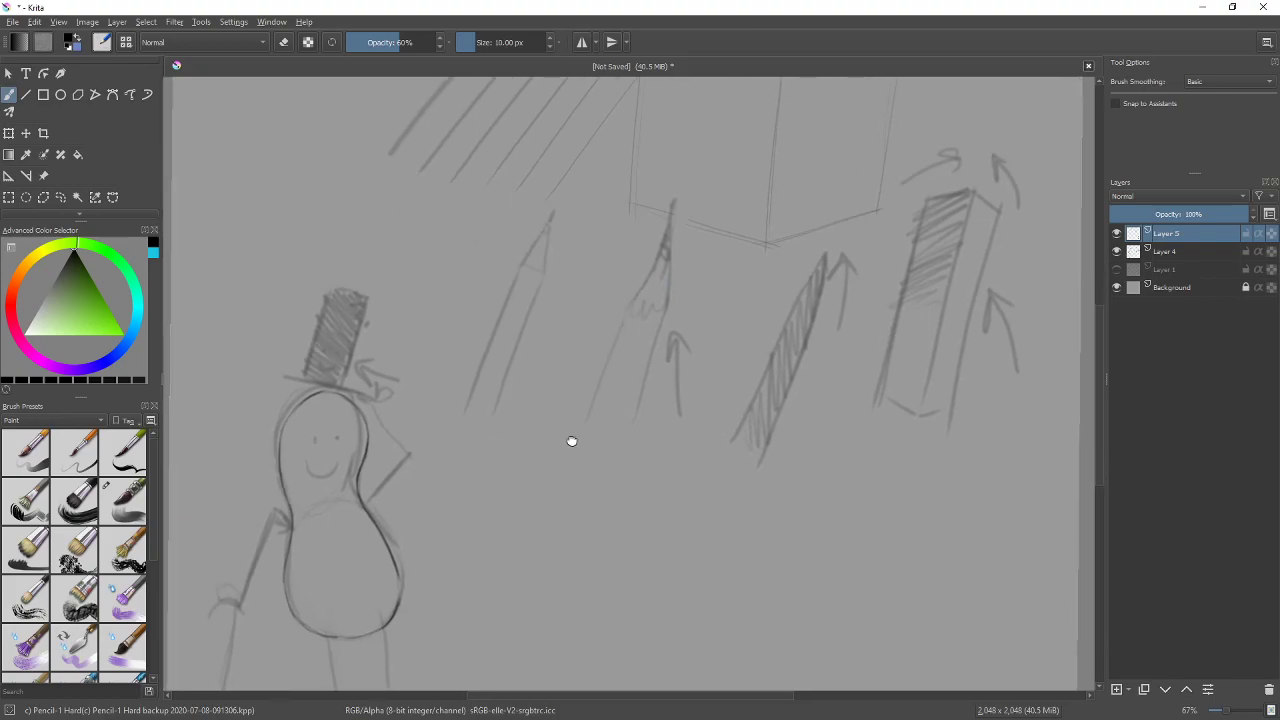
left_click_drag(571, 440, 685, 275)
scroll(685, 275, "up", 2)
left_click_drag(544, 346, 645, 431)
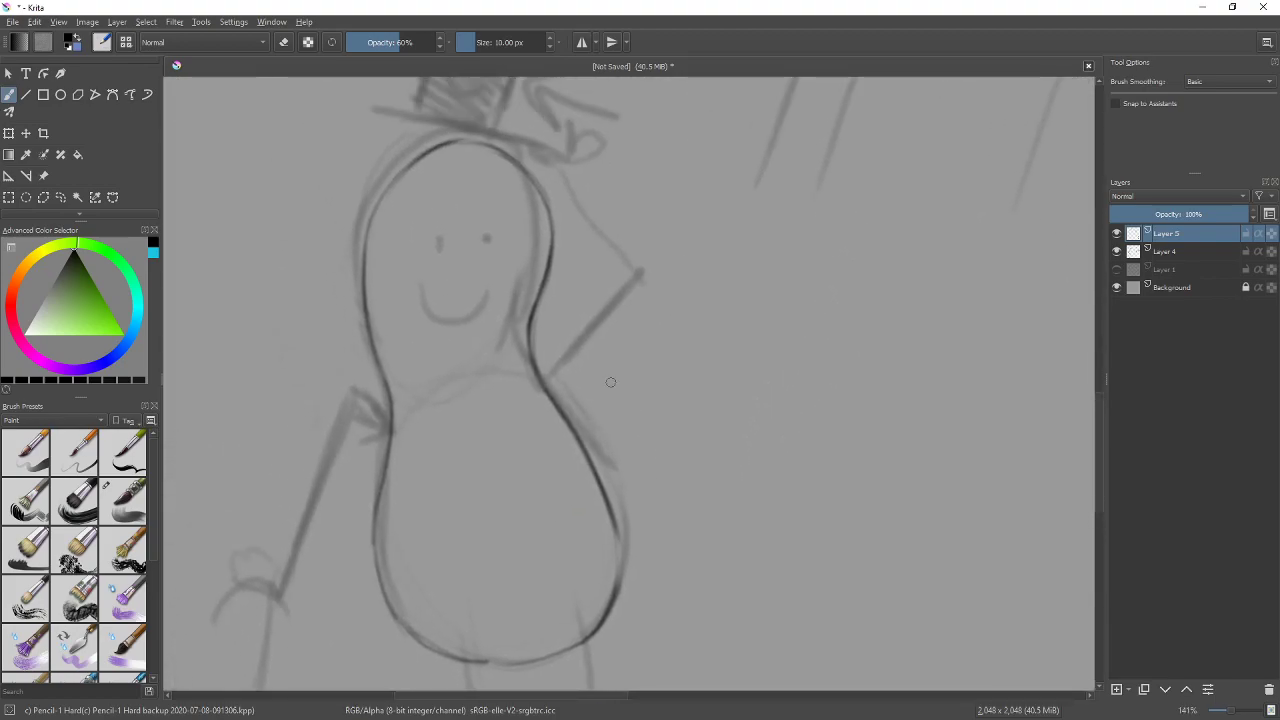
left_click_drag(621, 349, 595, 337)
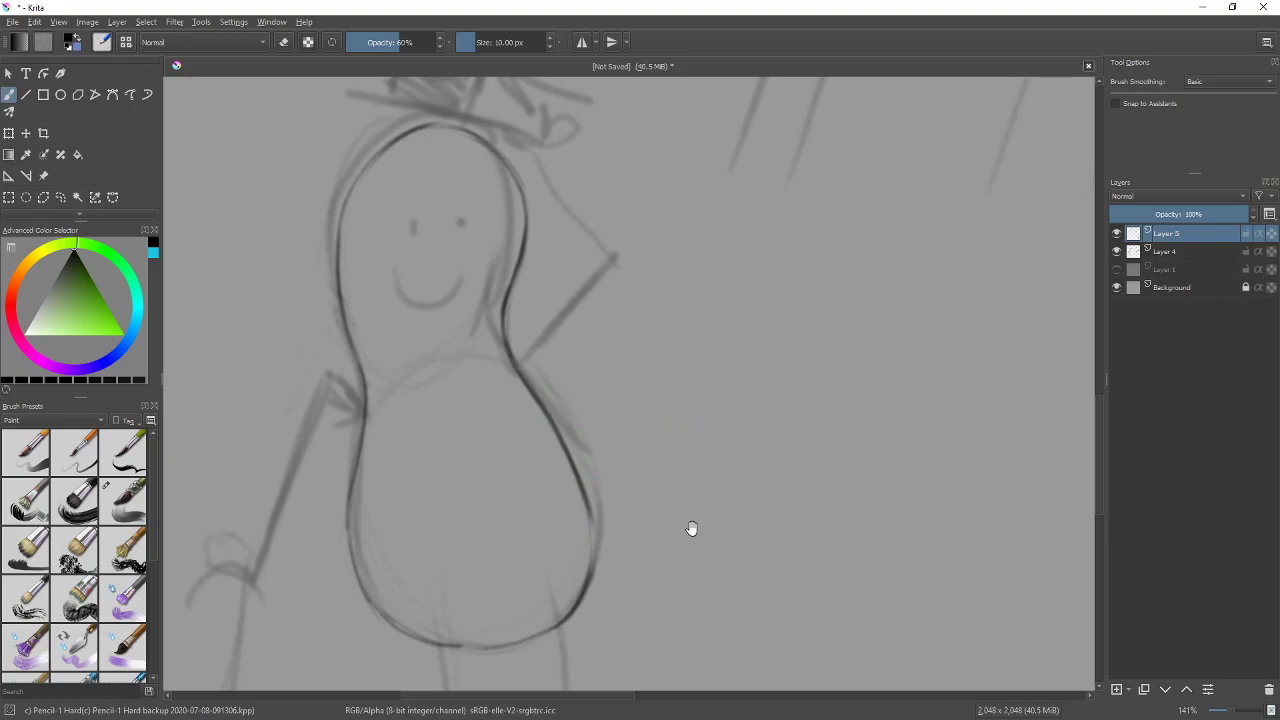
Draw a long bulging curve beside the body on the raised-arm side using short, broken strokes
left_click_drag(690, 529, 680, 469)
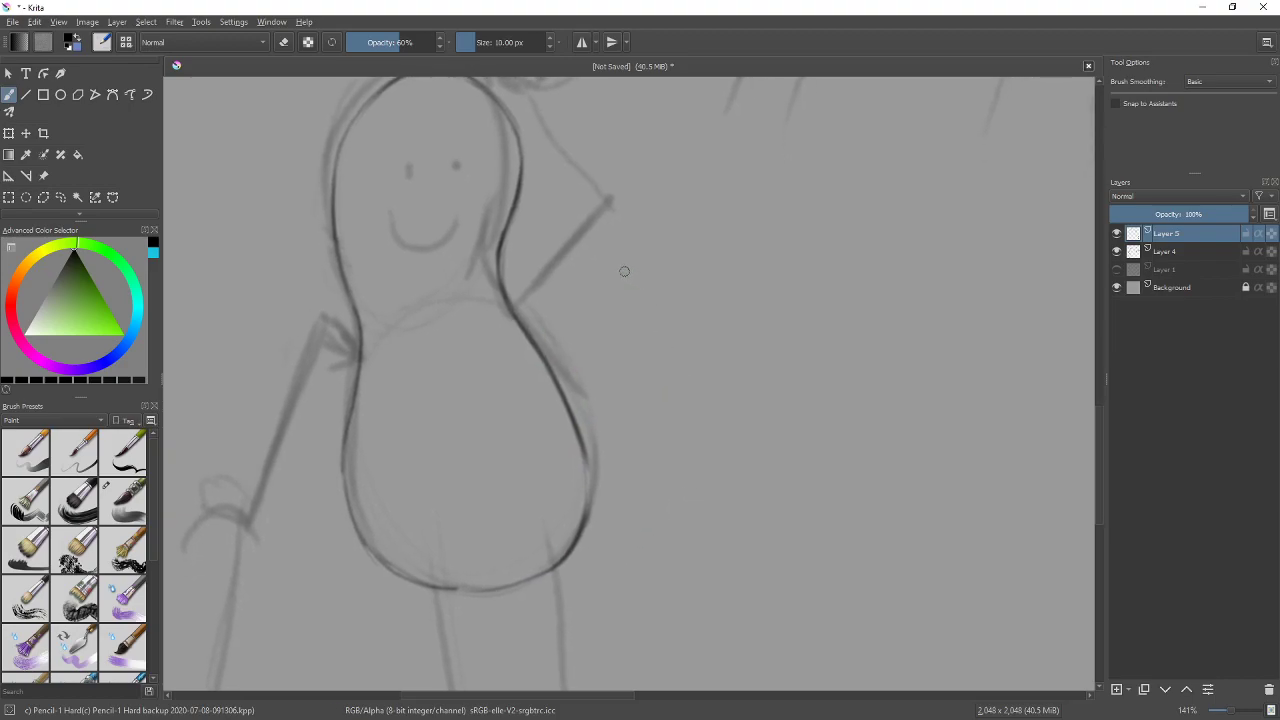
mouse_move(643, 295)
left_mouse_down()
mouse_move(709, 389)
mouse_move(717, 477)
mouse_move(697, 545)
left_mouse_up()
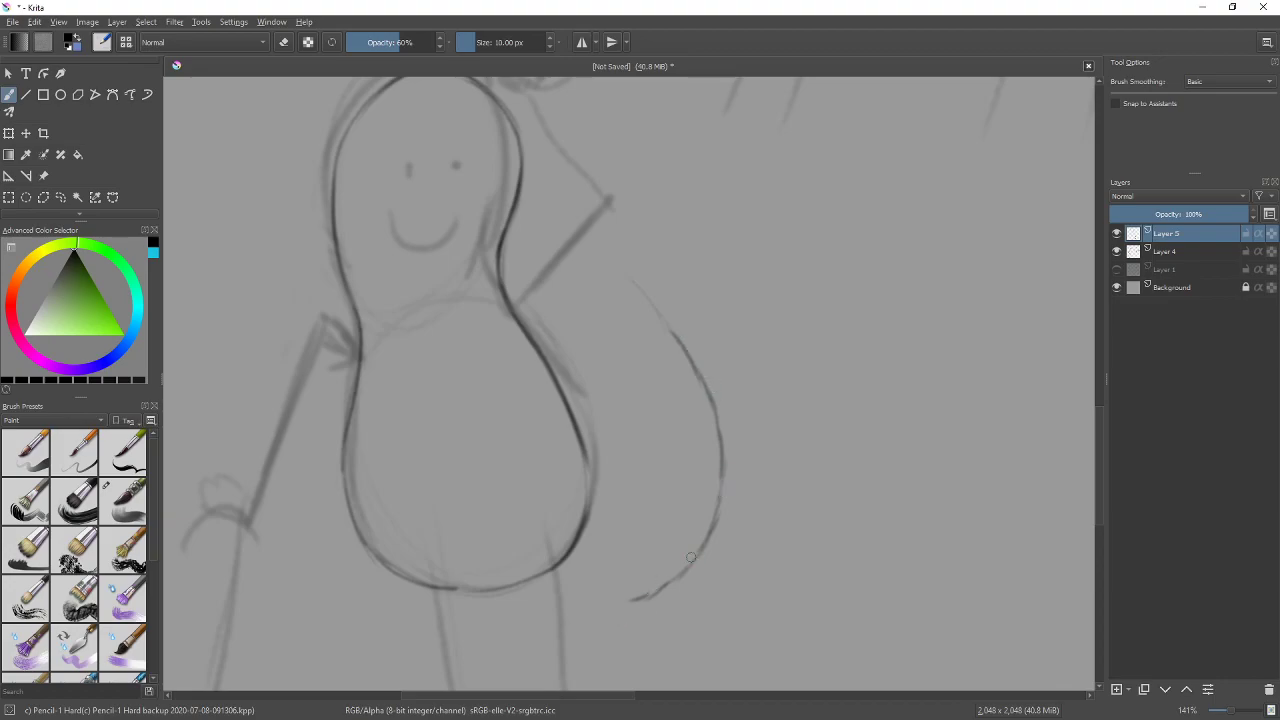
left_click_drag(777, 420, 723, 349)
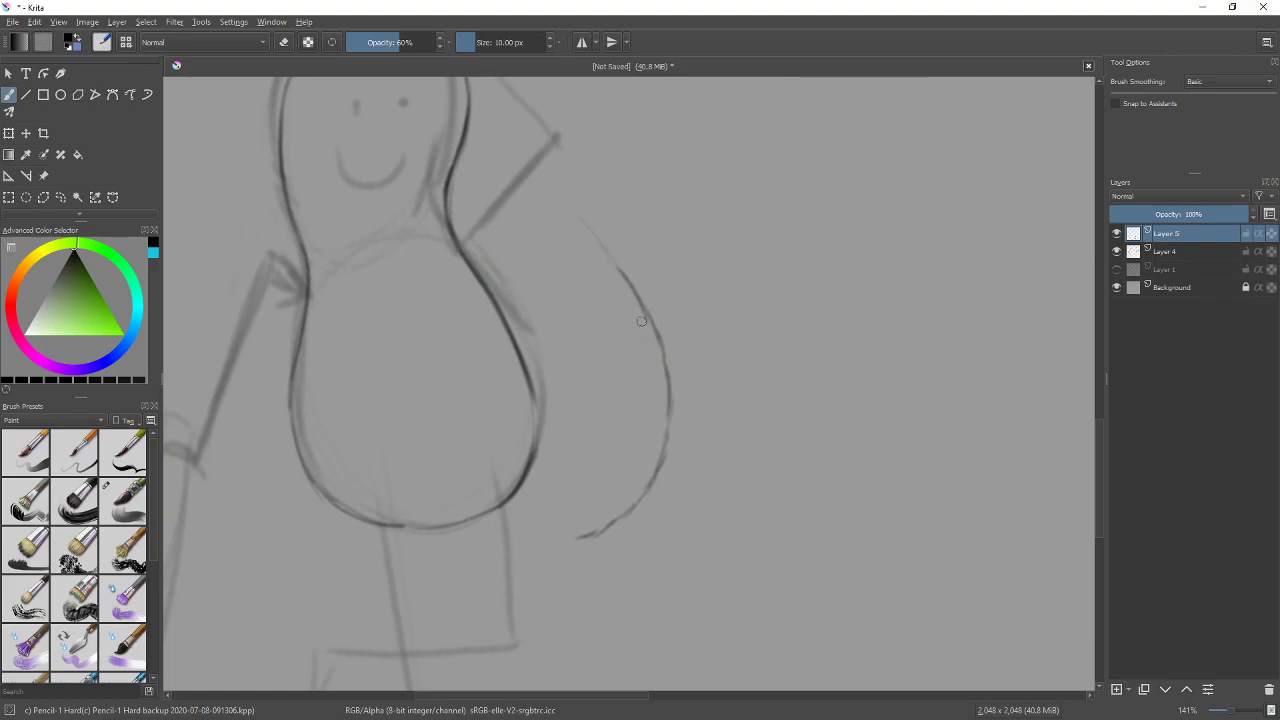
Try a smooth one-stroke curve between the body and the broken-stroke curve, redraw it once, and undo both attempts
scroll(703, 337, "left", 3)
mouse_move(600, 243)
left_mouse_down()
mouse_move(630, 283)
mouse_move(653, 497)
mouse_move(632, 519)
left_mouse_up()
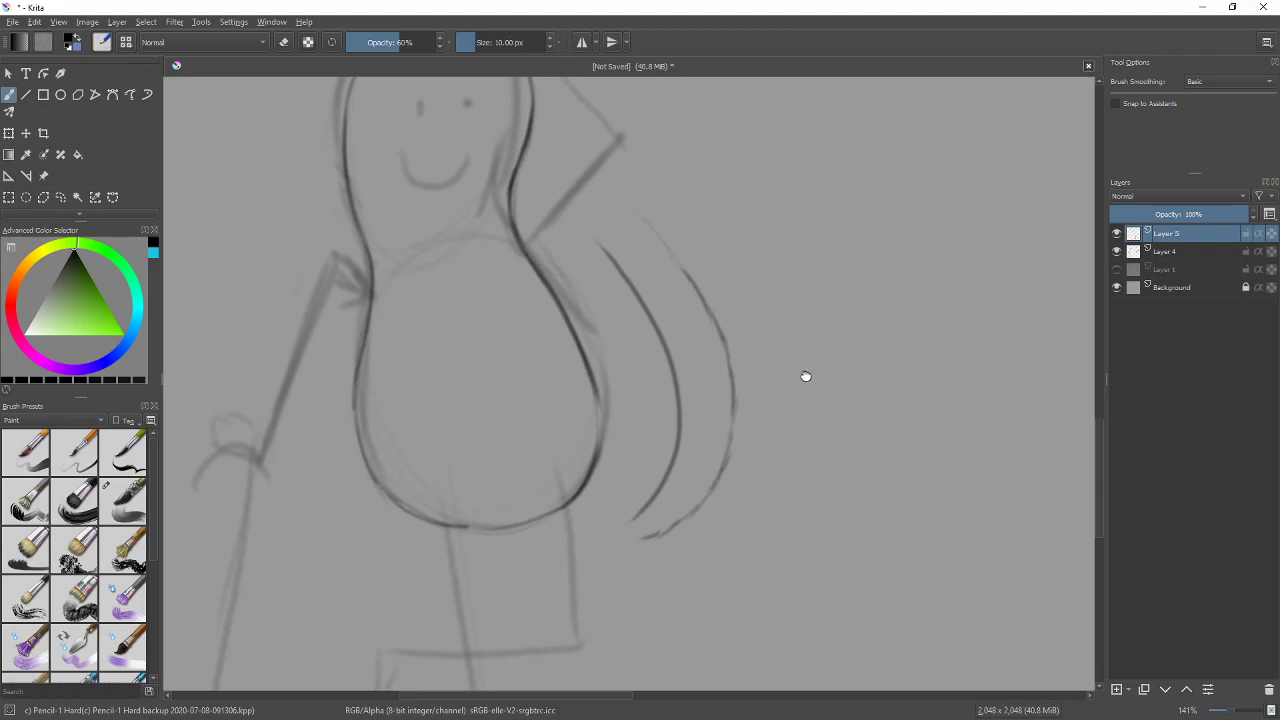
left_click_drag(806, 374, 843, 449)
key("e")
key("ctrl+z")
key("e")
mouse_move(656, 331)
left_mouse_down()
mouse_move(714, 478)
mouse_move(655, 578)
left_mouse_up()
key("e")
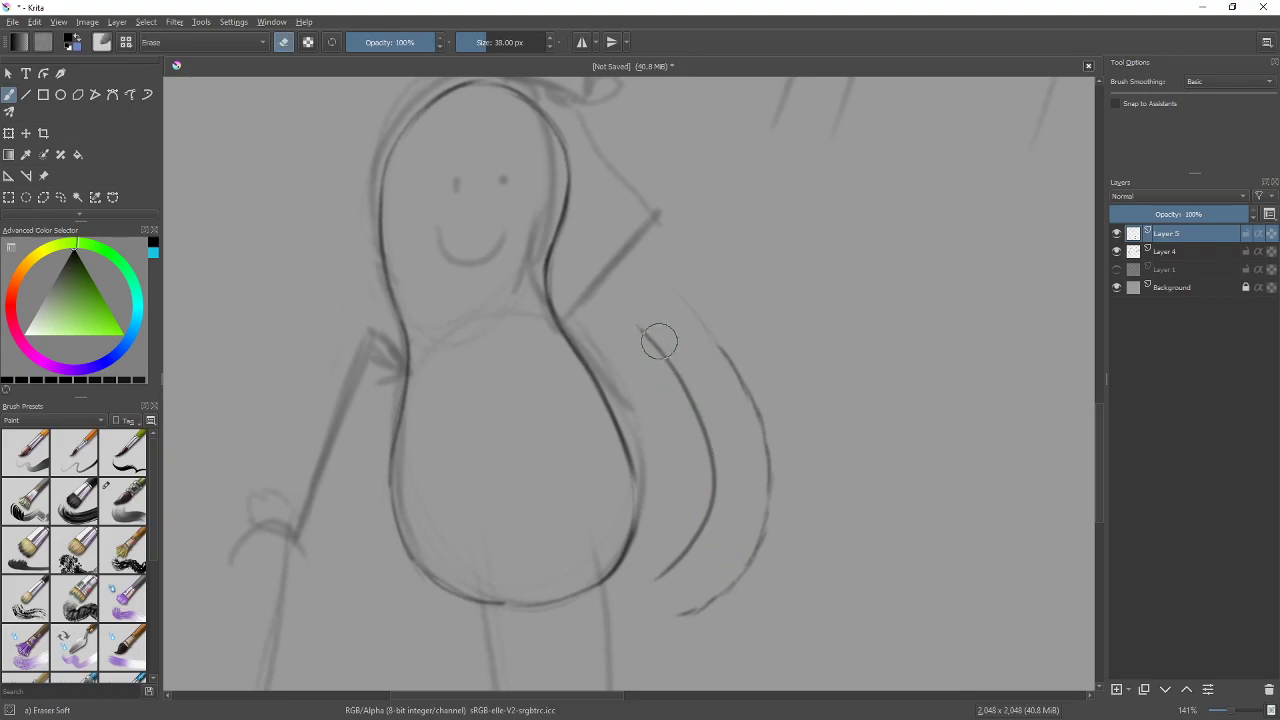
key("ctrl+z")
key("e")
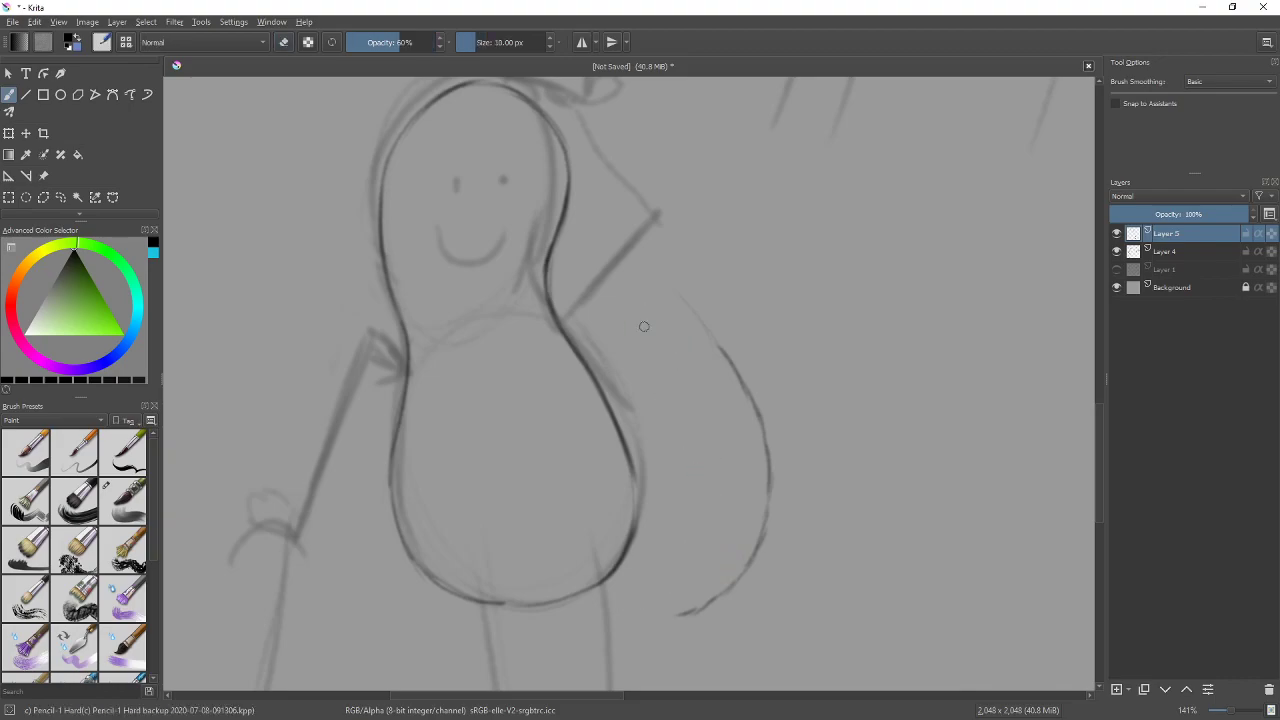
Try several faster curves inside the broken-stroke curve and a wobbly one outside it, undoing each
left_click_drag(634, 325, 625, 581)
key("ctrl+z")
mouse_move(638, 330)
left_mouse_down()
mouse_move(630, 600)
mouse_move(685, 390)
mouse_move(628, 600)
mouse_move(664, 608)
left_mouse_up()
key("ctrl+z")
key("ctrl+z")
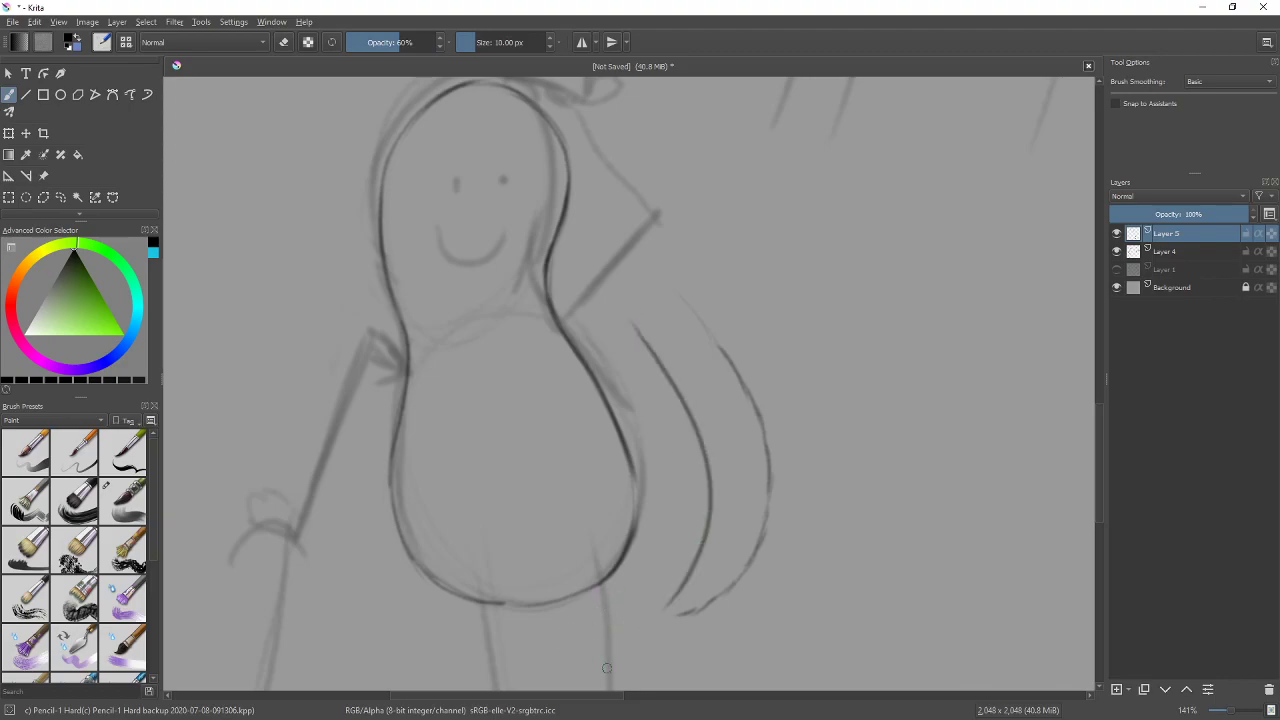
key("ctrl+z")
mouse_move(770, 360)
left_mouse_down()
mouse_move(800, 410)
mouse_move(805, 535)
mouse_move(740, 612)
left_mouse_up()
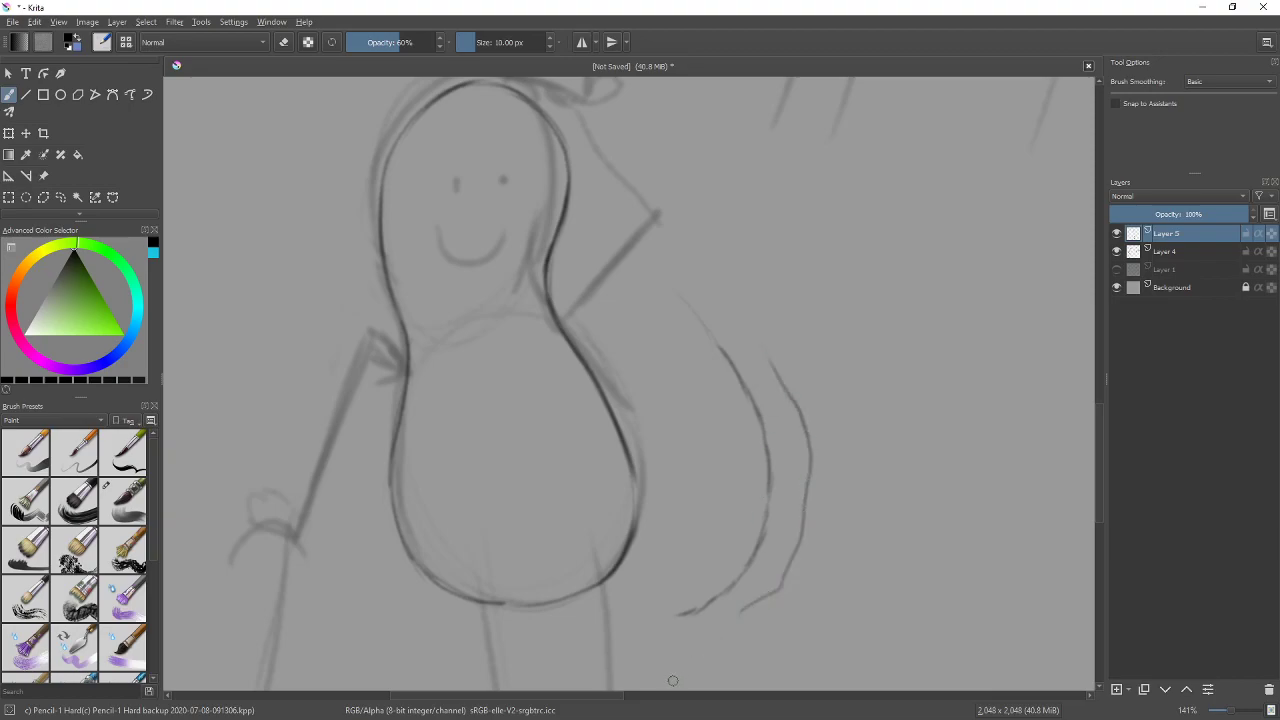
key("ctrl+z")
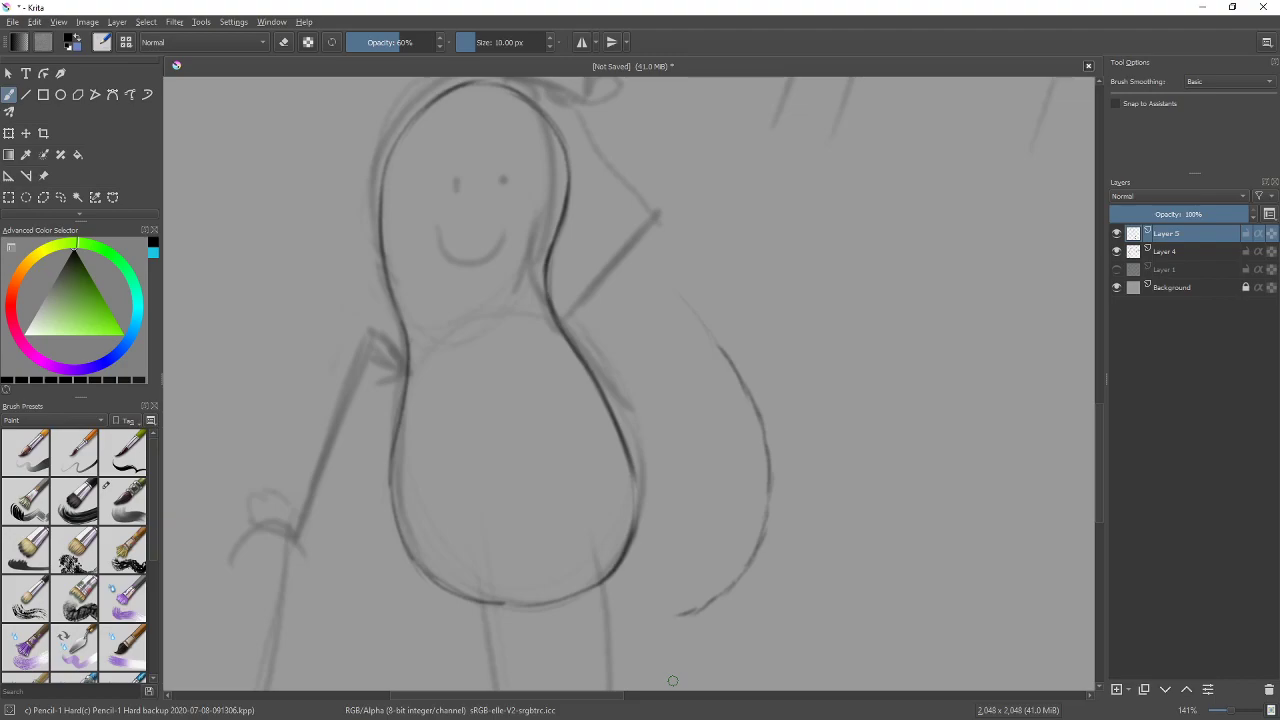
Draw a wavy, multi-lobed contour in the empty area beside the character and darken its large lobe and adjoining curves
left_click_drag(823, 491, 674, 471)
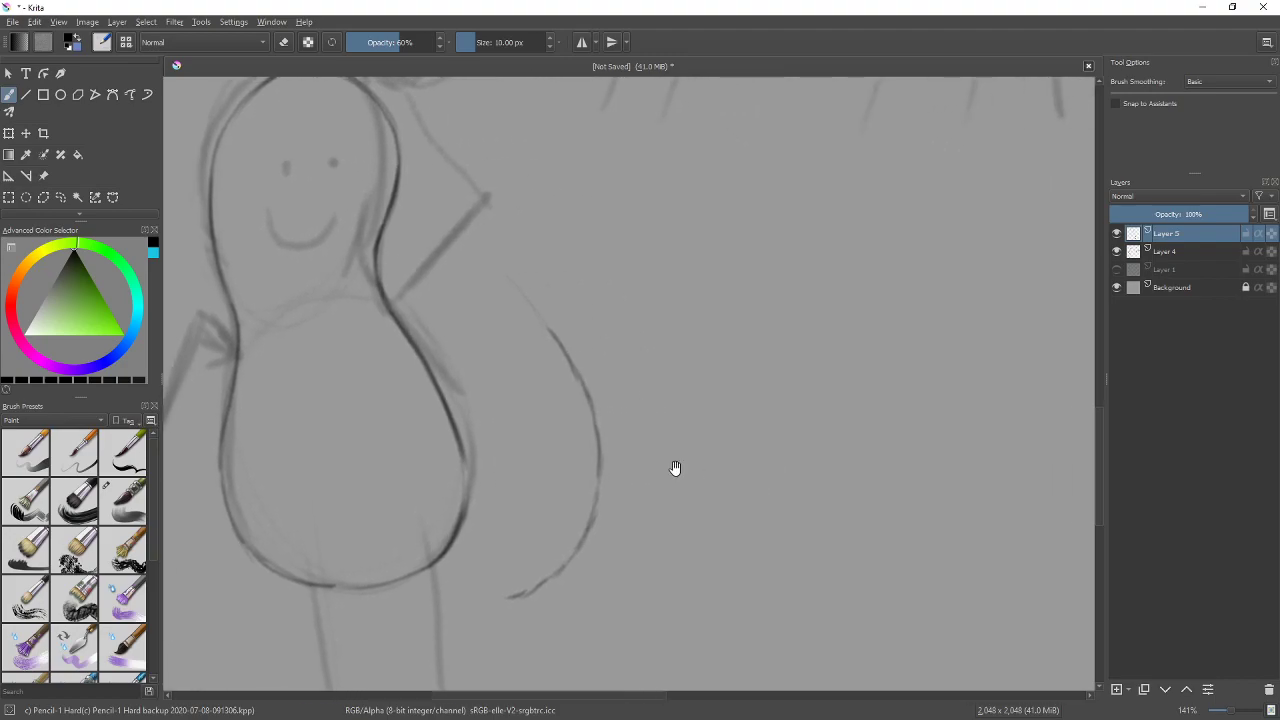
left_click_drag(808, 357, 702, 450)
mouse_move(600, 444)
left_mouse_down()
mouse_move(632, 382)
mouse_move(643, 290)
mouse_move(745, 275)
mouse_move(837, 356)
mouse_move(720, 442)
left_mouse_up()
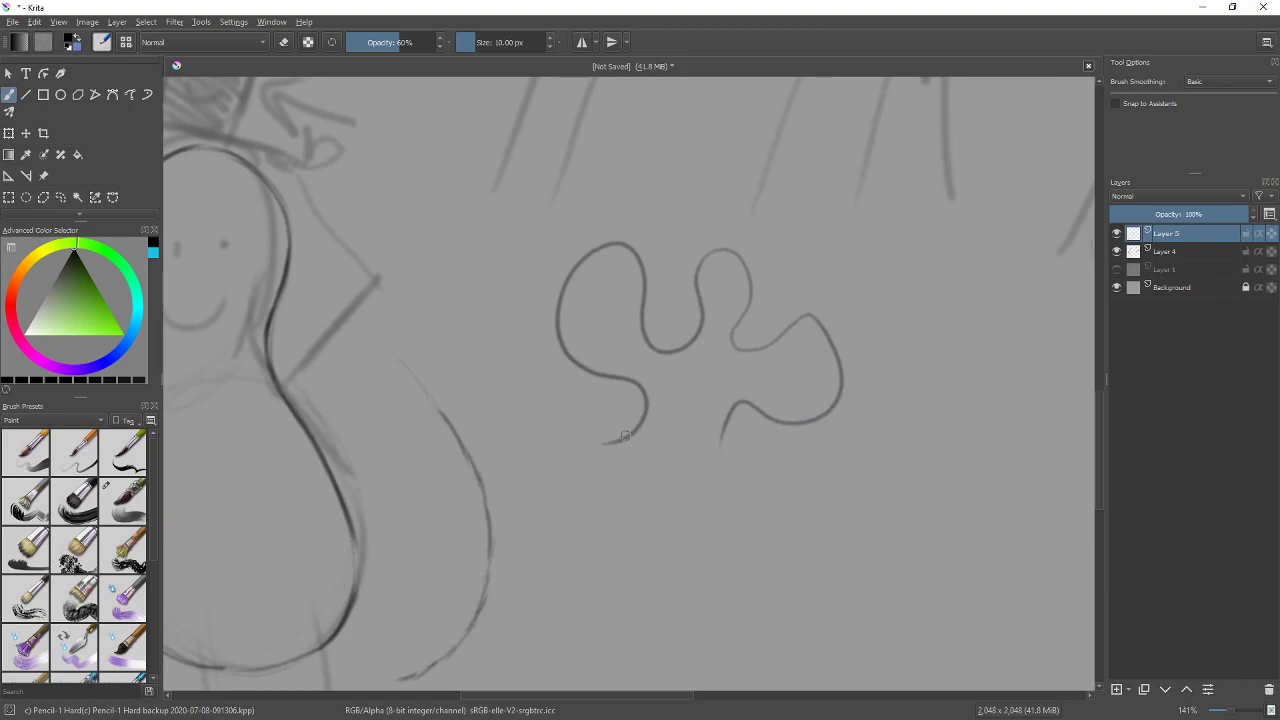
mouse_move(595, 374)
left_mouse_down()
mouse_move(565, 352)
mouse_move(555, 320)
mouse_move(576, 304)
mouse_move(562, 331)
mouse_move(558, 291)
mouse_move(562, 313)
mouse_move(559, 301)
mouse_move(630, 262)
mouse_move(607, 248)
mouse_move(644, 258)
mouse_move(627, 246)
mouse_move(688, 336)
mouse_move(648, 327)
mouse_move(689, 332)
mouse_move(656, 336)
mouse_move(689, 326)
left_mouse_up()
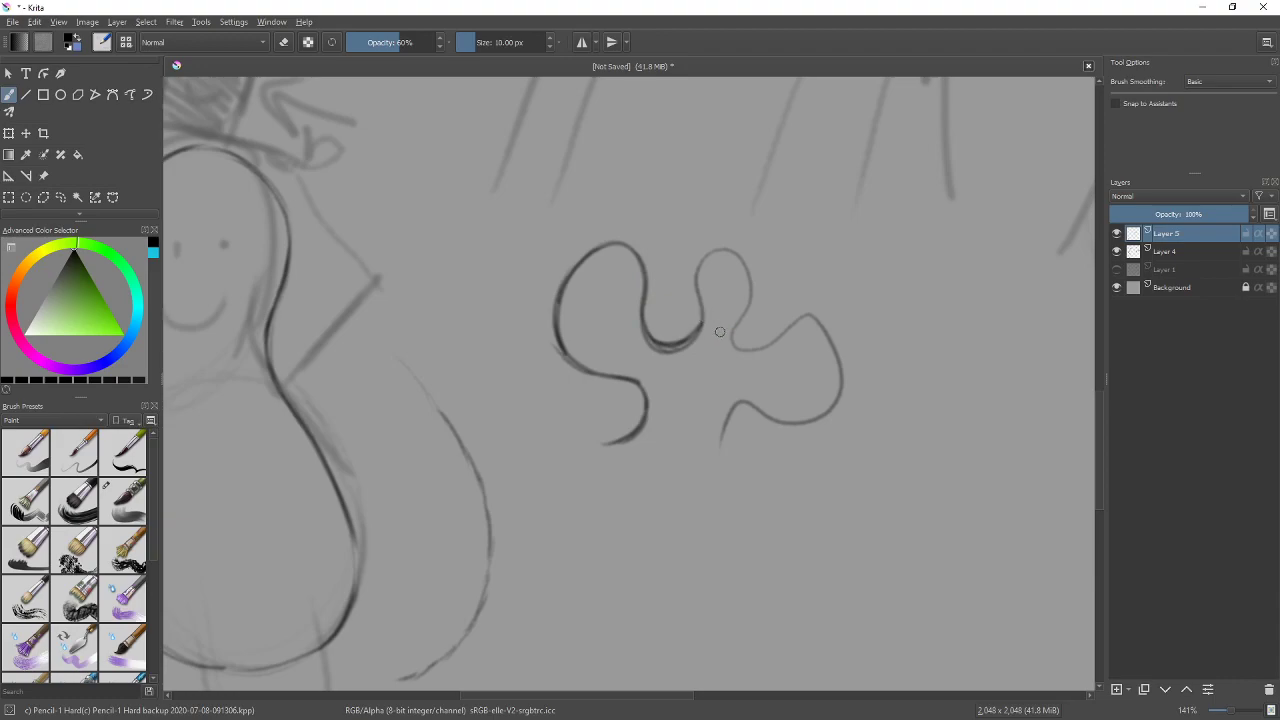
Fade the darkened part of the wavy contour with the soft eraser and redraw its lower S-curve in pencil
key("e")
mouse_move(712, 305)
left_mouse_down()
mouse_move(708, 337)
mouse_move(625, 315)
mouse_move(647, 240)
mouse_move(592, 247)
mouse_move(560, 315)
mouse_move(570, 356)
mouse_move(618, 376)
mouse_move(655, 414)
mouse_move(639, 440)
mouse_move(634, 374)
mouse_move(683, 419)
mouse_move(647, 388)
mouse_move(604, 442)
mouse_move(644, 420)
mouse_move(553, 334)
mouse_move(696, 260)
mouse_move(577, 314)
mouse_move(745, 316)
left_mouse_up()
key("slash")
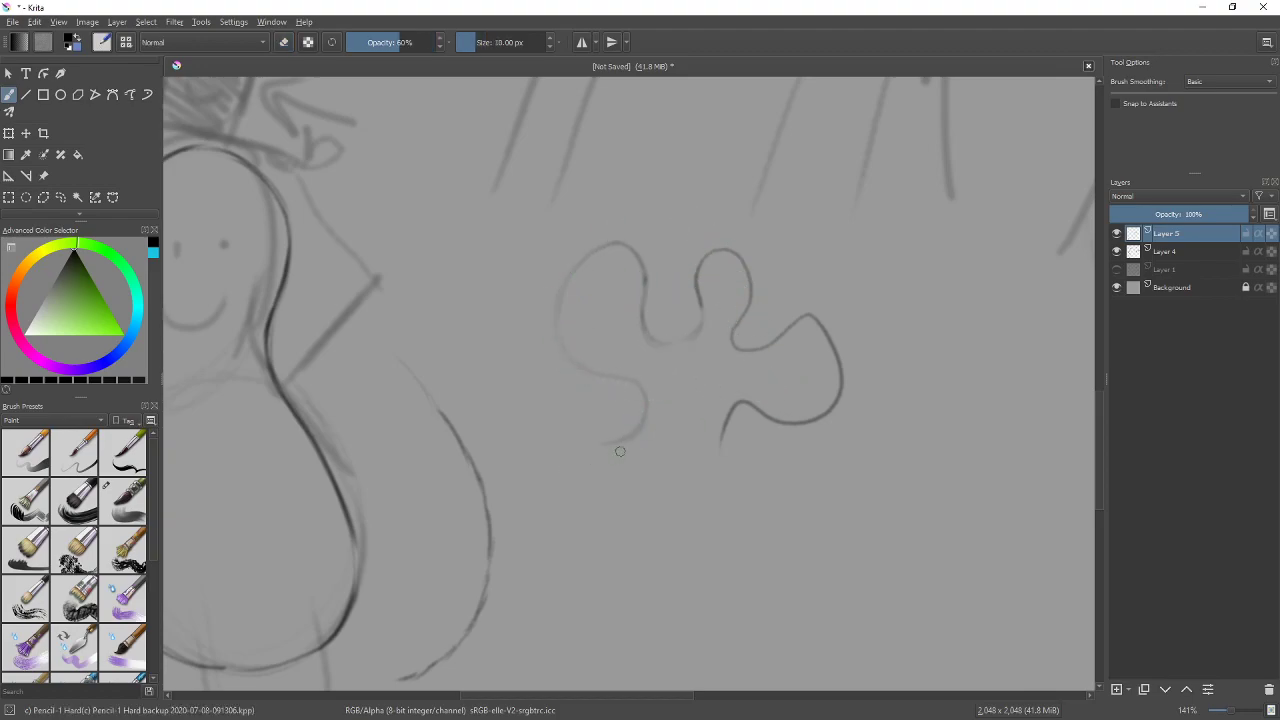
mouse_move(607, 440)
left_mouse_down()
mouse_move(616, 376)
mouse_move(647, 389)
mouse_move(648, 405)
mouse_move(608, 378)
mouse_move(627, 375)
mouse_move(611, 377)
mouse_move(616, 241)
left_mouse_up()
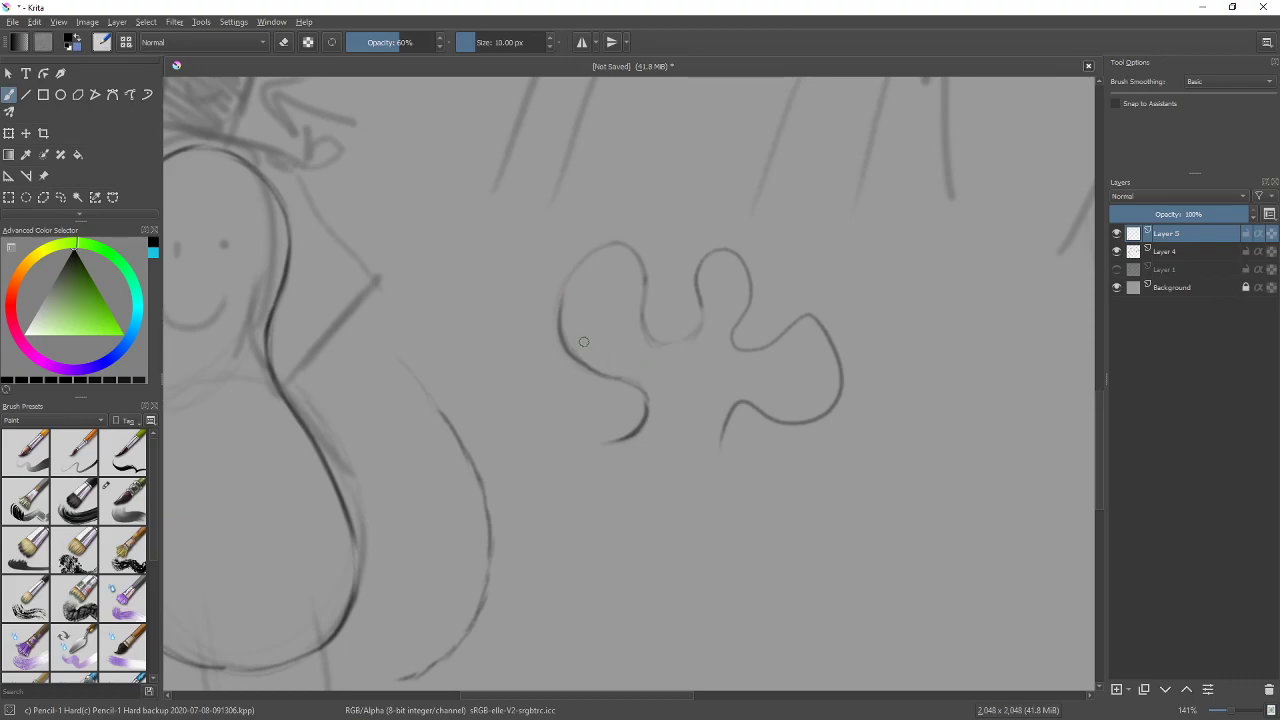
left_click_drag(564, 331, 620, 382)
key("ctrl+z")
mouse_move(560, 318)
left_mouse_down()
mouse_move(624, 379)
mouse_move(573, 349)
mouse_move(648, 399)
left_mouse_up()
Rotate the canvas so the S-curve runs sideways and fade its dark redrawn line with the eraser
scroll(651, 401, "up", 4)
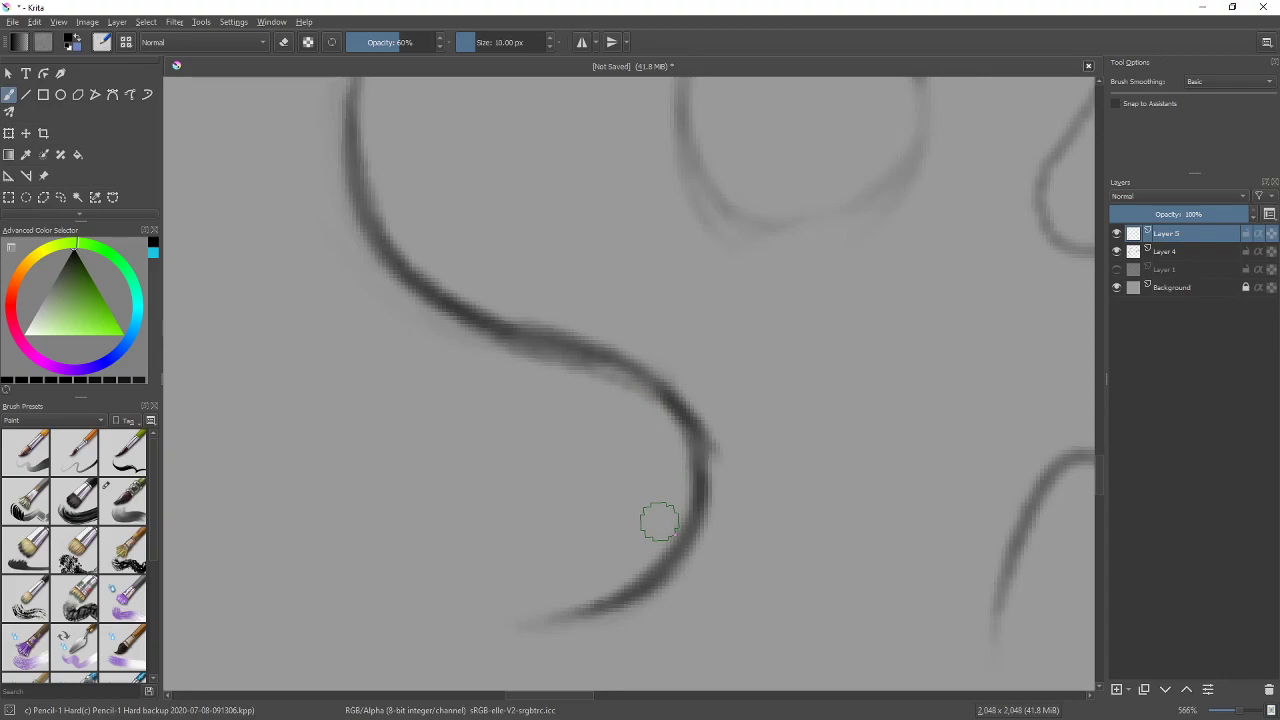
scroll(727, 516, "down", 2)
left_click_drag(729, 440, 593, 505)
scroll(626, 520, "up", 1)
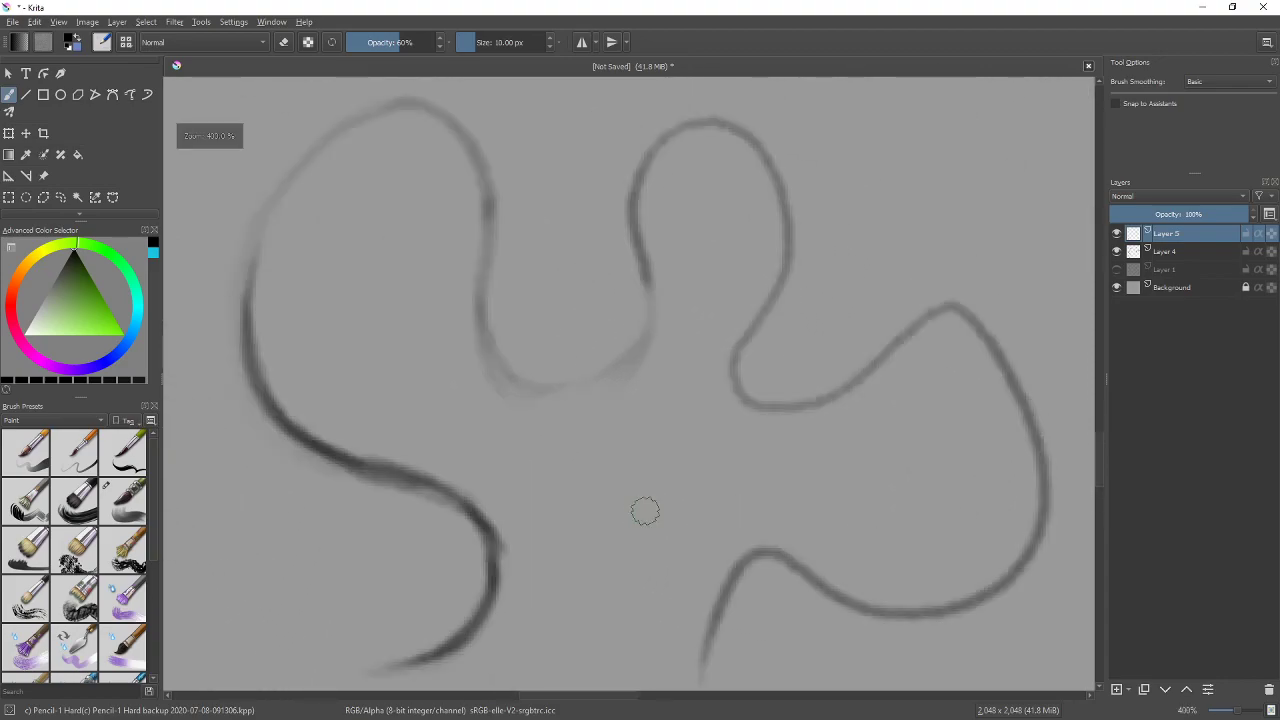
mouse_move(734, 449)
left_mouse_down()
mouse_move(751, 484)
mouse_move(566, 557)
mouse_move(740, 511)
mouse_move(694, 309)
mouse_move(813, 389)
left_mouse_up()
scroll(813, 389, "down", 4)
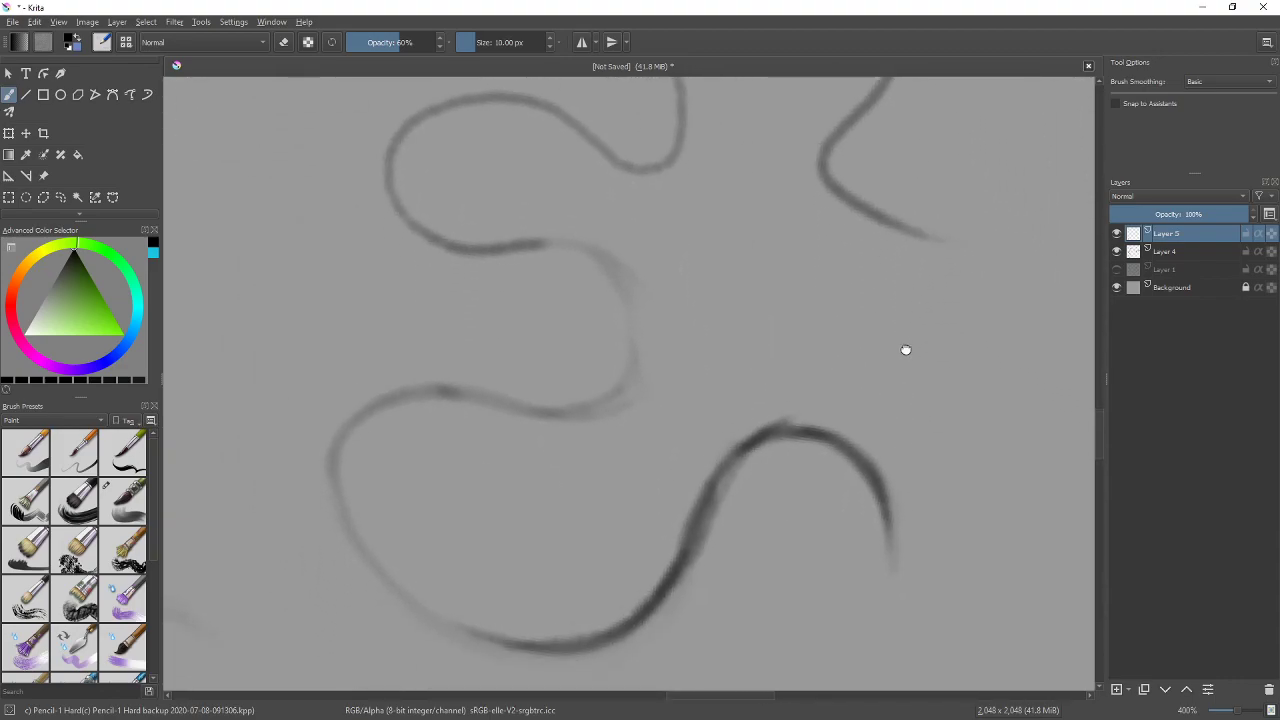
key("e")
mouse_move(879, 435)
left_mouse_down()
mouse_move(600, 571)
mouse_move(709, 437)
mouse_move(697, 420)
mouse_move(739, 365)
mouse_move(529, 571)
mouse_move(790, 350)
left_mouse_up()
Sketch a double-headed diagonal arrow, a short arrow and a wide arc over the wavy contour to illustrate stroke directions
key("e")
mouse_move(392, 538)
left_mouse_down()
mouse_move(934, 160)
mouse_move(938, 208)
left_mouse_up()
left_click_drag(401, 476, 413, 548)
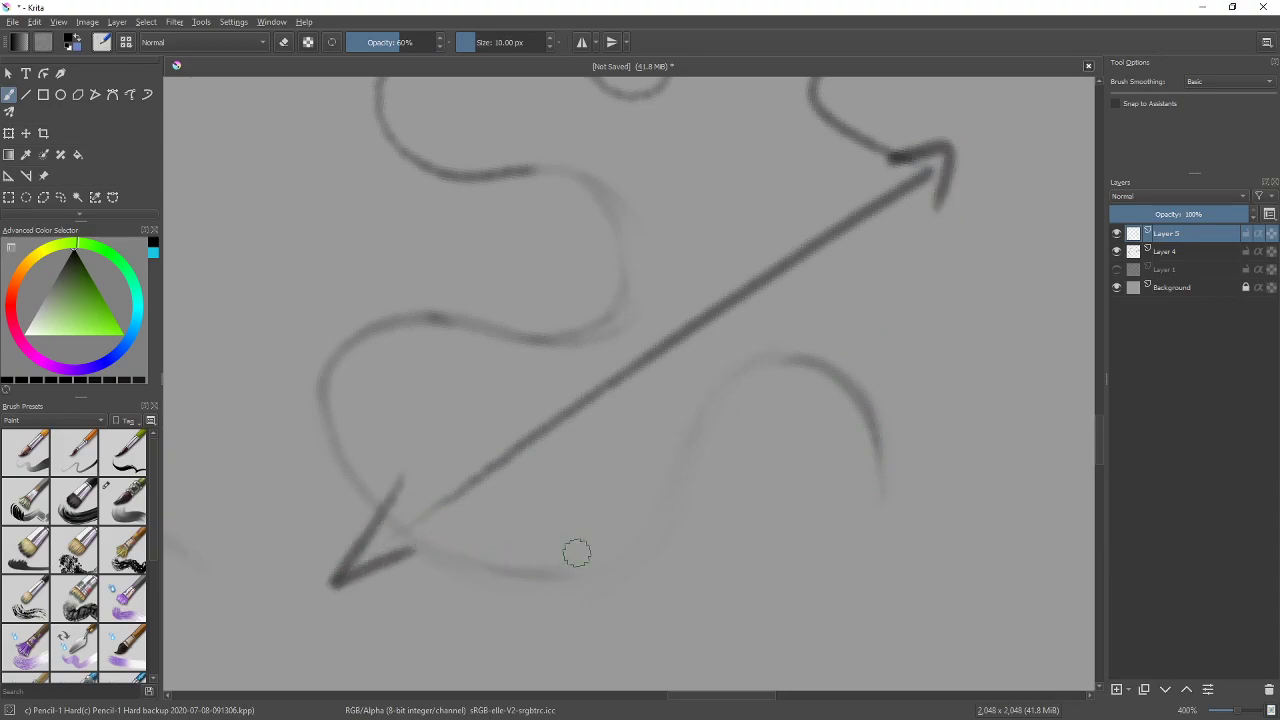
mouse_move(958, 476)
left_mouse_down()
mouse_move(1033, 593)
mouse_move(990, 578)
left_mouse_up()
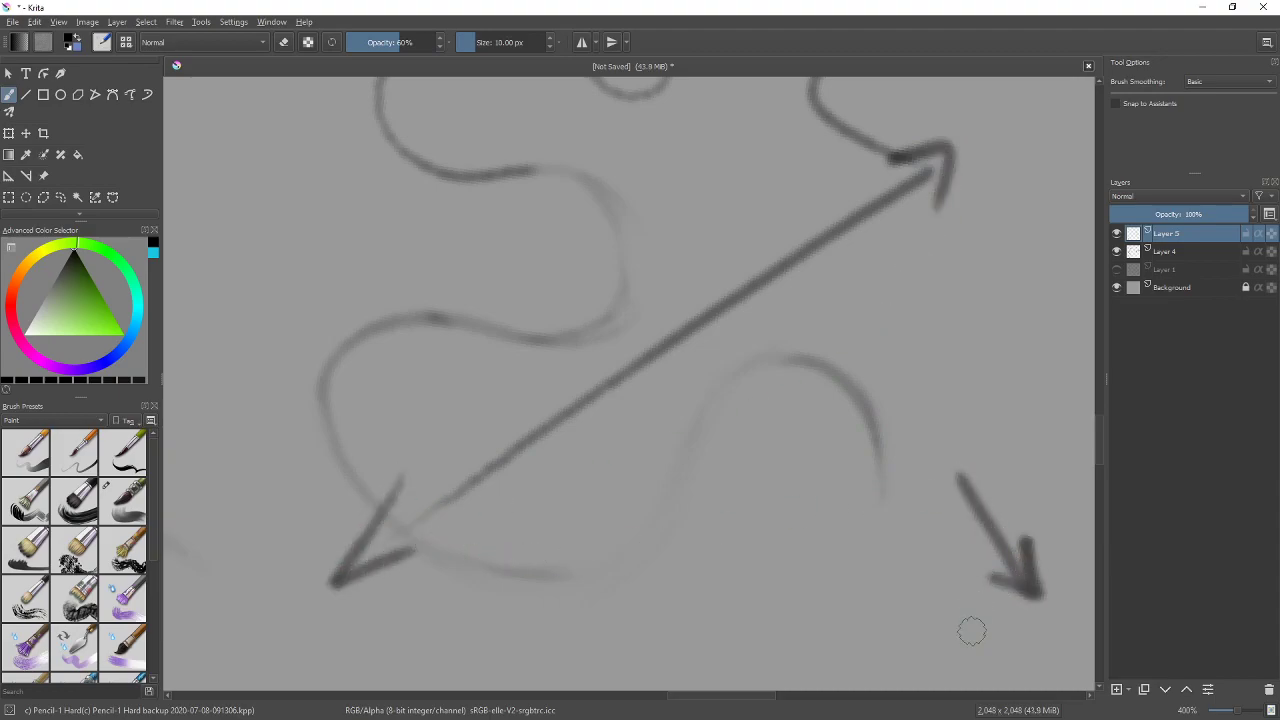
mouse_move(990, 398)
left_mouse_down()
mouse_move(866, 266)
mouse_move(341, 239)
mouse_move(192, 424)
left_mouse_up()
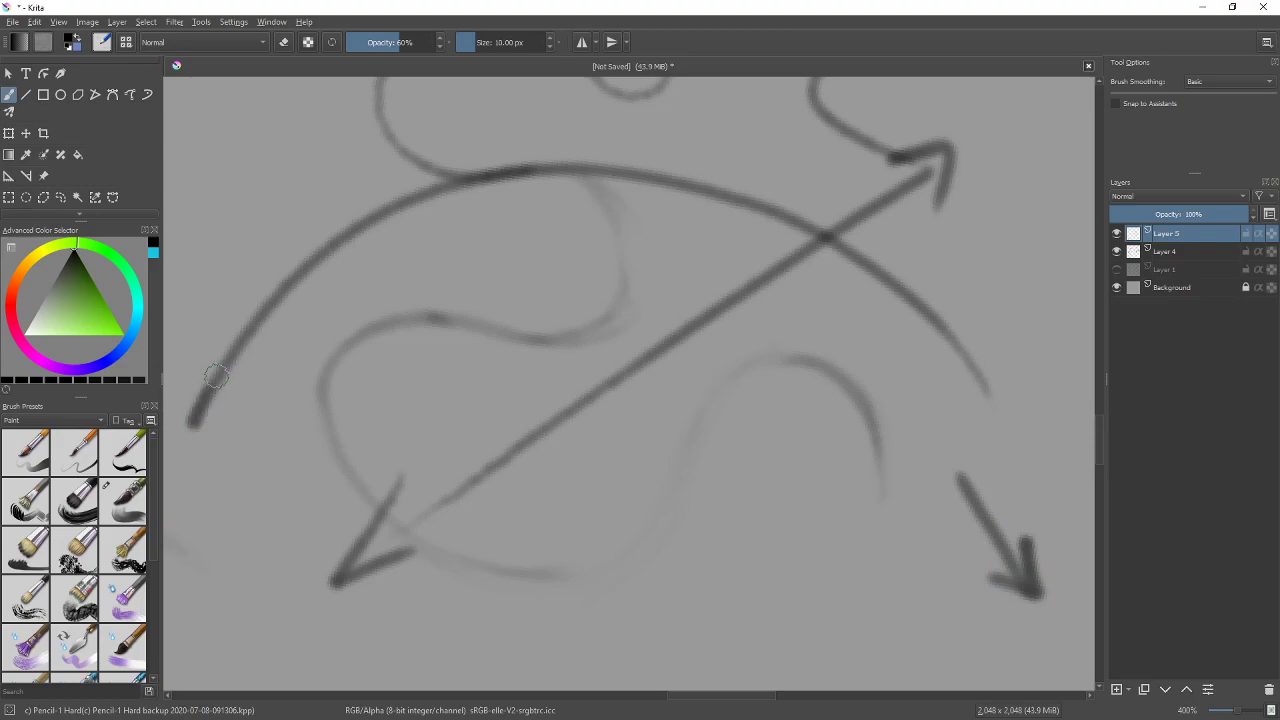
mouse_move(320, 235)
left_mouse_down()
mouse_move(630, 108)
mouse_move(948, 178)
left_mouse_up()
Undo the direction arrows and the arc drawn over the wavy contour
key("ctrl+z")
key("ctrl+z")
key("ctrl+z")
key("ctrl+z")
key("ctrl+z")
key("ctrl+z")
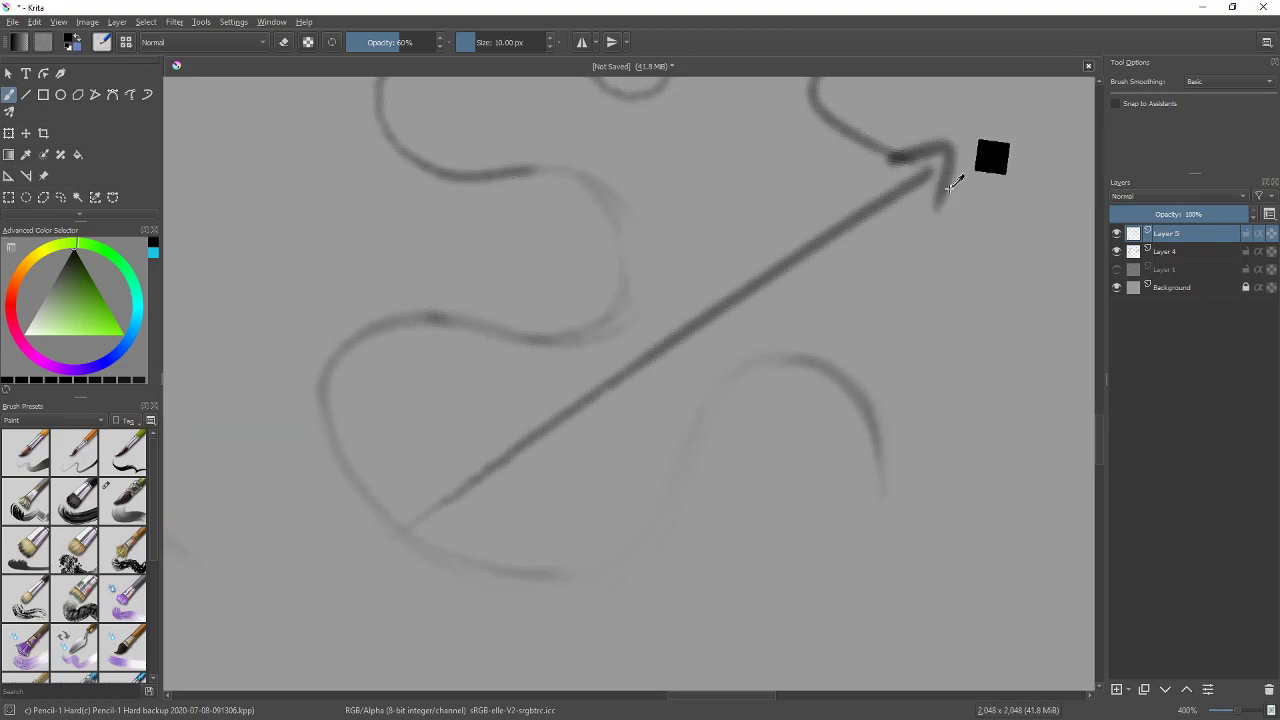
key("ctrl+z")
Redraw the faded S-curve with one long pencil stroke, and undo the extra strokes tried along and beside the large lobe
mouse_move(886, 466)
left_mouse_down()
mouse_move(836, 361)
mouse_move(678, 431)
mouse_move(536, 582)
mouse_move(826, 364)
mouse_move(869, 480)
left_mouse_up()
mouse_move(340, 450)
left_mouse_down()
mouse_move(420, 310)
mouse_move(531, 345)
left_mouse_up()
left_click_drag(322, 421, 486, 585)
left_click_drag(383, 437, 471, 516)
left_click_drag(294, 491, 361, 564)
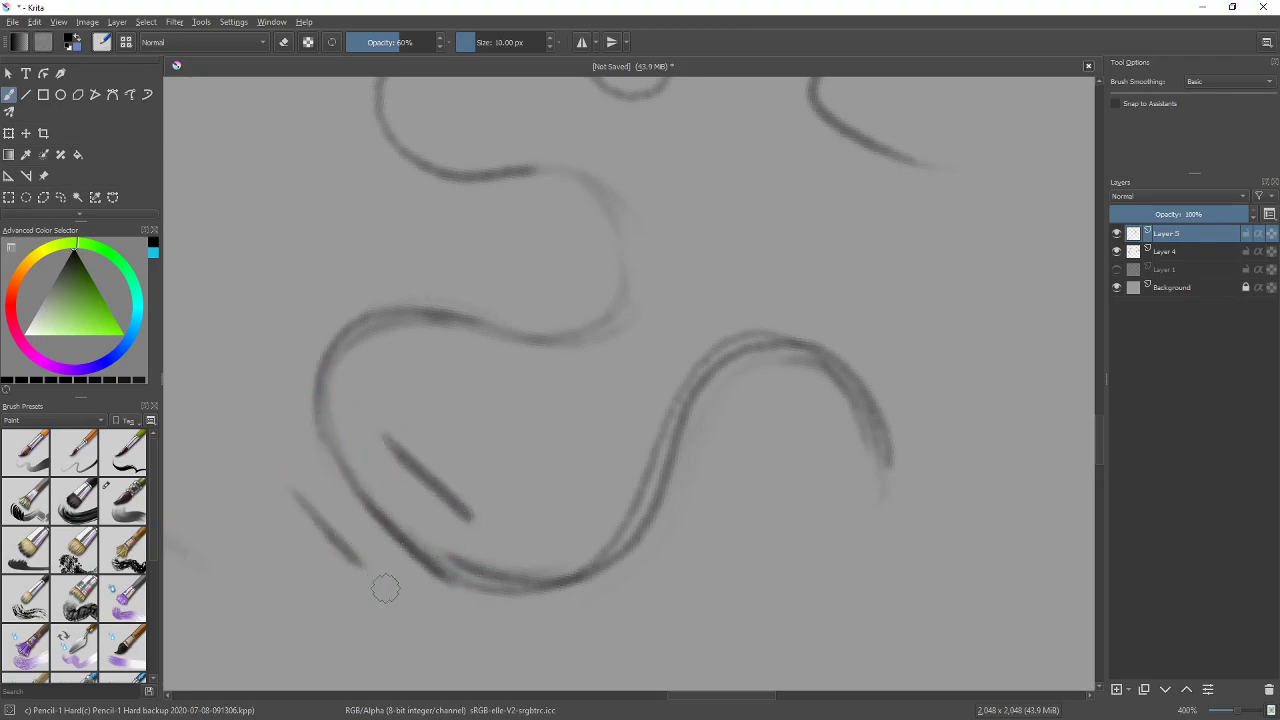
key("ctrl+z")
key("ctrl+z")
key("ctrl+z")
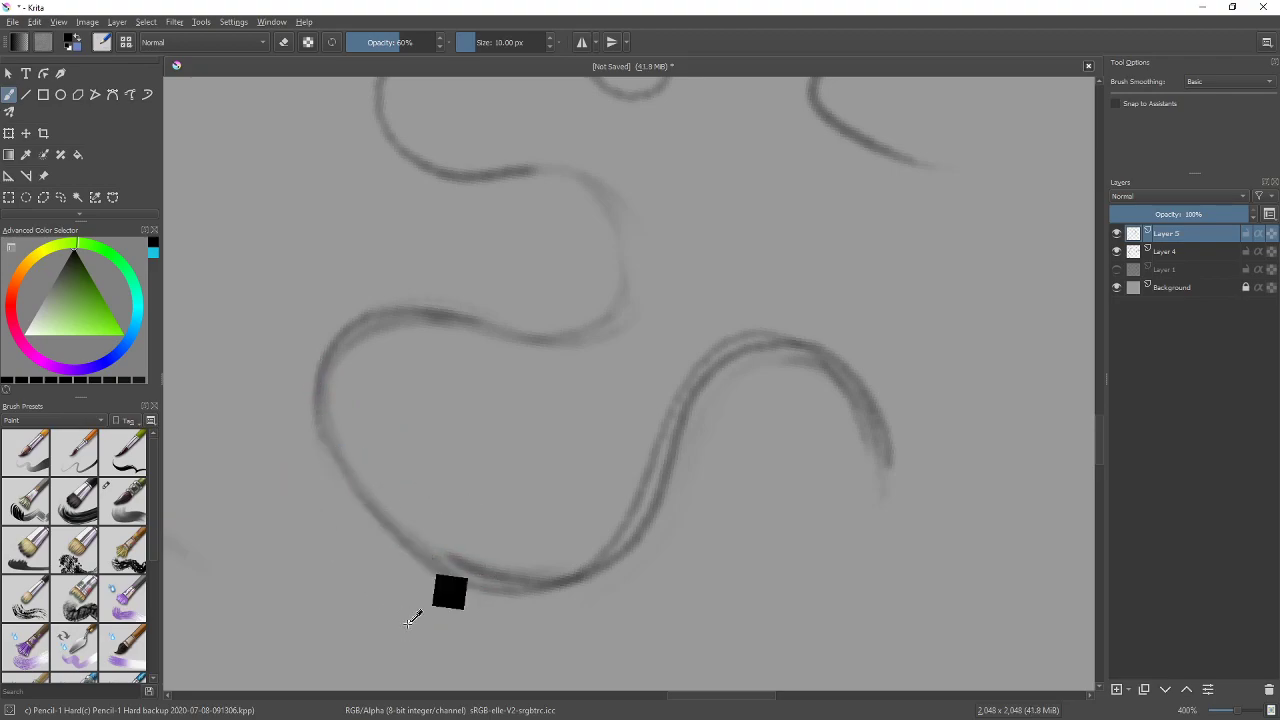
key("ctrl+z")
key("ctrl+z")
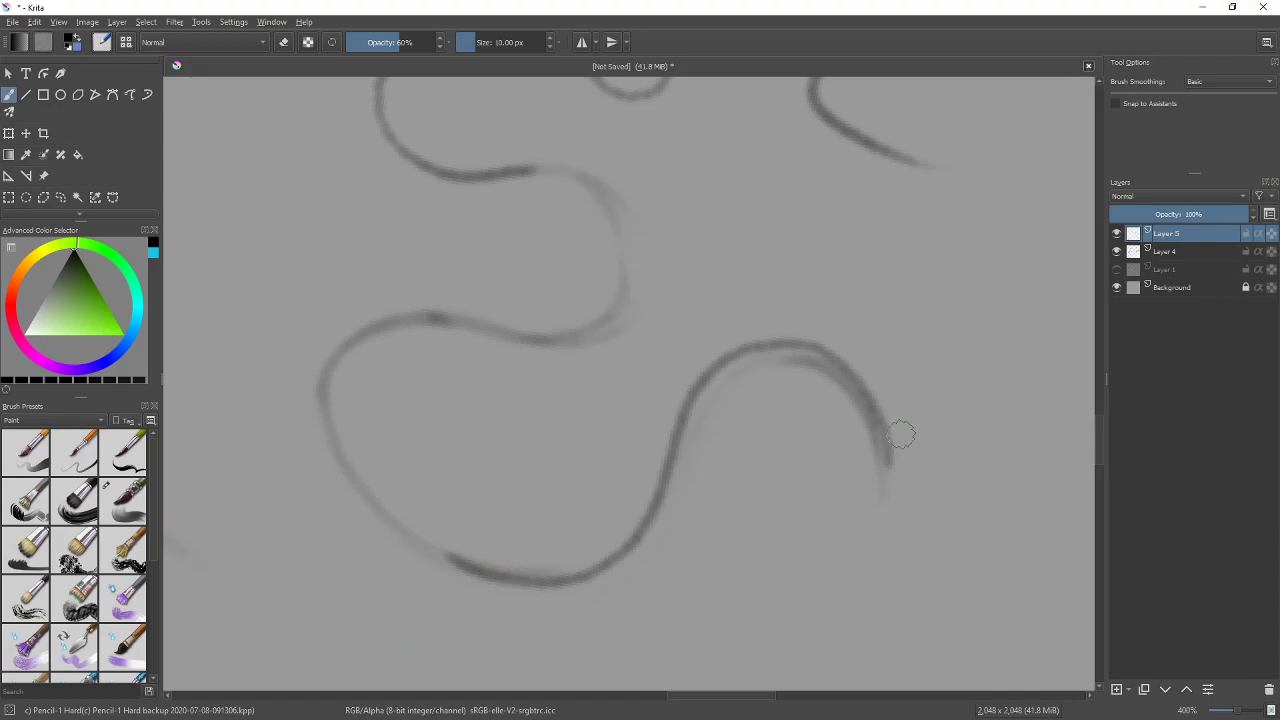
Try another long stroke over the S-curve, undo it, and rotate the canvas back upright around the large lobe
mouse_move(887, 465)
left_mouse_down()
mouse_move(800, 340)
mouse_move(673, 483)
mouse_move(480, 572)
mouse_move(432, 545)
left_mouse_up()
key("ctrl+z")
mouse_move(854, 303)
left_mouse_down()
mouse_move(877, 297)
mouse_move(711, 589)
mouse_move(729, 373)
mouse_move(728, 400)
mouse_move(429, 443)
left_mouse_up()
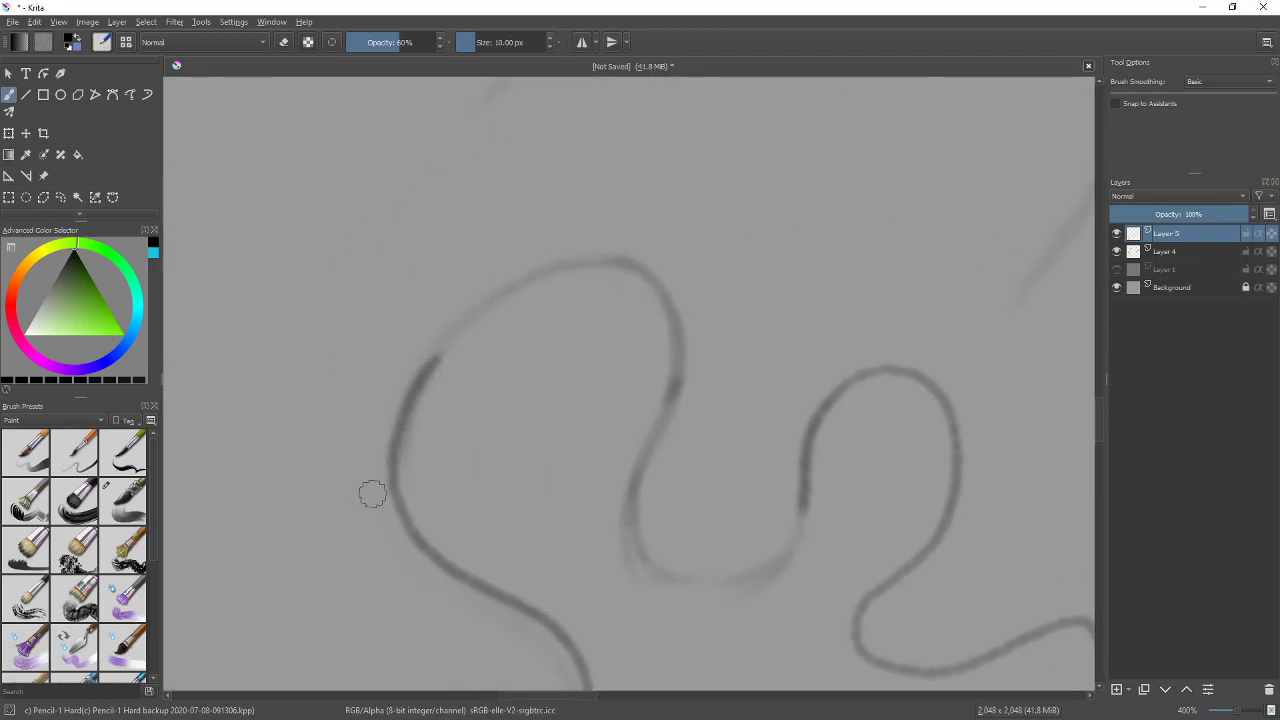
Redraw the large lobe of the wavy contour and the curve into the neighbouring narrow lobe with long pencil strokes, rotating the canvas between them
mouse_move(445, 345)
left_mouse_down()
mouse_move(686, 371)
mouse_move(666, 413)
mouse_move(491, 294)
mouse_move(405, 425)
left_mouse_up()
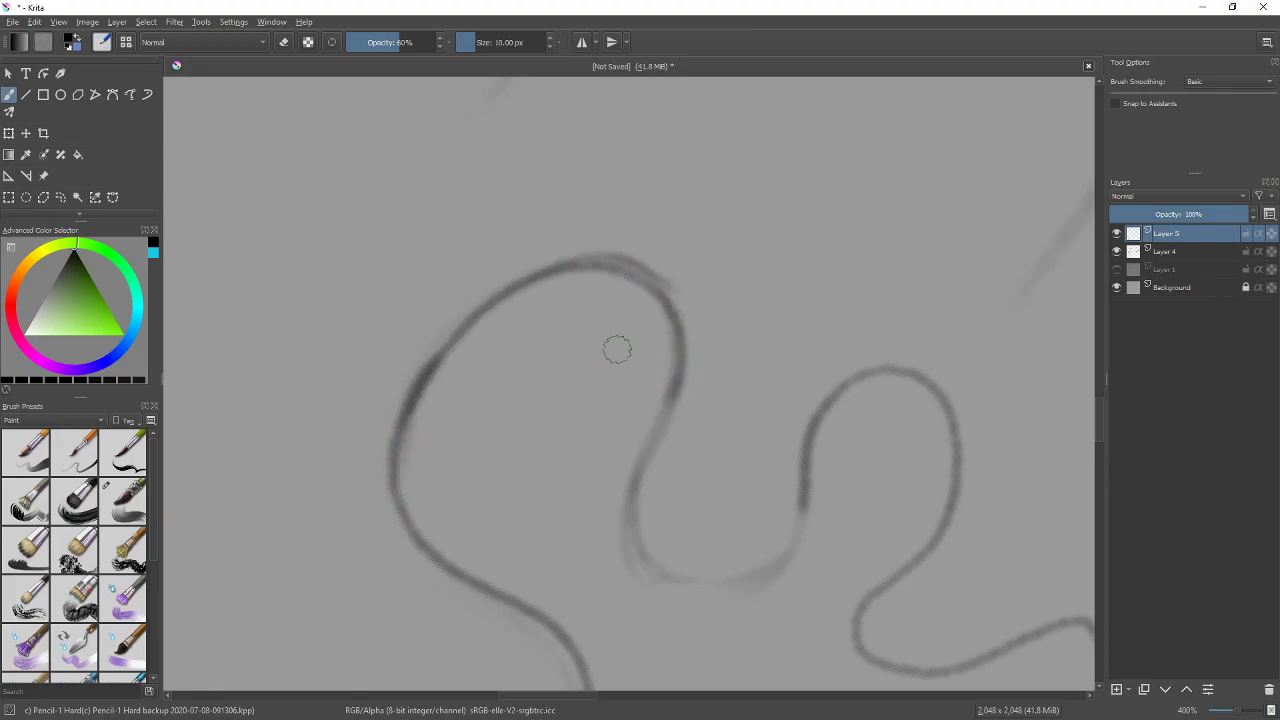
left_click_drag(630, 268, 410, 440)
mouse_move(771, 523)
left_mouse_down()
mouse_move(909, 526)
mouse_move(900, 392)
mouse_move(808, 253)
mouse_move(775, 229)
mouse_move(793, 399)
mouse_move(477, 374)
mouse_move(614, 434)
mouse_move(660, 315)
mouse_move(626, 423)
mouse_move(663, 378)
mouse_move(597, 255)
mouse_move(629, 278)
mouse_move(617, 272)
mouse_move(626, 434)
mouse_move(659, 329)
mouse_move(665, 387)
mouse_move(509, 402)
mouse_move(374, 363)
left_mouse_up()
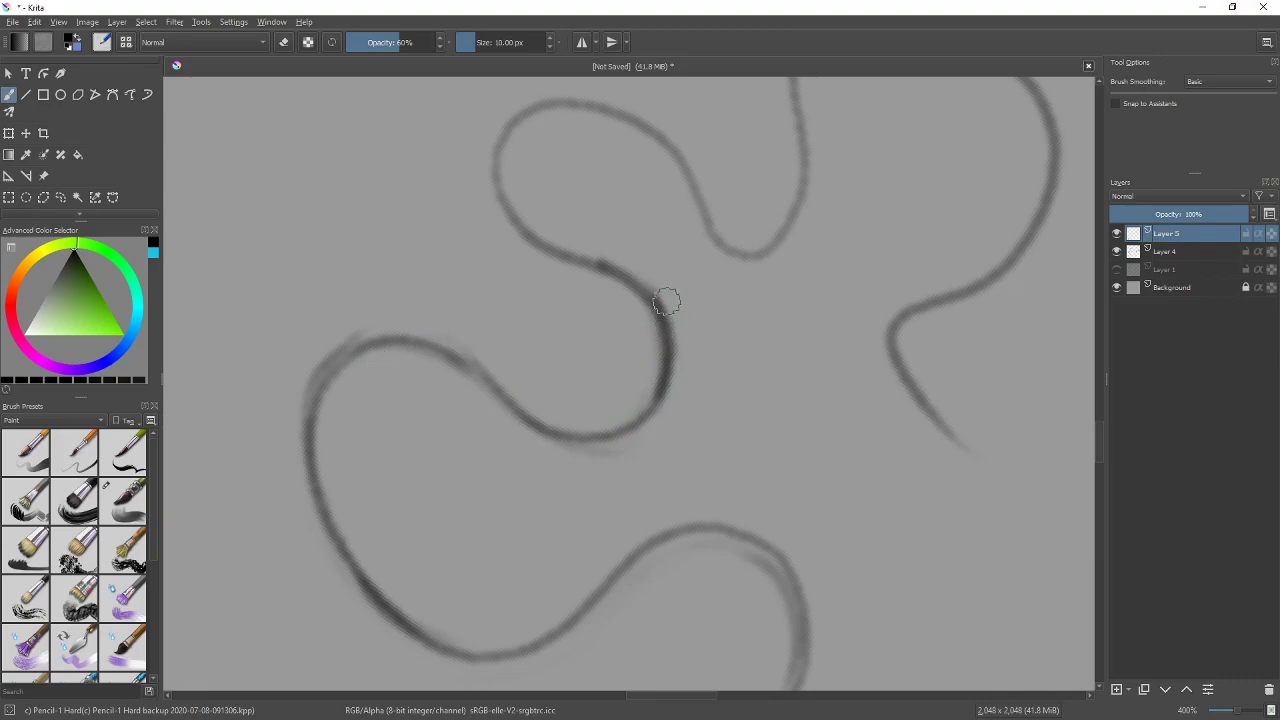
mouse_move(615, 268)
left_mouse_down()
mouse_move(500, 186)
mouse_move(662, 132)
left_mouse_up()
mouse_move(763, 343)
left_mouse_down()
mouse_move(921, 385)
mouse_move(754, 526)
mouse_move(889, 467)
mouse_move(768, 492)
left_mouse_up()
Retrace the peak and outer side of the contour's last lobe, down to its open end, with long pencil strokes
mouse_move(593, 137)
left_mouse_down()
mouse_move(663, 414)
mouse_move(786, 286)
mouse_move(994, 423)
mouse_move(761, 386)
left_mouse_up()
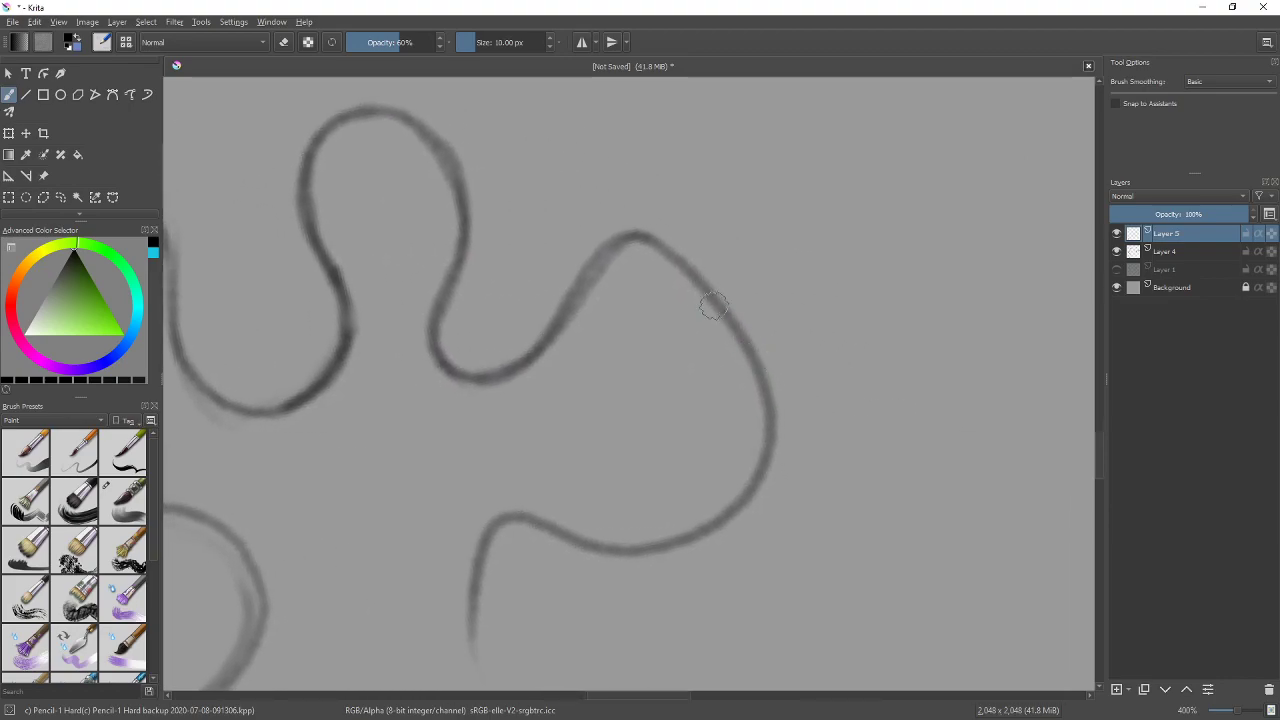
left_click_drag(555, 317, 736, 326)
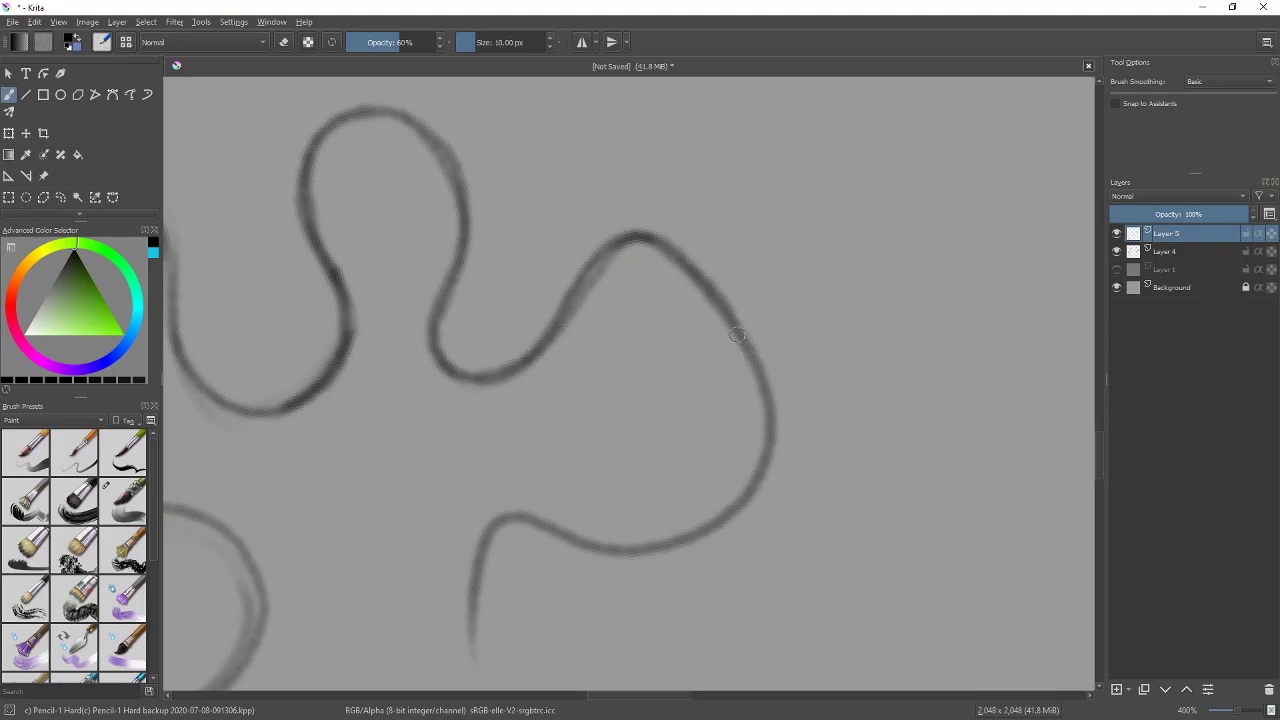
mouse_move(894, 510)
left_mouse_down()
mouse_move(940, 463)
mouse_move(780, 149)
mouse_move(880, 366)
mouse_move(880, 456)
left_mouse_up()
mouse_move(741, 204)
left_mouse_down()
mouse_move(770, 335)
mouse_move(767, 459)
mouse_move(869, 451)
left_mouse_up()
mouse_move(940, 537)
left_mouse_down()
mouse_move(757, 654)
mouse_move(826, 620)
left_mouse_up()
Examine the whole redrawn wavy contour from a distance and with the canvas turned back upright
key("minus")
key("minus")
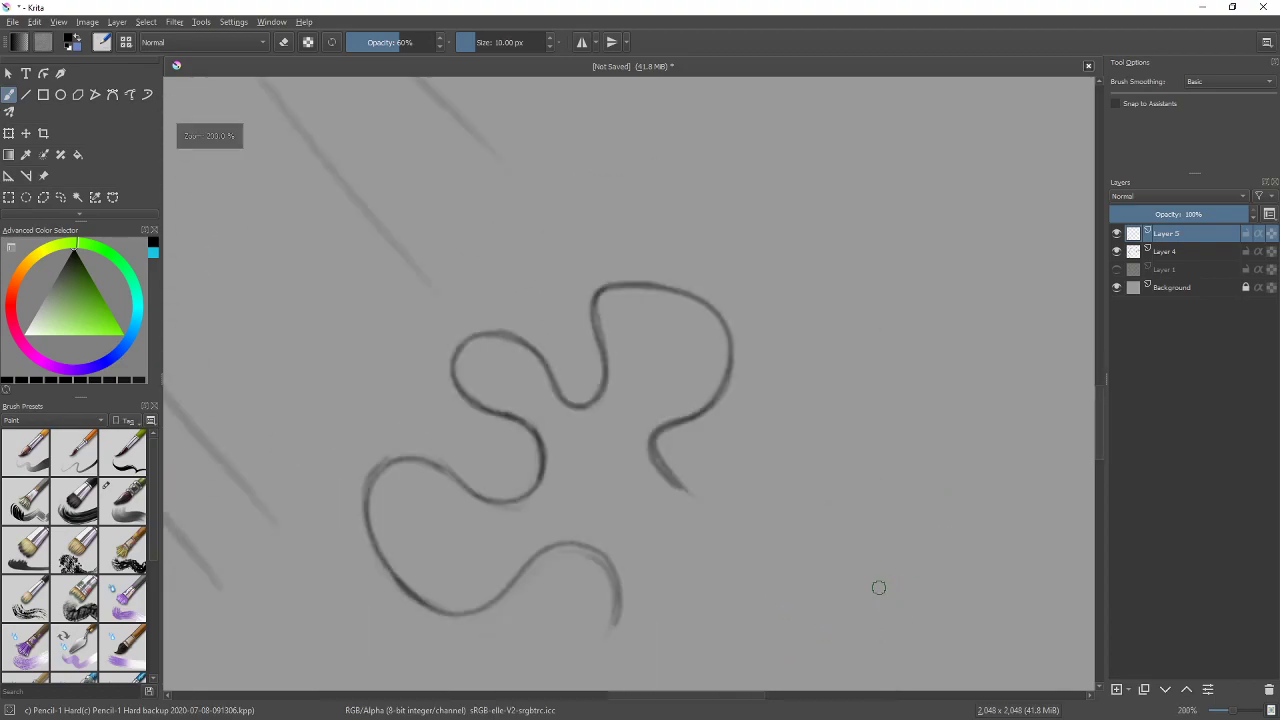
mouse_move(820, 489)
left_mouse_down()
mouse_move(749, 580)
mouse_move(761, 524)
mouse_move(837, 517)
left_mouse_up()
key("minus")
key("minus")
key("minus")
mouse_move(829, 440)
left_mouse_down()
mouse_move(737, 526)
mouse_move(762, 520)
left_mouse_up()
key("plus")
key("plus")
key("plus")
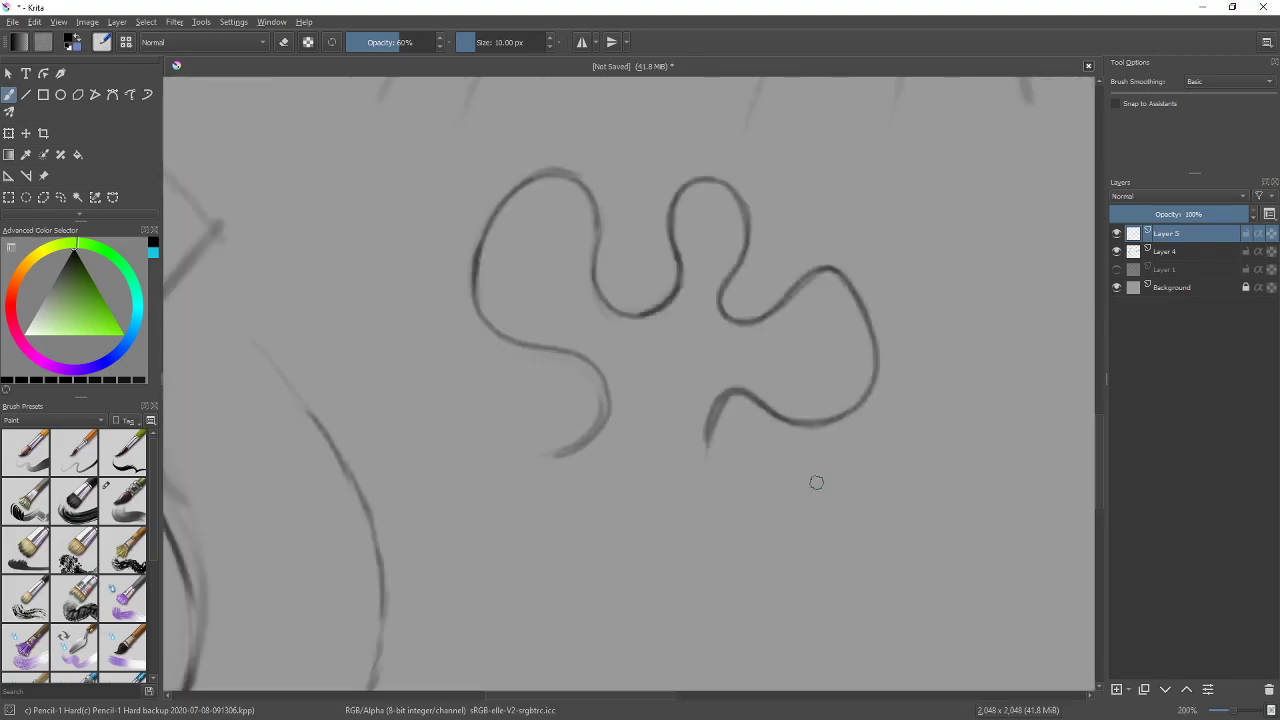
Draw six roughly parallel arcs beside the broken practice arc, each in one long confident stroke
mouse_move(722, 581)
left_mouse_down()
mouse_move(871, 463)
mouse_move(690, 465)
left_mouse_up()
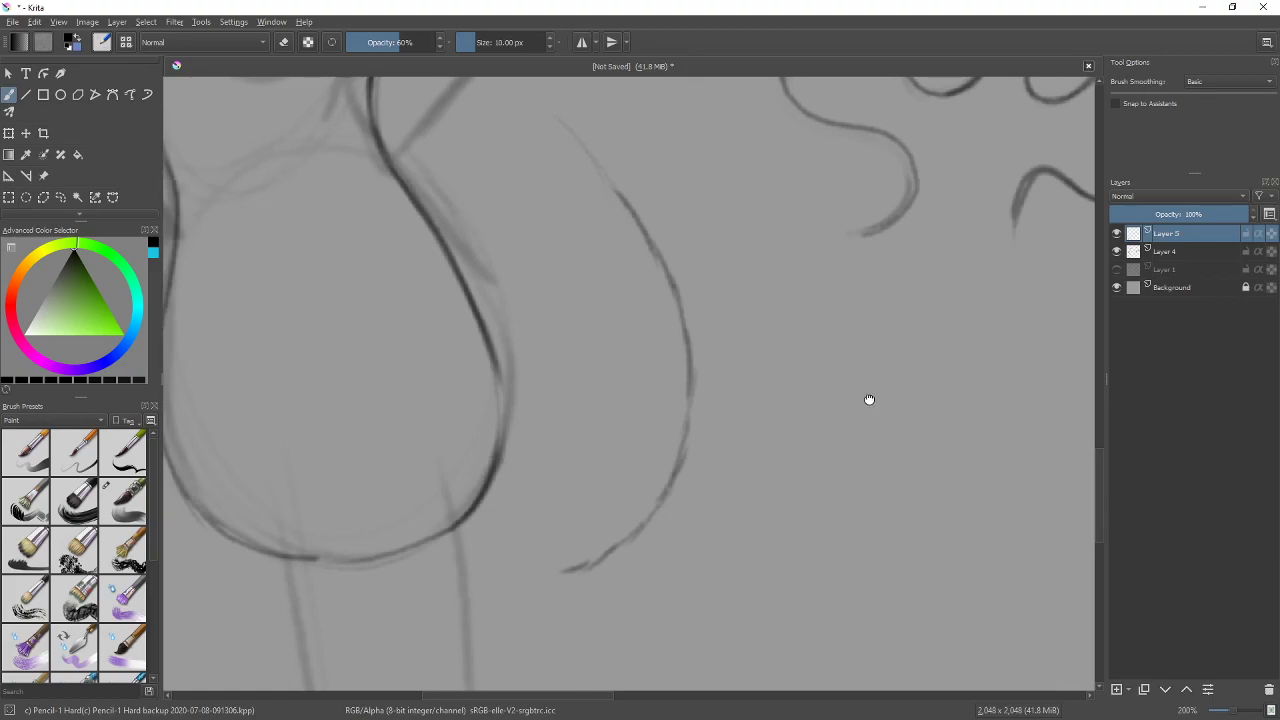
left_click_drag(872, 398, 760, 396)
mouse_move(610, 197)
left_mouse_down()
mouse_move(700, 359)
mouse_move(558, 602)
left_mouse_up()
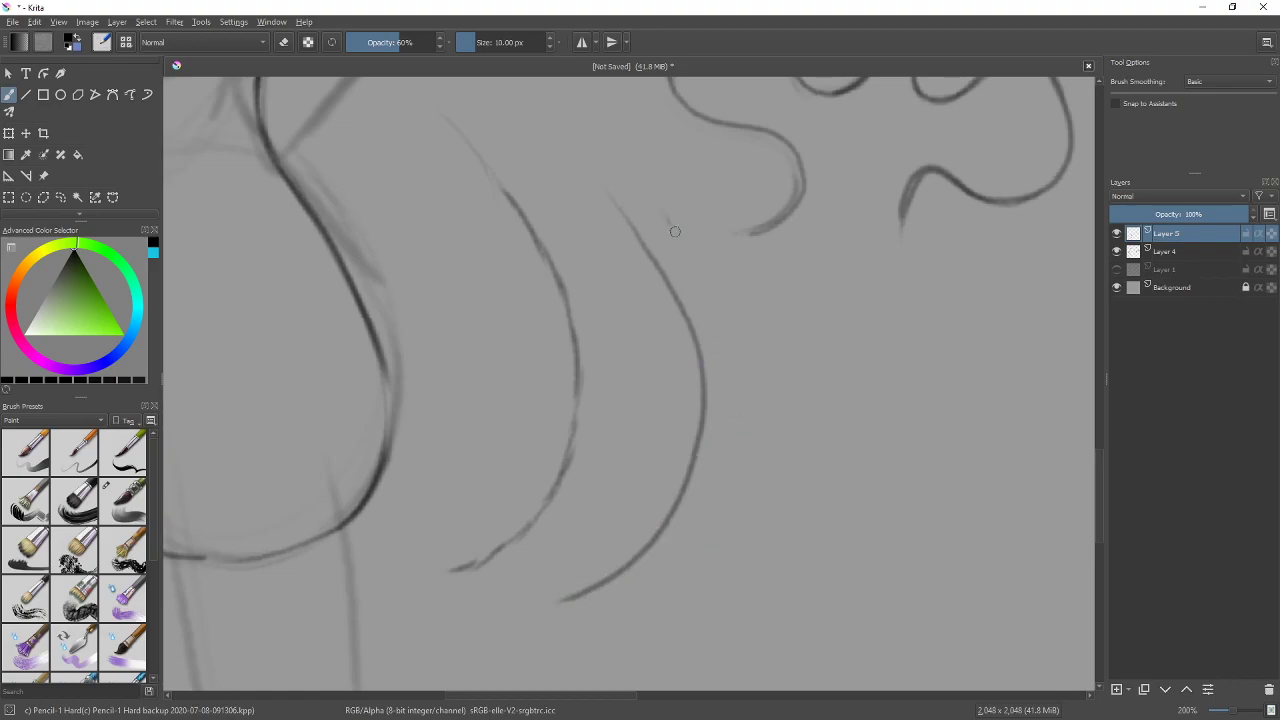
left_click_drag(667, 220, 640, 602)
mouse_move(694, 209)
left_mouse_down()
mouse_move(750, 556)
mouse_move(728, 582)
left_mouse_up()
left_click_drag(860, 519, 749, 464)
mouse_move(630, 172)
left_mouse_down()
mouse_move(714, 329)
mouse_move(658, 556)
left_mouse_up()
mouse_move(688, 196)
left_mouse_down()
mouse_move(750, 324)
mouse_move(732, 568)
left_mouse_up()
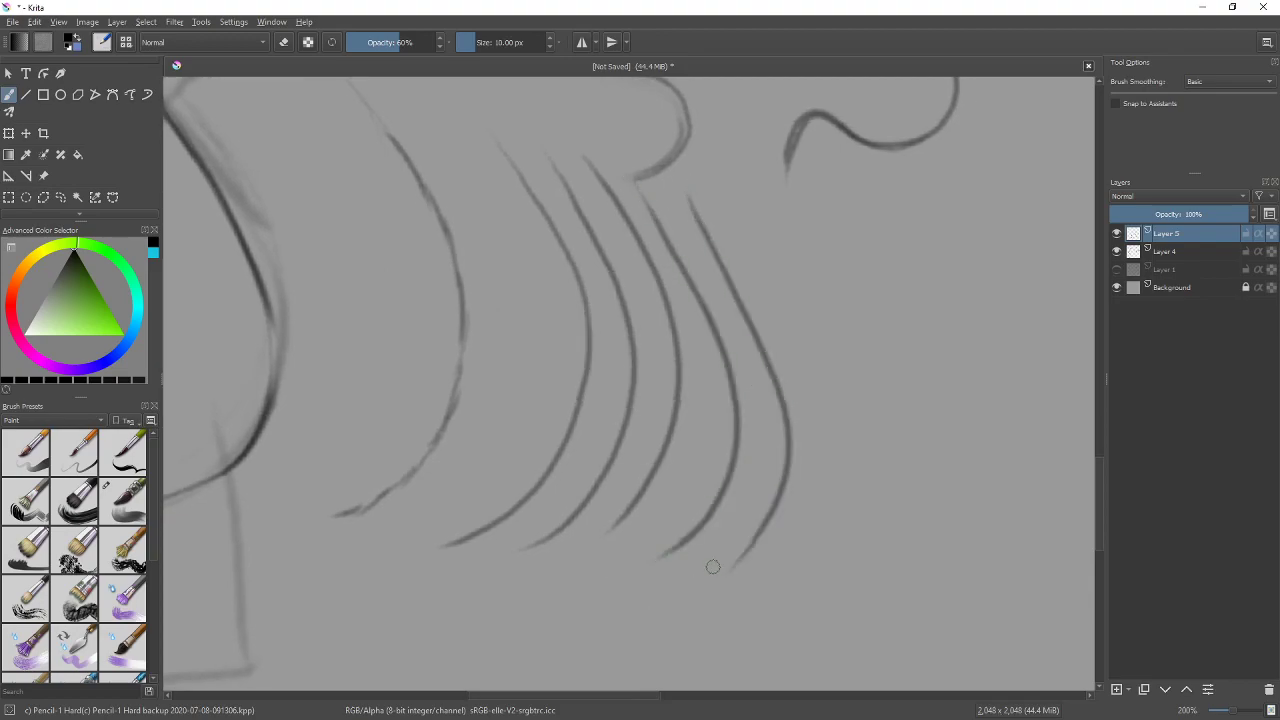
left_click_drag(728, 204, 778, 567)
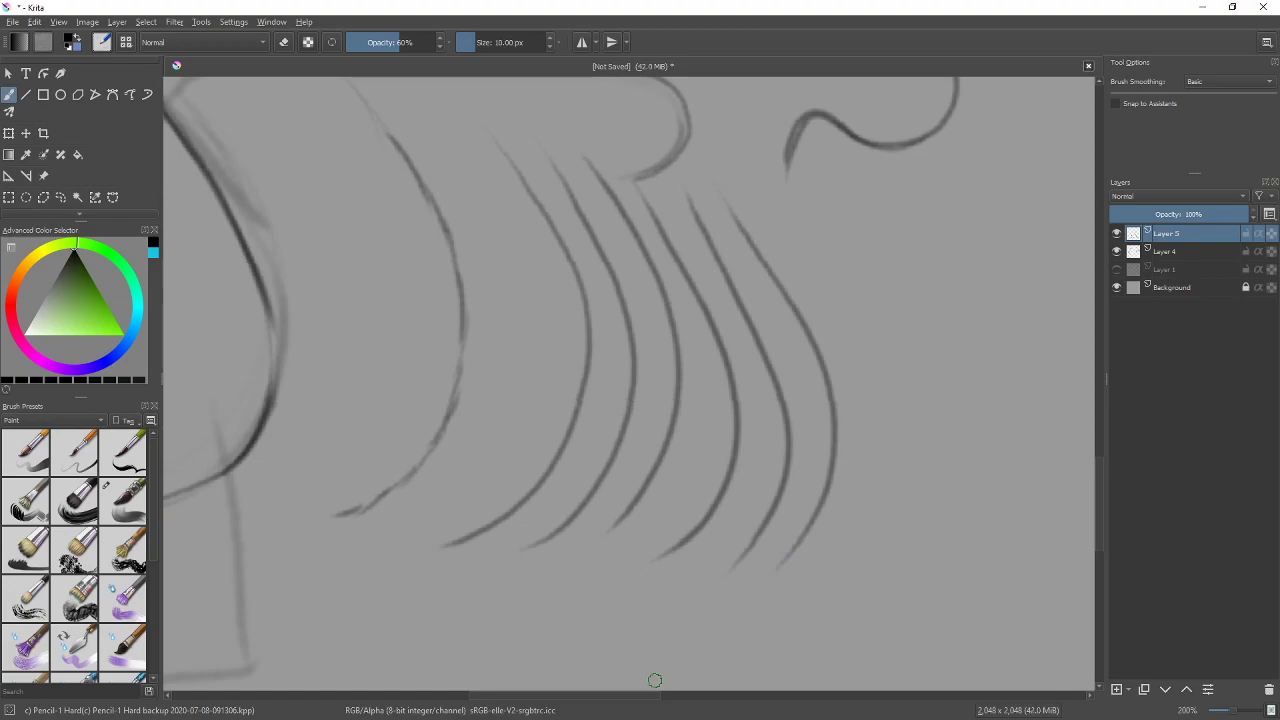
Sketch two small marks on the upper parts of the arcs and direction arrows below them, and undo all of these marks
left_click_drag(696, 261, 692, 268)
left_click_drag(802, 262, 788, 262)
mouse_move(719, 548)
left_mouse_down()
mouse_move(562, 604)
mouse_move(590, 616)
left_mouse_up()
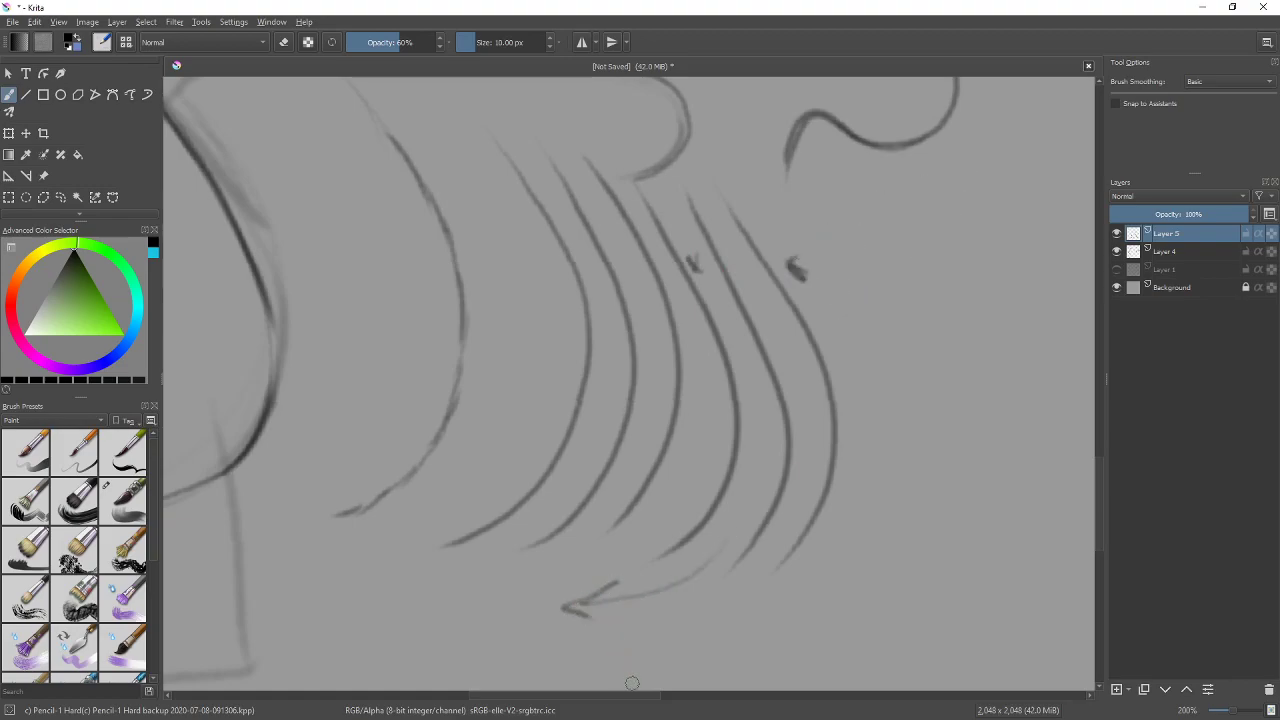
mouse_move(766, 563)
left_mouse_down()
mouse_move(702, 636)
mouse_move(722, 628)
left_mouse_up()
key("ctrl+z")
key("ctrl+z")
key("ctrl+z")
key("ctrl+z")
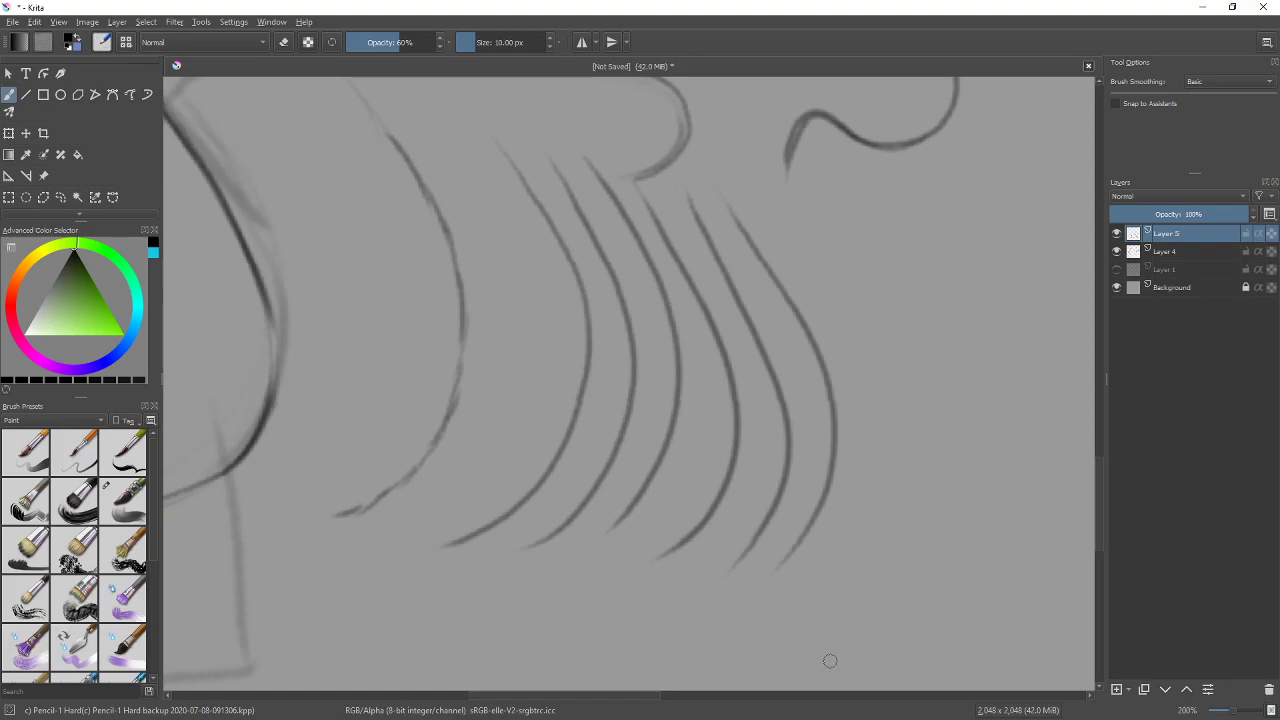
Draw an arc from overlapping strokes and another from short dashes, one on each side of the broken practice arc
mouse_move(837, 394)
left_mouse_down()
mouse_move(908, 423)
mouse_move(847, 438)
left_mouse_up()
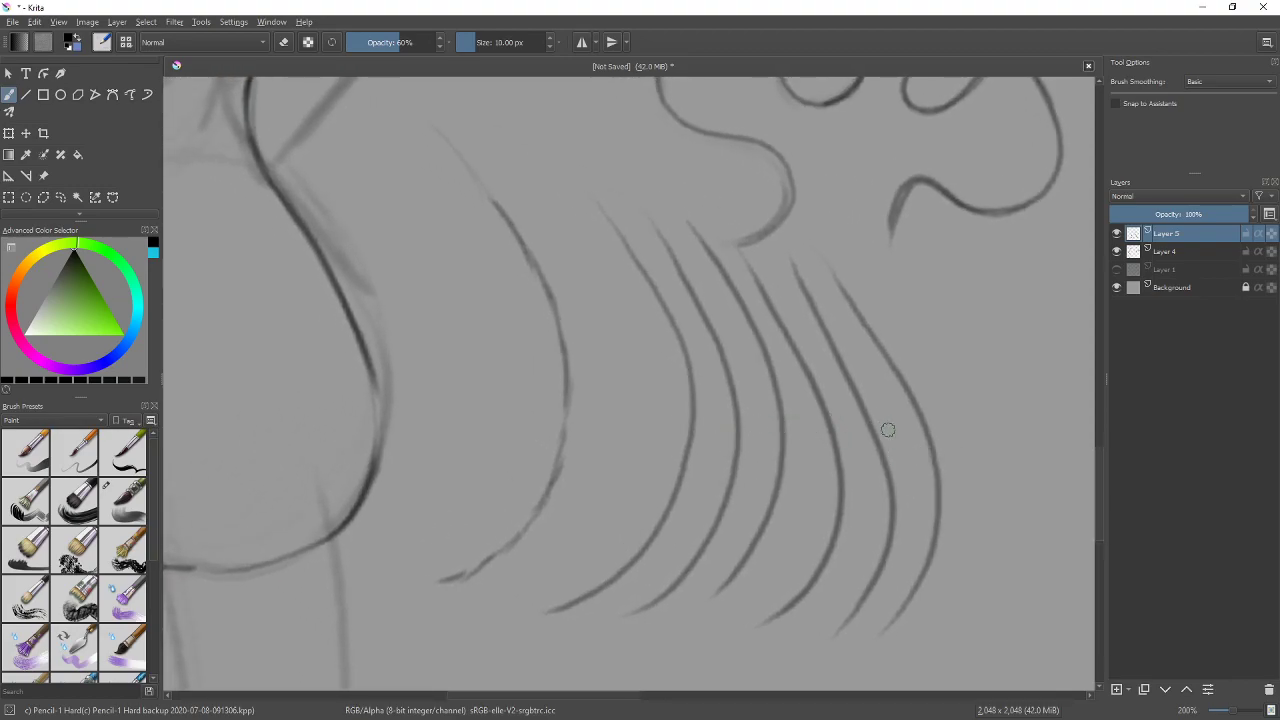
scroll(854, 457, "right", 3)
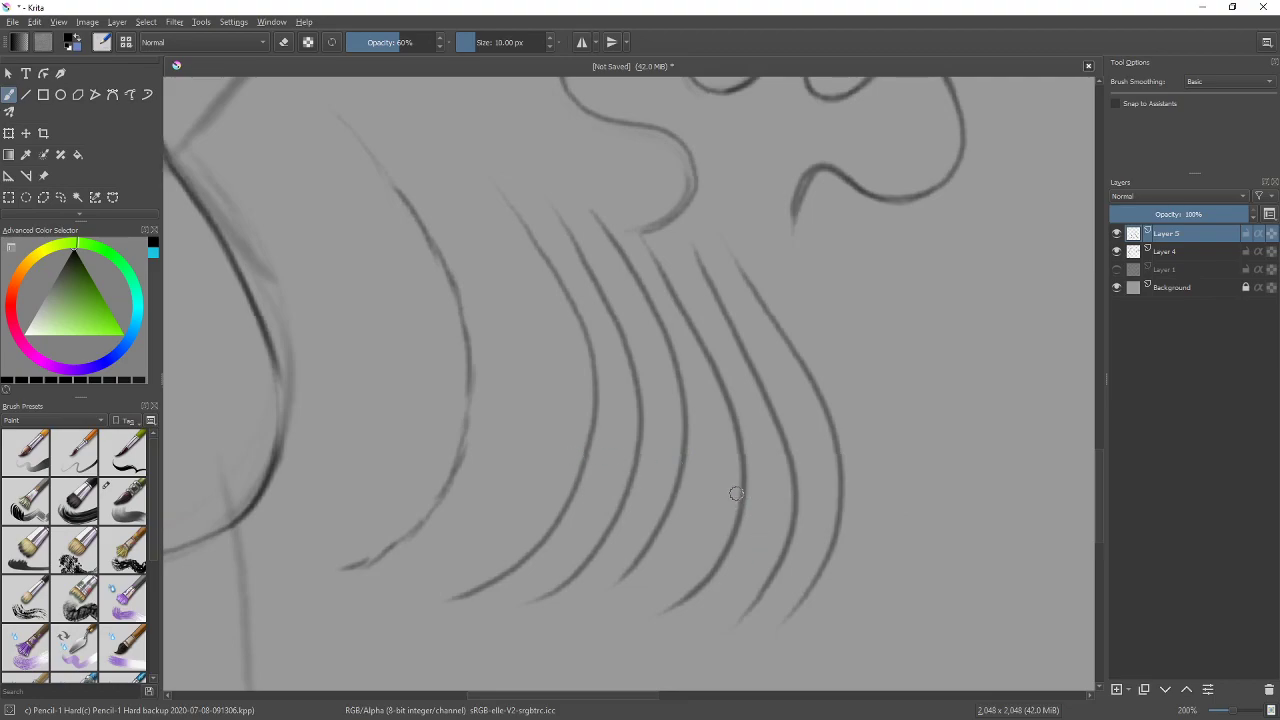
mouse_move(493, 403)
left_mouse_down()
mouse_move(743, 414)
mouse_move(731, 423)
mouse_move(737, 600)
mouse_move(724, 420)
left_mouse_up()
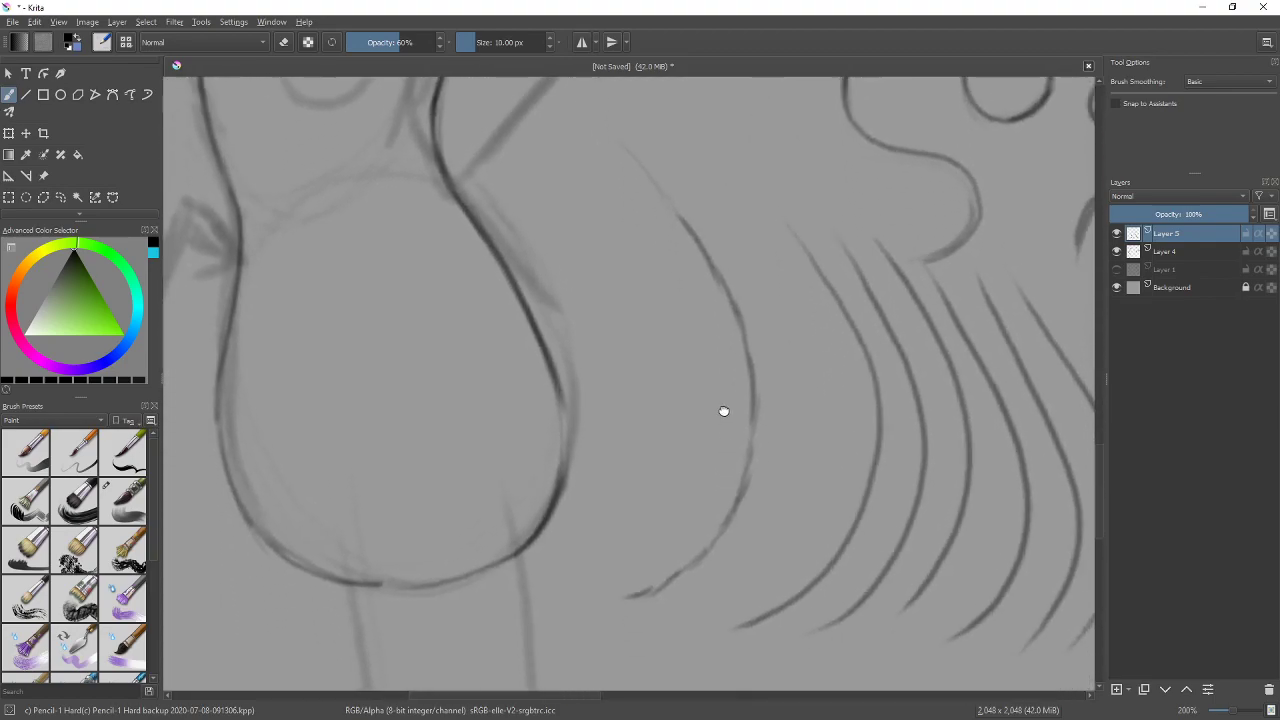
mouse_move(656, 464)
left_mouse_down()
mouse_move(604, 534)
mouse_move(609, 206)
mouse_move(569, 551)
mouse_move(603, 188)
left_mouse_up()
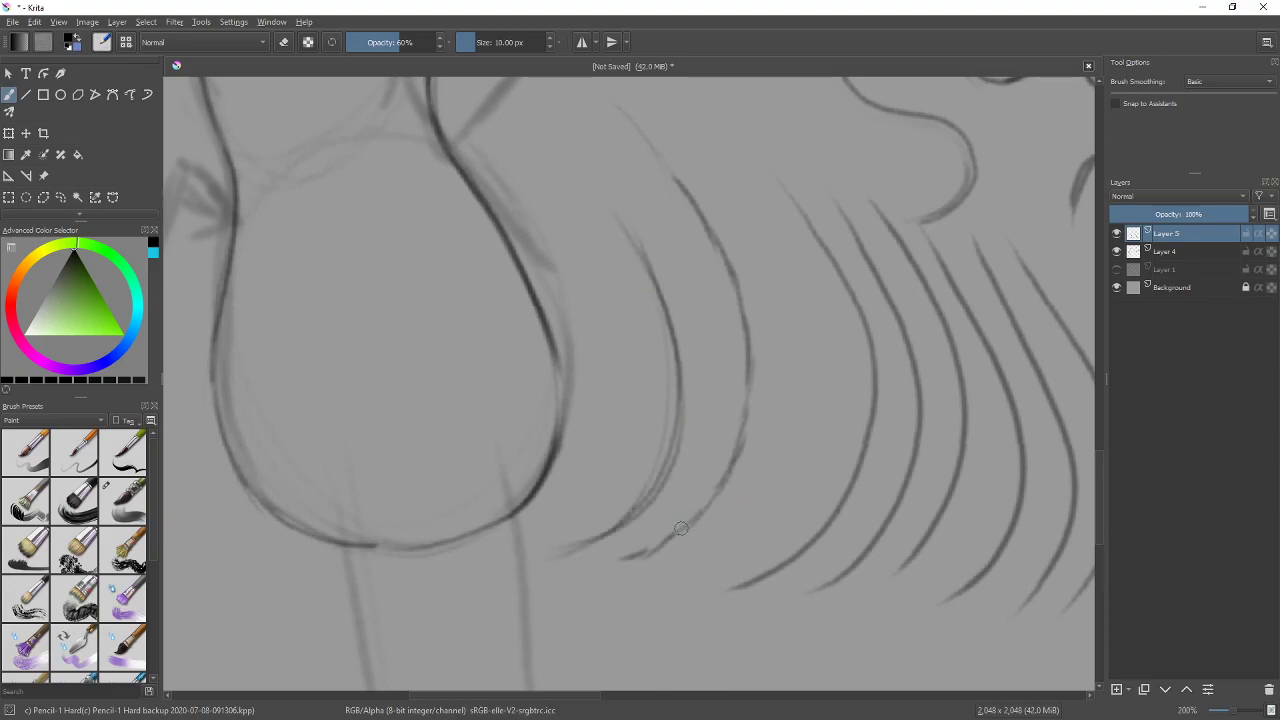
mouse_move(676, 578)
left_mouse_down()
mouse_move(753, 512)
mouse_move(788, 382)
mouse_move(789, 407)
mouse_move(786, 302)
mouse_move(744, 223)
left_mouse_up()
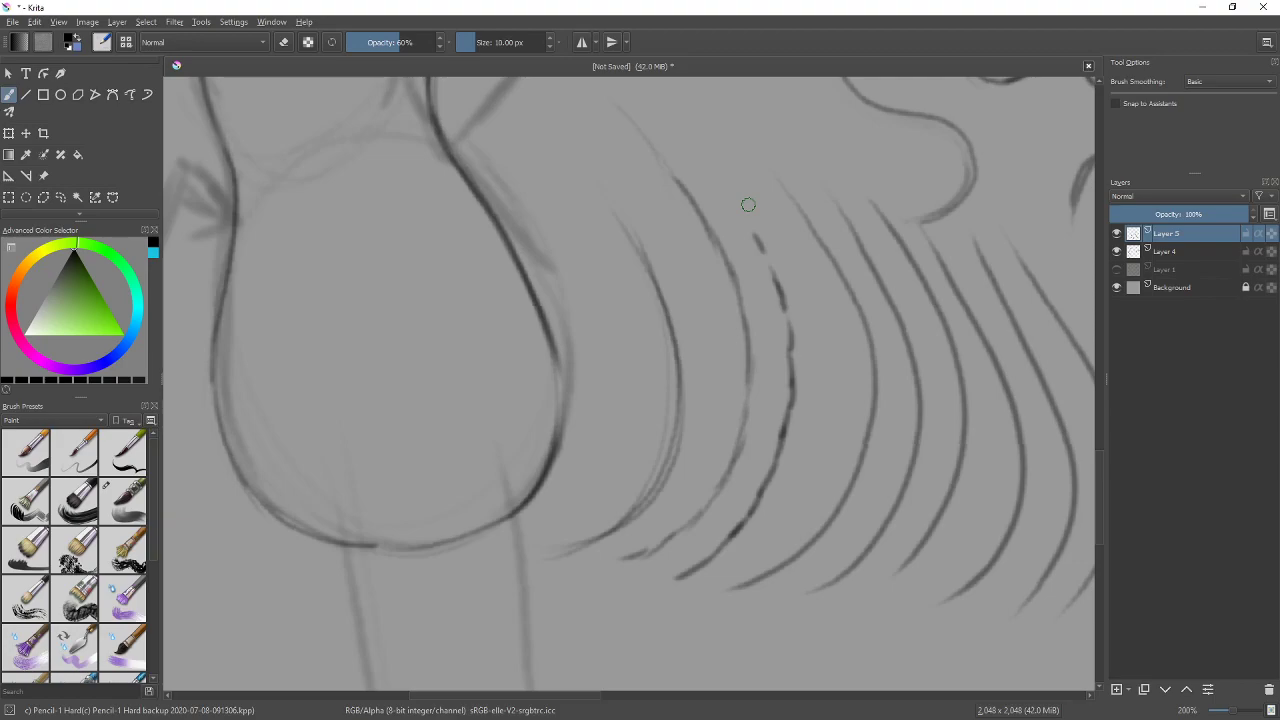
Erase all the practice arcs between the character's body and the wavy contour with an enlarged soft eraser, and return to the pencil
mouse_move(929, 466)
left_mouse_down()
mouse_move(720, 486)
mouse_move(857, 607)
mouse_move(700, 609)
mouse_move(883, 537)
mouse_move(791, 463)
mouse_move(791, 304)
mouse_move(757, 343)
mouse_move(709, 560)
mouse_move(414, 586)
mouse_move(465, 362)
mouse_move(409, 134)
mouse_move(466, 609)
mouse_move(571, 391)
mouse_move(569, 218)
mouse_move(694, 511)
mouse_move(663, 249)
mouse_move(831, 377)
mouse_move(823, 489)
left_mouse_up()
key("e")
key("bracketright")
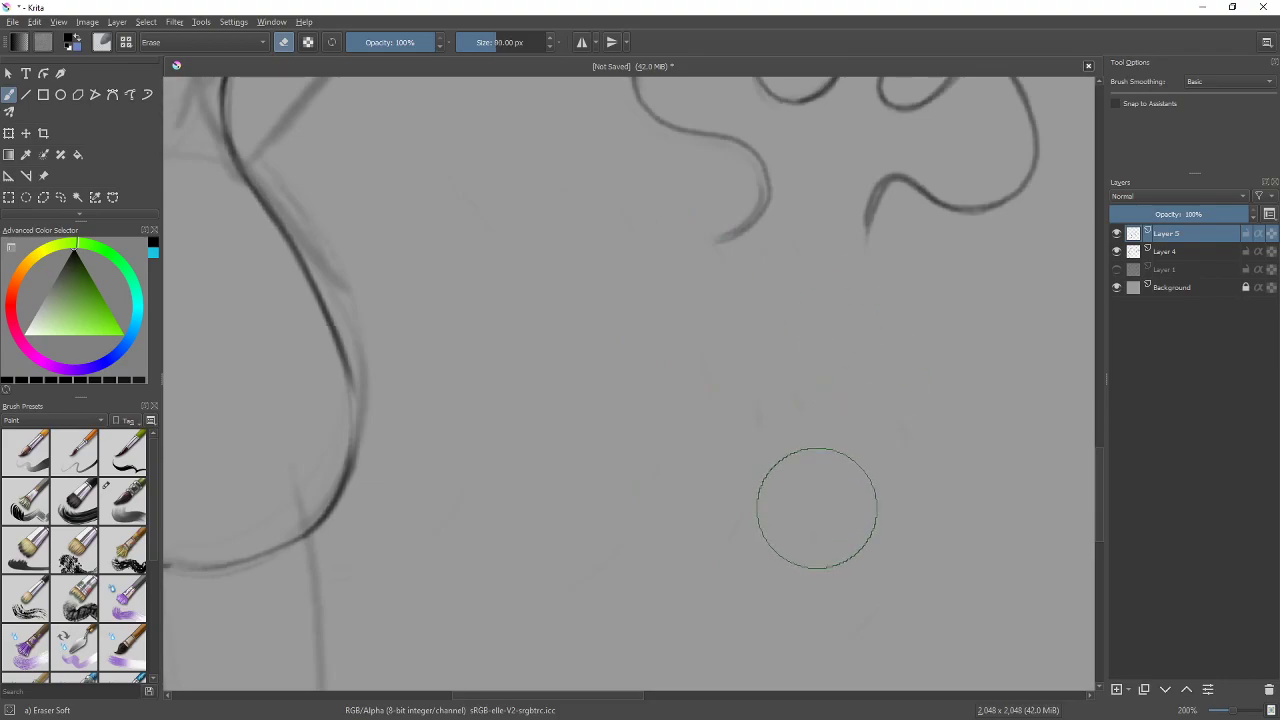
key("slash")
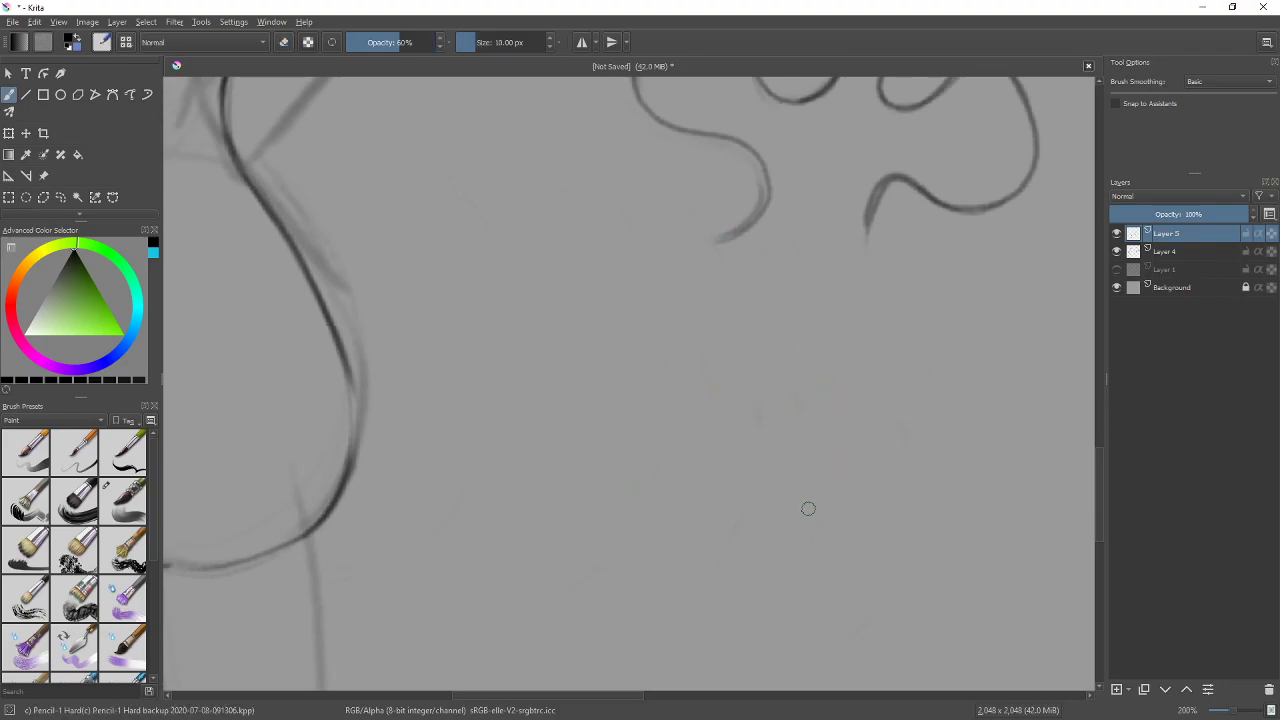
Reduce the soft eraser's size to 22 px and switch back to the pencil brush
key("slash")
key("bracketleft")
key("bracketleft")
key("bracketleft")
key("bracketleft")
key("bracketleft")
key("bracketleft")
key("bracketleft")
key("bracketleft")
key("bracketleft")
key("bracketleft")
key("bracketleft")
key("bracketleft")
mouse_move(906, 455)
left_mouse_down()
mouse_move(660, 526)
mouse_move(663, 480)
mouse_move(600, 486)
mouse_move(648, 459)
mouse_move(883, 483)
left_mouse_up()
key("slash")
Draw a large S-curve below the wavy contour, go over it with overlapping strokes, and undo the extra marks on it
mouse_move(838, 527)
left_mouse_down()
mouse_move(786, 400)
mouse_move(663, 443)
mouse_move(640, 340)
left_mouse_up()
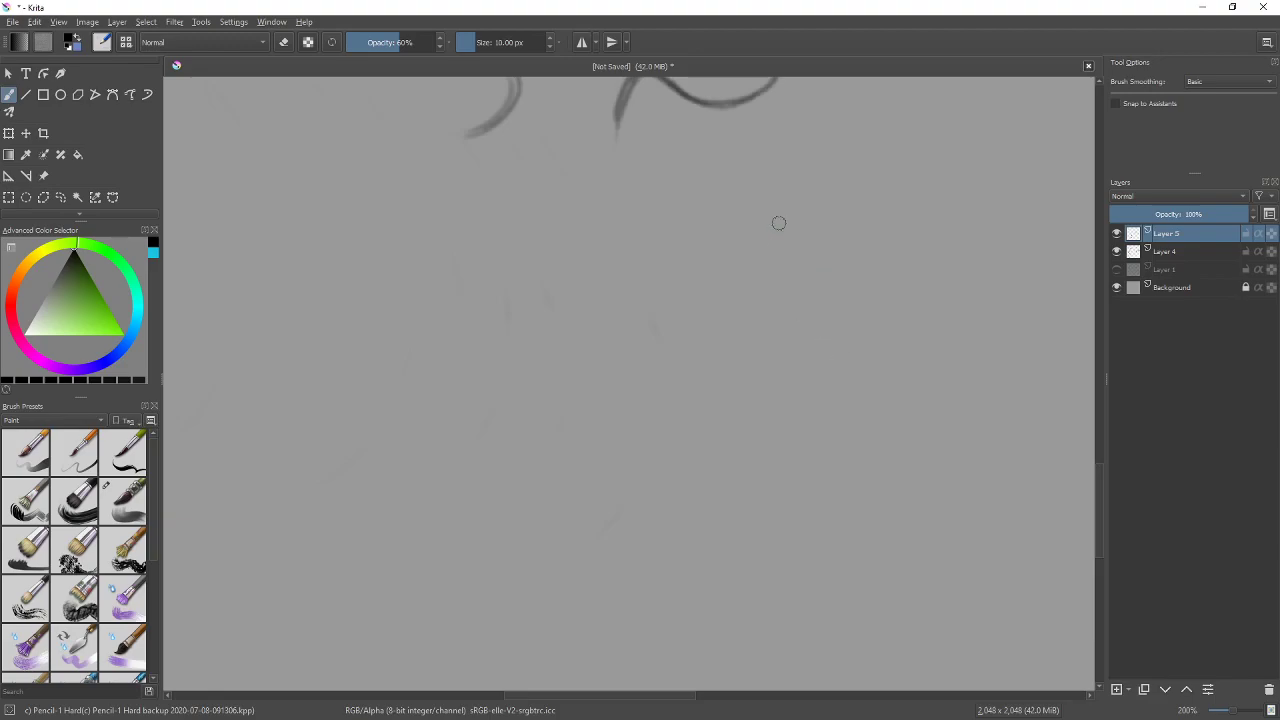
mouse_move(734, 204)
left_mouse_down()
mouse_move(596, 325)
mouse_move(778, 455)
mouse_move(548, 535)
left_mouse_up()
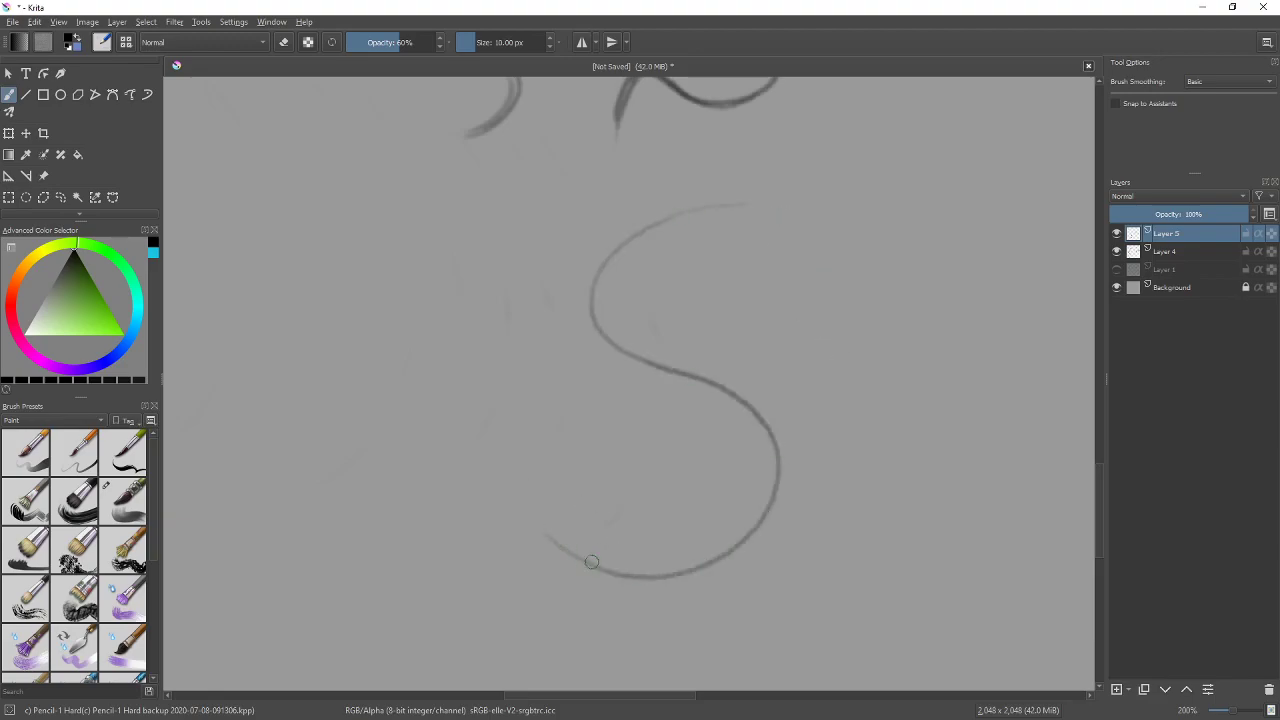
mouse_move(732, 549)
left_mouse_down()
mouse_move(768, 432)
mouse_move(748, 410)
mouse_move(762, 206)
mouse_move(673, 201)
mouse_move(655, 363)
mouse_move(741, 554)
left_mouse_up()
mouse_move(770, 502)
left_mouse_down()
mouse_move(560, 554)
mouse_move(550, 538)
mouse_move(774, 486)
mouse_move(762, 429)
mouse_move(661, 374)
mouse_move(707, 190)
mouse_move(650, 217)
mouse_move(796, 203)
mouse_move(575, 312)
left_mouse_up()
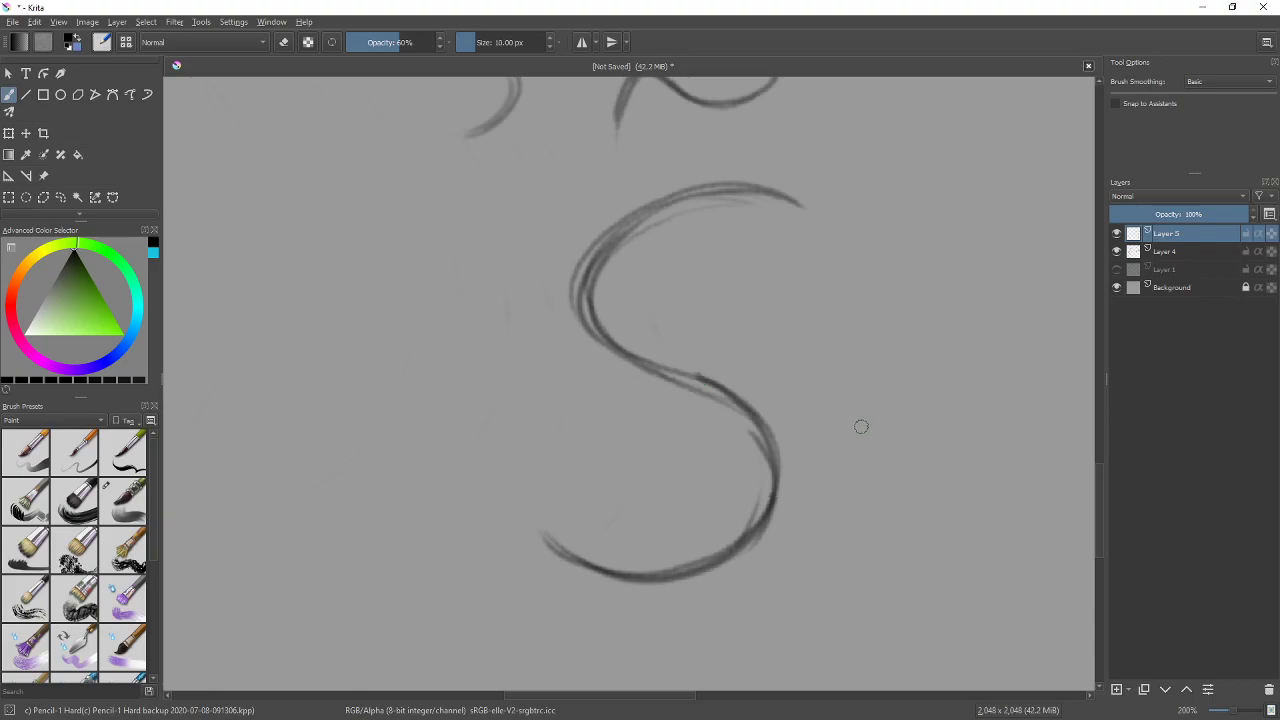
mouse_move(617, 285)
left_mouse_down()
mouse_move(598, 287)
mouse_move(606, 294)
left_mouse_up()
key("ctrl+z")
key("ctrl+z")
Draw a narrow slanted ellipse beside the S-curve with repeated looping strokes, and undo the marks tried beside its upper end
mouse_move(870, 380)
left_mouse_down()
mouse_move(851, 411)
mouse_move(686, 449)
left_mouse_up()
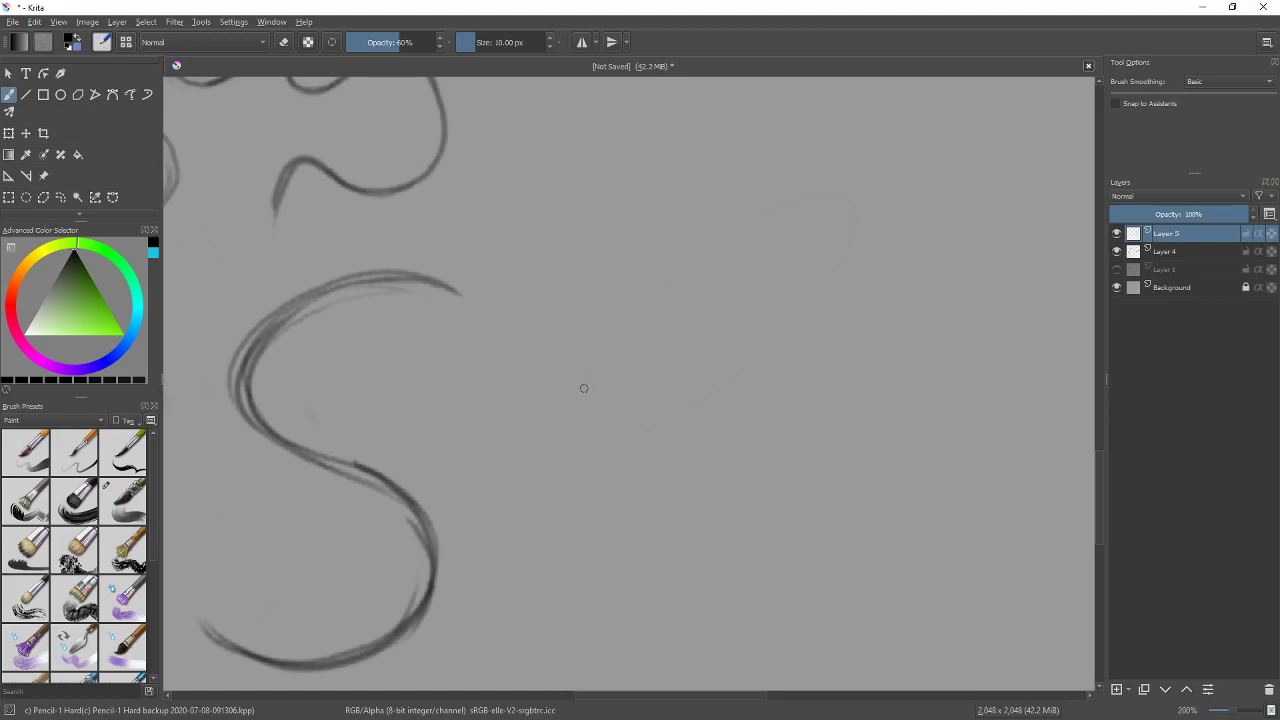
mouse_move(736, 357)
left_mouse_down()
mouse_move(837, 198)
mouse_move(590, 345)
mouse_move(662, 395)
mouse_move(858, 207)
mouse_move(647, 286)
mouse_move(577, 413)
mouse_move(829, 281)
mouse_move(812, 206)
left_mouse_up()
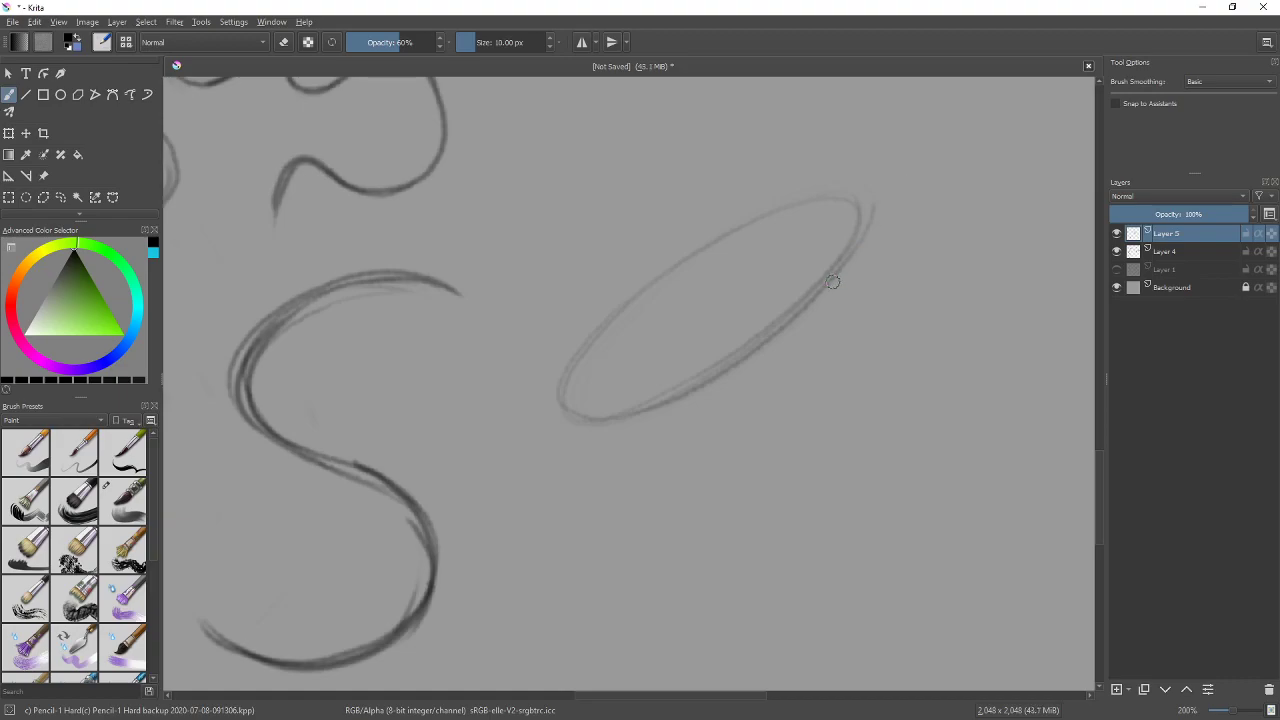
mouse_move(817, 285)
left_mouse_down()
mouse_move(653, 305)
mouse_move(852, 212)
mouse_move(572, 430)
mouse_move(603, 301)
mouse_move(855, 212)
mouse_move(640, 425)
mouse_move(545, 395)
mouse_move(812, 192)
mouse_move(640, 288)
left_mouse_up()
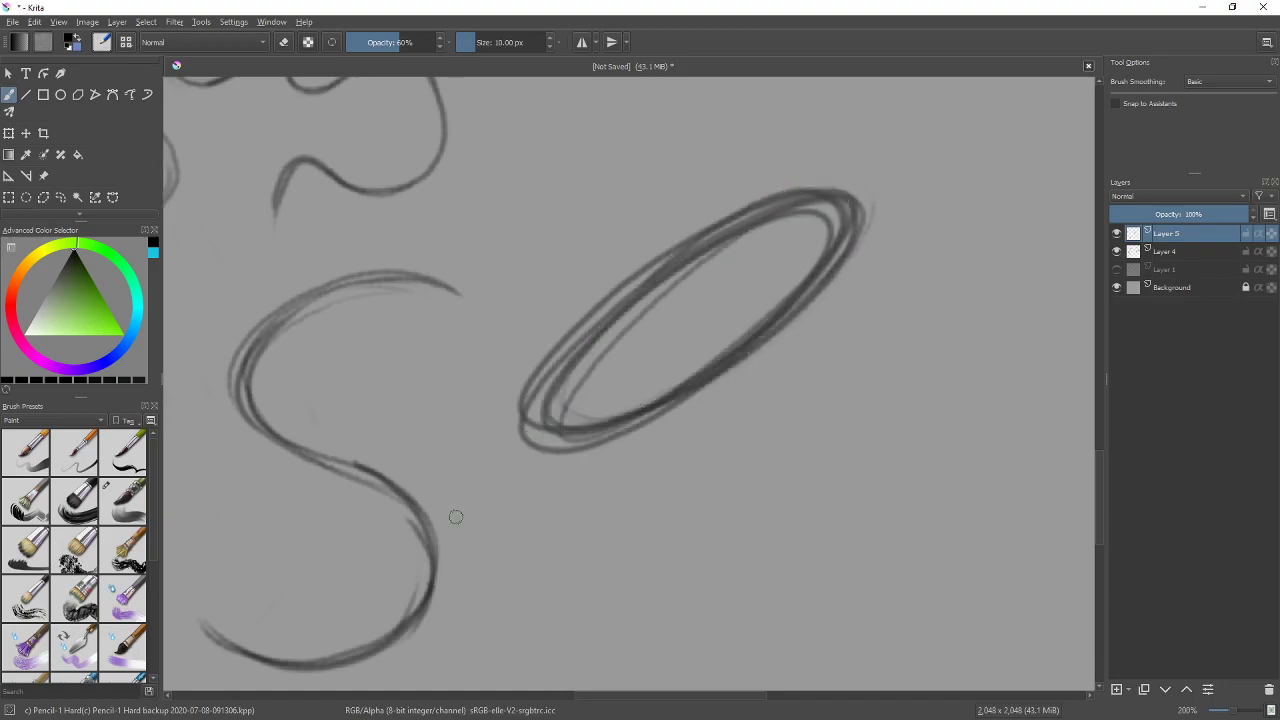
left_click_drag(906, 164, 880, 201)
left_click_drag(881, 176, 897, 198)
key("ctrl+z")
key("ctrl+z")
Erase the stray inner loops of the ellipse with the soft eraser to leave one clean outline, and return to the pencil
key("e")
mouse_move(729, 266)
left_mouse_down()
mouse_move(600, 337)
mouse_move(620, 415)
left_mouse_up()
mouse_move(694, 326)
left_mouse_down()
mouse_move(629, 397)
mouse_move(756, 271)
mouse_move(607, 411)
mouse_move(823, 231)
mouse_move(719, 335)
mouse_move(833, 216)
mouse_move(726, 246)
mouse_move(611, 371)
mouse_move(804, 213)
mouse_move(565, 404)
mouse_move(585, 375)
mouse_move(512, 399)
mouse_move(726, 213)
mouse_move(529, 361)
mouse_move(774, 190)
mouse_move(826, 189)
mouse_move(891, 228)
mouse_move(861, 183)
mouse_move(743, 368)
mouse_move(852, 261)
mouse_move(592, 453)
mouse_move(554, 394)
mouse_move(539, 416)
mouse_move(553, 397)
mouse_move(662, 364)
mouse_move(651, 398)
mouse_move(806, 245)
mouse_move(608, 405)
mouse_move(826, 240)
mouse_move(774, 301)
mouse_move(828, 224)
mouse_move(808, 233)
mouse_move(840, 206)
mouse_move(744, 323)
mouse_move(832, 227)
mouse_move(602, 428)
mouse_move(831, 227)
mouse_move(650, 400)
mouse_move(878, 193)
mouse_move(835, 296)
mouse_move(839, 214)
mouse_move(712, 288)
mouse_move(830, 213)
mouse_move(588, 373)
mouse_move(700, 292)
mouse_move(581, 363)
mouse_move(564, 406)
mouse_move(508, 417)
mouse_move(650, 272)
mouse_move(691, 373)
mouse_move(628, 405)
mouse_move(652, 397)
mouse_move(663, 346)
mouse_move(611, 418)
mouse_move(763, 285)
mouse_move(559, 431)
mouse_move(670, 353)
left_mouse_up()
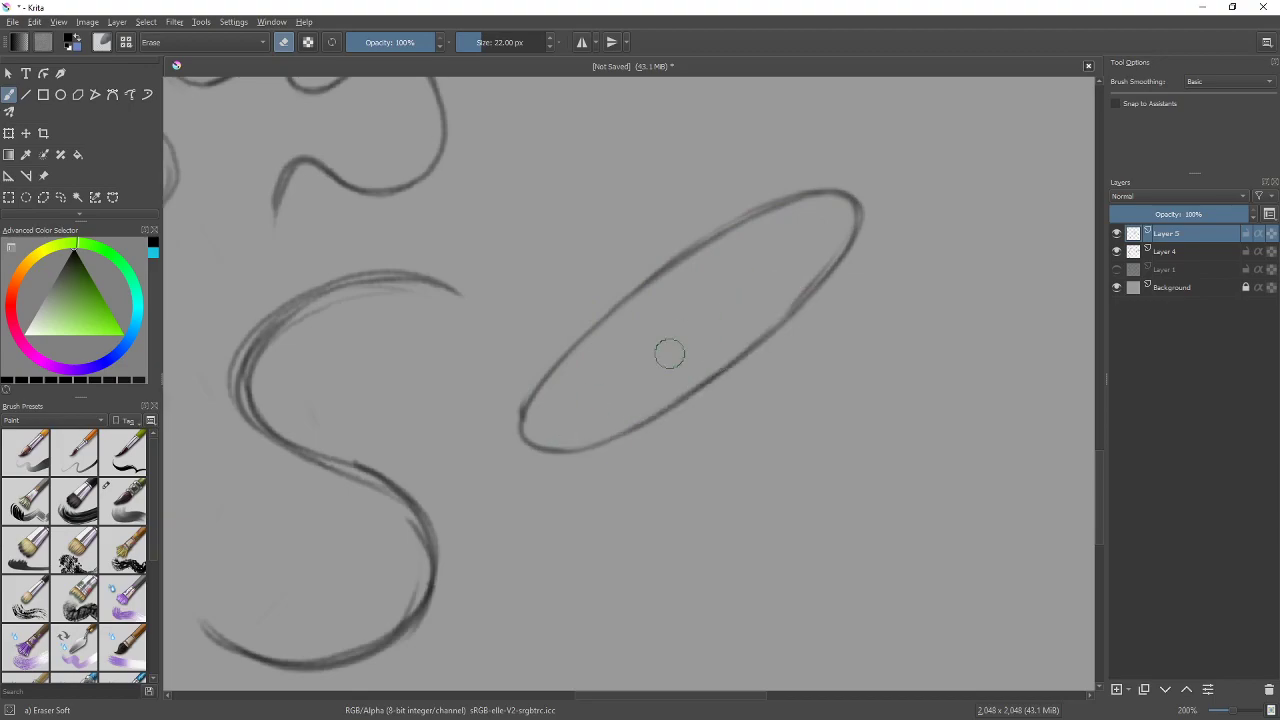
key("slash")
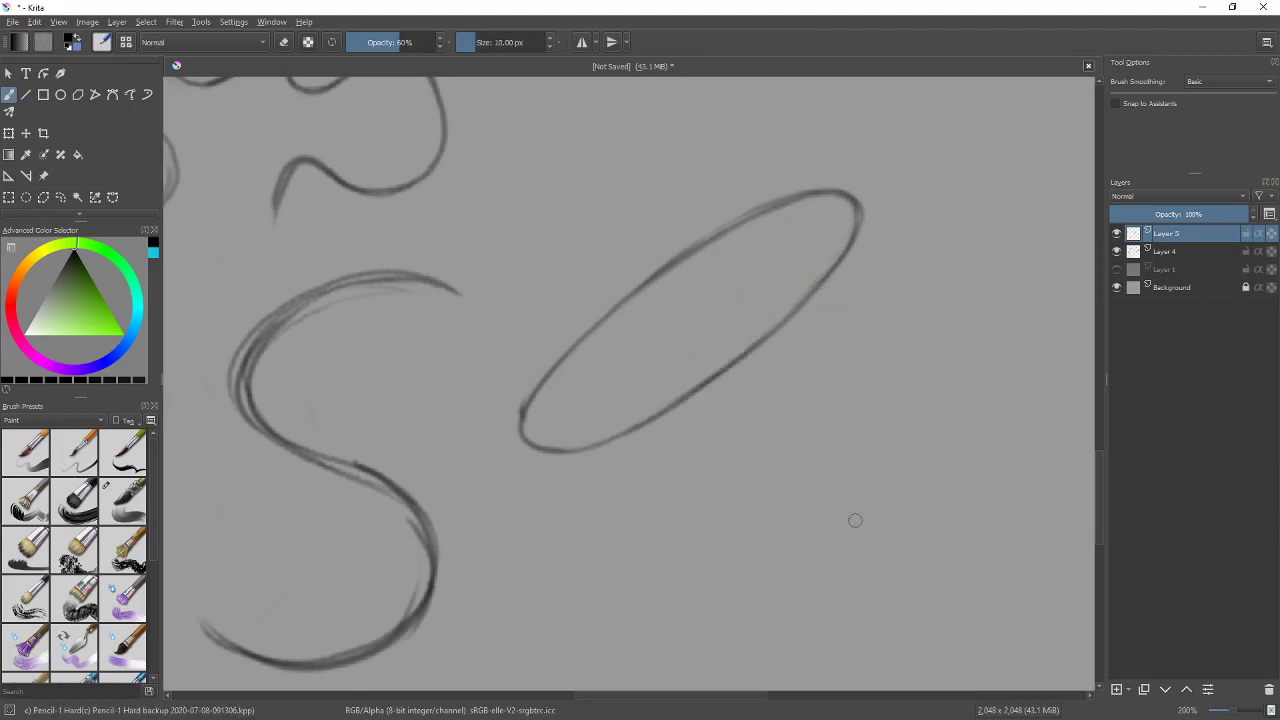
Mark two distant crosses in the empty area above the ellipse and draw one long diagonal stroke through both, extending past each
left_click_drag(923, 511, 781, 584)
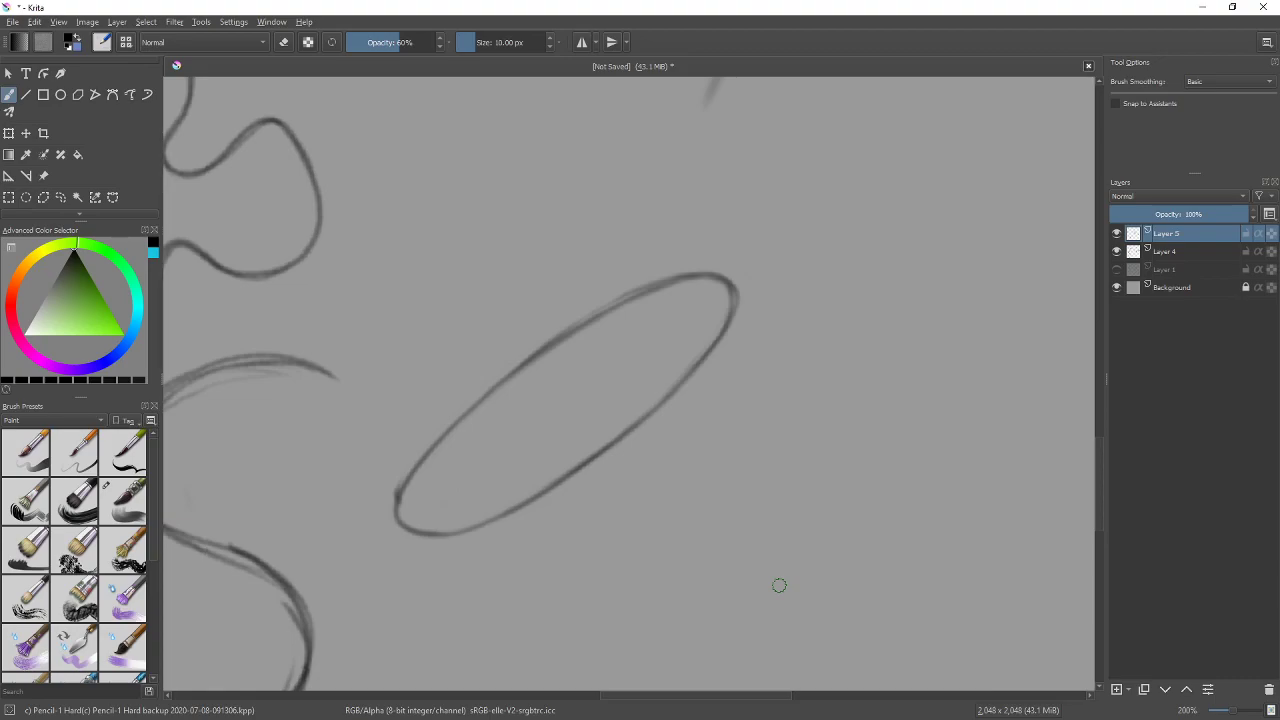
mouse_move(846, 291)
left_mouse_down()
mouse_move(734, 523)
mouse_move(717, 503)
left_mouse_up()
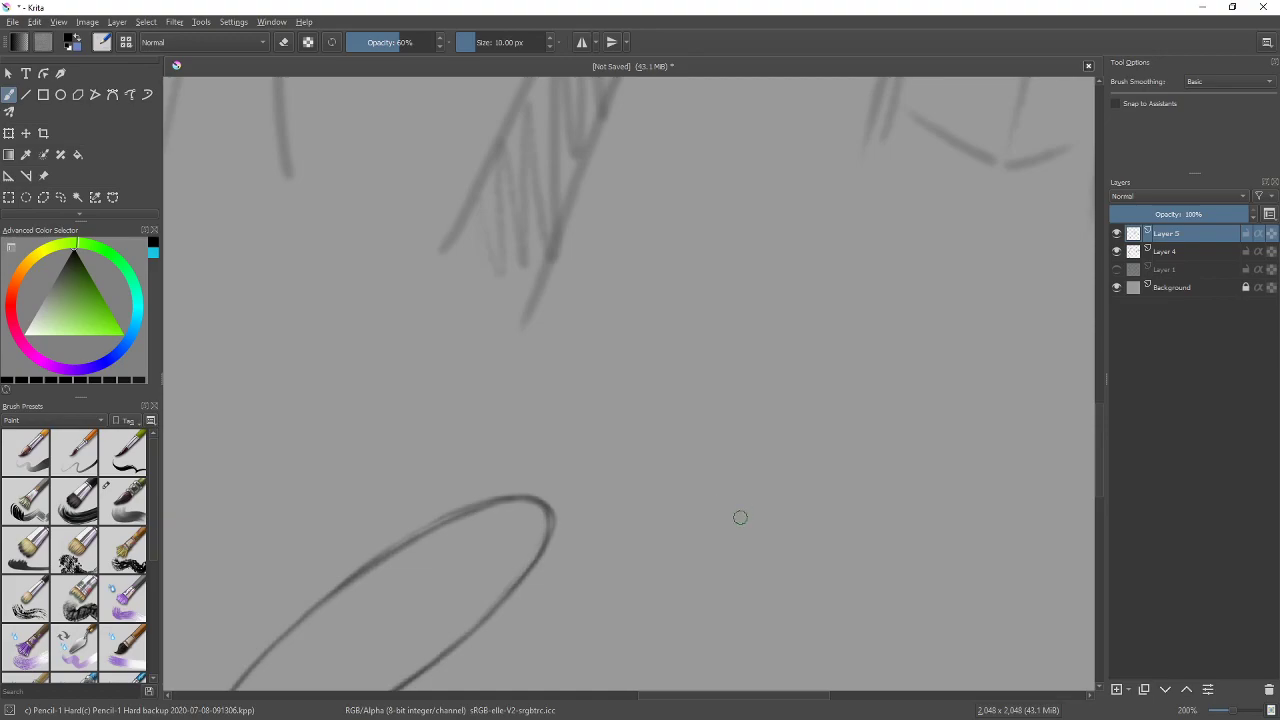
mouse_move(846, 352)
left_mouse_down()
mouse_move(797, 306)
mouse_move(740, 326)
left_mouse_up()
left_click_drag(546, 366, 566, 386)
left_click_drag(566, 366, 547, 388)
mouse_move(847, 386)
left_mouse_down()
mouse_move(811, 429)
mouse_move(774, 444)
left_mouse_up()
mouse_move(891, 288)
left_mouse_down()
mouse_move(909, 307)
mouse_move(890, 308)
left_mouse_up()
left_click_drag(979, 397, 943, 380)
mouse_move(950, 390)
left_mouse_down()
mouse_move(946, 306)
mouse_move(900, 343)
mouse_move(863, 257)
left_mouse_up()
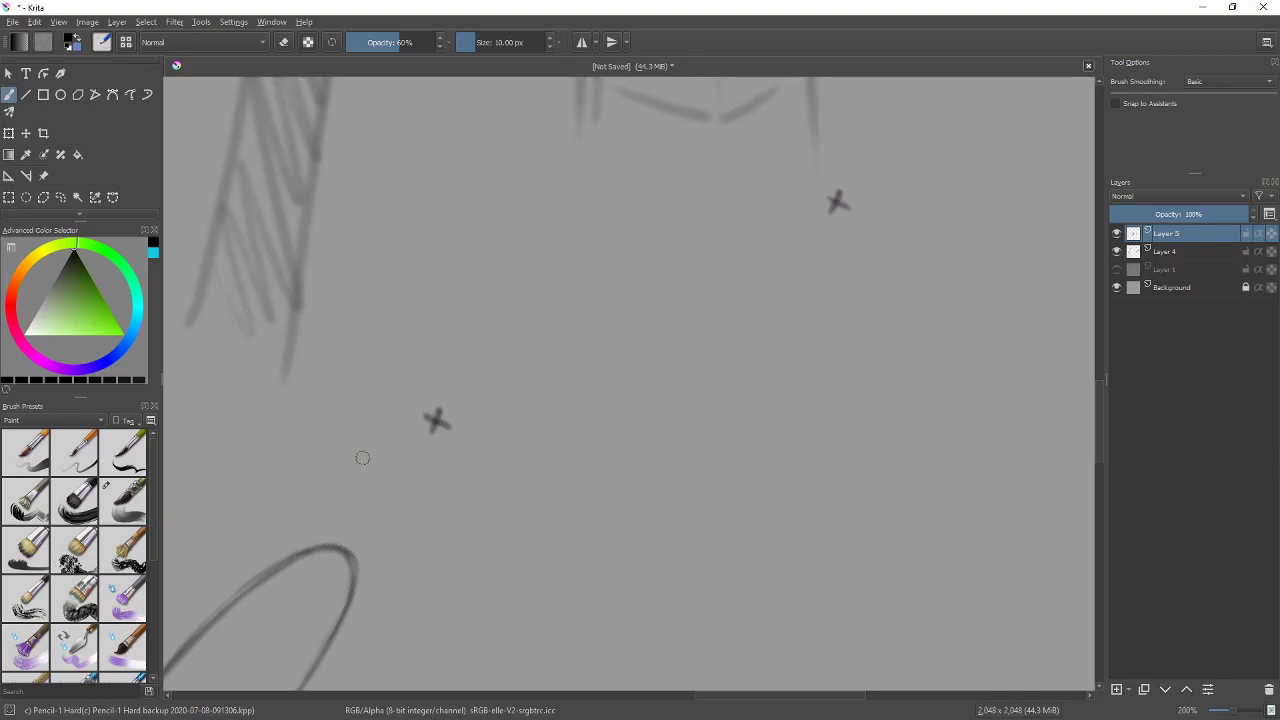
left_click_drag(400, 440, 958, 140)
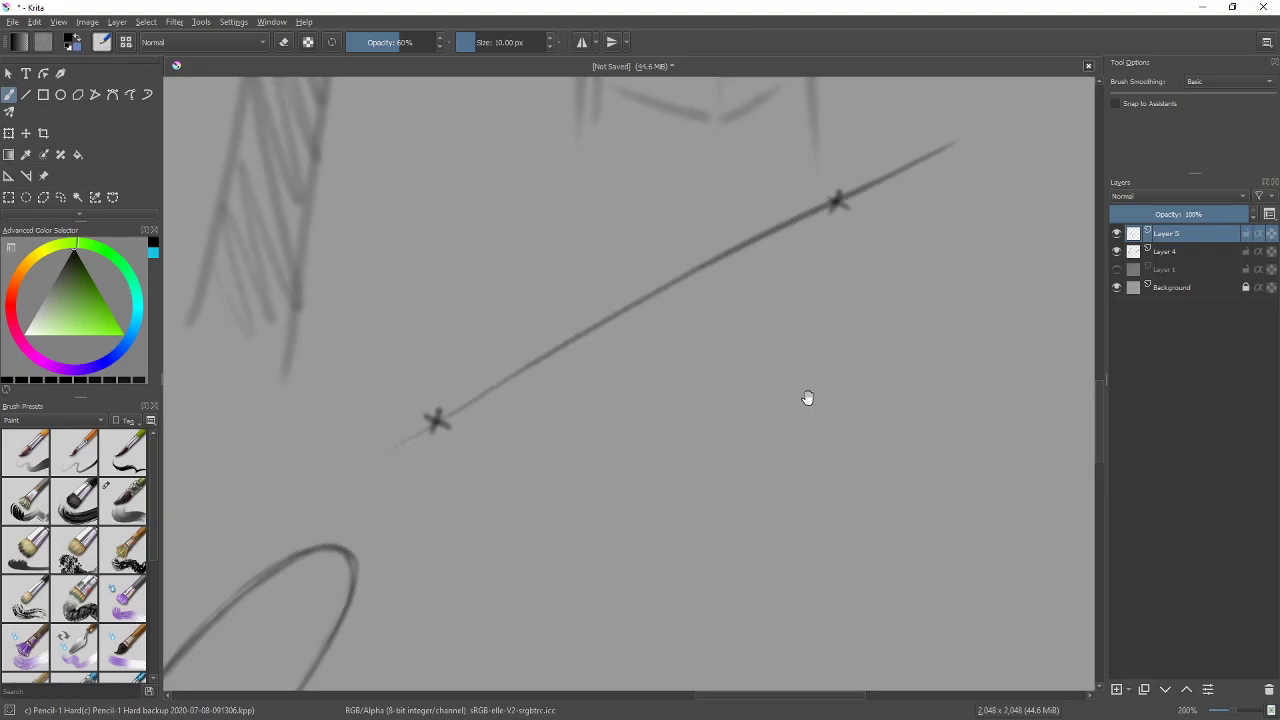
Place a second pair of marks below the first line and draw another long diagonal stroke past both
left_click_drag(808, 399, 760, 320)
mouse_move(525, 396)
left_mouse_down()
mouse_move(545, 413)
mouse_move(532, 412)
left_mouse_up()
left_click_drag(874, 220, 882, 227)
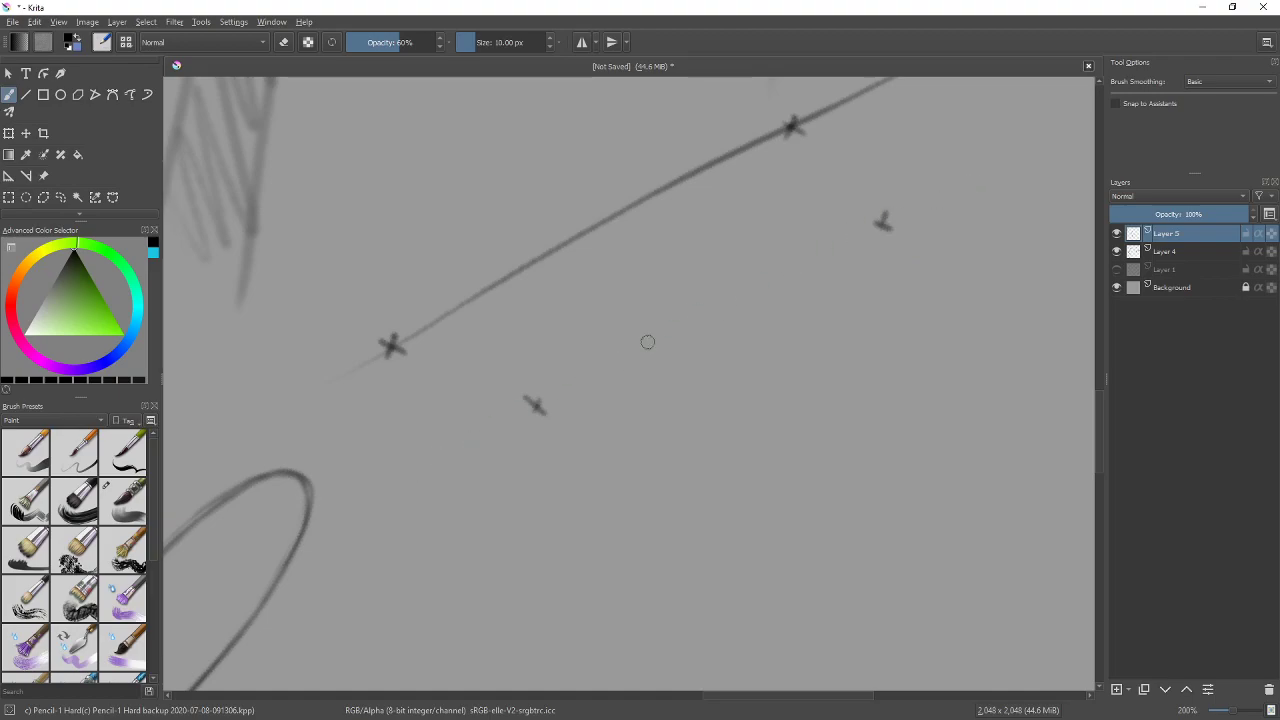
left_click_drag(473, 446, 980, 188)
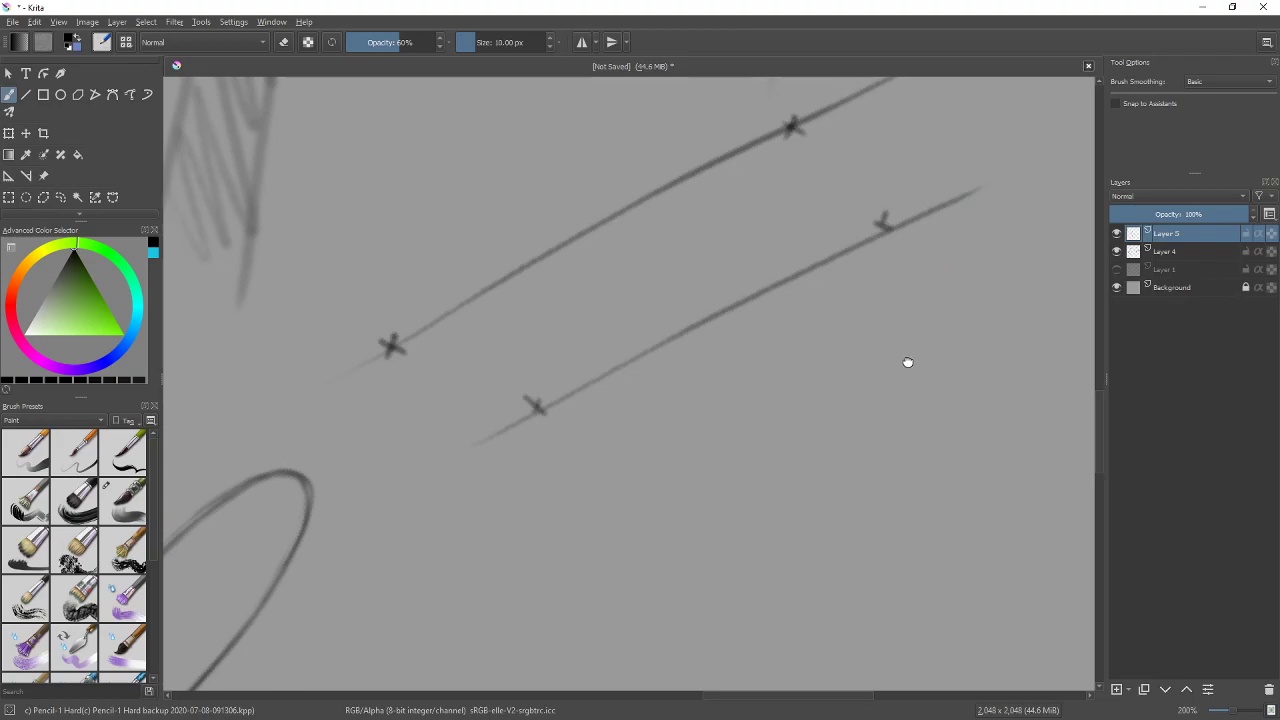
Sketch a small arrow pointing at the second line's upper mark, undo it, and rotate the canvas slightly
left_click_drag(907, 361, 757, 414)
mouse_move(758, 326)
left_mouse_down()
mouse_move(755, 288)
mouse_move(766, 300)
left_mouse_up()
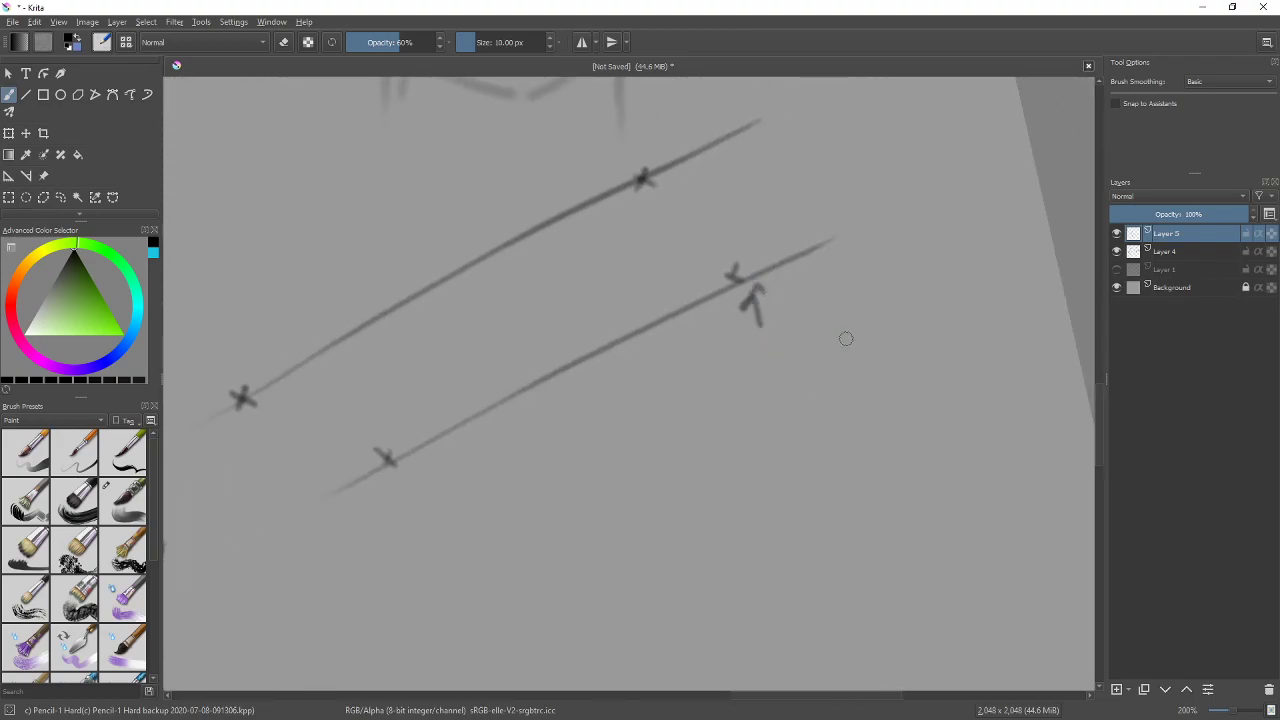
key("ctrl+z")
mouse_move(809, 374)
left_mouse_down()
mouse_move(811, 407)
mouse_move(849, 317)
left_mouse_up()
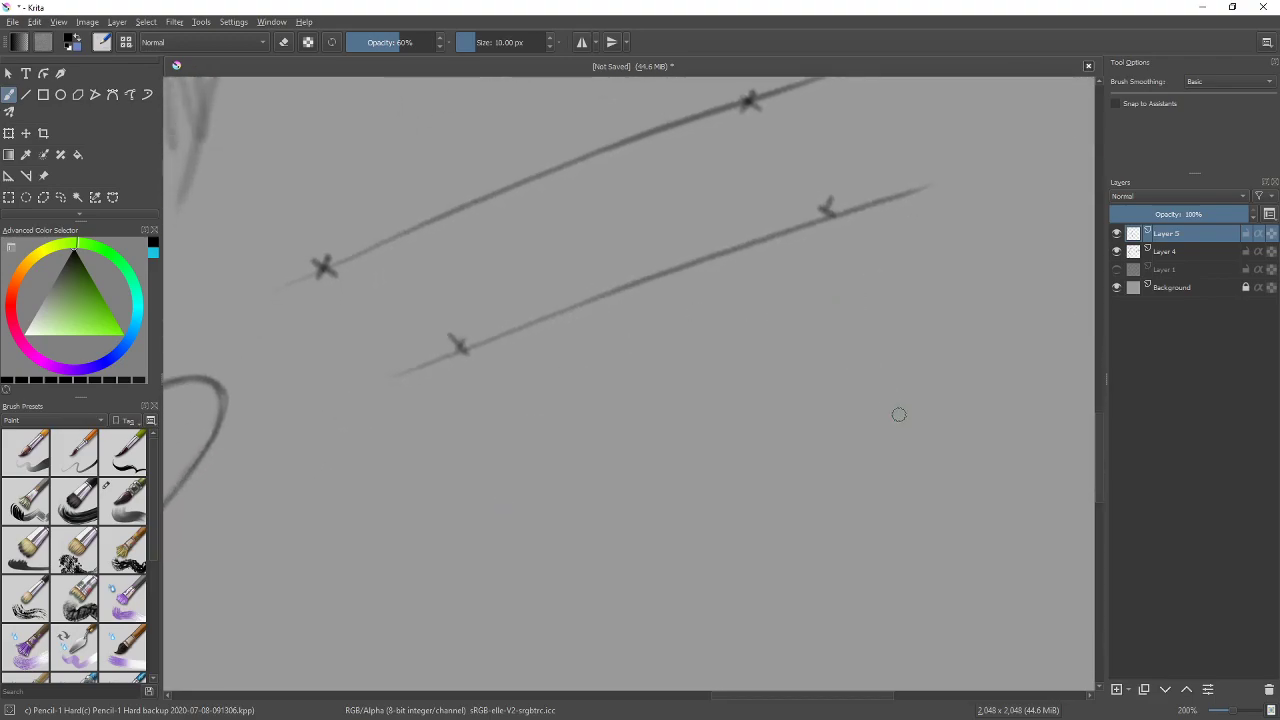
Build up a second slanted ellipse beside the first with light overlapping pencil strokes, darkening it into a clear outline
left_click_drag(823, 394, 846, 274)
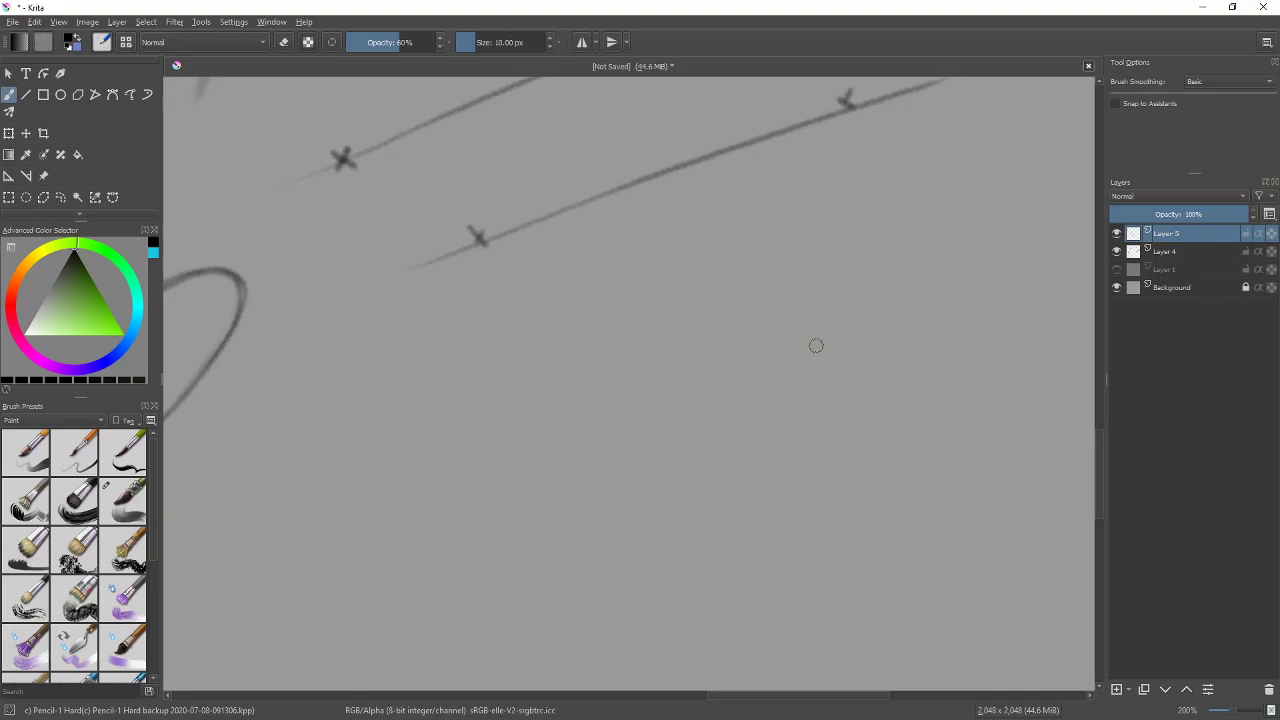
mouse_move(460, 294)
left_mouse_down()
mouse_move(791, 257)
mouse_move(880, 215)
left_mouse_up()
mouse_move(534, 230)
left_mouse_down()
mouse_move(342, 468)
mouse_move(587, 203)
mouse_move(630, 282)
mouse_move(370, 470)
mouse_move(360, 382)
mouse_move(605, 195)
mouse_move(510, 445)
left_mouse_up()
mouse_move(646, 423)
left_mouse_down()
mouse_move(617, 374)
mouse_move(597, 370)
left_mouse_up()
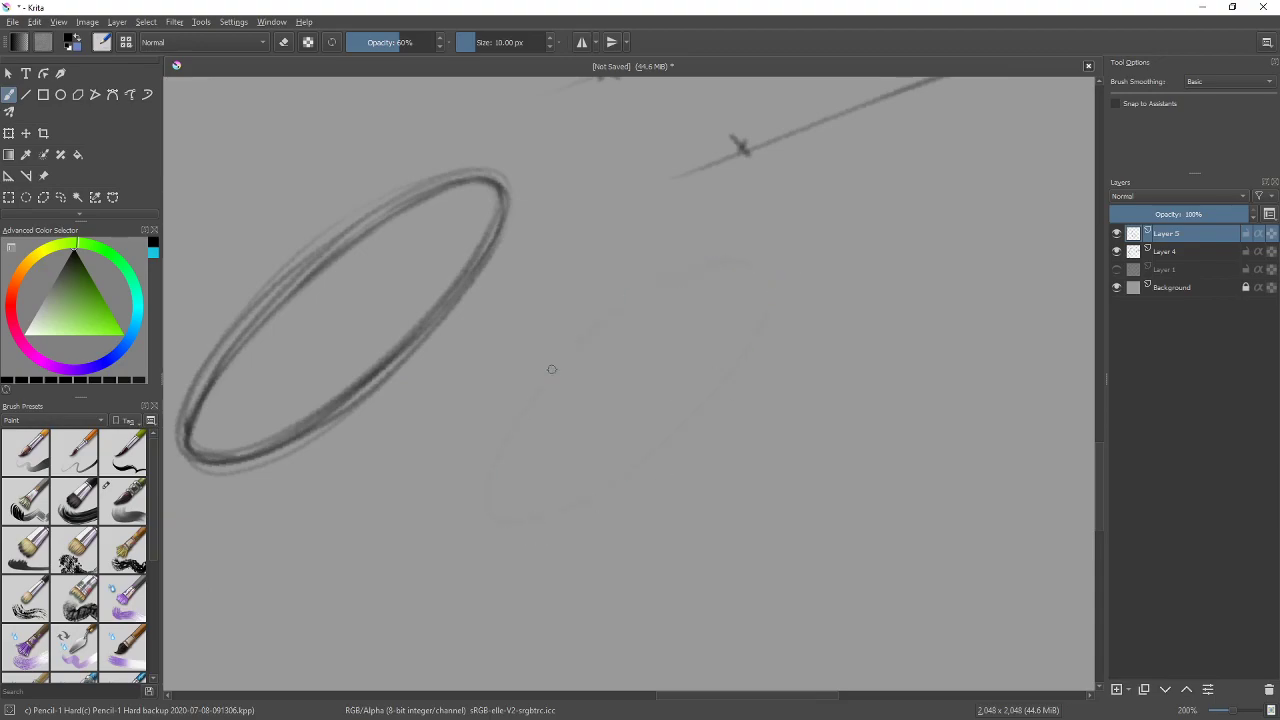
left_click_drag(657, 289, 688, 264)
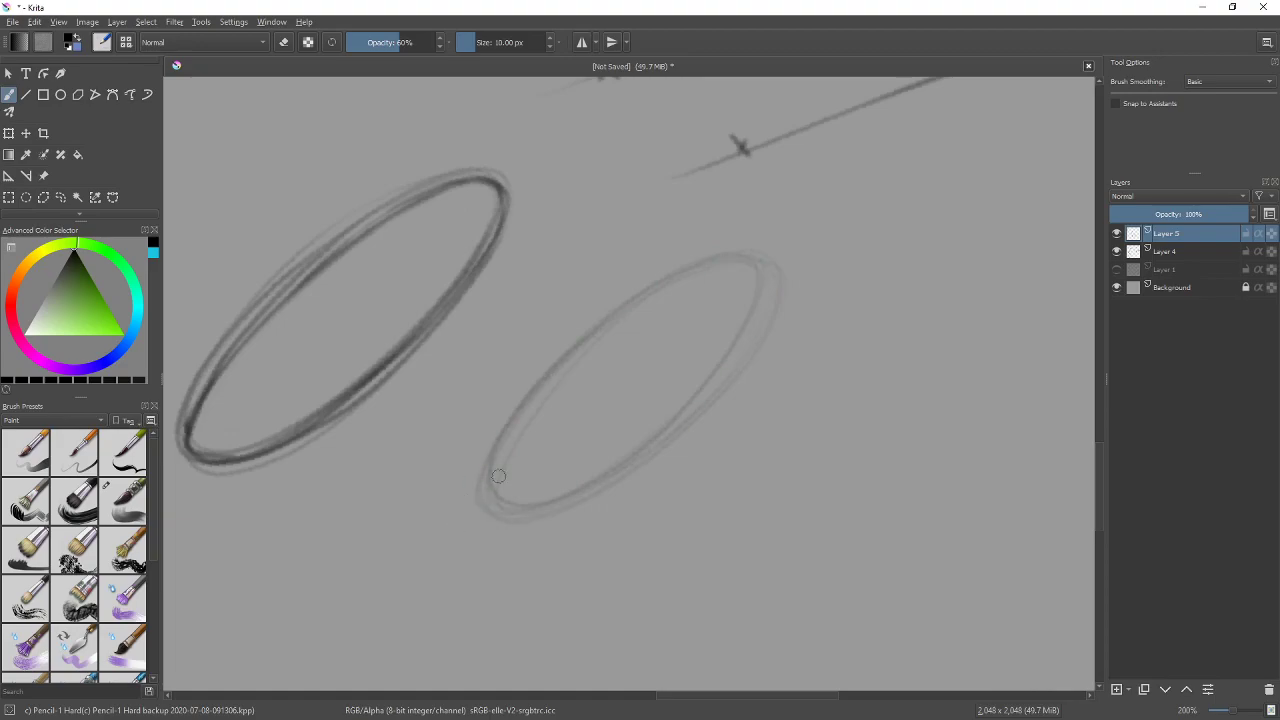
mouse_move(622, 301)
left_mouse_down()
mouse_move(674, 414)
mouse_move(510, 402)
left_mouse_up()
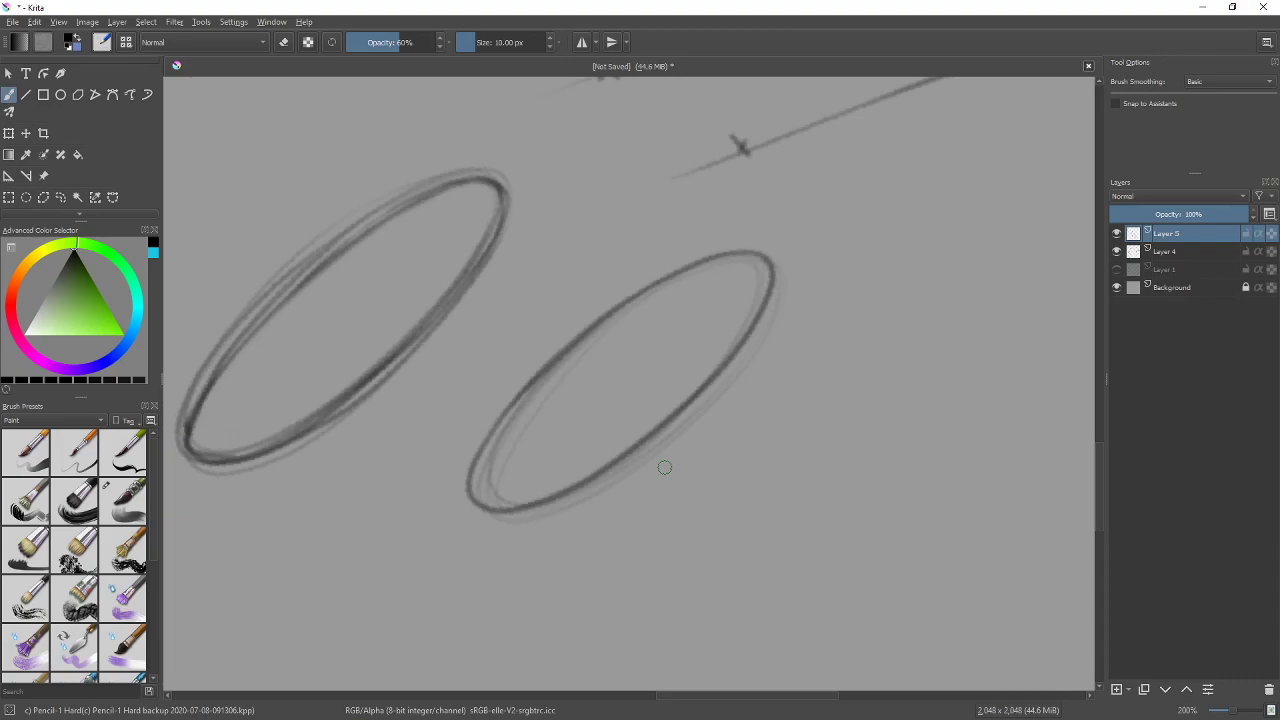
Sketch a small arrow pointing at the new ellipse's lower edge, erase its stray loops with the soft eraser, and return to the pencil
mouse_move(714, 420)
left_mouse_down()
mouse_move(727, 468)
mouse_move(726, 432)
left_mouse_up()
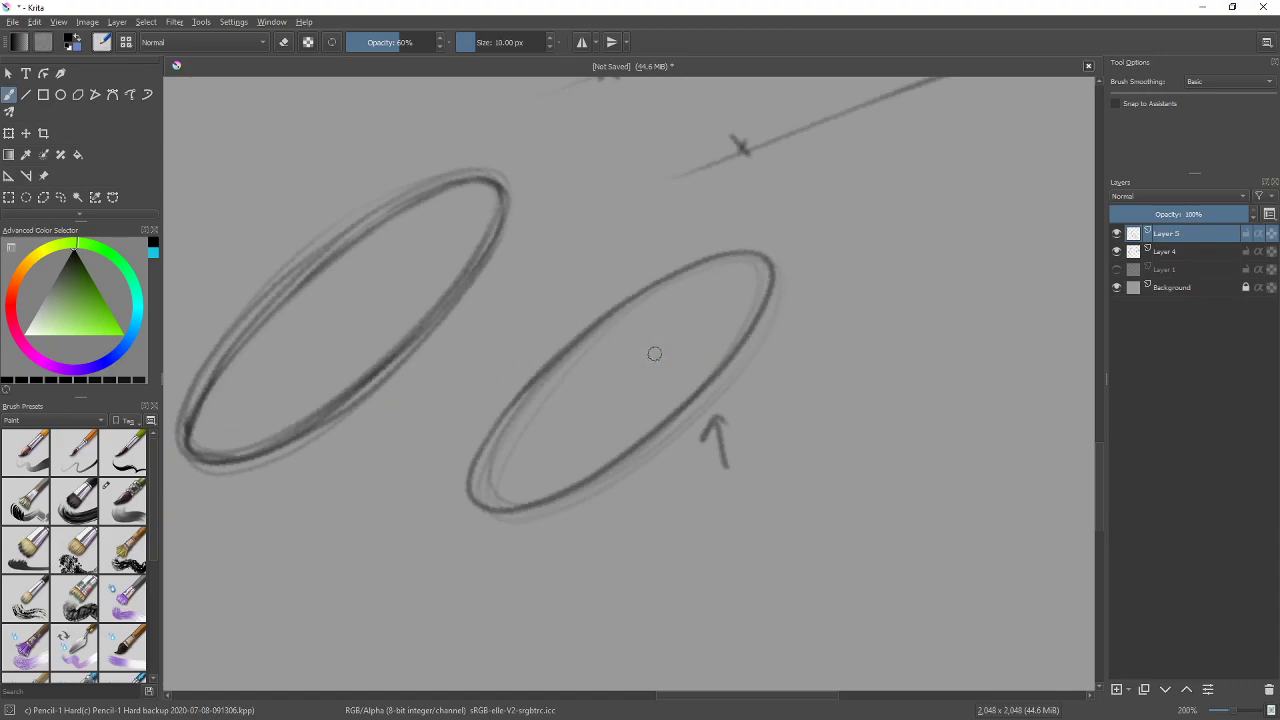
key("e")
mouse_move(486, 486)
left_mouse_down()
mouse_move(499, 453)
mouse_move(757, 271)
mouse_move(585, 497)
left_mouse_up()
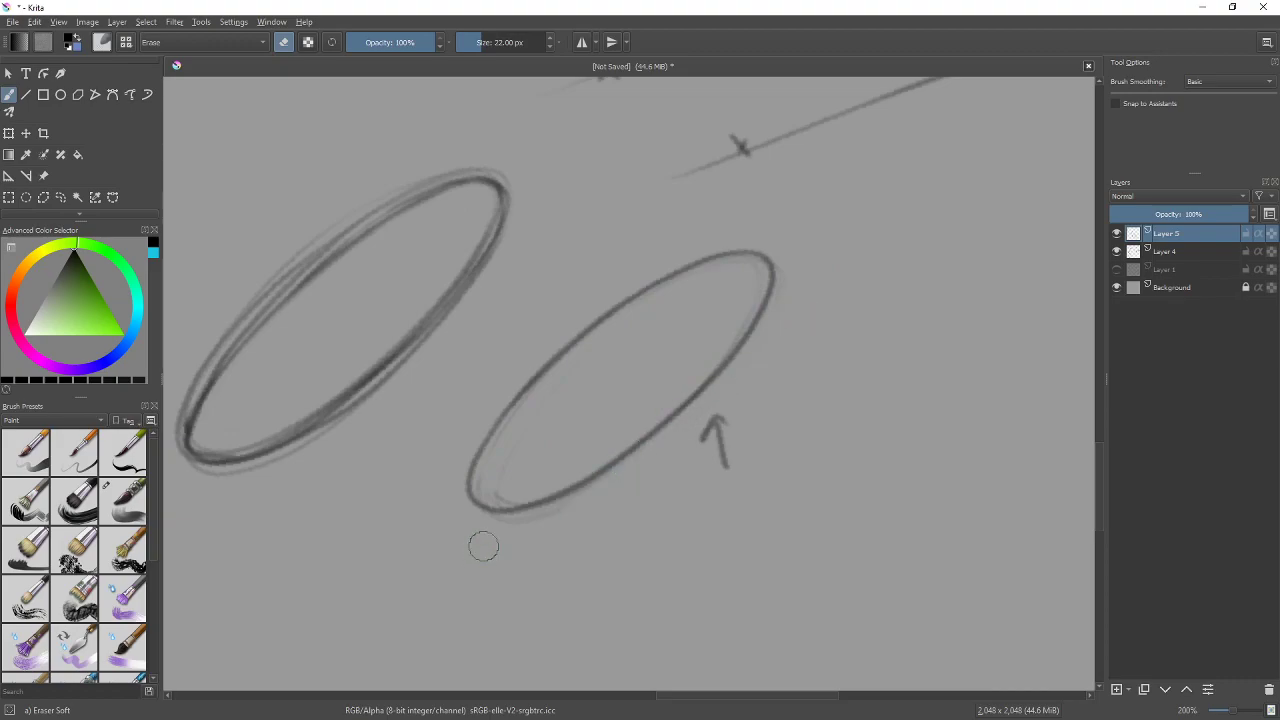
mouse_move(457, 514)
left_mouse_down()
mouse_move(520, 483)
mouse_move(503, 457)
mouse_move(487, 494)
mouse_move(501, 459)
left_mouse_up()
key("slash")
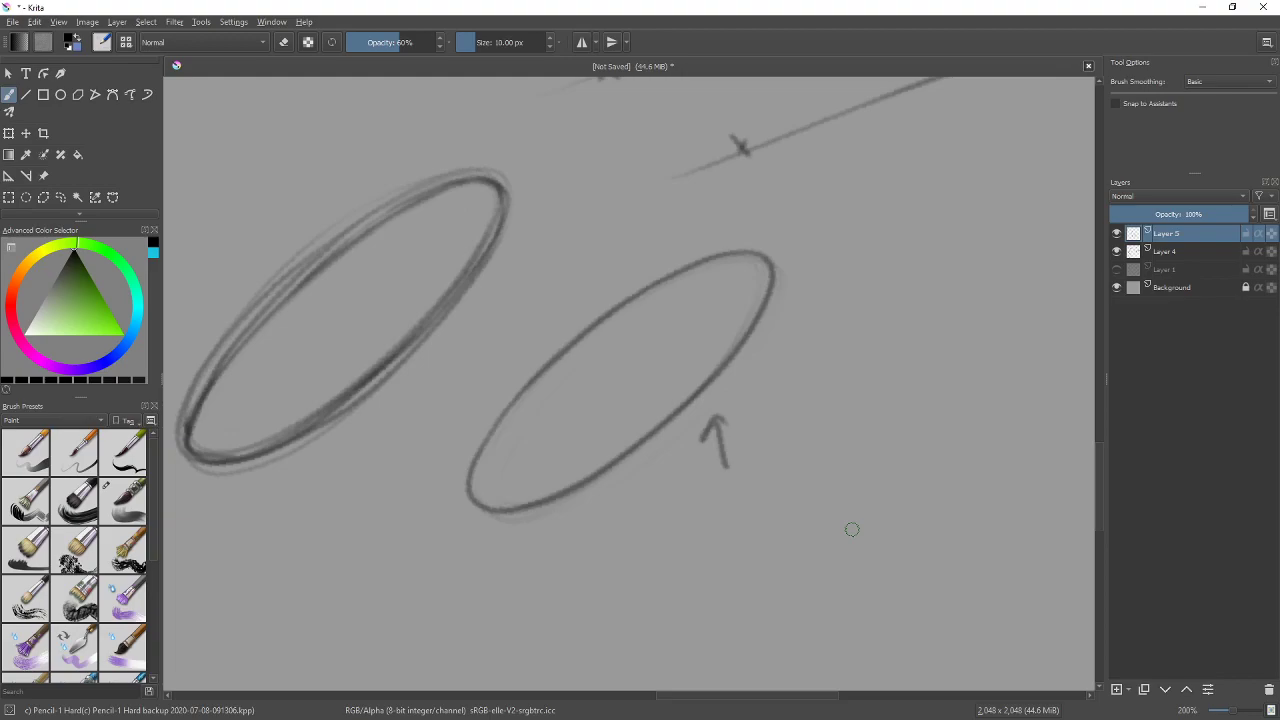
Lightly build a third slanted ellipse below the second marked line with loose overlapping strokes
left_click_drag(871, 363, 570, 475)
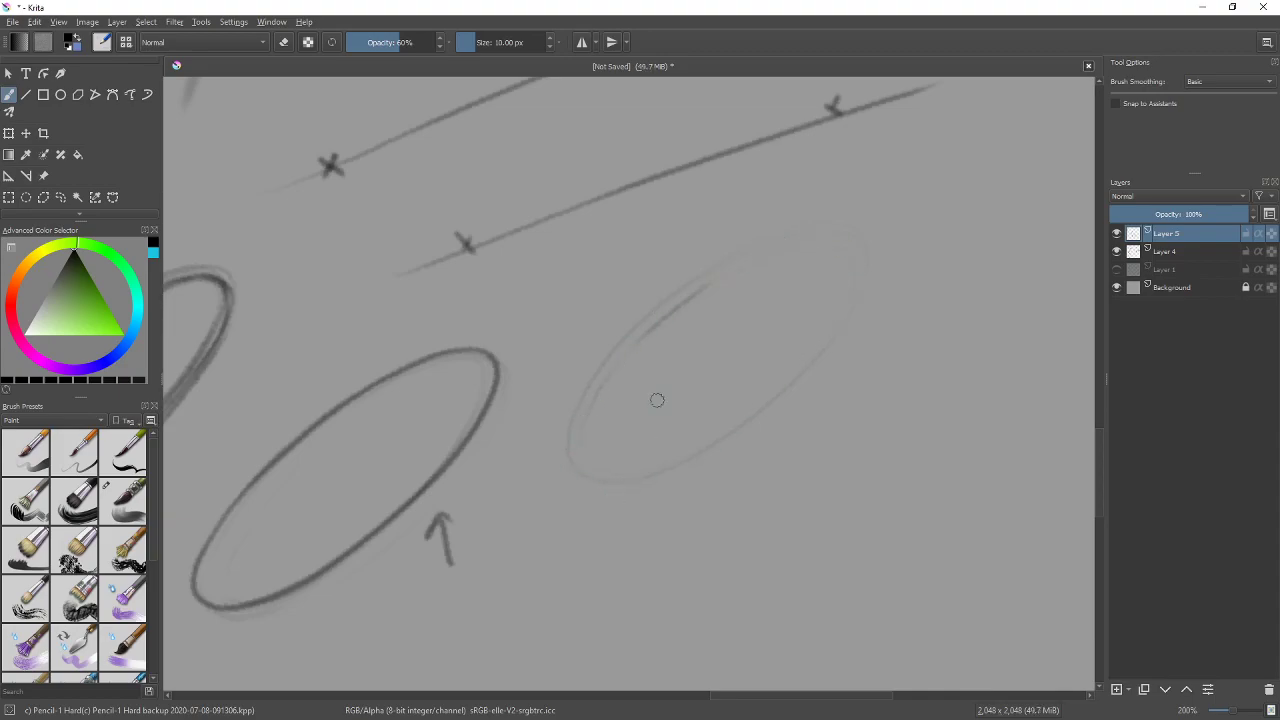
left_click_drag(632, 476, 742, 264)
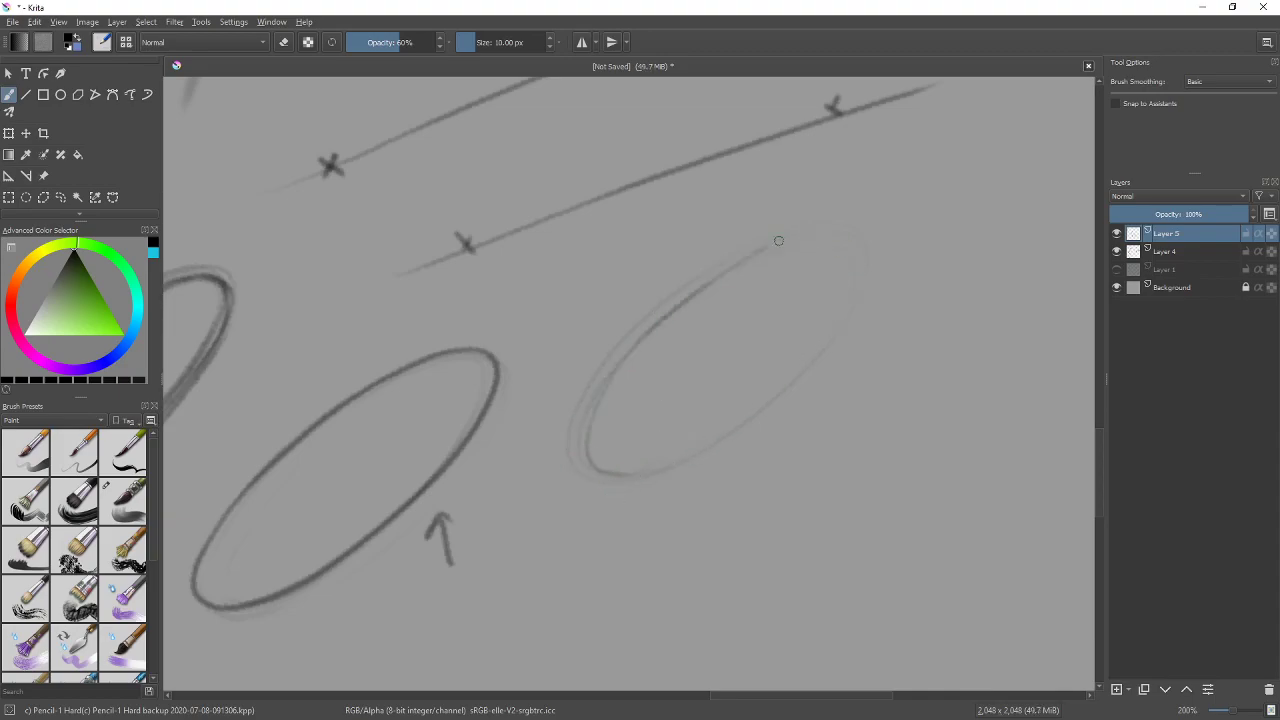
left_click_drag(624, 480, 866, 279)
key("ctrl+z")
left_click_drag(655, 324, 590, 420)
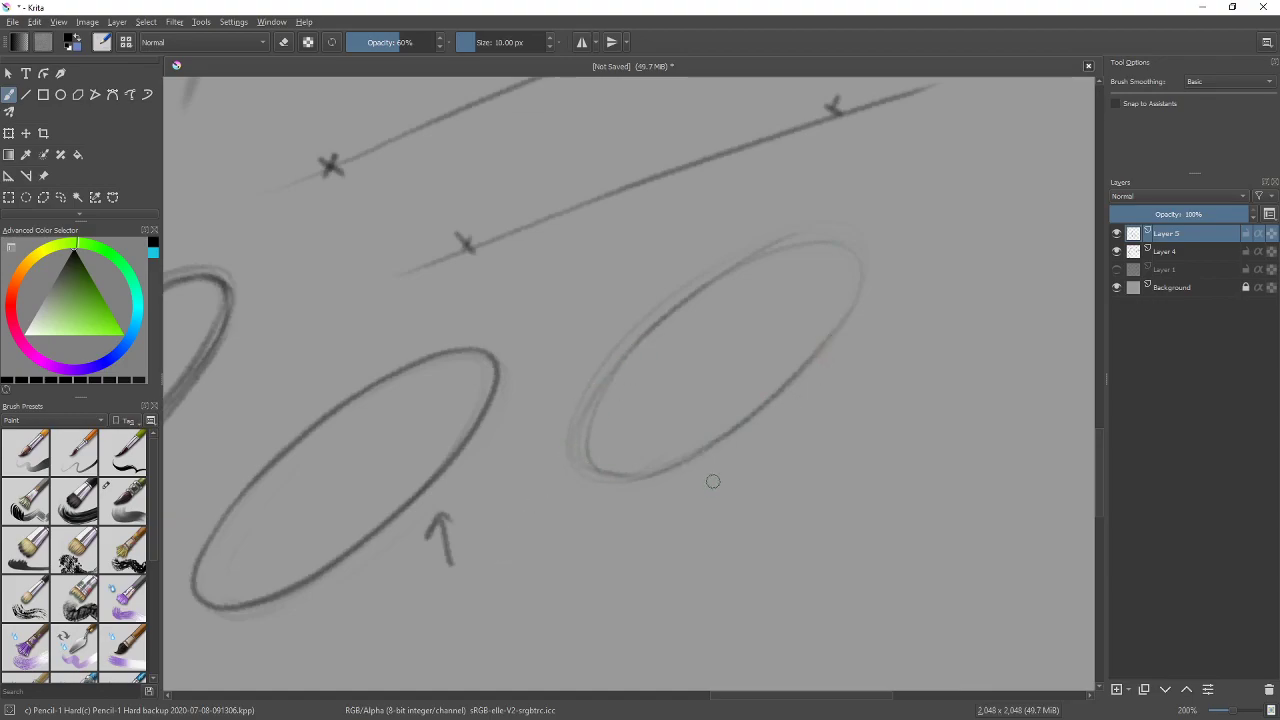
Erase the stray outer loops of the third ellipse with the soft eraser and go back to the pencil
key("ctrl+z")
key("e")
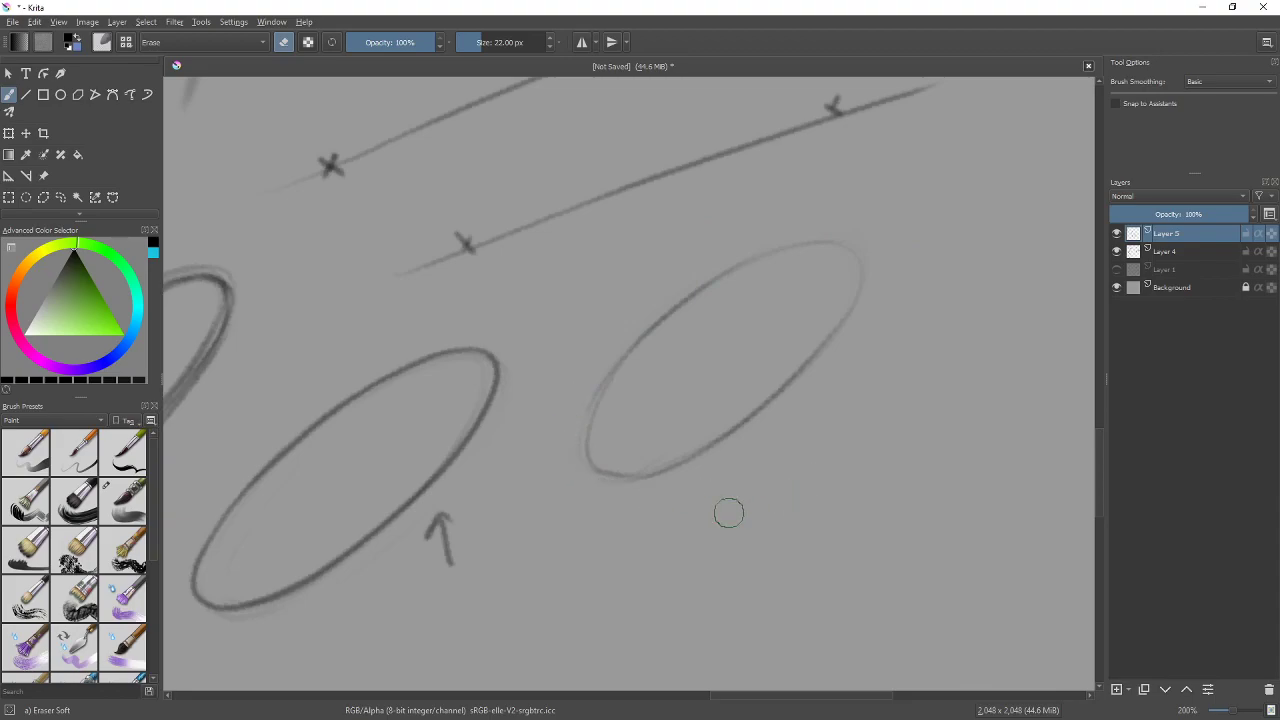
key("e")
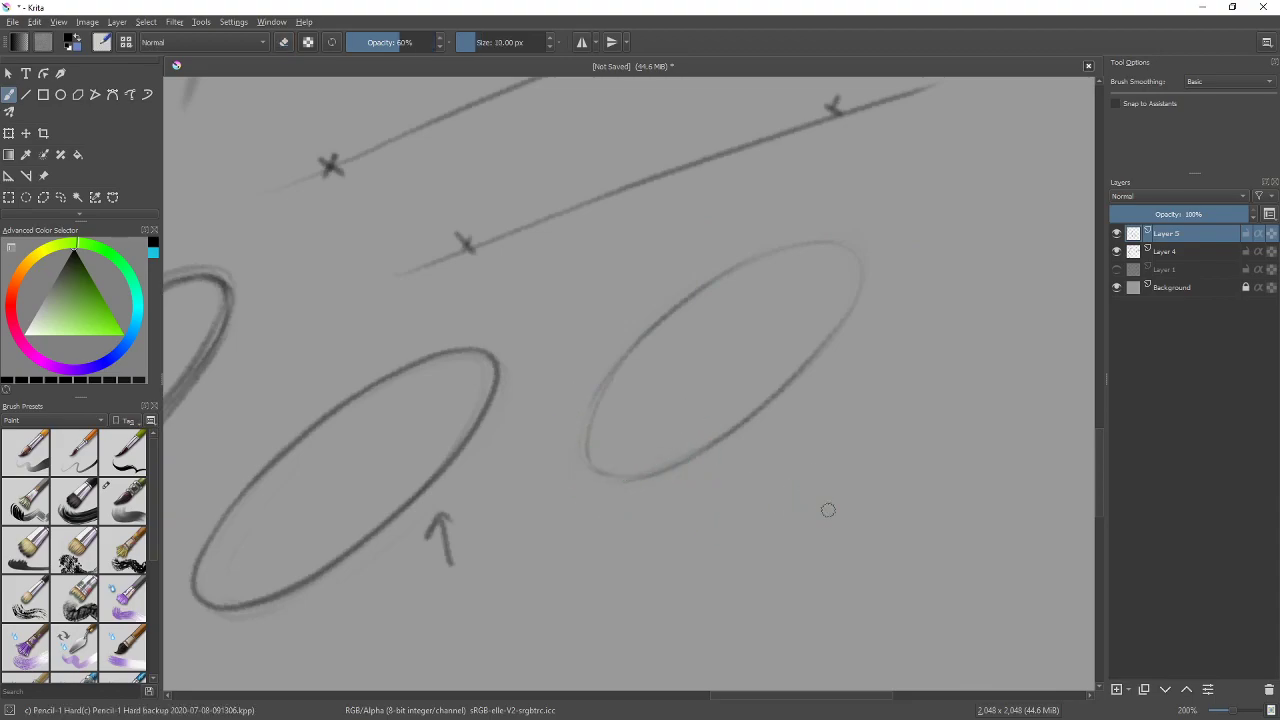
Switch to the Pencil-2 brush and draw a thin diagonal line in the empty area beneath the ellipses
left_click_drag(700, 331, 645, 189)
scroll(571, 420, "down", 3)
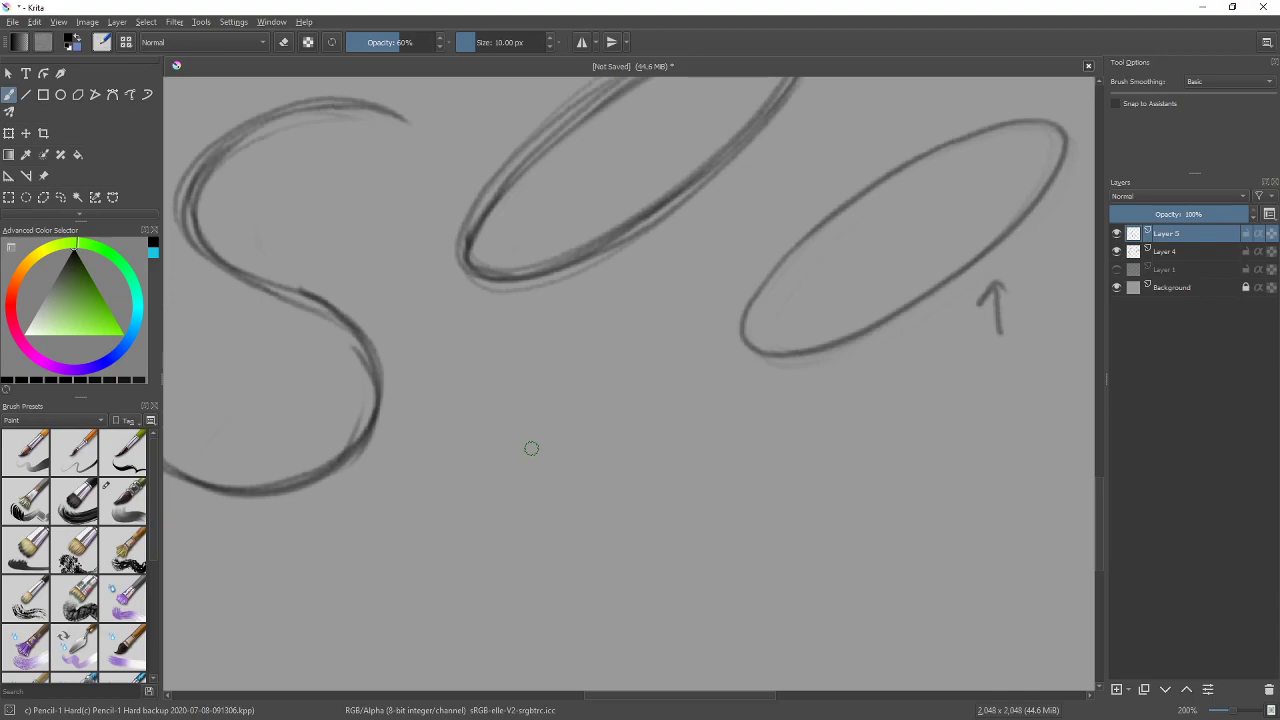
key("slash")
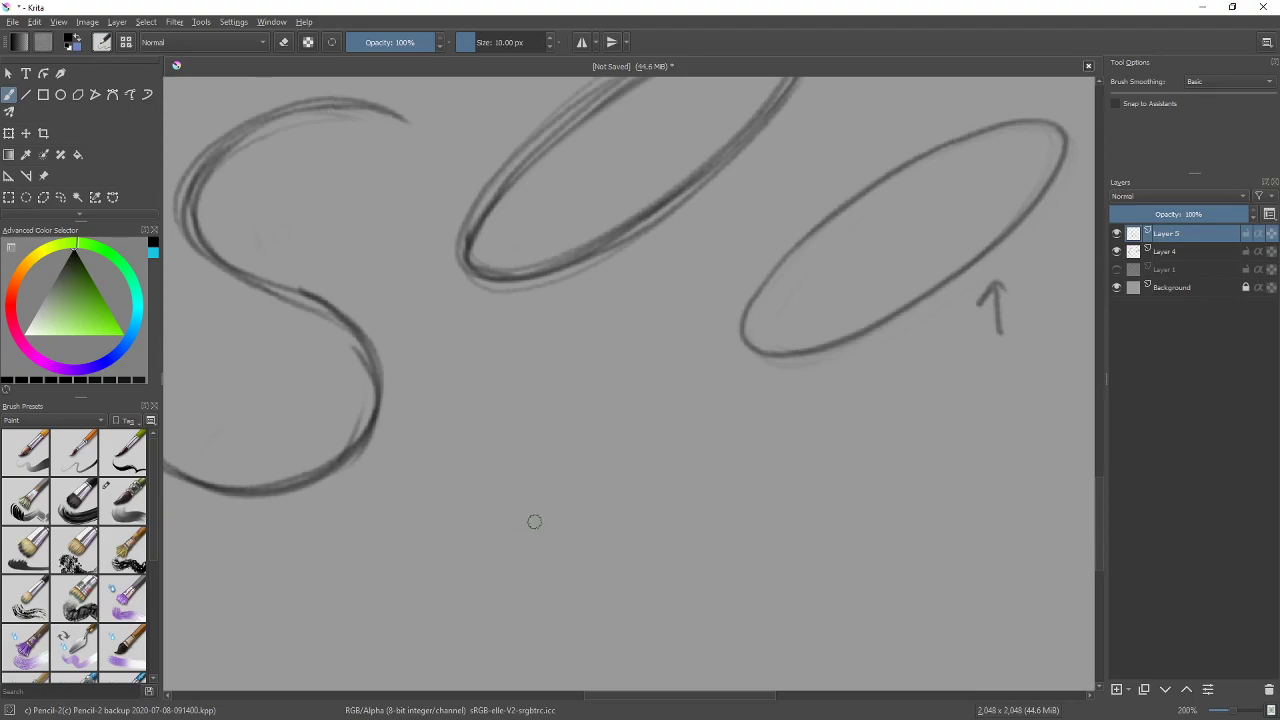
left_click_drag(461, 620, 588, 410)
left_click_drag(678, 522, 541, 439)
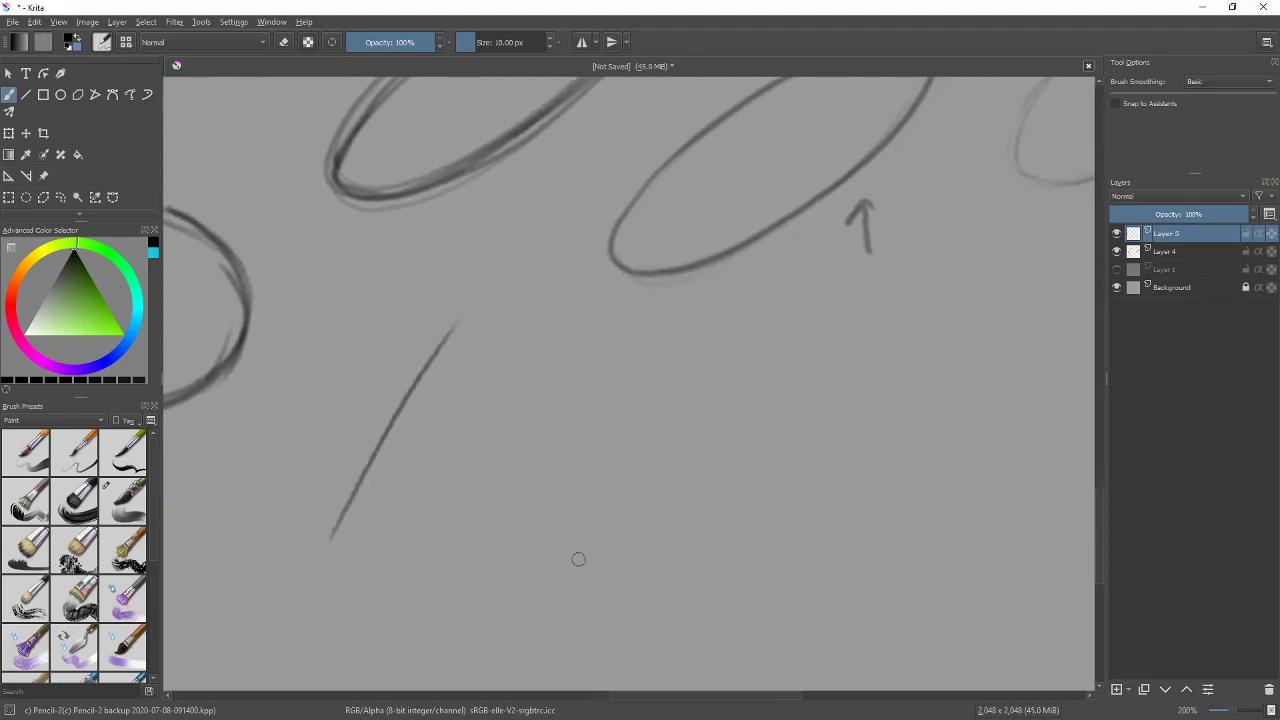
Draw a bold rectangle with an overlapping circle and a short diagonal line extending from the circle
mouse_move(602, 376)
left_mouse_down()
mouse_move(588, 499)
mouse_move(723, 503)
mouse_move(739, 346)
mouse_move(599, 346)
mouse_move(602, 386)
left_mouse_up()
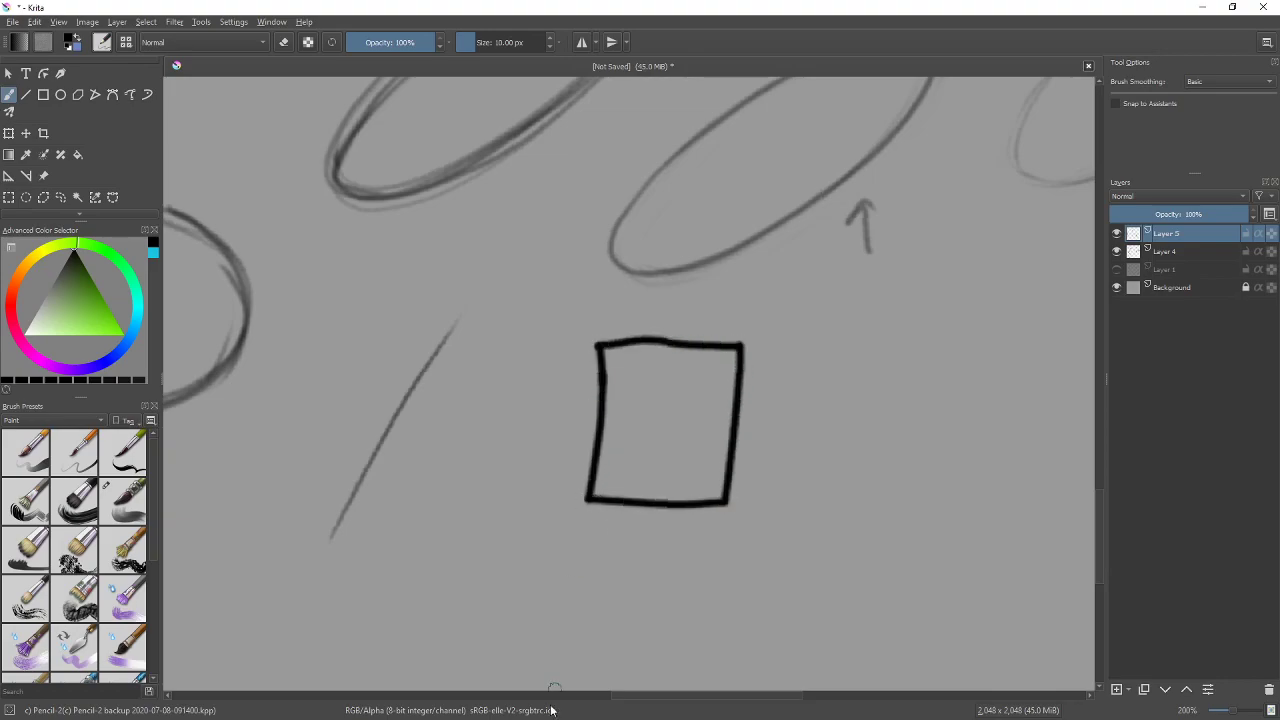
mouse_move(730, 456)
left_mouse_down()
mouse_move(786, 549)
mouse_move(732, 459)
mouse_move(891, 404)
left_mouse_up()
left_click_drag(871, 555, 746, 501)
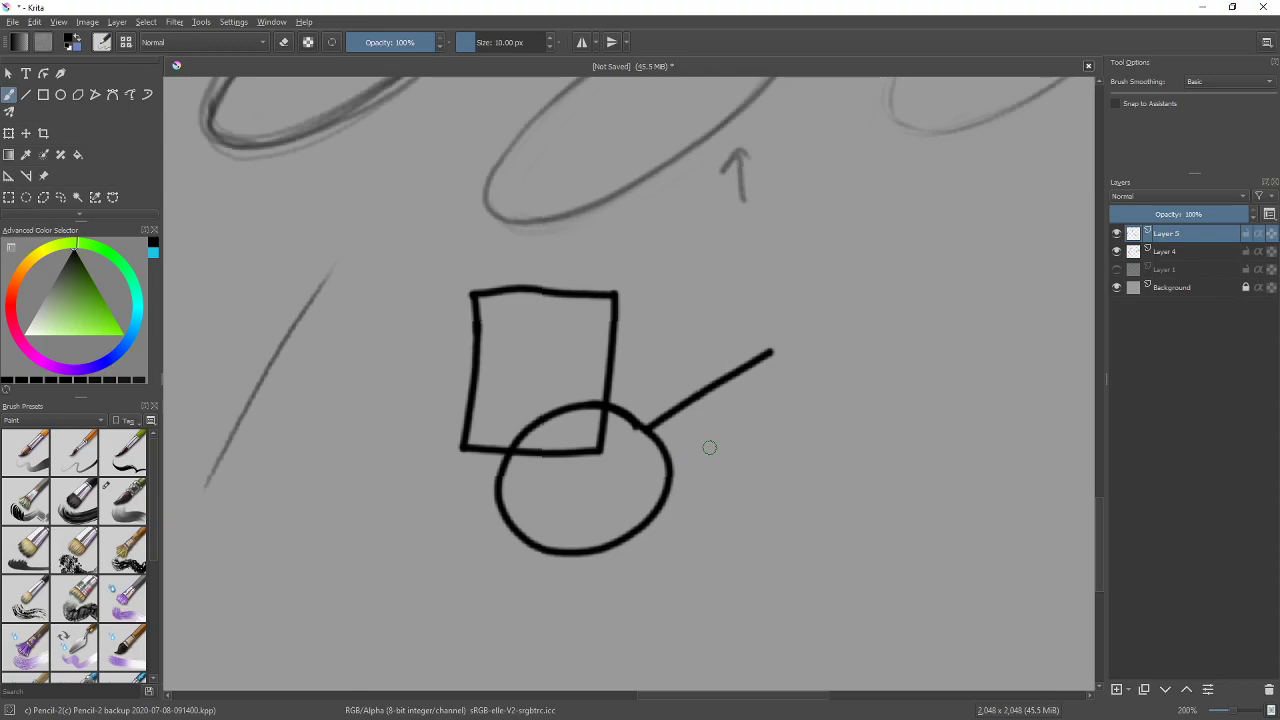
Fill the area beside the rectangle and circle with fast parallel diagonal strokes of varying length and pressure
mouse_move(709, 447)
left_mouse_down()
mouse_move(598, 439)
mouse_move(694, 434)
mouse_move(780, 362)
left_mouse_up()
left_click_drag(627, 444, 902, 224)
mouse_move(615, 532)
left_mouse_down()
mouse_move(880, 318)
mouse_move(879, 334)
left_mouse_up()
left_click_drag(700, 524, 878, 372)
left_click_drag(705, 546, 895, 394)
left_click_drag(565, 612, 845, 390)
left_click_drag(578, 586, 790, 404)
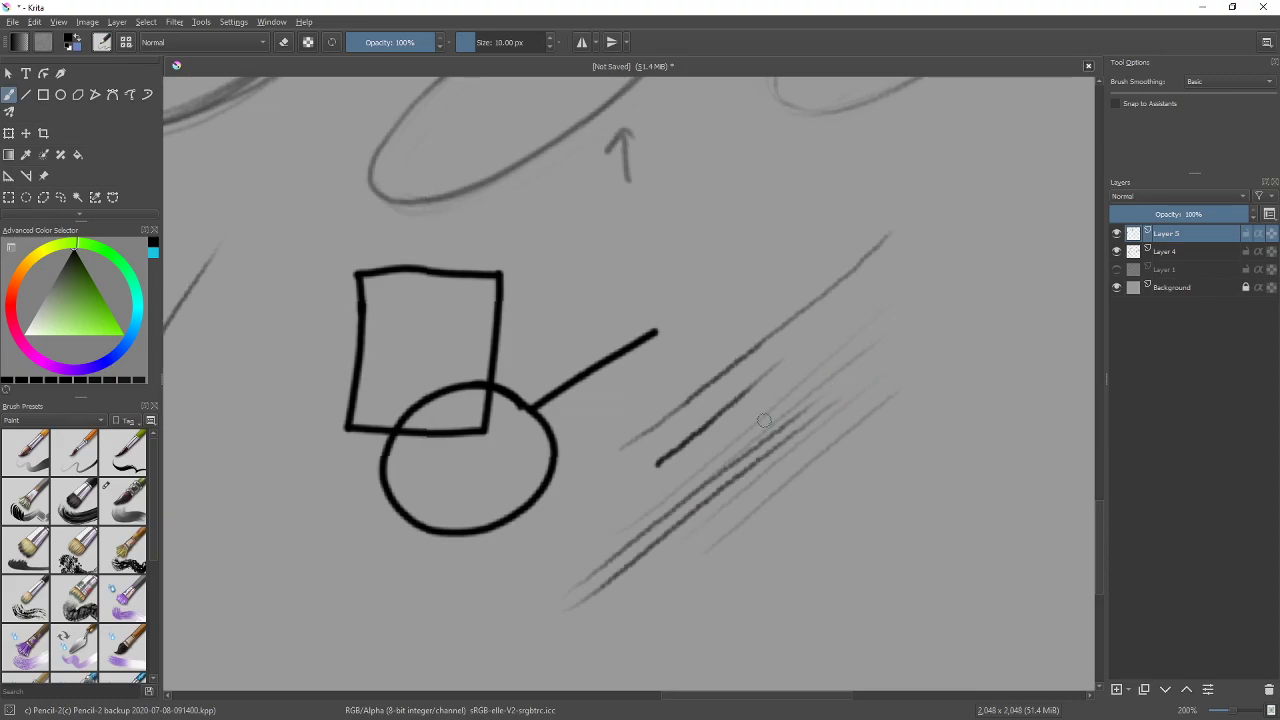
left_click_drag(582, 560, 782, 402)
left_click_drag(572, 516, 850, 298)
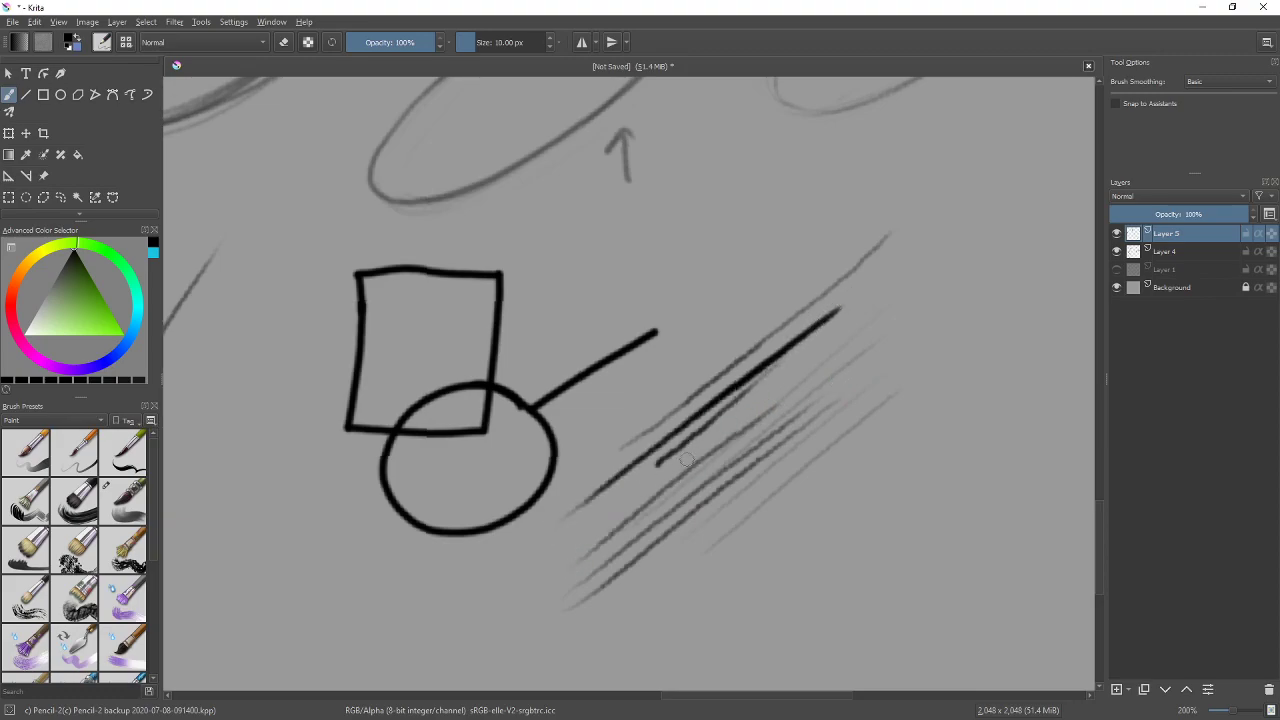
left_click_drag(589, 441, 804, 279)
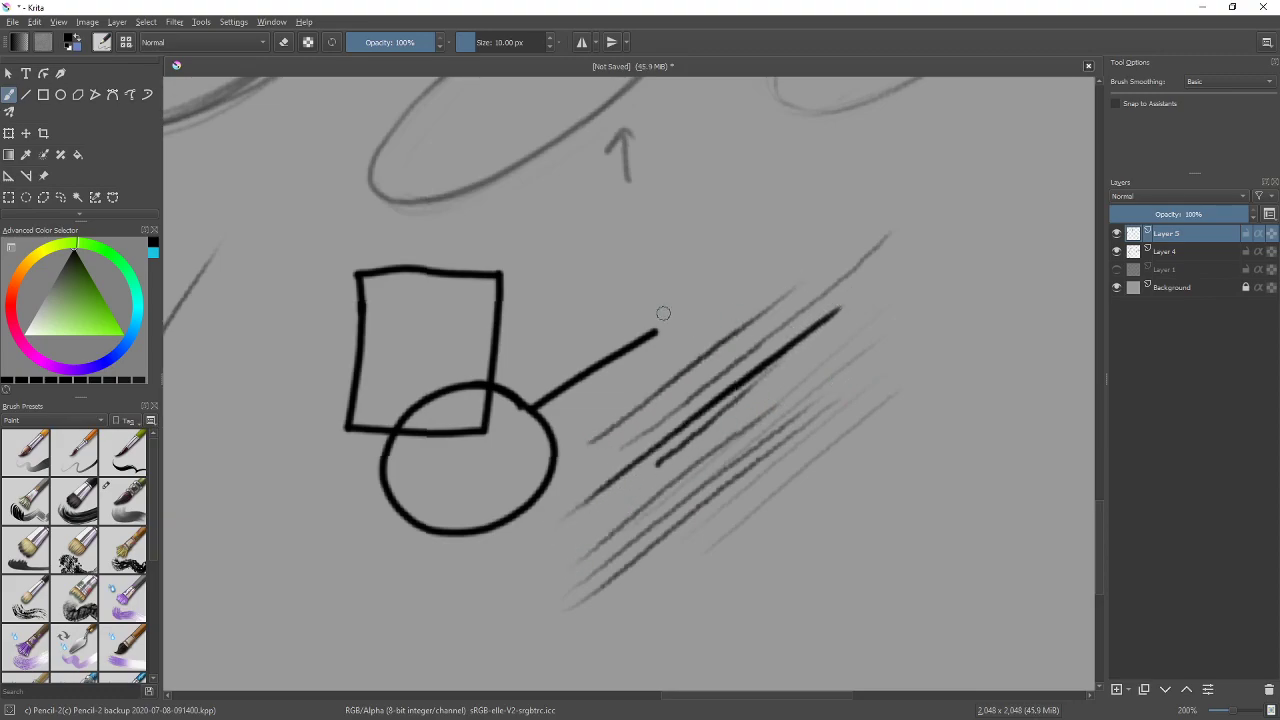
left_click_drag(586, 336, 760, 210)
left_click_drag(570, 416, 810, 234)
mouse_move(676, 302)
left_mouse_down()
mouse_move(843, 172)
mouse_move(668, 378)
left_mouse_up()
left_click_drag(974, 249, 610, 584)
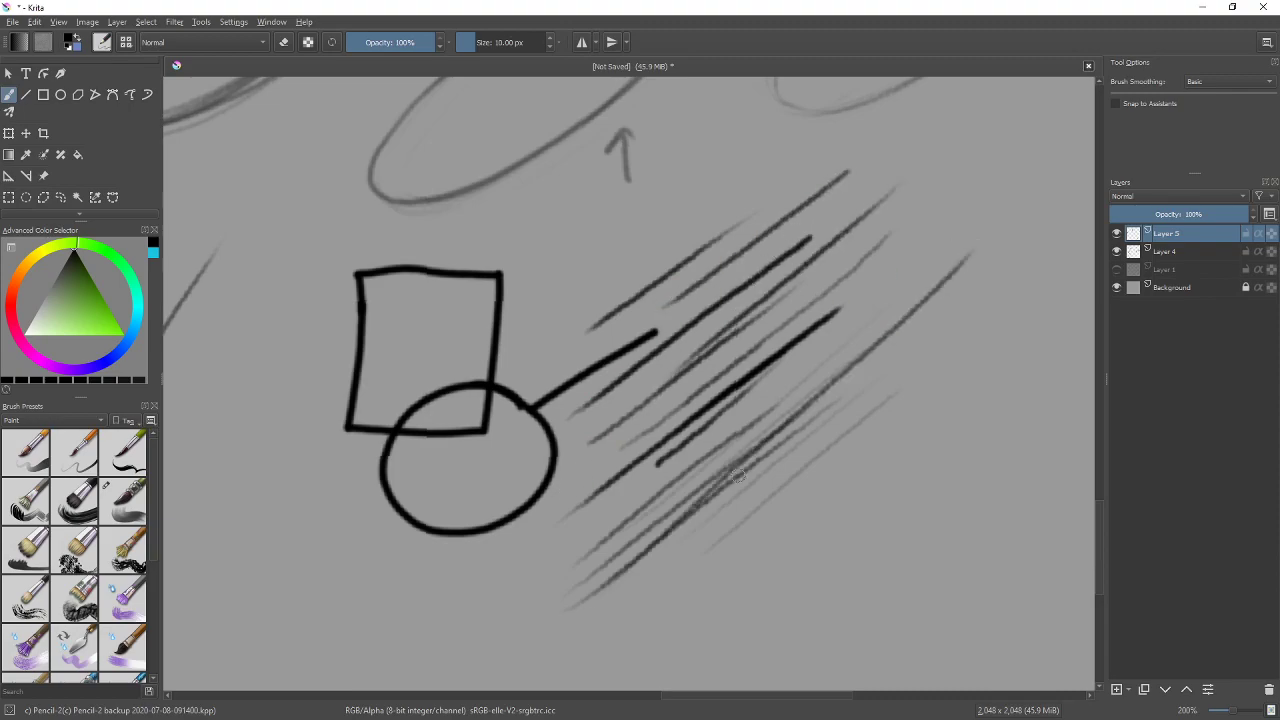
left_click_drag(538, 302, 738, 176)
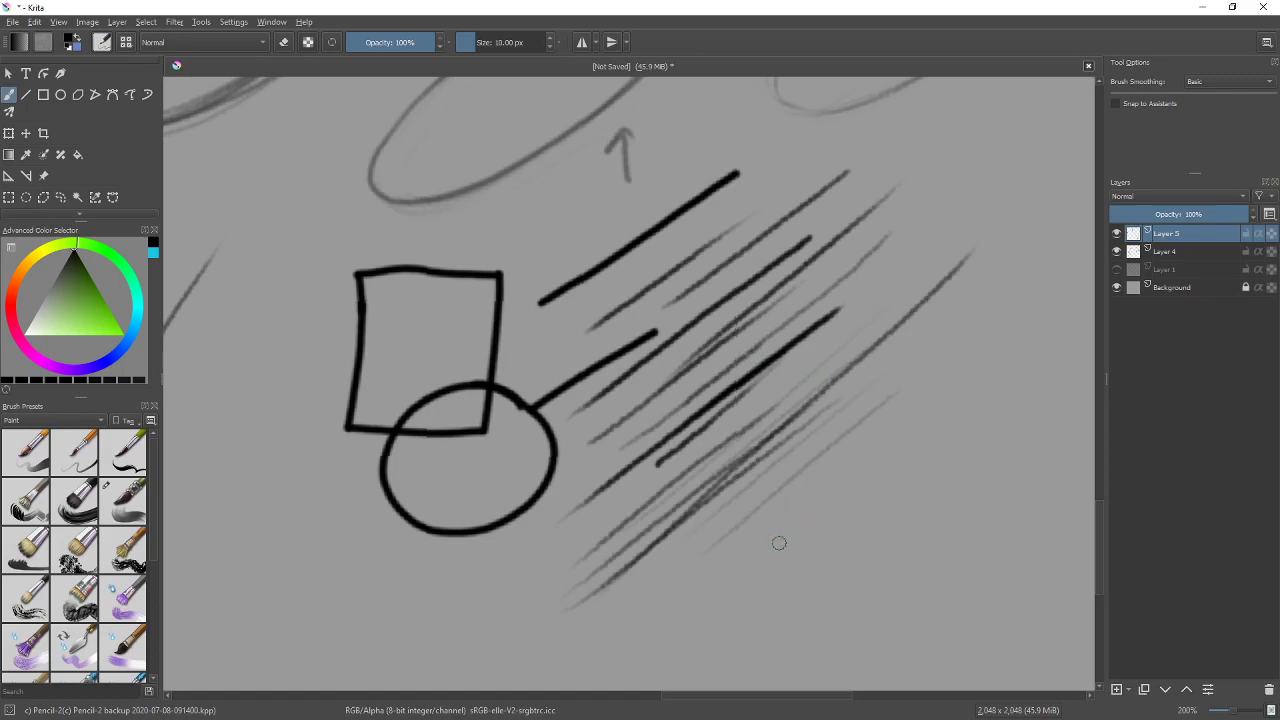
Add bold strokes below the hatching: short diagonals, a hooked line, a small rising line, and two long parallel diagonals
left_click_drag(754, 561, 878, 453)
mouse_move(836, 548)
left_mouse_down()
mouse_move(1007, 458)
mouse_move(998, 440)
left_mouse_up()
left_click_drag(765, 632, 612, 672)
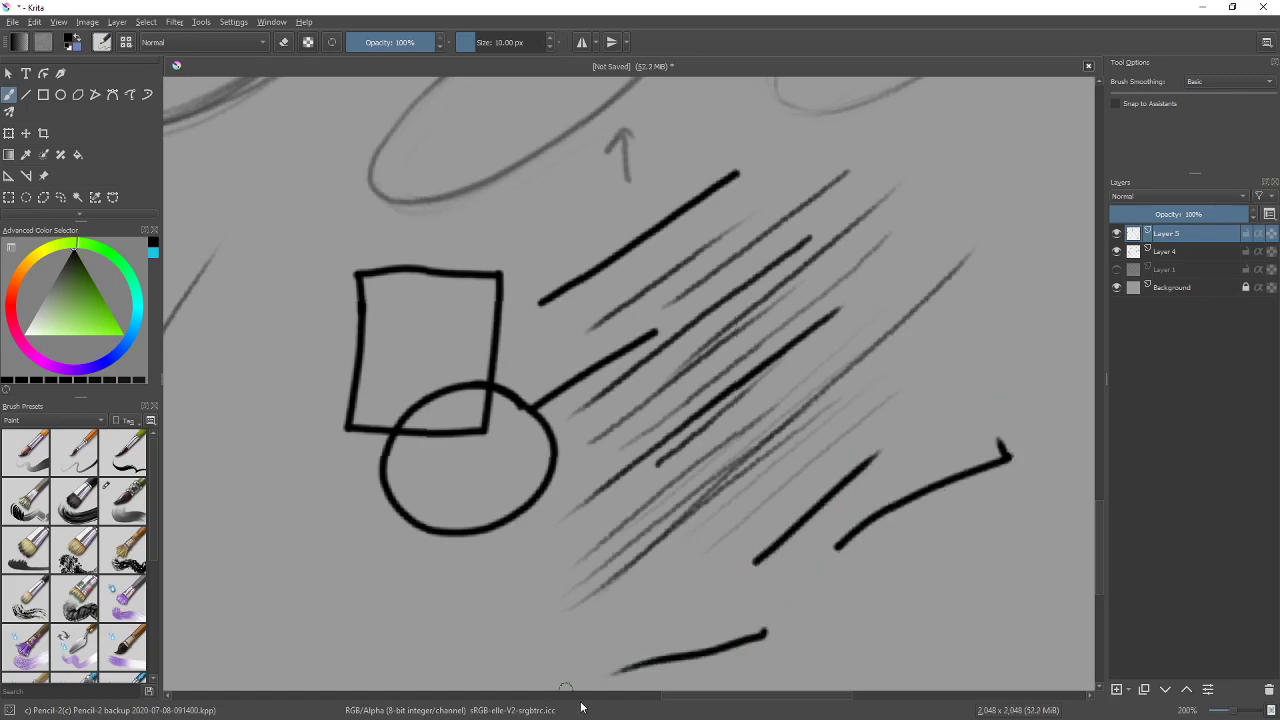
left_click_drag(656, 618, 976, 352)
left_click_drag(720, 620, 992, 394)
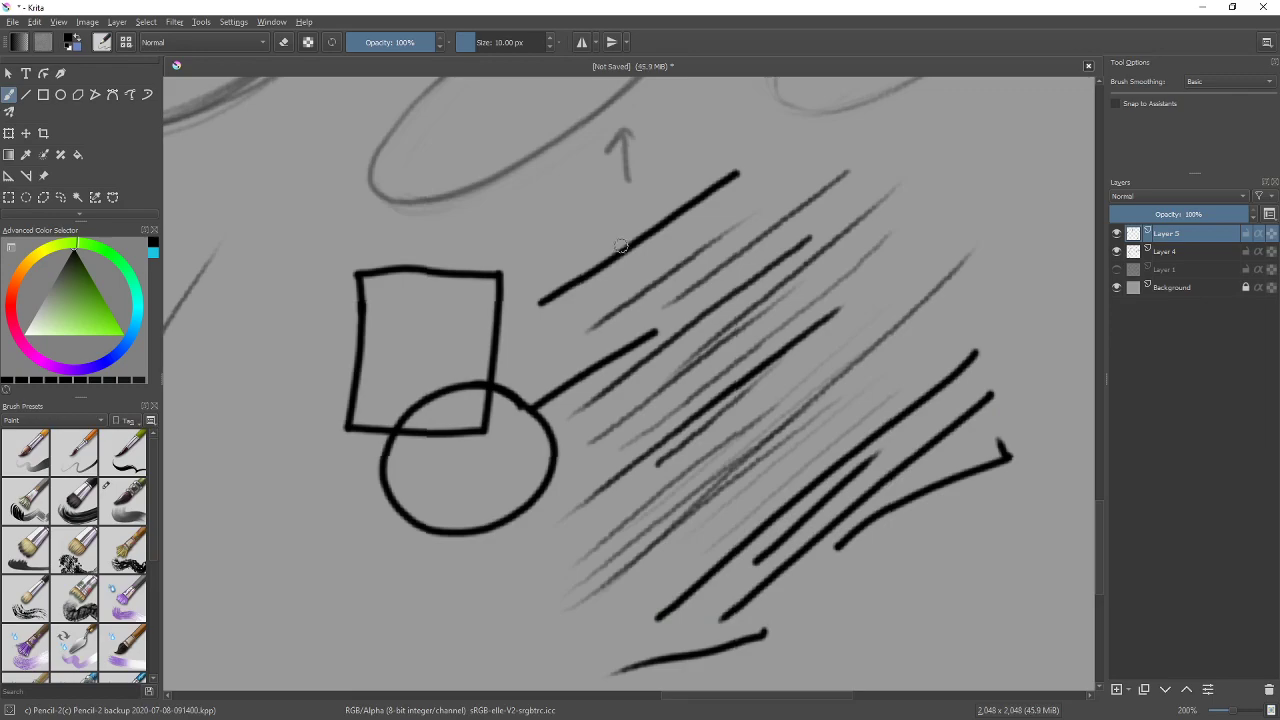
Choose the Bristles-1 Details brush and draw a thick winding stroke in the empty space beside the rectangle
left_click_drag(564, 357, 702, 335)
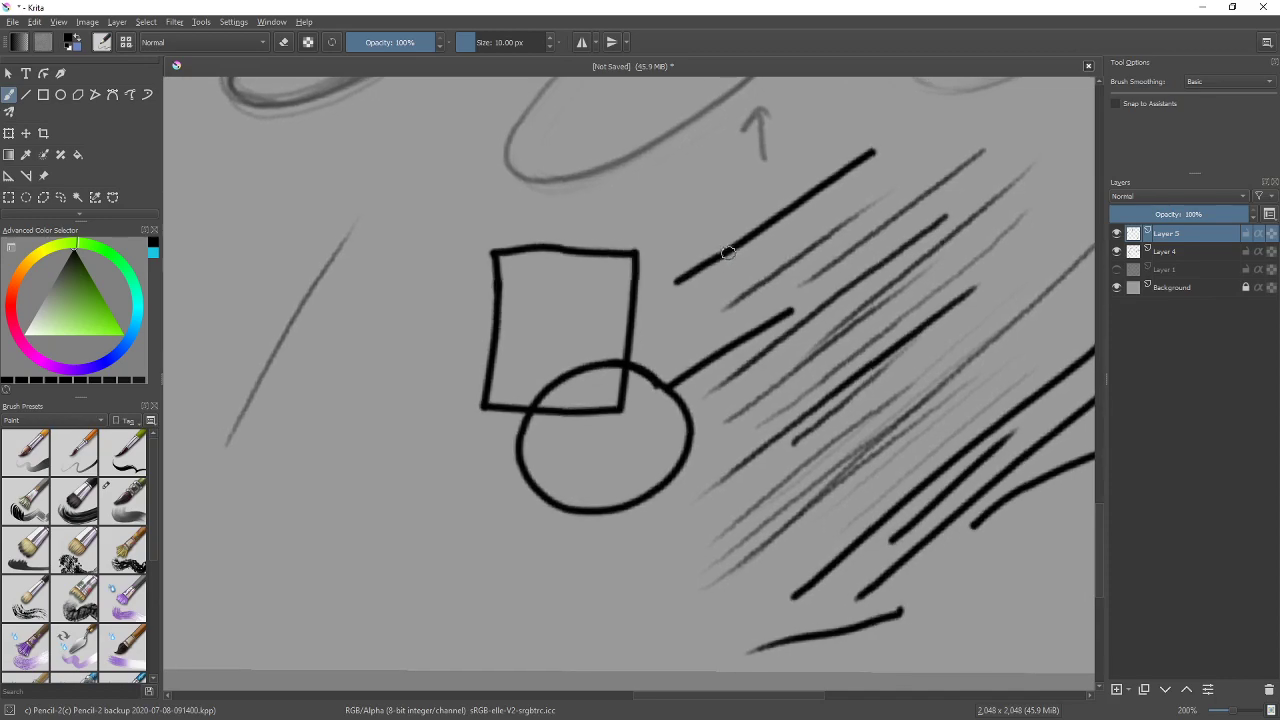
left_click(127, 452)
mouse_move(214, 608)
left_mouse_down()
mouse_move(368, 457)
mouse_move(480, 566)
left_mouse_up()
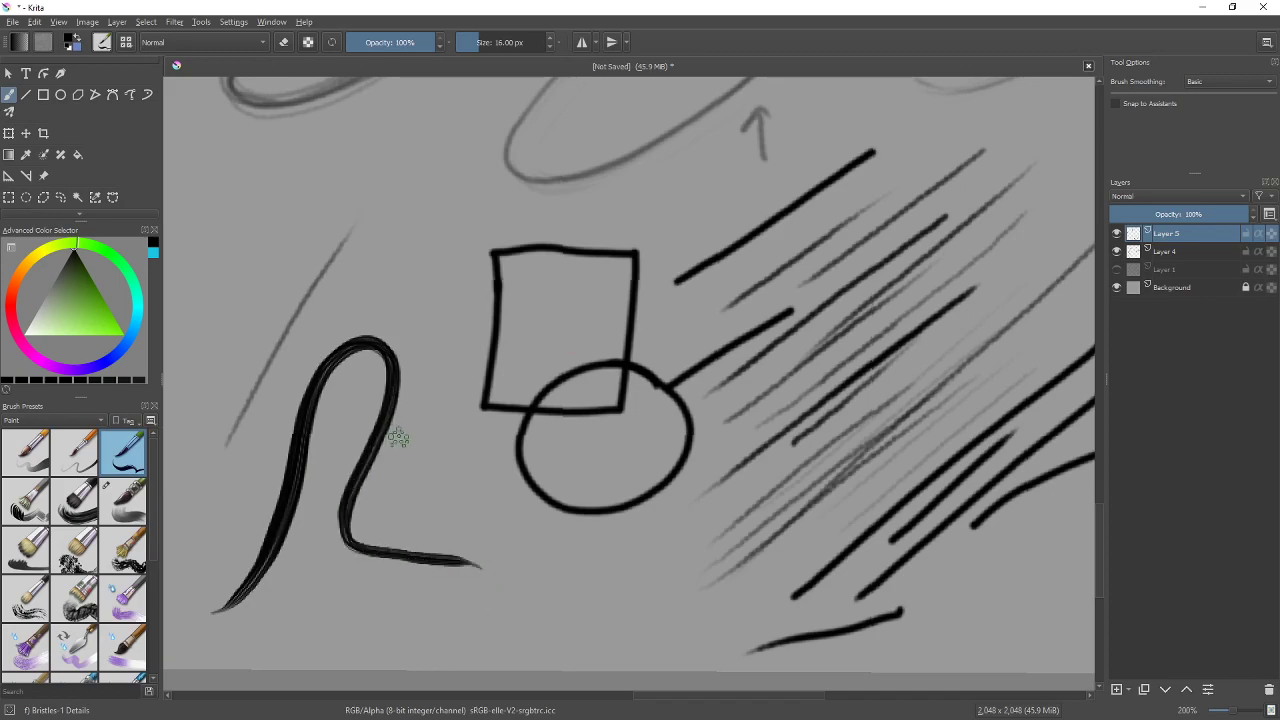
Choose the Basic-6 Details brush and draw one wavy line above the bristle stroke and another below the circle, undoing a failed attempt
left_click(76, 452)
mouse_move(240, 330)
left_mouse_down()
mouse_move(257, 282)
mouse_move(395, 178)
mouse_move(387, 286)
mouse_move(452, 325)
left_mouse_up()
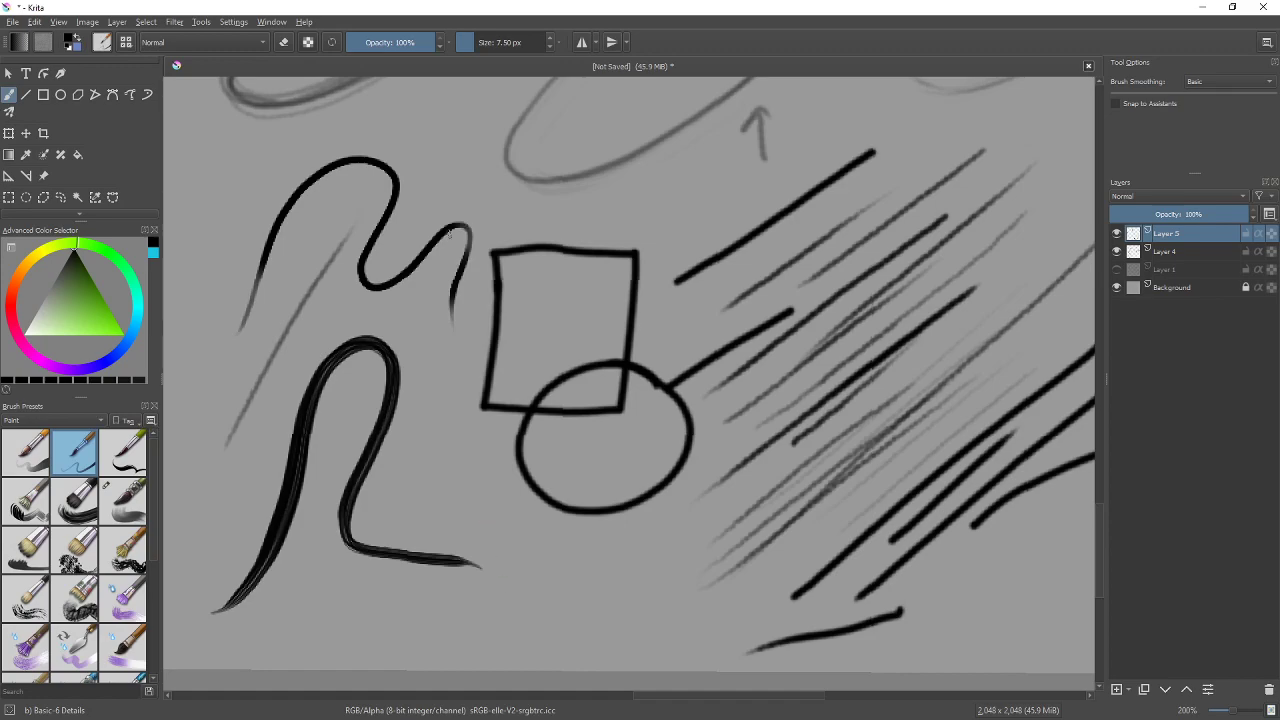
mouse_move(436, 464)
left_mouse_down()
mouse_move(488, 545)
mouse_move(645, 620)
mouse_move(765, 645)
left_mouse_up()
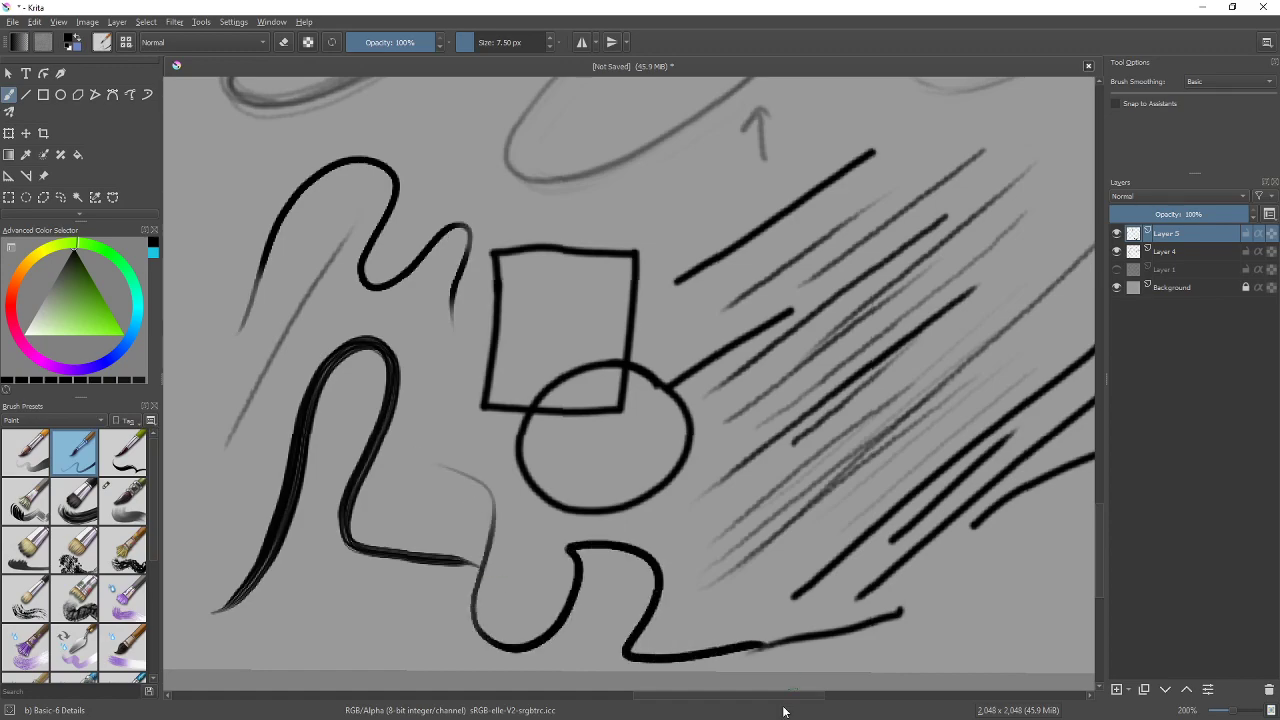
key("ctrl+z")
mouse_move(410, 645)
left_mouse_down()
mouse_move(505, 613)
mouse_move(551, 530)
mouse_move(600, 616)
mouse_move(682, 636)
left_mouse_up()
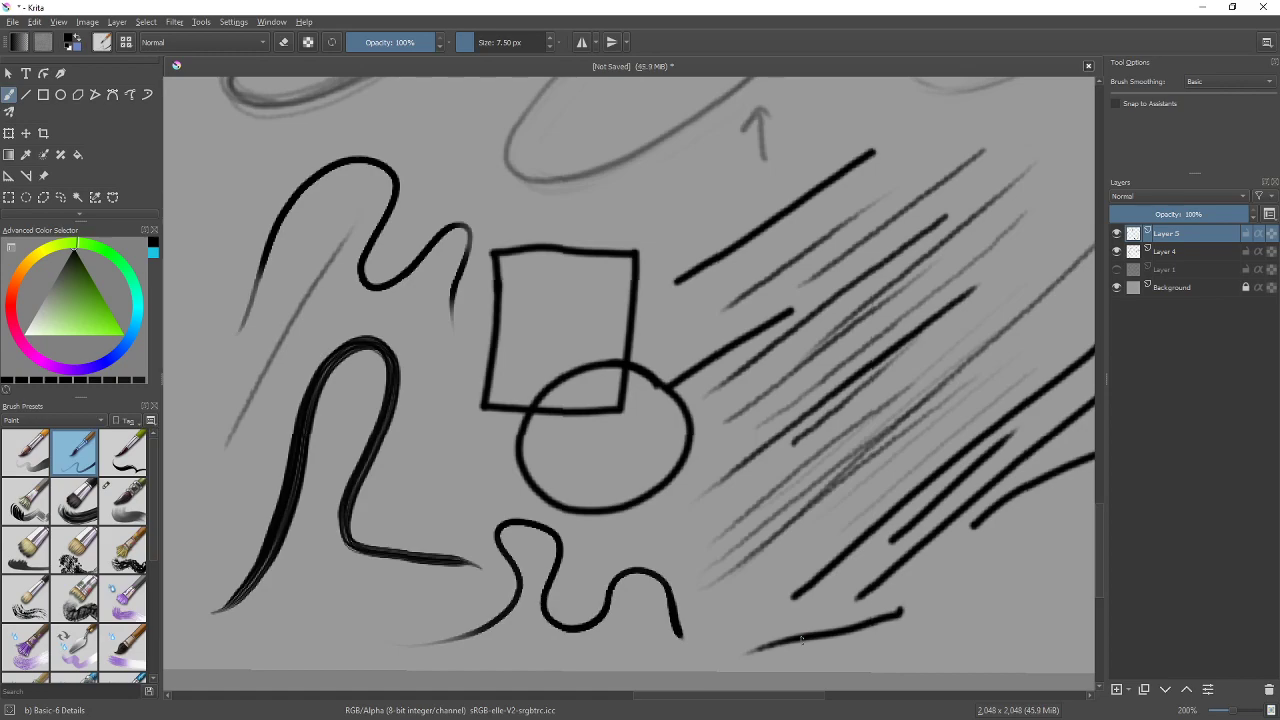
Return to the Pencil-2 brush and draw a group of bold parallel diagonal strokes between the rectangle and the small arrow
key("slash")
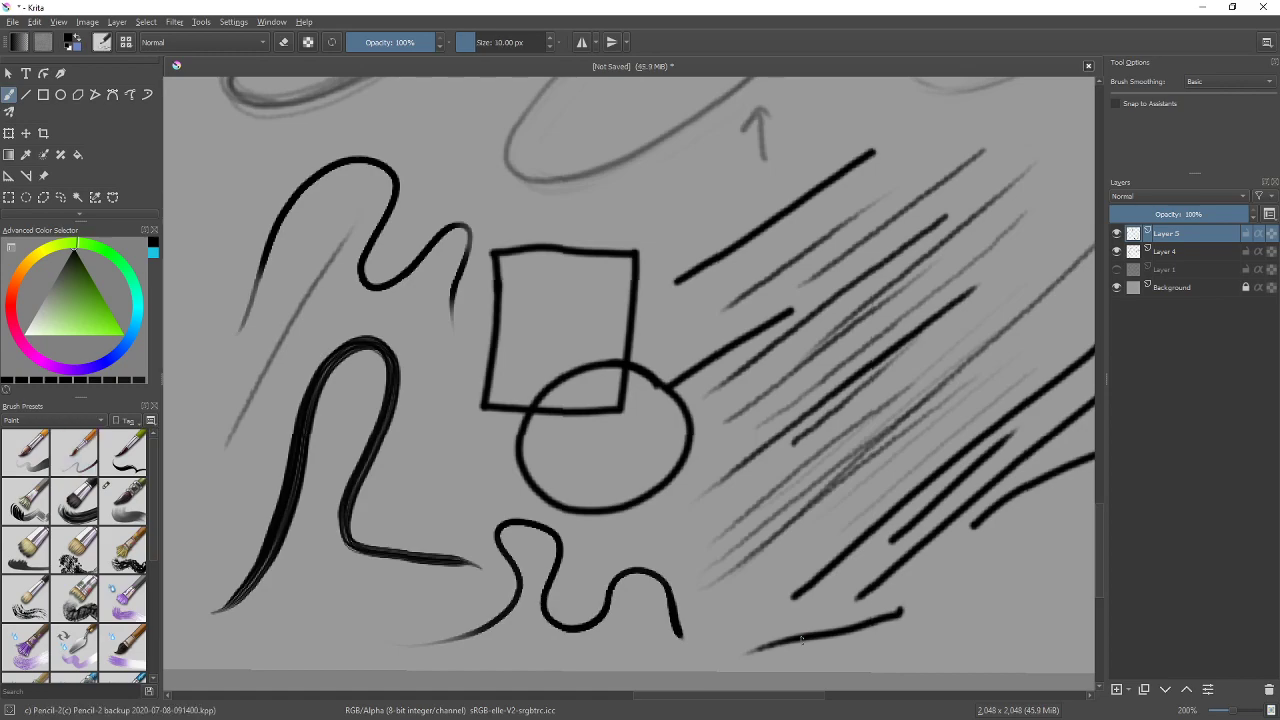
left_click_drag(657, 346, 780, 248)
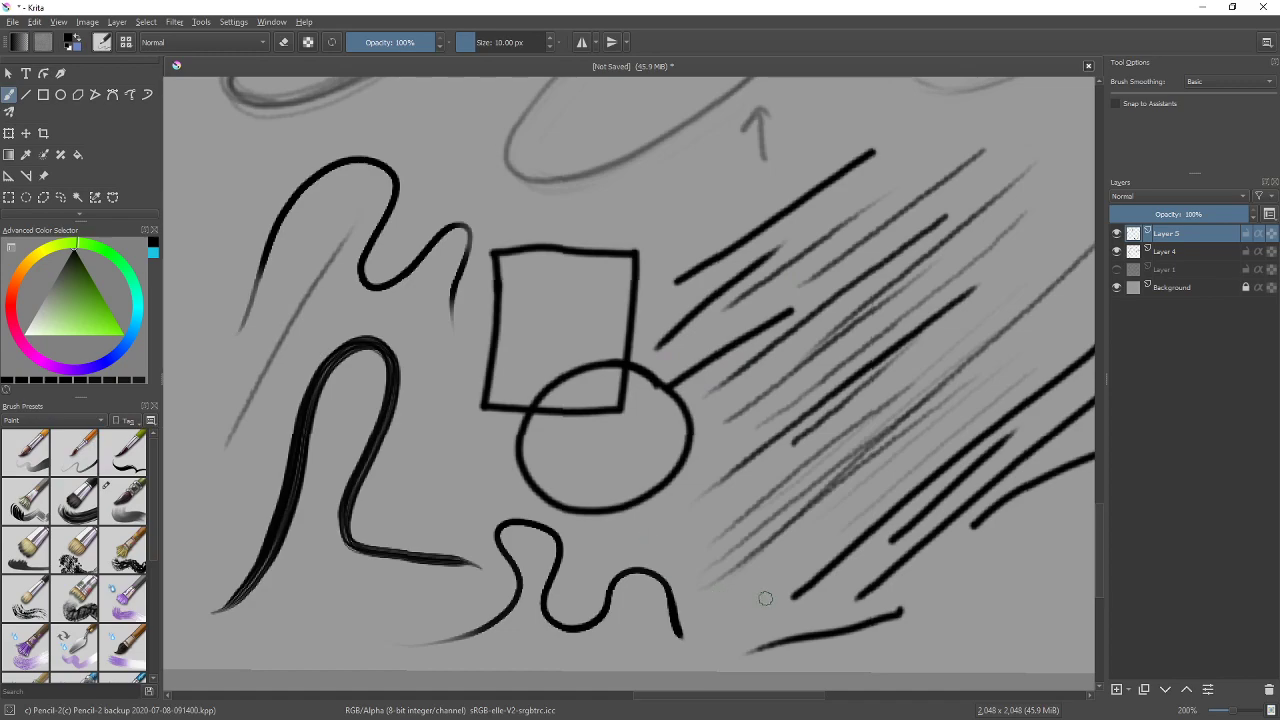
scroll(843, 520, "up", 2)
left_click_drag(574, 340, 802, 200)
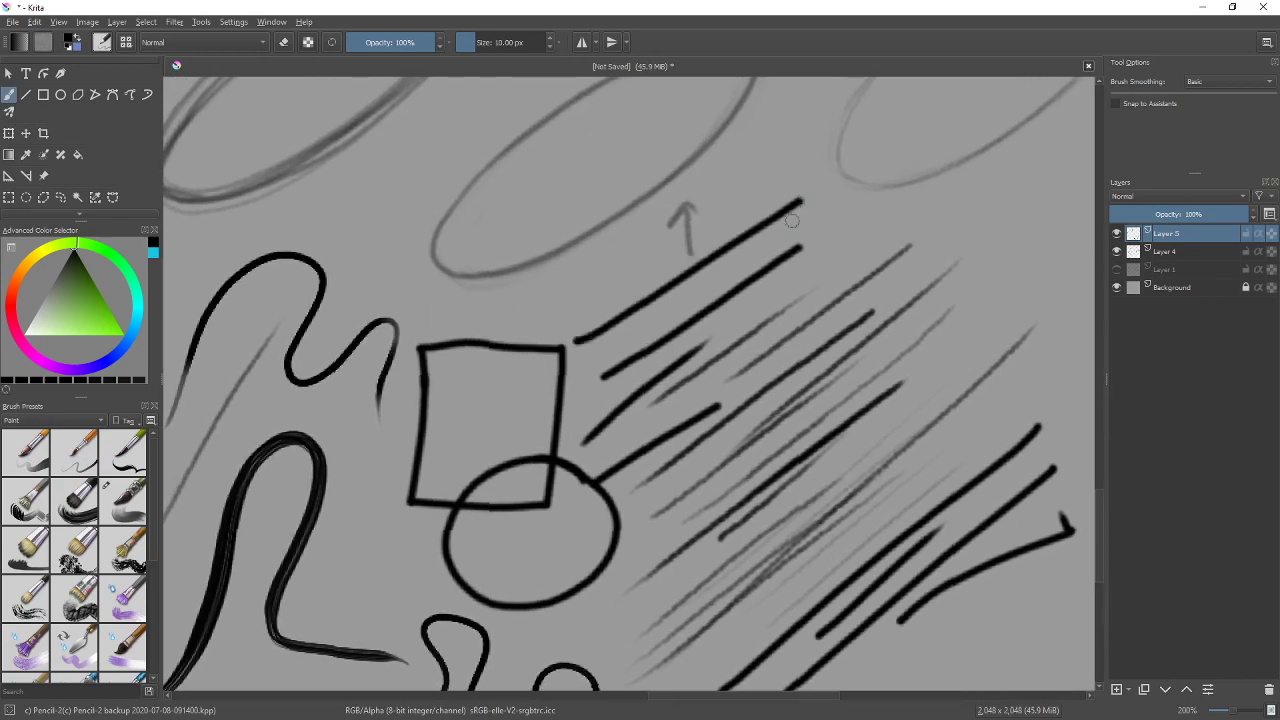
left_click_drag(582, 360, 802, 226)
left_click_drag(538, 337, 686, 240)
left_click_drag(493, 326, 614, 242)
Draw a separate group of bold, evenly spaced diagonal strokes below the third ellipse and circle it
left_click_drag(770, 411, 608, 456)
left_click_drag(611, 349, 823, 223)
left_click_drag(668, 370, 860, 240)
left_click_drag(720, 404, 885, 276)
left_click_drag(735, 432, 945, 272)
left_click_drag(770, 447, 965, 295)
mouse_move(810, 447)
left_mouse_down()
mouse_move(985, 299)
mouse_move(995, 323)
left_mouse_up()
mouse_move(861, 480)
left_mouse_down()
mouse_move(1030, 330)
mouse_move(1038, 347)
mouse_move(1047, 291)
mouse_move(975, 485)
mouse_move(960, 258)
left_mouse_up()
mouse_move(933, 565)
left_mouse_down()
mouse_move(770, 552)
mouse_move(845, 441)
mouse_move(994, 391)
mouse_move(998, 445)
left_mouse_up()
Draw long bold parallel diagonal strokes in the space between the first ellipse and the marked lines
key("minus")
key("minus")
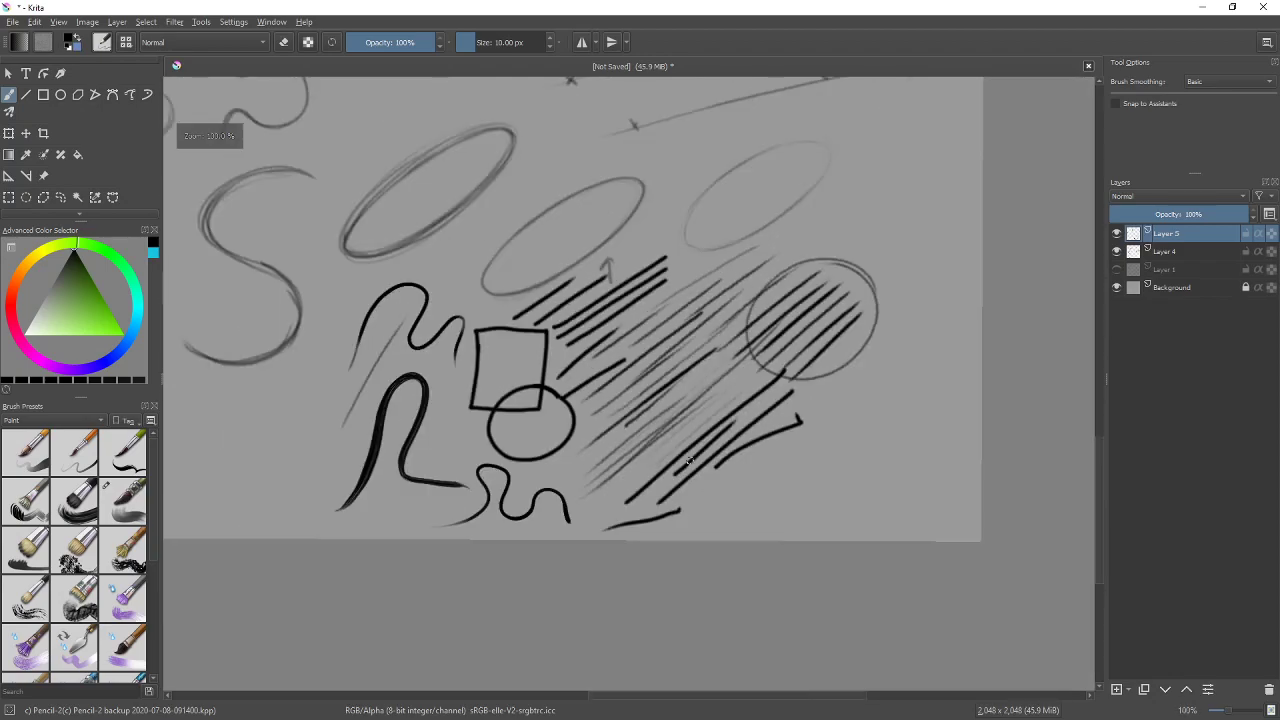
mouse_move(672, 340)
left_mouse_down()
mouse_move(694, 388)
mouse_move(706, 497)
left_mouse_up()
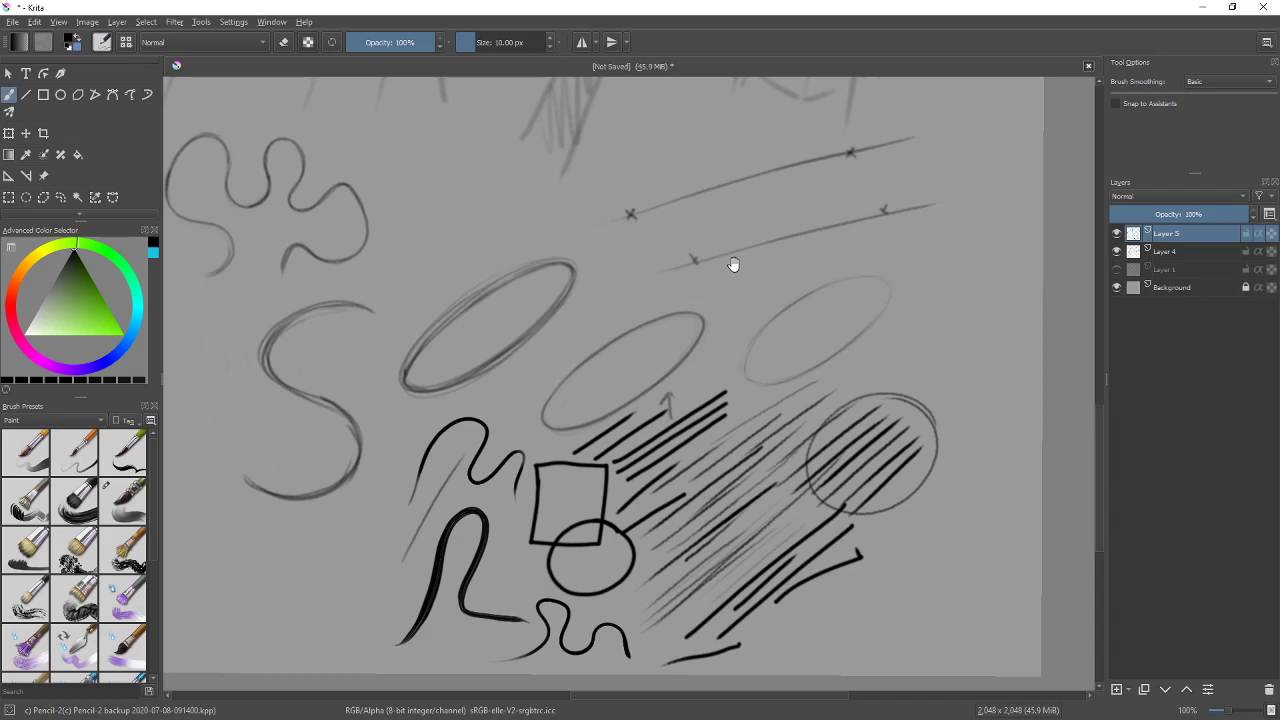
left_click_drag(732, 263, 849, 440)
mouse_move(478, 456)
left_mouse_down()
mouse_move(800, 268)
mouse_move(684, 362)
mouse_move(826, 282)
left_mouse_up()
left_click_drag(527, 461, 852, 290)
left_click_drag(527, 554, 714, 398)
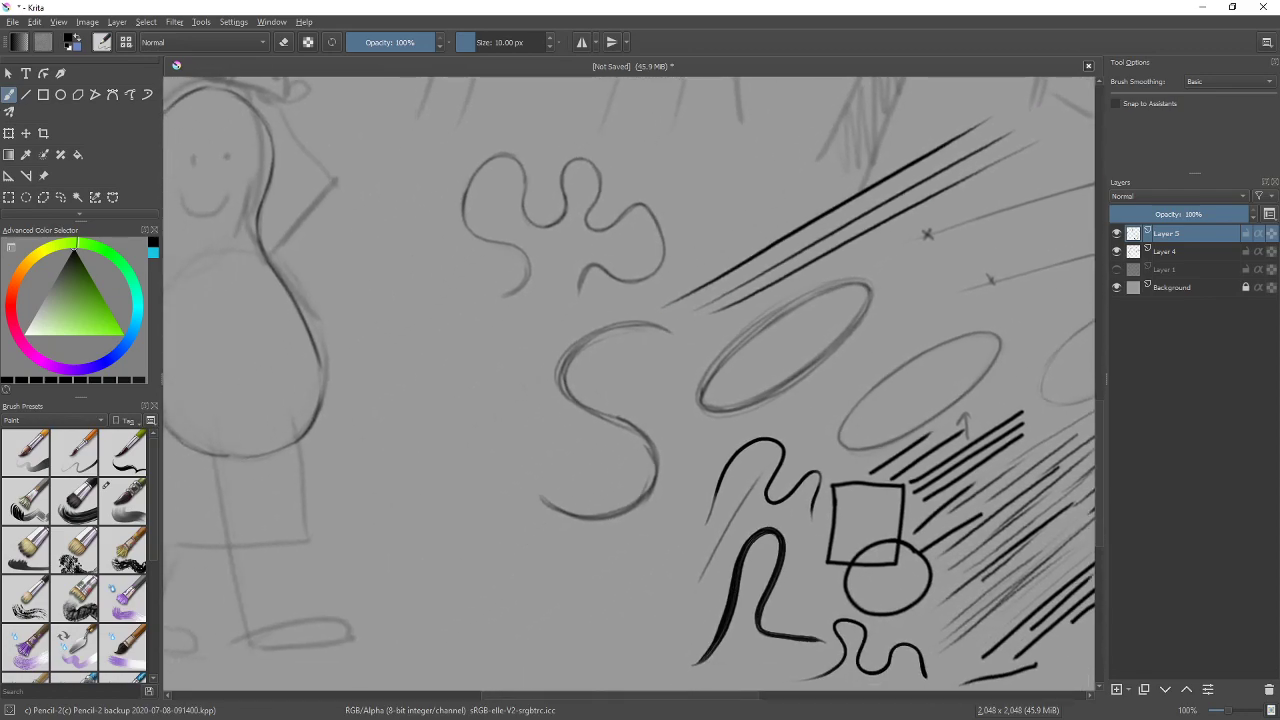
Mark the space beside the ellipse near the S-curve with short paired pencil strokes
mouse_move(418, 364)
left_mouse_down()
mouse_move(470, 345)
mouse_move(530, 350)
left_mouse_up()
mouse_move(507, 461)
left_mouse_down()
mouse_move(623, 343)
mouse_move(590, 375)
mouse_move(413, 448)
mouse_move(591, 339)
mouse_move(394, 401)
mouse_move(597, 396)
mouse_move(600, 297)
left_mouse_up()
left_click_drag(396, 299, 403, 311)
left_click_drag(403, 298, 411, 312)
Try a bold curved arrow following the outer edge of the wavy line, and undo it
mouse_move(804, 351)
left_mouse_down()
mouse_move(651, 443)
mouse_move(525, 584)
left_mouse_up()
mouse_move(728, 428)
left_mouse_down()
mouse_move(580, 529)
mouse_move(752, 551)
mouse_move(758, 287)
left_mouse_up()
left_click_drag(686, 374, 887, 505)
mouse_move(455, 438)
left_mouse_down()
mouse_move(488, 388)
mouse_move(515, 270)
mouse_move(506, 283)
left_mouse_up()
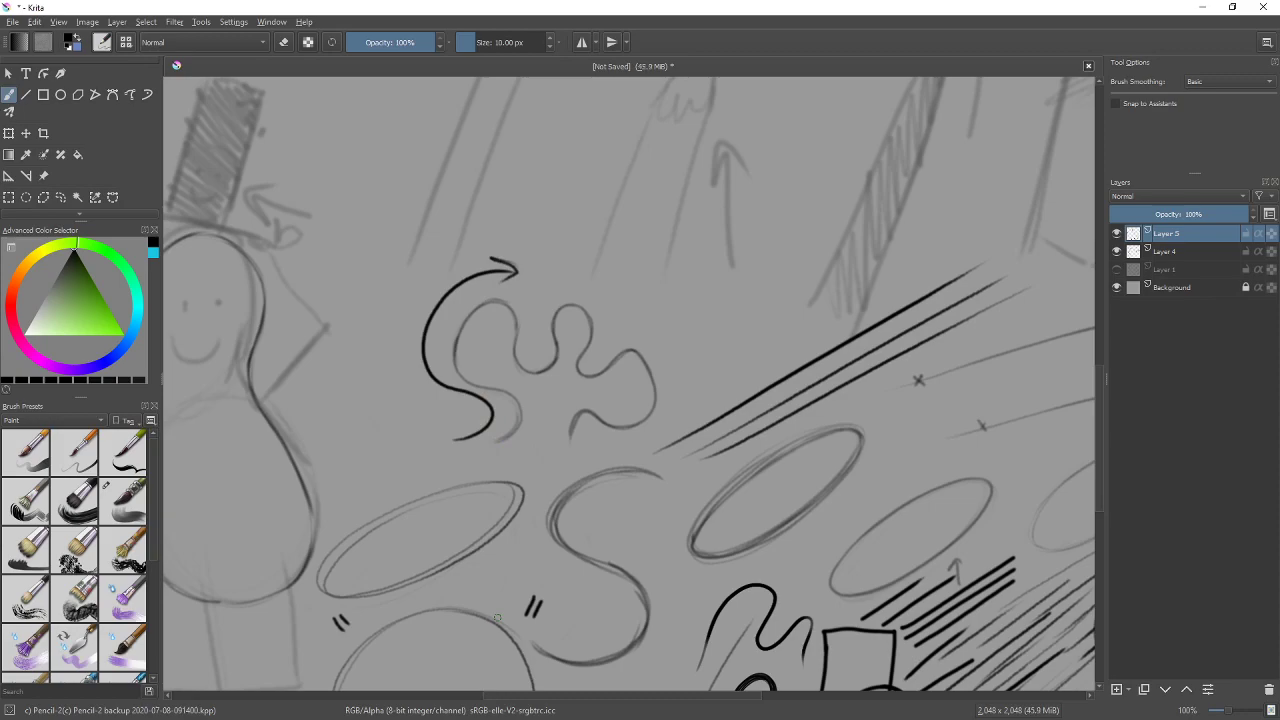
key("ctrl+z")
key("ctrl+z")
Draw light diagonal strokes between the first two ellipses and three bold parallel strokes between the second ellipse and the marked lines
mouse_move(896, 468)
left_mouse_down()
mouse_move(726, 371)
mouse_move(626, 357)
left_mouse_up()
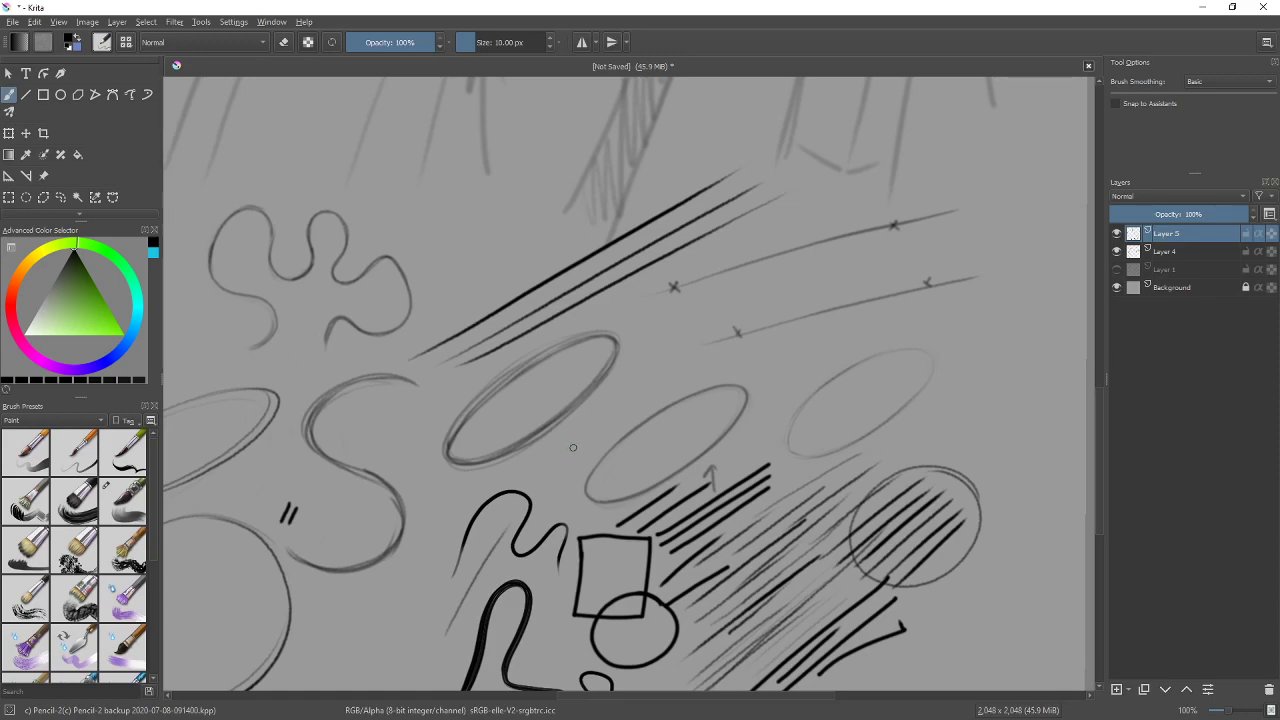
left_click_drag(600, 416, 650, 362)
left_click_drag(684, 381, 910, 289)
mouse_move(740, 377)
left_mouse_down()
mouse_move(924, 305)
mouse_move(902, 328)
left_mouse_up()
mouse_move(940, 471)
left_mouse_down()
mouse_move(888, 445)
mouse_move(832, 388)
left_mouse_up()
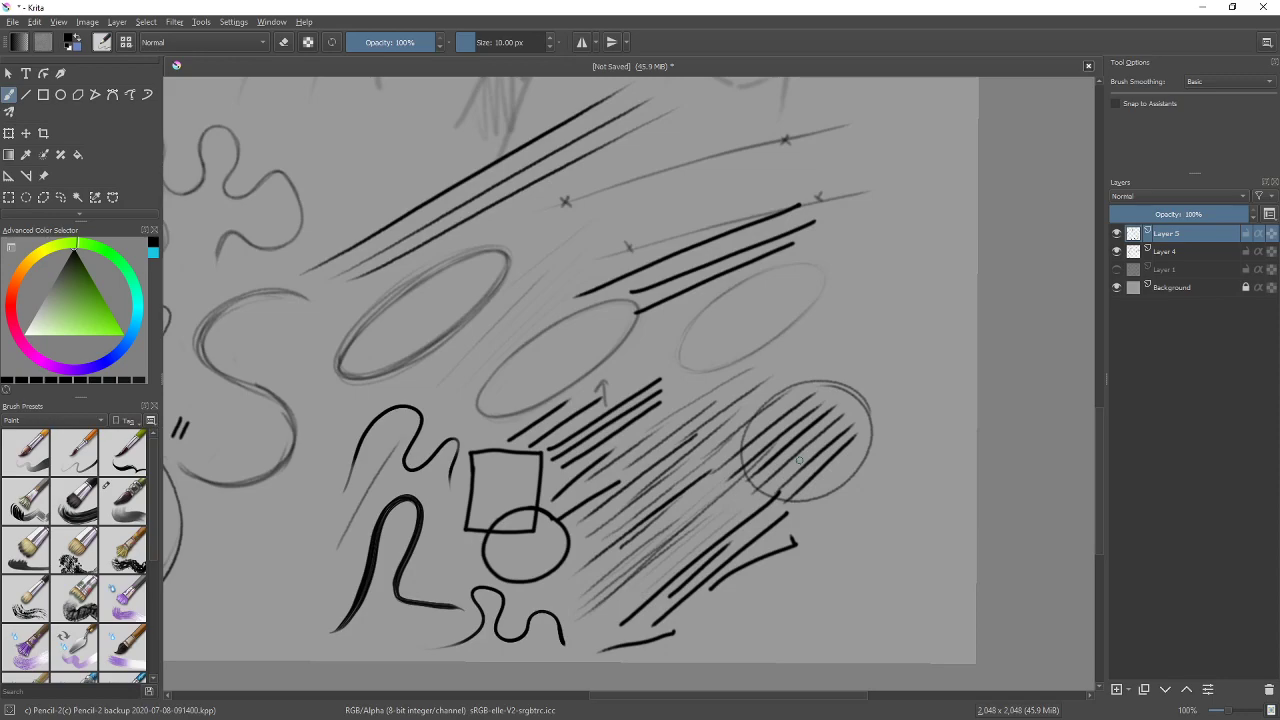
Lightly sketch a seated figure in the canvas's empty upper-left corner, with a head circle, oval torso, simple arms and legs
mouse_move(799, 460)
left_mouse_down()
mouse_move(500, 234)
mouse_move(777, 651)
mouse_move(686, 506)
mouse_move(732, 495)
mouse_move(931, 514)
mouse_move(783, 551)
mouse_move(723, 474)
left_mouse_up()
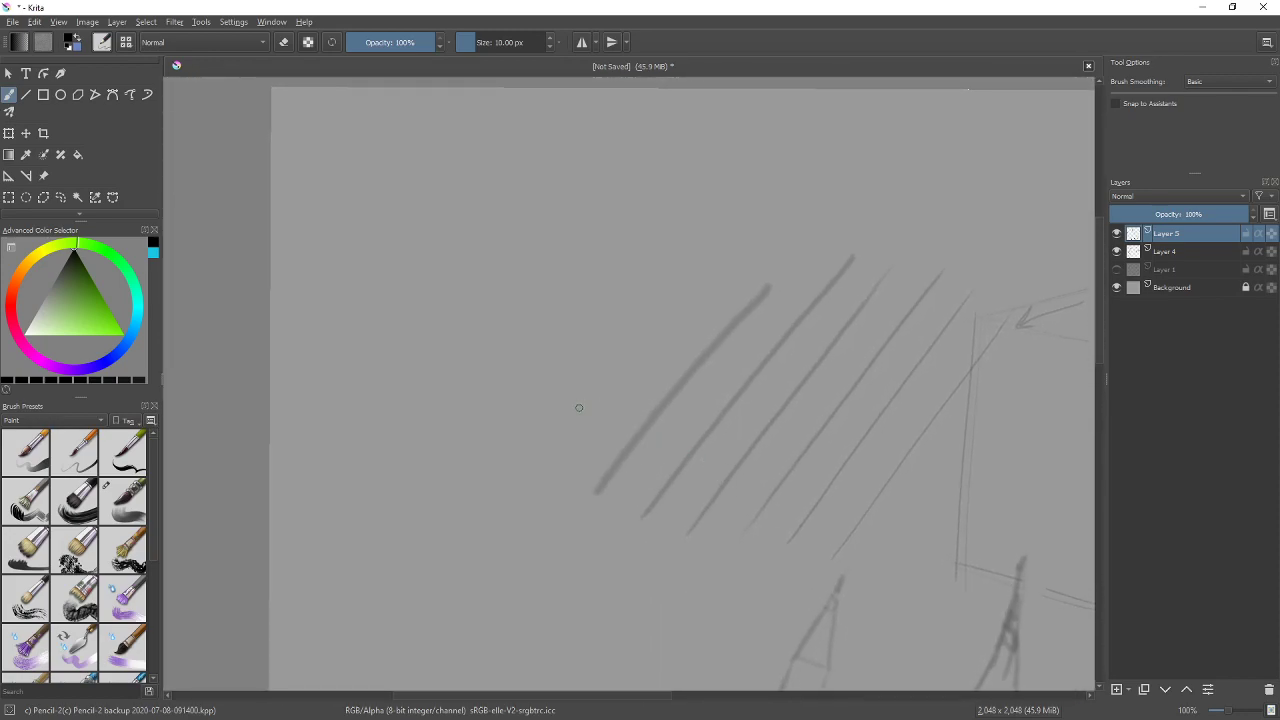
scroll(572, 420, "up", 1)
mouse_move(572, 420)
left_mouse_down()
mouse_move(628, 397)
mouse_move(674, 477)
left_mouse_up()
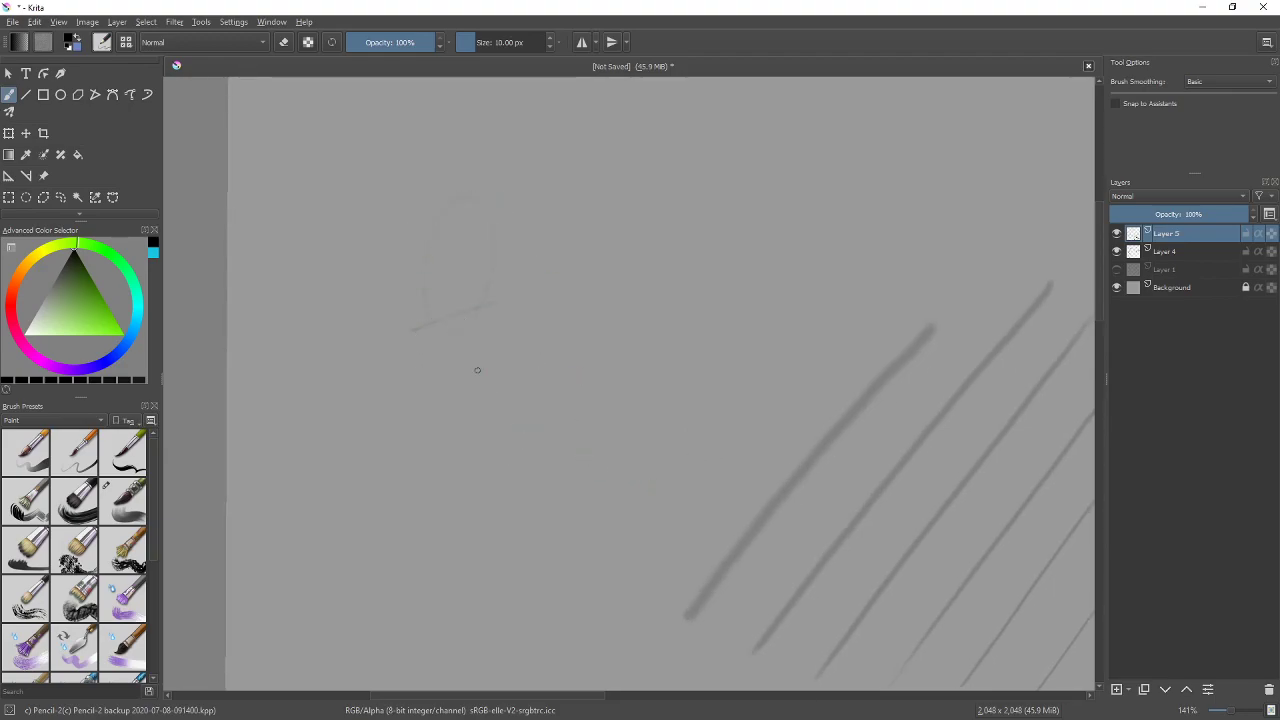
left_click_drag(507, 389, 650, 409)
left_click_drag(503, 200, 482, 144)
scroll(591, 371, "up", 1)
scroll(591, 371, "down", 1)
left_click_drag(662, 433, 597, 500)
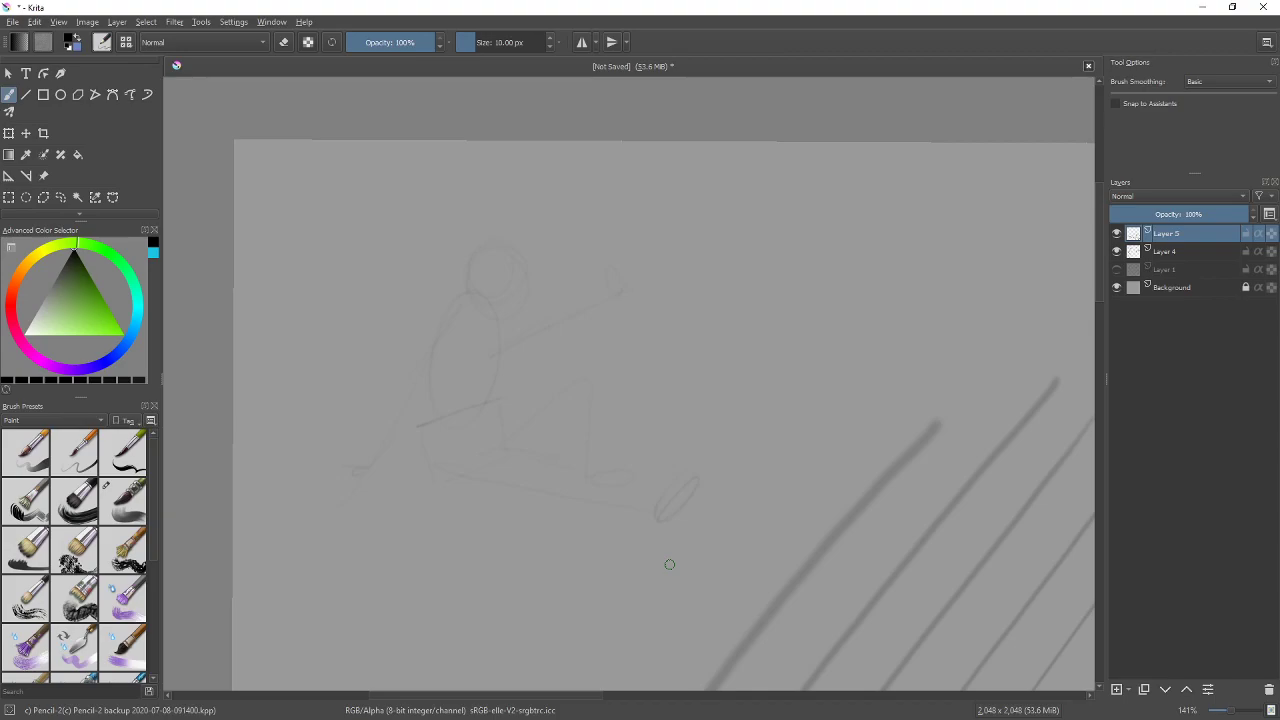
Draw darker contours over the figure's torso, with a curved back and separate chest and belly bulges meeting at the waist
key("ctrl+plus")
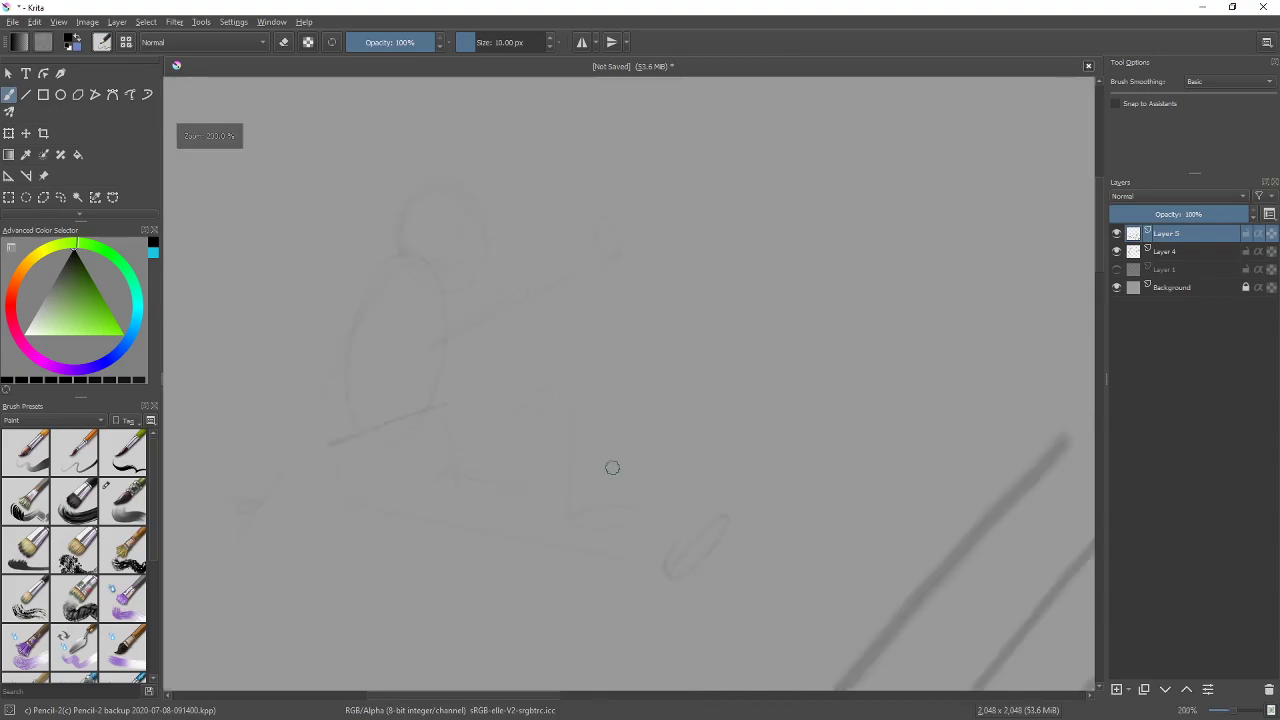
left_click_drag(740, 457, 808, 438)
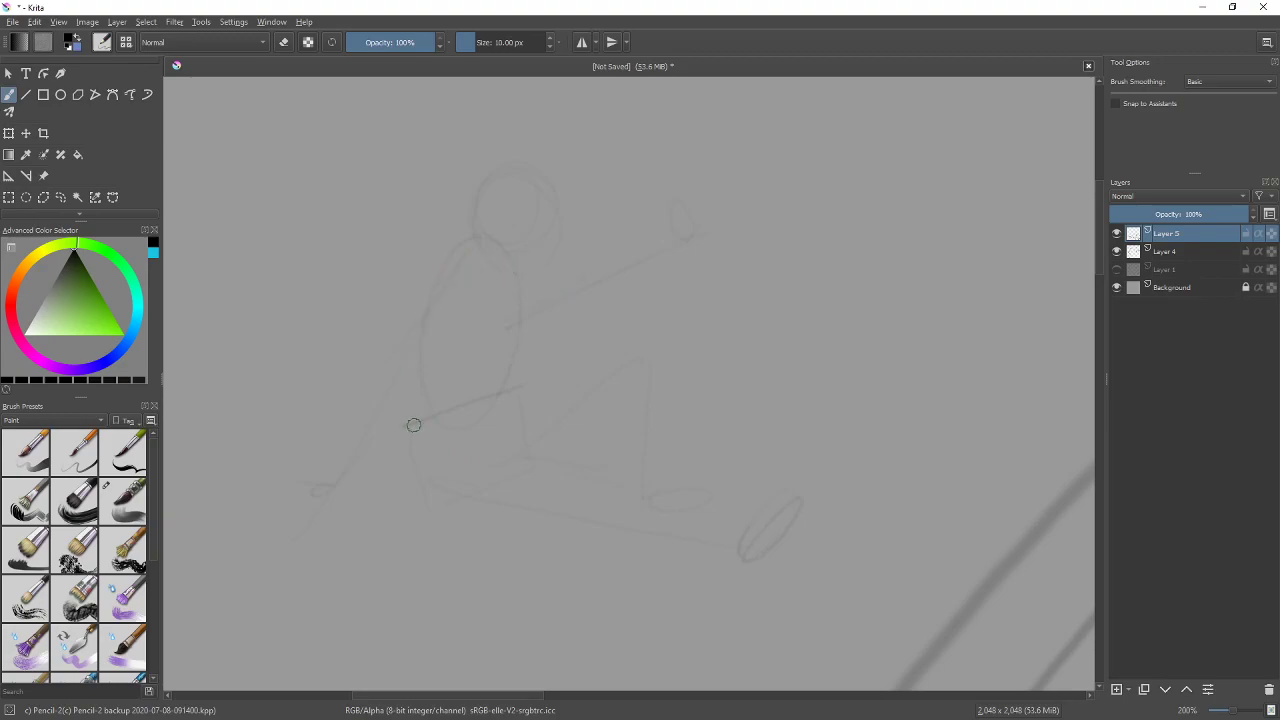
mouse_move(515, 247)
left_mouse_down()
mouse_move(466, 497)
mouse_move(418, 433)
mouse_move(437, 497)
mouse_move(462, 503)
left_mouse_up()
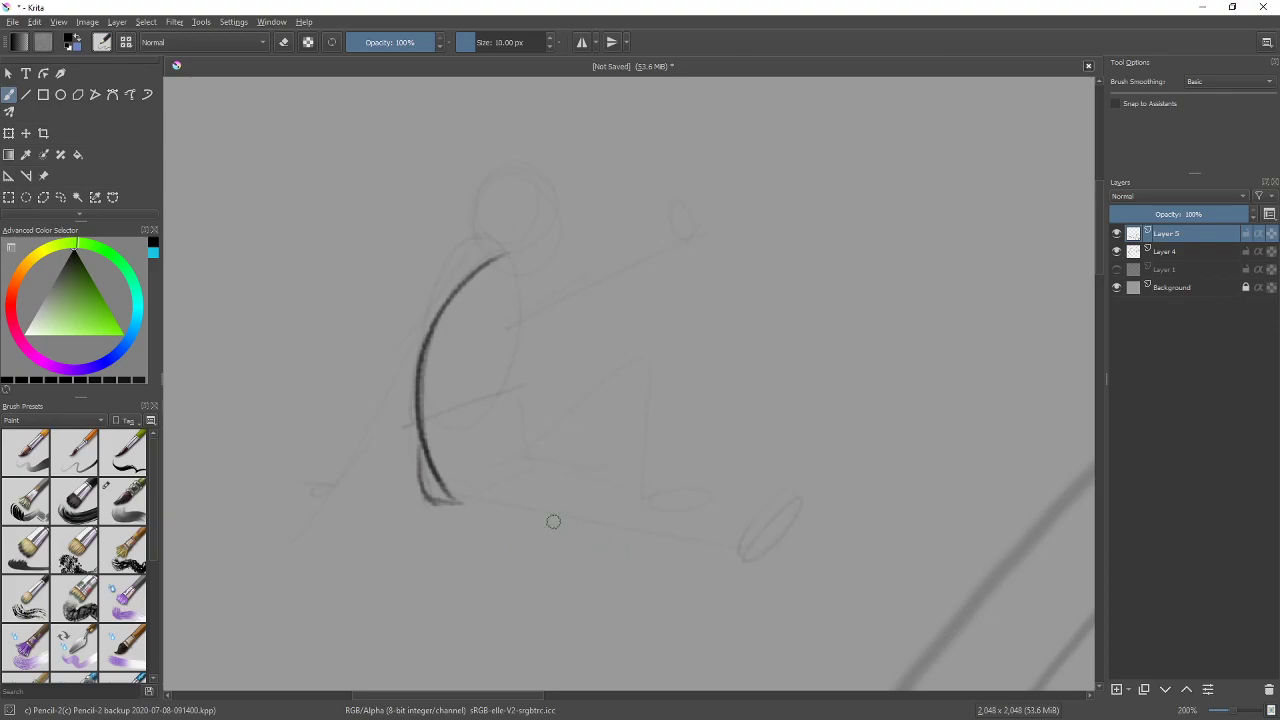
left_click_drag(468, 493, 515, 393)
left_click_drag(508, 362, 497, 258)
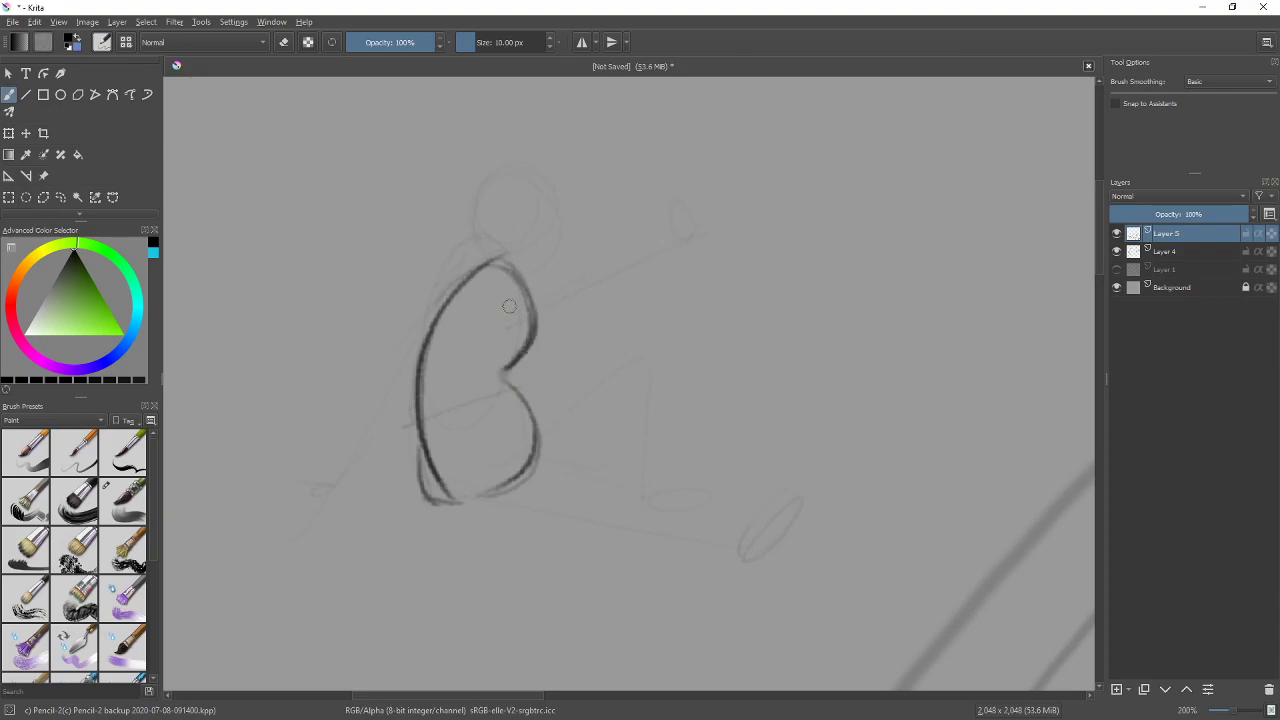
left_click_drag(508, 368, 491, 377)
Erase the lower back contour, redraw it as one smooth curve, close the torso's base and extend the waist crease
key("e")
mouse_move(449, 478)
left_mouse_down()
mouse_move(440, 443)
mouse_move(465, 487)
mouse_move(418, 375)
left_mouse_up()
key("e")
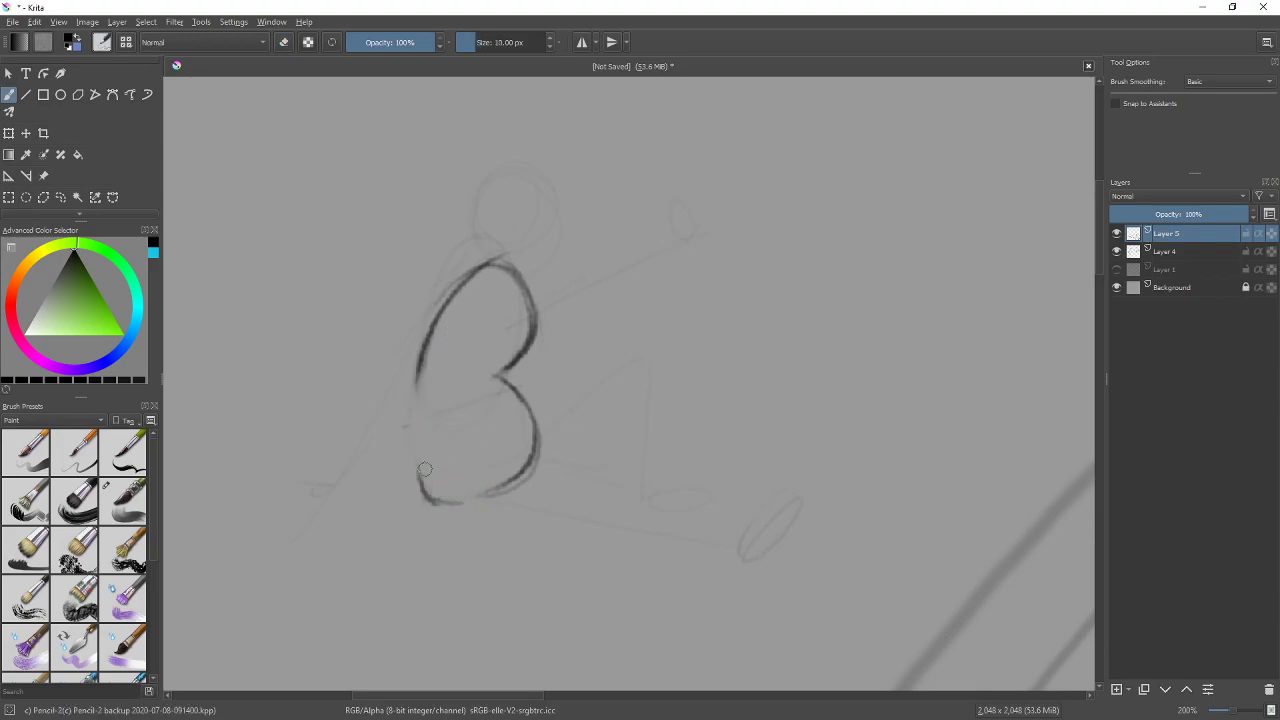
left_click_drag(422, 496, 412, 420)
key("ctrl+z")
left_click_drag(425, 497, 412, 352)
mouse_move(428, 492)
left_mouse_down()
mouse_move(538, 493)
mouse_move(540, 438)
left_mouse_up()
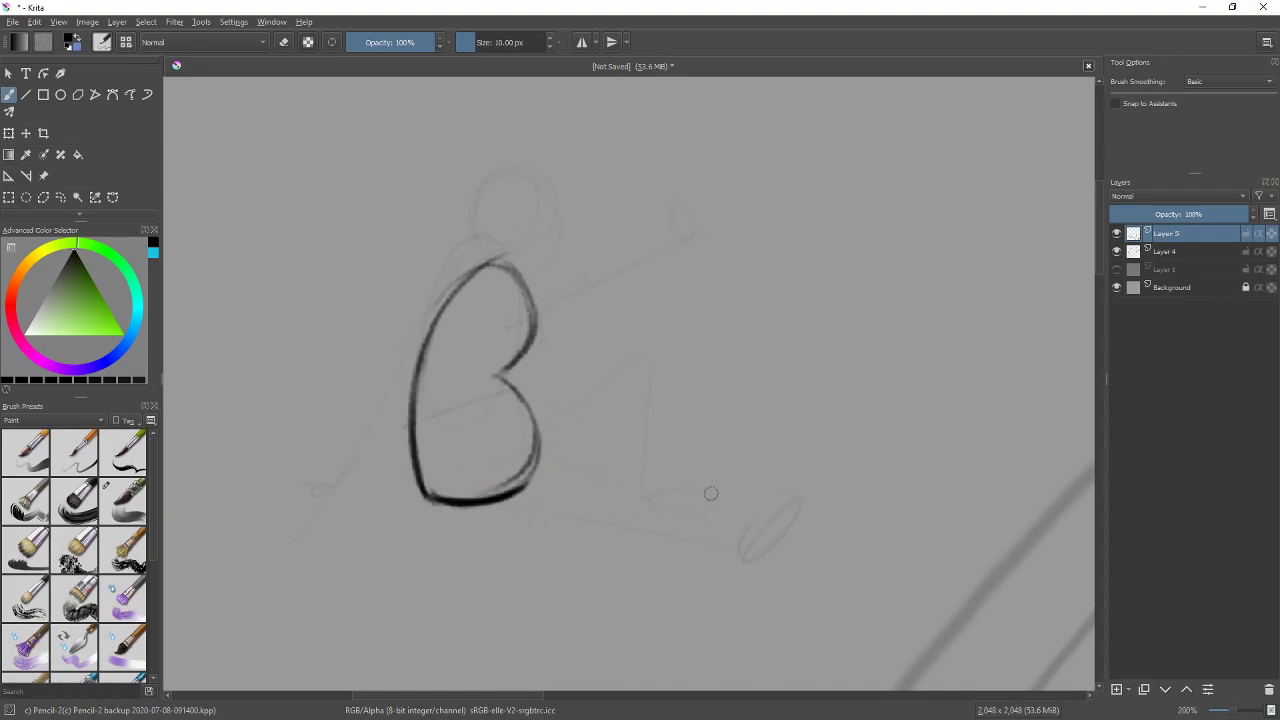
left_click_drag(470, 384, 505, 366)
Draw the figure's head as a circle in front of the shoulders and add the supporting arm and hand behind the back
scroll(540, 437, "down", 1)
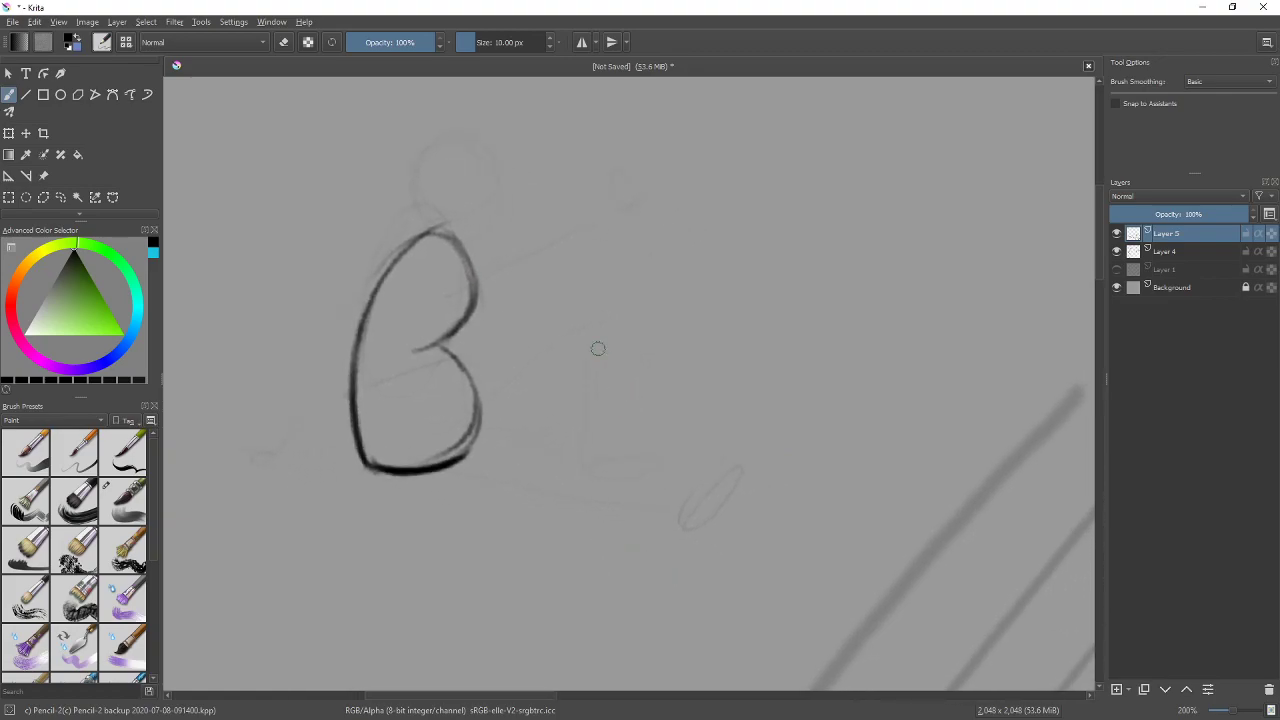
scroll(607, 362, "up", 2)
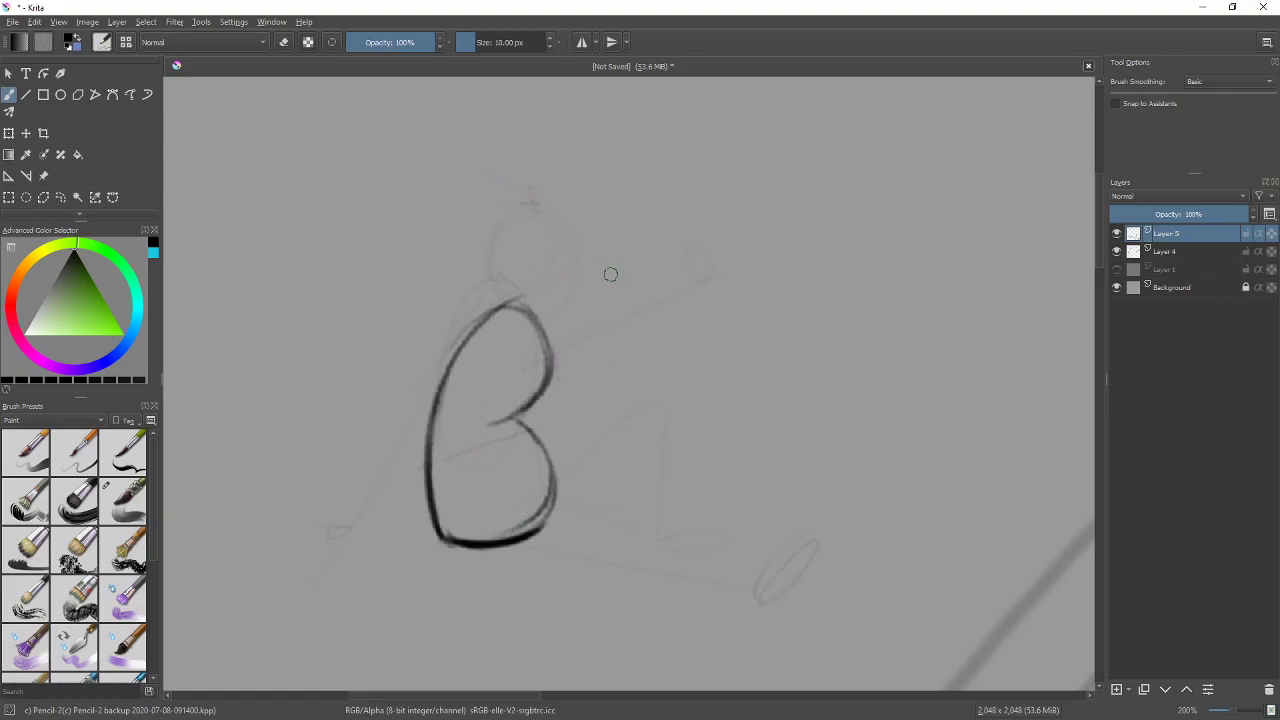
mouse_move(606, 256)
left_mouse_down()
mouse_move(546, 313)
mouse_move(588, 237)
mouse_move(570, 321)
mouse_move(558, 243)
left_mouse_up()
mouse_move(762, 464)
left_mouse_down()
mouse_move(720, 443)
mouse_move(705, 450)
left_mouse_up()
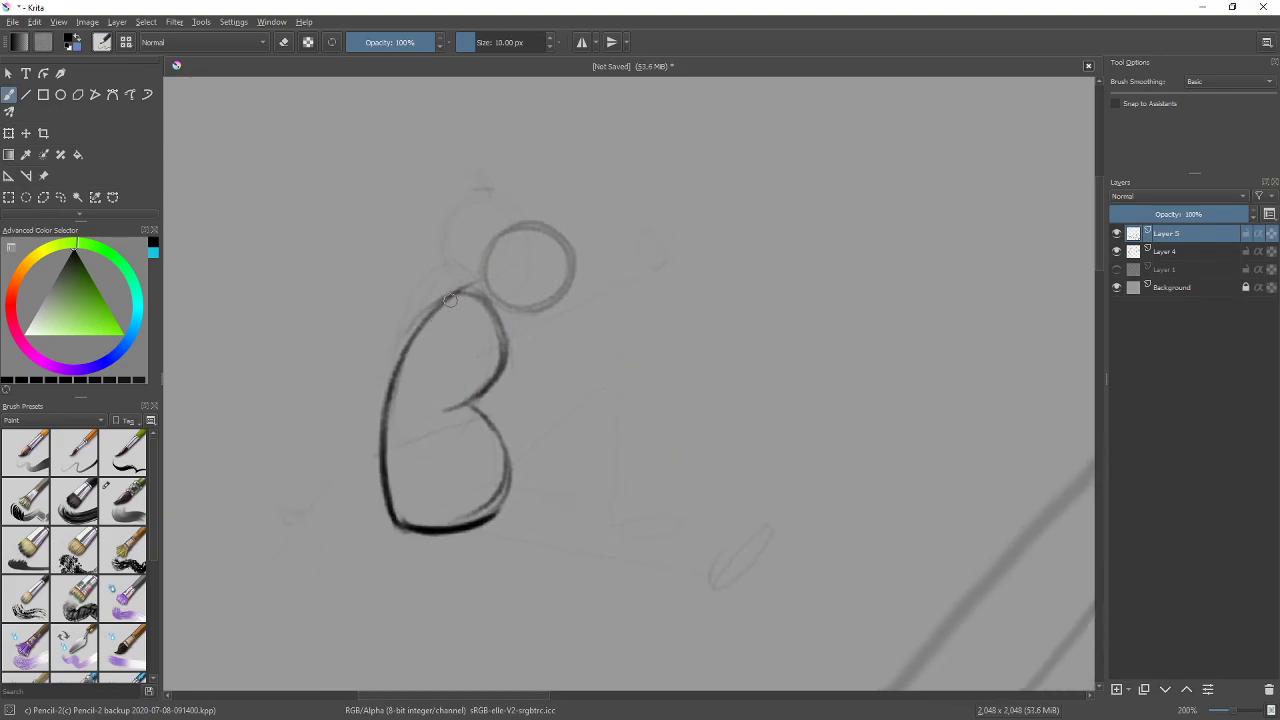
left_click_drag(451, 293, 288, 538)
mouse_move(310, 492)
left_mouse_down()
mouse_move(296, 518)
mouse_move(277, 497)
mouse_move(242, 522)
mouse_move(294, 528)
left_mouse_up()
Erase stray lines around the shoulder and supporting arm with an enlarged Eraser Soft brush, and return to Pencil-2
key("e")
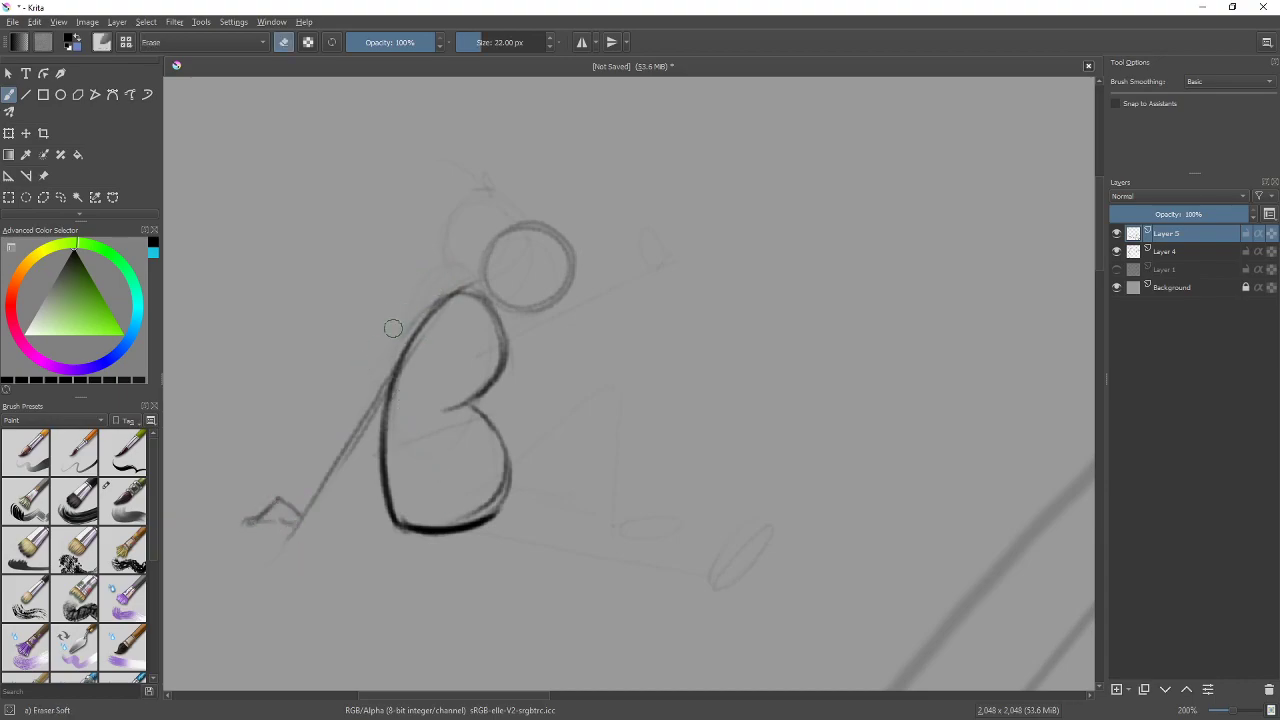
key("bracketright")
key("bracketright")
mouse_move(443, 257)
left_mouse_down()
mouse_move(422, 280)
mouse_move(456, 170)
mouse_move(524, 211)
mouse_move(429, 286)
left_mouse_up()
key("bracketright")
key("slash")
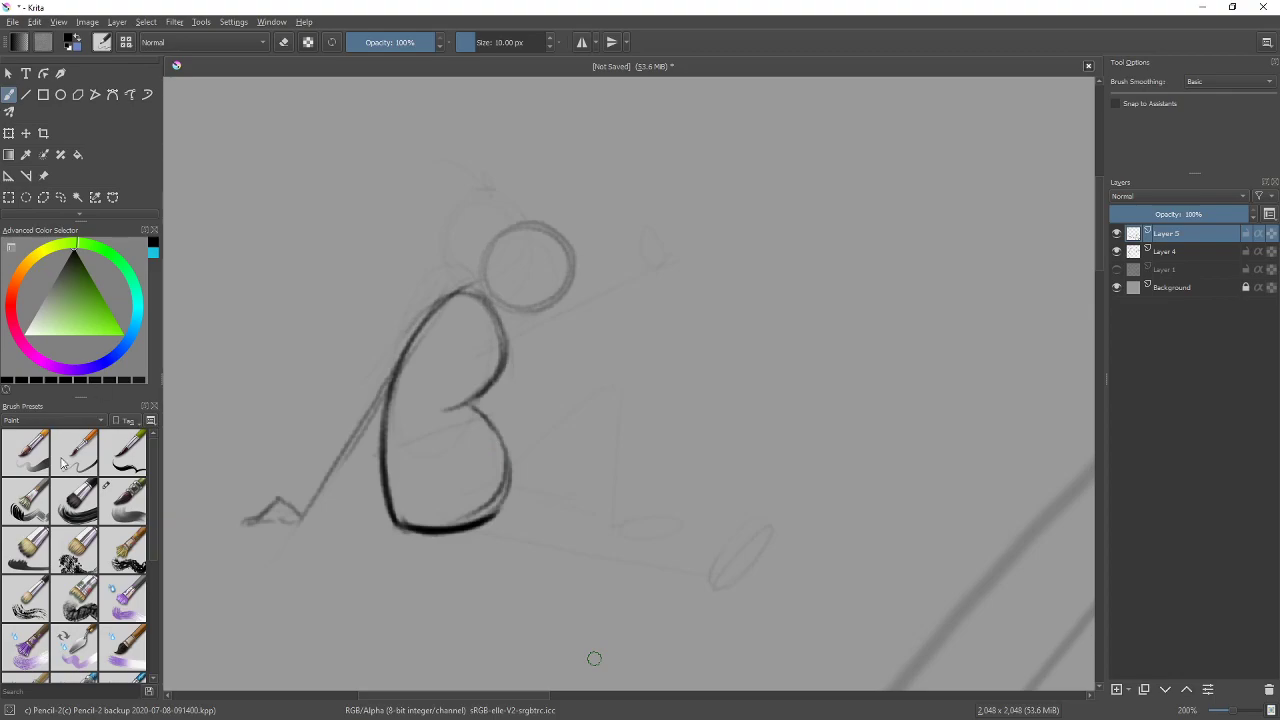
Hide Layer 5 and Layer 4 and add a new paint layer above them
left_click_drag(849, 480, 665, 548)
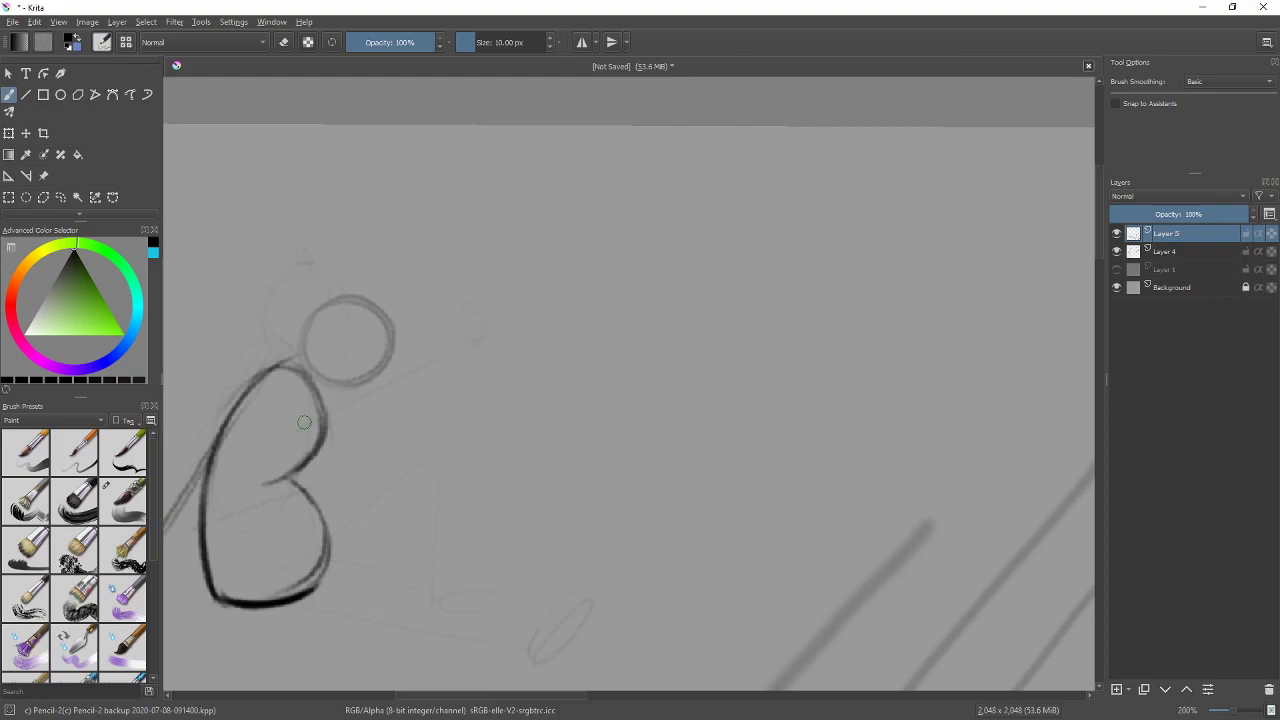
left_click(1117, 233)
left_click(1117, 251)
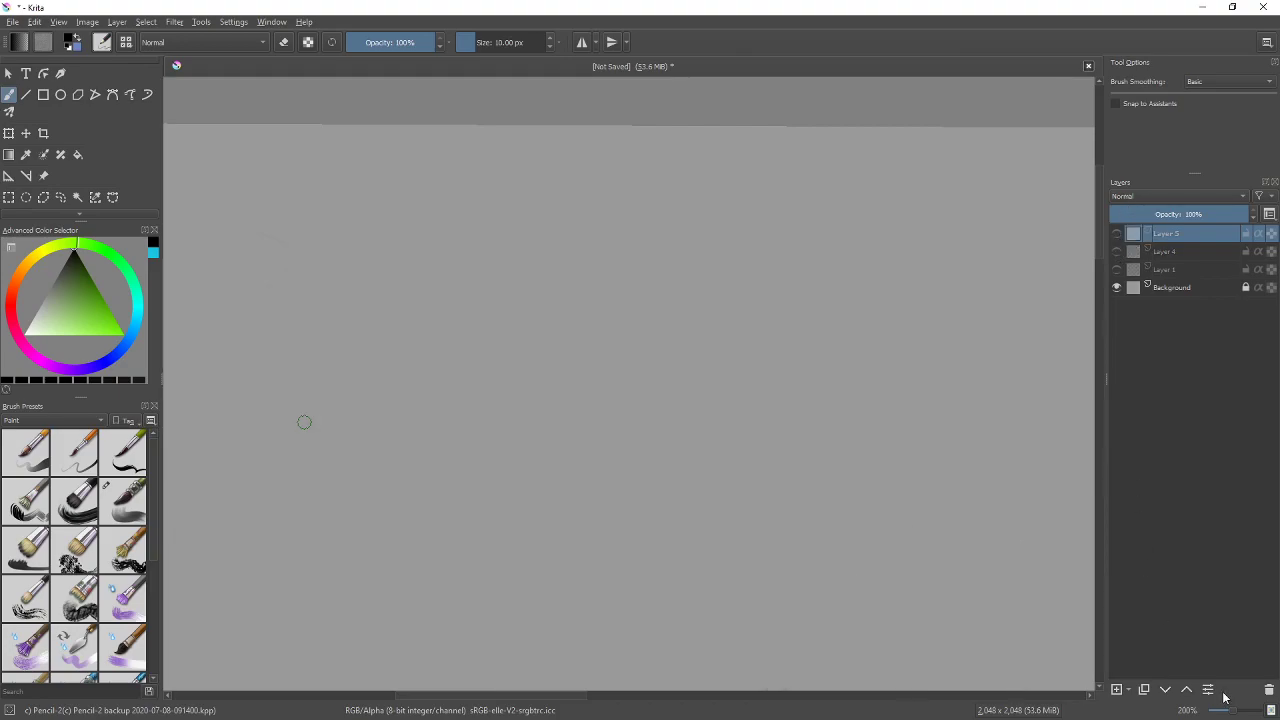
left_click(1116, 690)
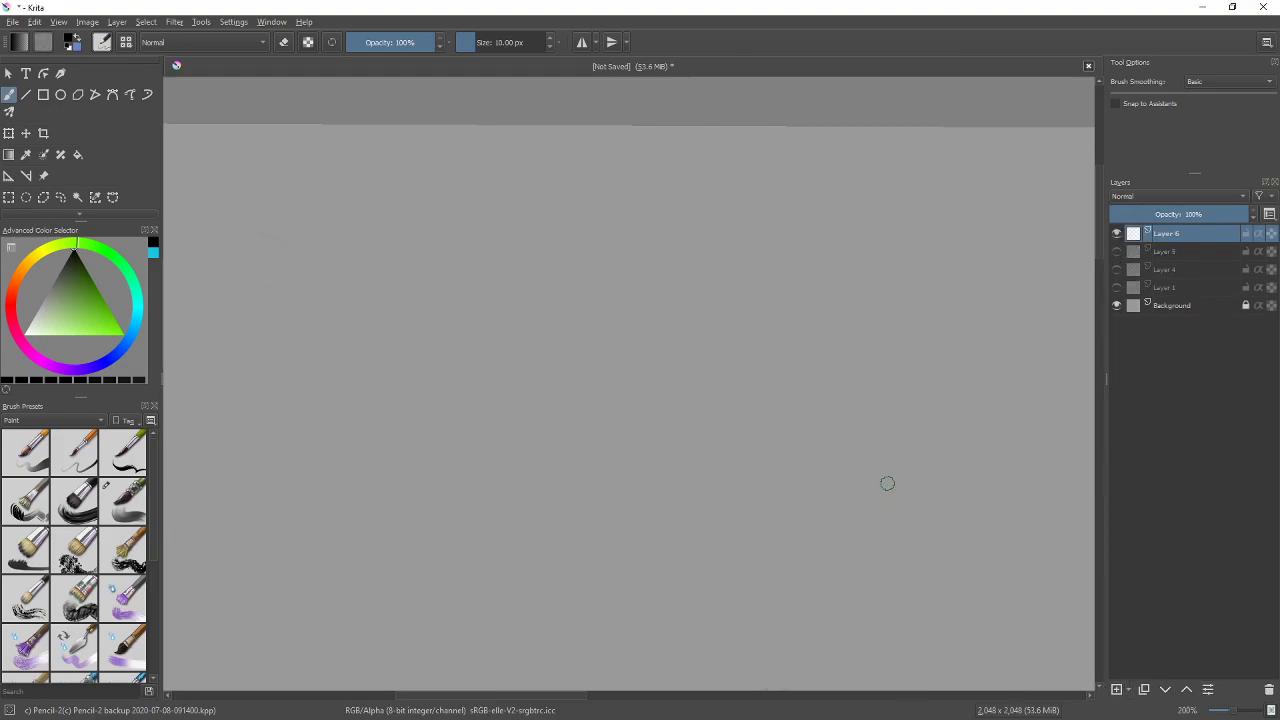
Draw a shaky vertical line, a straight slanted line beside it and a bold flowing curve for comparison, undoing a first attempt
left_click_drag(866, 524, 796, 303)
key("ctrl+z")
left_click_drag(860, 534, 828, 258)
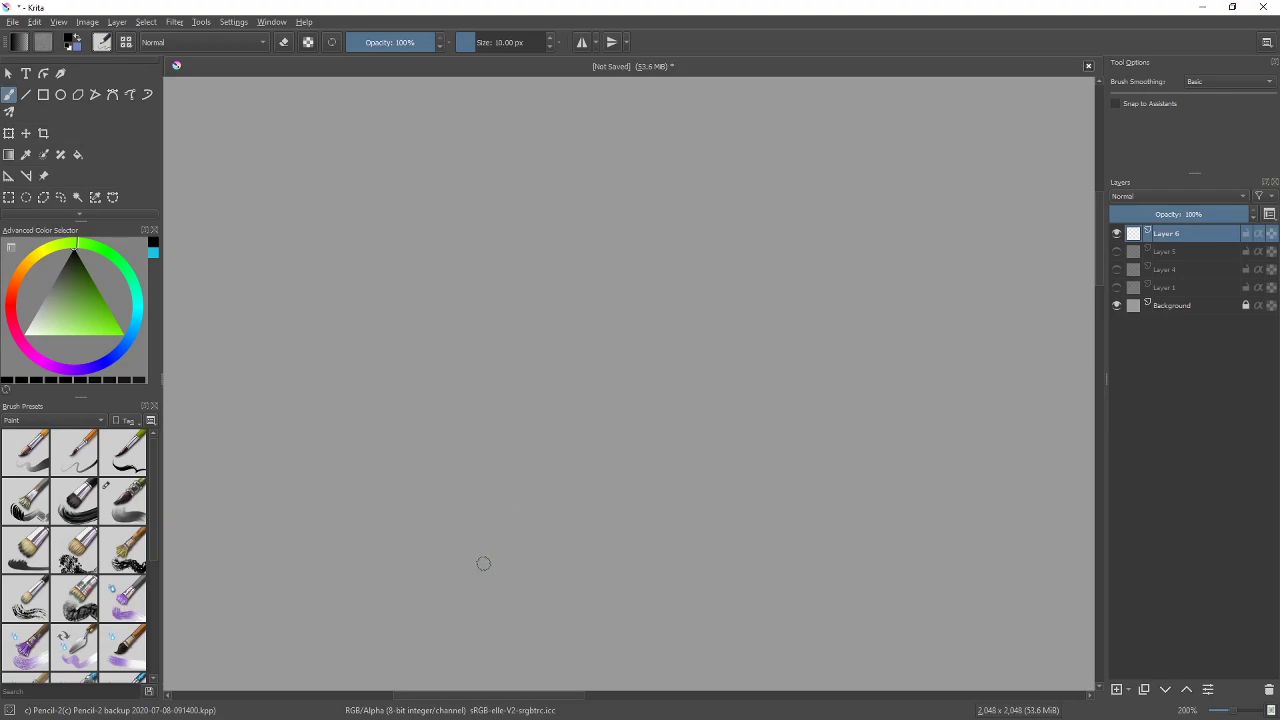
left_click_drag(463, 590, 474, 136)
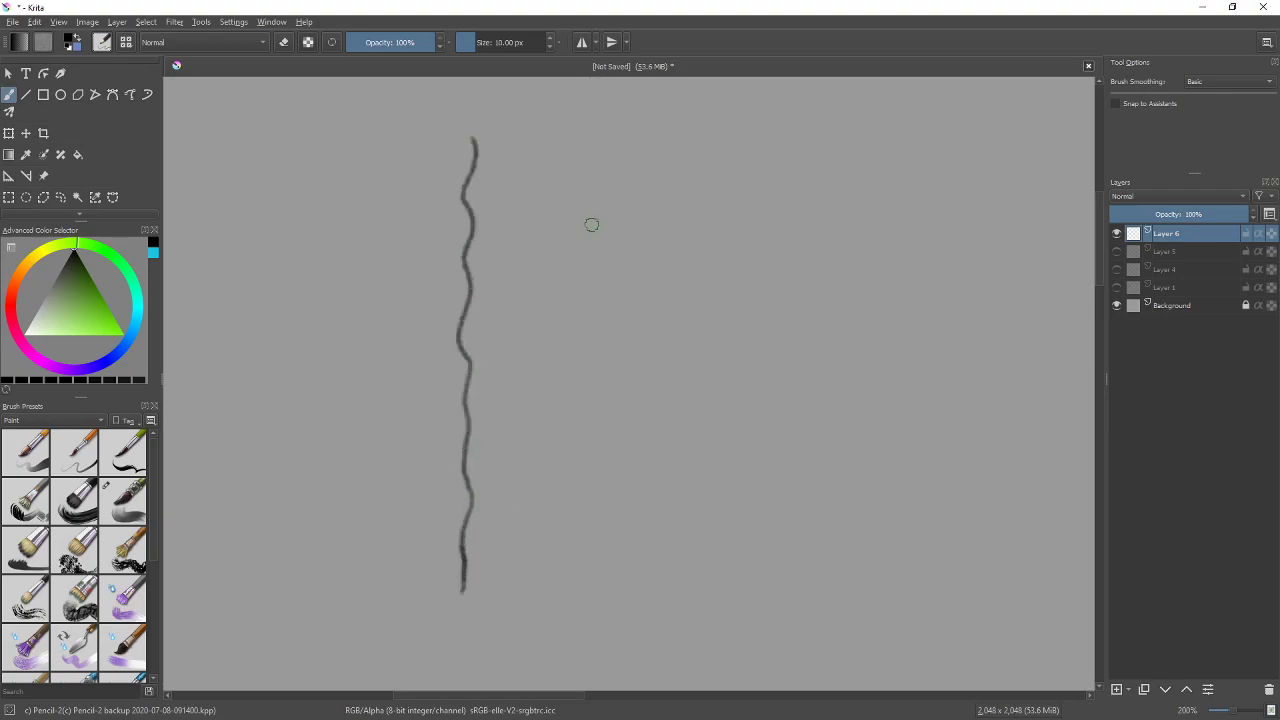
left_click_drag(653, 127, 597, 608)
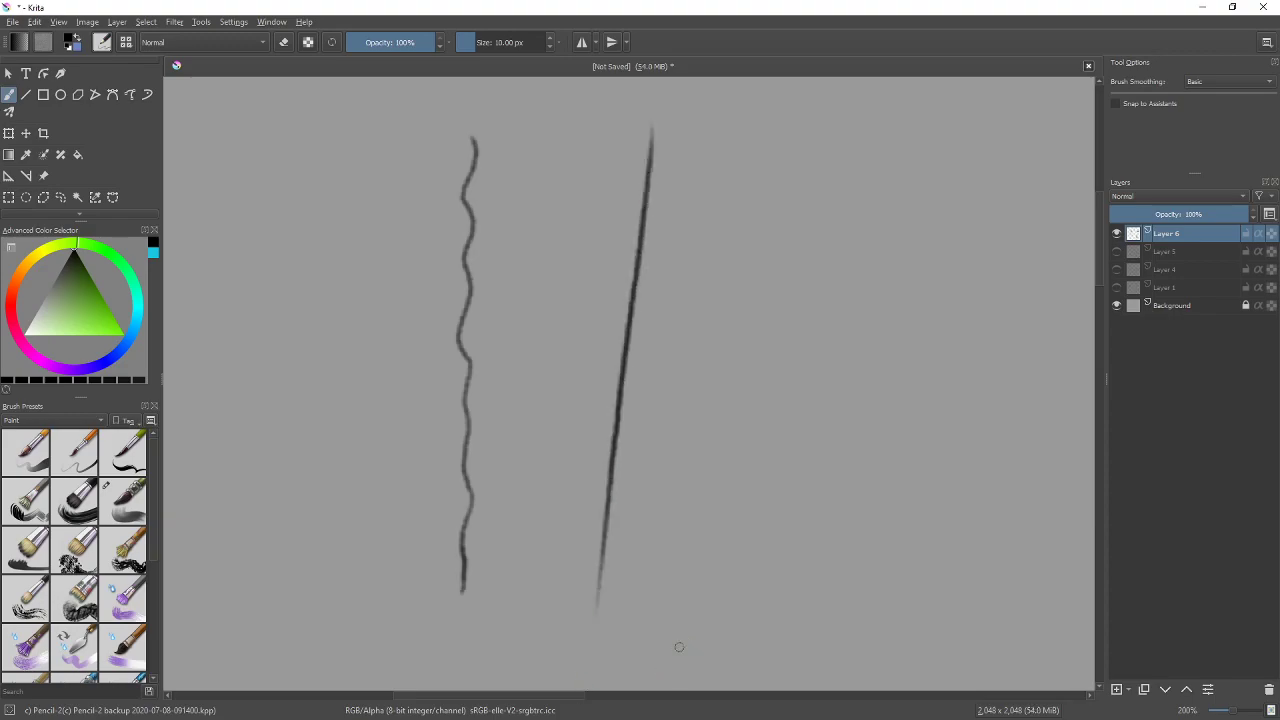
left_click_drag(679, 648, 886, 184)
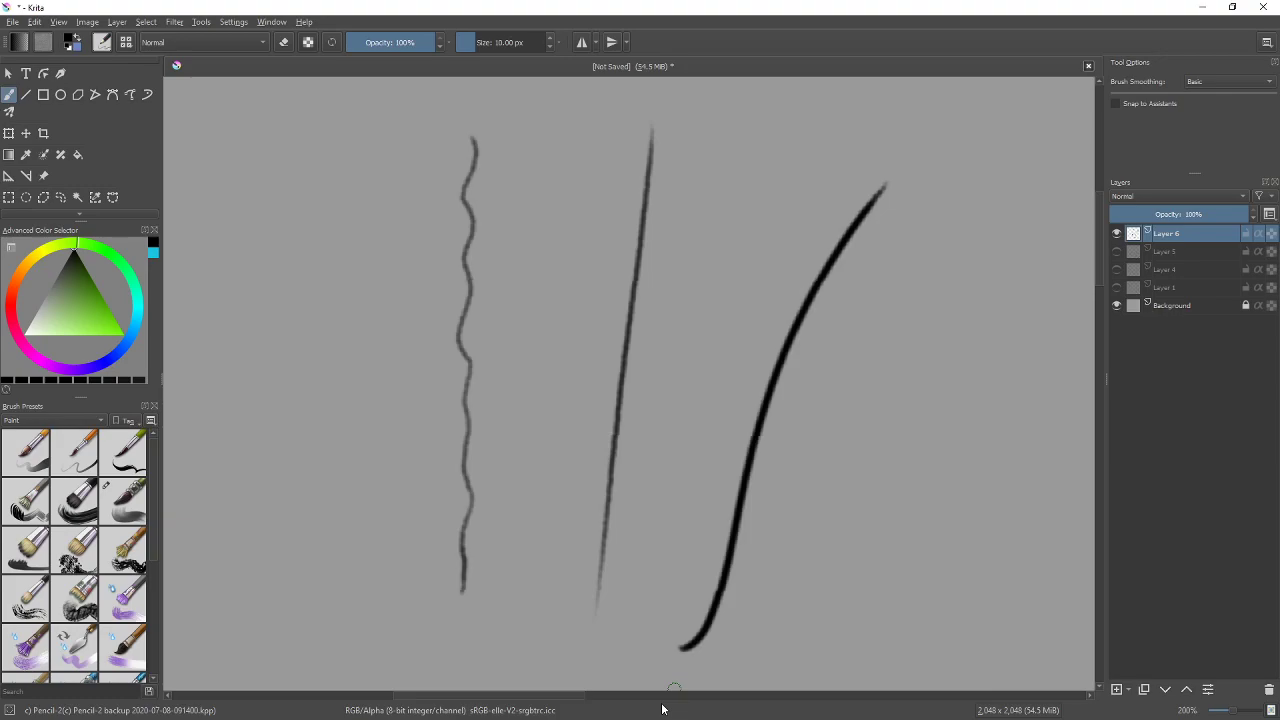
Add a light line on each side of the straight stroke and an arrow pointing at the shaky line, undoing failed attempts
mouse_move(730, 112)
left_mouse_down()
mouse_move(686, 186)
mouse_move(690, 207)
left_mouse_up()
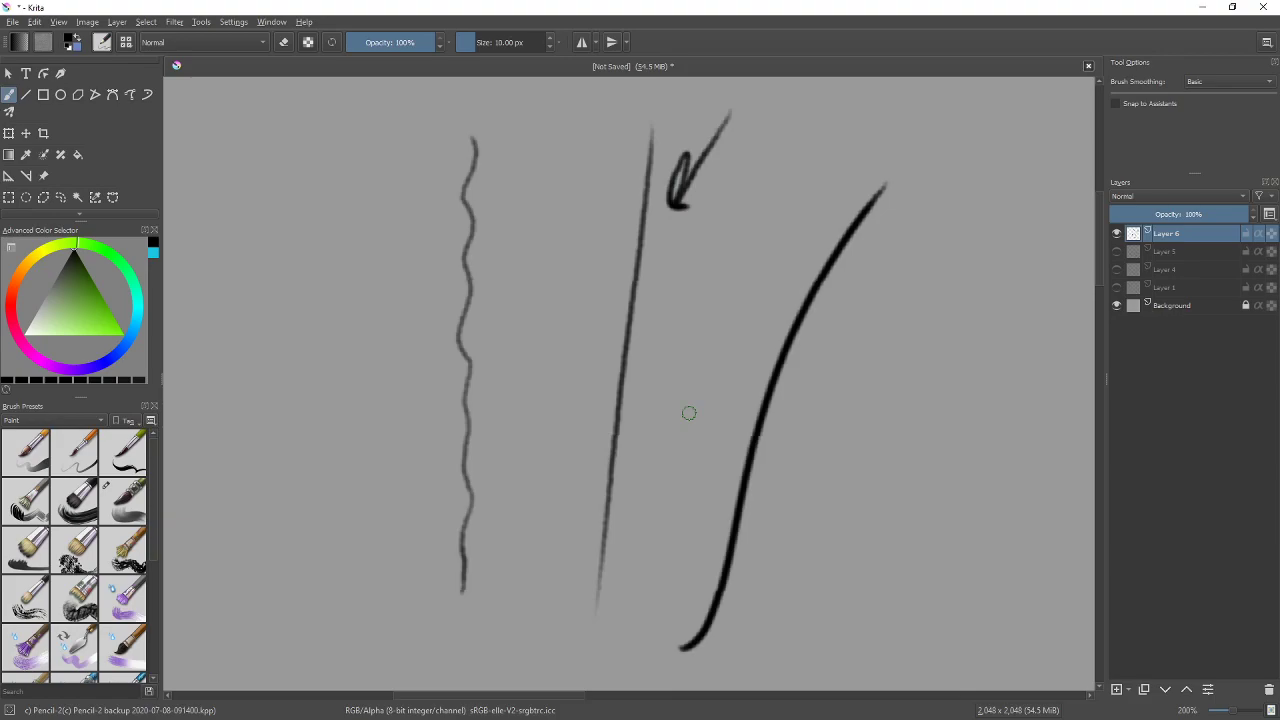
key("ctrl+z")
mouse_move(603, 649)
left_mouse_down()
mouse_move(733, 150)
mouse_move(620, 616)
mouse_move(572, 148)
mouse_move(556, 614)
left_mouse_up()
key("ctrl+z")
key("ctrl+z")
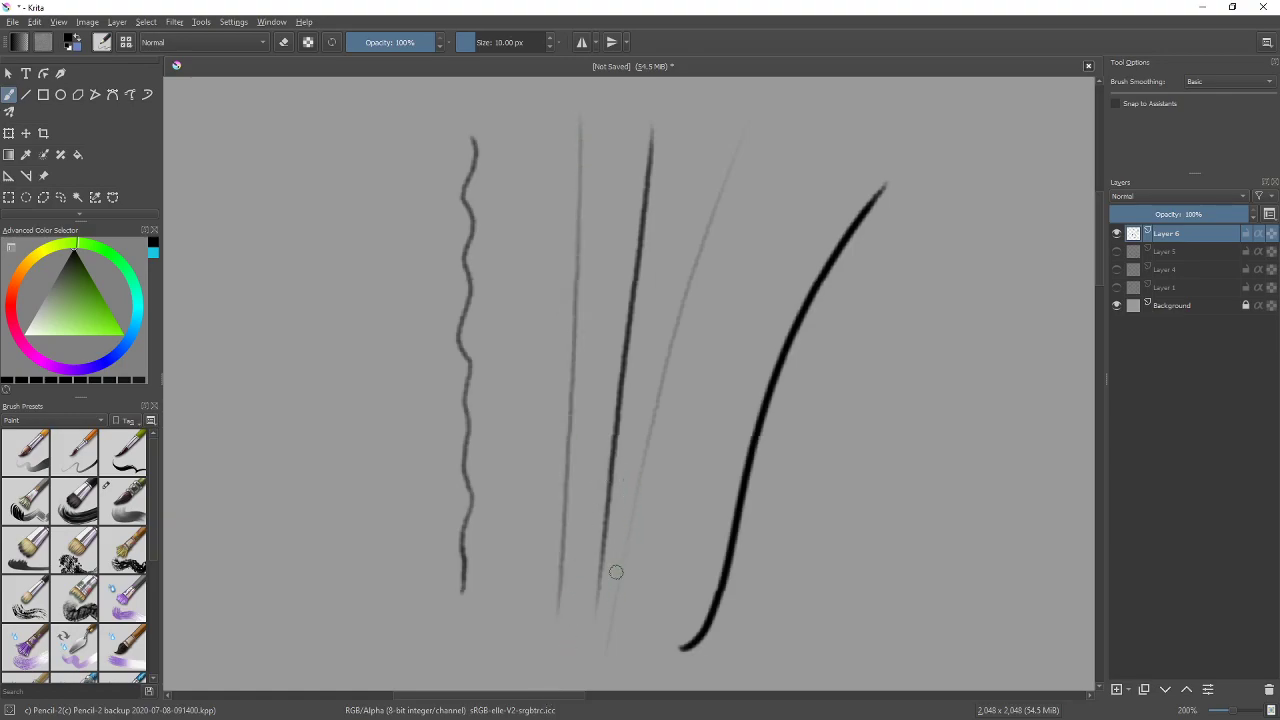
mouse_move(531, 239)
left_mouse_down()
mouse_move(491, 268)
mouse_move(511, 265)
left_mouse_up()
Draw a slow diagonal line with crosses at both ends above the shaky line, and a faster parallel line just below it
mouse_move(586, 414)
left_mouse_down()
mouse_move(957, 451)
mouse_move(883, 527)
left_mouse_up()
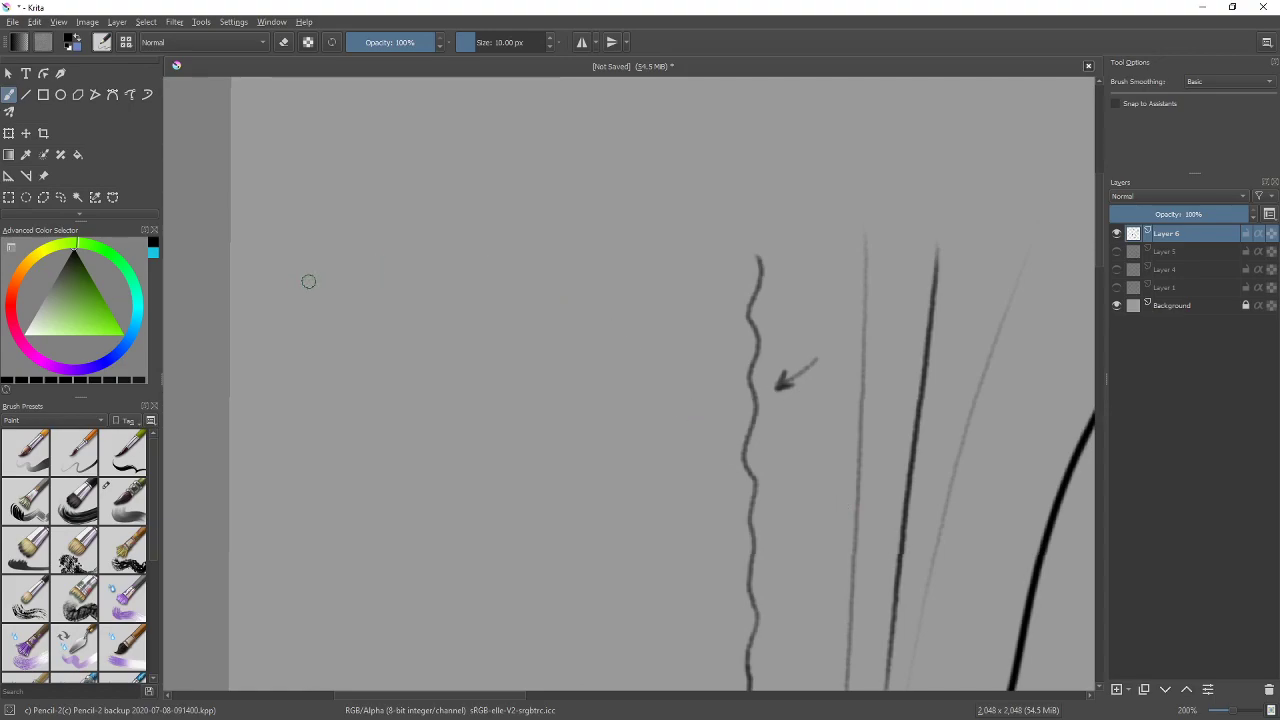
left_click_drag(312, 279, 778, 116)
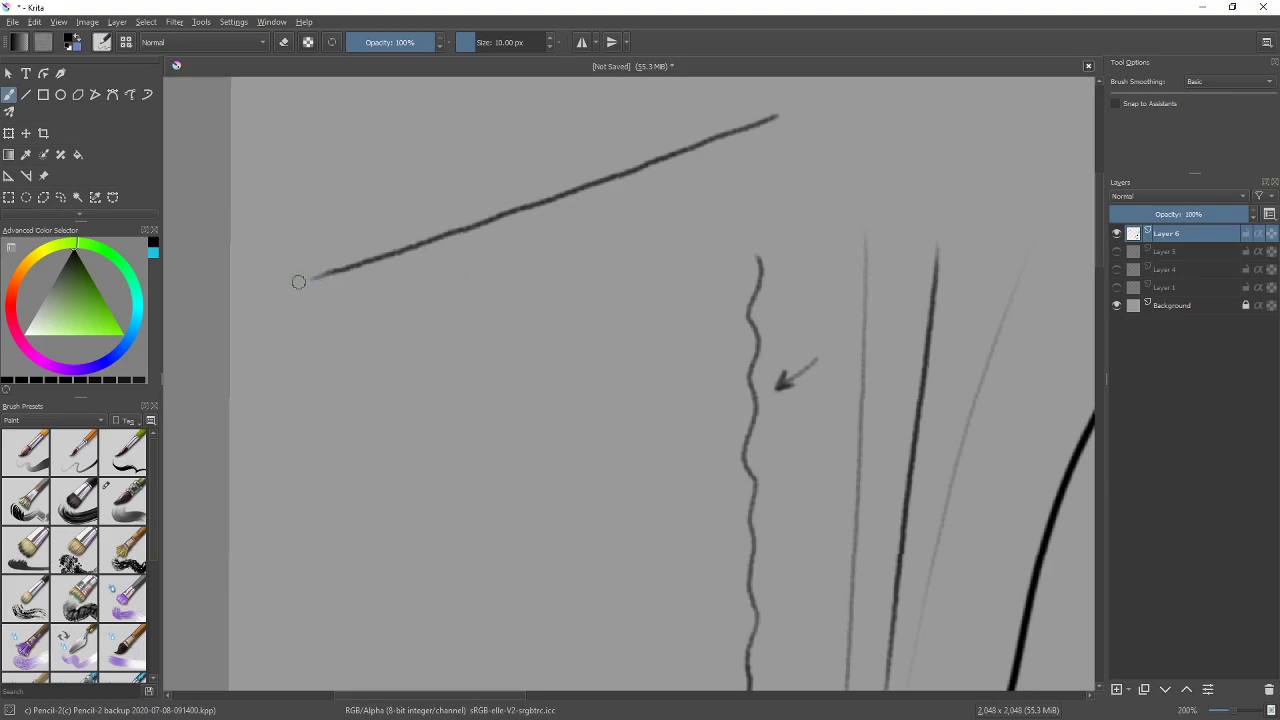
left_click_drag(316, 267, 313, 282)
left_click_drag(766, 100, 793, 118)
left_click_drag(785, 98, 781, 122)
left_click_drag(303, 305, 860, 117)
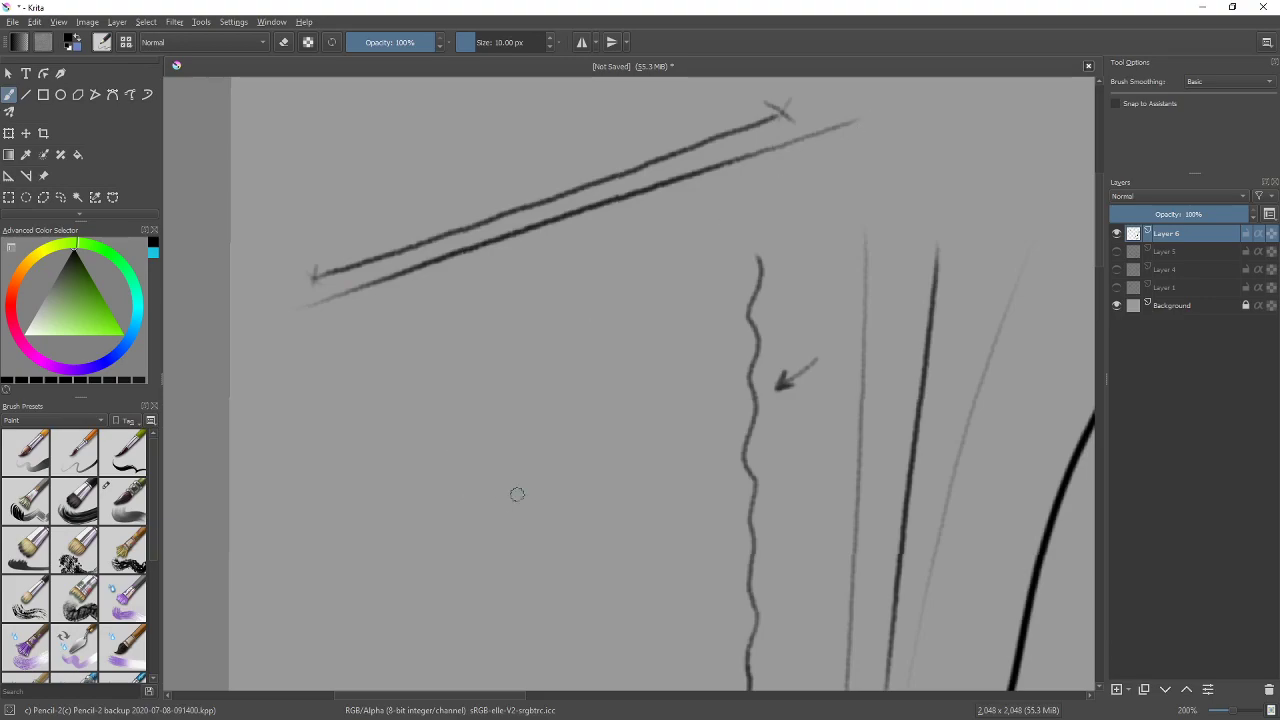
Add a bold and a faint parallel line below the diagonal pair, and a lighter diagonal line above the cross-marked one
scroll(605, 485, "down", 3)
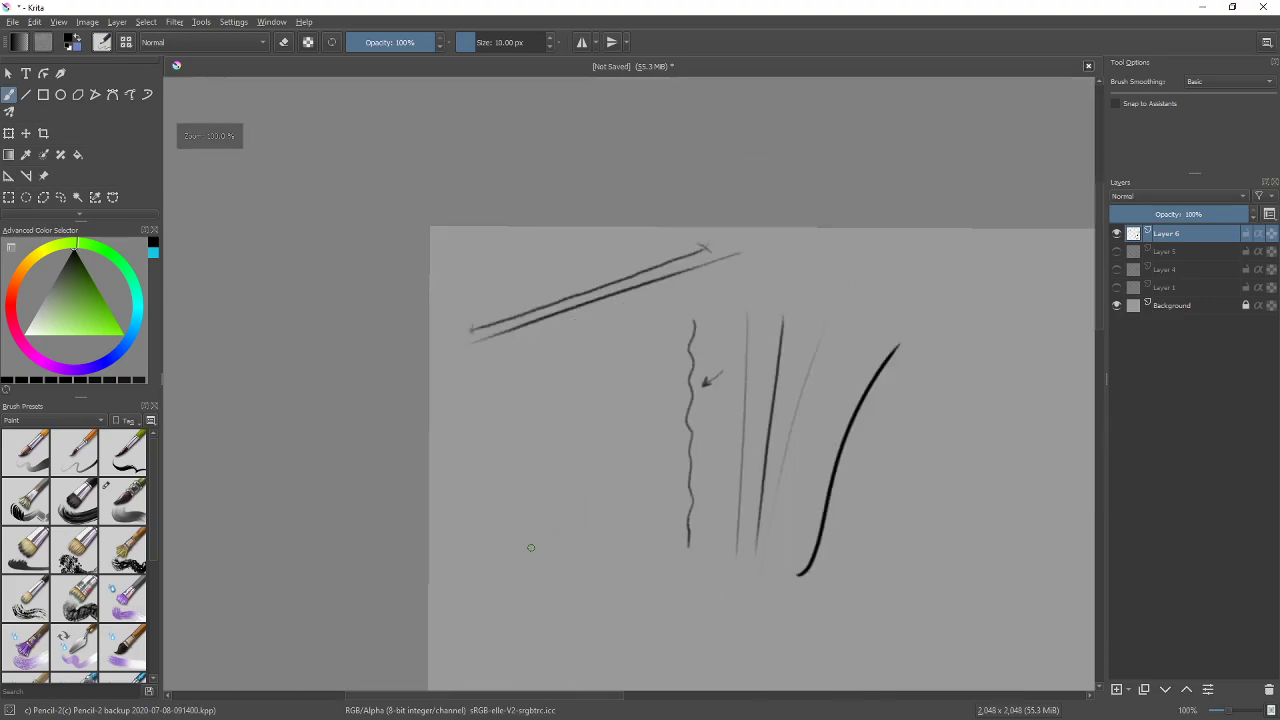
key("plus")
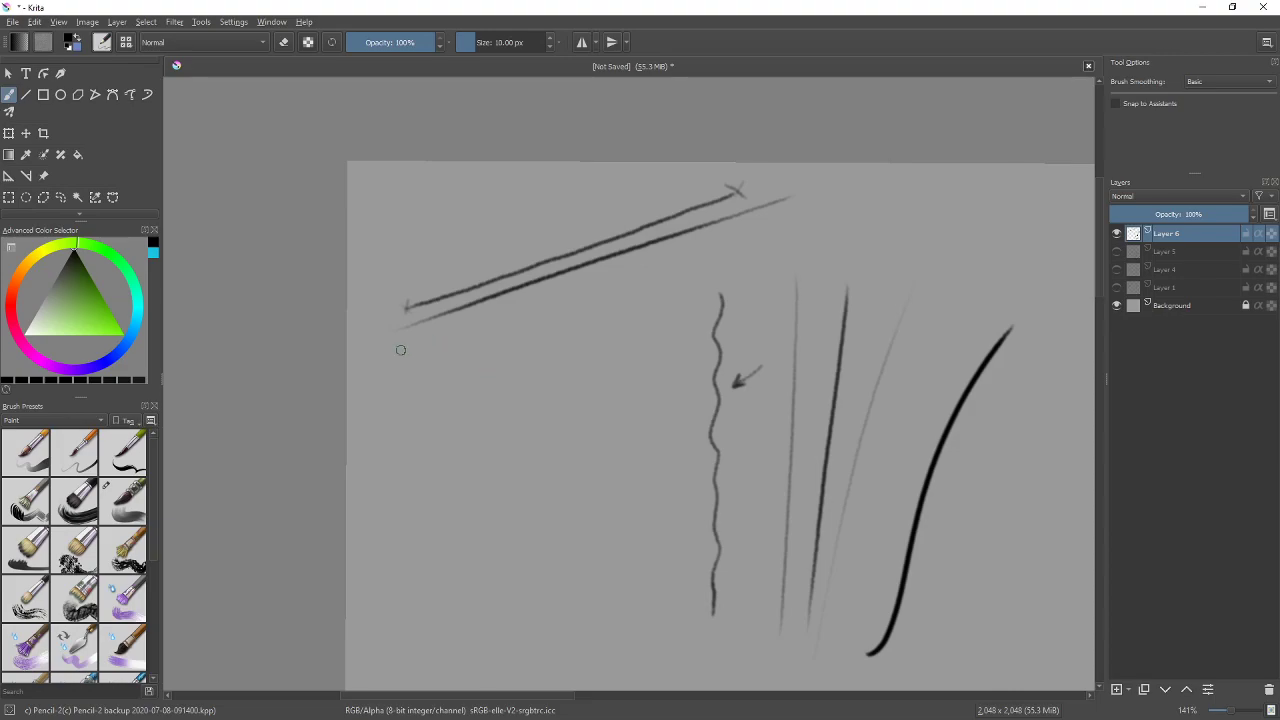
left_click_drag(400, 349, 812, 207)
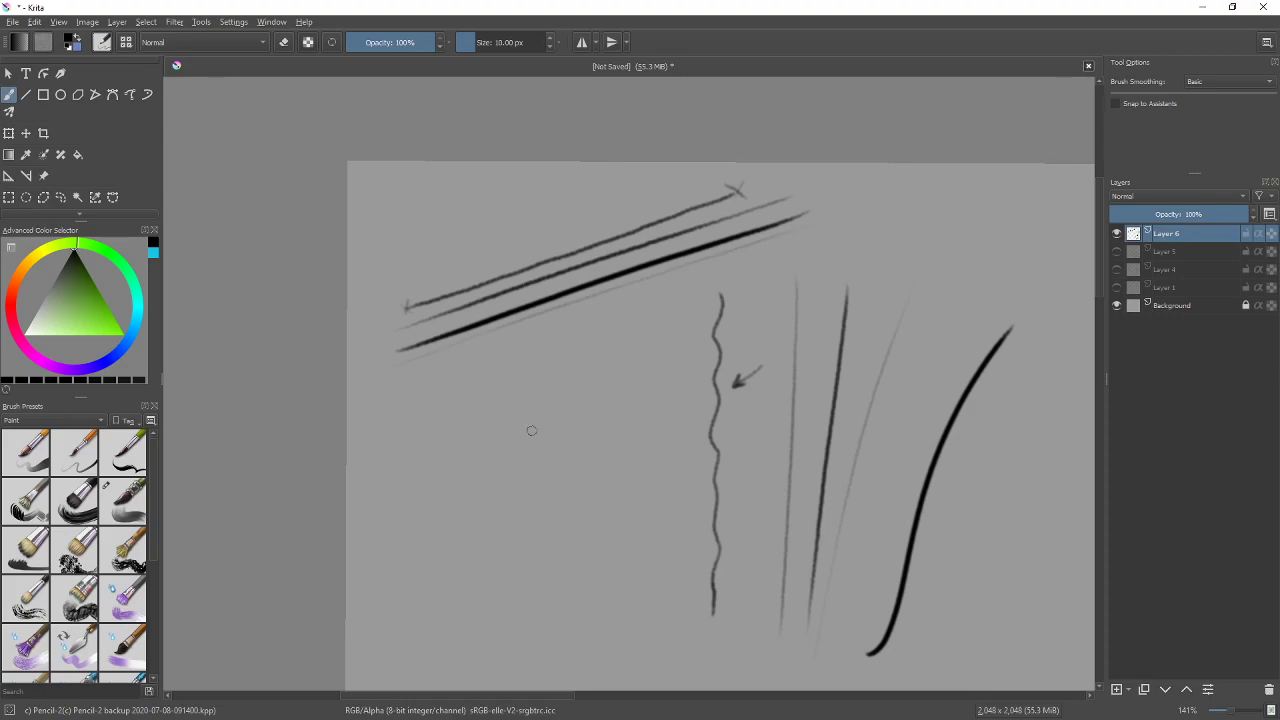
key("ctrl+plus")
key("ctrl+plus")
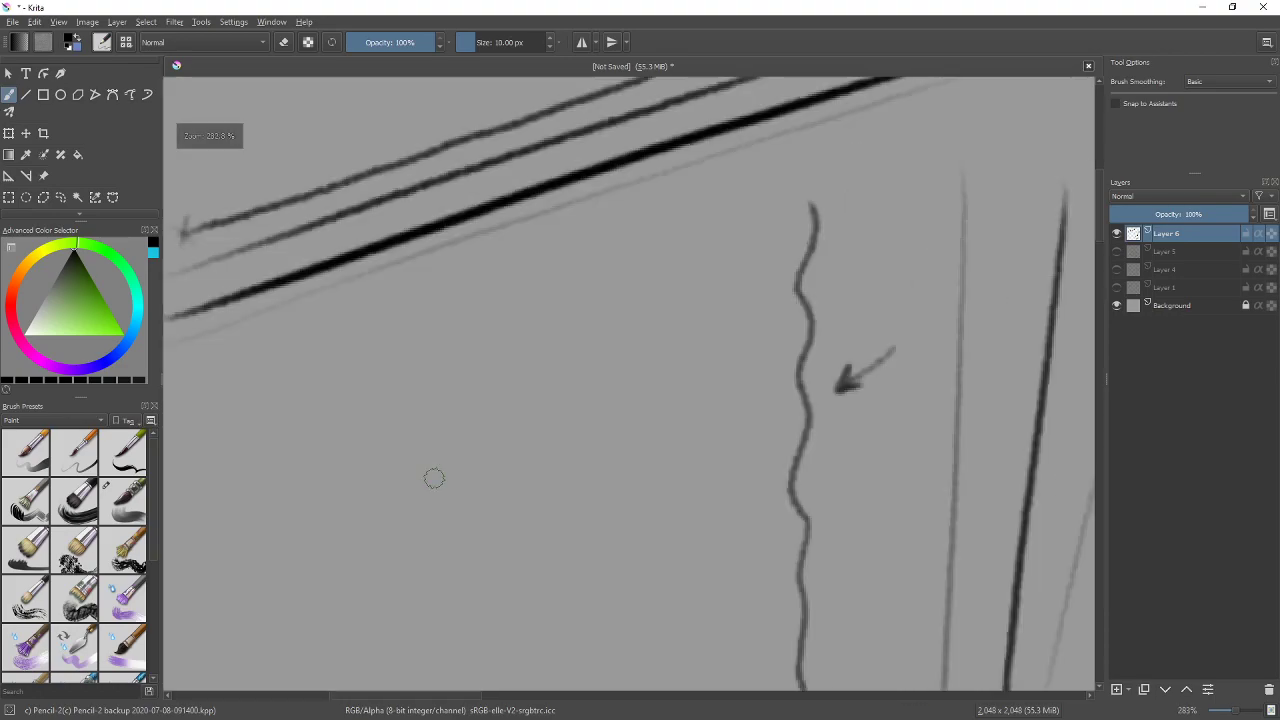
left_click_drag(686, 229, 719, 440)
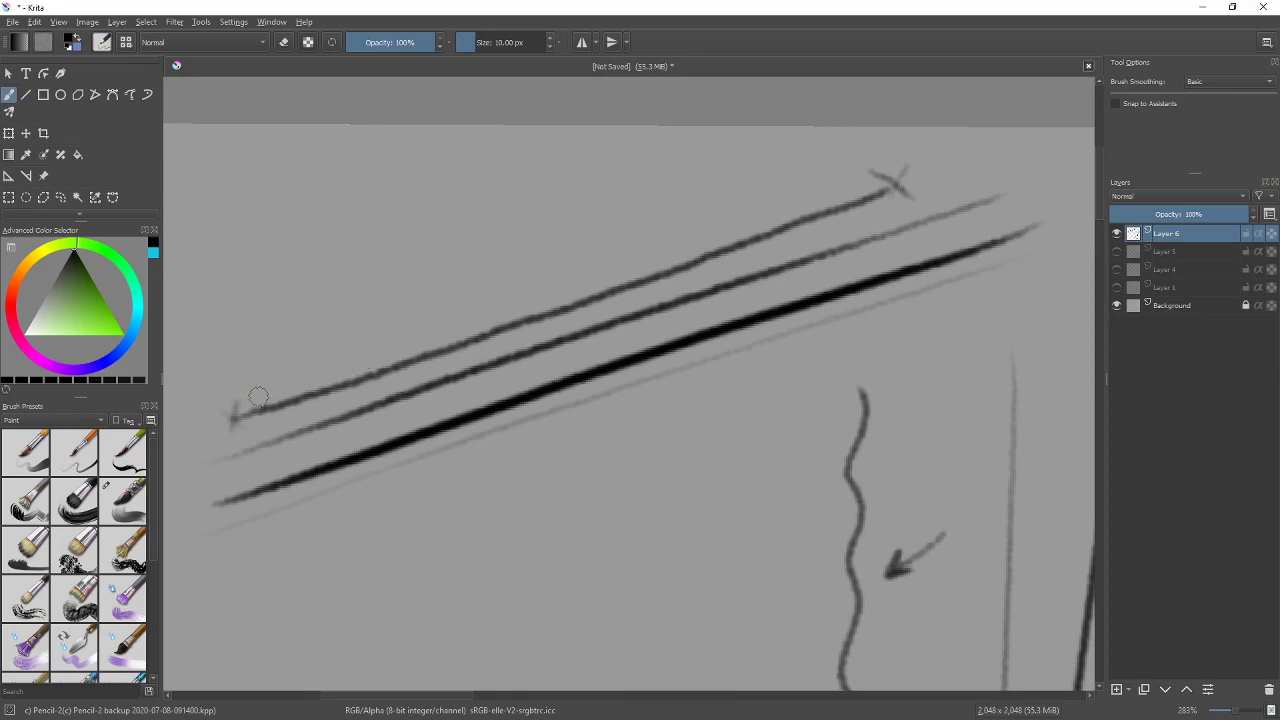
left_click_drag(250, 377, 832, 158)
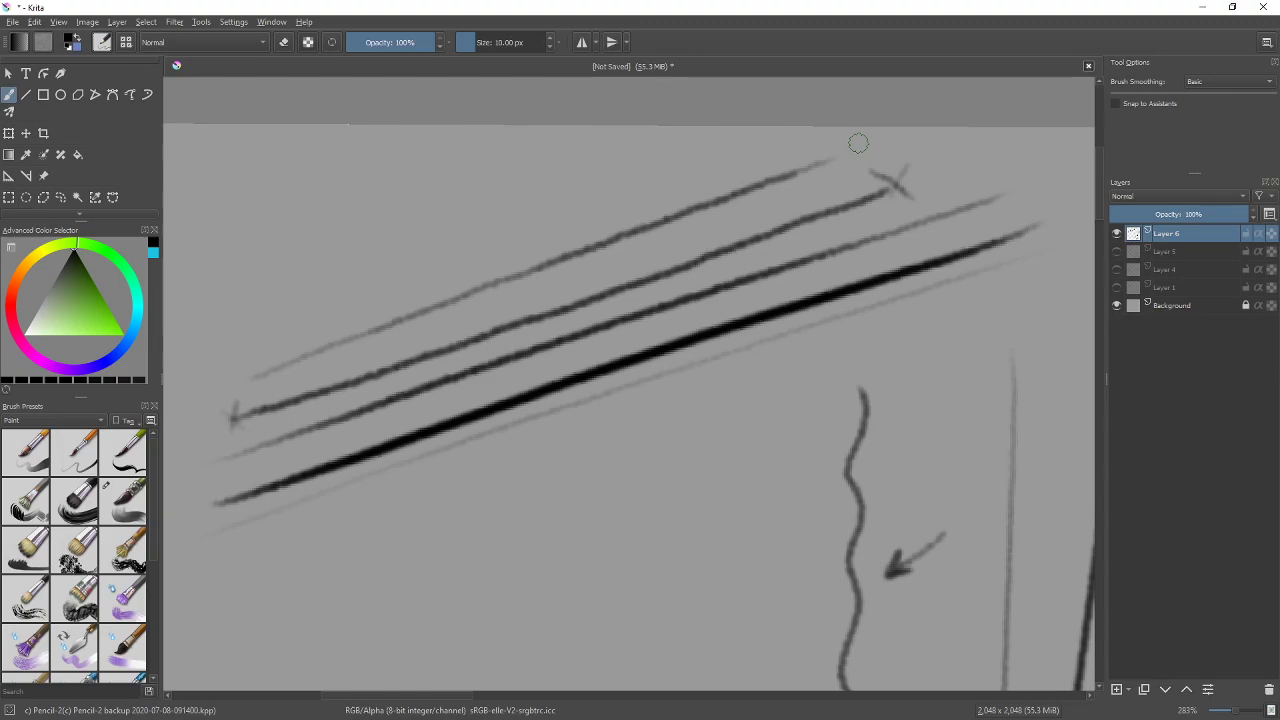
Draw two circles, one above the other, in the empty area beside the shaky vertical line and below the diagonal lines
mouse_move(797, 523)
left_mouse_down()
mouse_move(777, 477)
mouse_move(717, 460)
left_mouse_up()
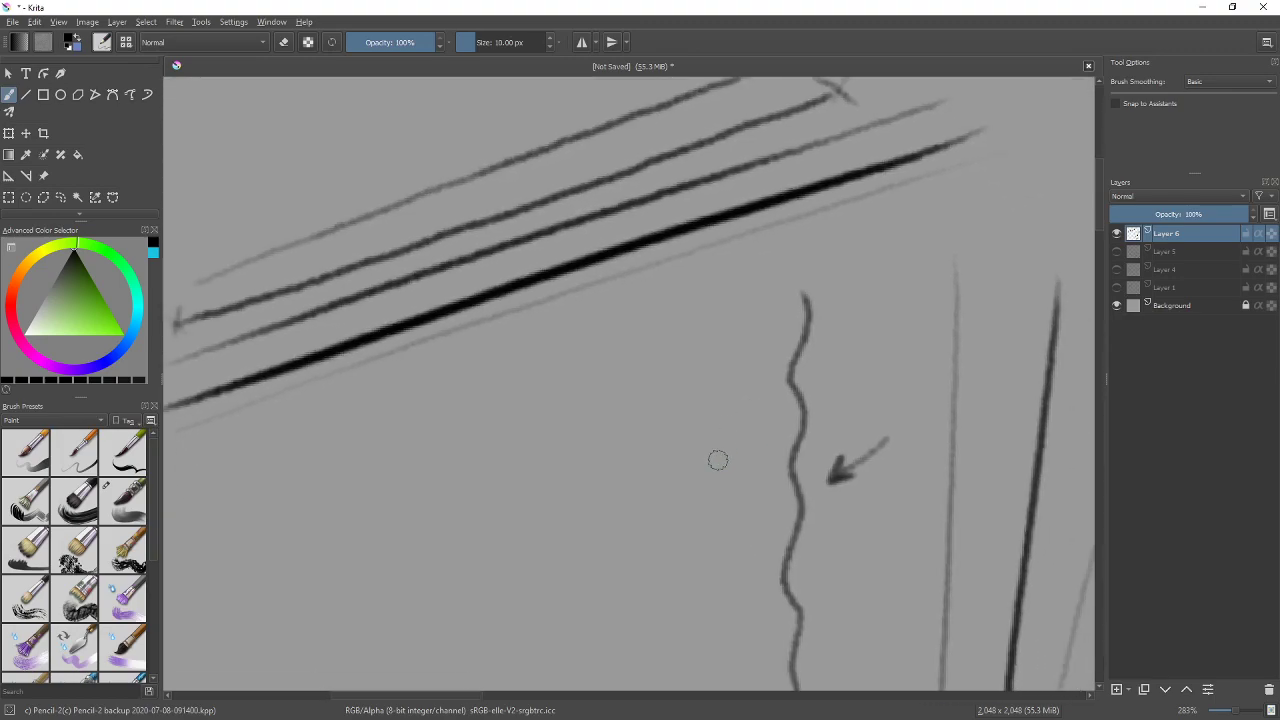
scroll(700, 448, "down", 1)
mouse_move(920, 505)
left_mouse_down()
mouse_move(780, 377)
mouse_move(503, 477)
mouse_move(529, 526)
mouse_move(750, 365)
mouse_move(711, 380)
mouse_move(753, 491)
left_mouse_up()
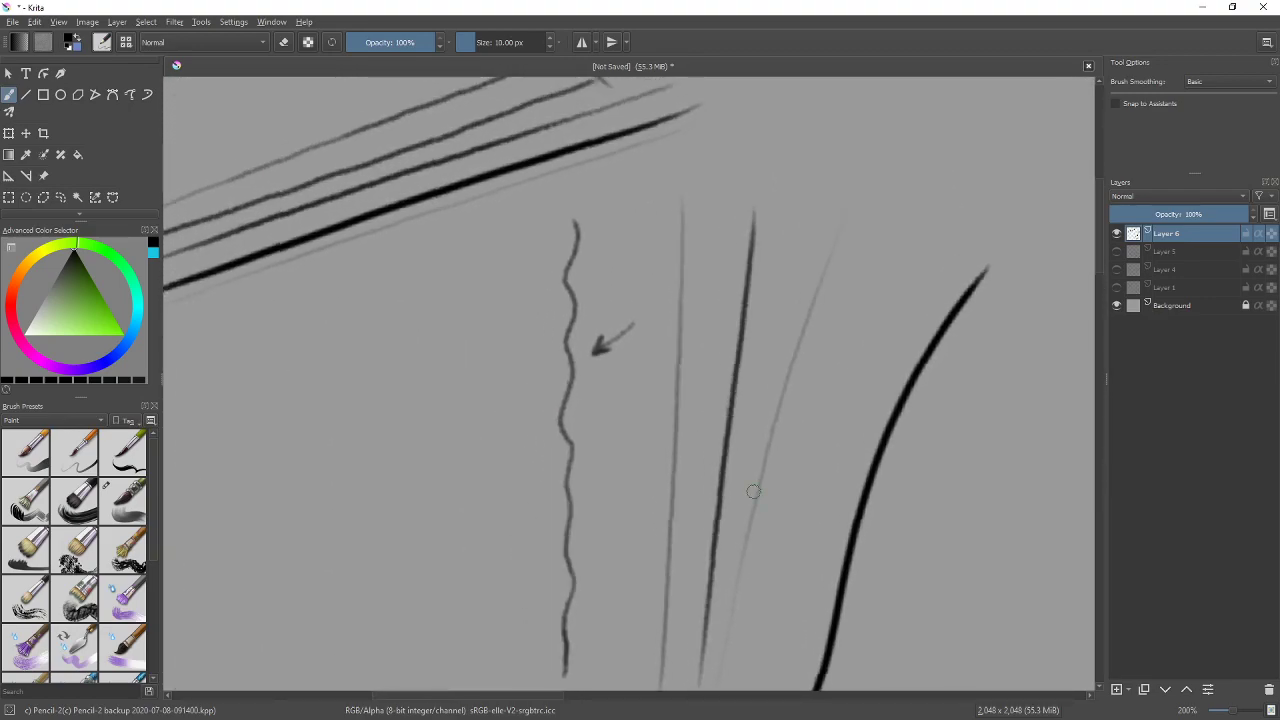
left_click_drag(549, 506, 766, 403)
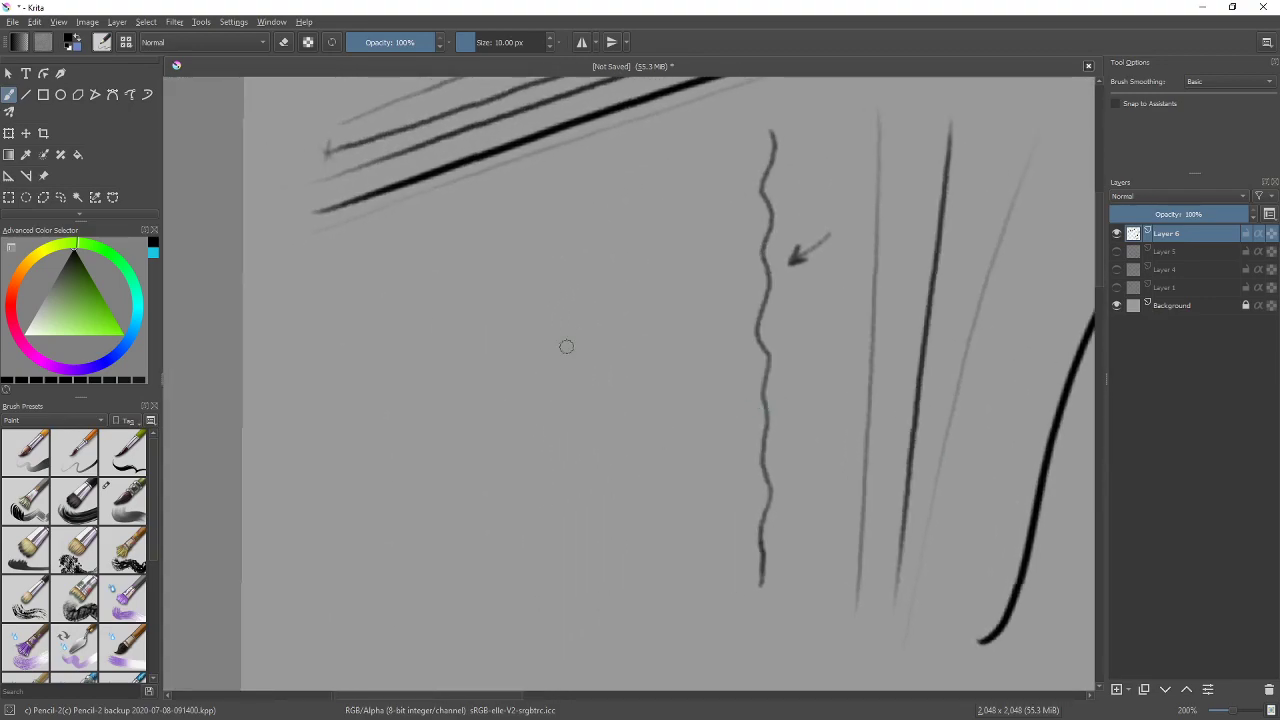
mouse_move(514, 272)
left_mouse_down()
mouse_move(436, 298)
mouse_move(401, 357)
mouse_move(414, 422)
mouse_move(468, 476)
mouse_move(540, 482)
mouse_move(606, 448)
mouse_move(621, 387)
mouse_move(598, 318)
mouse_move(540, 276)
mouse_move(505, 271)
left_mouse_up()
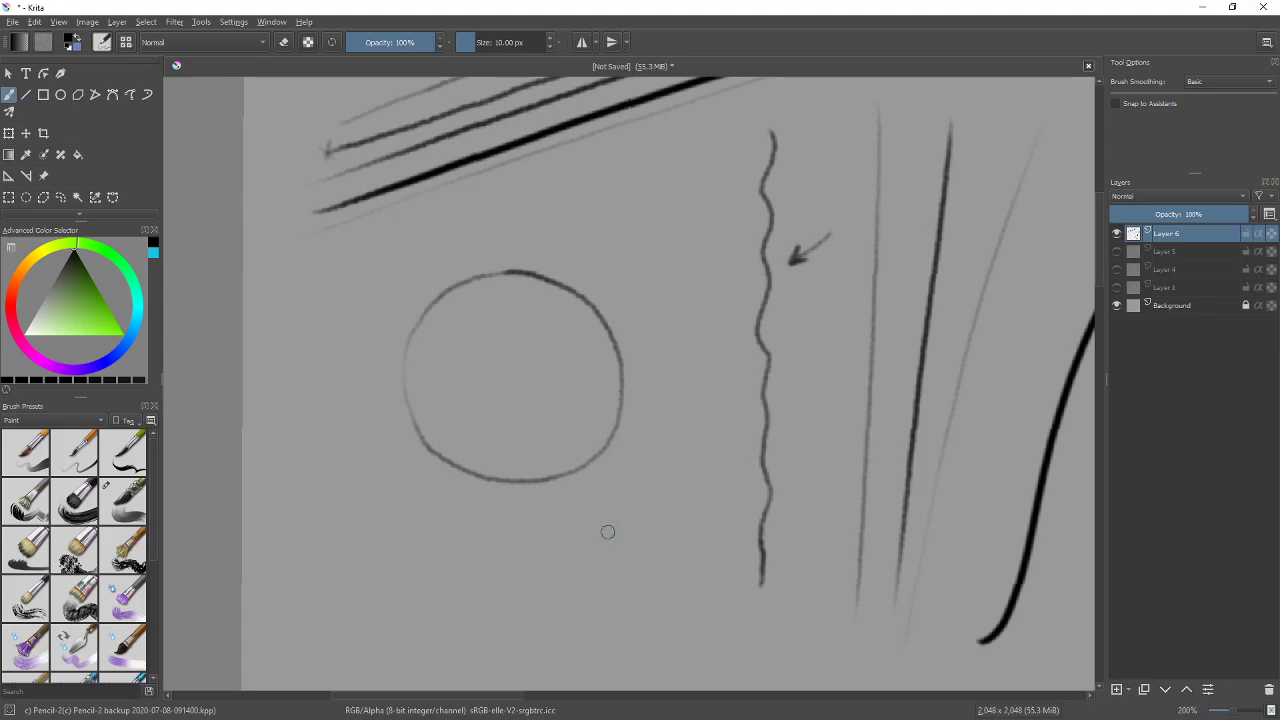
left_click_drag(626, 517, 718, 354)
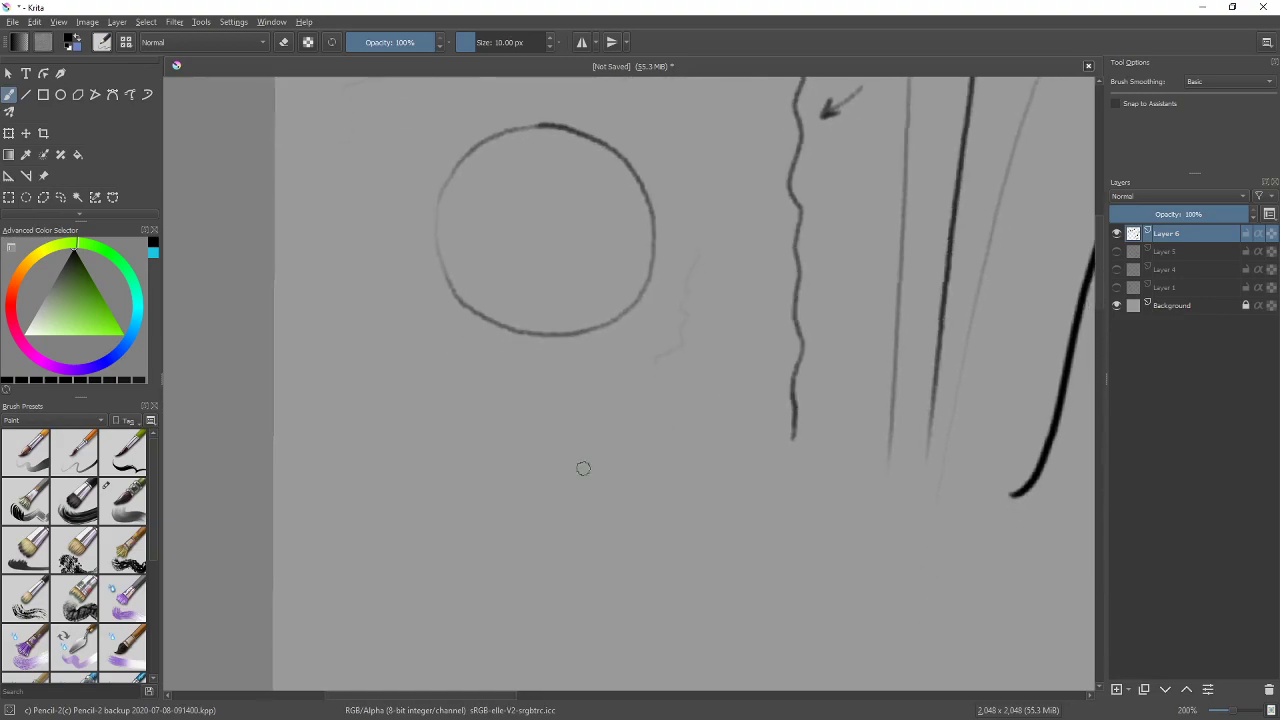
mouse_move(556, 371)
left_mouse_down()
mouse_move(493, 407)
mouse_move(476, 482)
mouse_move(521, 538)
mouse_move(602, 541)
mouse_move(649, 493)
mouse_move(646, 415)
mouse_move(604, 374)
mouse_move(540, 366)
left_mouse_up()
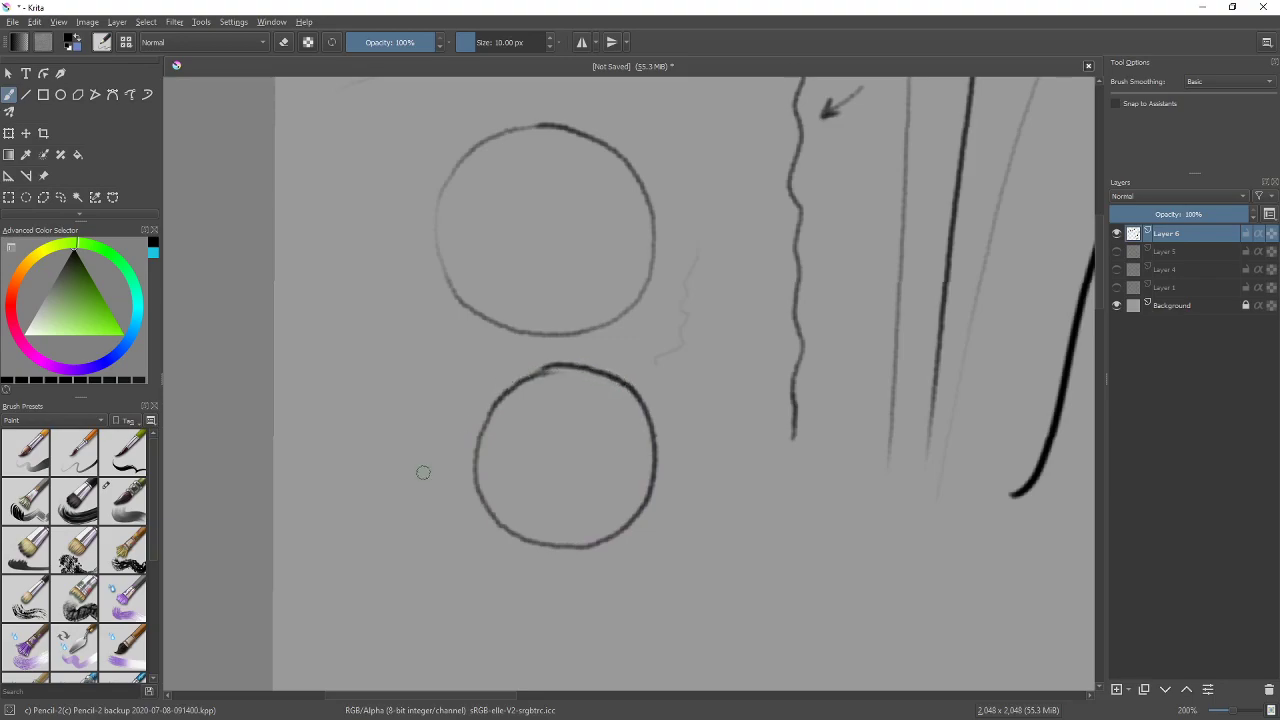
Draw a light double-headed arrow beside the bold flowing curve, then extend it with extra arrowheads at both ends
left_click_drag(849, 354, 366, 491)
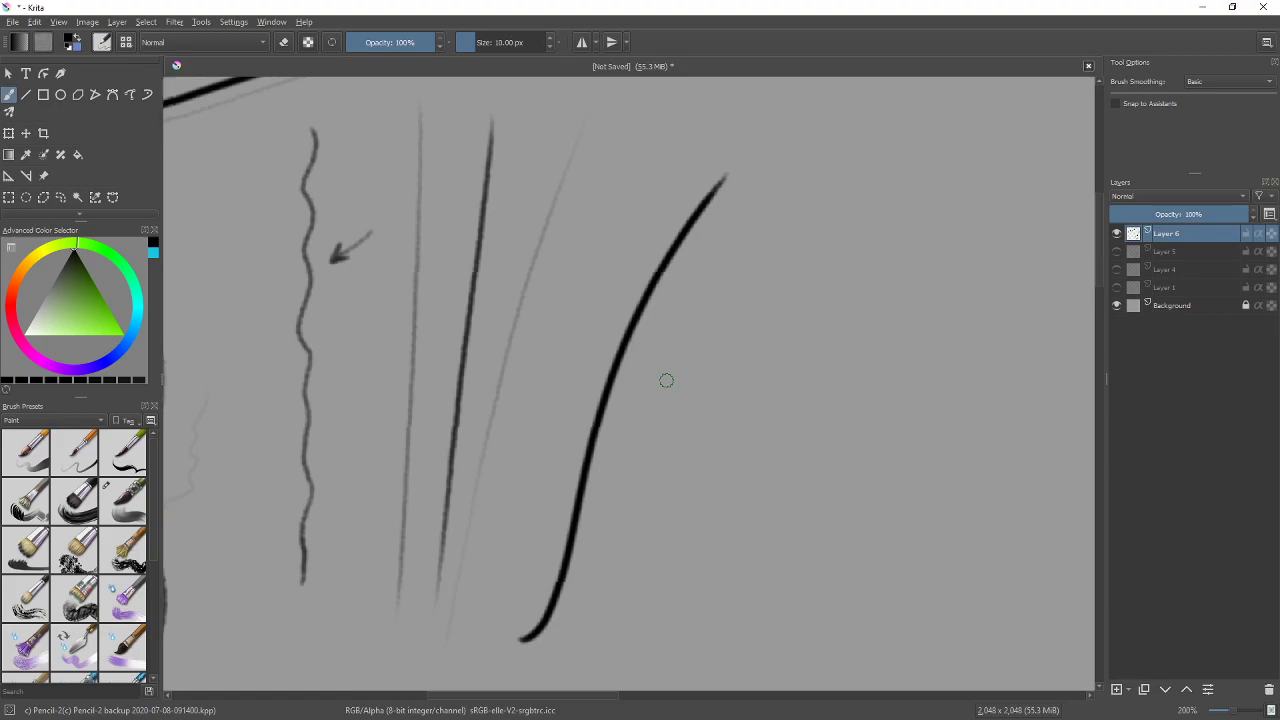
mouse_move(668, 348)
left_mouse_down()
mouse_move(1000, 204)
mouse_move(962, 248)
left_mouse_up()
mouse_move(697, 311)
left_mouse_down()
mouse_move(666, 346)
mouse_move(700, 350)
left_mouse_up()
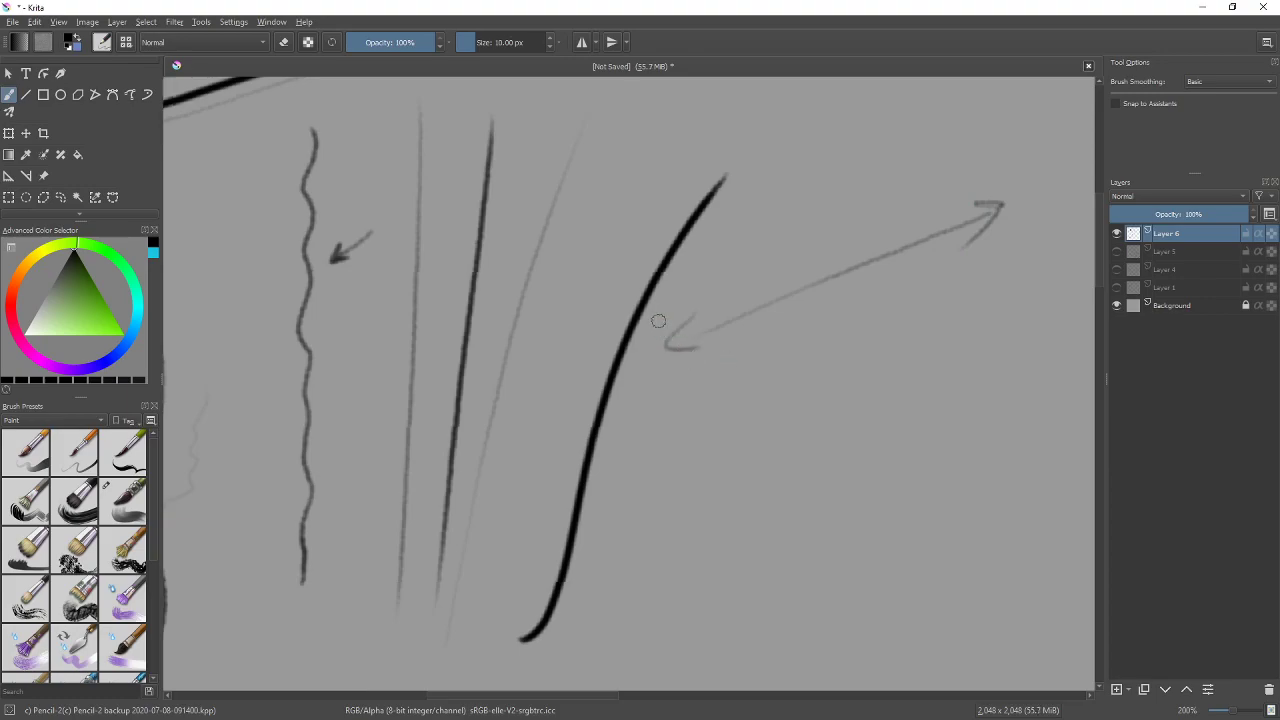
left_click_drag(658, 322, 712, 328)
mouse_move(673, 379)
left_mouse_down()
mouse_move(703, 334)
mouse_move(742, 333)
mouse_move(990, 211)
mouse_move(920, 236)
mouse_move(908, 245)
mouse_move(1082, 219)
left_mouse_up()
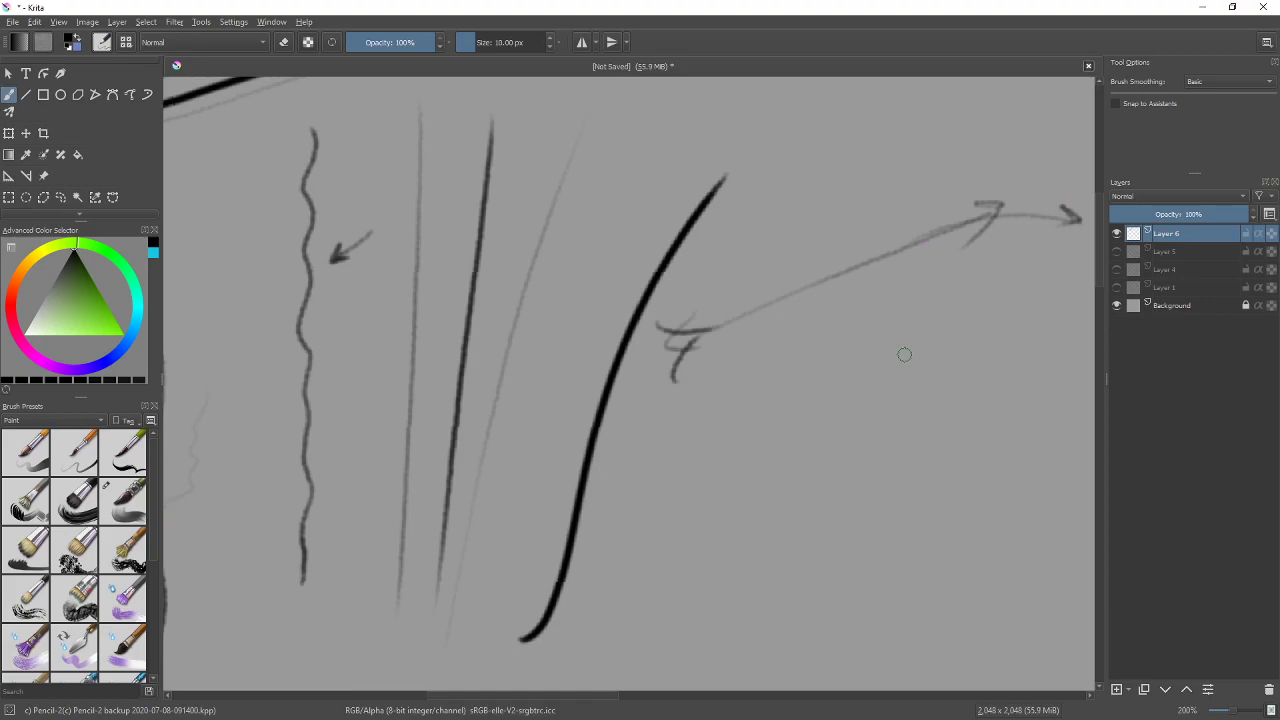
Draw two smooth sweeping curves below the double-headed arrow and a bold hooked curve further down
mouse_move(650, 422)
left_mouse_down()
mouse_move(820, 362)
mouse_move(1090, 284)
left_mouse_up()
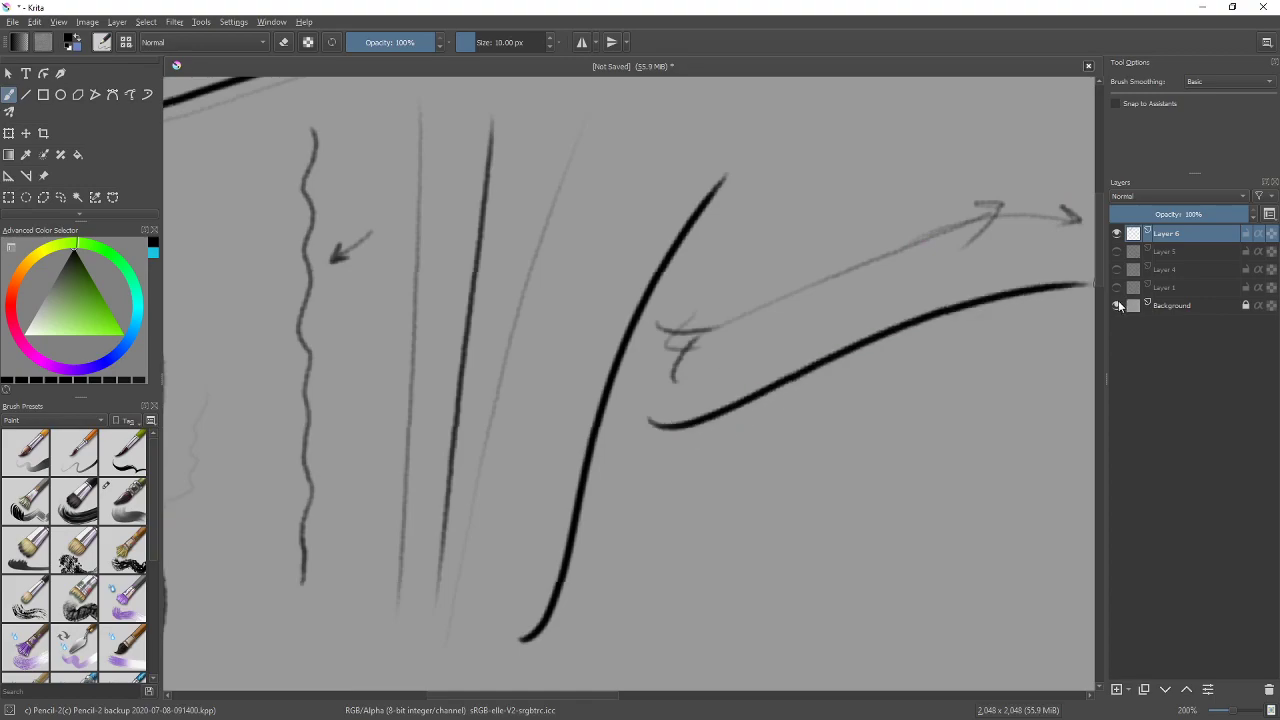
left_click_drag(664, 528, 1063, 354)
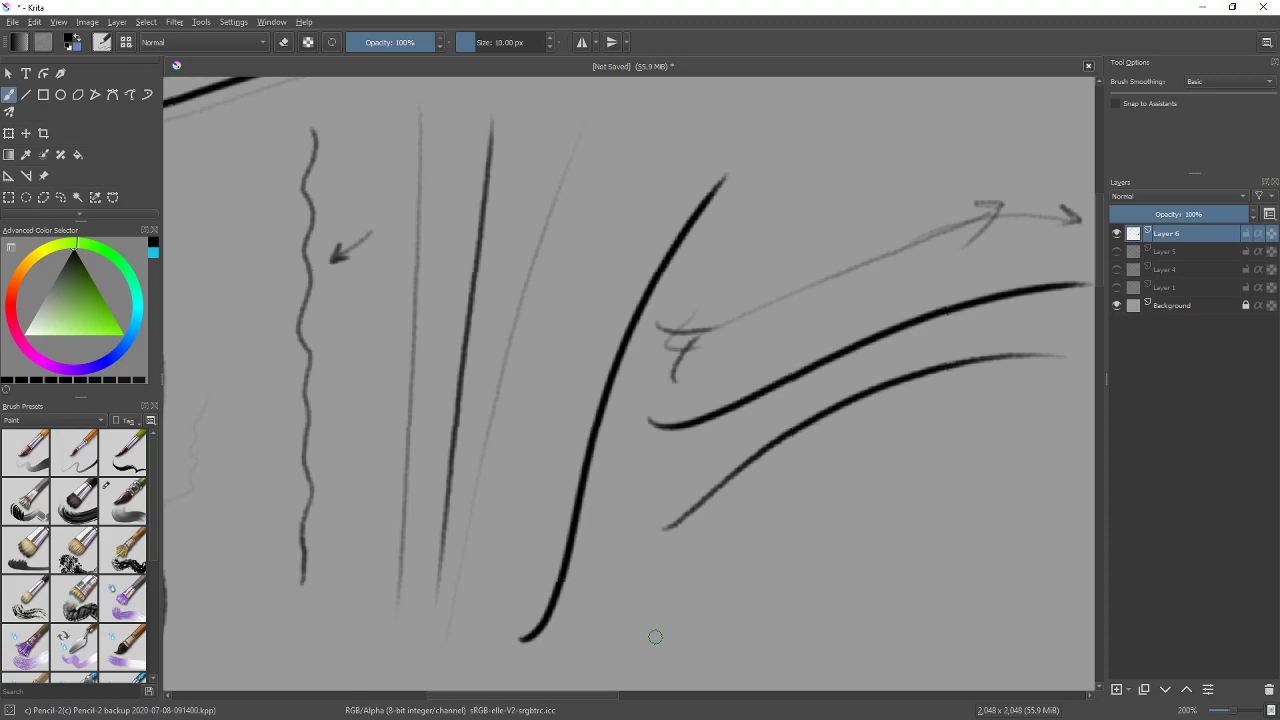
mouse_move(925, 350)
left_mouse_down()
mouse_move(757, 491)
mouse_move(820, 574)
mouse_move(760, 260)
mouse_move(711, 426)
mouse_move(666, 317)
left_mouse_up()
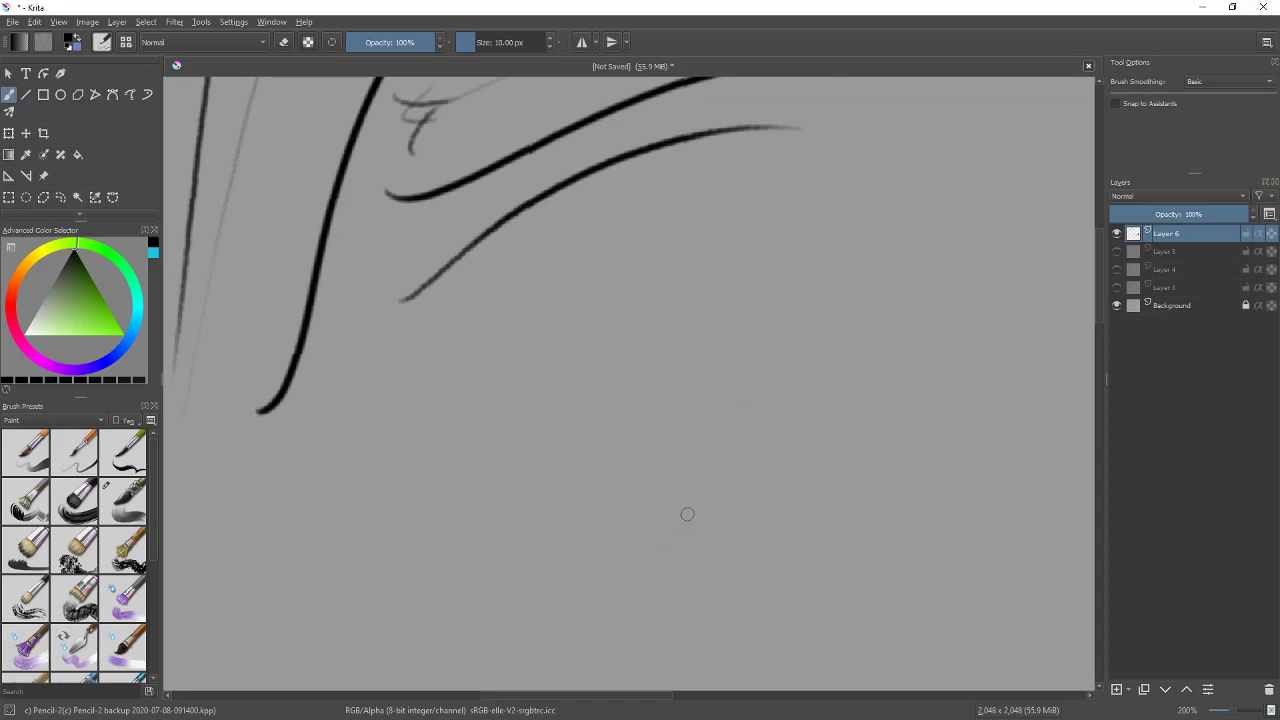
mouse_move(683, 571)
left_mouse_down()
mouse_move(614, 528)
mouse_move(920, 256)
left_mouse_up()
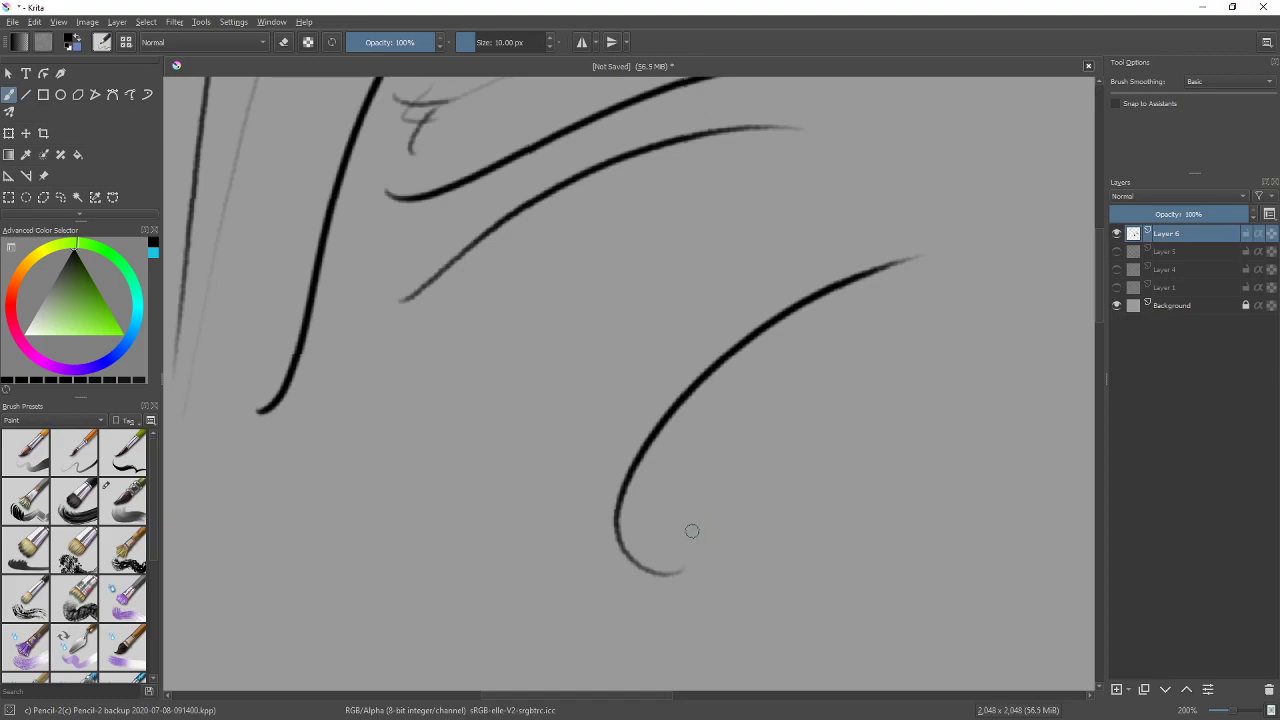
Try further fast curves alongside the bold hooked curve, undoing each attempt
mouse_move(675, 574)
left_mouse_down()
mouse_move(645, 405)
mouse_move(904, 328)
mouse_move(831, 301)
mouse_move(608, 495)
mouse_move(678, 574)
mouse_move(809, 217)
mouse_move(866, 182)
left_mouse_up()
key("ctrl+z")
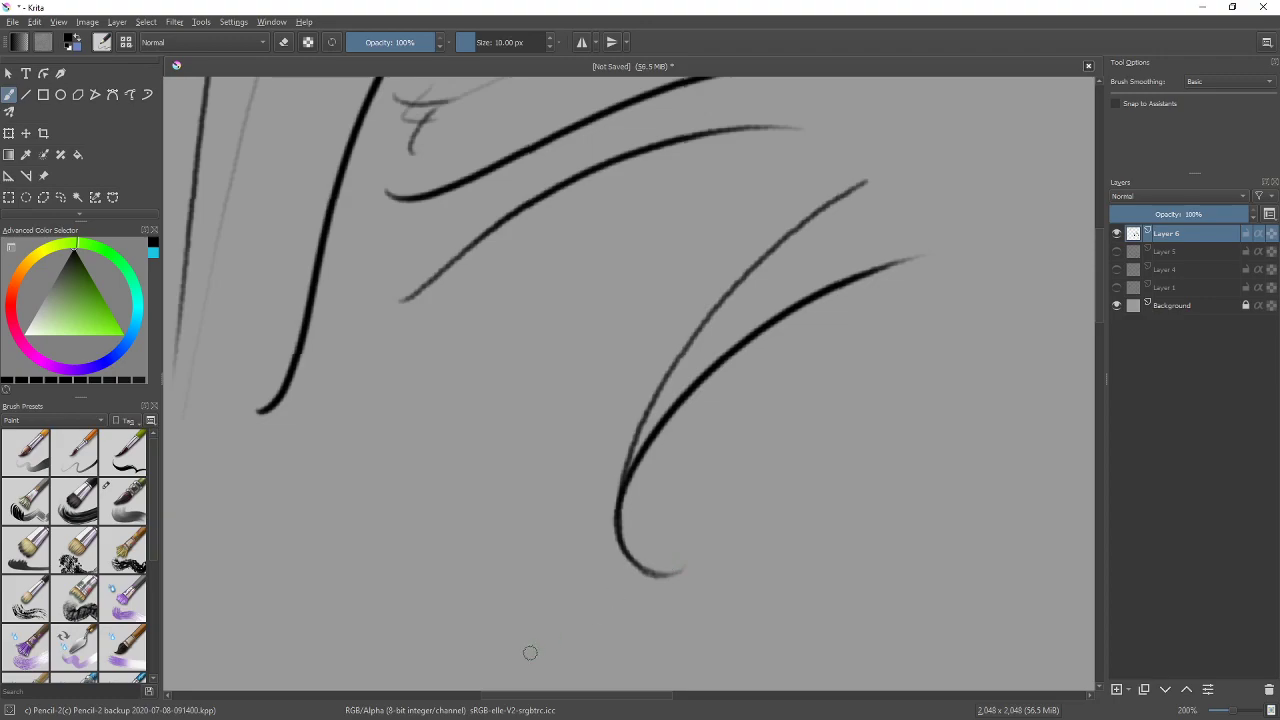
key("ctrl+z")
left_click_drag(616, 547, 870, 354)
key("ctrl+z")
left_click_drag(920, 264, 714, 600)
key("ctrl+z")
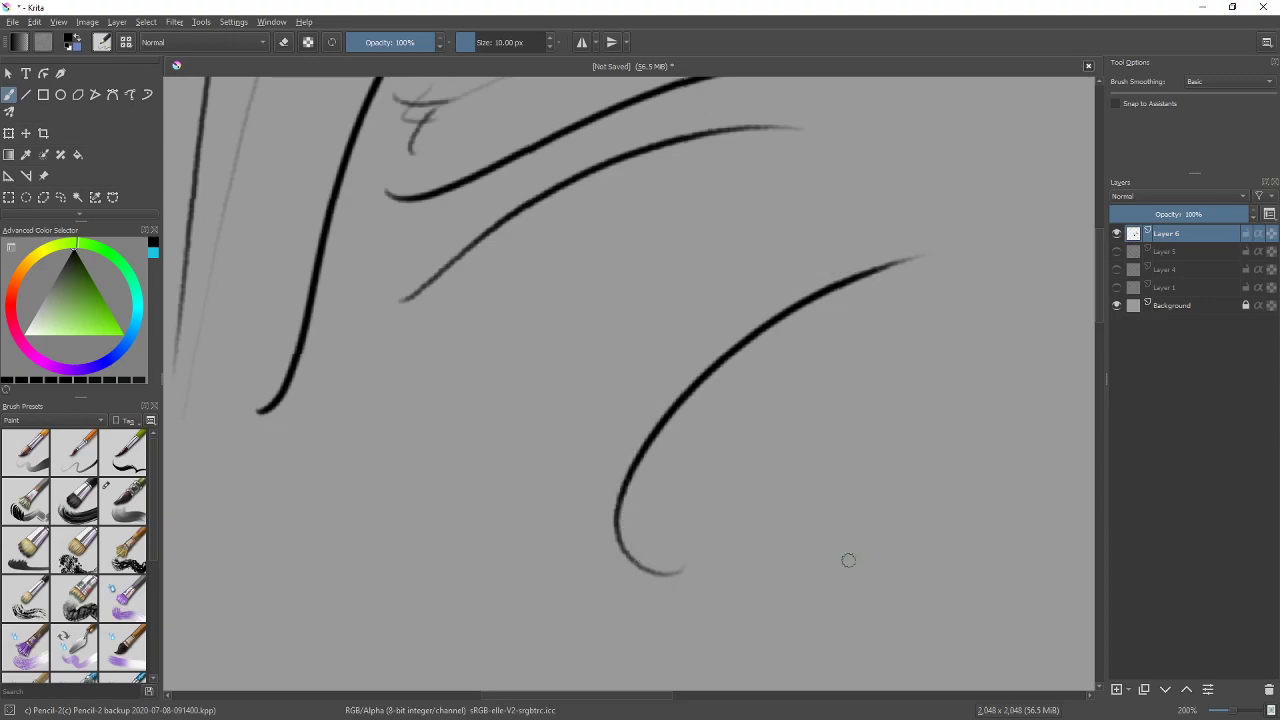
Draw four fast overlapping arcs around the bold hooked curve, then undo them
left_click_drag(916, 318, 826, 586)
left_click_drag(961, 259, 726, 609)
left_click_drag(780, 302, 700, 606)
left_click_drag(946, 414, 816, 619)
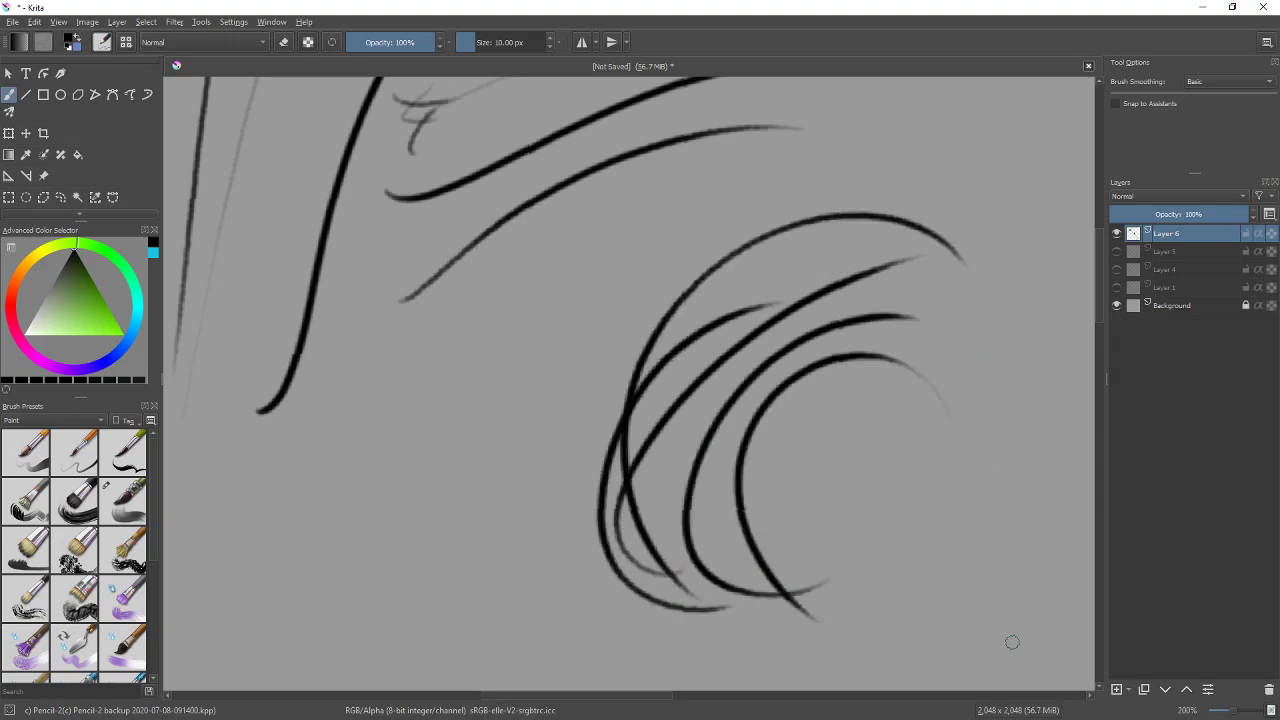
key("ctrl+z")
key("ctrl+z")
key("ctrl+z")
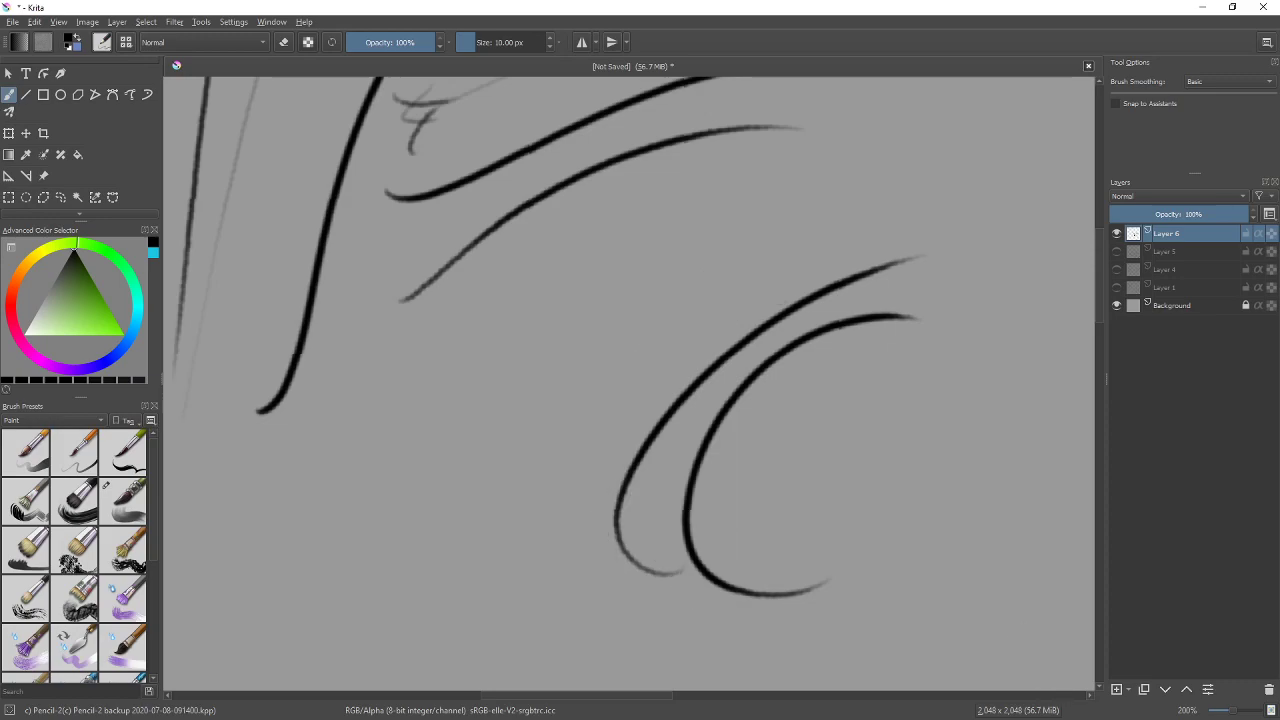
key("ctrl+z")
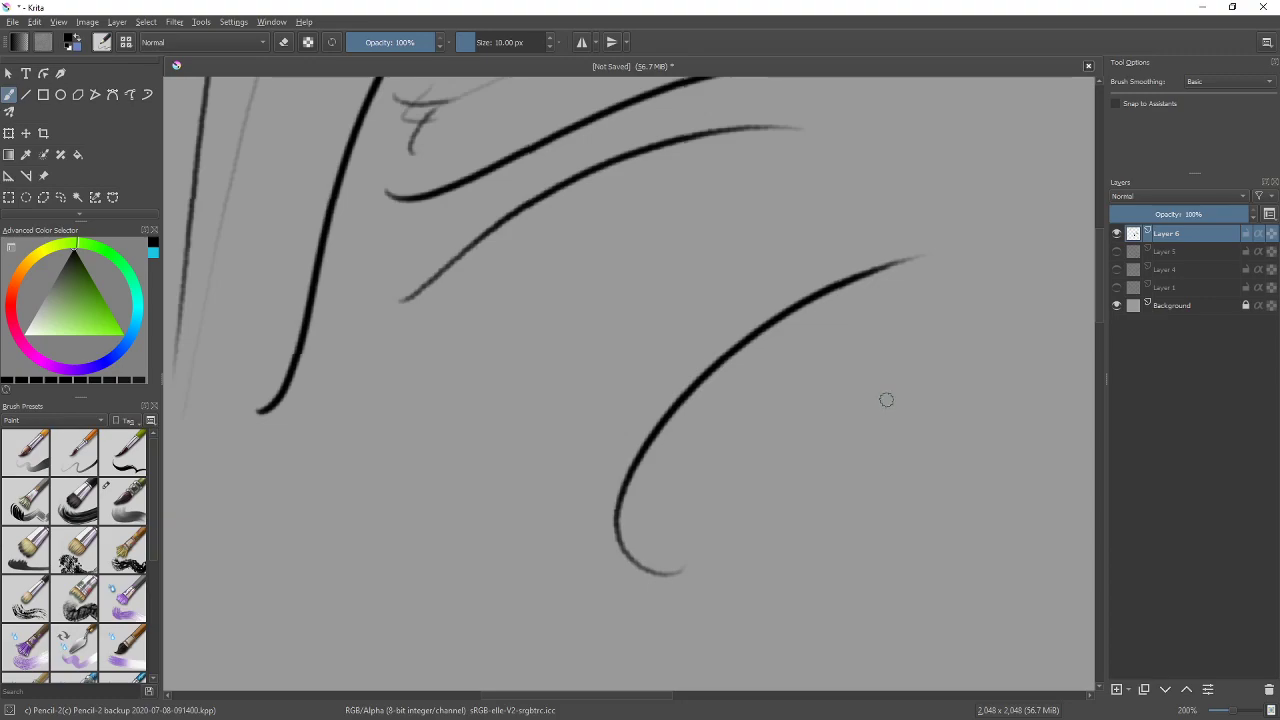
Draw a large light circle with overlapping strokes in the empty area beyond the sweeping curves and double-headed arrow
mouse_move(894, 403)
left_mouse_down()
mouse_move(795, 478)
mouse_move(903, 410)
mouse_move(746, 497)
mouse_move(826, 460)
mouse_move(818, 427)
left_mouse_up()
key("ctrl+z")
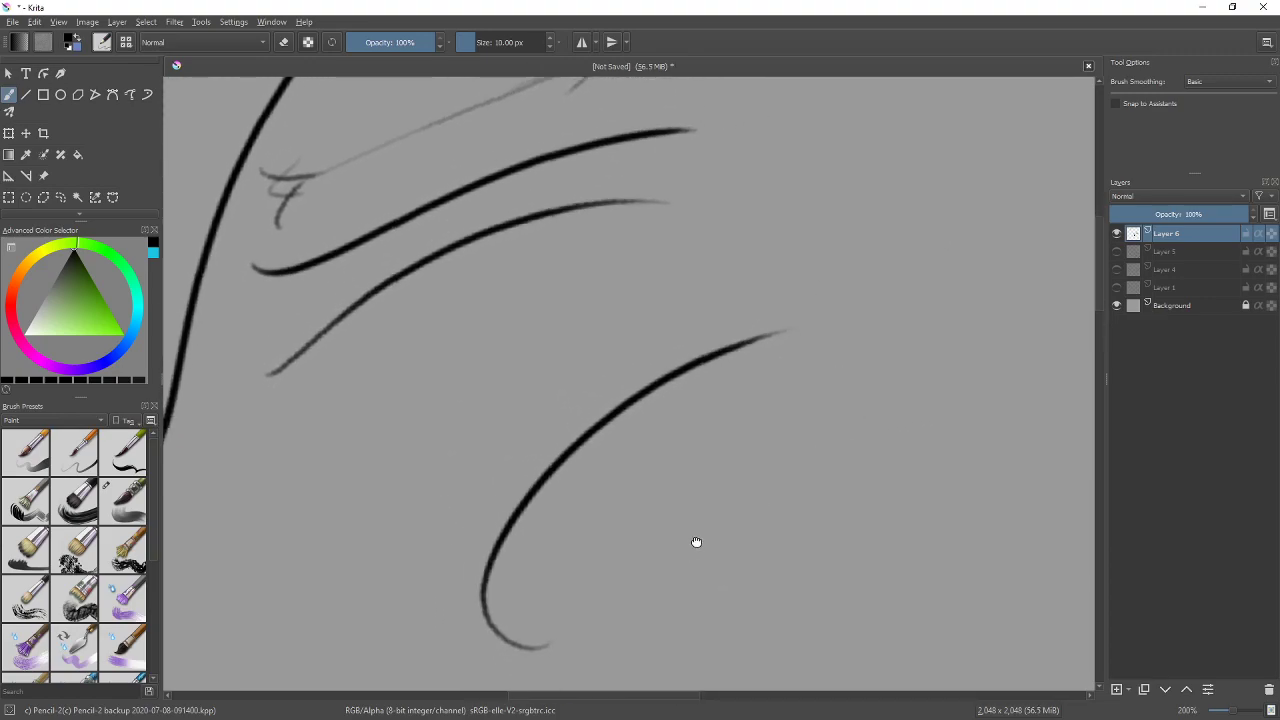
left_click_drag(691, 546, 686, 443)
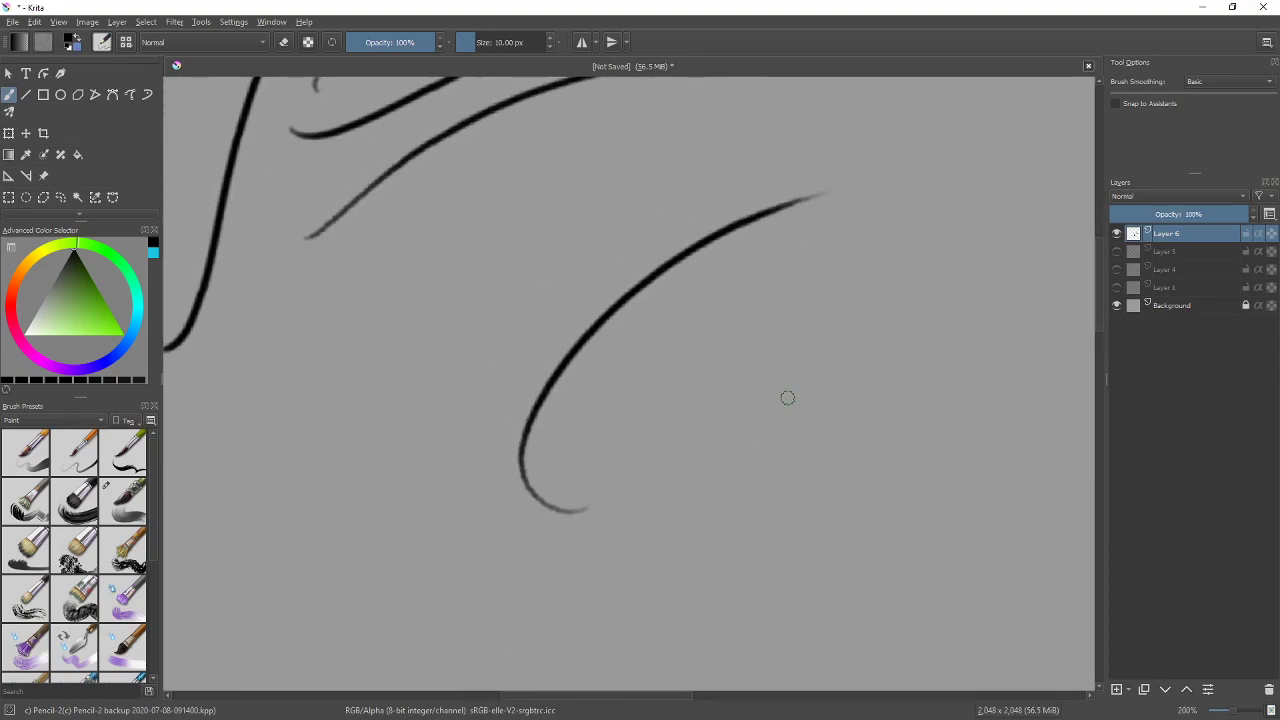
mouse_move(820, 340)
left_mouse_down()
mouse_move(669, 480)
mouse_move(711, 591)
left_mouse_up()
mouse_move(776, 463)
left_mouse_down()
mouse_move(689, 466)
mouse_move(687, 483)
left_mouse_up()
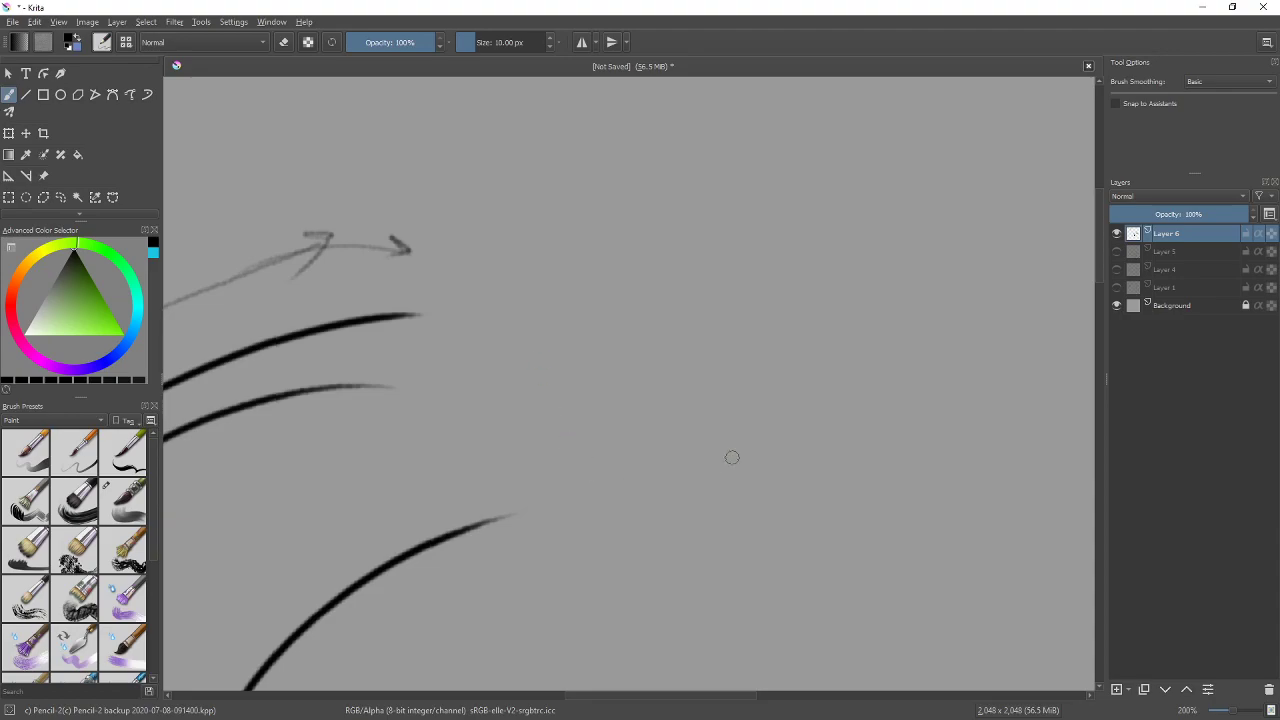
left_click_drag(658, 468, 818, 416)
mouse_move(700, 471)
left_mouse_down()
mouse_move(537, 277)
mouse_move(784, 178)
mouse_move(598, 186)
left_mouse_up()
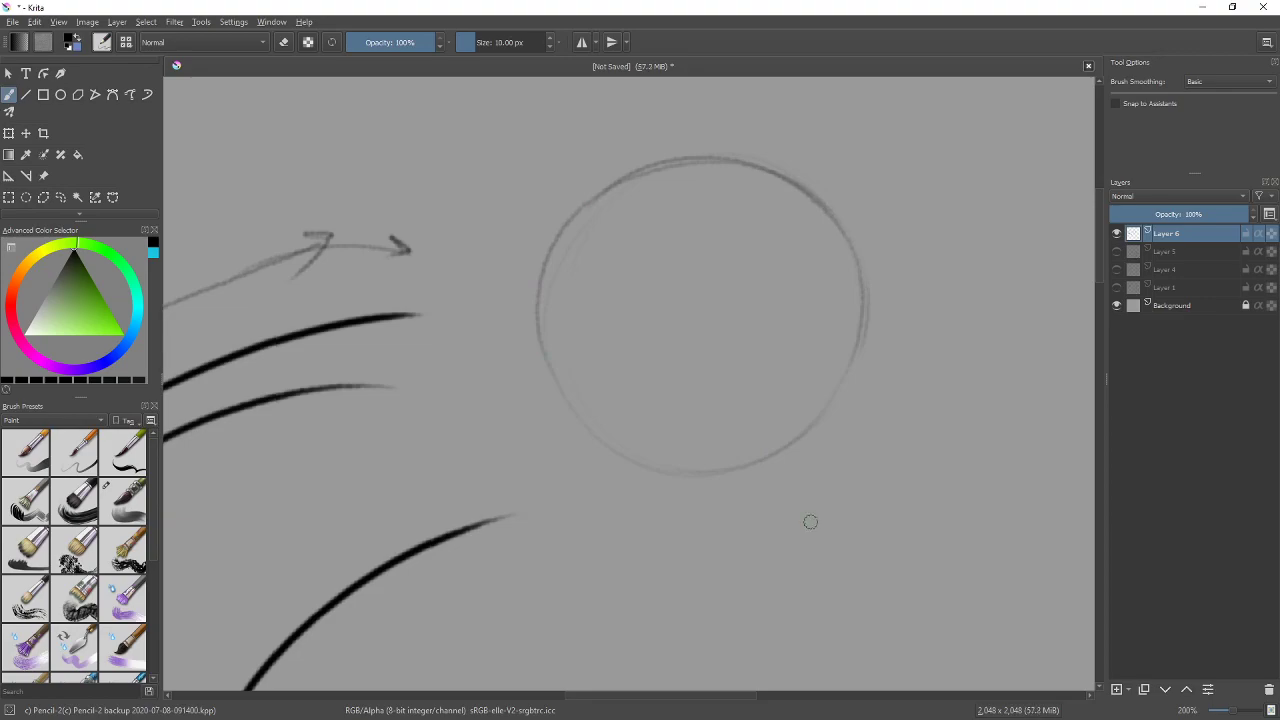
Try three bold overlapping circles over the light one with small arrows marking a gap between stroke ends, then undo them
left_click_drag(770, 210, 562, 383)
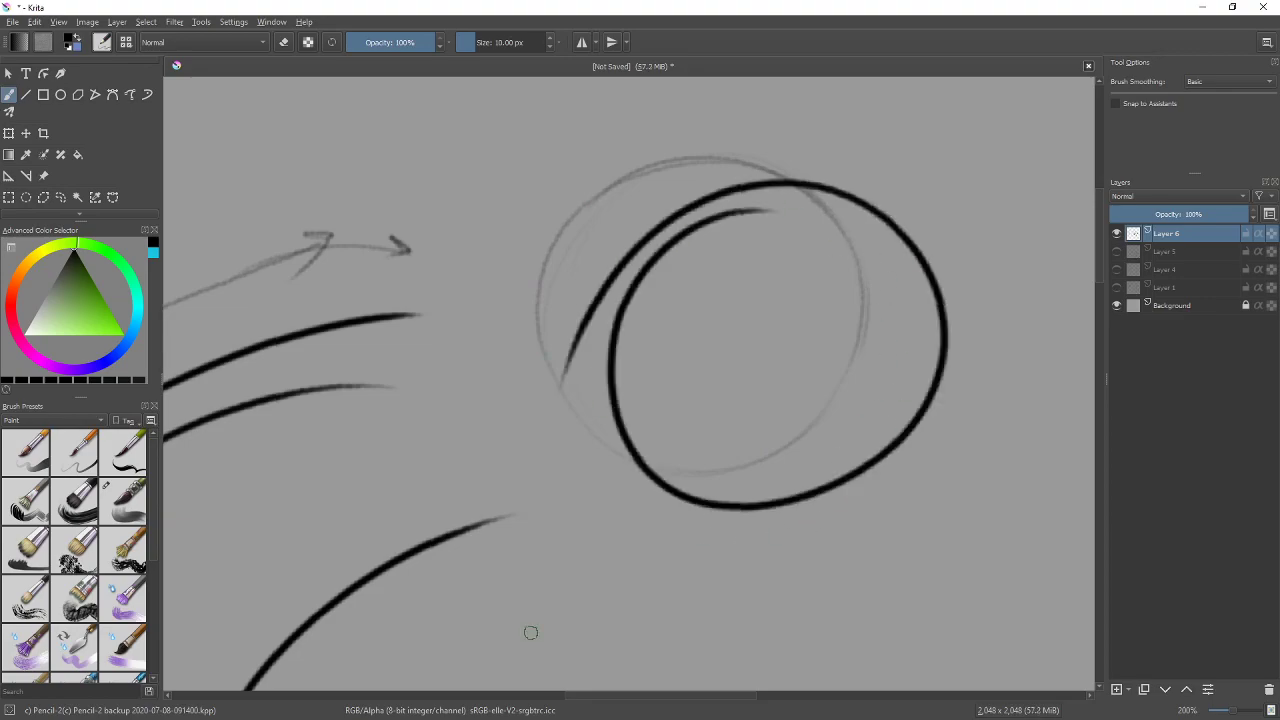
mouse_move(906, 390)
left_mouse_down()
mouse_move(662, 405)
mouse_move(912, 455)
left_mouse_up()
mouse_move(488, 280)
left_mouse_down()
mouse_move(645, 175)
mouse_move(435, 500)
left_mouse_up()
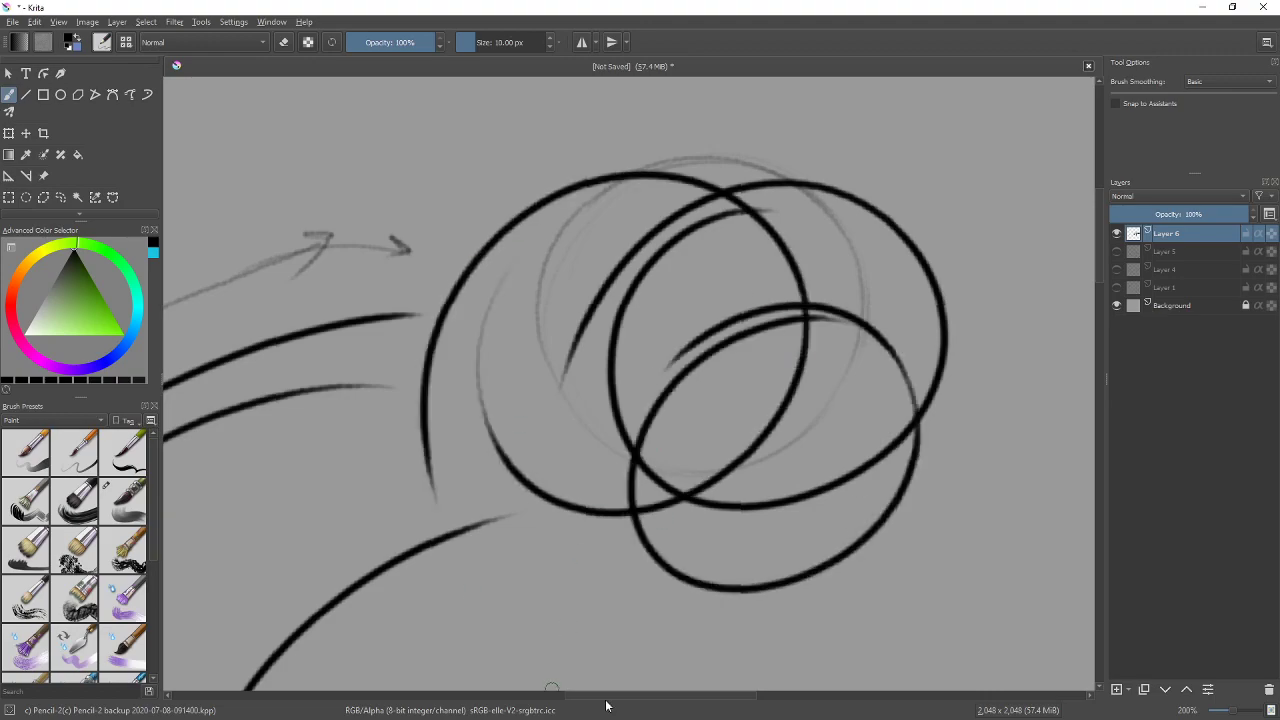
mouse_move(728, 390)
left_mouse_down()
mouse_move(735, 344)
mouse_move(745, 357)
left_mouse_up()
left_click_drag(720, 272, 740, 304)
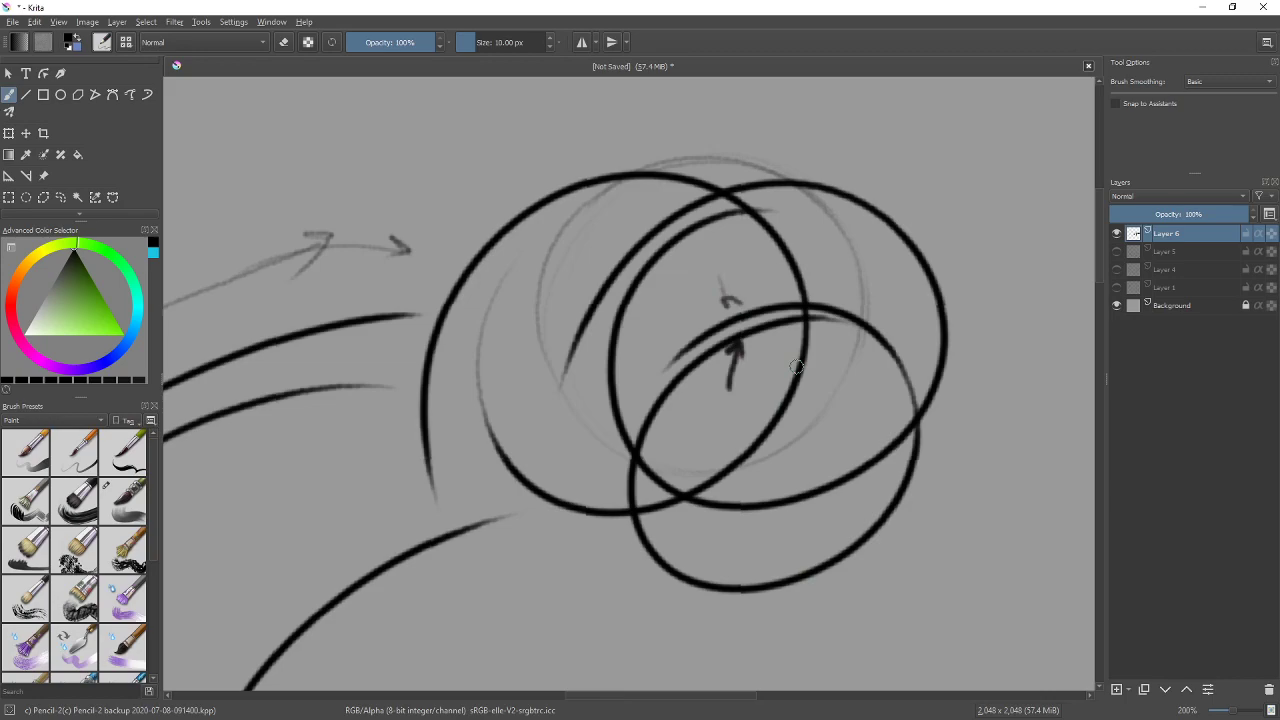
key("ctrl+z")
key("ctrl+z")
key("ctrl+z")
key("ctrl+z")
key("ctrl+z")
key("ctrl+z")
key("ctrl+z")
key("ctrl+z")
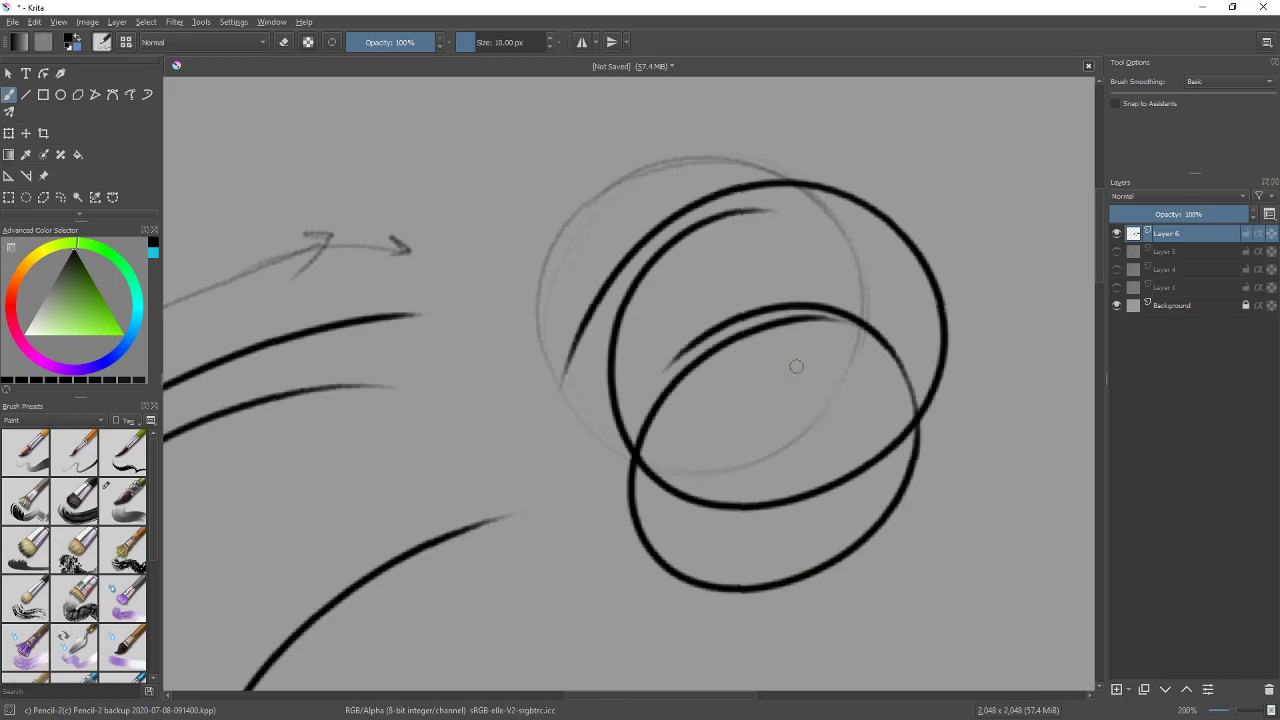
Draw a circle with a small arrow at its top below the light circle, and a smaller flat-sided circle to the right
left_click_drag(831, 460, 771, 286)
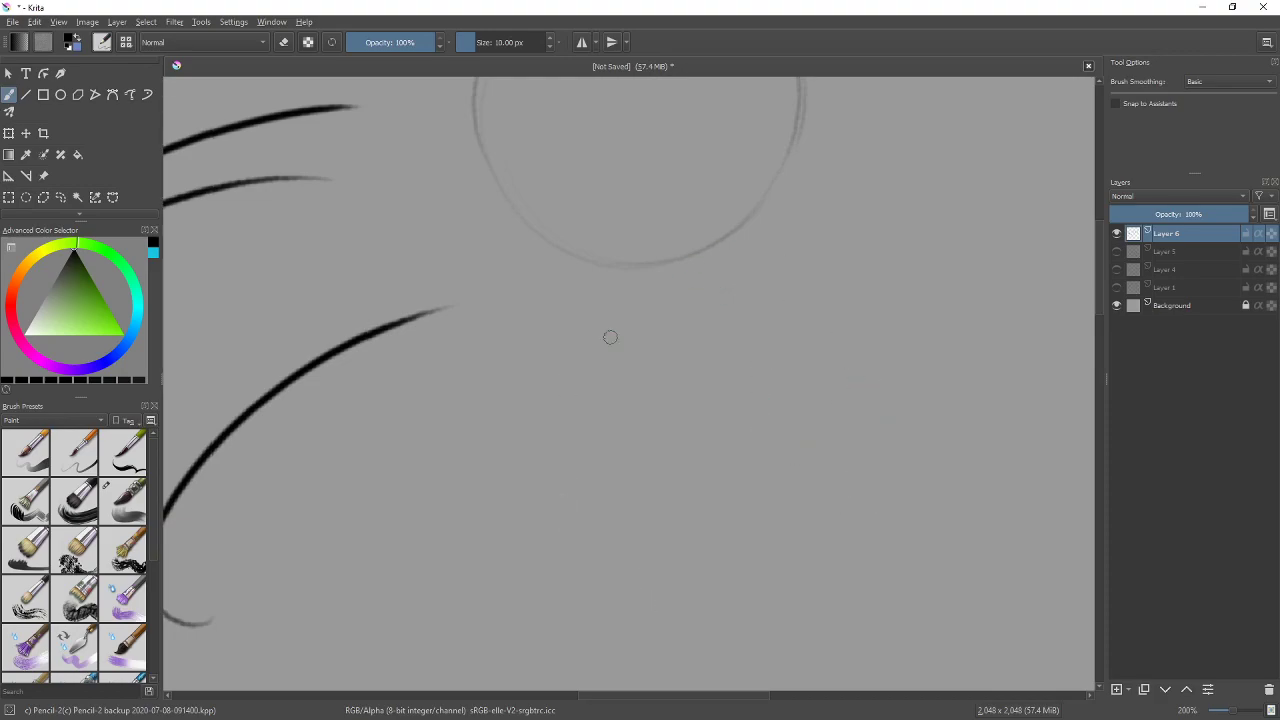
mouse_move(690, 298)
left_mouse_down()
mouse_move(684, 618)
mouse_move(709, 290)
left_mouse_up()
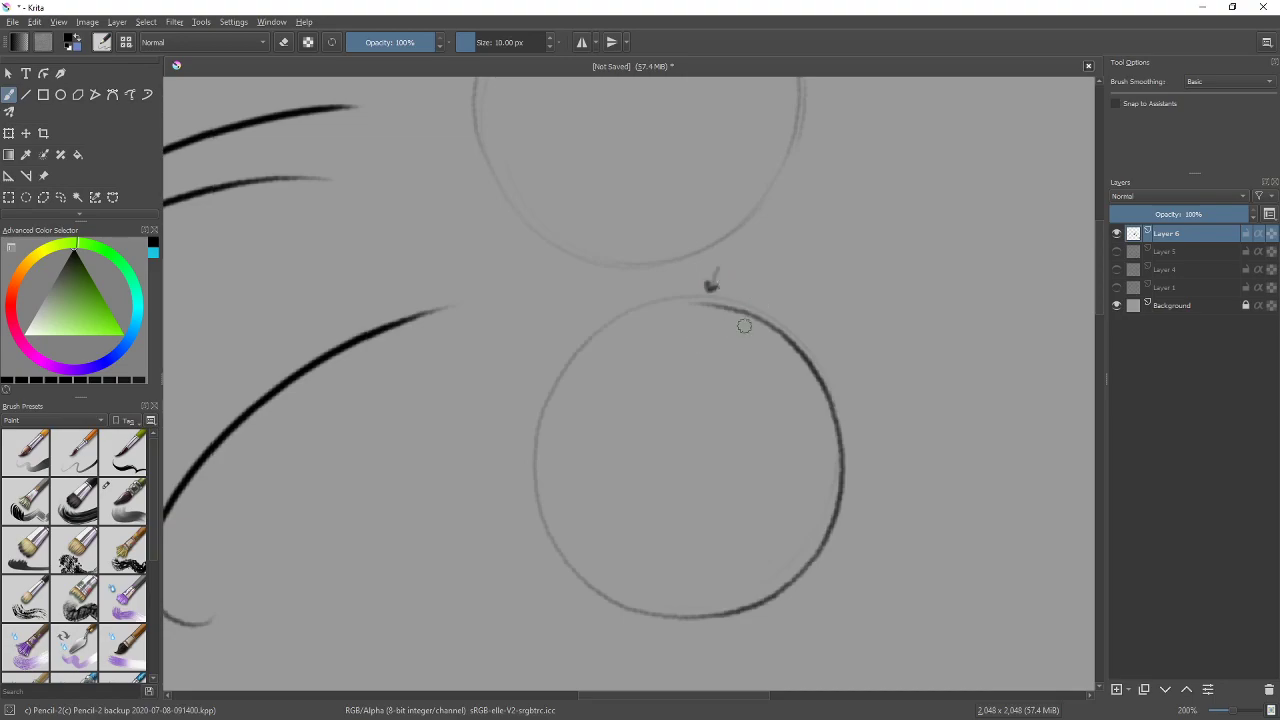
mouse_move(920, 414)
left_mouse_down()
mouse_move(763, 391)
mouse_move(754, 431)
left_mouse_up()
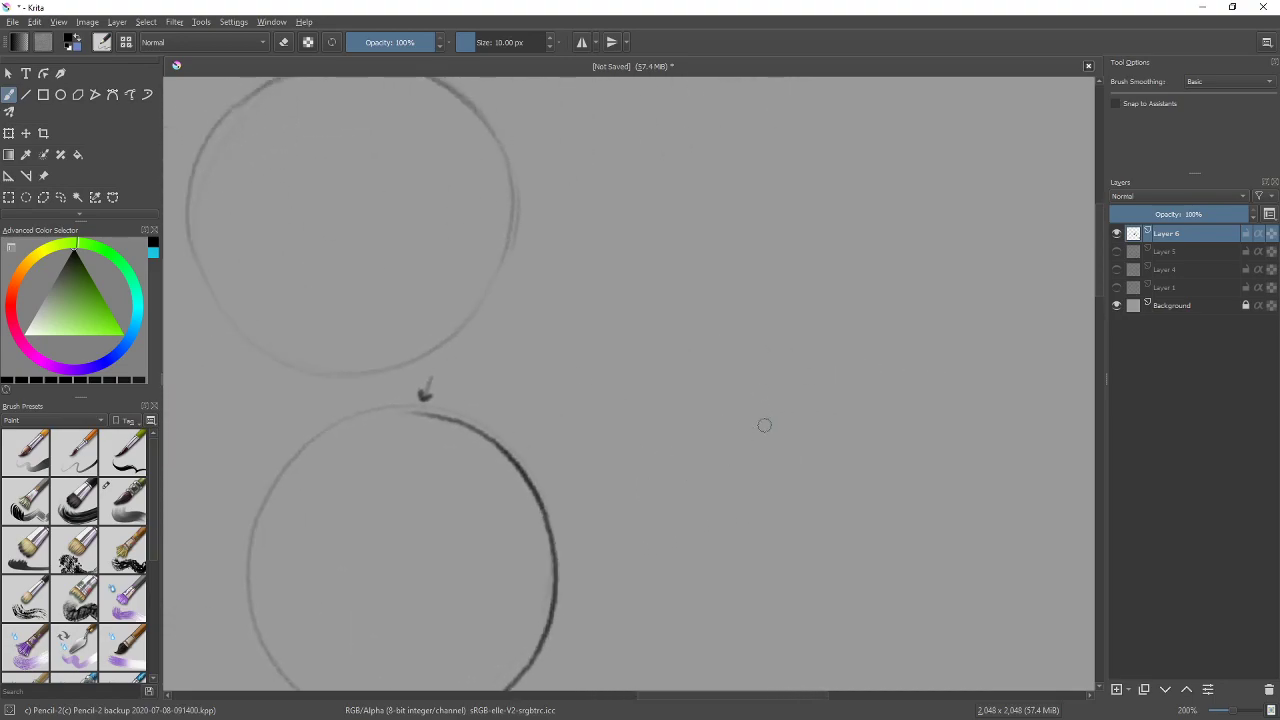
mouse_move(785, 224)
left_mouse_down()
mouse_move(741, 234)
mouse_move(700, 268)
mouse_move(678, 313)
mouse_move(696, 396)
mouse_move(781, 436)
mouse_move(855, 416)
mouse_move(891, 359)
mouse_move(884, 325)
mouse_move(785, 220)
left_mouse_up()
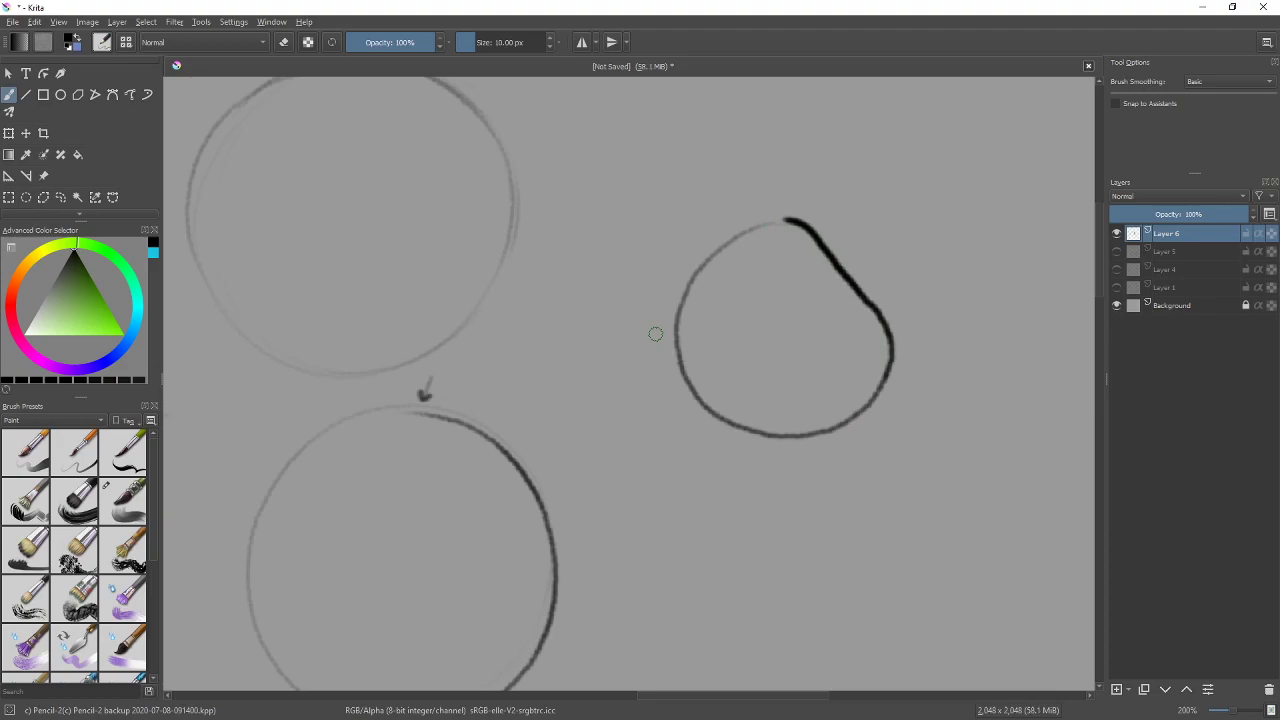
Draw a long curved line with arrowheads at both ends in the empty area below the circles
mouse_move(891, 206)
left_mouse_down()
mouse_move(846, 323)
mouse_move(897, 223)
mouse_move(661, 345)
mouse_move(689, 240)
mouse_move(706, 409)
mouse_move(703, 397)
left_mouse_up()
mouse_move(882, 346)
left_mouse_down()
mouse_move(537, 617)
mouse_move(646, 403)
mouse_move(519, 507)
mouse_move(577, 417)
left_mouse_up()
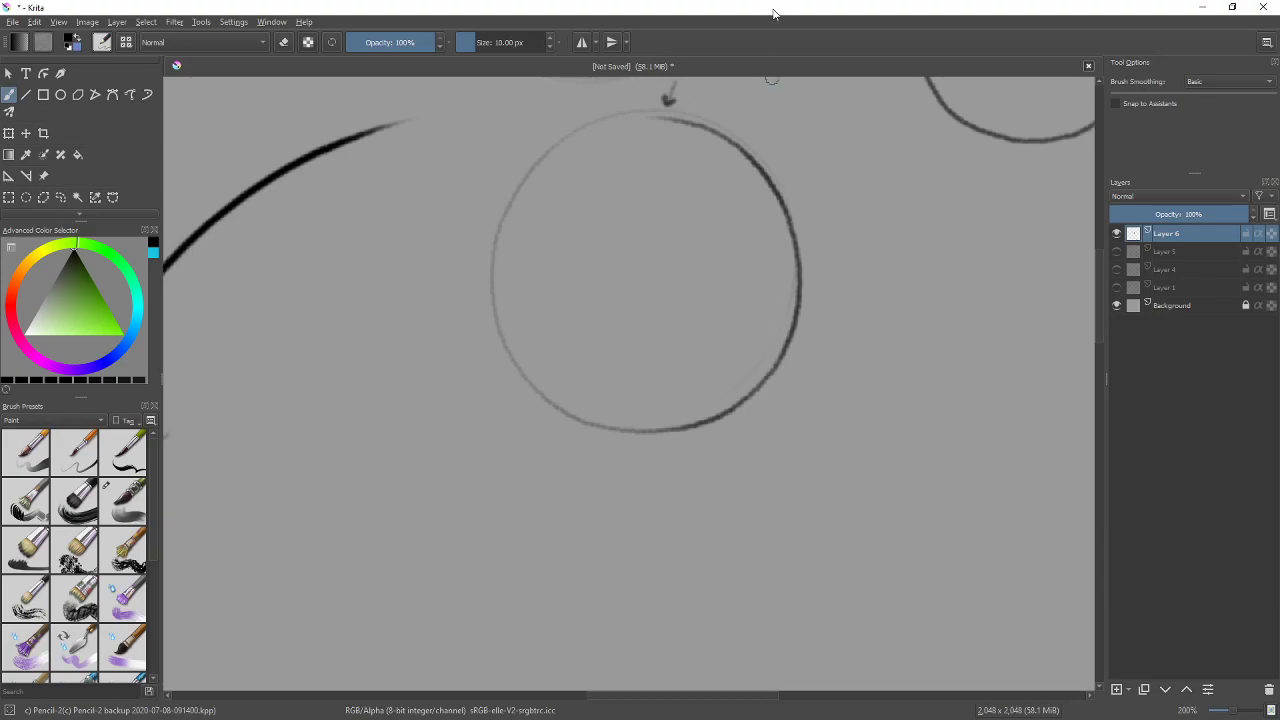
left_click_drag(604, 429, 677, 477)
key("minus")
key("minus")
key("minus")
key("minus")
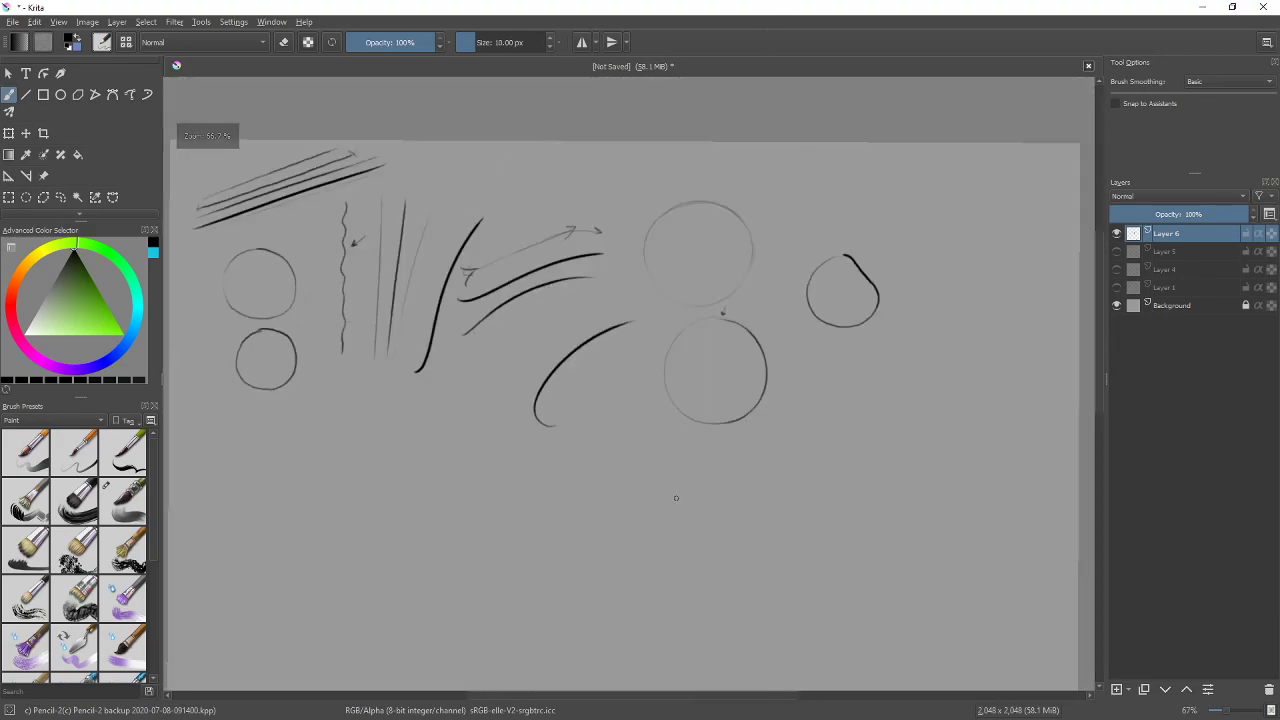
key("plus")
key("plus")
key("plus")
mouse_move(802, 511)
left_mouse_down()
mouse_move(774, 403)
mouse_move(669, 397)
mouse_move(654, 309)
left_mouse_up()
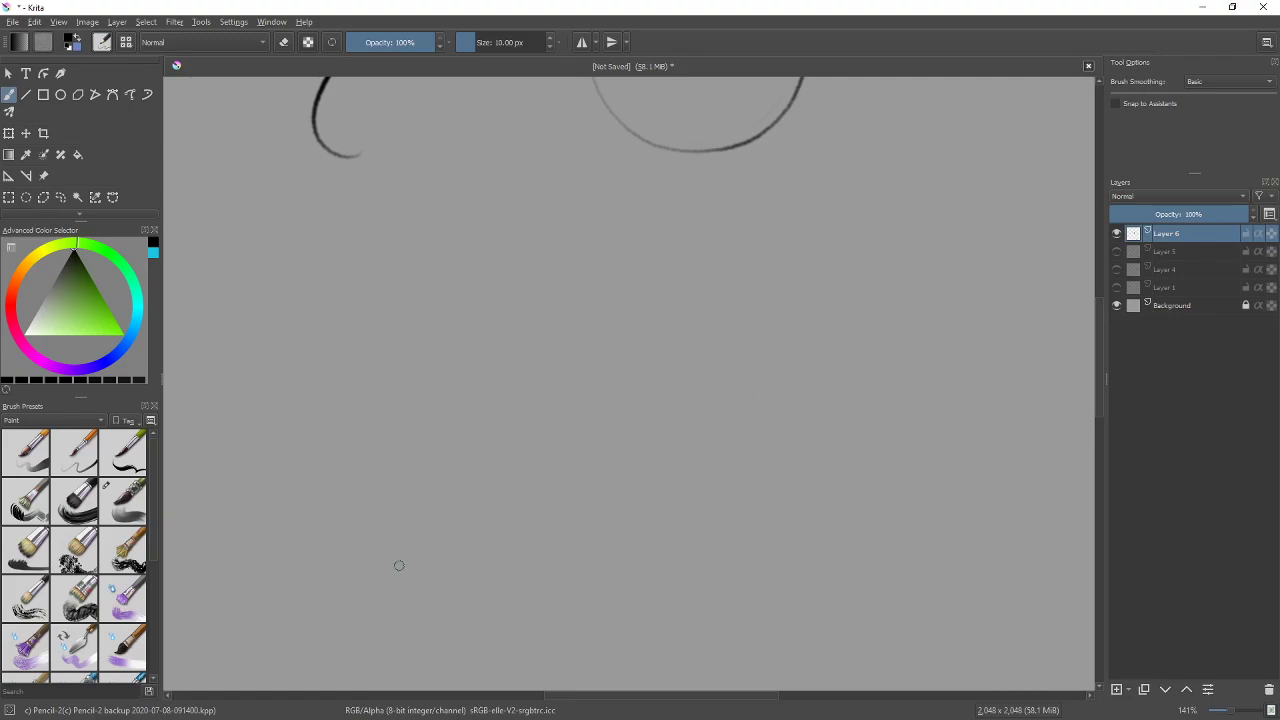
mouse_move(372, 584)
left_mouse_down()
mouse_move(417, 521)
mouse_move(759, 230)
mouse_move(911, 157)
mouse_move(898, 188)
left_mouse_up()
mouse_move(376, 543)
left_mouse_down()
mouse_move(366, 582)
mouse_move(407, 574)
left_mouse_up()
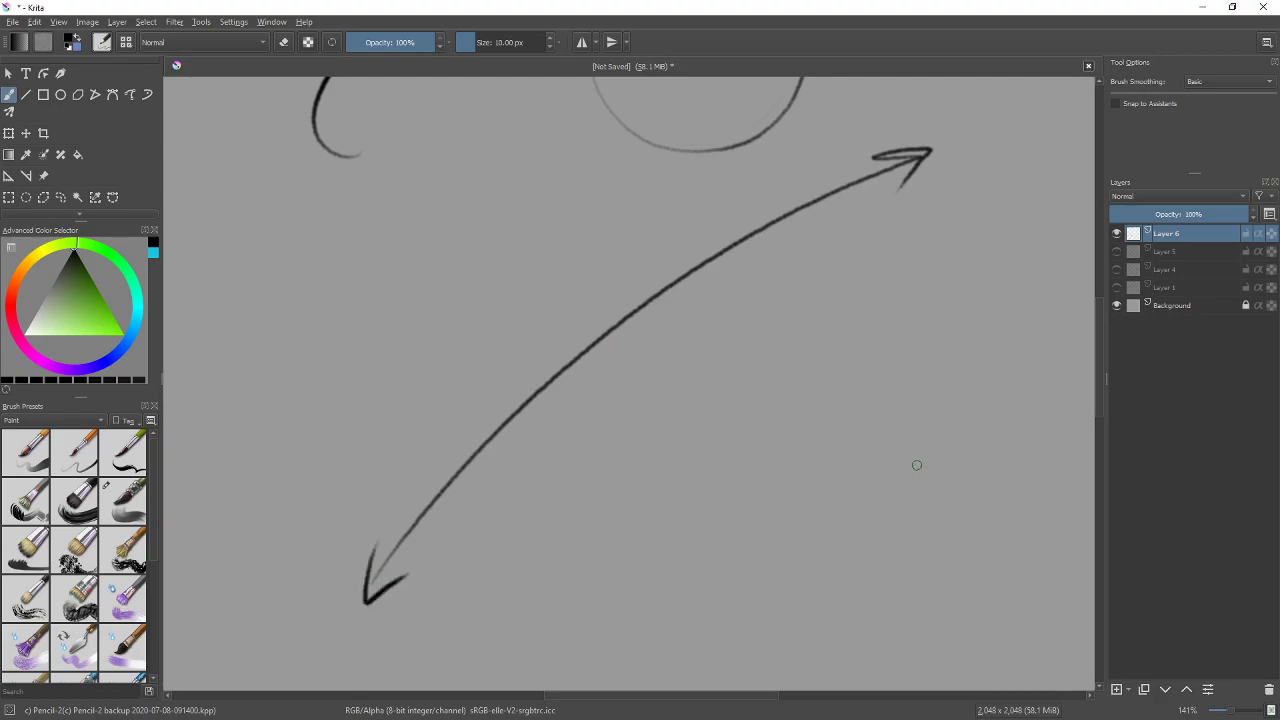
Handwrite the label "Shoulder" to the lower right of the long curved double-headed arrow
left_click_drag(945, 592, 924, 622)
mouse_move(951, 578)
left_mouse_down()
mouse_move(950, 592)
mouse_move(986, 614)
mouse_move(992, 602)
left_mouse_up()
left_click_drag(1008, 598, 1024, 606)
left_click_drag(1031, 575, 1028, 600)
left_click_drag(1048, 564, 1050, 594)
left_click_drag(1055, 588, 1069, 588)
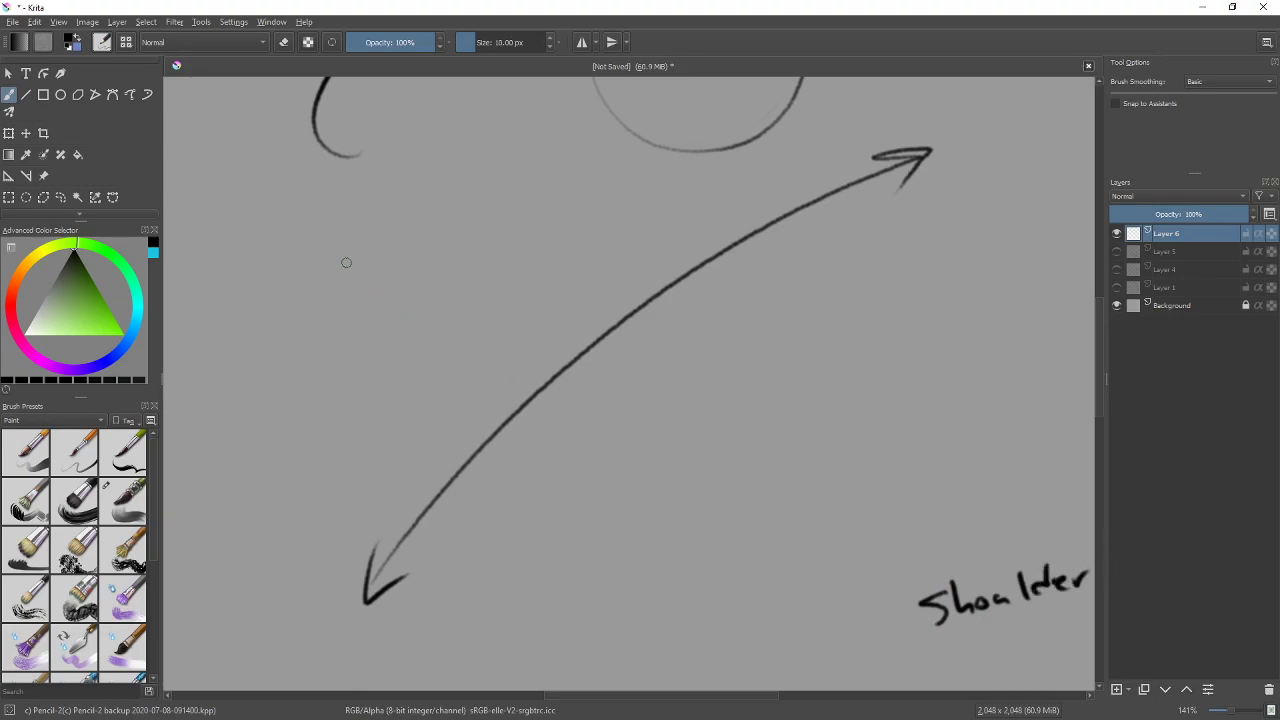
Handwrite the label "Fingers" diagonally above the upper-left side of the long curved double-headed arrow
mouse_move(335, 222)
left_mouse_down()
mouse_move(321, 256)
mouse_move(340, 222)
left_mouse_up()
left_click_drag(326, 242, 340, 238)
mouse_move(346, 230)
left_mouse_down()
mouse_move(350, 244)
mouse_move(341, 218)
left_mouse_up()
mouse_move(354, 234)
left_mouse_down()
mouse_move(370, 222)
mouse_move(378, 238)
mouse_move(402, 204)
left_mouse_up()
mouse_move(402, 199)
left_mouse_down()
mouse_move(413, 181)
mouse_move(443, 177)
left_mouse_up()
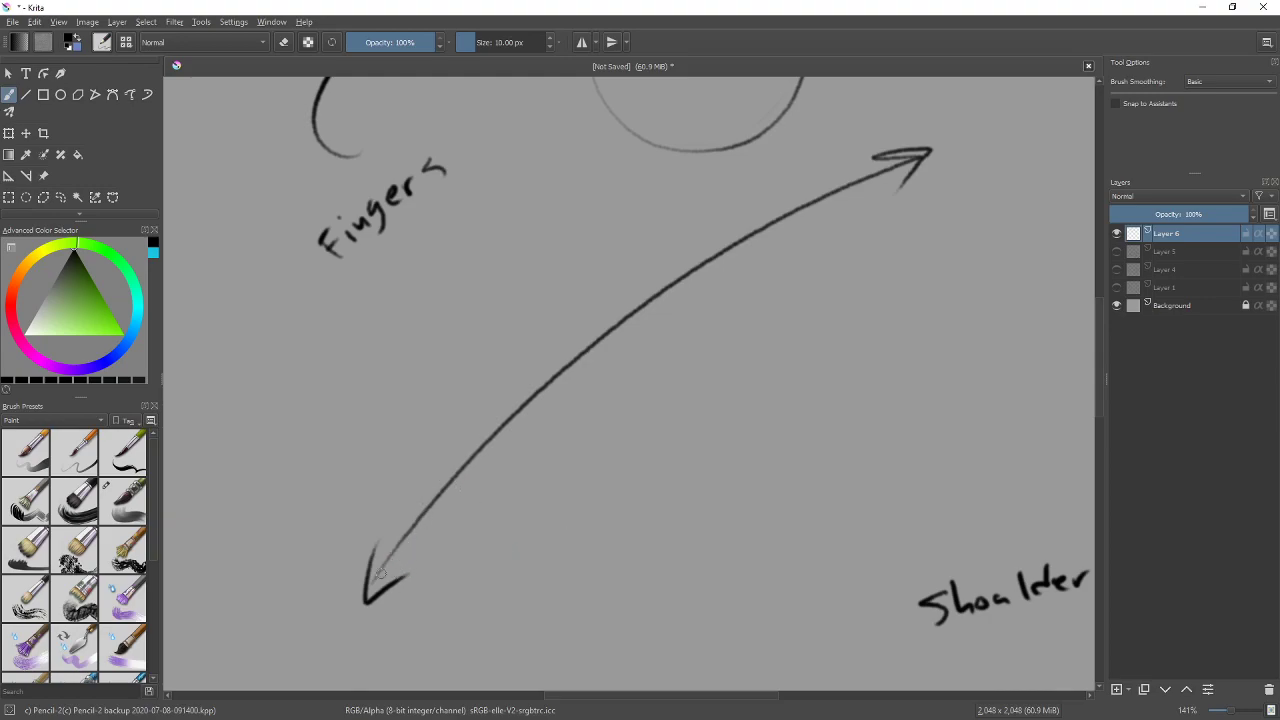
Draw a steep double-headed arrow, a flatter arrow and a crossed-out near-horizontal line fanning out from the curved arrow's lower end
left_click_drag(376, 564, 500, 122)
left_click_drag(458, 180, 510, 195)
left_click_drag(350, 521, 378, 626)
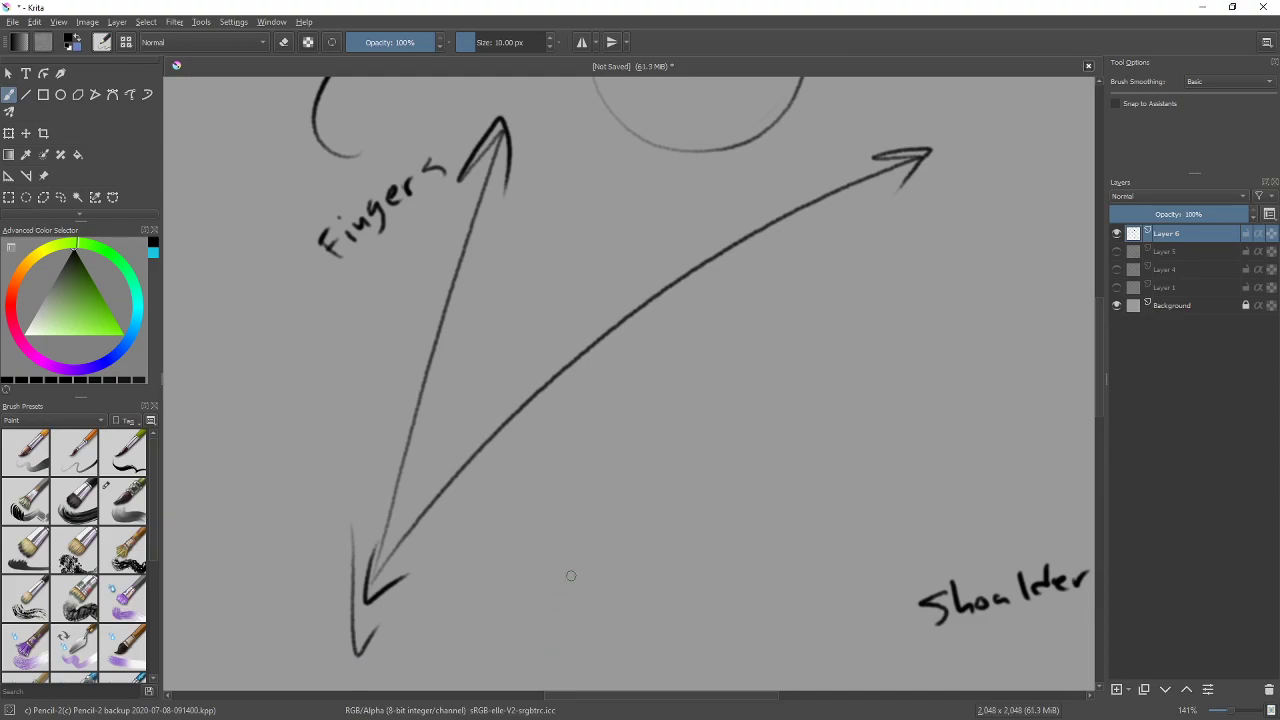
mouse_move(370, 572)
left_mouse_down()
mouse_move(940, 381)
mouse_move(924, 408)
left_mouse_up()
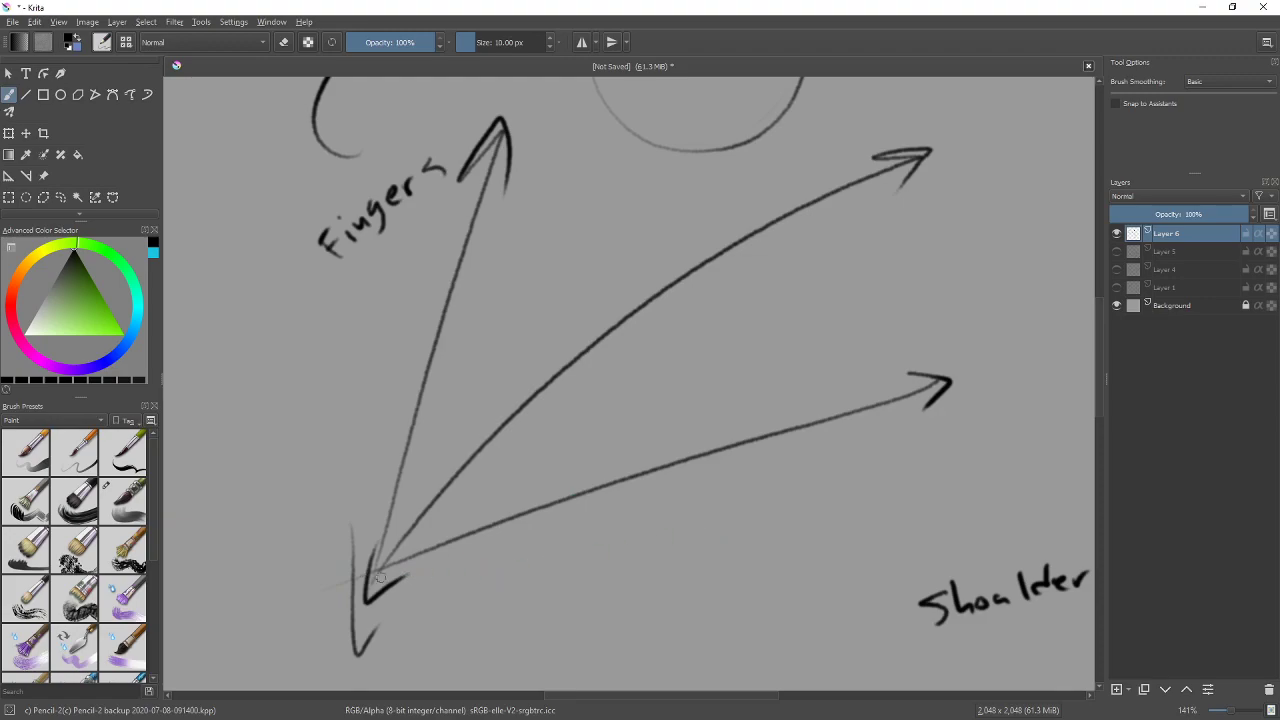
left_click_drag(366, 579, 685, 571)
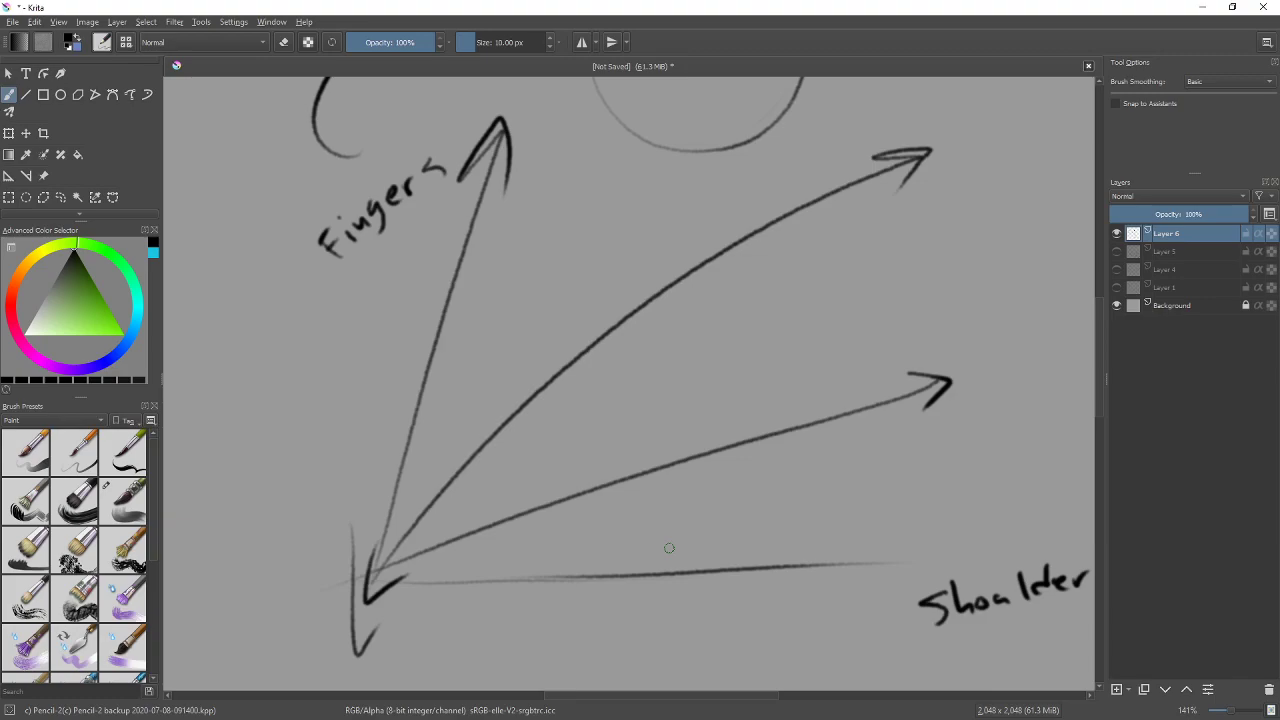
left_click_drag(676, 549, 714, 594)
left_click_drag(701, 554, 681, 588)
Try bold lines from the shared corner with an arc spanning the range between them, then undo the strokes
mouse_move(385, 578)
left_mouse_down()
mouse_move(718, 496)
mouse_move(1008, 447)
mouse_move(390, 478)
mouse_move(498, 115)
mouse_move(558, 120)
mouse_move(930, 452)
left_mouse_up()
mouse_move(536, 113)
left_mouse_down()
mouse_move(621, 177)
mouse_move(701, 319)
mouse_move(495, 554)
mouse_move(828, 458)
mouse_move(905, 422)
left_mouse_up()
key("ctrl+z")
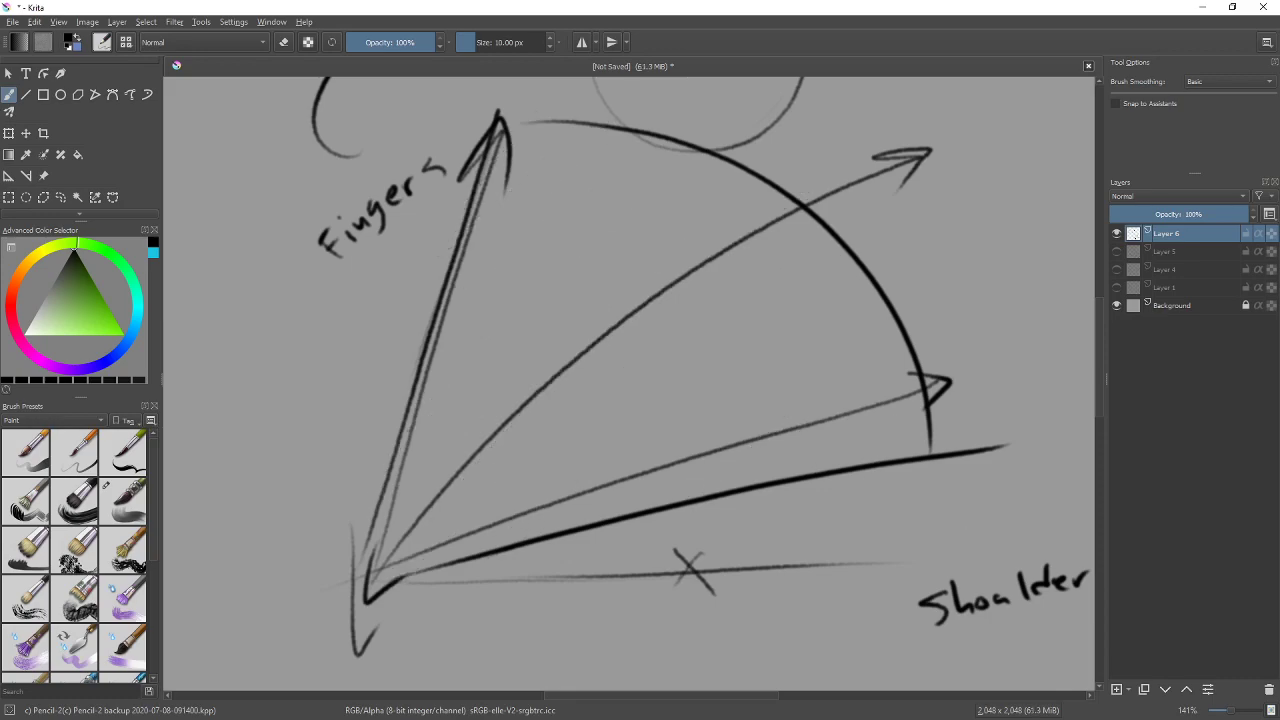
key("ctrl+z")
key("ctrl+z")
key("ctrl+z")
Draw two long straight diagonals from the curved arrow's upper tip and two long vertical strokes across the fan of arrows
left_click_drag(903, 158, 236, 402)
left_click_drag(905, 198, 517, 657)
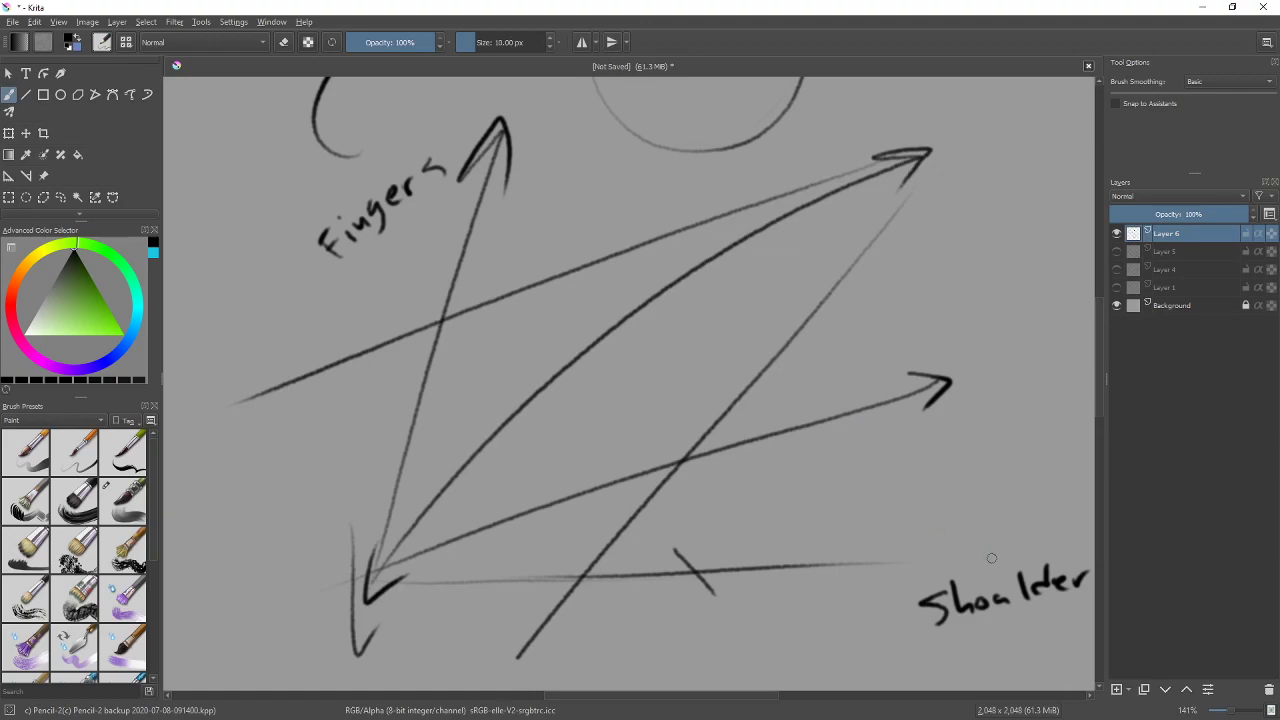
left_click_drag(617, 628, 645, 162)
left_click_drag(641, 112, 648, 652)
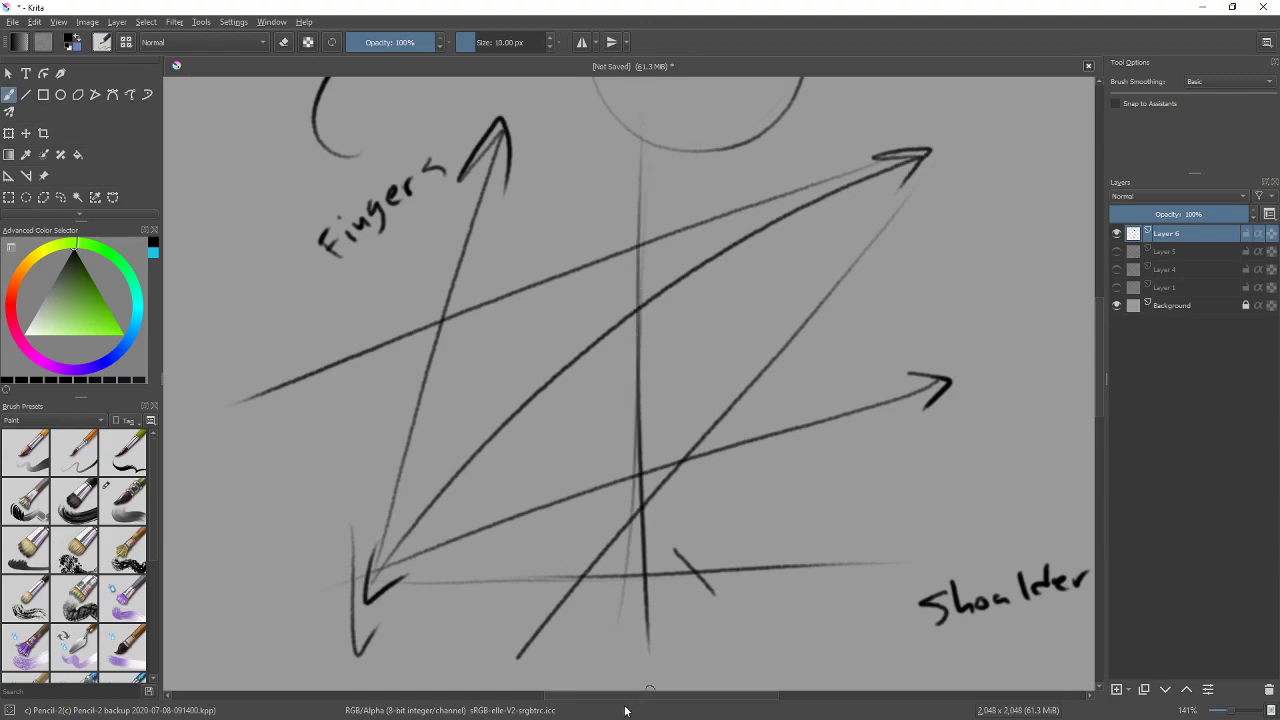
Draw a long horizontal line through the center of the circle marked with the small arrow
left_click_drag(395, 377, 1022, 353)
mouse_move(786, 271)
left_mouse_down()
mouse_move(851, 568)
mouse_move(800, 500)
mouse_move(728, 530)
left_mouse_up()
left_click_drag(748, 213, 783, 180)
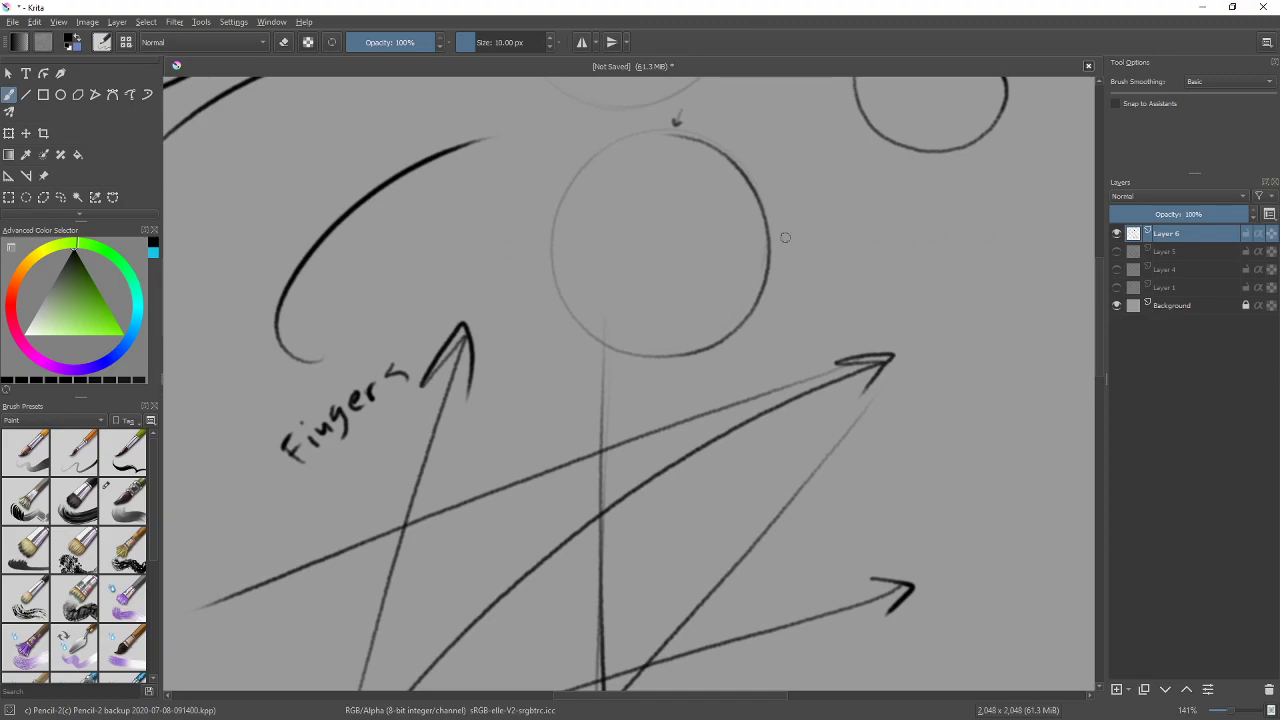
left_click_drag(796, 233, 783, 549)
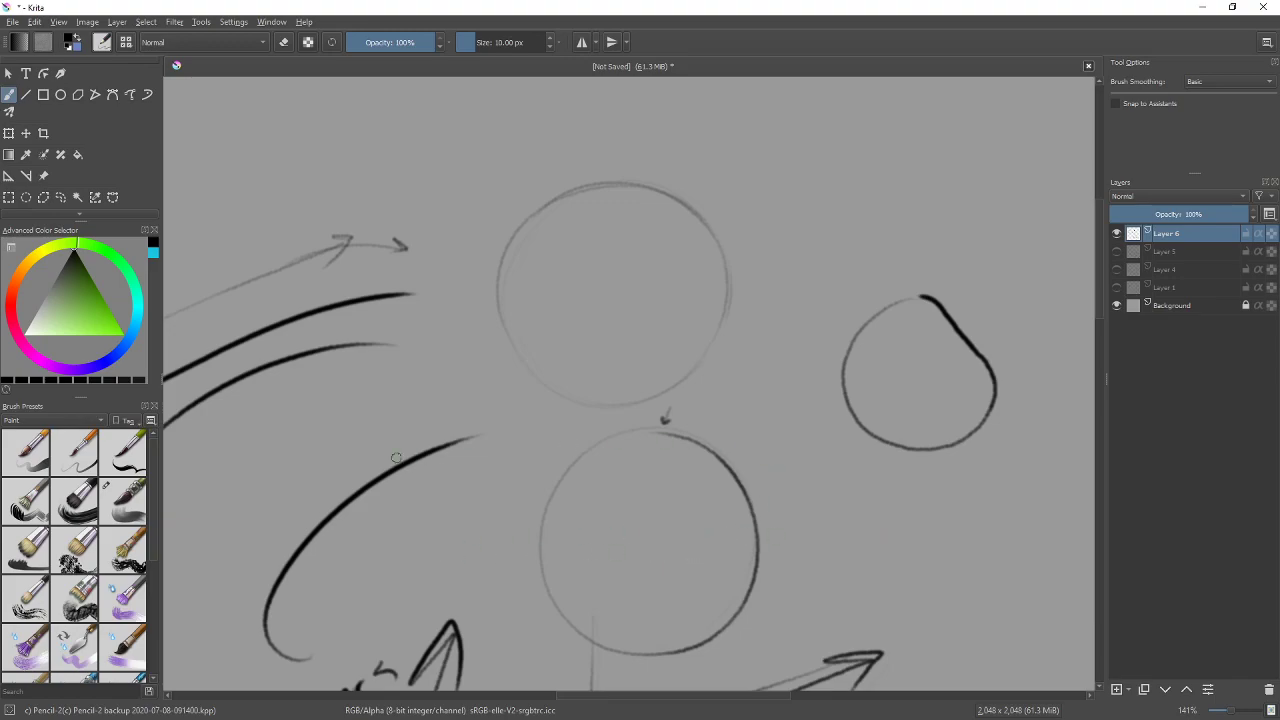
mouse_move(852, 491)
left_mouse_down()
mouse_move(871, 314)
mouse_move(857, 149)
left_mouse_up()
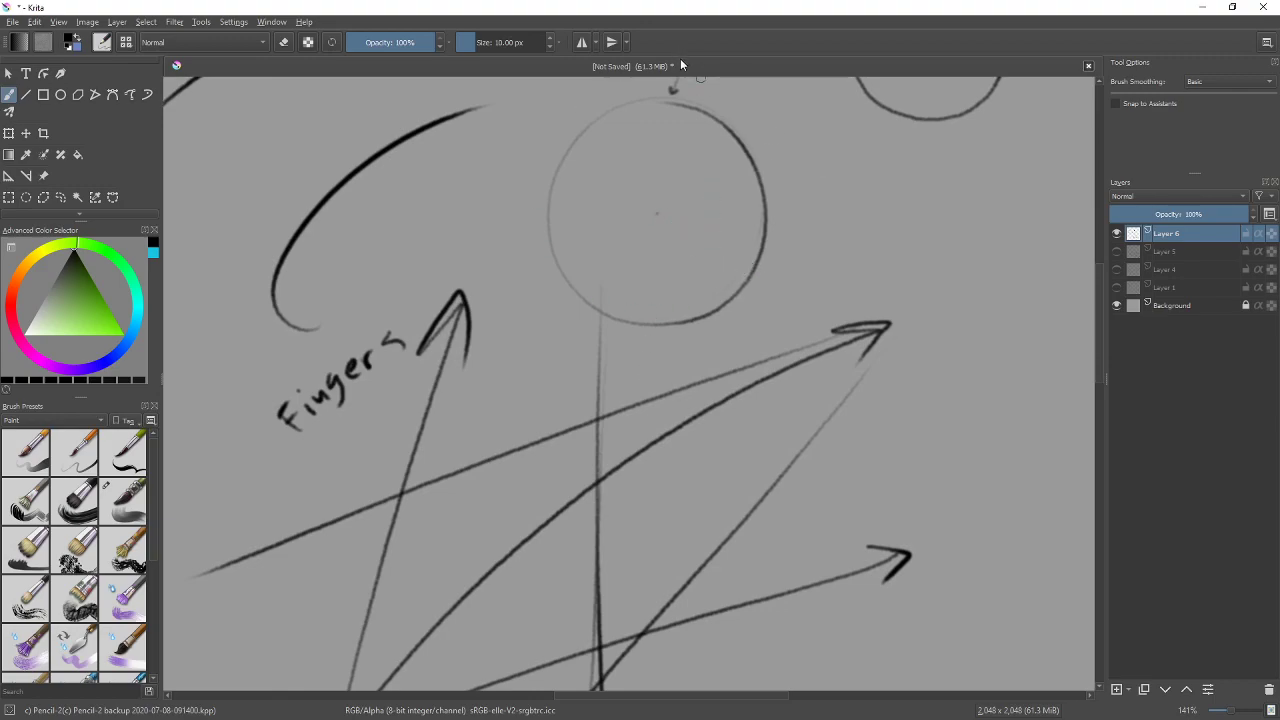
left_click_drag(465, 221, 903, 209)
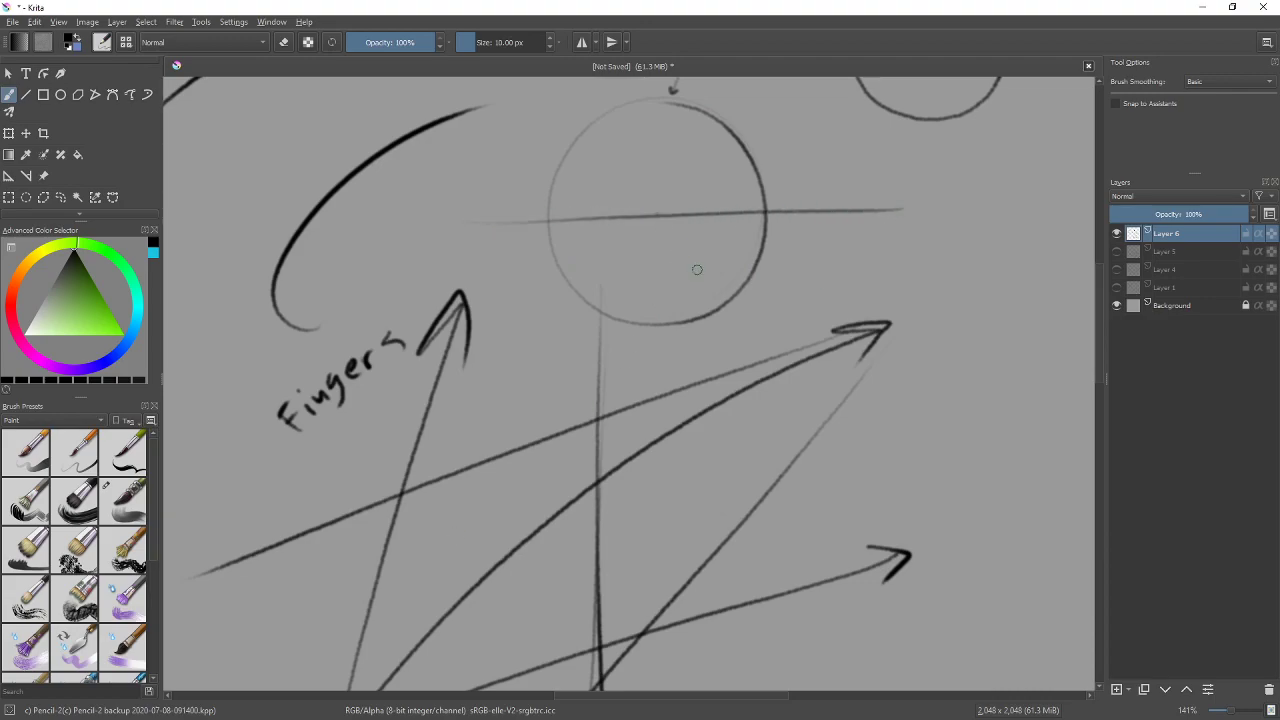
mouse_move(820, 251)
left_mouse_down()
mouse_move(800, 414)
mouse_move(771, 420)
left_mouse_up()
mouse_move(651, 395)
left_mouse_down()
mouse_move(843, 420)
mouse_move(1031, 420)
mouse_move(1014, 428)
left_mouse_up()
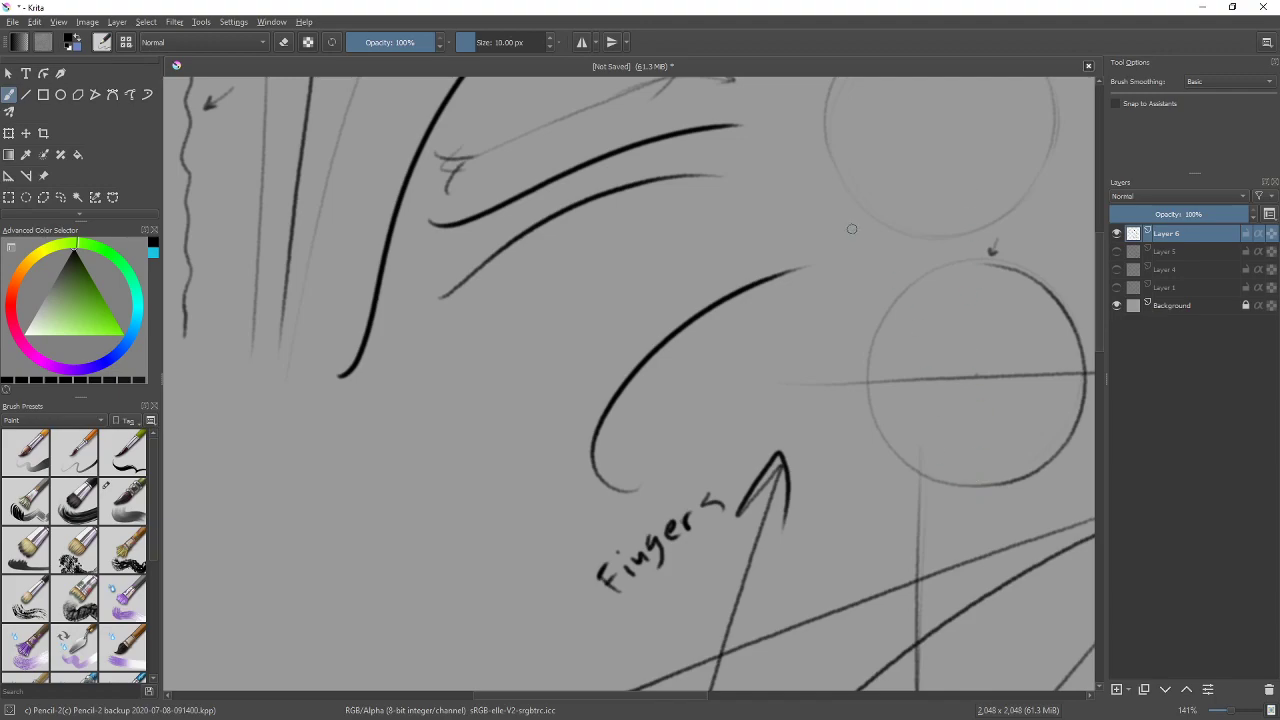
mouse_move(1024, 427)
left_mouse_down()
mouse_move(1004, 417)
mouse_move(440, 437)
mouse_move(420, 400)
left_mouse_up()
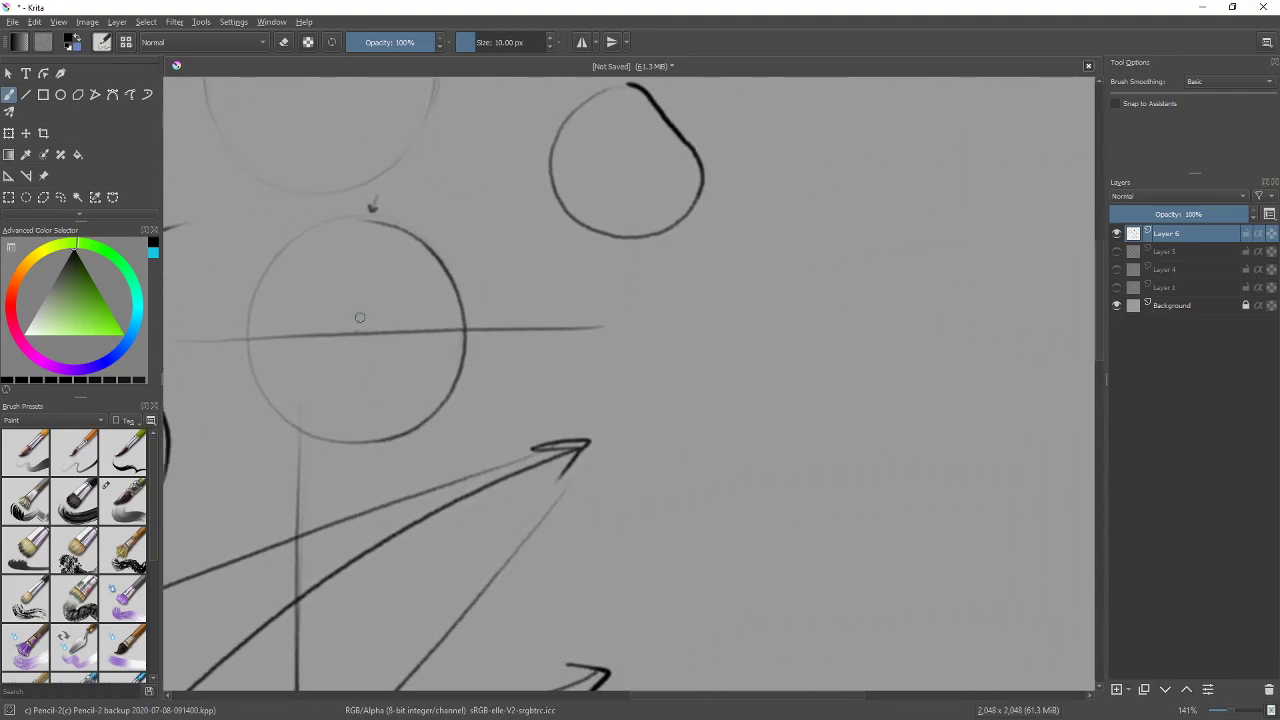
Try several vertical strokes through the center of the circle with the horizontal line, undoing each one
left_click_drag(354, 195, 350, 474)
key("ctrl+z")
left_click_drag(355, 223, 350, 477)
key("ctrl+z")
left_click_drag(358, 211, 351, 514)
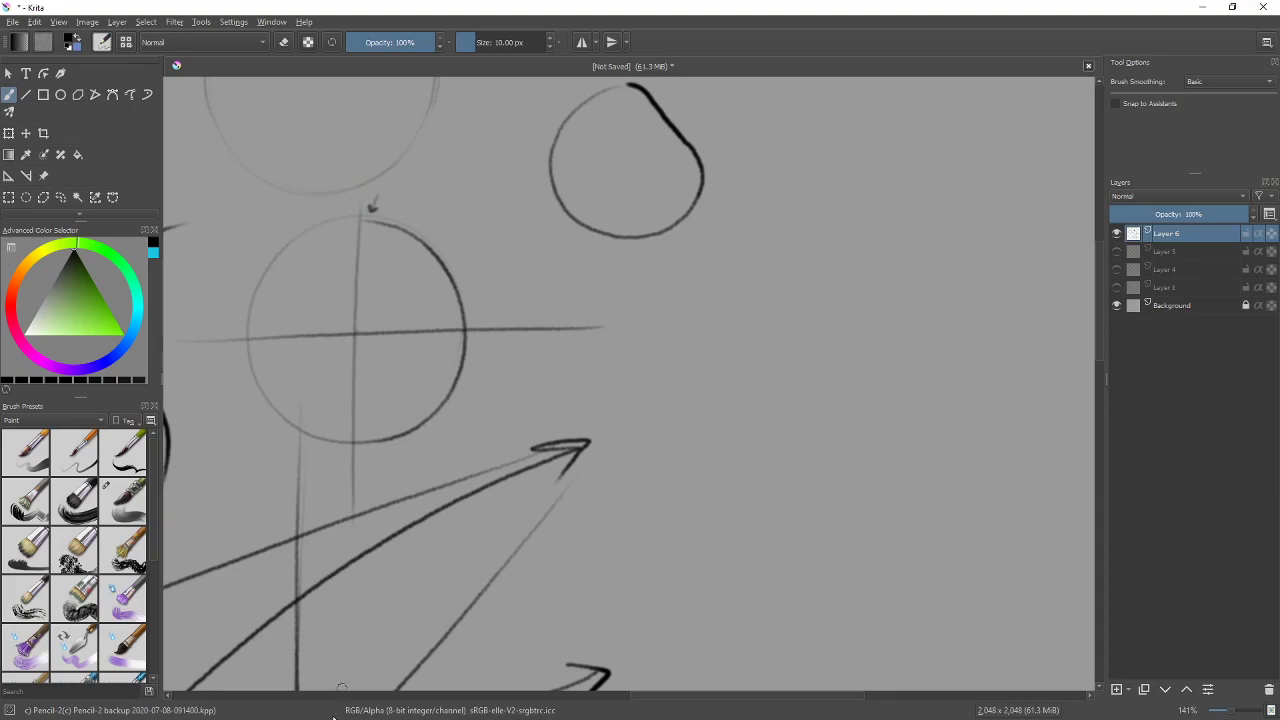
key("ctrl+z")
left_click_drag(358, 198, 352, 470)
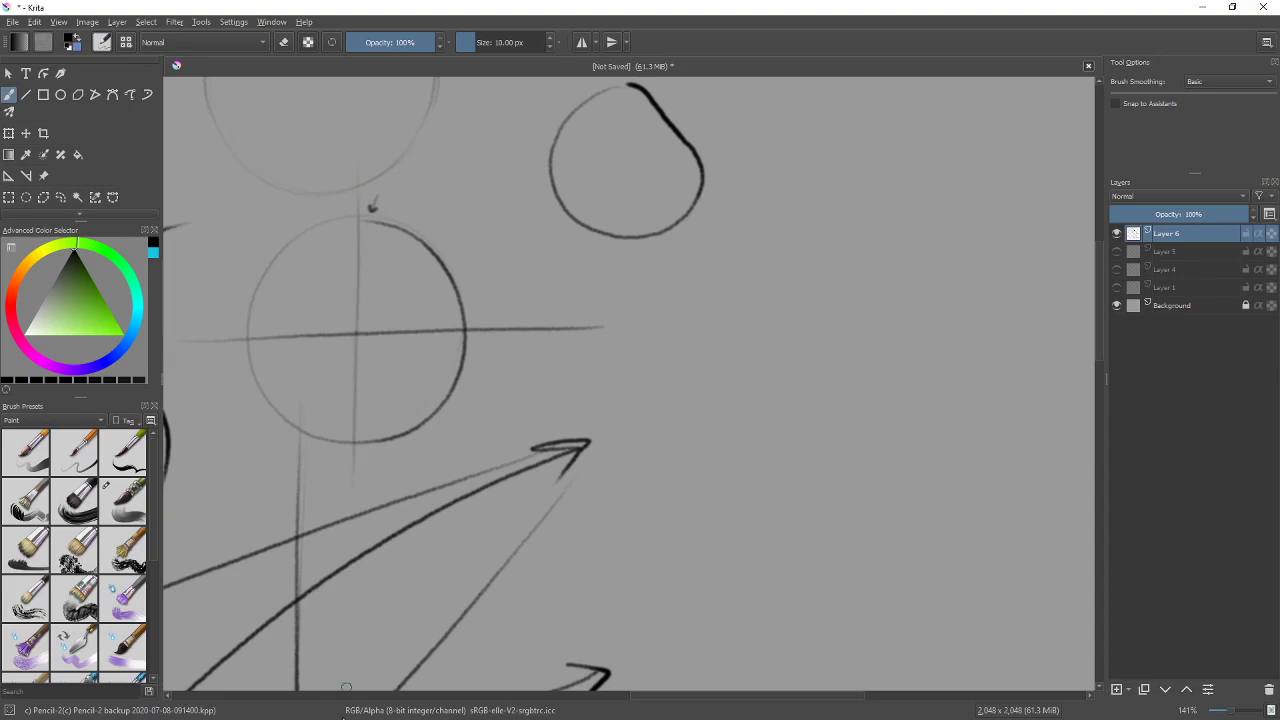
key("ctrl+z")
mouse_move(350, 490)
left_mouse_down()
mouse_move(358, 128)
mouse_move(375, 158)
left_mouse_up()
key("ctrl+z")
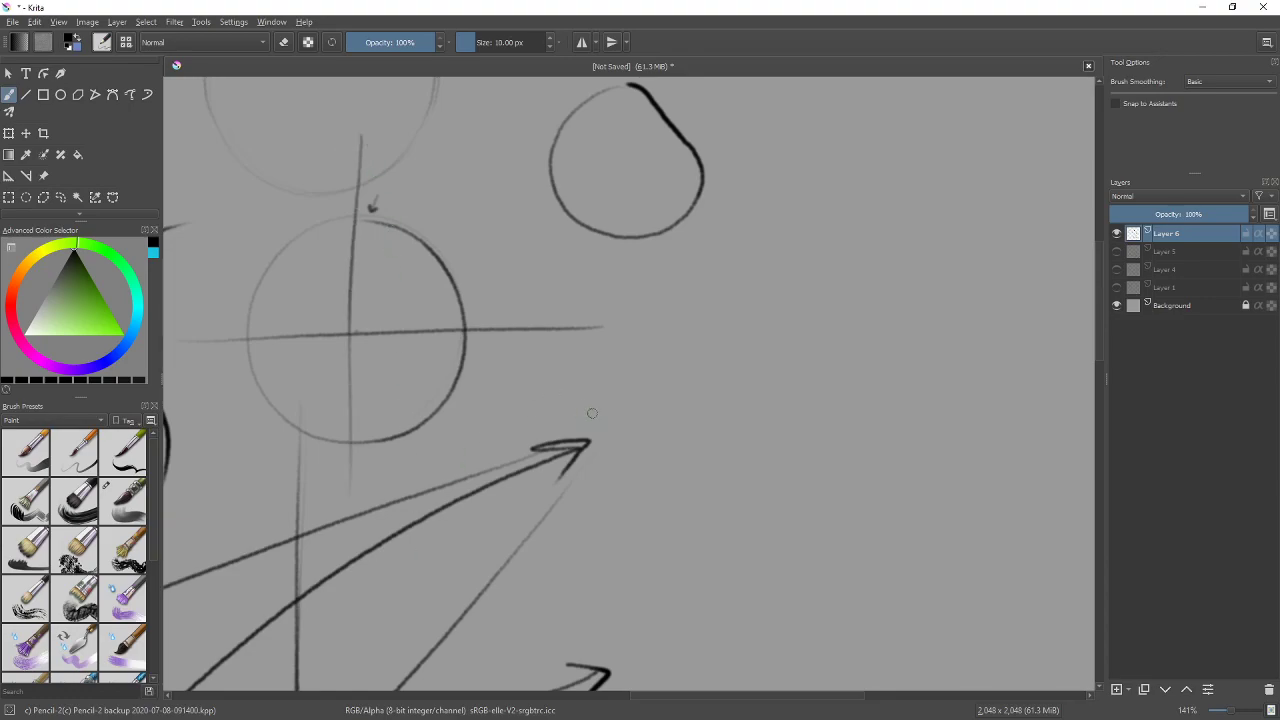
key("ctrl+z")
Draw a downward arrow through the circle's center, plus a long slanted arrow and an S-curved arrow in the empty area to the right
left_click_drag(355, 137, 356, 534)
mouse_move(338, 458)
left_mouse_down()
mouse_move(356, 505)
mouse_move(366, 479)
left_mouse_up()
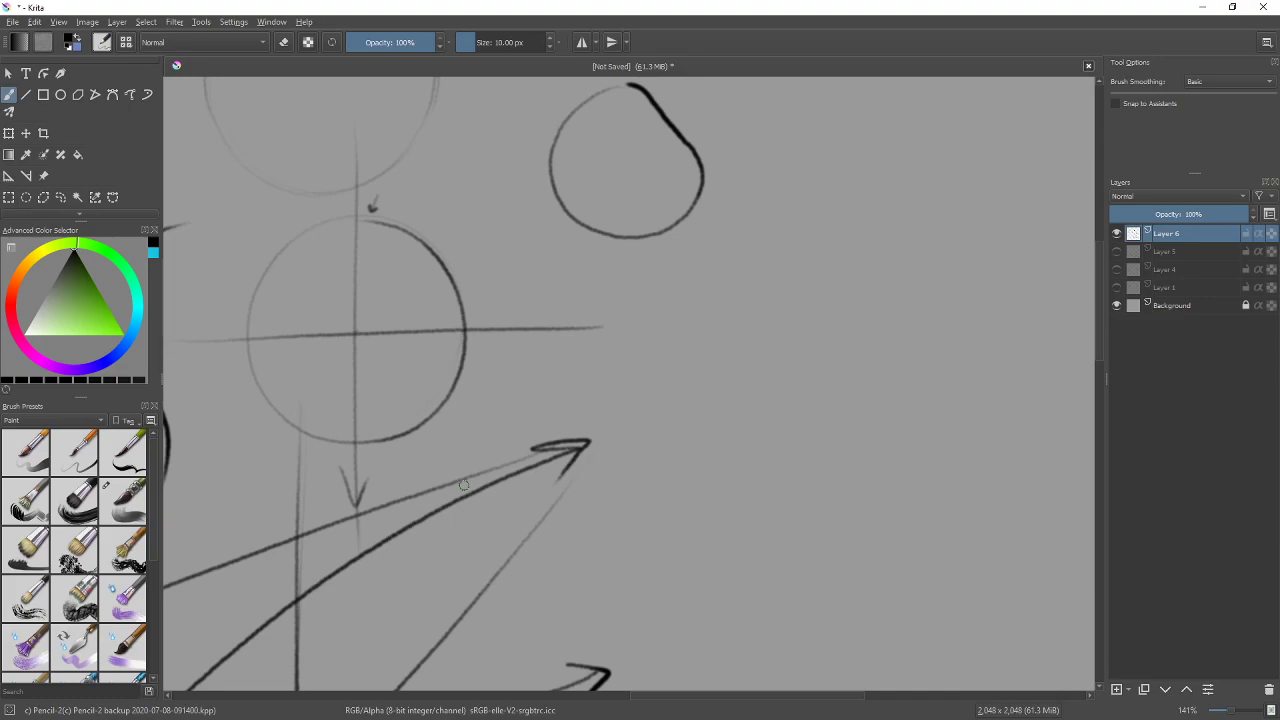
left_click_drag(945, 107, 741, 614)
left_click_drag(737, 557, 778, 594)
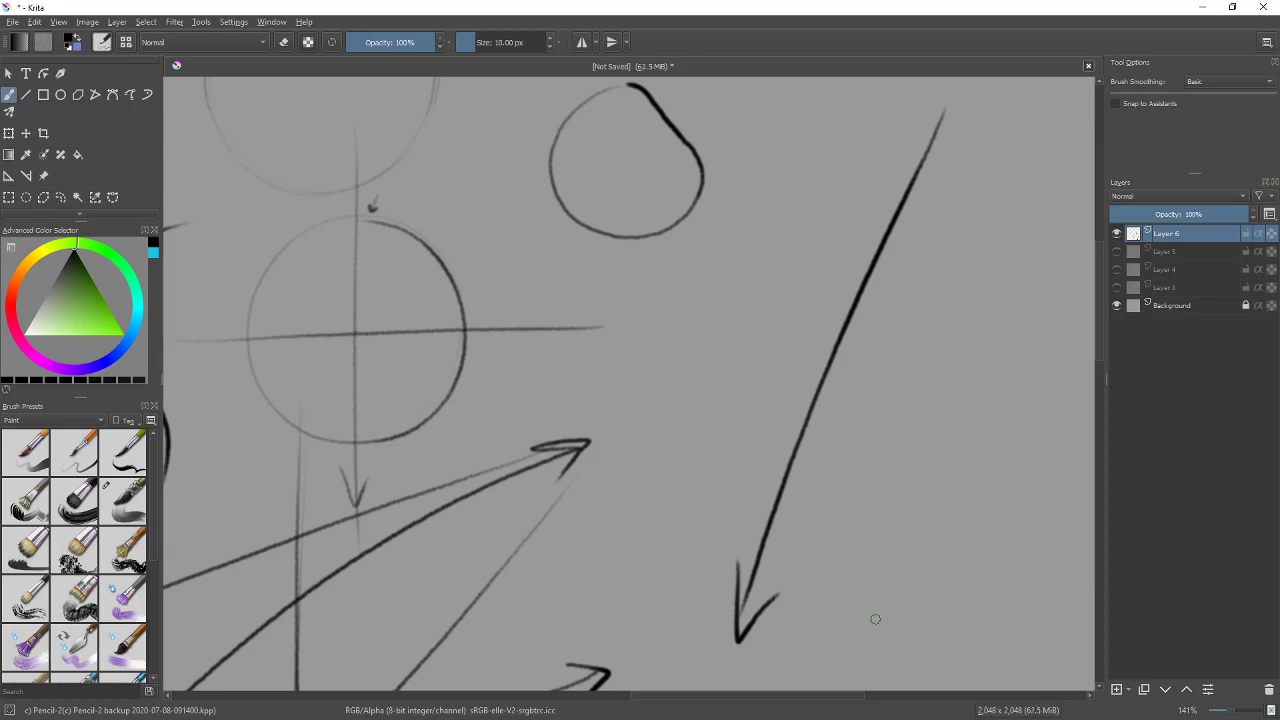
mouse_move(620, 568)
left_mouse_down()
mouse_move(691, 328)
mouse_move(836, 140)
left_mouse_up()
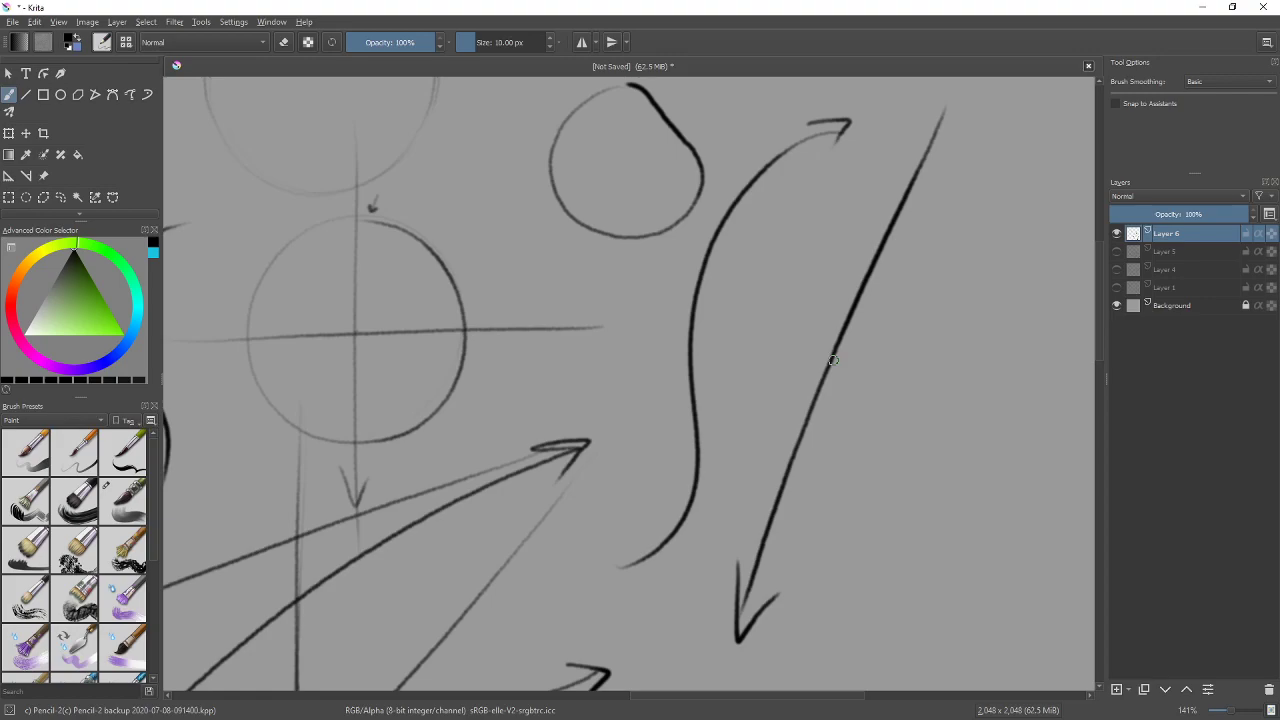
Try a long diagonal arrow across the S-curve and small marks beyond the slanted arrow, then undo them
mouse_move(440, 151)
left_mouse_down()
mouse_move(780, 635)
mouse_move(760, 636)
mouse_move(800, 656)
left_mouse_up()
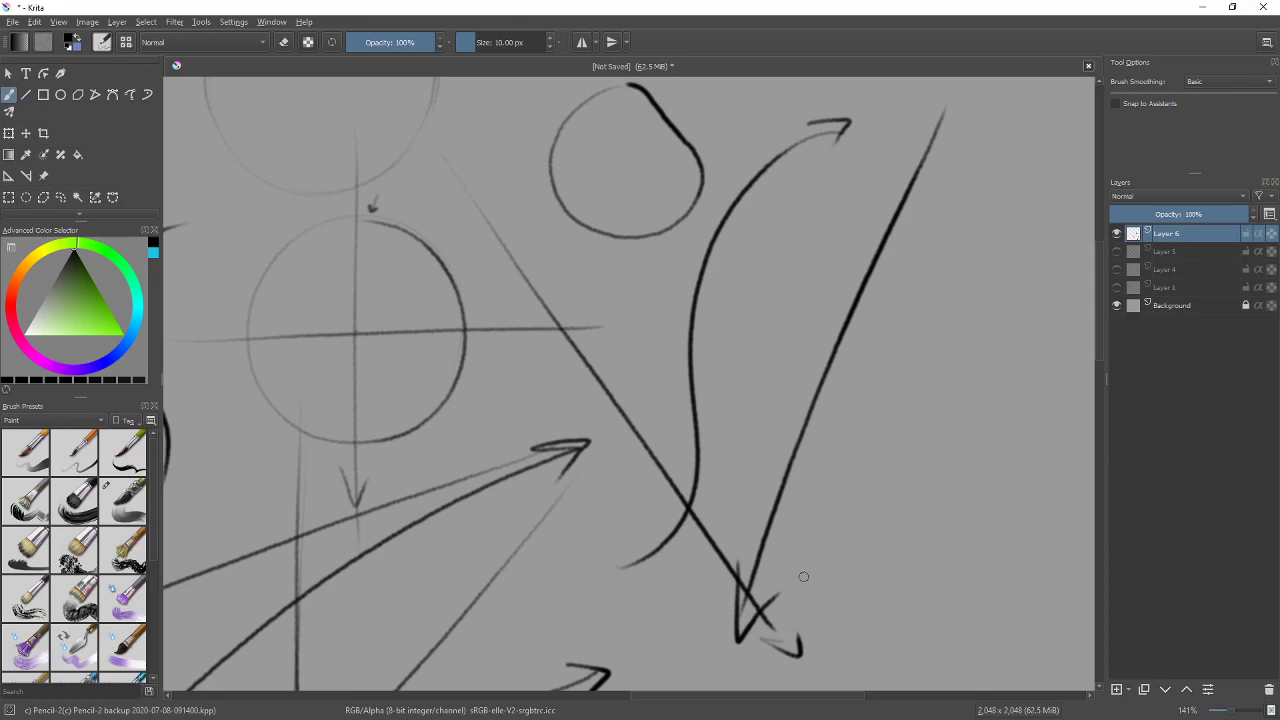
key("ctrl+z")
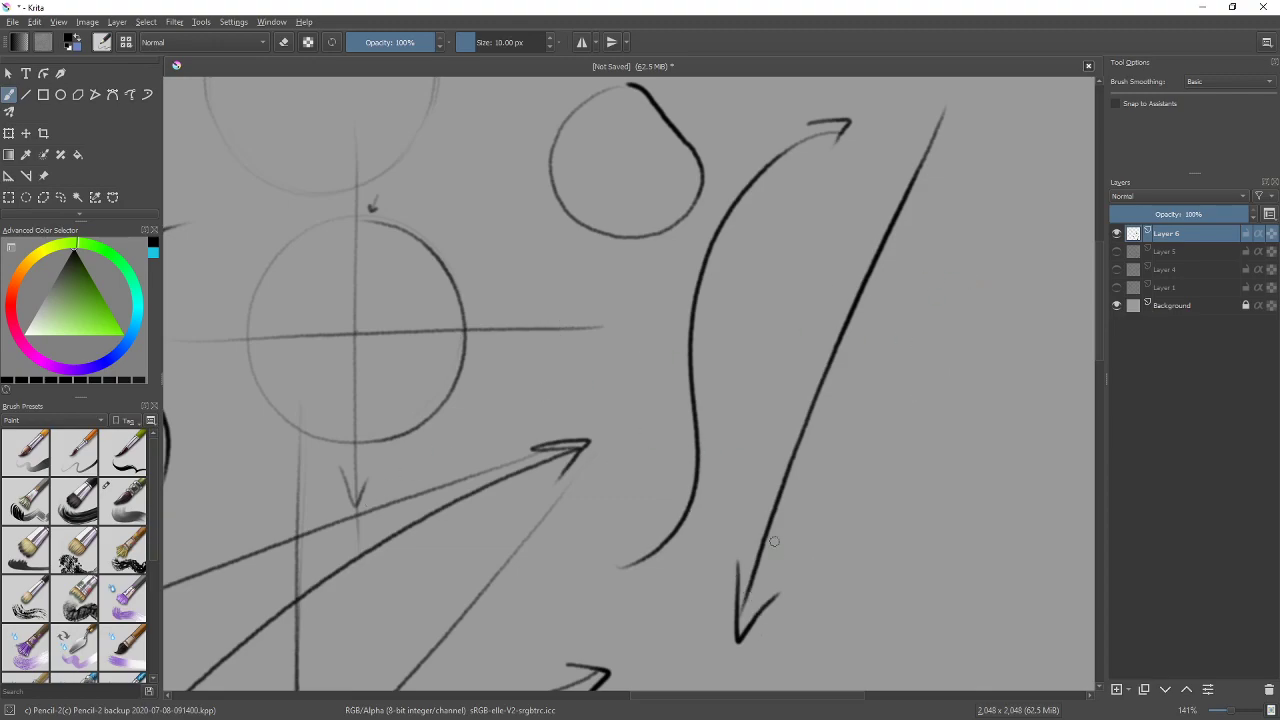
left_click_drag(988, 634, 1020, 650)
mouse_move(1002, 630)
left_mouse_down()
mouse_move(975, 658)
mouse_move(1010, 646)
left_mouse_up()
key("ctrl+z")
key("ctrl+z")
key("ctrl+z")
Draw another S-curved arrow between the slanted arrow and the canvas's right edge, undoing the last stroke
left_click_drag(968, 491, 922, 462)
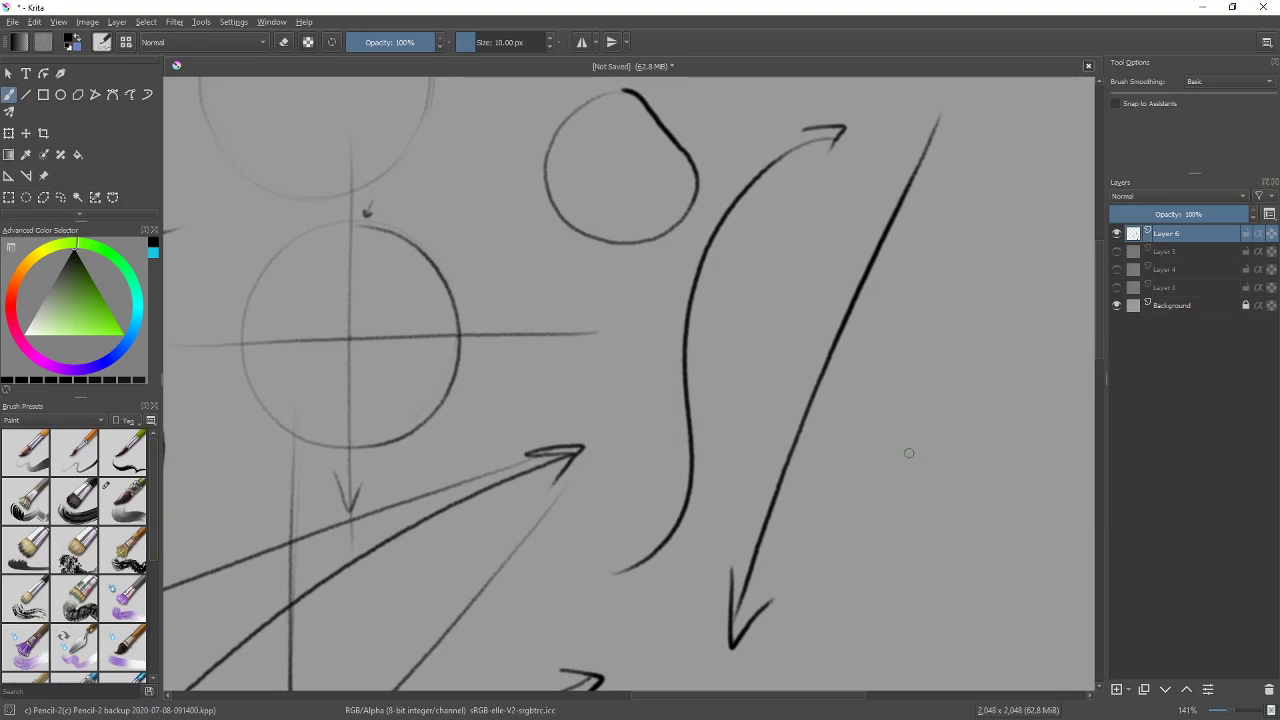
left_click_drag(934, 417, 731, 343)
mouse_move(620, 575)
left_mouse_down()
mouse_move(754, 489)
mouse_move(790, 272)
mouse_move(880, 171)
left_mouse_up()
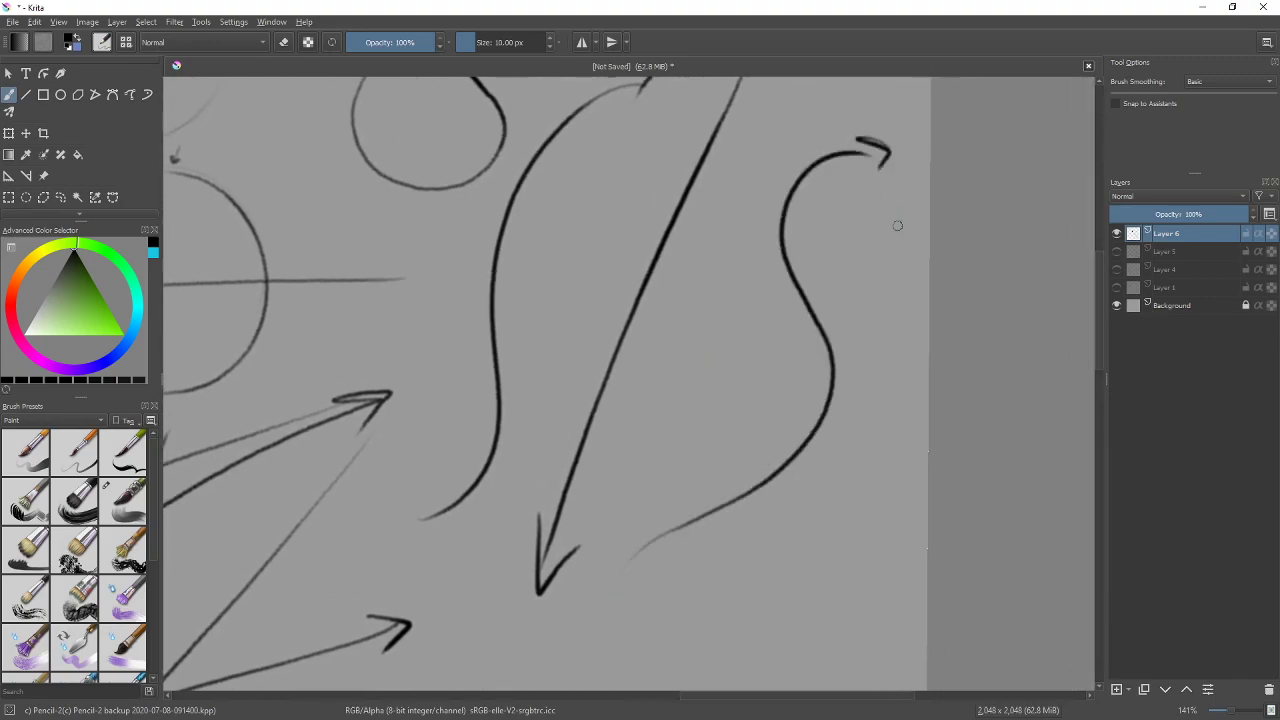
key("ctrl+z")
mouse_move(571, 386)
left_mouse_down()
mouse_move(929, 354)
mouse_move(842, 208)
mouse_move(874, 286)
left_mouse_up()
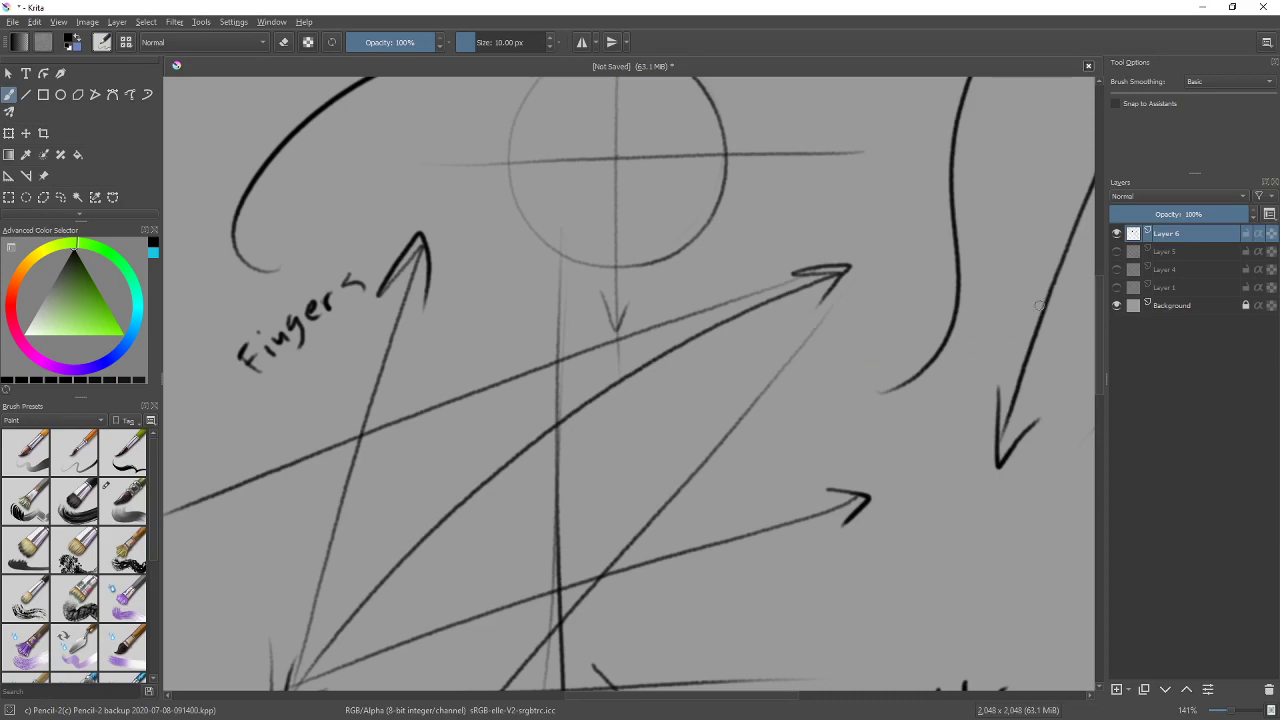
Hide the current layer and, on a new one, sketch a desk in perspective with legs and a rectangular sheet on top
left_click(1117, 235)
left_click(1117, 689)
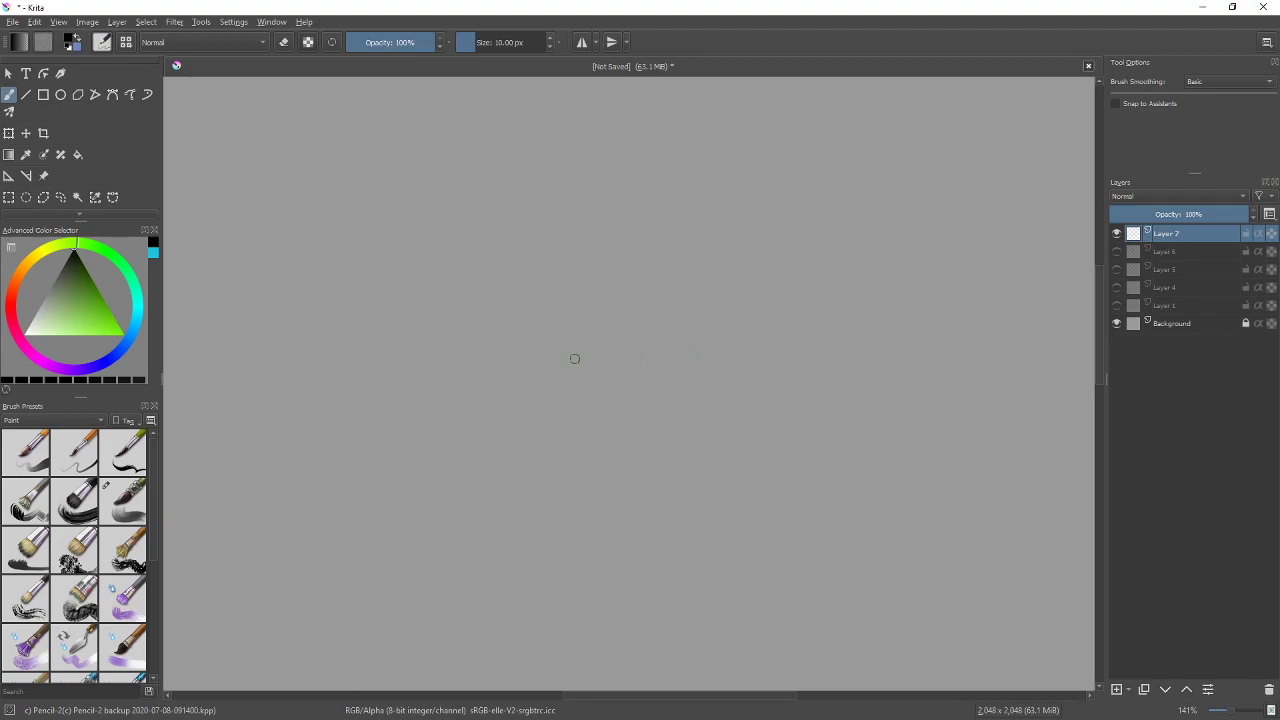
left_click_drag(545, 363, 785, 291)
left_click_drag(545, 365, 790, 412)
left_click_drag(785, 292, 934, 307)
left_click_drag(790, 412, 995, 291)
left_click_drag(540, 350, 540, 446)
left_click_drag(779, 420, 779, 447)
left_click_drag(960, 316, 952, 353)
mouse_move(648, 340)
left_mouse_down()
mouse_move(793, 363)
mouse_move(753, 309)
mouse_move(840, 321)
left_mouse_up()
left_click_drag(774, 358, 842, 321)
Sketch a simple figure with head, torso and shoulder behind the desk, and a hand holding a pen over the sheet
mouse_move(523, 291)
left_mouse_down()
mouse_move(624, 292)
mouse_move(612, 200)
mouse_move(645, 217)
mouse_move(646, 296)
left_mouse_up()
left_click_drag(632, 136, 634, 128)
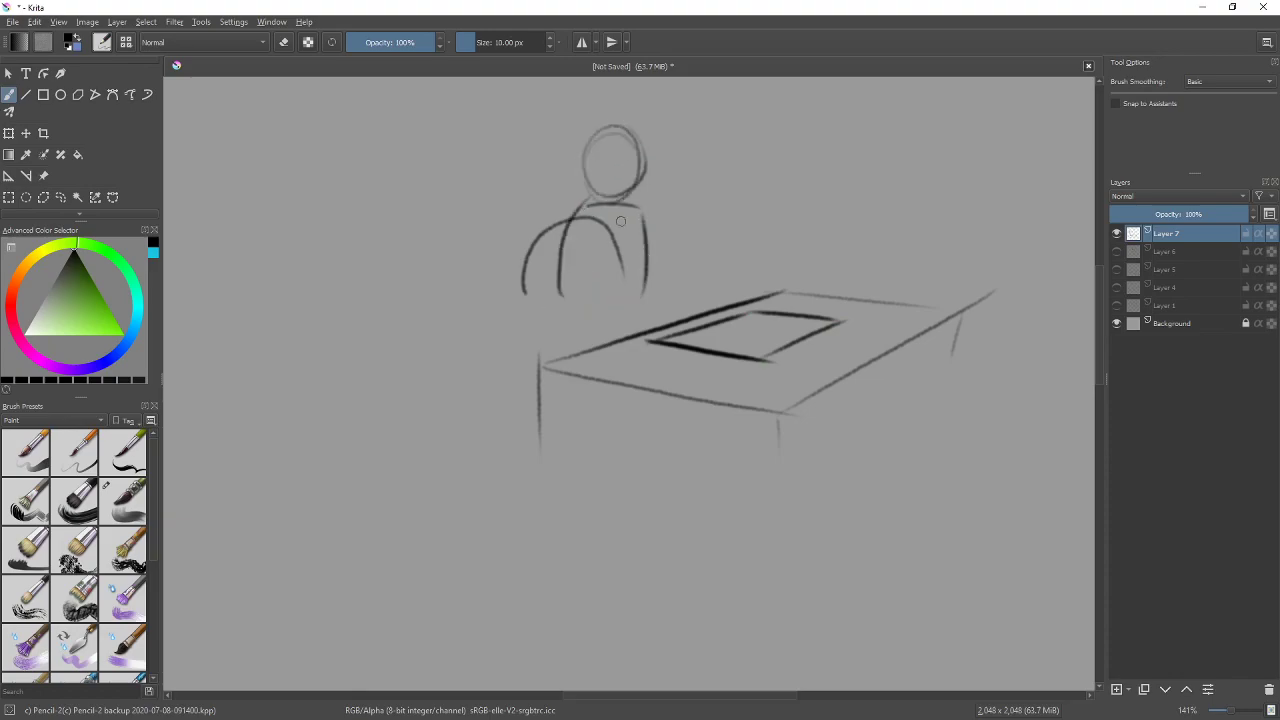
mouse_move(658, 318)
left_mouse_down()
mouse_move(726, 281)
mouse_move(710, 298)
mouse_move(749, 290)
mouse_move(724, 280)
mouse_move(752, 331)
left_mouse_up()
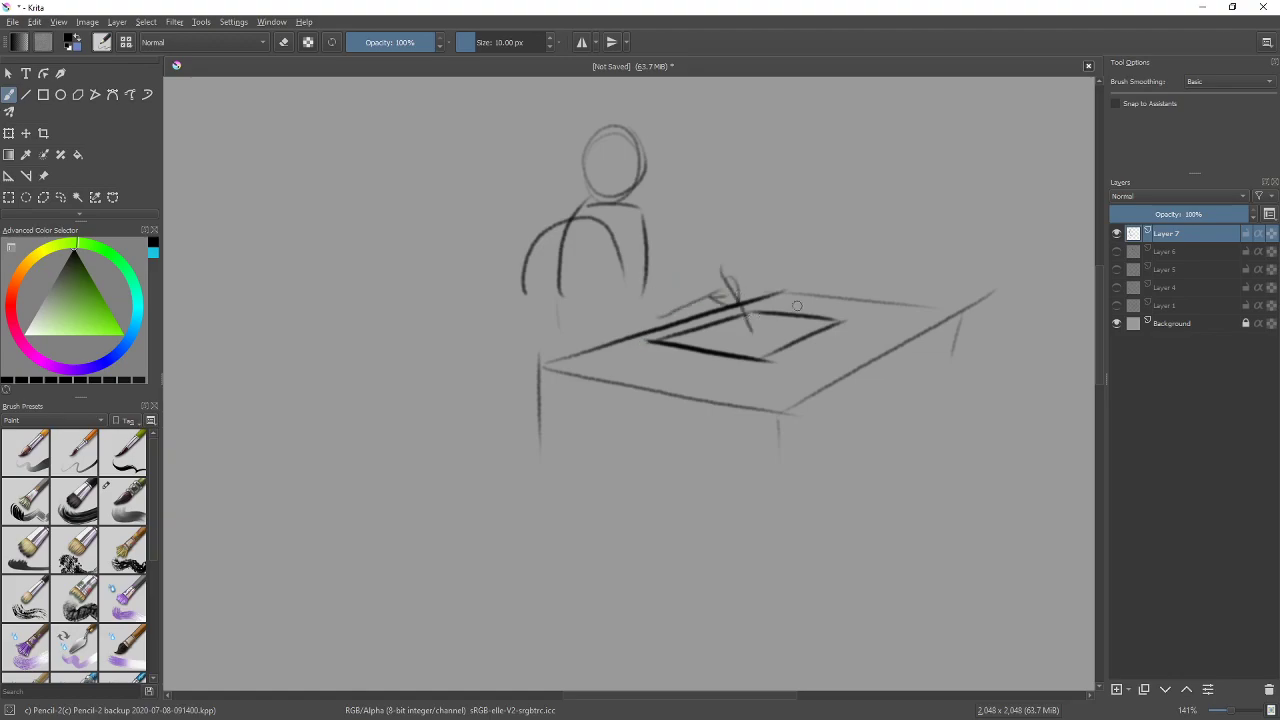
Draw a line-of-sight arrow from the figure's head toward the sheet and darken the torso and head outlines
left_click_drag(621, 181, 686, 272)
mouse_move(563, 318)
left_mouse_down()
mouse_move(590, 195)
mouse_move(640, 205)
mouse_move(645, 305)
left_mouse_up()
left_click_drag(600, 152, 590, 198)
mouse_move(605, 129)
left_mouse_down()
mouse_move(590, 196)
mouse_move(640, 151)
left_mouse_up()
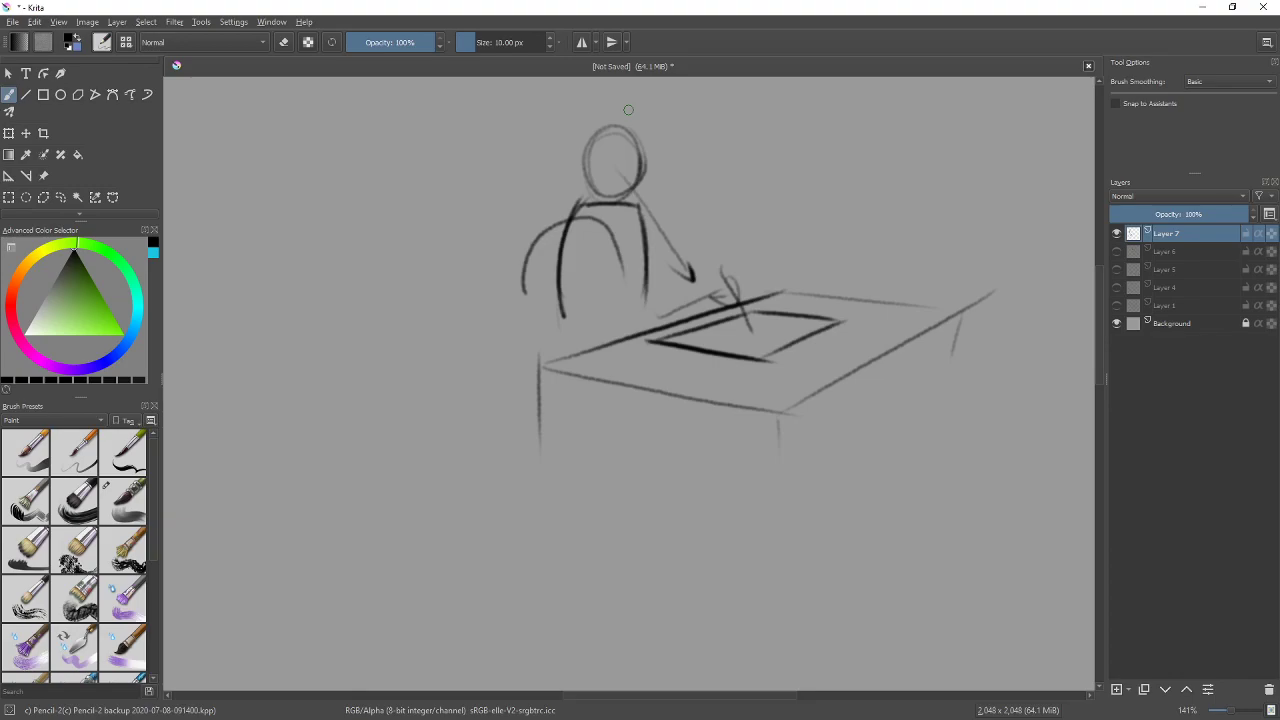
Draw a square above the desk and a trapezoid with a narrower top edge to its right
left_click_drag(806, 277, 928, 289)
key("ctrl+z")
mouse_move(949, 320)
left_mouse_down()
mouse_move(808, 374)
mouse_move(749, 469)
left_mouse_up()
mouse_move(544, 350)
left_mouse_down()
mouse_move(548, 192)
mouse_move(663, 188)
mouse_move(704, 335)
left_mouse_up()
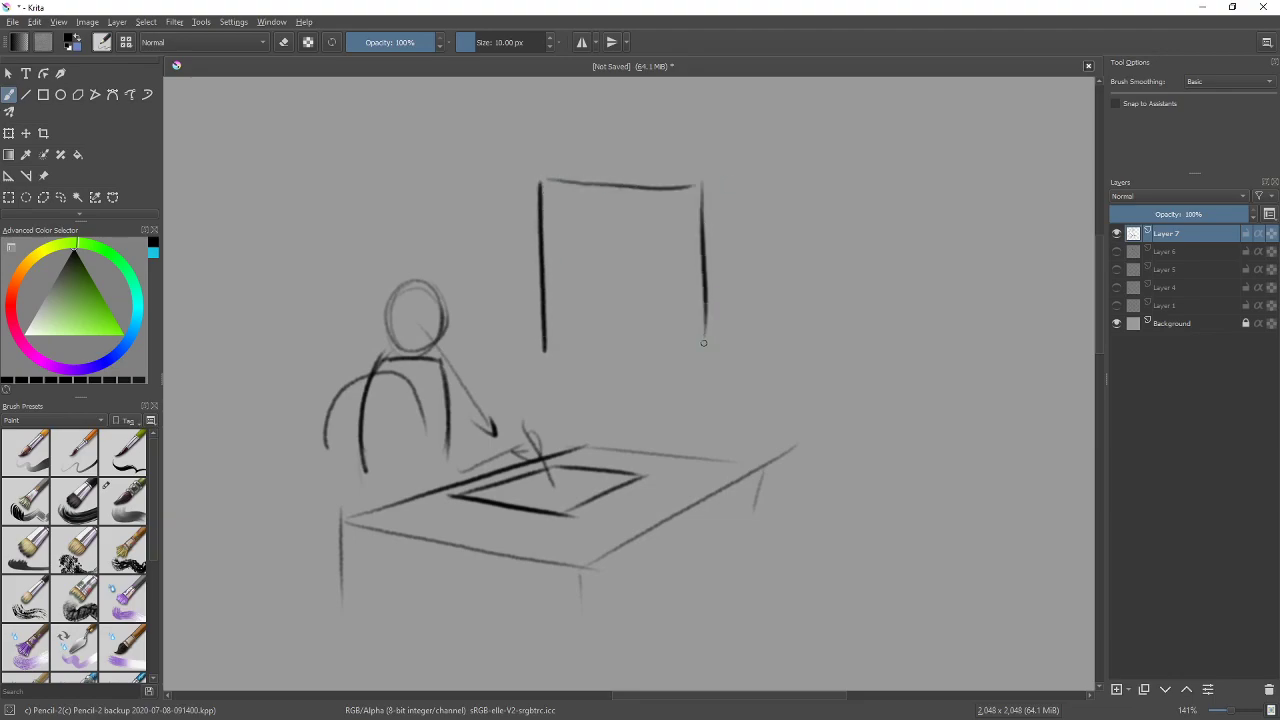
left_click_drag(543, 350, 958, 346)
mouse_move(750, 354)
left_mouse_down()
mouse_move(810, 230)
mouse_move(901, 217)
mouse_move(960, 358)
left_mouse_up()
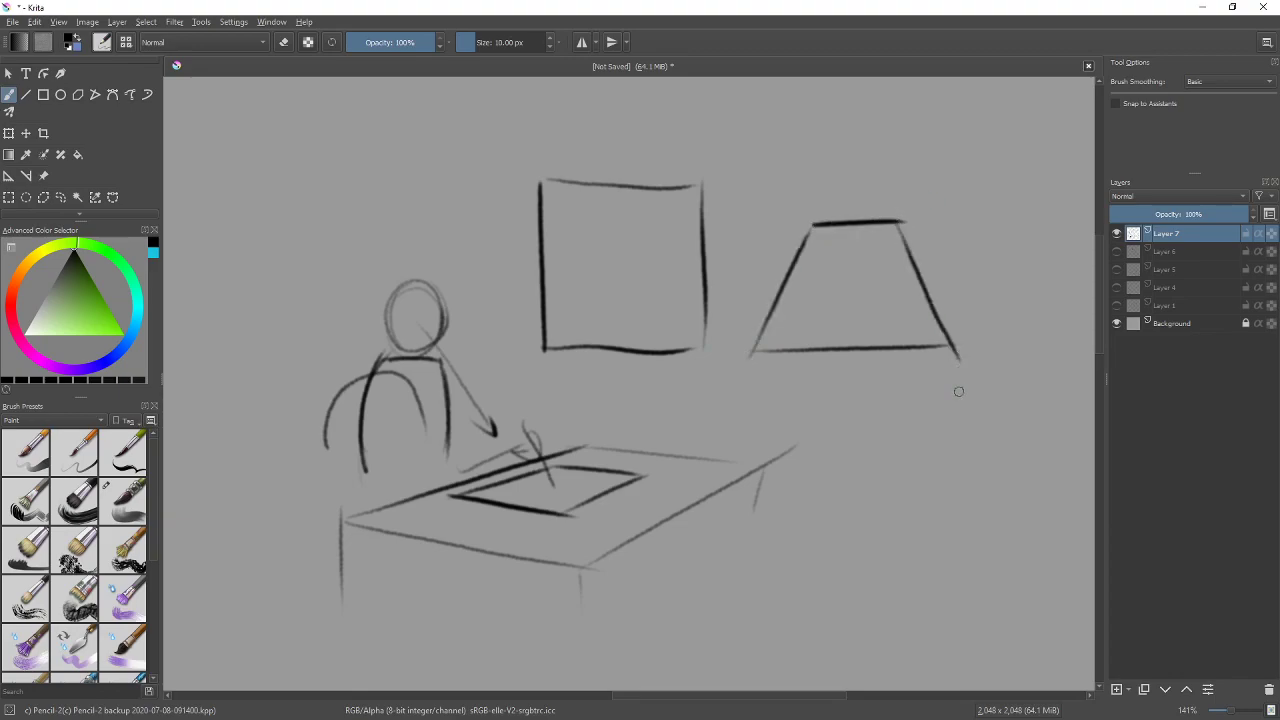
Sketch a light circle inside the square and a smaller one inside the trapezoid
mouse_move(646, 296)
left_mouse_down()
mouse_move(601, 300)
mouse_move(617, 232)
mouse_move(624, 300)
mouse_move(596, 231)
mouse_move(638, 296)
mouse_move(582, 248)
left_mouse_up()
left_click_drag(840, 258, 828, 261)
left_click_drag(1005, 382, 821, 414)
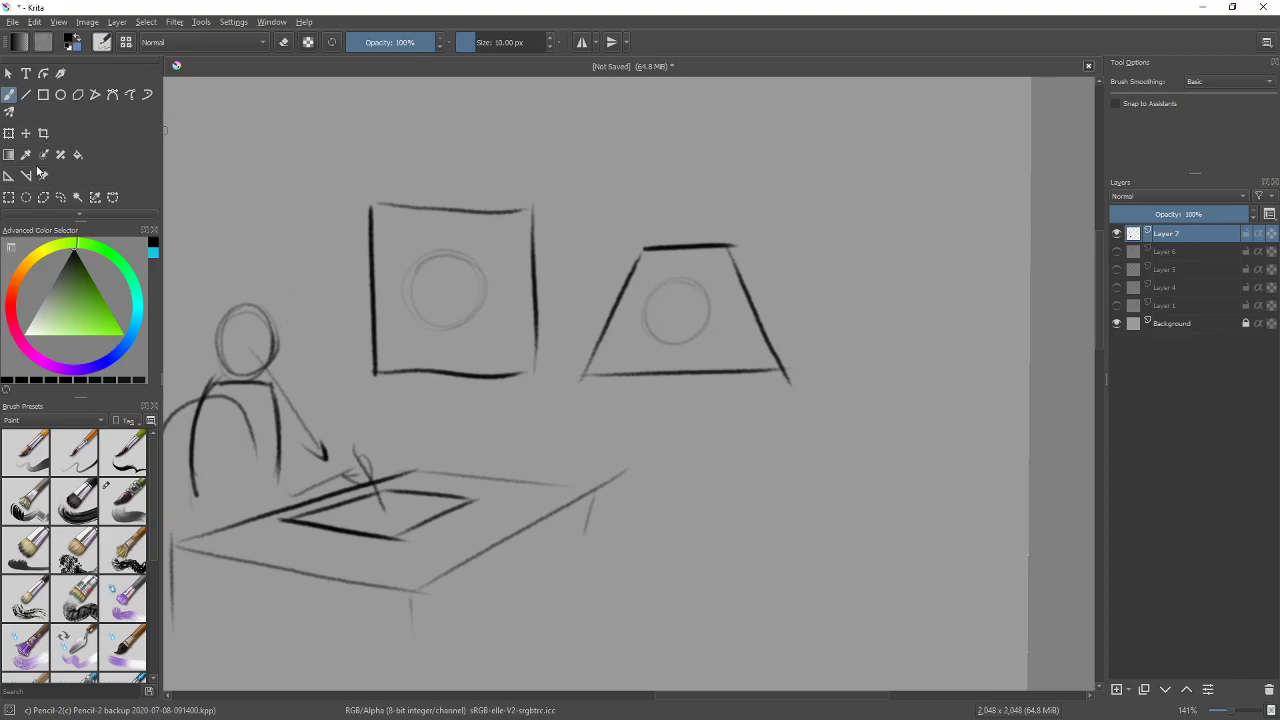
Copy the trapezoid with its circle, paste it as a new layer and place the copy directly to the right of the original
left_click(8, 197)
left_click_drag(563, 227, 814, 397)
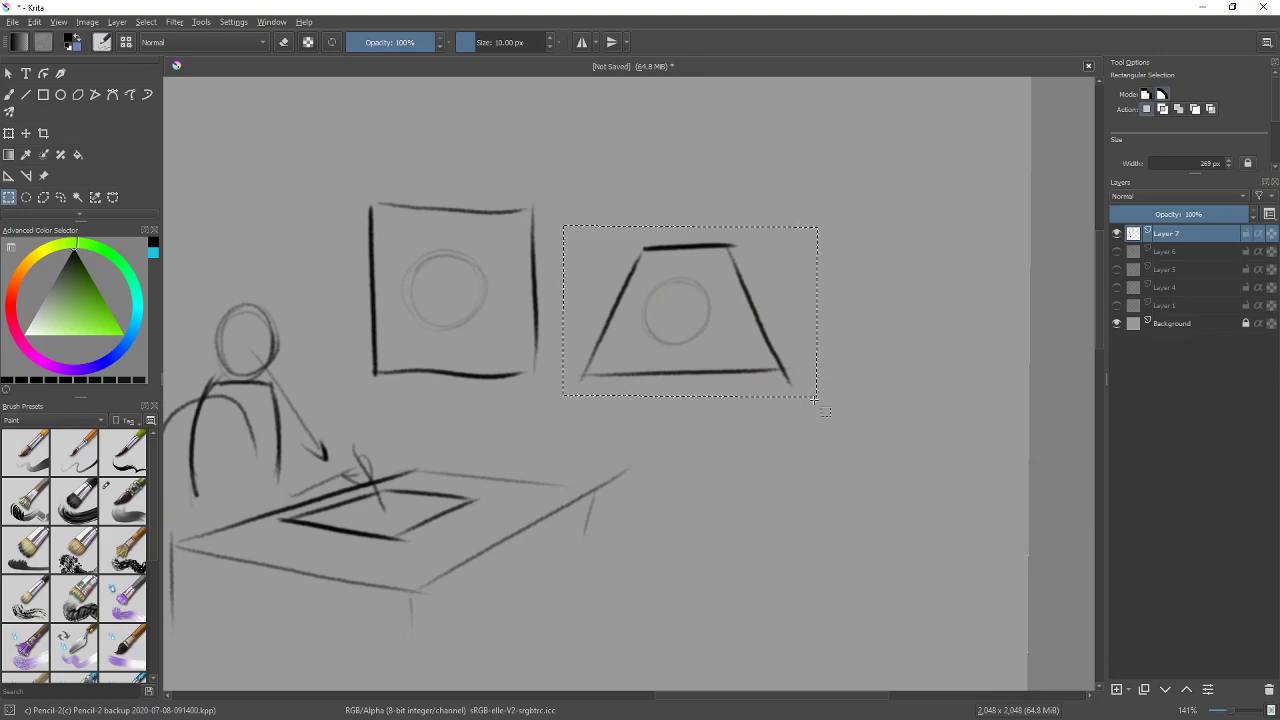
key("ctrl+c")
key("ctrl+v")
key("ctrl+t")
left_click_drag(691, 317, 914, 314)
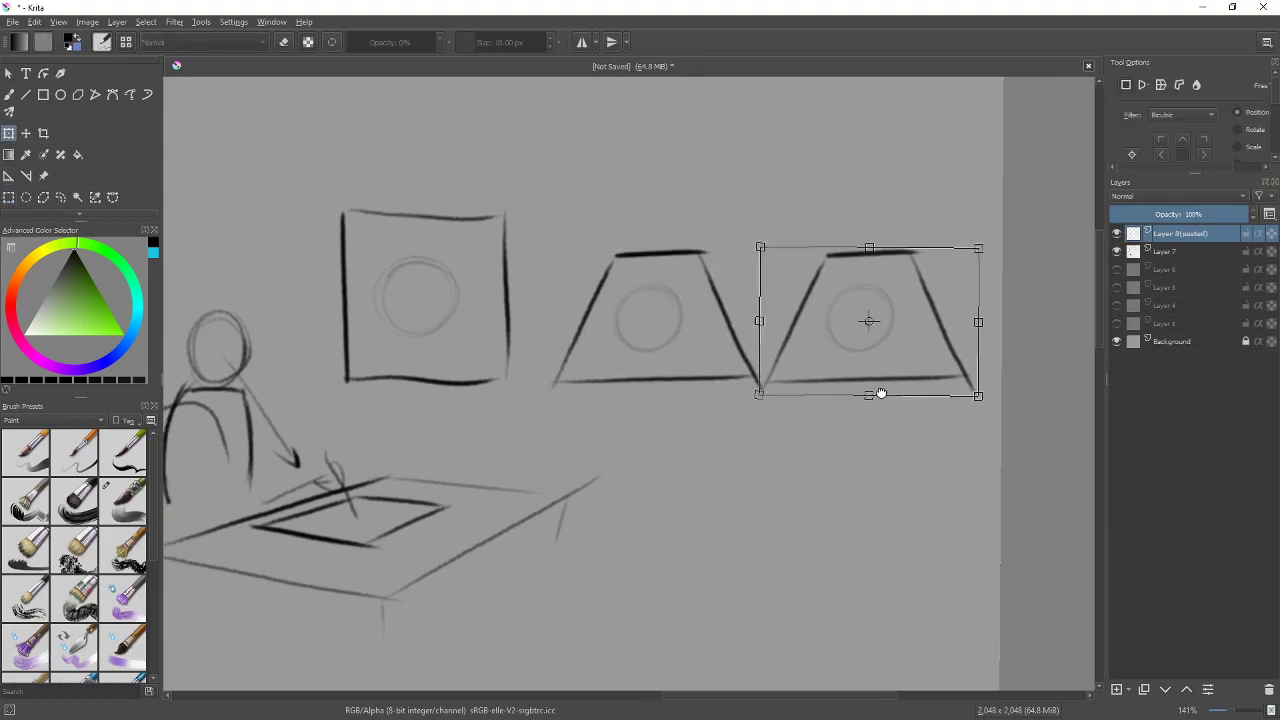
key("Return")
left_click_drag(841, 259, 847, 257)
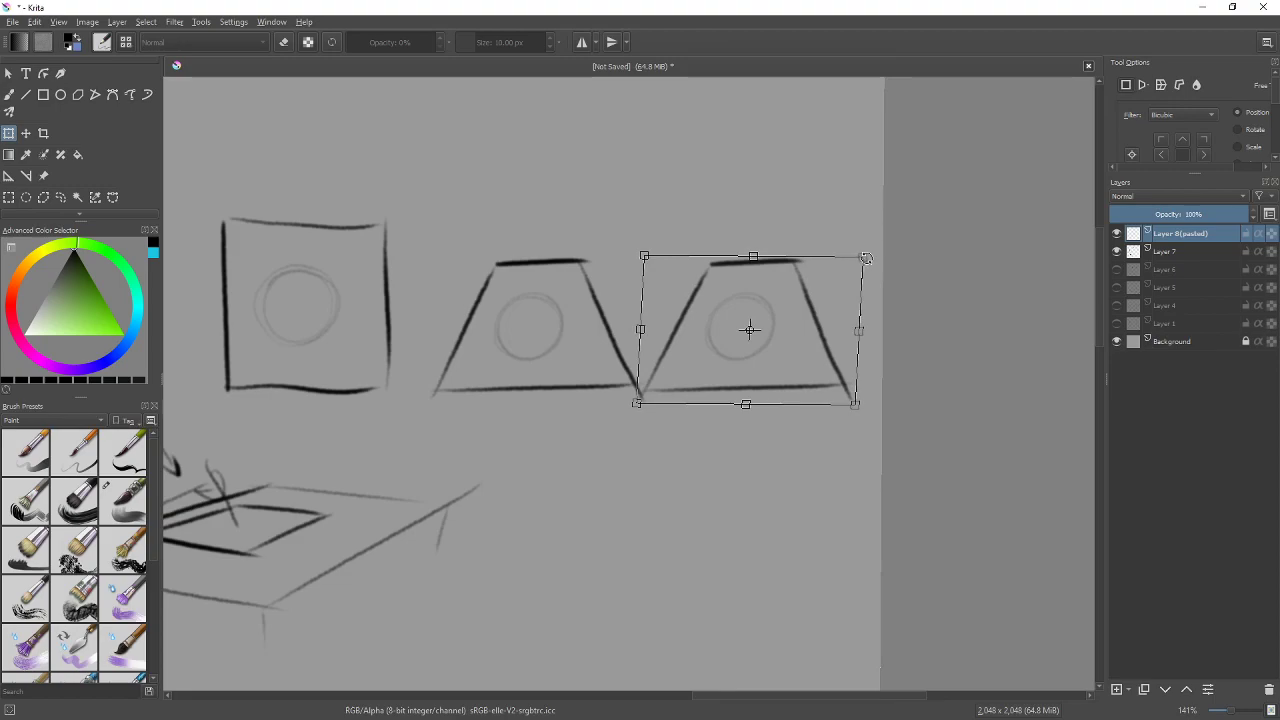
key("Return")
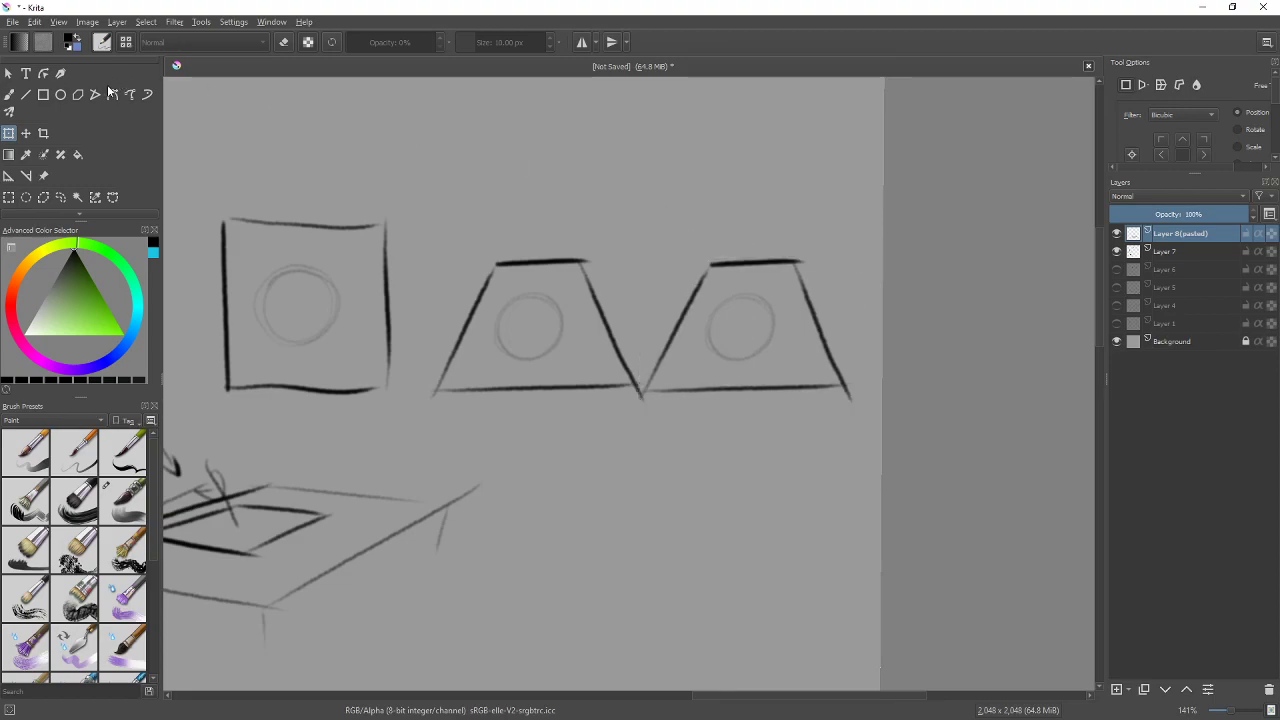
With the freehand brush, draw outward arrows, vertical sides, a wider top edge and a wide oval over the pasted trapezoid
left_click(19, 96)
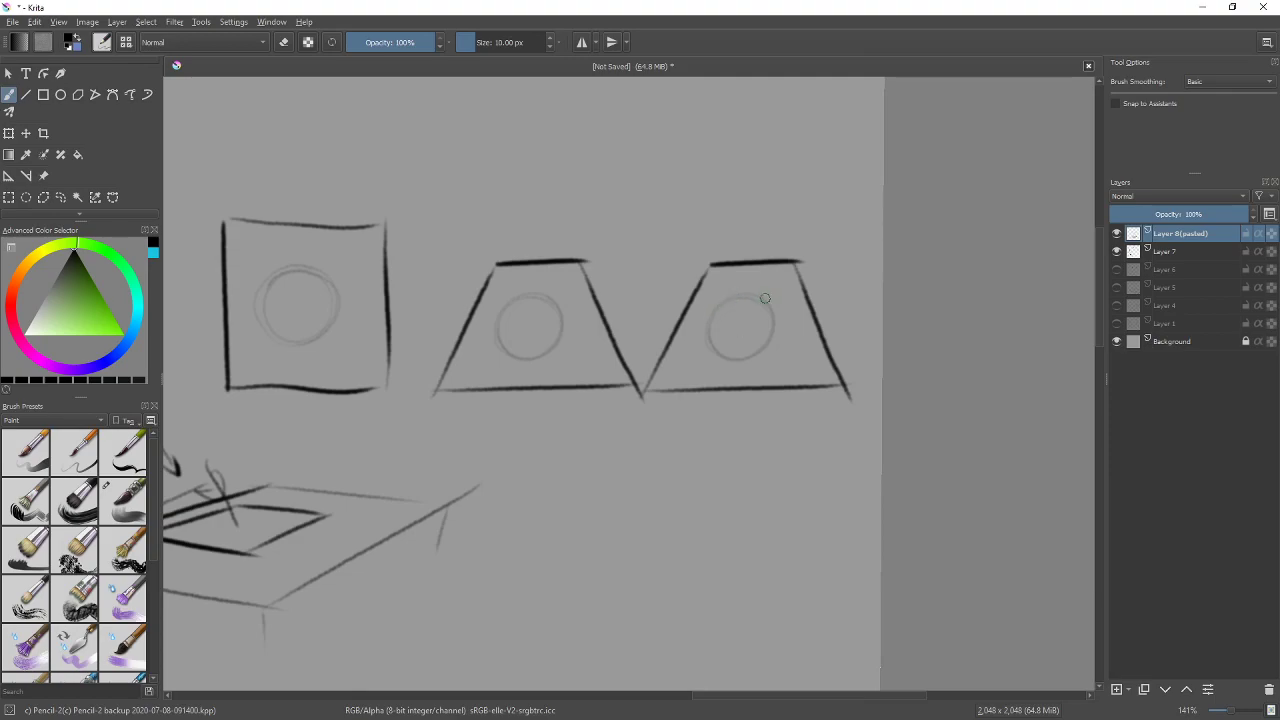
mouse_move(724, 253)
left_mouse_down()
mouse_move(663, 254)
mouse_move(688, 260)
left_mouse_up()
mouse_move(774, 246)
left_mouse_down()
mouse_move(824, 249)
mouse_move(814, 262)
left_mouse_up()
mouse_move(708, 350)
left_mouse_down()
mouse_move(738, 292)
mouse_move(775, 297)
mouse_move(735, 350)
mouse_move(750, 354)
mouse_move(786, 316)
mouse_move(778, 296)
left_mouse_up()
mouse_move(695, 265)
left_mouse_down()
mouse_move(645, 262)
mouse_move(665, 275)
mouse_move(642, 277)
mouse_move(650, 400)
left_mouse_up()
left_click_drag(648, 288, 652, 356)
mouse_move(655, 262)
left_mouse_down()
mouse_move(798, 260)
mouse_move(836, 400)
left_mouse_up()
left_click_drag(784, 260, 836, 260)
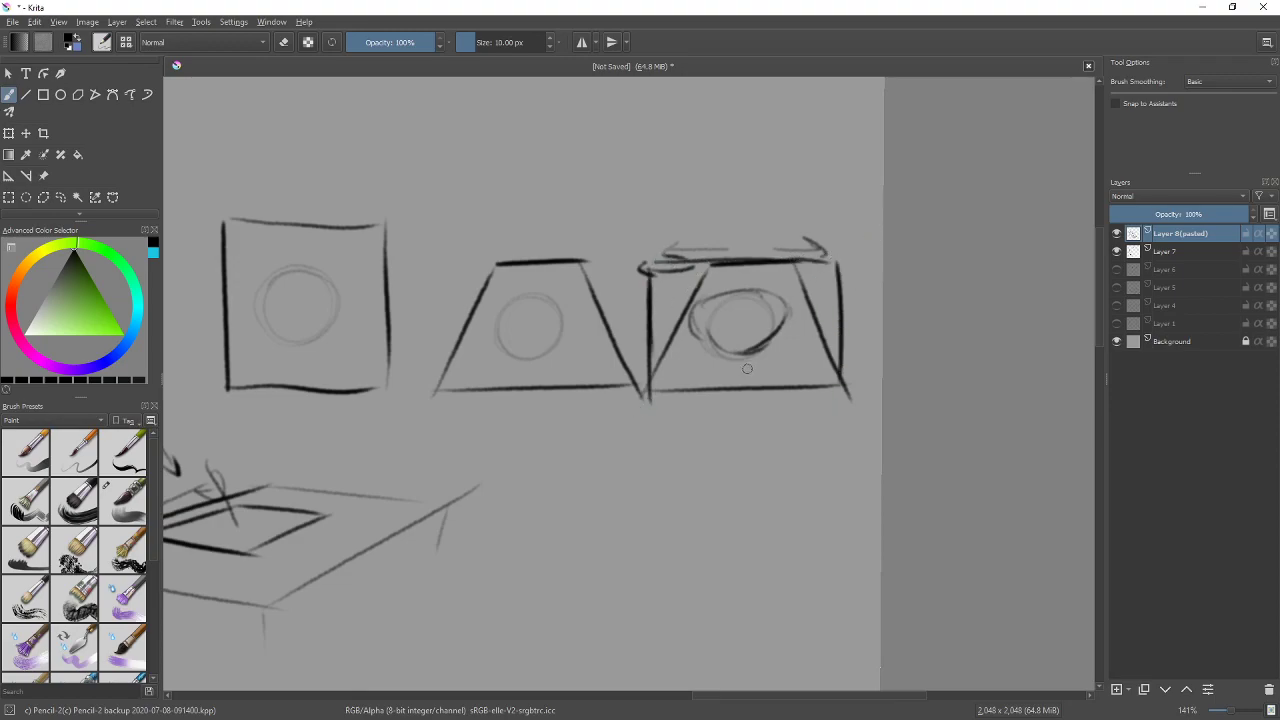
Erase the copy's slanted sides, draw a higher top edge above it and sketch a taller circle over the oval
key("e")
mouse_move(714, 292)
left_mouse_down()
mouse_move(706, 280)
mouse_move(664, 360)
mouse_move(665, 348)
left_mouse_up()
mouse_move(792, 278)
left_mouse_down()
mouse_move(810, 318)
mouse_move(777, 335)
mouse_move(768, 363)
mouse_move(768, 313)
mouse_move(725, 346)
mouse_move(704, 337)
mouse_move(769, 337)
mouse_move(718, 351)
mouse_move(763, 303)
mouse_move(702, 303)
mouse_move(761, 337)
mouse_move(790, 318)
mouse_move(759, 312)
left_mouse_up()
key("e")
left_click_drag(650, 228, 812, 218)
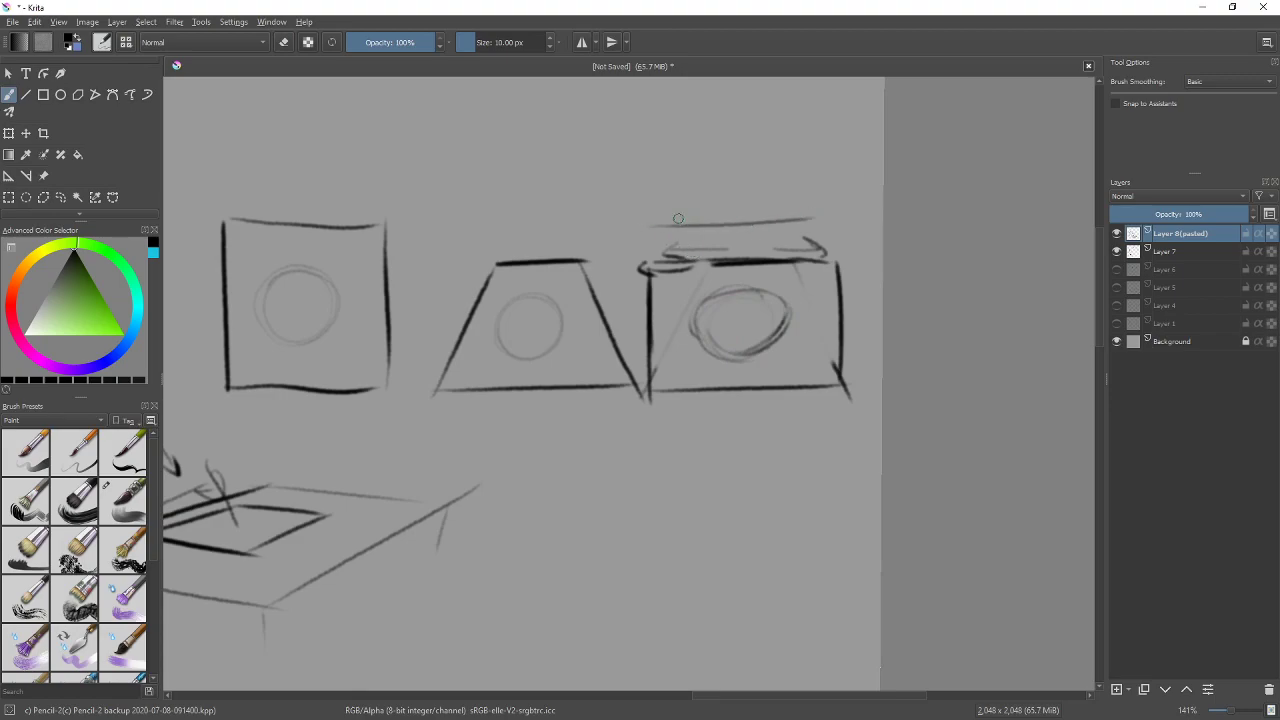
mouse_move(703, 347)
left_mouse_down()
mouse_move(763, 271)
mouse_move(698, 288)
mouse_move(723, 271)
mouse_move(739, 334)
mouse_move(768, 352)
mouse_move(786, 297)
mouse_move(763, 278)
mouse_move(774, 334)
mouse_move(715, 344)
left_mouse_up()
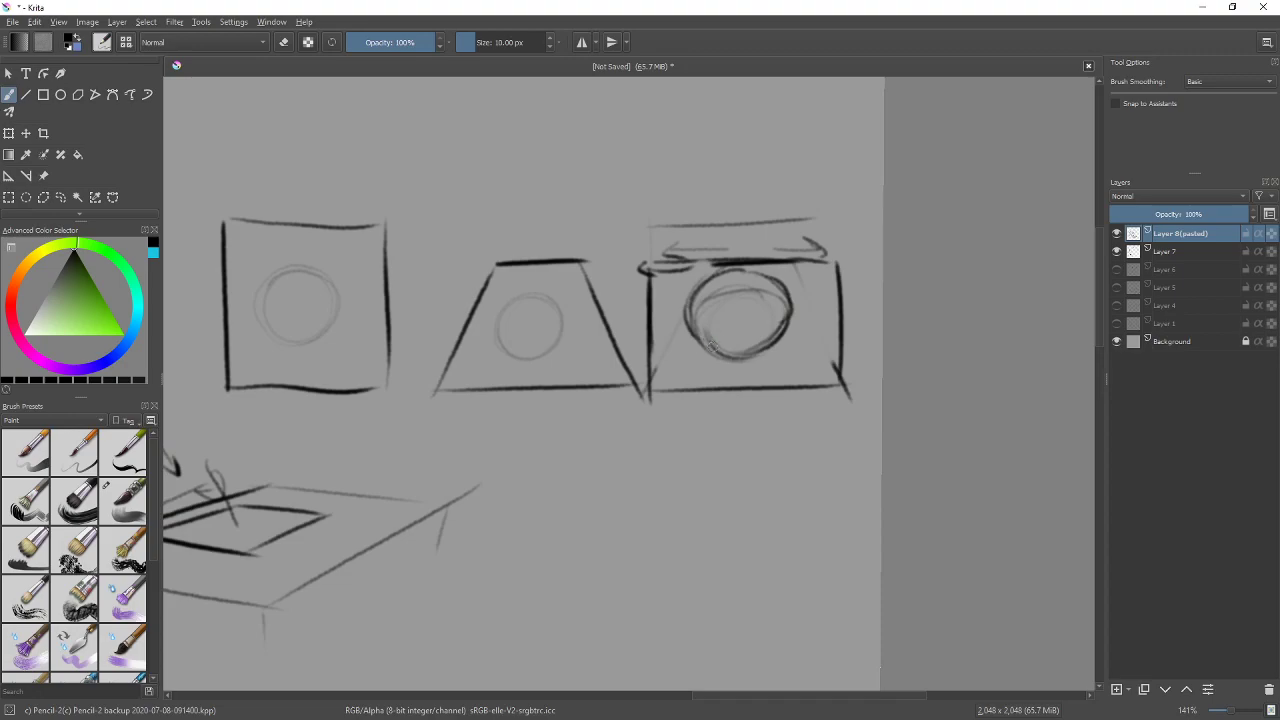
Erase the copy's old top edge and arrows and extend its vertical sides up to the raised top edge
key("e")
mouse_move(700, 255)
left_mouse_down()
mouse_move(658, 258)
mouse_move(823, 256)
mouse_move(678, 258)
mouse_move(667, 276)
mouse_move(705, 252)
mouse_move(835, 251)
mouse_move(650, 298)
left_mouse_up()
key("e")
mouse_move(650, 230)
left_mouse_down()
mouse_move(820, 219)
mouse_move(837, 350)
left_mouse_up()
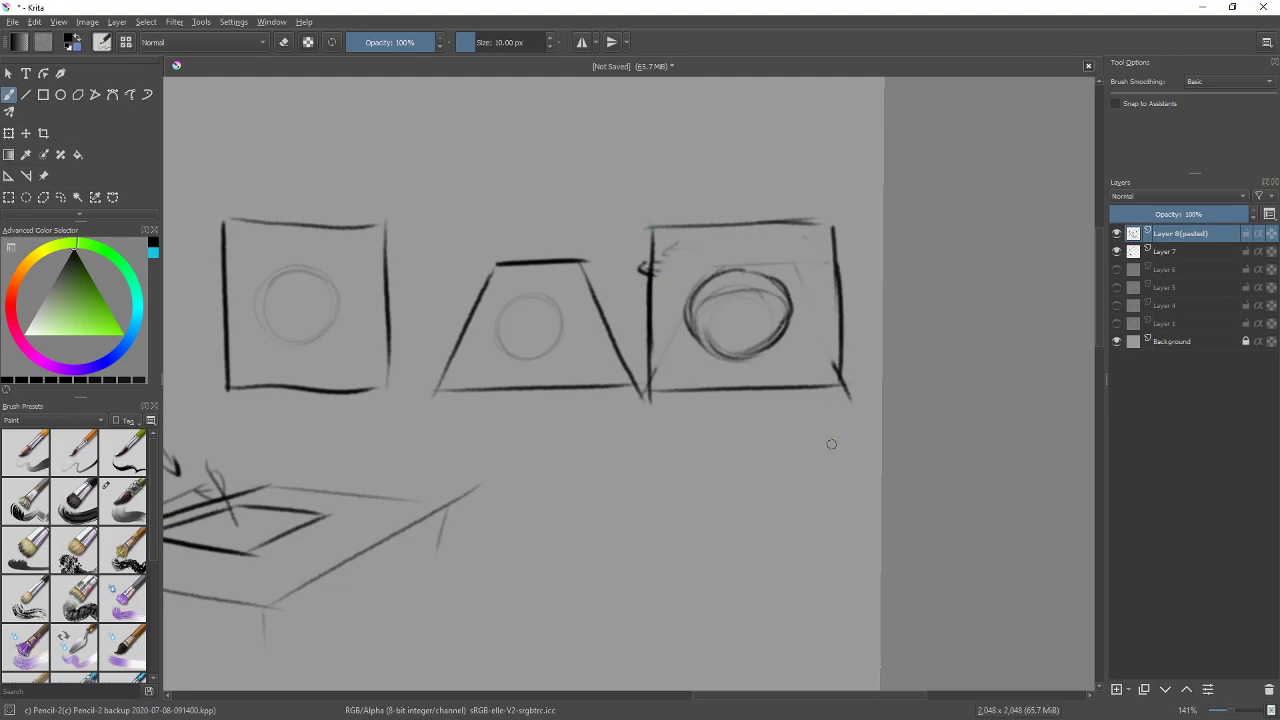
Sketch a side-view head with ear, eye and slanted face line, plus a downward sight arrow, above the seated figure
left_click_drag(486, 508, 843, 374)
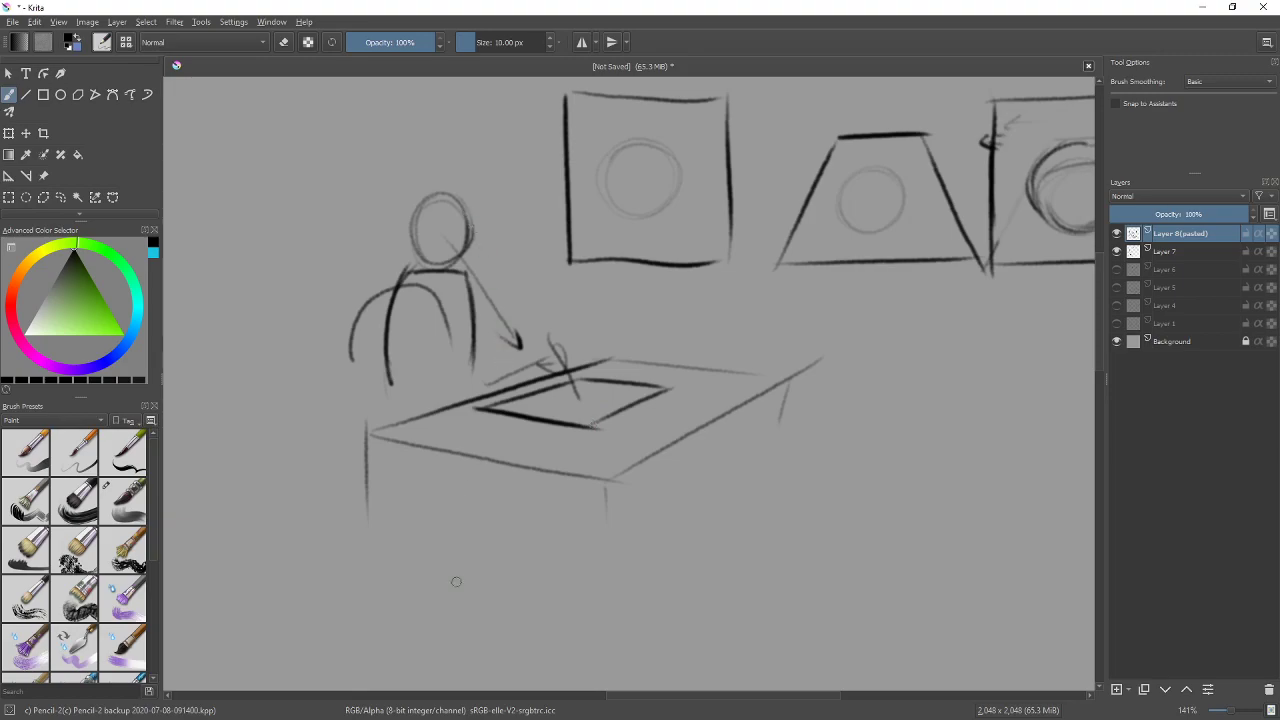
left_click_drag(520, 243, 825, 490)
mouse_move(455, 150)
left_mouse_down()
mouse_move(514, 209)
mouse_move(505, 178)
left_mouse_up()
mouse_move(440, 364)
left_mouse_down()
mouse_move(514, 222)
mouse_move(453, 330)
mouse_move(416, 258)
mouse_move(424, 228)
mouse_move(558, 291)
mouse_move(546, 300)
left_mouse_up()
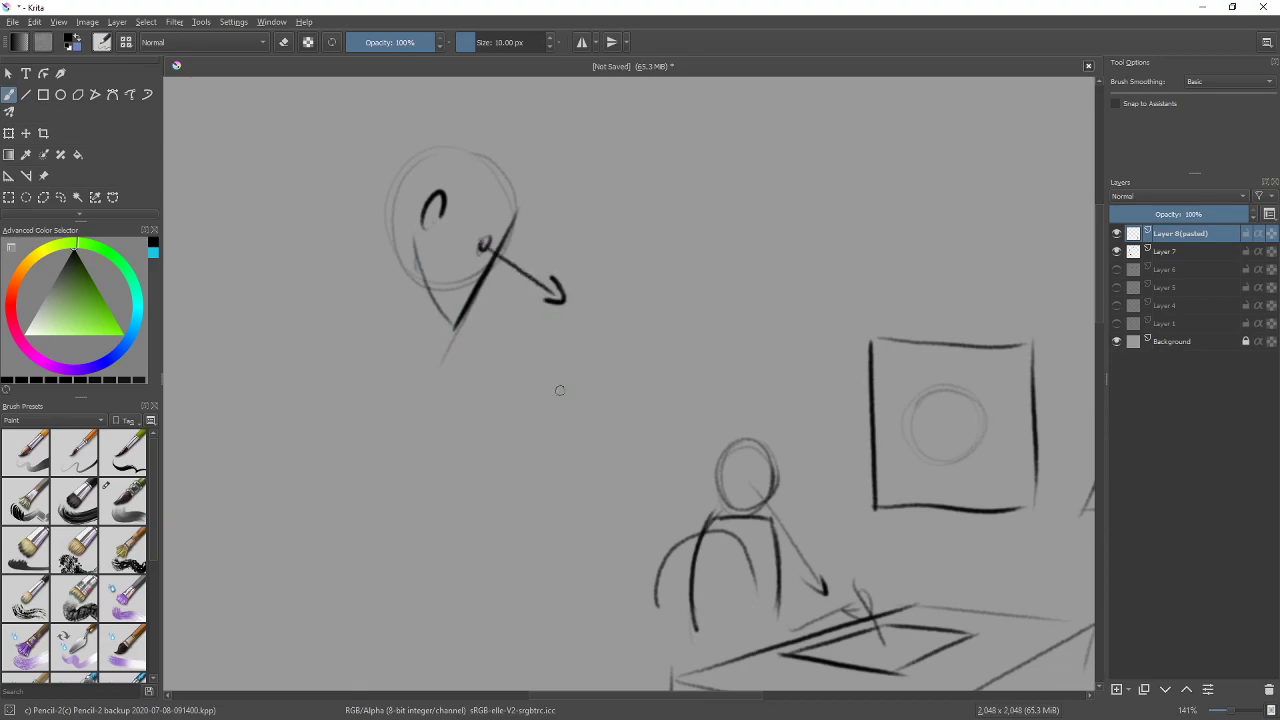
Draw a flat surface line with two increasingly tilted lines in front of the head and a double-headed arc between them
left_click_drag(530, 387, 793, 382)
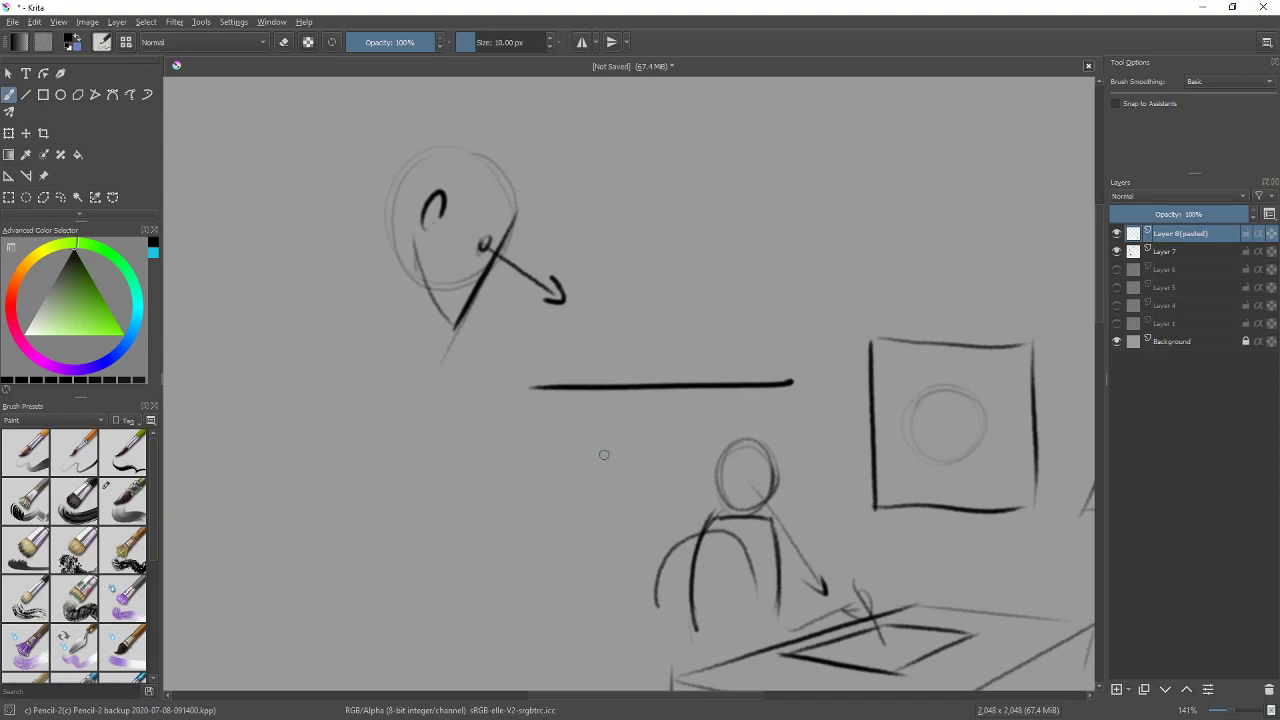
mouse_move(558, 386)
left_mouse_down()
mouse_move(721, 337)
mouse_move(724, 382)
left_mouse_up()
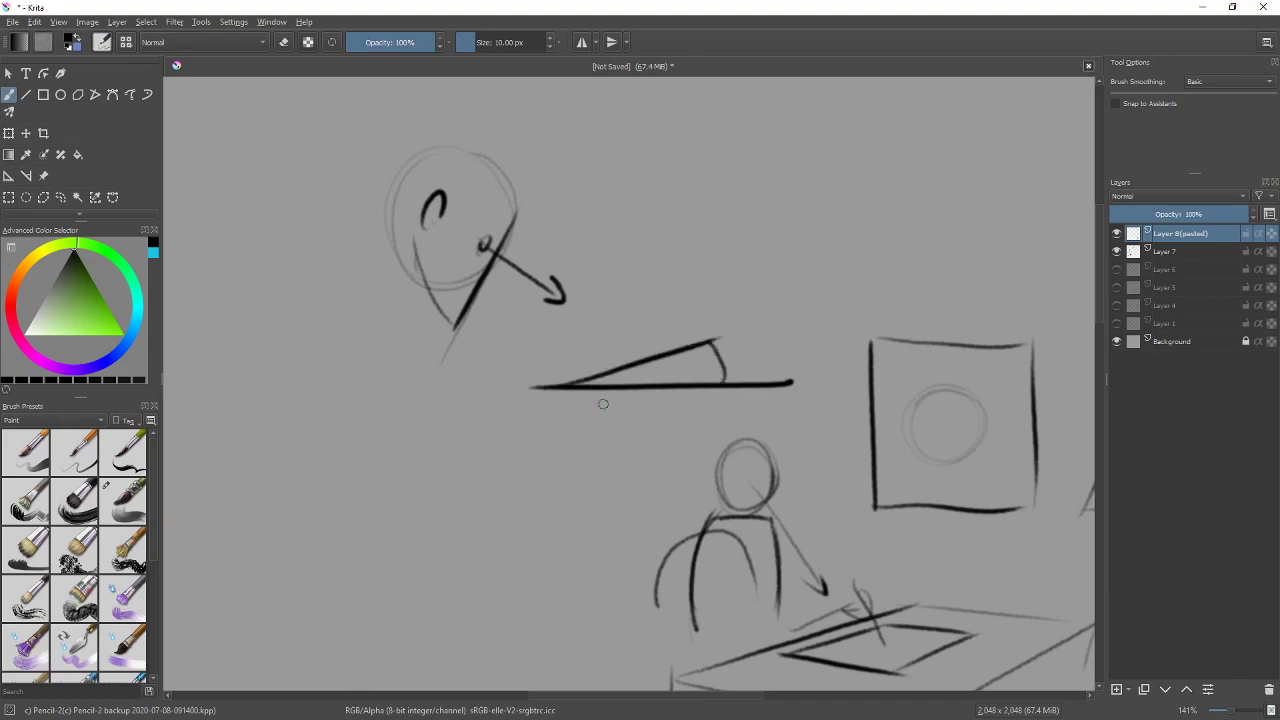
mouse_move(536, 411)
left_mouse_down()
mouse_move(760, 275)
mouse_move(525, 414)
left_mouse_up()
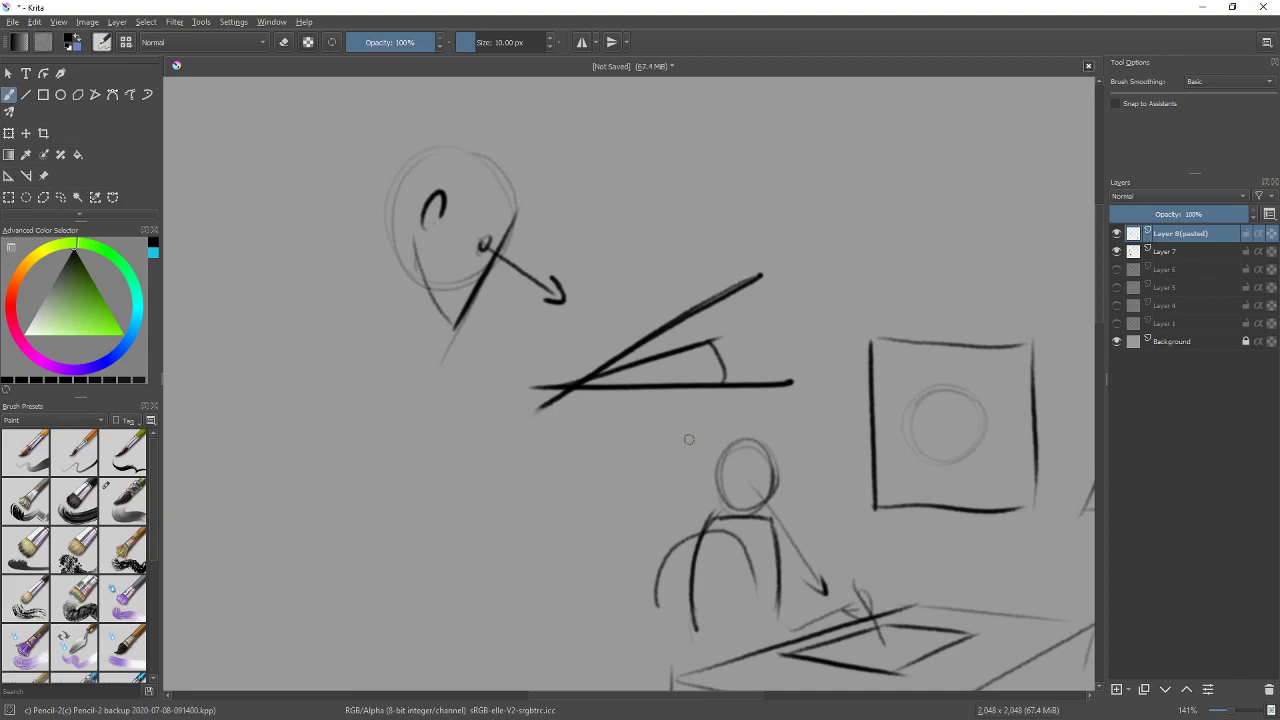
mouse_move(704, 334)
left_mouse_down()
mouse_move(690, 318)
mouse_move(704, 322)
left_mouse_up()
left_click_drag(716, 370, 729, 368)
Draw an easel with legs, a ledge, a central post and a canvas above the square
mouse_move(654, 414)
left_mouse_down()
mouse_move(546, 509)
mouse_move(435, 521)
mouse_move(415, 509)
left_mouse_up()
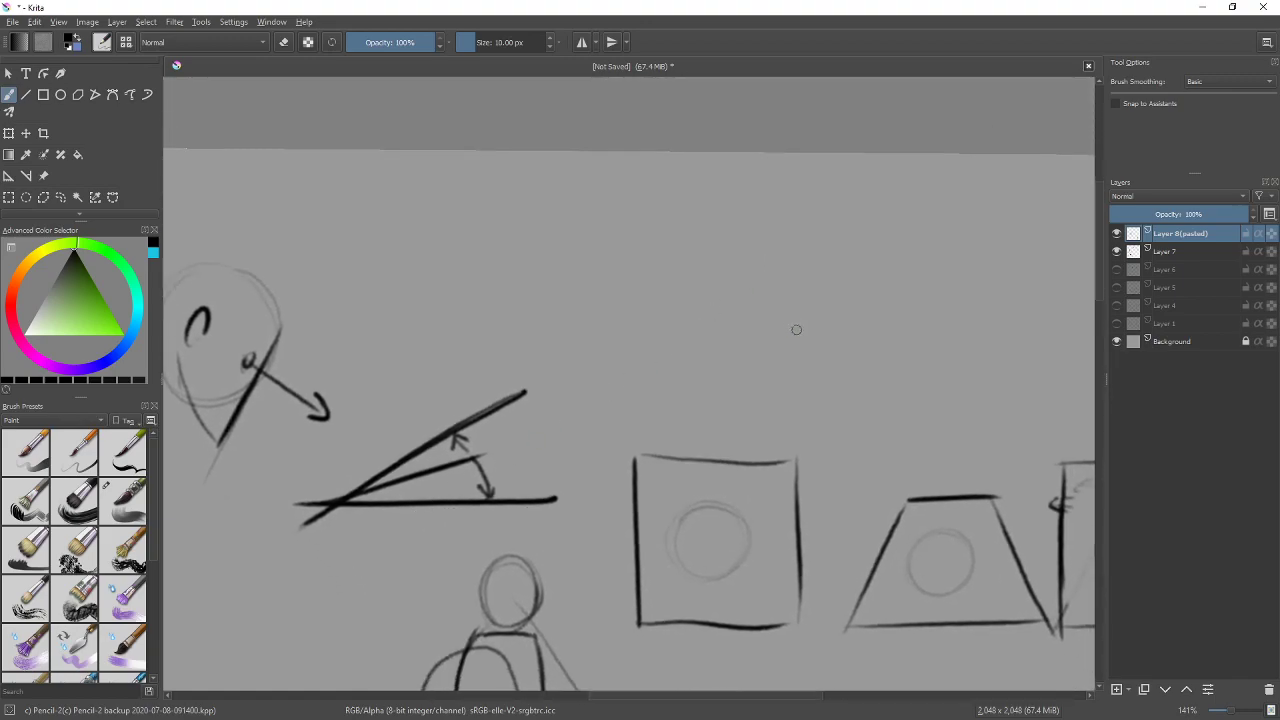
mouse_move(875, 331)
left_mouse_down()
mouse_move(758, 320)
mouse_move(880, 339)
left_mouse_up()
mouse_move(774, 336)
left_mouse_down()
mouse_move(752, 428)
mouse_move(754, 410)
left_mouse_up()
left_click_drag(852, 333, 856, 420)
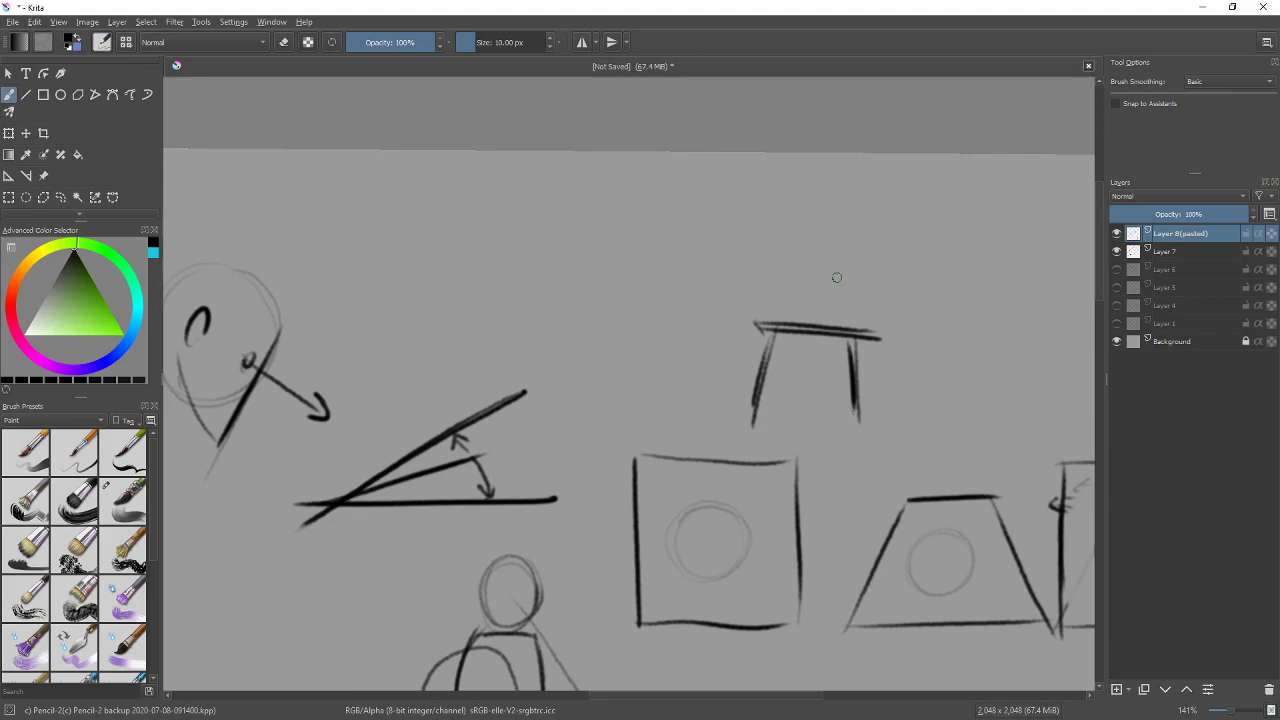
mouse_move(814, 328)
left_mouse_down()
mouse_move(824, 192)
mouse_move(863, 193)
mouse_move(825, 181)
mouse_move(834, 420)
left_mouse_up()
mouse_move(776, 308)
left_mouse_down()
mouse_move(791, 216)
mouse_move(859, 209)
mouse_move(847, 322)
mouse_move(786, 312)
mouse_move(856, 324)
left_mouse_up()
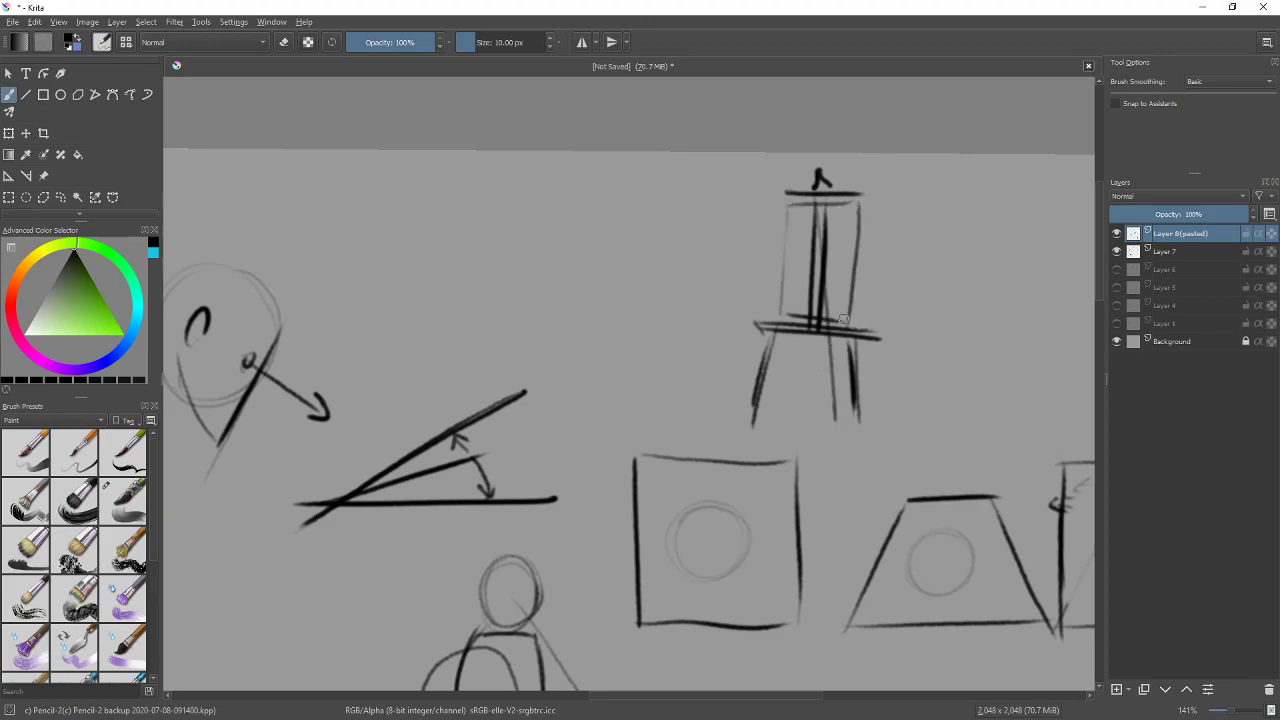
Draw a standing figure facing the easel with a horizontal sight arrow and one arm reaching to the canvas
mouse_move(714, 206)
left_mouse_down()
mouse_move(716, 247)
mouse_move(695, 296)
left_mouse_up()
left_click_drag(713, 251, 717, 313)
left_click_drag(733, 221, 772, 220)
mouse_move(757, 213)
left_mouse_down()
mouse_move(773, 220)
mouse_move(758, 227)
left_mouse_up()
mouse_move(703, 298)
left_mouse_down()
mouse_move(699, 422)
mouse_move(732, 426)
left_mouse_up()
left_click_drag(701, 249, 686, 293)
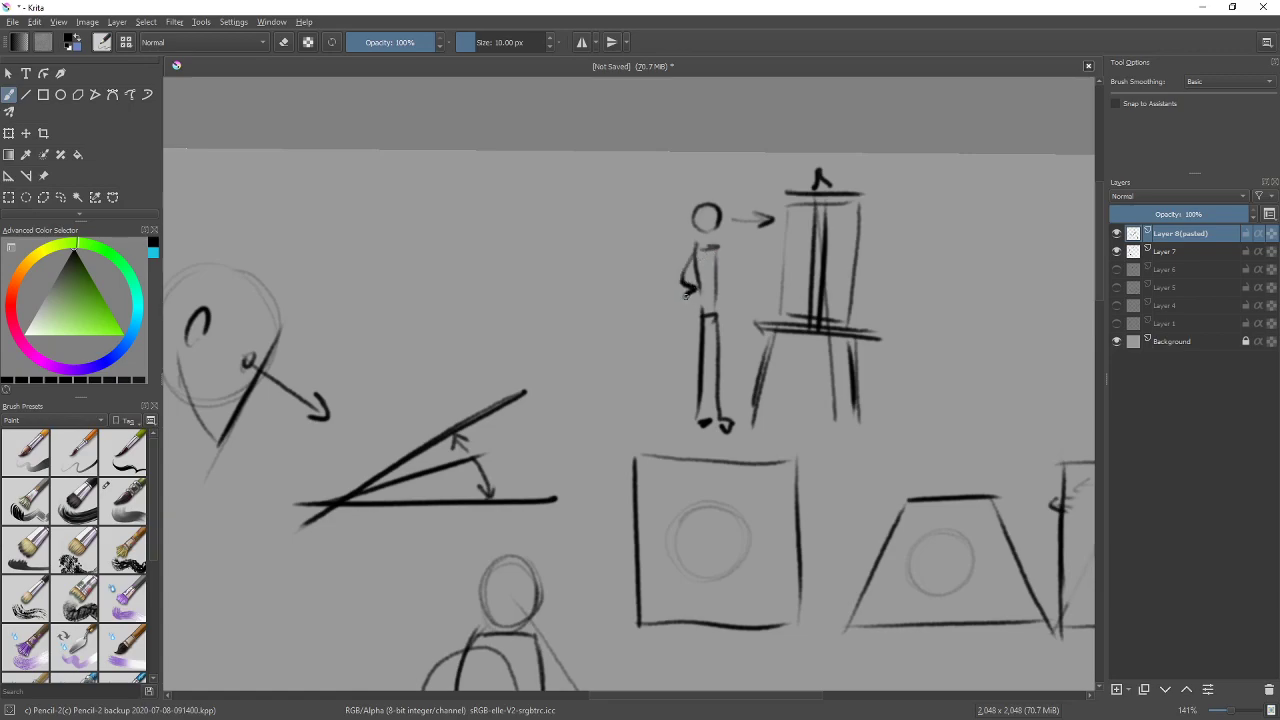
left_click_drag(716, 252, 805, 256)
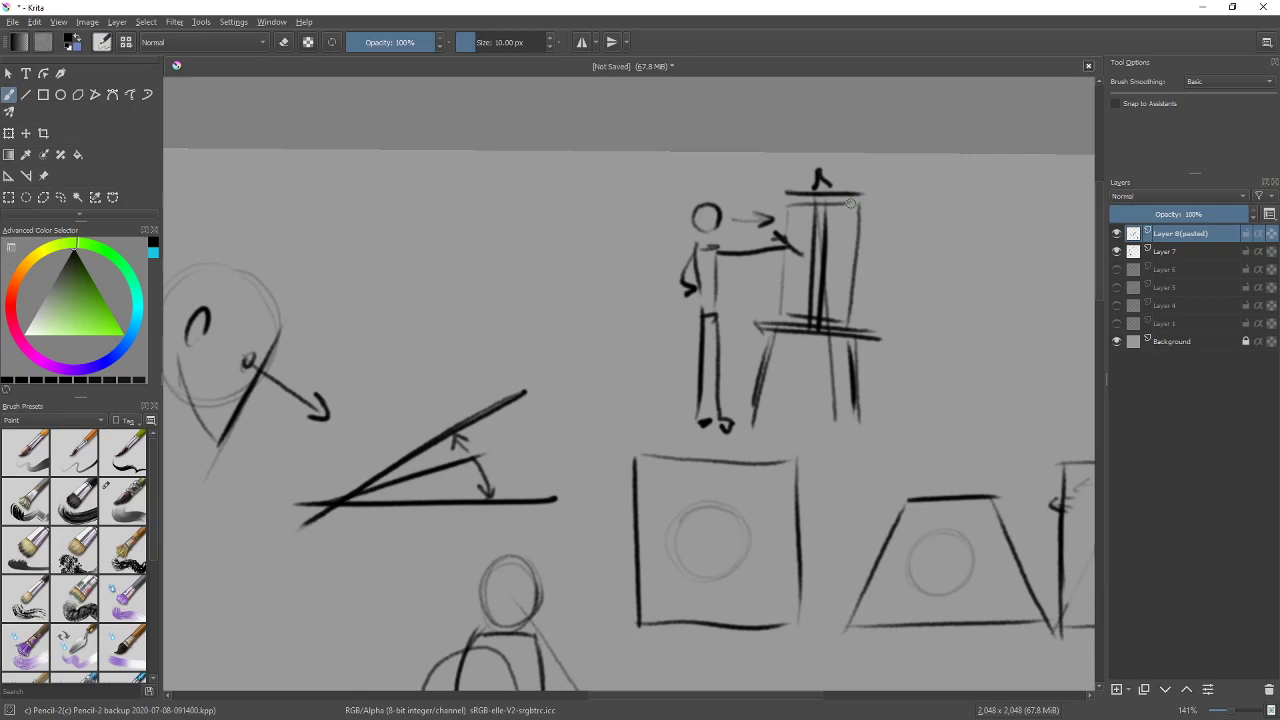
Draw a jointed monitor arm on a base holding a tilted display, with a vertical double-headed arrow beside it
left_click_drag(611, 360, 746, 394)
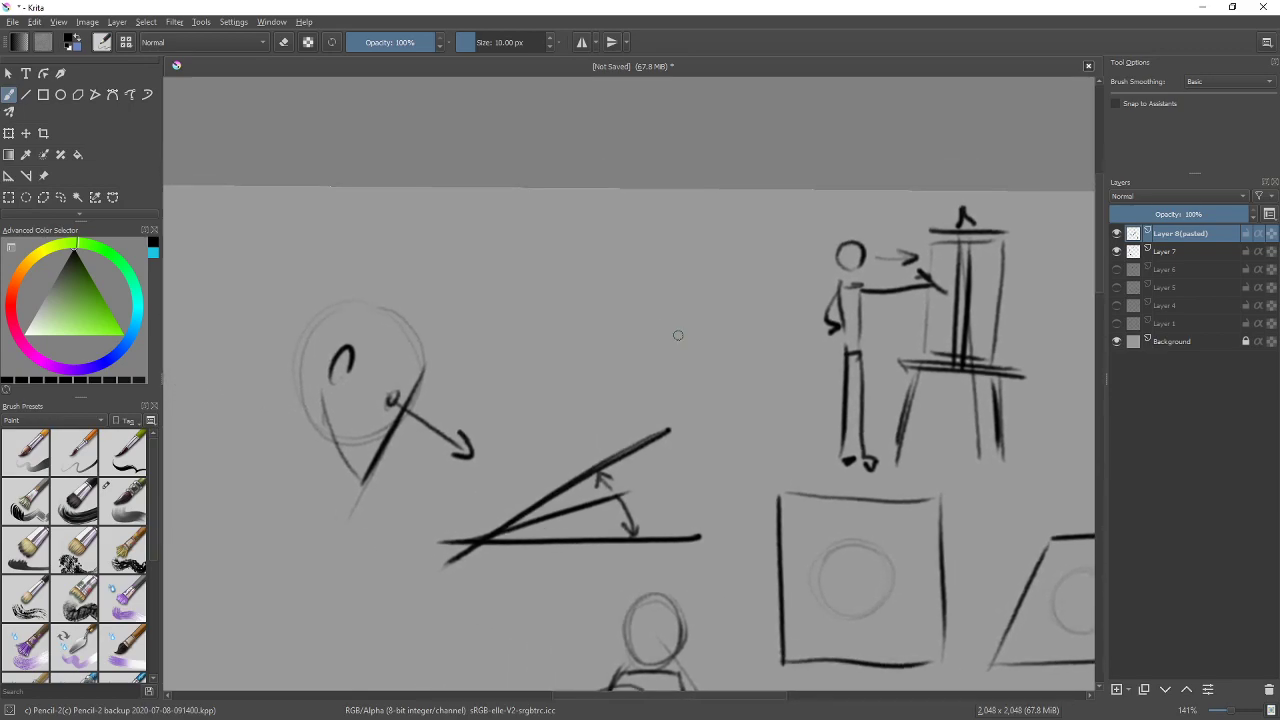
mouse_move(663, 351)
left_mouse_down()
mouse_move(660, 253)
mouse_move(677, 360)
mouse_move(633, 340)
mouse_move(648, 353)
mouse_move(690, 335)
mouse_move(668, 334)
left_mouse_up()
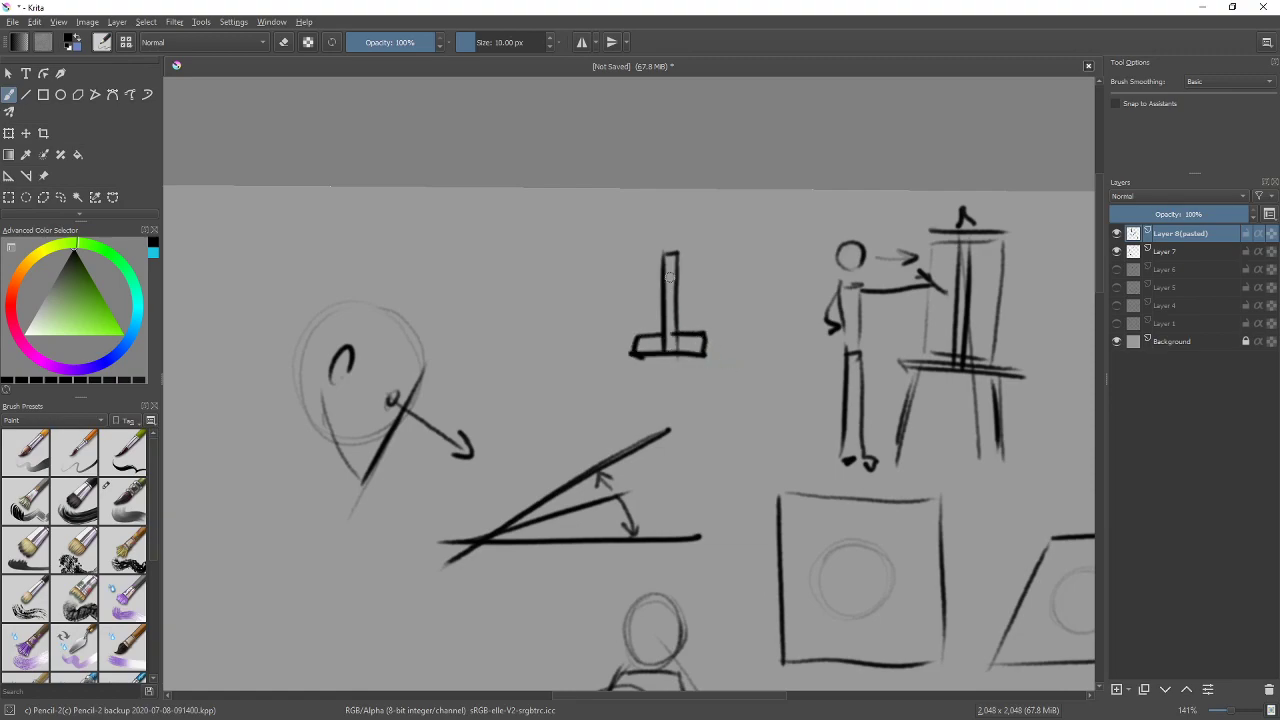
mouse_move(670, 285)
left_mouse_down()
mouse_move(610, 252)
mouse_move(670, 290)
left_mouse_up()
mouse_move(612, 258)
left_mouse_down()
mouse_move(596, 238)
mouse_move(602, 258)
mouse_move(548, 322)
mouse_move(548, 303)
mouse_move(523, 368)
mouse_move(553, 256)
left_mouse_up()
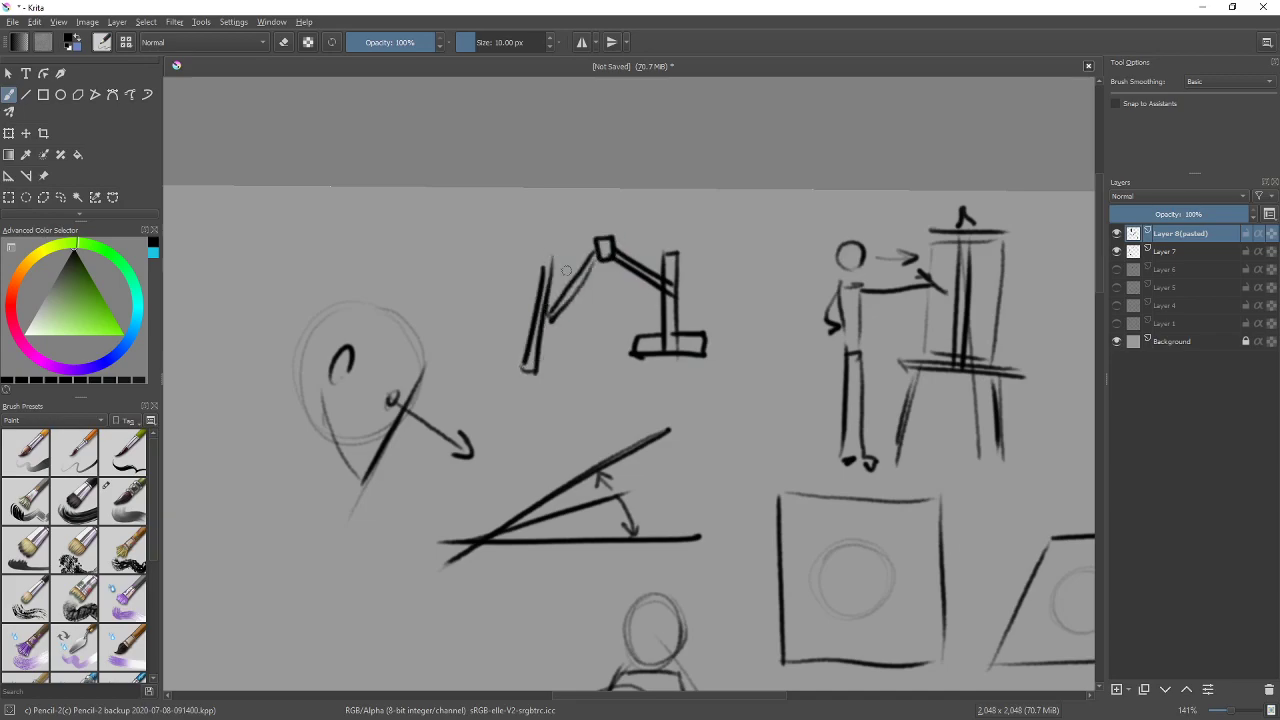
left_click_drag(577, 333, 674, 369)
mouse_move(607, 312)
left_mouse_down()
mouse_move(606, 251)
mouse_move(612, 318)
left_mouse_up()
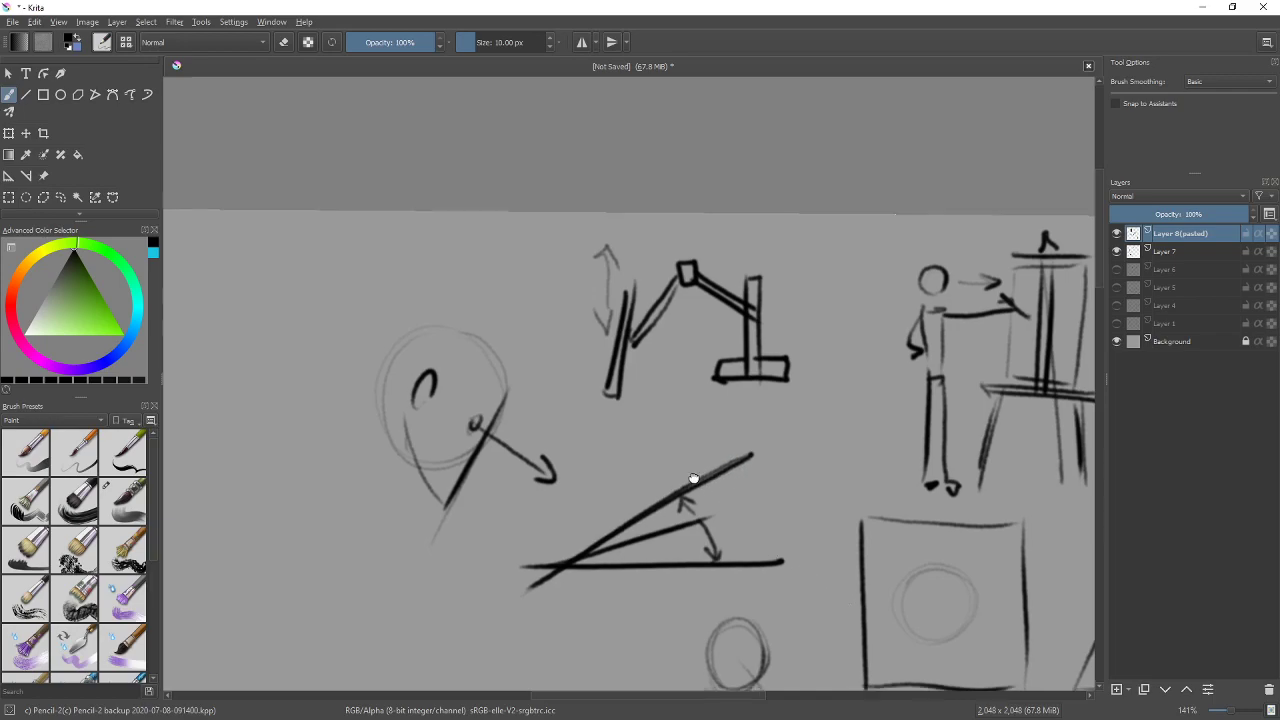
Draw a side-view desktop with a front edge and an underside line below the large head
left_click_drag(690, 484, 925, 325)
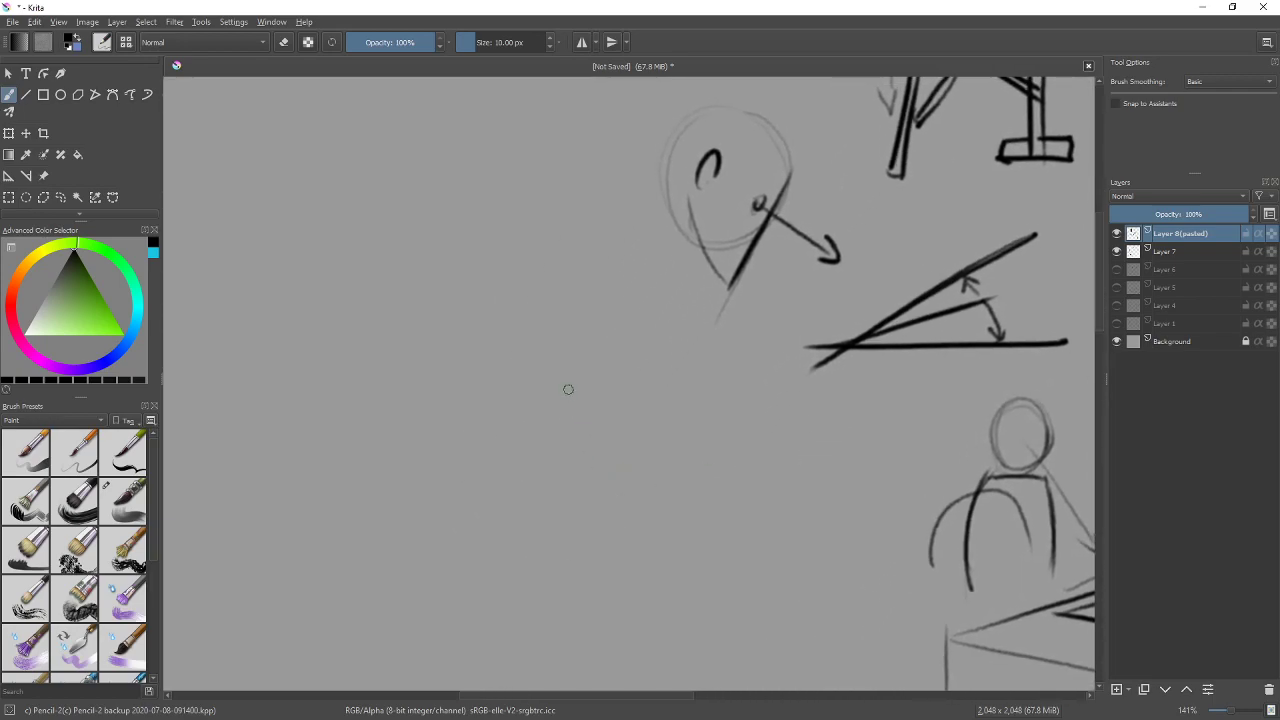
mouse_move(609, 407)
left_mouse_down()
mouse_move(609, 418)
mouse_move(797, 416)
left_mouse_up()
left_click_drag(622, 428, 622, 470)
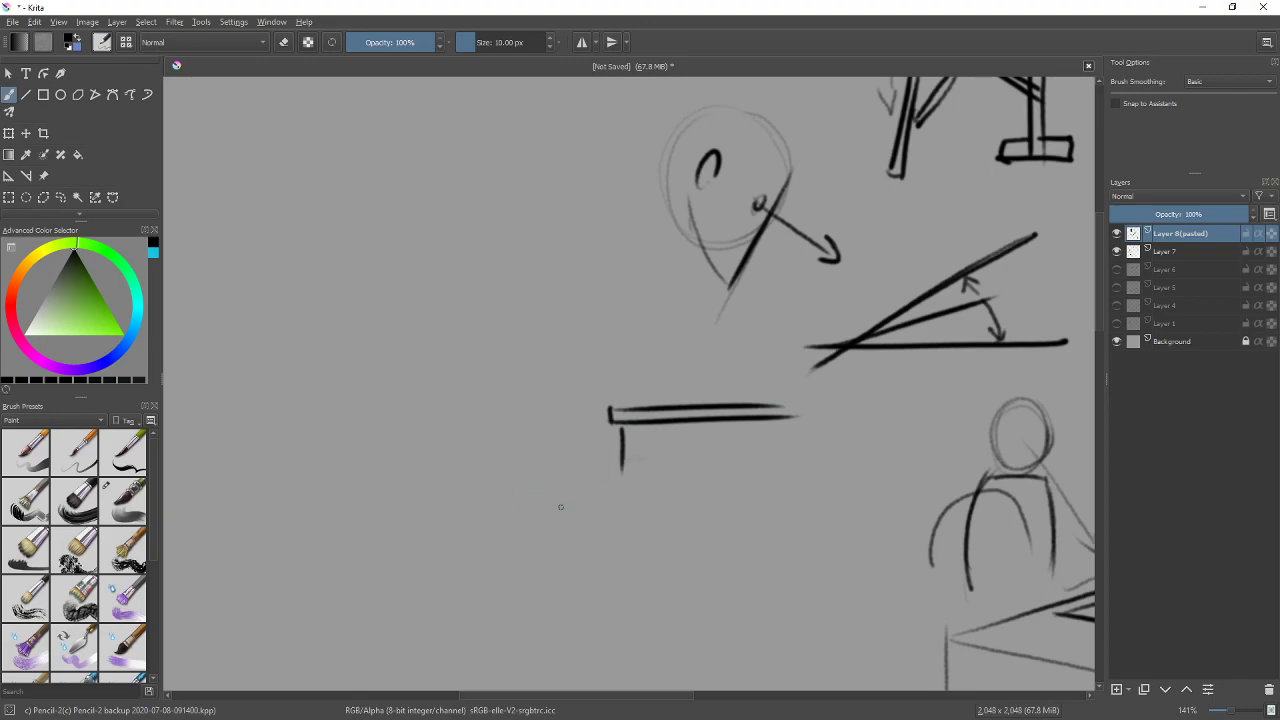
left_click_drag(622, 463, 760, 456)
Sketch a seated side-view figure at the desk with a tablet leaning from its lap against the desk edge
mouse_move(492, 518)
left_mouse_down()
mouse_move(641, 519)
mouse_move(644, 498)
mouse_move(497, 487)
mouse_move(490, 511)
mouse_move(473, 487)
mouse_move(470, 505)
mouse_move(497, 344)
left_mouse_up()
left_click_drag(510, 485, 532, 386)
left_click_drag(497, 347, 528, 395)
left_click_drag(557, 320, 536, 289)
left_click_drag(560, 478, 618, 378)
mouse_move(586, 430)
left_mouse_down()
mouse_move(614, 384)
mouse_move(562, 482)
mouse_move(620, 376)
left_mouse_up()
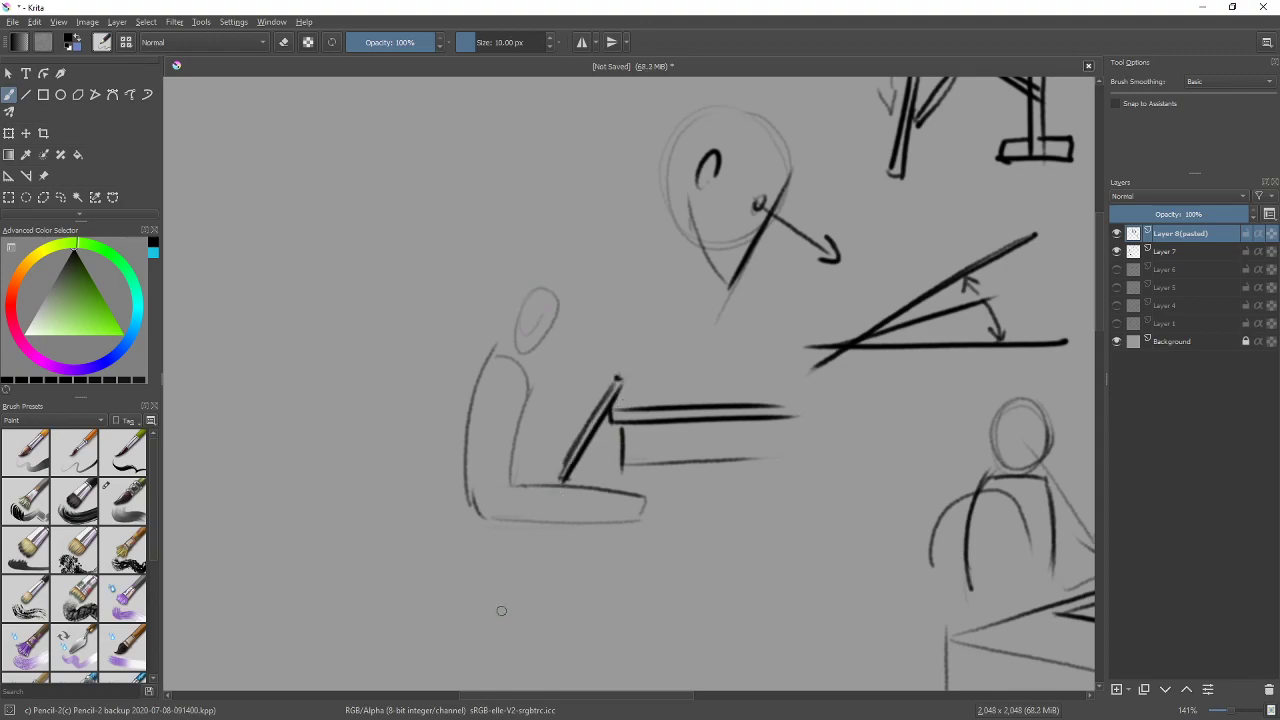
Add a sight arrow from the seated figure's head toward the tablet and draw an armchair behind the figure
left_click_drag(533, 318, 590, 376)
left_click_drag(566, 372, 590, 376)
mouse_move(432, 500)
left_mouse_down()
mouse_move(450, 441)
mouse_move(443, 450)
mouse_move(536, 447)
mouse_move(501, 516)
left_mouse_up()
mouse_move(479, 361)
left_mouse_down()
mouse_move(434, 438)
mouse_move(506, 438)
mouse_move(454, 424)
mouse_move(512, 454)
mouse_move(449, 459)
mouse_move(452, 506)
left_mouse_up()
mouse_move(516, 456)
left_mouse_down()
mouse_move(494, 516)
mouse_move(440, 512)
mouse_move(400, 372)
mouse_move(444, 356)
mouse_move(440, 432)
left_mouse_up()
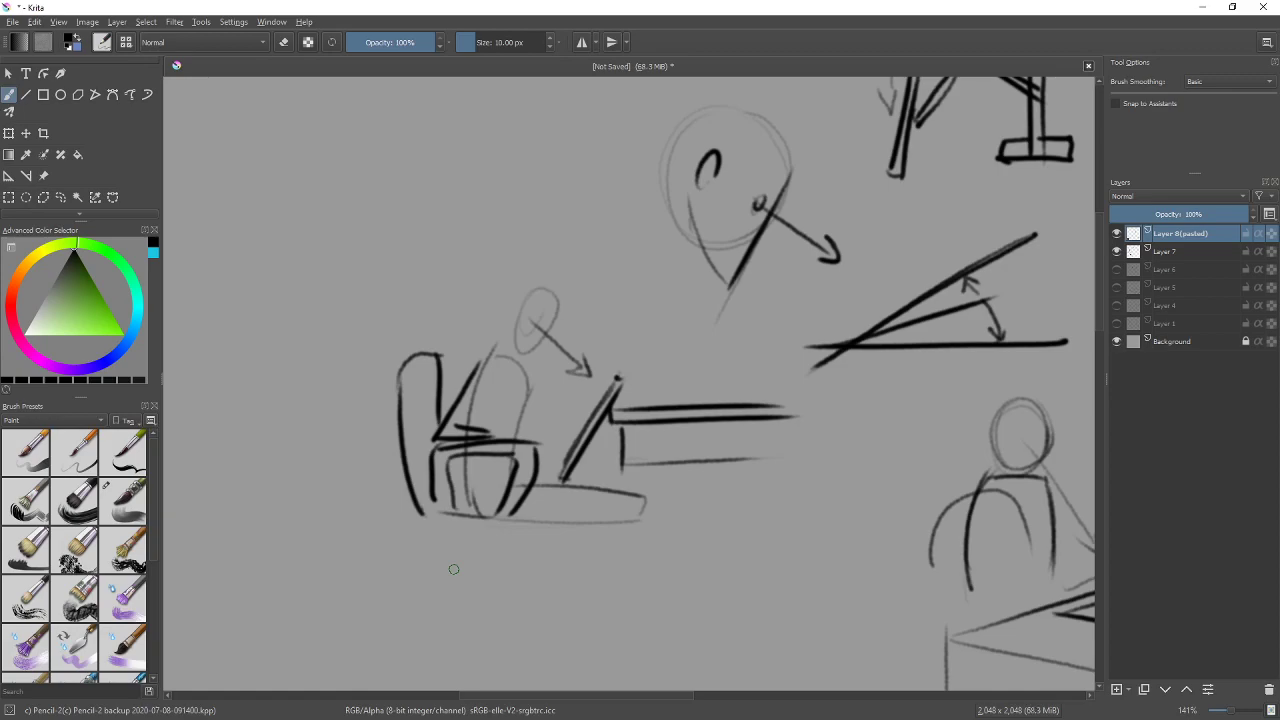
Draw an arrow pointing down at the leaning tablet and sketch a head bent farther forward over the seated figure
left_click_drag(1038, 580, 684, 478)
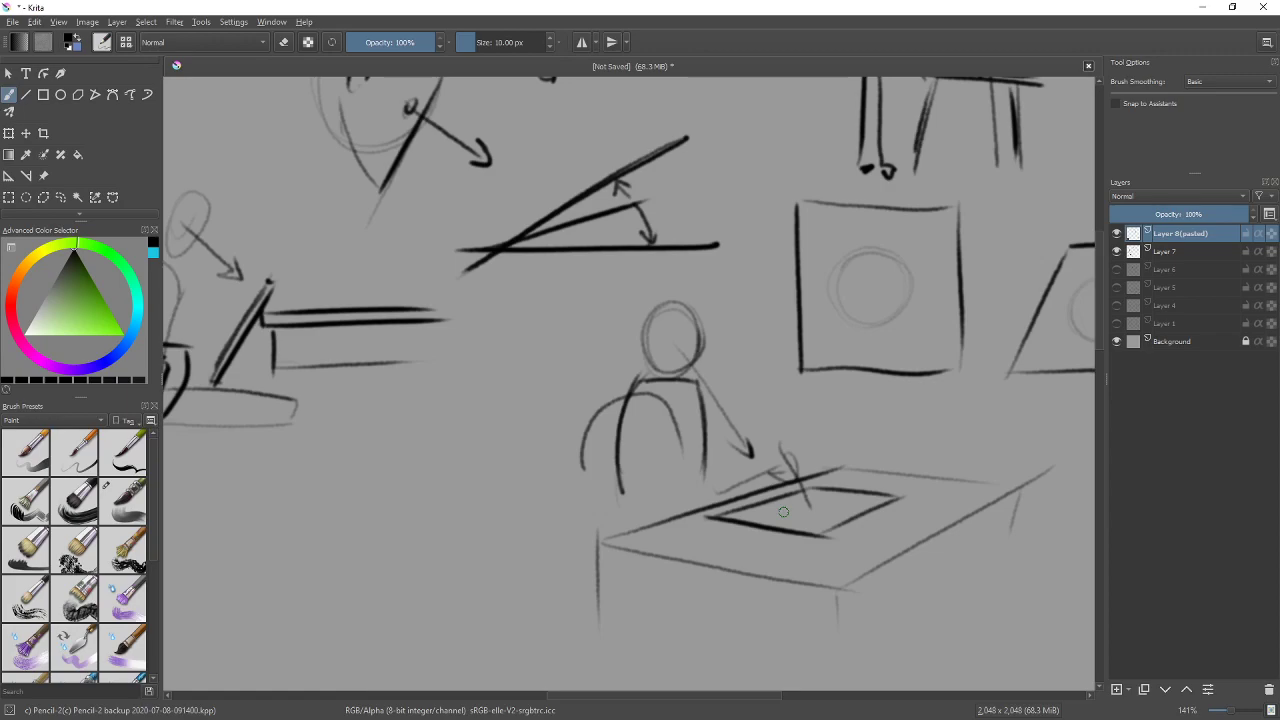
mouse_move(528, 280)
left_mouse_down()
mouse_move(643, 422)
mouse_move(809, 477)
left_mouse_up()
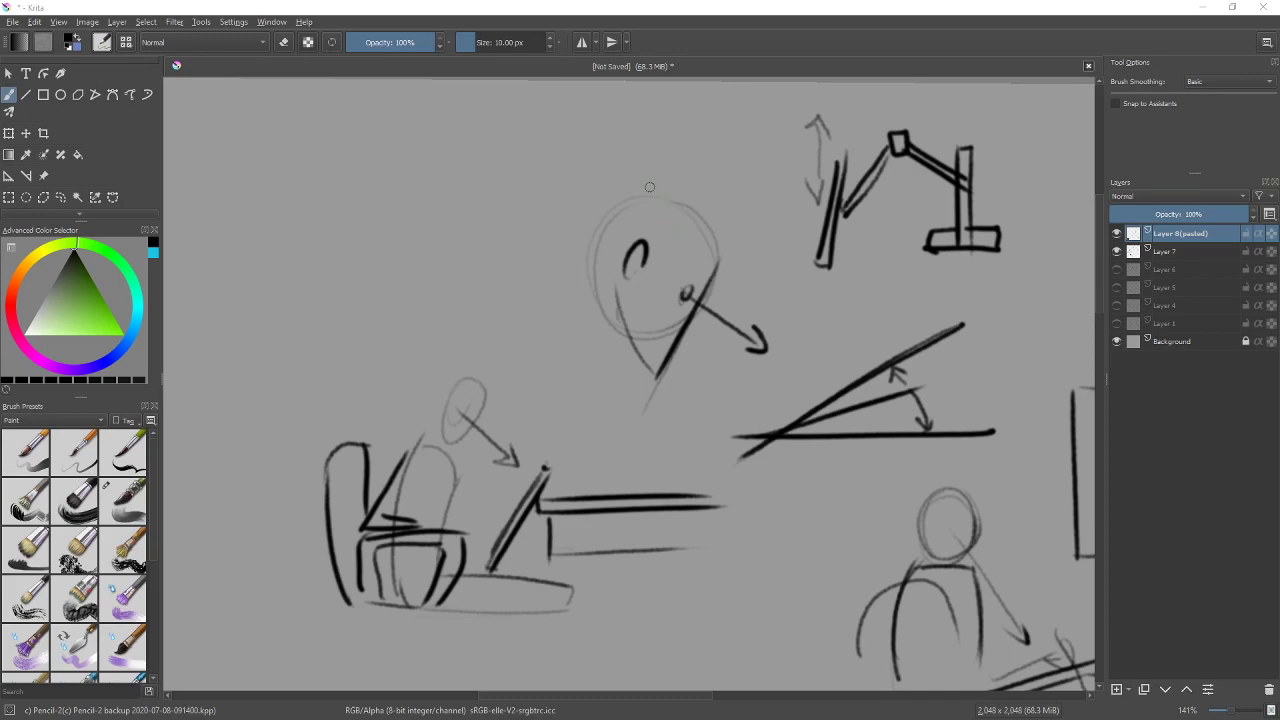
mouse_move(734, 285)
left_mouse_down()
mouse_move(766, 293)
mouse_move(896, 258)
left_mouse_up()
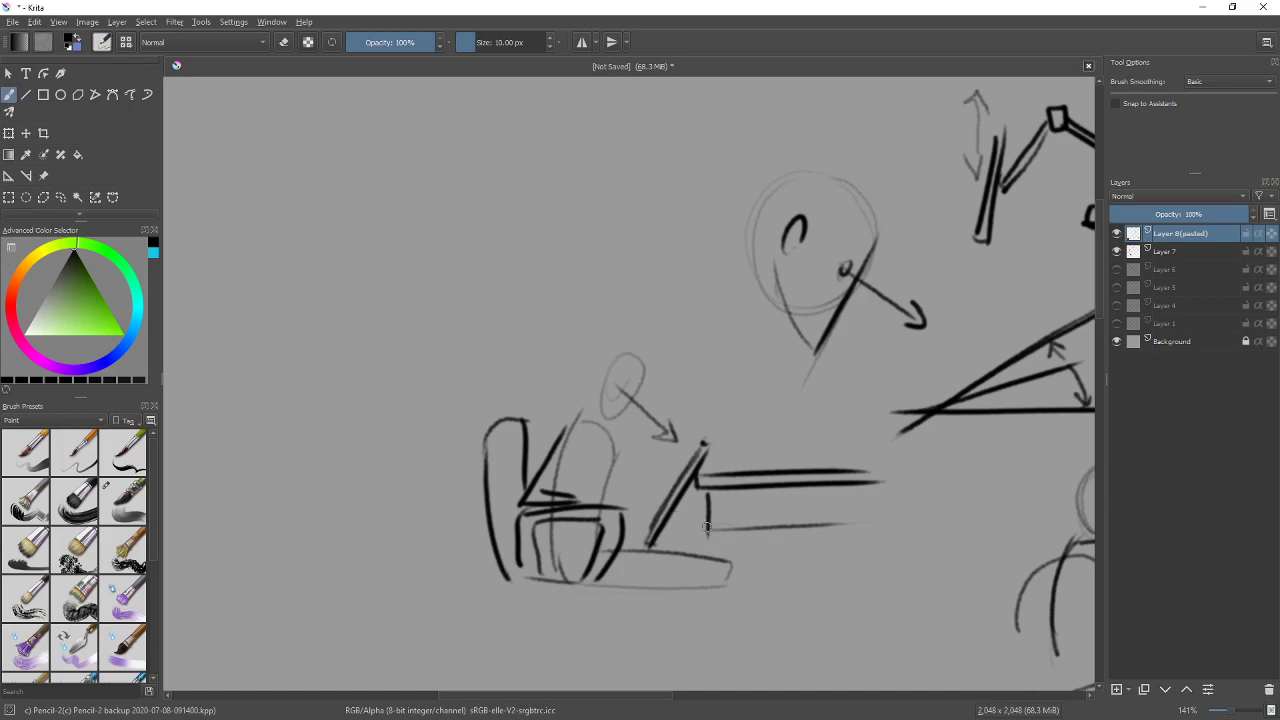
mouse_move(766, 368)
left_mouse_down()
mouse_move(737, 443)
mouse_move(753, 431)
left_mouse_up()
mouse_move(590, 420)
left_mouse_down()
mouse_move(625, 413)
mouse_move(620, 383)
mouse_move(674, 382)
left_mouse_up()
mouse_move(621, 424)
left_mouse_down()
mouse_move(656, 377)
mouse_move(608, 387)
mouse_move(634, 428)
left_mouse_up()
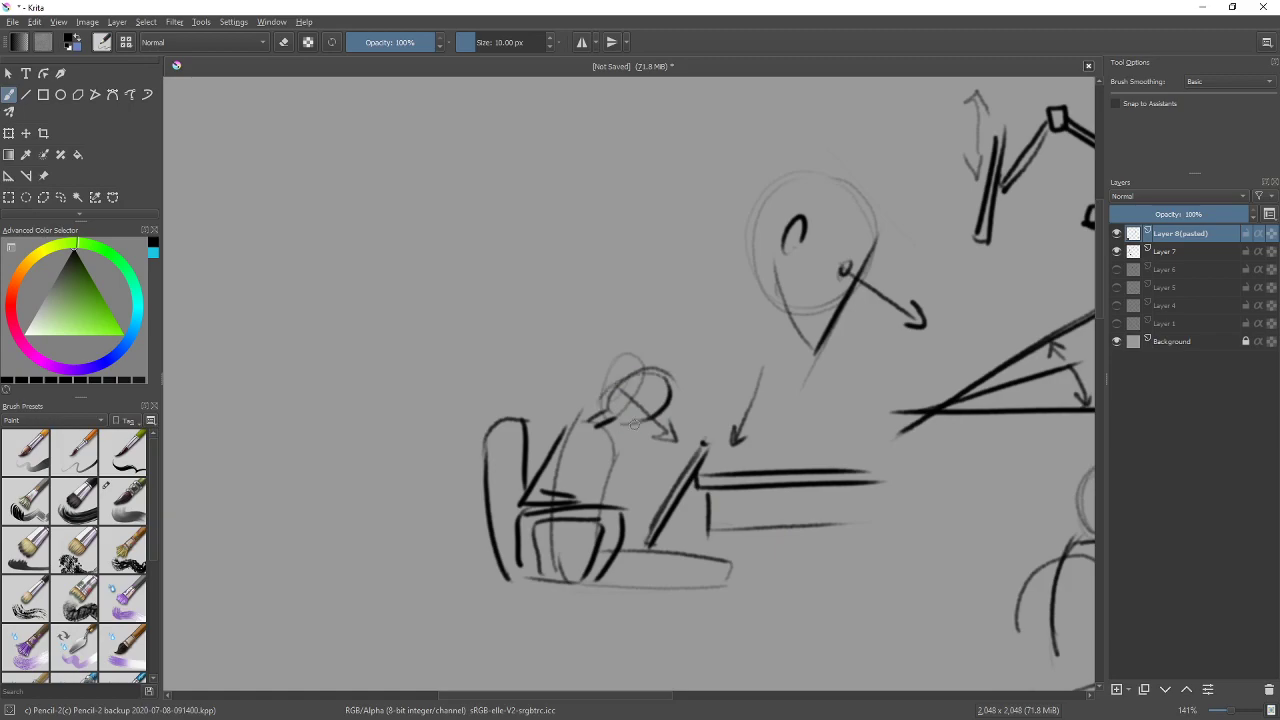
Add short strain marks behind the seated figure's neck and a steeper sight arrow from the bent head
left_click_drag(584, 391, 566, 383)
left_click_drag(592, 385, 604, 359)
left_click_drag(632, 380, 657, 466)
left_click_drag(648, 448, 658, 467)
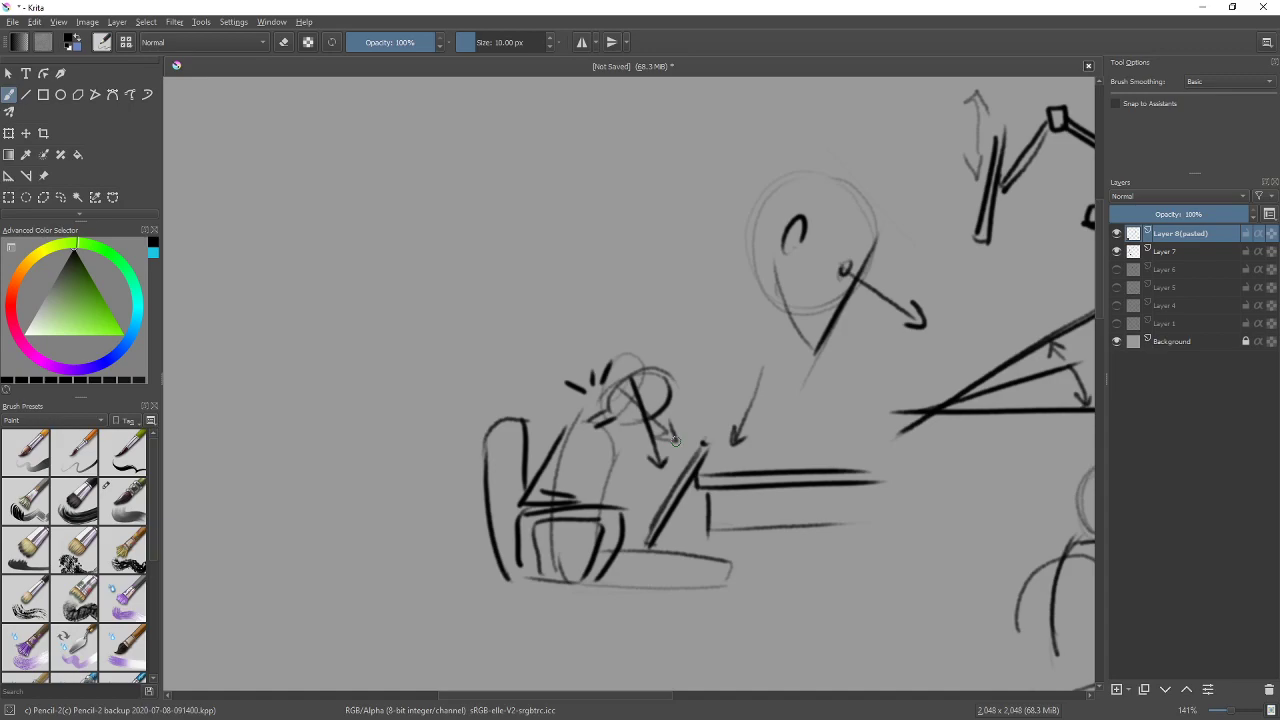
Draw a raised, tilted drawing surface above the desk and a nearly horizontal sight arrow from the figure's head toward it
mouse_move(740, 309)
left_mouse_down()
mouse_move(851, 431)
mouse_move(537, 431)
left_mouse_up()
mouse_move(679, 614)
left_mouse_down()
mouse_move(609, 546)
mouse_move(609, 474)
left_mouse_up()
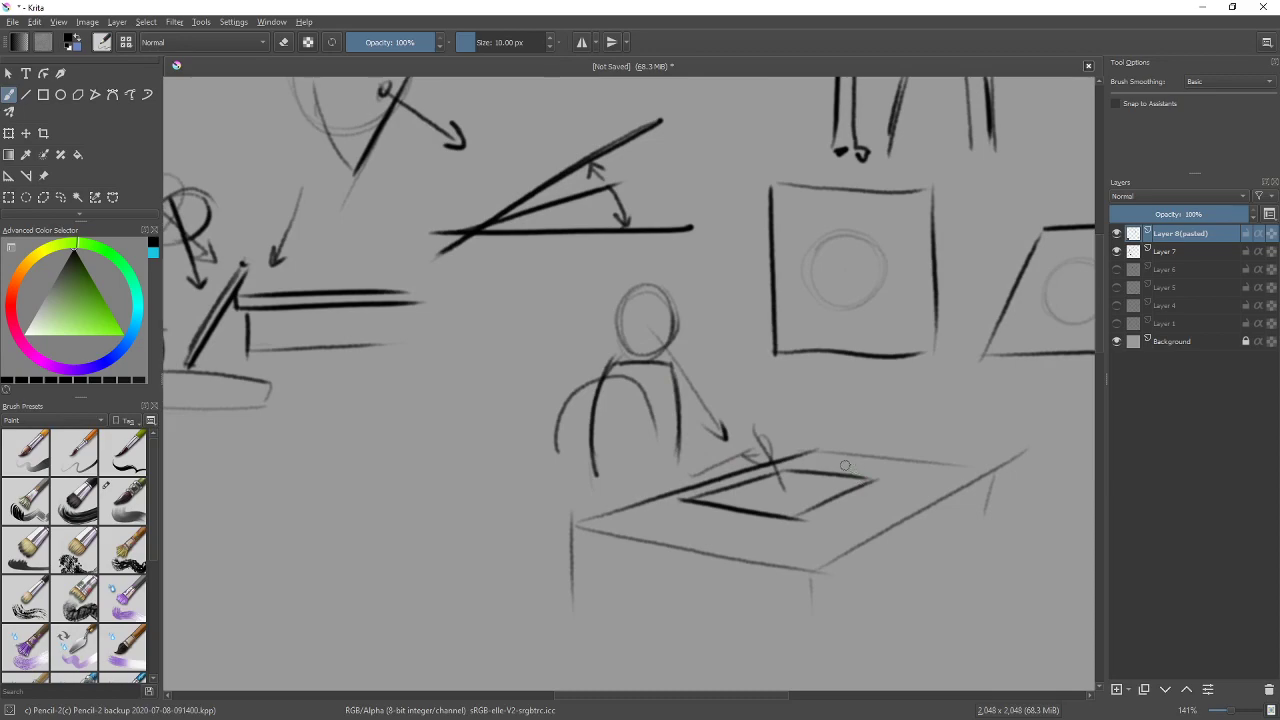
mouse_move(784, 305)
left_mouse_down()
mouse_move(747, 404)
mouse_move(761, 418)
mouse_move(884, 296)
mouse_move(852, 402)
left_mouse_up()
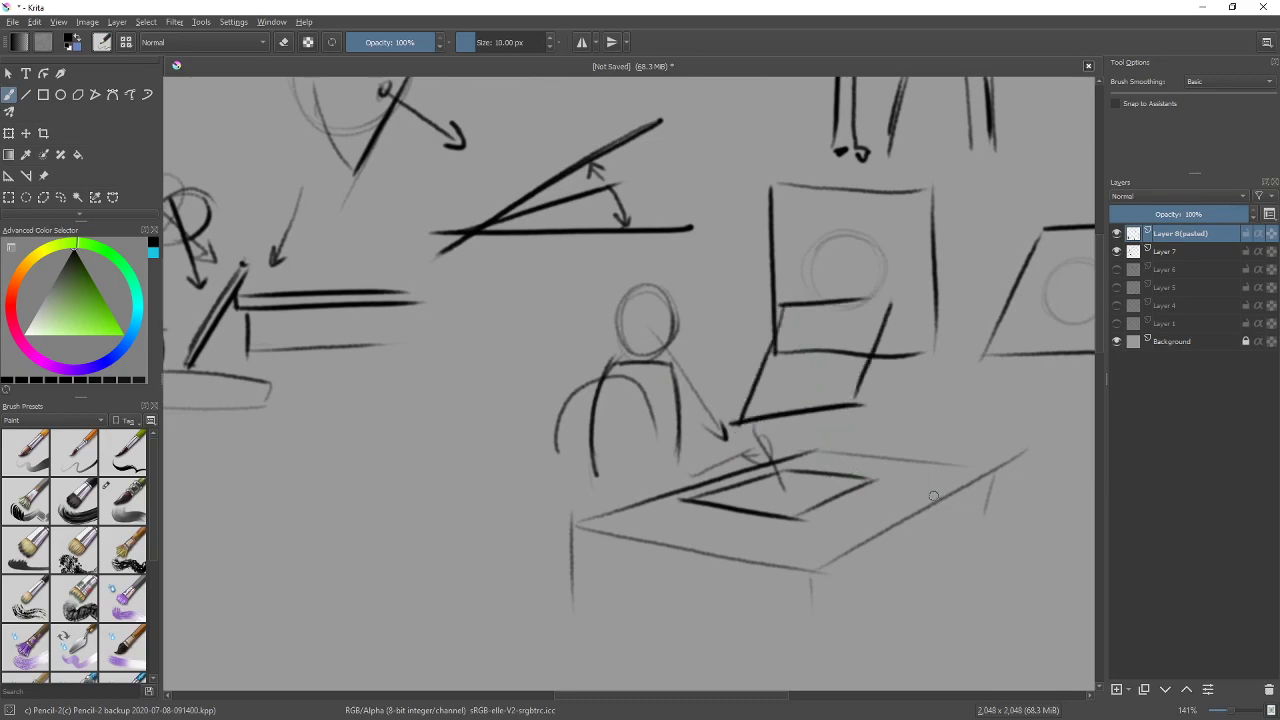
mouse_move(686, 329)
left_mouse_down()
mouse_move(735, 337)
mouse_move(723, 344)
left_mouse_up()
Draw a hunched figure with a curved back and an outstretched arm and hand beside the easel
mouse_move(971, 294)
left_mouse_down()
mouse_move(695, 558)
mouse_move(751, 523)
mouse_move(680, 500)
mouse_move(654, 460)
mouse_move(404, 561)
mouse_move(300, 576)
left_mouse_up()
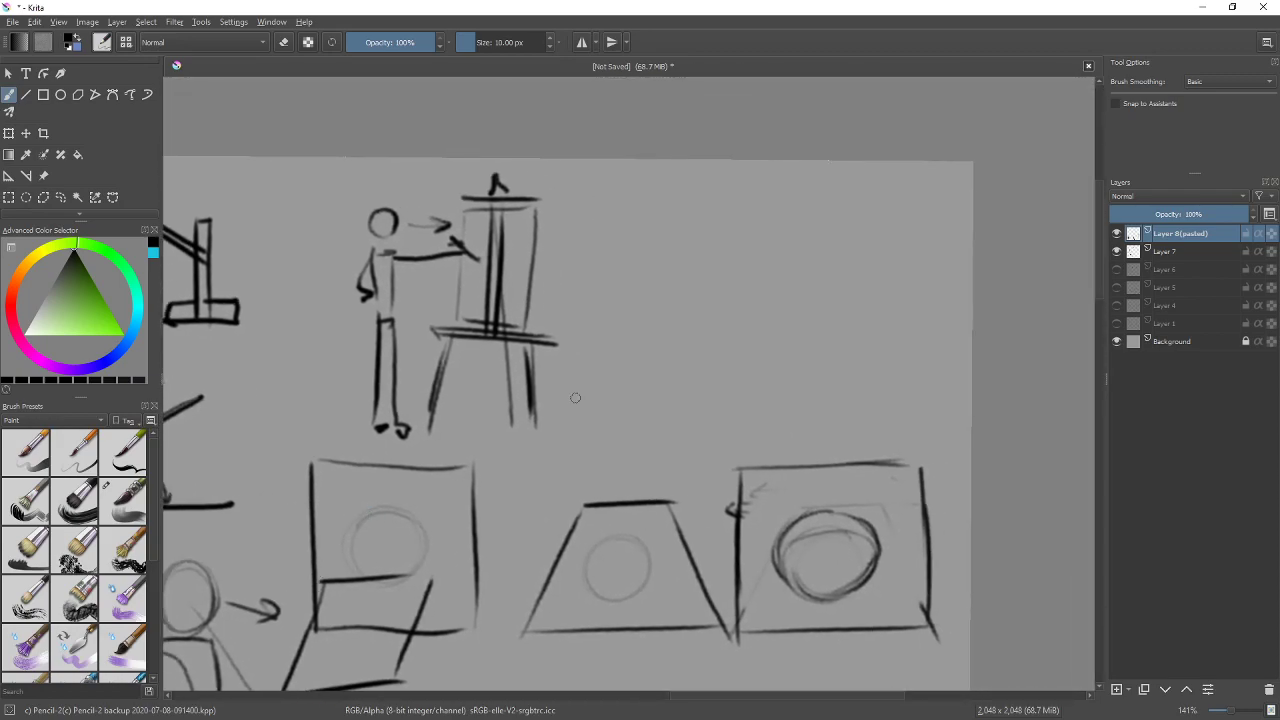
mouse_move(678, 374)
left_mouse_down()
mouse_move(646, 363)
mouse_move(639, 299)
mouse_move(679, 318)
mouse_move(675, 305)
mouse_move(689, 351)
mouse_move(715, 356)
mouse_move(678, 378)
left_mouse_up()
mouse_move(642, 278)
left_mouse_down()
mouse_move(663, 259)
mouse_move(666, 282)
mouse_move(668, 240)
mouse_move(680, 256)
left_mouse_up()
left_click_drag(644, 316, 785, 277)
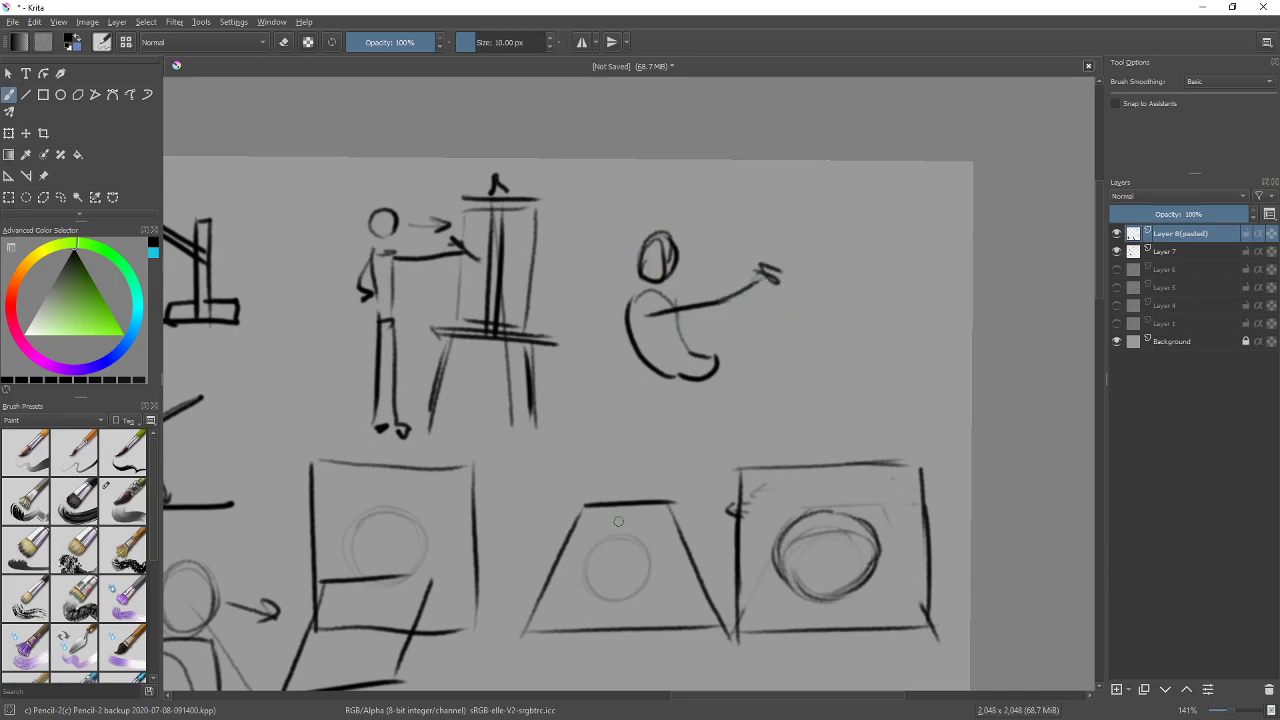
Draw a second figure with a raised head and arched torso beside the hunched one and undo the stray stroke
mouse_move(829, 394)
left_mouse_down()
mouse_move(700, 371)
mouse_move(688, 382)
mouse_move(707, 378)
mouse_move(691, 262)
mouse_move(737, 345)
mouse_move(688, 380)
left_mouse_up()
mouse_move(704, 240)
left_mouse_down()
mouse_move(691, 229)
mouse_move(714, 232)
left_mouse_up()
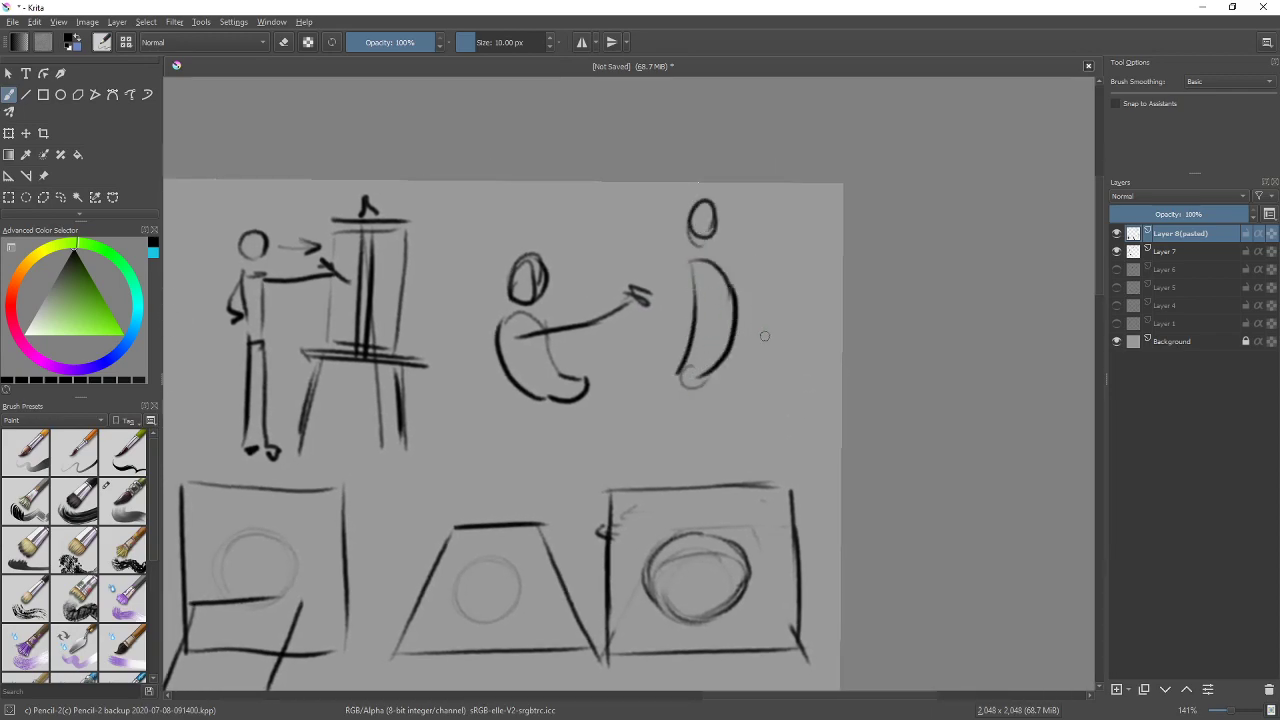
mouse_move(775, 205)
left_mouse_down()
mouse_move(818, 246)
mouse_move(786, 194)
left_mouse_up()
key("ctrl+z")
Draw a desk with a tilted tablet facing the second figure, plus a line behind its back and a faint slanted line
left_click_drag(747, 335, 746, 366)
mouse_move(748, 330)
left_mouse_down()
mouse_move(828, 326)
mouse_move(811, 279)
mouse_move(770, 323)
left_mouse_up()
left_click_drag(668, 346, 669, 277)
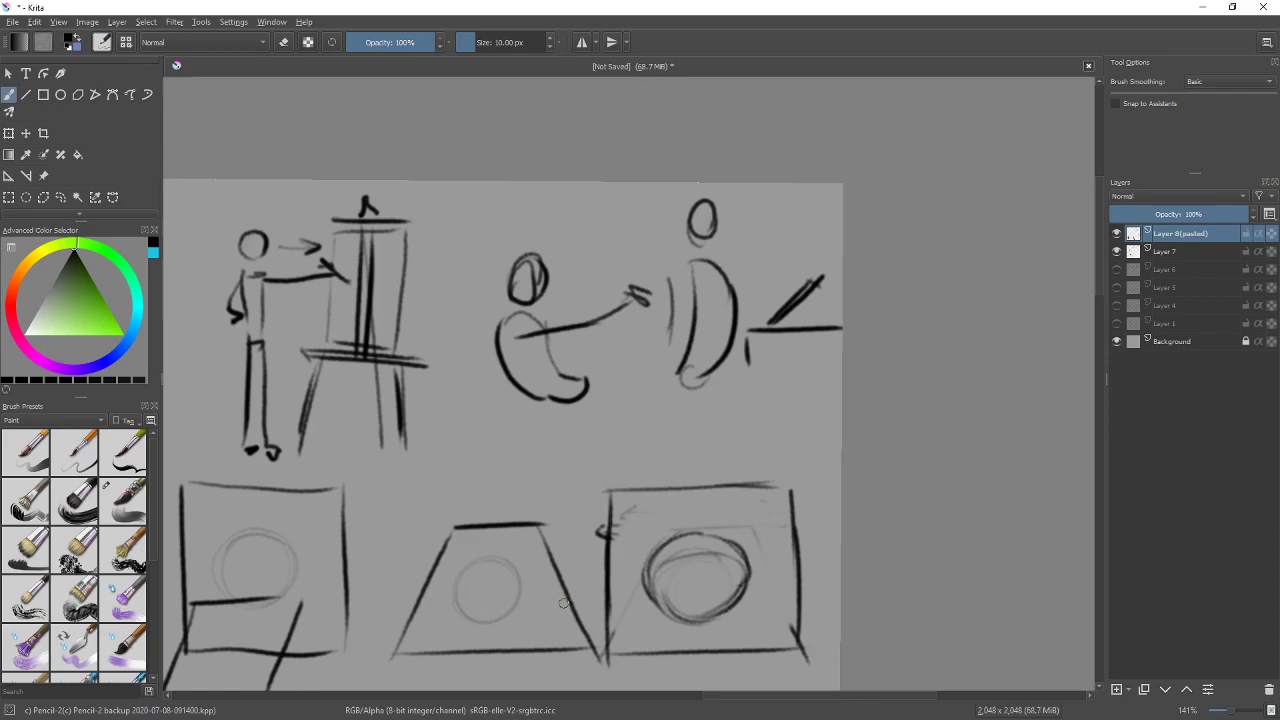
left_click_drag(564, 603, 419, 528)
left_click_drag(680, 260, 605, 428)
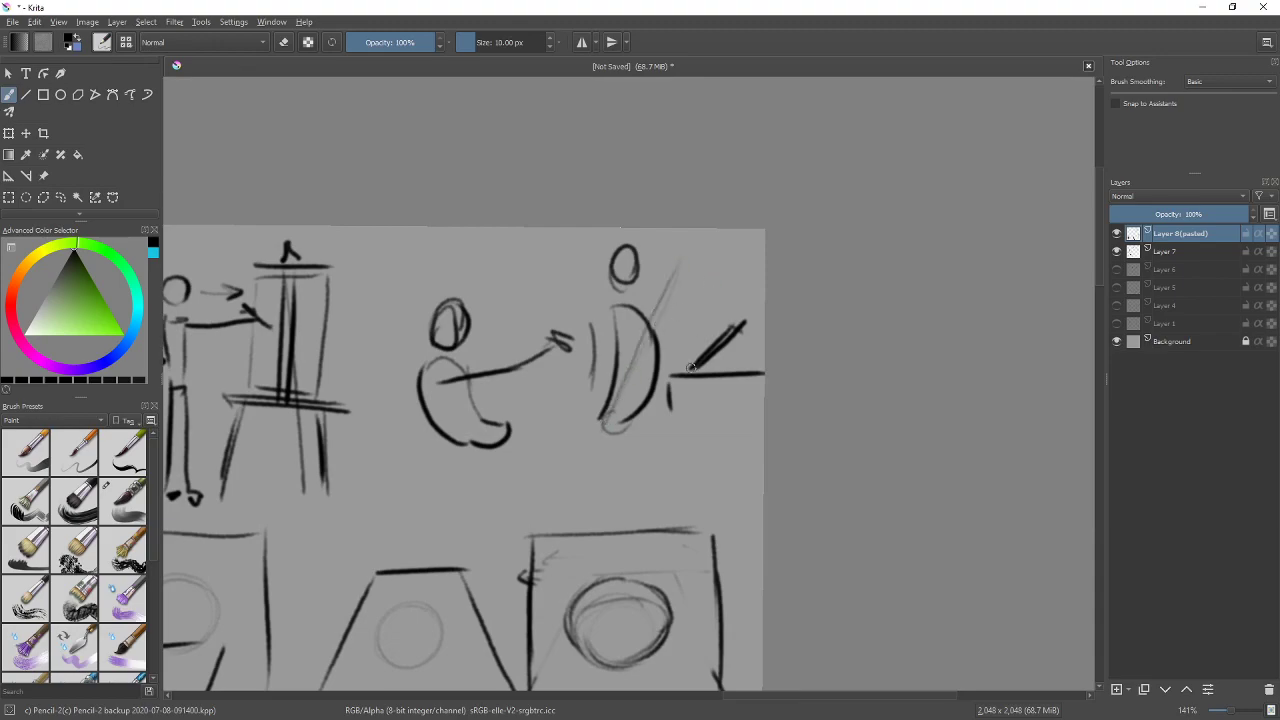
left_click_drag(752, 290, 685, 404)
Sketch a light slanted ellipse crossed by two near-parallel bars in the empty area below the desk
mouse_move(489, 497)
left_mouse_down()
mouse_move(791, 380)
mouse_move(706, 234)
mouse_move(858, 440)
mouse_move(689, 466)
mouse_move(698, 512)
left_mouse_up()
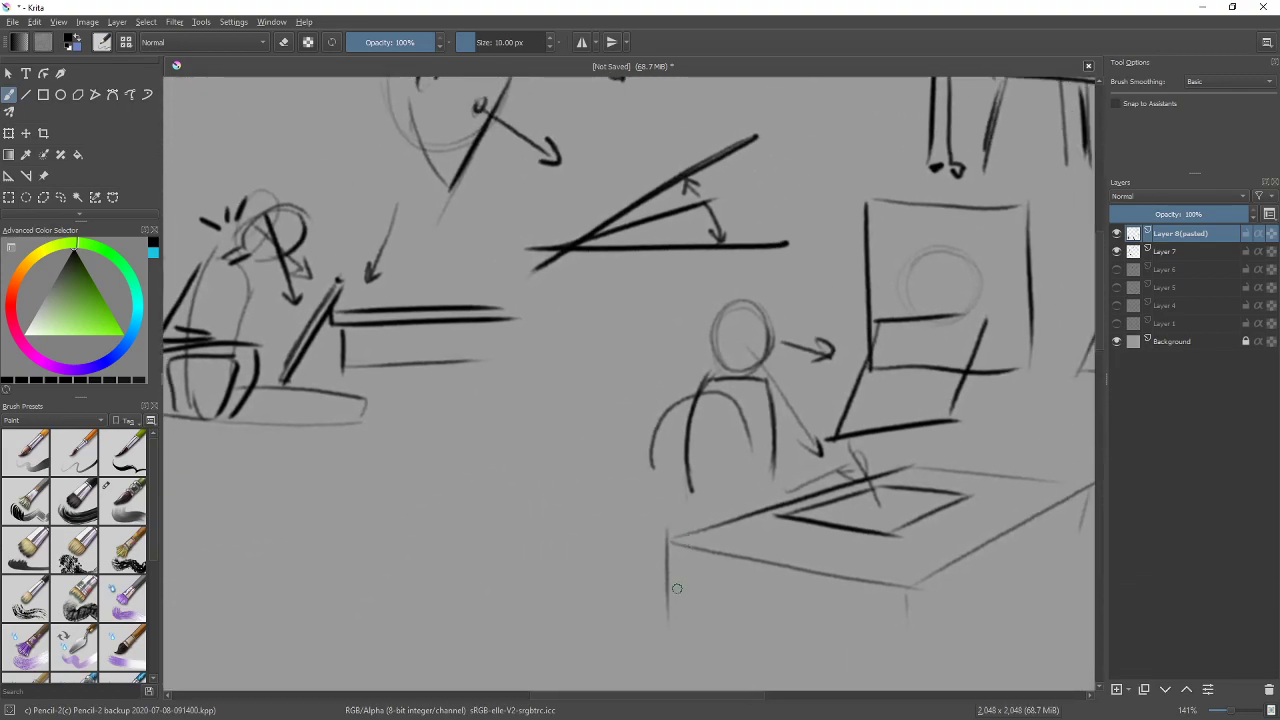
scroll(676, 588, "down", 3)
left_click_drag(829, 423, 749, 457)
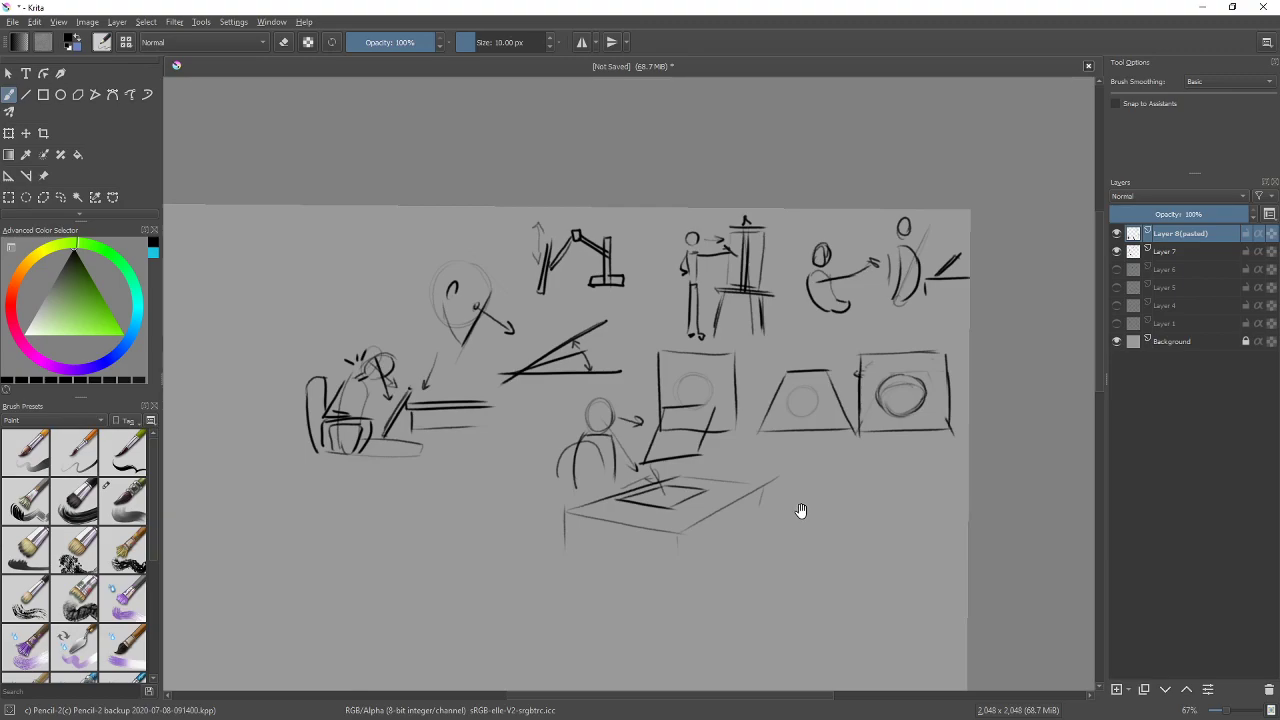
left_click_drag(800, 514, 766, 309)
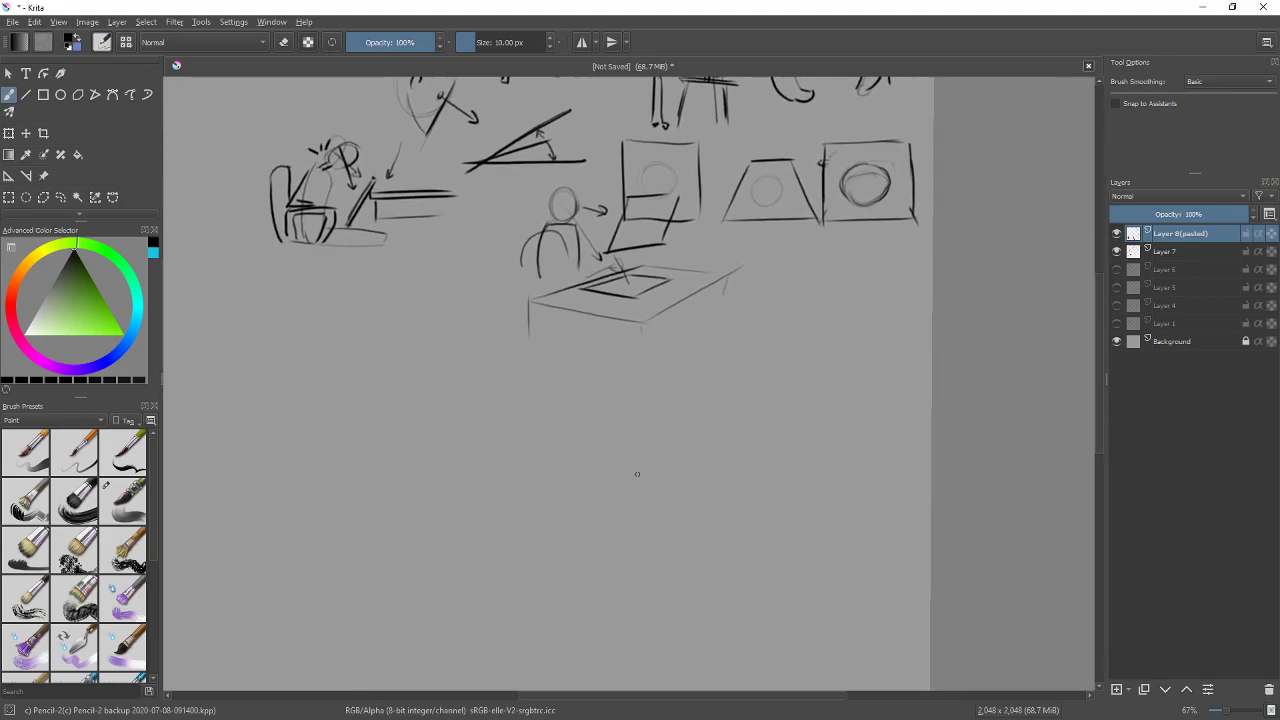
mouse_move(740, 484)
left_mouse_down()
mouse_move(690, 400)
mouse_move(725, 375)
left_mouse_up()
mouse_move(652, 446)
left_mouse_down()
mouse_move(788, 452)
mouse_move(740, 460)
mouse_move(764, 462)
left_mouse_up()
mouse_move(682, 392)
left_mouse_down()
mouse_move(812, 396)
mouse_move(802, 406)
left_mouse_up()
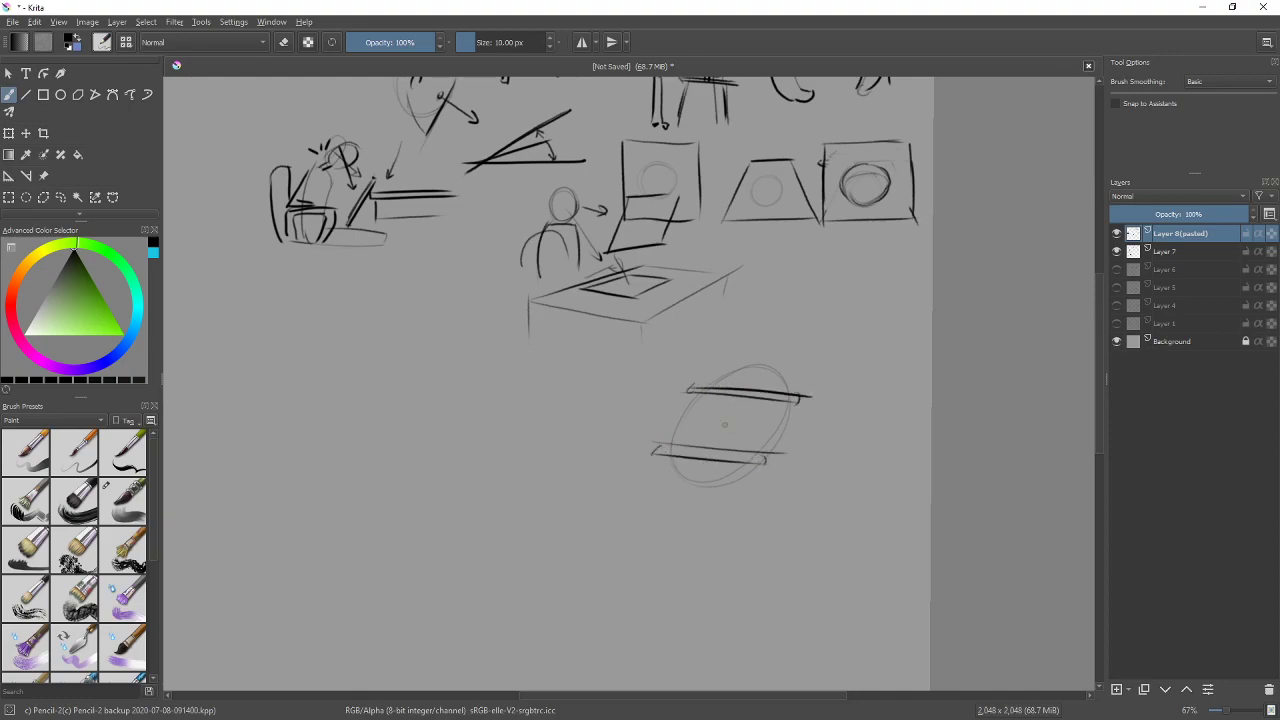
Connect the two bars with slanted sides and sketch a hand gripping the upper bar with its forearm
left_click_drag(676, 452, 702, 396)
left_click_drag(756, 452, 786, 399)
mouse_move(684, 402)
left_mouse_down()
mouse_move(690, 386)
mouse_move(726, 383)
left_mouse_up()
mouse_move(702, 404)
left_mouse_down()
mouse_move(654, 411)
mouse_move(628, 455)
left_mouse_up()
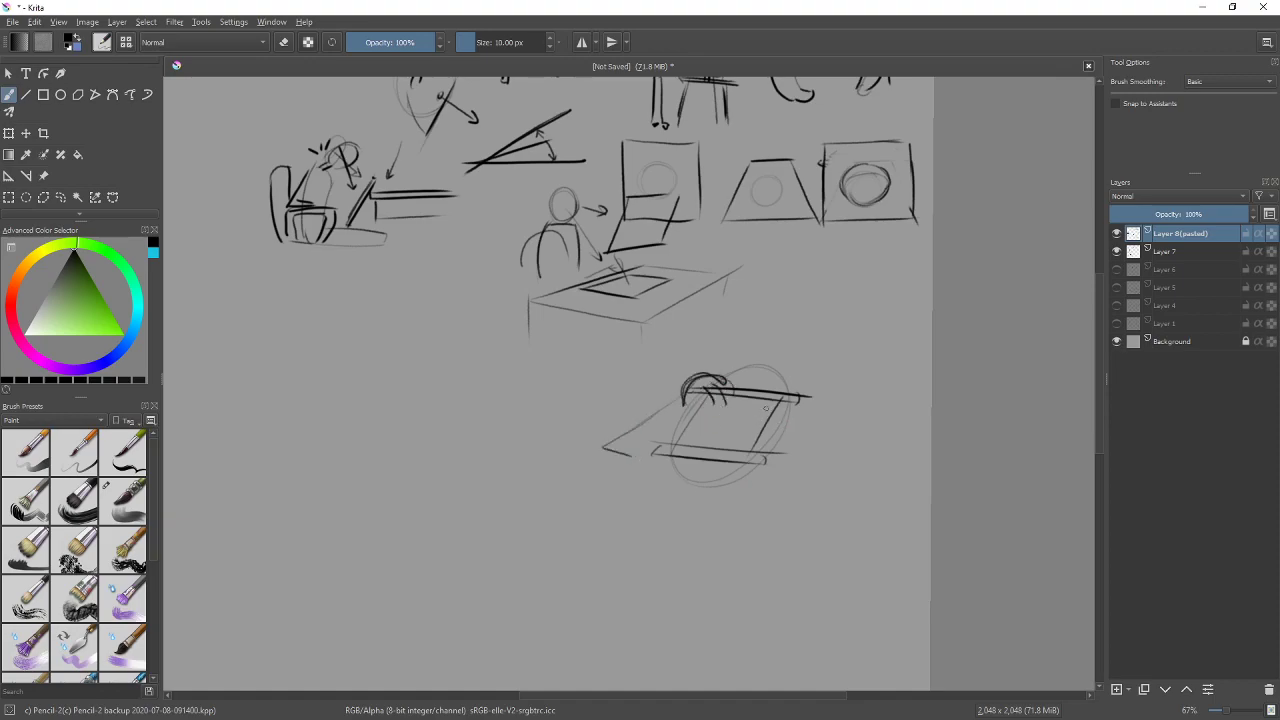
Sketch a circled head with a gaze arrow on the flat board drawing and a hunched figure bending over beside it
left_click_drag(784, 397, 750, 428)
mouse_move(406, 446)
left_mouse_down()
mouse_move(518, 422)
mouse_move(409, 409)
mouse_move(509, 391)
mouse_move(529, 434)
mouse_move(568, 396)
mouse_move(558, 381)
mouse_move(562, 399)
mouse_move(464, 397)
mouse_move(452, 379)
mouse_move(430, 400)
mouse_move(540, 455)
left_mouse_up()
mouse_move(566, 412)
left_mouse_down()
mouse_move(562, 438)
mouse_move(528, 437)
left_mouse_up()
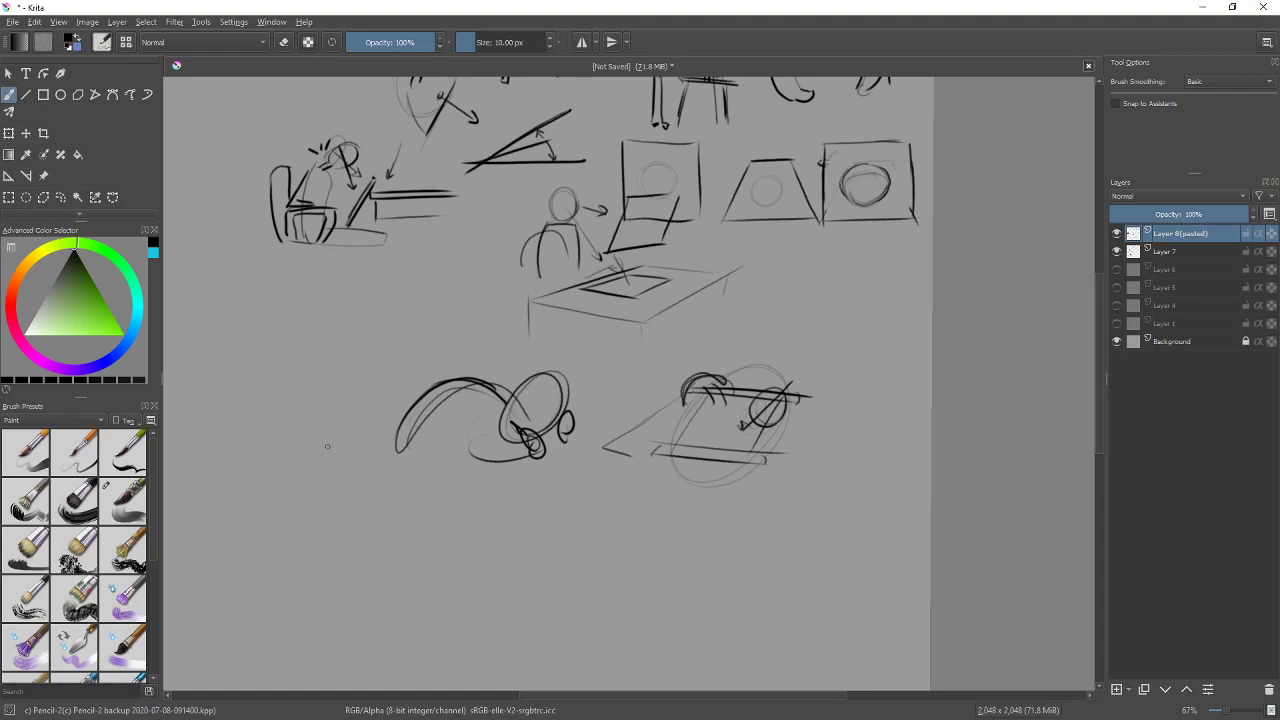
Sketch a chair in the blank area beside the hunched figure, with a tall backrest and a low curved seat
left_click_drag(569, 397, 794, 366)
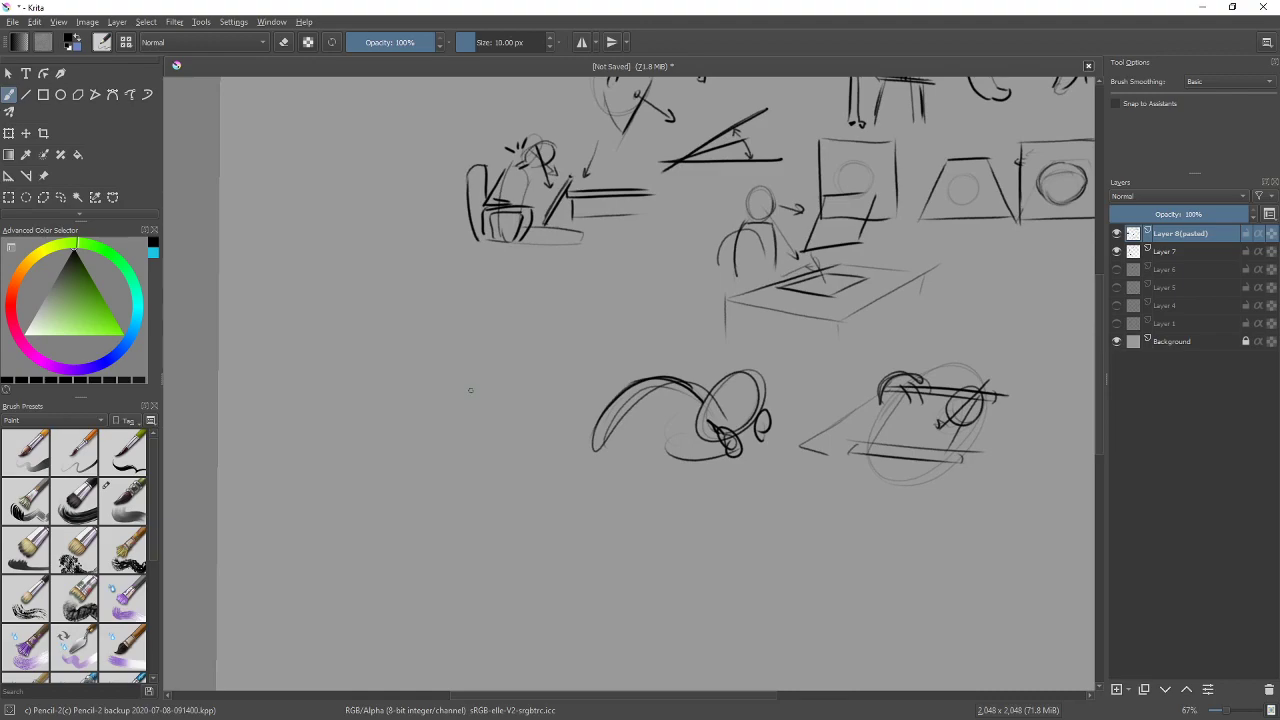
left_click_drag(443, 448, 440, 332)
left_click_drag(425, 287, 428, 430)
mouse_move(420, 376)
left_mouse_down()
mouse_move(459, 445)
mouse_move(530, 450)
left_mouse_up()
mouse_move(444, 440)
left_mouse_down()
mouse_move(482, 425)
mouse_move(548, 454)
left_mouse_up()
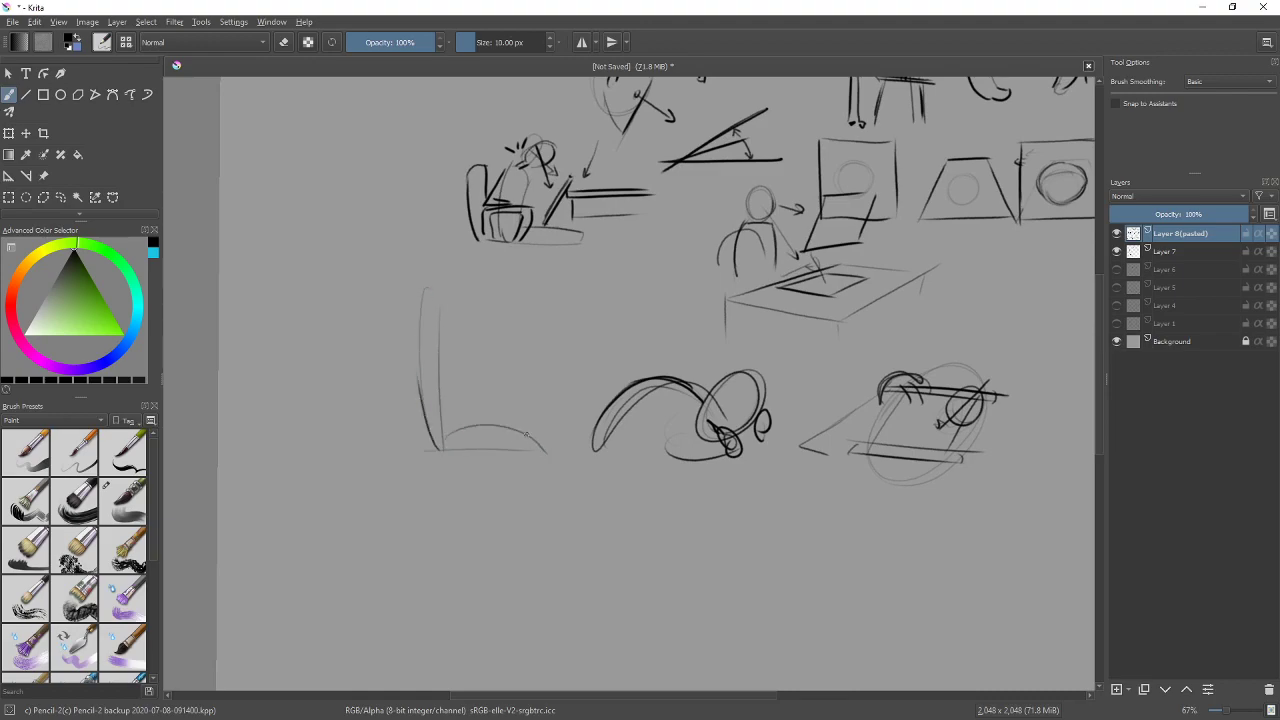
Sketch a steeply slanted drawing board facing the chair and a seated torso with a forward-leaning neck and head
left_click_drag(590, 322, 568, 400)
left_click_drag(597, 294, 566, 398)
mouse_move(603, 322)
left_mouse_down()
mouse_move(584, 396)
mouse_move(582, 384)
left_mouse_up()
mouse_move(453, 418)
left_mouse_down()
mouse_move(486, 286)
mouse_move(484, 307)
mouse_move(499, 295)
mouse_move(518, 328)
left_mouse_up()
left_click_drag(514, 334, 494, 421)
left_click_drag(506, 376, 498, 410)
scroll(528, 351, "up", 2)
mouse_move(493, 346)
left_mouse_down()
mouse_move(539, 321)
mouse_move(528, 307)
mouse_move(538, 359)
left_mouse_up()
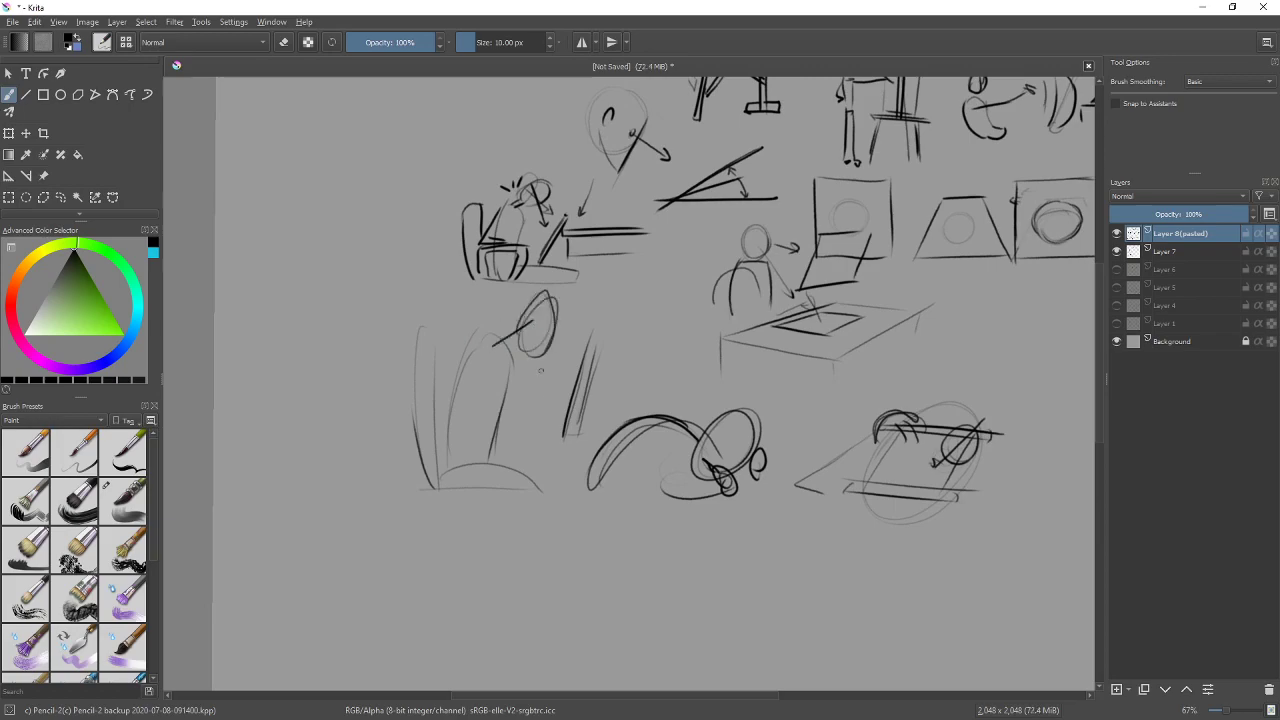
Undo the extra neck stroke, then add an arrow pointing backward above the neck and a narrow upright oval above the chair back
mouse_move(545, 290)
left_mouse_down()
mouse_move(558, 308)
mouse_move(541, 362)
mouse_move(499, 329)
mouse_move(508, 323)
left_mouse_up()
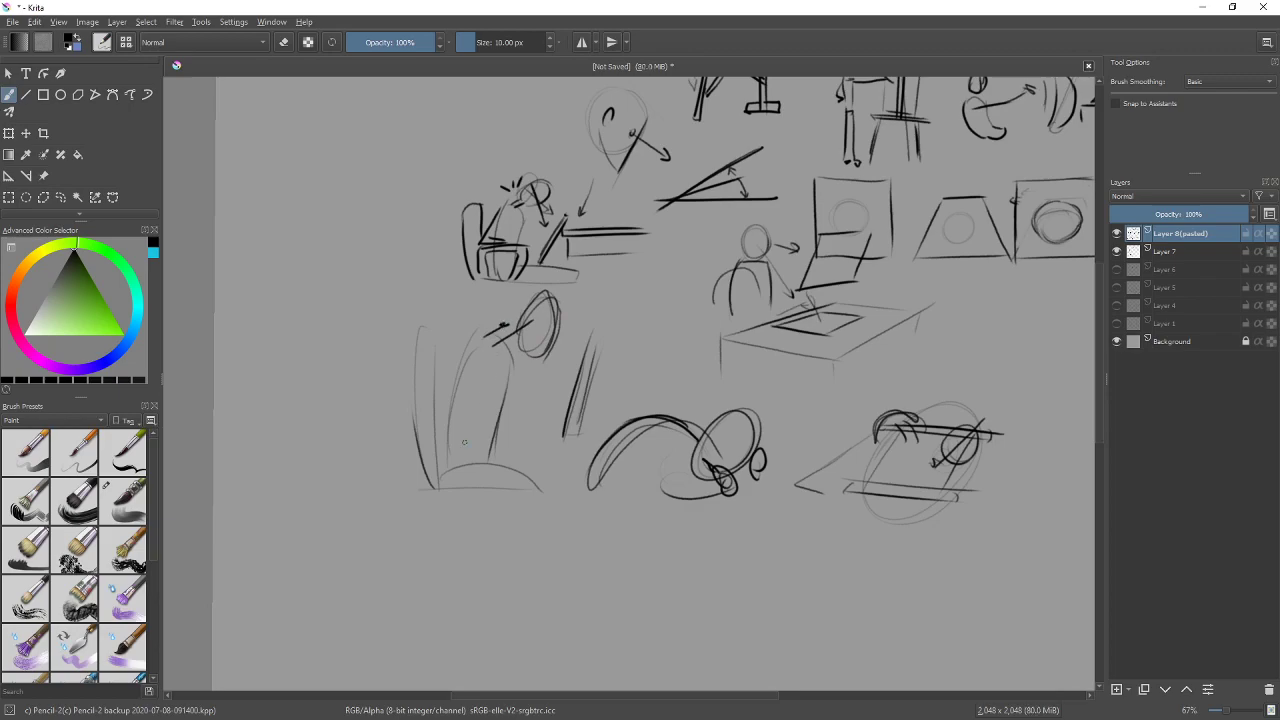
key("ctrl+z")
mouse_move(508, 306)
left_mouse_down()
mouse_move(478, 303)
mouse_move(489, 311)
left_mouse_up()
mouse_move(412, 252)
left_mouse_down()
mouse_move(408, 306)
mouse_move(424, 294)
mouse_move(412, 254)
left_mouse_up()
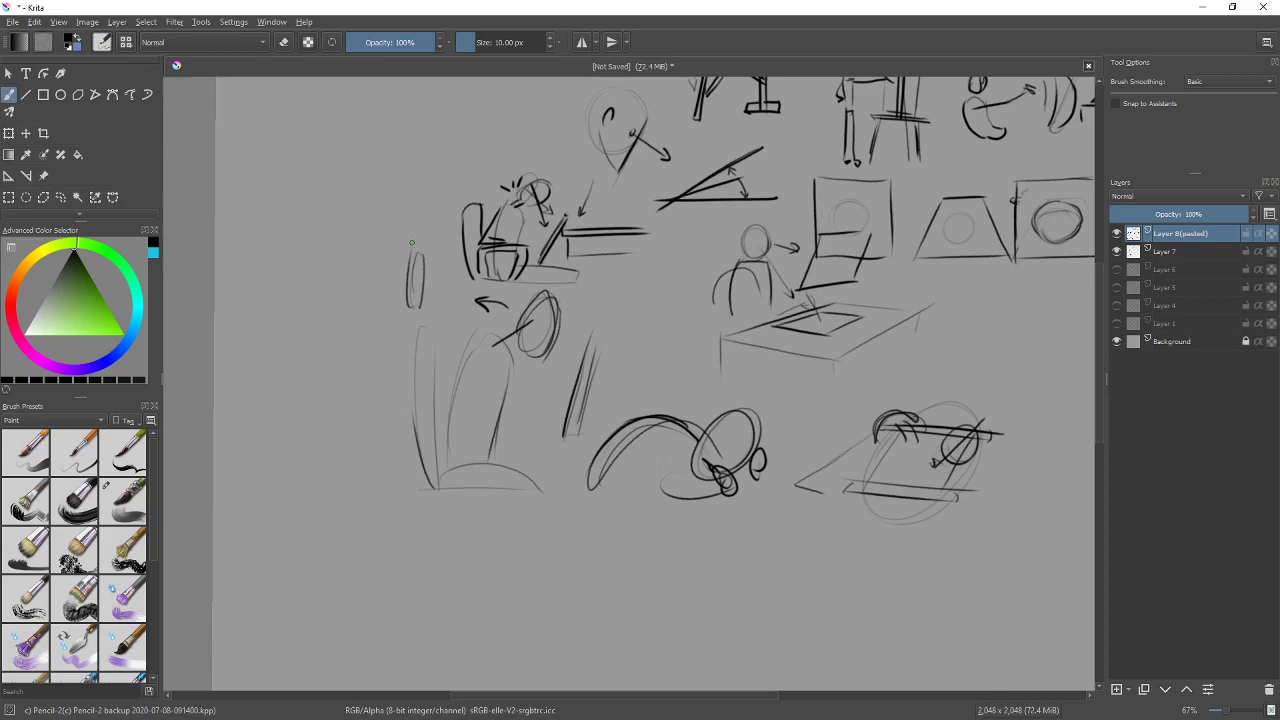
mouse_move(1005, 298)
left_mouse_down()
mouse_move(808, 514)
mouse_move(835, 428)
mouse_move(784, 532)
left_mouse_up()
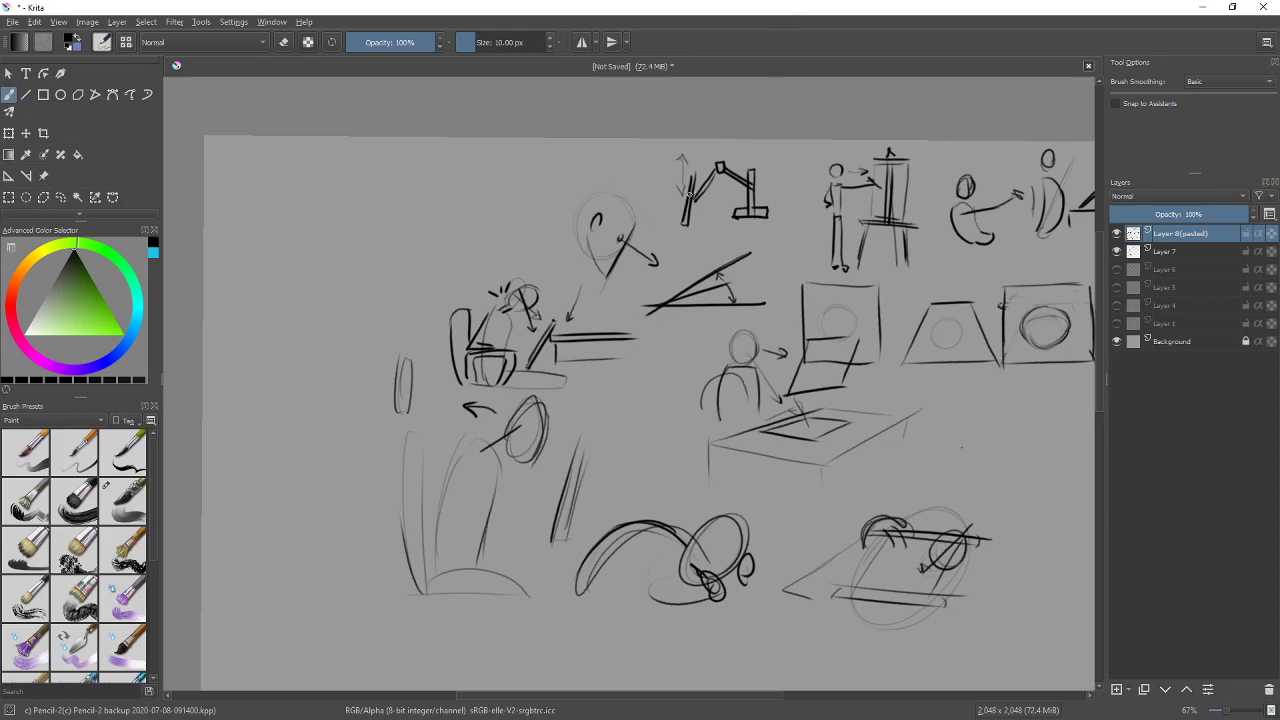
mouse_move(671, 374)
left_mouse_down()
mouse_move(574, 300)
mouse_move(547, 448)
mouse_move(617, 429)
mouse_move(746, 491)
left_mouse_up()
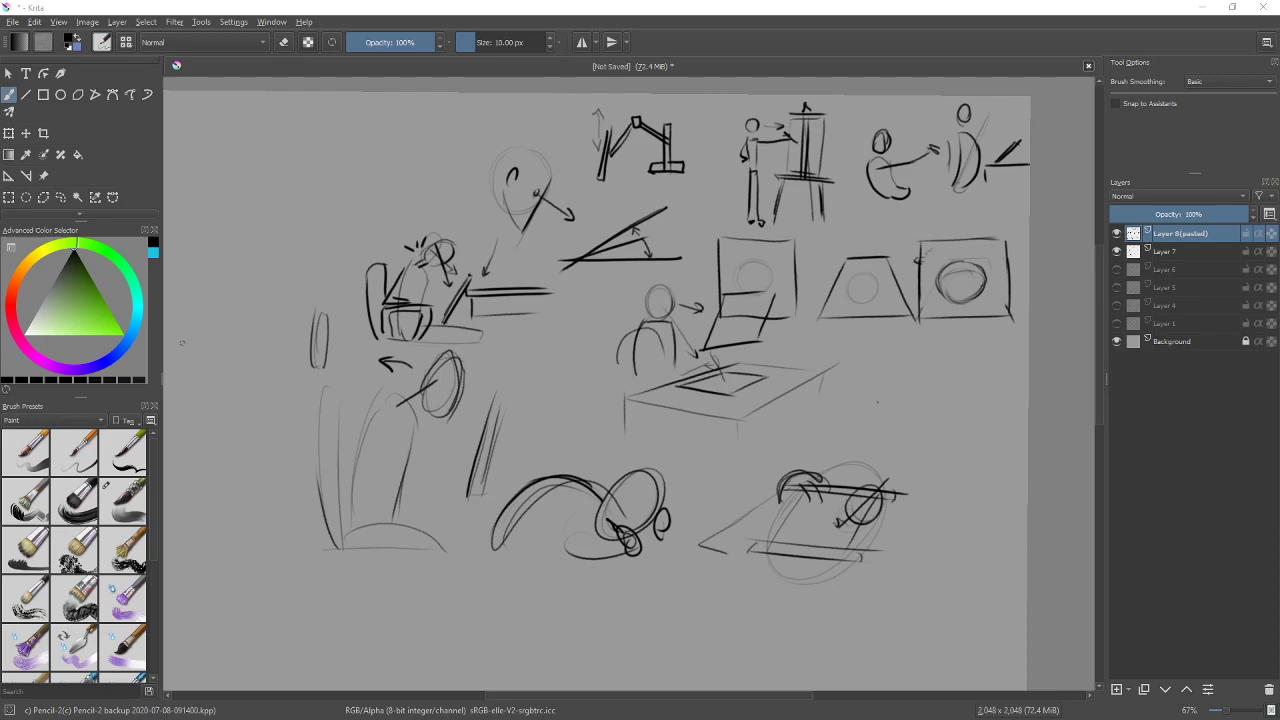
Switch to the submissions (1) folder in File Explorer and look through the thumbnails of the submitted drawings
left_click(684, 13)
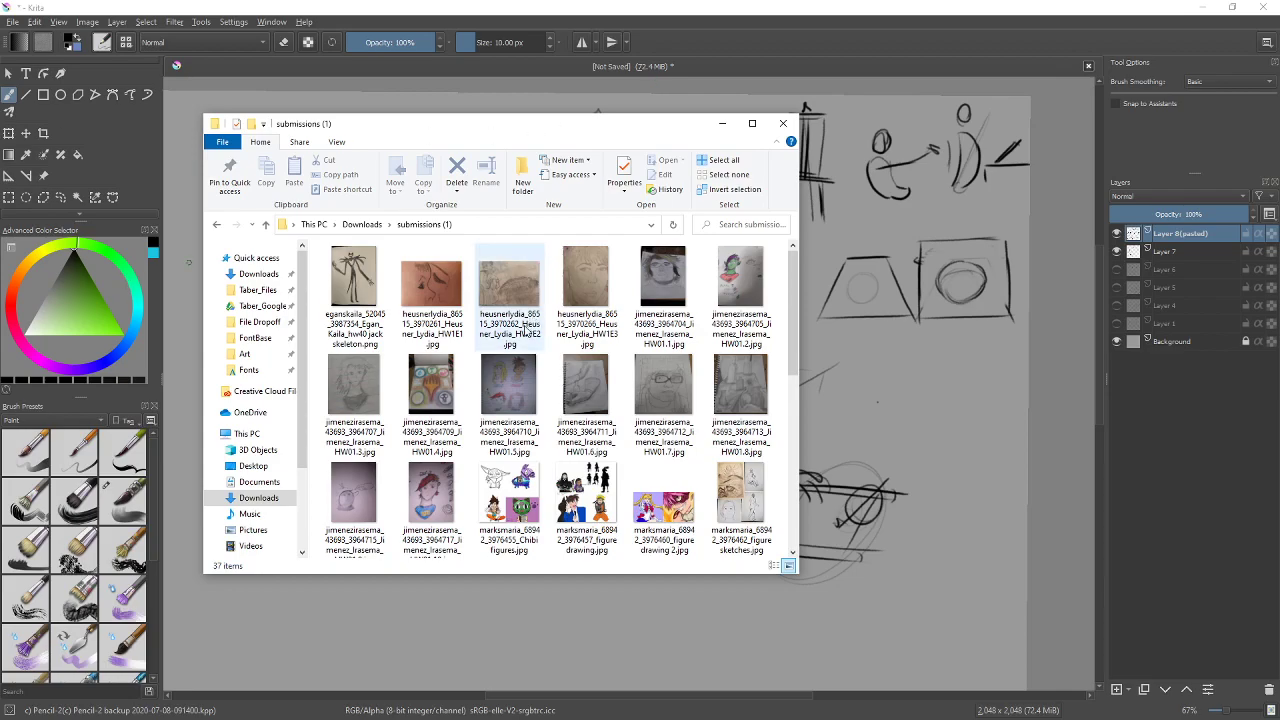
left_click_drag(632, 131, 627, 113)
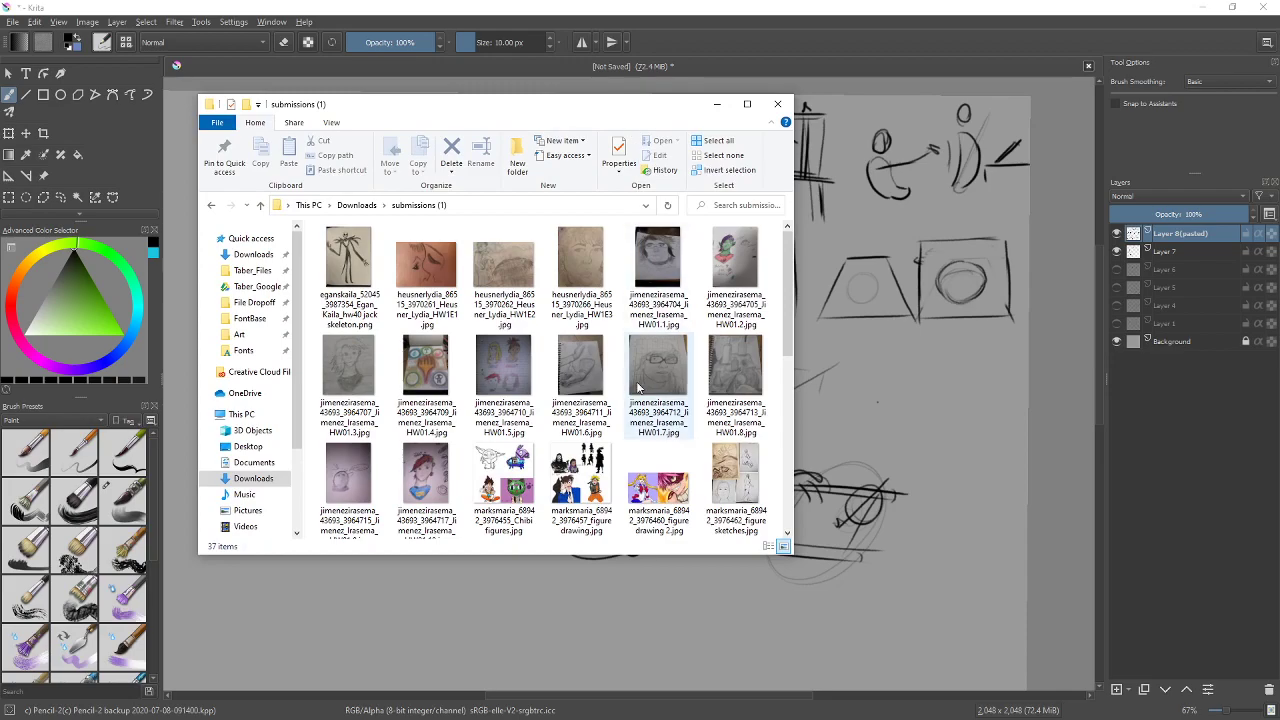
scroll(639, 386, "down", 1)
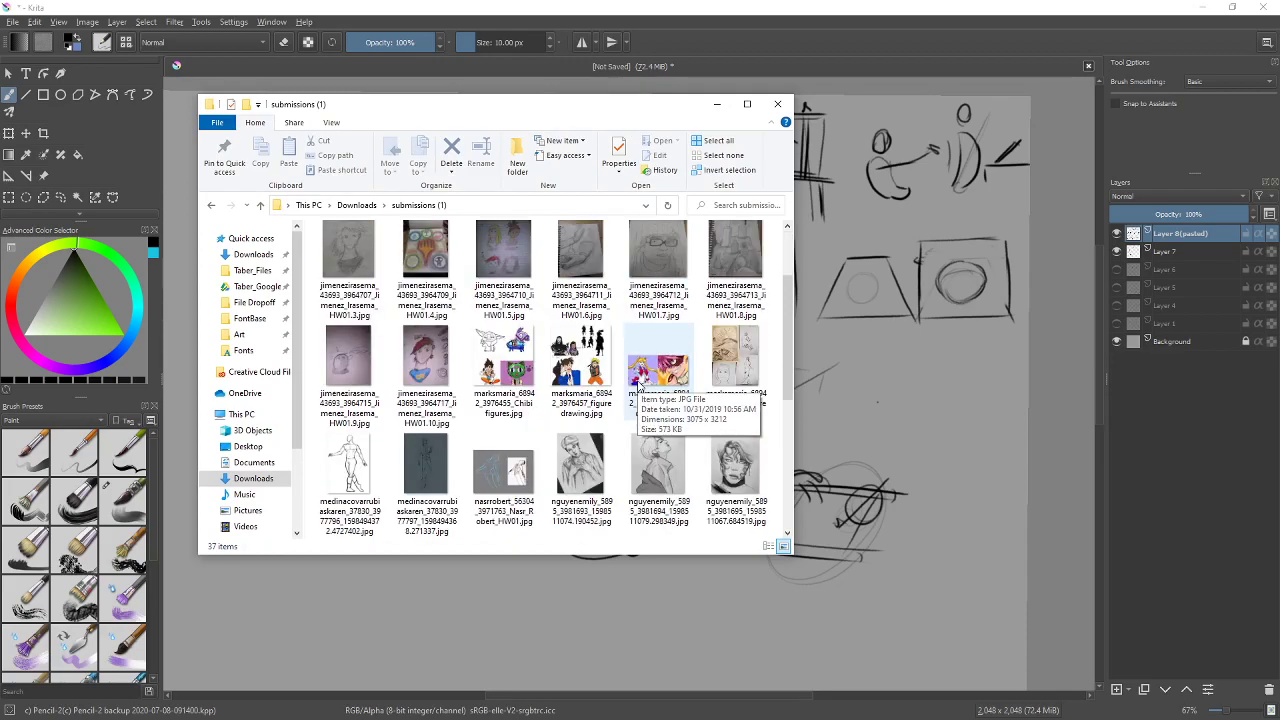
scroll(639, 386, "down", 1)
scroll(543, 395, "down", 2)
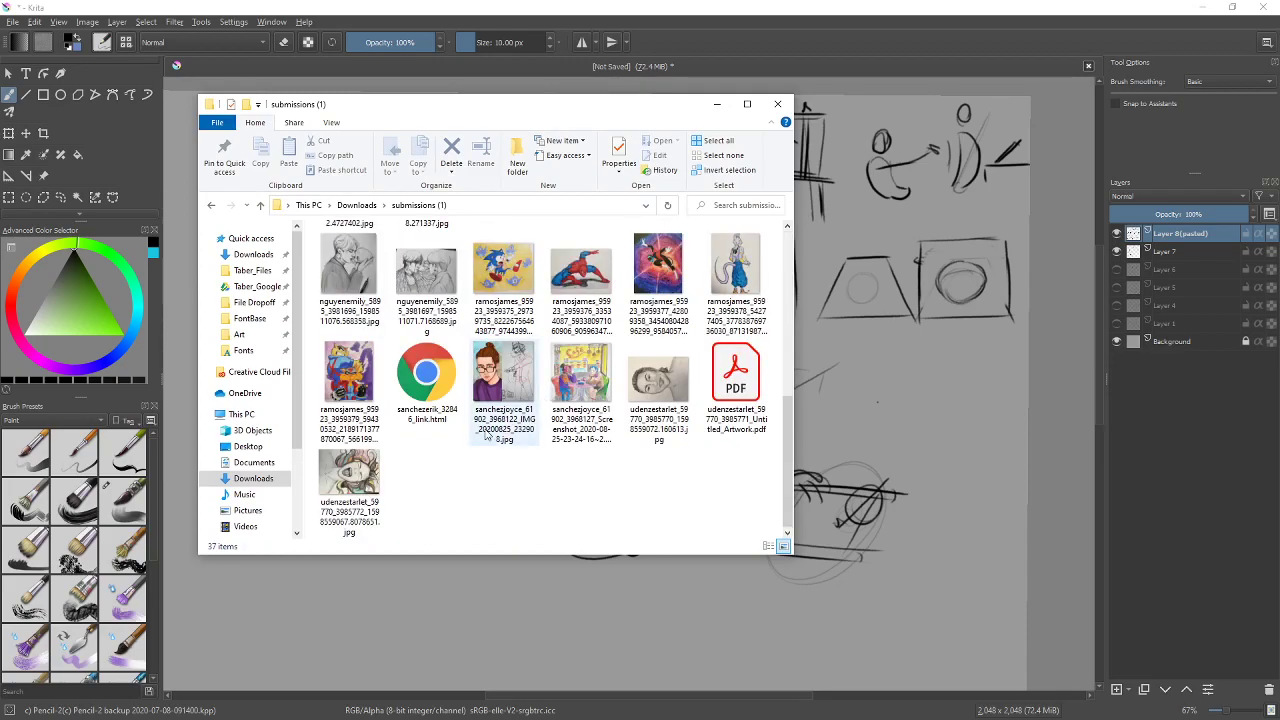
scroll(434, 406, "up", 1)
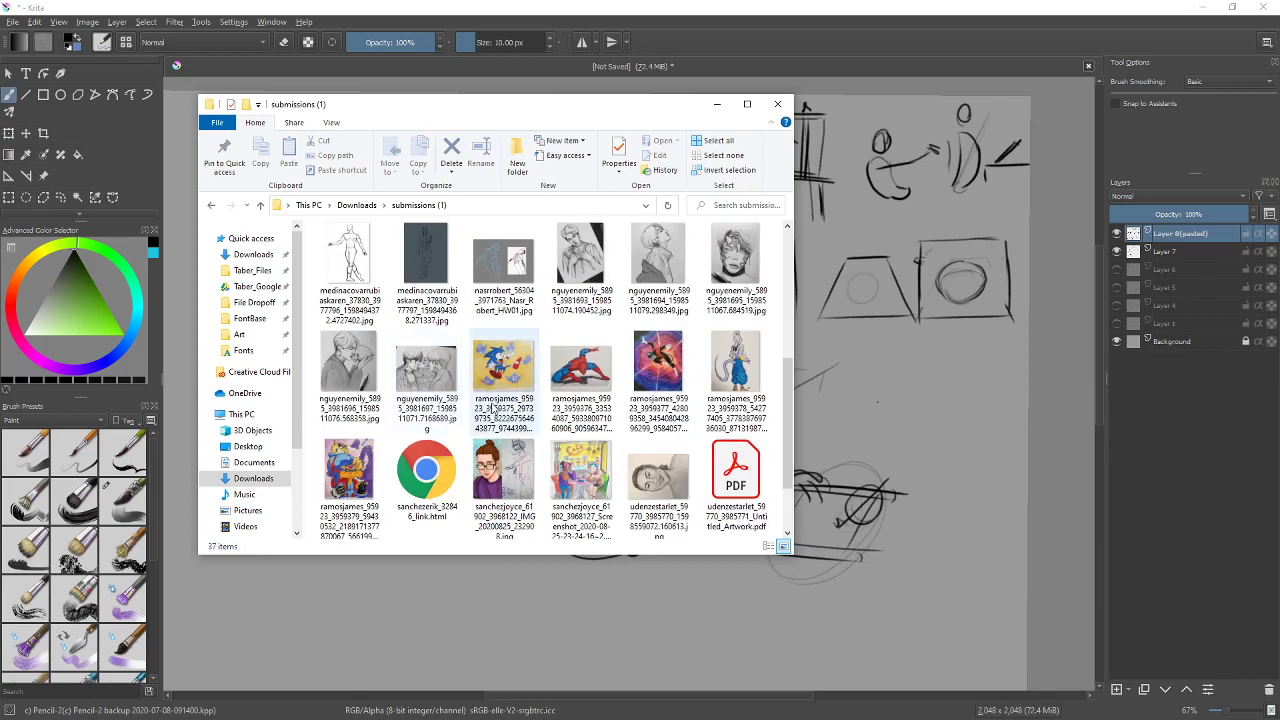
scroll(496, 407, "up", 1)
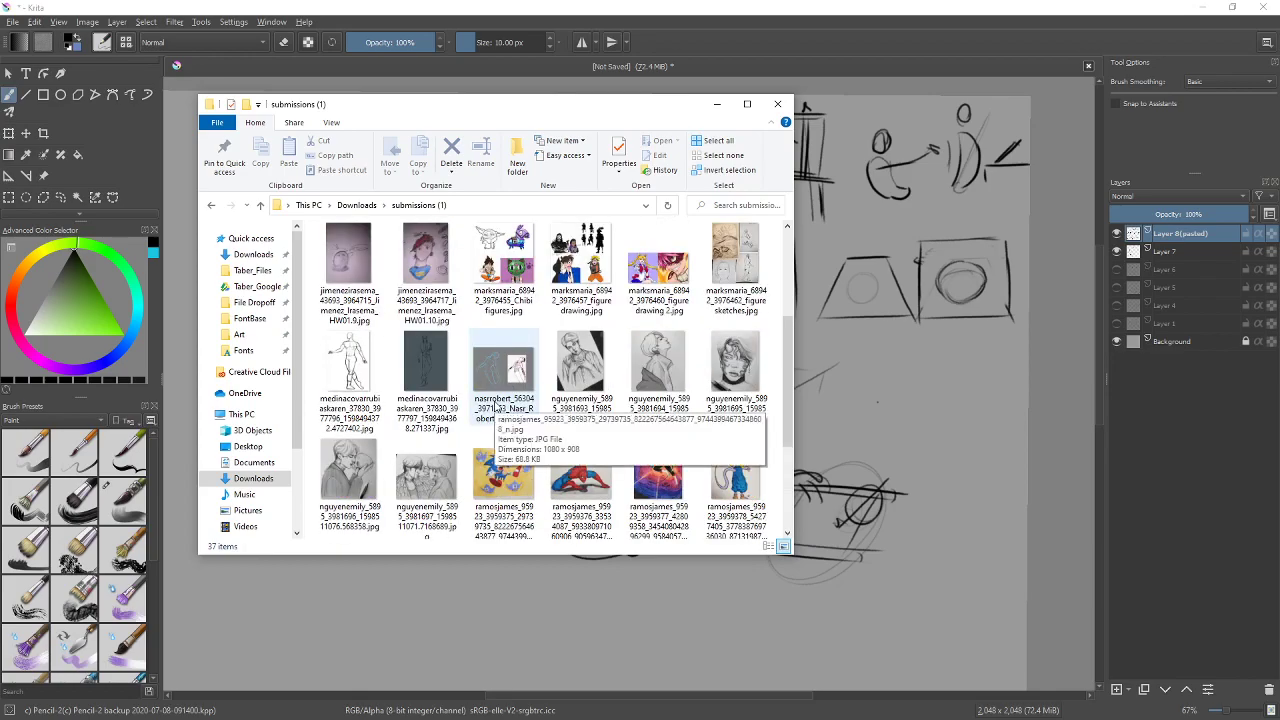
scroll(496, 405, "up", 2)
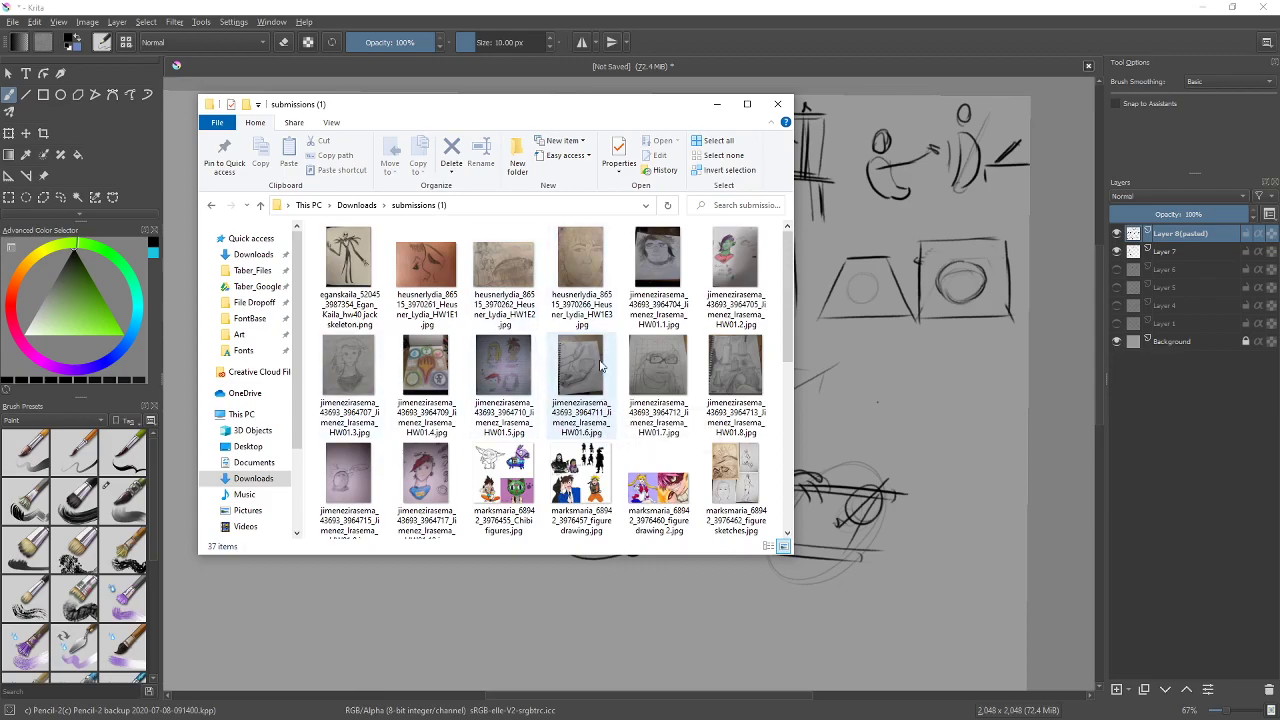
Open the pencil drawing of two close-up faces in the photo viewer, browse the submissions following it, and return to it
left_click(495, 300)
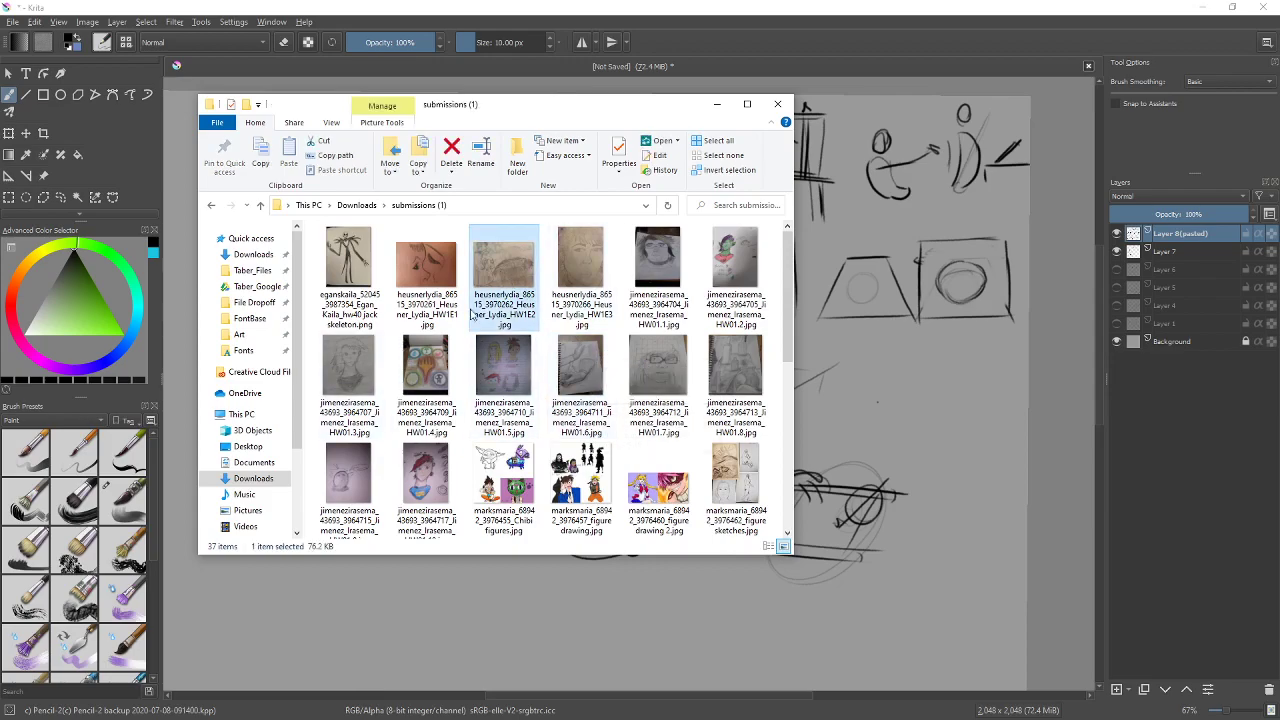
left_click(422, 268)
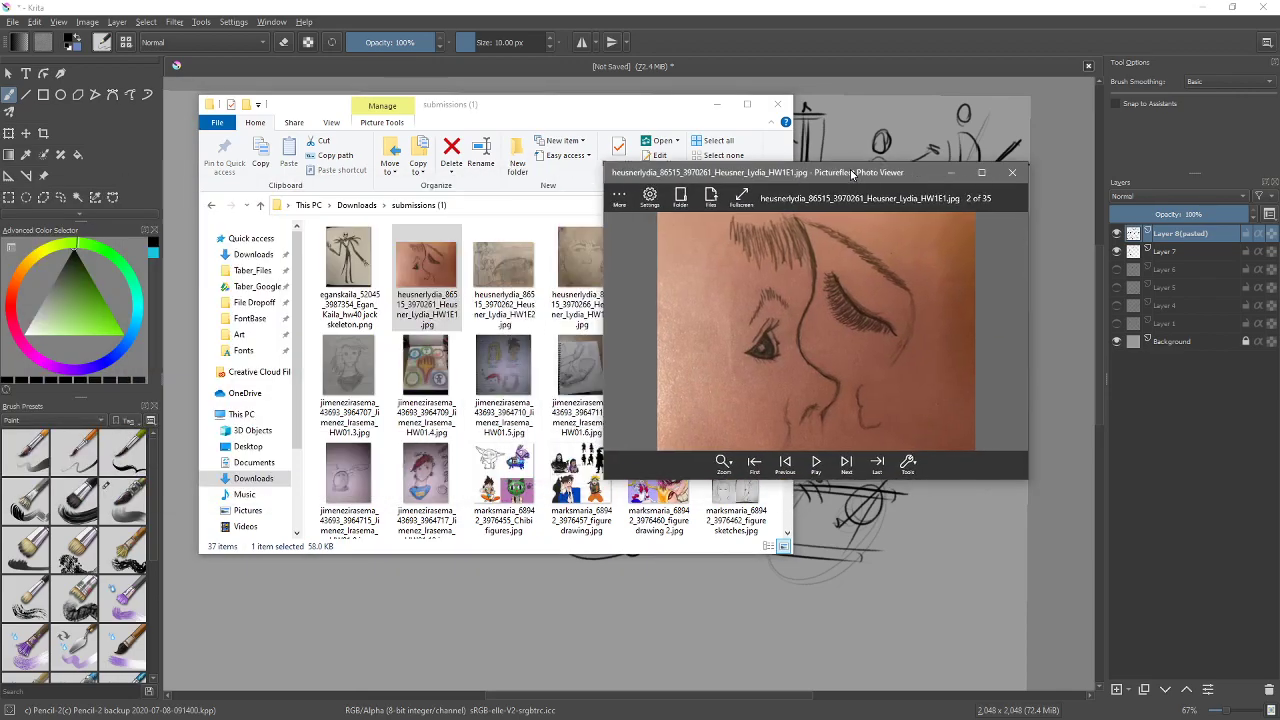
left_click(782, 450)
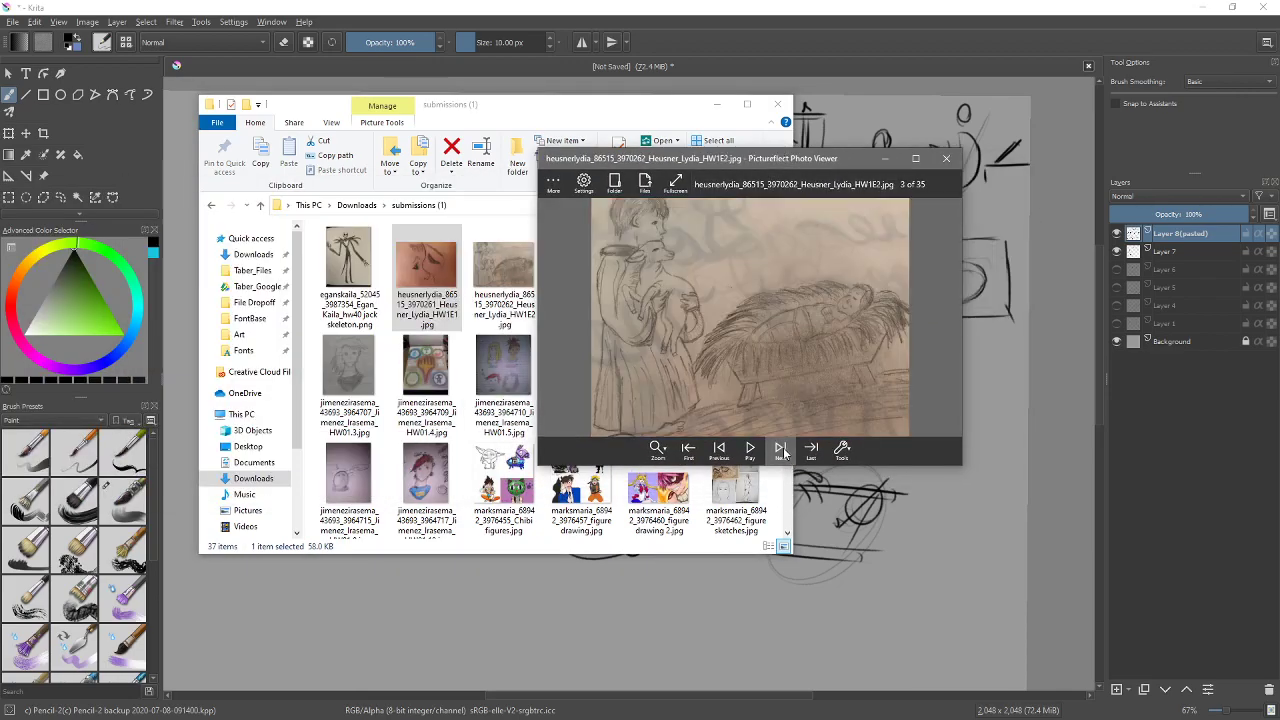
left_click(783, 451)
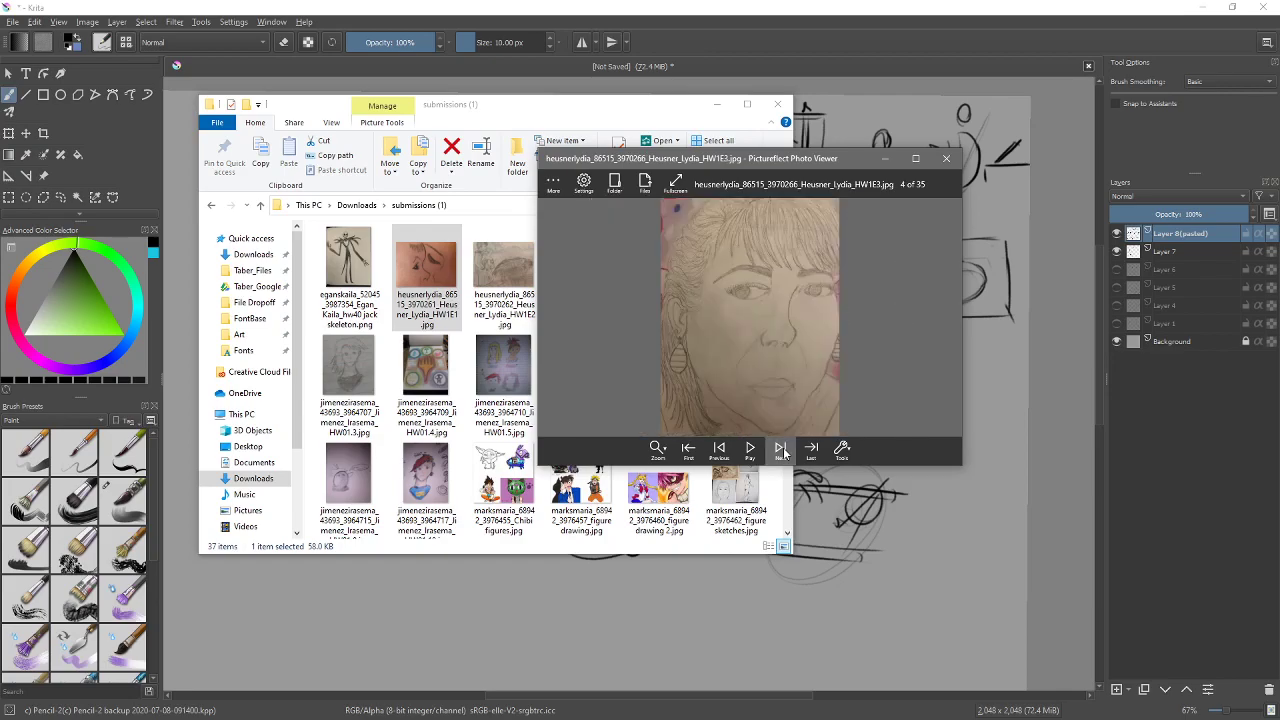
left_click(784, 453)
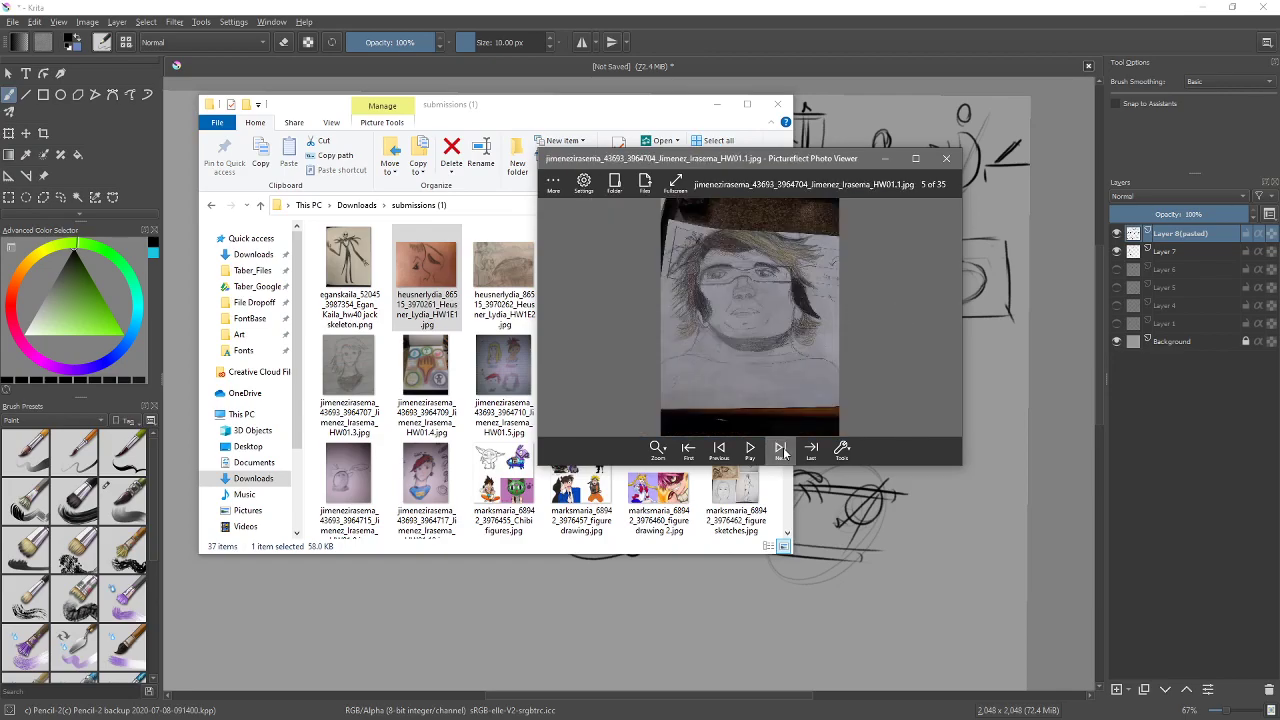
left_click(719, 452)
left_click(719, 452)
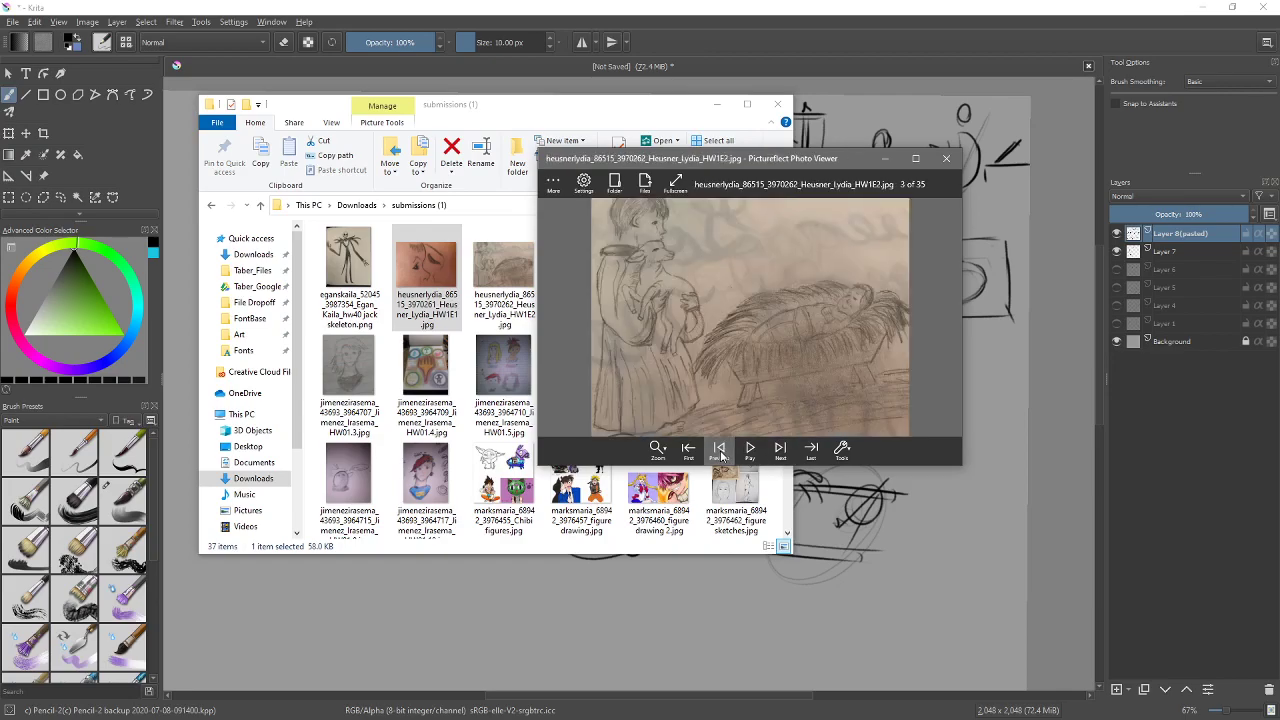
left_click(719, 452)
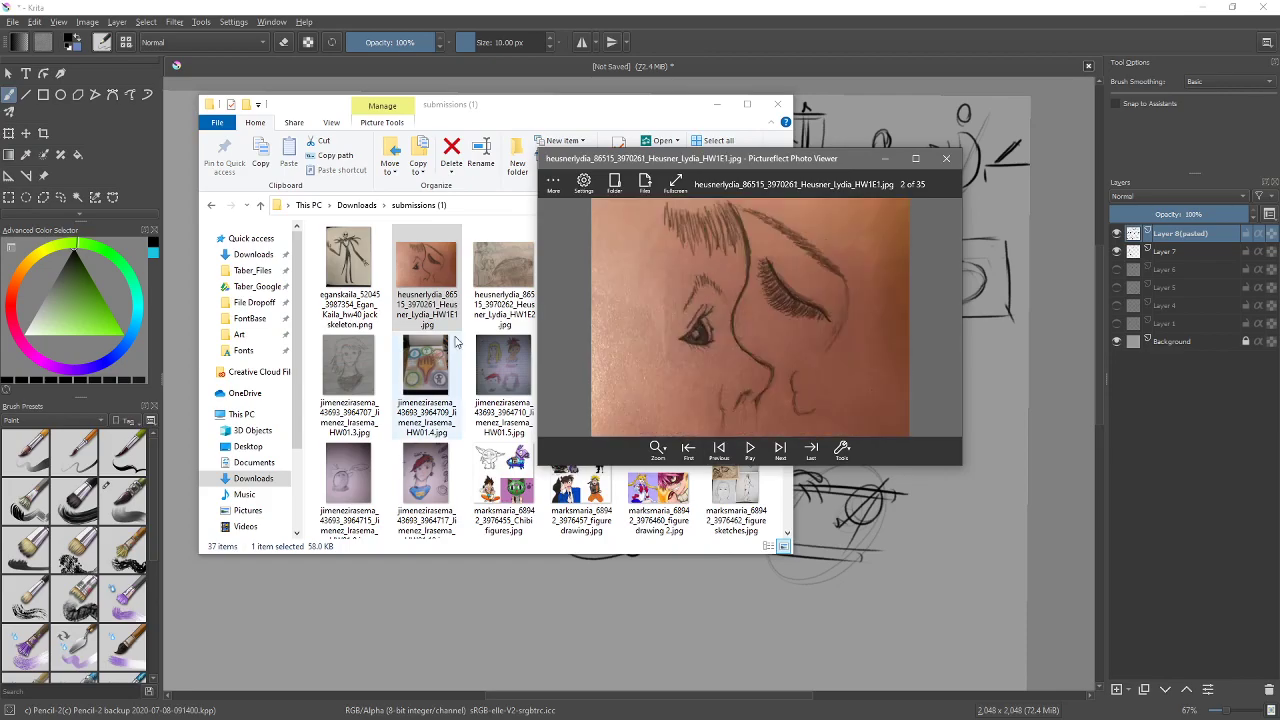
Hide the submissions folder, examine the drawing of two faces in an enlarged viewer, and clear the viewer off the Krita canvas
left_click(716, 104)
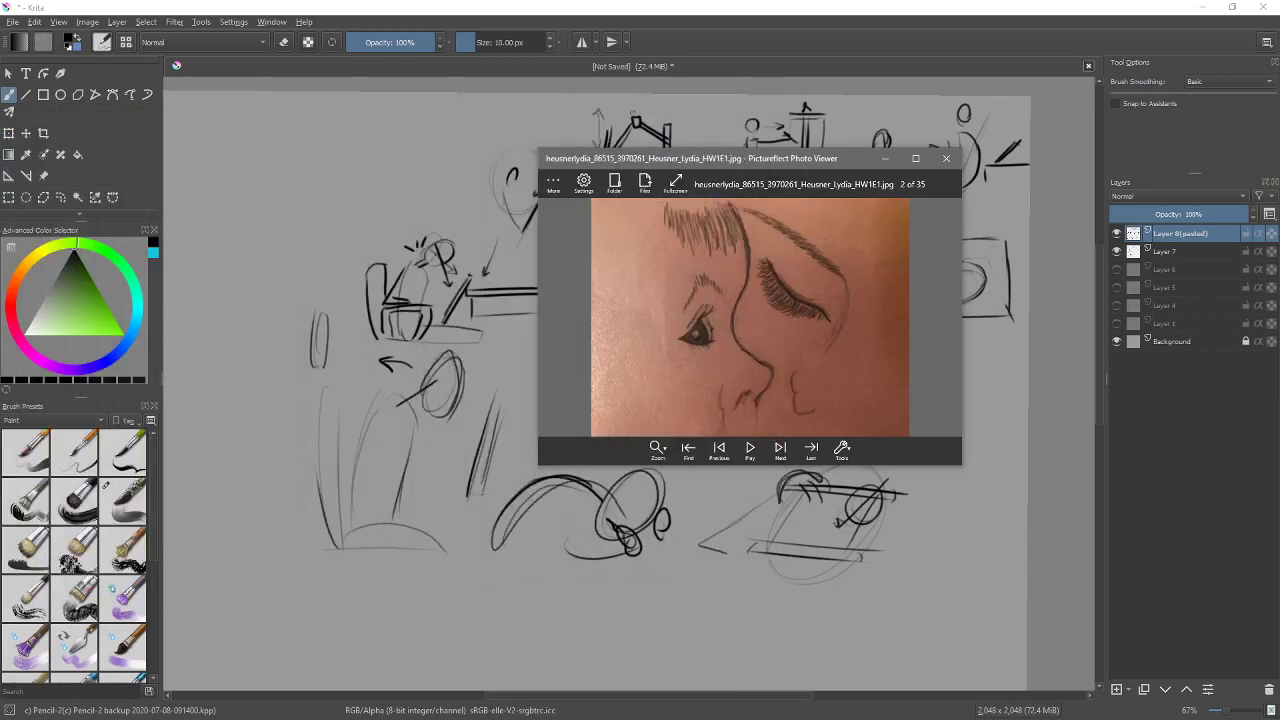
left_click_drag(804, 161, 592, 178)
left_click(703, 175)
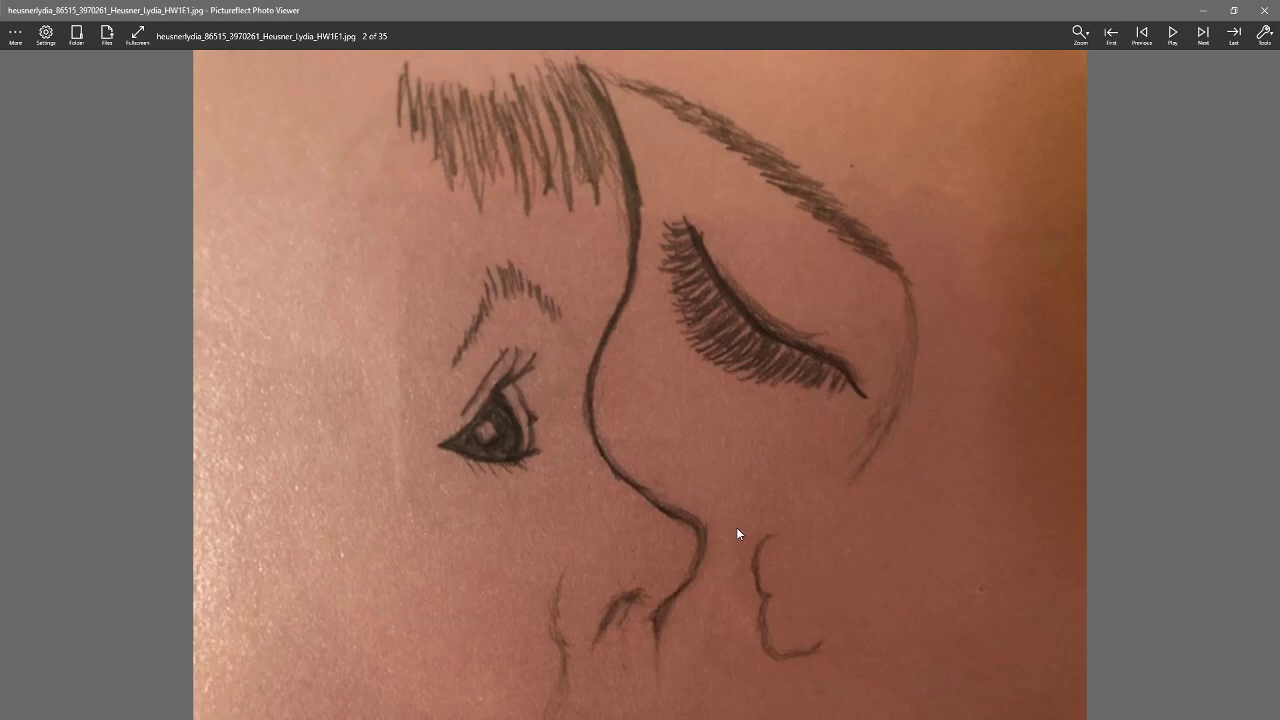
left_click_drag(788, 9, 3, 176)
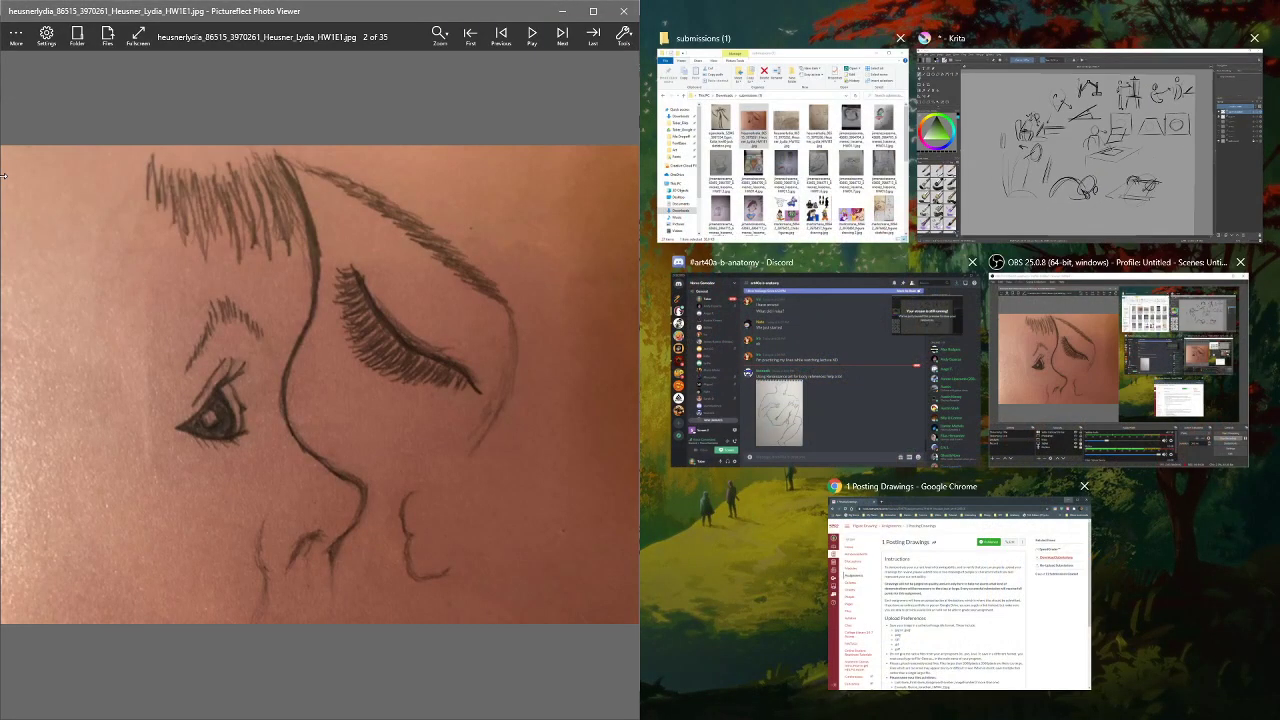
left_click(352, 285)
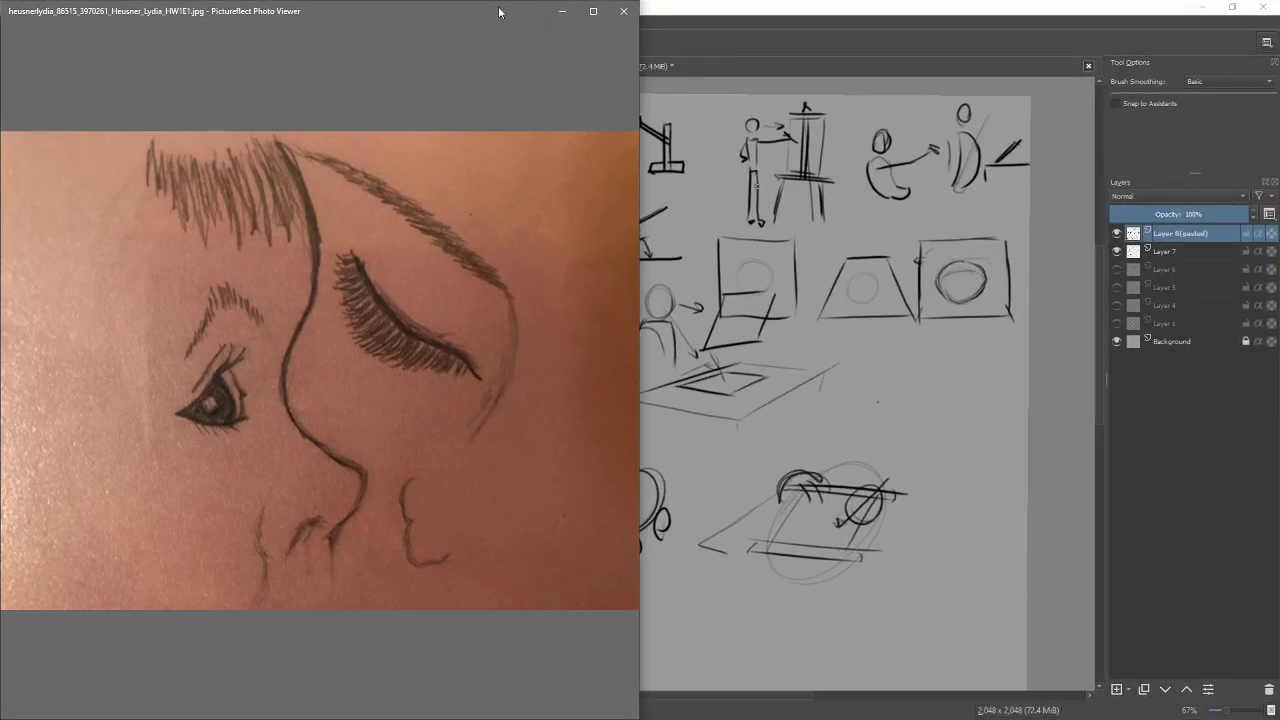
left_click_drag(498, 6, 2, 141)
key("alt+F4")
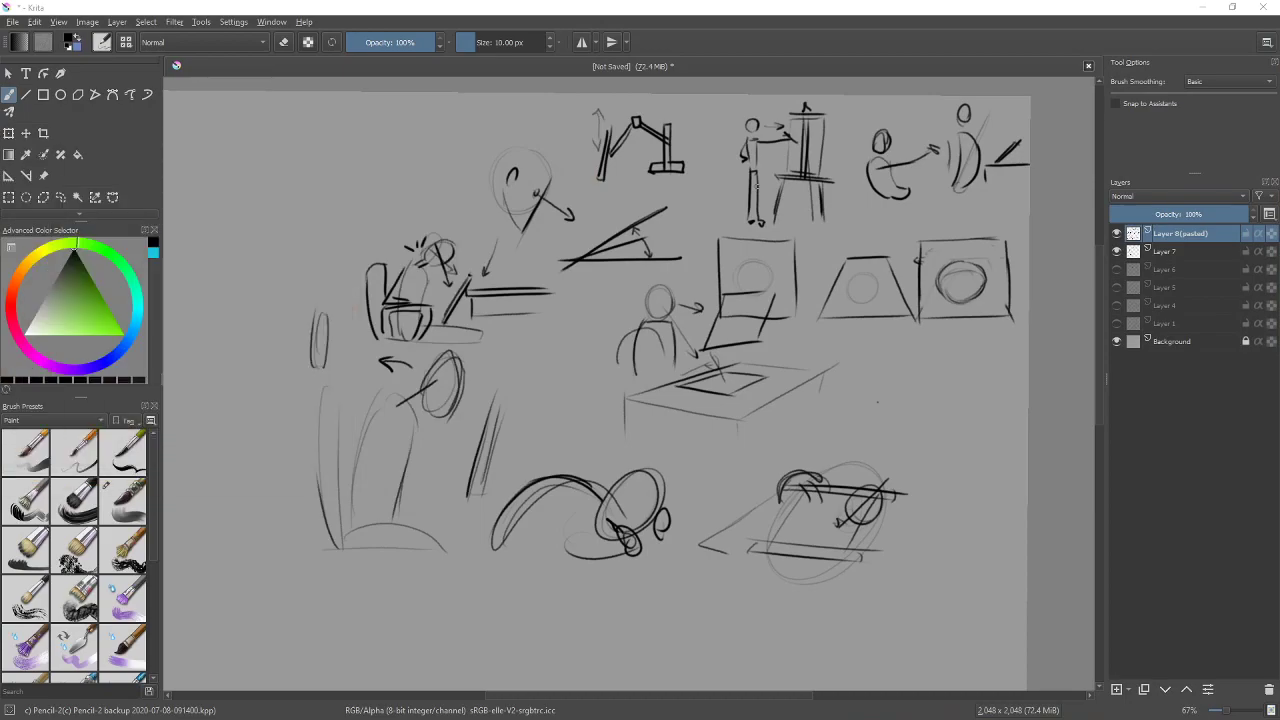
Sketch a faint forehead-to-nose profile curve in the empty area below the posture sketches and lighten it with the soft eraser
mouse_move(561, 408)
left_mouse_down()
mouse_move(714, 309)
mouse_move(604, 380)
mouse_move(595, 365)
left_mouse_up()
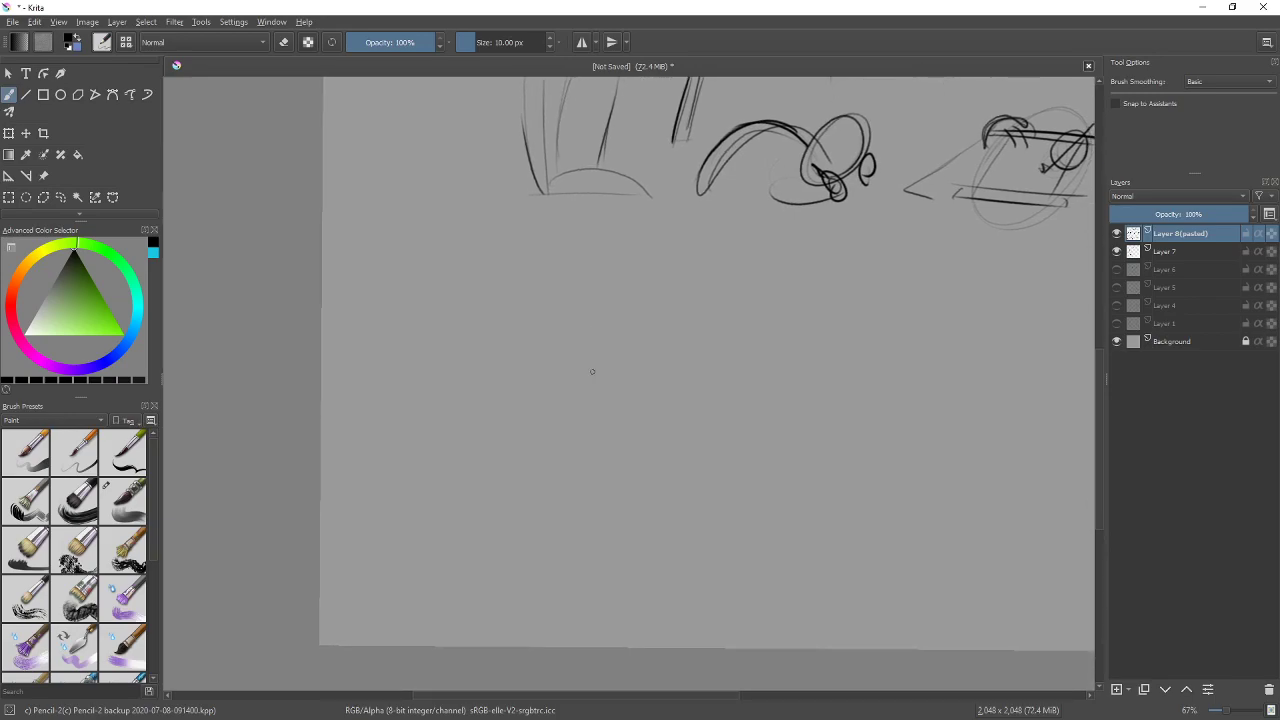
left_click_drag(533, 270, 597, 345)
key("e")
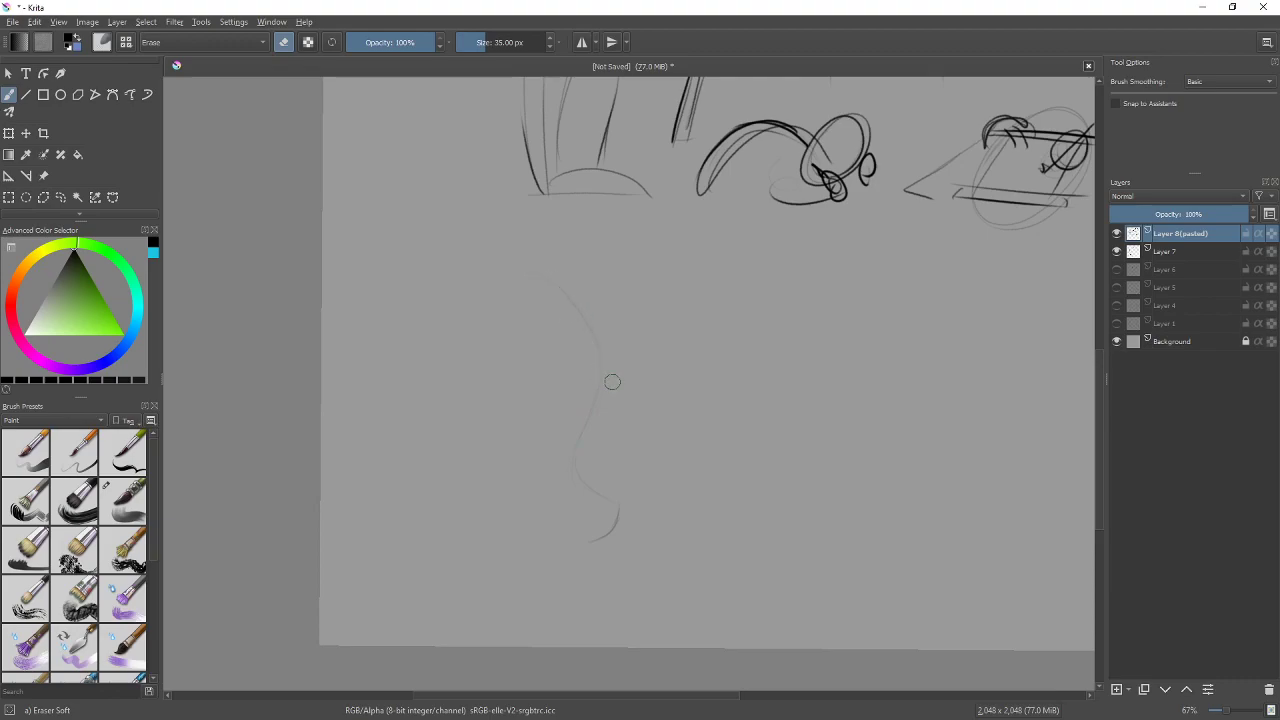
left_click_drag(609, 397, 600, 397)
key("e")
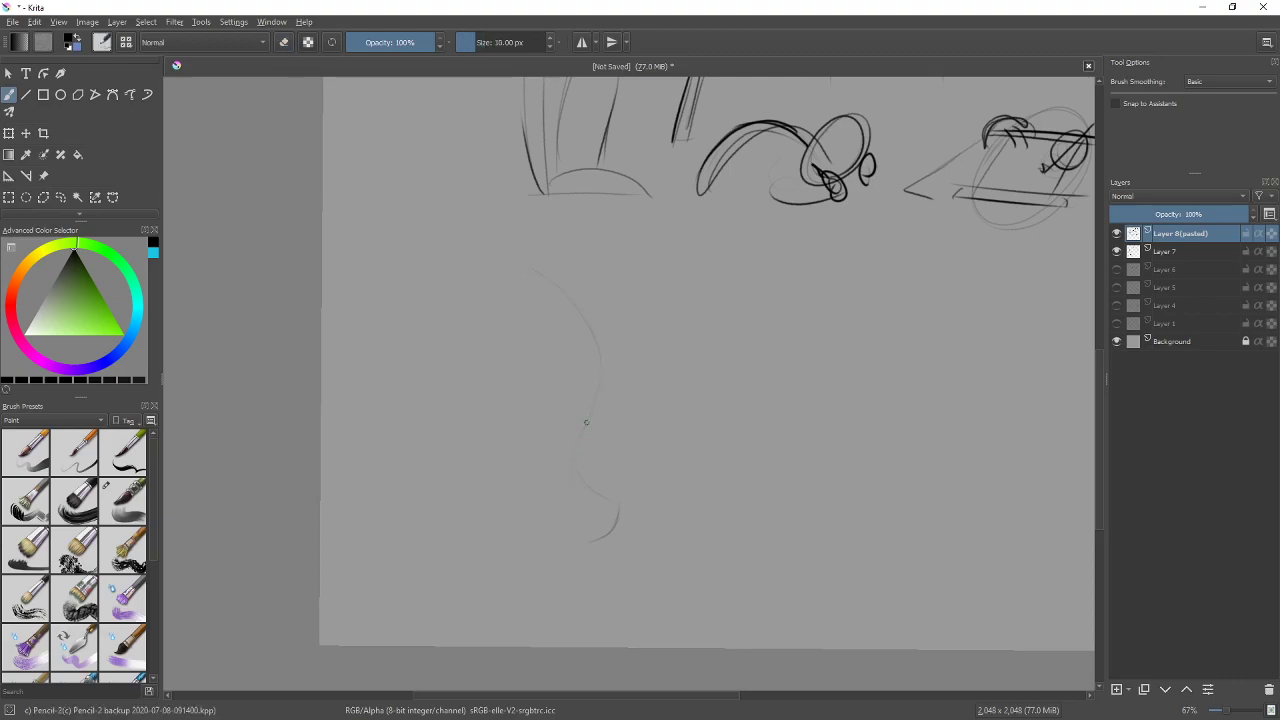
left_click_drag(595, 407, 606, 330)
left_click_drag(558, 266, 596, 416)
key("ctrl+z")
left_click_drag(559, 265, 598, 418)
left_click_drag(616, 353, 570, 490)
key("ctrl+z")
key("plus")
key("plus")
left_click_drag(711, 437, 763, 409)
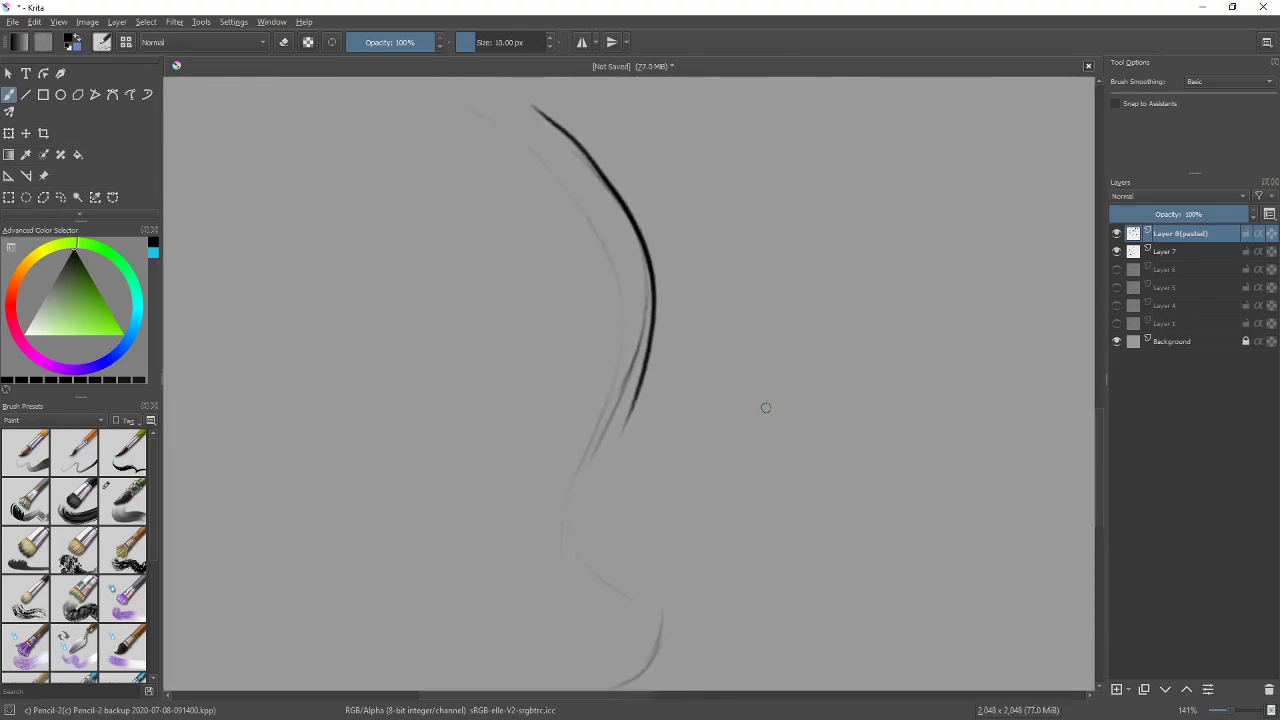
key("ctrl+z")
Redraw the forehead curve as a dark line and continue it through the brow dip along the bridge of the nose
mouse_move(533, 105)
left_mouse_down()
mouse_move(622, 196)
mouse_move(600, 452)
left_mouse_up()
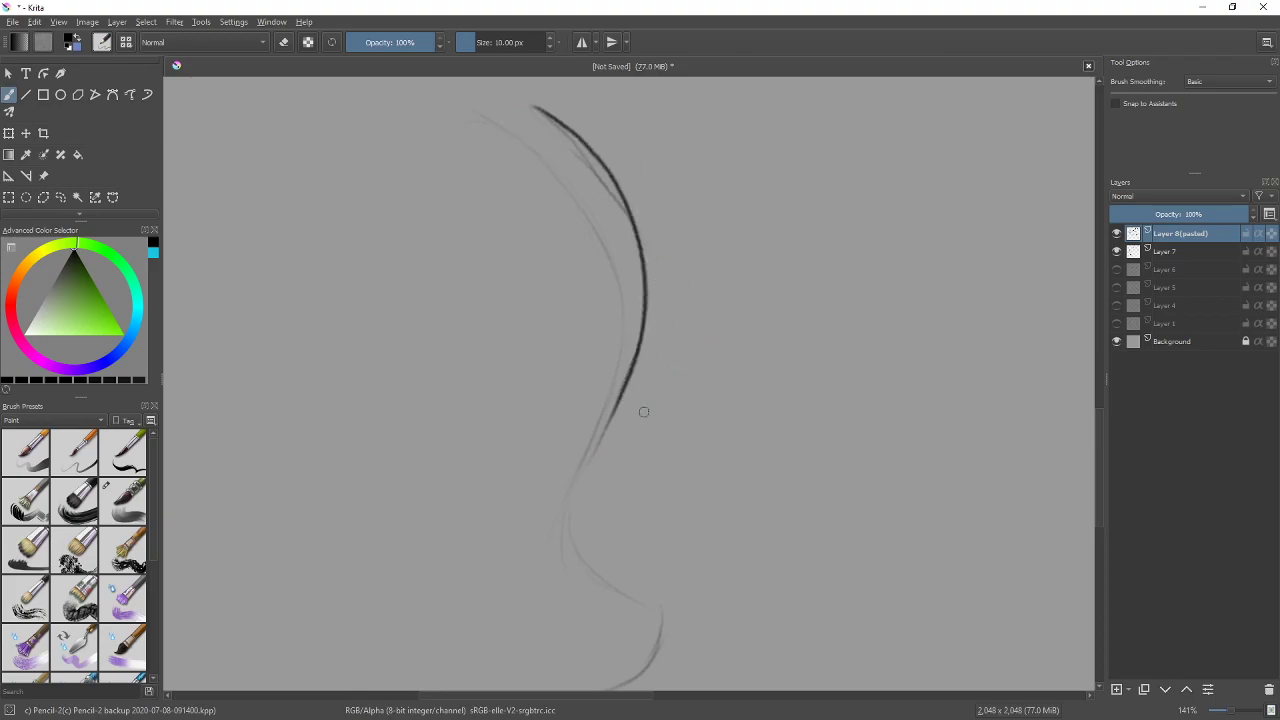
scroll(690, 397, "down", 1)
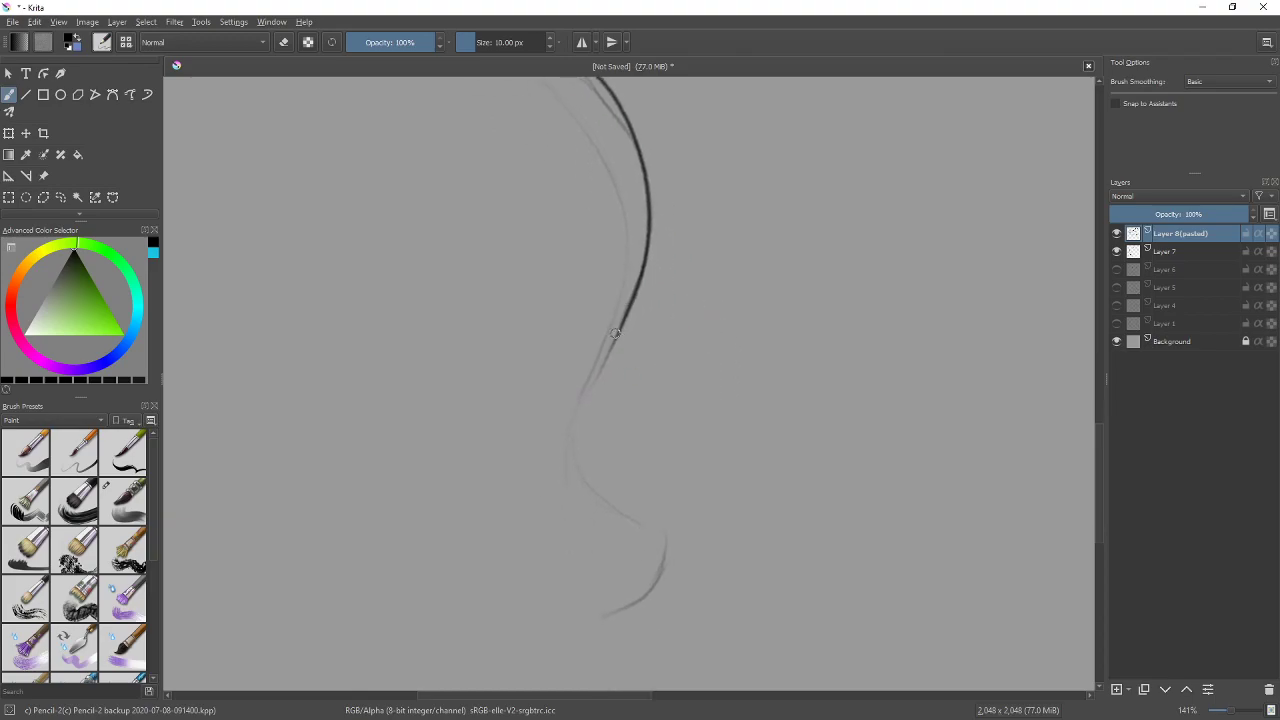
mouse_move(615, 333)
left_mouse_down()
mouse_move(573, 459)
mouse_move(680, 510)
mouse_move(586, 391)
left_mouse_up()
left_click_drag(574, 440, 618, 336)
left_click_drag(586, 396, 622, 328)
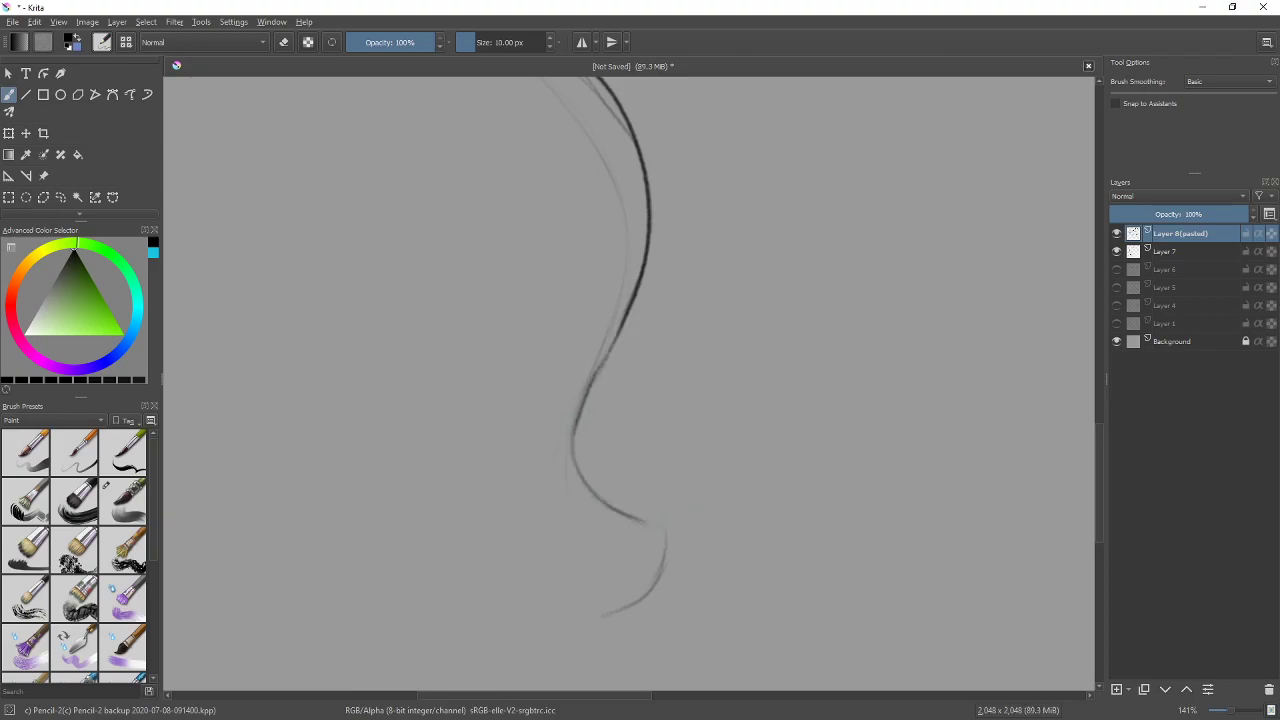
Draw the rounded nose tip to finish the profile line and erase the stray construction strokes beside it with the soft eraser
scroll(769, 357, "down", 1)
scroll(700, 390, "down", 3)
mouse_move(655, 440)
left_mouse_down()
mouse_move(674, 473)
mouse_move(664, 446)
mouse_move(669, 484)
mouse_move(605, 532)
left_mouse_up()
scroll(740, 440, "up", 8)
key("e")
mouse_move(601, 280)
left_mouse_down()
mouse_move(568, 171)
mouse_move(597, 227)
mouse_move(530, 145)
mouse_move(541, 145)
mouse_move(574, 178)
mouse_move(462, 127)
mouse_move(595, 279)
mouse_move(554, 207)
mouse_move(561, 456)
mouse_move(586, 187)
mouse_move(611, 260)
mouse_move(592, 208)
mouse_move(613, 308)
mouse_move(537, 507)
mouse_move(579, 427)
mouse_move(549, 514)
mouse_move(574, 617)
mouse_move(625, 609)
left_mouse_up()
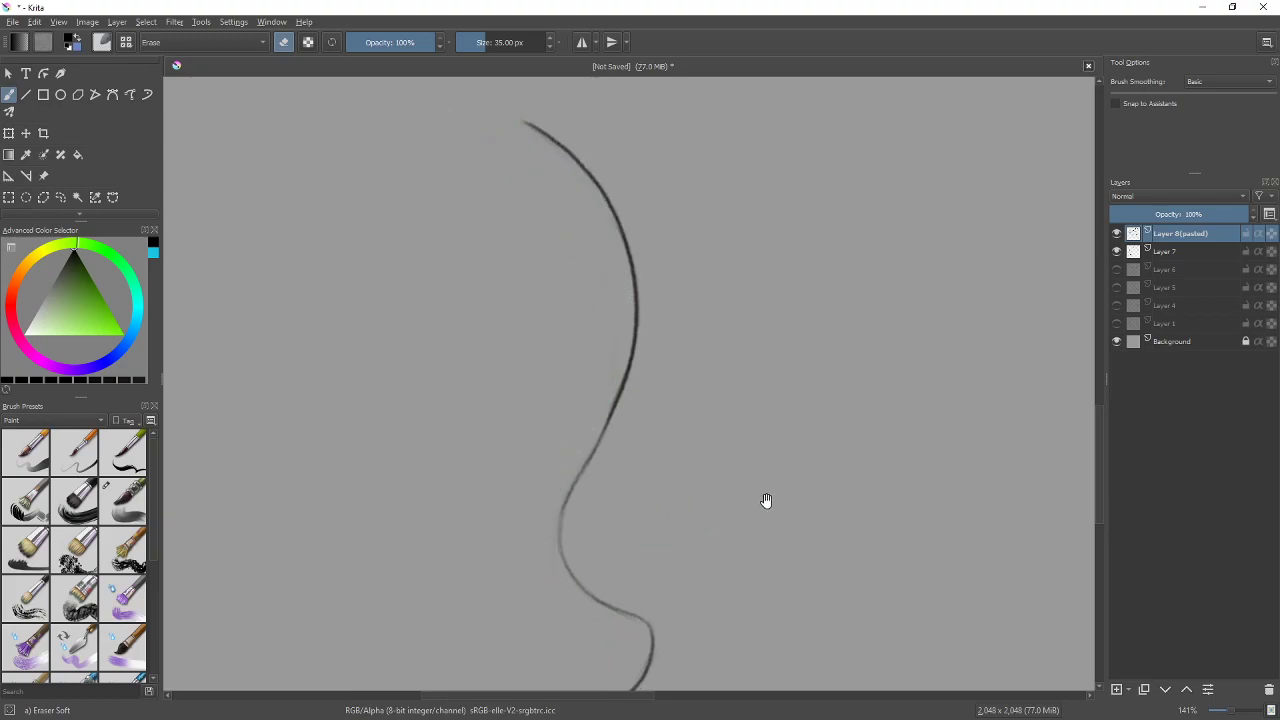
Enlarge the drawing of two faces in the viewer, compare its profile line, and return to the Krita canvas
left_click_drag(766, 501, 735, 452)
key("alt+Tab")
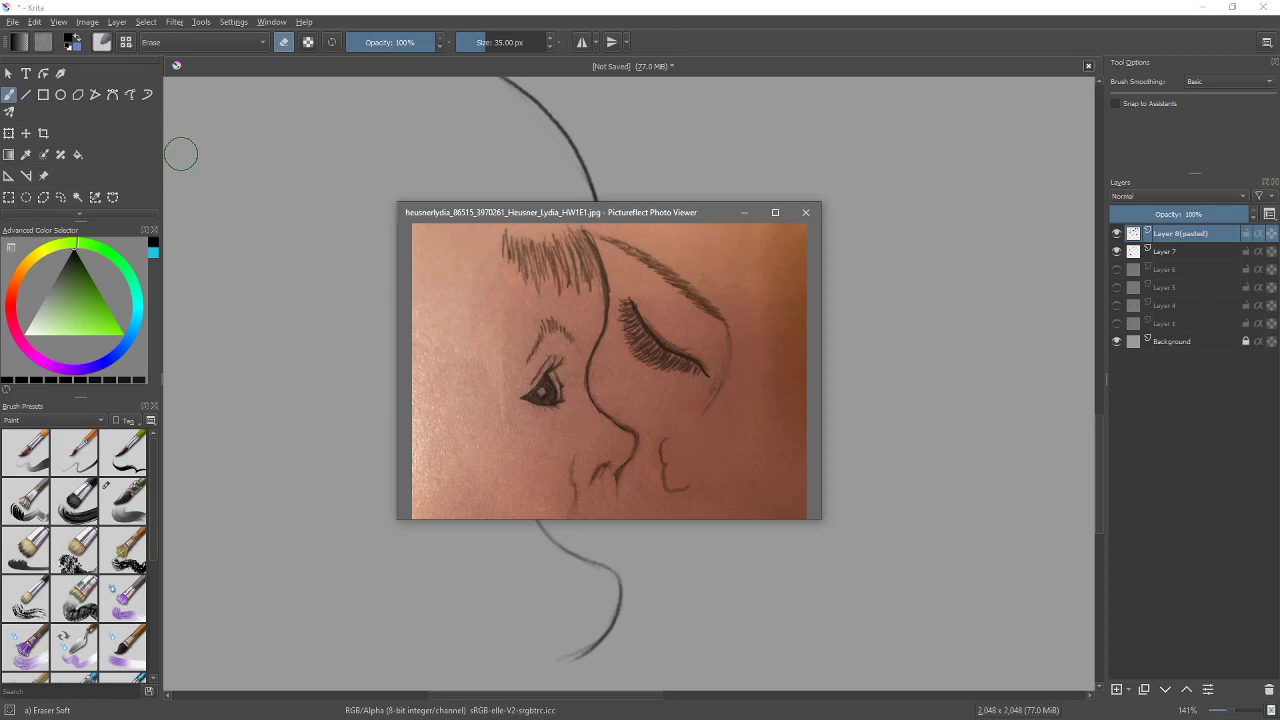
left_click(774, 212)
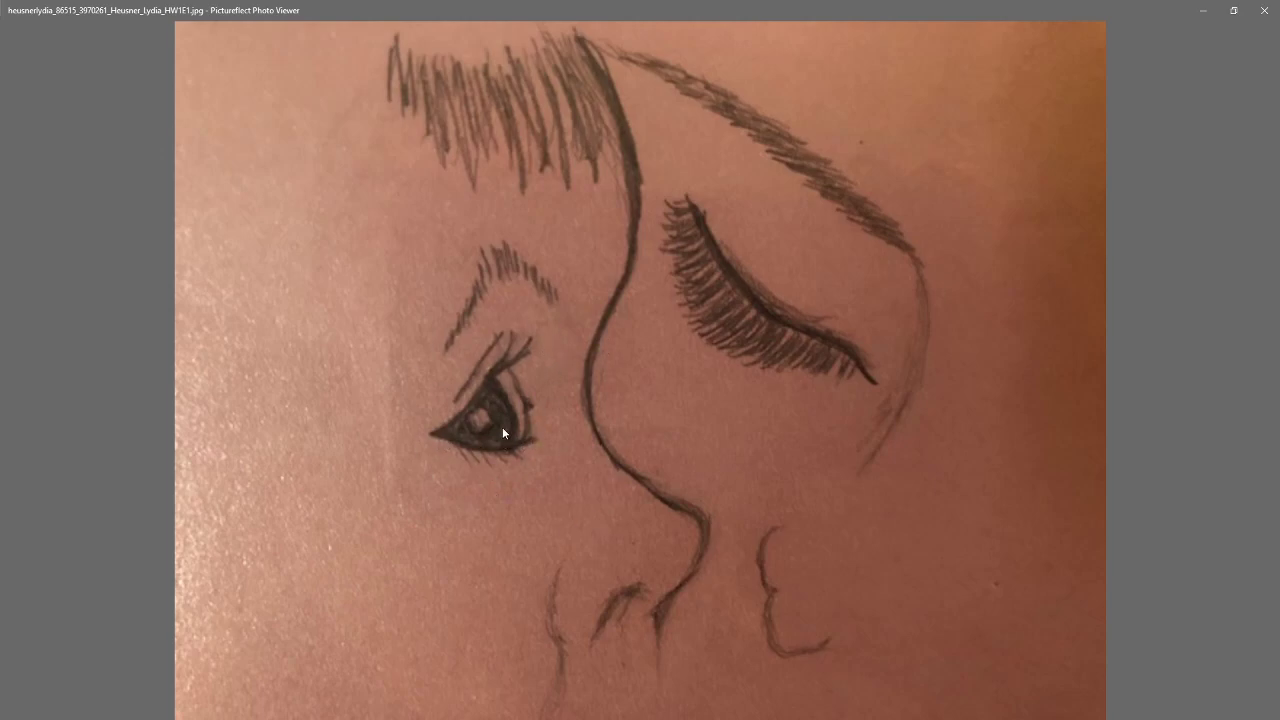
key("super+Down")
key("super+Down")
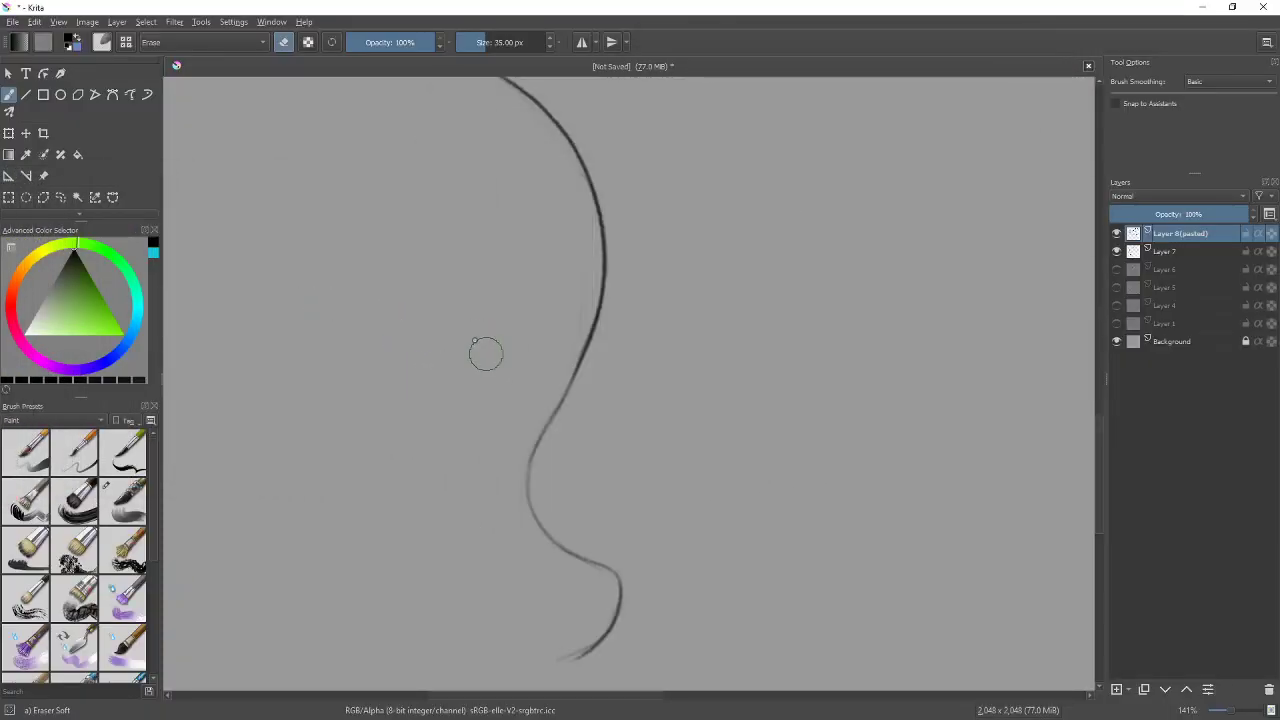
With the Pencil-2 brush, sketch a faint eyeball circle inside the profile and draw the side-view eye's lids and curved front edge
key("slash")
left_click_drag(633, 372, 848, 331)
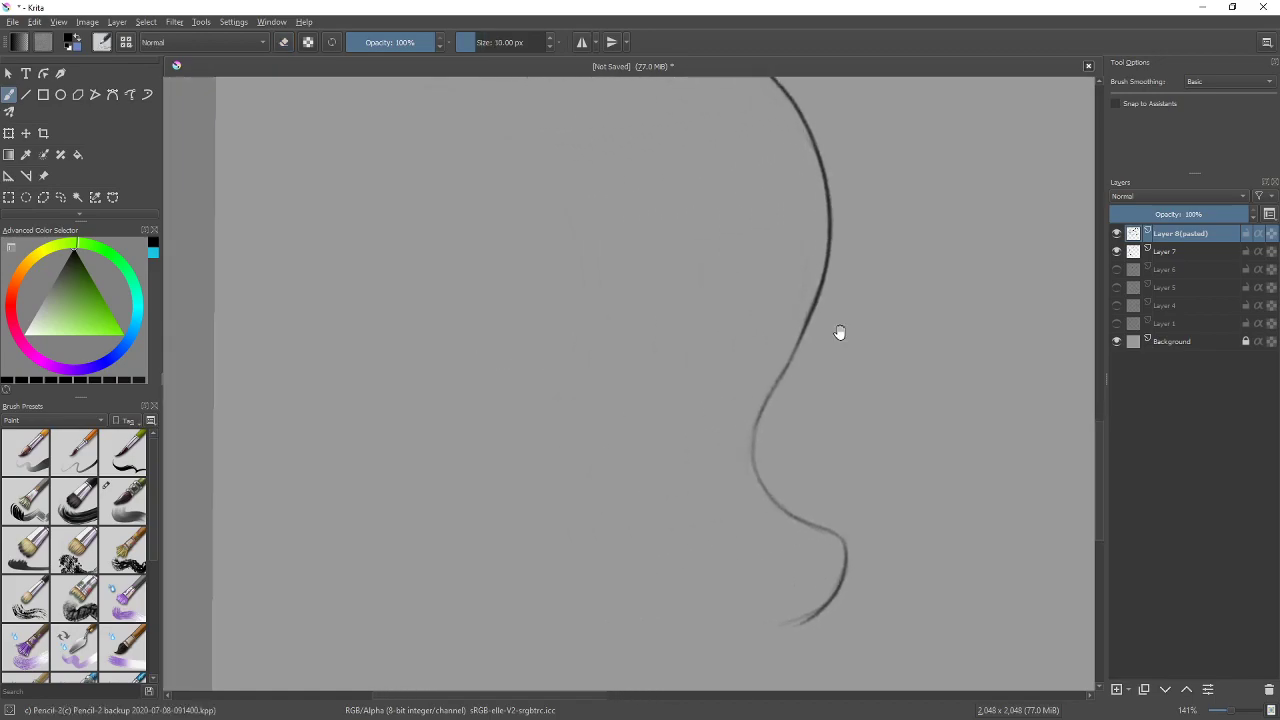
mouse_move(630, 470)
left_mouse_down()
mouse_move(563, 366)
mouse_move(672, 292)
left_mouse_up()
left_click(700, 380)
mouse_move(620, 406)
left_mouse_down()
mouse_move(724, 336)
mouse_move(673, 355)
mouse_move(729, 339)
left_mouse_up()
mouse_move(730, 420)
left_mouse_down()
mouse_move(620, 416)
mouse_move(722, 430)
left_mouse_up()
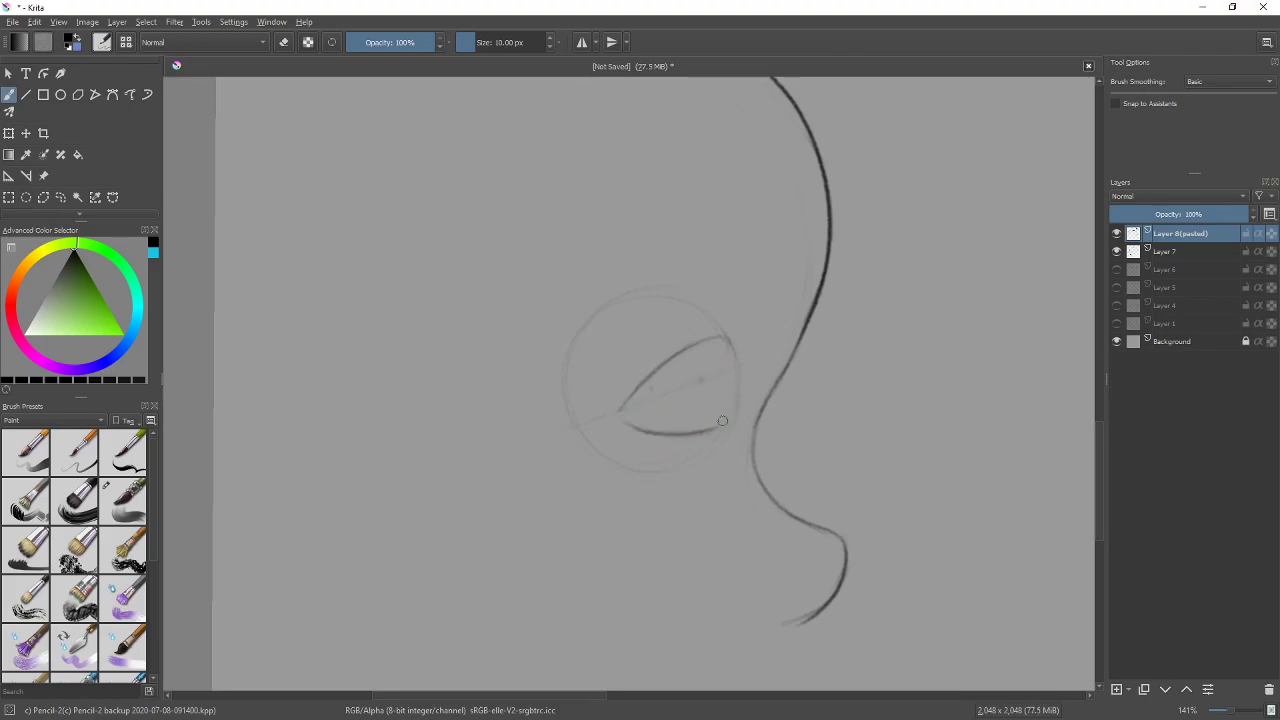
left_click_drag(730, 337, 708, 437)
Bring up the two-faces drawing to compare it with the new eye, and clear the viewer off the canvas
key("alt+Tab")
mouse_move(753, 254)
left_mouse_down()
mouse_move(716, 228)
mouse_move(1004, 213)
left_mouse_up()
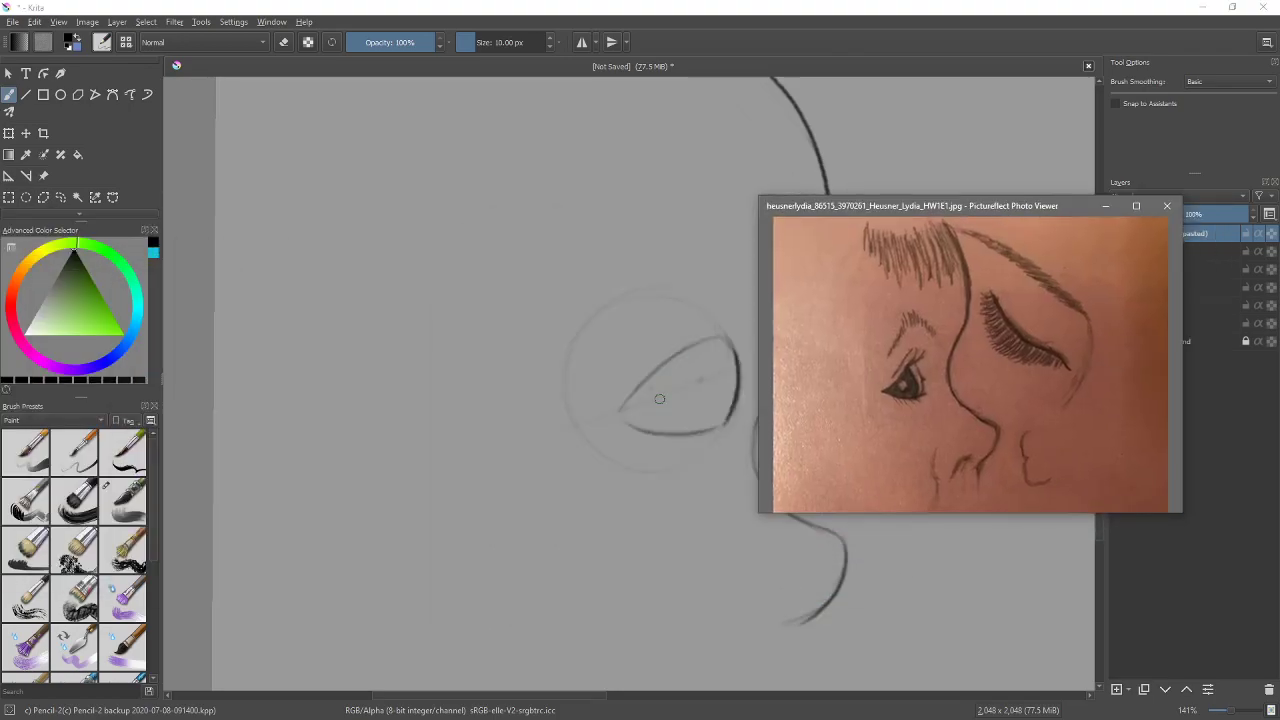
left_click_drag(1020, 207, 470, 207)
left_click(1026, 193)
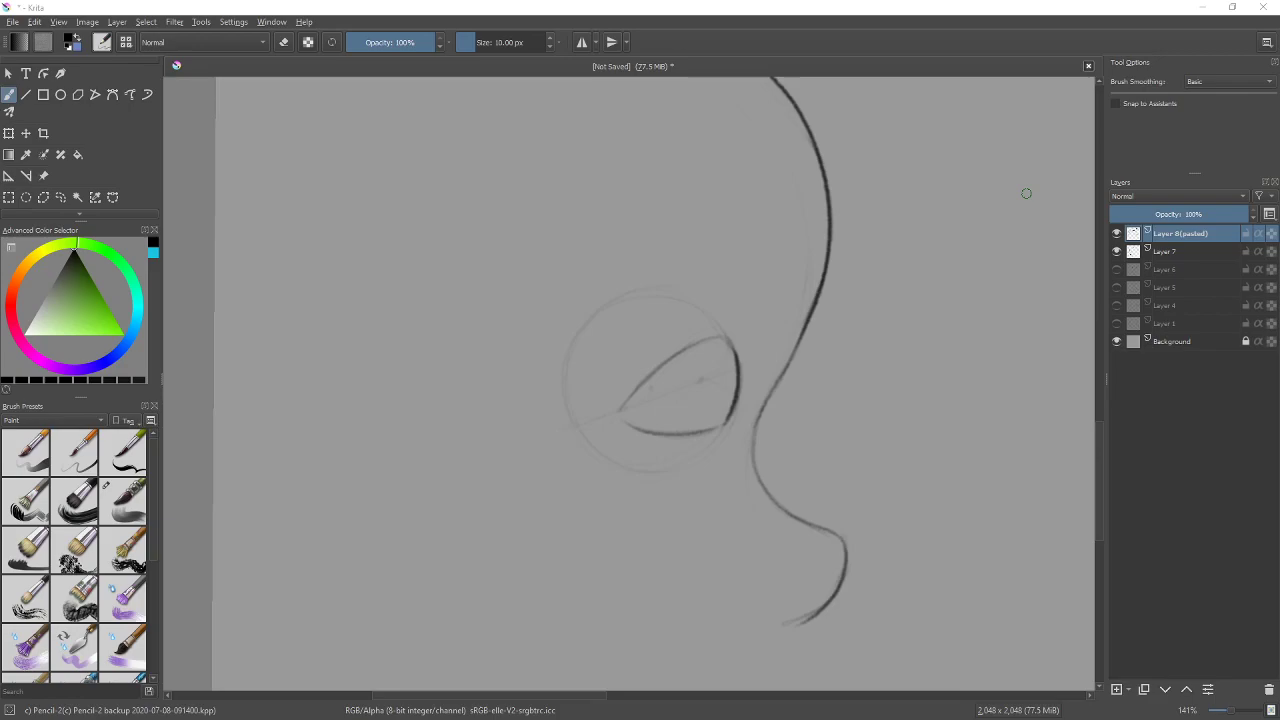
left_click_drag(689, 224, 680, 278)
left_click_drag(674, 262, 690, 267)
key("ctrl+z")
key("ctrl+z")
Add a crease line above the upper lid and short lashes along the lower lid of the side-view eye
mouse_move(674, 341)
left_mouse_down()
mouse_move(728, 331)
mouse_move(706, 321)
left_mouse_up()
key("ctrl+z")
left_click_drag(636, 431, 641, 443)
left_click_drag(652, 434, 668, 445)
left_click_drag(684, 436, 704, 446)
mouse_move(708, 433)
left_mouse_down()
mouse_move(720, 442)
mouse_move(739, 411)
left_mouse_up()
mouse_move(650, 392)
left_mouse_down()
mouse_move(710, 474)
mouse_move(617, 487)
mouse_move(678, 408)
mouse_move(757, 438)
left_mouse_up()
mouse_move(750, 422)
left_mouse_down()
mouse_move(758, 438)
mouse_move(745, 444)
left_mouse_up()
key("ctrl+z")
key("ctrl+z")
key("ctrl+z")
key("ctrl+z")
key("ctrl+z")
Examine the next submission, the figure holding a lamb beside a manger, in an enlarged viewer, and clear the viewer off the canvas
key("alt+Tab")
key("Right")
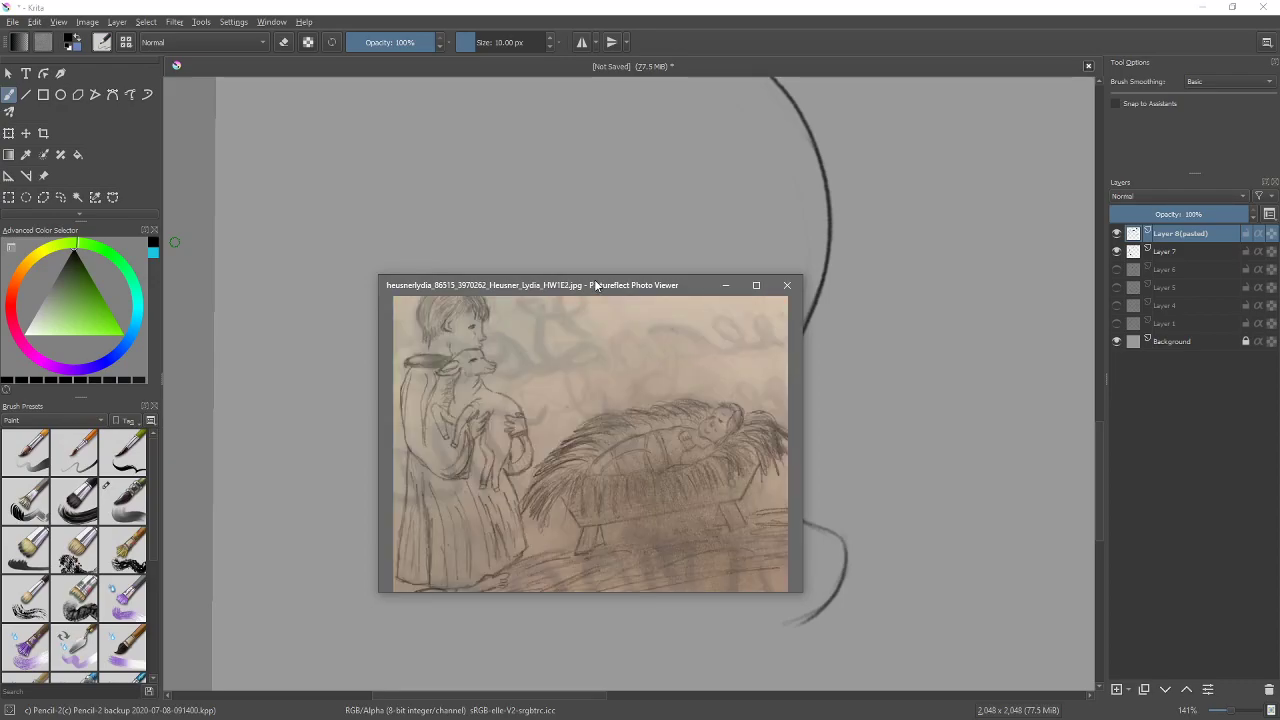
left_click_drag(590, 289, 578, 193)
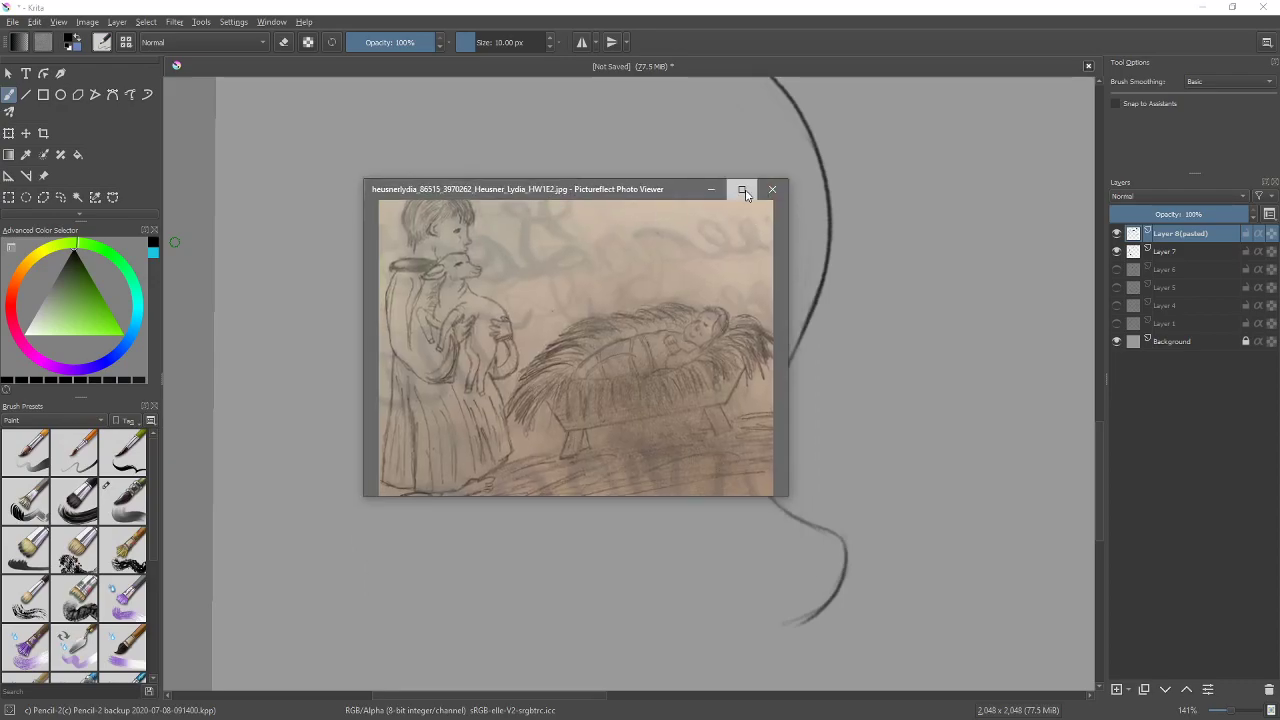
left_click(745, 189)
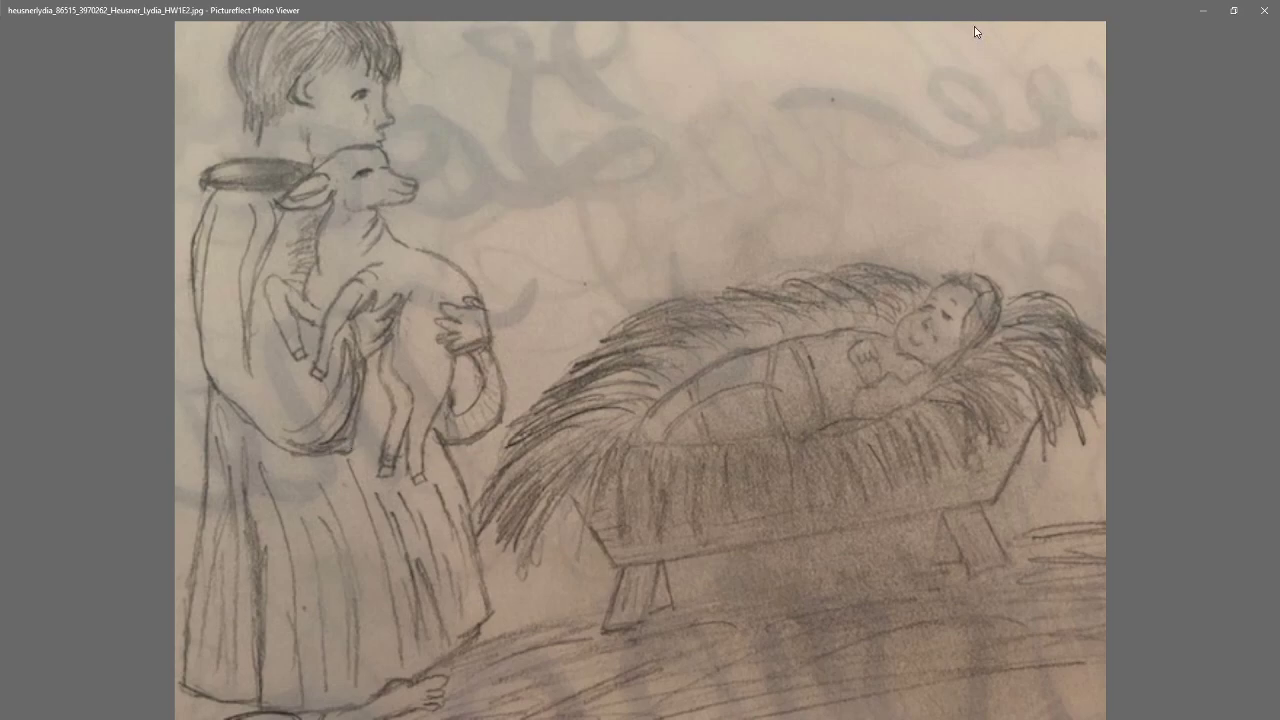
left_click_drag(967, 12, 572, 201)
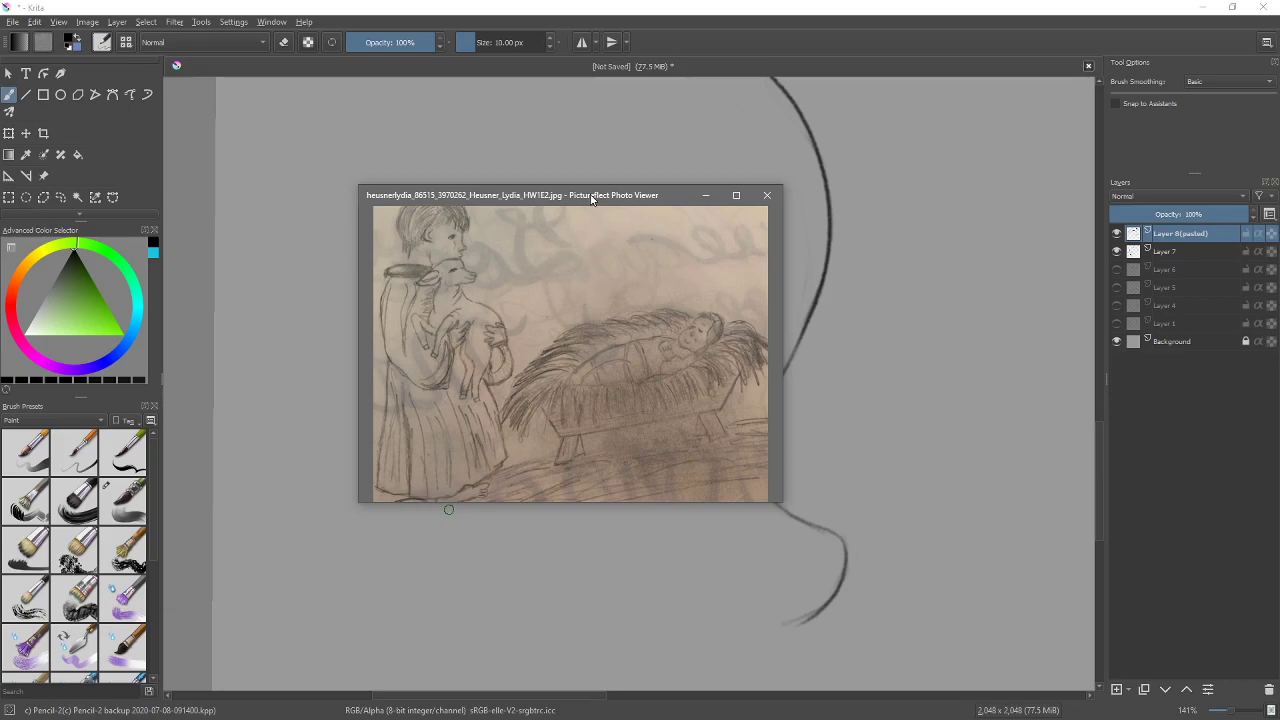
left_click_drag(591, 197, 0, 201)
Examine the following submission, the portrait with bangs and earrings, in an enlarged viewer, and clear the viewer off the canvas
left_click_drag(2, 246, 577, 216)
key("Right")
left_click(723, 213)
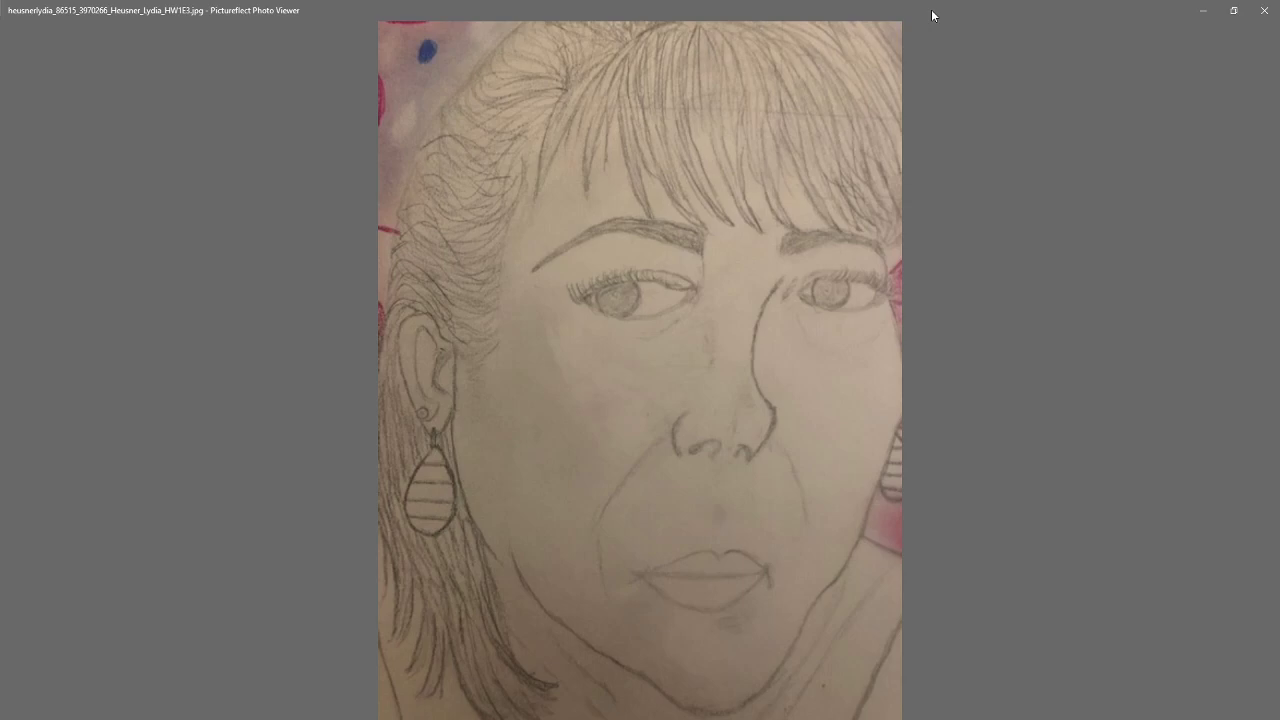
mouse_move(985, 12)
left_mouse_down()
mouse_move(1069, 17)
mouse_move(974, 180)
mouse_move(932, 217)
mouse_move(380, 226)
mouse_move(208, 215)
left_mouse_up()
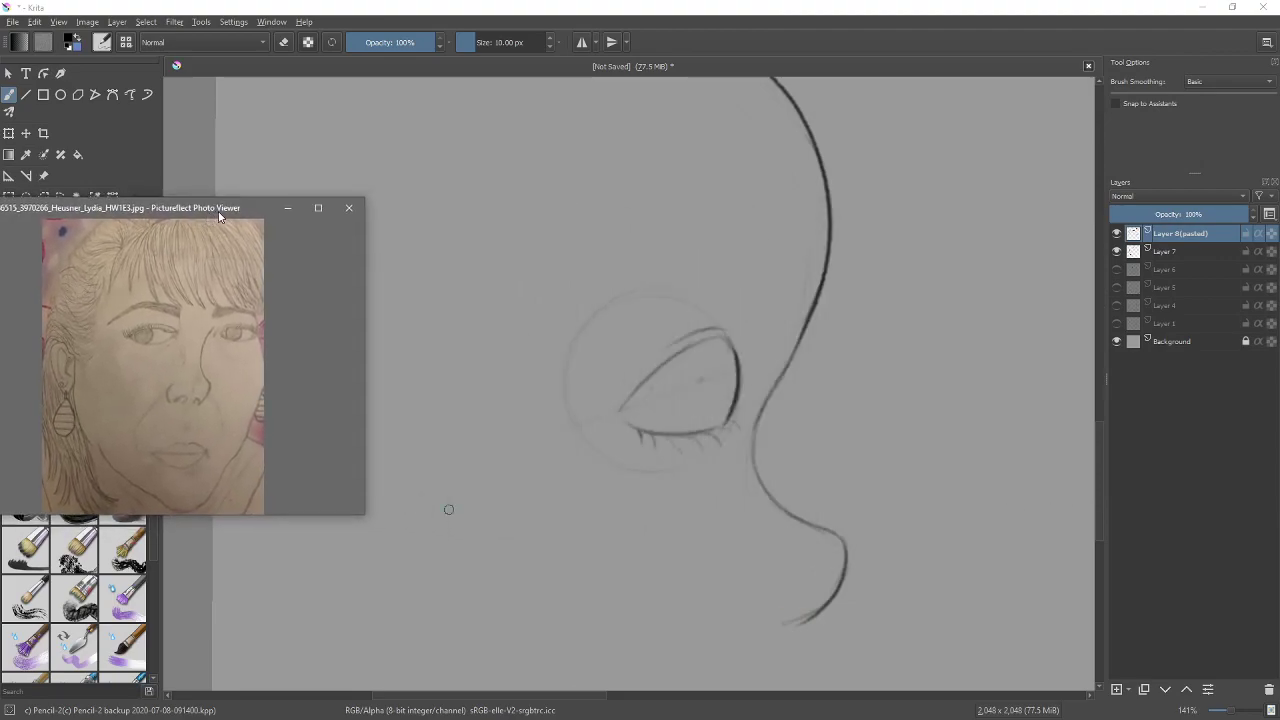
key("alt+F4")
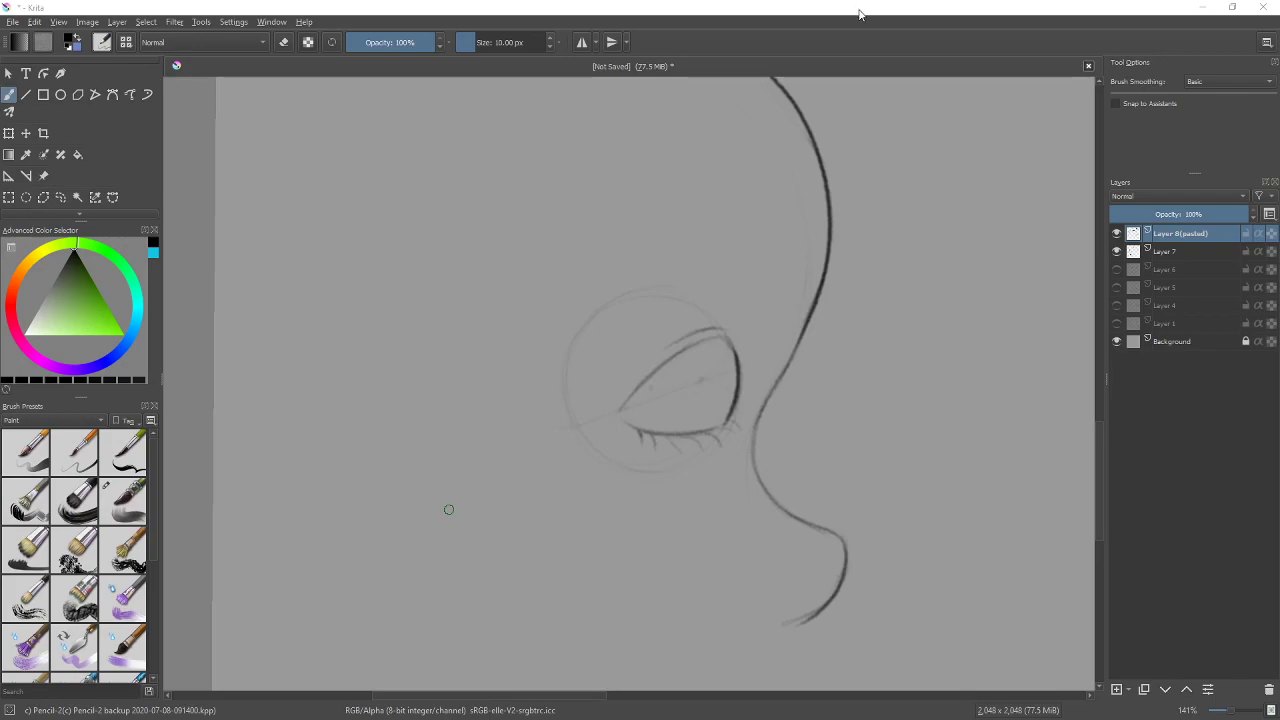
Sketch a faint front-view head in the empty area beside the profile, with a cranium circle and a rounded jaw below it
mouse_move(886, 283)
left_mouse_down()
mouse_move(883, 357)
mouse_move(393, 398)
left_mouse_up()
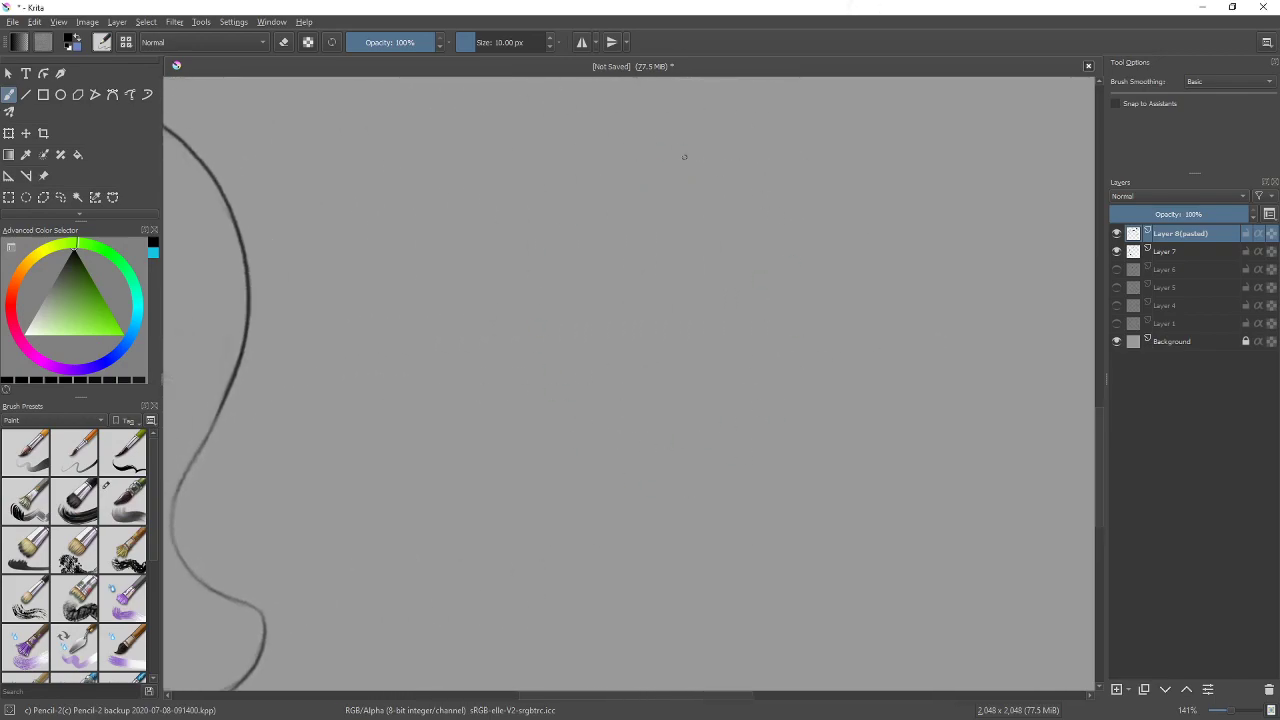
left_click_drag(766, 358, 752, 197)
mouse_move(546, 394)
left_mouse_down()
mouse_move(616, 495)
mouse_move(707, 508)
mouse_move(780, 377)
left_mouse_up()
left_click_drag(863, 340, 897, 322)
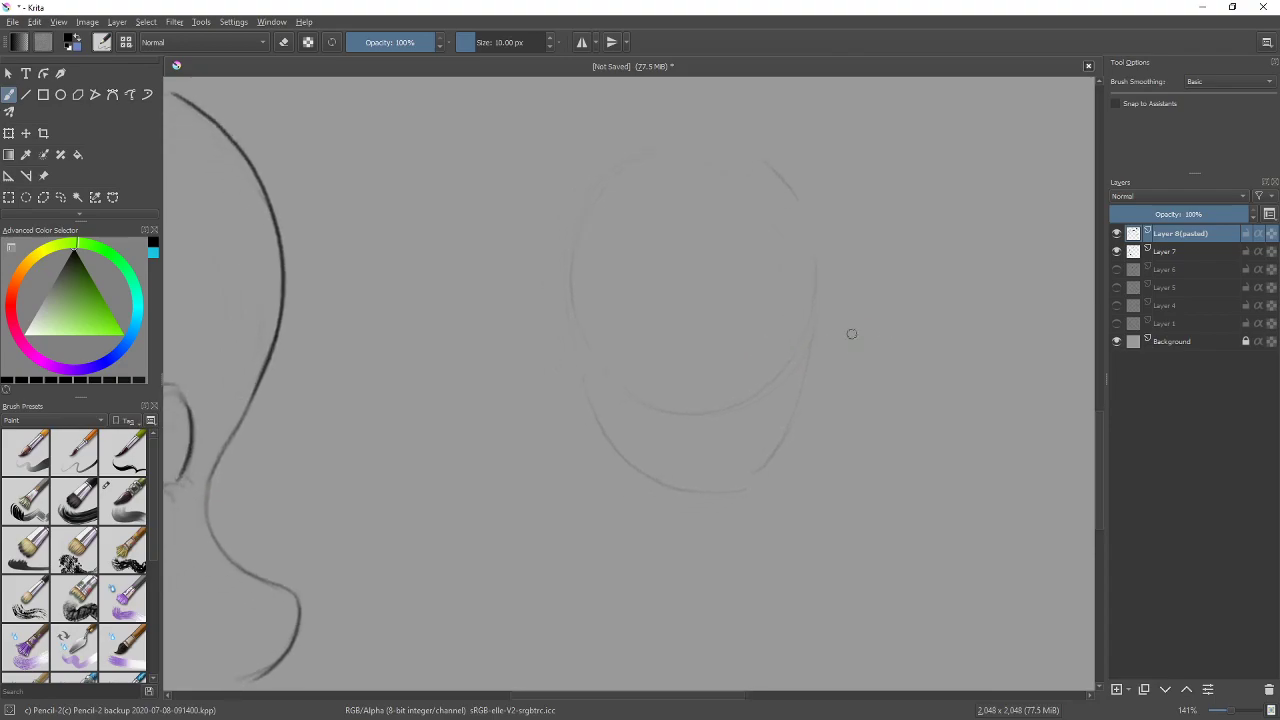
Draw a faint horizontal guide across the middle of the head and a vertical centre line from crown to chin
left_click_drag(570, 326, 815, 324)
mouse_move(498, 326)
left_mouse_down()
mouse_move(903, 317)
mouse_move(974, 334)
mouse_move(677, 328)
left_mouse_up()
mouse_move(704, 165)
left_mouse_down()
mouse_move(697, 123)
mouse_move(691, 303)
mouse_move(698, 111)
mouse_move(704, 560)
left_mouse_up()
left_click_drag(689, 134, 686, 569)
key("ctrl+z")
Mark the hairline, brow, nose base and chin with short horizontal strokes across the head's centre line
left_click_drag(686, 186, 720, 186)
left_click_drag(720, 375, 700, 377)
left_click_drag(699, 490, 703, 487)
left_click_drag(681, 378, 712, 378)
left_click_drag(683, 263, 713, 262)
left_click_drag(678, 488, 709, 485)
Sketch a second head circle beside the front-view head and draw a horizontal brow line across it
left_click_drag(857, 503, 706, 526)
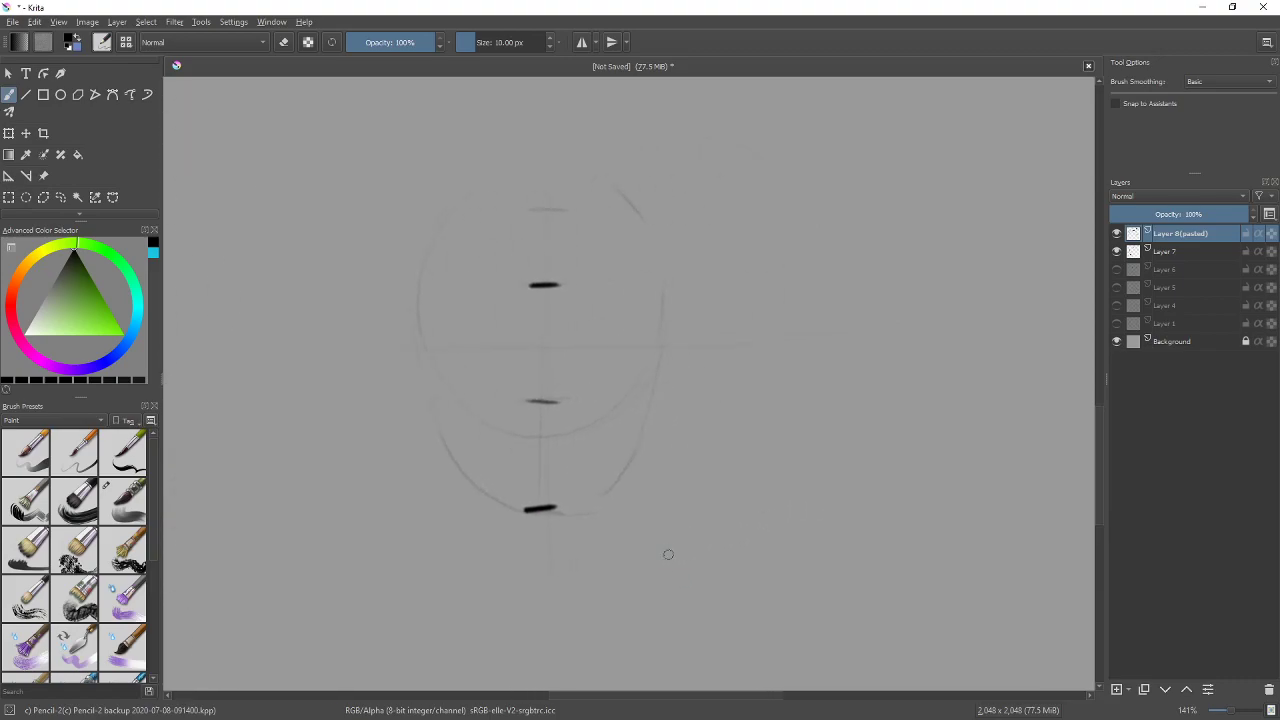
left_click_drag(794, 466, 709, 466)
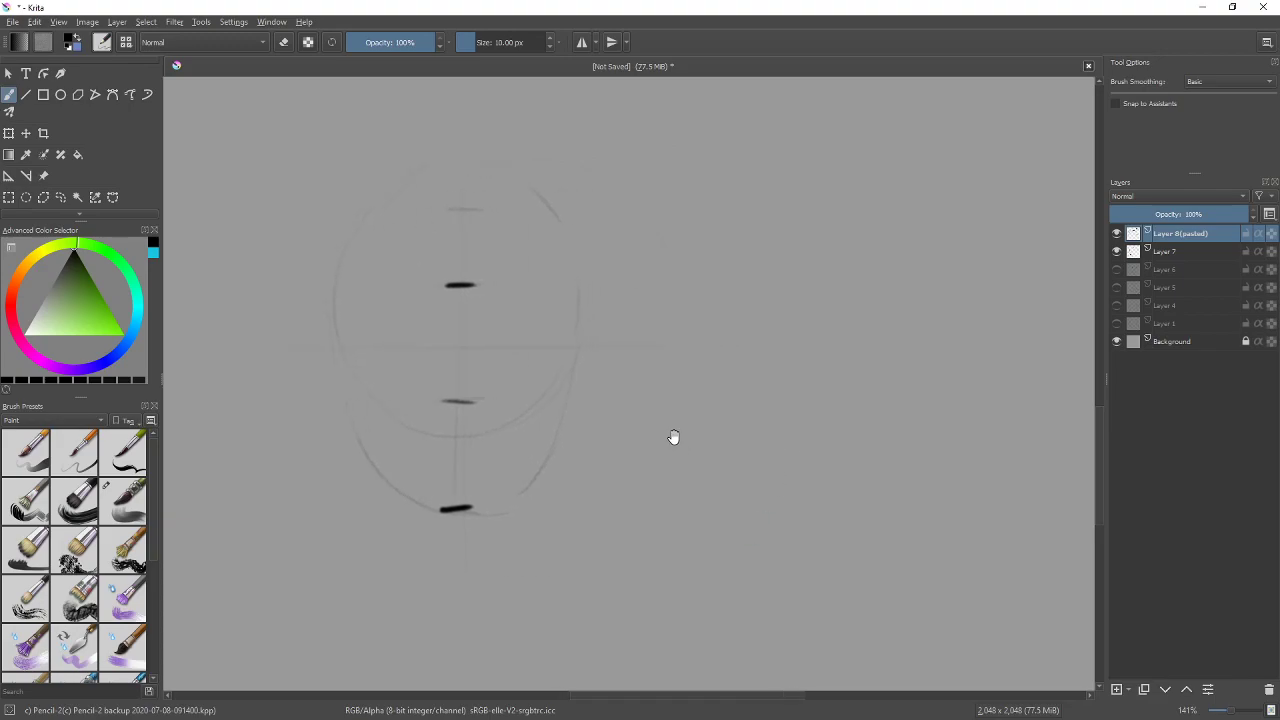
mouse_move(750, 185)
left_mouse_down()
mouse_move(666, 289)
mouse_move(863, 171)
left_mouse_up()
left_click_drag(668, 305, 950, 302)
key("ctrl+z")
left_click_drag(669, 272, 931, 272)
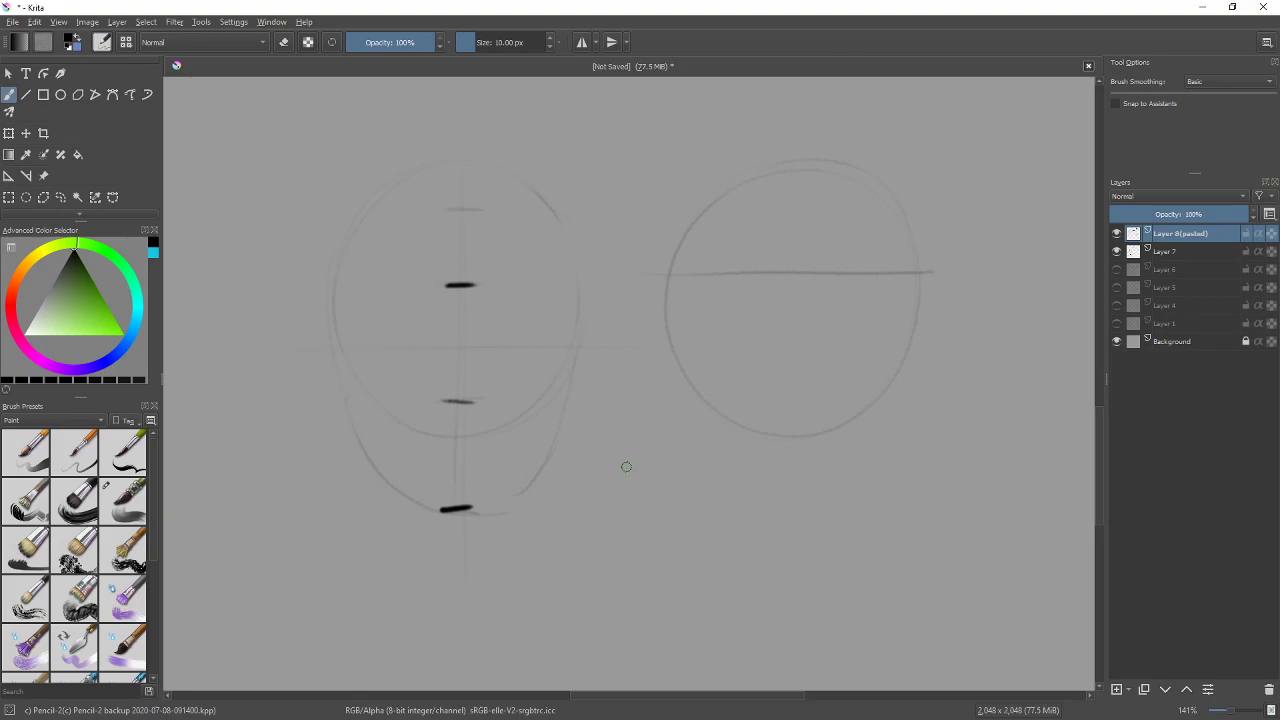
Draw dark vertical bars between the crown, brow, nose and chin marks to show the front-view head's three equal divisions
left_click_drag(460, 160, 460, 277)
left_click_drag(432, 154, 478, 154)
left_click(419, 284)
left_click_drag(488, 282, 501, 282)
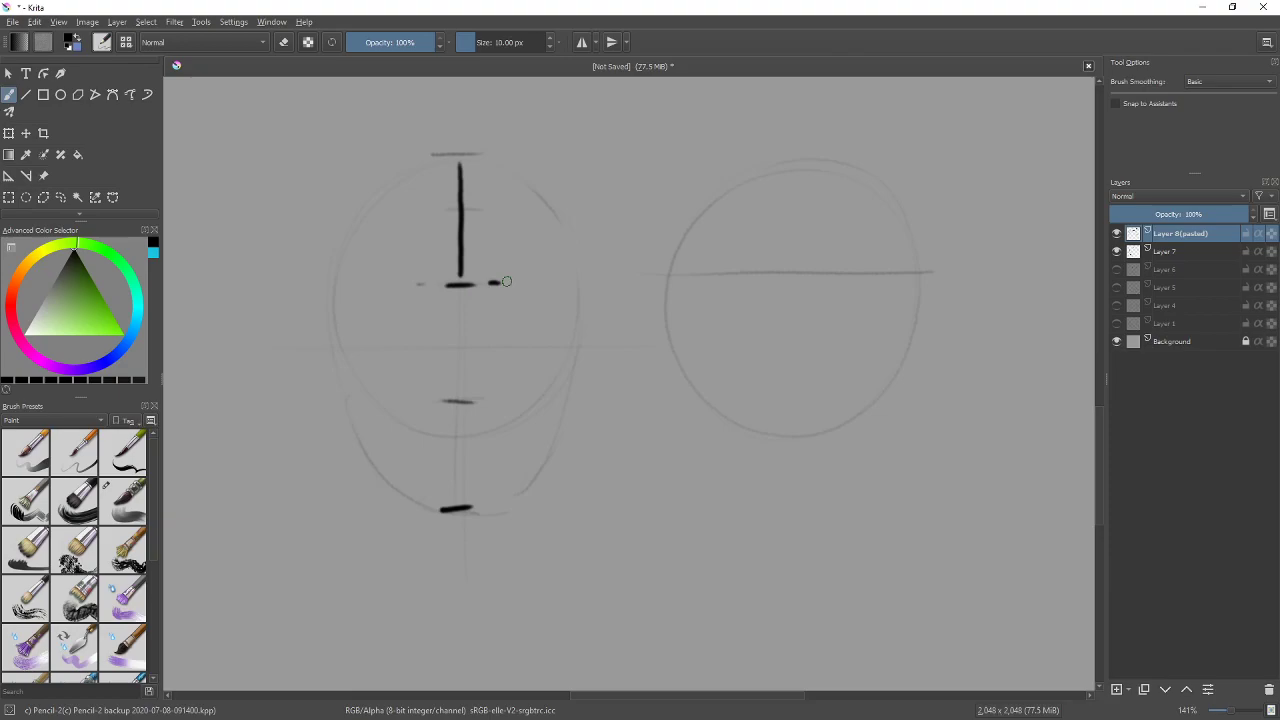
mouse_move(472, 166)
left_mouse_down()
mouse_move(472, 515)
mouse_move(553, 510)
left_mouse_up()
left_click_drag(509, 402, 521, 402)
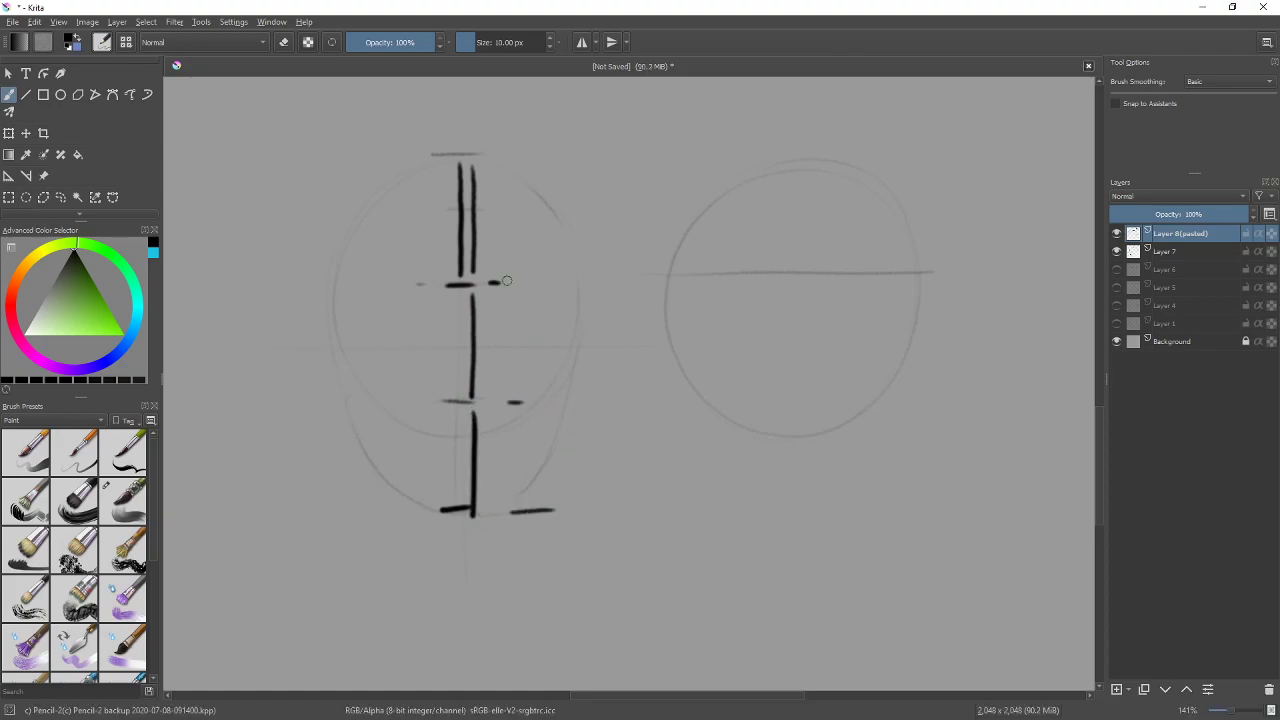
left_click_drag(500, 147, 514, 146)
Mark the second circle with vertical bars down from its top, a small oval under the brow line, and a measuring line beside it
mouse_move(801, 165)
left_mouse_down()
mouse_move(801, 313)
mouse_move(802, 174)
mouse_move(803, 278)
mouse_move(817, 310)
mouse_move(805, 156)
left_mouse_up()
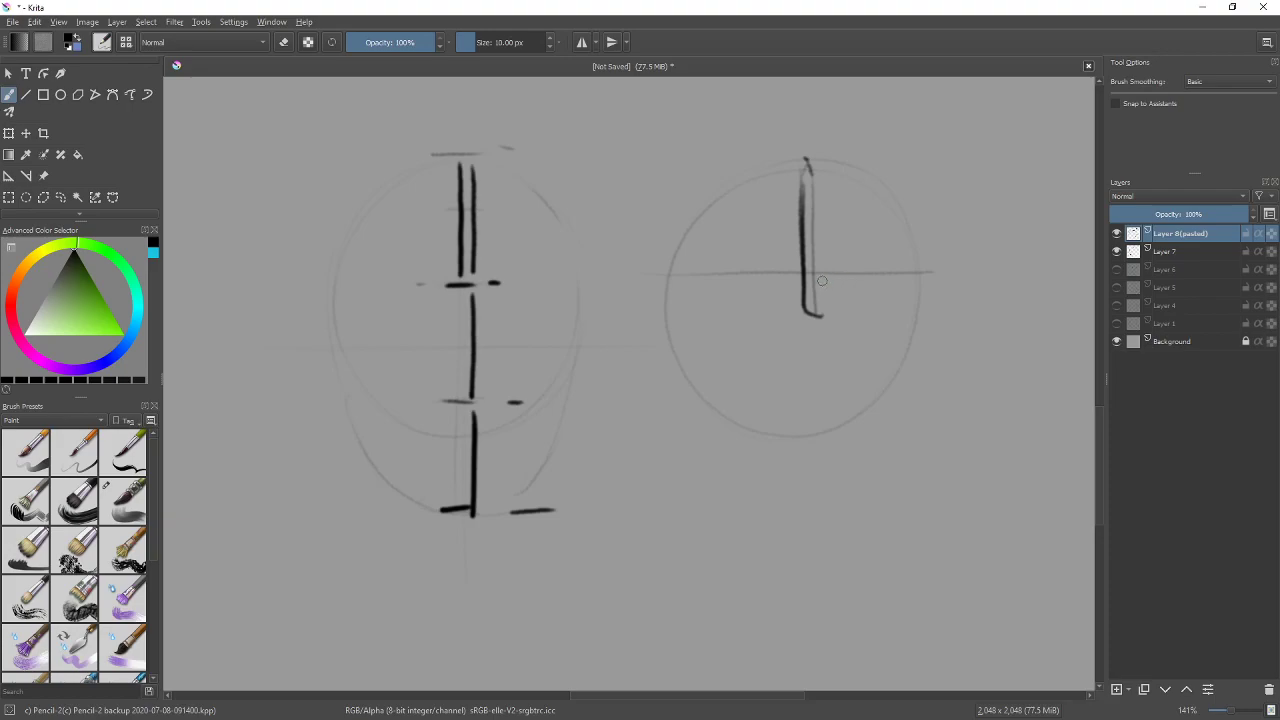
mouse_move(809, 290)
left_mouse_down()
mouse_move(828, 280)
mouse_move(818, 338)
left_mouse_up()
left_click_drag(806, 268, 824, 268)
left_click_drag(802, 159, 818, 158)
mouse_move(770, 277)
left_mouse_down()
mouse_move(774, 398)
mouse_move(775, 276)
left_mouse_up()
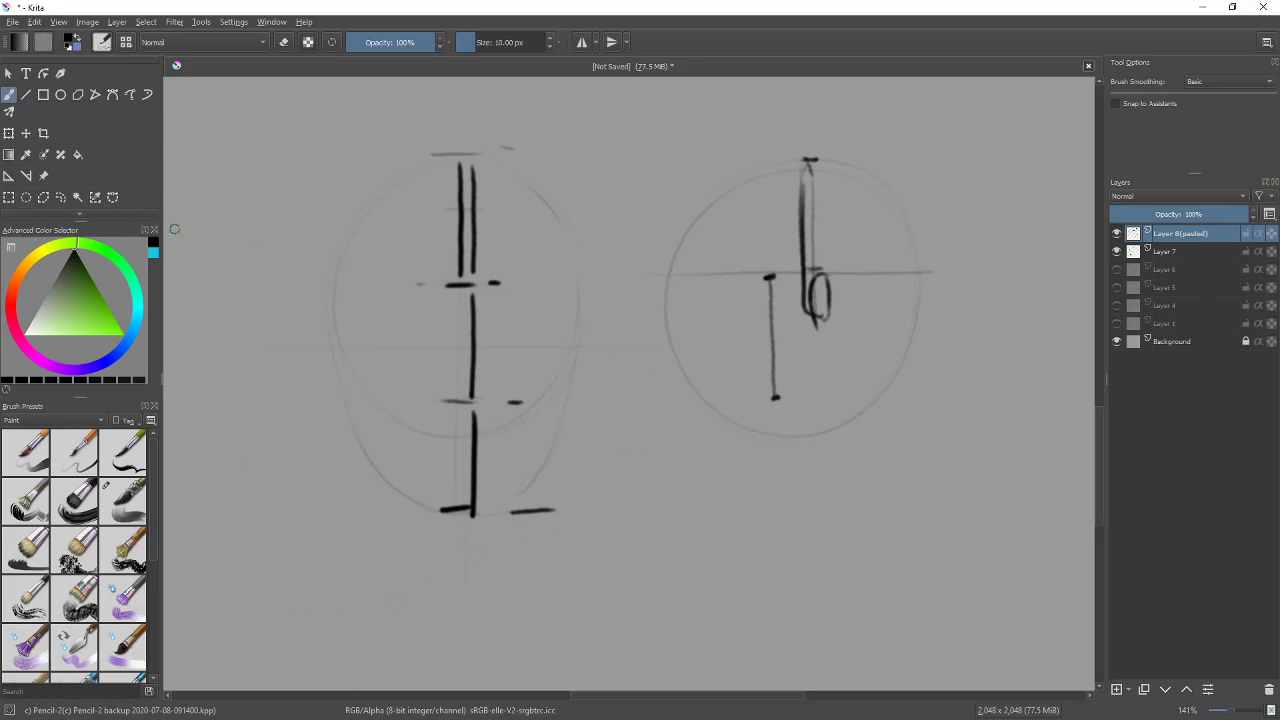
Bring up the portrait with bangs again to compare its proportions, and clear the viewer off the canvas
key("alt+Tab")
left_click_drag(611, 287, 814, 279)
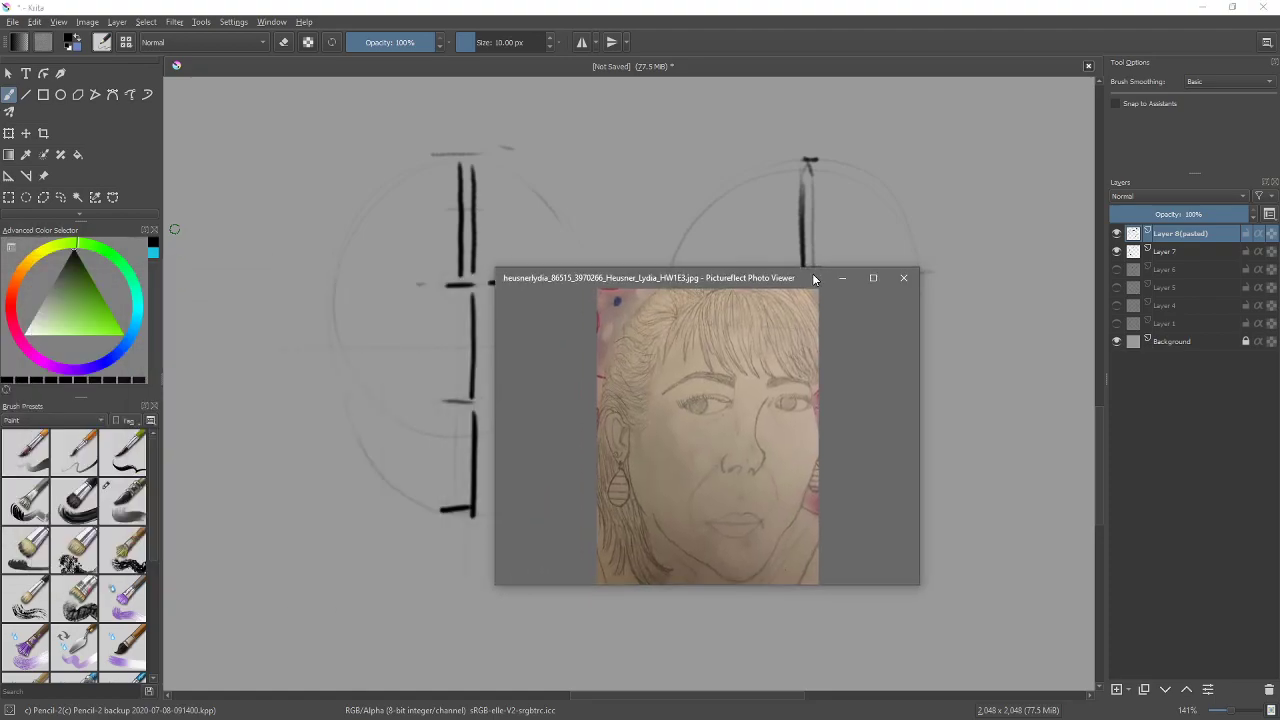
left_click_drag(814, 279, 0, 242)
key("alt+F4")
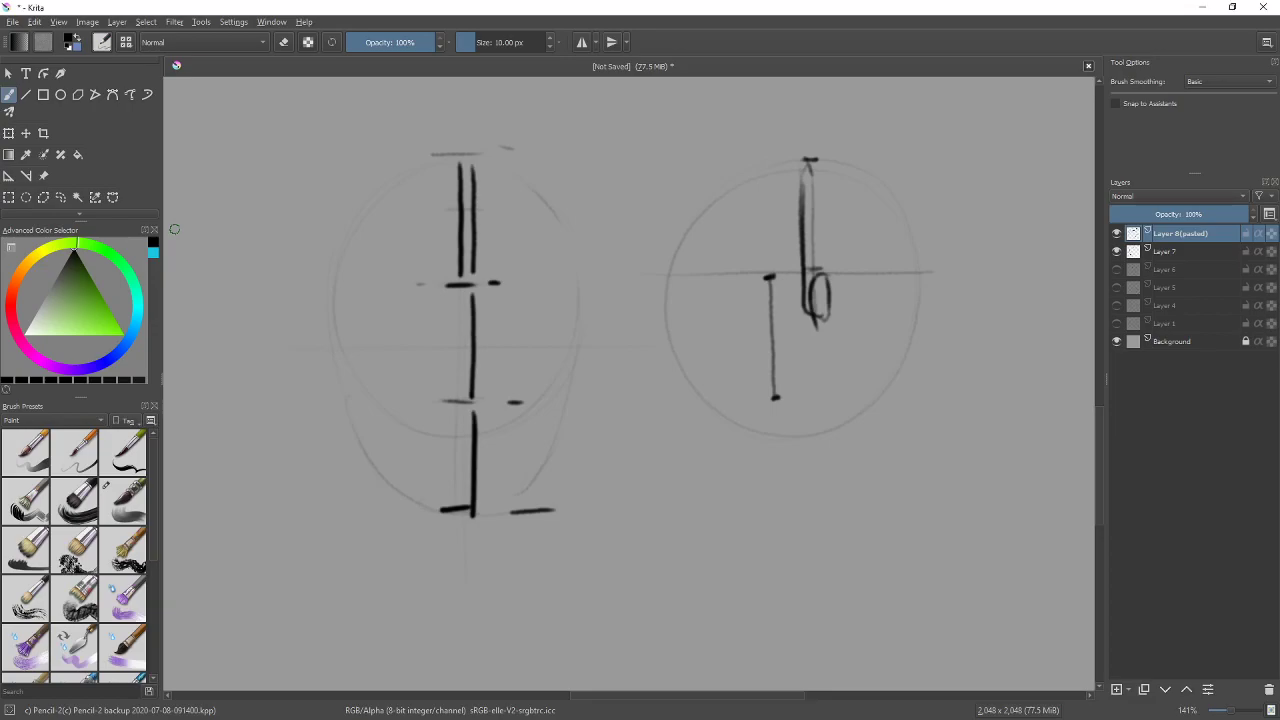
Open the portrait with glasses from the submissions folder, move the folder out of the way, and enlarge the viewer to examine the drawing
key("alt+Tab")
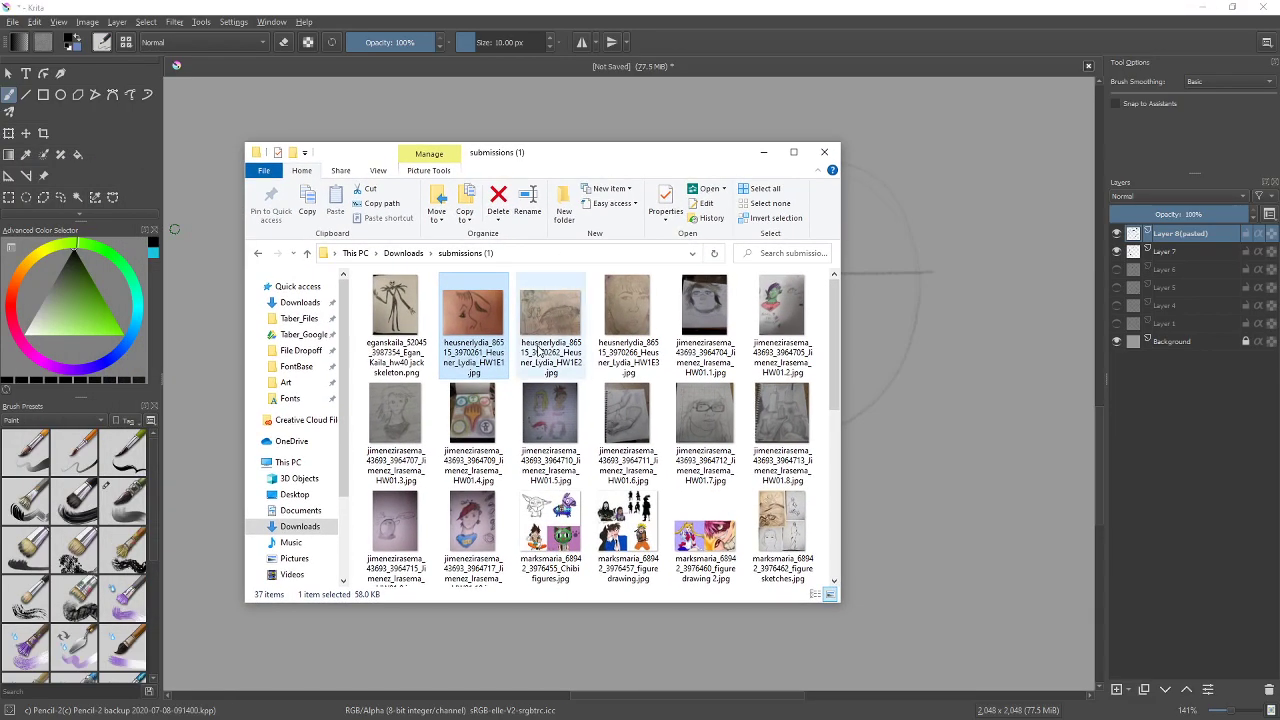
left_click(601, 352)
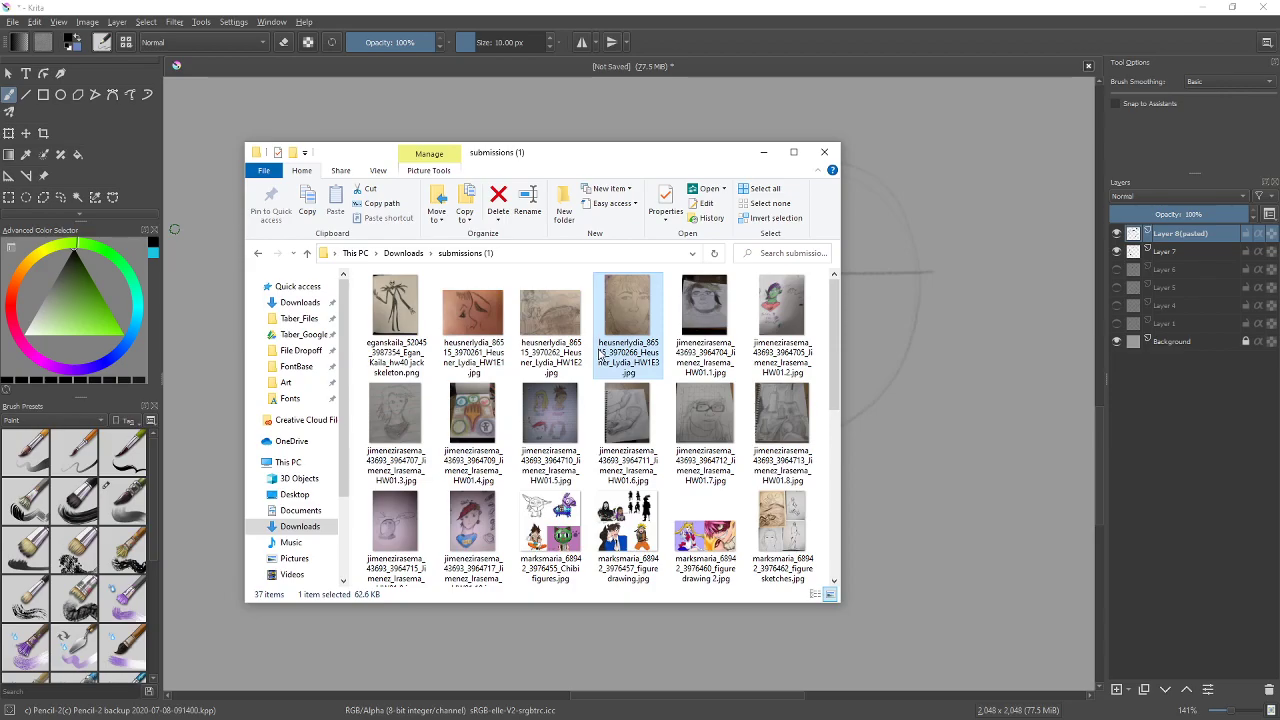
left_click(558, 430)
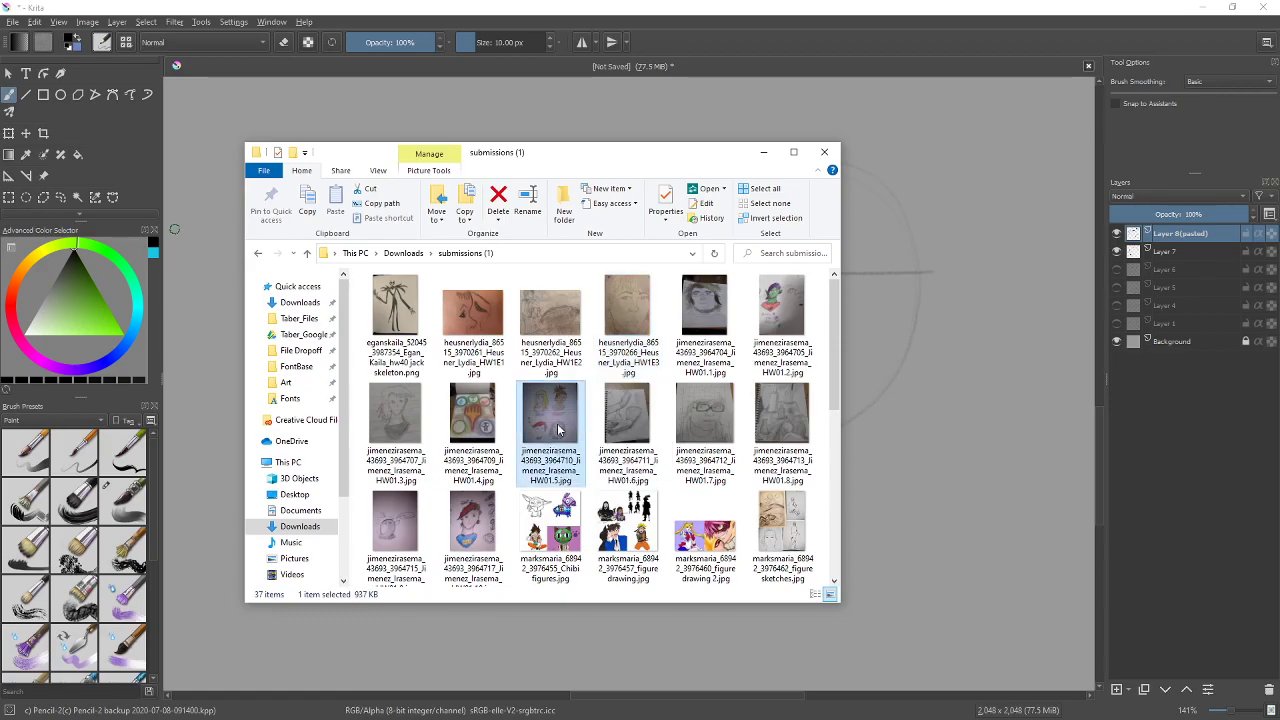
left_click(713, 328)
double_click(713, 328)
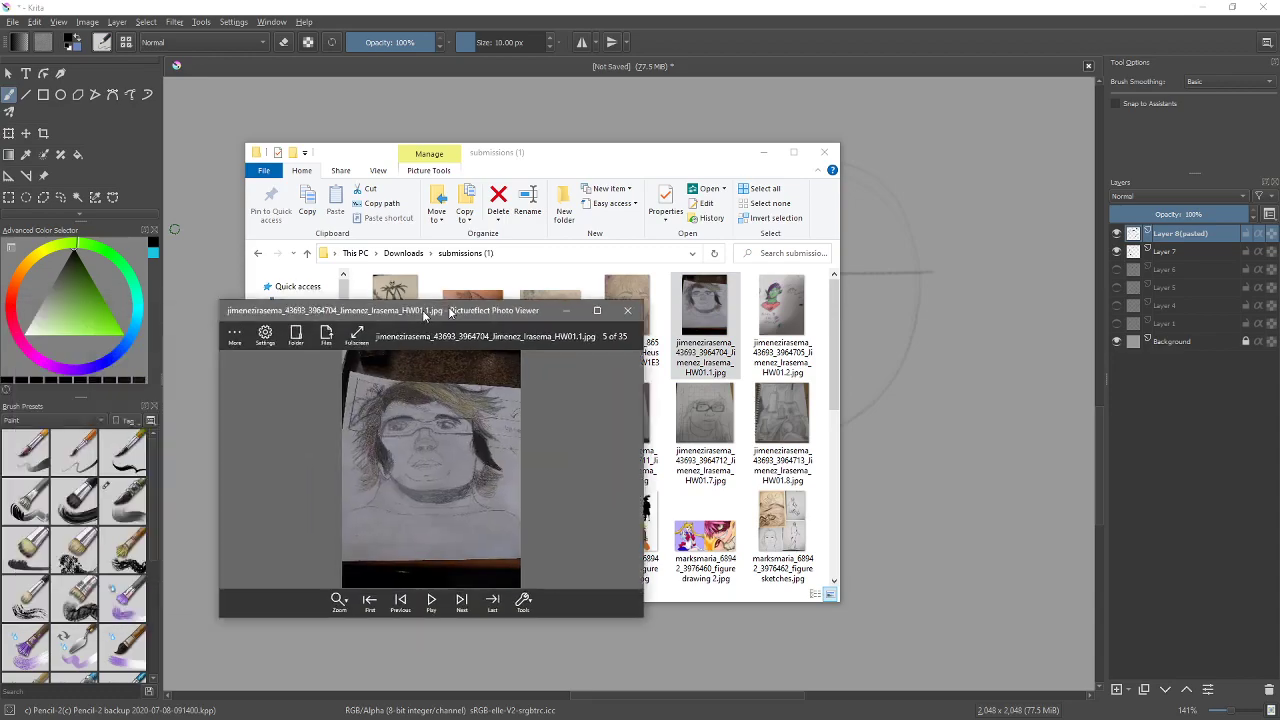
left_click_drag(713, 160, 232, 161)
left_click(283, 151)
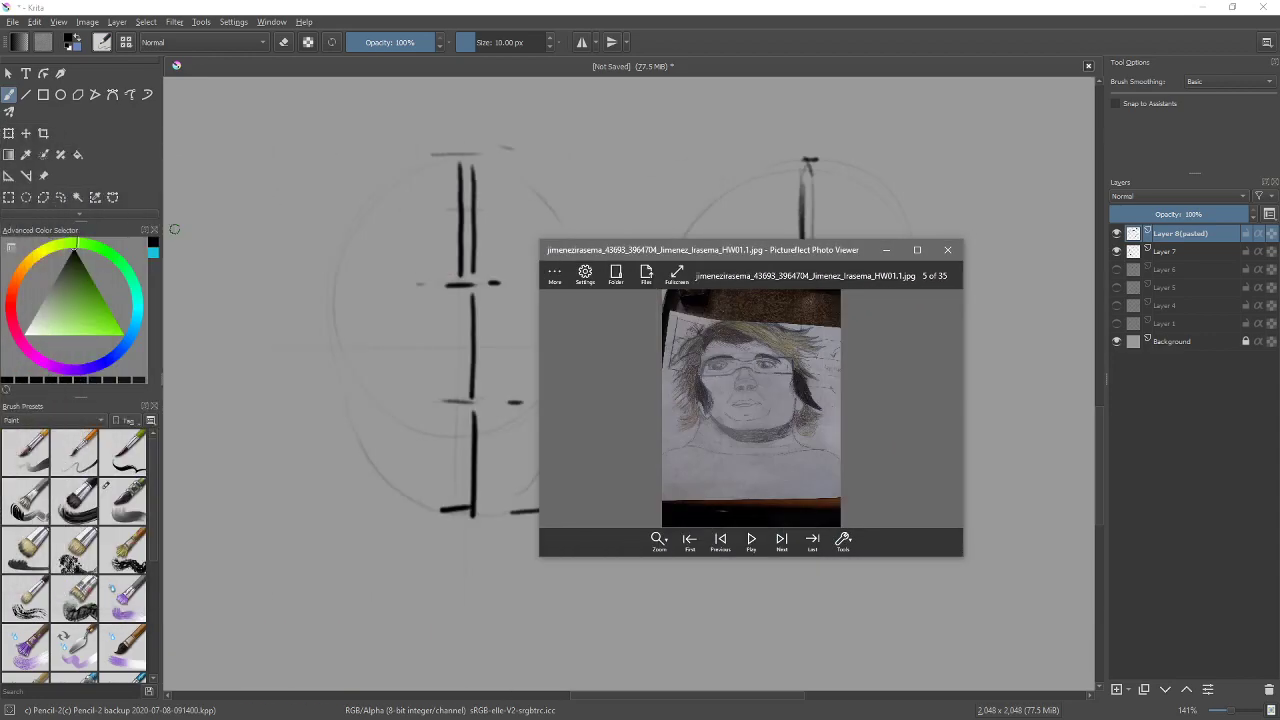
left_click(917, 249)
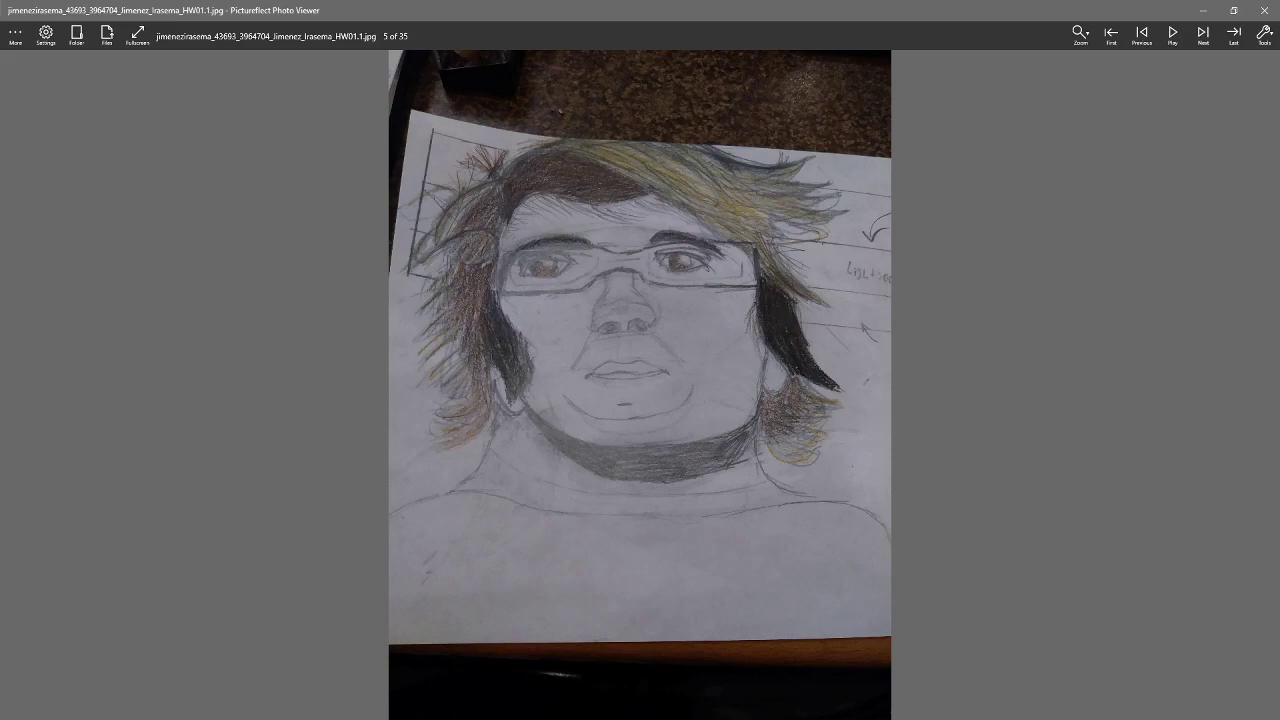
Page through the following submissions, from the green goblin character to the pencil sketch of hands and arms
key("Right")
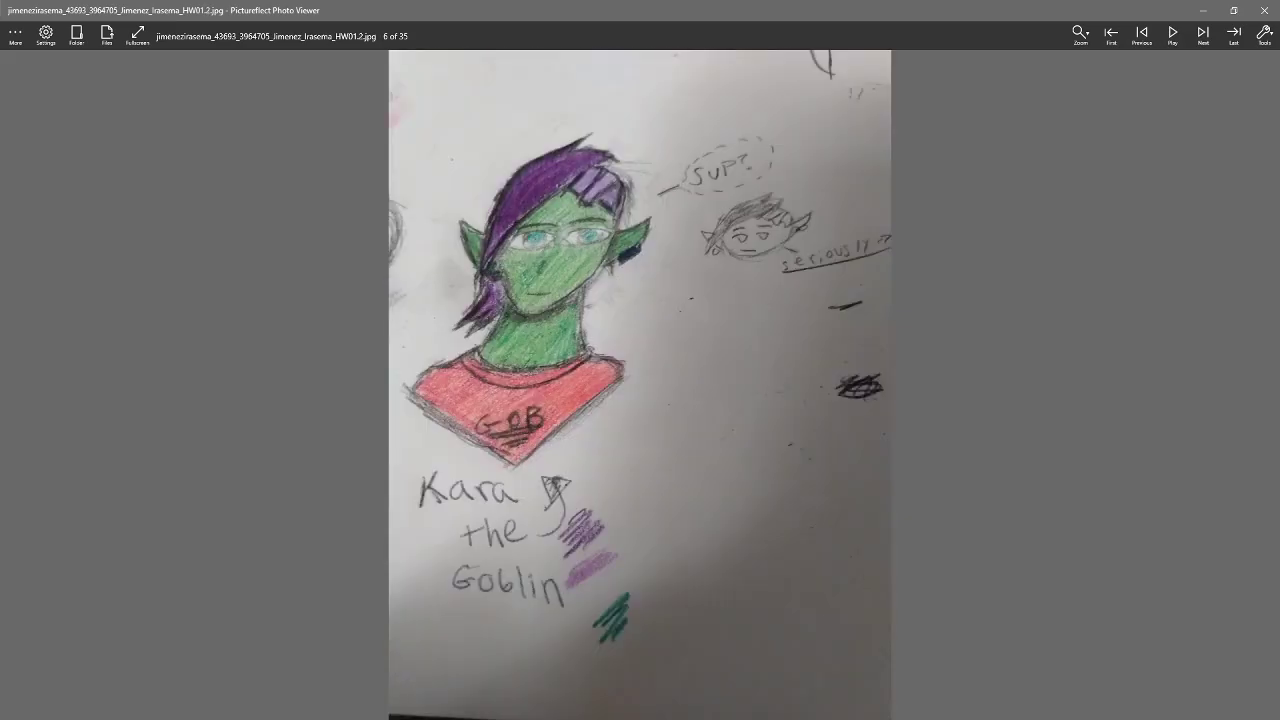
key("Right")
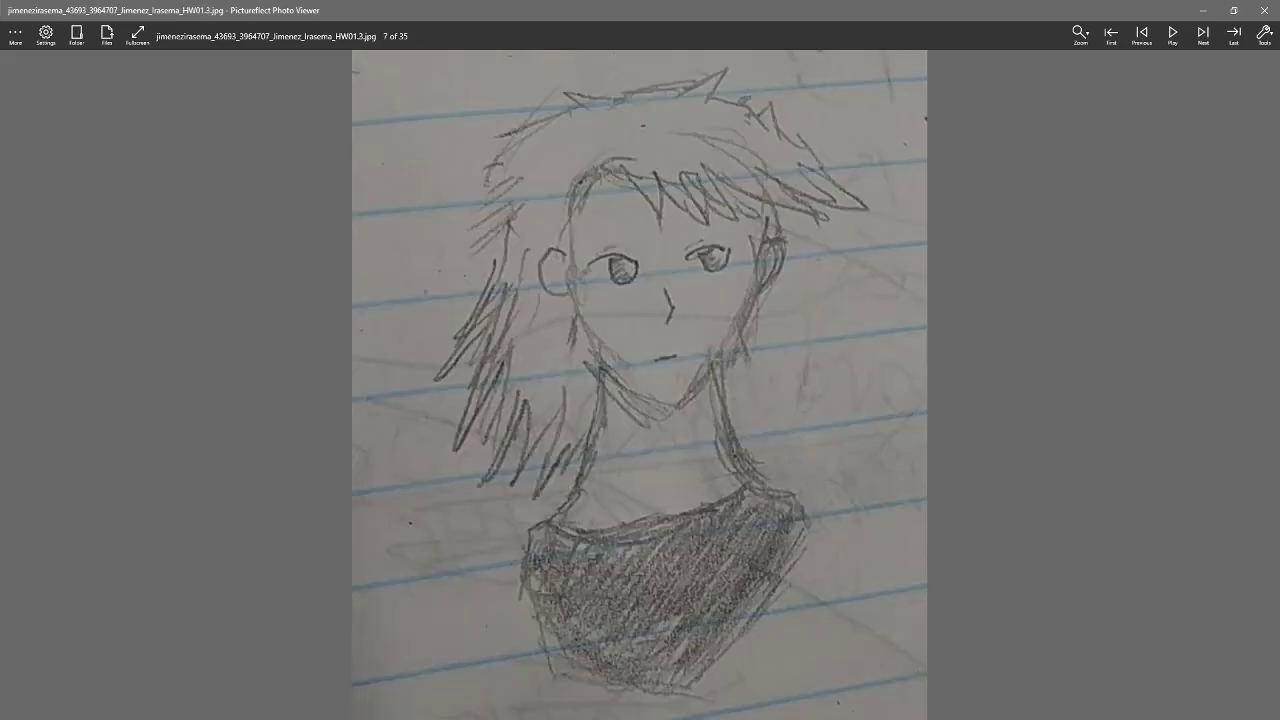
key("Right")
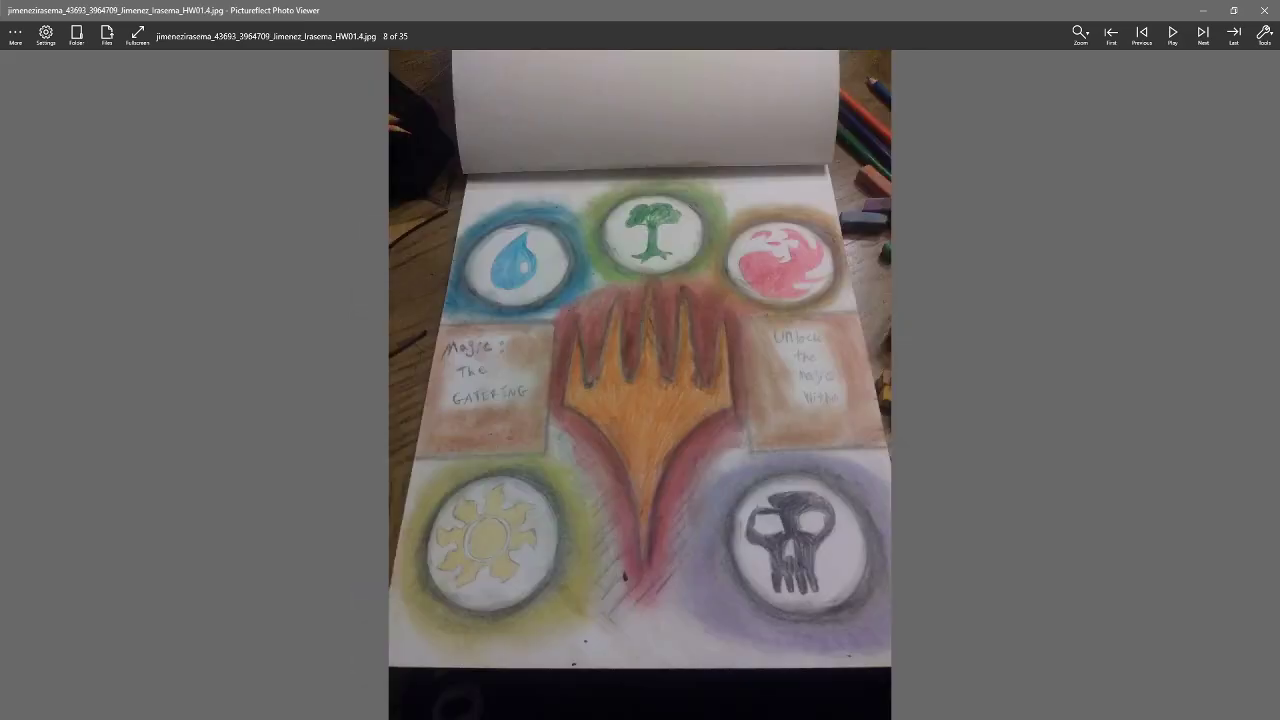
key("Right")
key("Right")
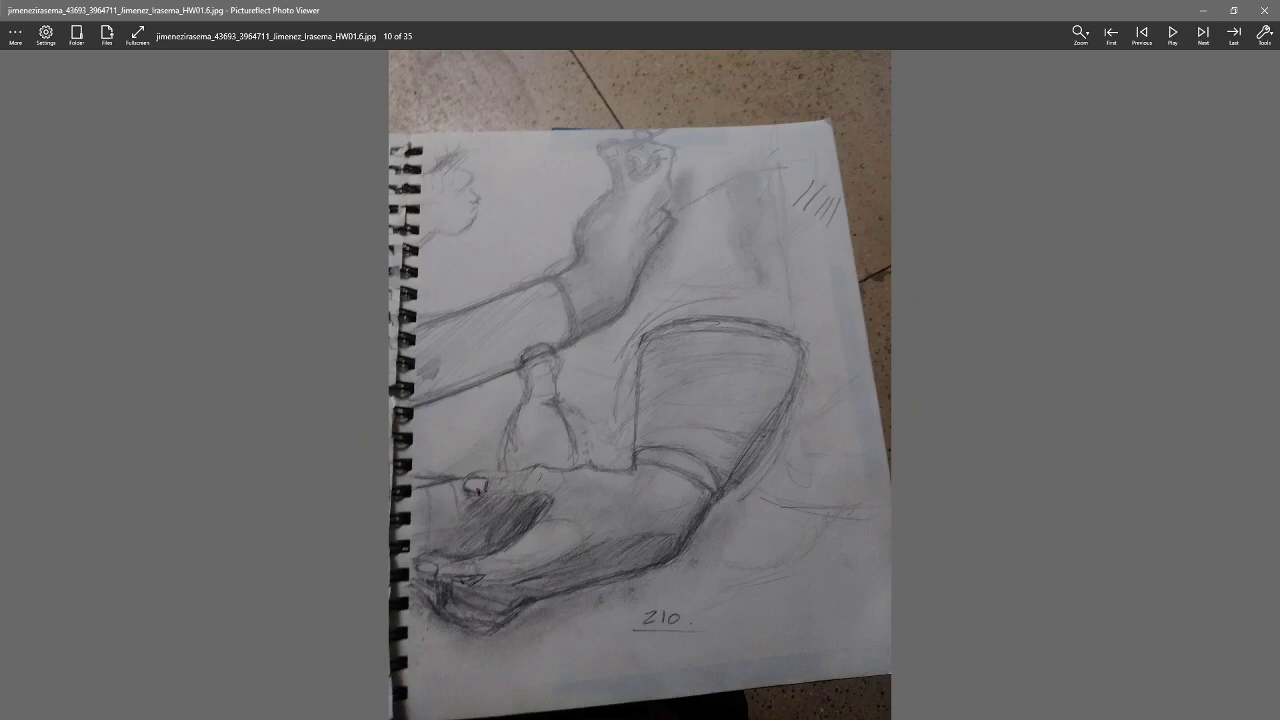
Page through the following submissions, from the gridded portrait and bottle still life to the chibi figures sheet
key("Right")
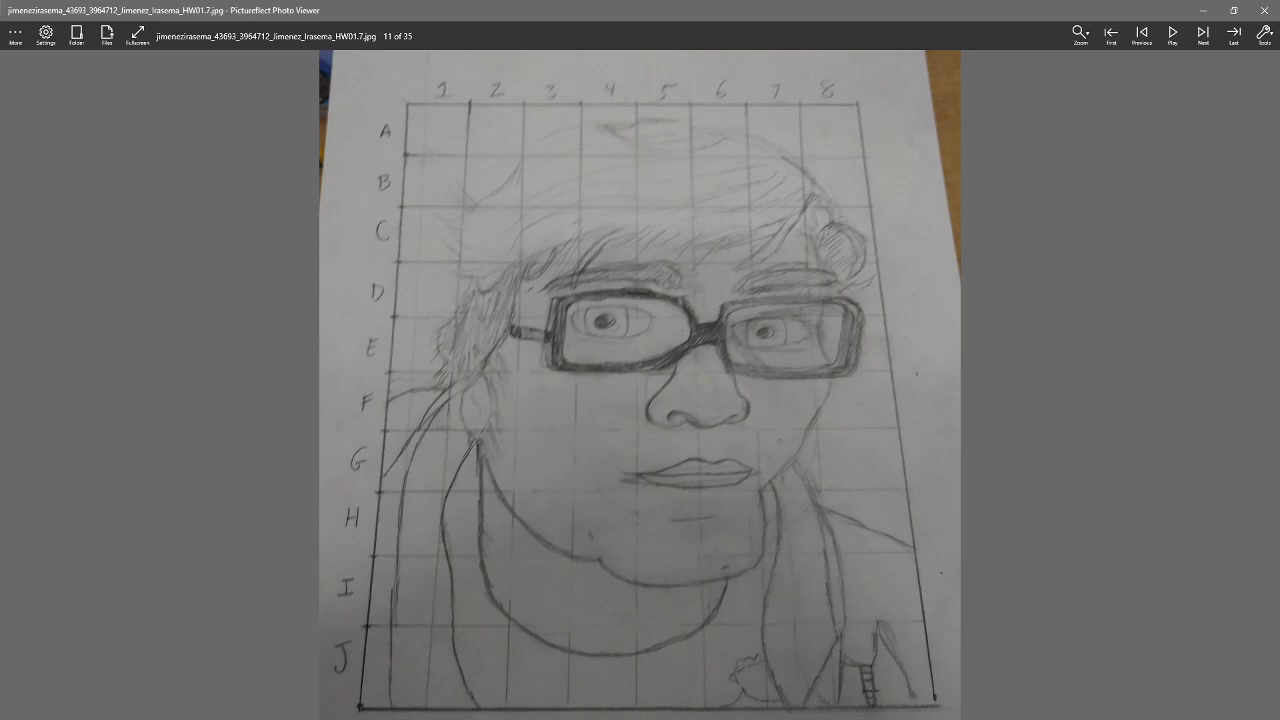
key("Right")
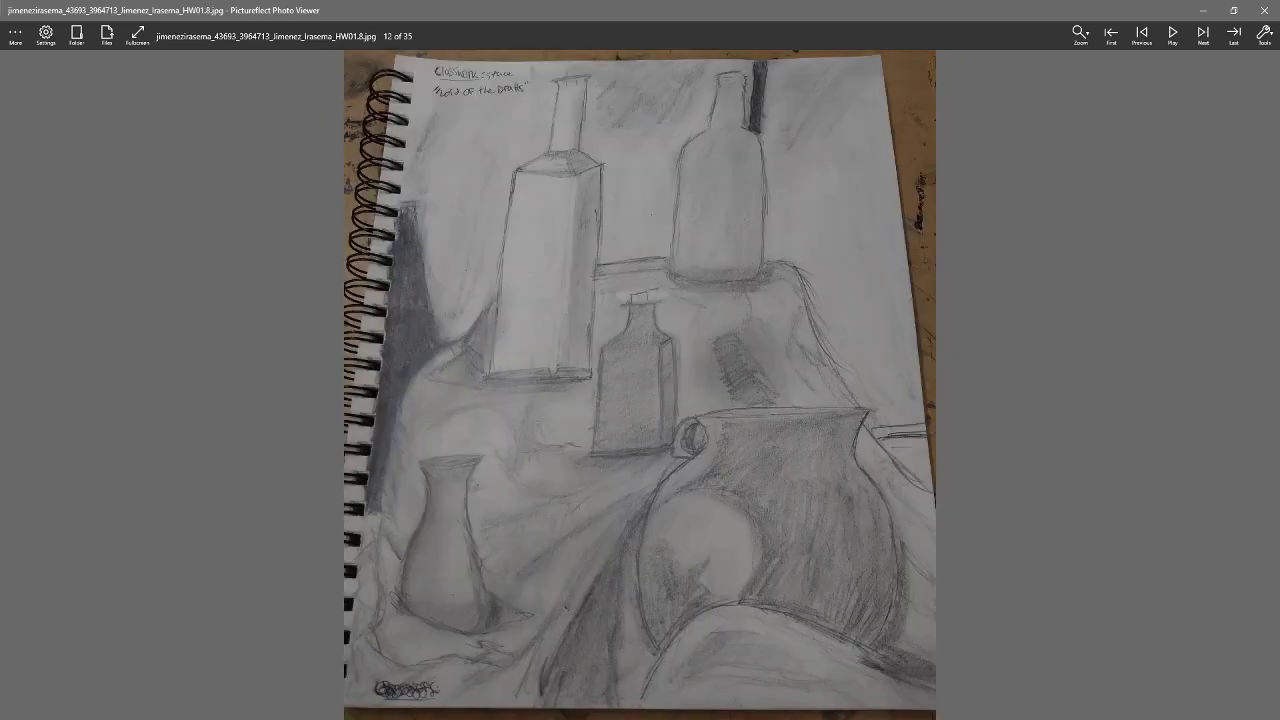
key("Left")
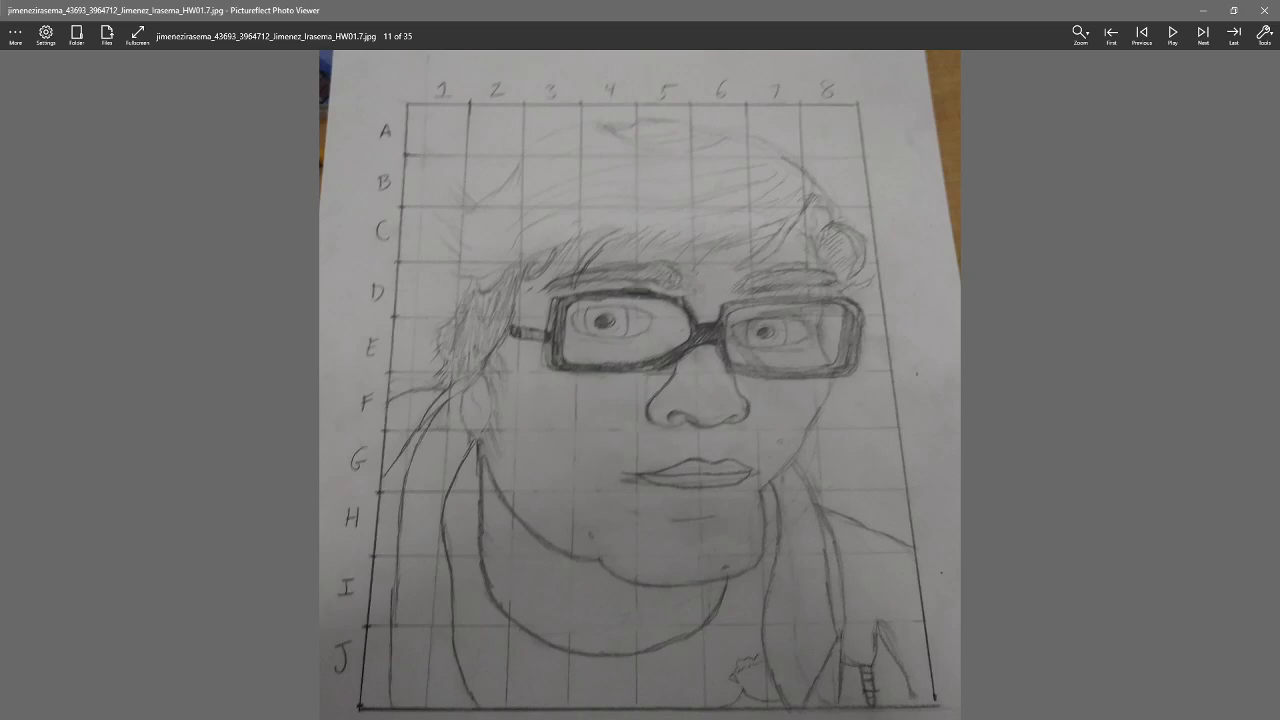
key("Right")
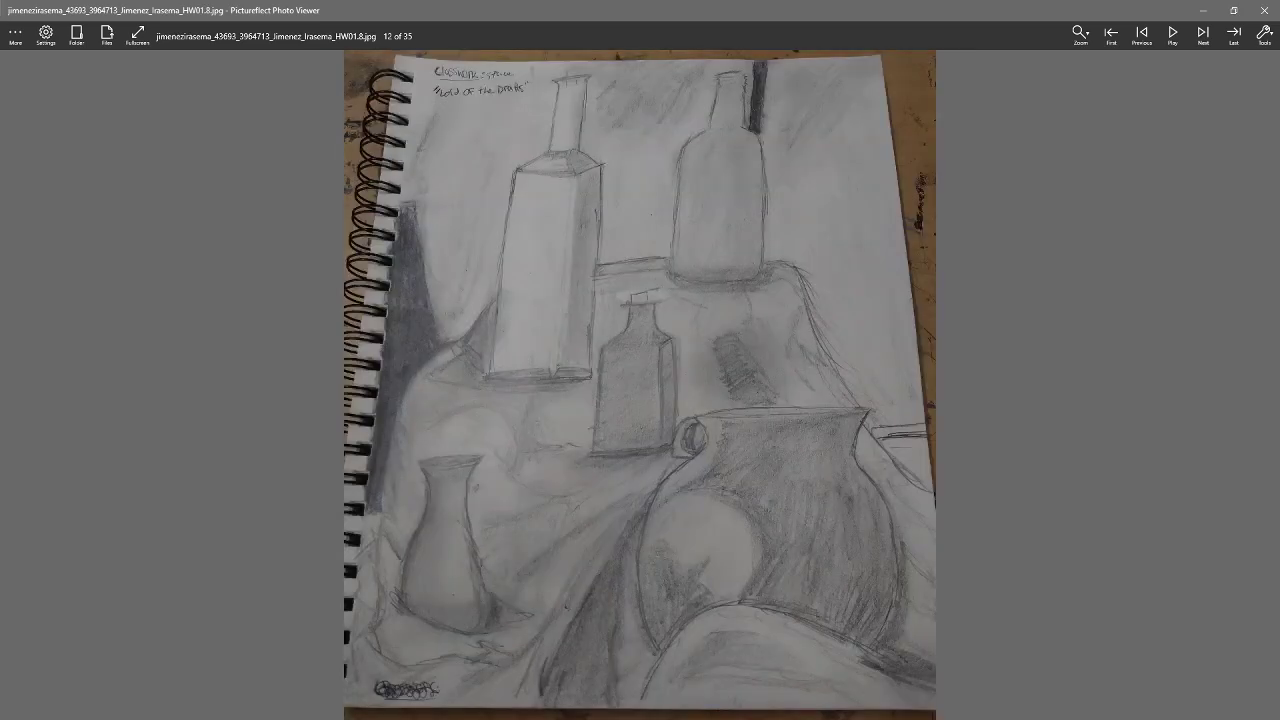
key("Right")
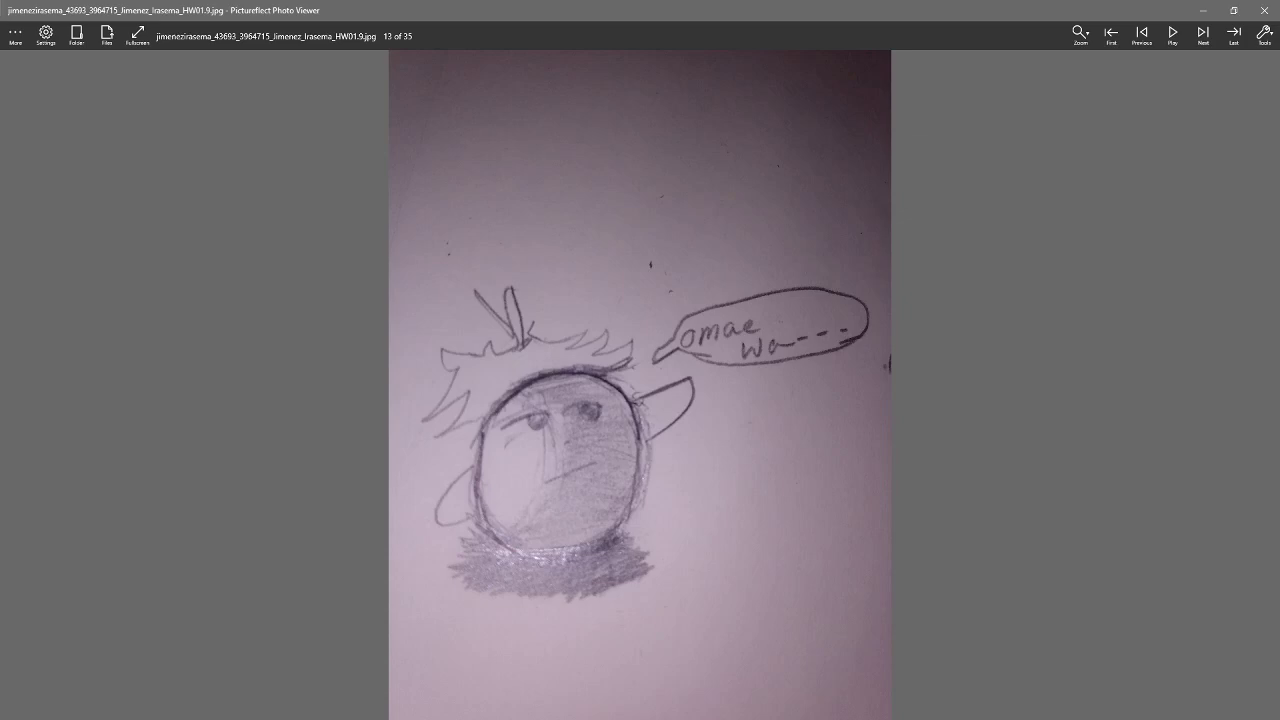
key("Right")
key("Right")
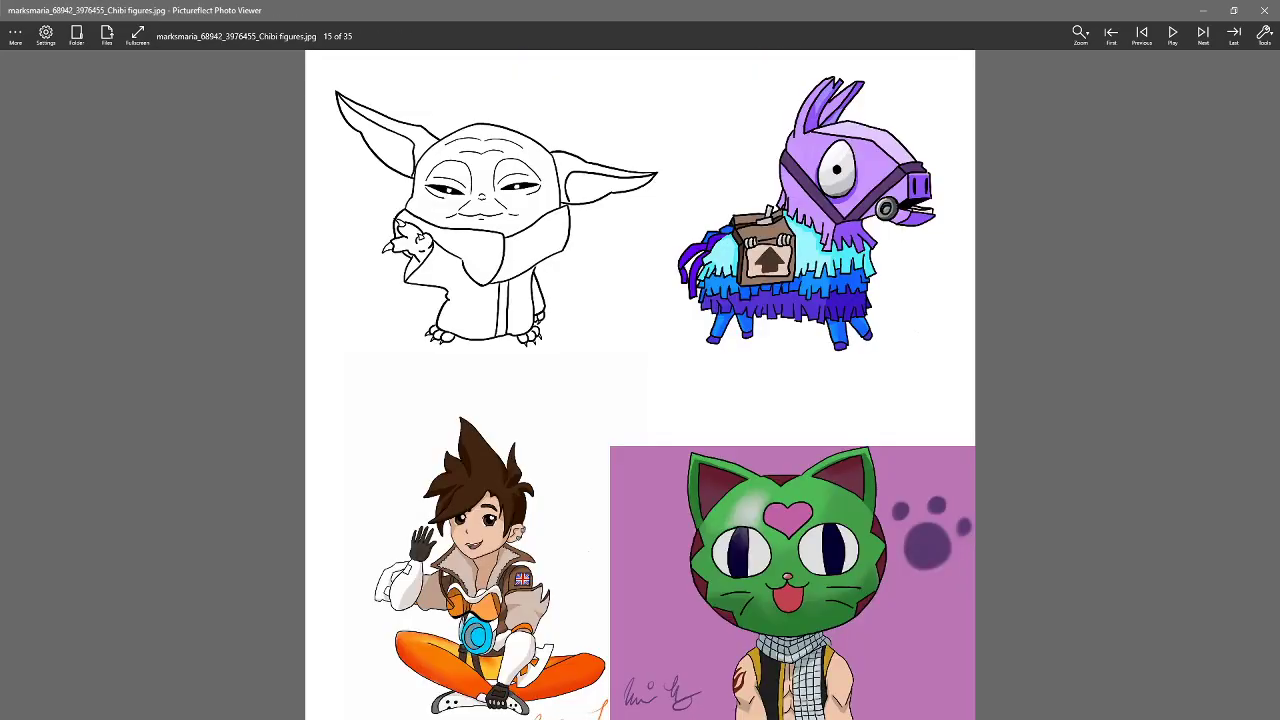
Go back through the submissions to the lined notebook page with four coloured character heads
key("Left")
key("Left")
key("Left")
key("Left")
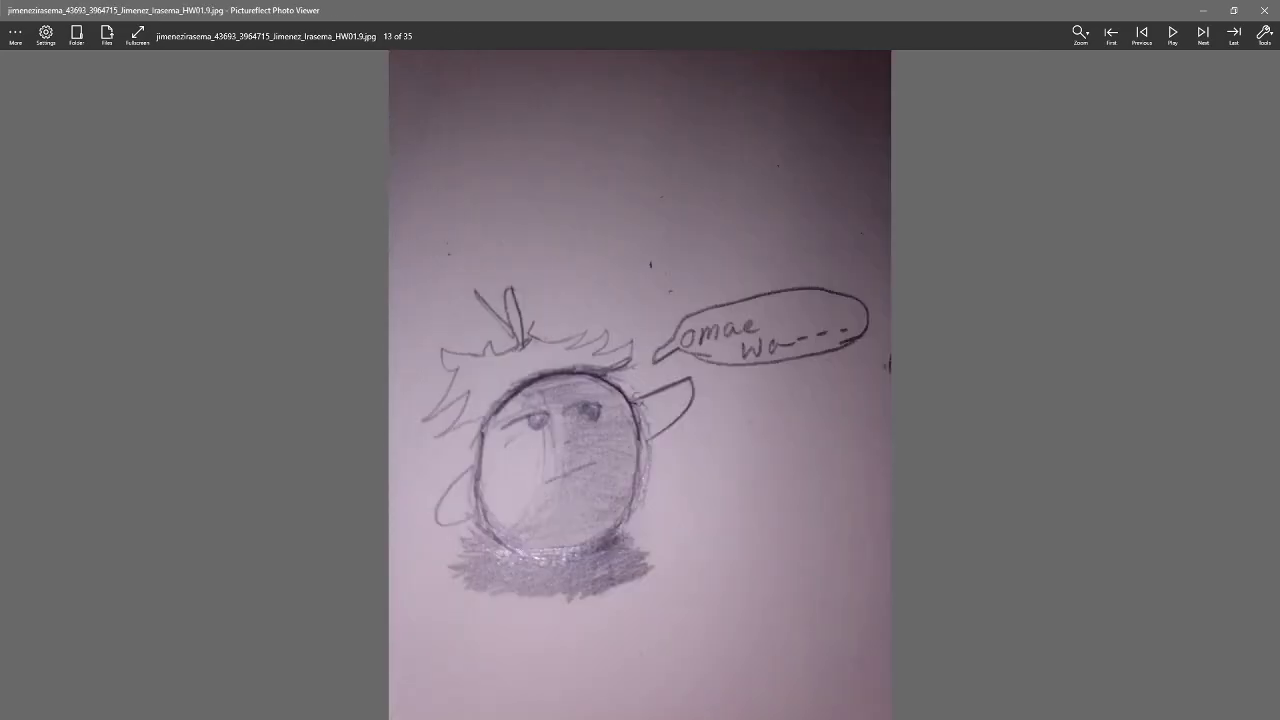
key("Left")
key("Left")
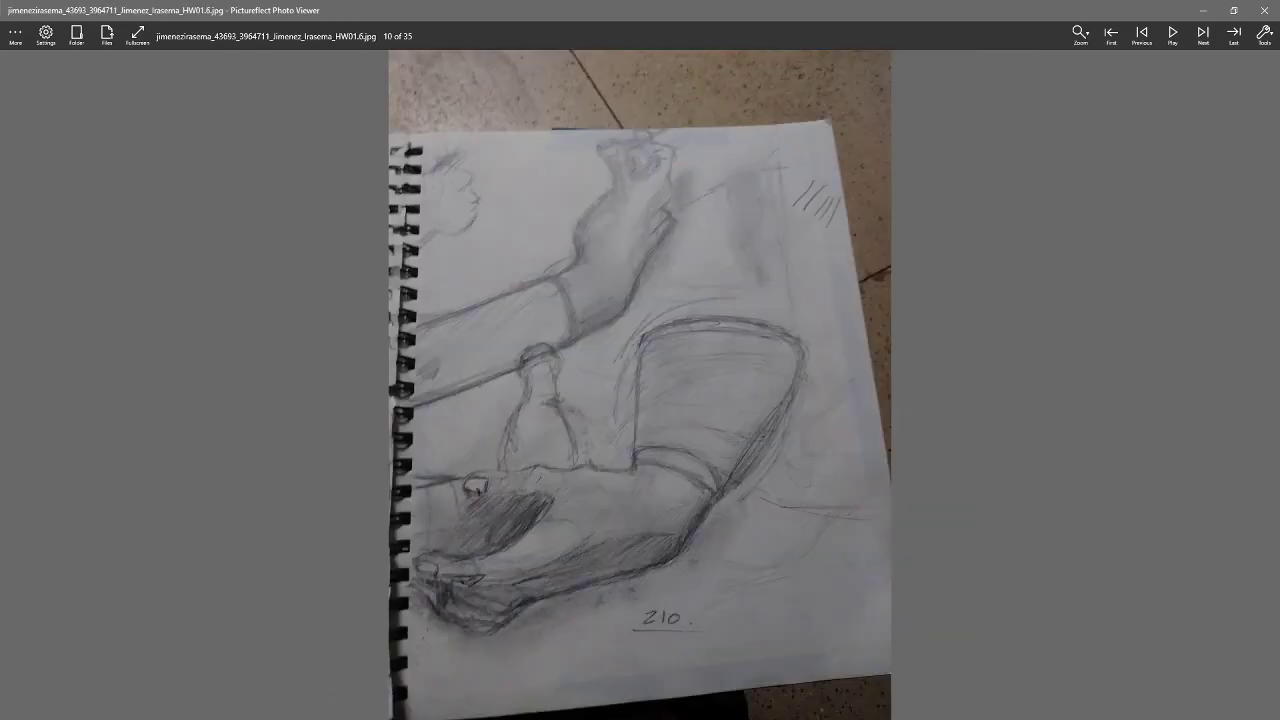
key("Right")
key("Left")
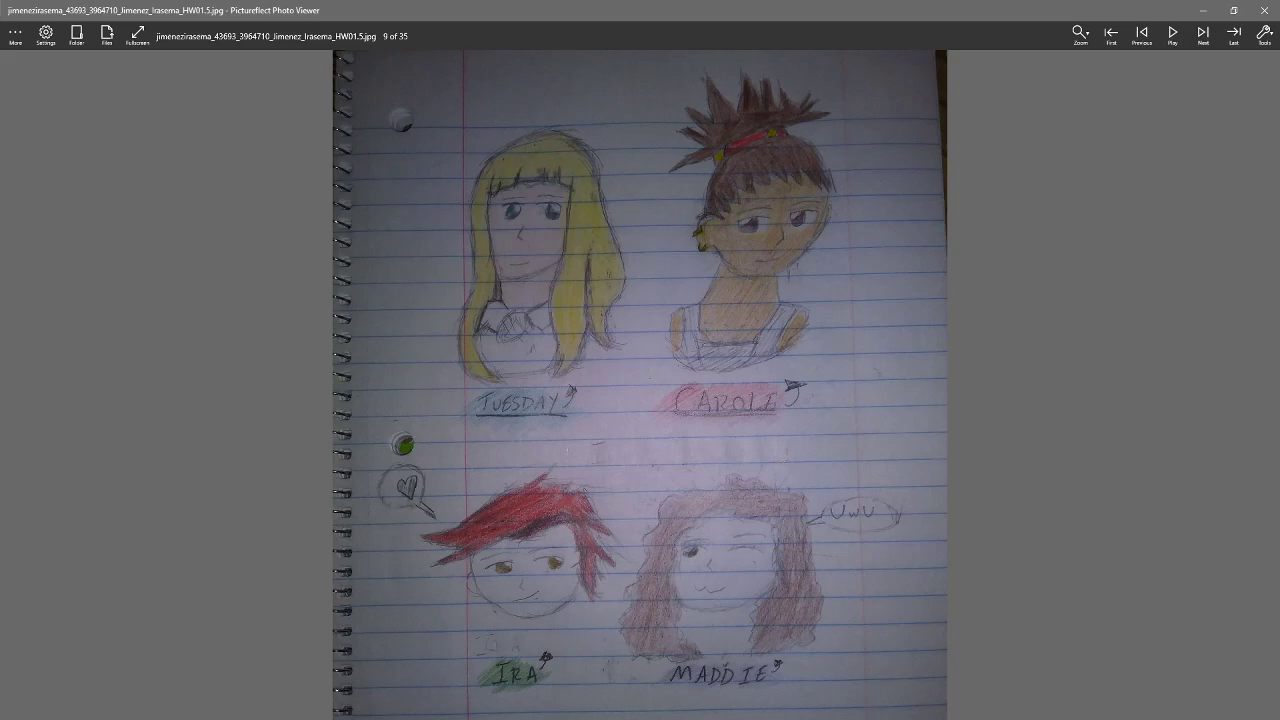
Return to Krita and sketch an eyeball circle with an iris, tear duct and curved lower lid in the blank area beside the head diagrams
double_click(903, 9)
left_click(968, 257)
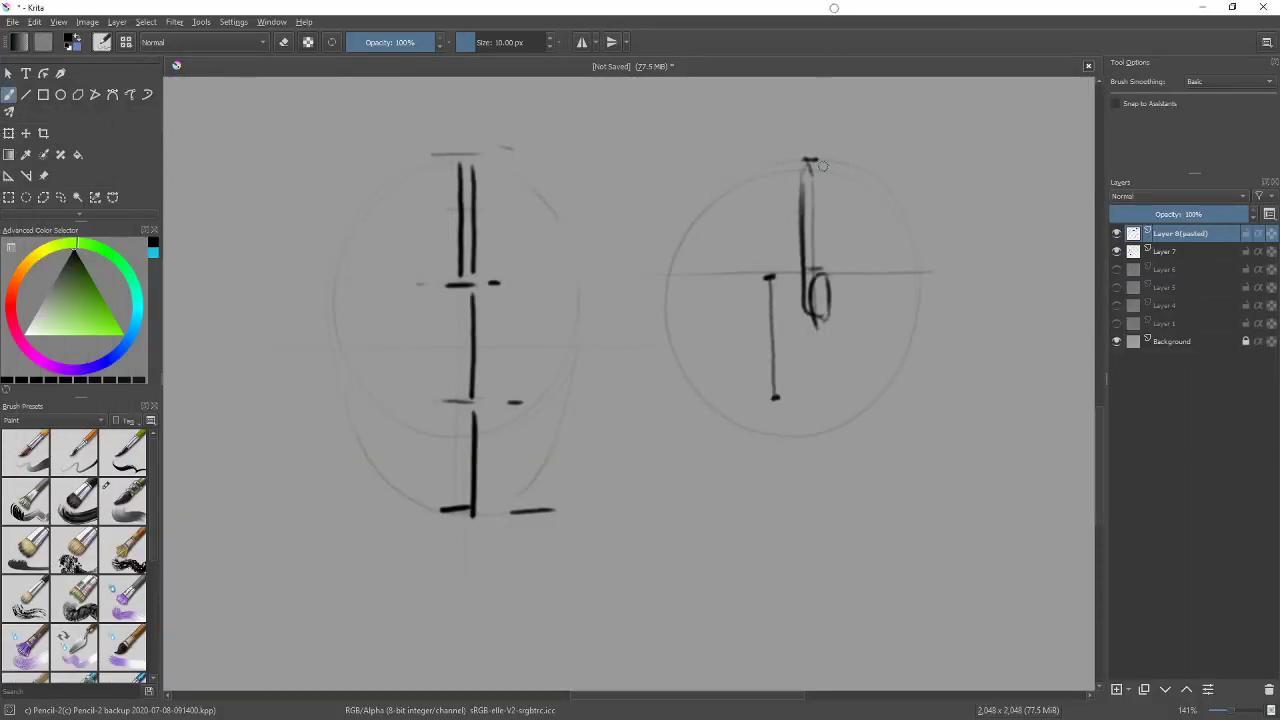
left_click_drag(937, 429, 616, 504)
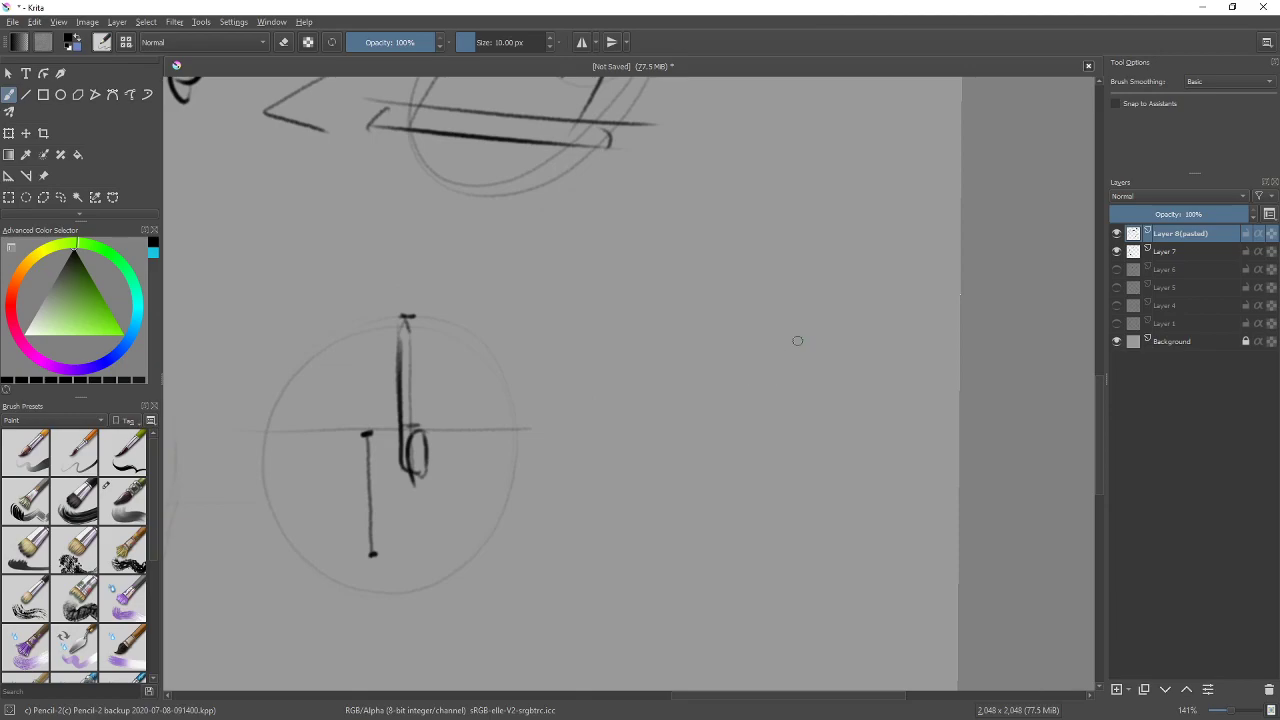
mouse_move(700, 200)
left_mouse_down()
mouse_move(648, 322)
mouse_move(698, 206)
left_mouse_up()
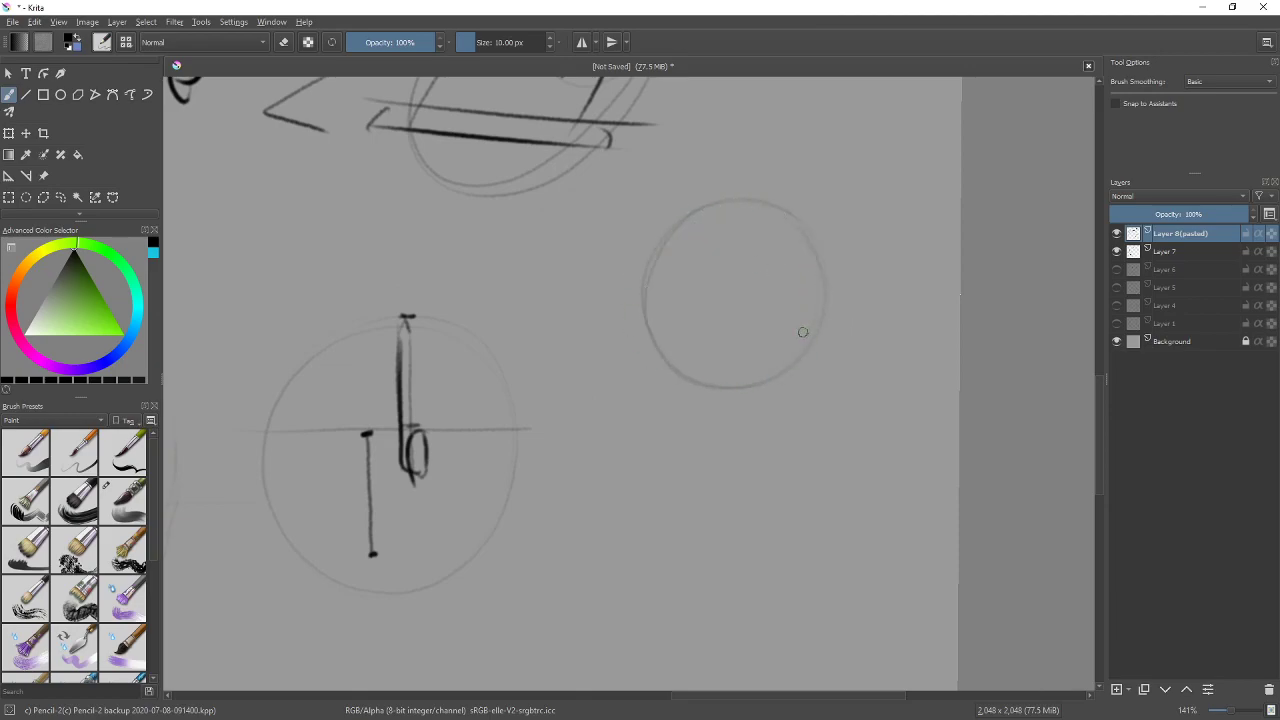
left_click_drag(655, 300, 757, 323)
mouse_move(628, 294)
left_mouse_down()
mouse_move(733, 314)
mouse_move(654, 317)
mouse_move(818, 304)
left_mouse_up()
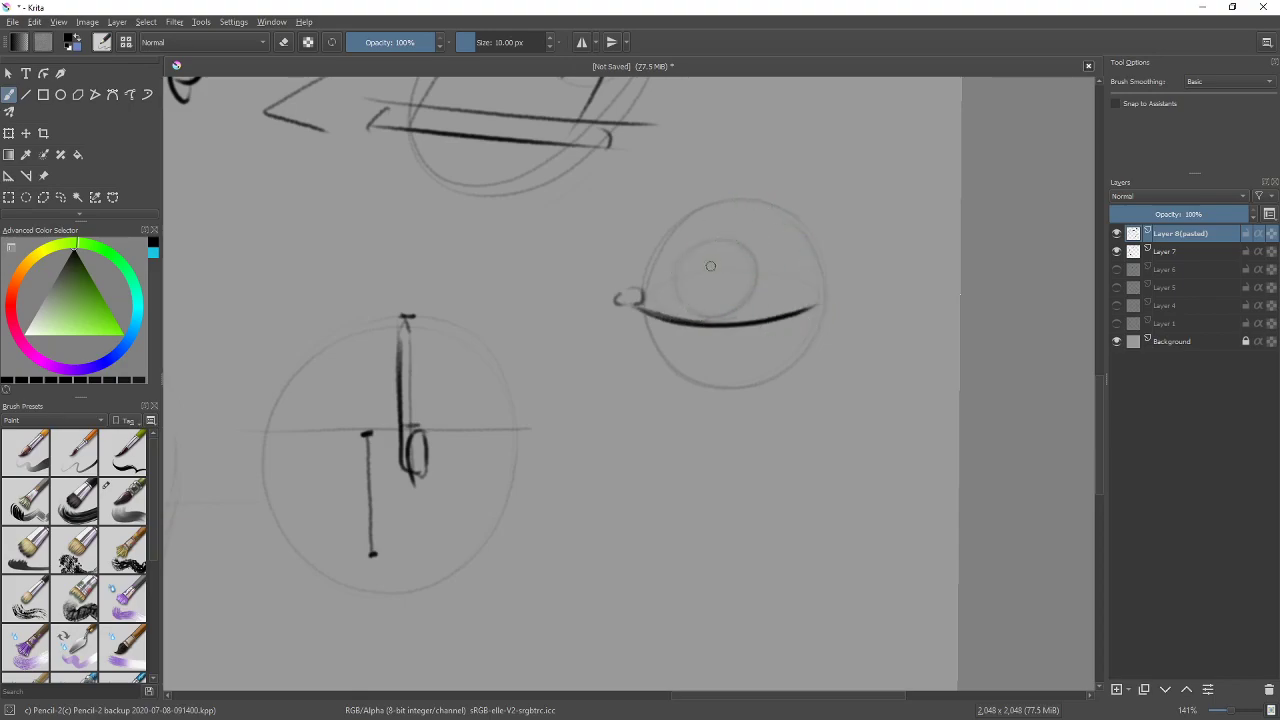
Add the pupil, upper lid, eyelid crease and brow lines to the realistic eye
left_click_drag(710, 274, 715, 281)
mouse_move(645, 277)
left_mouse_down()
mouse_move(724, 247)
mouse_move(713, 268)
mouse_move(723, 257)
mouse_move(830, 297)
mouse_move(799, 271)
mouse_move(842, 322)
left_mouse_up()
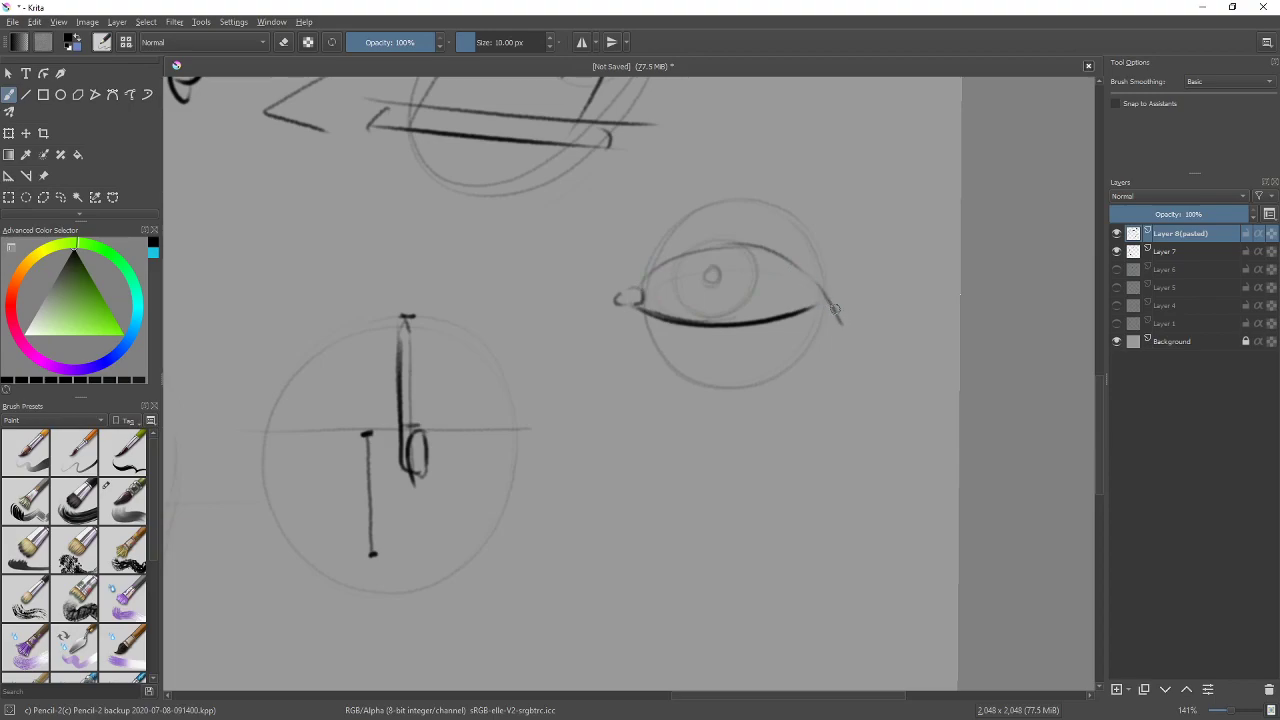
mouse_move(670, 220)
left_mouse_down()
mouse_move(752, 206)
mouse_move(643, 258)
mouse_move(638, 200)
mouse_move(795, 160)
left_mouse_up()
mouse_move(665, 318)
left_mouse_down()
mouse_move(668, 328)
mouse_move(712, 245)
mouse_move(690, 252)
mouse_move(800, 262)
mouse_move(836, 305)
left_mouse_up()
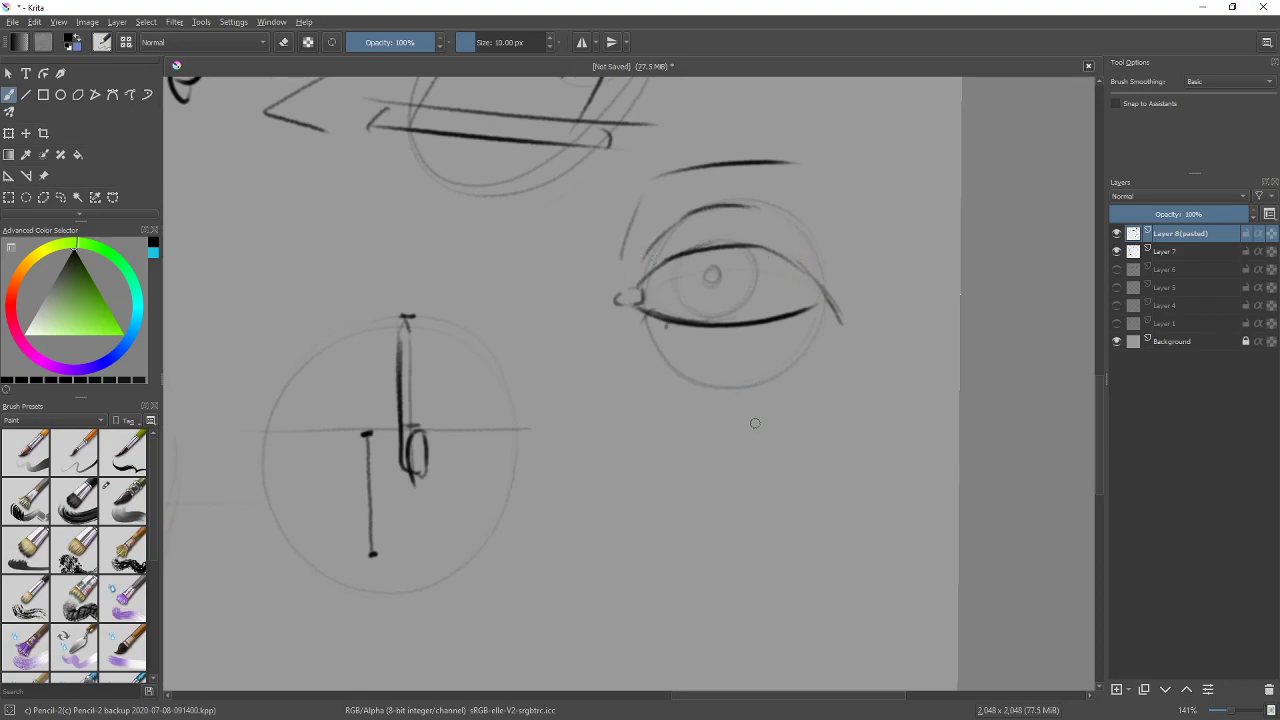
Draw a tilted oval cartoon eye with a solid dark pupil beneath the realistic eye
scroll(766, 423, "down", 3)
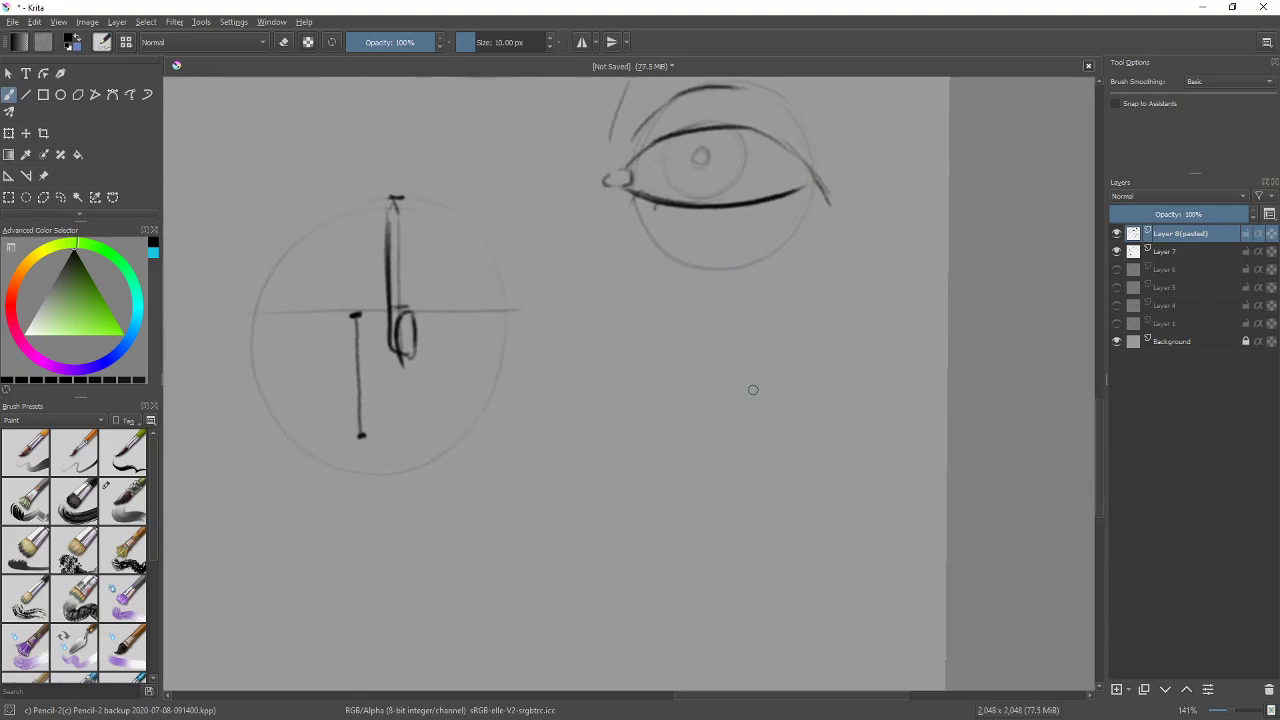
mouse_move(732, 316)
left_mouse_down()
mouse_move(748, 313)
mouse_move(714, 356)
left_mouse_up()
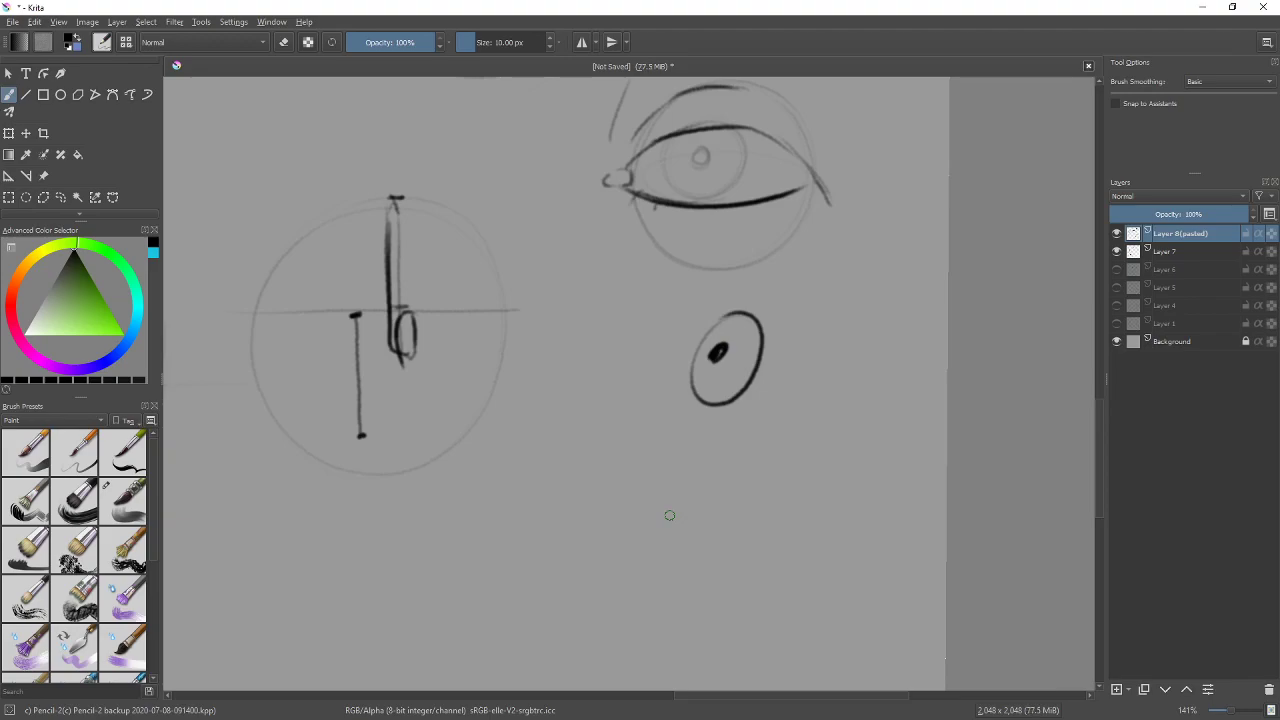
mouse_move(789, 340)
left_mouse_down()
mouse_move(788, 363)
mouse_move(756, 377)
left_mouse_up()
left_click_drag(754, 360, 757, 380)
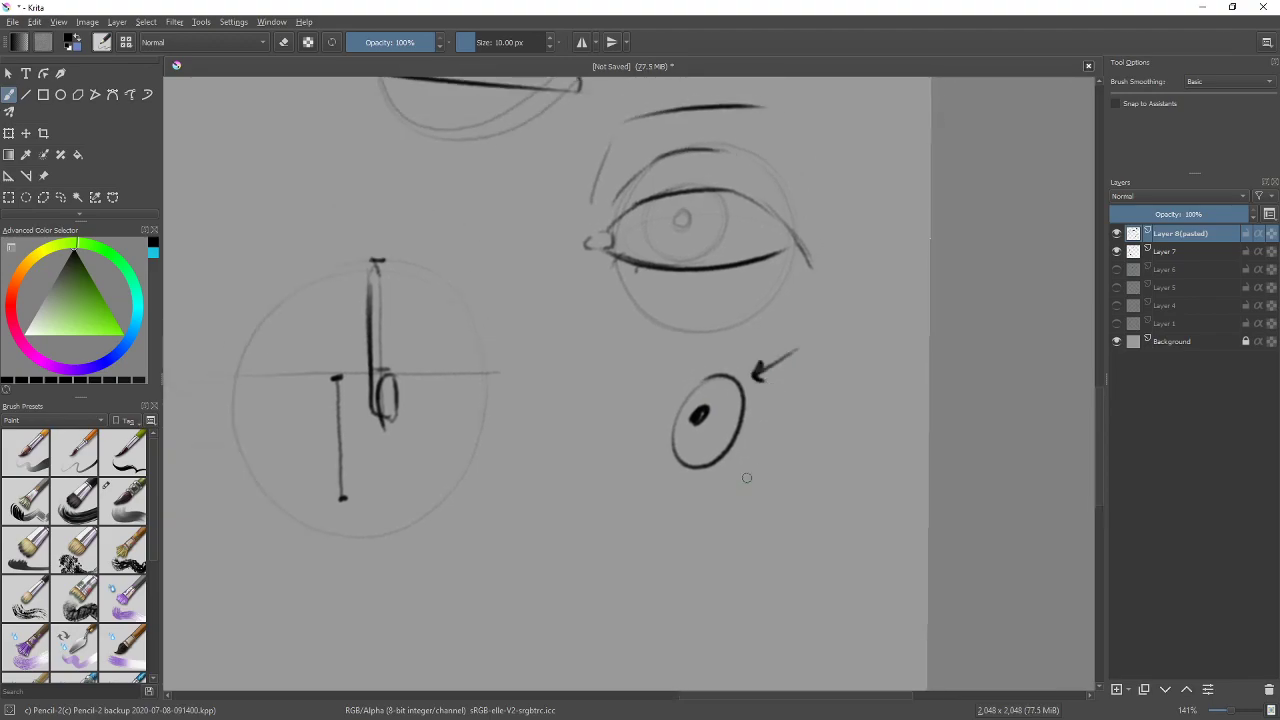
key("ctrl+z")
key("ctrl+z")
key("ctrl+z")
Shade the realistic eye's pupil and darken the edge of its iris
mouse_move(657, 196)
left_mouse_down()
mouse_move(643, 218)
mouse_move(660, 252)
mouse_move(695, 256)
mouse_move(693, 213)
mouse_move(688, 228)
mouse_move(674, 210)
mouse_move(682, 224)
mouse_move(692, 212)
left_mouse_up()
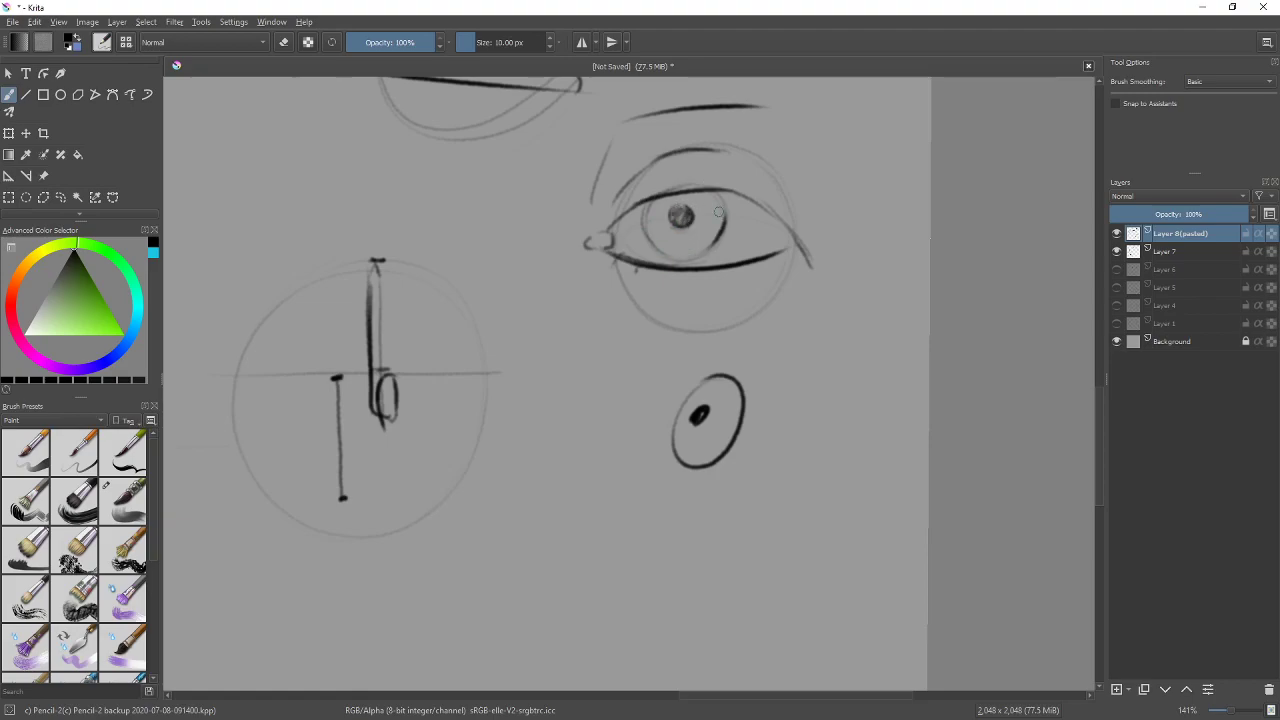
left_click_drag(779, 364, 808, 356)
key("ctrl+z")
Sketch simplified eye examples below: an arched anime eye with a slanted iris, two small ovals, and a pair of closed lids with lashes
left_click_drag(756, 442, 838, 345)
mouse_move(622, 428)
left_mouse_down()
mouse_move(666, 428)
mouse_move(676, 392)
mouse_move(660, 358)
left_mouse_up()
left_click_drag(624, 400, 656, 366)
mouse_move(766, 453)
left_mouse_down()
mouse_move(700, 418)
mouse_move(712, 434)
mouse_move(724, 410)
mouse_move(729, 432)
left_mouse_up()
key("ctrl+z")
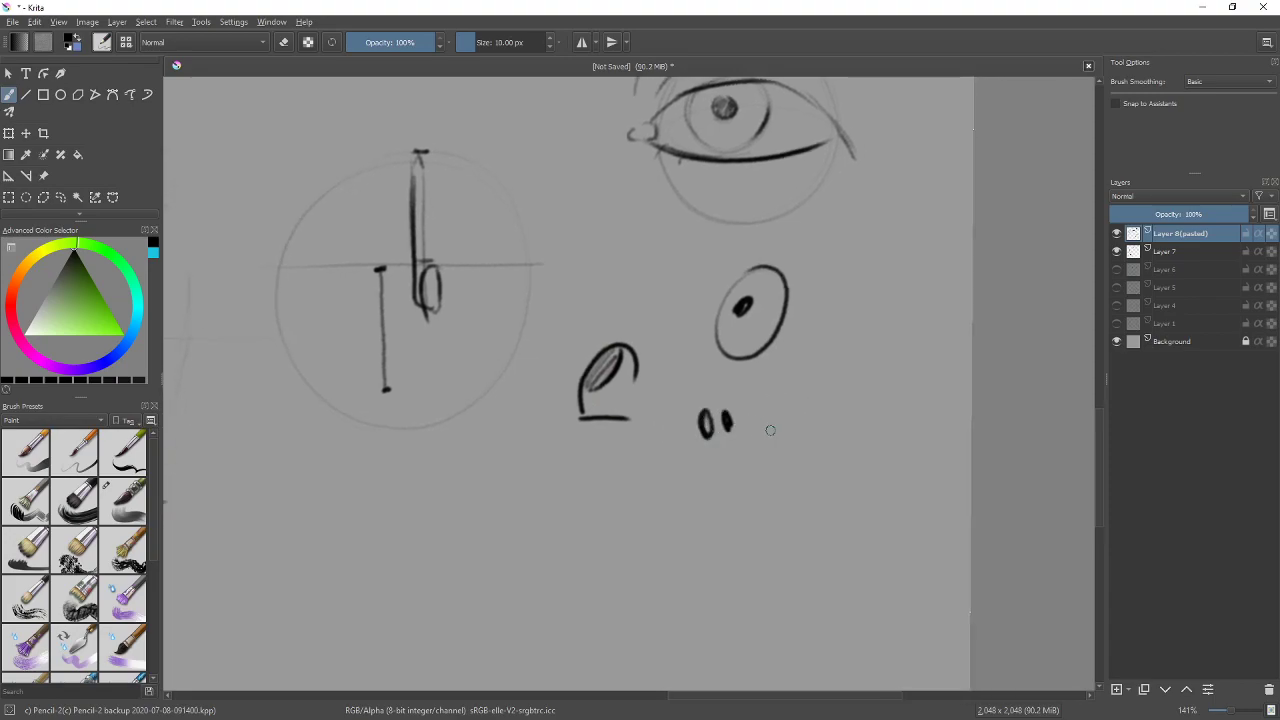
mouse_move(795, 382)
left_mouse_down()
mouse_move(845, 402)
mouse_move(803, 386)
left_mouse_up()
mouse_move(810, 376)
left_mouse_down()
mouse_move(906, 388)
mouse_move(908, 399)
left_mouse_up()
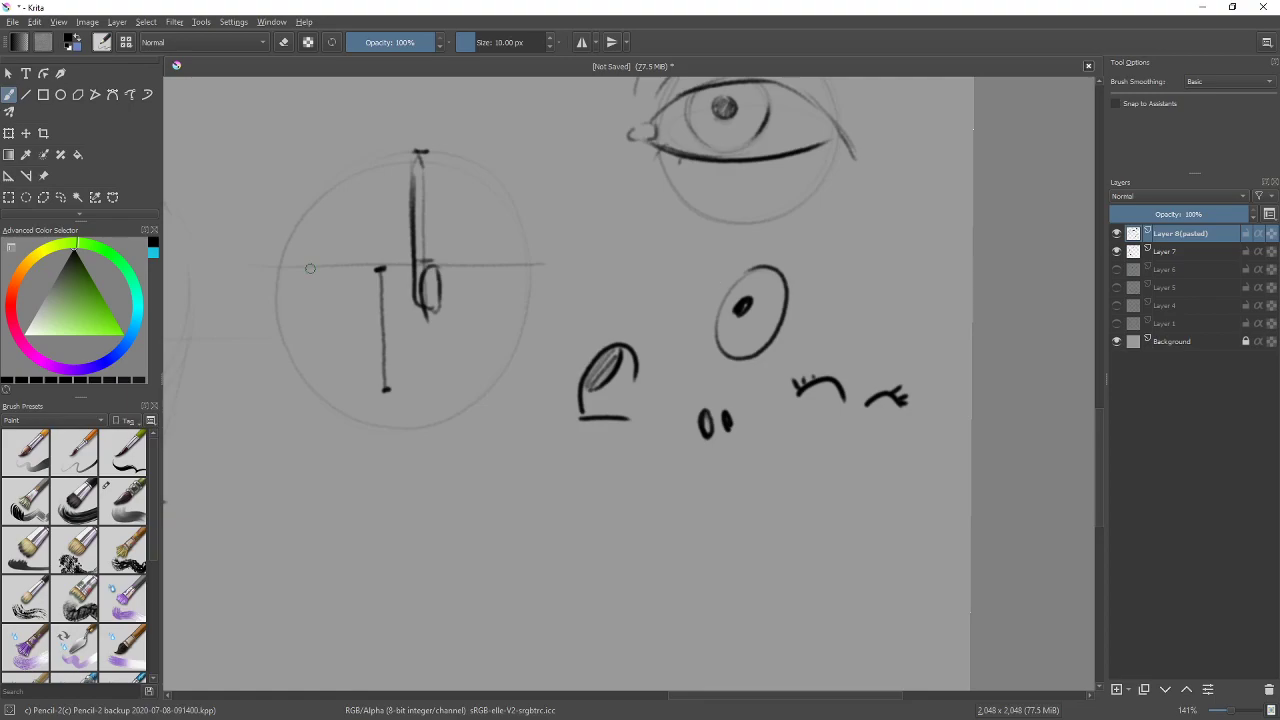
Bring up the photo viewer again at full size and page back to the coloured portrait with glasses
left_click_drag(180, 246, 780, 208)
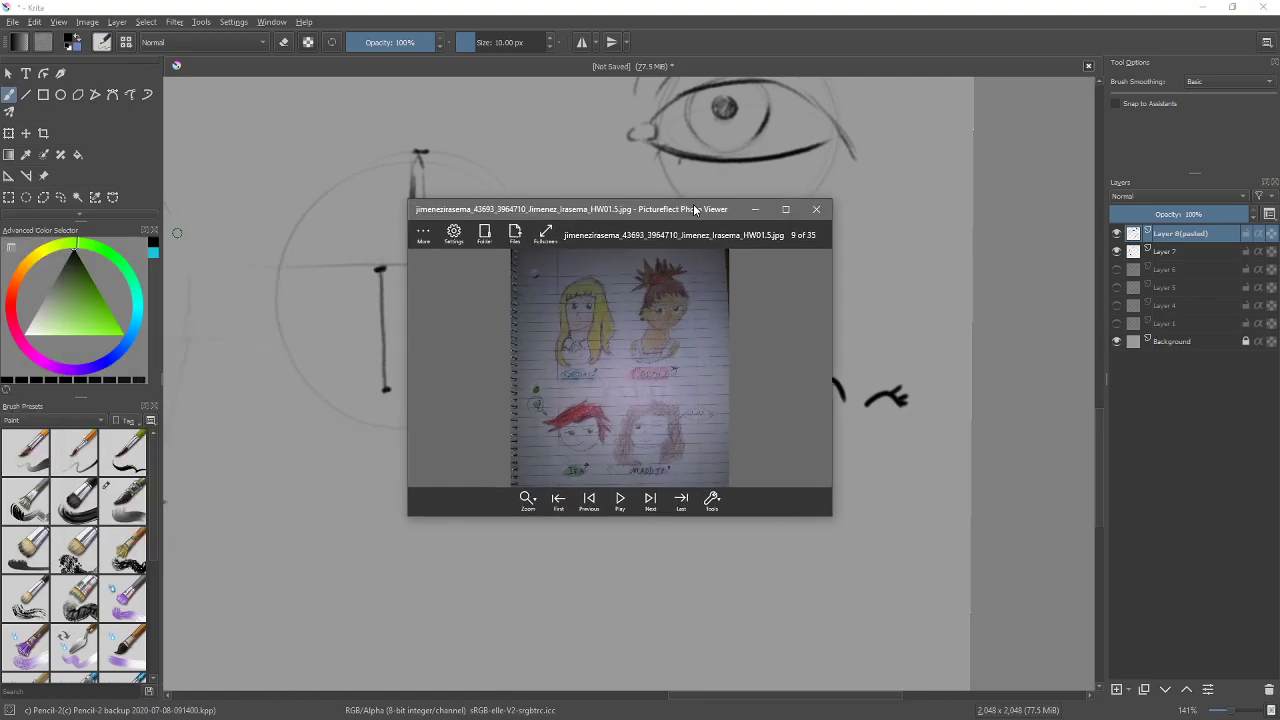
left_click(785, 210)
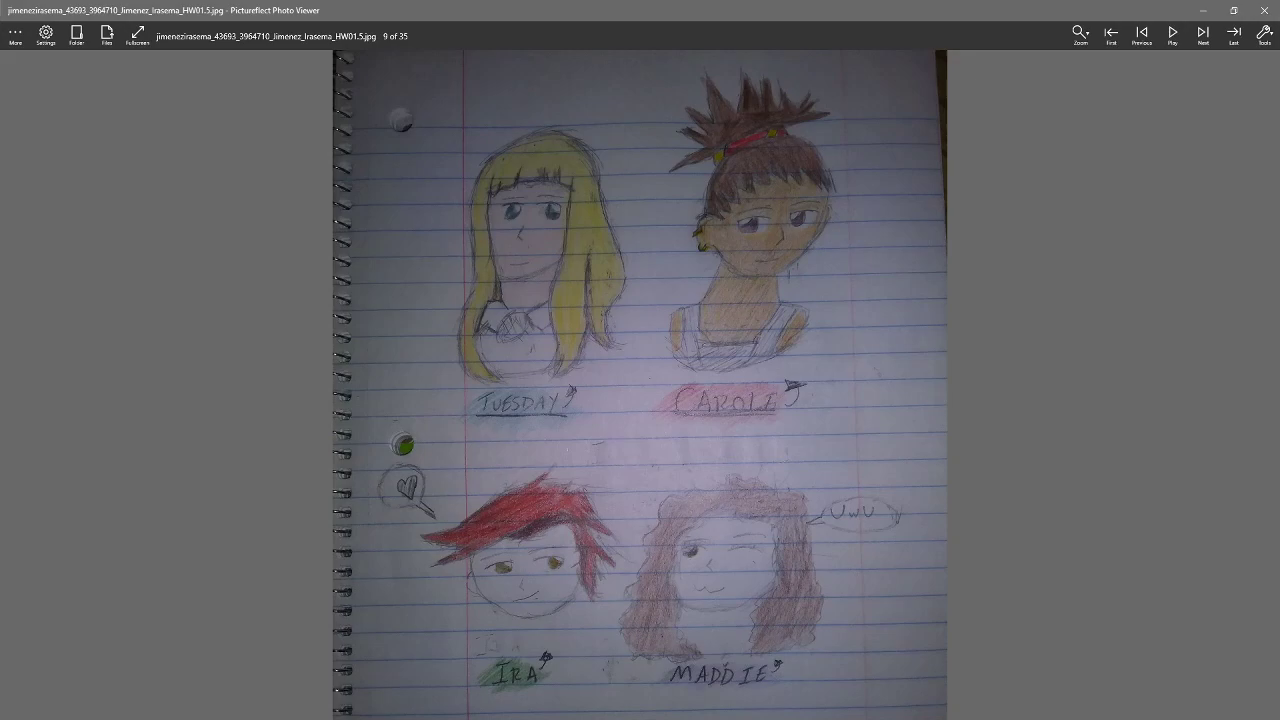
key("Left")
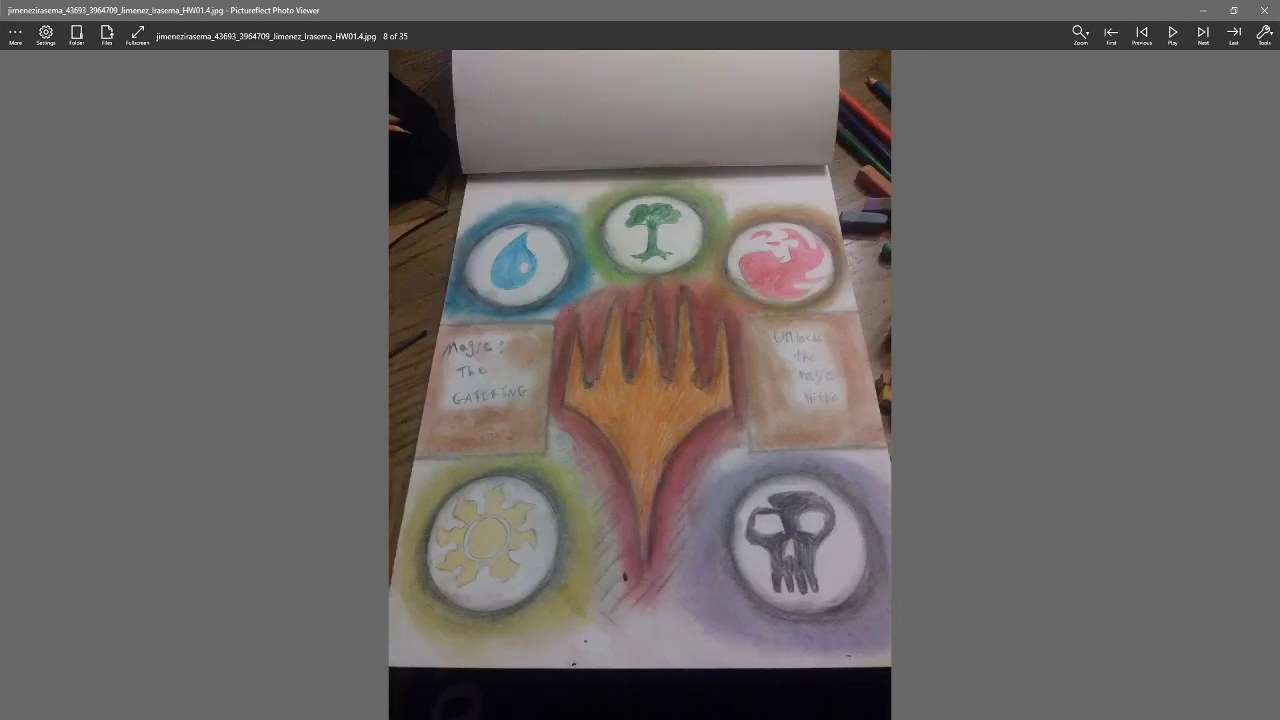
key("Left")
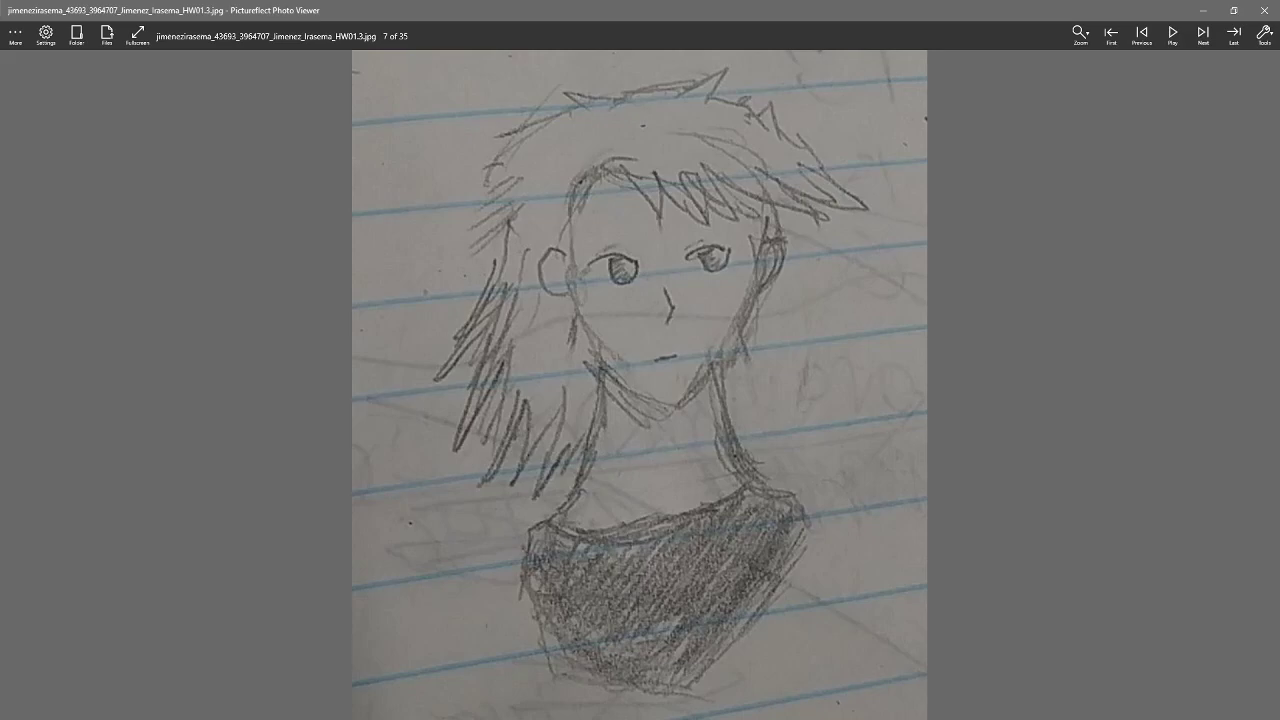
key("Left")
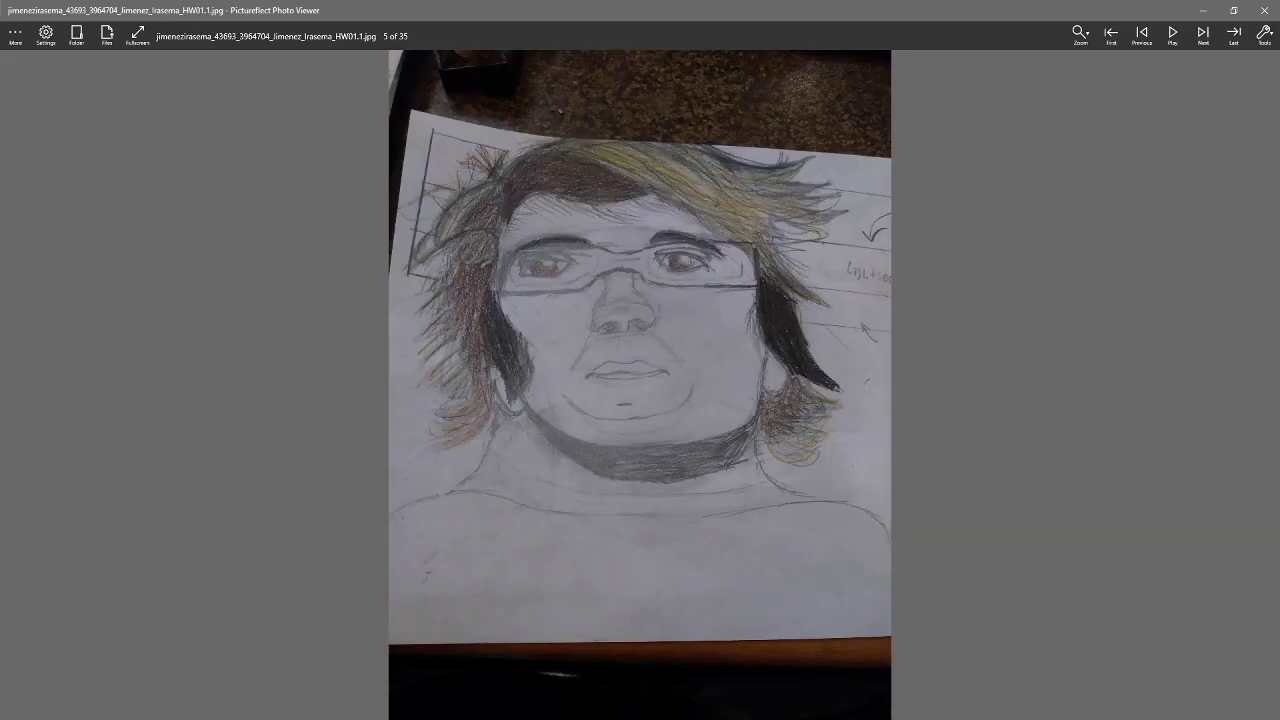
Compare the pencil sketch of the figure in a dark top with the page of four coloured character heads
key("Right")
key("Right")
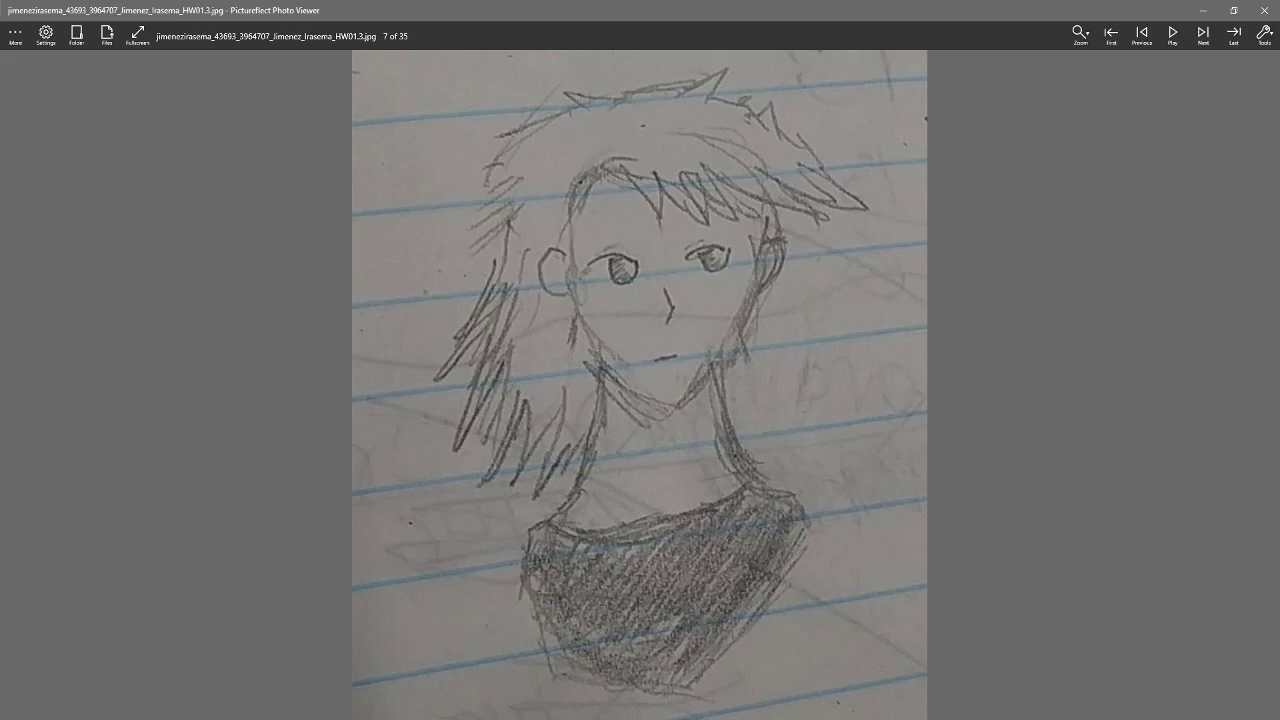
key("Right")
key("Right")
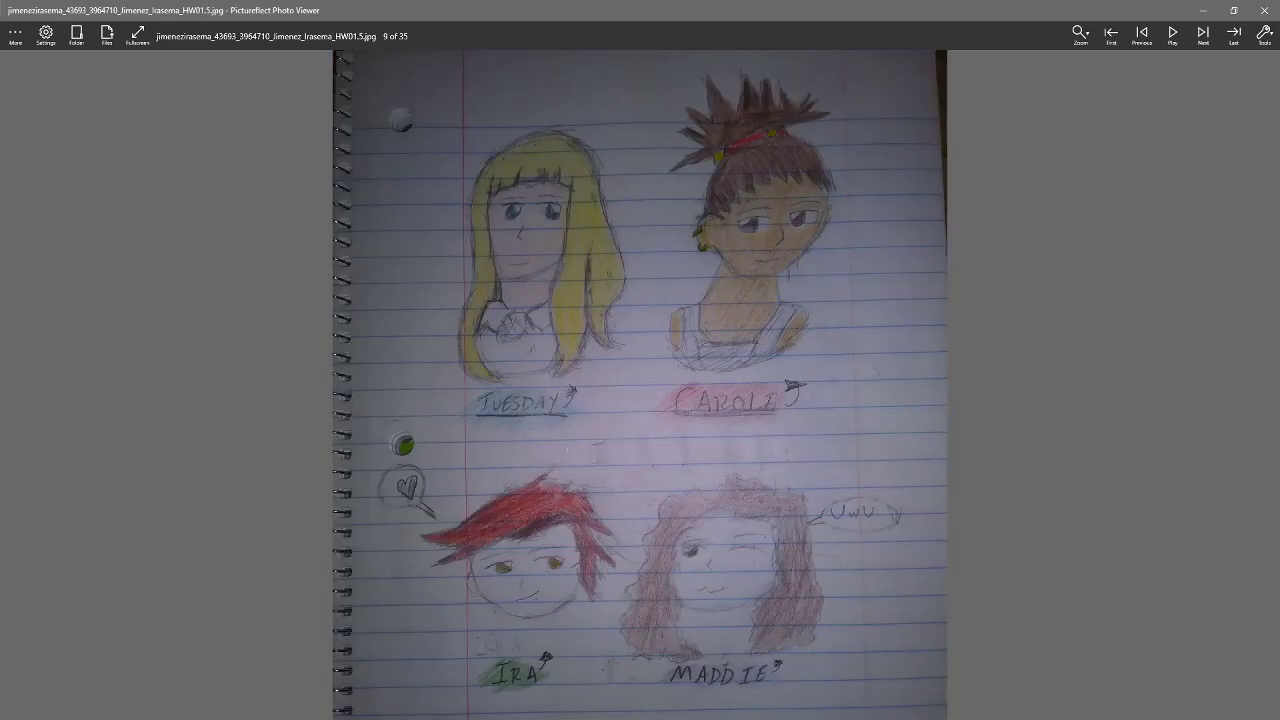
key("Left")
key("Left")
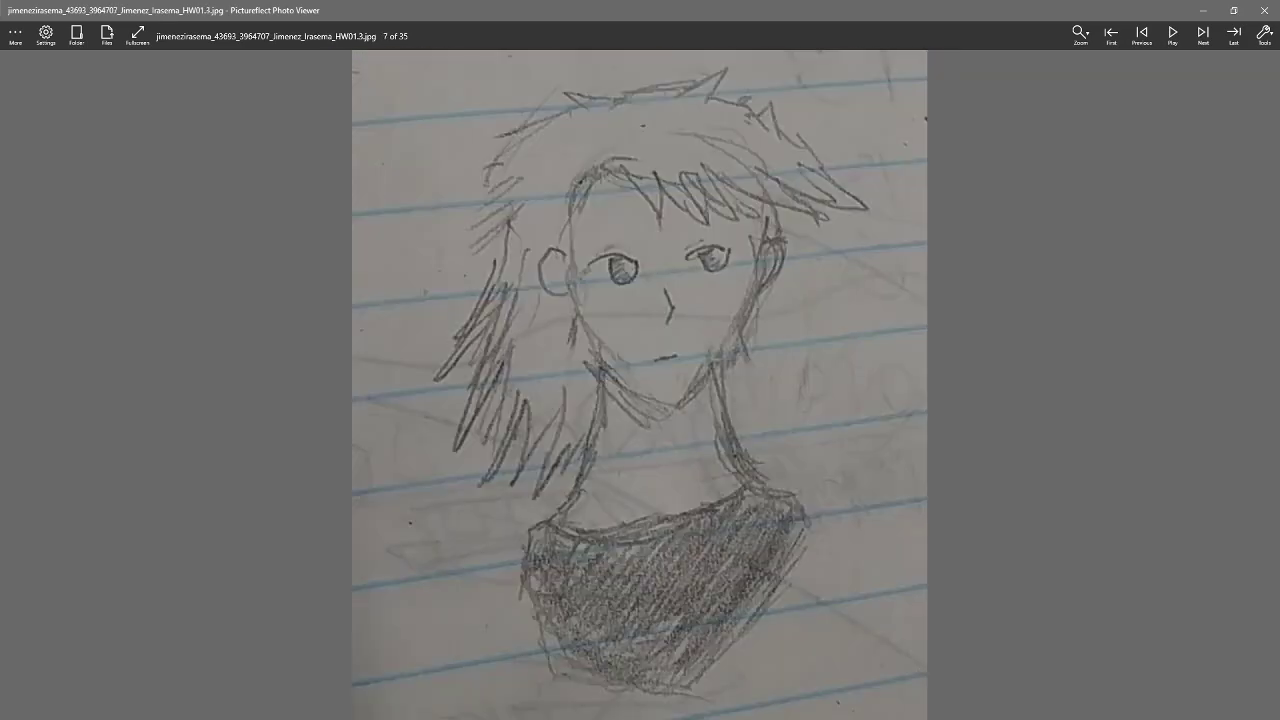
key("Right")
key("Right")
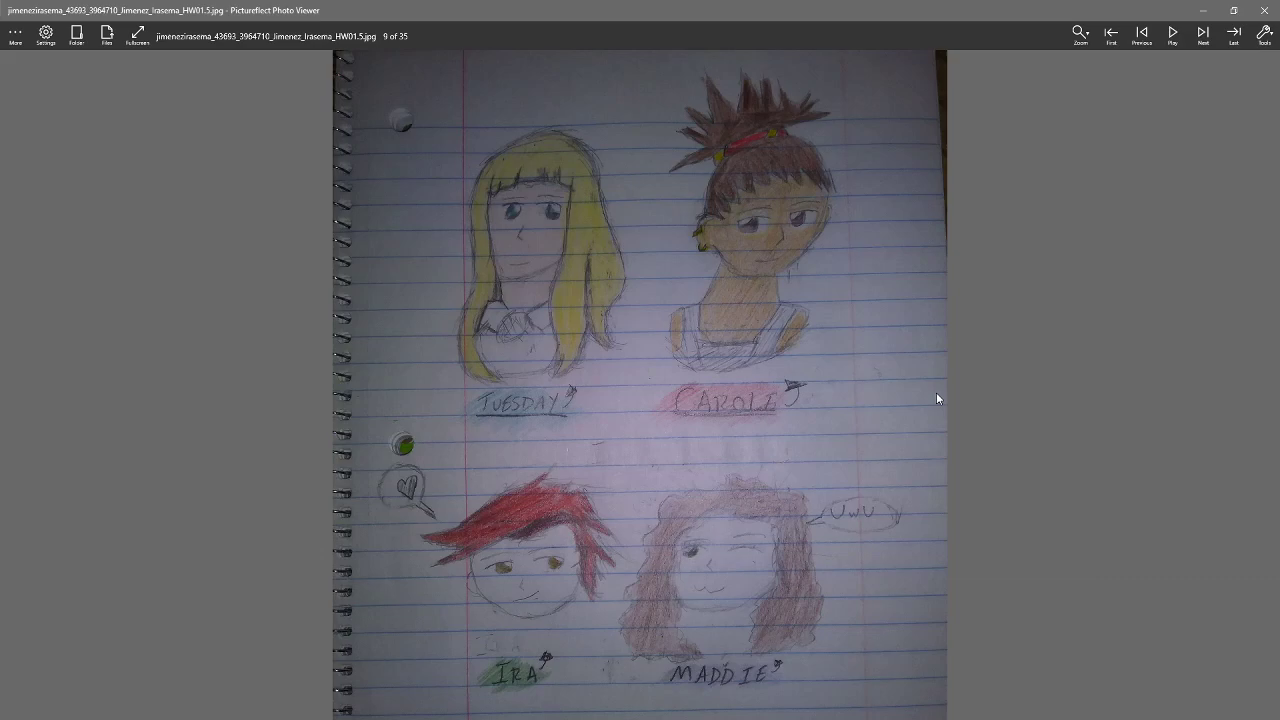
Page forward past the arm studies and look over the neighbouring submissions, ending on the gridded portrait with glasses
key("Right")
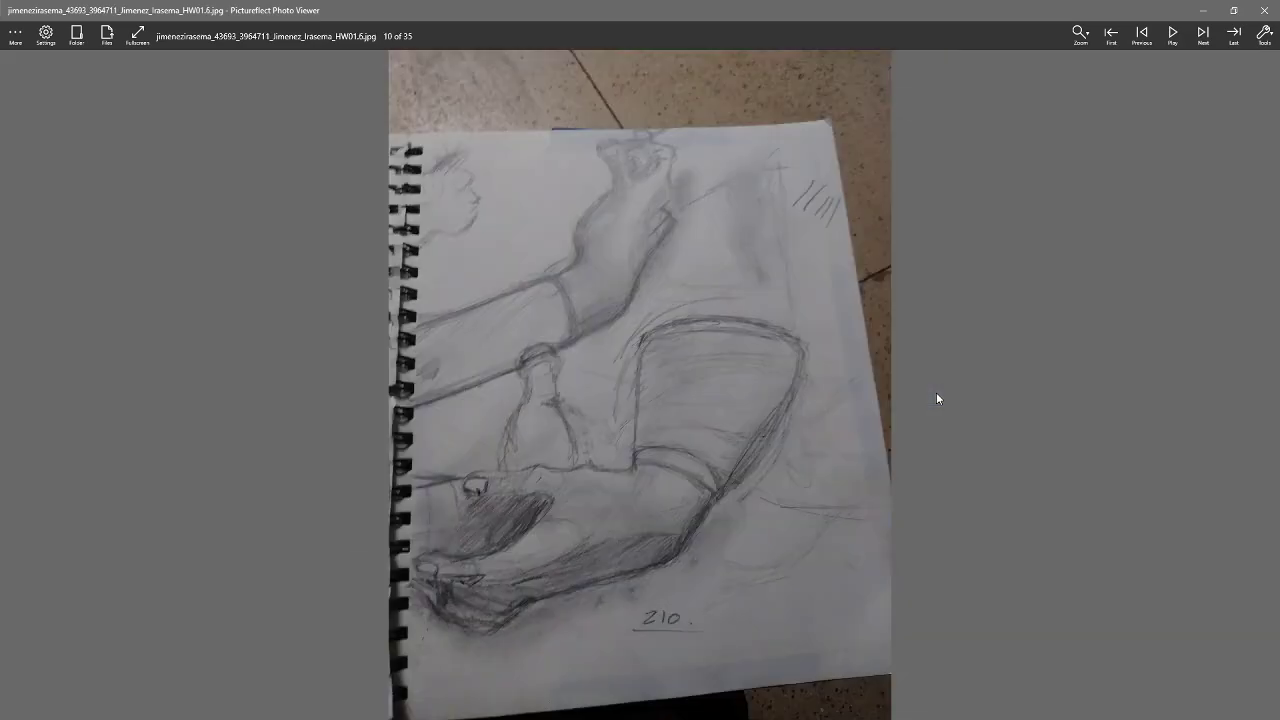
key("Right")
key("Right")
key("Right")
key("Left")
key("Left")
key("Right")
key("Left")
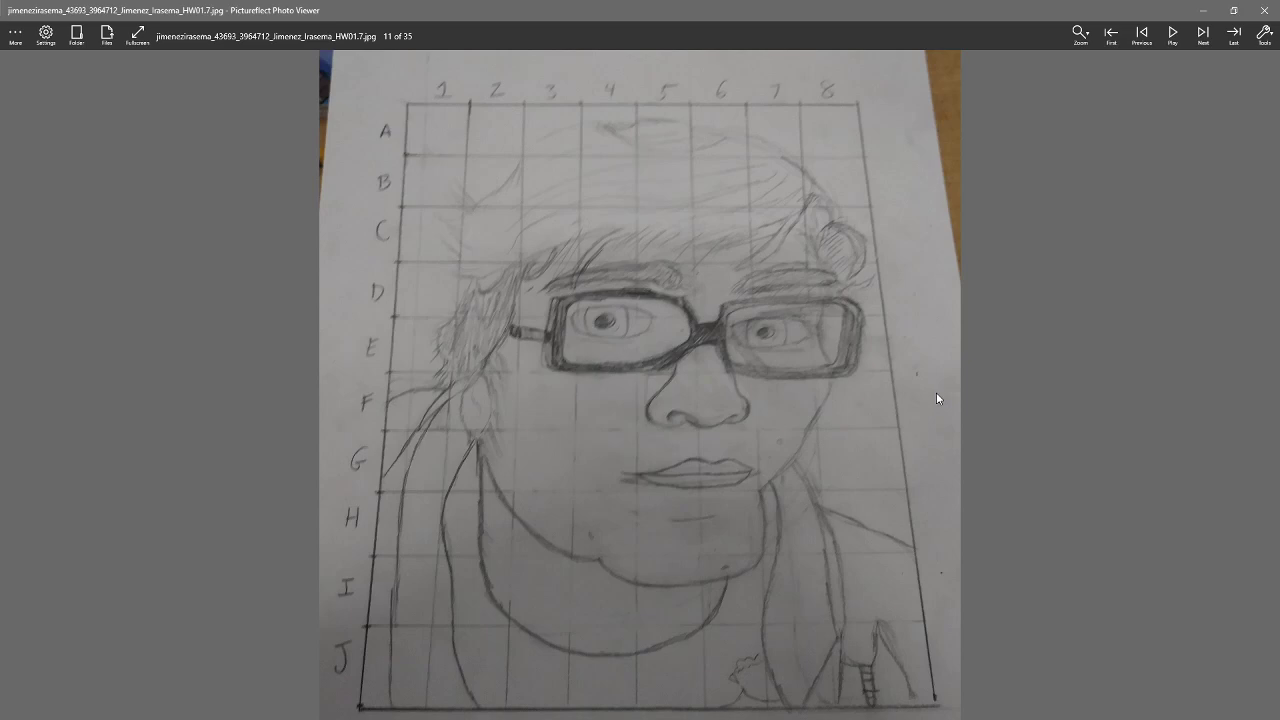
Page back from the gridded portrait to the lined-paper sketch of the figure in a dark top
key("Left")
key("Left")
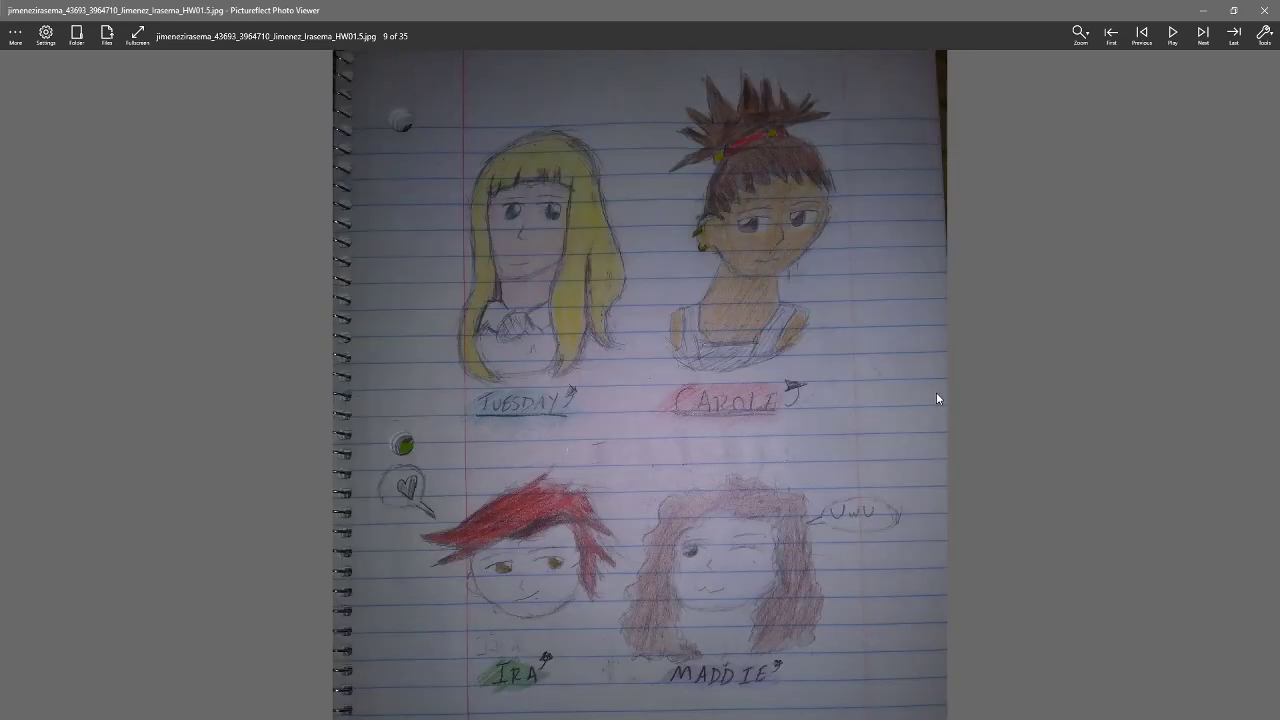
key("Left")
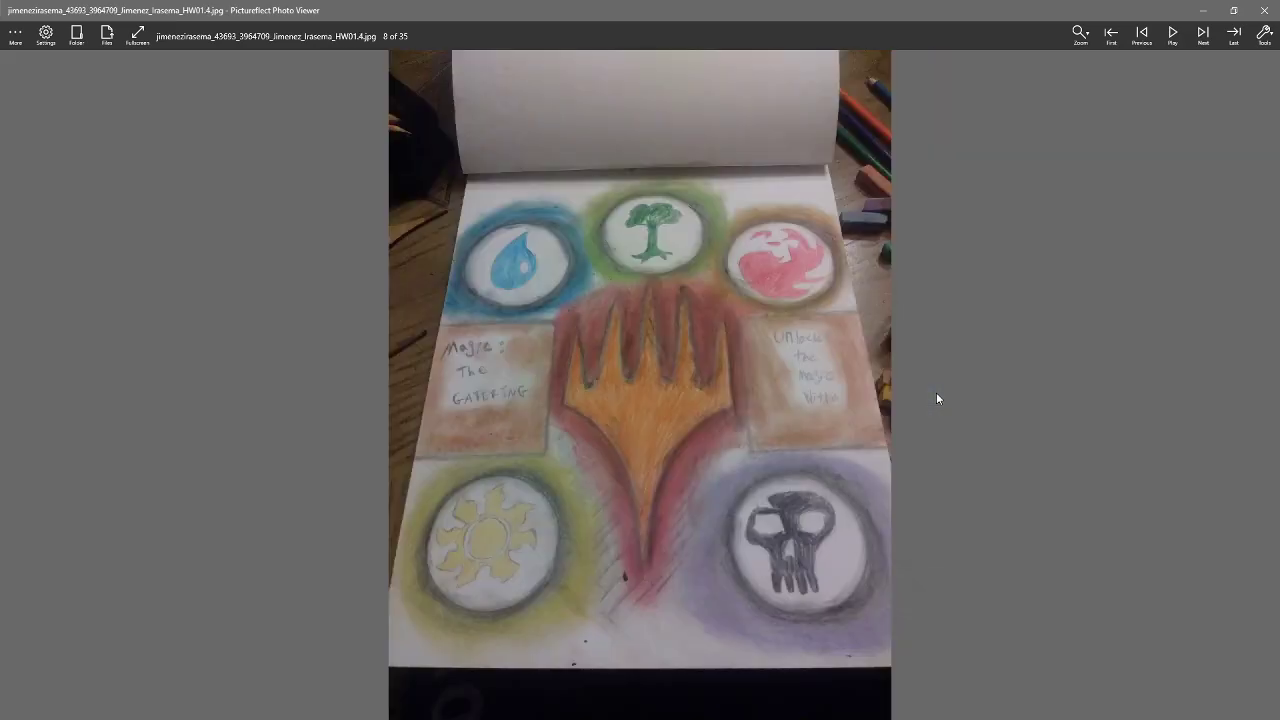
key("Left")
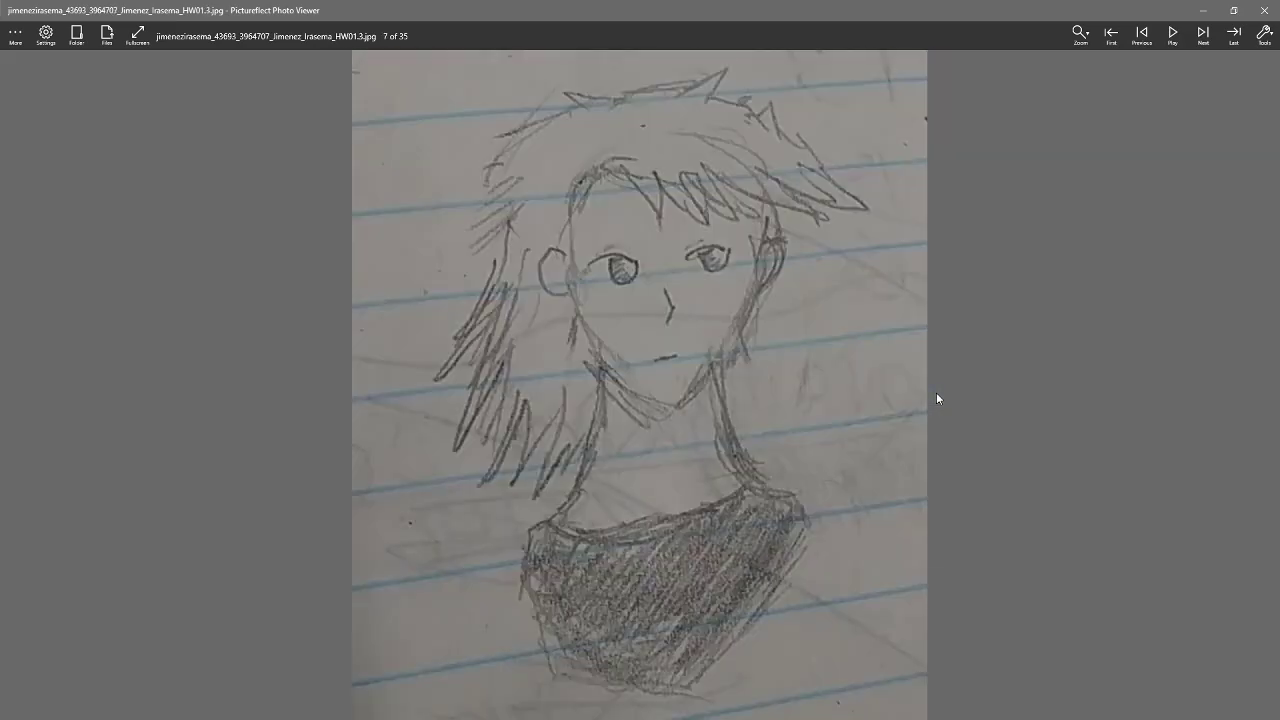
Page back to the coloured portrait with glasses and return to the lined-paper sketch of the figure in a dark top
key("Left")
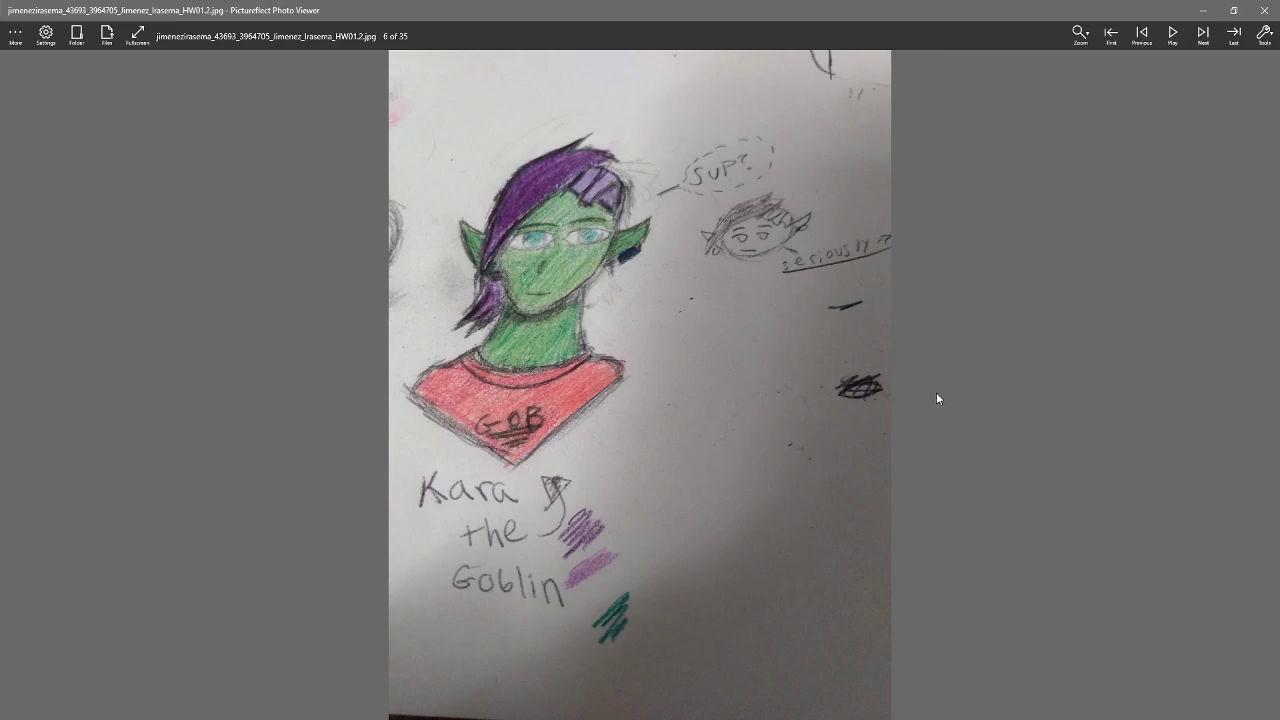
key("Left")
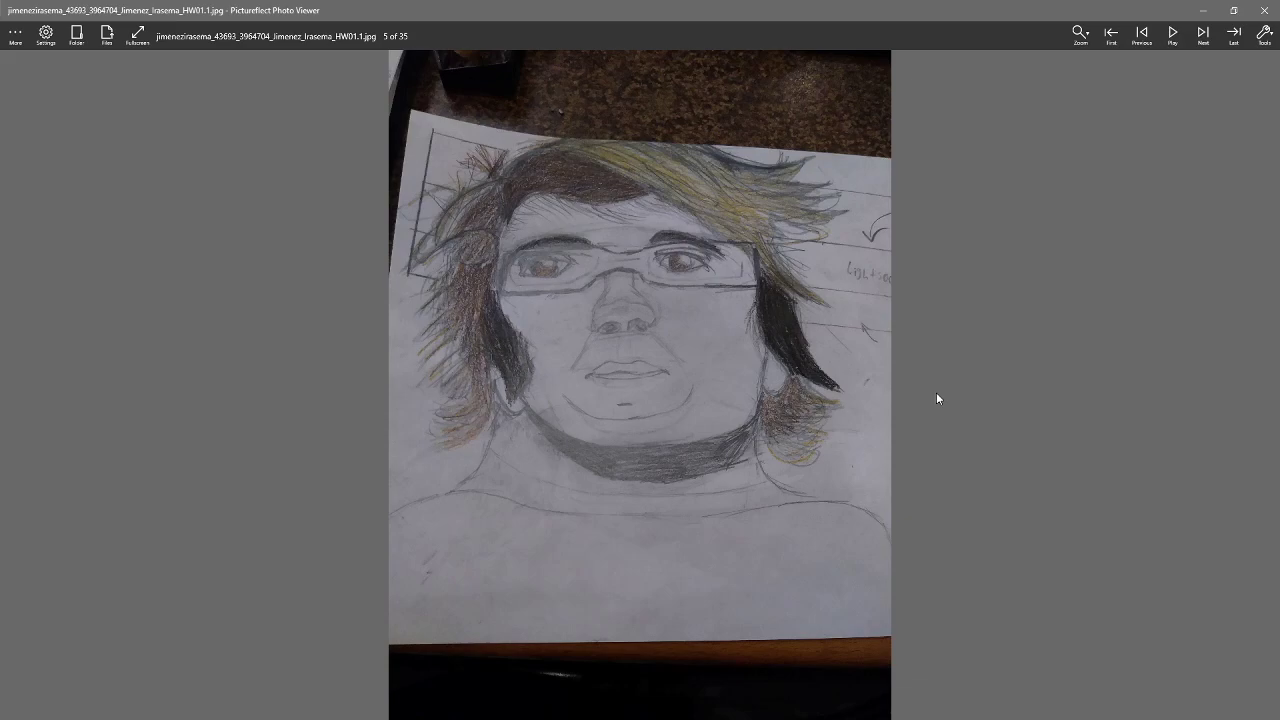
key("Right")
key("Right")
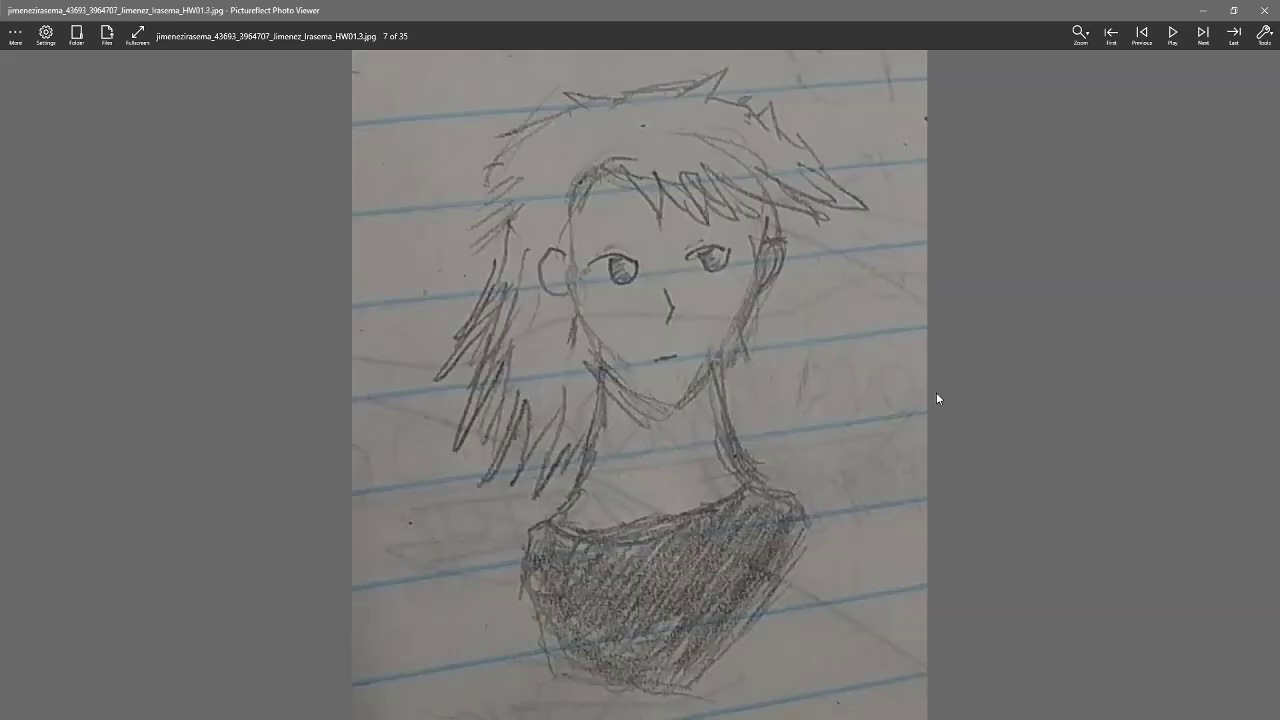
Page forward through the submissions to study the arm drawings and the gridded portrait with glasses
key("Right")
key("Right")
key("Right")
key("Right")
key("Left")
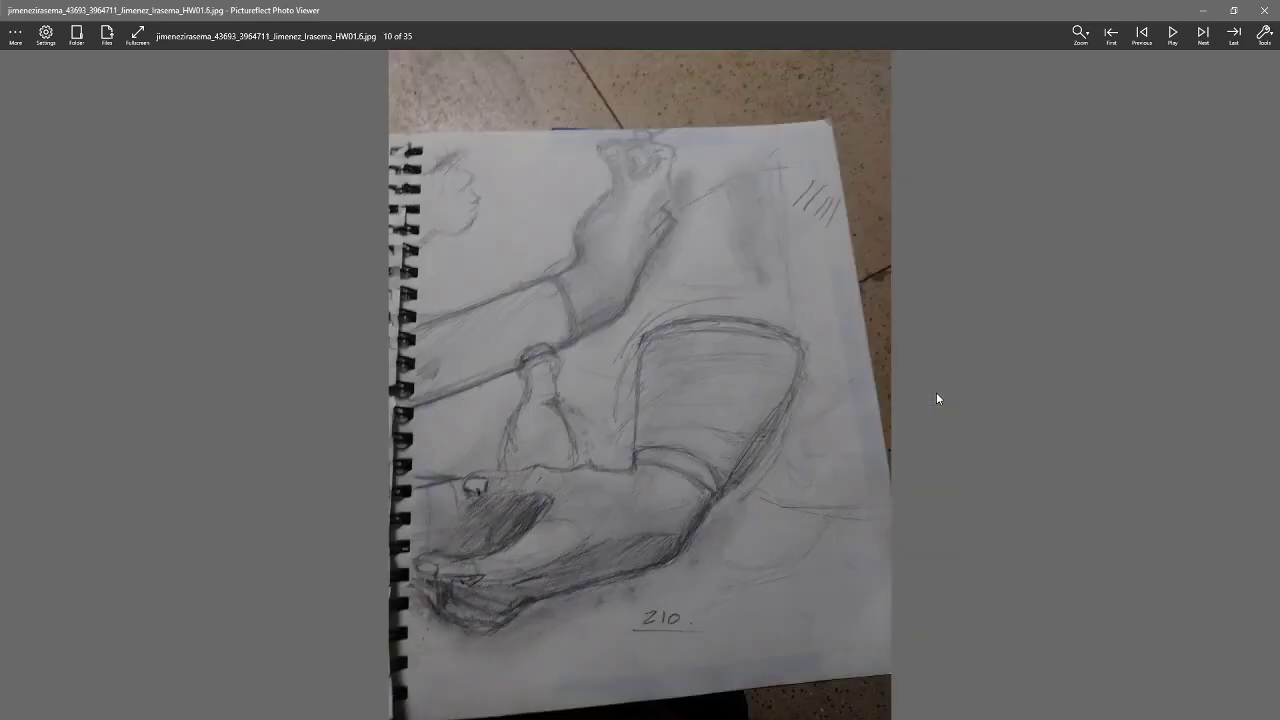
key("Right")
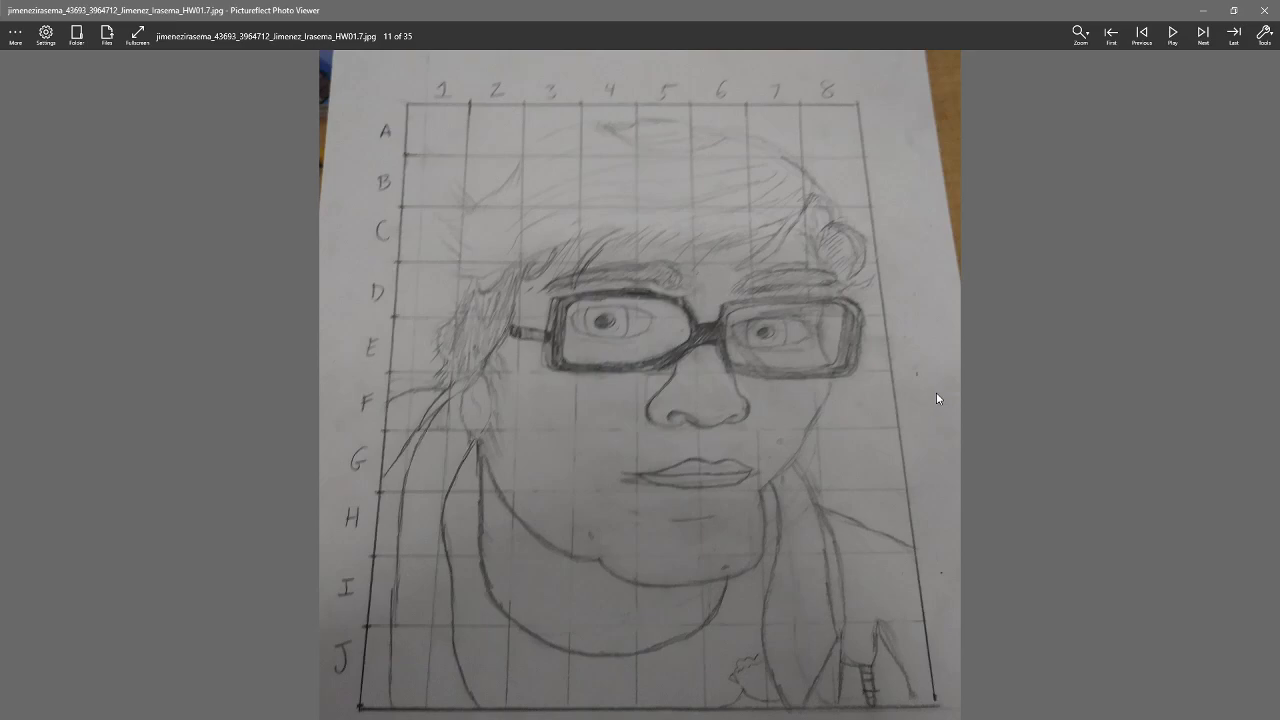
Look at the bottle still life after the gridded portrait and page back to the four coloured character heads
key("Right")
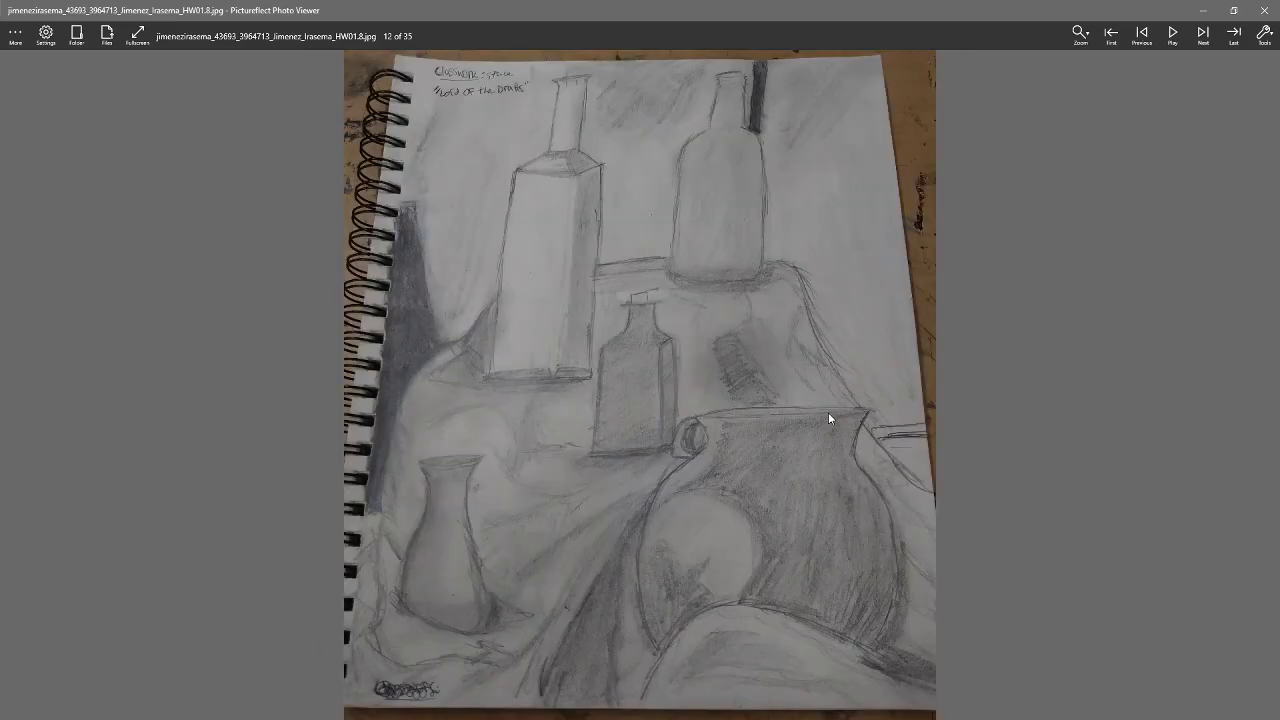
key("Right")
key("Left")
key("Left")
key("Left")
key("Left")
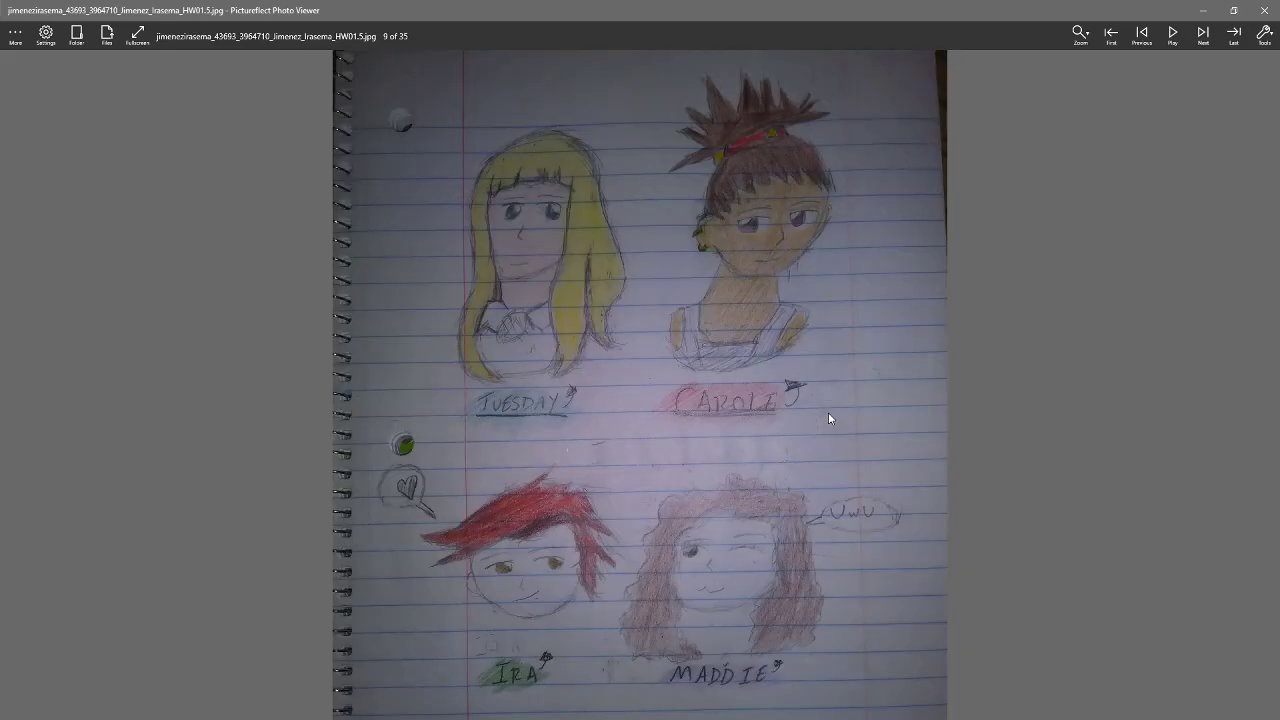
Look over the earlier submissions around the green goblin portrait, ending on the lined-paper sketch of the figure in a dark top
key("Left")
key("Left")
key("Left")
key("Right")
key("Left")
key("Left")
key("Right")
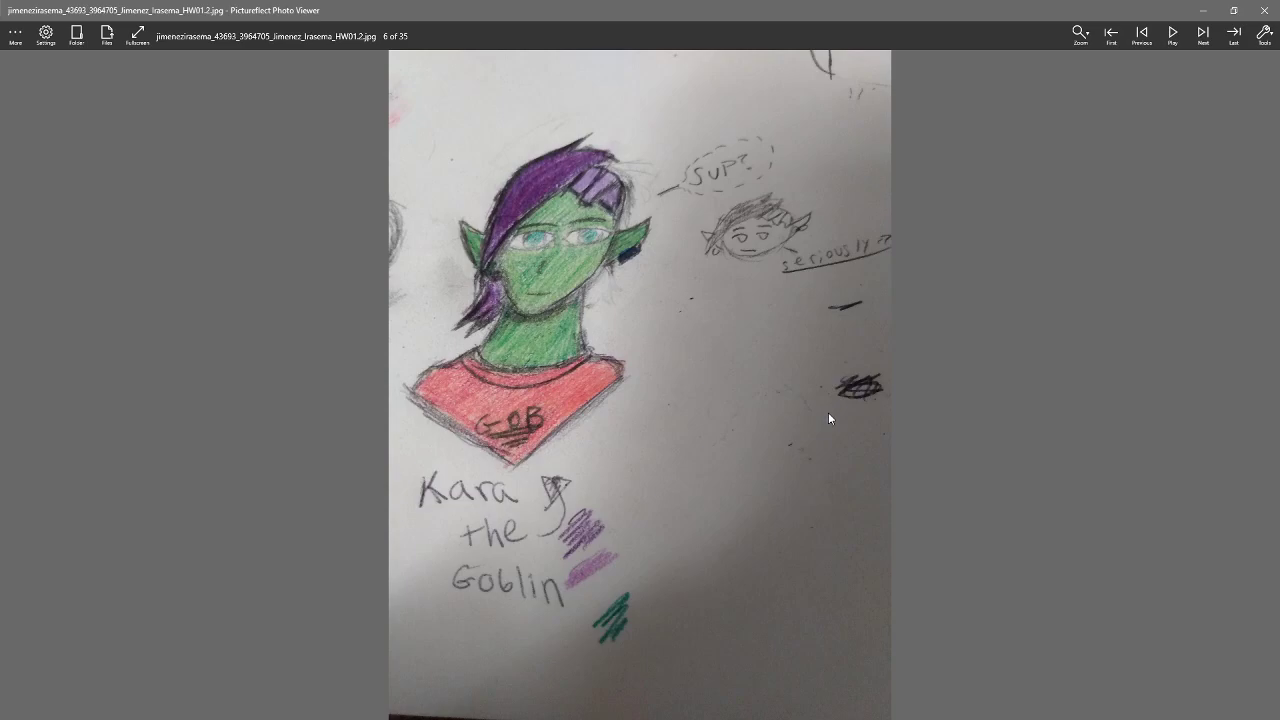
key("Right")
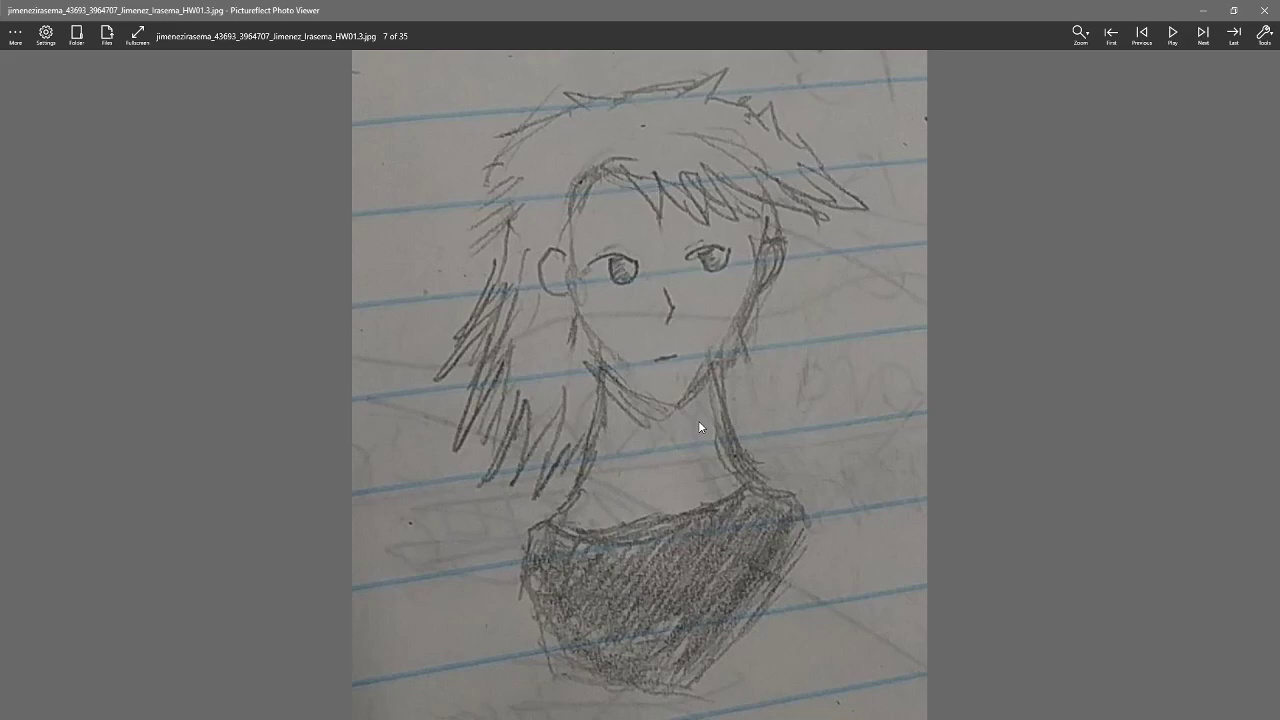
Switch to Krita and lightly sketch a three-quarter head with a round skull and jaw on the empty lower canvas
left_click_drag(867, 14, 263, 215)
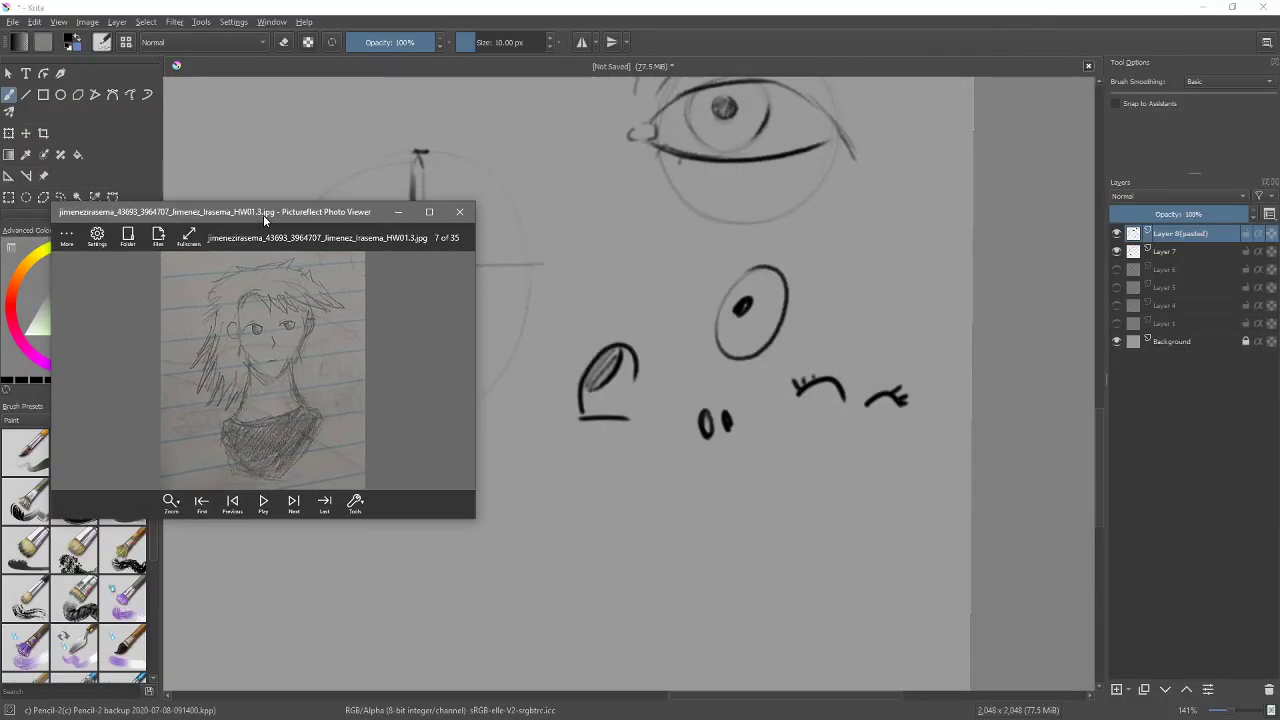
key("alt+Tab")
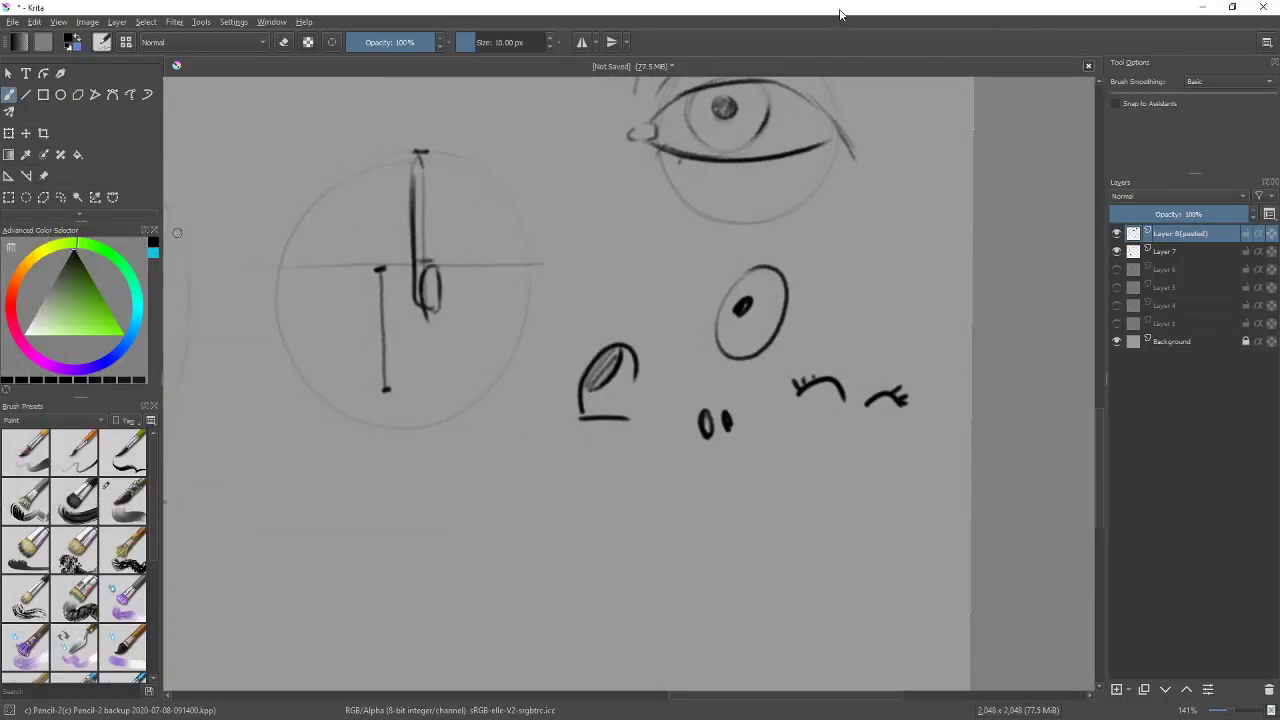
mouse_move(634, 466)
left_mouse_down()
mouse_move(697, 366)
mouse_move(681, 362)
mouse_move(697, 329)
left_mouse_up()
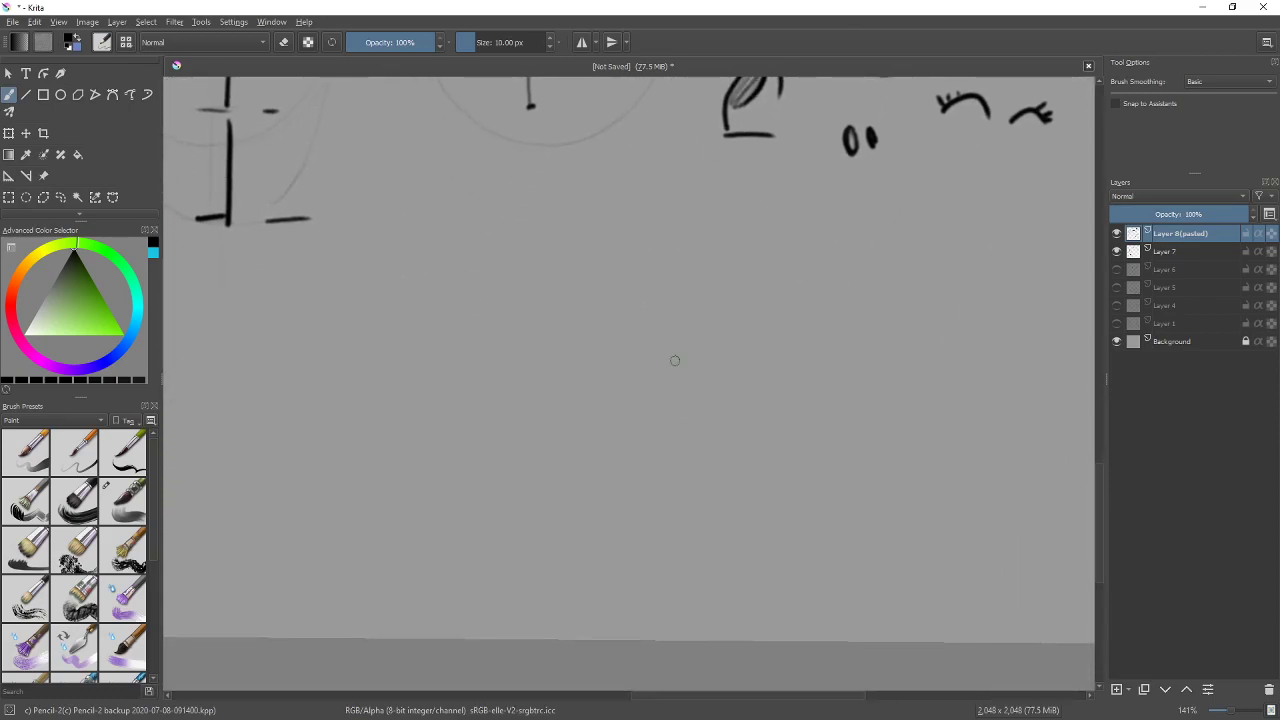
mouse_move(641, 382)
left_mouse_down()
mouse_move(617, 201)
mouse_move(531, 374)
mouse_move(690, 290)
mouse_move(530, 243)
mouse_move(627, 389)
mouse_move(687, 284)
mouse_move(535, 266)
mouse_move(513, 289)
mouse_move(513, 270)
mouse_move(530, 452)
mouse_move(513, 336)
mouse_move(535, 430)
mouse_move(558, 434)
mouse_move(648, 357)
left_mouse_up()
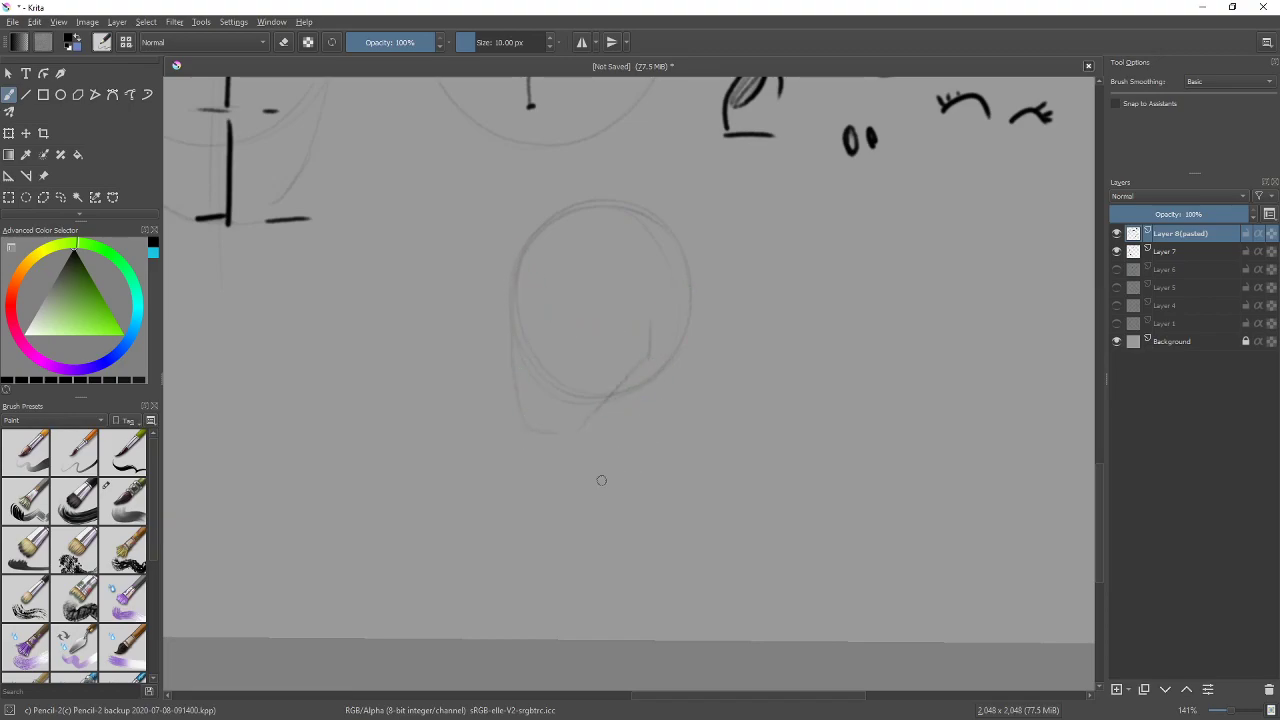
Sketch the slanted shoulder plane below the head, with an oval inside it for the base of the neck
left_click_drag(522, 462, 780, 476)
mouse_move(518, 500)
left_mouse_down()
mouse_move(663, 451)
mouse_move(720, 466)
left_mouse_up()
mouse_move(762, 508)
left_mouse_down()
mouse_move(720, 476)
mouse_move(761, 523)
left_mouse_up()
mouse_move(514, 524)
left_mouse_down()
mouse_move(520, 504)
mouse_move(763, 502)
left_mouse_up()
left_click_drag(520, 522, 720, 545)
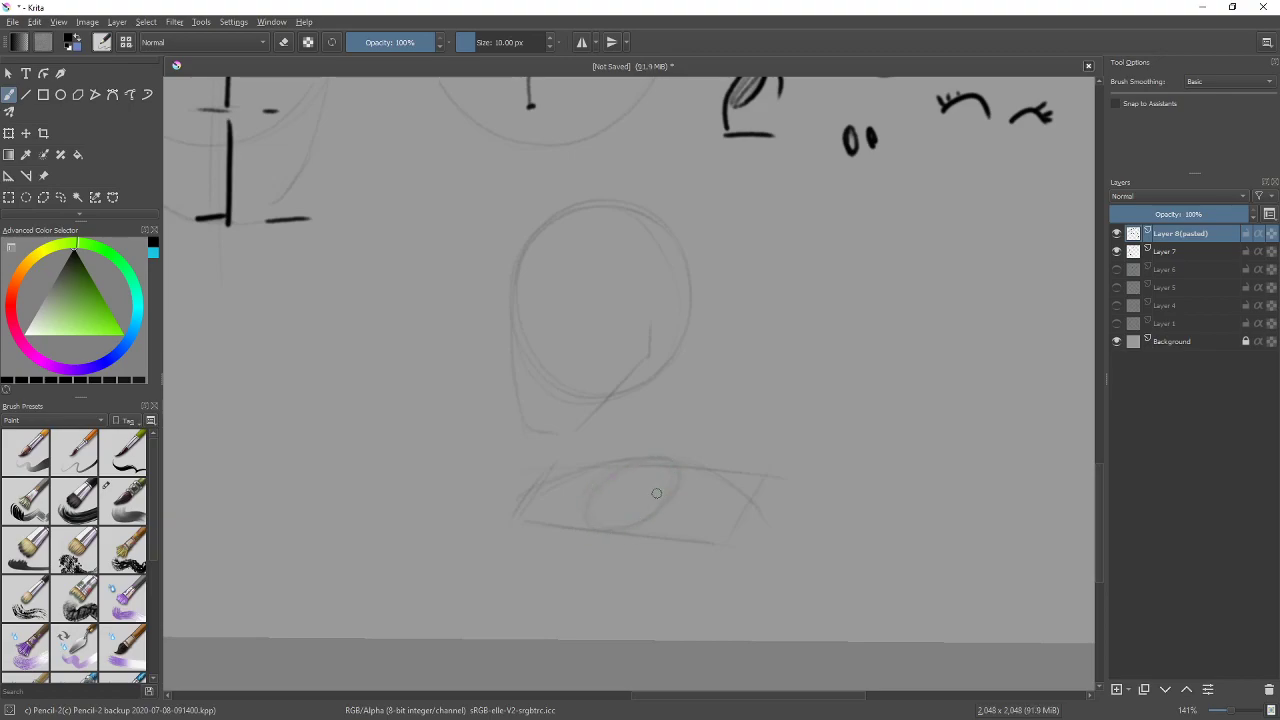
Draw the curved centre line and the front and back contours of the neck, joining the head to the shoulder oval
left_click_drag(629, 482, 617, 392)
left_click_drag(669, 465, 650, 393)
mouse_move(573, 476)
left_mouse_down()
mouse_move(587, 513)
mouse_move(572, 419)
mouse_move(586, 508)
left_mouse_up()
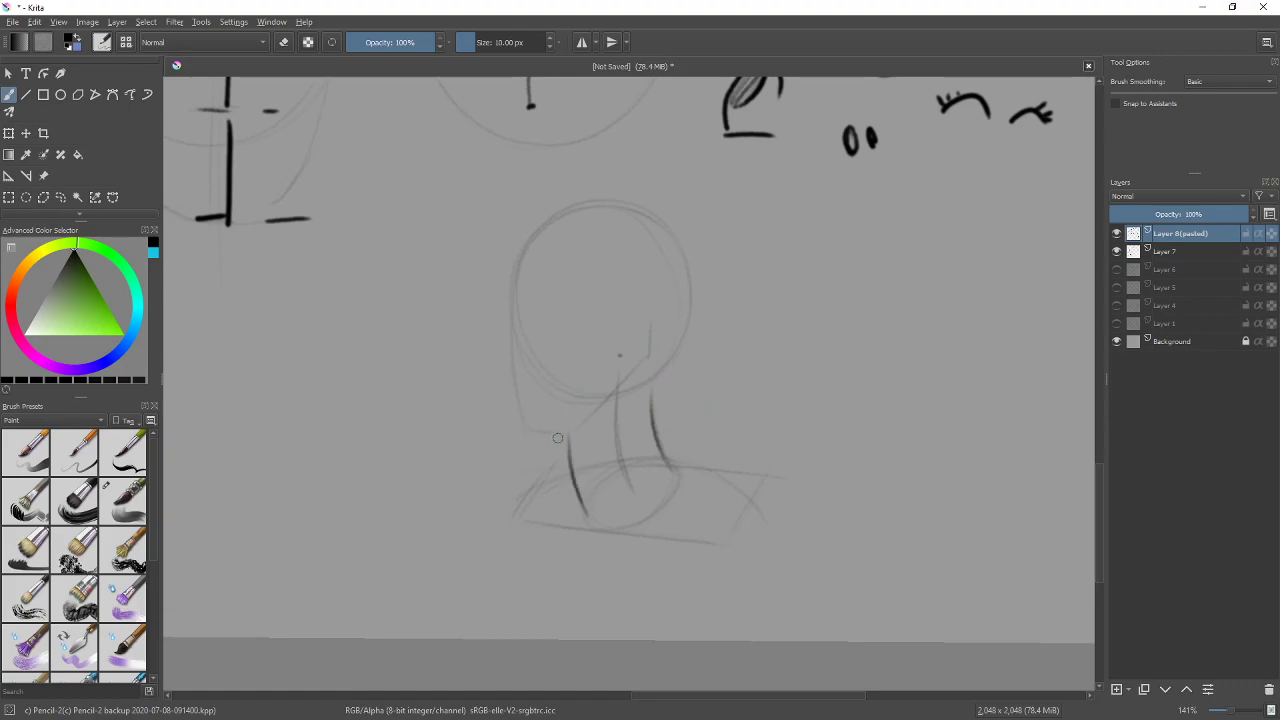
Darken the jaw line, add the underside of the jaw, and mark the back of the skull above the neck
mouse_move(529, 432)
left_mouse_down()
mouse_move(592, 437)
mouse_move(580, 431)
left_mouse_up()
mouse_move(618, 385)
left_mouse_down()
mouse_move(562, 430)
mouse_move(648, 360)
mouse_move(649, 318)
left_mouse_up()
left_click_drag(587, 436, 632, 383)
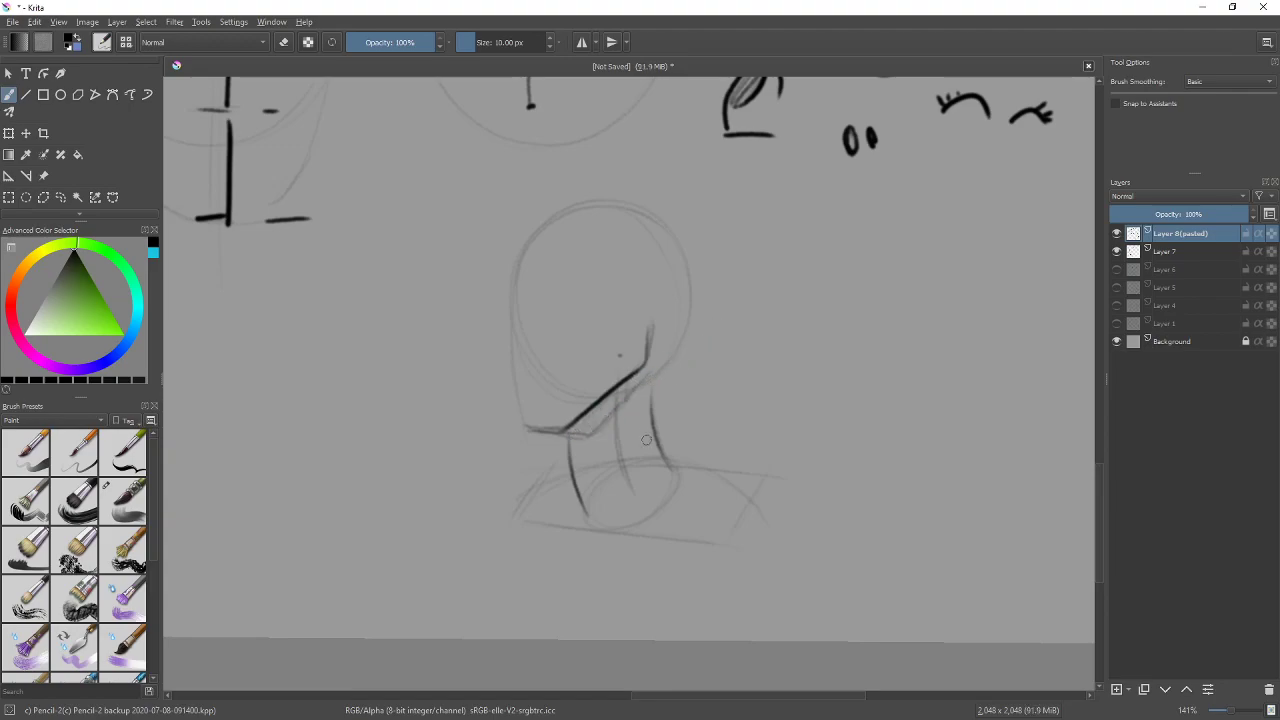
left_click_drag(656, 412, 681, 320)
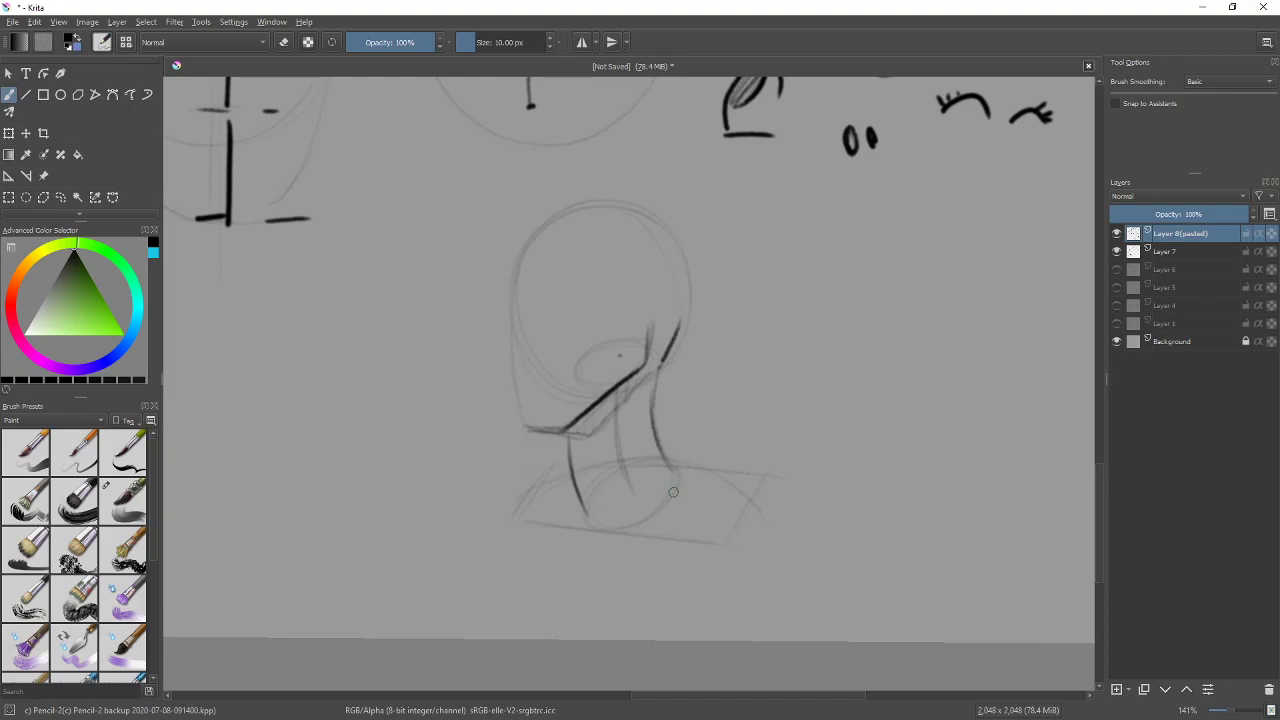
Draw the sloping shoulder muscles on both sides of the neck and the collarbones meeting at the throat notch
left_click_drag(668, 441, 731, 478)
left_click_drag(667, 445, 646, 464)
mouse_move(571, 449)
left_mouse_down()
mouse_move(518, 494)
mouse_move(540, 476)
left_mouse_up()
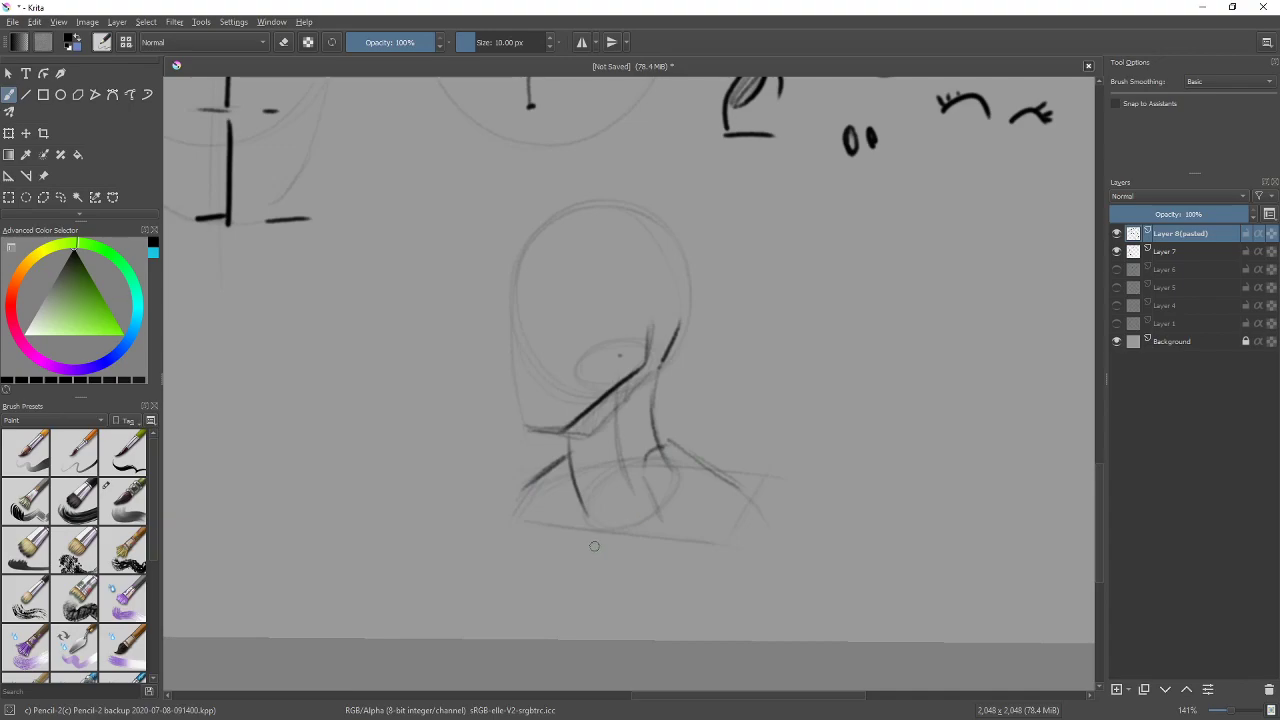
mouse_move(588, 533)
left_mouse_down()
mouse_move(656, 524)
mouse_move(745, 526)
mouse_move(535, 508)
left_mouse_up()
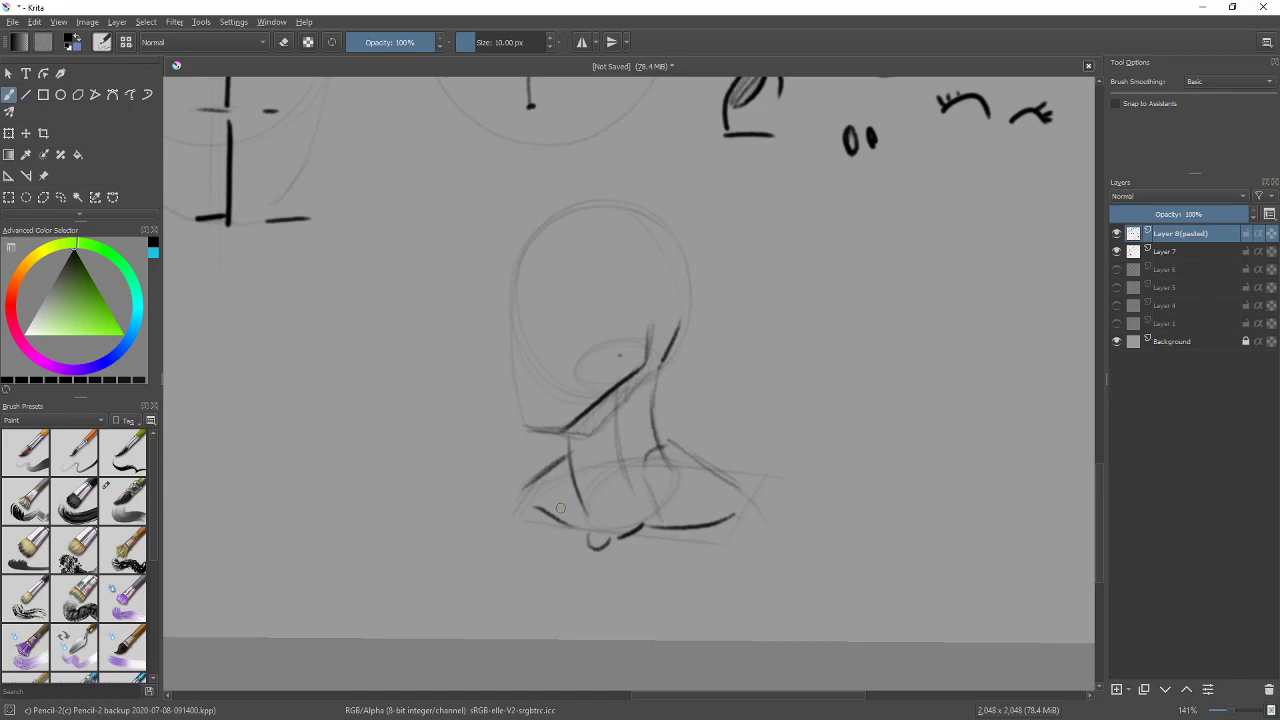
Sketch a second head circle beside the bust with a curved cylindrical neck fitted into an oval on its underside
left_click_drag(875, 408, 738, 437)
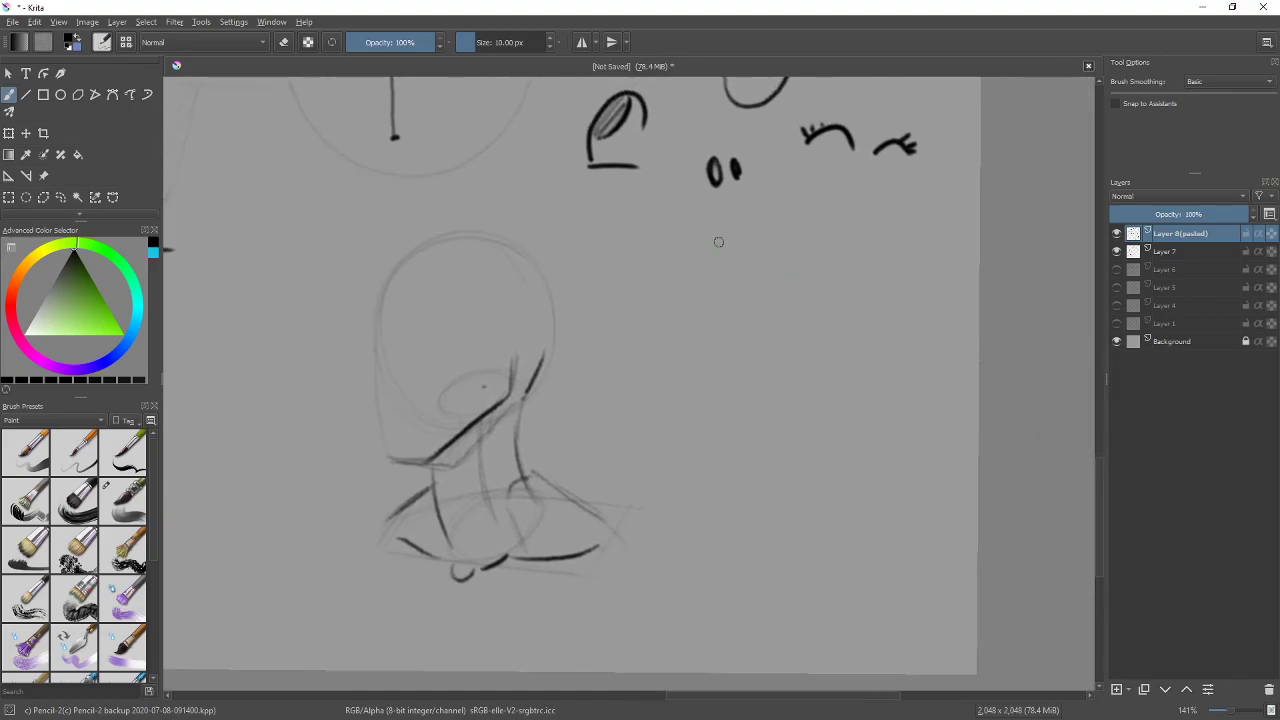
left_click_drag(726, 393, 766, 262)
left_click_drag(724, 361, 745, 453)
left_click_drag(695, 398, 720, 474)
mouse_move(748, 390)
left_mouse_down()
mouse_move(757, 452)
mouse_move(760, 437)
mouse_move(727, 466)
mouse_move(765, 444)
mouse_move(692, 388)
left_mouse_up()
mouse_move(699, 436)
left_mouse_down()
mouse_move(745, 469)
mouse_move(764, 366)
left_mouse_up()
mouse_move(767, 440)
left_mouse_down()
mouse_move(766, 368)
mouse_move(750, 375)
mouse_move(745, 358)
left_mouse_up()
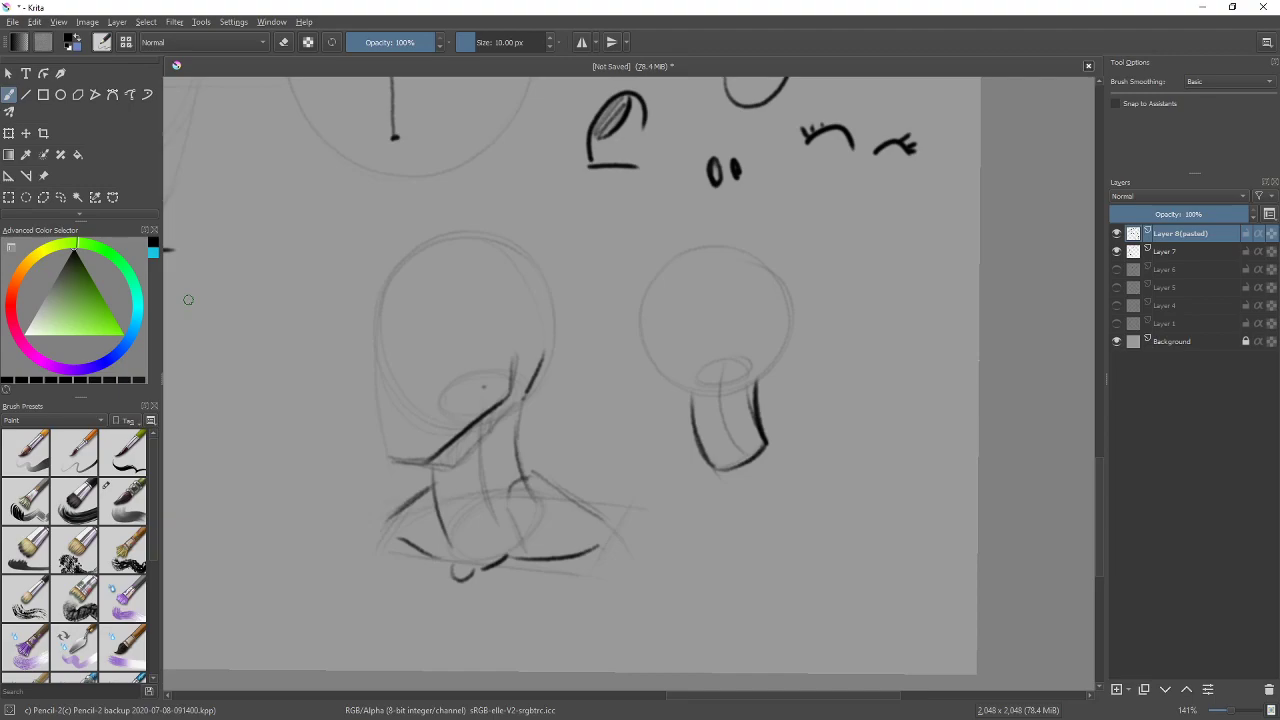
Check the student's sketch of the figure in a dark top over the canvas and minimize the photo viewer
key("alt+Tab")
left_click_drag(220, 243, 397, 243)
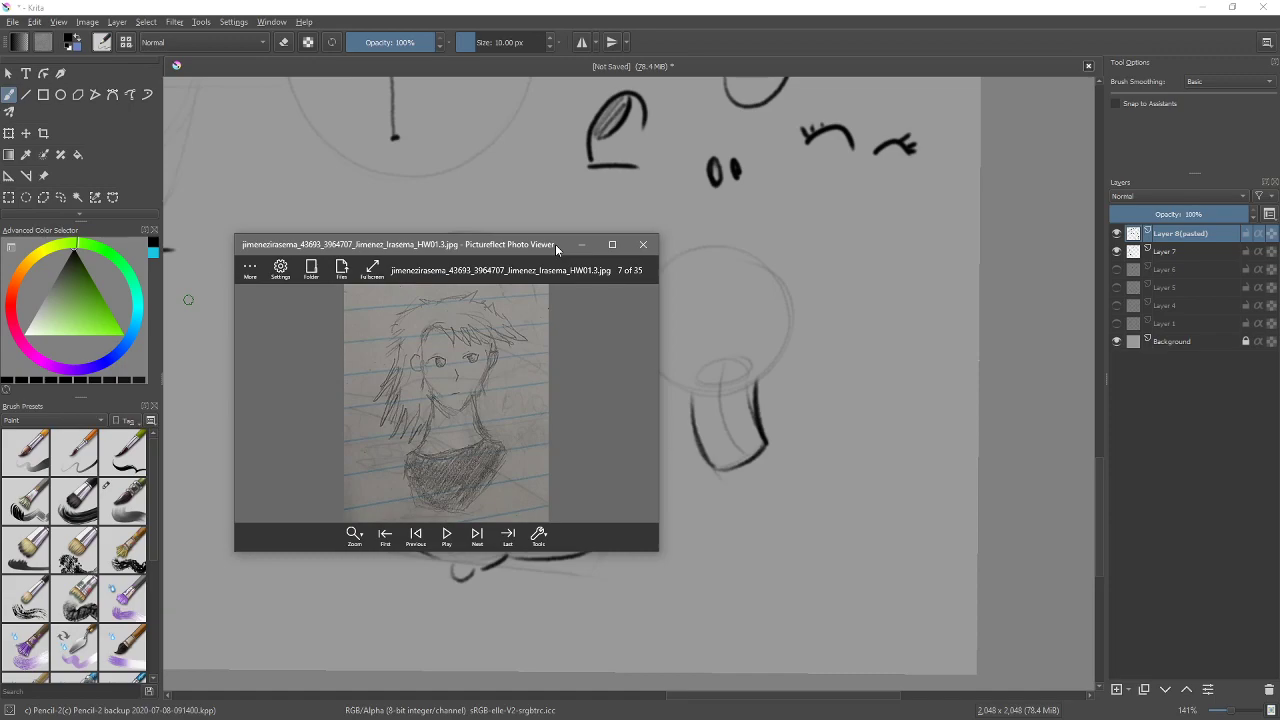
left_click(581, 244)
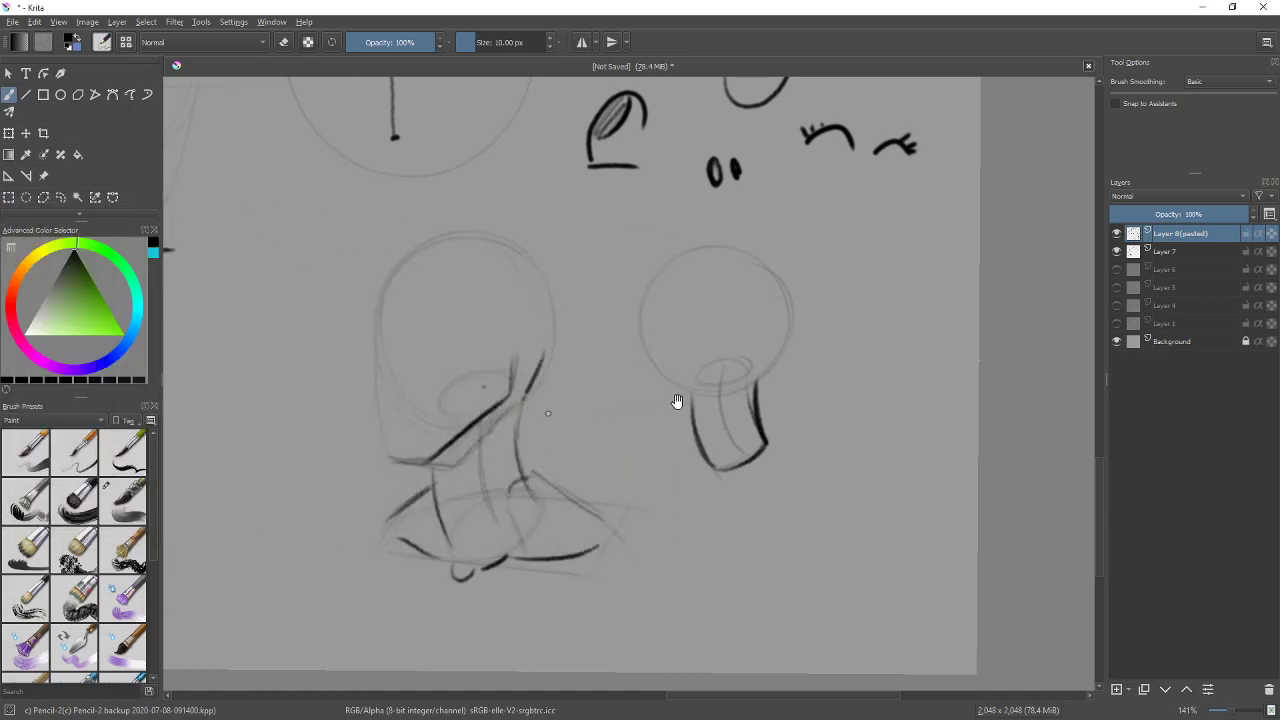
Sketch a front-view head oval to the left of the bust, with straight neck sides, flaring shoulder muscles and an arrowhead
mouse_move(623, 423)
left_mouse_down()
mouse_move(760, 331)
mouse_move(731, 434)
left_mouse_up()
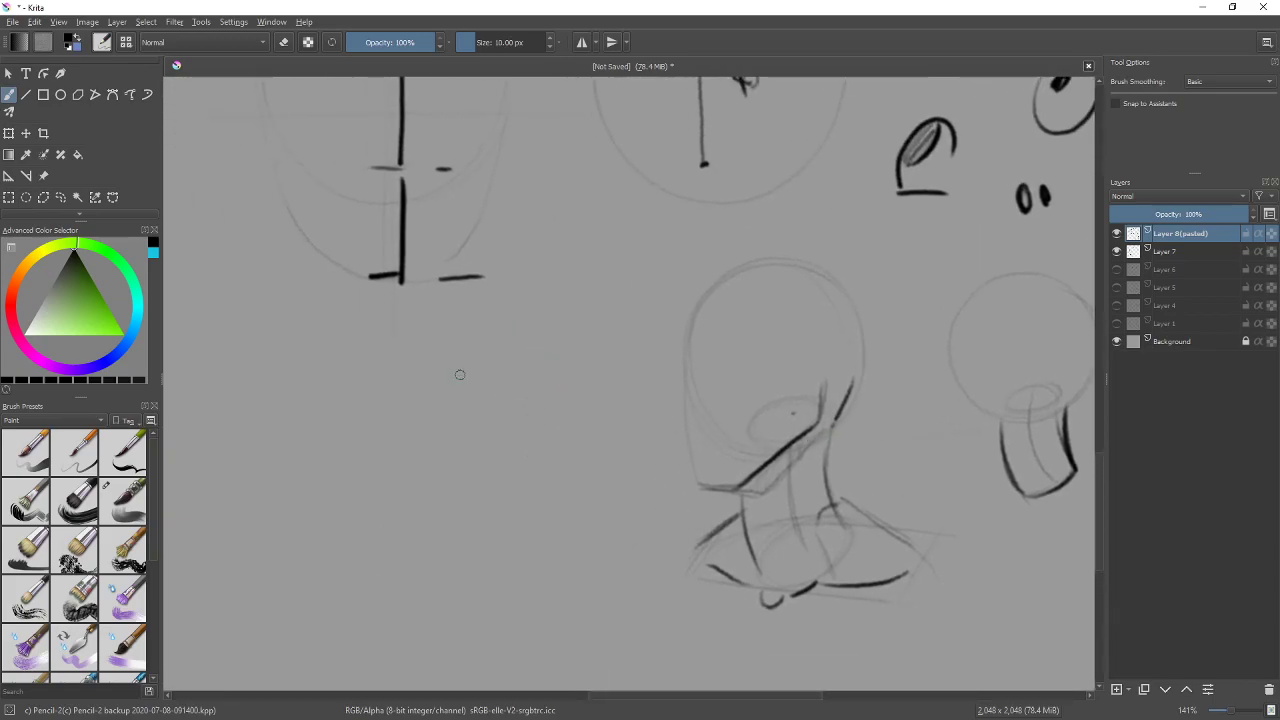
left_click_drag(568, 360, 560, 420)
left_click_drag(474, 460, 477, 540)
left_click_drag(531, 448, 530, 540)
left_click_drag(472, 470, 441, 538)
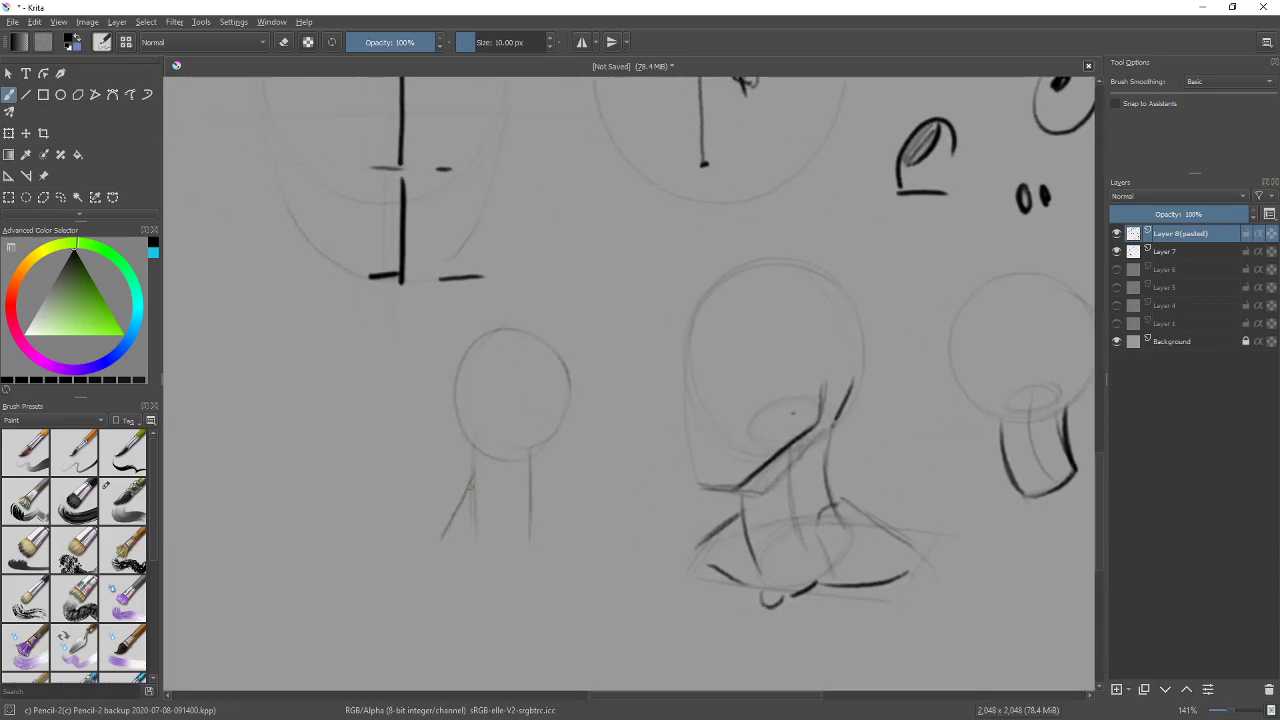
left_click_drag(531, 478, 558, 544)
left_click_drag(425, 497, 428, 515)
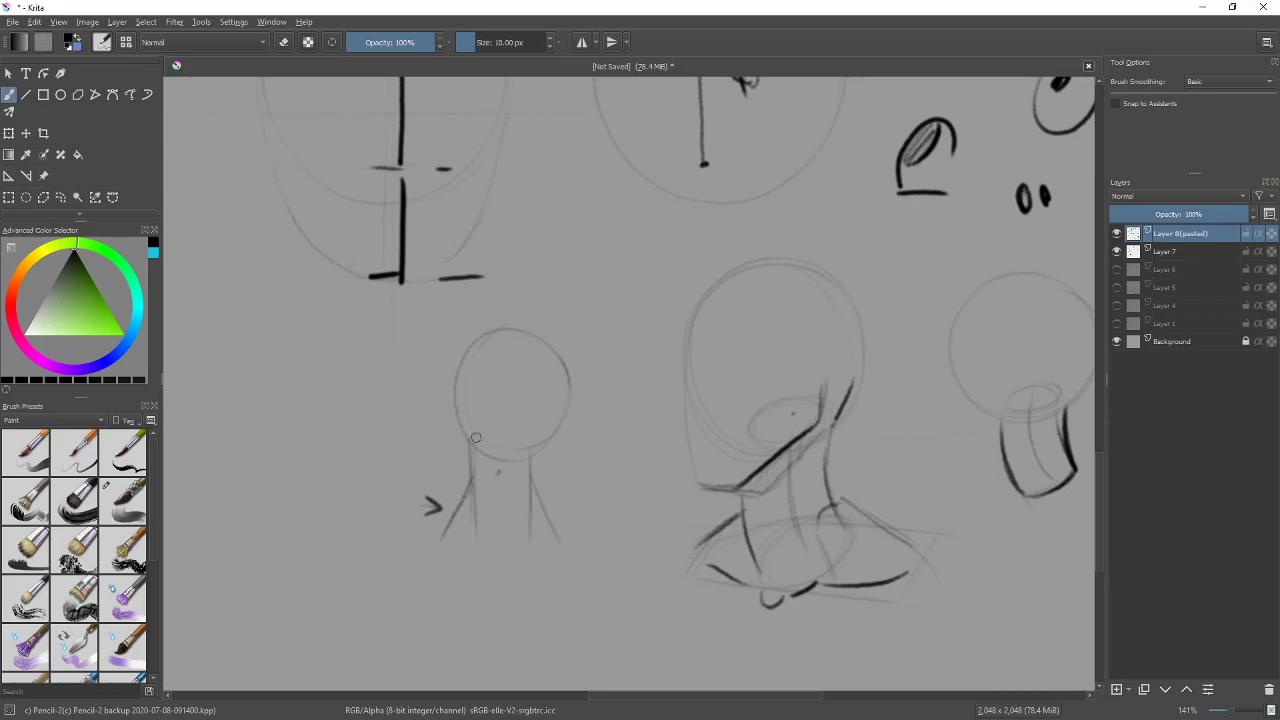
Draw the neck muscles converging on the throat notch of the front-view head, and mark the throat between them
left_click(463, 405)
left_click_drag(469, 472, 487, 538)
left_click_drag(541, 446, 528, 530)
mouse_move(538, 474)
left_mouse_down()
mouse_move(528, 538)
mouse_move(498, 558)
left_mouse_up()
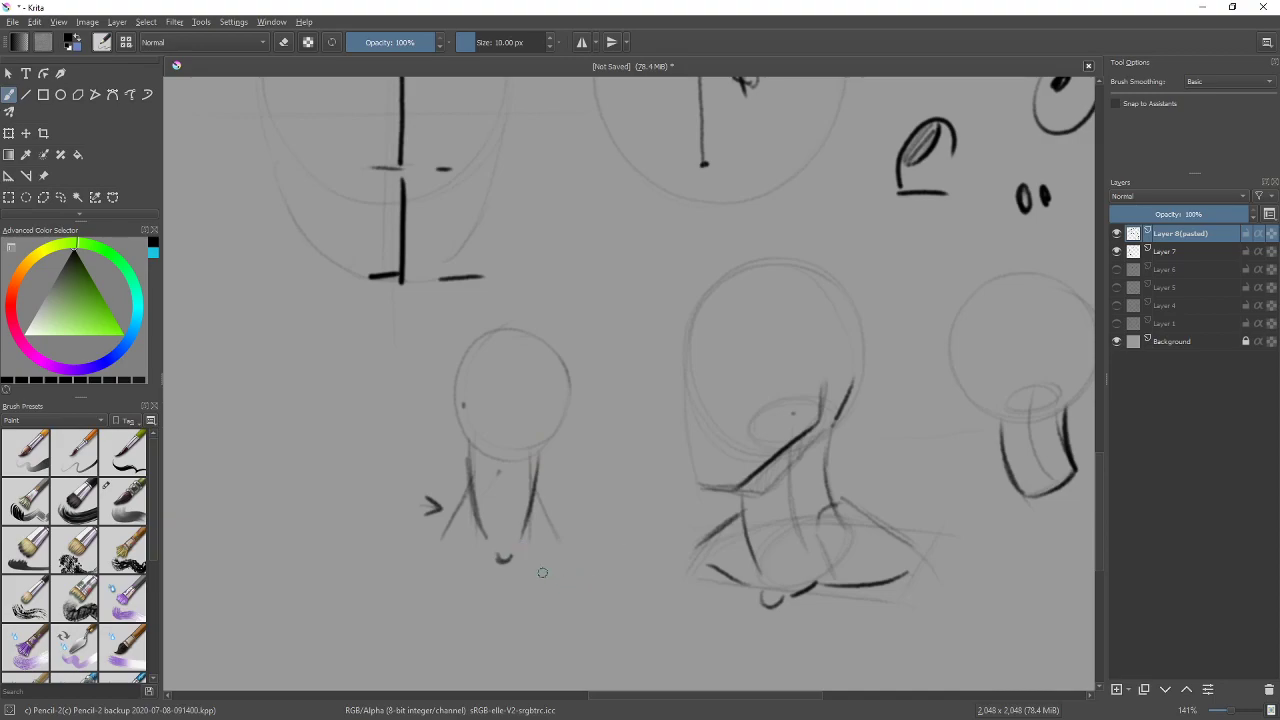
left_click_drag(490, 472, 498, 498)
mouse_move(728, 496)
left_mouse_down()
mouse_move(740, 520)
mouse_move(758, 520)
left_mouse_up()
key("ctrl+z")
mouse_move(906, 363)
left_mouse_down()
mouse_move(829, 366)
mouse_move(776, 334)
left_mouse_up()
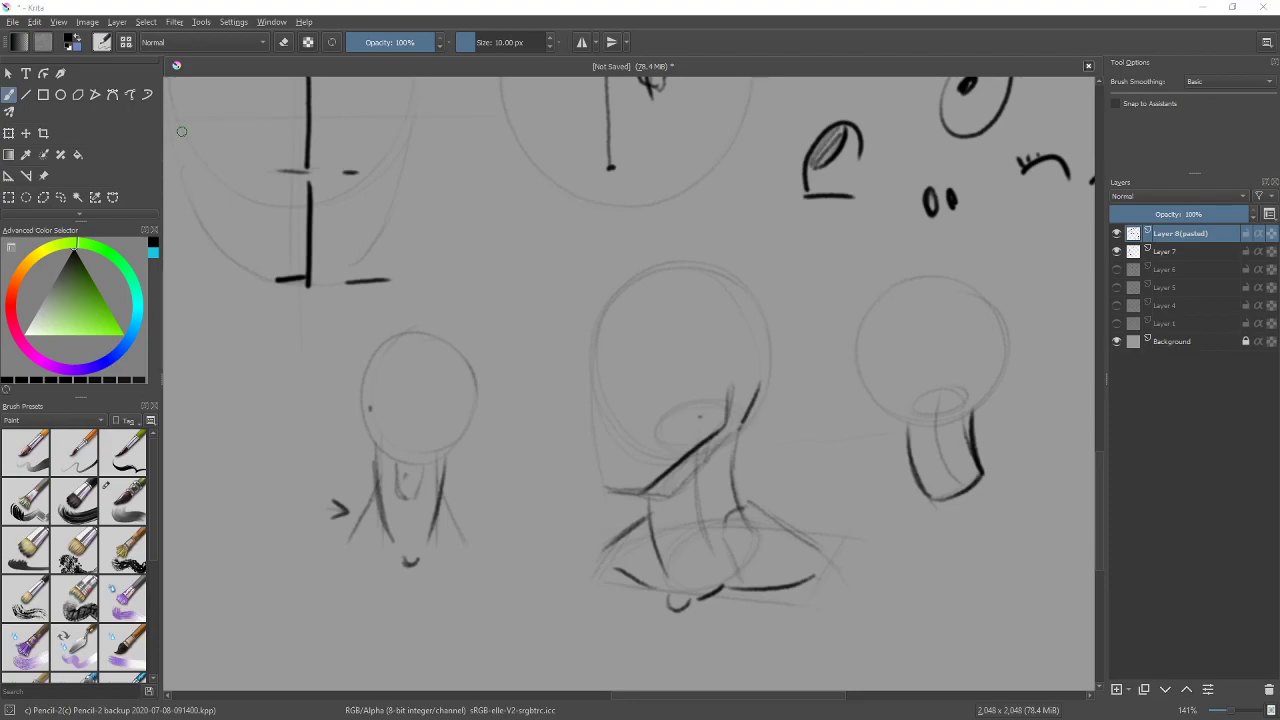
Switch to the submissions (1) folder in File Explorer, browse the thumbnails and open the Chibi figures image
key("alt+Tab")
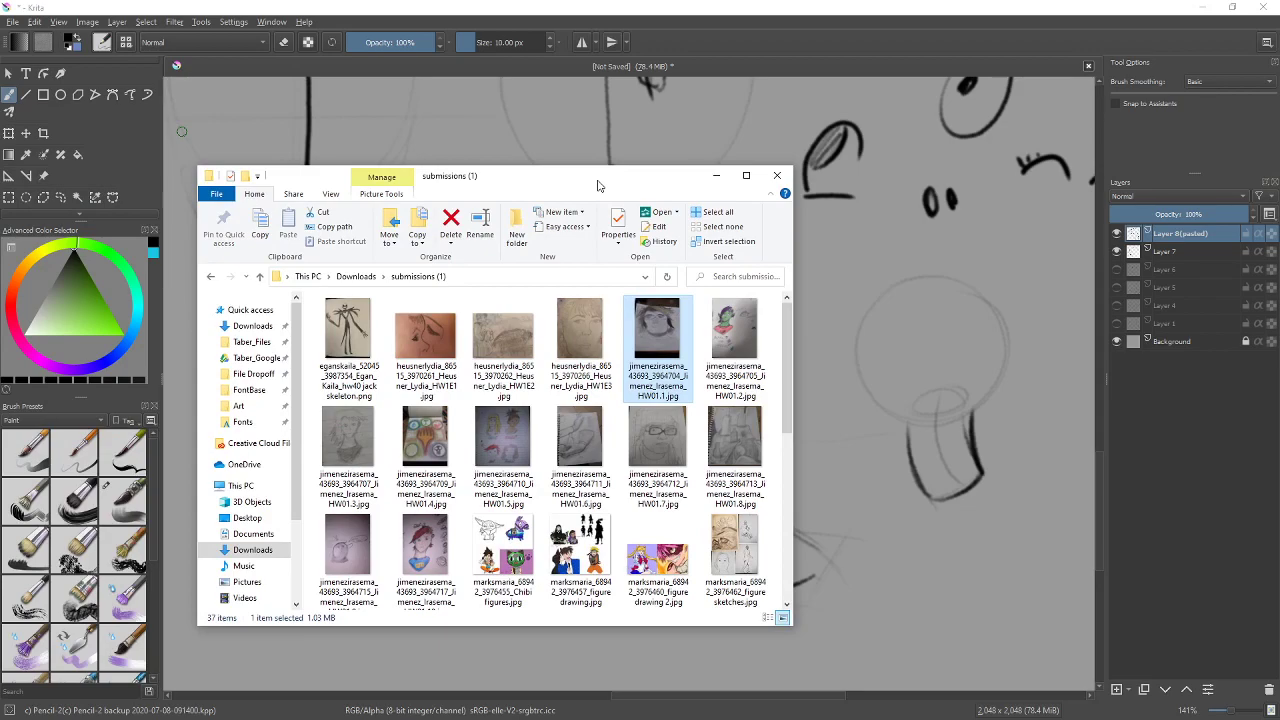
left_click_drag(588, 188, 621, 163)
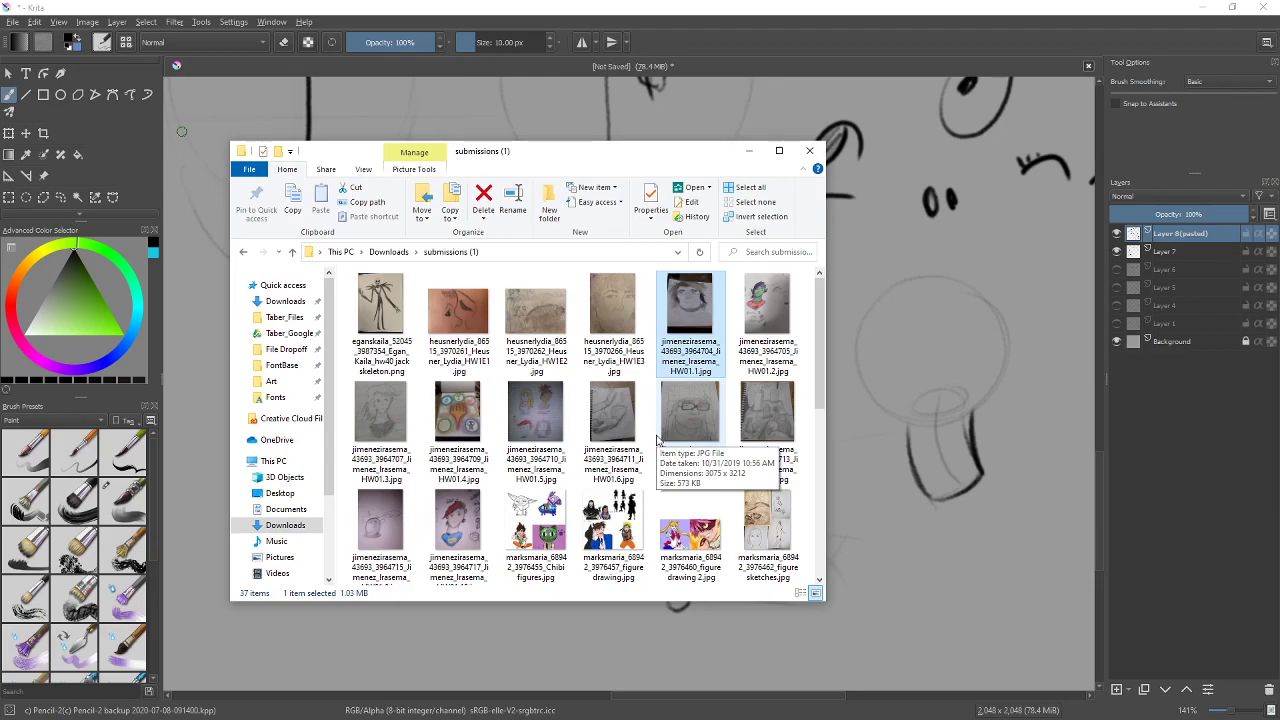
scroll(657, 440, "down", 1)
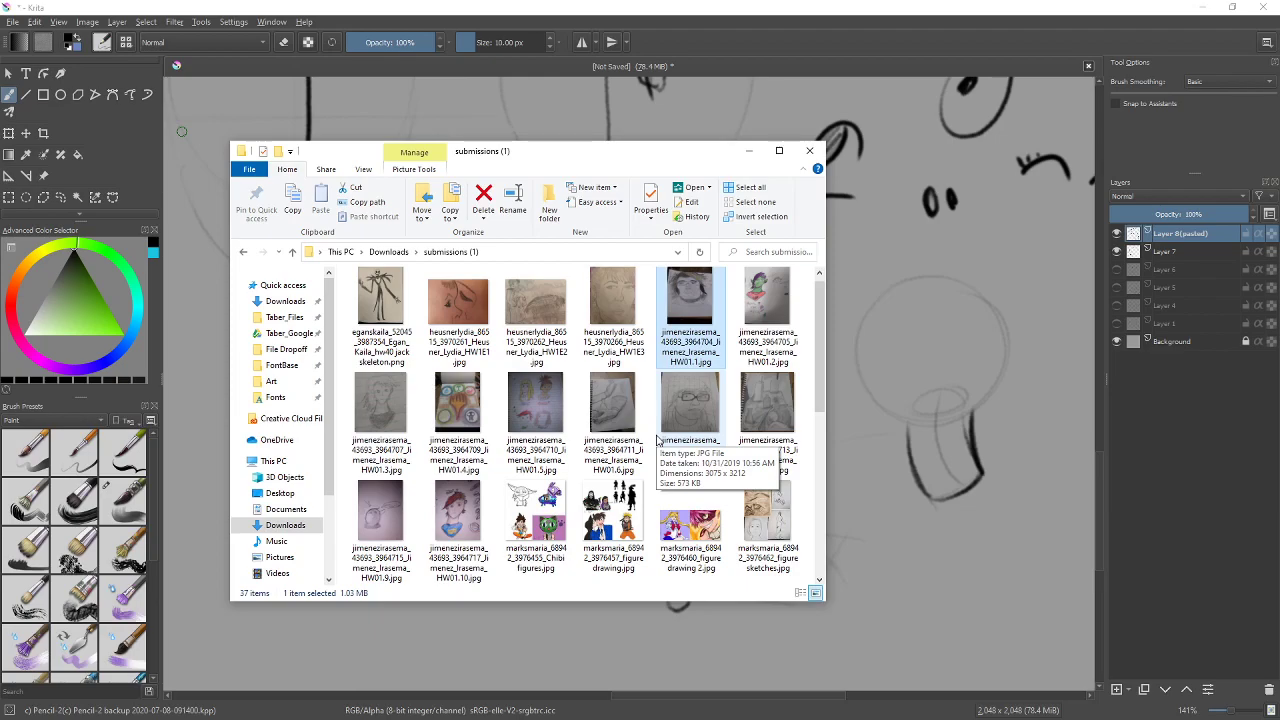
scroll(640, 420, "down", 2)
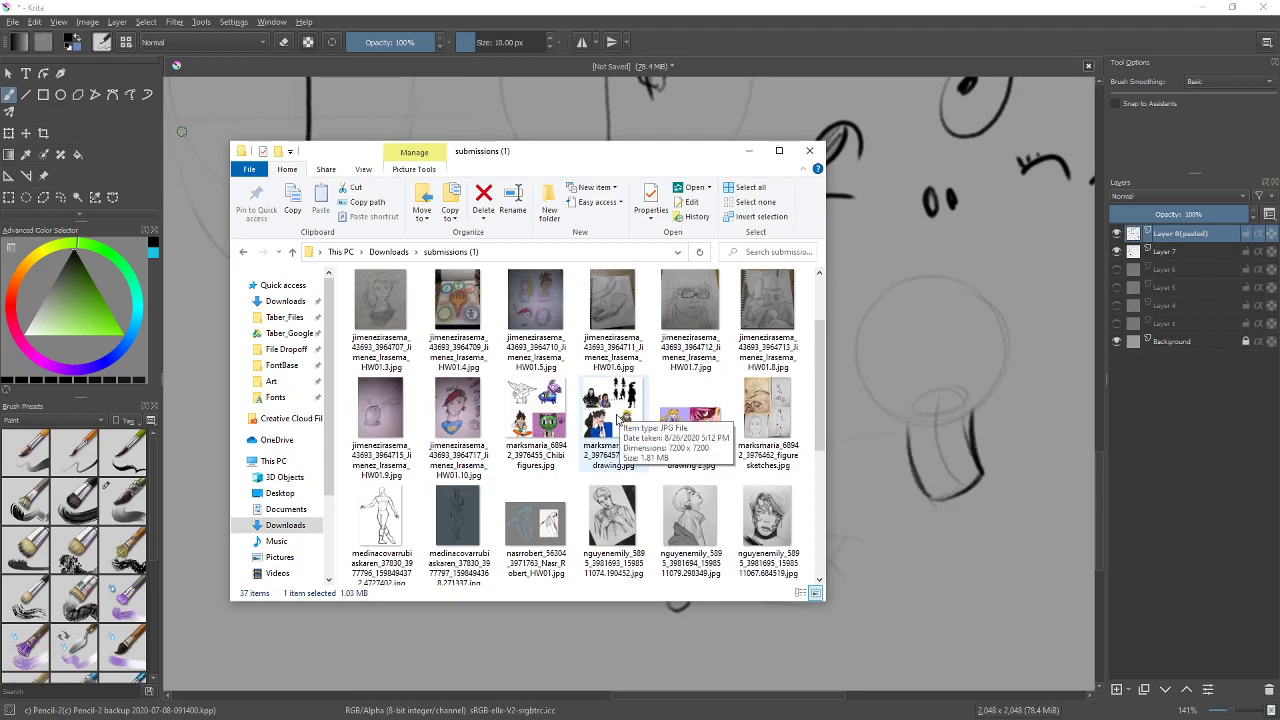
left_click(541, 421)
double_click(531, 403)
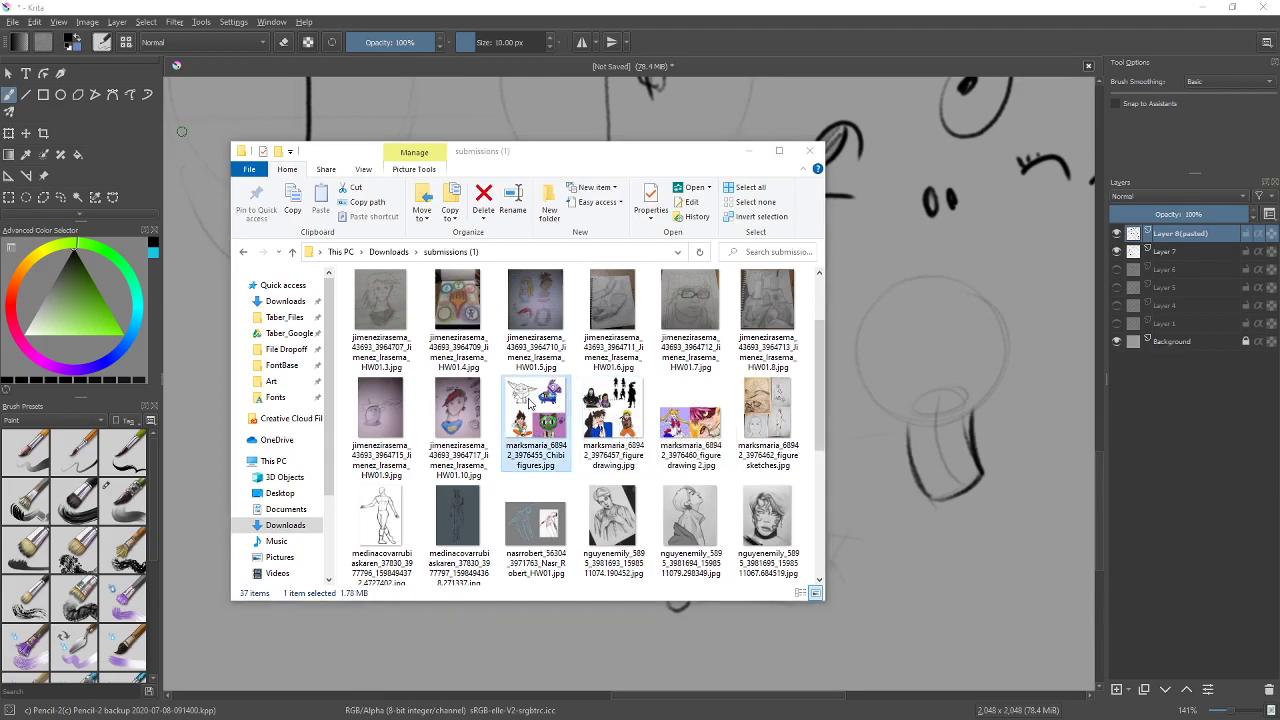
Enlarge the photo viewer to examine the four chibi figures and return it to a small window over the canvas
left_click_drag(337, 348, 773, 250)
left_click(825, 246)
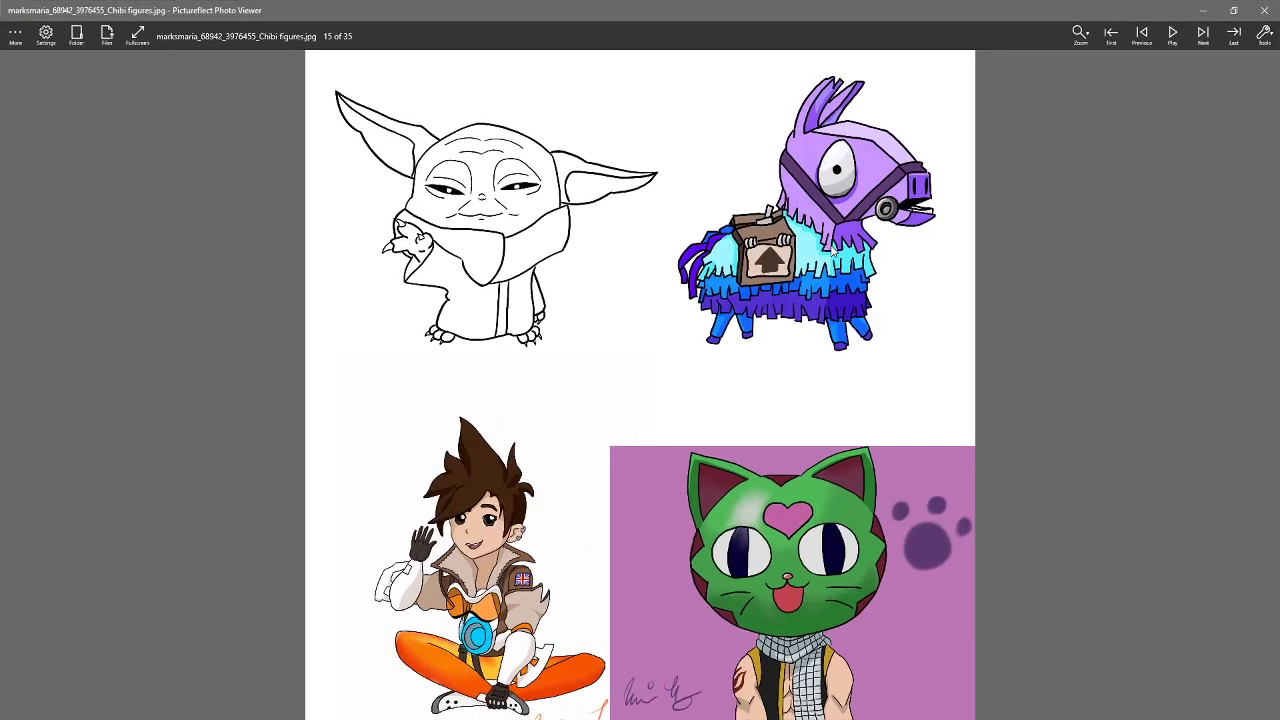
left_click_drag(1141, 12, 687, 224)
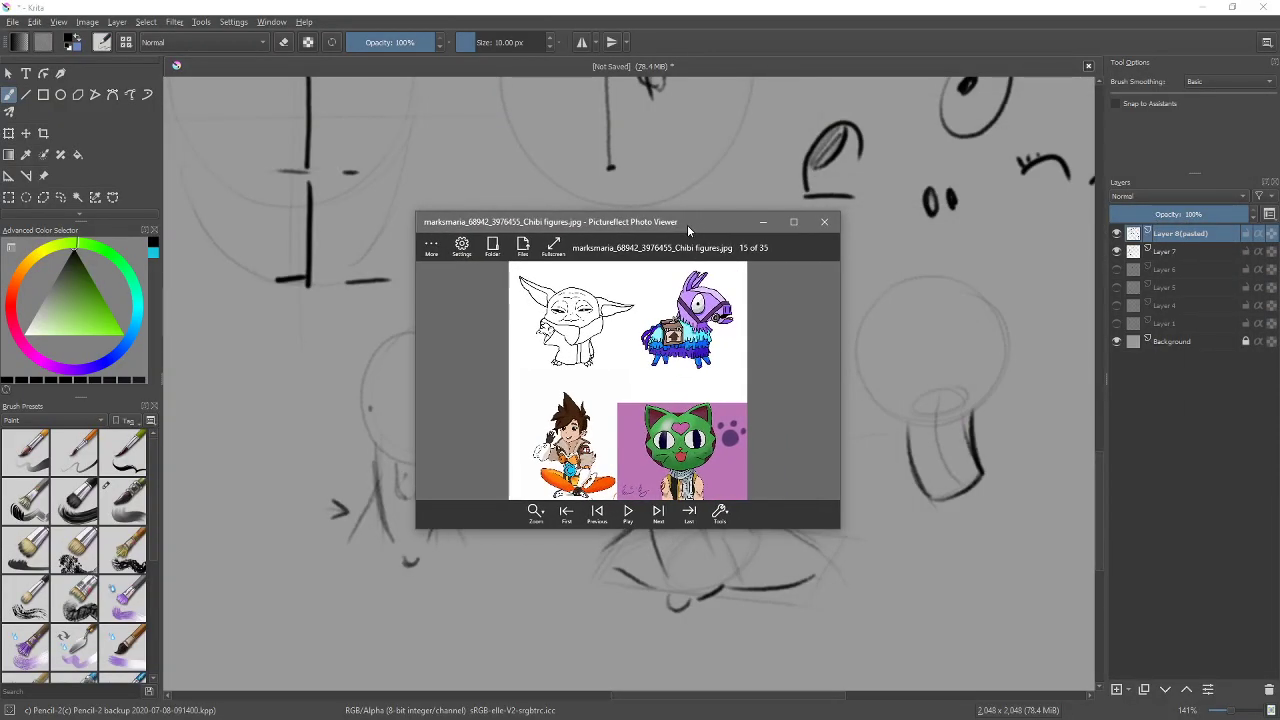
Clear the photo viewer off the canvas and handwrite the pencil grades 3H, 2H and 1H between the profile curve and the small front-view head
left_click_drag(687, 224, 31, 292)
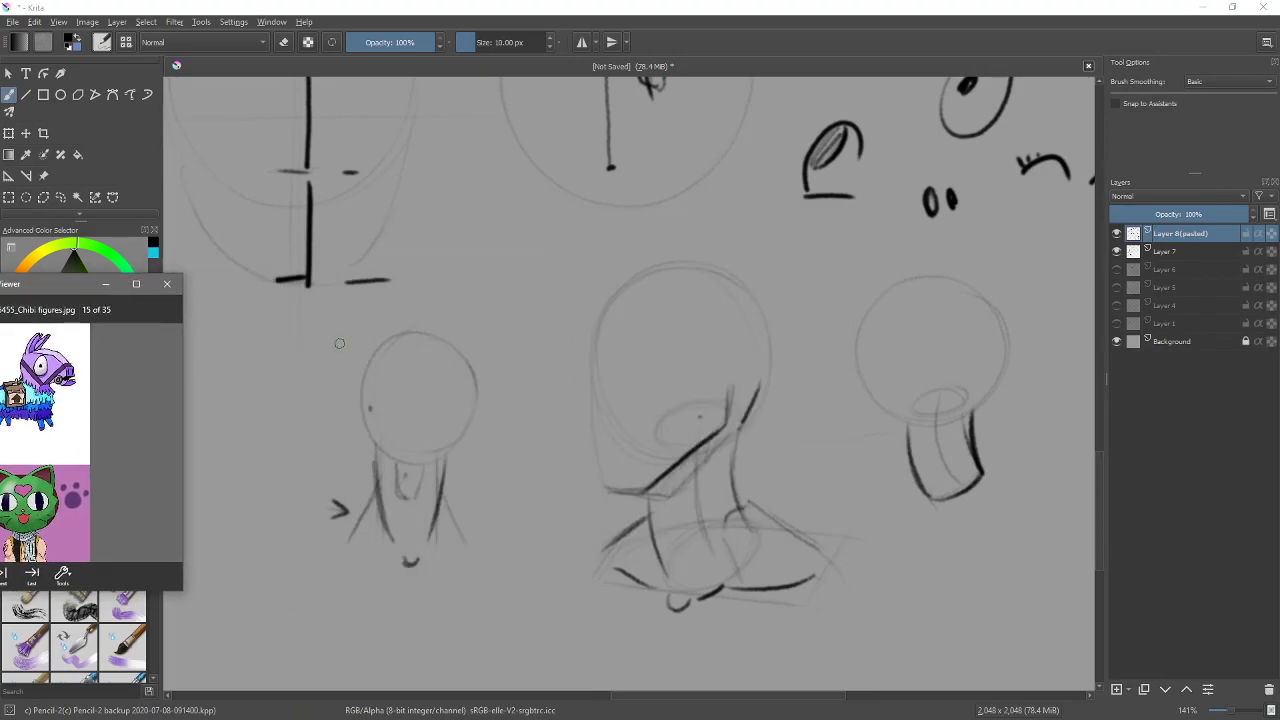
left_click(749, 16)
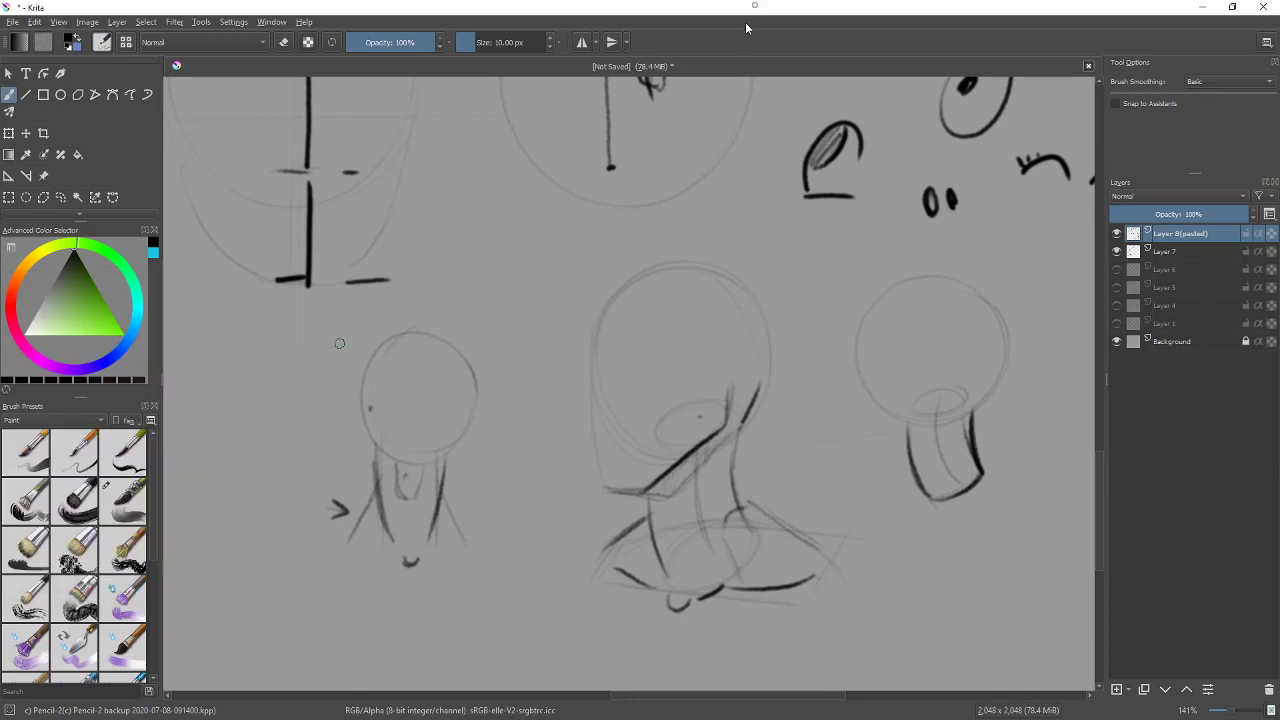
left_click_drag(605, 351, 957, 240)
mouse_move(705, 302)
left_mouse_down()
mouse_move(723, 351)
mouse_move(823, 408)
left_mouse_up()
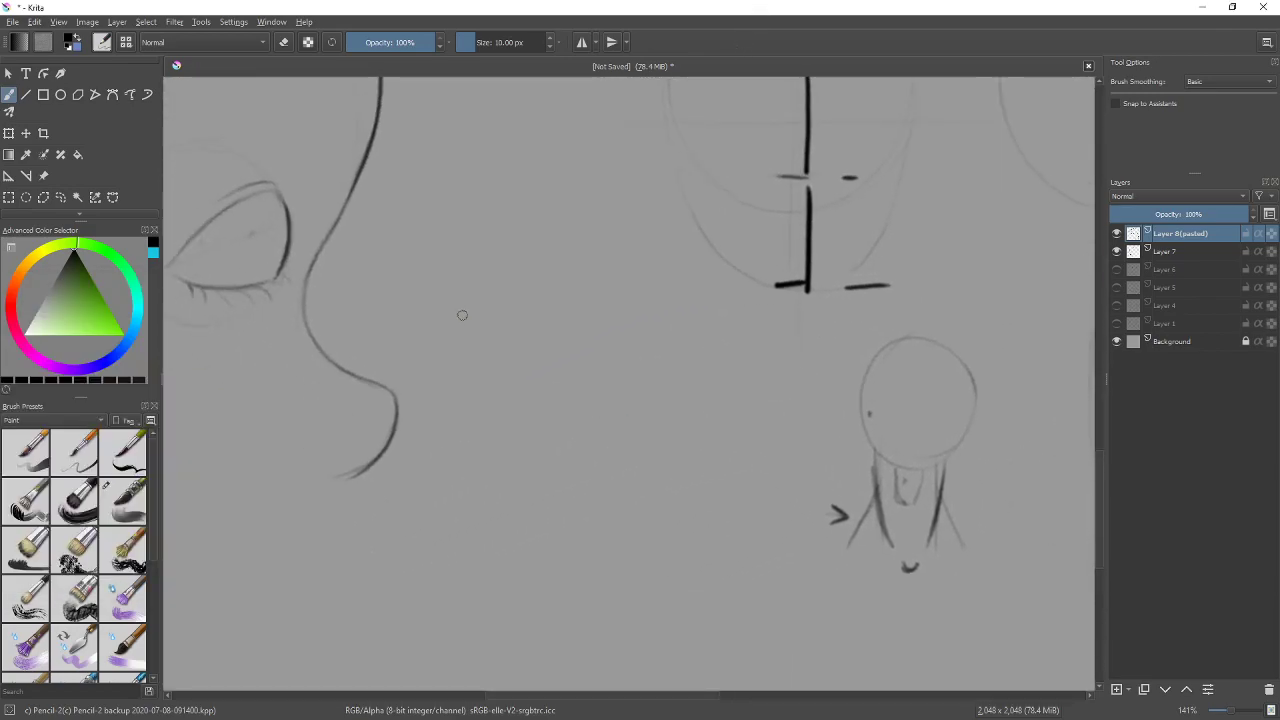
left_click_drag(525, 323, 525, 359)
mouse_move(525, 341)
left_mouse_down()
mouse_move(550, 340)
mouse_move(549, 366)
left_mouse_up()
left_click_drag(506, 324, 505, 367)
mouse_move(411, 328)
left_mouse_down()
mouse_move(432, 353)
mouse_move(458, 340)
left_mouse_up()
left_click_drag(459, 325, 459, 356)
mouse_move(343, 335)
left_mouse_down()
mouse_move(355, 342)
mouse_move(344, 359)
left_mouse_up()
mouse_move(368, 331)
left_mouse_down()
mouse_move(368, 359)
mouse_move(385, 345)
left_mouse_up()
left_click_drag(385, 331, 385, 359)
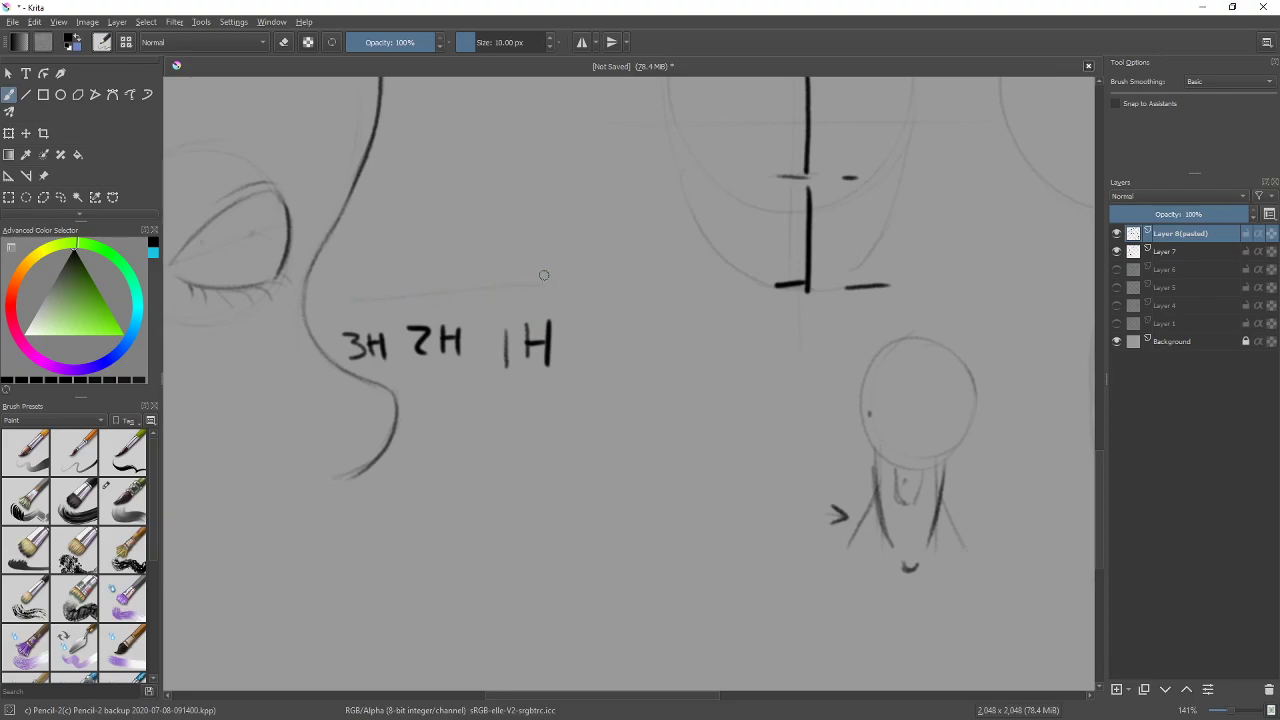
Draw faint parallel lines above the H grades, write HB beside 1H and circle it
left_click_drag(534, 271, 364, 284)
left_click_drag(528, 259, 344, 270)
mouse_move(609, 324)
left_mouse_down()
mouse_move(609, 363)
mouse_move(629, 345)
left_mouse_up()
mouse_move(628, 326)
left_mouse_down()
mouse_move(629, 362)
mouse_move(642, 365)
left_mouse_up()
mouse_move(657, 299)
left_mouse_down()
mouse_move(589, 323)
mouse_move(655, 298)
left_mouse_up()
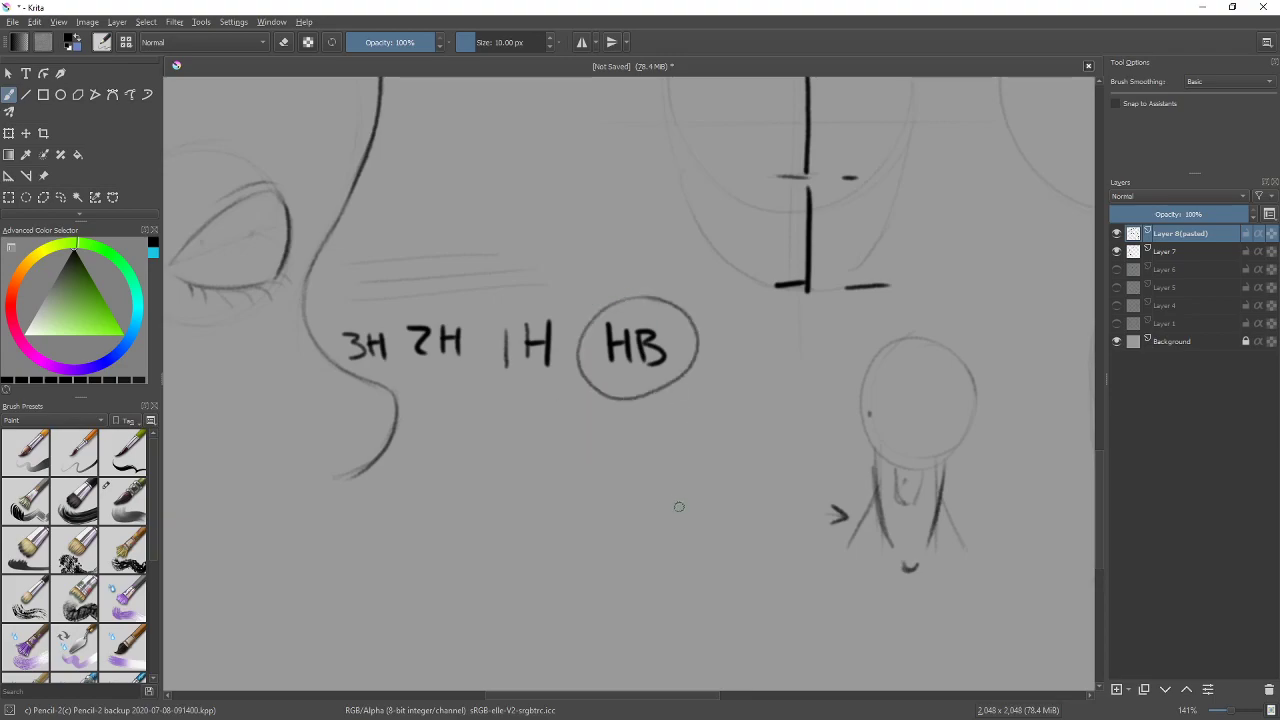
Add the grades 1B, 2B, 3 and 4 after HB, underline 2B, and draw arrows pointing outward above both sides of the scale
left_click_drag(729, 330, 729, 364)
left_click_drag(731, 330, 736, 364)
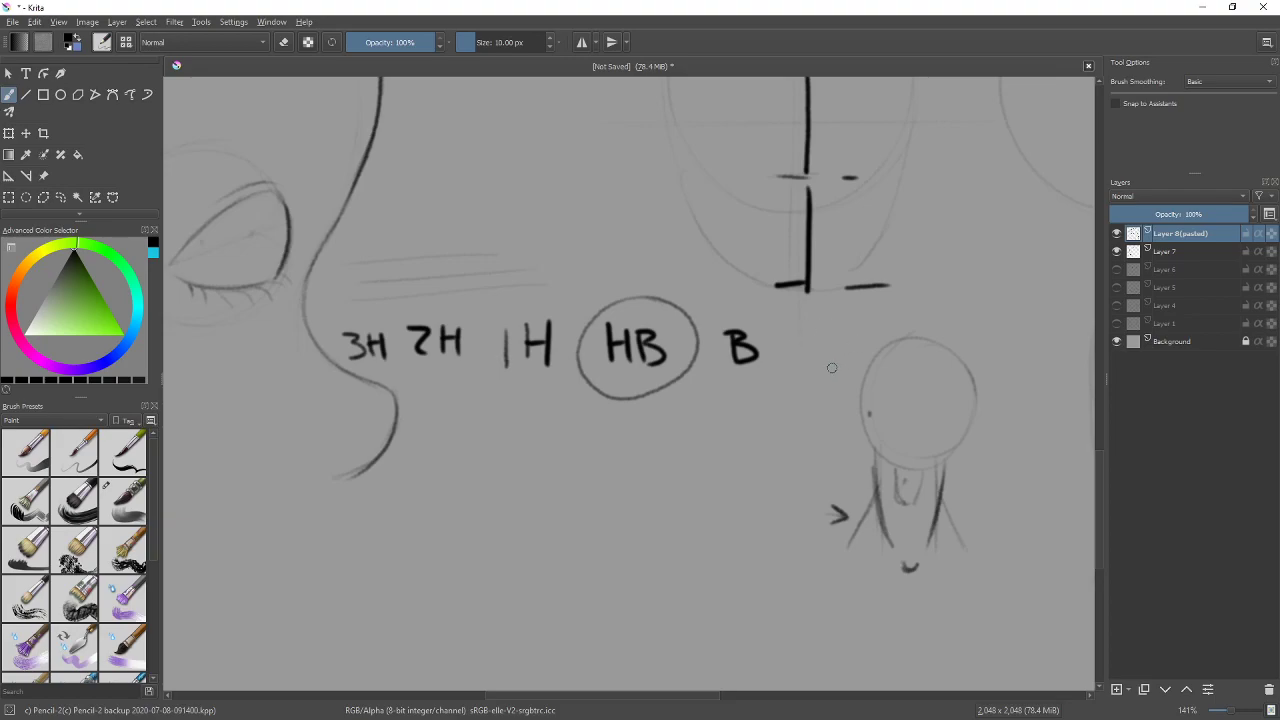
left_click_drag(715, 337, 715, 364)
left_click_drag(785, 339, 806, 360)
mouse_move(807, 336)
left_mouse_down()
mouse_move(824, 349)
mouse_move(810, 366)
mouse_move(838, 372)
mouse_move(858, 354)
left_mouse_up()
left_click_drag(913, 322, 928, 350)
mouse_move(736, 313)
left_mouse_down()
mouse_move(970, 305)
mouse_move(958, 317)
left_mouse_up()
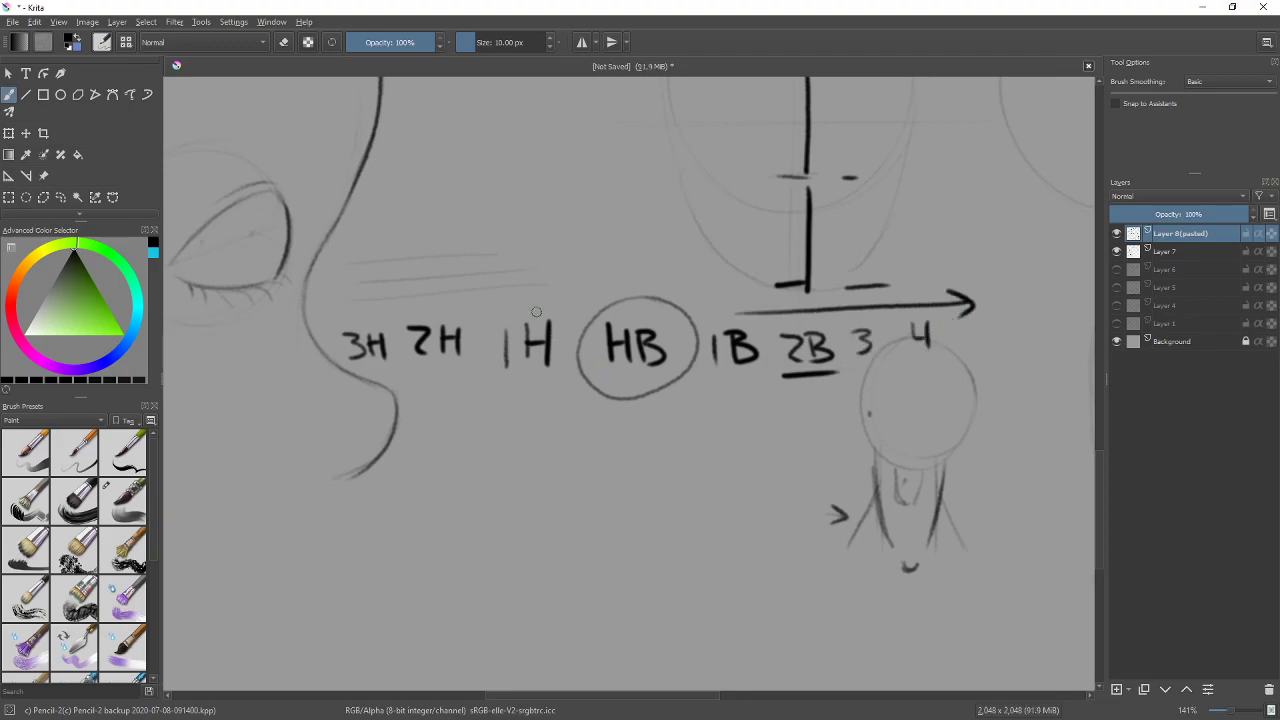
mouse_move(563, 308)
left_mouse_down()
mouse_move(338, 320)
mouse_move(352, 330)
left_mouse_up()
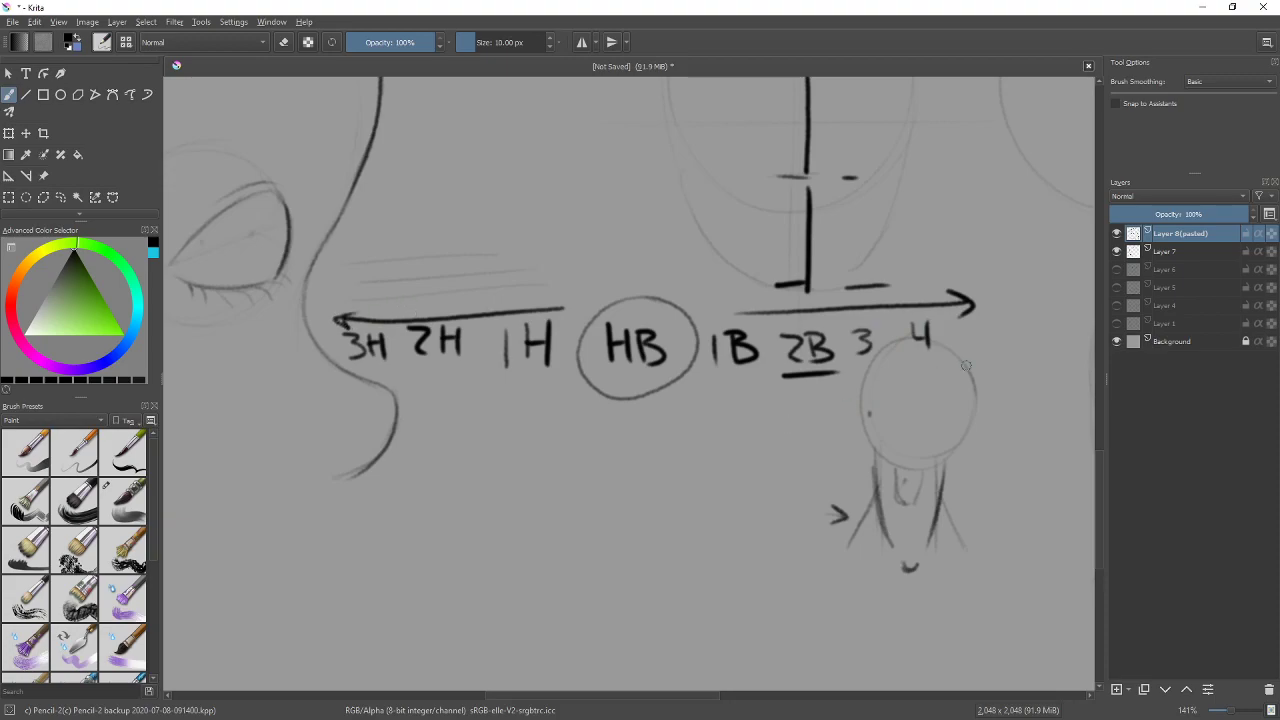
Sketch a bold angular outline and a ball below the B grades, and faint construction strokes with some darkened lines below the H grades
left_click_drag(1009, 359, 843, 372)
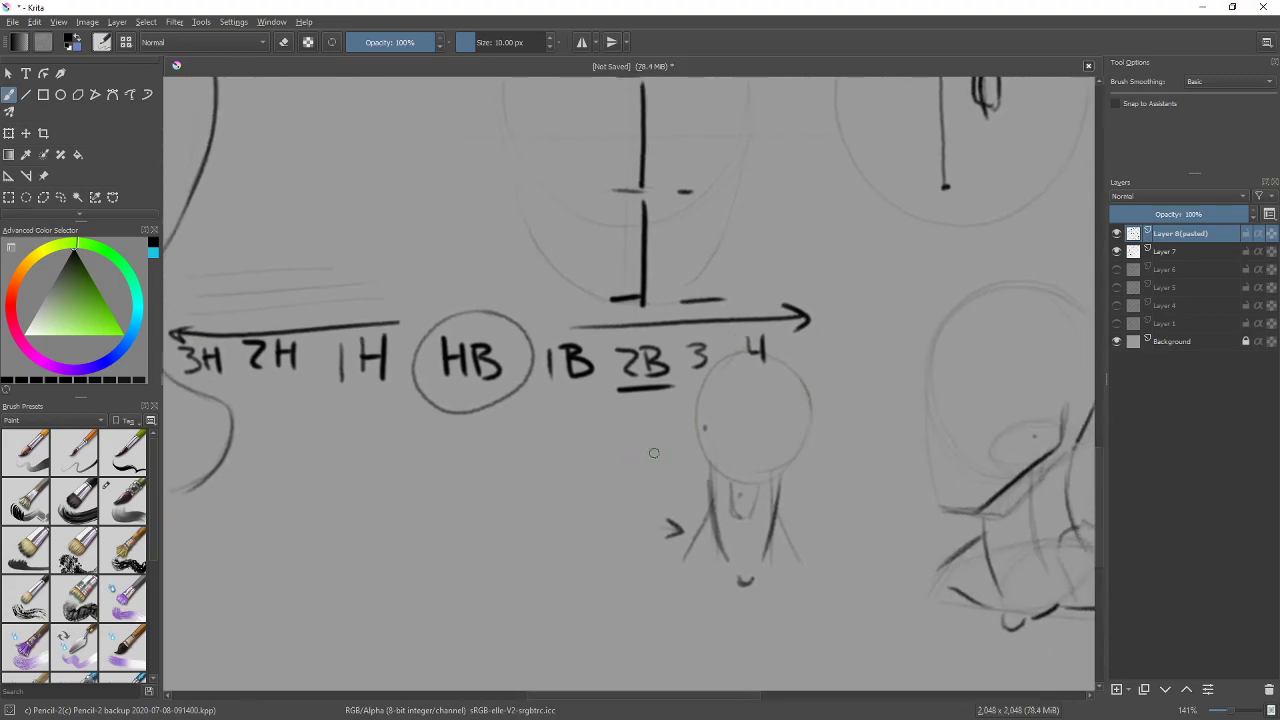
mouse_move(514, 577)
left_mouse_down()
mouse_move(544, 518)
mouse_move(594, 533)
mouse_move(660, 500)
mouse_move(656, 572)
mouse_move(560, 610)
mouse_move(588, 590)
left_mouse_up()
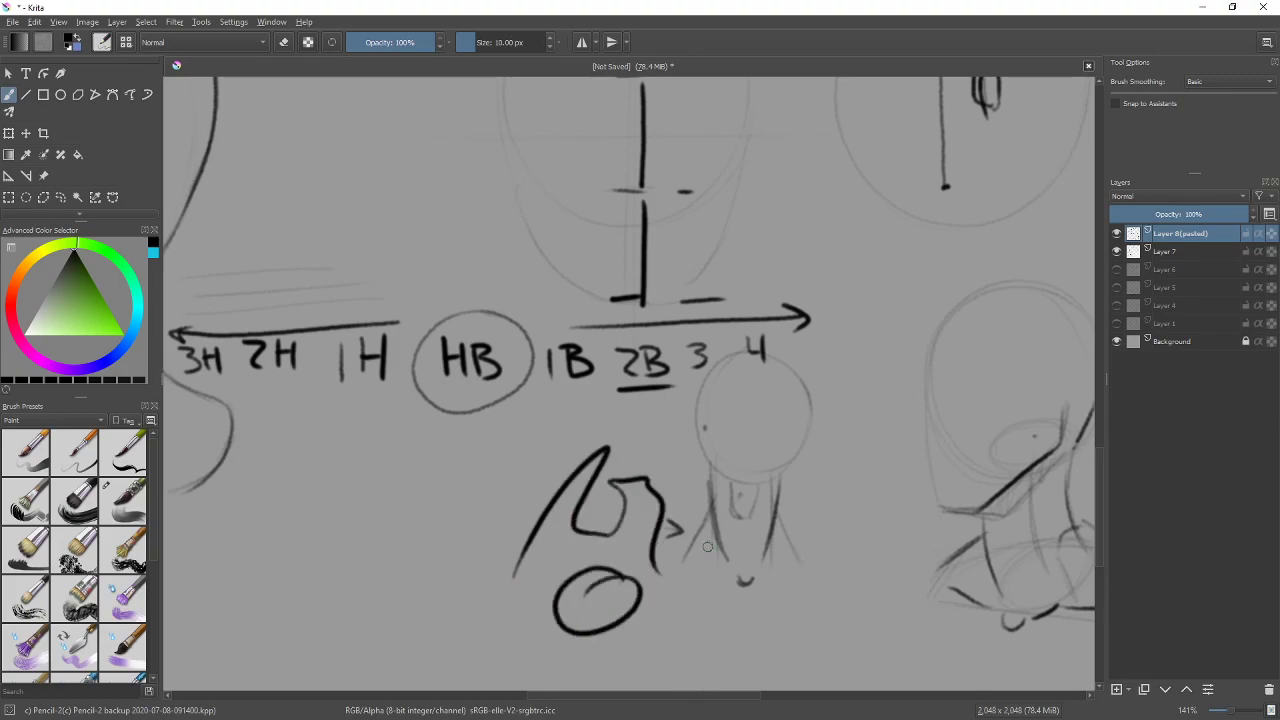
left_click_drag(492, 457, 769, 449)
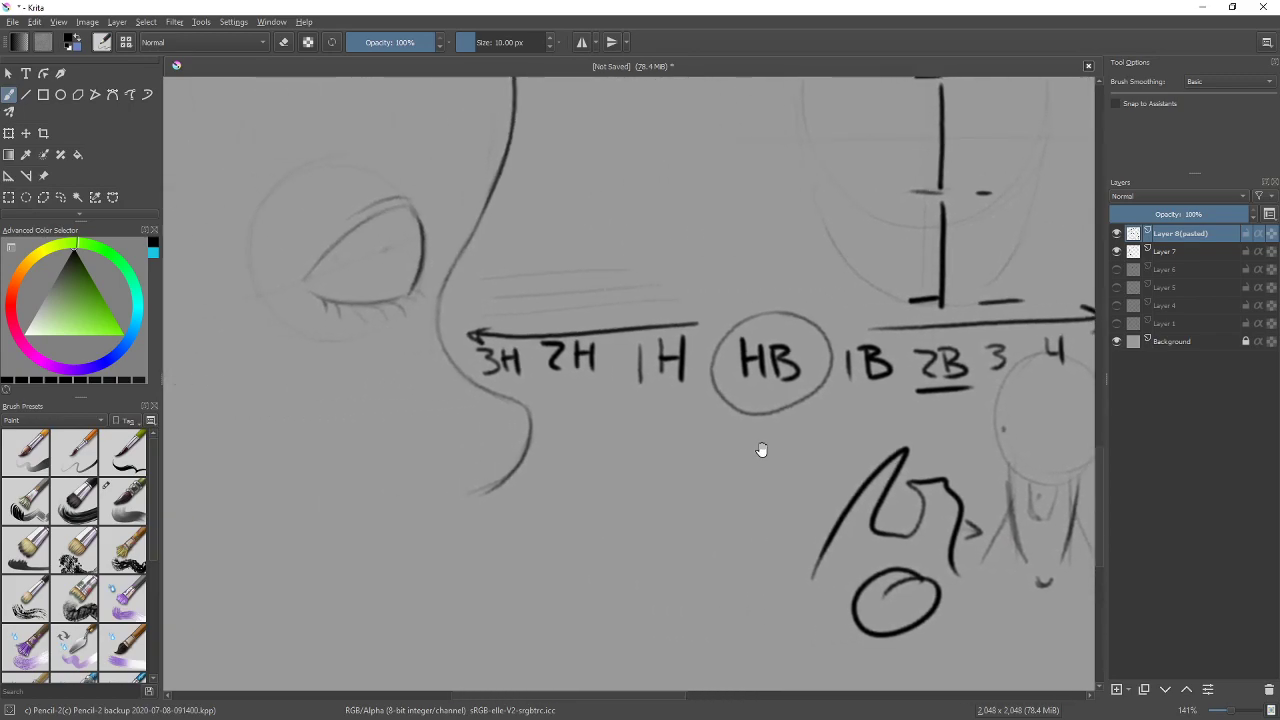
left_click_drag(672, 416, 562, 415)
mouse_move(499, 561)
left_mouse_down()
mouse_move(592, 486)
mouse_move(610, 518)
left_mouse_up()
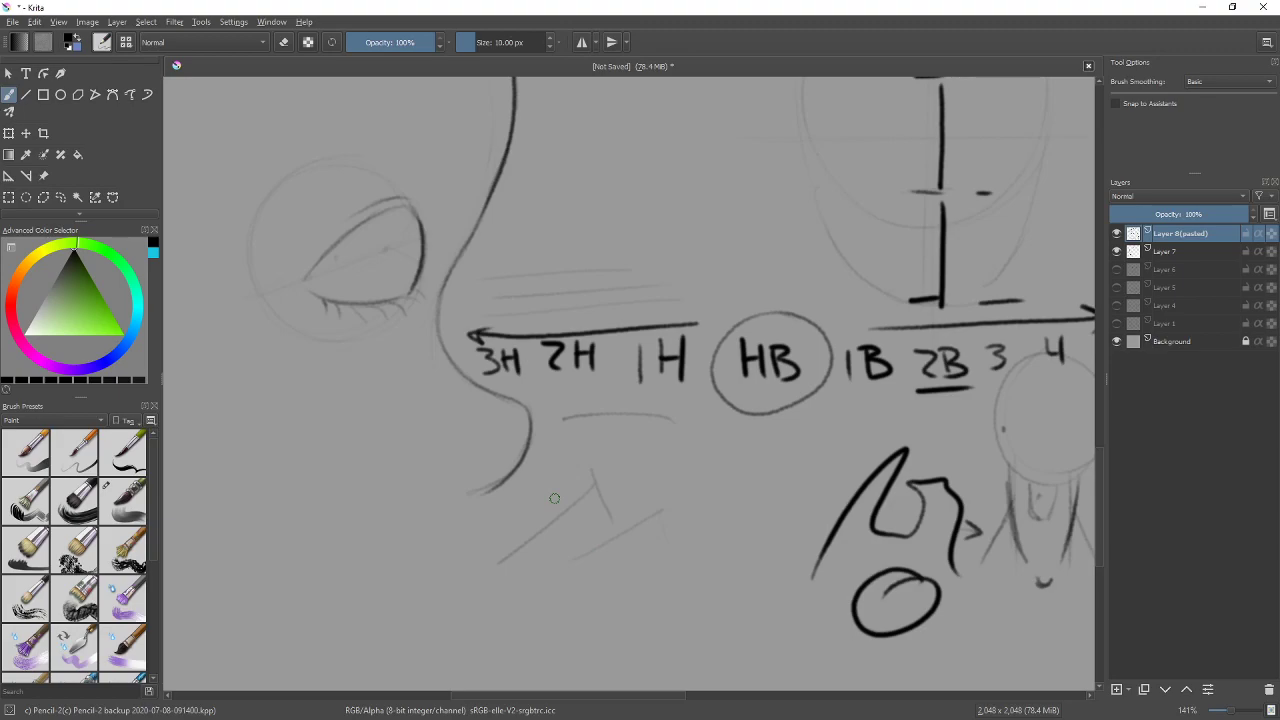
left_click_drag(659, 504, 672, 538)
mouse_move(568, 563)
left_mouse_down()
mouse_move(668, 510)
mouse_move(679, 553)
left_mouse_up()
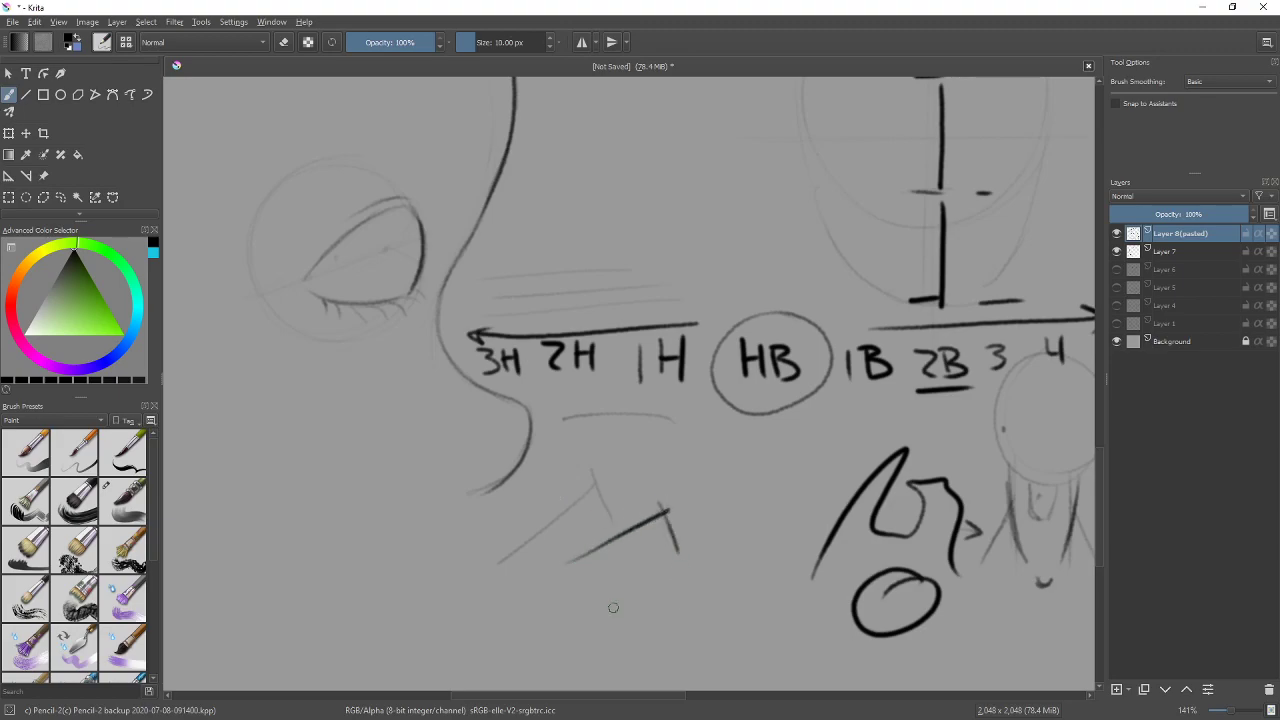
Draw arrows leading down to the faint H lines and across toward HB, plus a short arrow above the B grades
left_click_drag(849, 449, 680, 449)
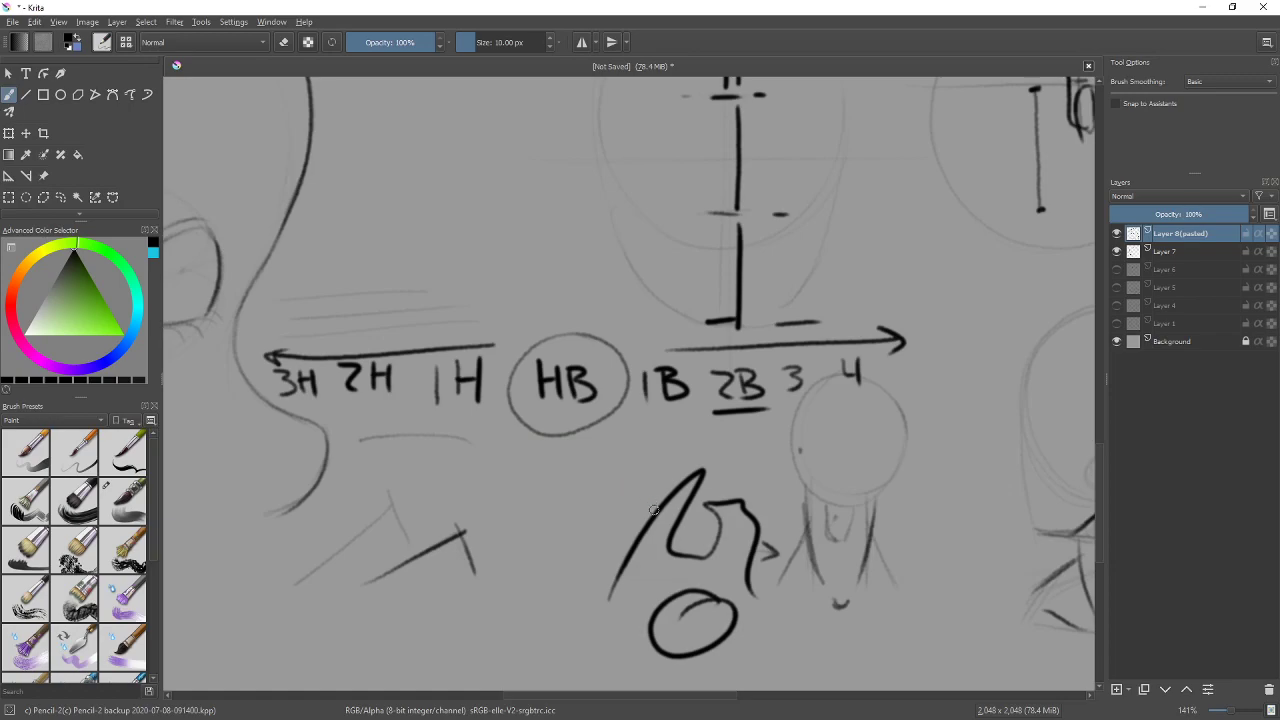
left_click_drag(330, 256, 342, 268)
mouse_move(382, 252)
left_mouse_down()
mouse_move(545, 287)
mouse_move(523, 298)
left_mouse_up()
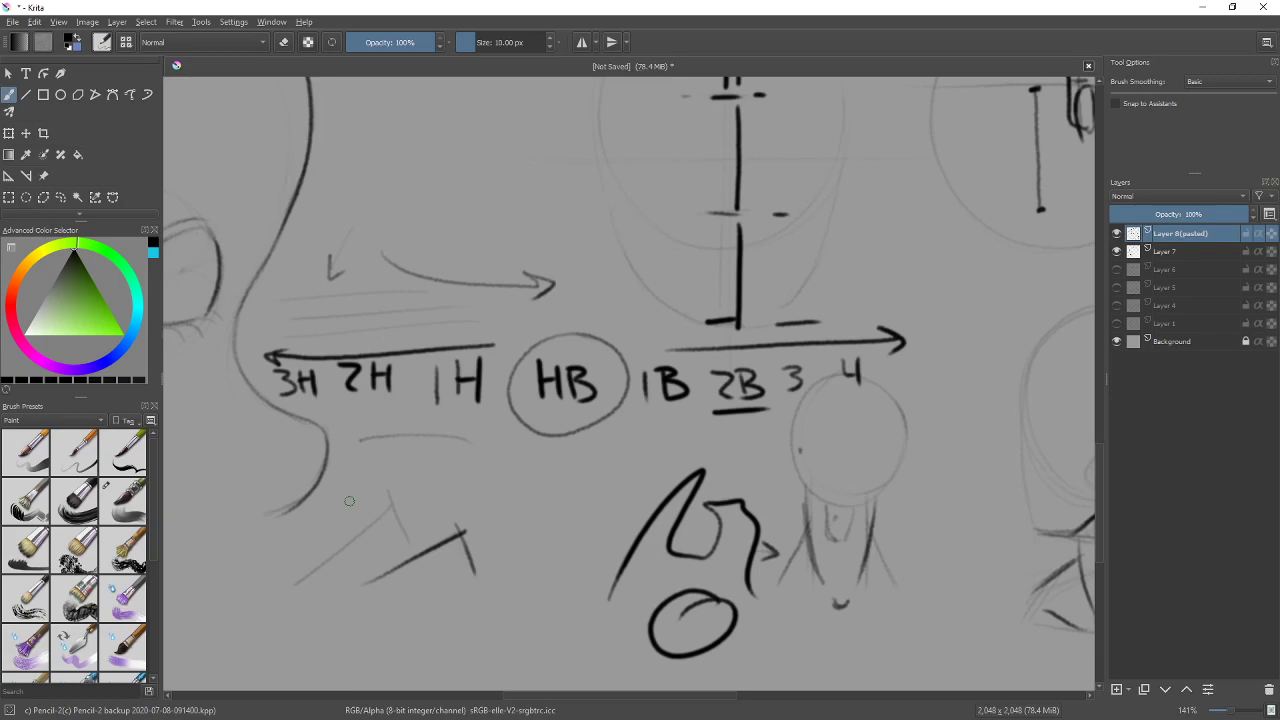
left_click_drag(838, 294, 914, 291)
left_click_drag(888, 283, 890, 300)
mouse_move(883, 234)
left_mouse_down()
mouse_move(794, 457)
mouse_move(617, 406)
left_mouse_up()
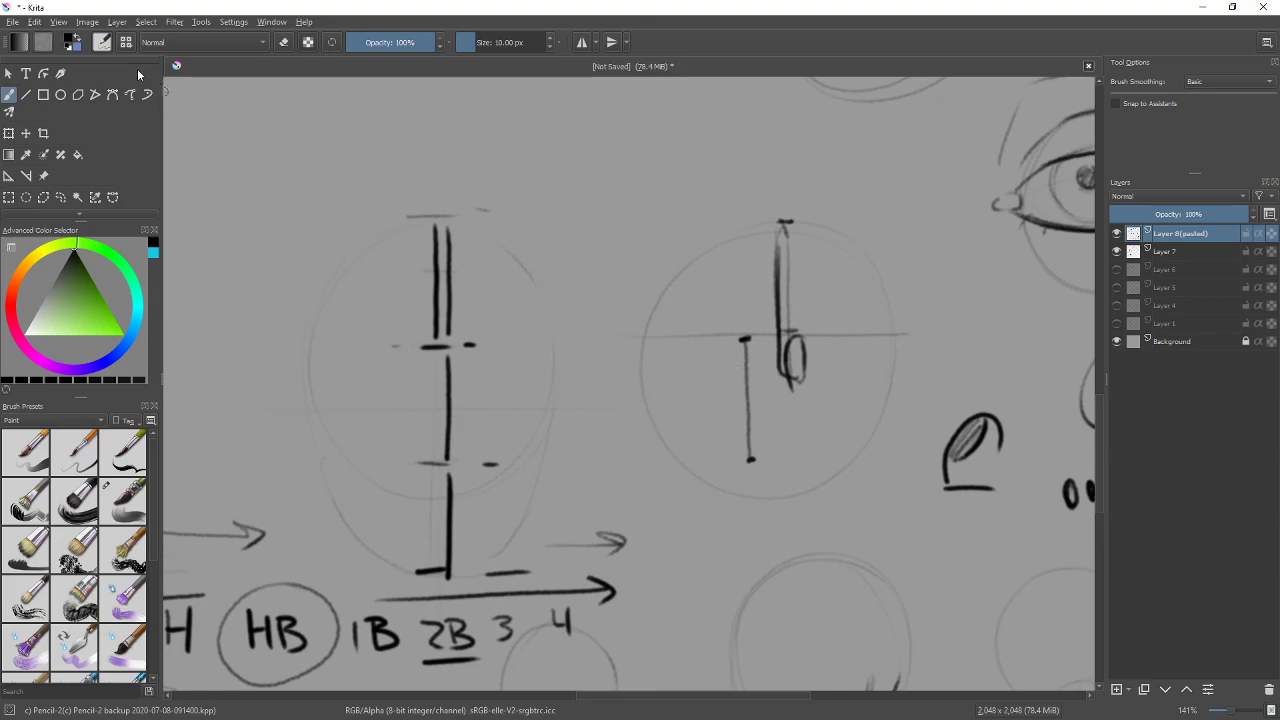
left_click_drag(626, 201, 648, 366)
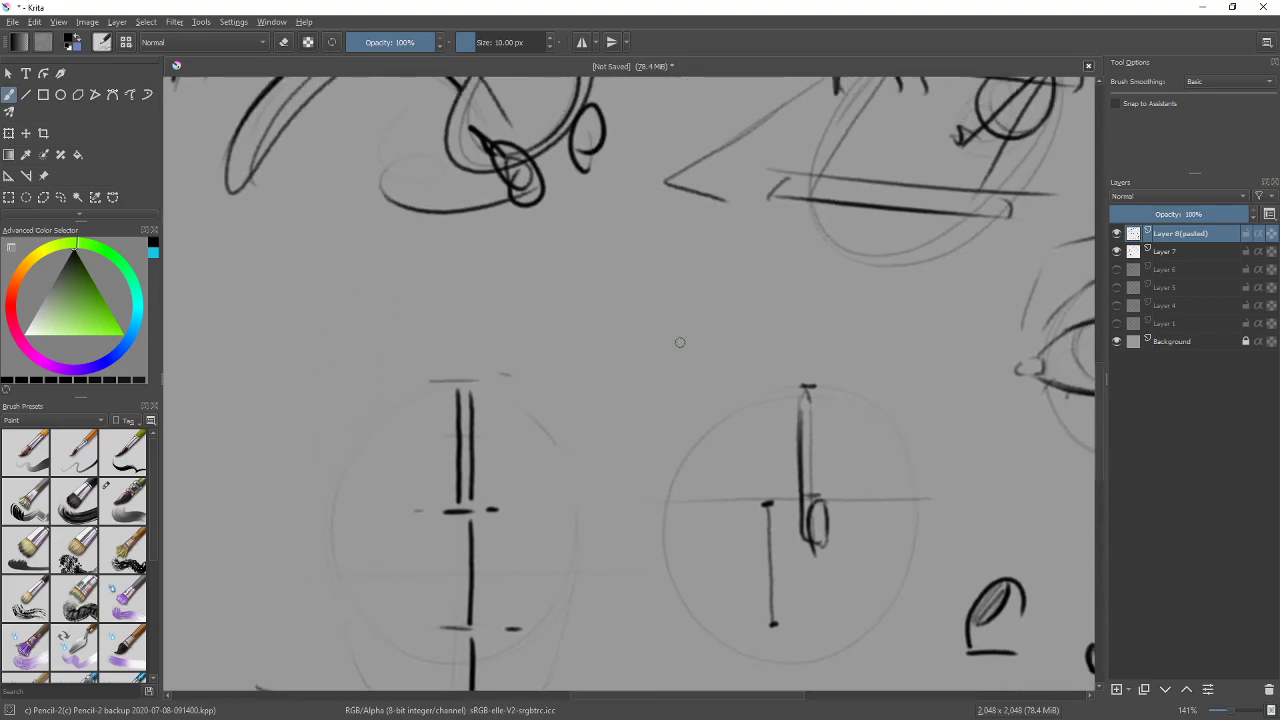
mouse_move(602, 274)
left_mouse_down()
mouse_move(599, 389)
mouse_move(634, 383)
mouse_move(587, 262)
mouse_move(628, 247)
mouse_move(607, 389)
mouse_move(703, 304)
left_mouse_up()
key("ctrl+z")
left_click_drag(655, 372, 684, 262)
mouse_move(990, 600)
left_mouse_down()
mouse_move(800, 420)
mouse_move(830, 340)
left_mouse_up()
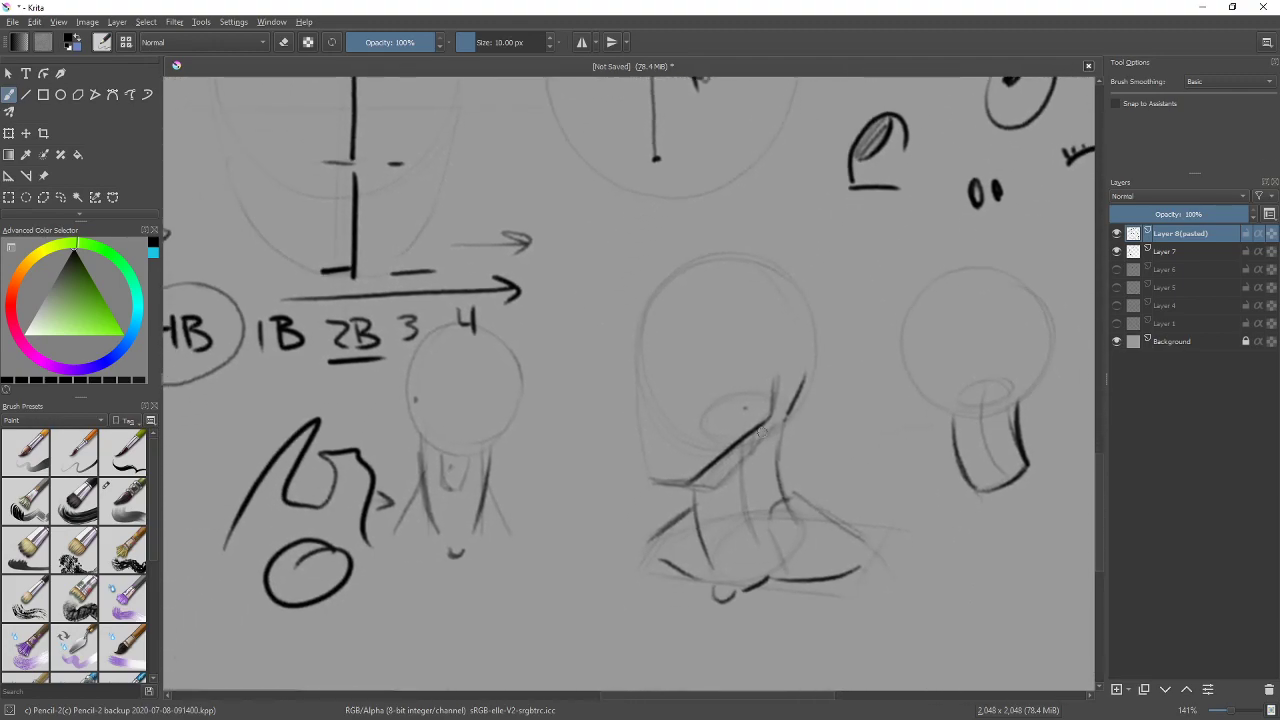
Switch to the photo viewer, maximize it and browse forward from the Chibi figures to the figure sketches image
key("alt+Tab")
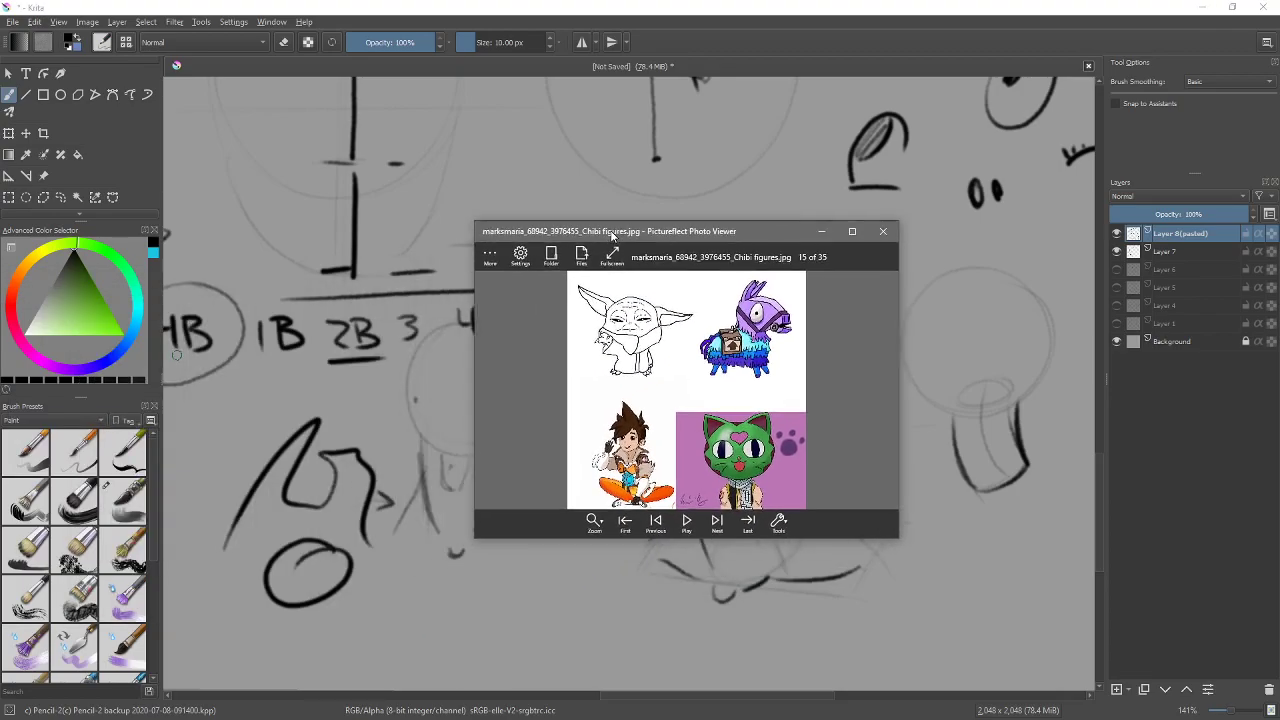
left_click(853, 228)
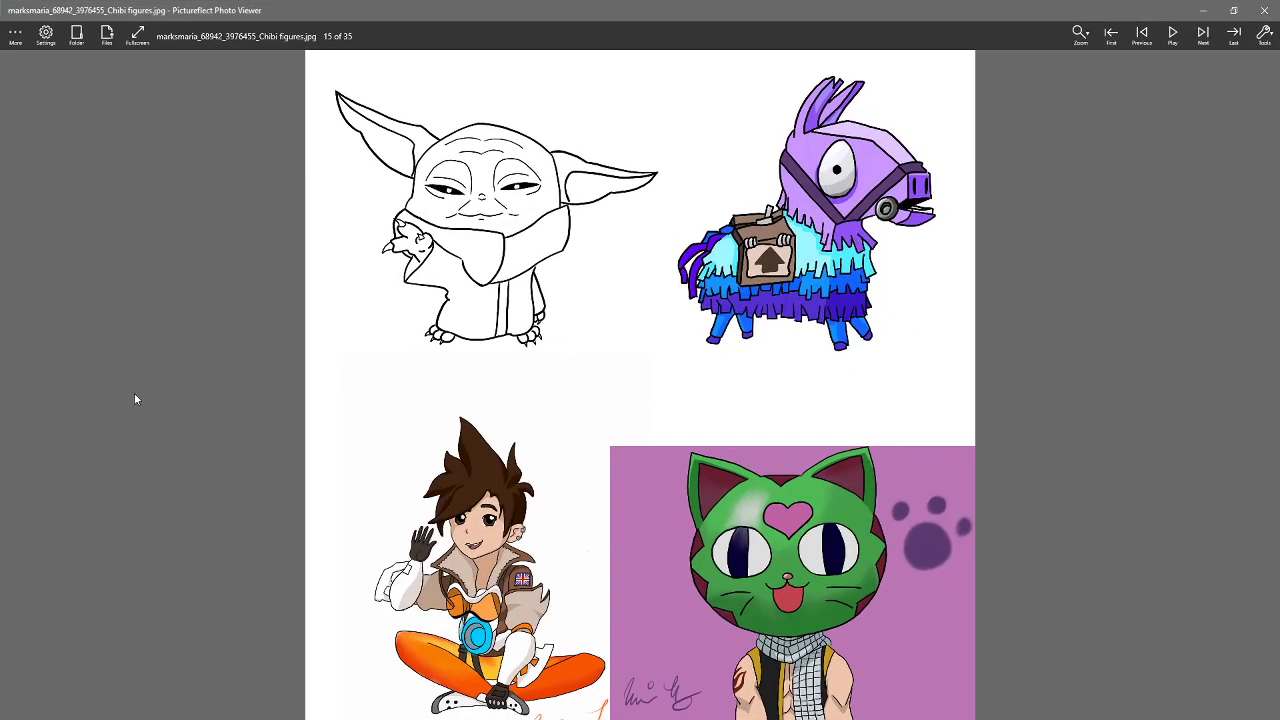
key("Right")
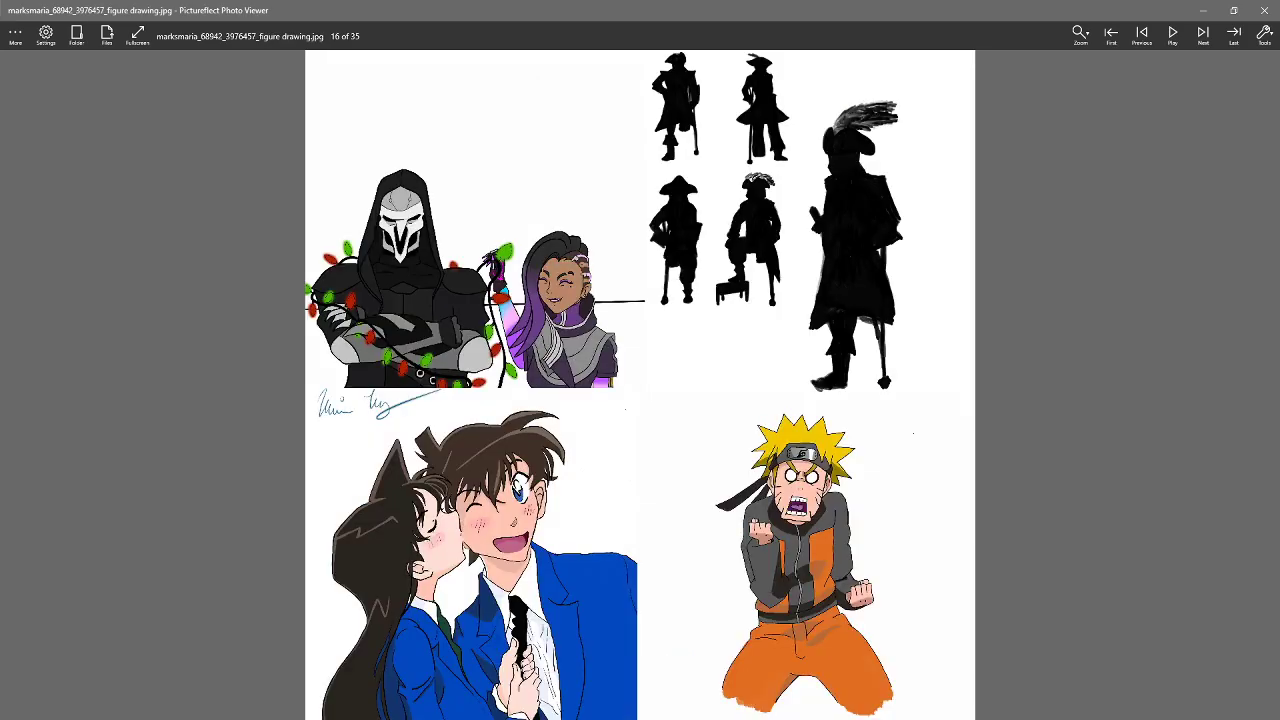
key("Right")
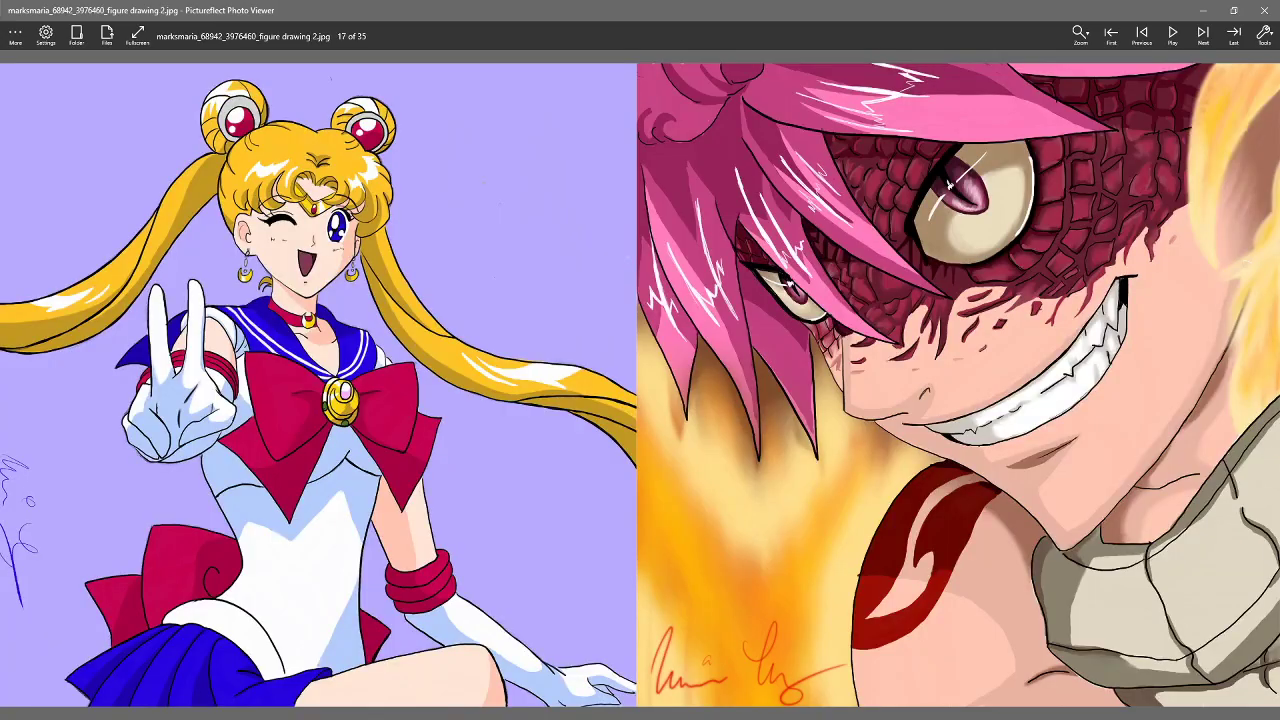
key("Right")
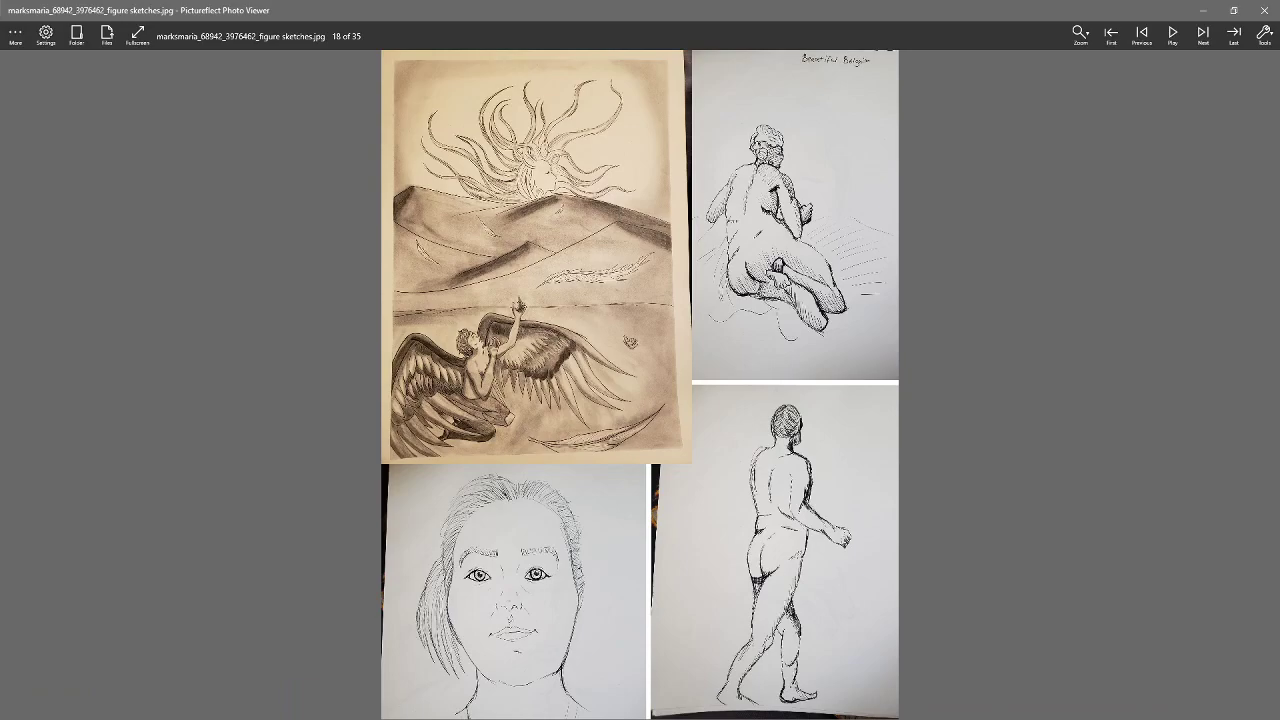
Examine the winged figure, the seated nude and the walking figure in the figure sketches image at close range
scroll(671, 432, "up", 4)
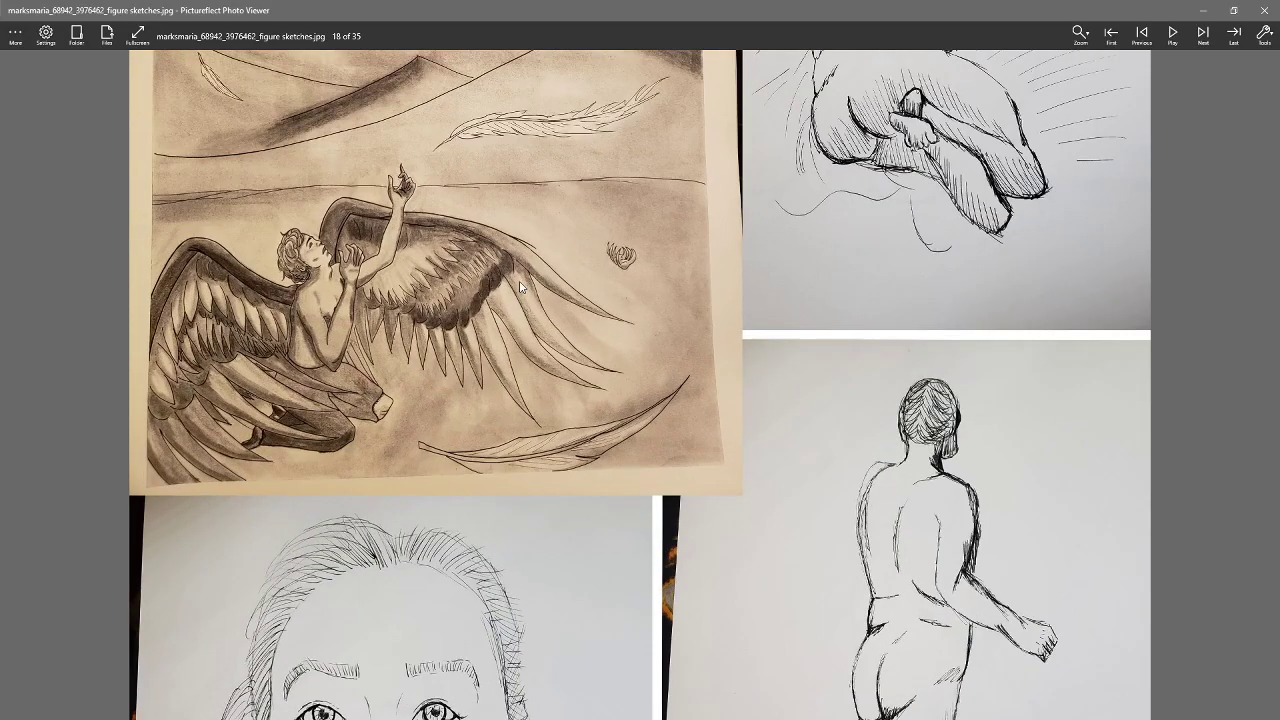
scroll(522, 293, "up", 3)
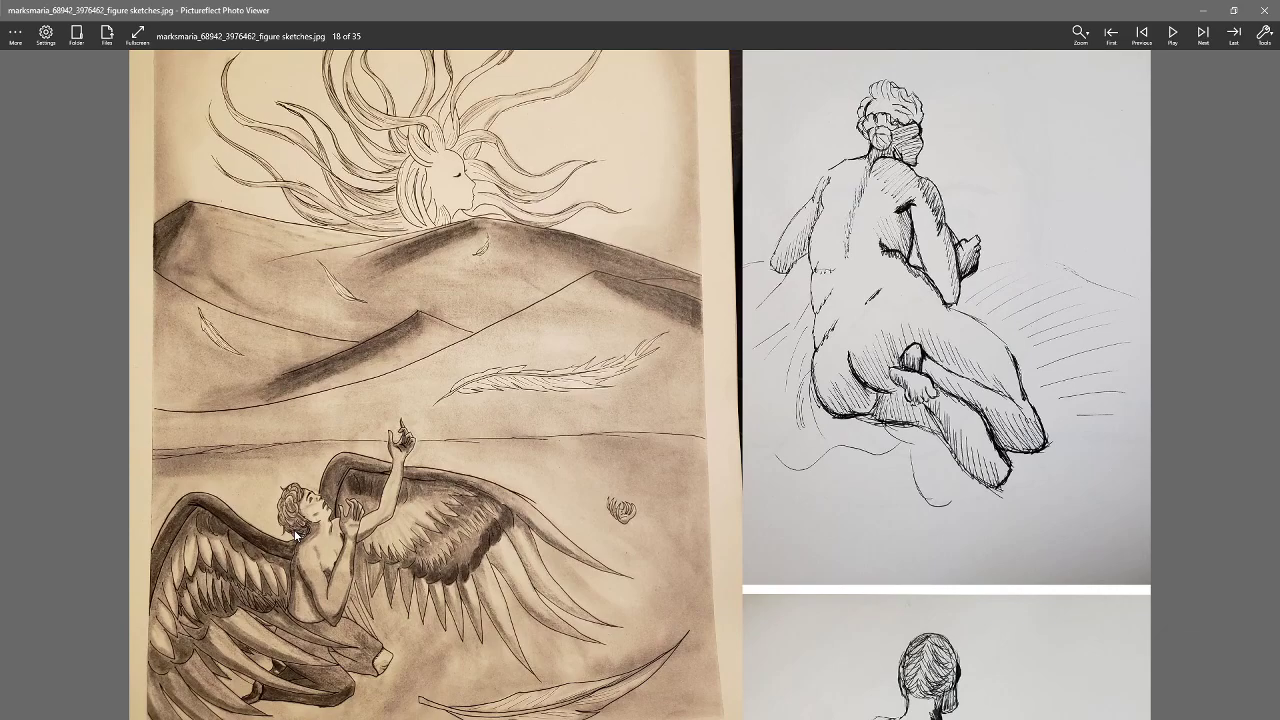
scroll(439, 426, "down", 3)
left_click_drag(439, 426, 455, 146)
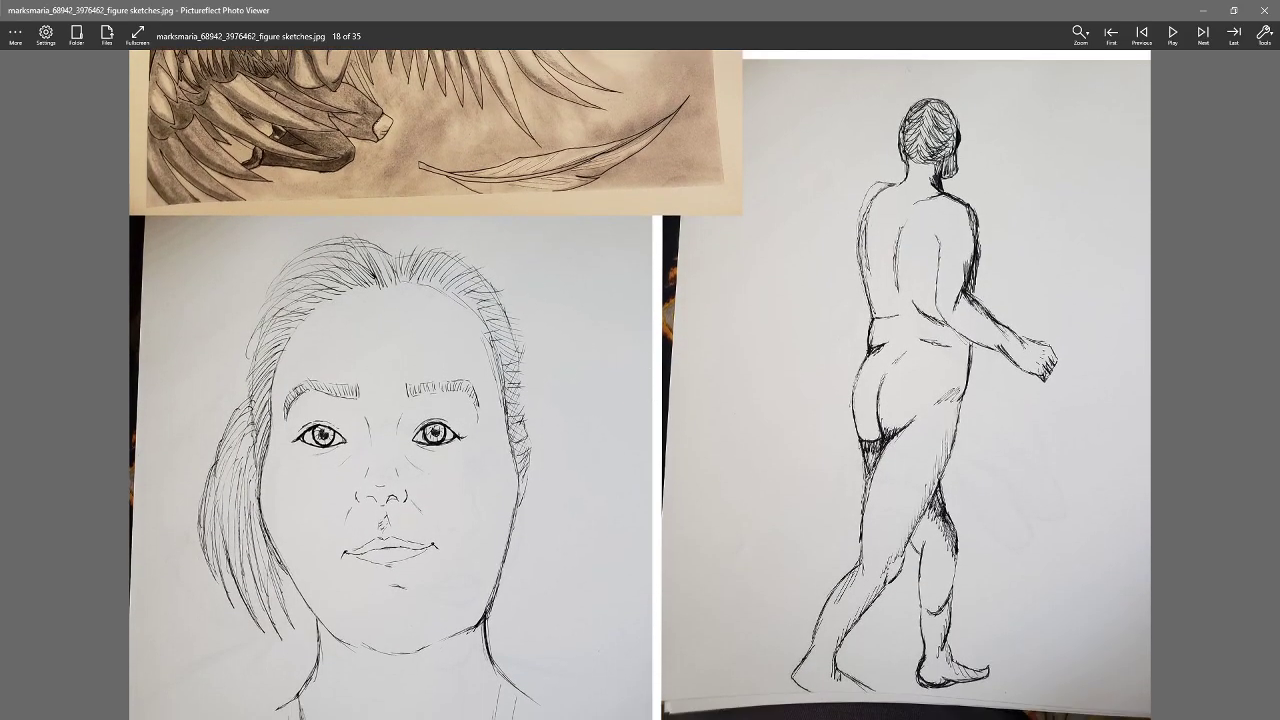
scroll(700, 293, "up", 5)
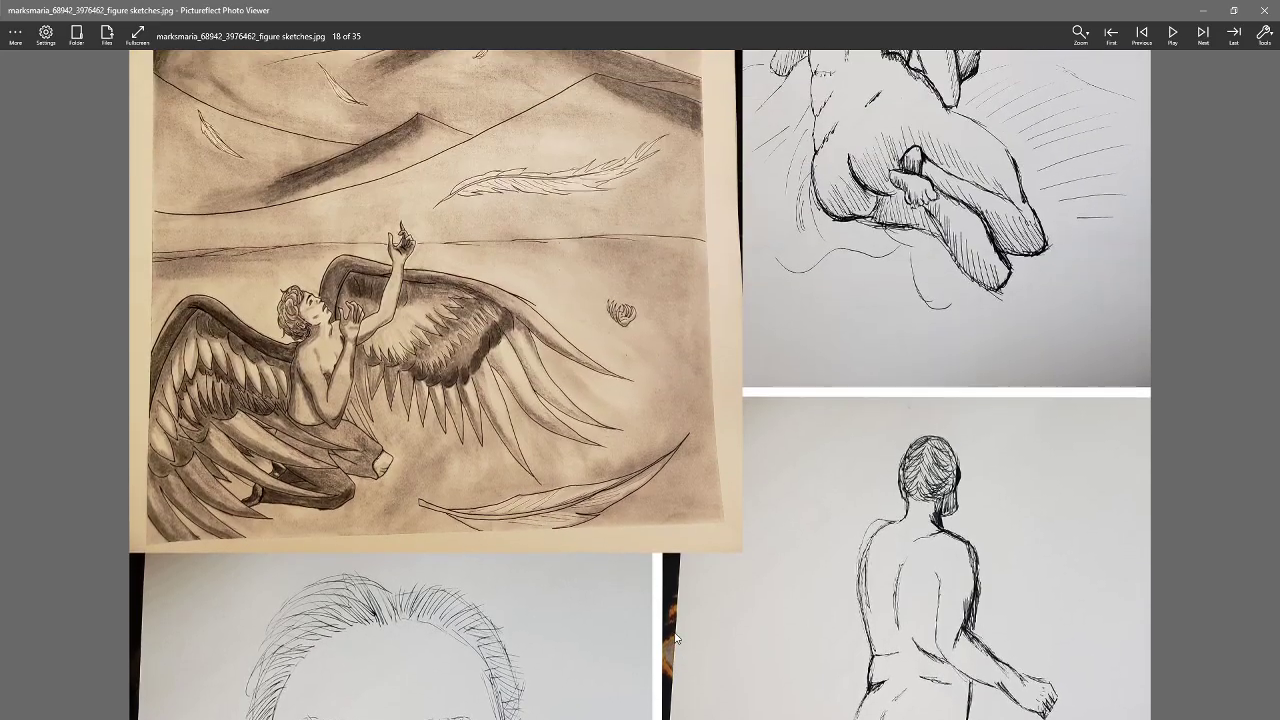
scroll(706, 463, "down", 5)
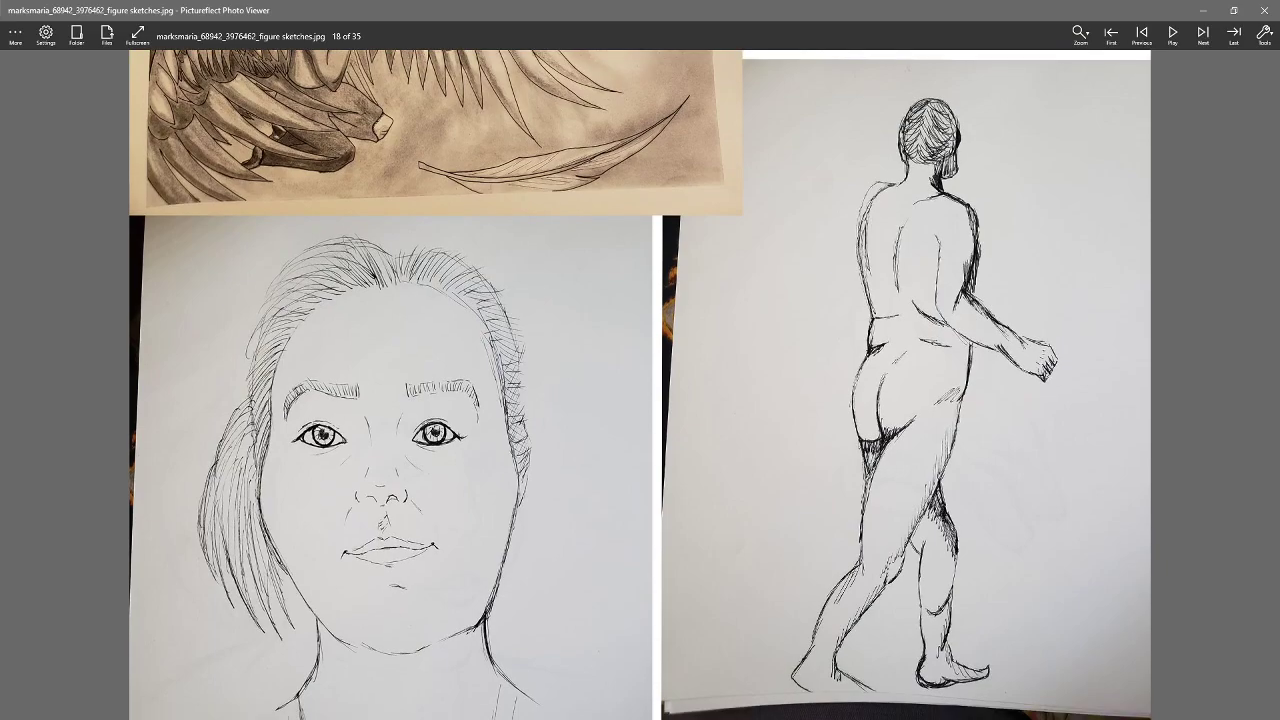
scroll(626, 440, "down", 2)
scroll(617, 374, "up", 3)
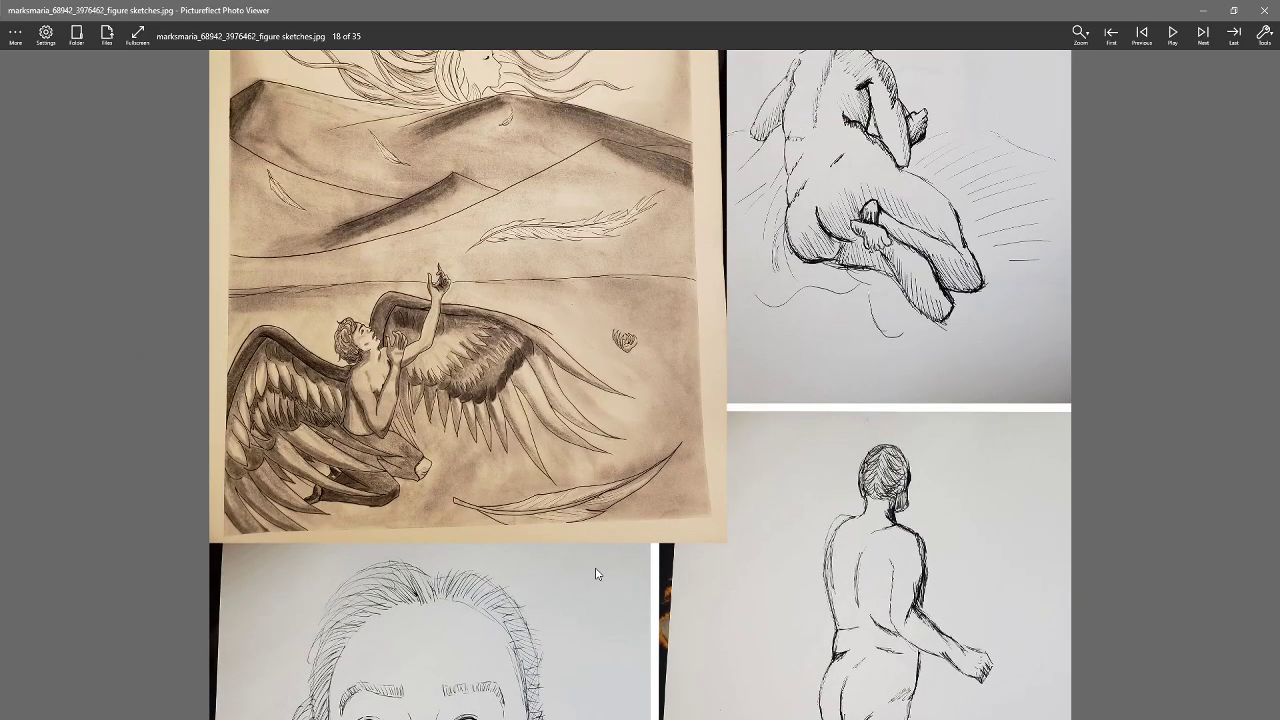
Inspect the frontal face portrait up close, view the whole figure sketches sheet, and advance to the next submission
scroll(595, 573, "down", 2)
scroll(540, 543, "up", 1)
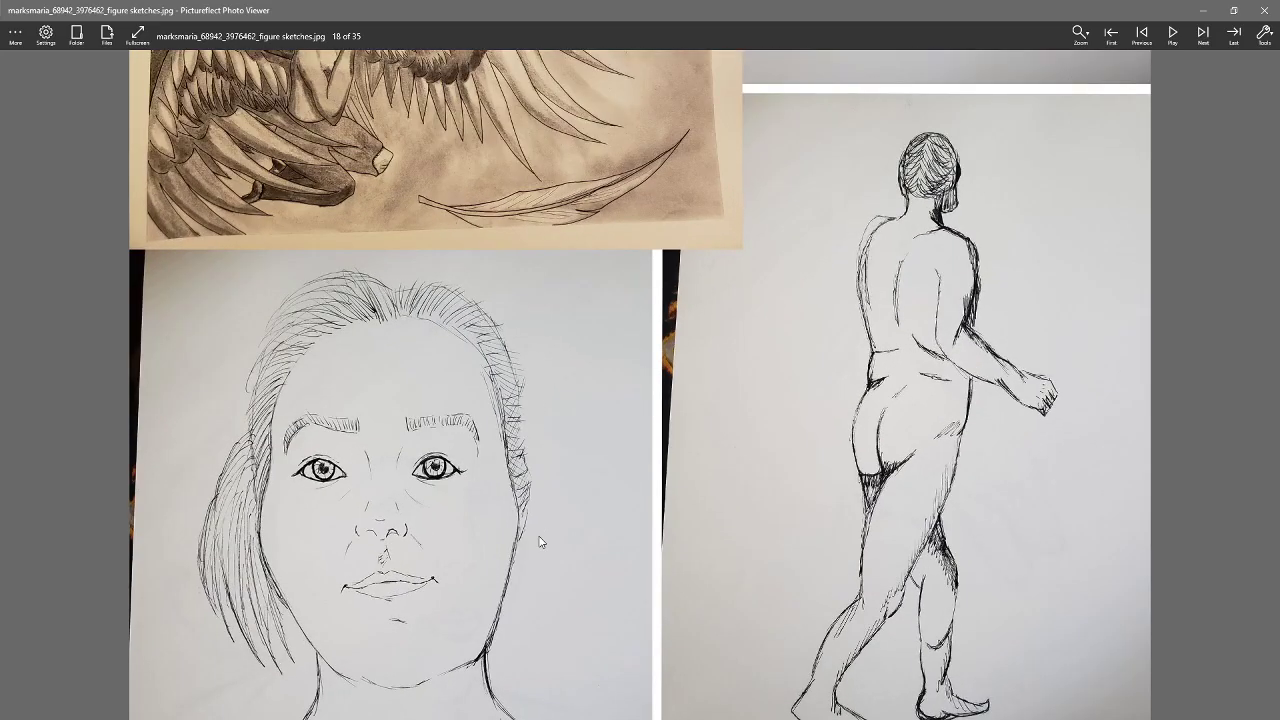
scroll(539, 542, "up", 2)
left_click_drag(531, 549, 540, 434)
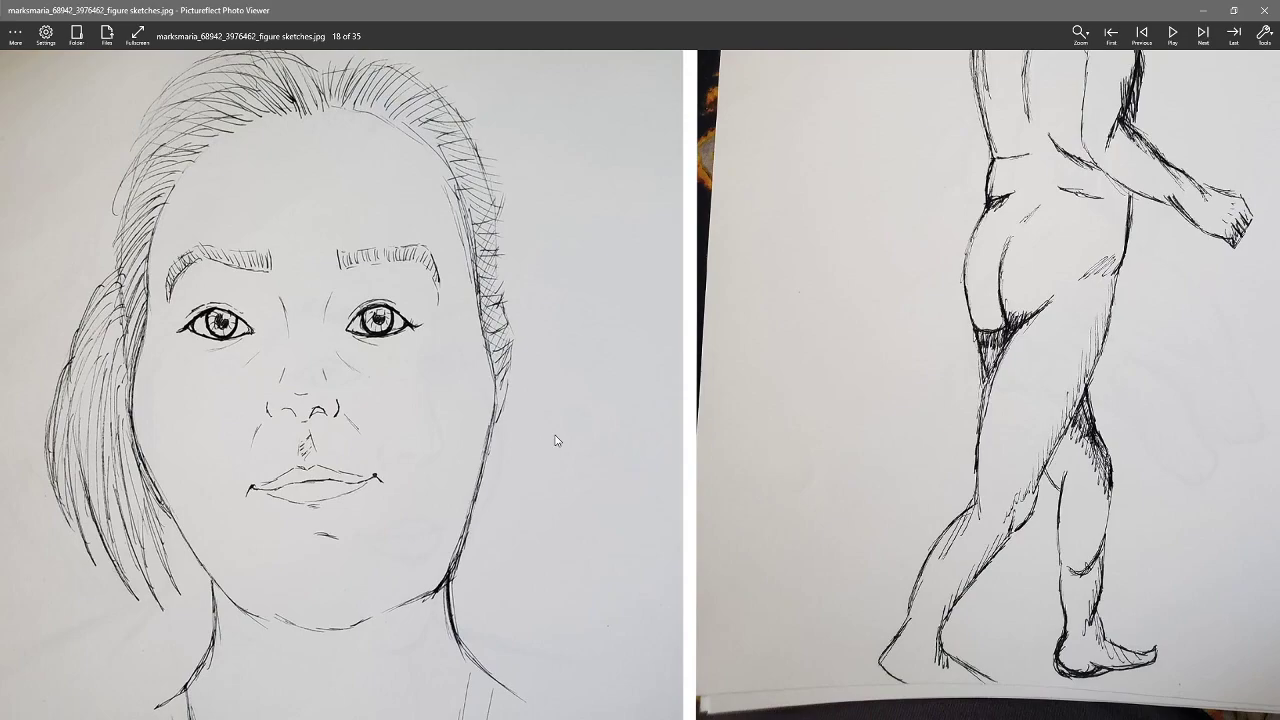
scroll(560, 446, "down", 2)
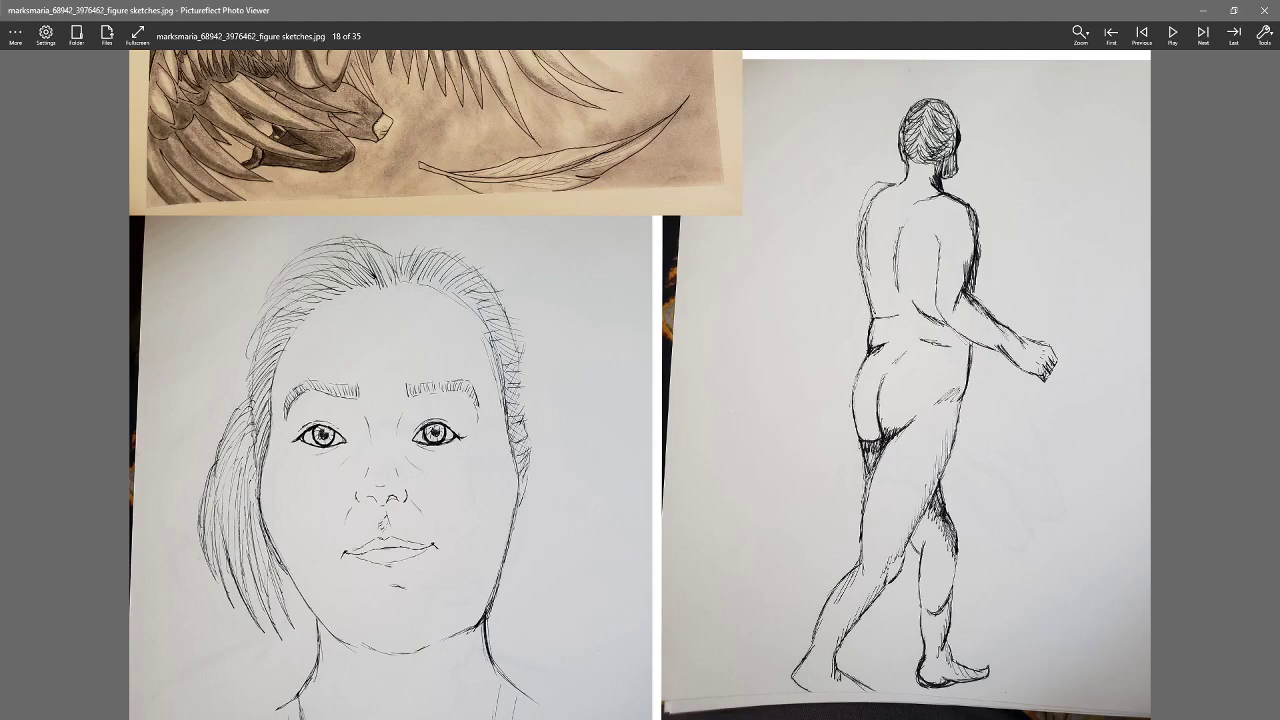
scroll(586, 450, "down", 5)
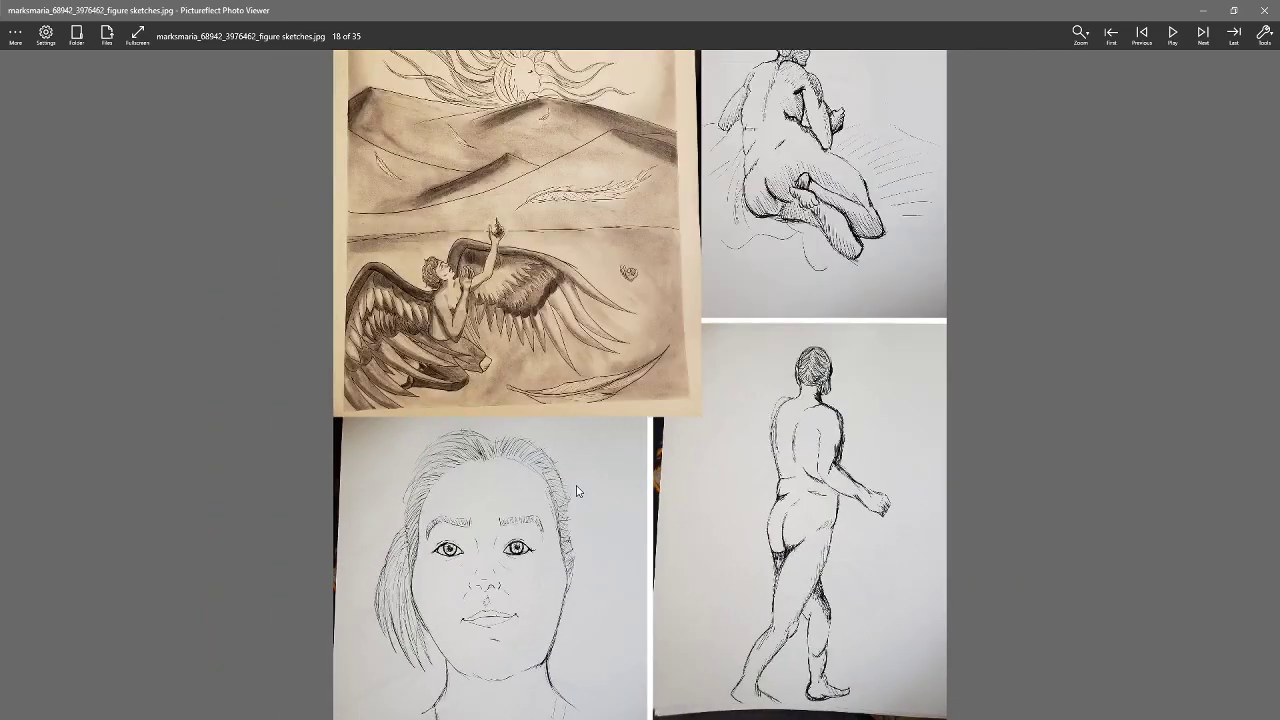
scroll(640, 385, "up", 2)
scroll(640, 385, "down", 3)
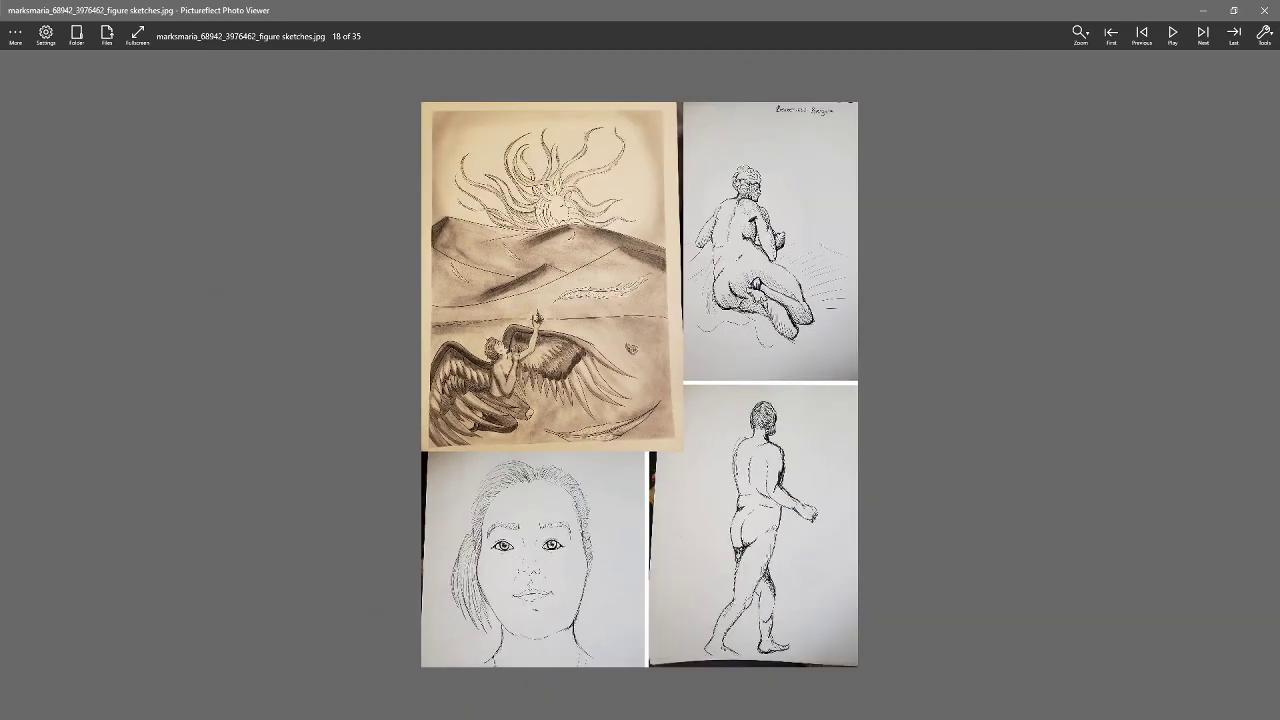
key("Right")
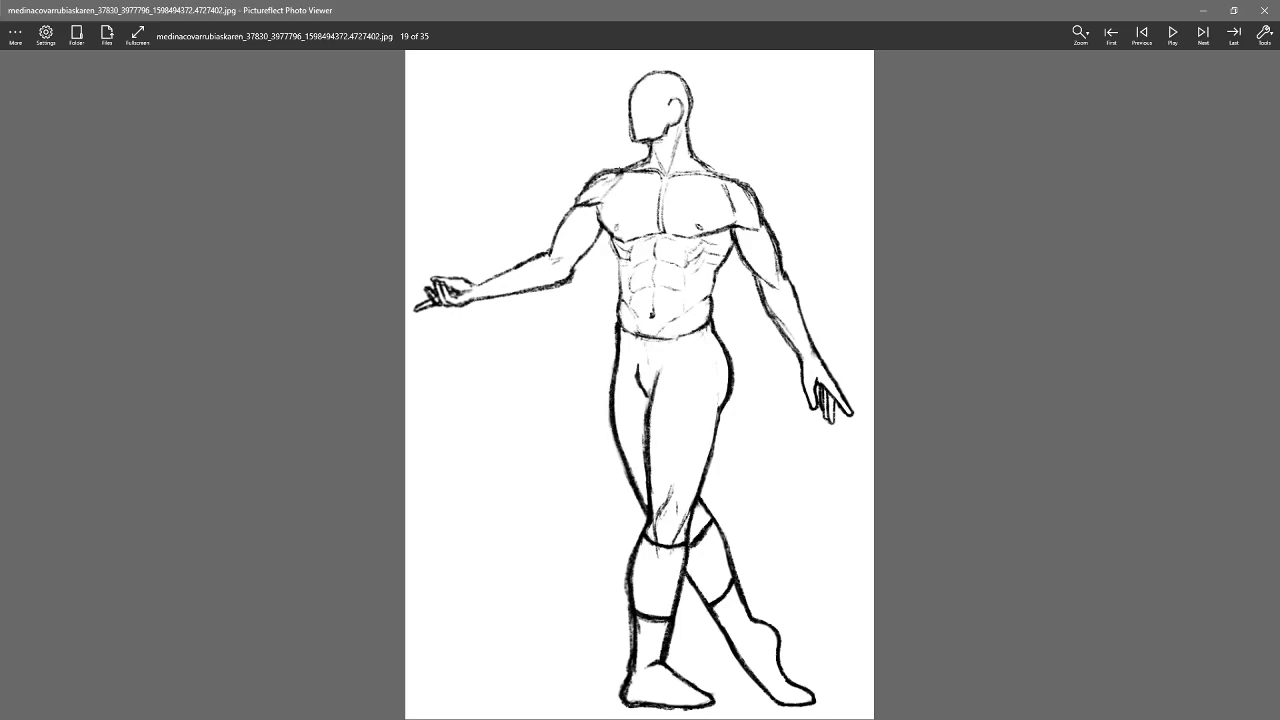
Browse back through the submissions, comparing the Chibi figures, figure drawing and figure drawing 2 images
key("Left")
key("Left")
key("Left")
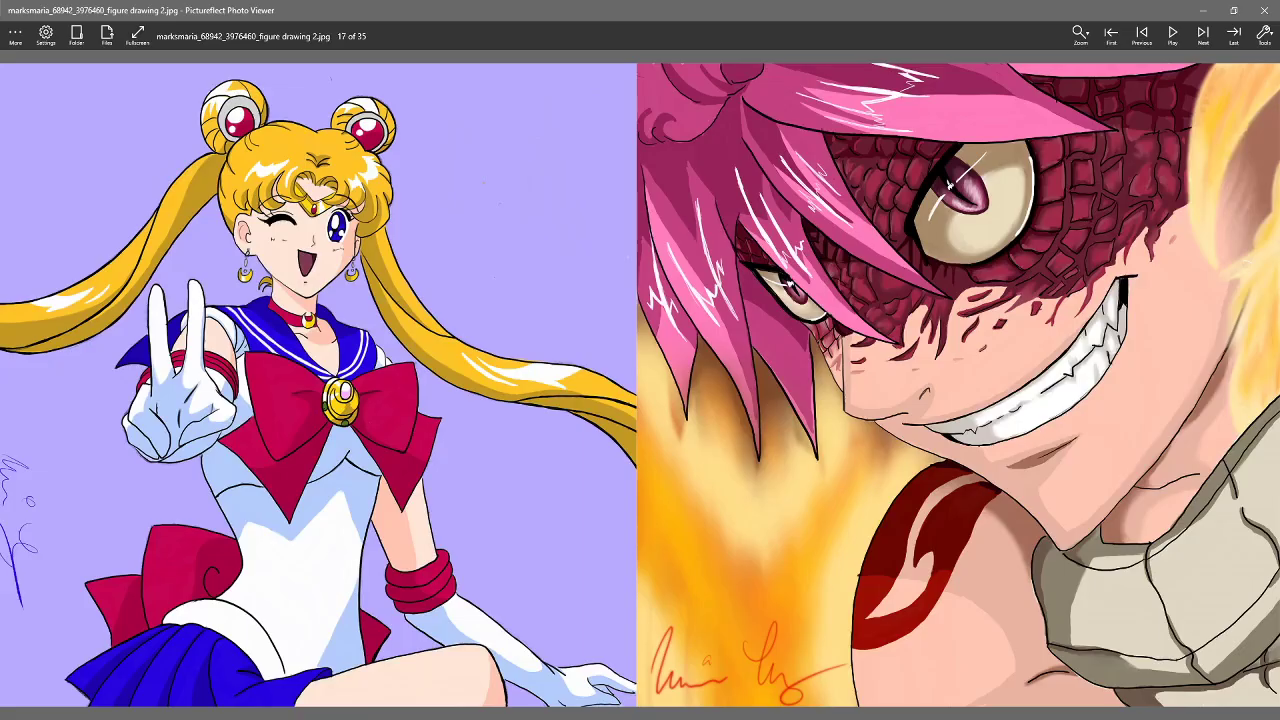
key("Left")
key("Right")
key("Right")
key("Left")
key("Left")
key("Right")
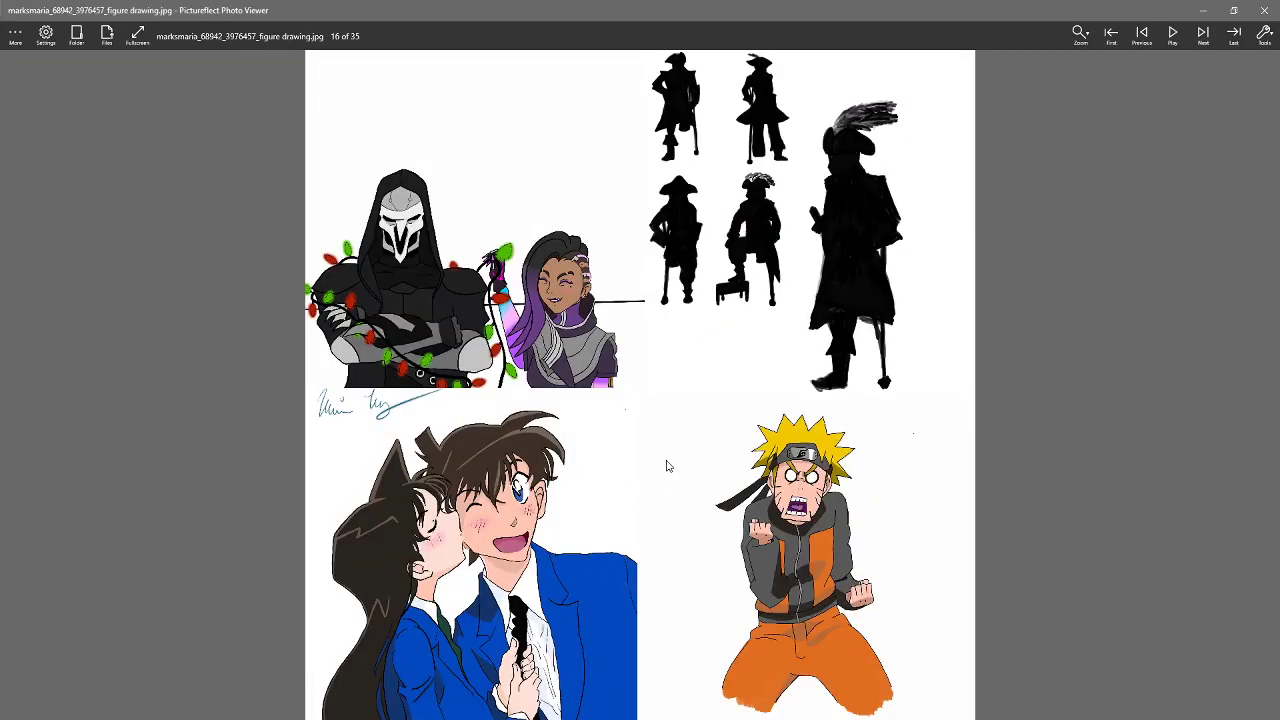
Examine the kissing couple and the shouting Naruto figure in the figure drawing image at close range
scroll(669, 465, "up", 3)
left_click_drag(677, 517, 670, 389)
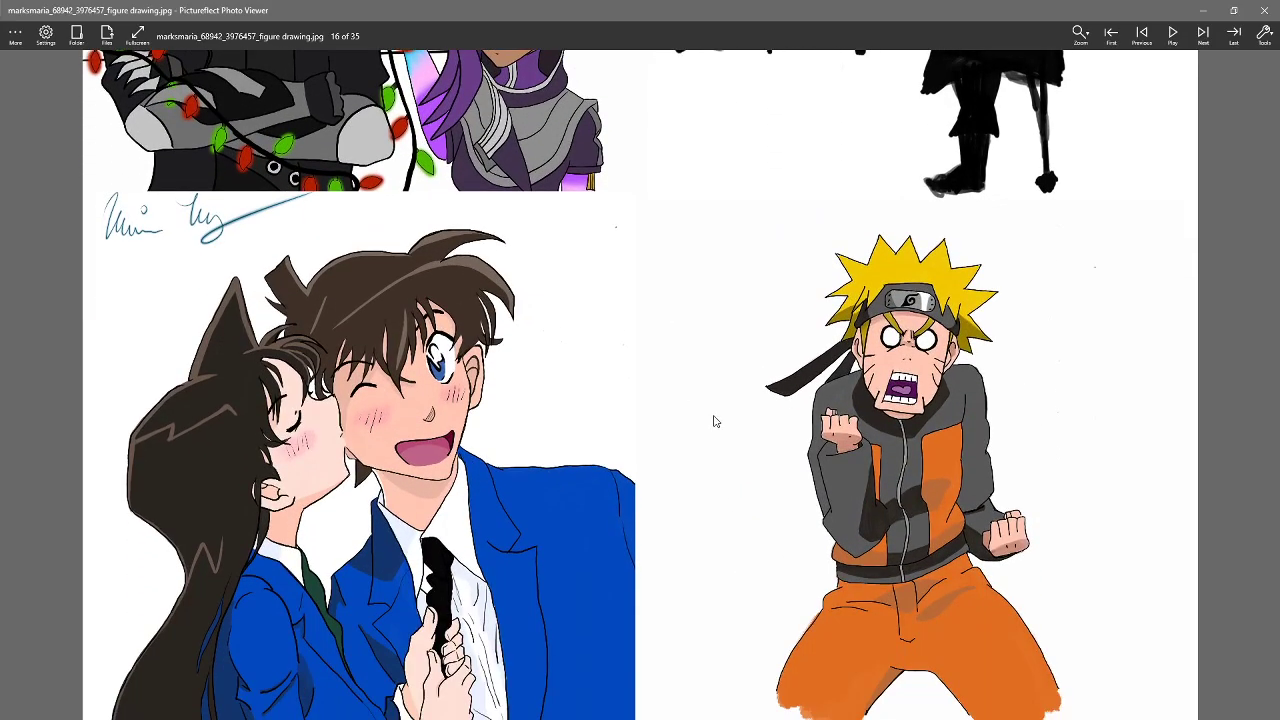
scroll(695, 445, "down", 2)
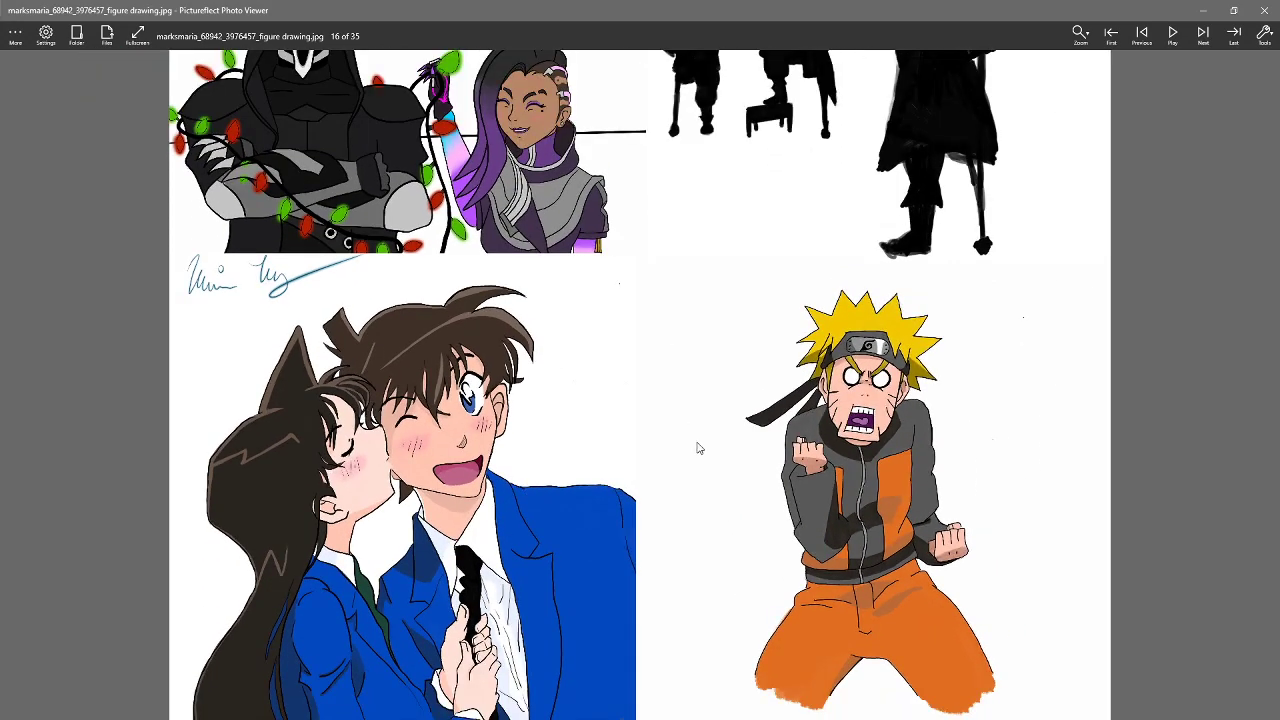
Go back to the Chibi figures image, inspect the upper characters up close, and return to the whole sheet
key("Left")
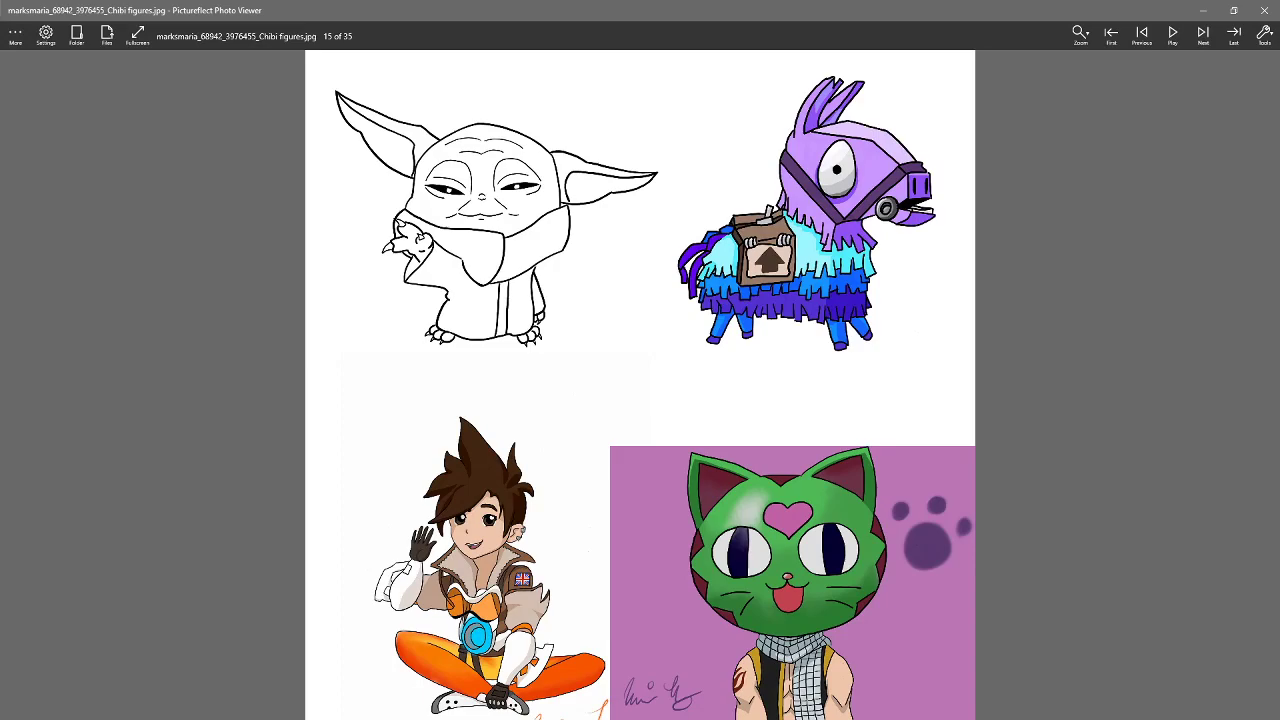
scroll(880, 228, "up", 2)
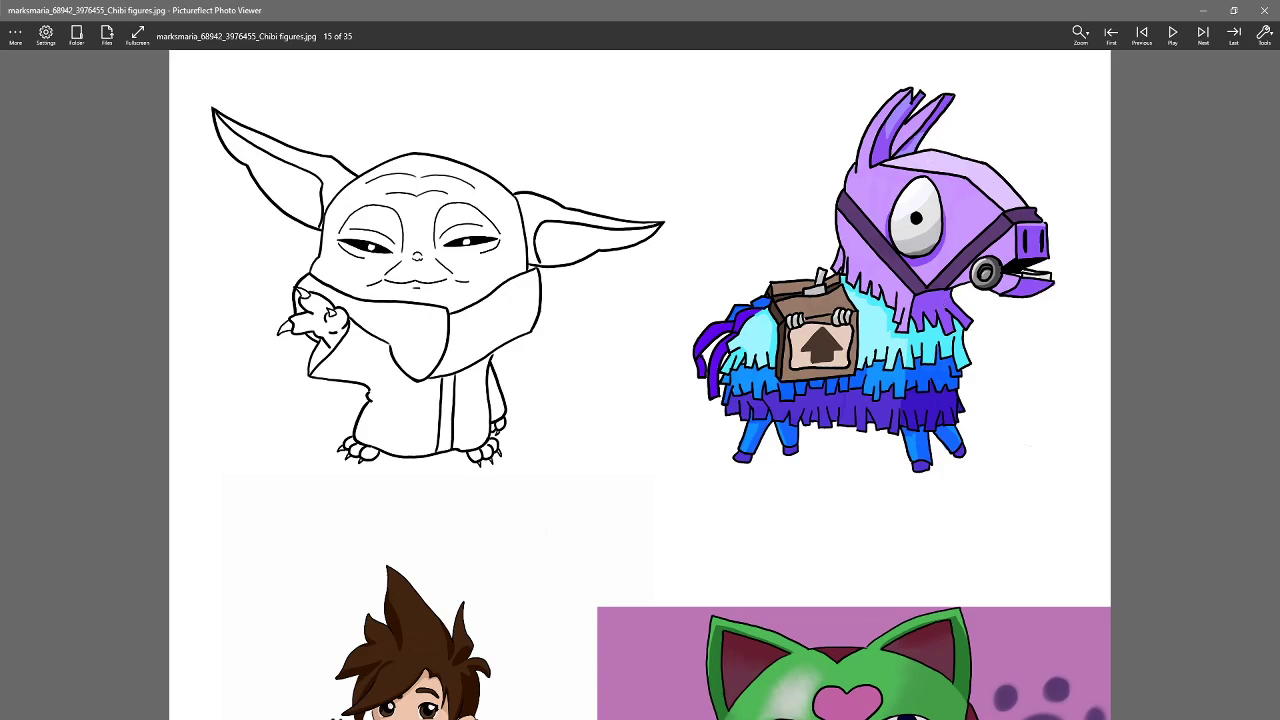
scroll(871, 486, "down", 1)
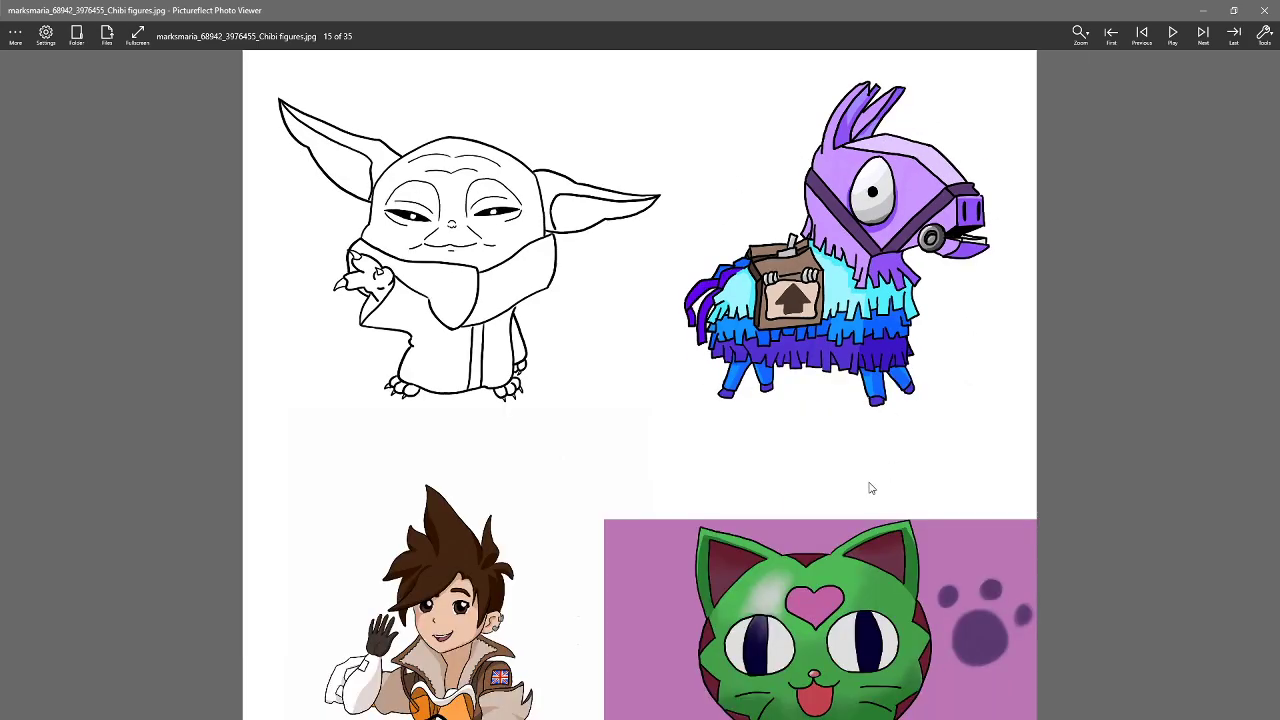
scroll(851, 260, "down", 1)
scroll(830, 500, "down", 1)
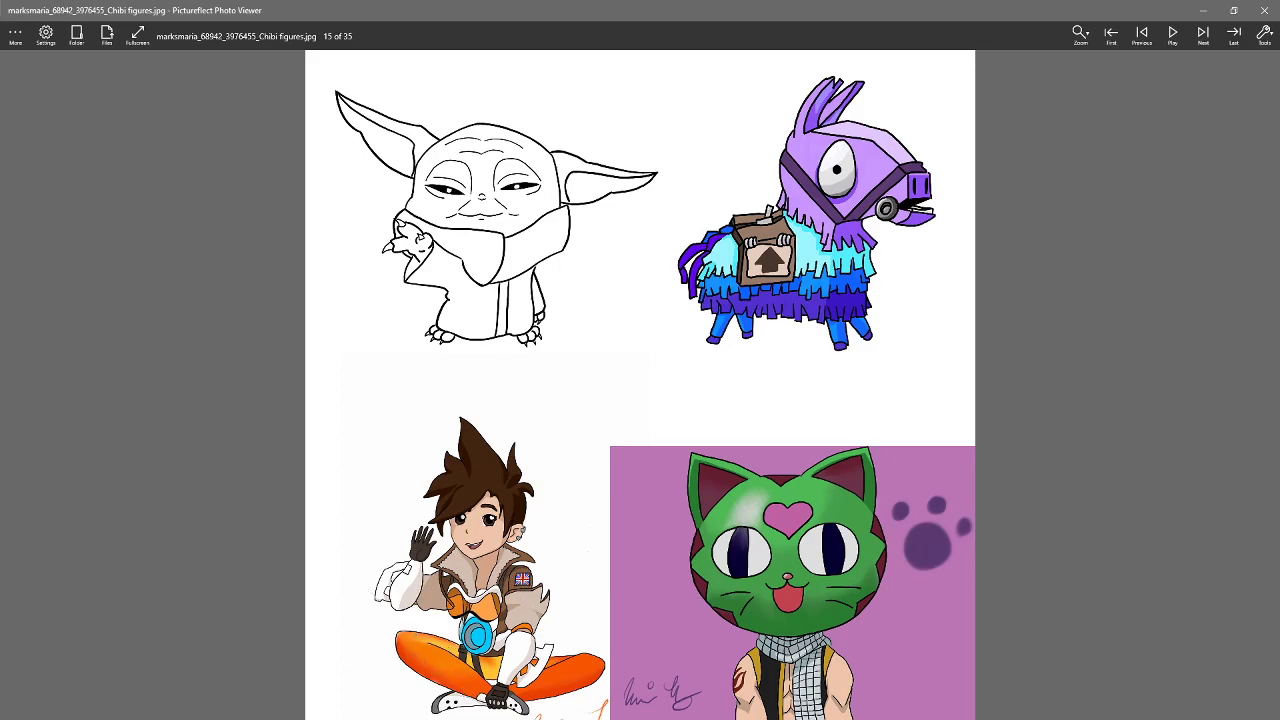
Return to the figure drawing image, inspect the Naruto figure up close, and fit the whole sheet in view
key("Right")
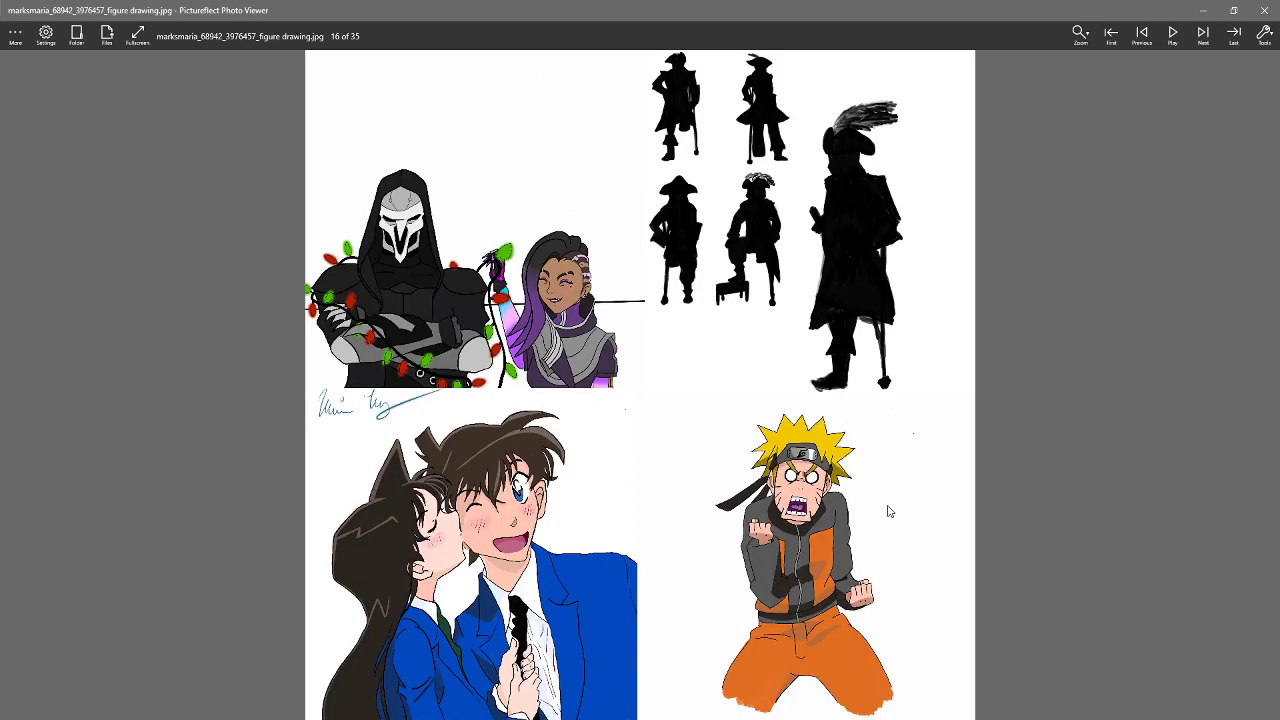
scroll(782, 556, "up", 2)
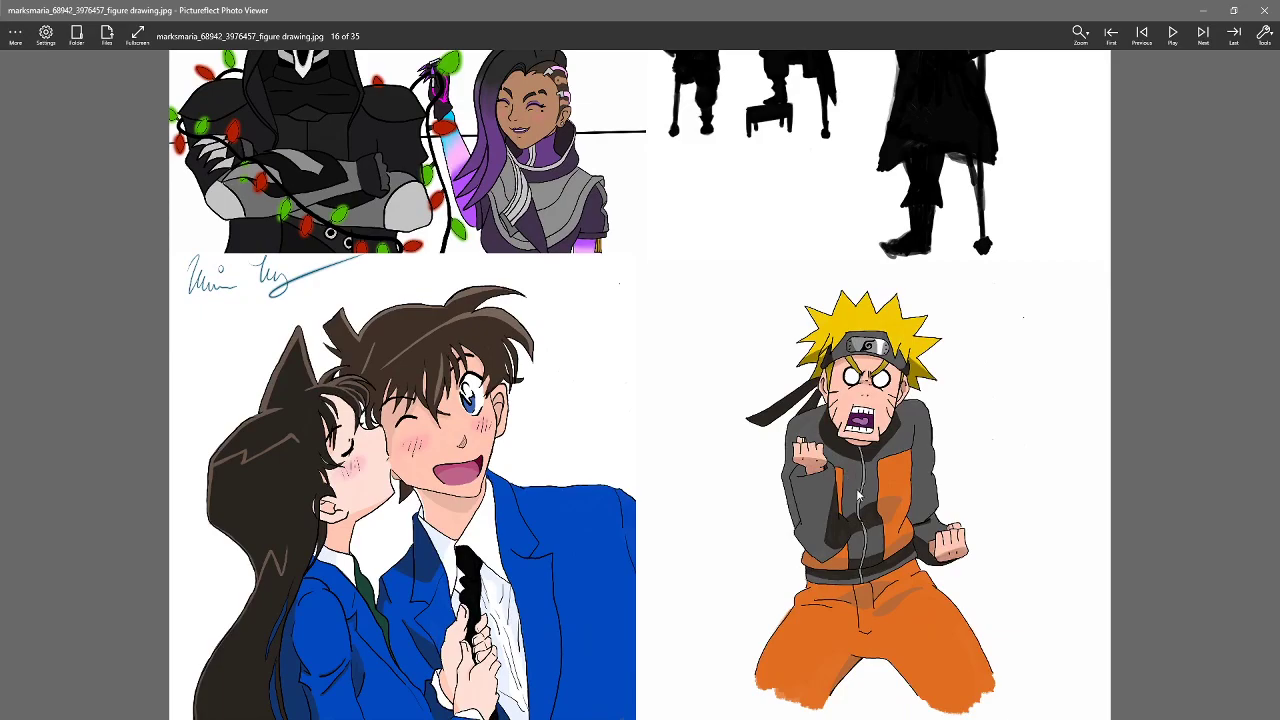
scroll(856, 498, "up", 1)
scroll(857, 502, "down", 3)
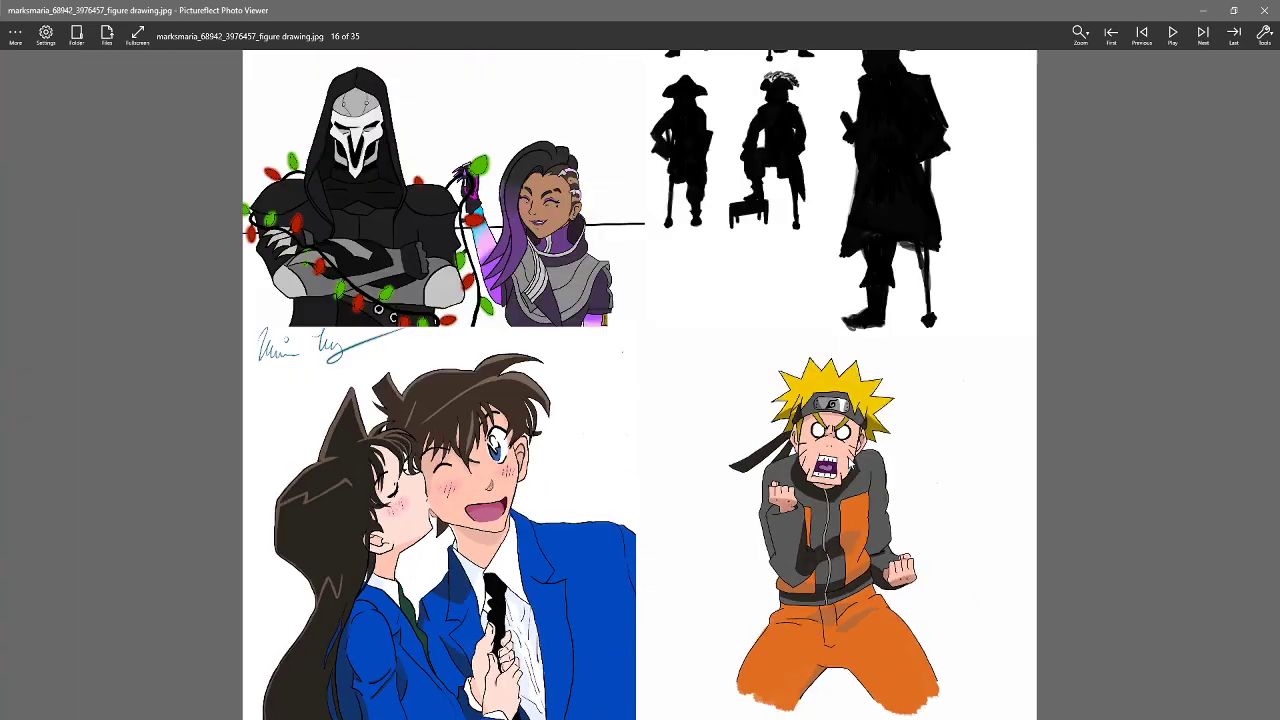
scroll(776, 441, "down", 1)
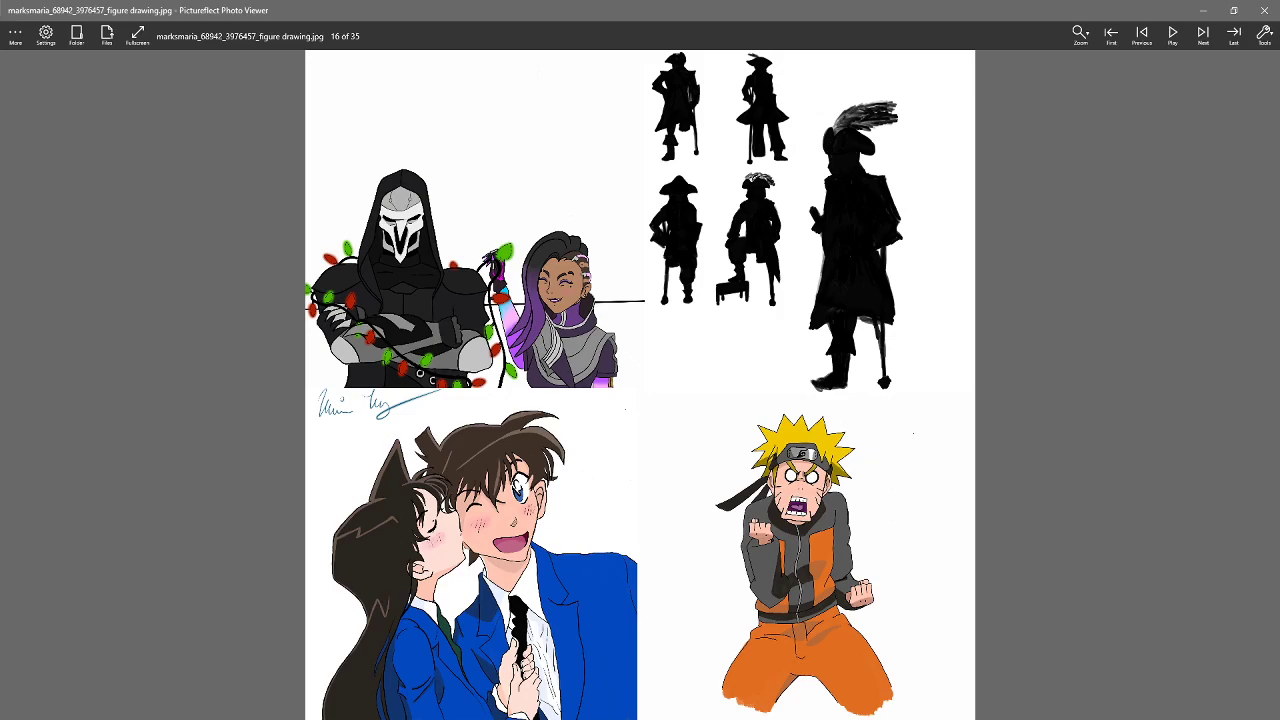
scroll(782, 487, "down", 1)
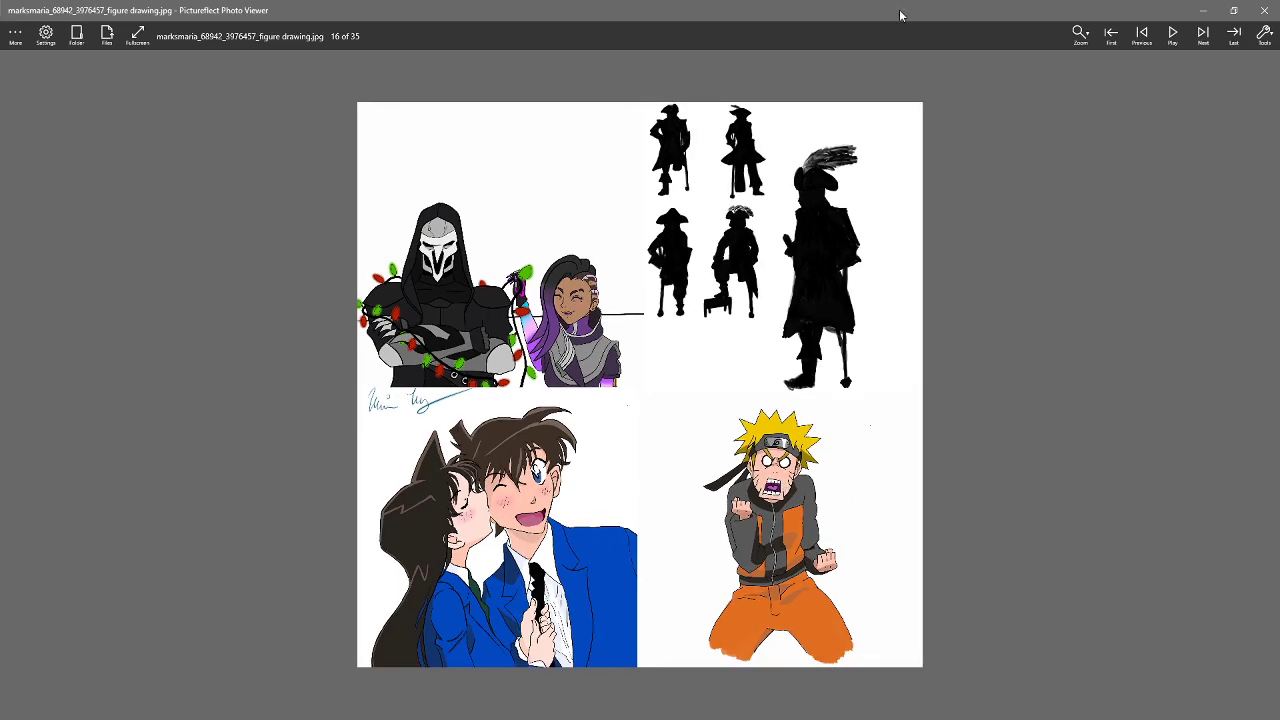
Restore the photo viewer to a smaller window, switch to Krita and sketch an upright perspective box in the empty area beside the long curve
left_click_drag(900, 14, 297, 106)
left_click(176, 354)
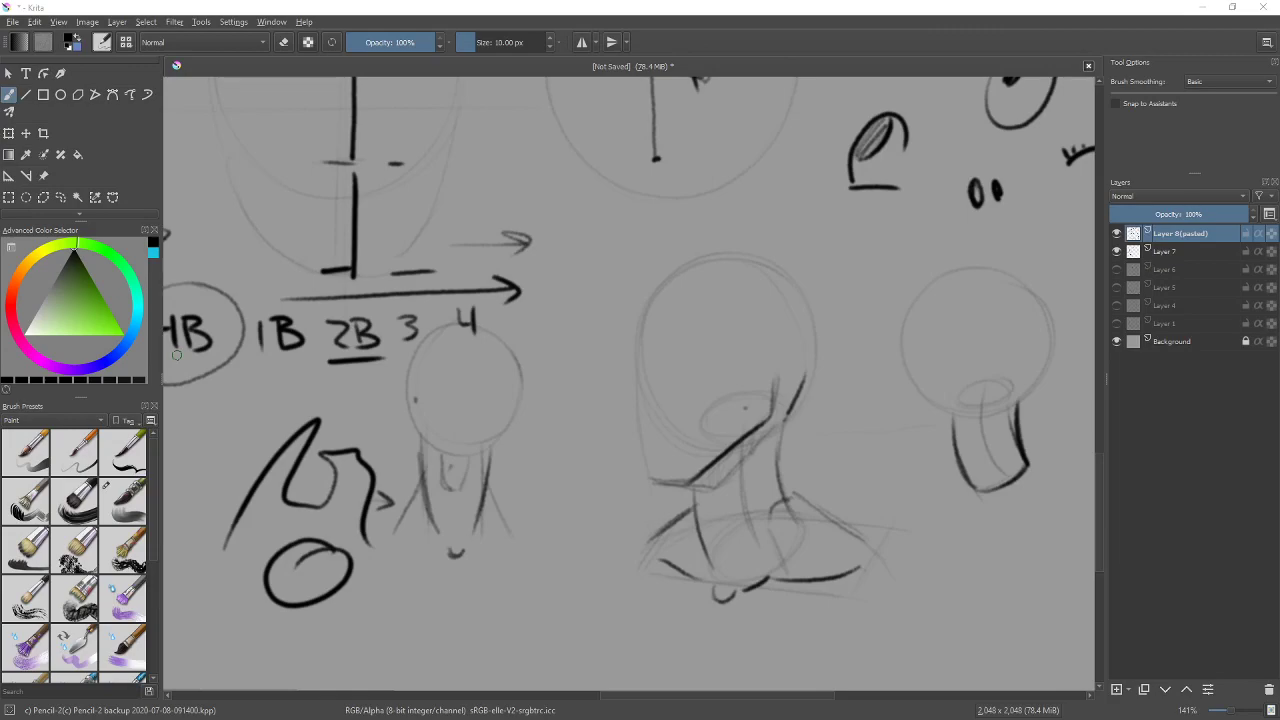
key("minus")
key("minus")
key("minus")
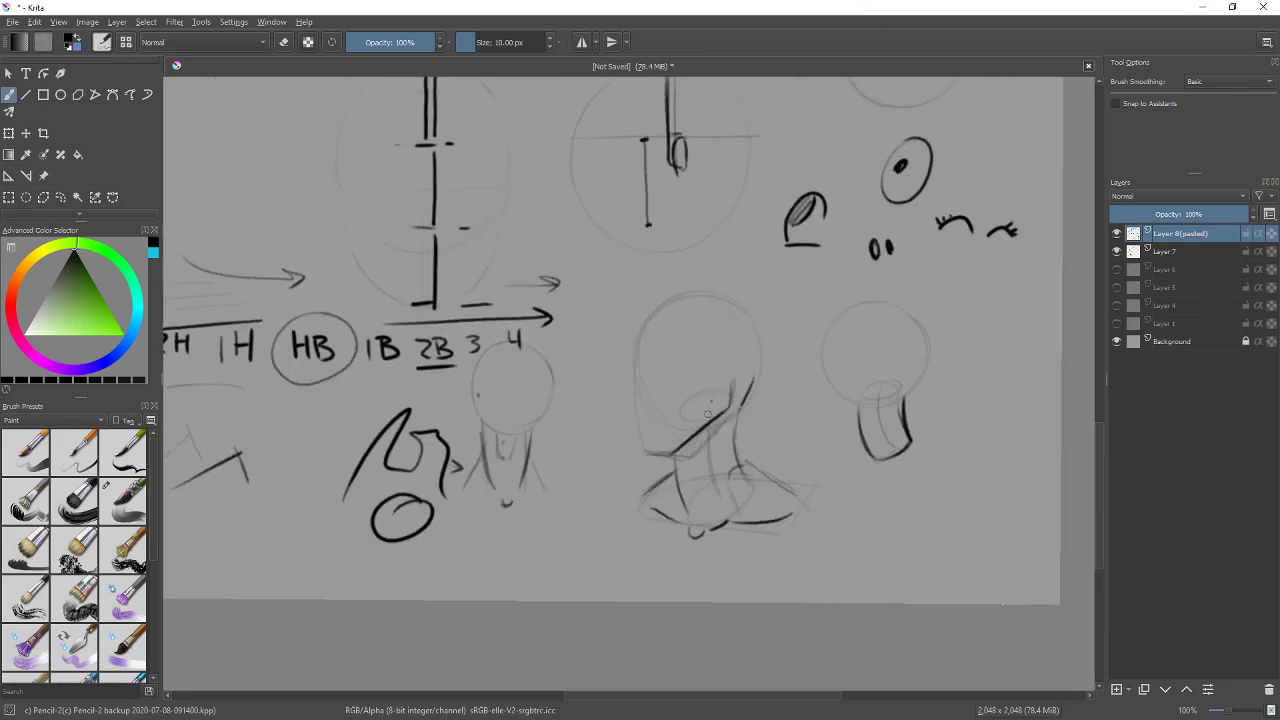
scroll(577, 283, "up", 2)
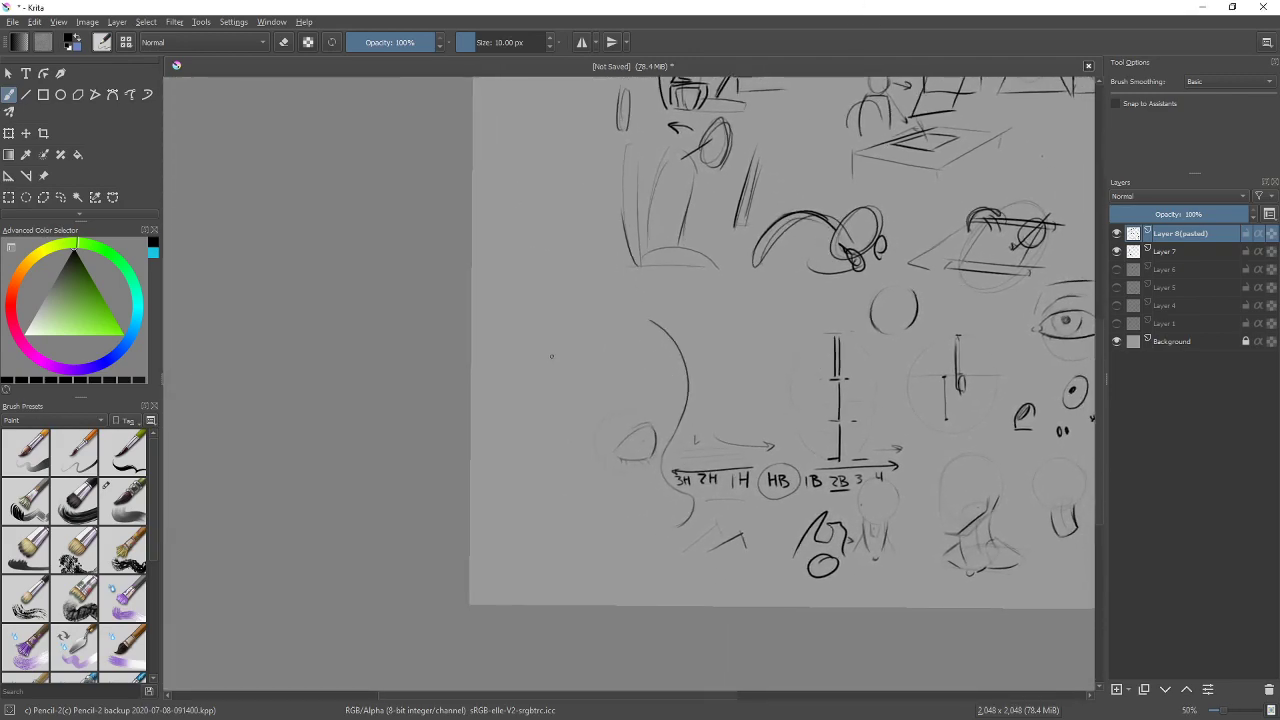
scroll(559, 363, "up", 2)
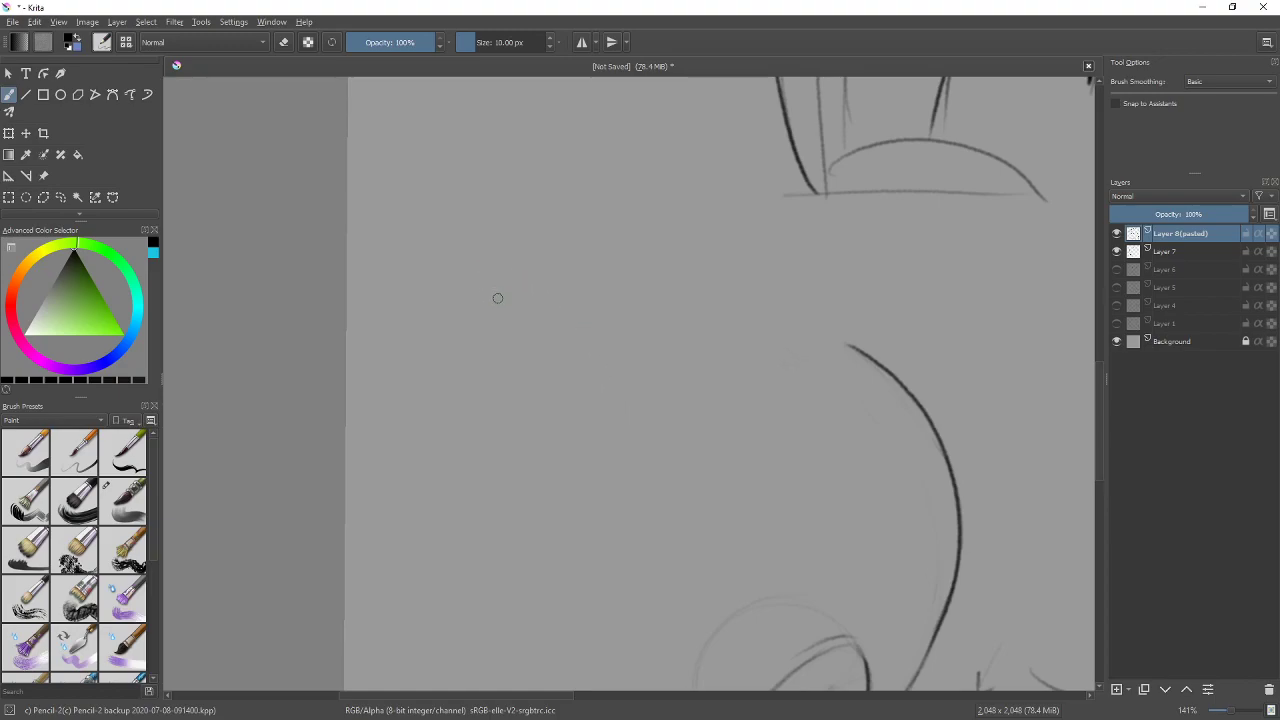
left_click_drag(544, 284, 549, 440)
left_click_drag(544, 276, 550, 440)
left_click_drag(548, 281, 676, 260)
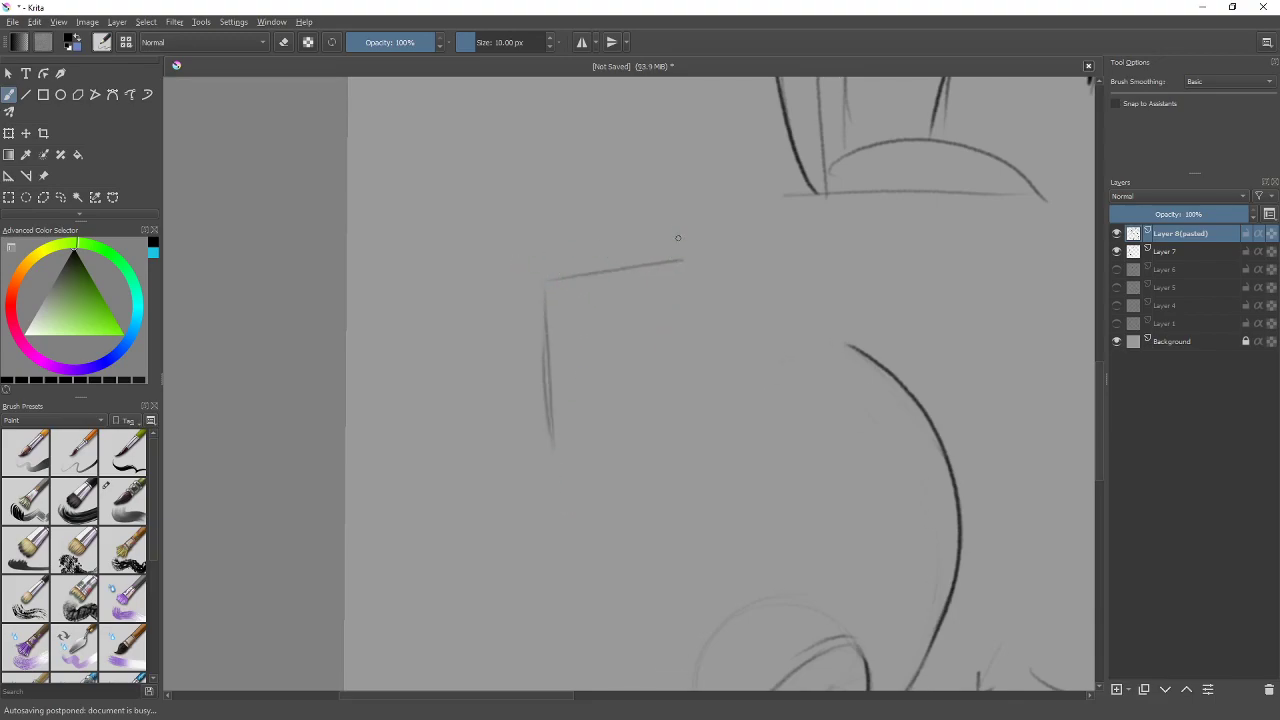
left_click_drag(684, 259, 690, 436)
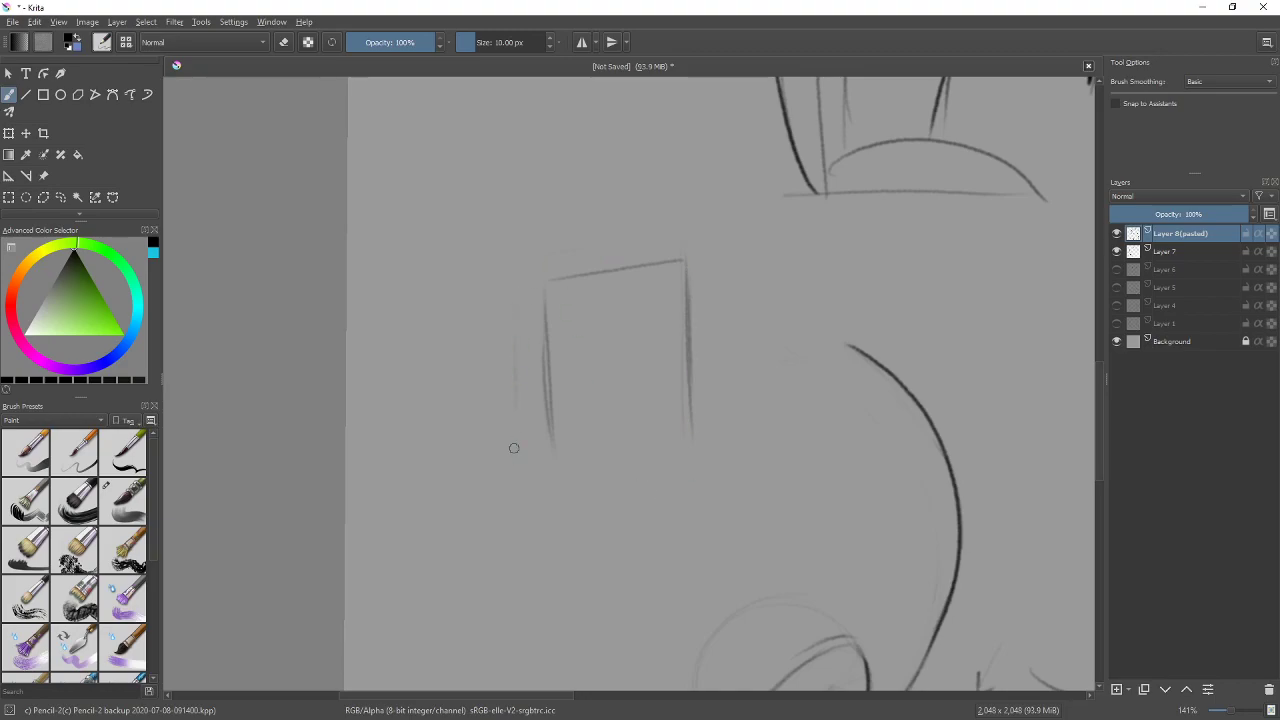
left_click_drag(510, 288, 516, 445)
mouse_move(510, 278)
left_mouse_down()
mouse_move(587, 262)
mouse_move(509, 274)
mouse_move(538, 263)
mouse_move(685, 258)
left_mouse_up()
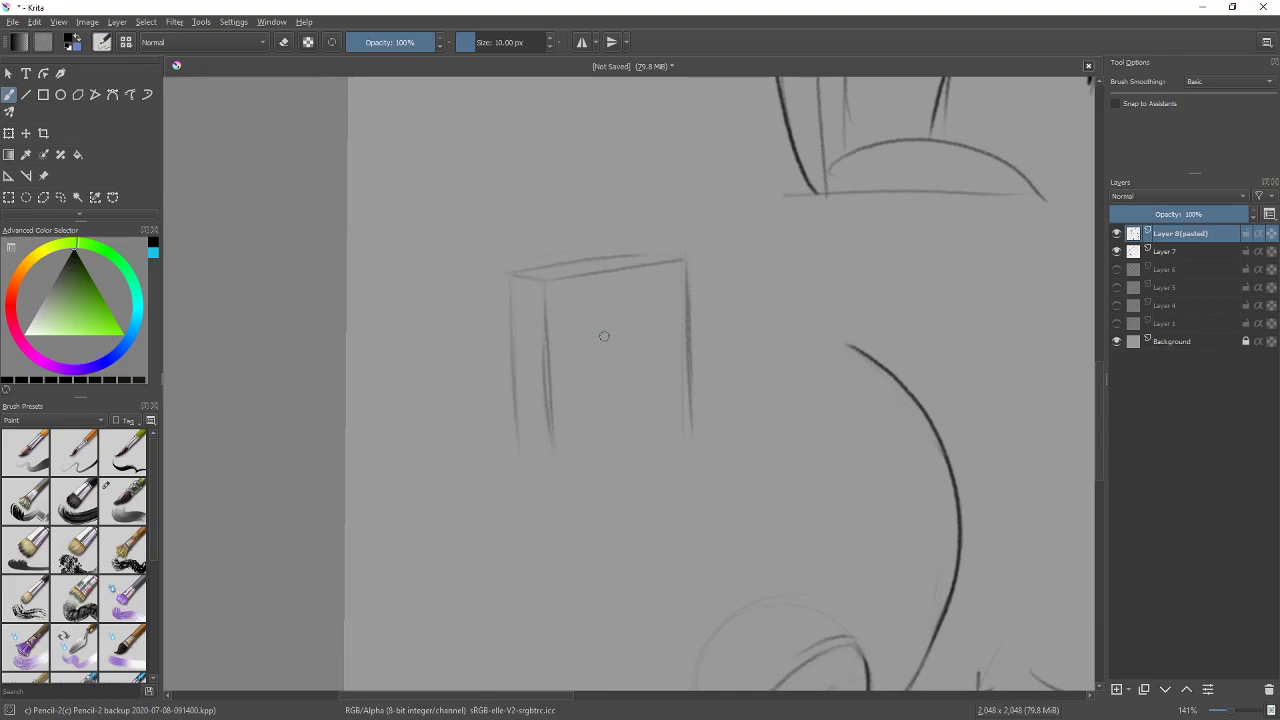
Draw three slanted lines across the box's front face, continue them on the side face, and add two vertical guides on the front
left_click_drag(565, 408, 677, 394)
left_click_drag(566, 378, 665, 366)
left_click_drag(563, 353, 658, 341)
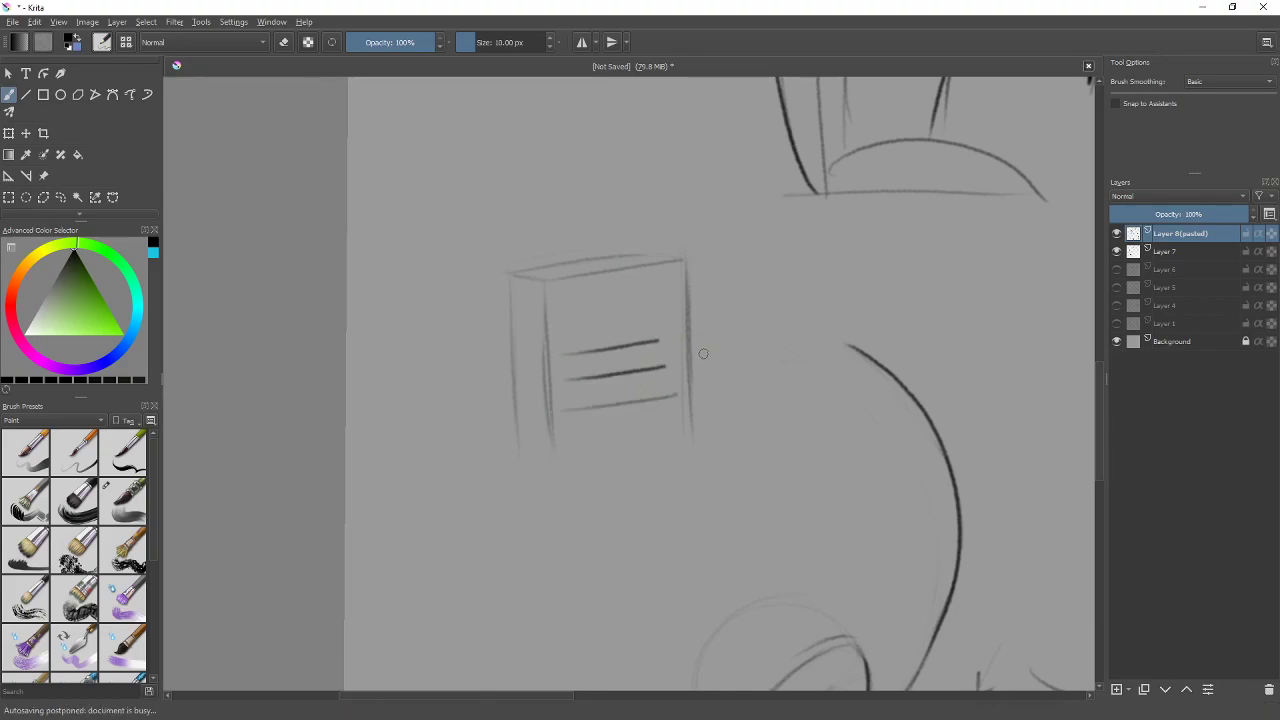
mouse_move(514, 400)
left_mouse_down()
mouse_move(548, 411)
mouse_move(546, 380)
left_mouse_up()
left_click_drag(514, 351, 547, 357)
left_click_drag(612, 265, 620, 478)
left_click_drag(648, 268, 656, 455)
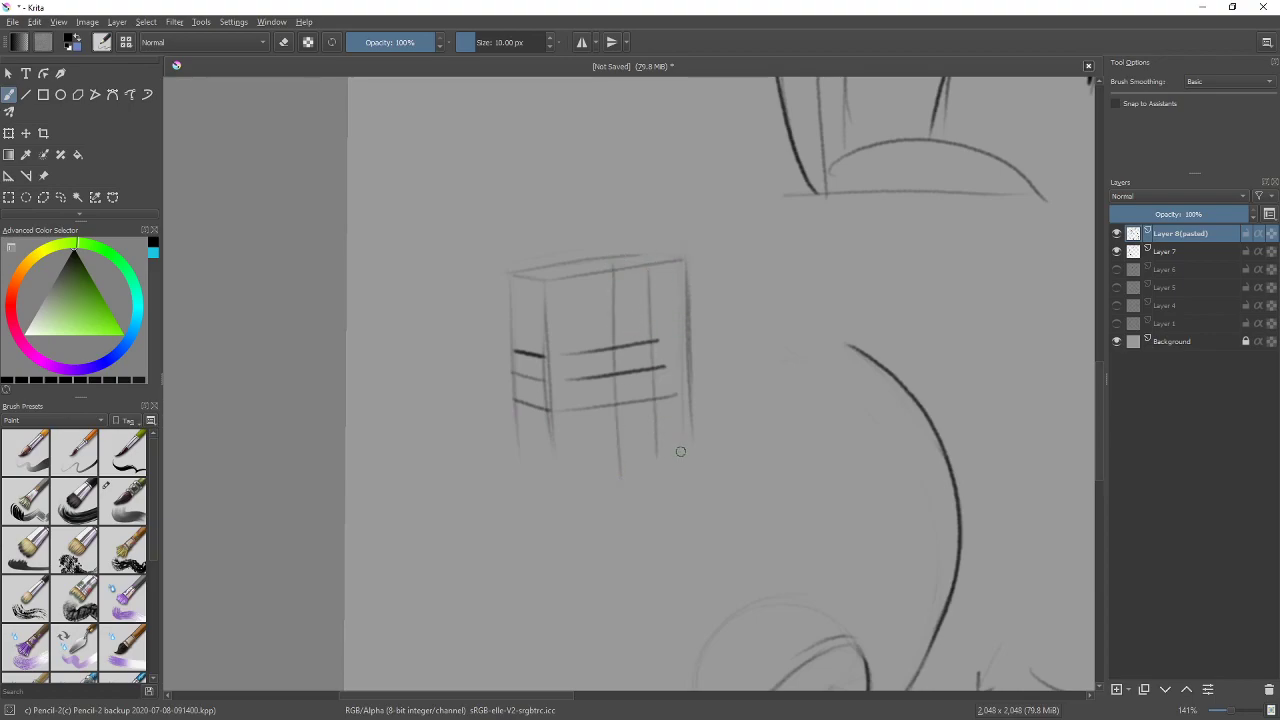
Bring up the photo viewer over the canvas to study the Naruto figure's torso, and return to Krita
key("alt+Tab")
left_click_drag(934, 176, 1006, 150)
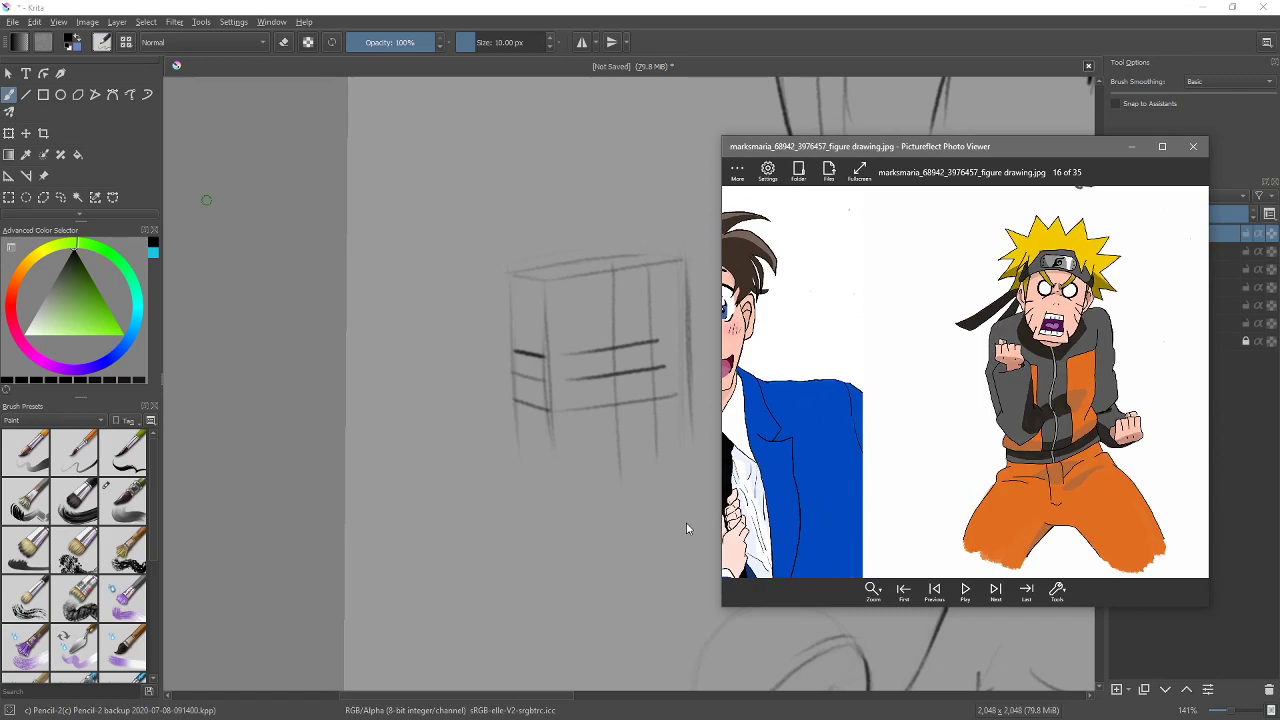
left_click_drag(1077, 143, 353, 186)
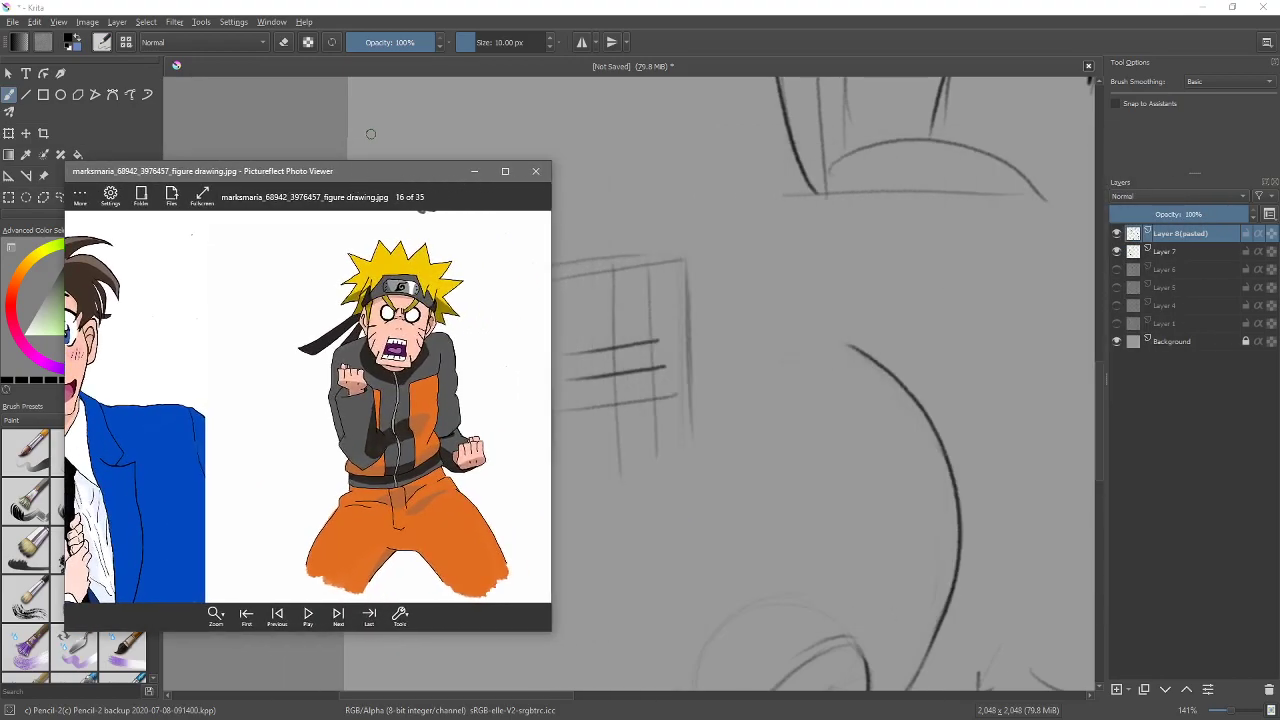
left_click(378, 158)
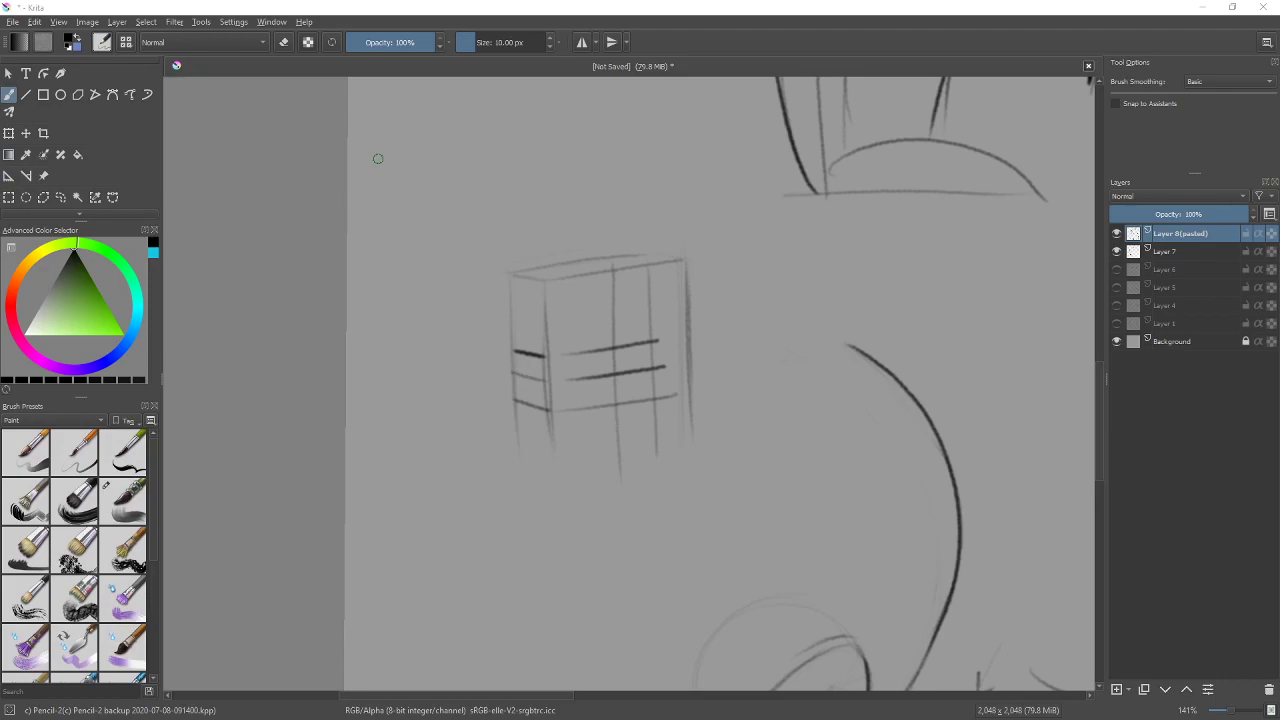
Draw the box's bottom edges and a dark wavy contour along the front face's centre line from top to bottom
left_click_drag(555, 477, 694, 461)
mouse_move(522, 460)
left_mouse_down()
mouse_move(560, 476)
mouse_move(616, 275)
left_mouse_up()
left_click_drag(622, 467, 621, 272)
key("ctrl+z")
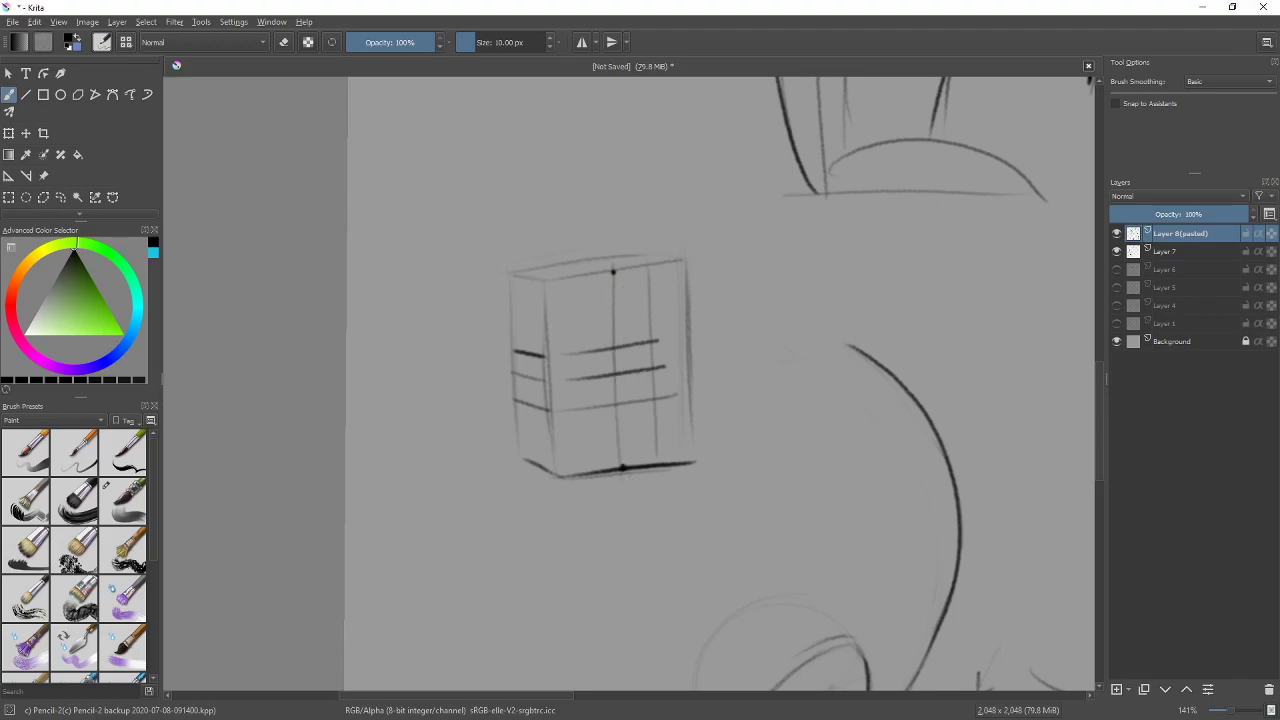
mouse_move(622, 466)
left_mouse_down()
mouse_move(618, 431)
mouse_move(630, 442)
mouse_move(623, 466)
mouse_move(612, 267)
mouse_move(630, 396)
left_mouse_up()
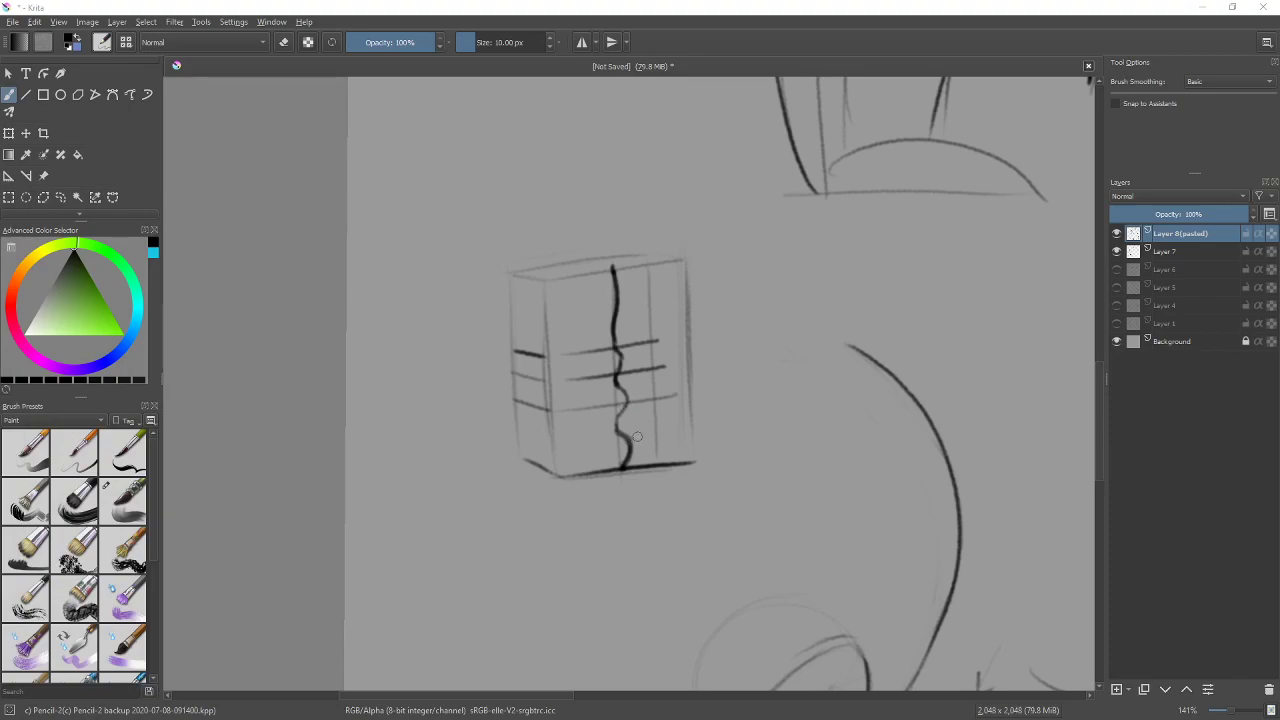
Draw three rounded horizontal bands across the lower front face, with curved ends on both sides of the wavy line
mouse_move(596, 436)
left_mouse_down()
mouse_move(686, 426)
mouse_move(564, 439)
mouse_move(681, 428)
mouse_move(692, 460)
left_mouse_up()
left_click_drag(576, 444, 584, 468)
mouse_move(620, 410)
left_mouse_down()
mouse_move(576, 416)
mouse_move(664, 408)
left_mouse_up()
mouse_move(578, 388)
left_mouse_down()
mouse_move(662, 382)
mouse_move(672, 404)
mouse_move(577, 419)
left_mouse_up()
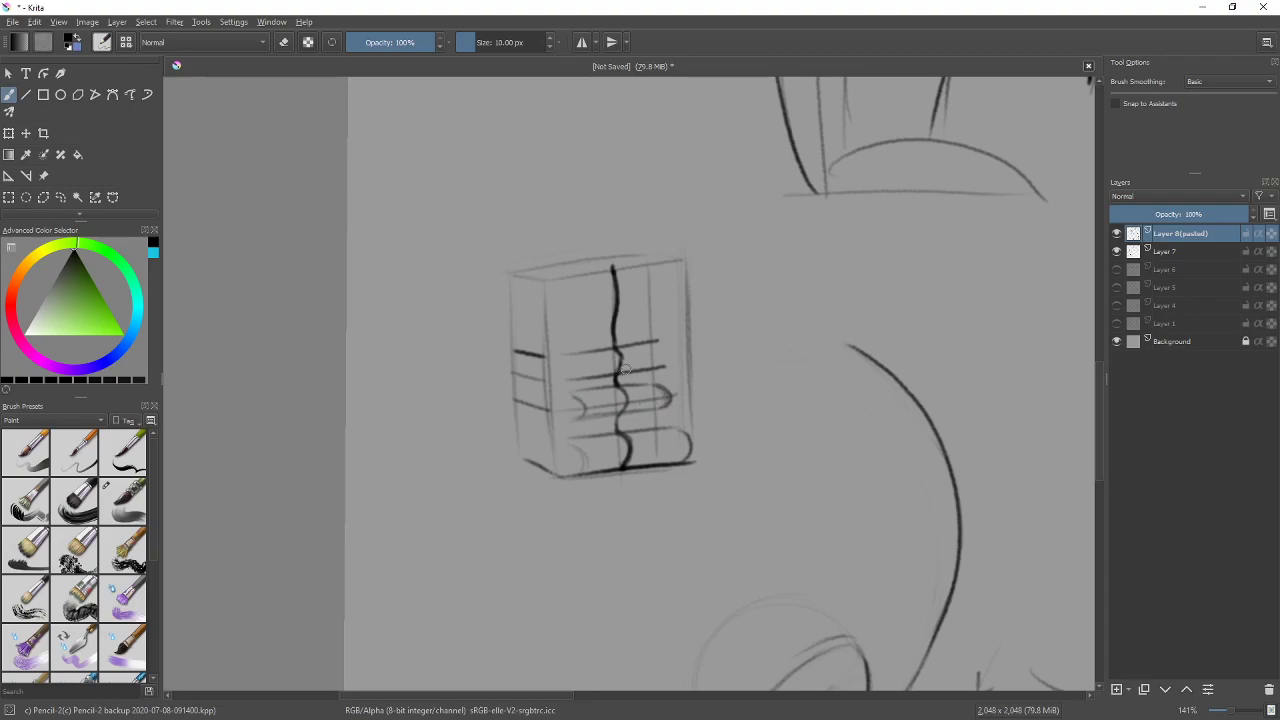
left_click_drag(646, 352, 660, 370)
left_click_drag(578, 356, 580, 376)
Check the Naruto figure in the photo viewer again and return to the box sketch in Krita
key("alt+Tab")
left_click_drag(352, 228, 521, 220)
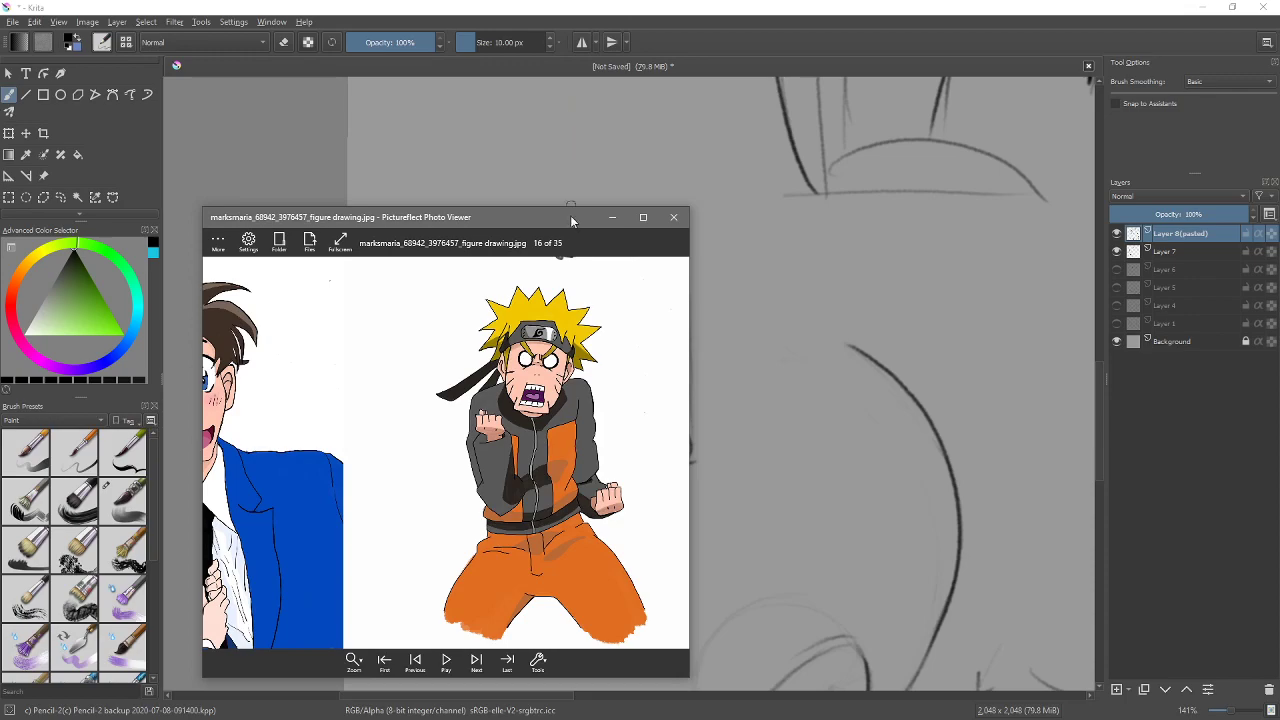
key("alt+Tab")
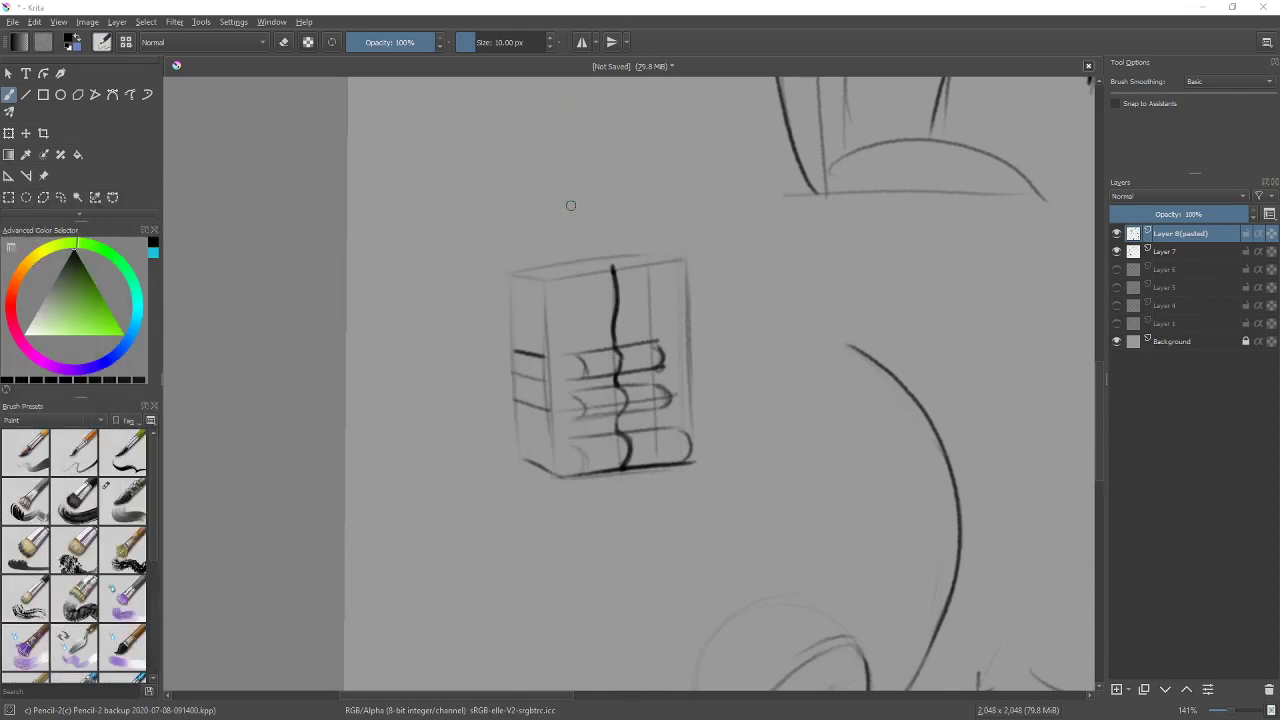
Sketch a V over the box's top edge, then draw a dark diagonal from the V's left tip down to the front corner edge
left_click_drag(737, 274, 740, 348)
mouse_move(518, 322)
left_mouse_down()
mouse_move(618, 374)
mouse_move(680, 298)
left_mouse_up()
left_click_drag(588, 356, 513, 316)
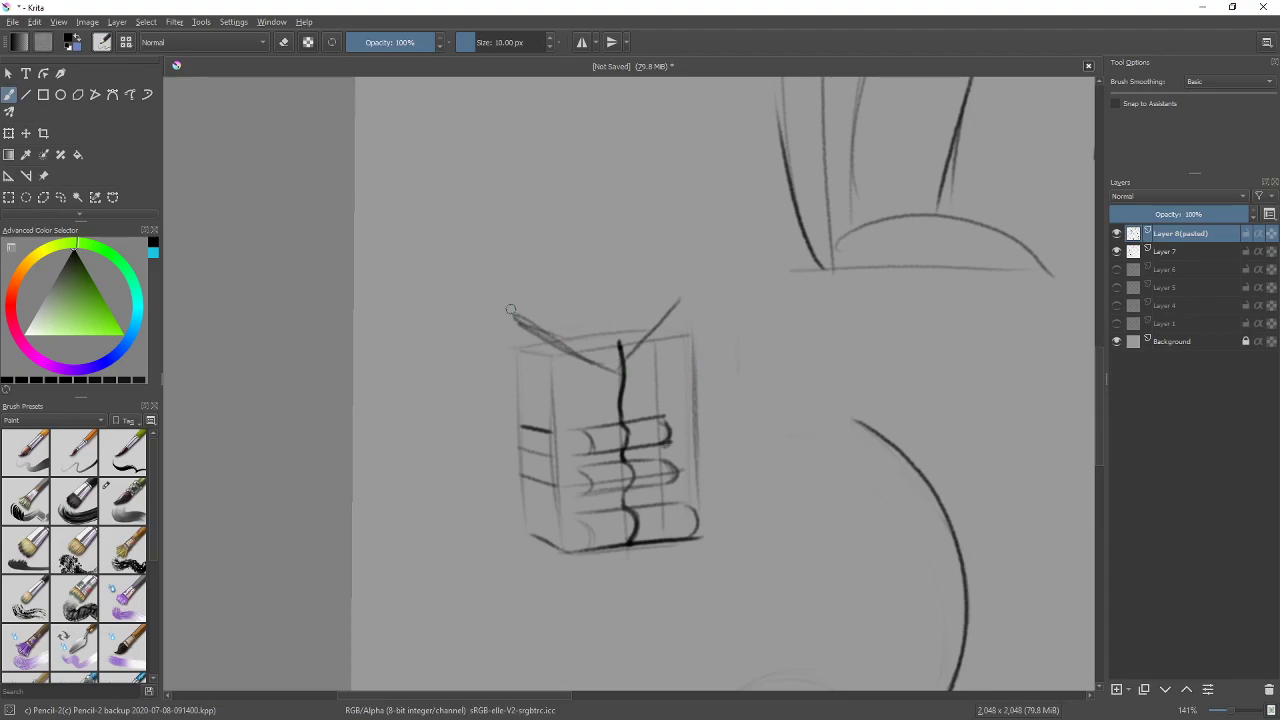
left_click_drag(512, 318, 560, 476)
left_click_drag(510, 302, 557, 478)
left_click_drag(509, 326, 563, 485)
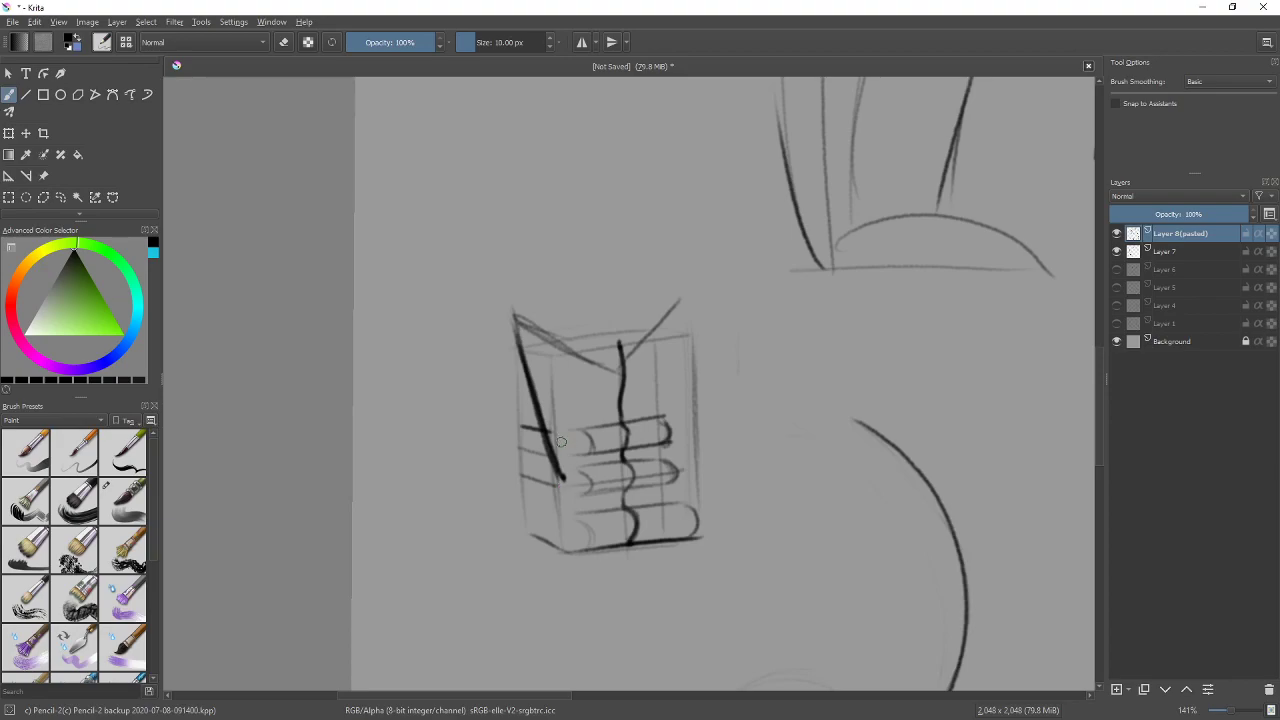
left_click_drag(550, 358, 562, 486)
Lighten the dark diagonal strokes with the soft eraser and outline a rounded, arm-like form along the diagonal's outer side
key("e")
left_click_drag(560, 482, 585, 523)
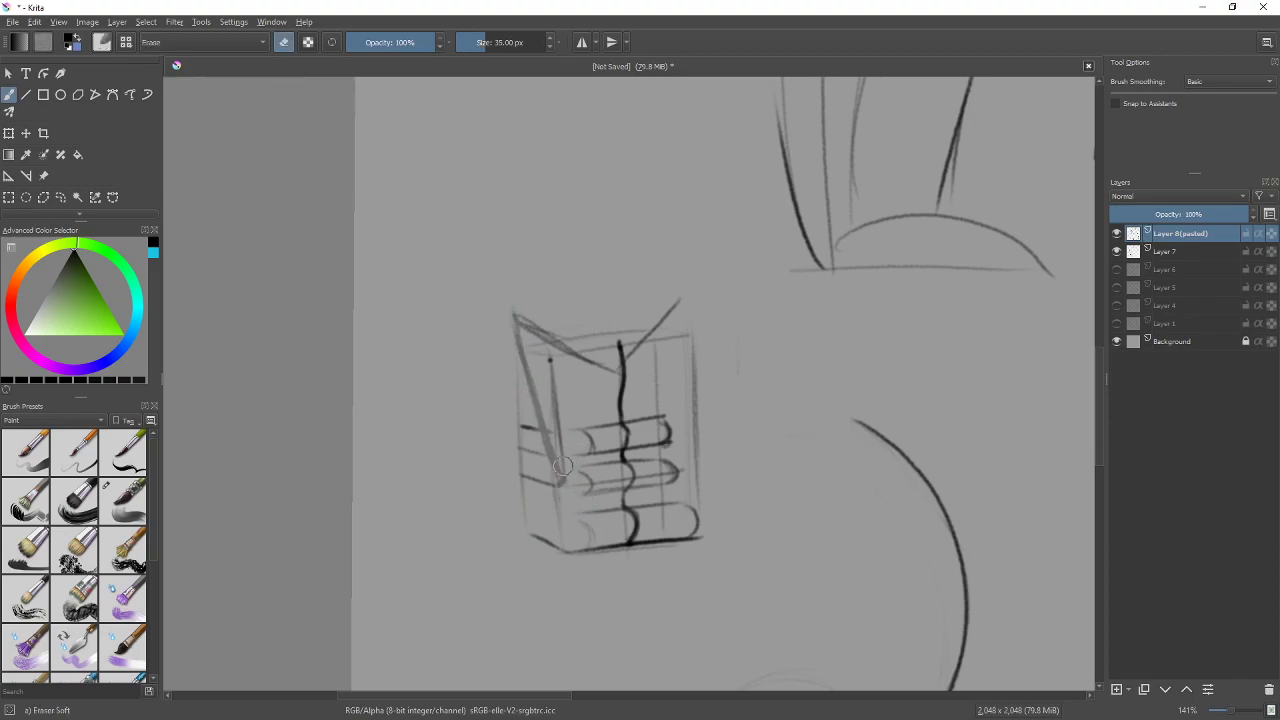
key("e")
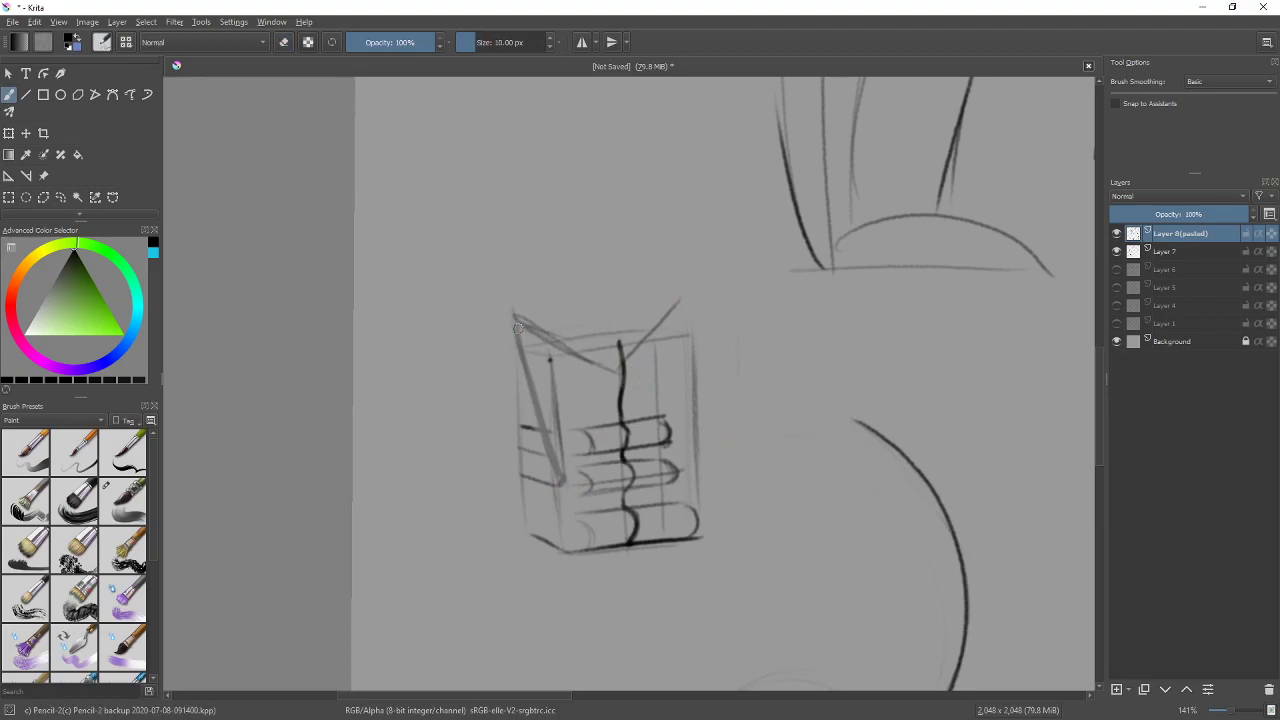
mouse_move(494, 330)
left_mouse_down()
mouse_move(542, 323)
mouse_move(493, 335)
mouse_move(521, 339)
mouse_move(482, 312)
mouse_move(542, 489)
left_mouse_up()
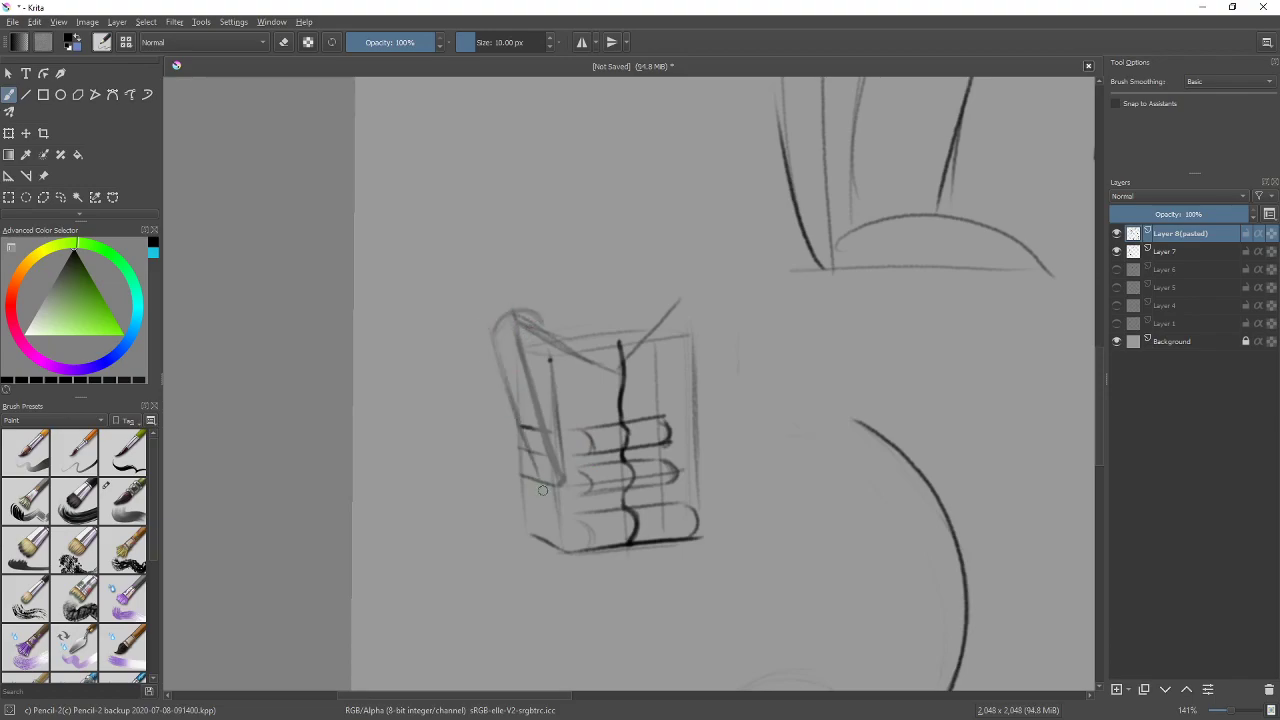
Draw a tapered arm cylinder with an elliptical end over the box's front corner, plus an upright cylinder overlapping it and a small arrow above
left_click_drag(550, 360, 552, 394)
left_click_drag(540, 314, 576, 458)
mouse_move(548, 354)
left_mouse_down()
mouse_move(565, 454)
mouse_move(536, 464)
mouse_move(490, 334)
mouse_move(534, 466)
left_mouse_up()
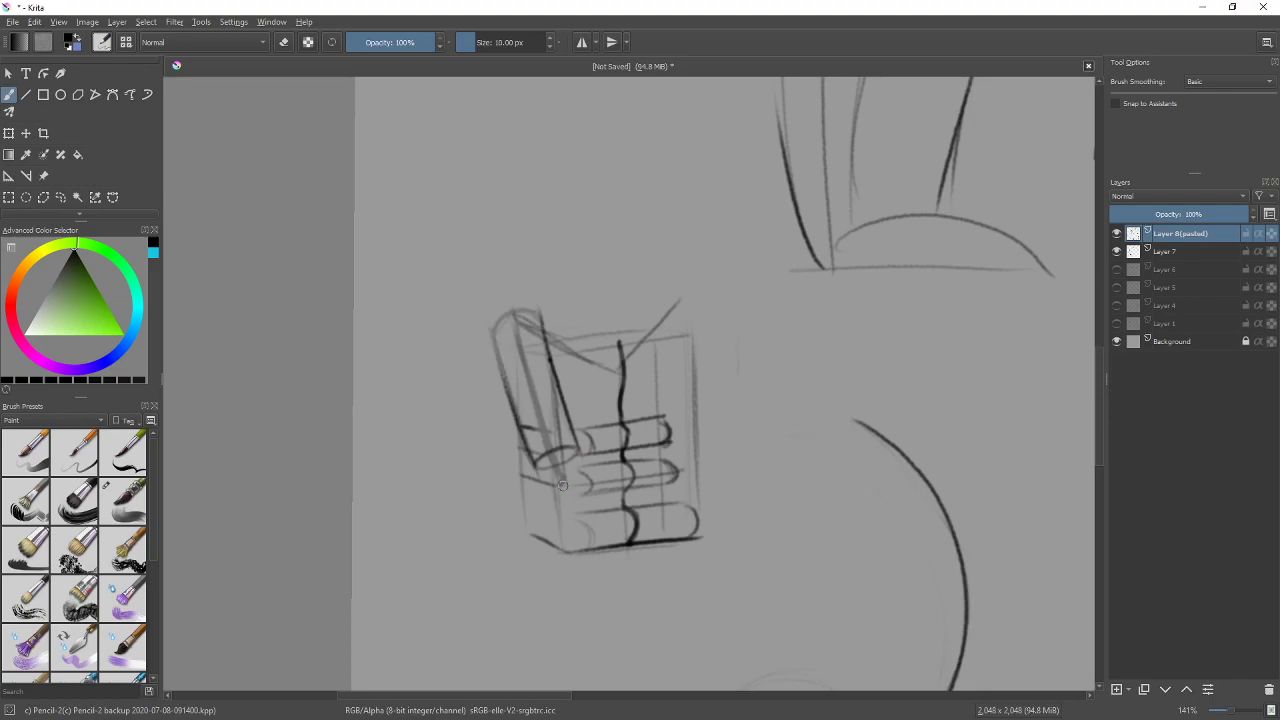
mouse_move(540, 470)
left_mouse_down()
mouse_move(544, 473)
mouse_move(579, 463)
mouse_move(542, 472)
mouse_move(537, 405)
mouse_move(540, 472)
mouse_move(537, 346)
mouse_move(539, 483)
mouse_move(585, 468)
mouse_move(583, 369)
mouse_move(574, 454)
mouse_move(578, 374)
mouse_move(554, 346)
mouse_move(577, 355)
mouse_move(540, 346)
mouse_move(580, 351)
mouse_move(561, 349)
mouse_move(531, 289)
mouse_move(589, 303)
mouse_move(585, 342)
left_mouse_up()
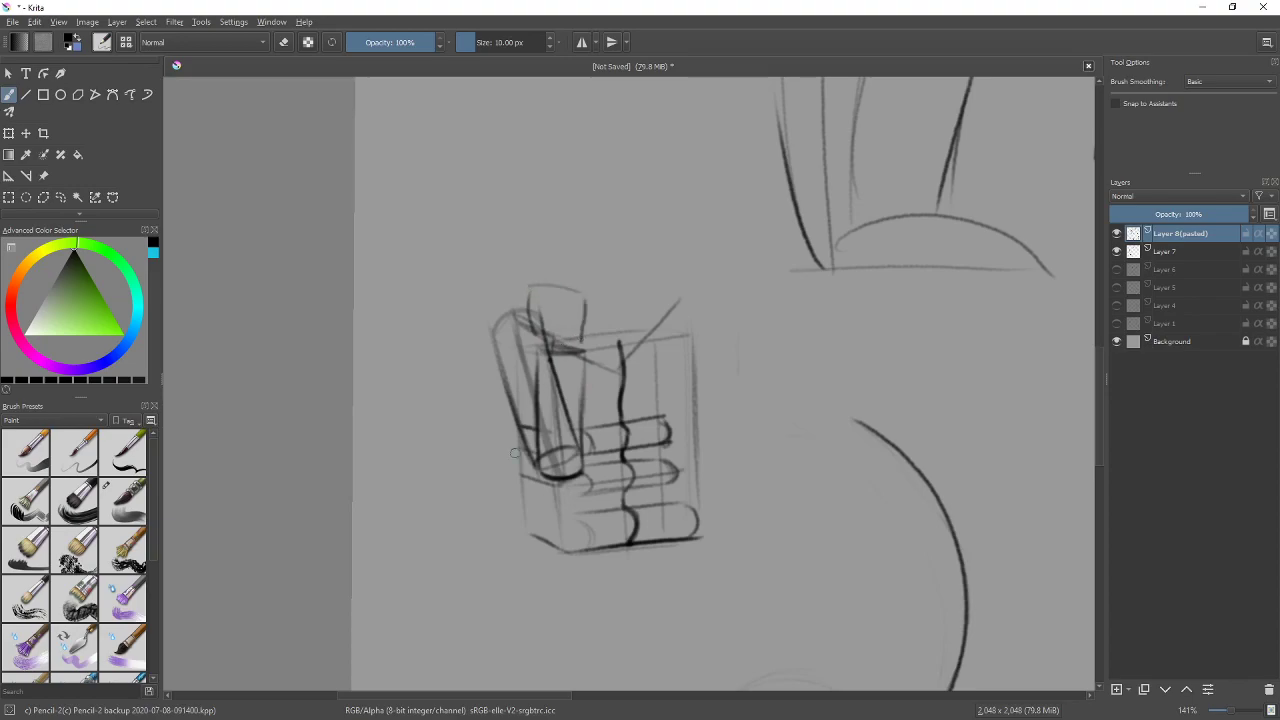
left_click_drag(474, 315, 516, 299)
Sketch a stack of three overlapping circles between the box and the large curve, adding a smiling face and a horizontal guideline to the middle one
mouse_move(790, 294)
left_mouse_down()
mouse_move(799, 371)
mouse_move(812, 376)
mouse_move(771, 387)
mouse_move(831, 410)
left_mouse_up()
mouse_move(777, 368)
left_mouse_down()
mouse_move(831, 350)
mouse_move(792, 328)
mouse_move(757, 332)
mouse_move(817, 322)
left_mouse_up()
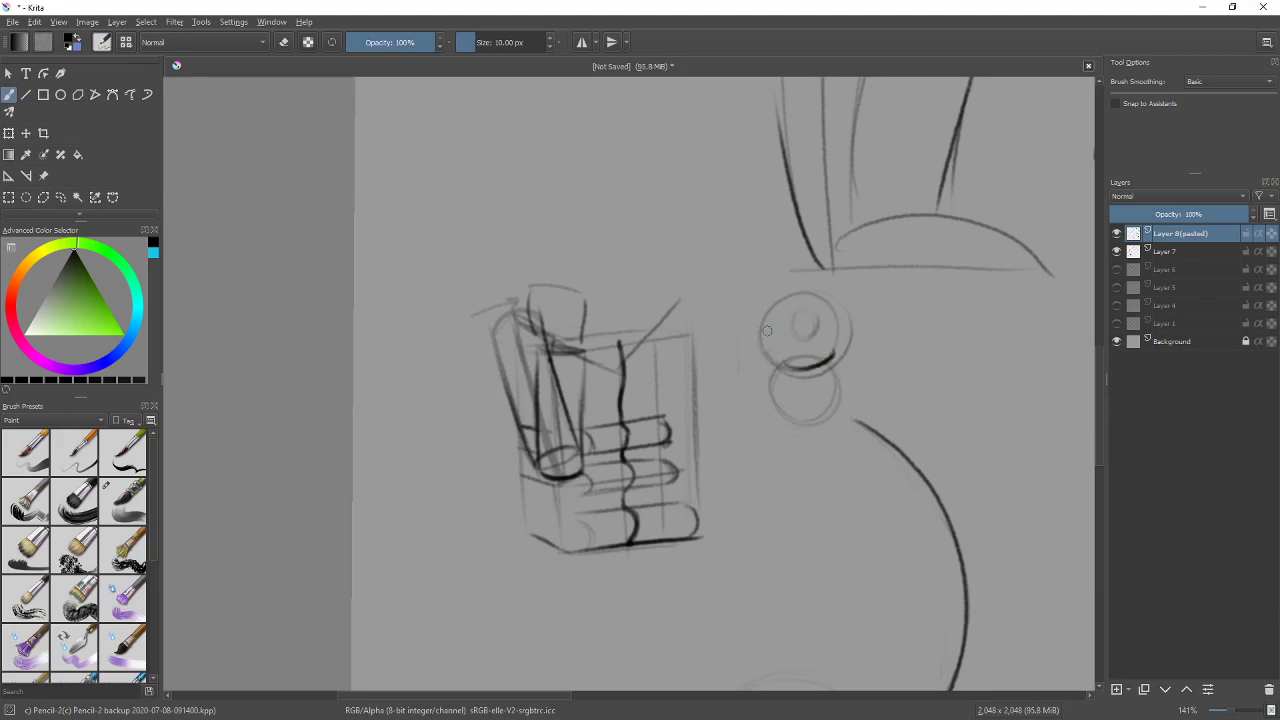
left_click(768, 331)
left_click(839, 327)
mouse_move(784, 326)
left_mouse_down()
mouse_move(842, 300)
mouse_move(760, 297)
mouse_move(778, 334)
mouse_move(762, 345)
mouse_move(790, 358)
mouse_move(792, 336)
mouse_move(762, 334)
mouse_move(817, 326)
left_mouse_up()
left_click(843, 300)
key("ctrl+z")
mouse_move(792, 256)
left_mouse_down()
mouse_move(832, 295)
mouse_move(770, 303)
mouse_move(809, 251)
mouse_move(836, 290)
left_mouse_up()
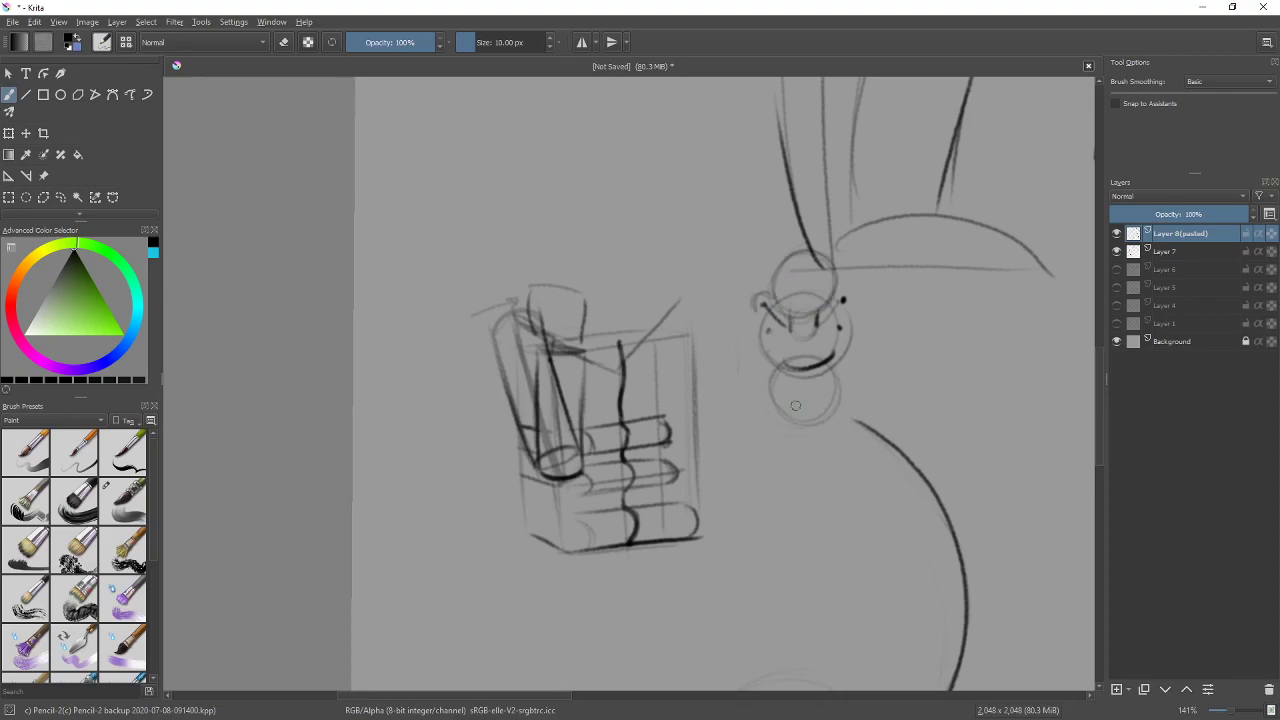
left_click_drag(735, 331, 858, 330)
Compare the Naruto figure with the other characters on the figure drawing sheet in the photo viewer and return to Krita
key("alt+Tab")
left_click_drag(50, 206, 521, 168)
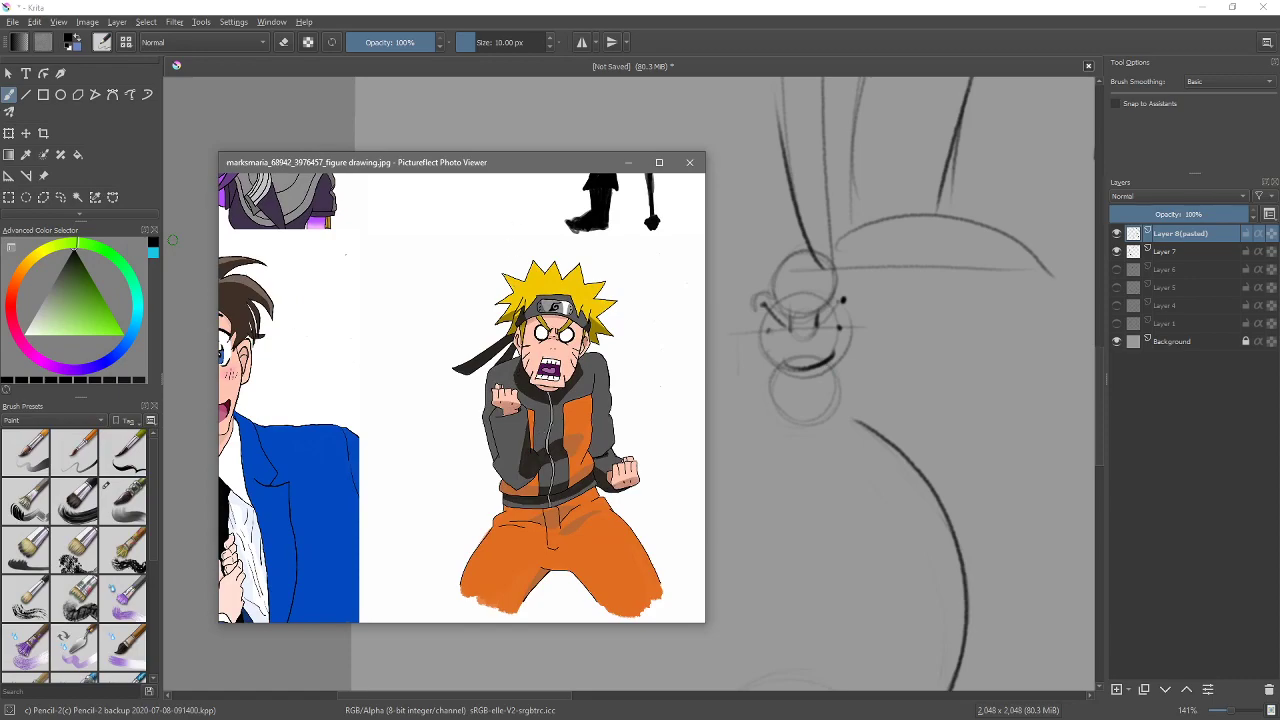
scroll(461, 397, "down", 2)
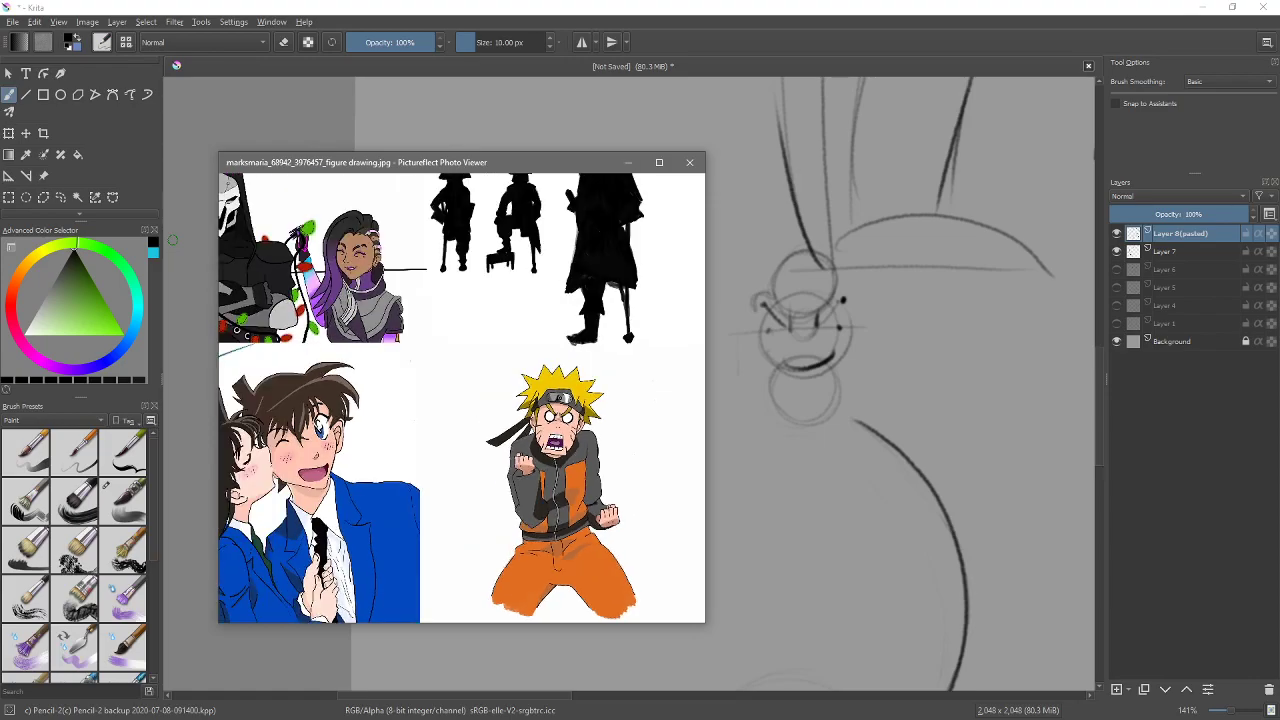
scroll(461, 397, "up", 1)
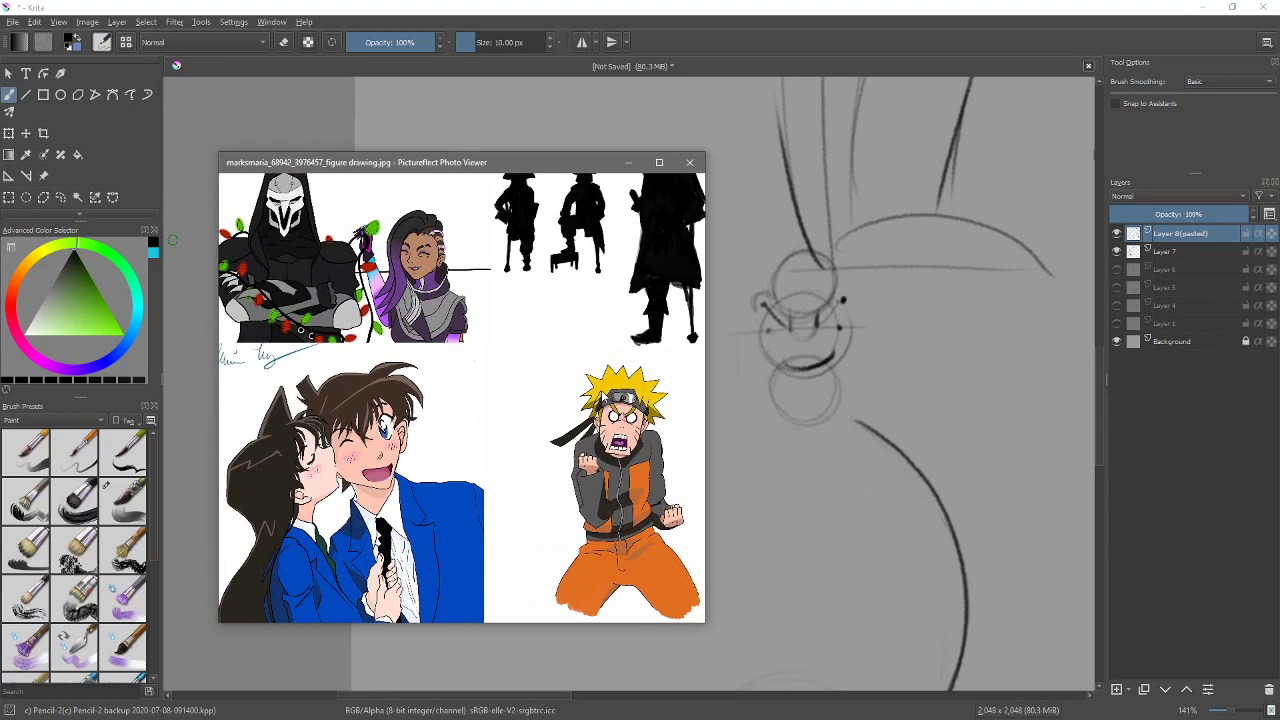
scroll(461, 397, "up", 1)
left_click(546, 150)
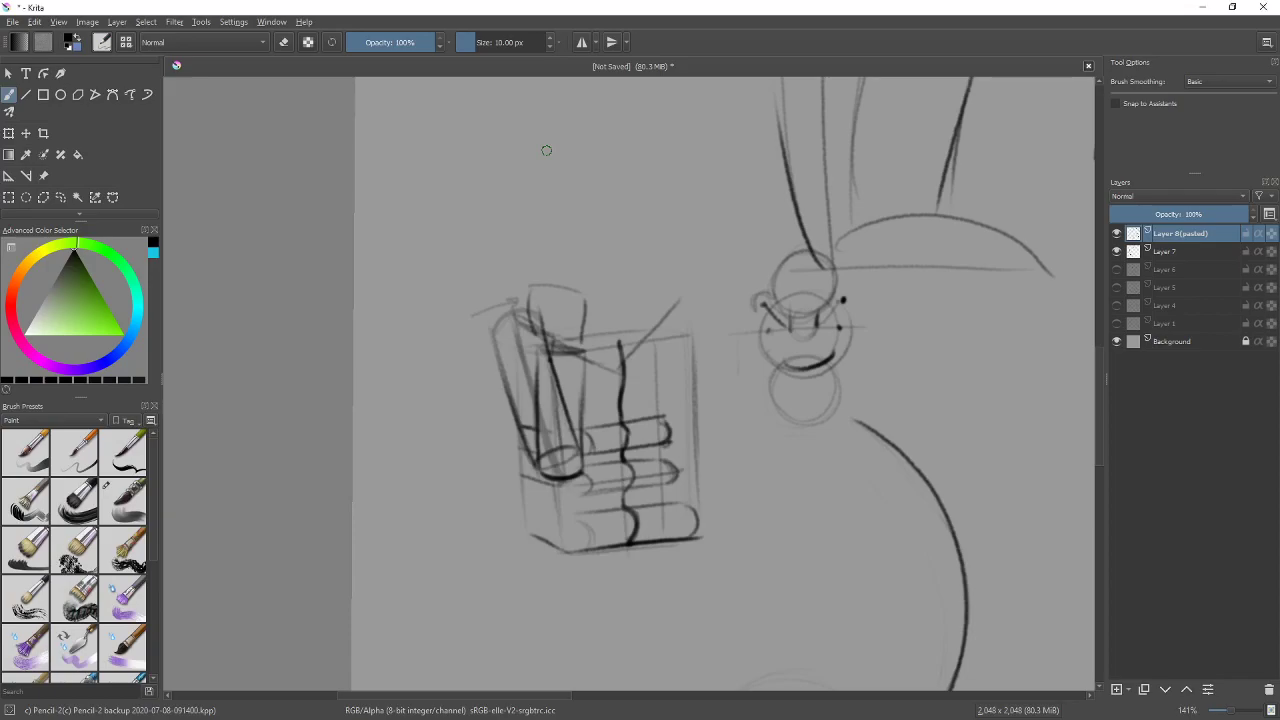
Open the Sonic drawing from the submissions (1) folder in File Explorer and maximise the photo viewer
key("alt+Tab")
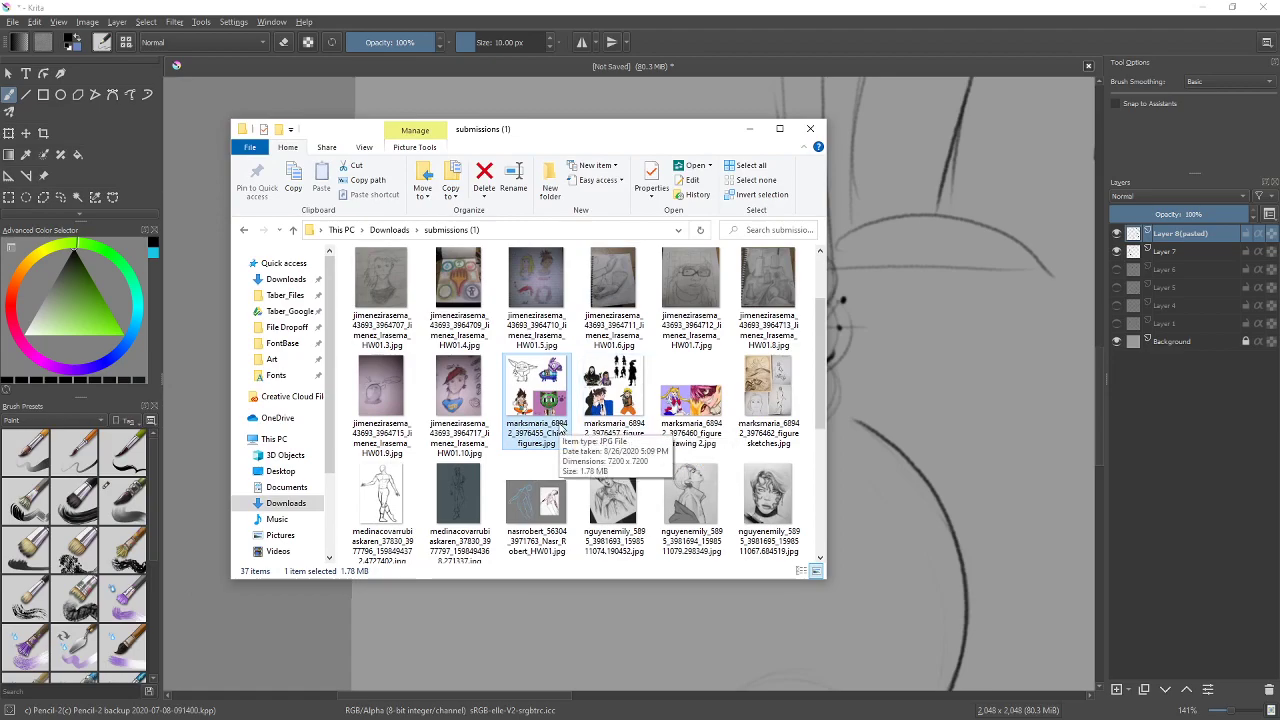
left_click(602, 400)
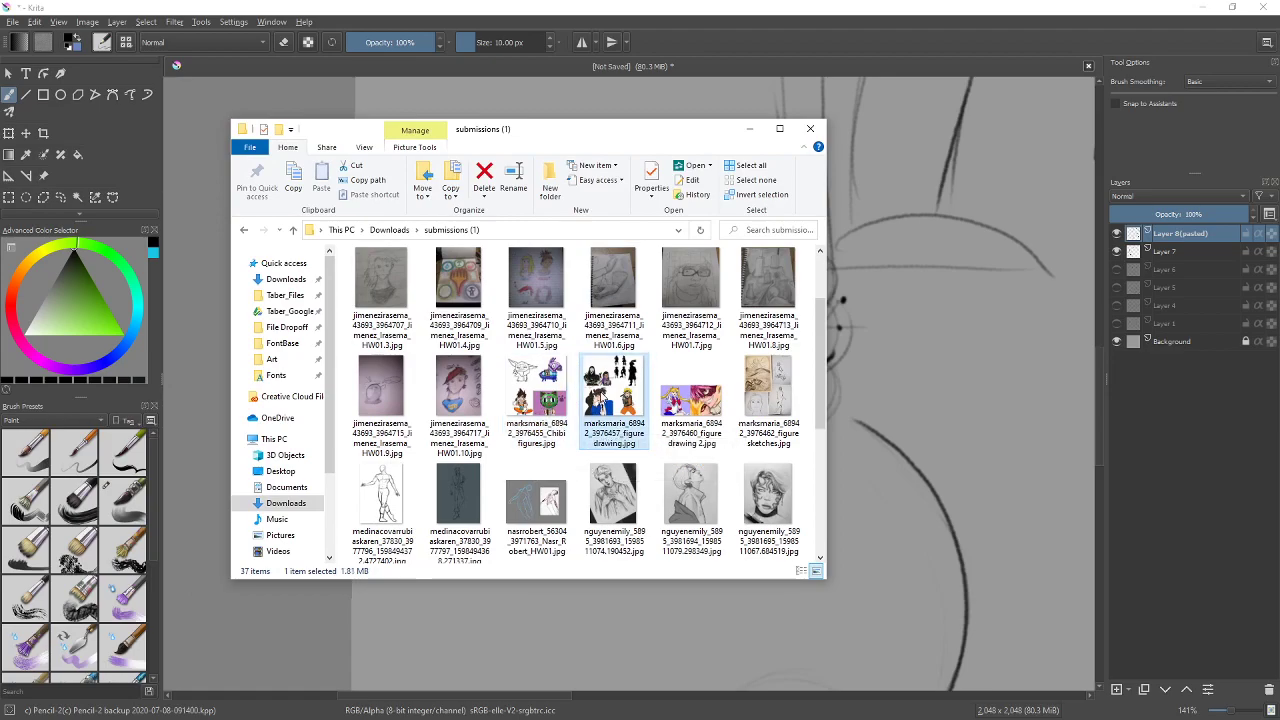
scroll(602, 400, "down", 1)
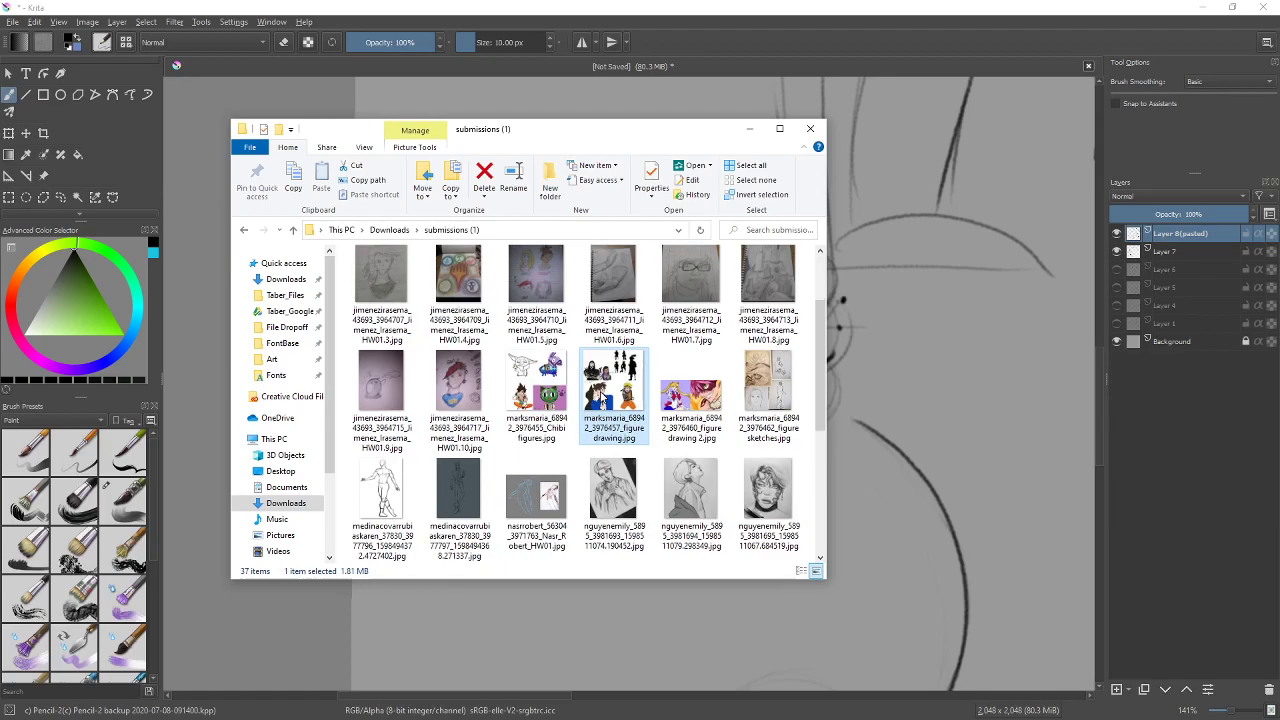
scroll(602, 400, "down", 1)
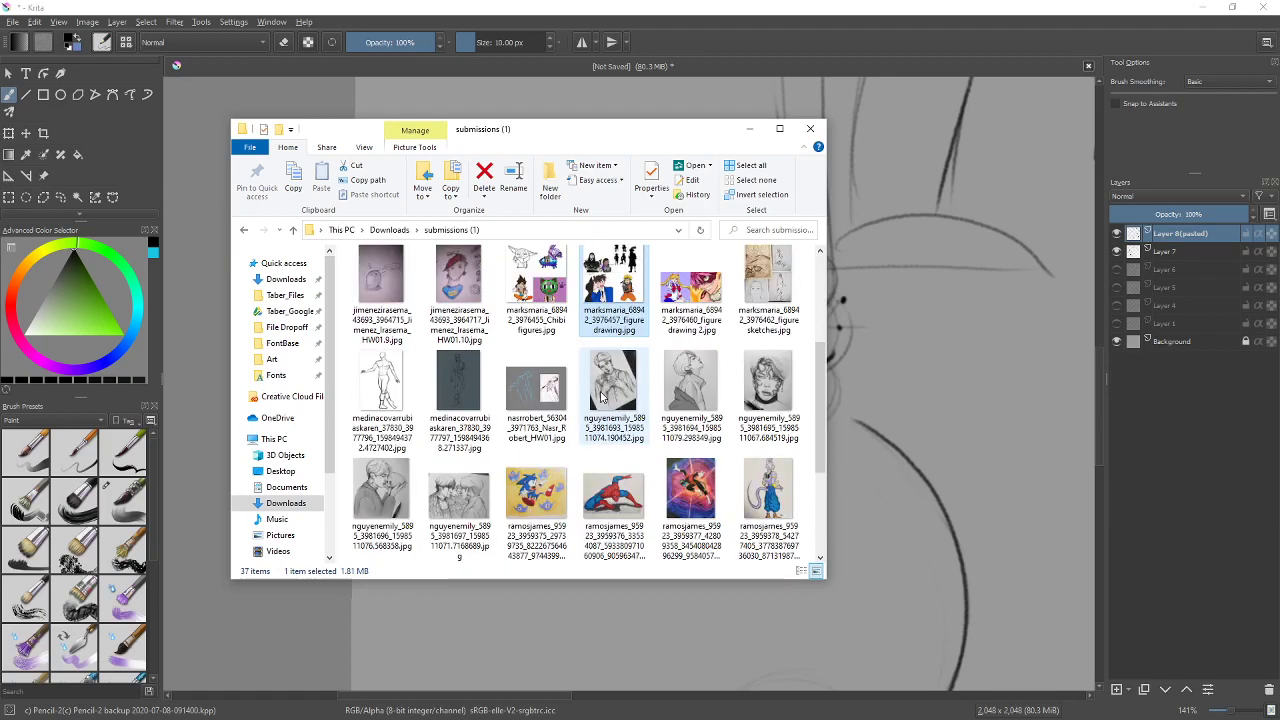
scroll(602, 398, "down", 2)
left_click(530, 292)
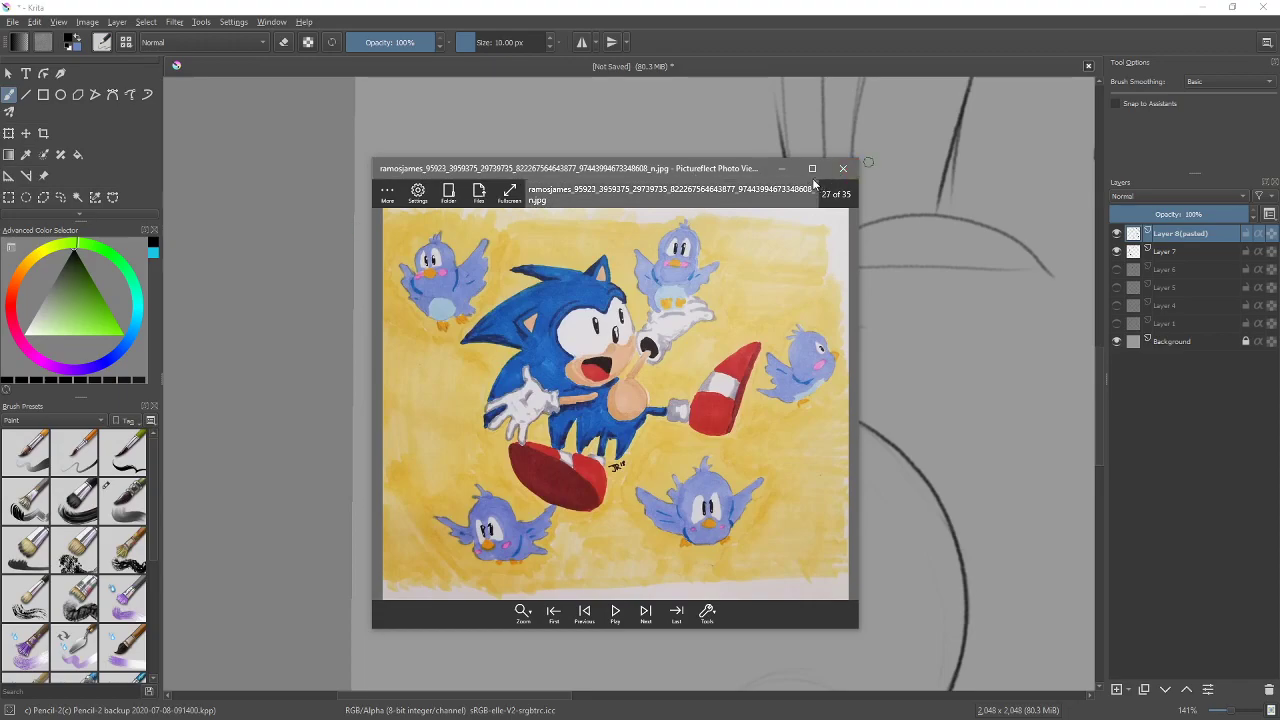
left_click(812, 171)
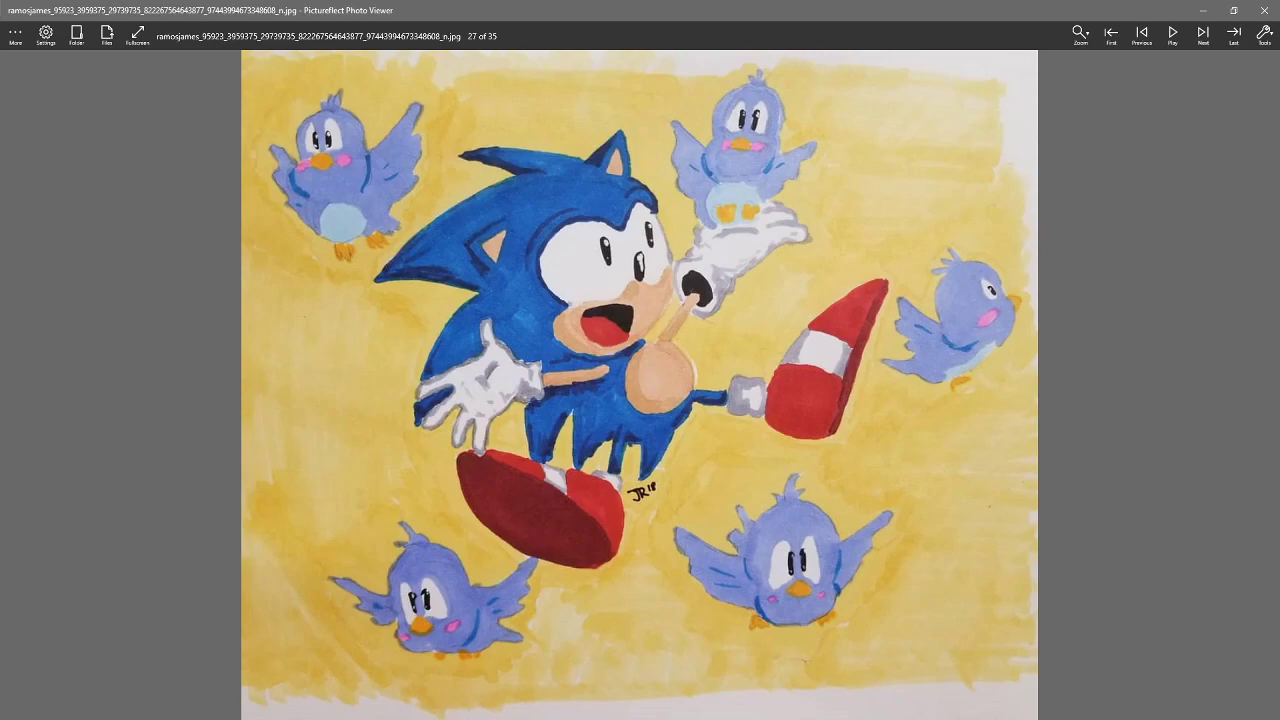
Look through the drawings after the Sonic one, from Spider-Man to the portrait with glasses
key("Right")
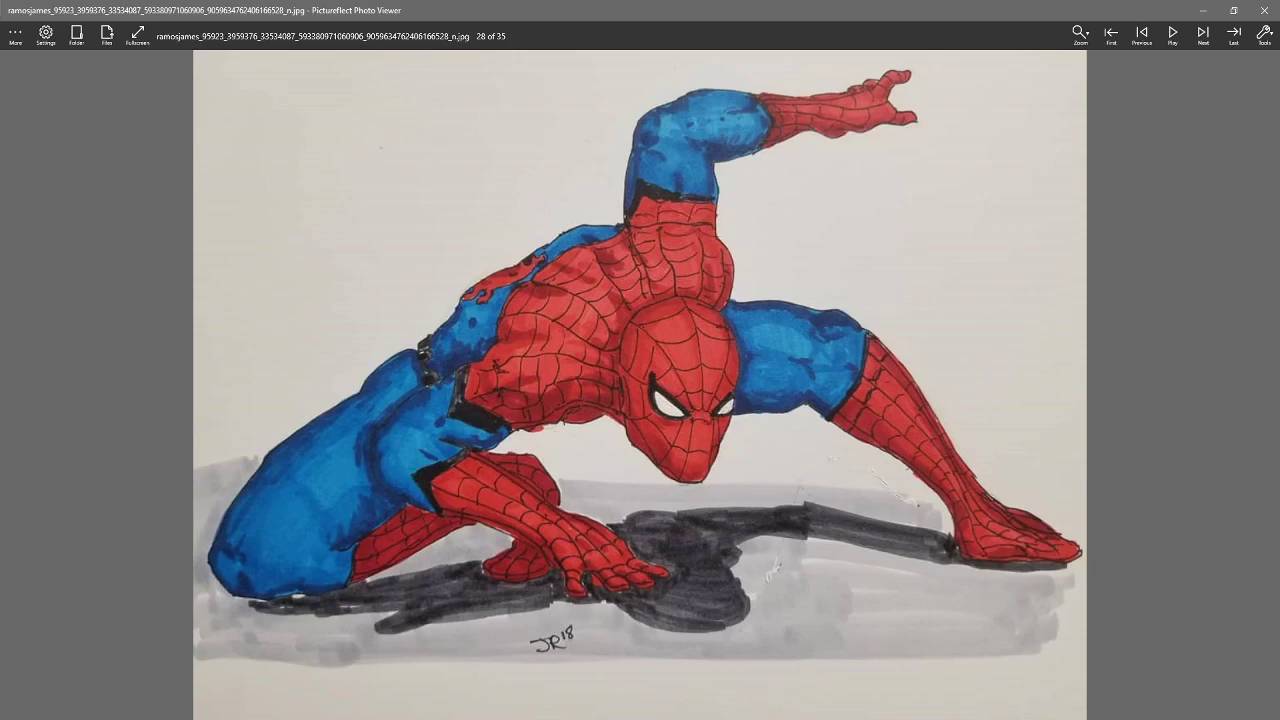
key("Right")
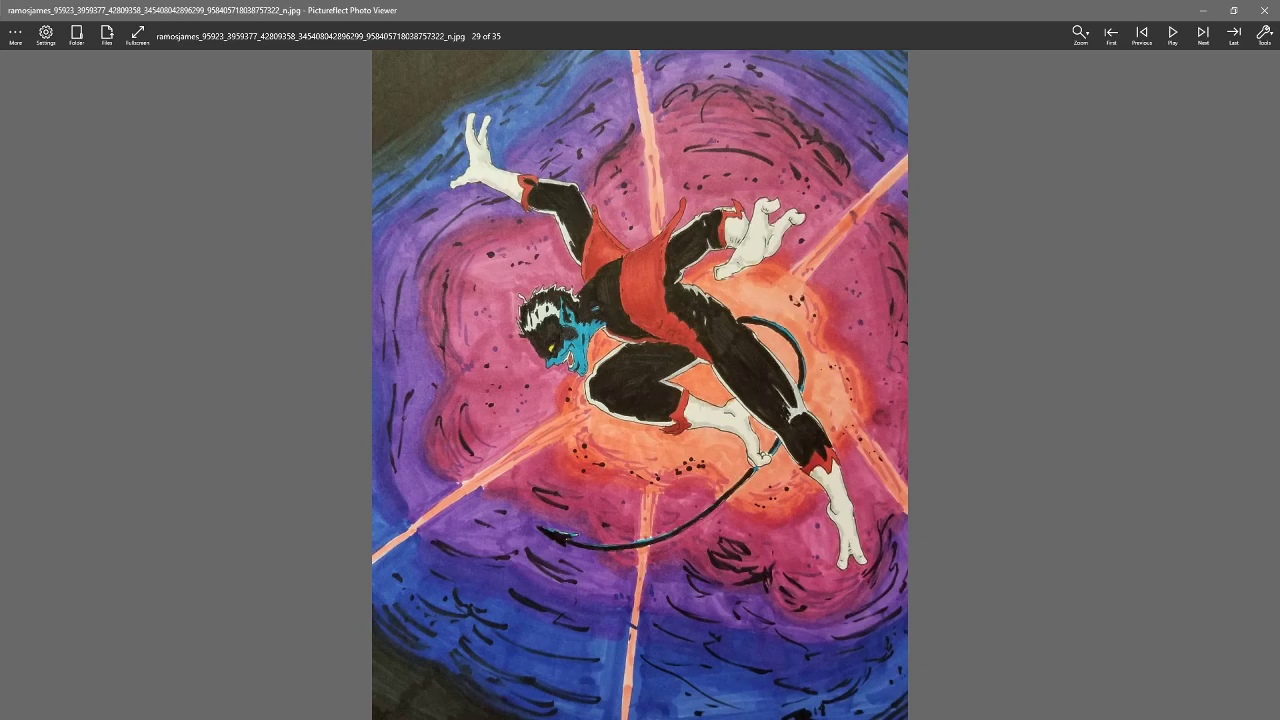
key("Right")
key("Right")
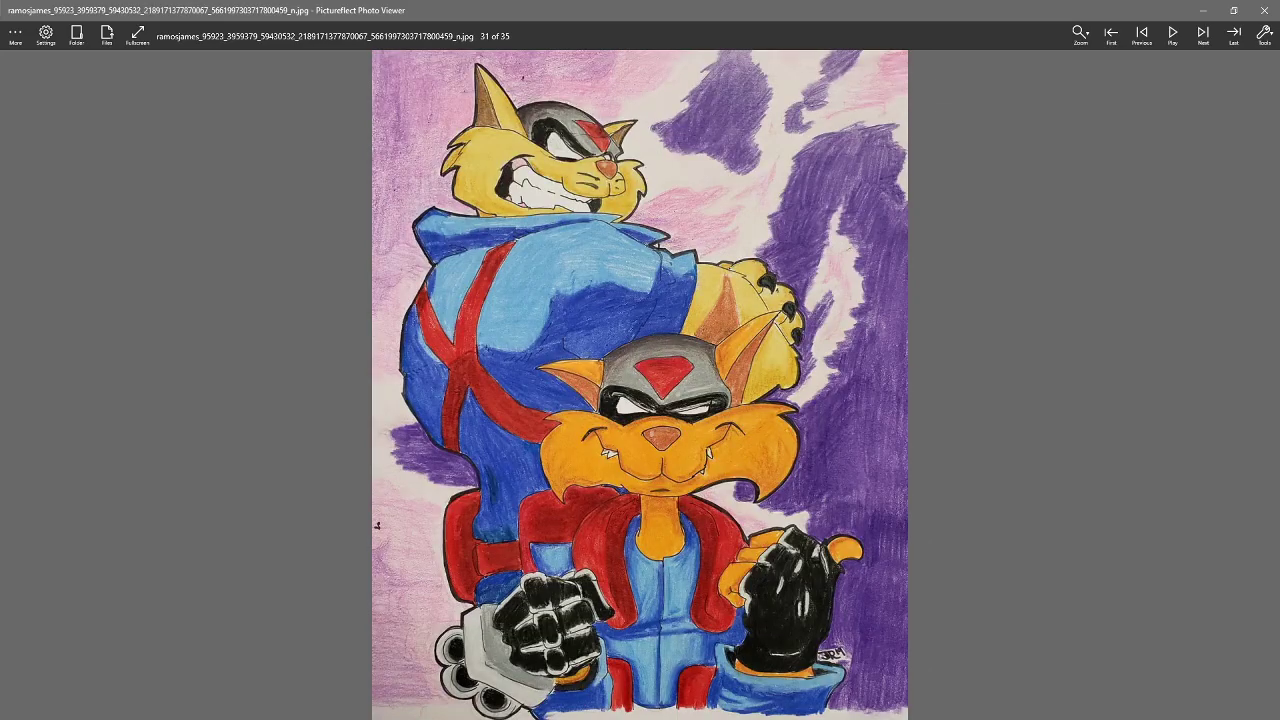
key("Right")
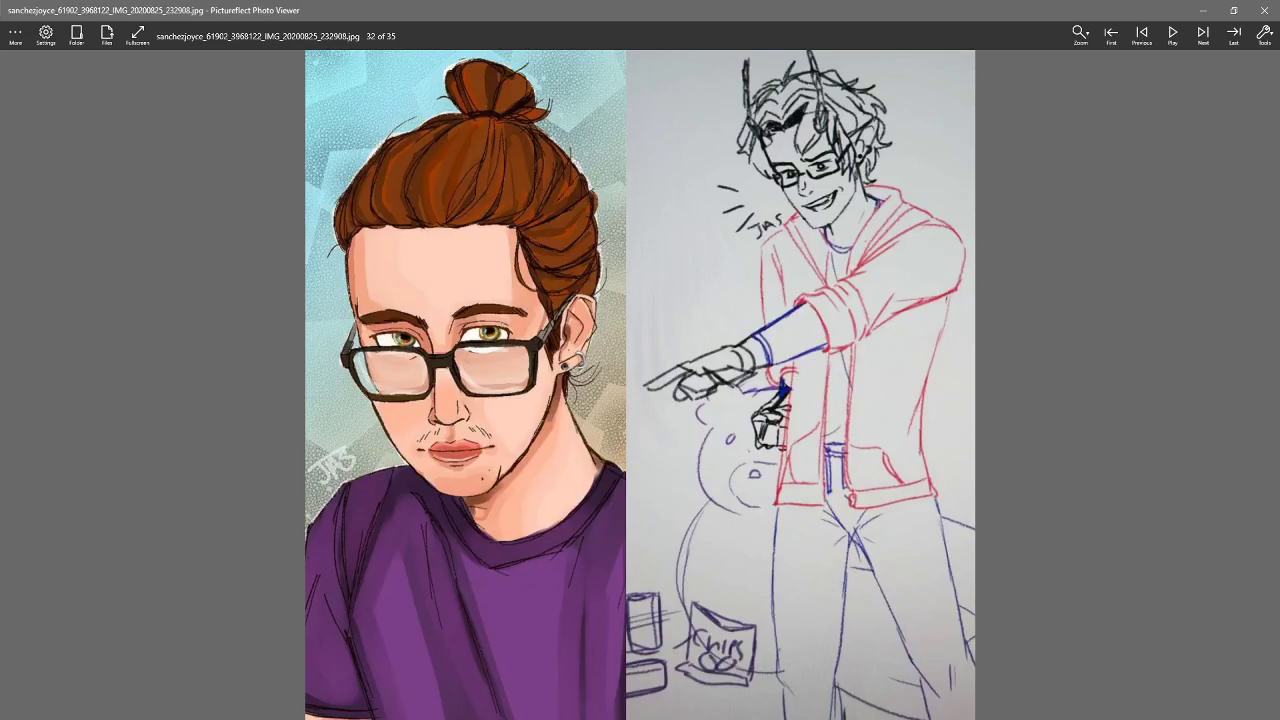
Go back through the two masked cats, the purple cat figure and the leaping black-and-red figure to examine the Spider-Man drawing
key("Left")
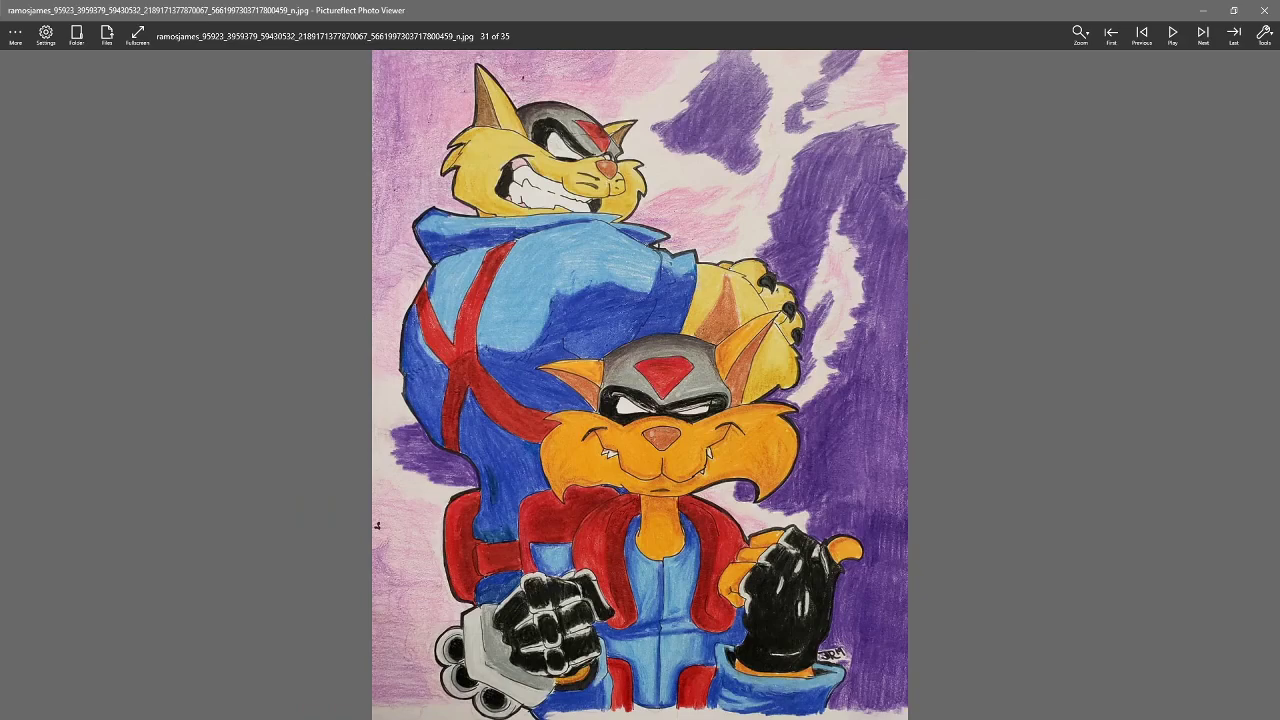
key("Left")
key("Left")
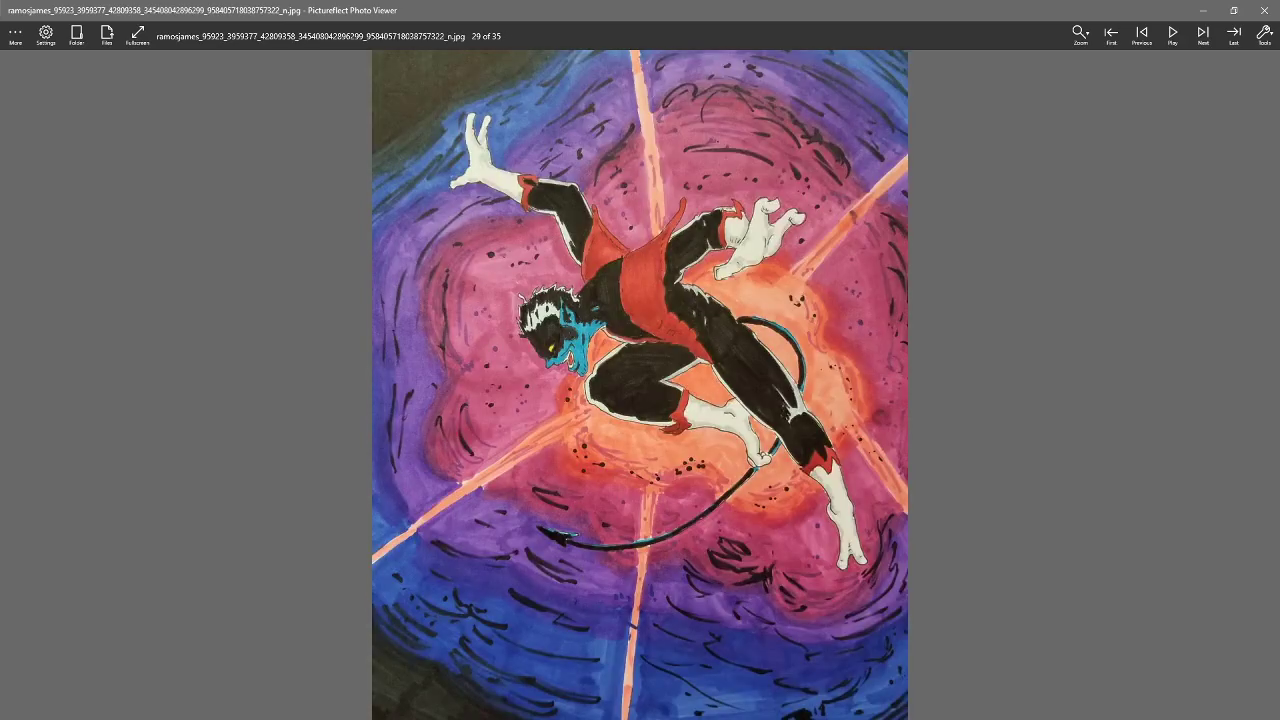
key("Left")
key("Right")
key("Right")
key("Right")
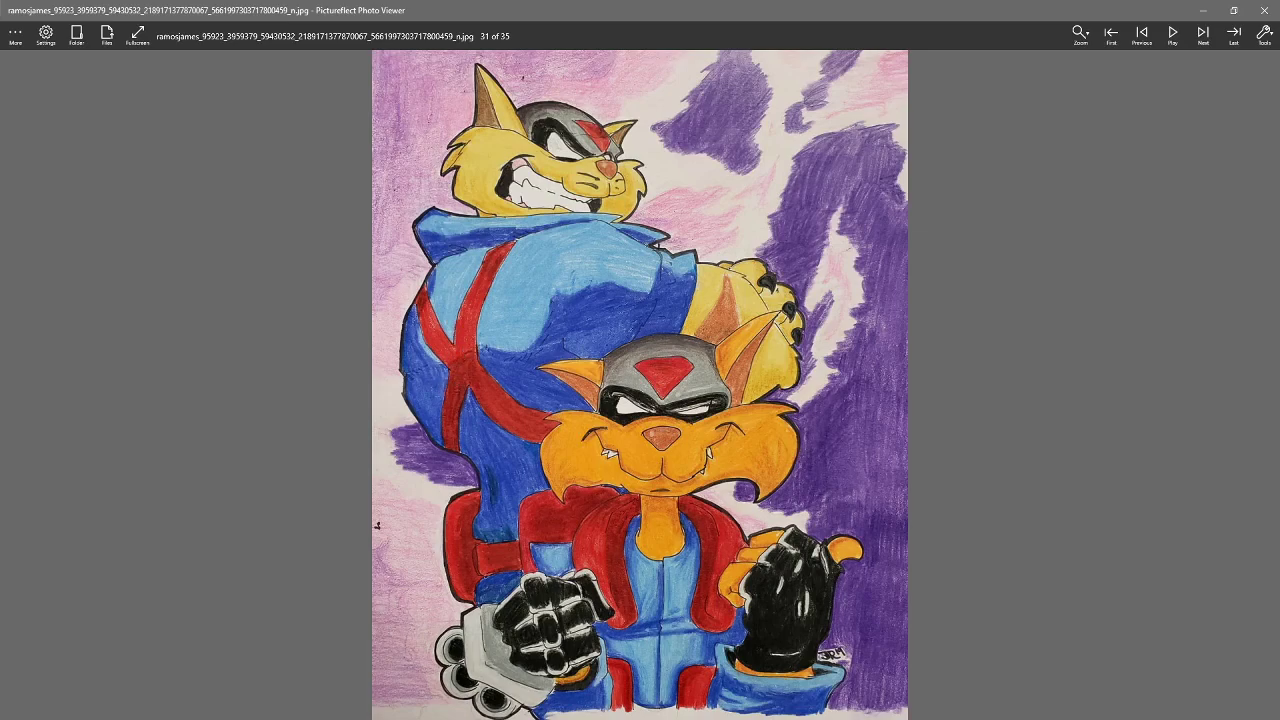
key("Left")
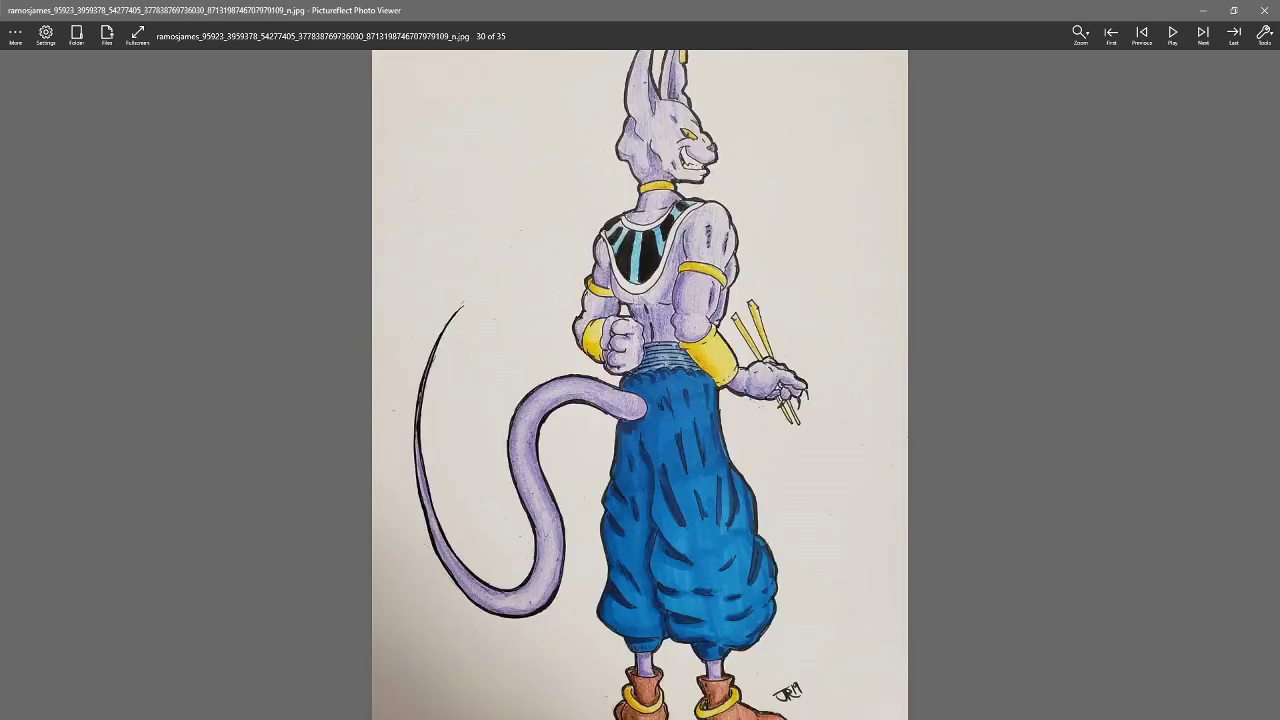
key("Left")
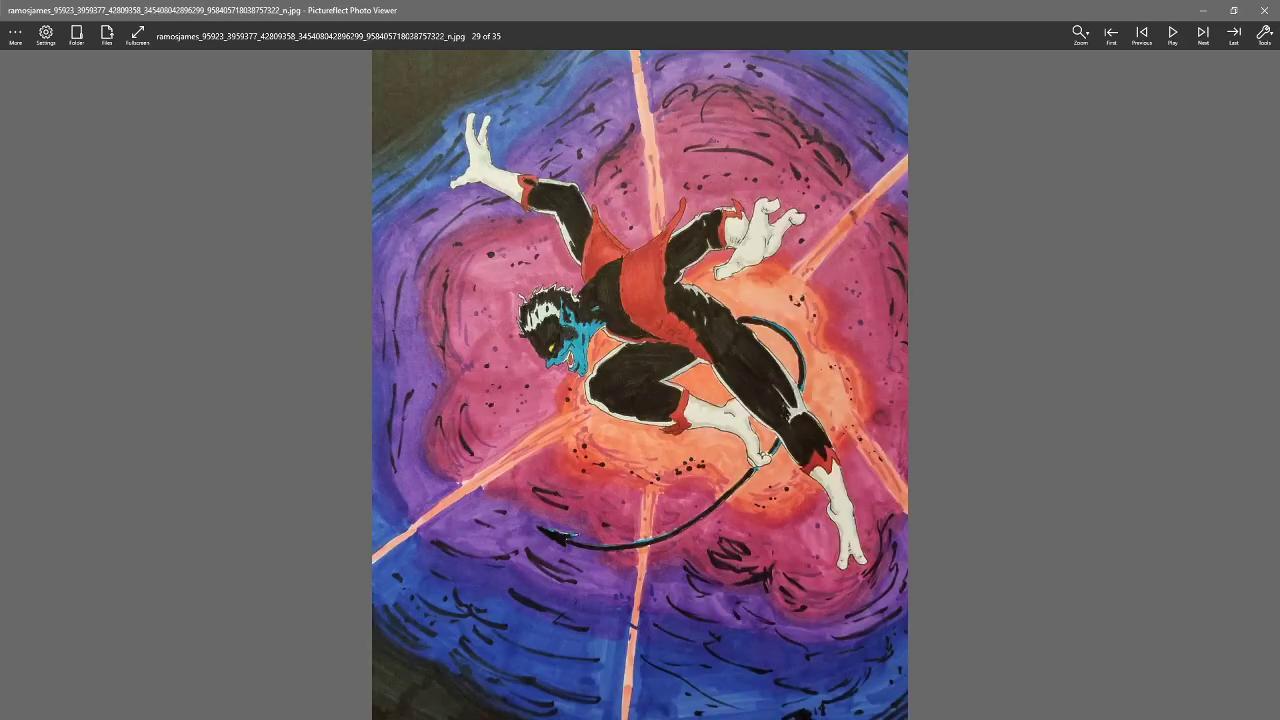
key("Left")
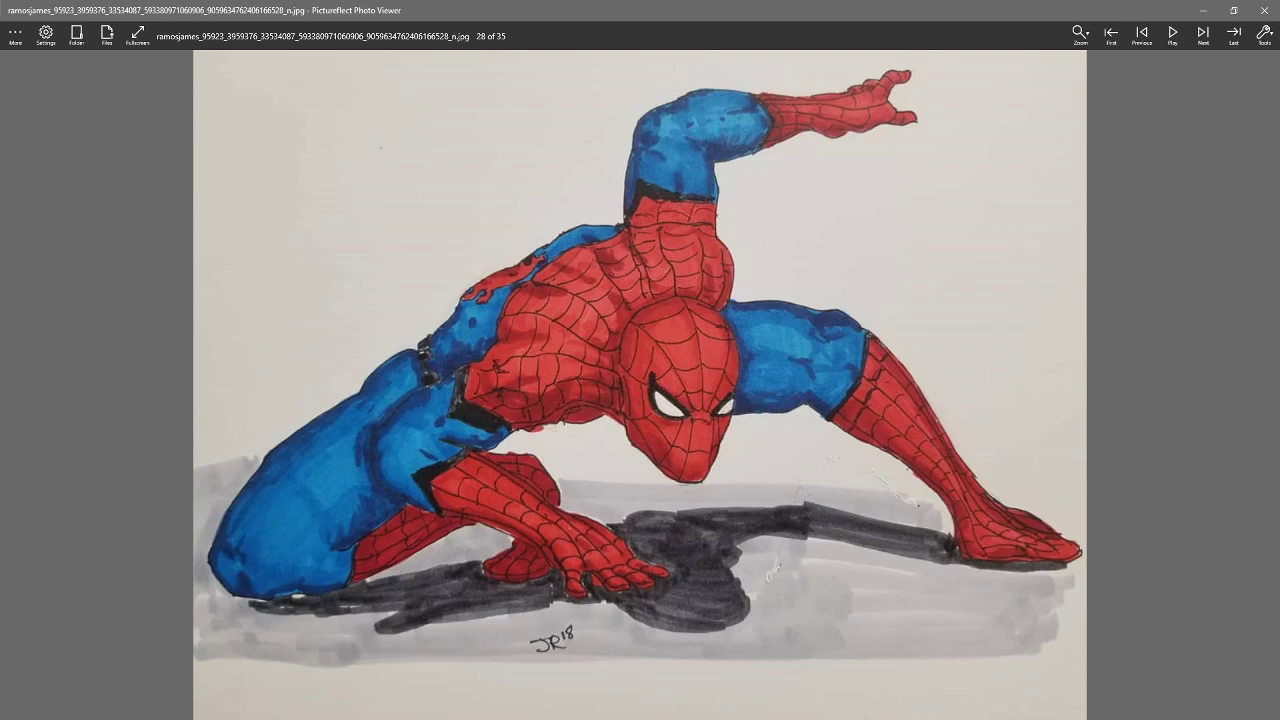
Place the photo viewer as a smaller window over the Krita canvas and compare the poses in the Sonic, Spider-Man and leaping figure drawings
mouse_move(845, 14)
left_mouse_down()
mouse_move(593, 154)
mouse_move(465, 176)
mouse_move(269, 122)
left_mouse_up()
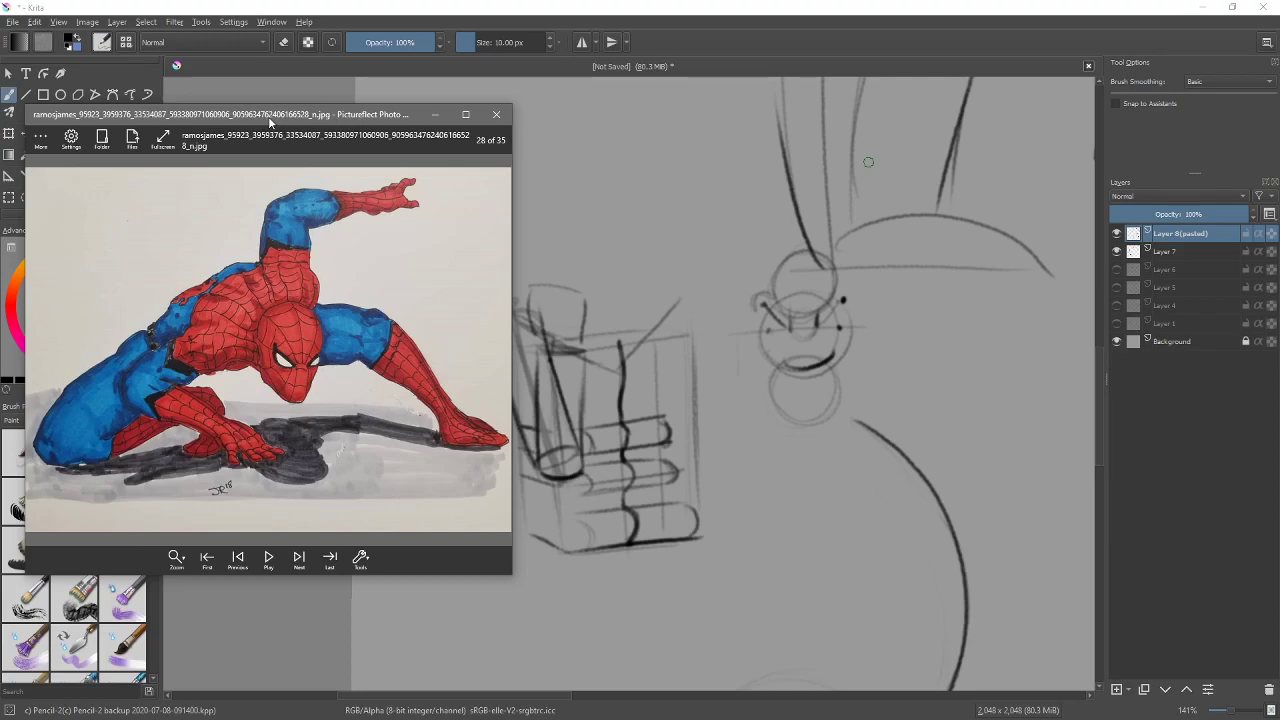
left_click_drag(270, 122, 347, 133)
key("Right")
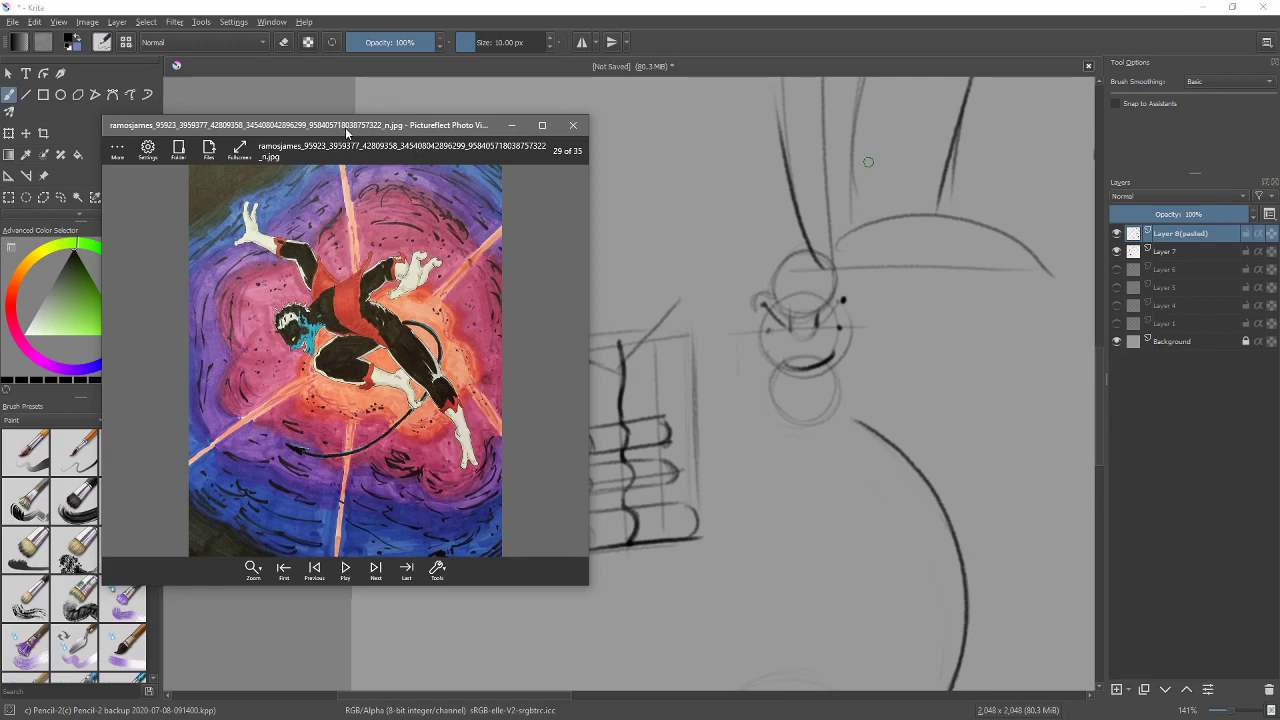
key("Left")
key("Left")
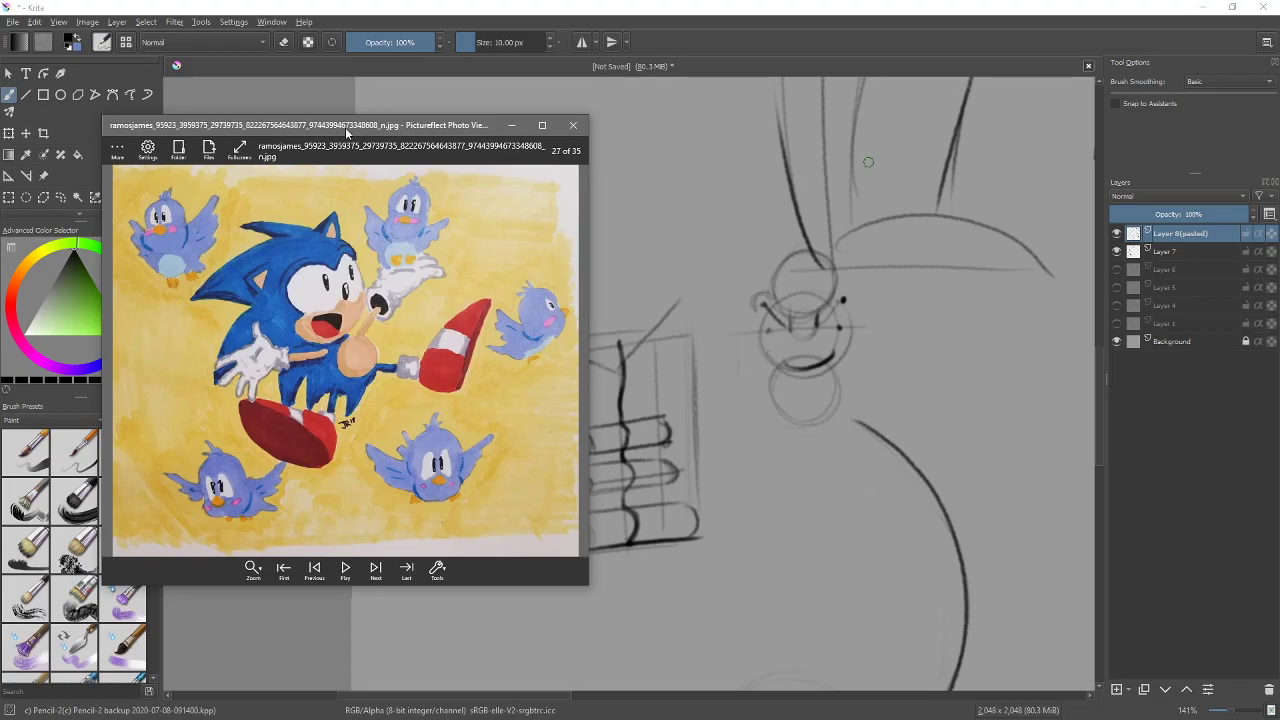
key("Right")
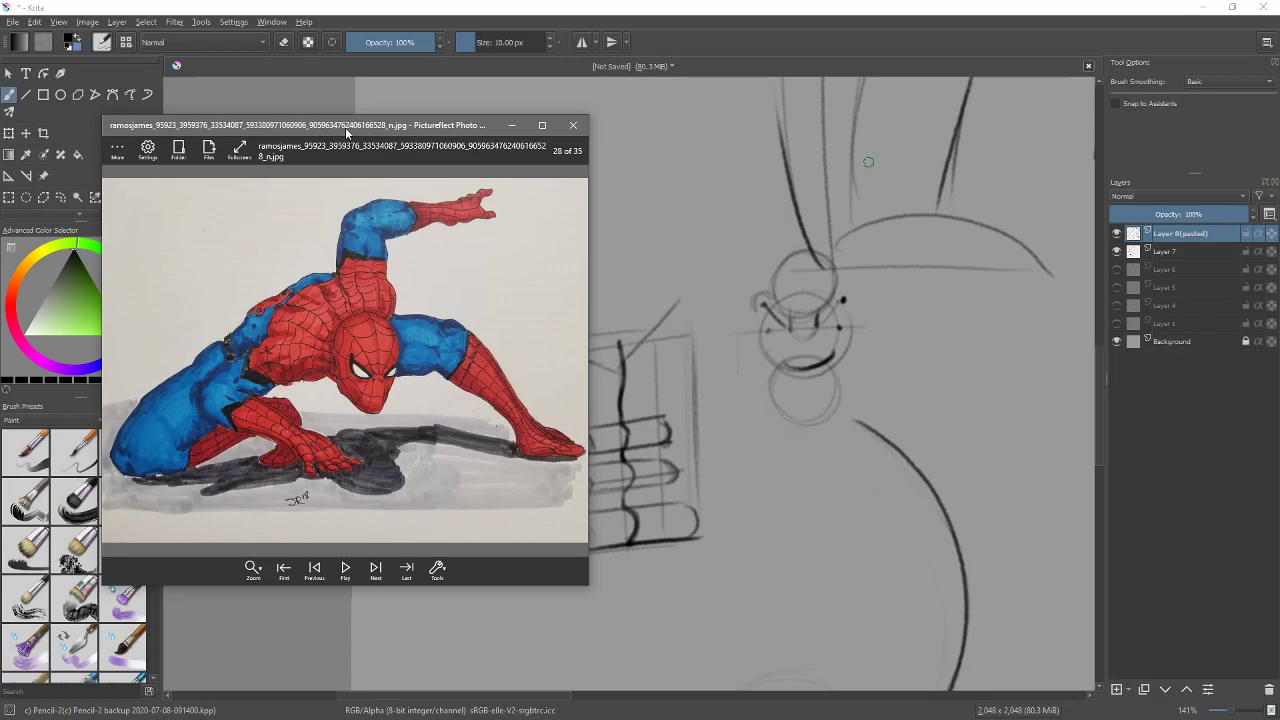
key("Right")
key("Right")
key("Right")
key("Right")
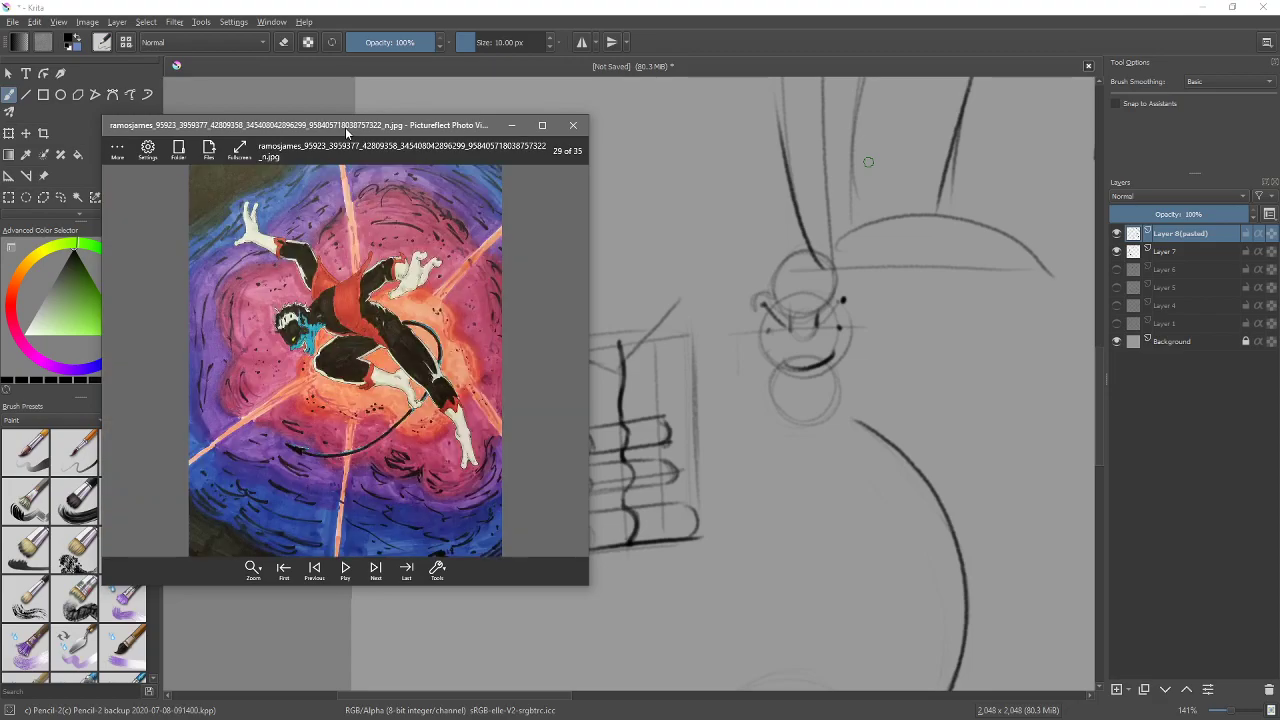
key("Left")
key("Left")
key("Left")
key("Left")
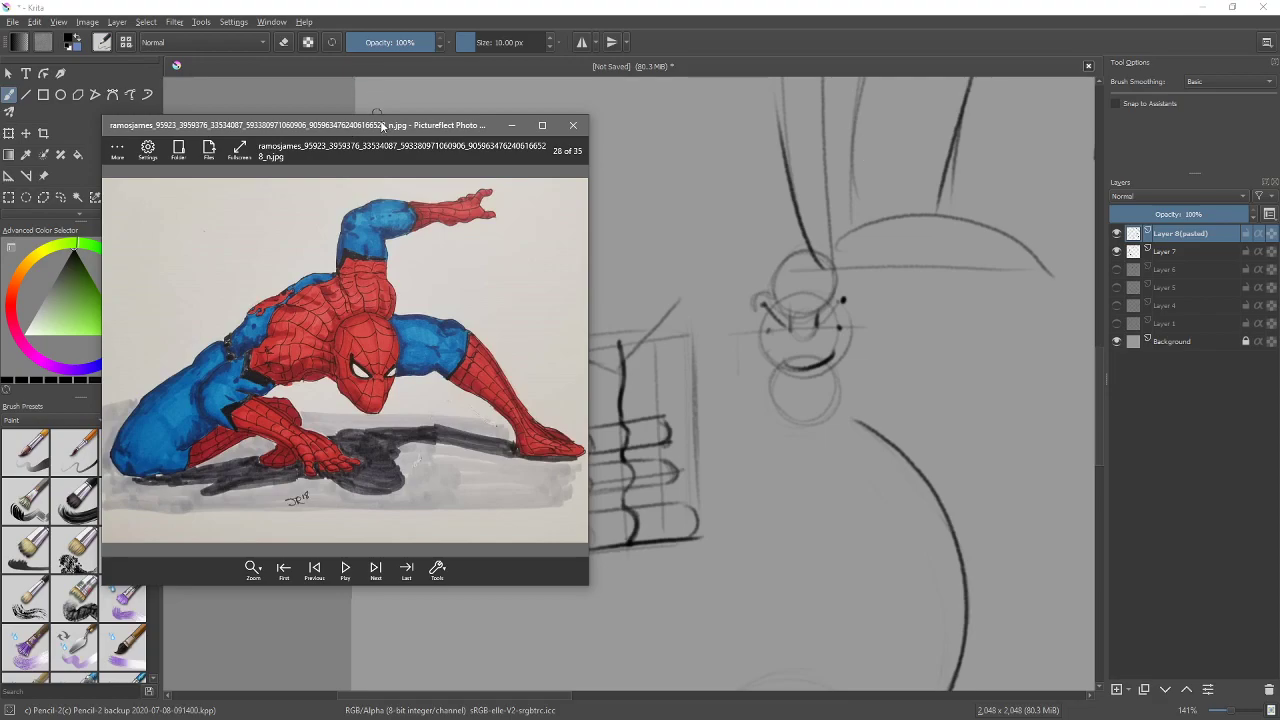
Check the canvas in Krita, maximise the photo viewer again and compare the Spider-Man drawing with the ones after it
key("super+Down")
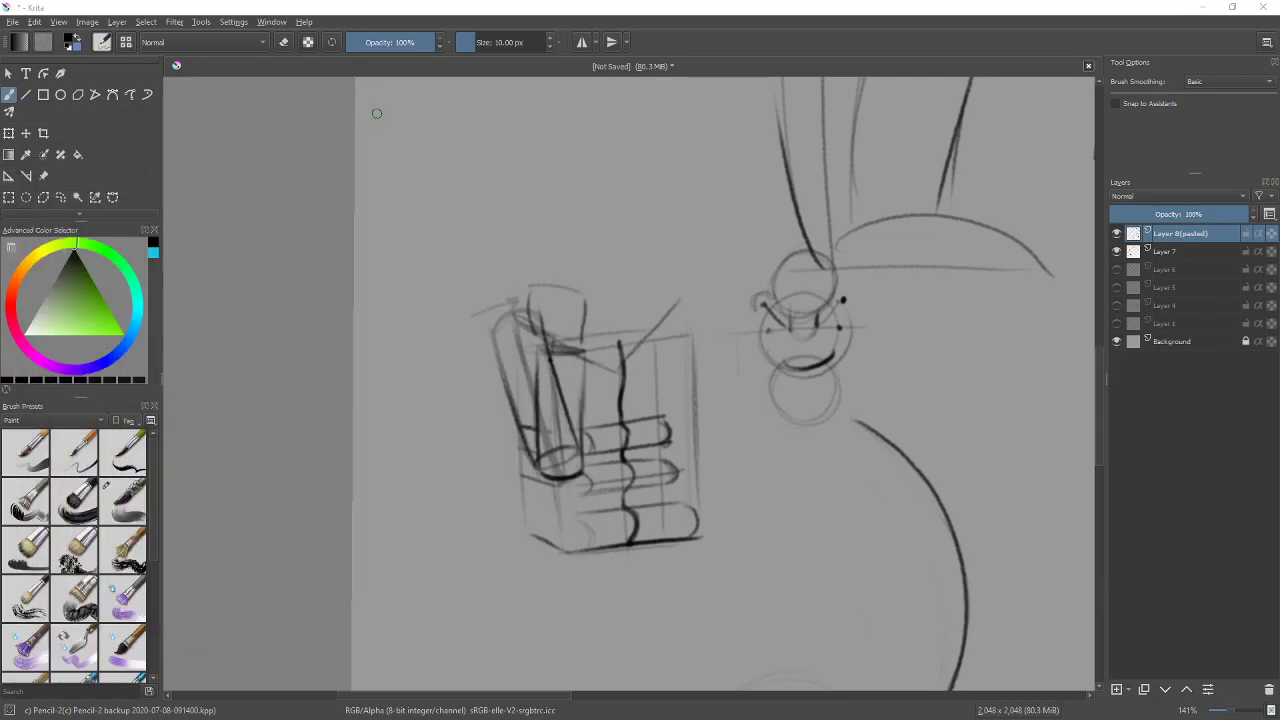
key("alt+Tab")
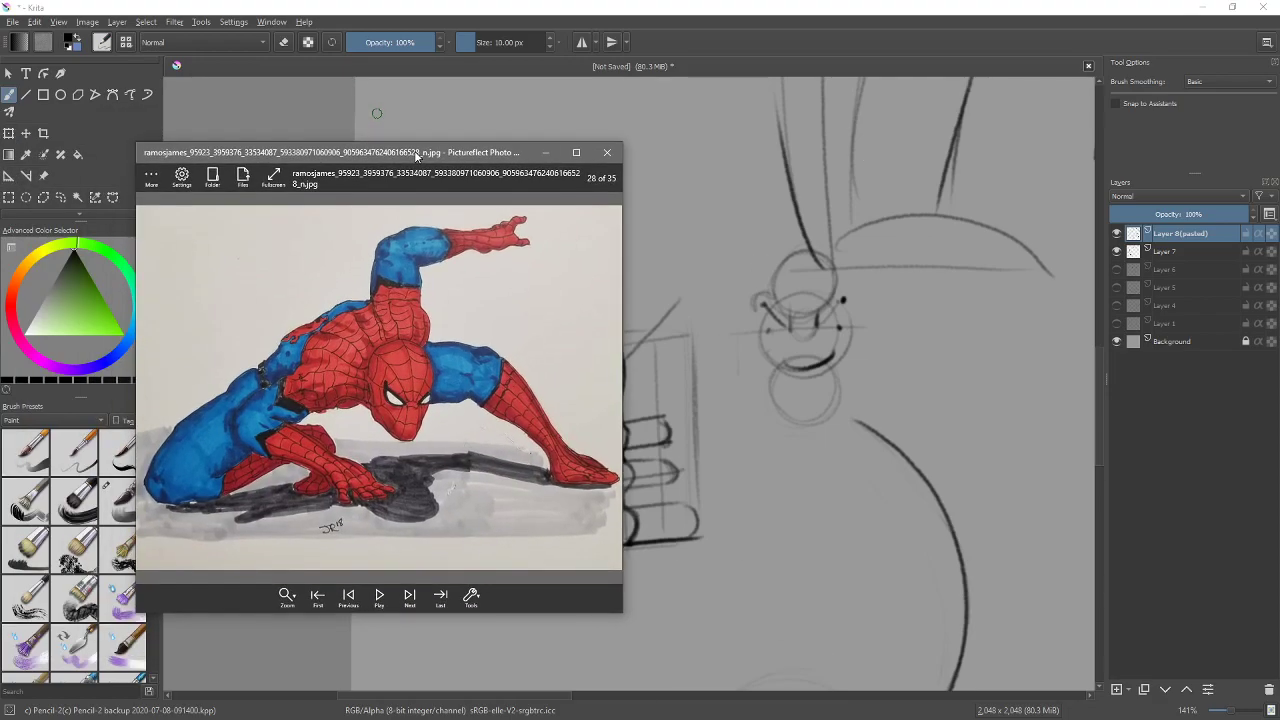
key("super+Up")
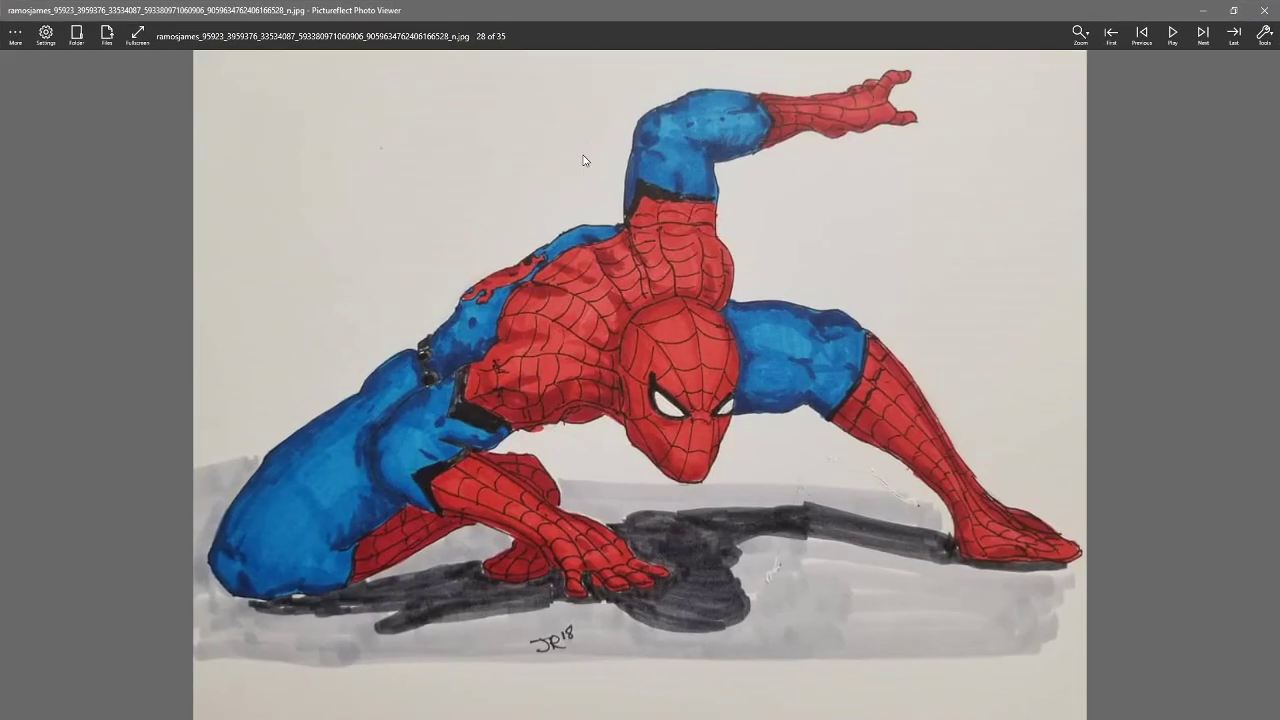
key("Right")
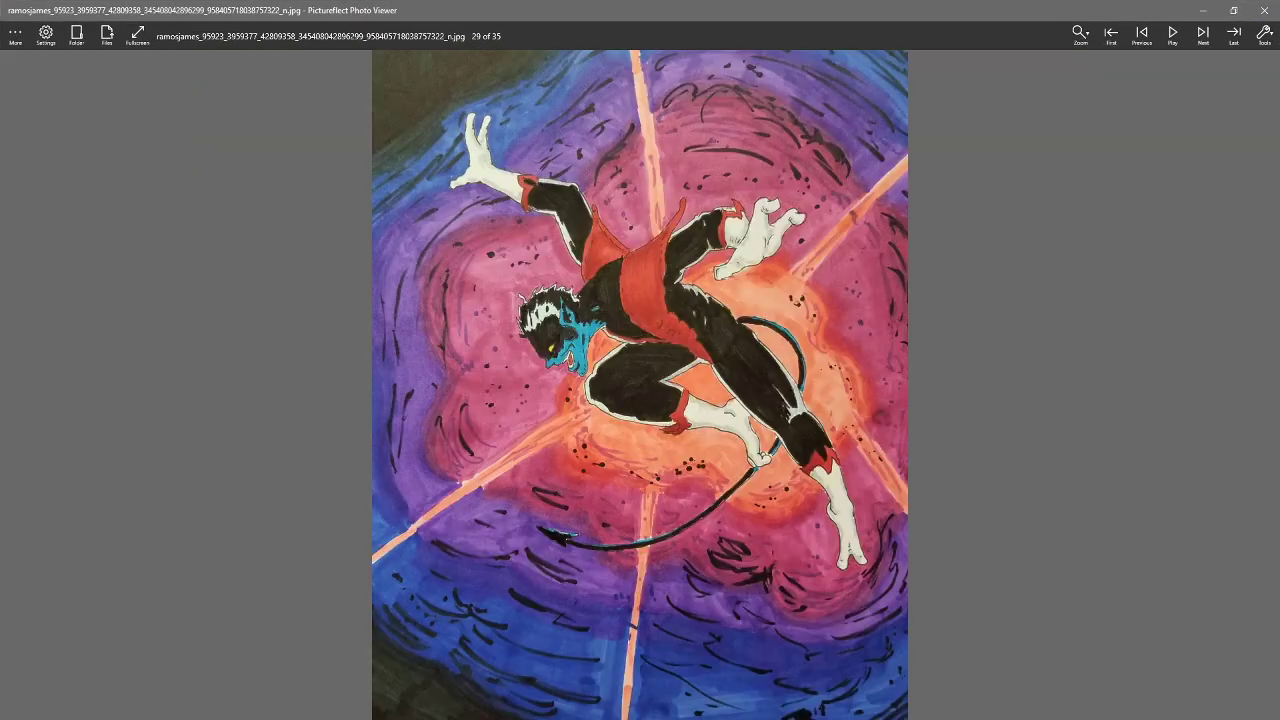
key("Right")
key("Left")
key("Left")
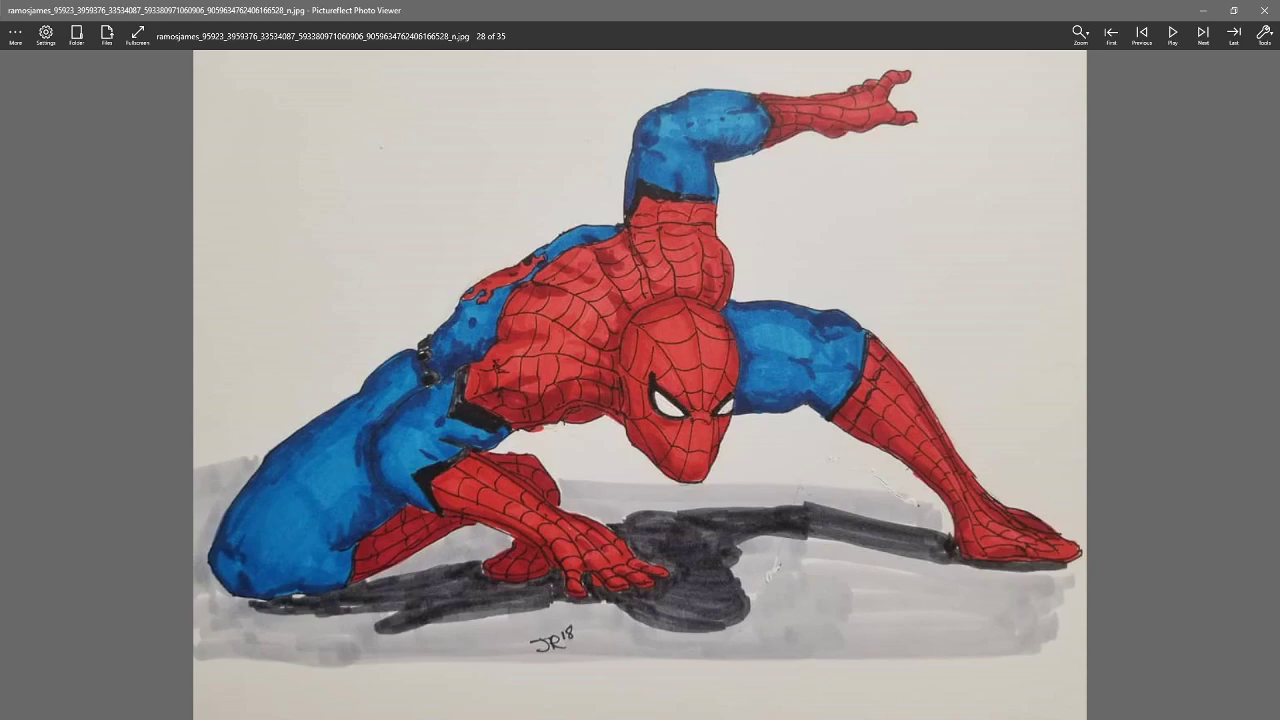
Compare the Sonic and Spider-Man drawings once more, shrink the photo viewer to a smaller window and minimise it
key("Left")
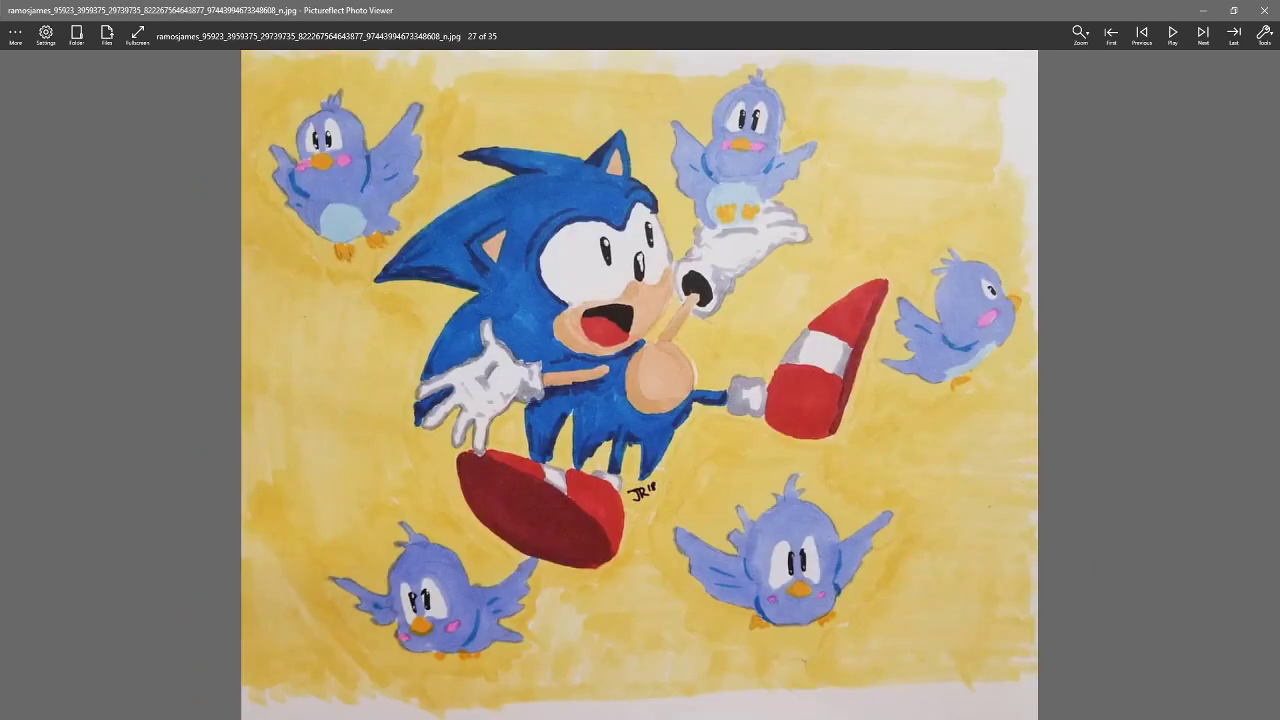
key("Right")
left_click_drag(844, 15, 318, 127)
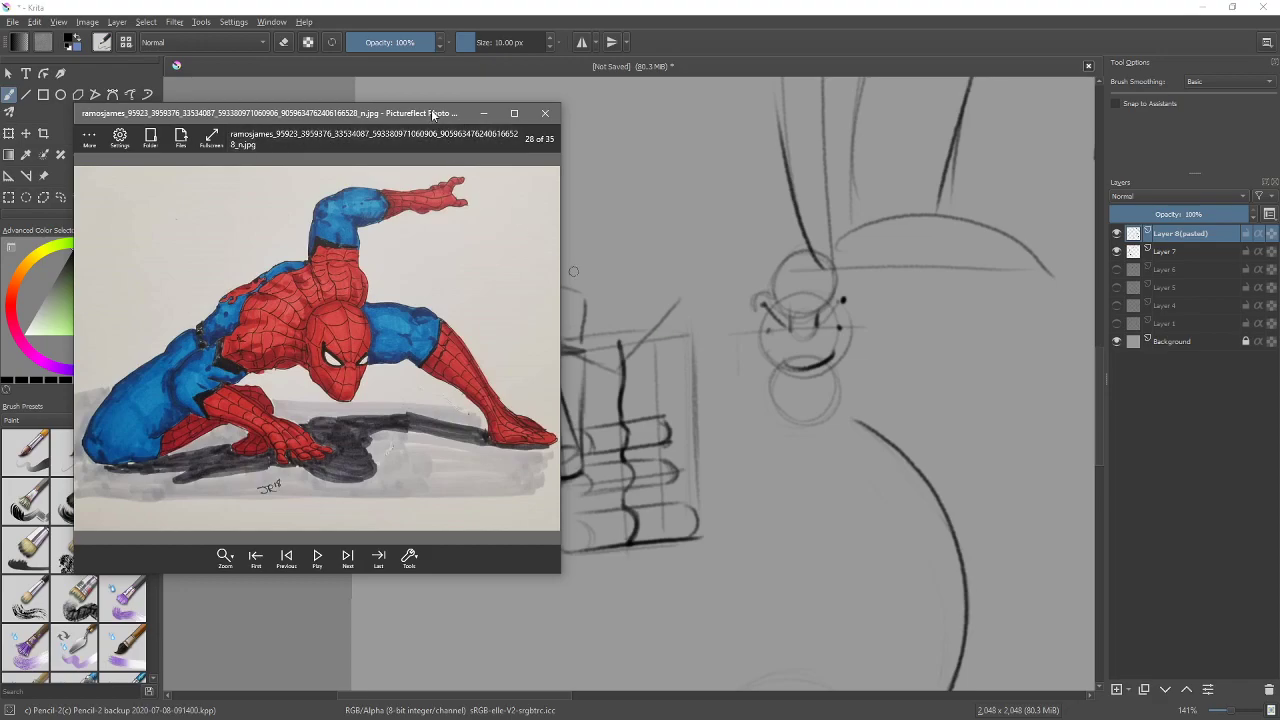
left_click(483, 113)
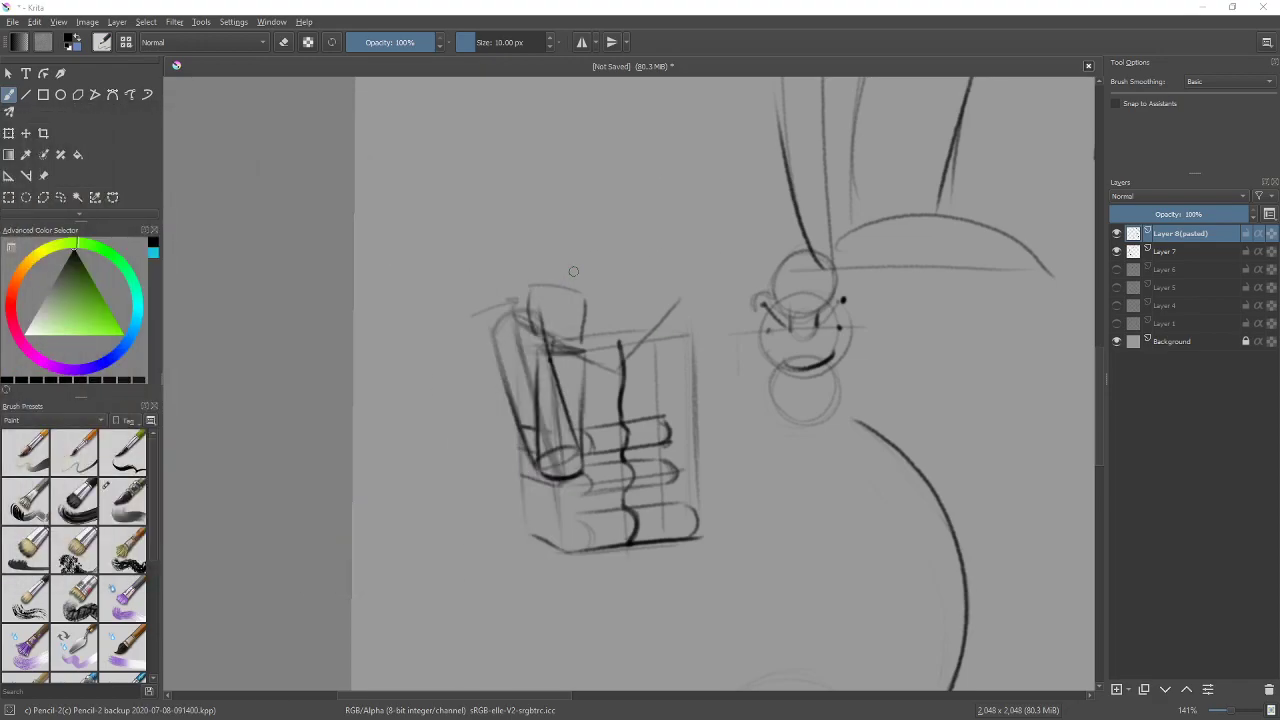
Browse the submissions folder, open the pencil portrait of the figure pulling open a shirt, and maximise the photo viewer
key("alt+Tab")
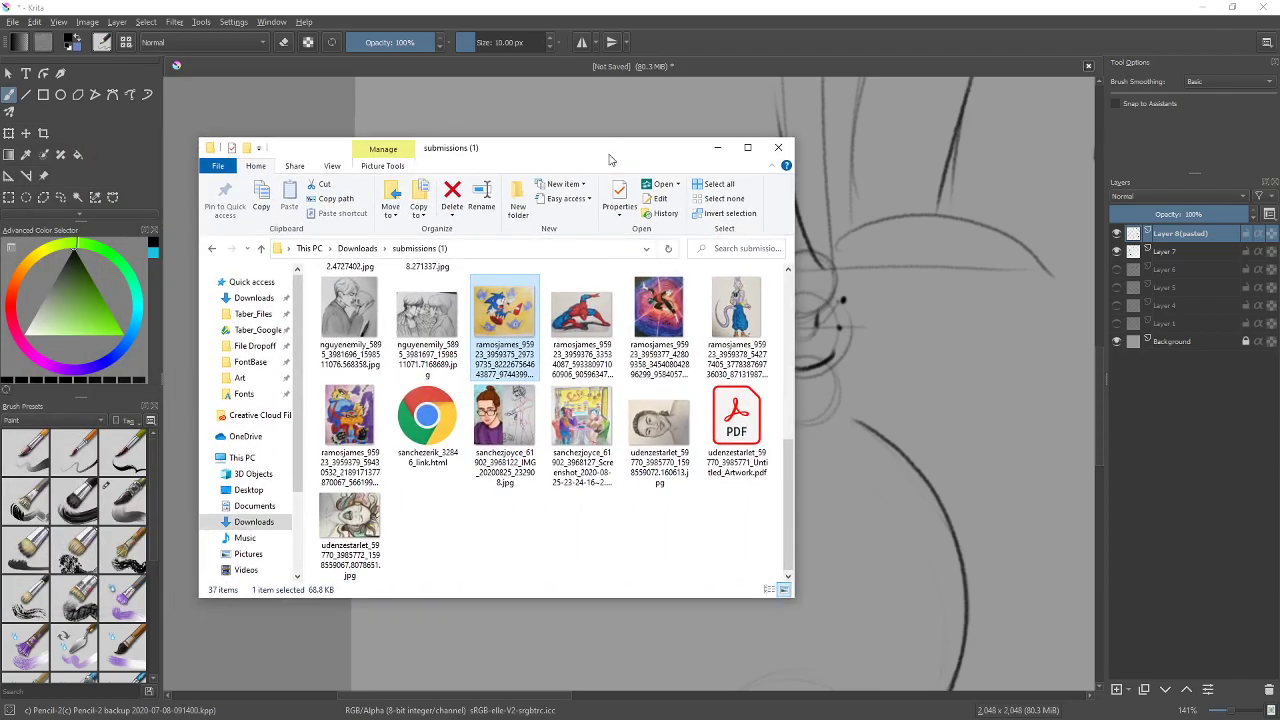
scroll(645, 402, "up", 1)
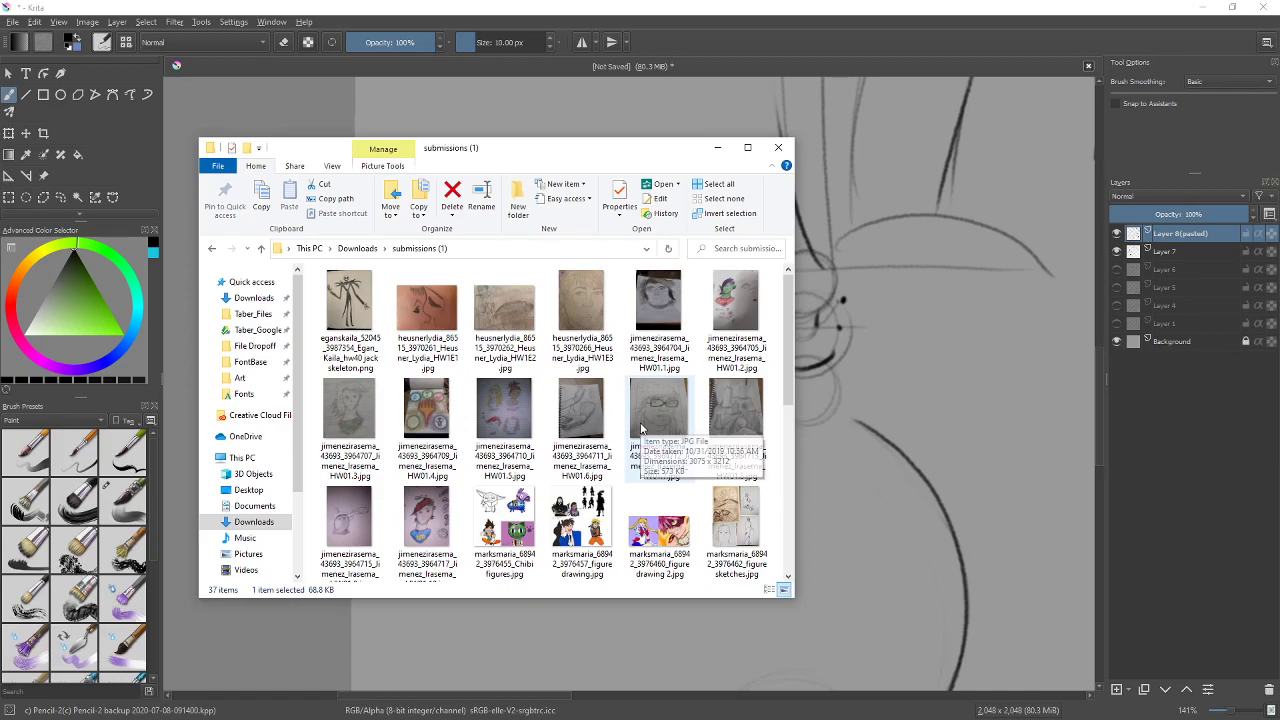
scroll(600, 447, "down", 2)
scroll(598, 448, "down", 2)
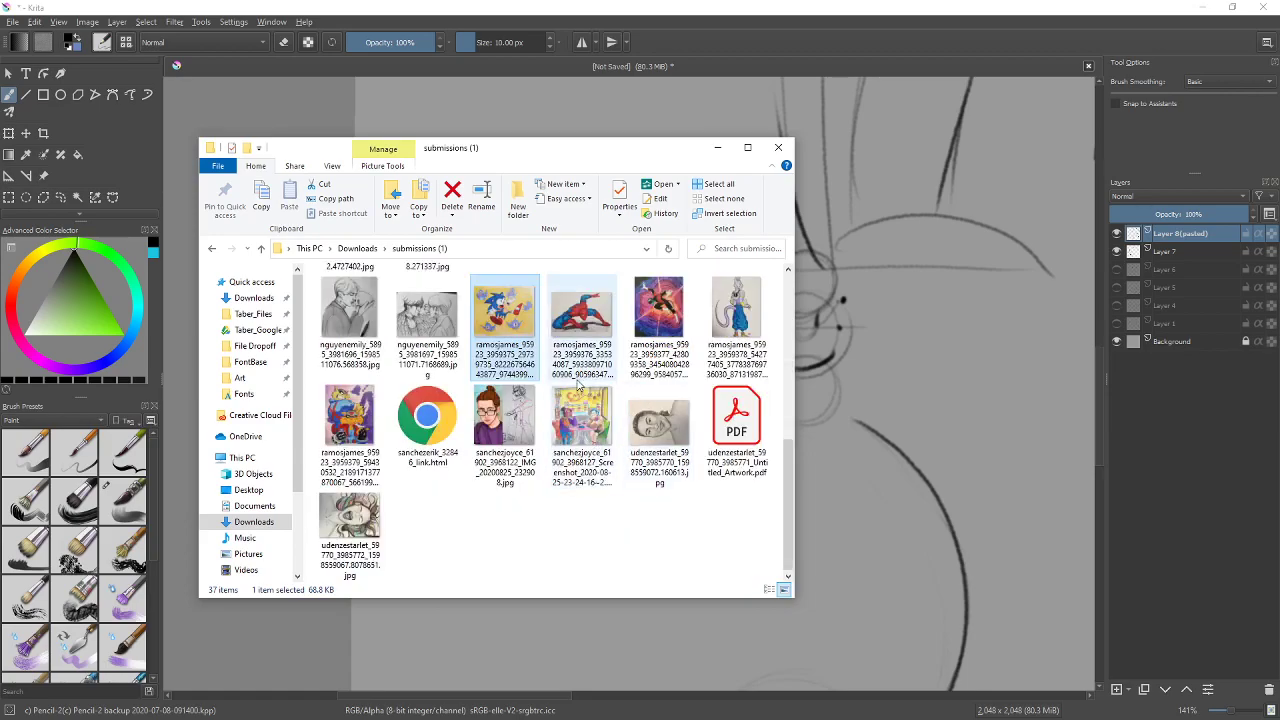
left_click(427, 318)
scroll(427, 420, "up", 1)
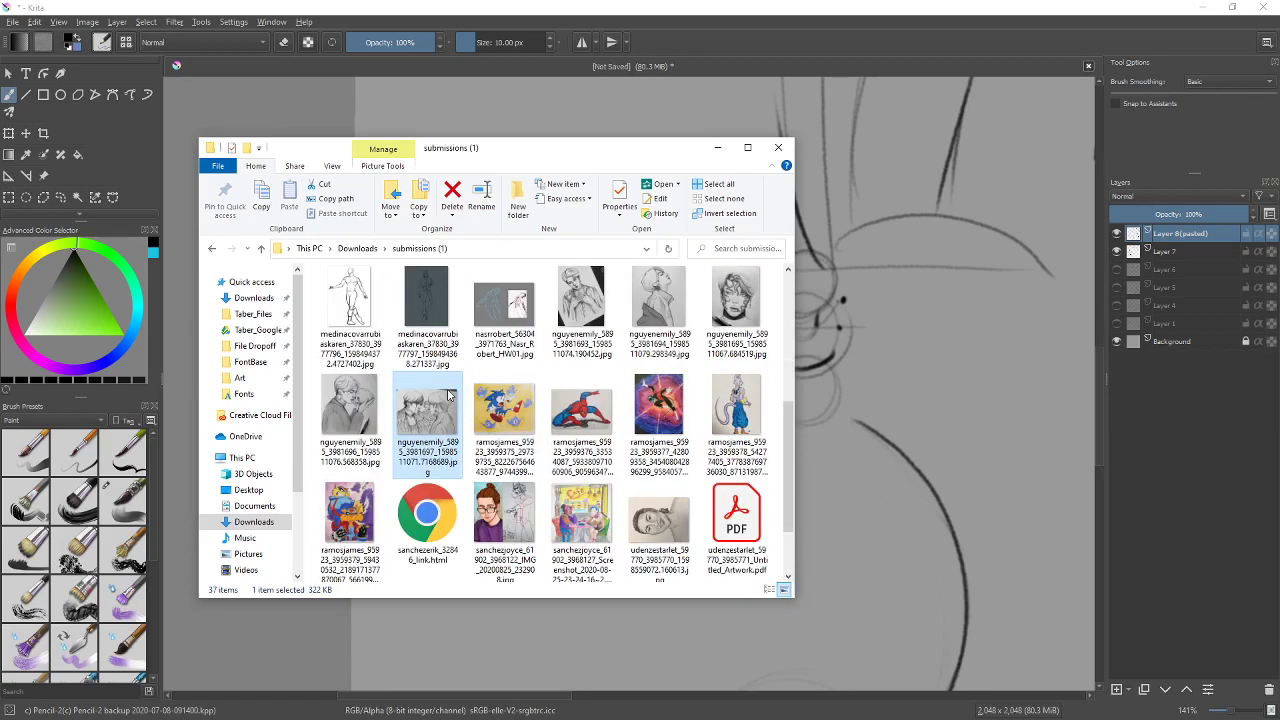
left_click(588, 300)
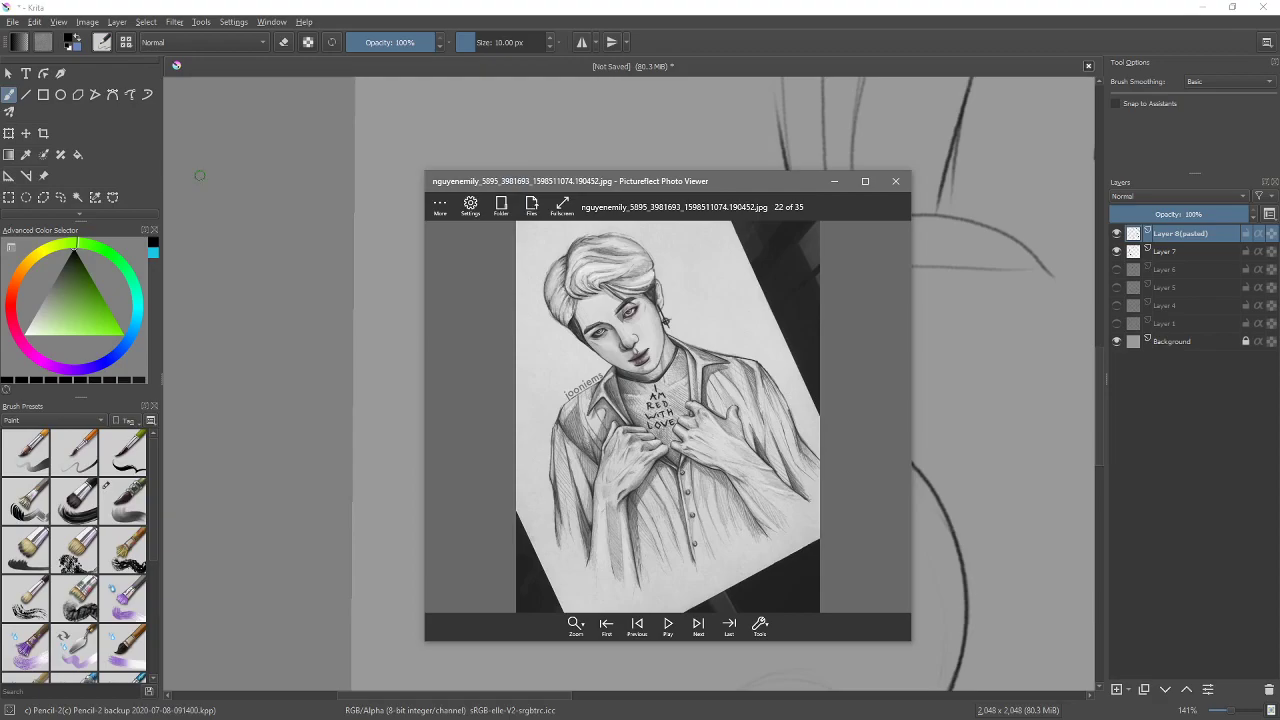
left_click(866, 181)
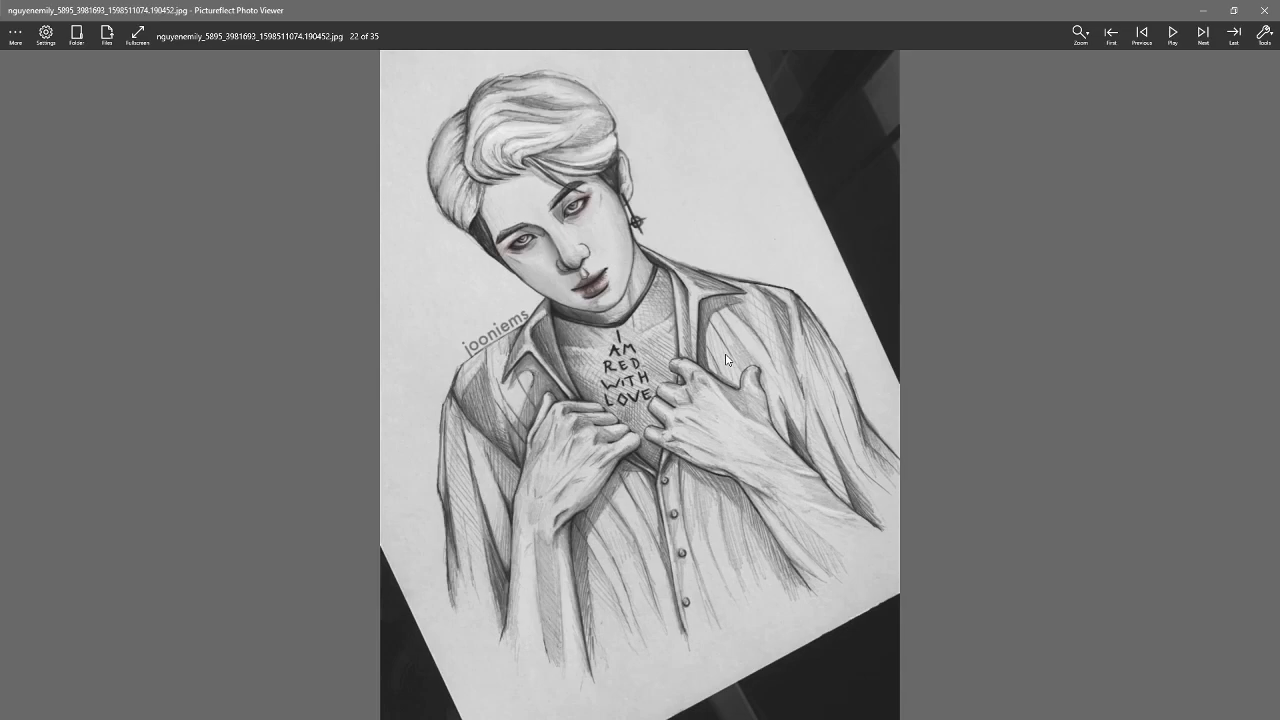
Look through the pencil portrait series from the open-shirt figure to the two figures facing each other
key("Right")
key("Left")
key("Left")
key("Right")
key("Right")
key("Right")
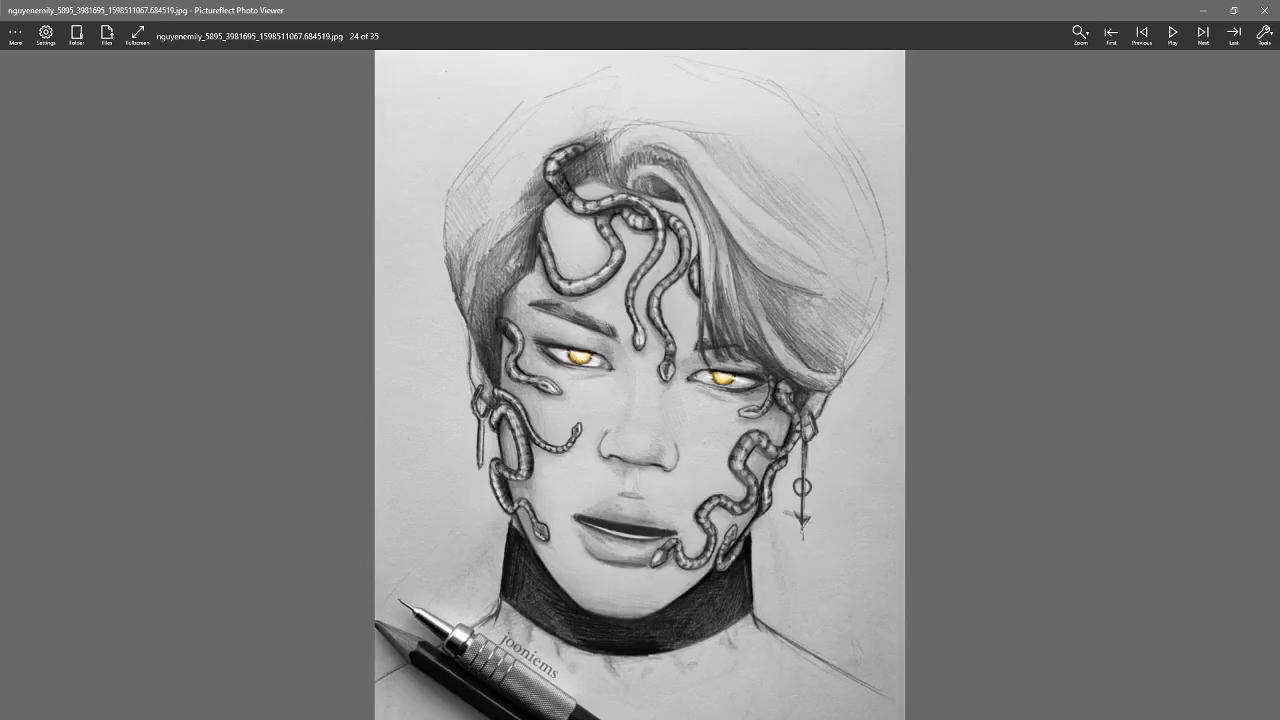
key("Right")
key("Right")
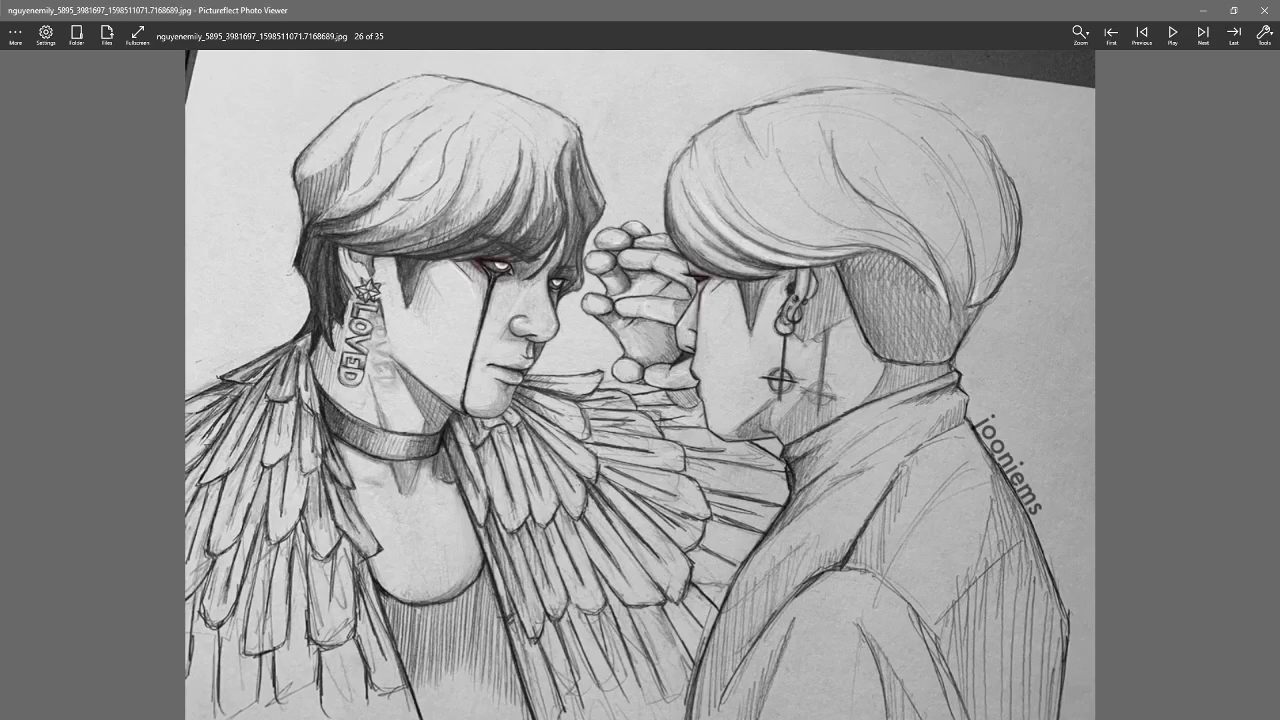
Go back through the pencil portraits to compare the raised-chin profile with the open-shirt figure
key("Right")
key("Left")
key("Left")
key("Left")
key("Left")
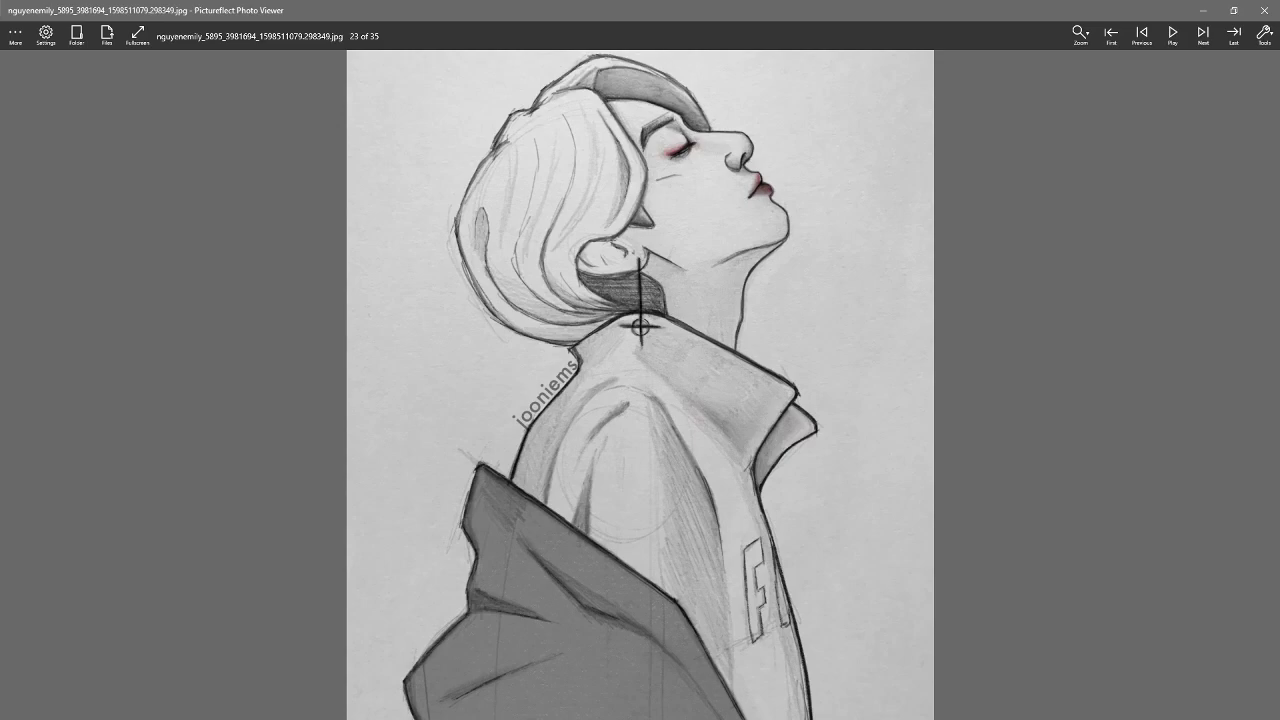
key("Left")
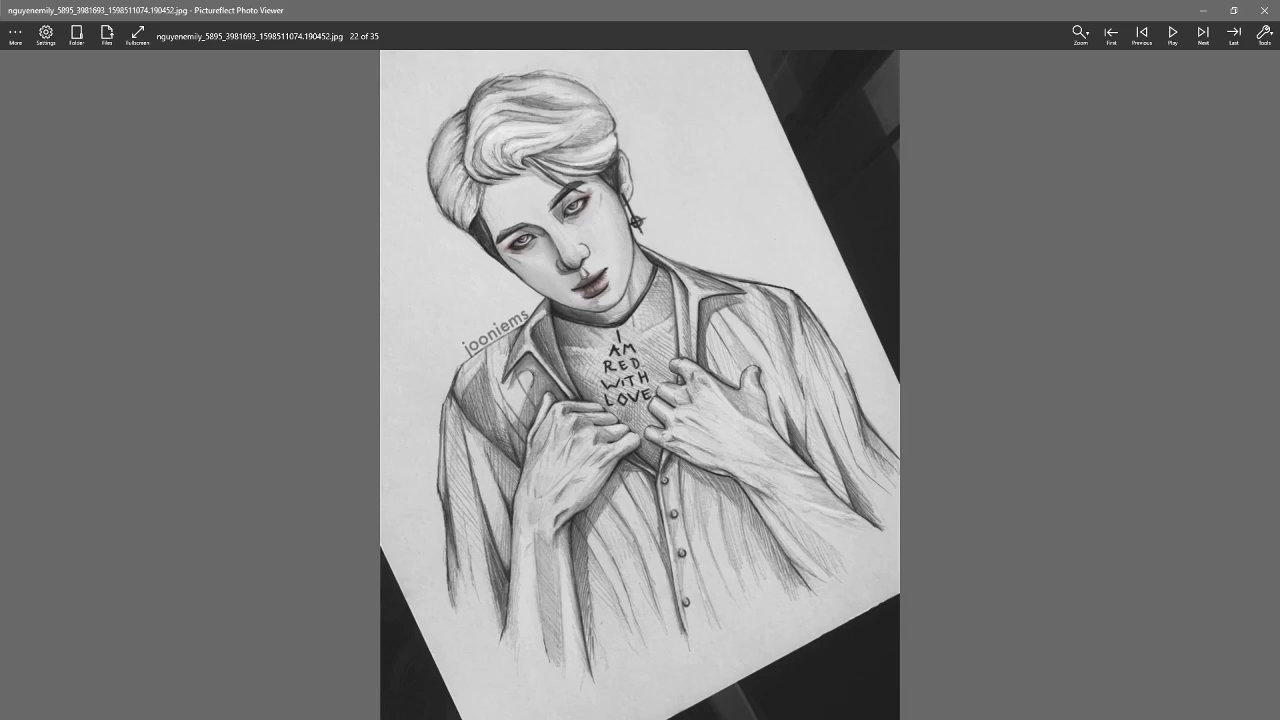
key("Right")
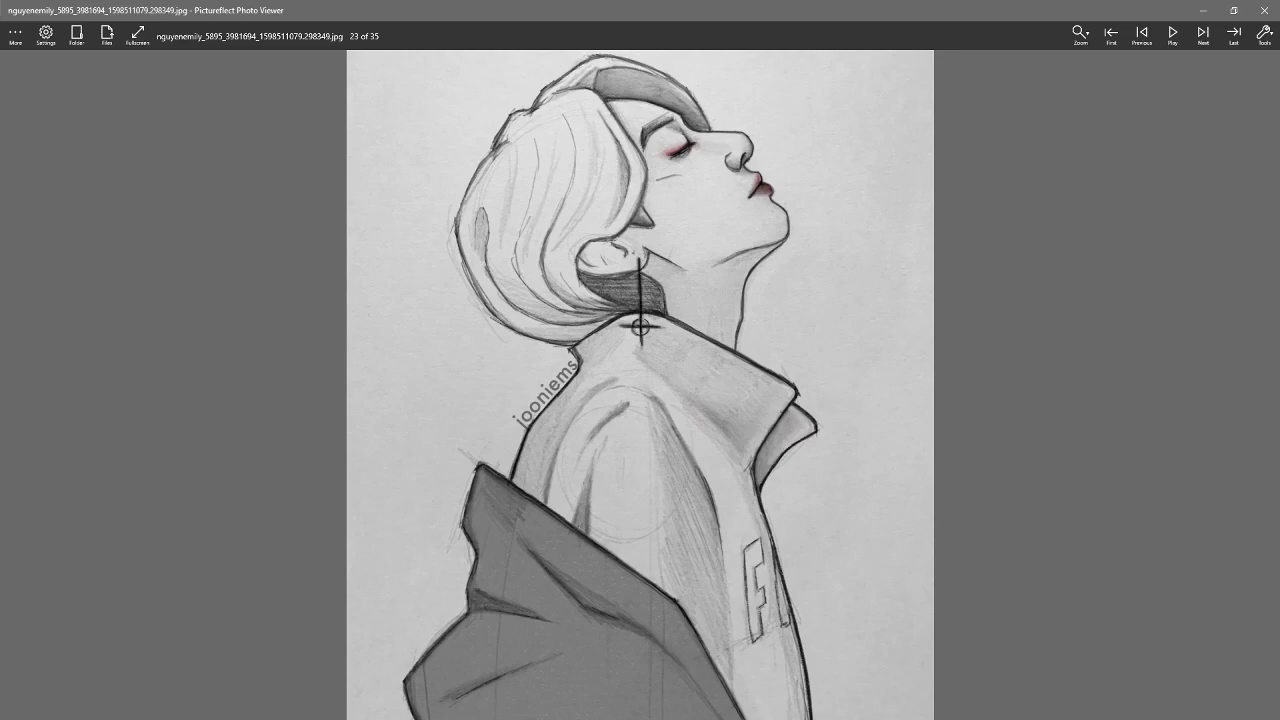
Examine the facial features and the snakes on the forehead in the yellow-eyed portrait
key("Right")
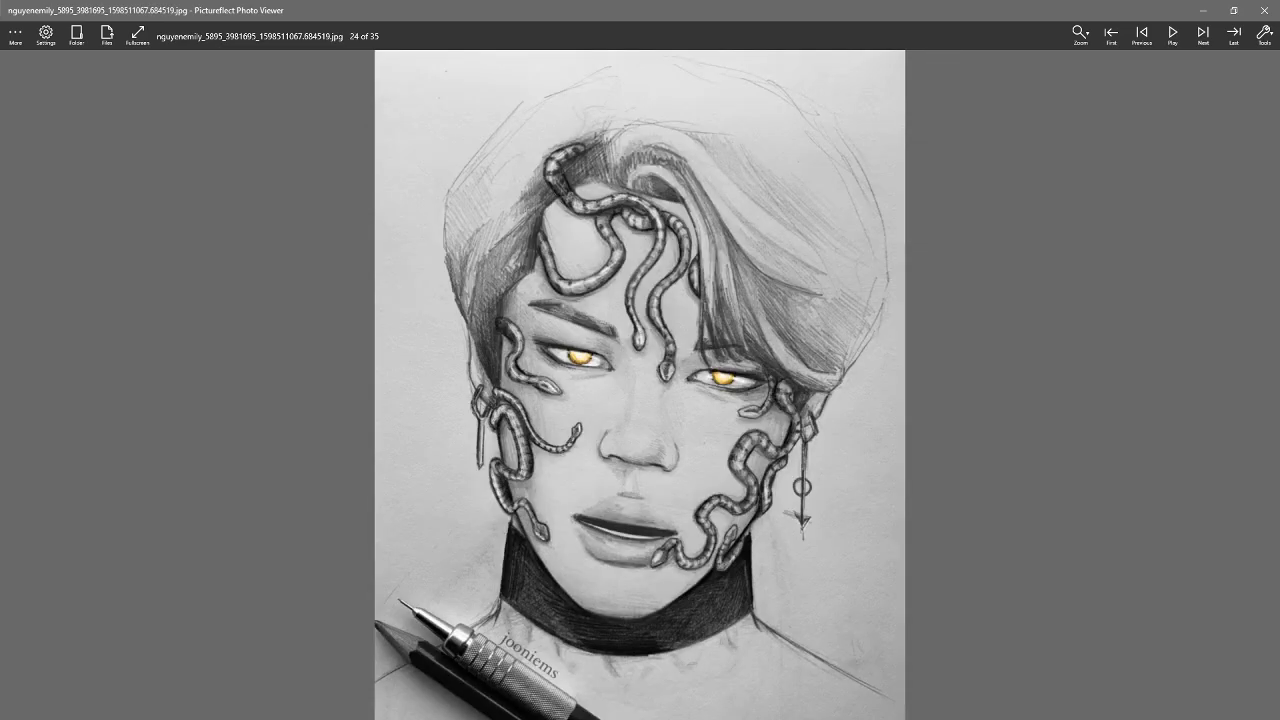
scroll(550, 487, "up", 2)
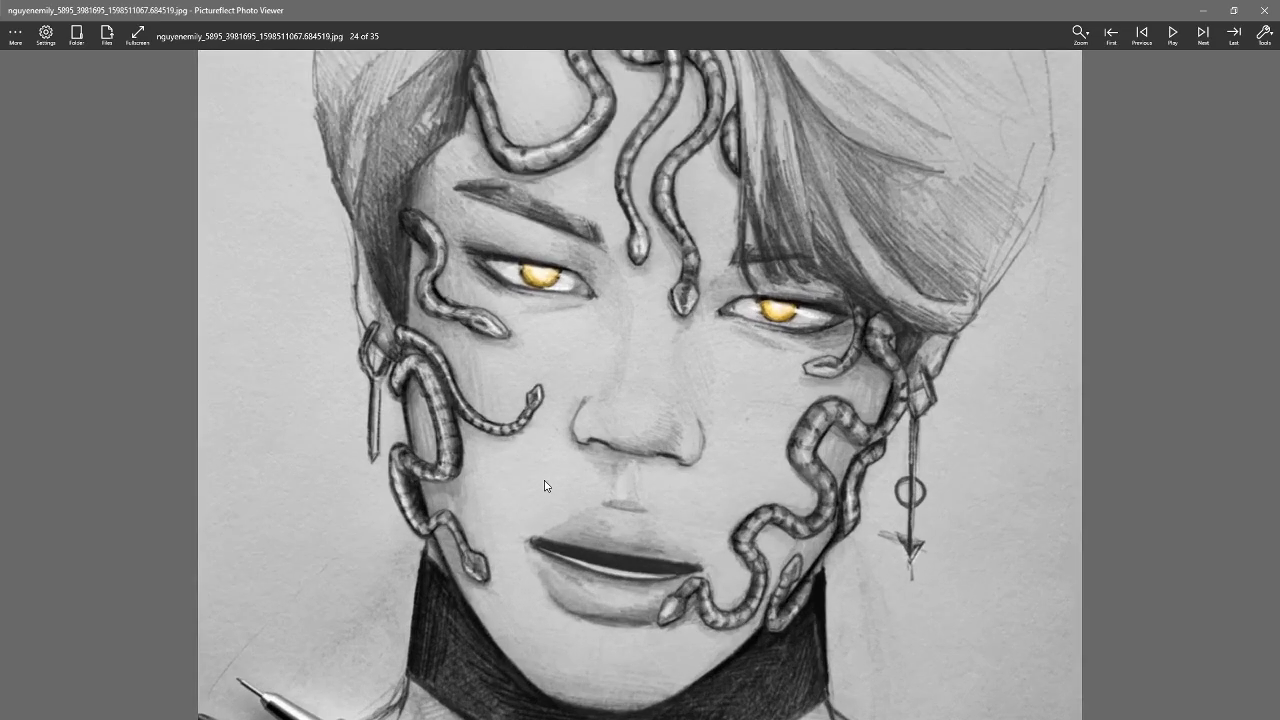
scroll(550, 466, "up", 1)
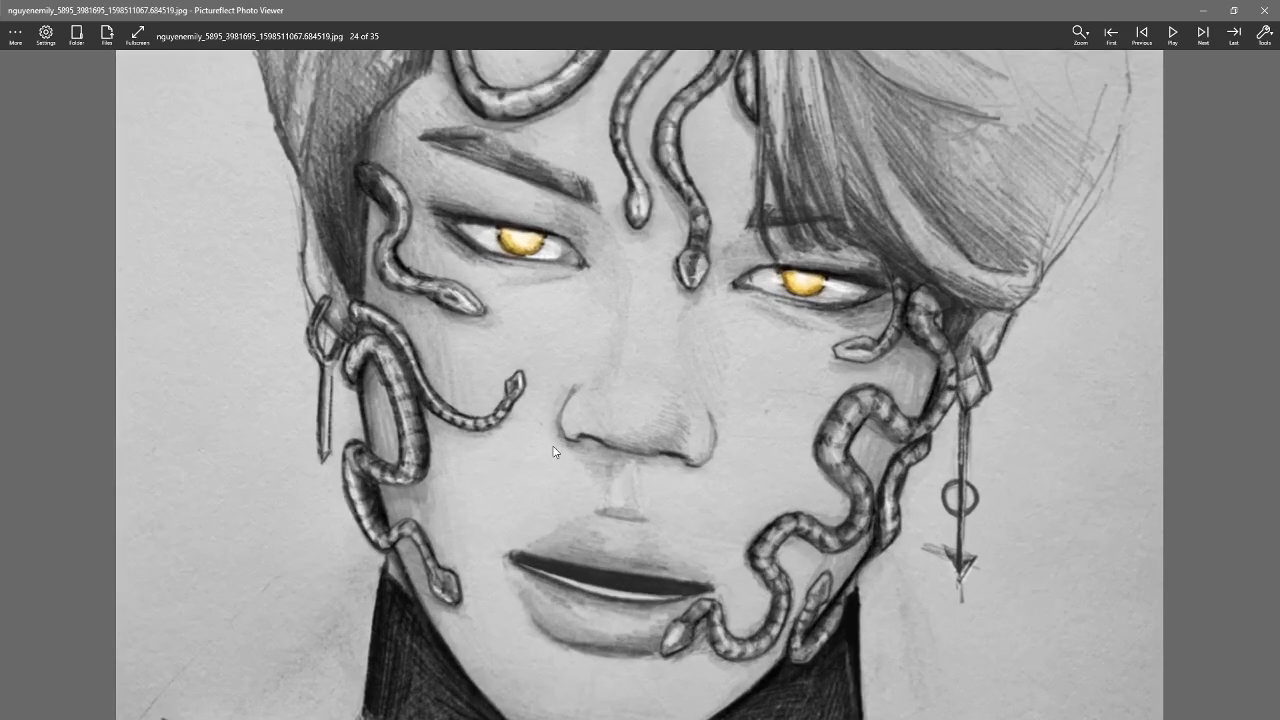
scroll(547, 428, "down", 1)
scroll(530, 432, "up", 1)
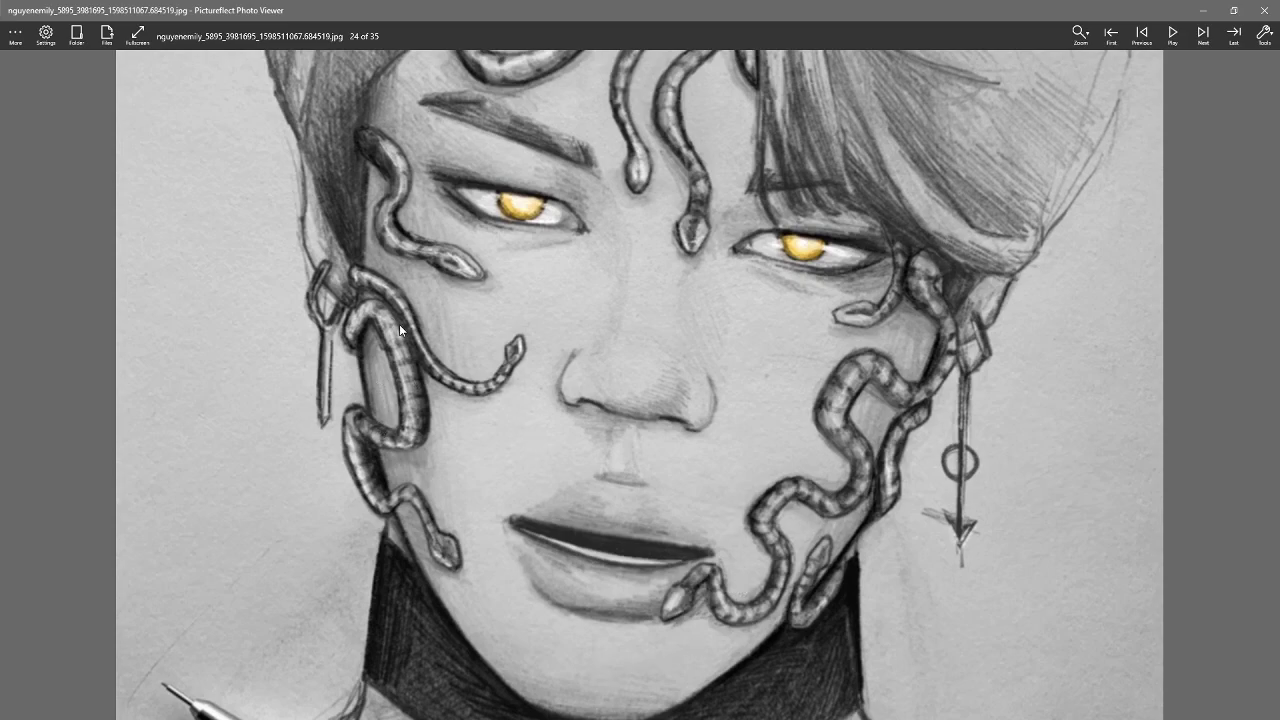
scroll(399, 333, "up", 5)
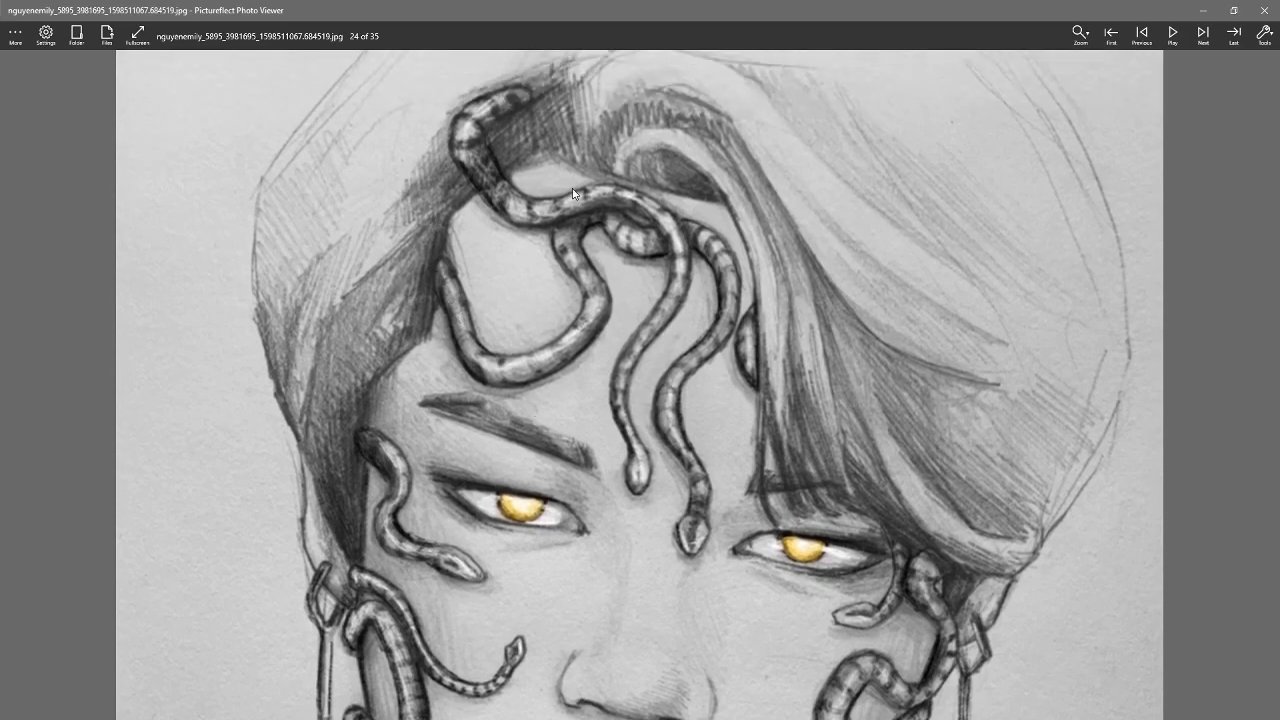
scroll(684, 355, "down", 4)
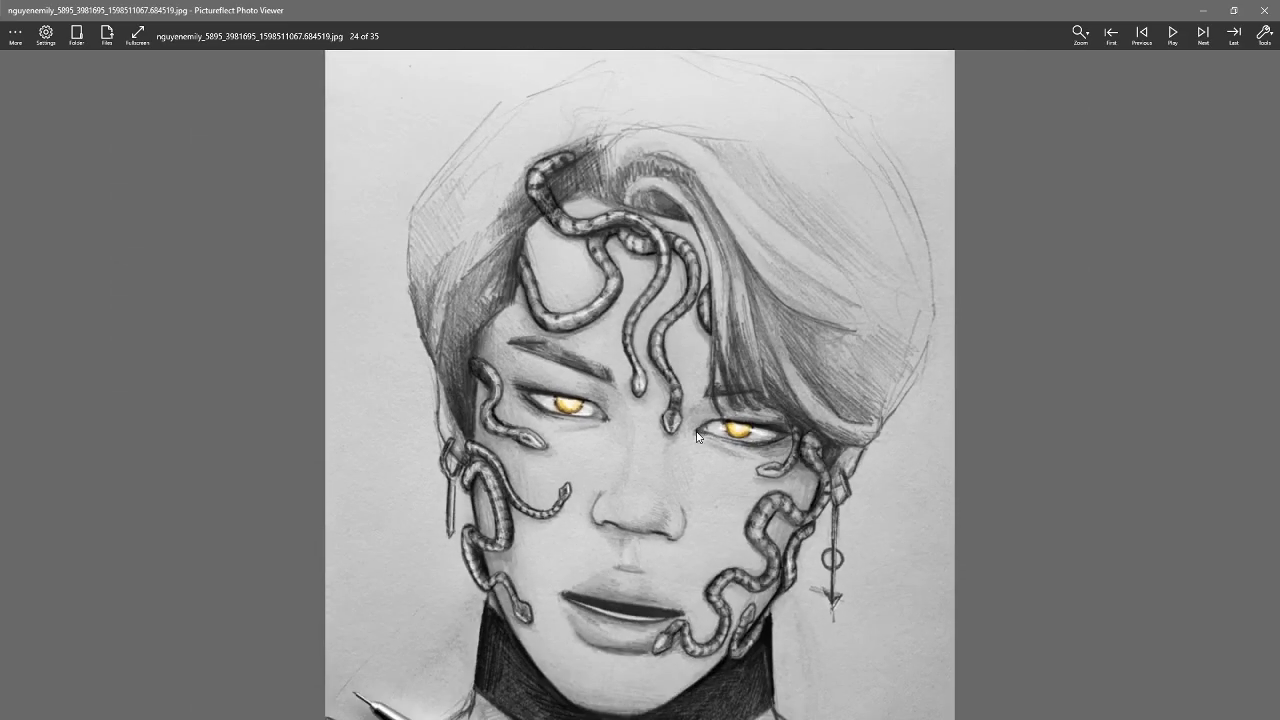
Inspect the hair outline, head shape and nose of the snake portrait at different magnifications
scroll(690, 362, "up", 2)
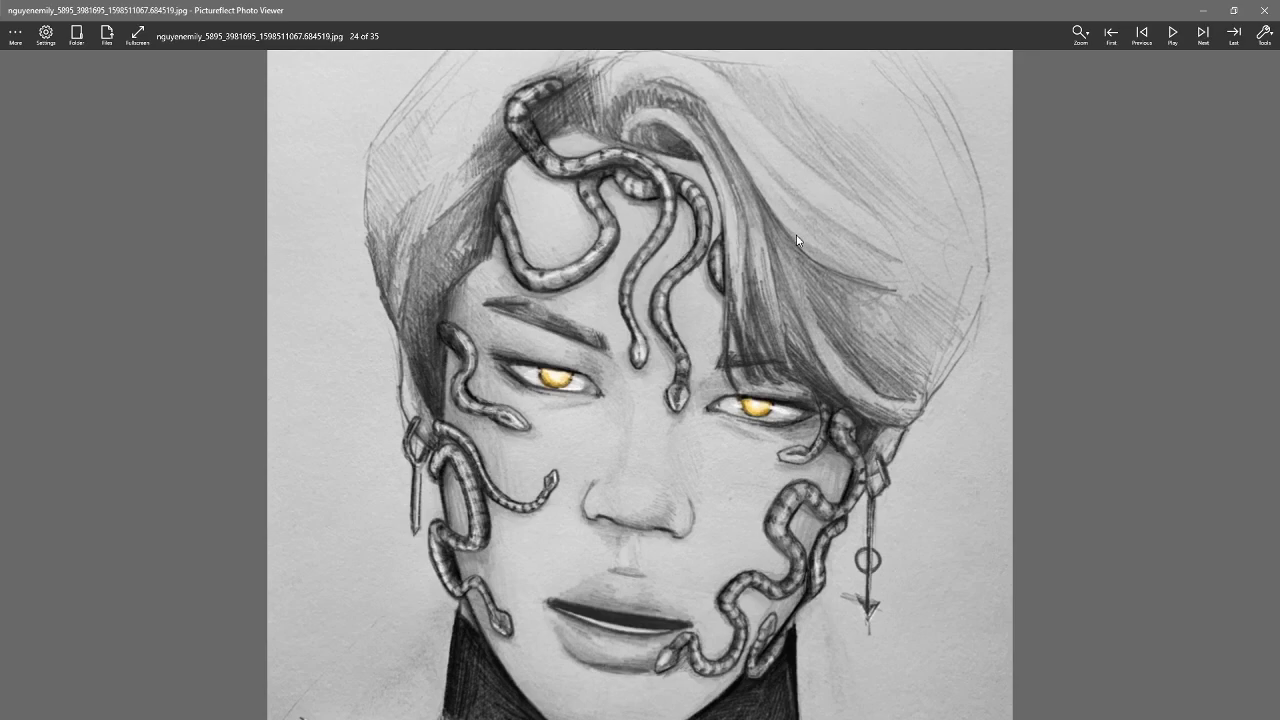
scroll(776, 270, "up", 1)
scroll(776, 270, "up", 3)
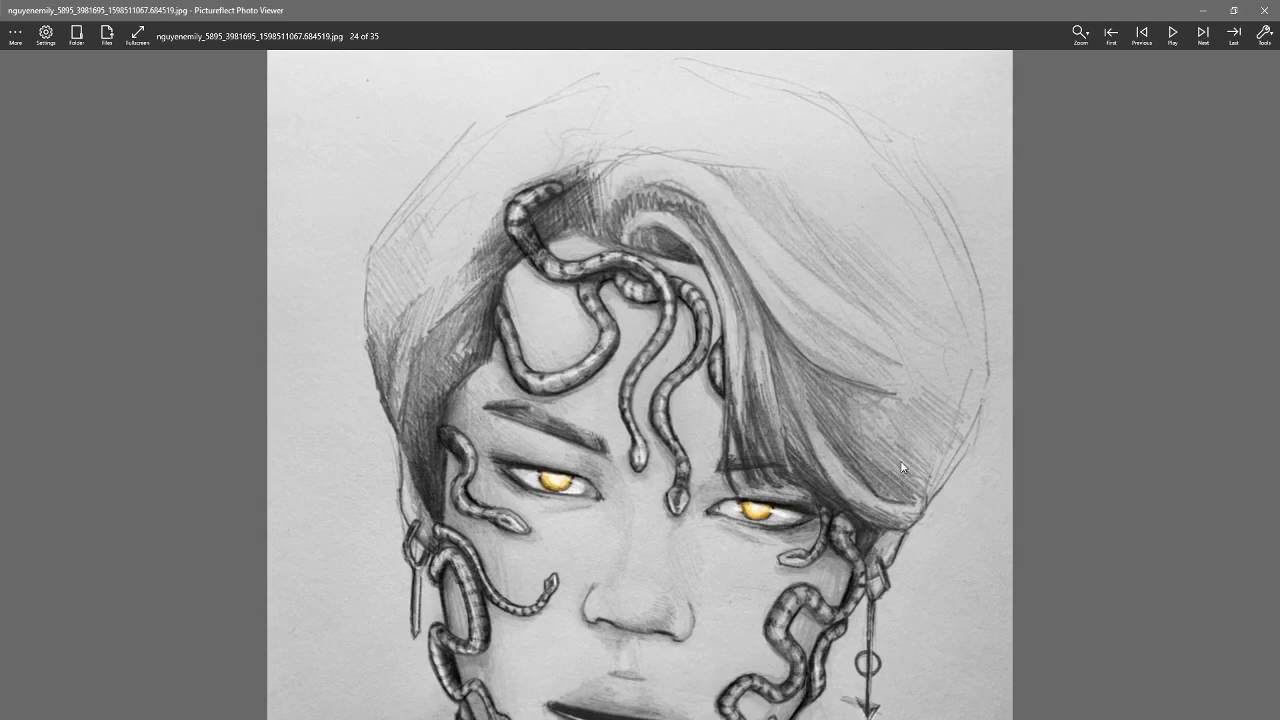
scroll(676, 471, "down", 3)
scroll(683, 414, "down", 2)
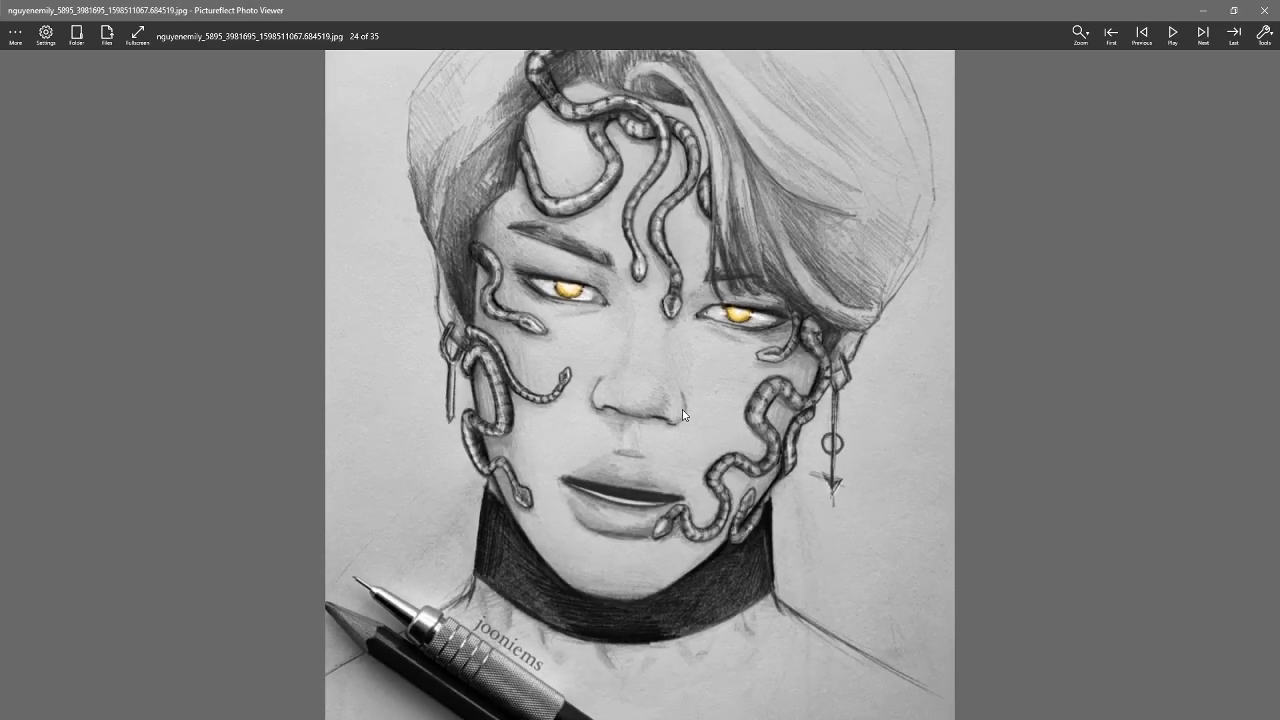
scroll(677, 397, "up", 1)
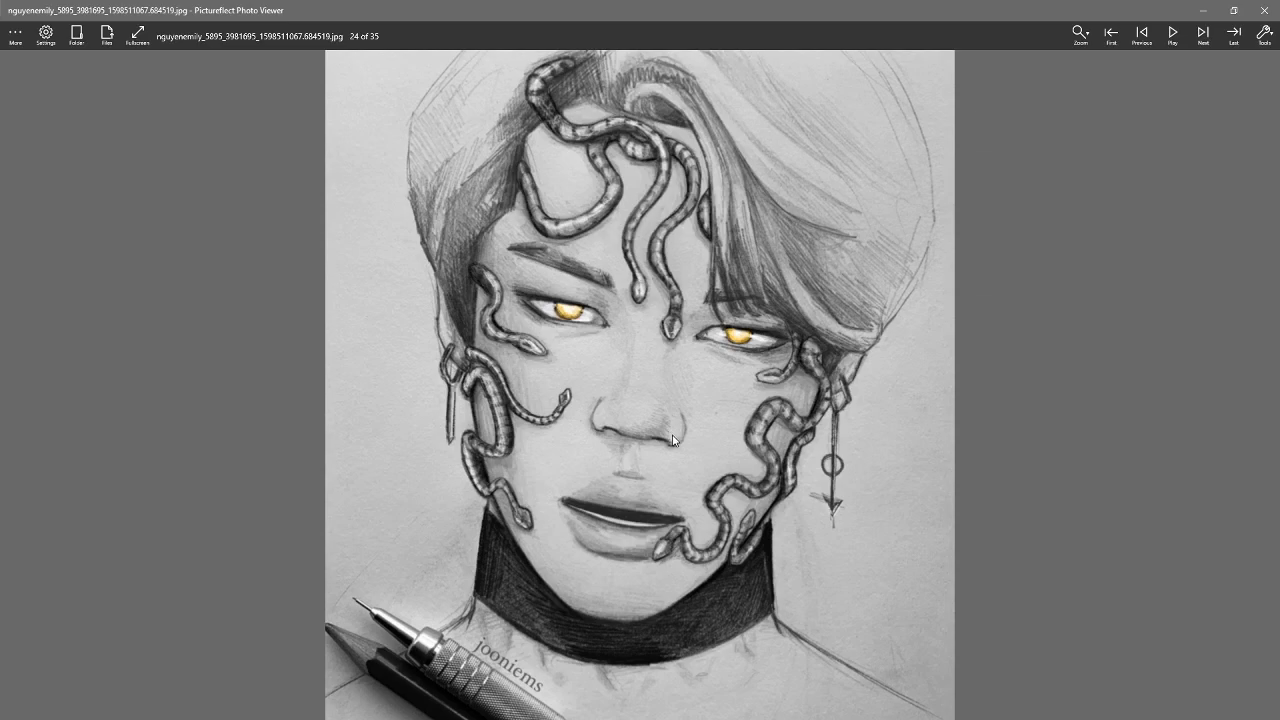
scroll(661, 440, "up", 1)
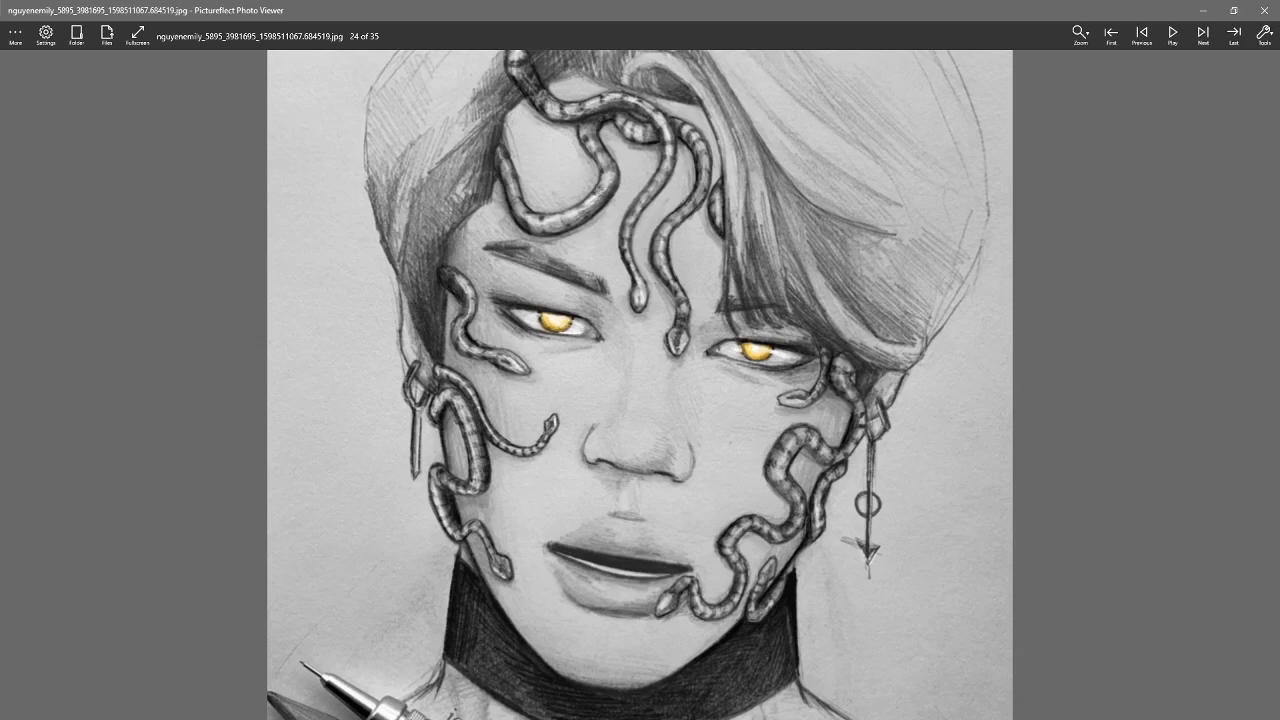
scroll(685, 327, "down", 2)
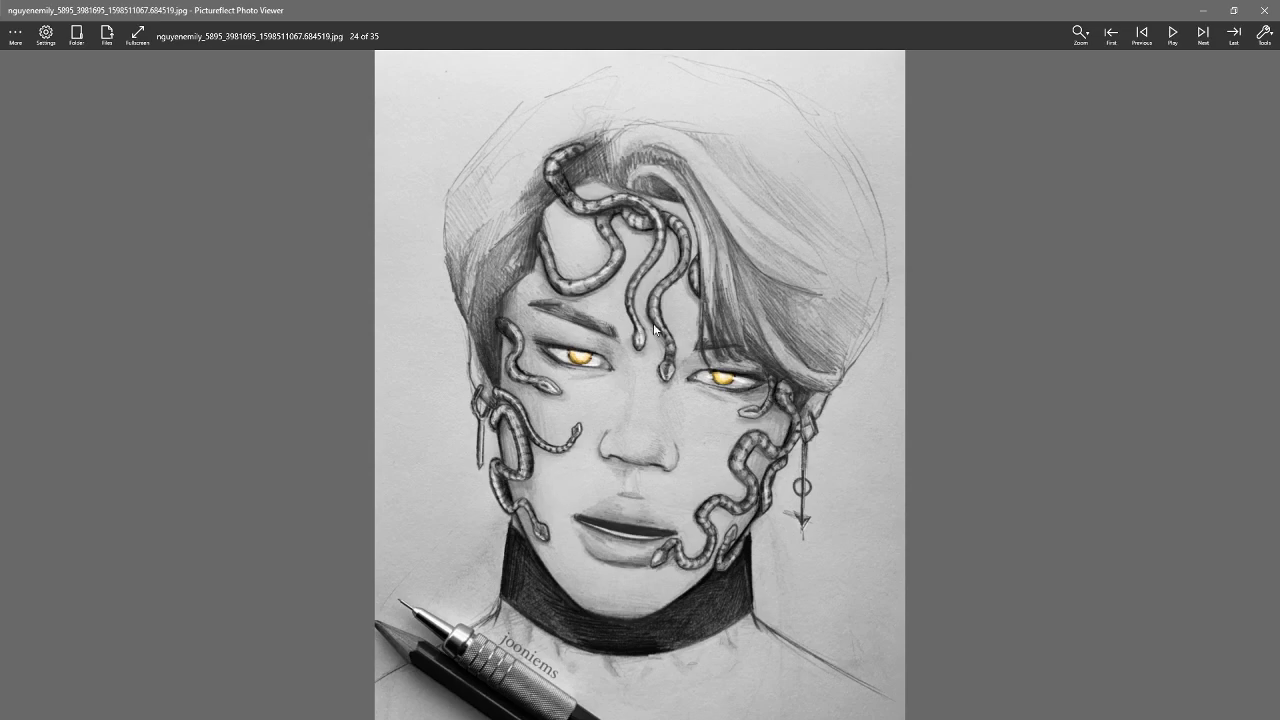
Examine the jaw, neck and black collar of the snake portrait, finishing with the whole drawing in view
scroll(737, 464, "up", 3)
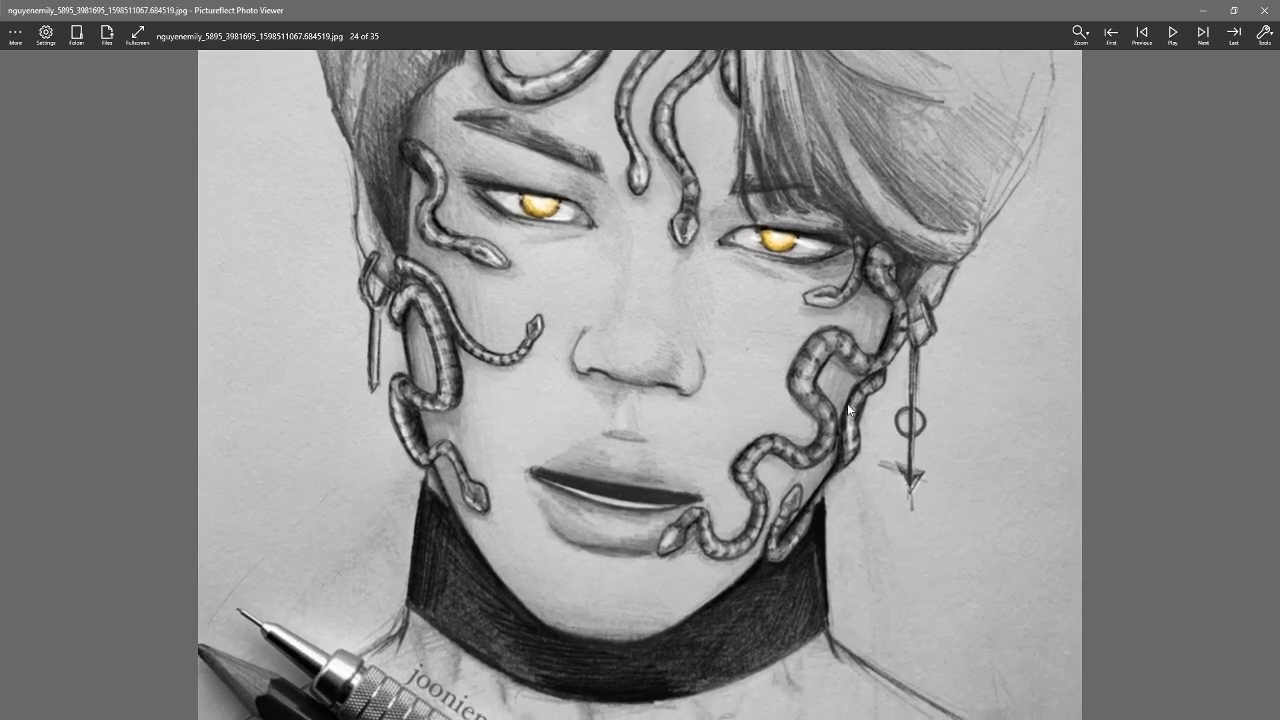
scroll(677, 487, "down", 1)
scroll(677, 487, "down", 3)
scroll(424, 405, "up", 3)
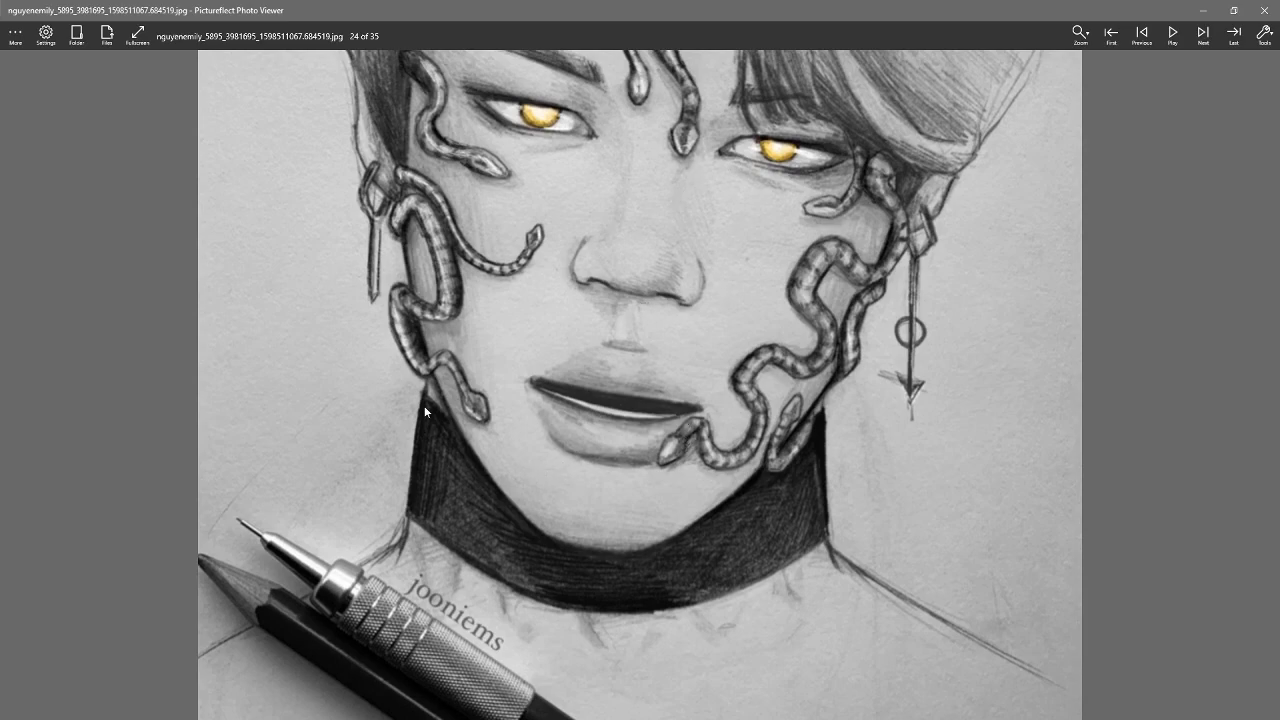
scroll(714, 603, "down", 1)
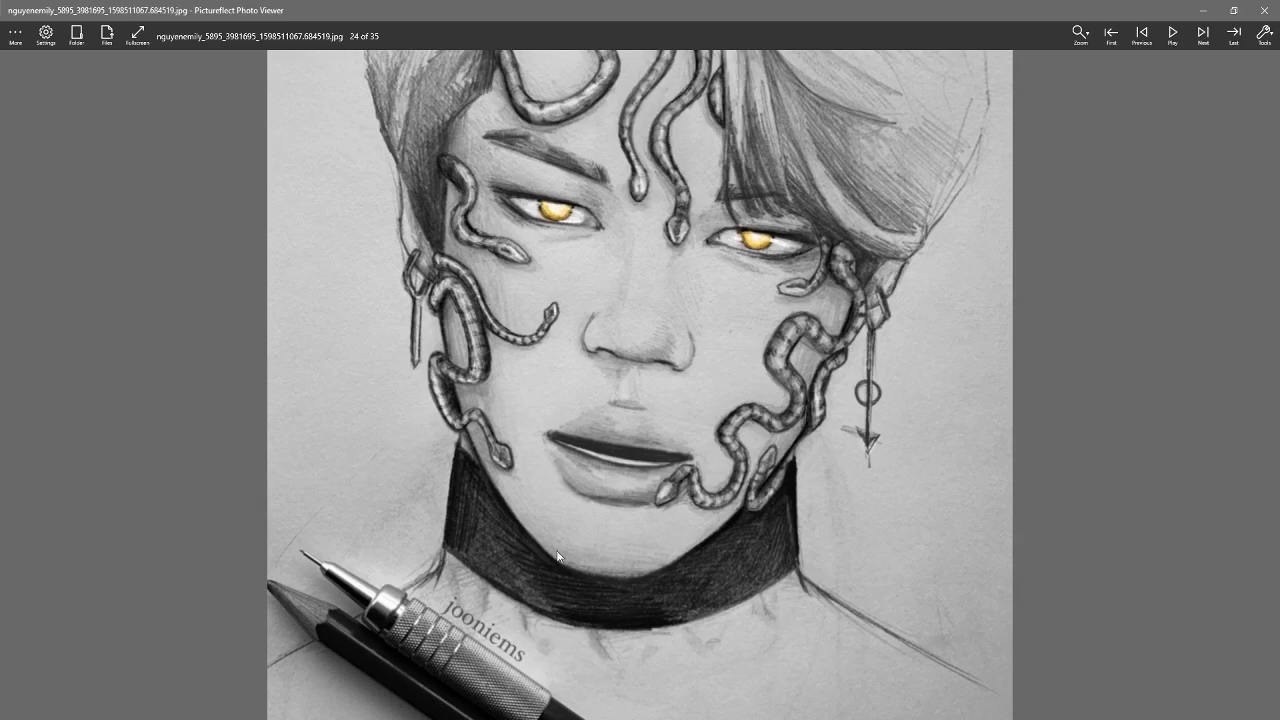
scroll(628, 451, "down", 2)
scroll(628, 490, "down", 1)
scroll(628, 490, "up", 1)
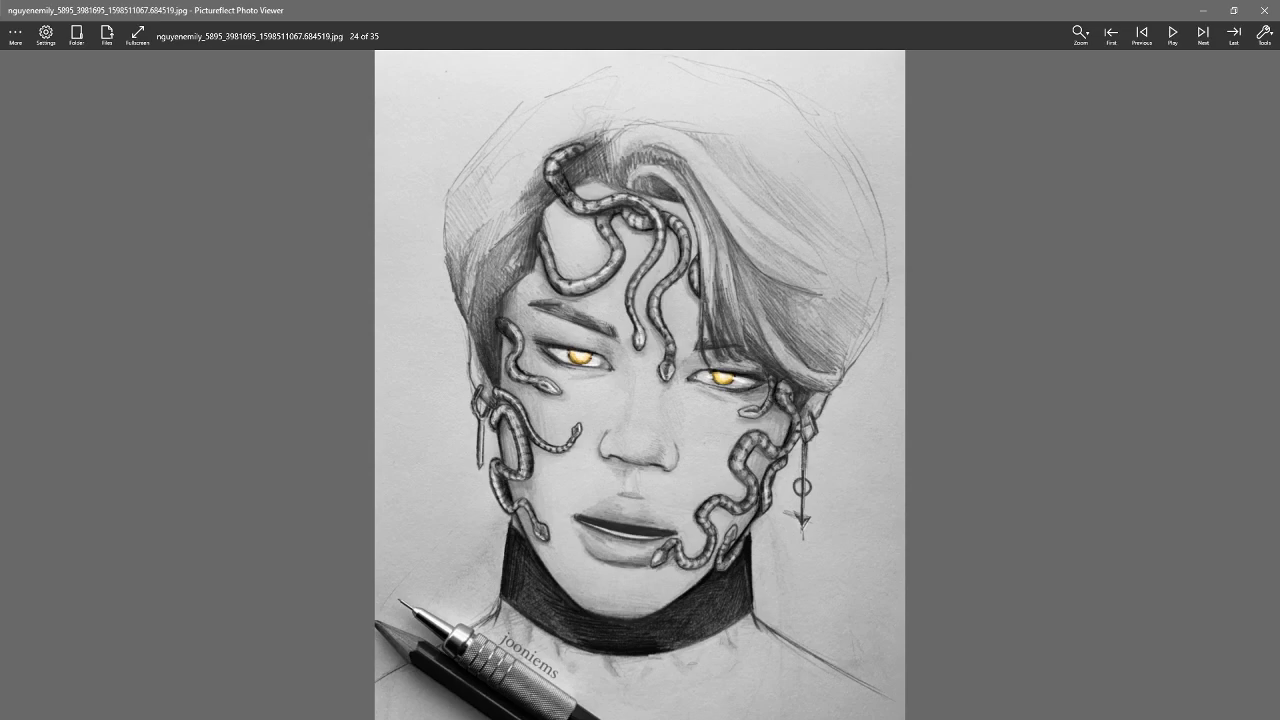
Compare the snake portrait with the earlier portraits, the figure holding a skull and the two facing figures
key("Left")
key("Left")
key("Right")
key("Right")
key("Right")
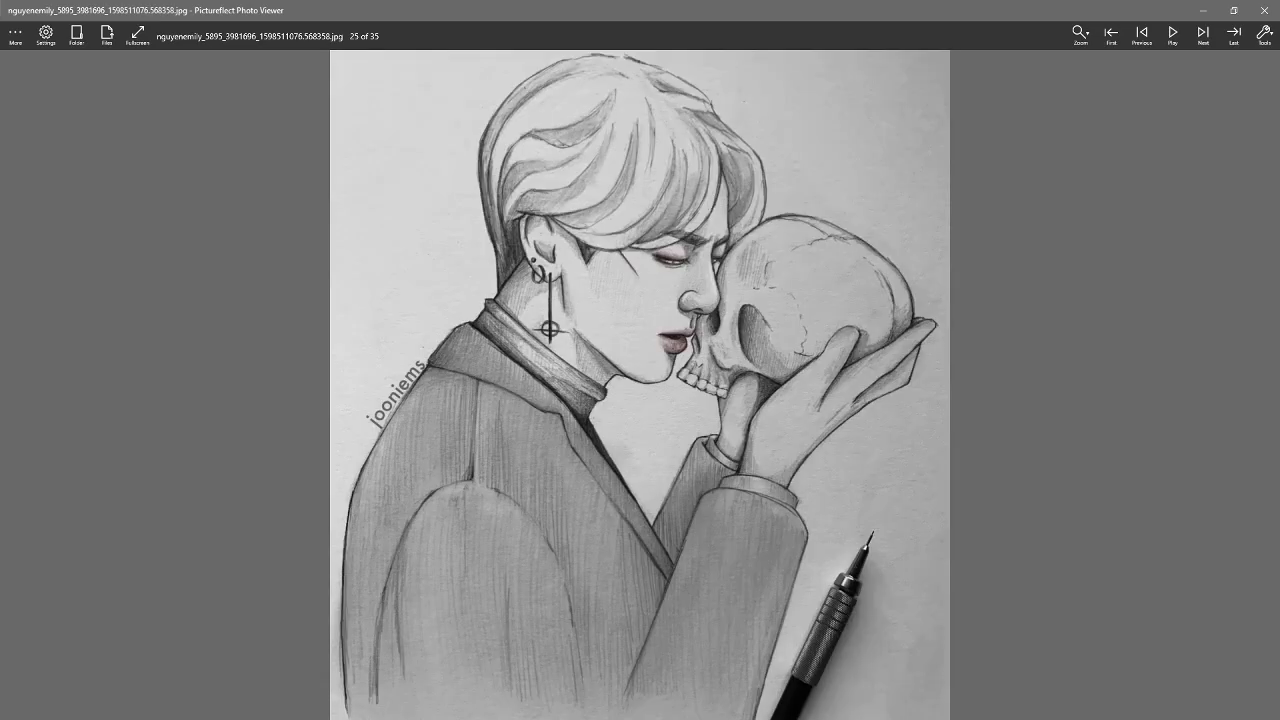
key("Right")
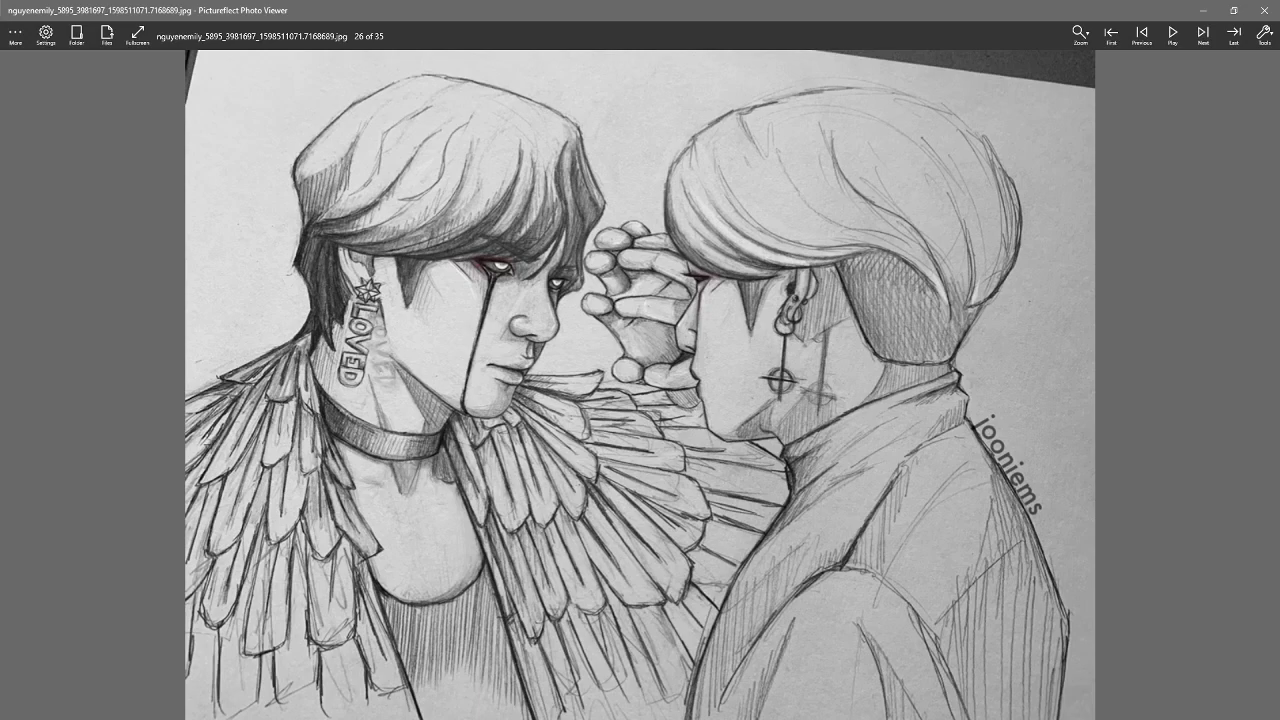
Revisit the snake portrait and raised-chin profile, then inspect the hand and ear area of the two facing figures up close
key("Left")
key("Left")
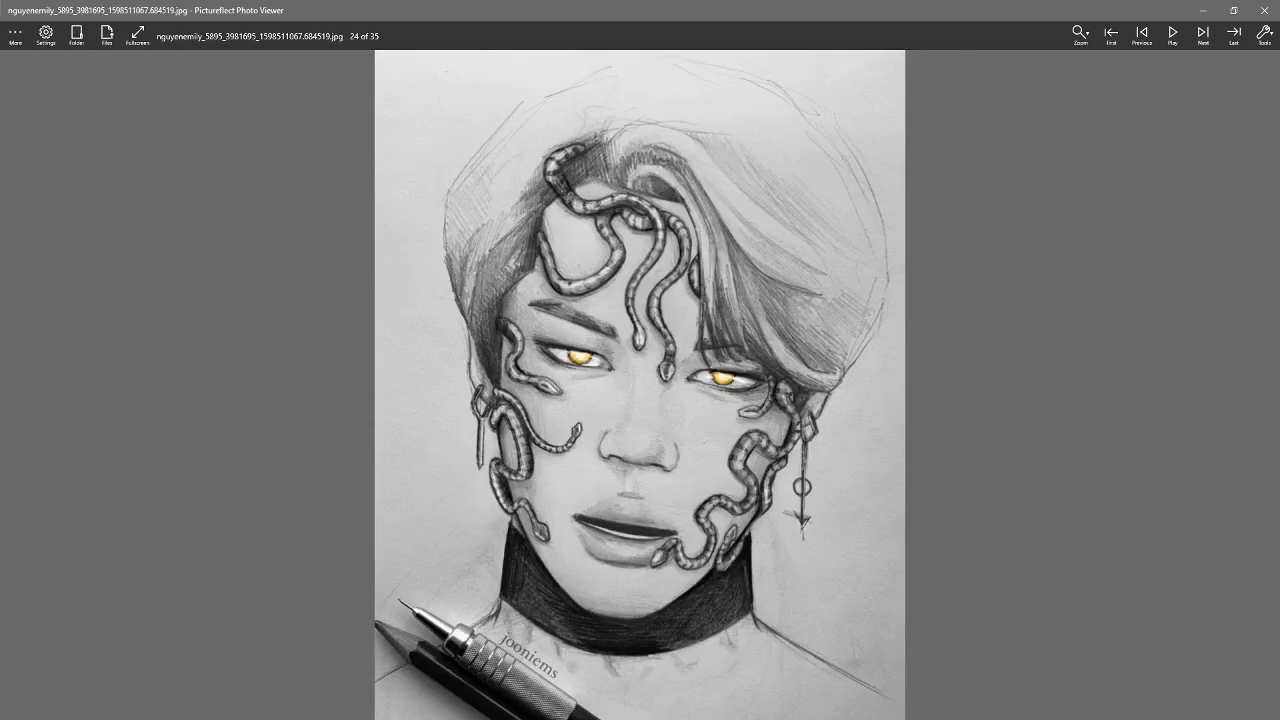
key("Left")
key("Right")
key("Right")
key("Right")
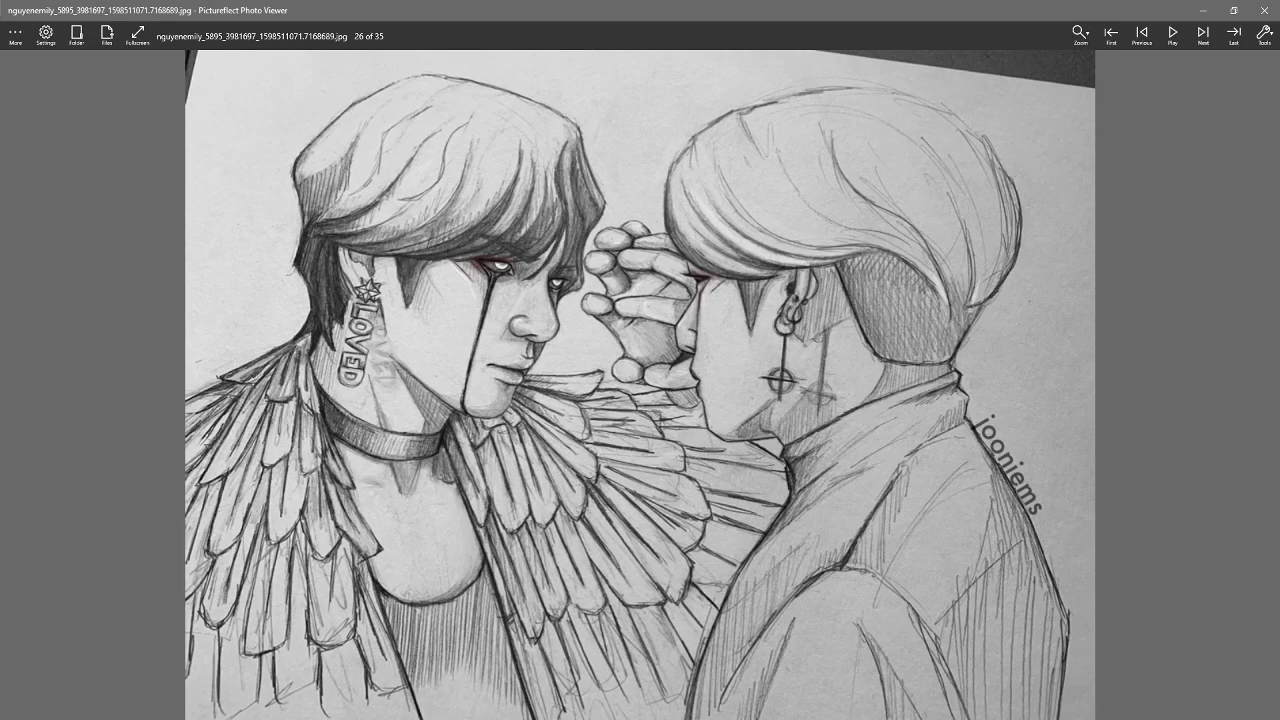
scroll(796, 315, "up", 5)
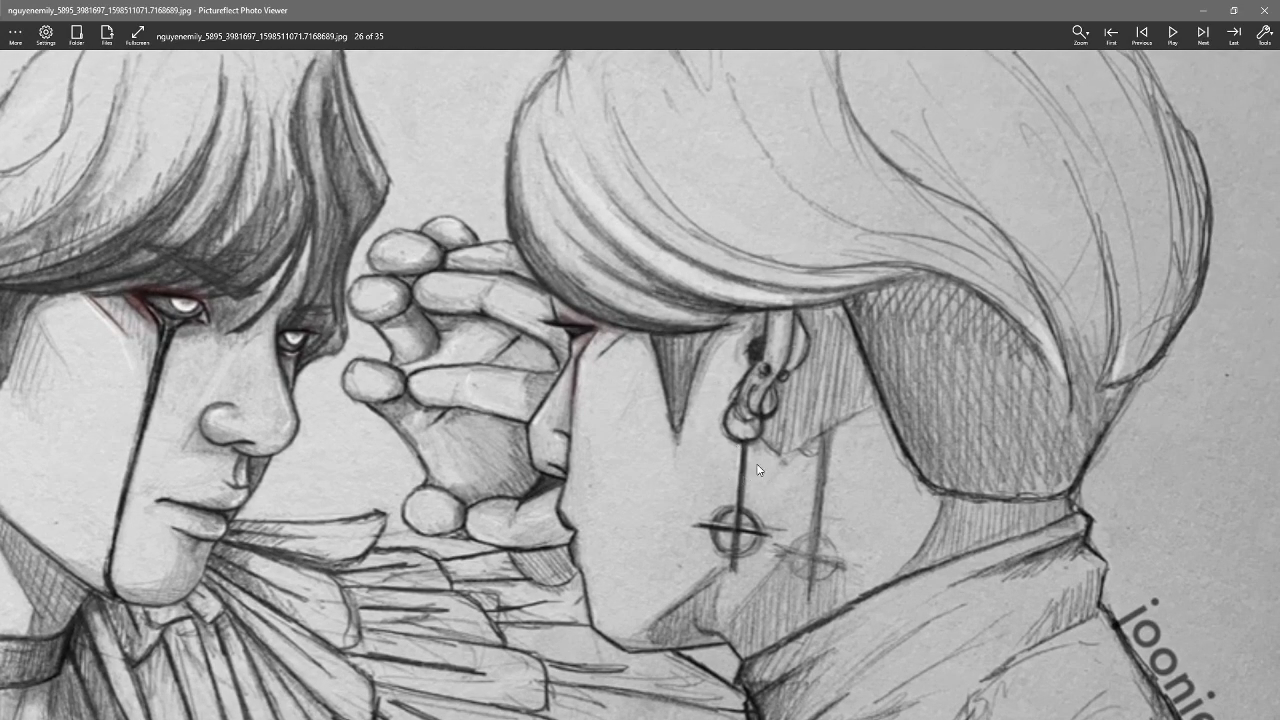
Examine the faces, choker and feathered collar of the two facing figures, finishing with the whole drawing in view
scroll(762, 433, "down", 5)
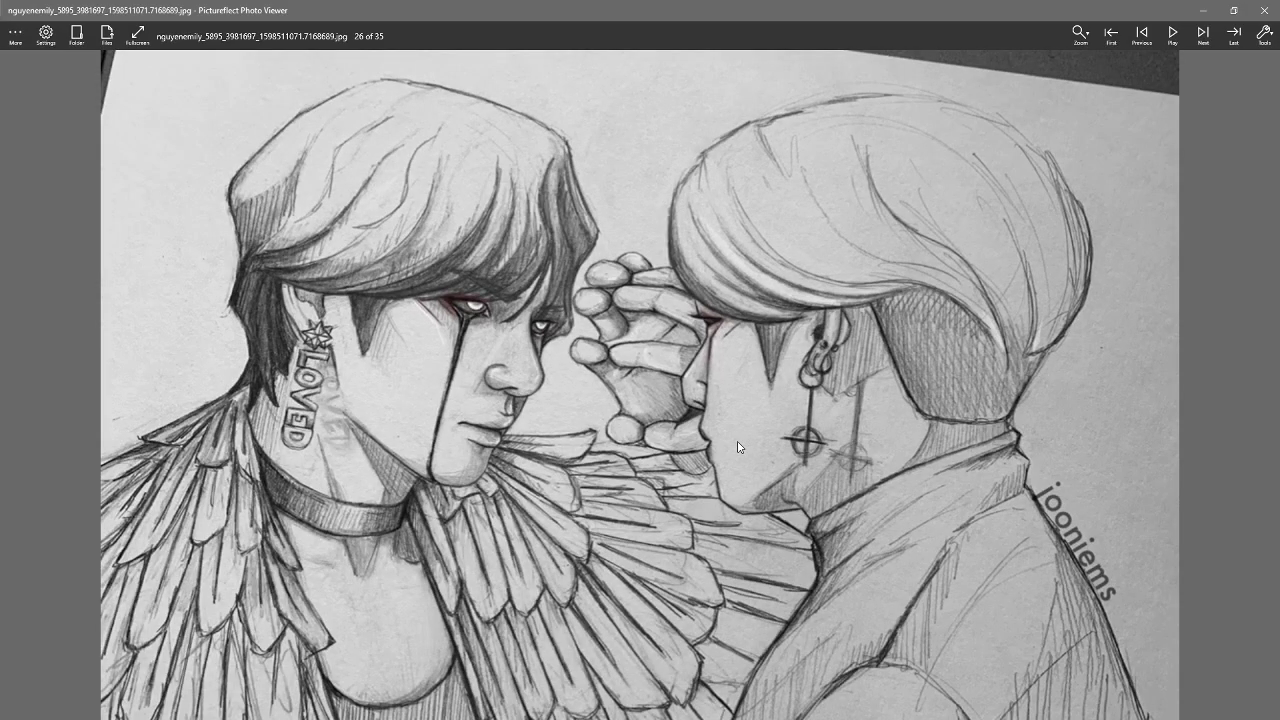
scroll(700, 428, "down", 2)
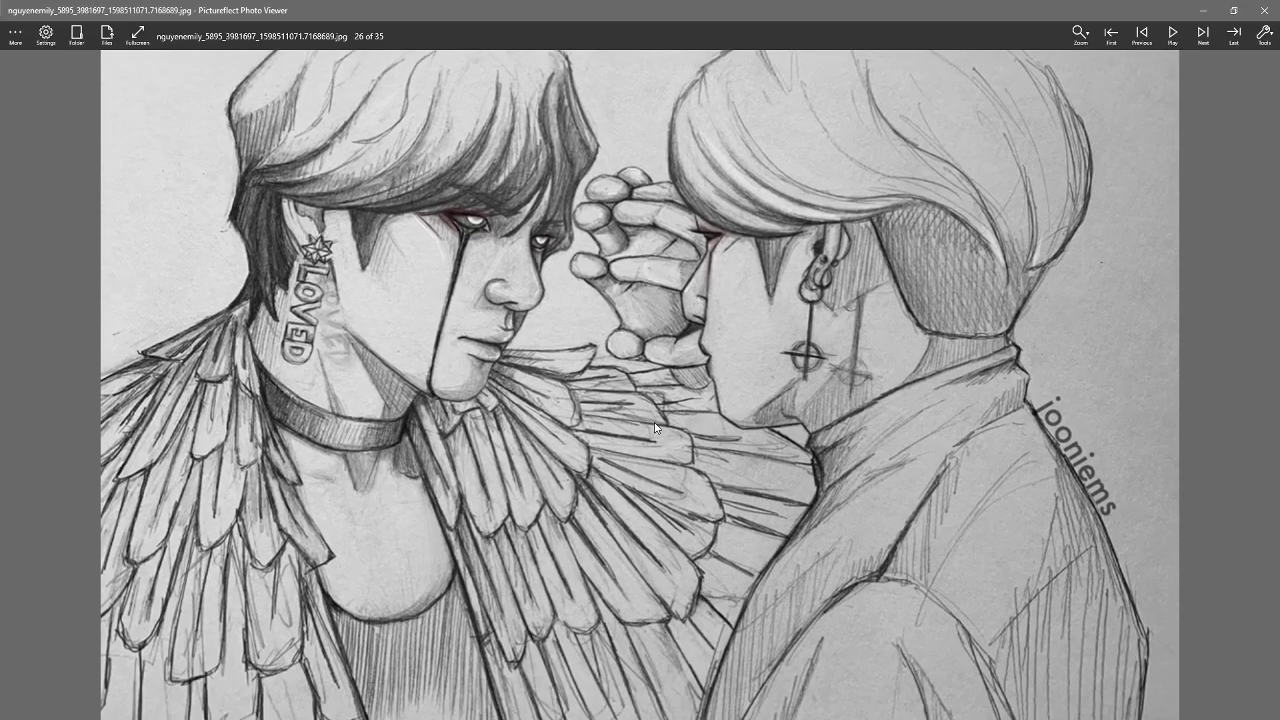
scroll(655, 428, "up", 5)
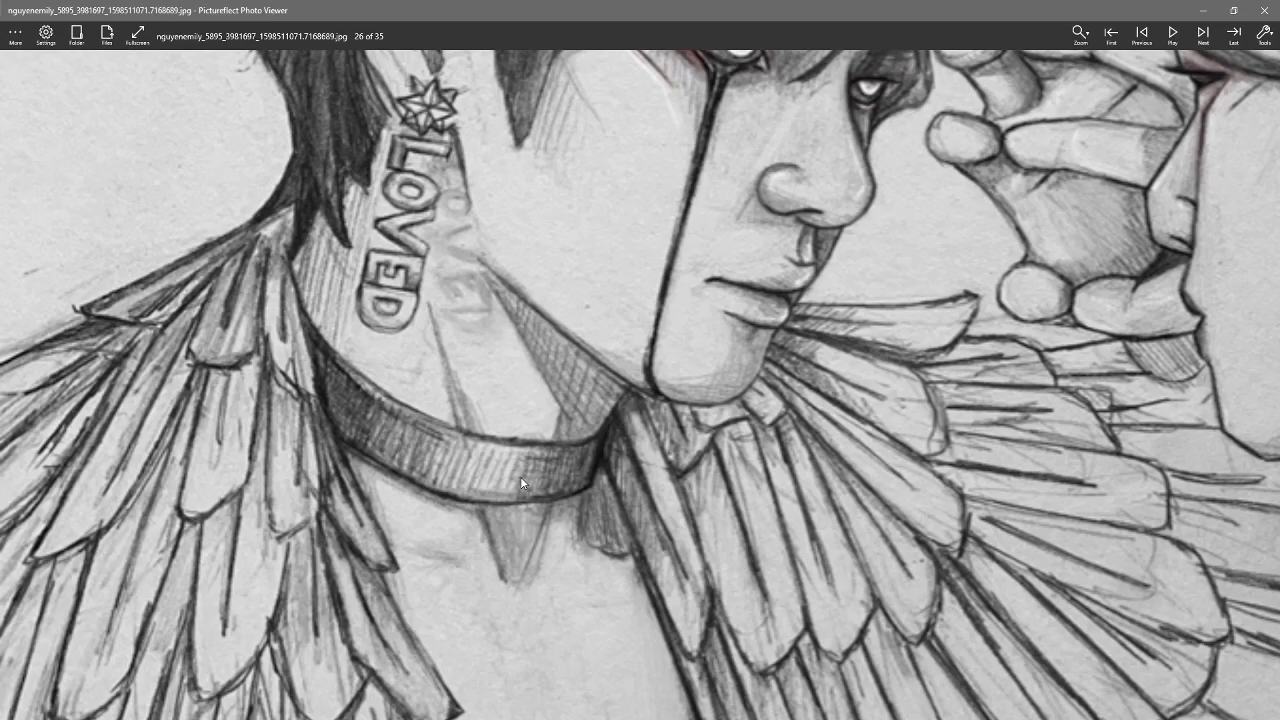
scroll(567, 485, "down", 5)
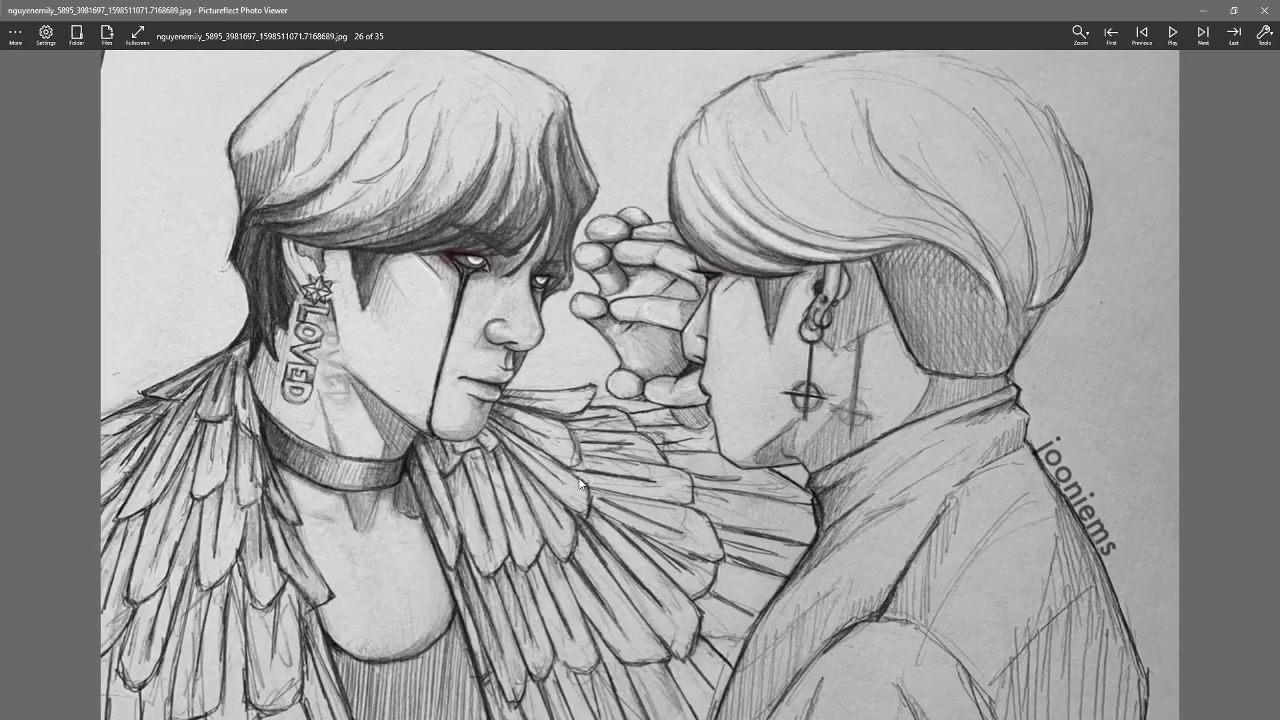
scroll(675, 477, "down", 1)
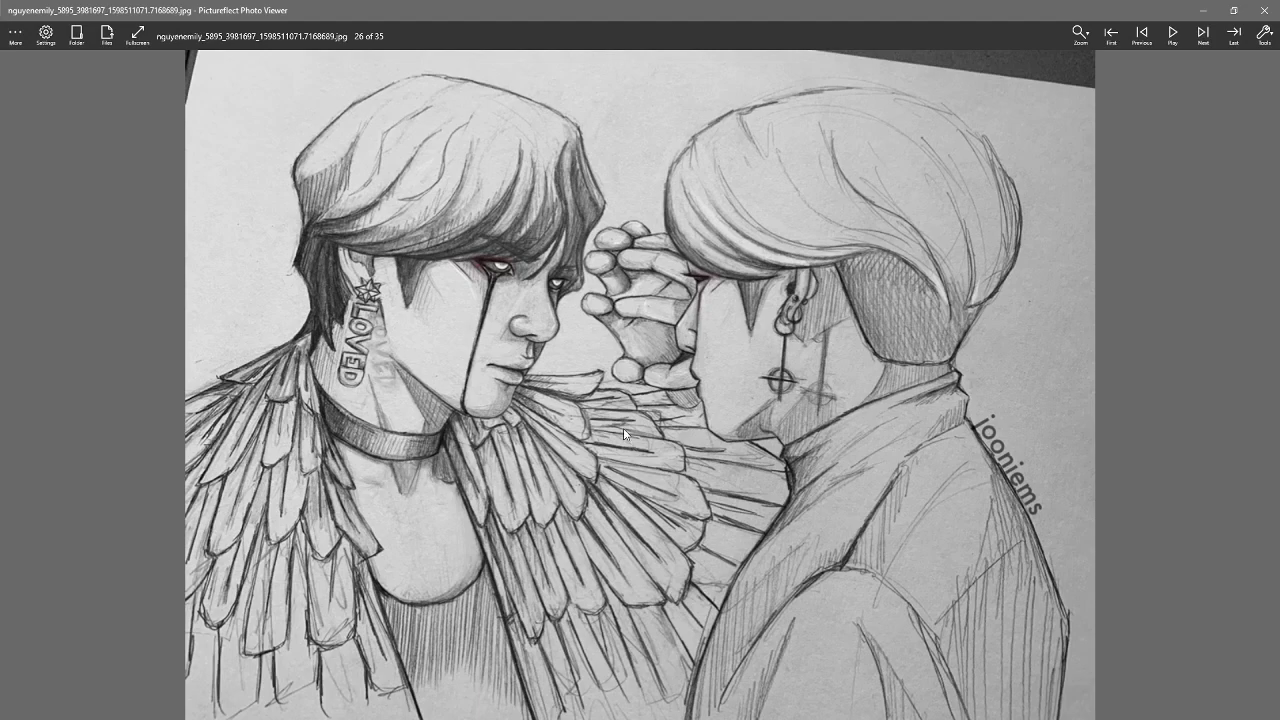
scroll(623, 432, "down", 1)
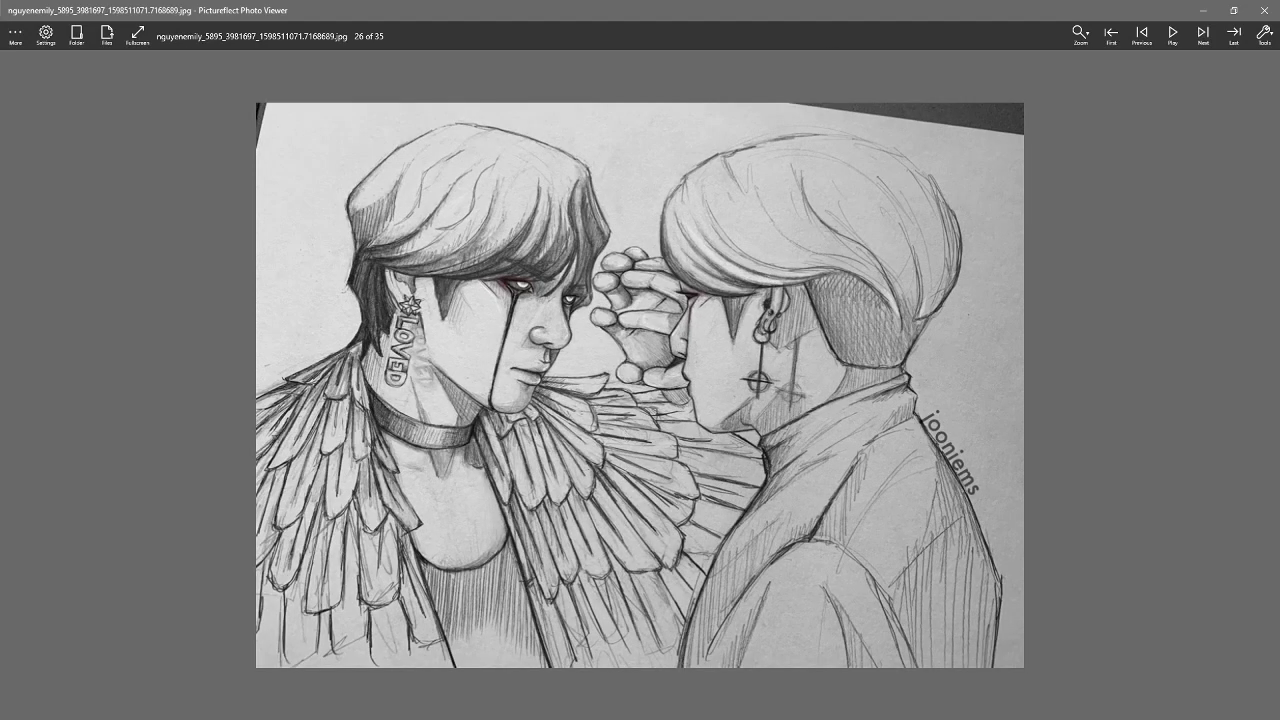
Look back at the figure holding a skull and the snake portrait for comparison
key("Left")
key("Left")
key("Left")
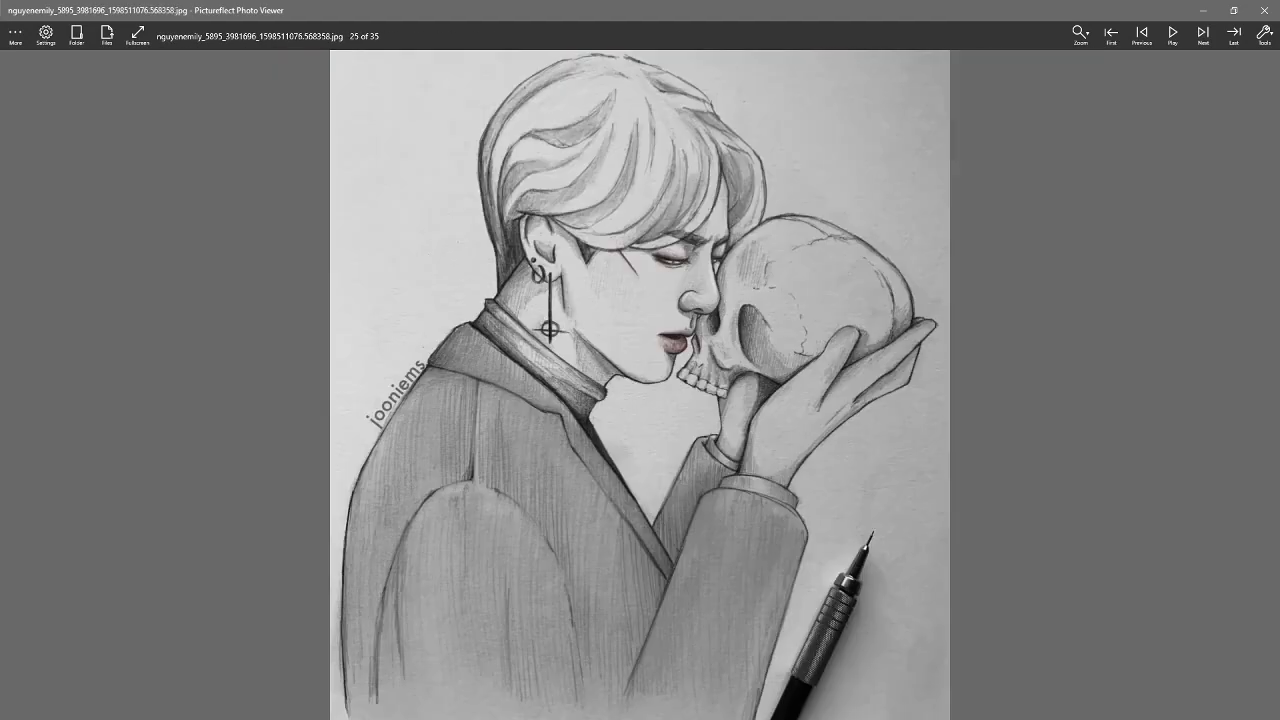
key("Right")
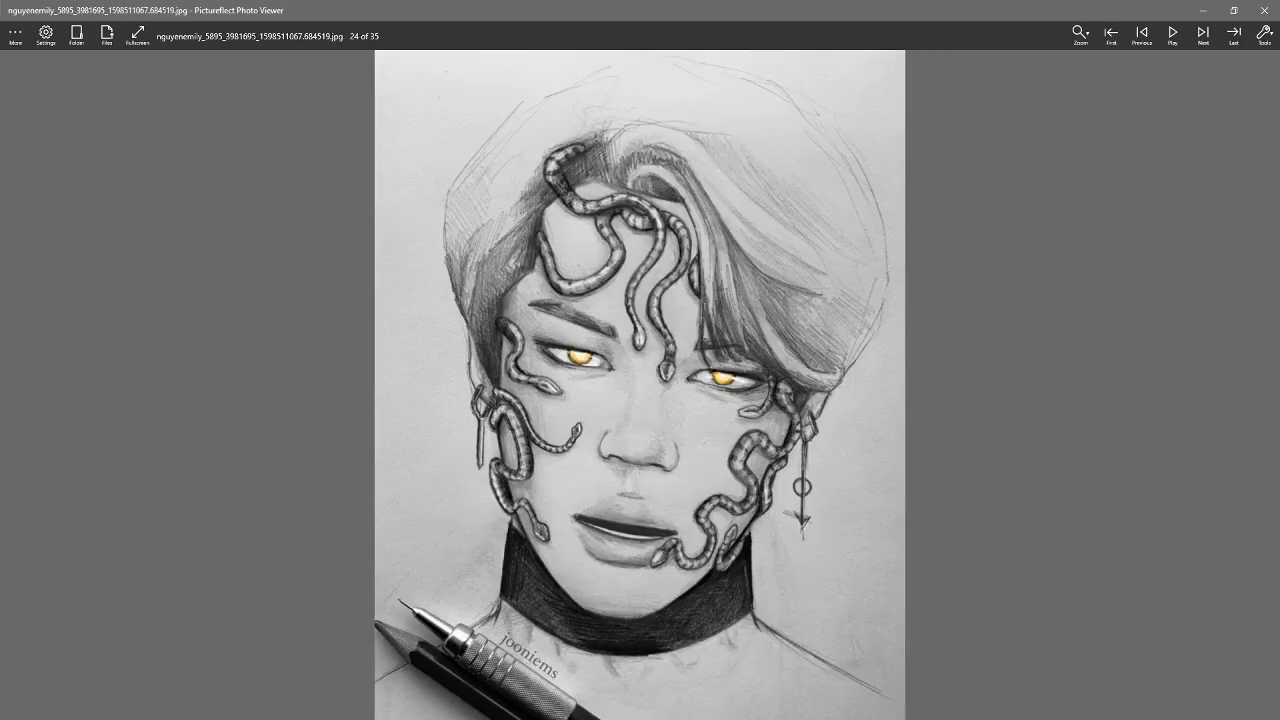
Return to the submissions folder and open the blue gesture drawing with the tattooed-man reference in a maximized viewer
left_click_drag(628, 8, 205, 116)
left_click(428, 115)
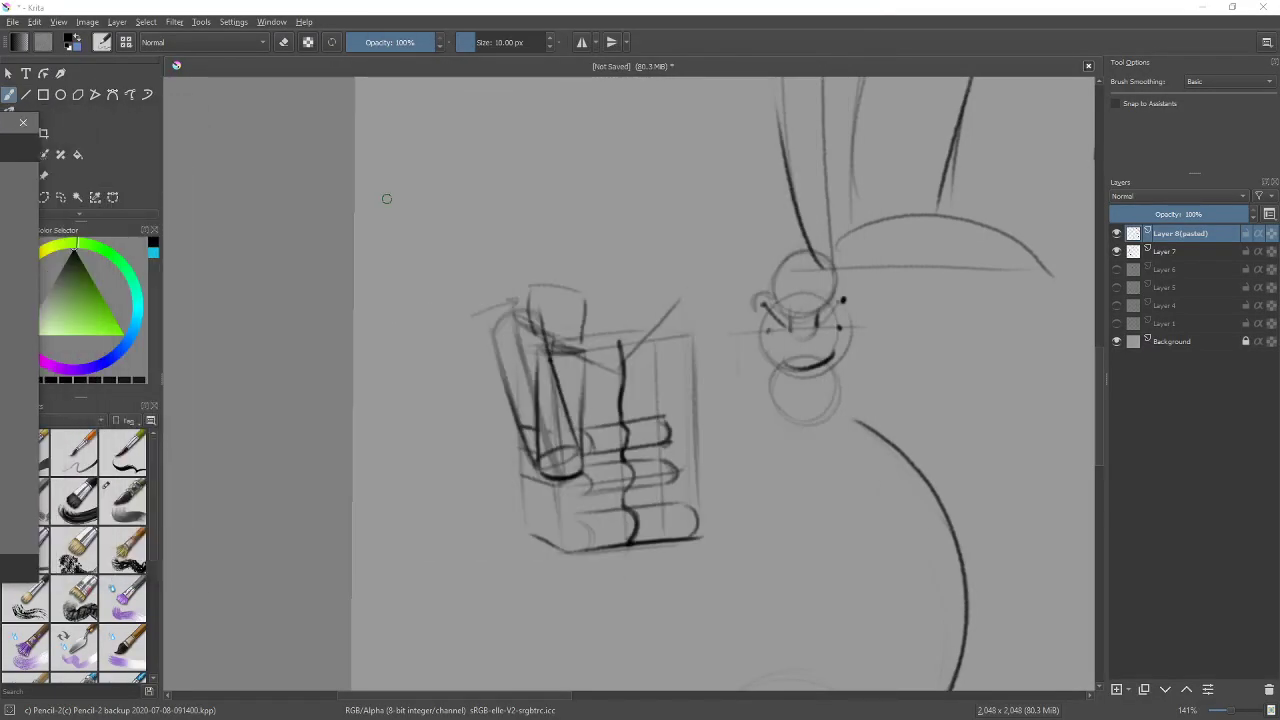
key("alt+Tab")
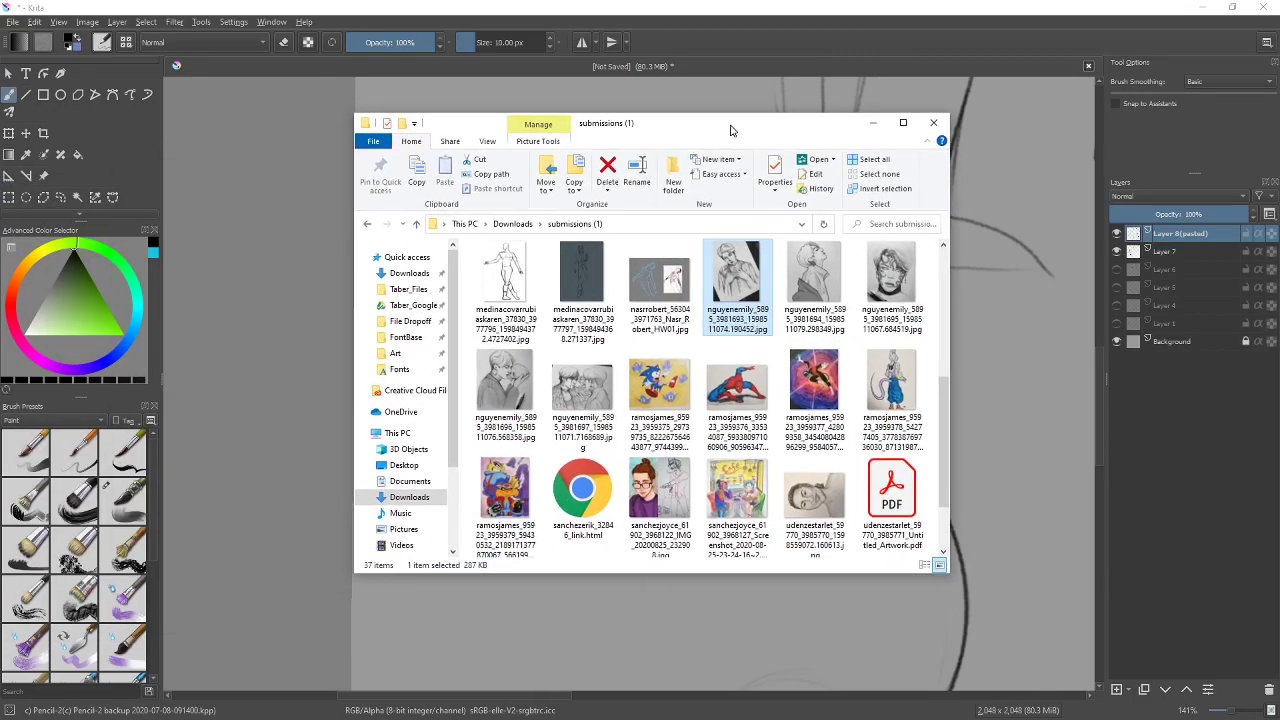
left_click(730, 372)
scroll(730, 372, "down", 3)
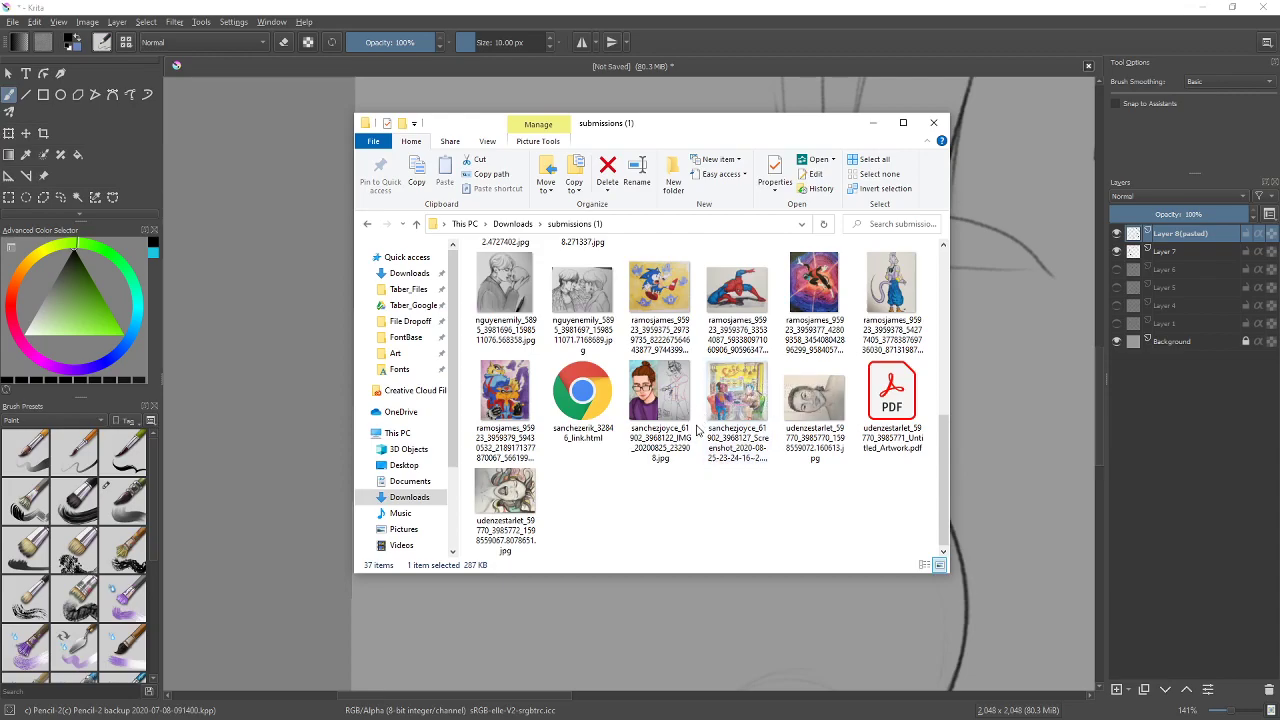
scroll(697, 428, "up", 1)
scroll(697, 428, "up", 1)
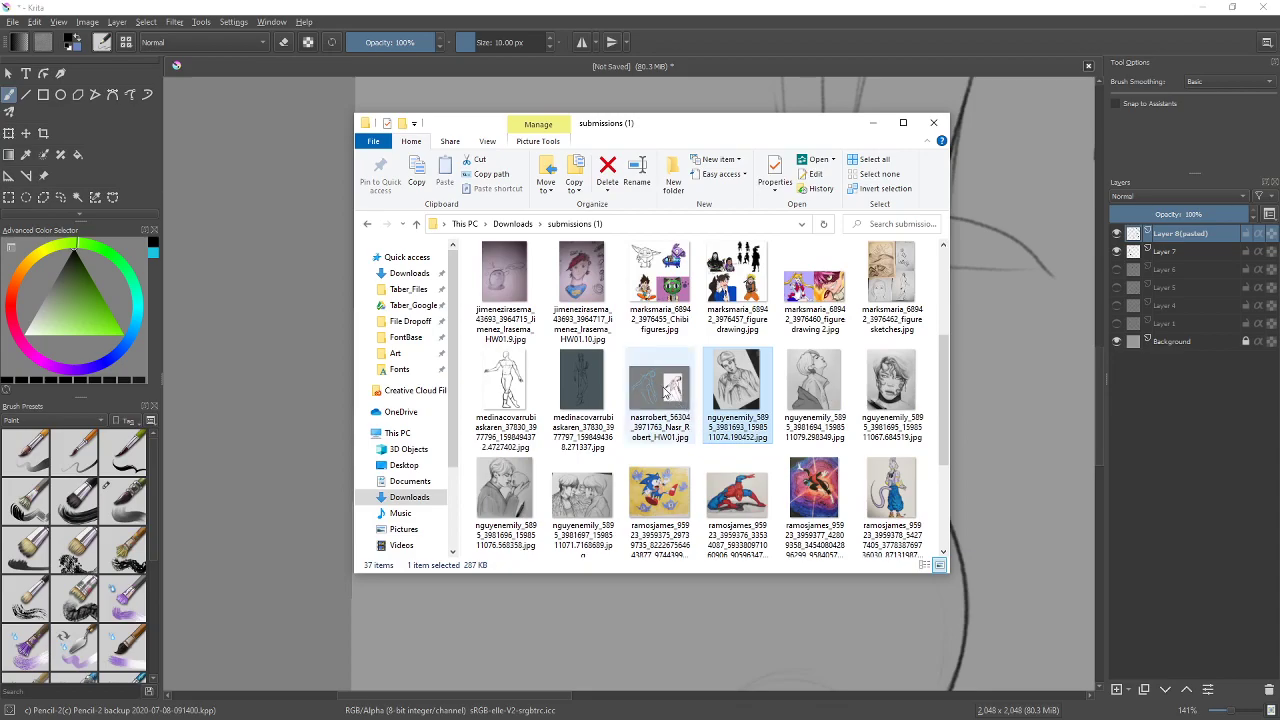
left_click(666, 390)
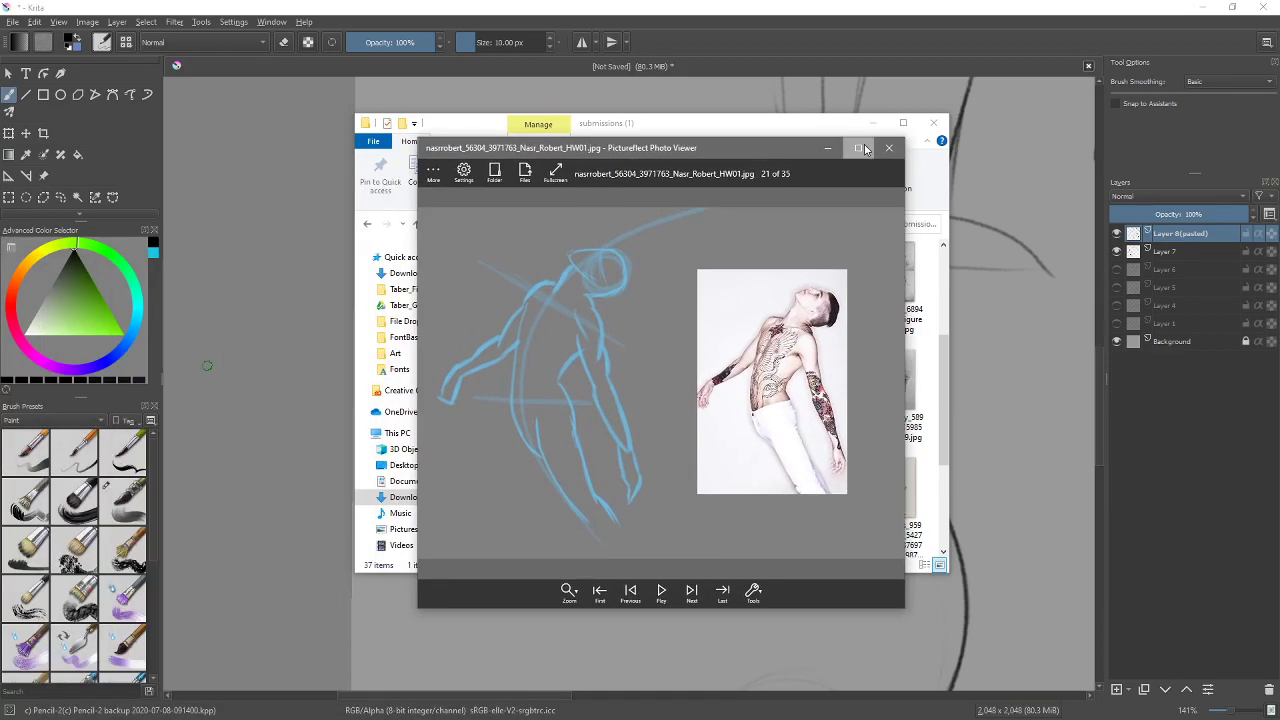
left_click(860, 149)
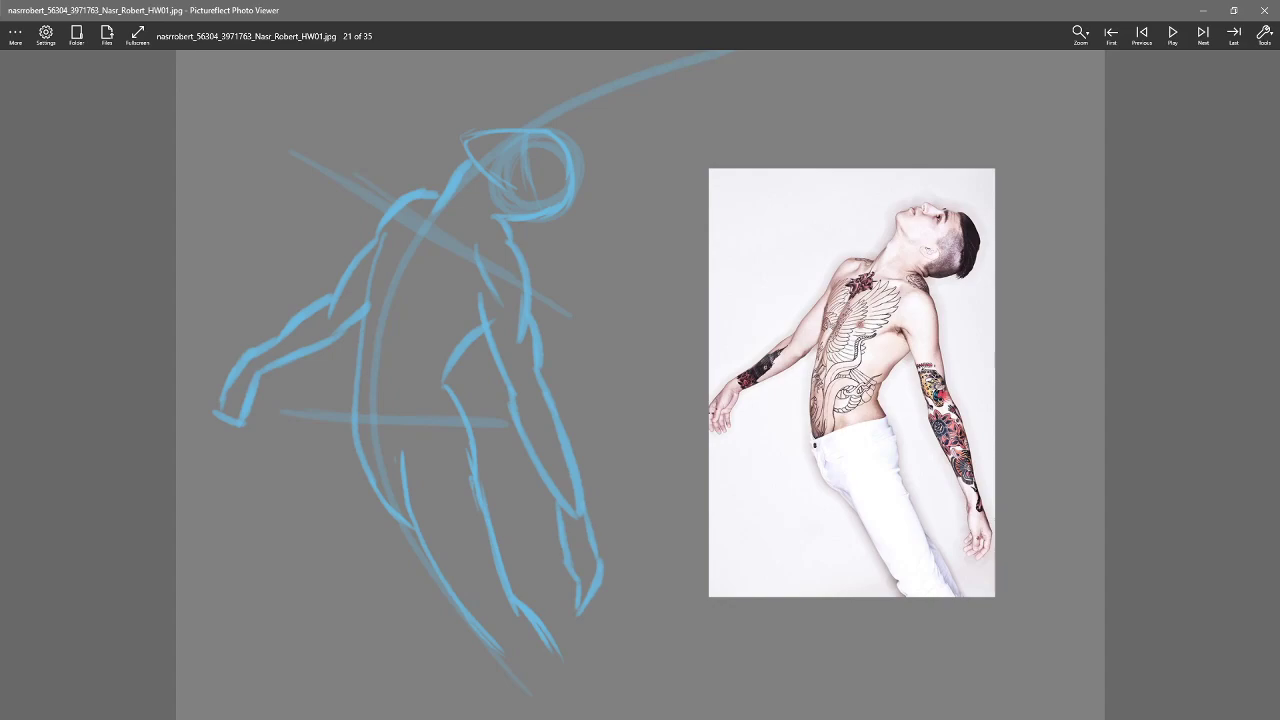
Close the gesture drawing and open the submission pairing a portrait with glasses and a sketch of a pointing figure
double_click(910, 11)
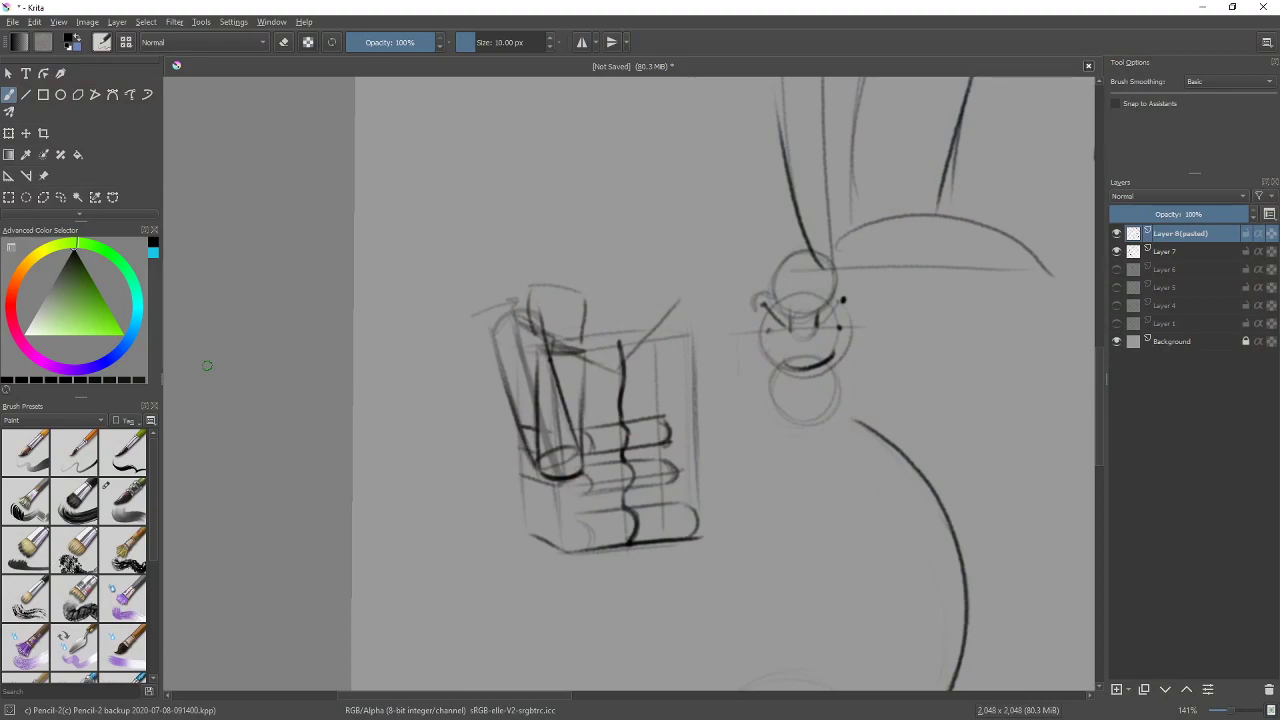
key("alt+Tab")
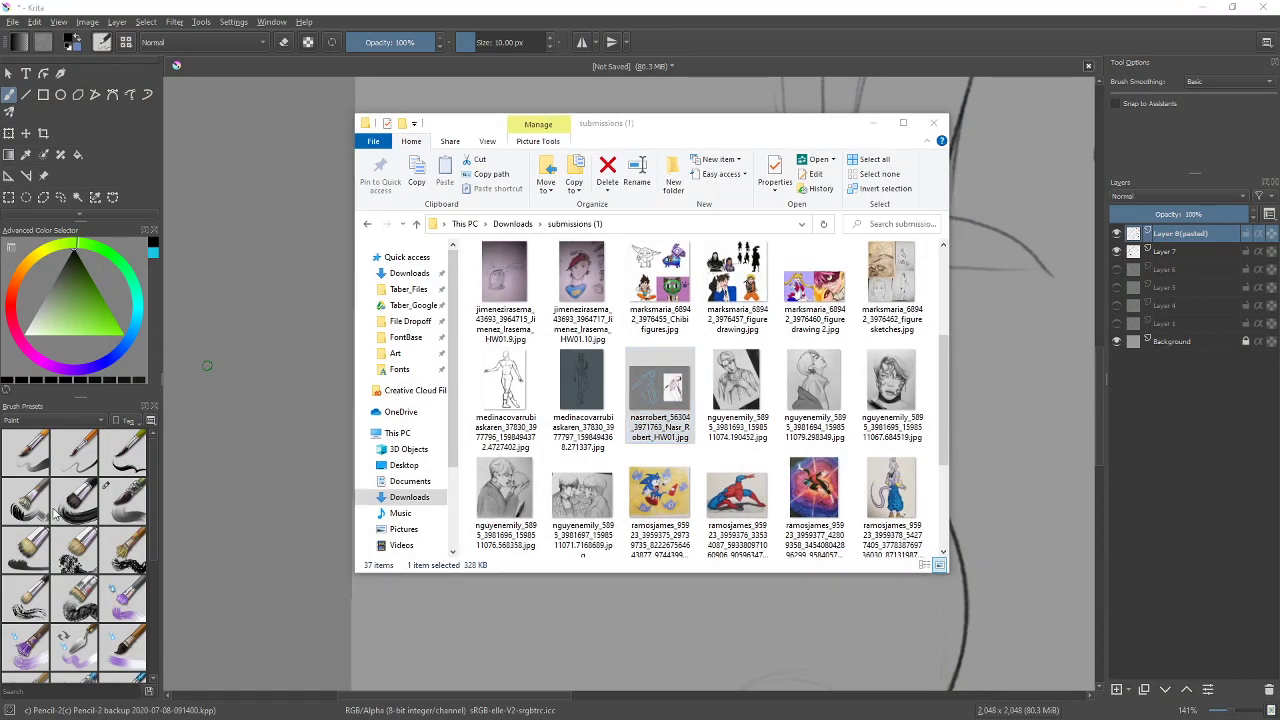
left_click_drag(734, 130, 681, 174)
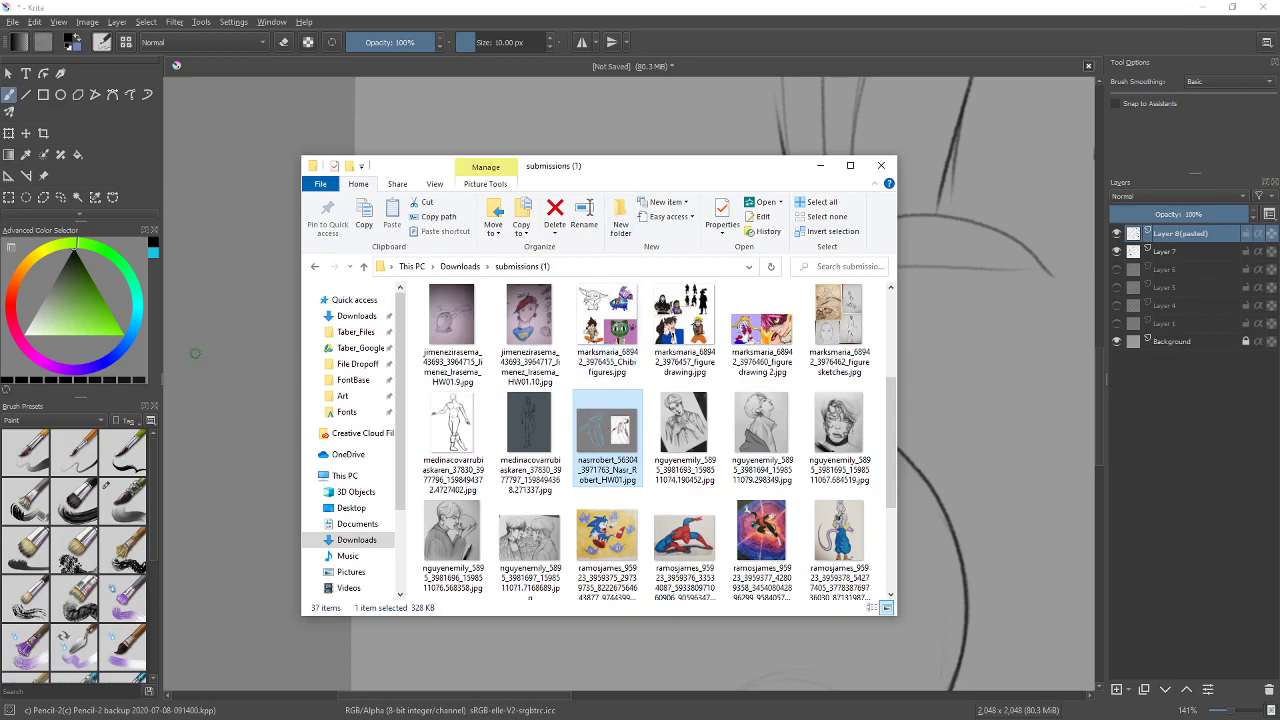
left_click(195, 353)
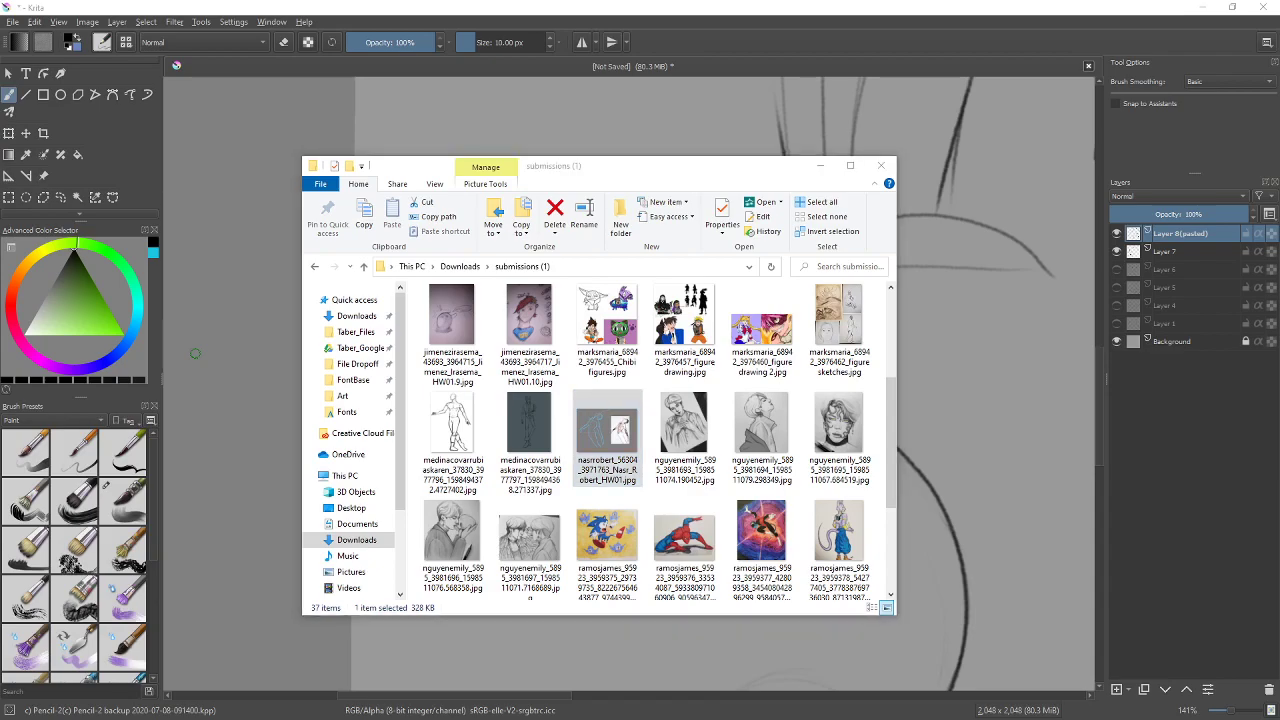
left_click_drag(755, 176, 755, 170)
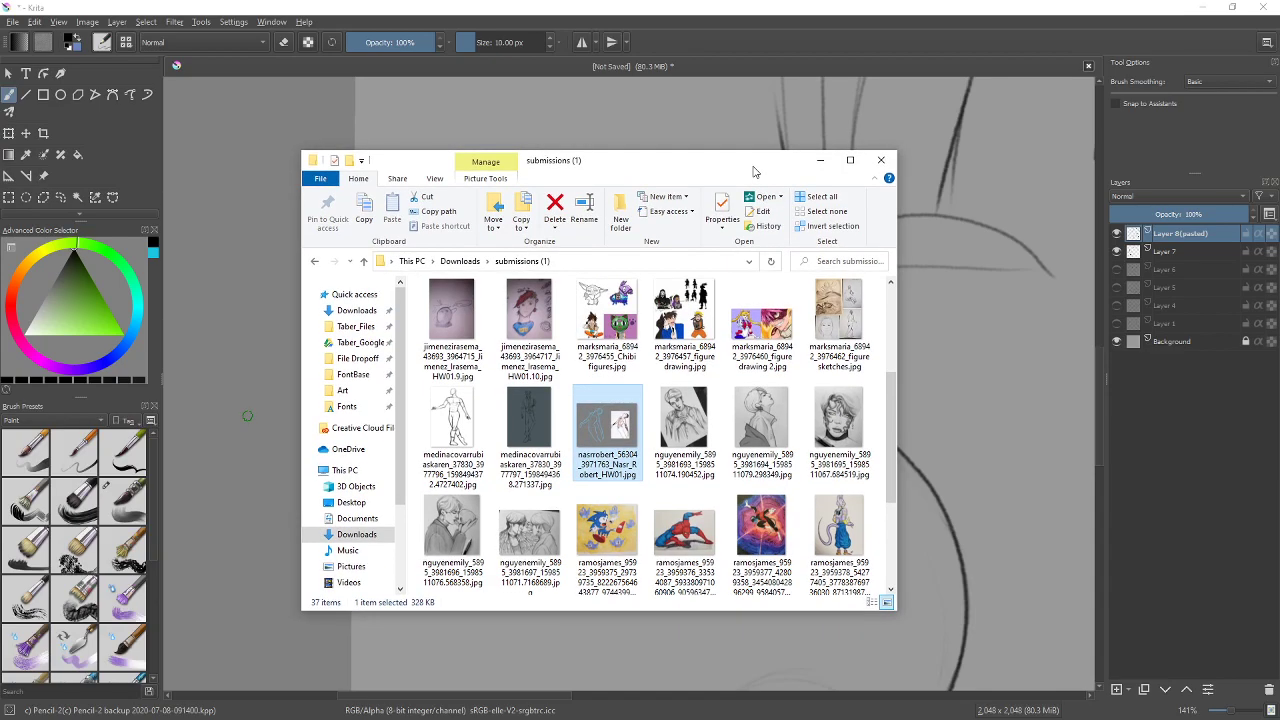
scroll(592, 398, "down", 1)
scroll(592, 398, "down", 2)
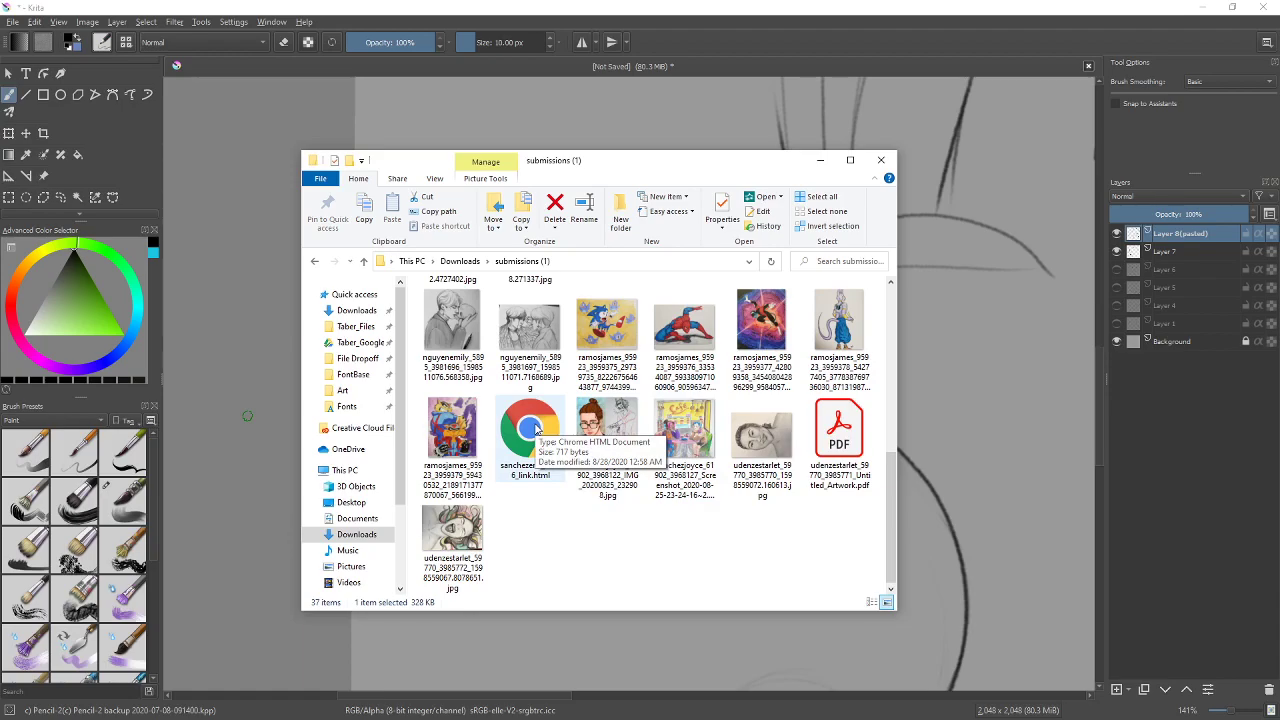
left_click(600, 424)
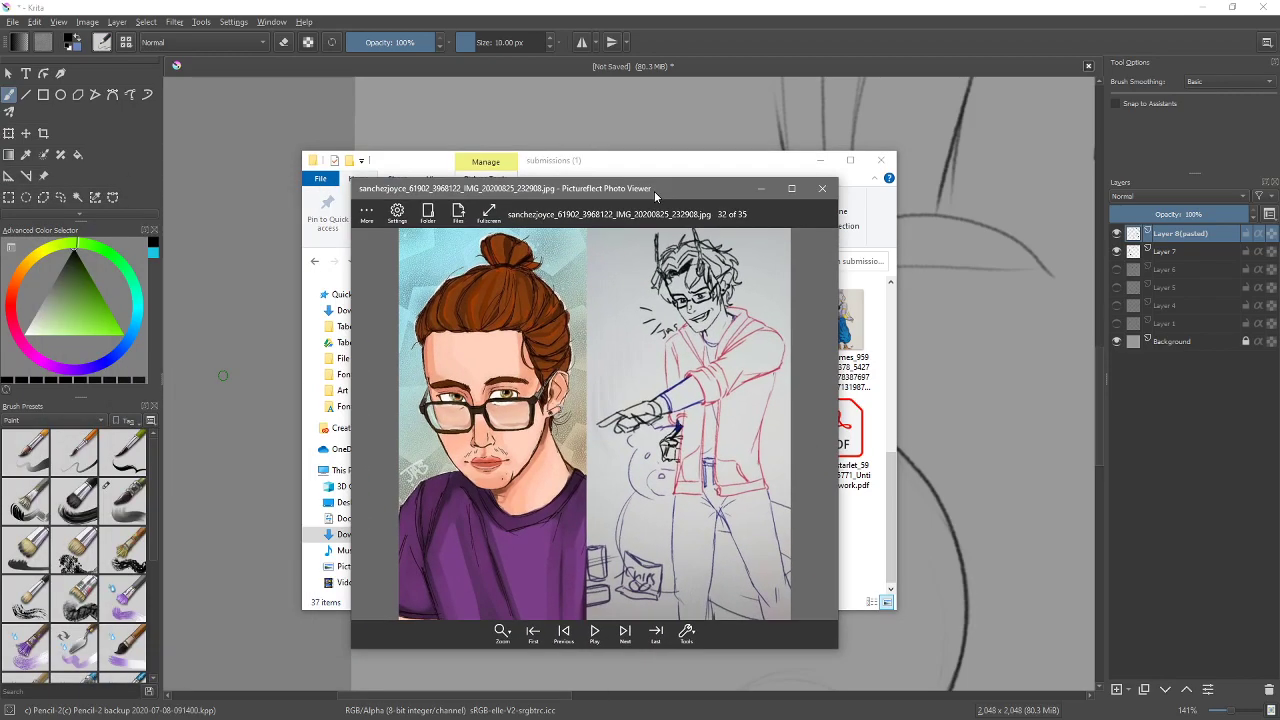
Move the image viewer and submissions folder apart, and open the submitted HTML link to its shared Drive folder in Chrome
left_click_drag(654, 191, 862, 166)
left_click_drag(544, 166, 370, 159)
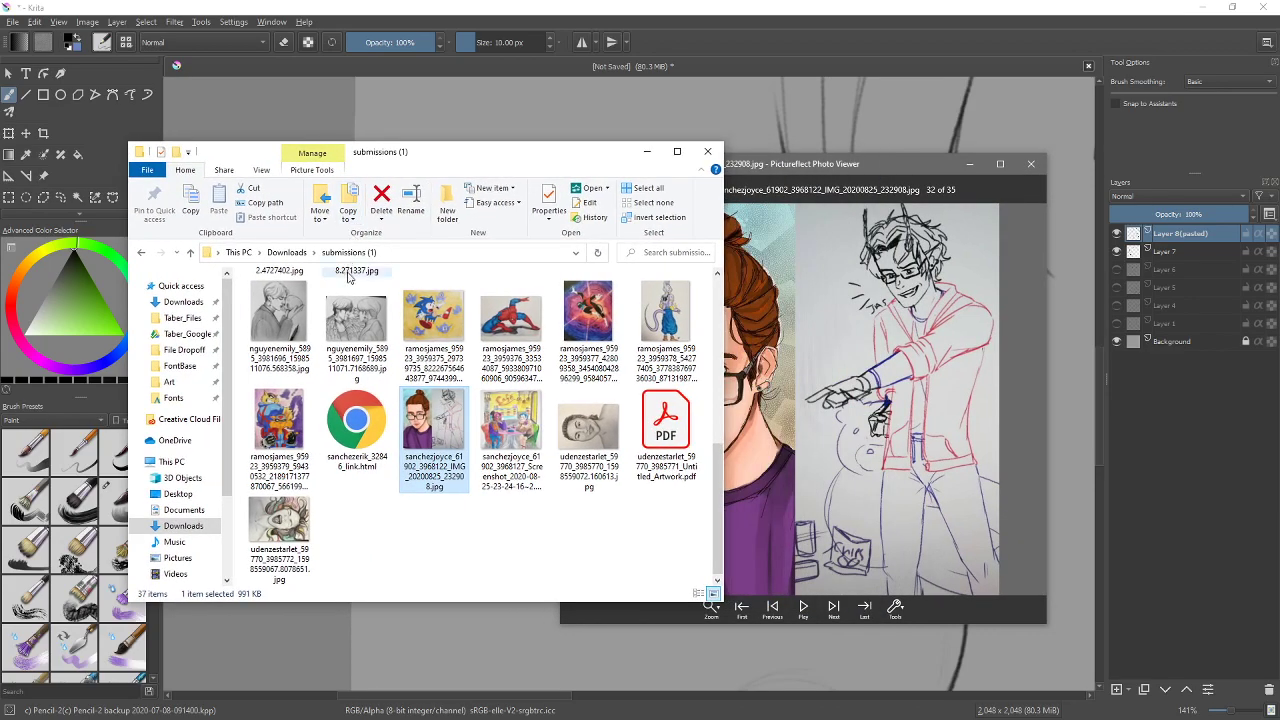
double_click(368, 424)
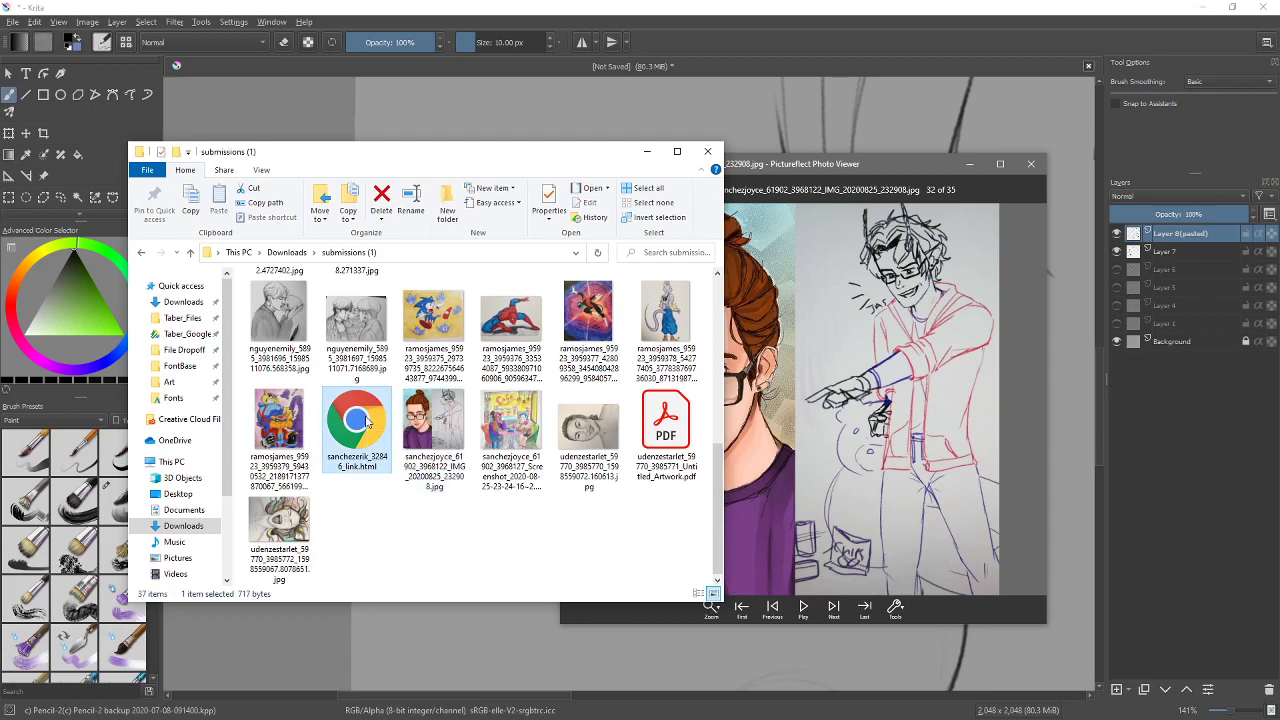
left_click(673, 503)
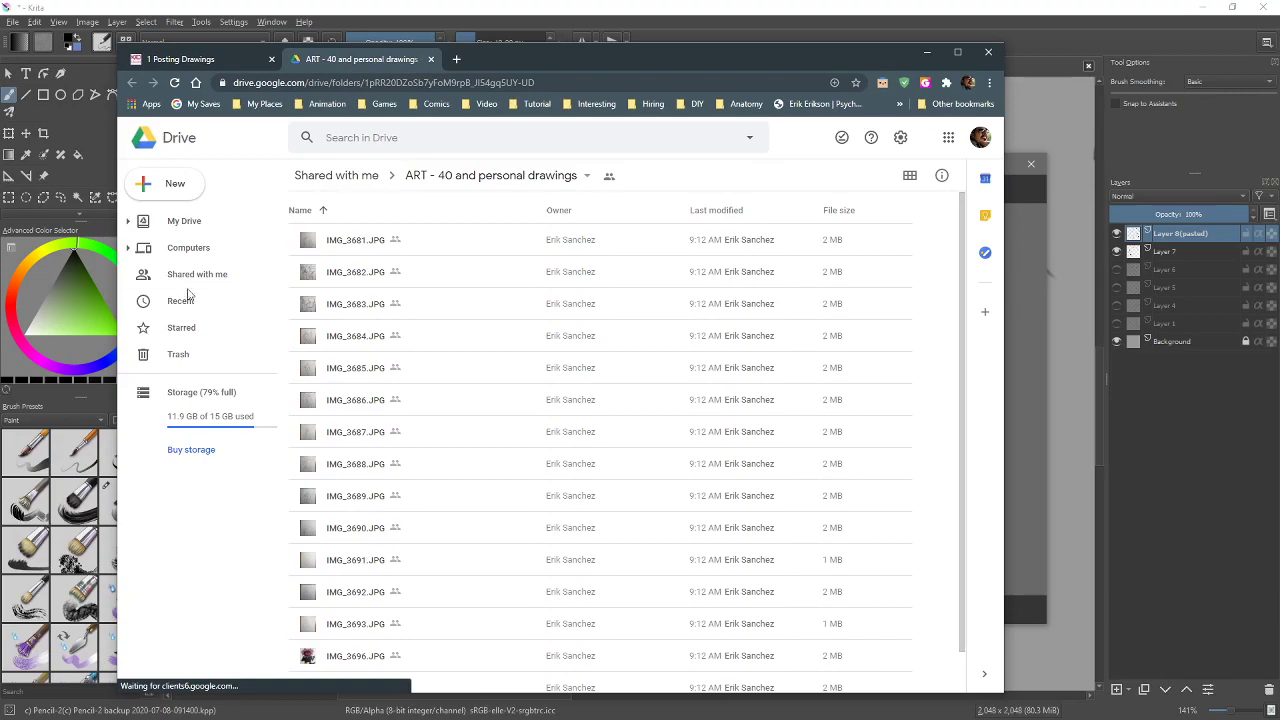
View the back torso sketch and the two pages of hand studies, IMG_3681.JPG to IMG_3683.JPG
double_click(311, 238)
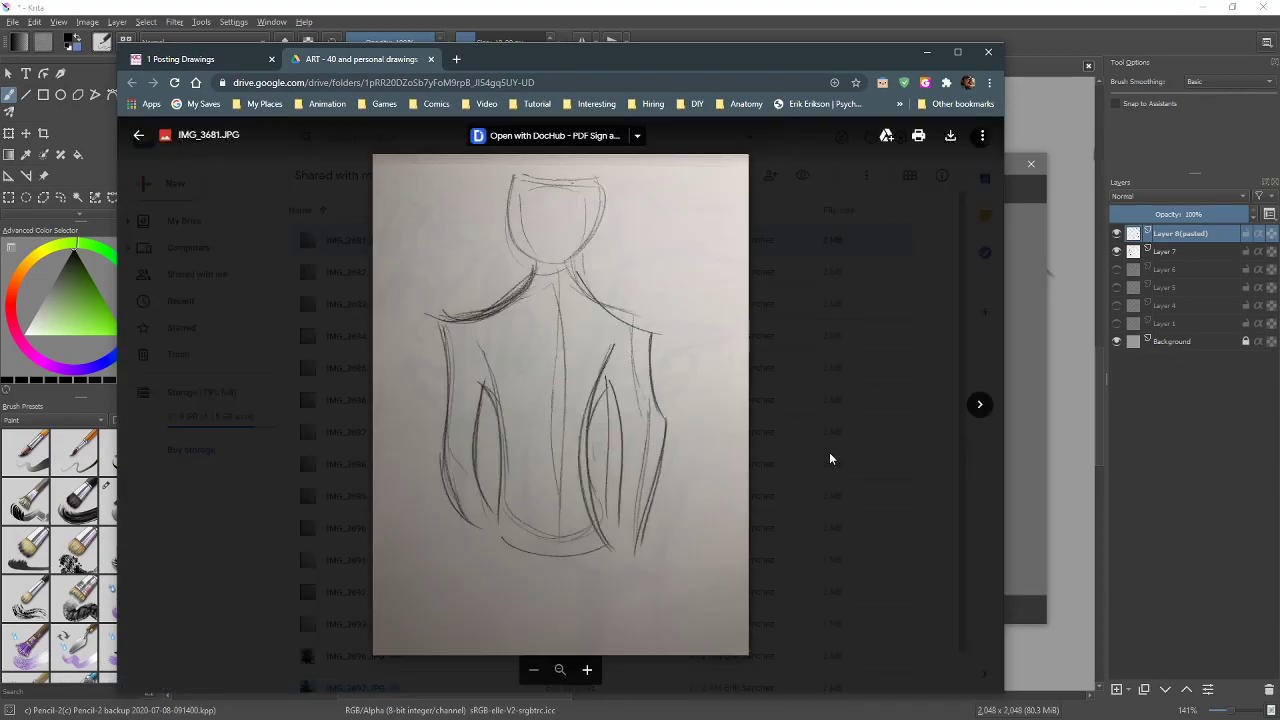
key("Right")
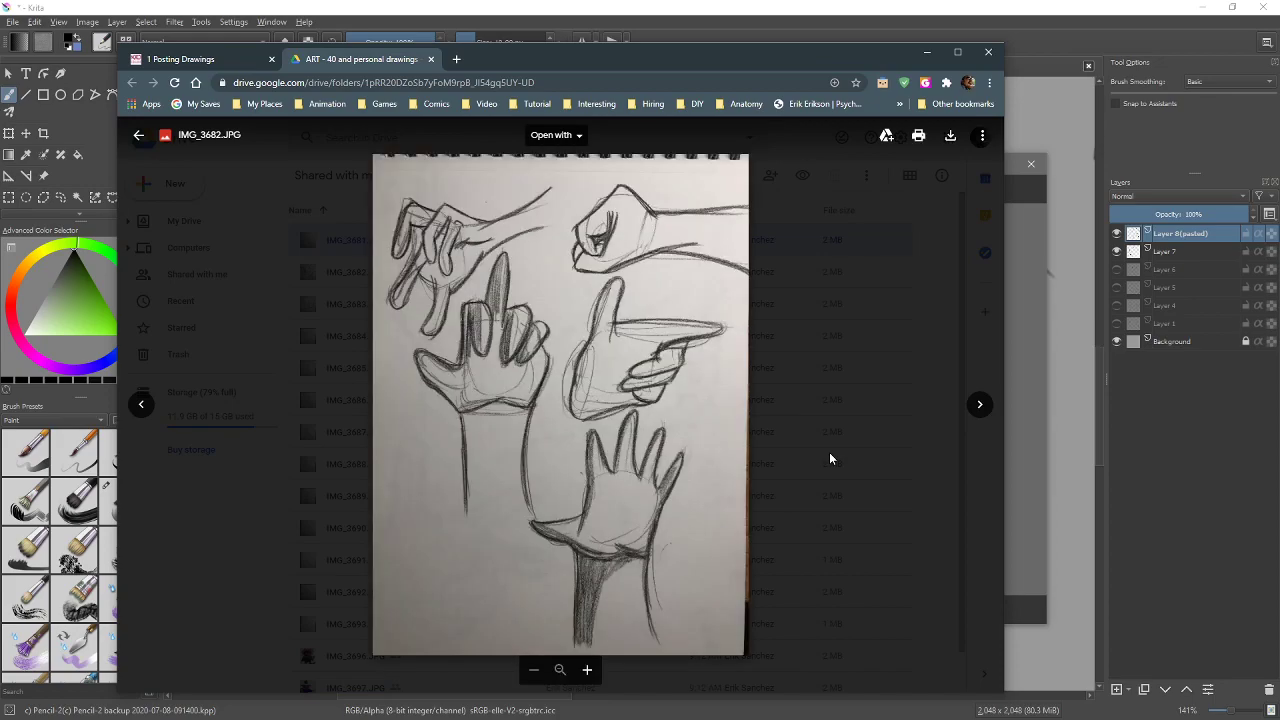
key("Right")
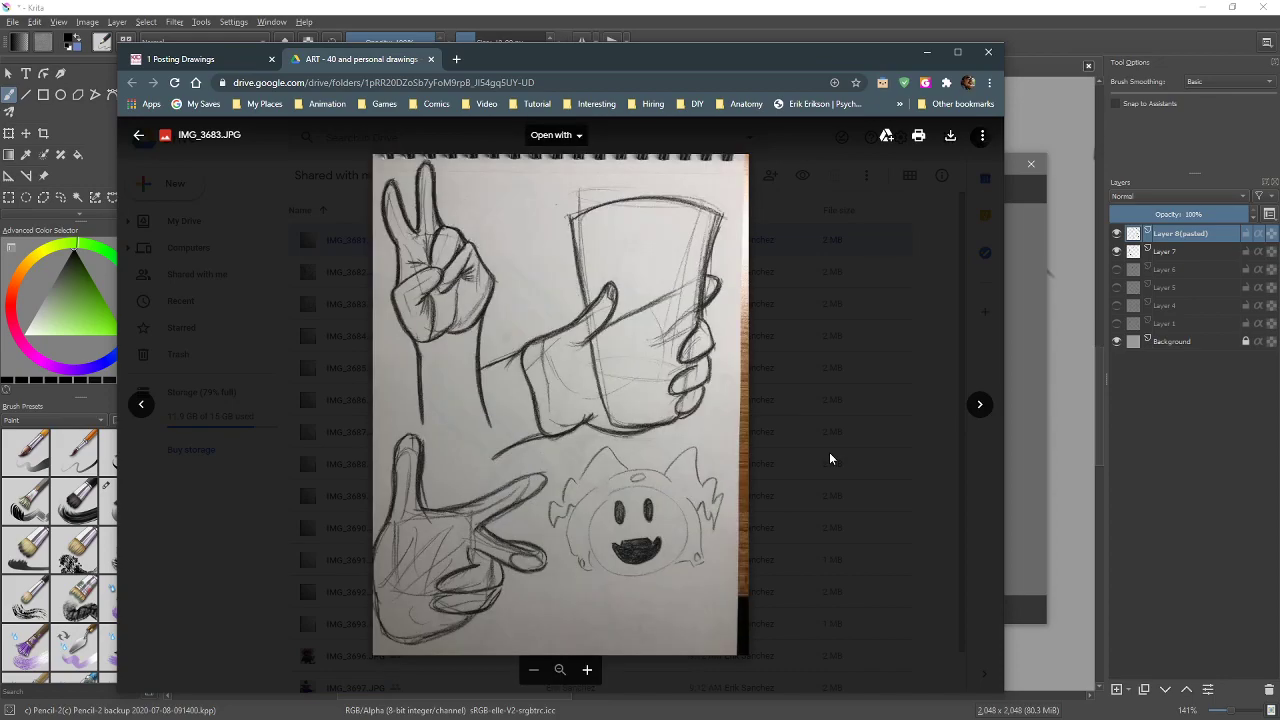
Page through the gesture and full-figure pose sketches from IMG_3684.JPG to IMG_3691.JPG
key("Right")
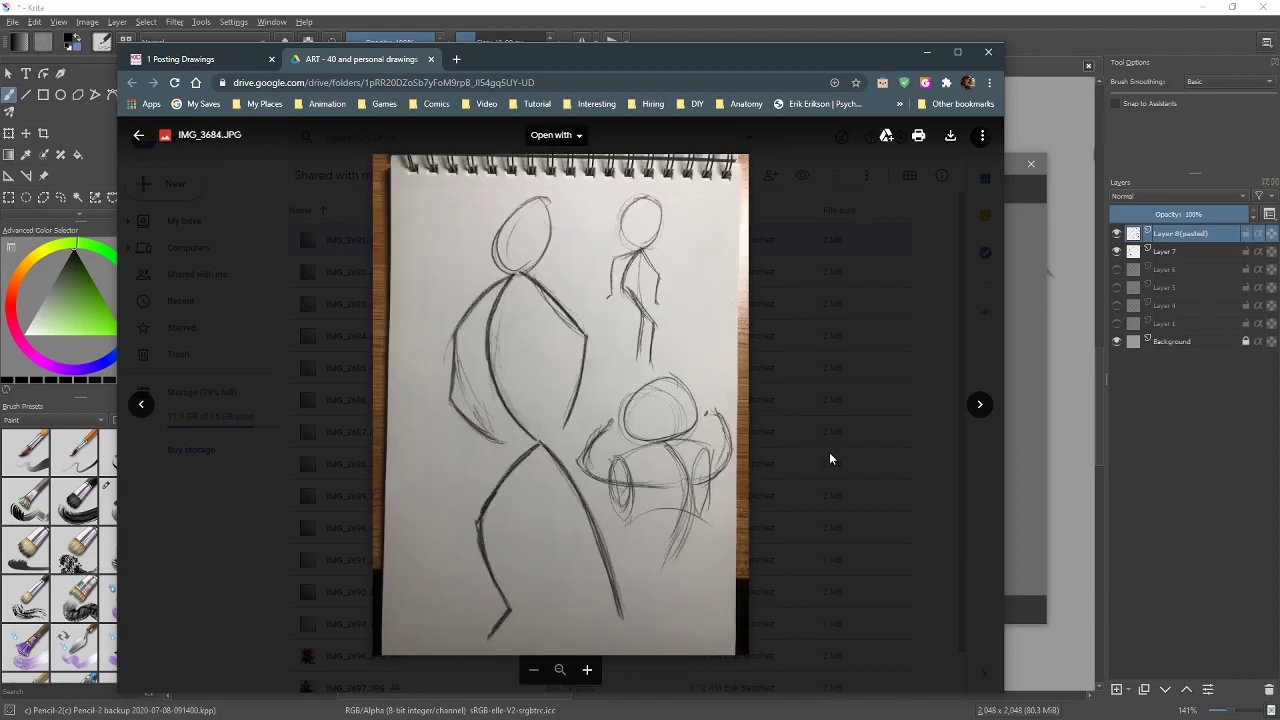
key("Right")
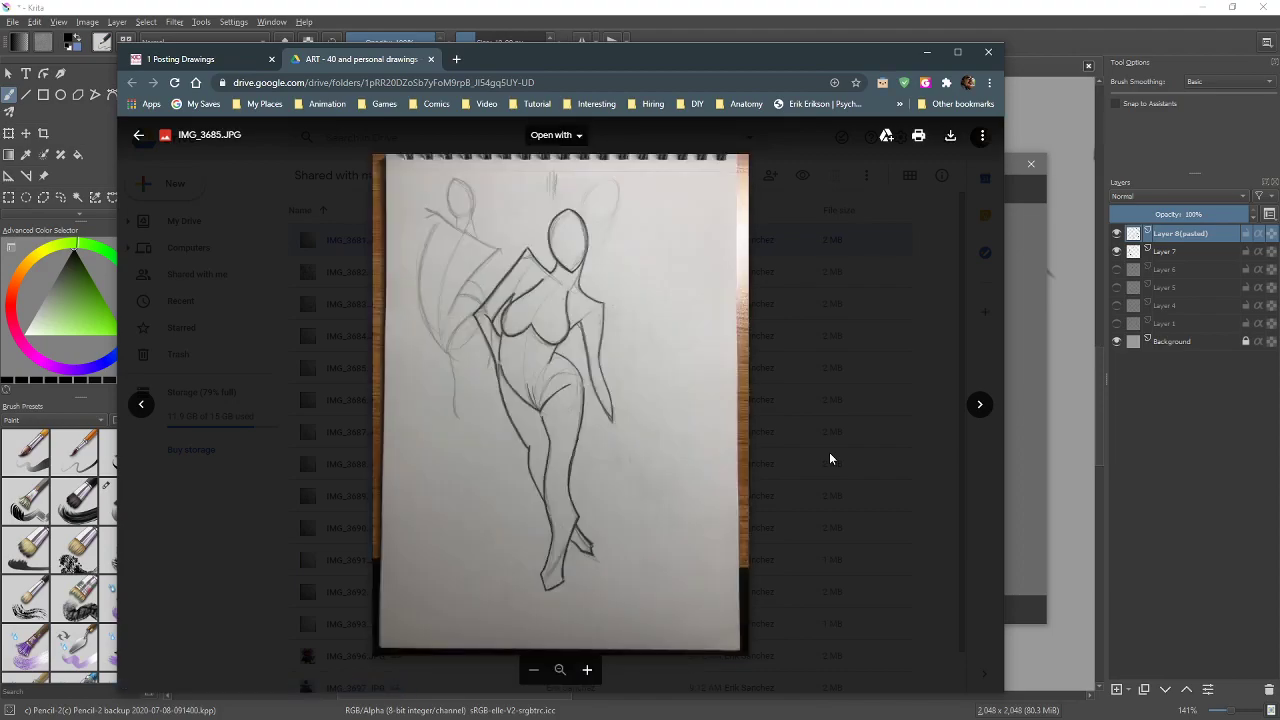
key("Right")
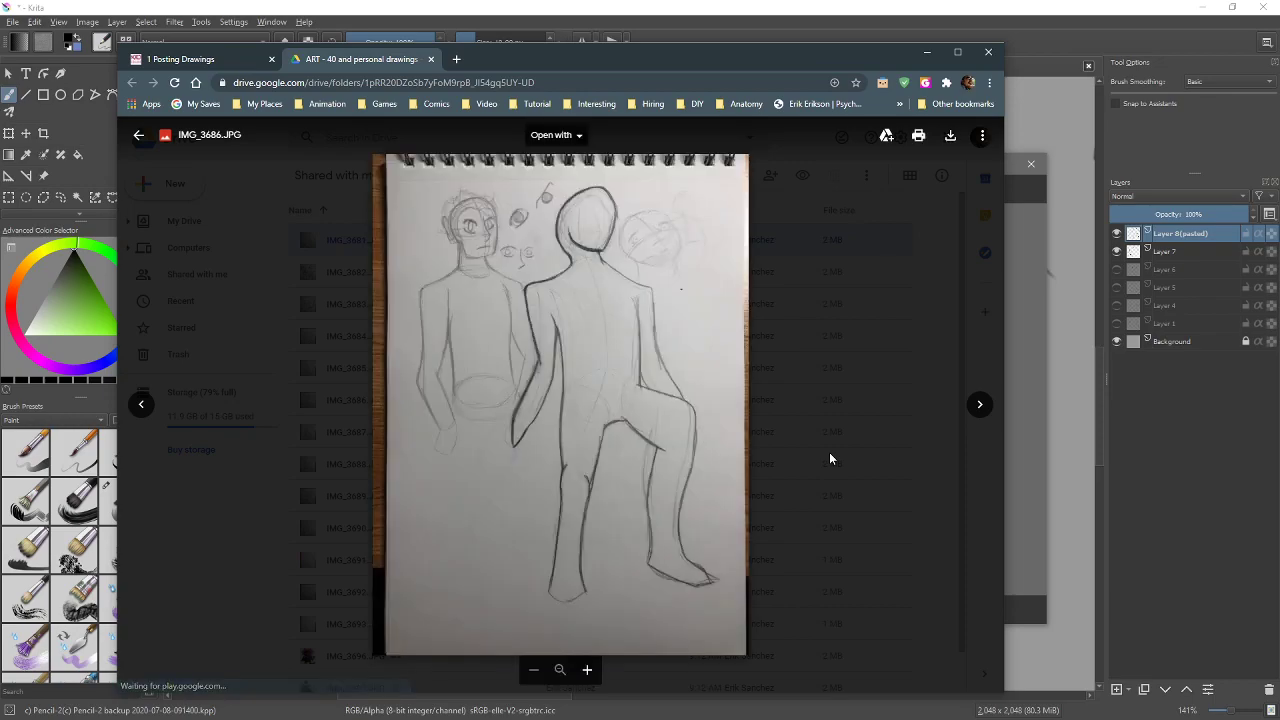
key("Right")
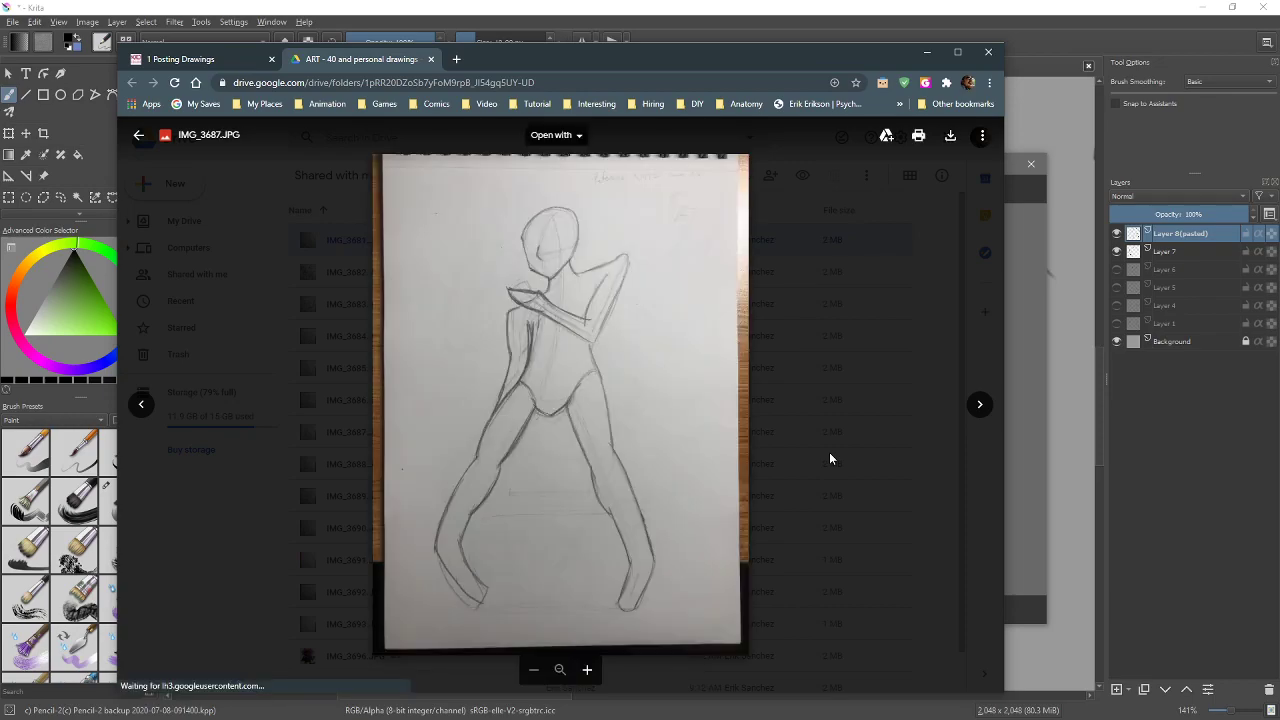
key("Right")
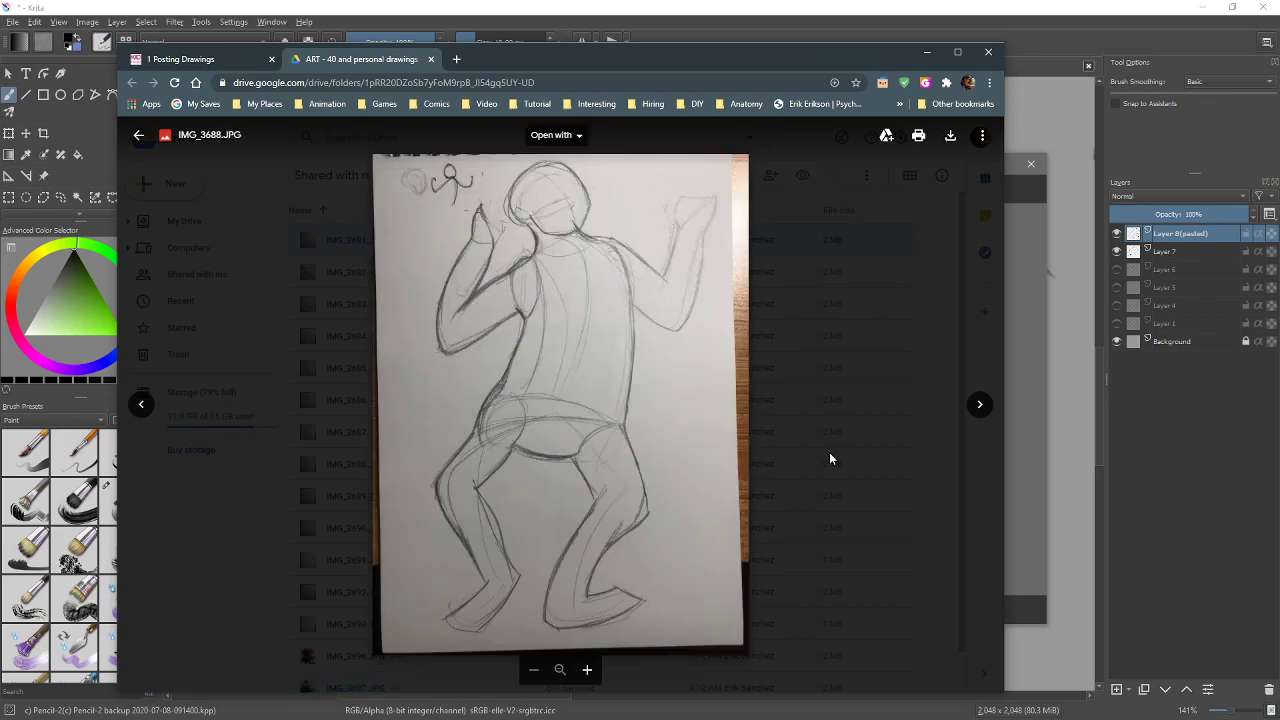
key("Right")
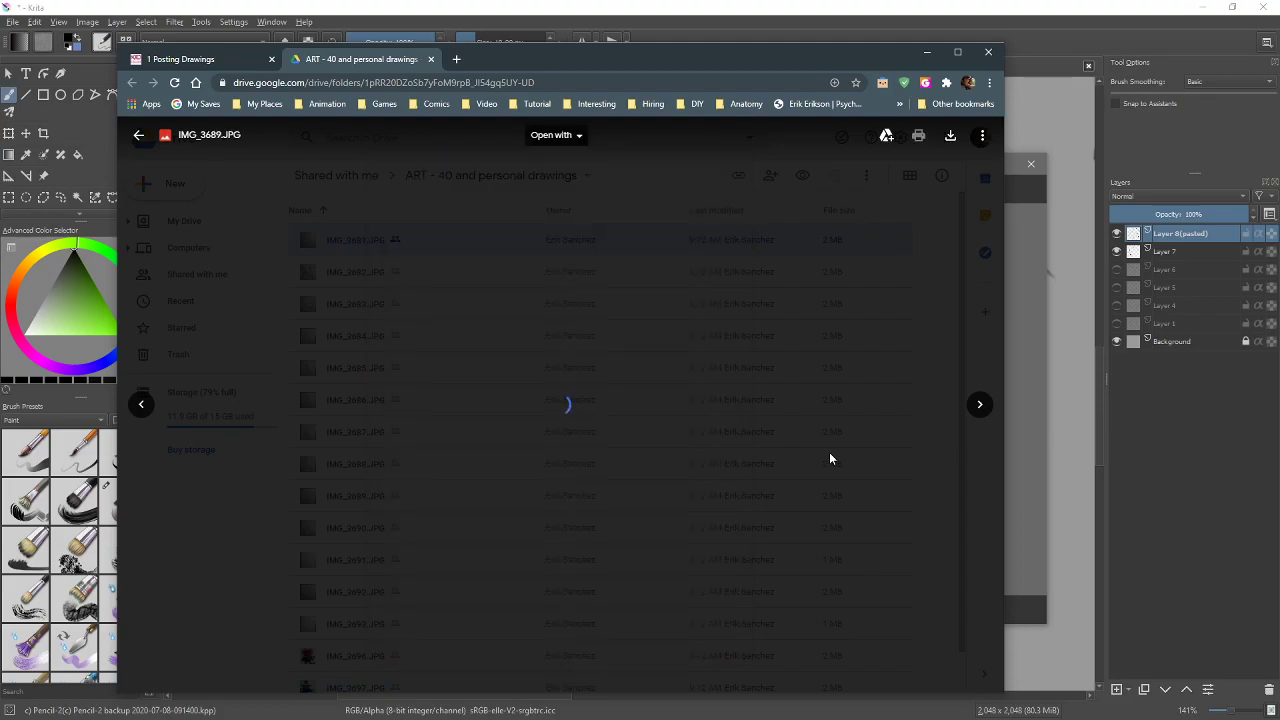
key("Right")
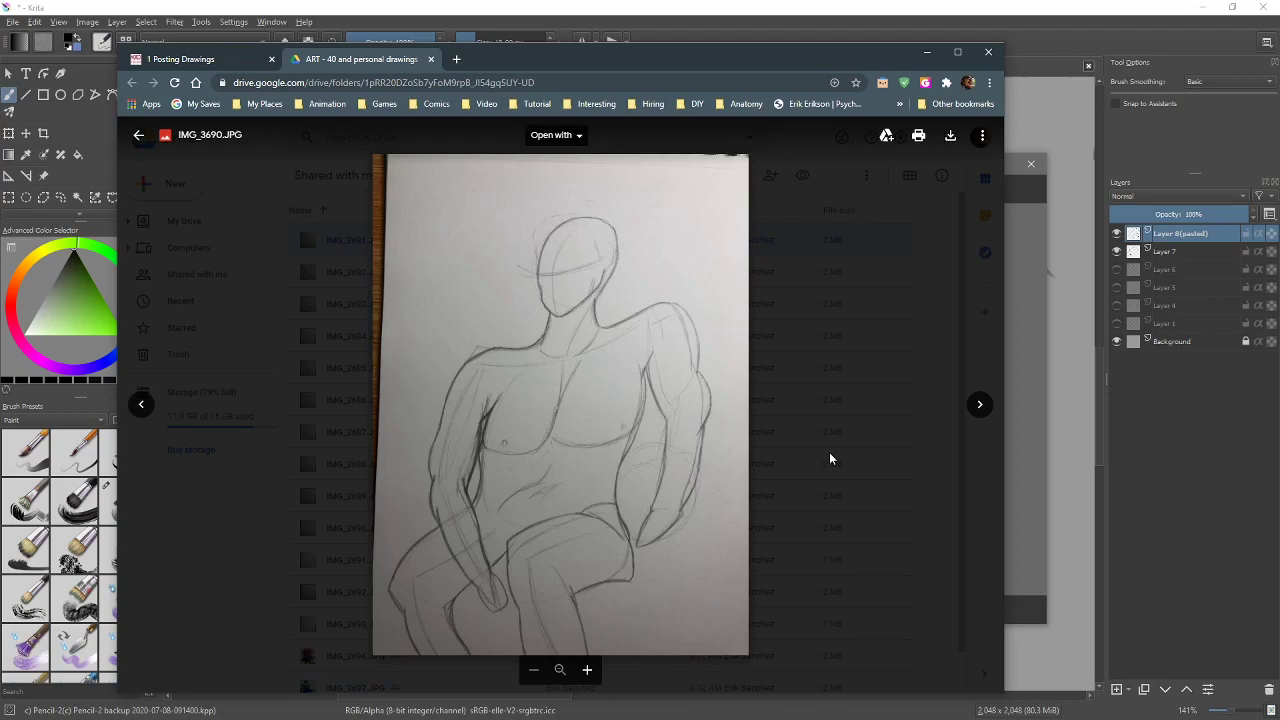
key("Right")
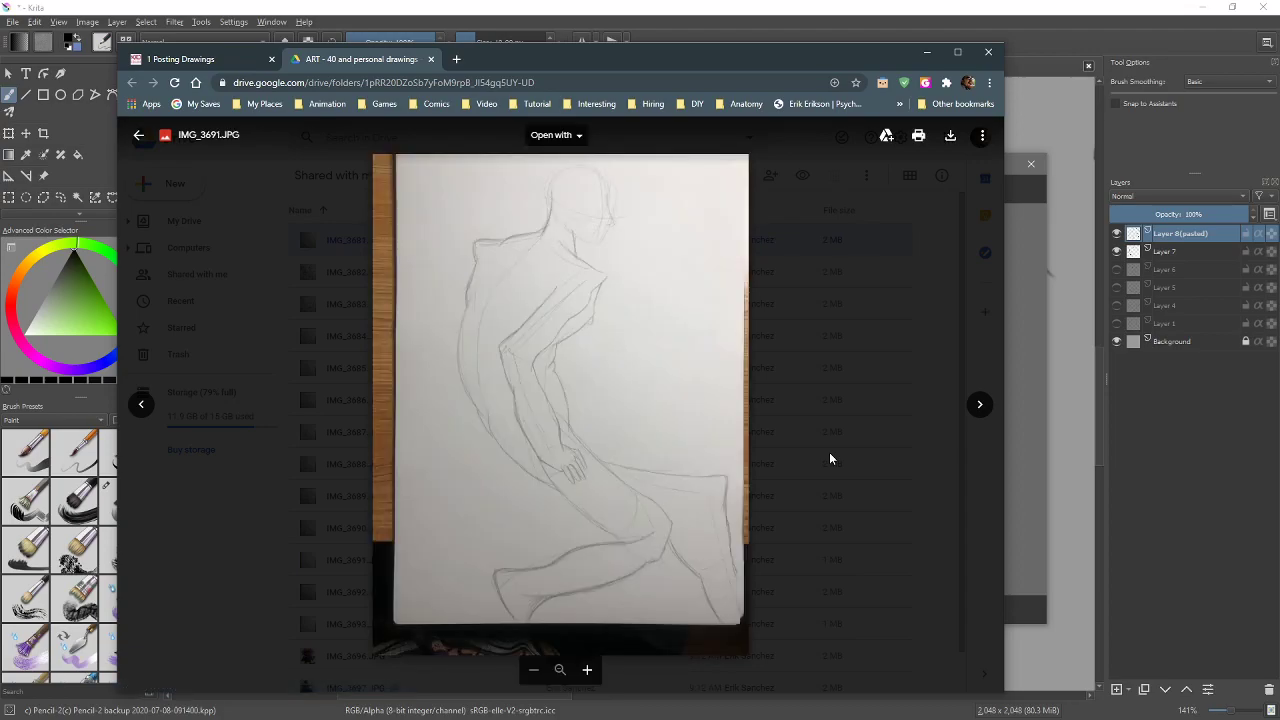
View the seated figure in IMG_3692.JPG and page back through the pose sketches to the gesture page IMG_3684.JPG
key("Right")
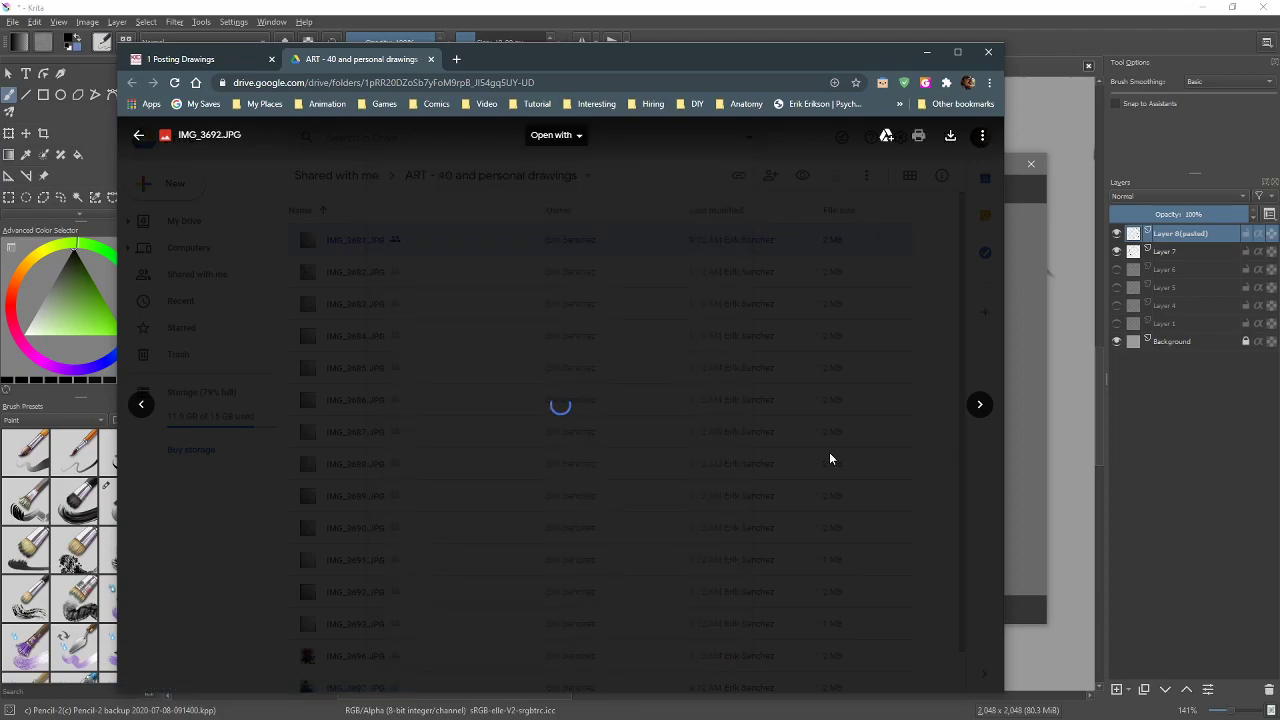
key("Right")
key("Left")
key("Left")
key("Left")
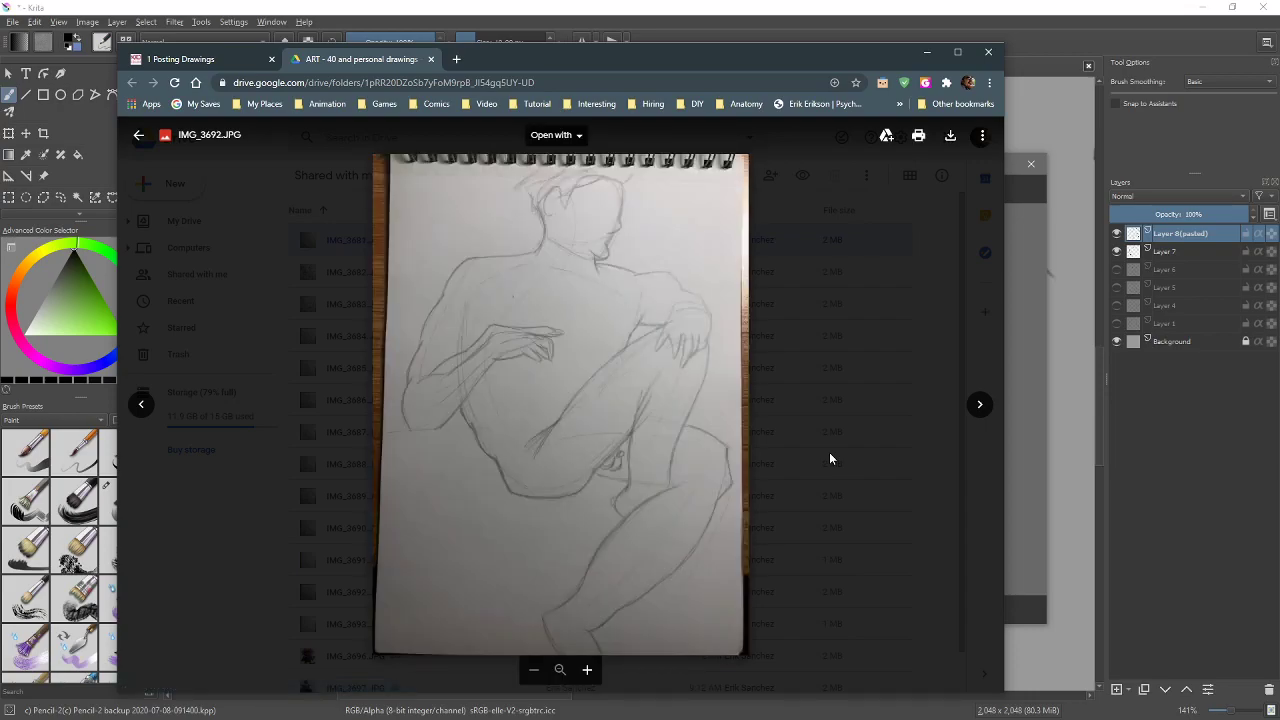
key("Left")
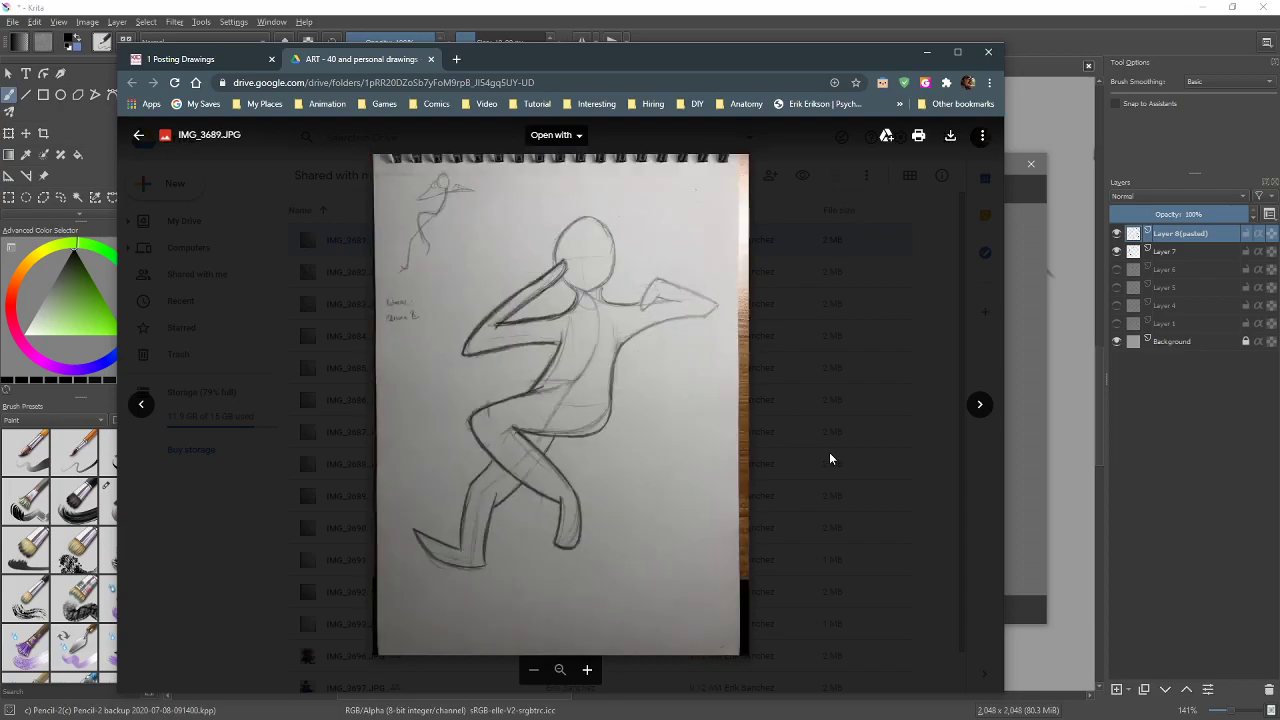
key("Left")
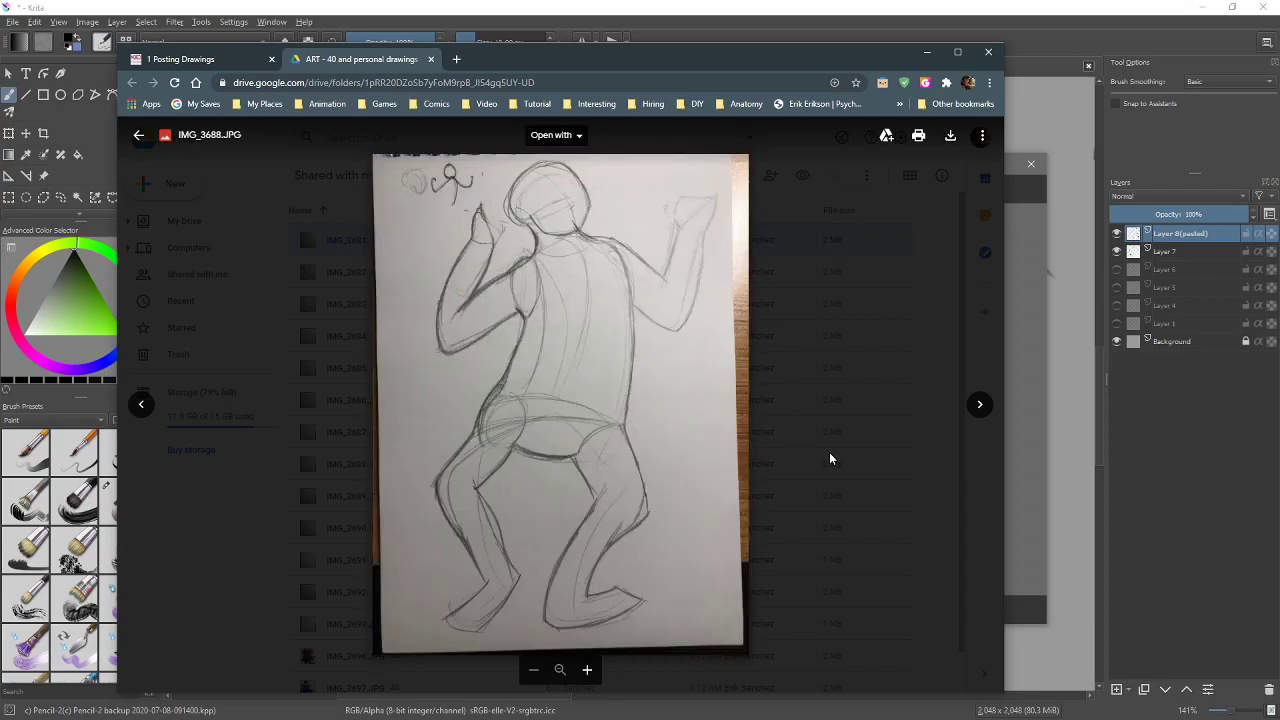
key("Left")
key("Left")
key("Left")
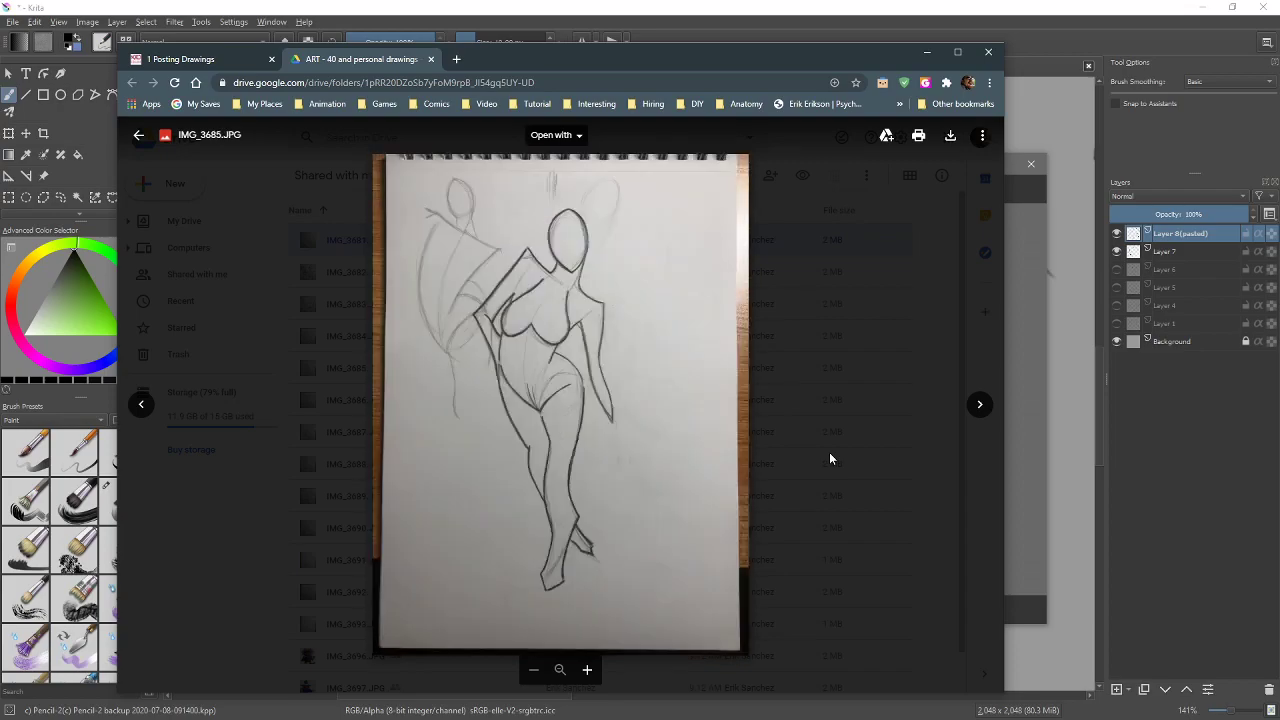
key("Left")
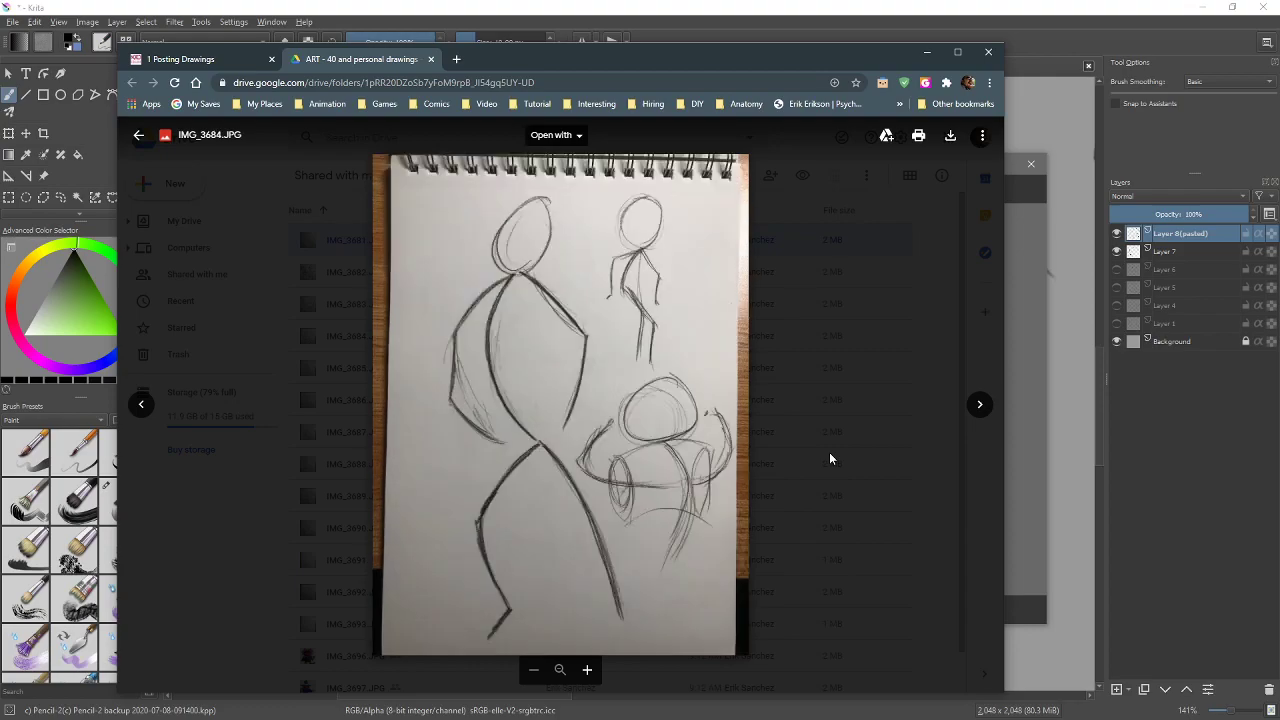
Page forward through the figure drawings from IMG_3684.JPG past the seated pose IMG_3693.JPG to IMG_3697.JPG
key("Right")
key("Right")
key("Right")
key("Right")
key("Right")
key("Right")
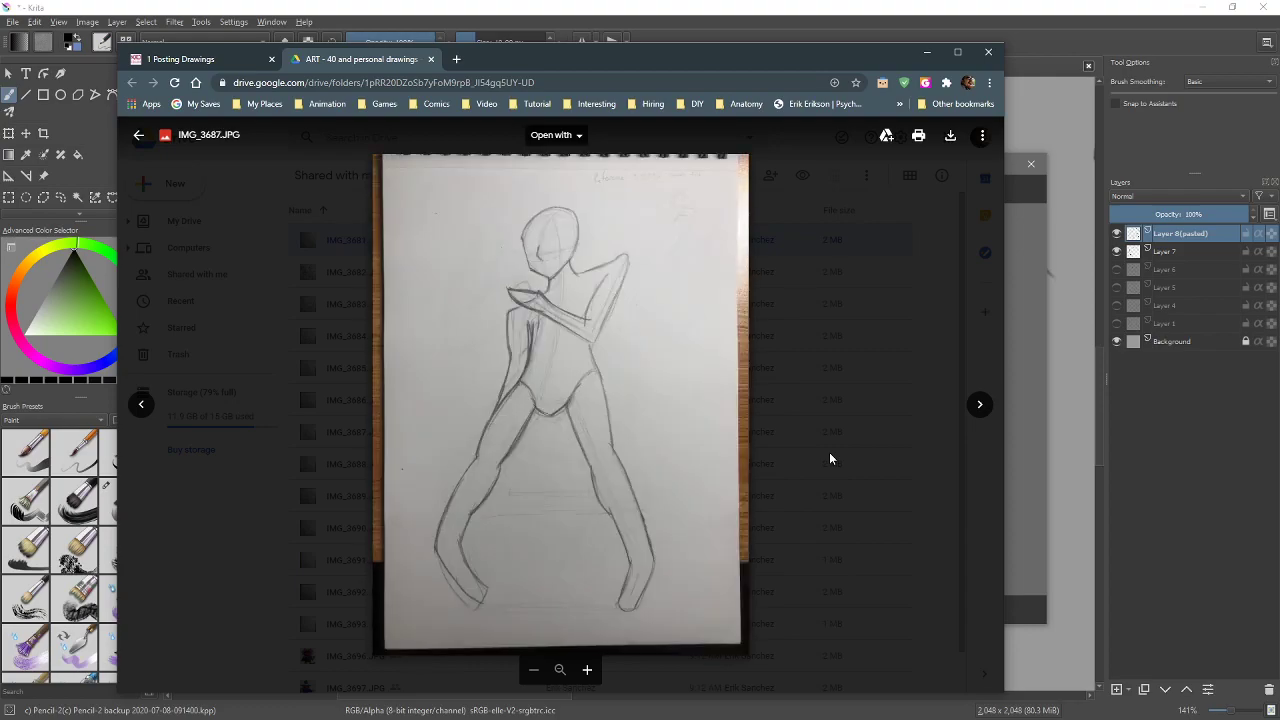
key("Right")
key("Right")
key("Right")
key("Right")
key("Right")
key("Right")
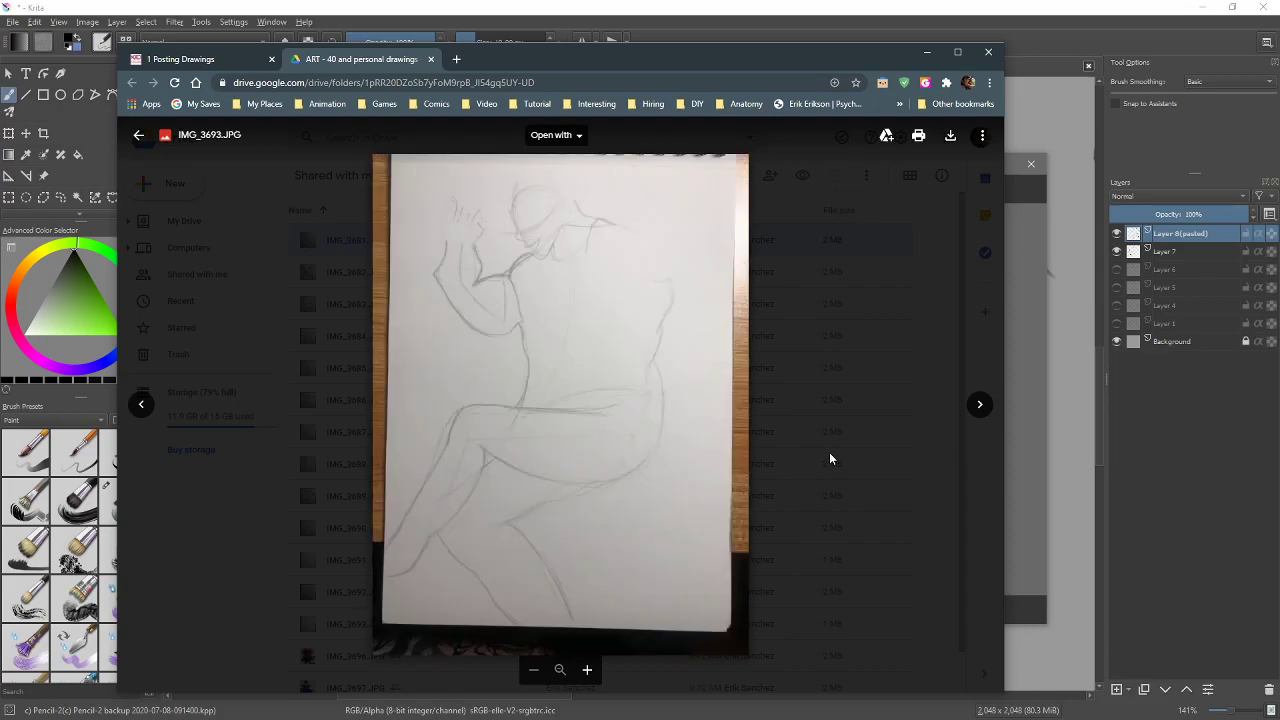
key("Right")
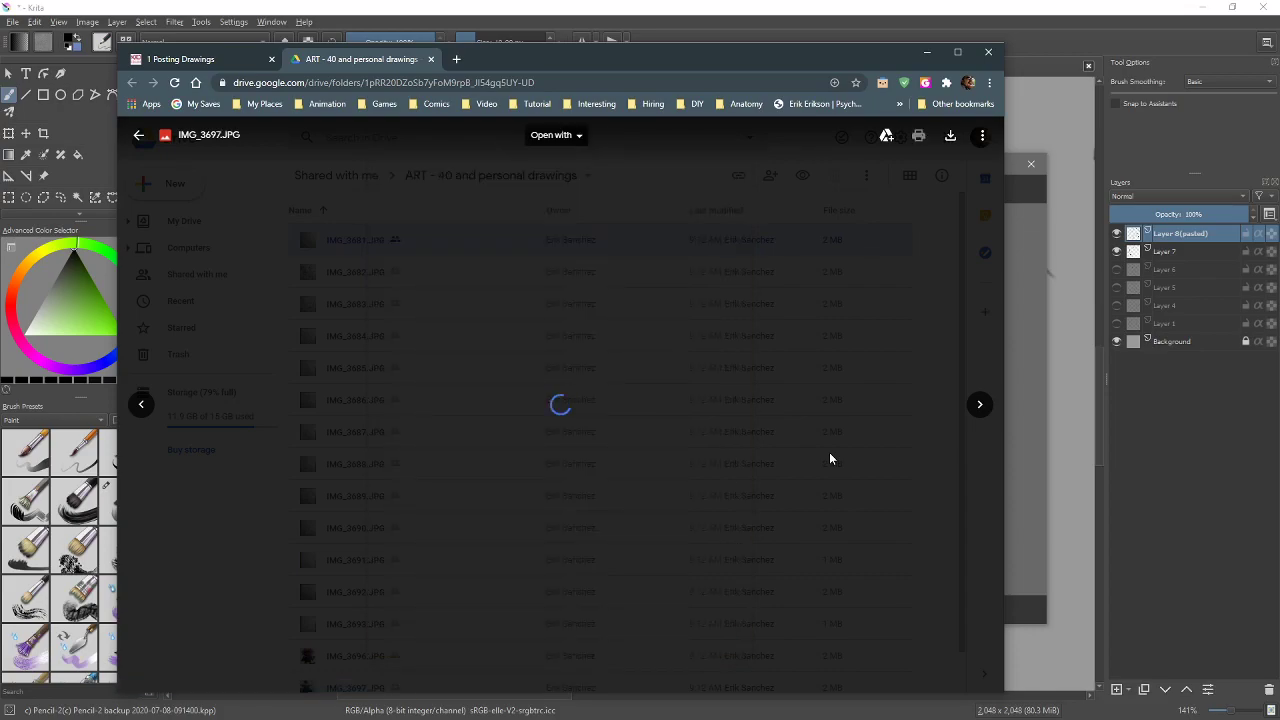
Return to the faint seated sketch IMG_3693.JPG, page on to IMG_3710.HEIC and close the preview
key("Left")
key("Left")
key("Left")
key("Left")
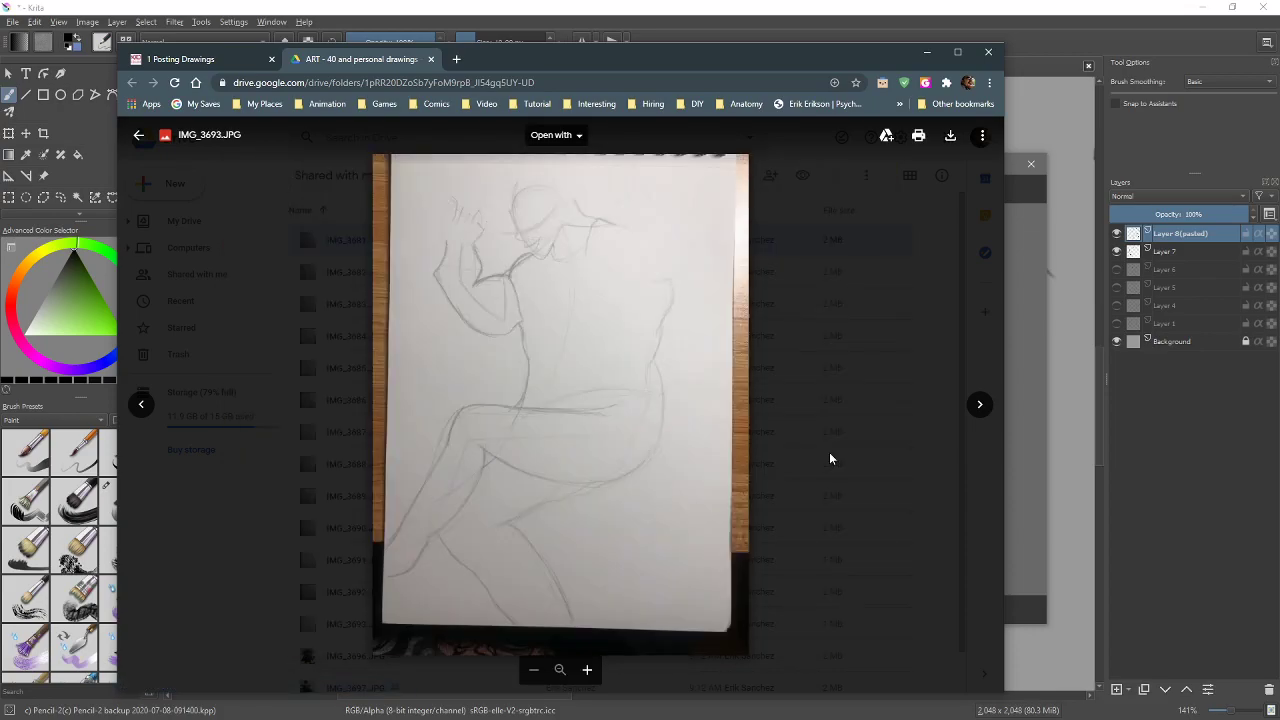
key("Right")
key("Right")
key("Right")
key("Right")
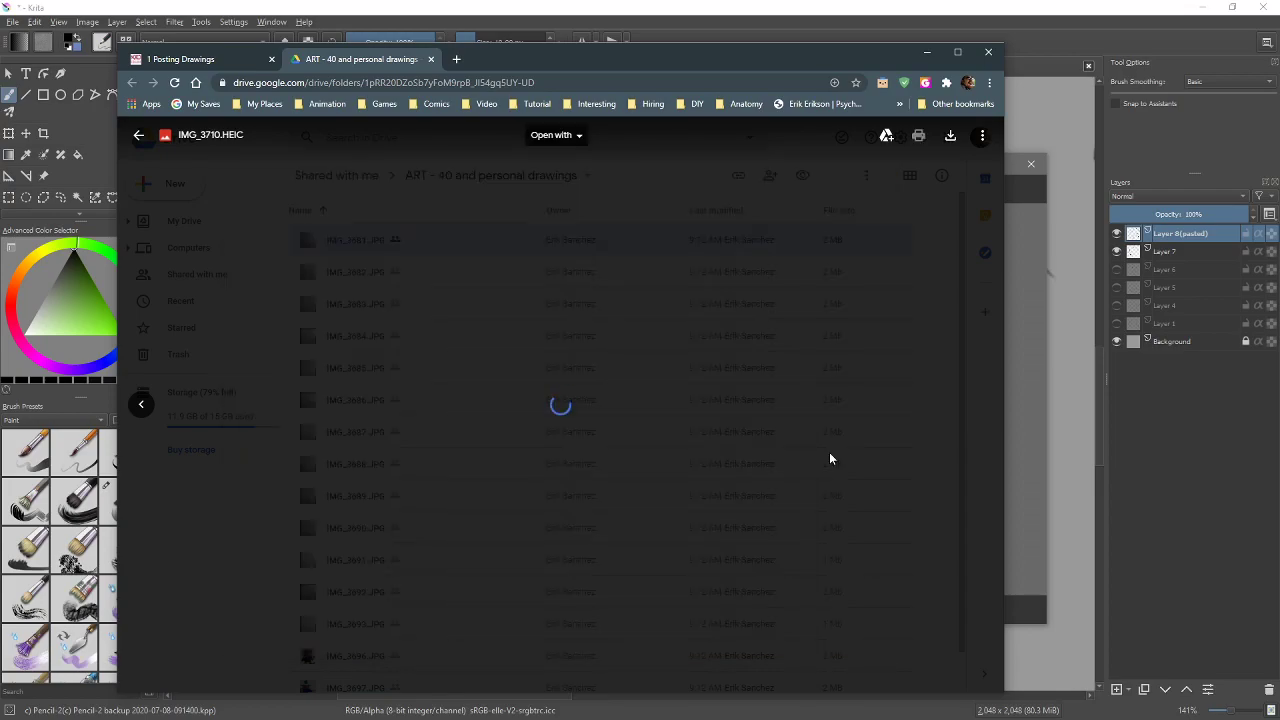
key("Escape")
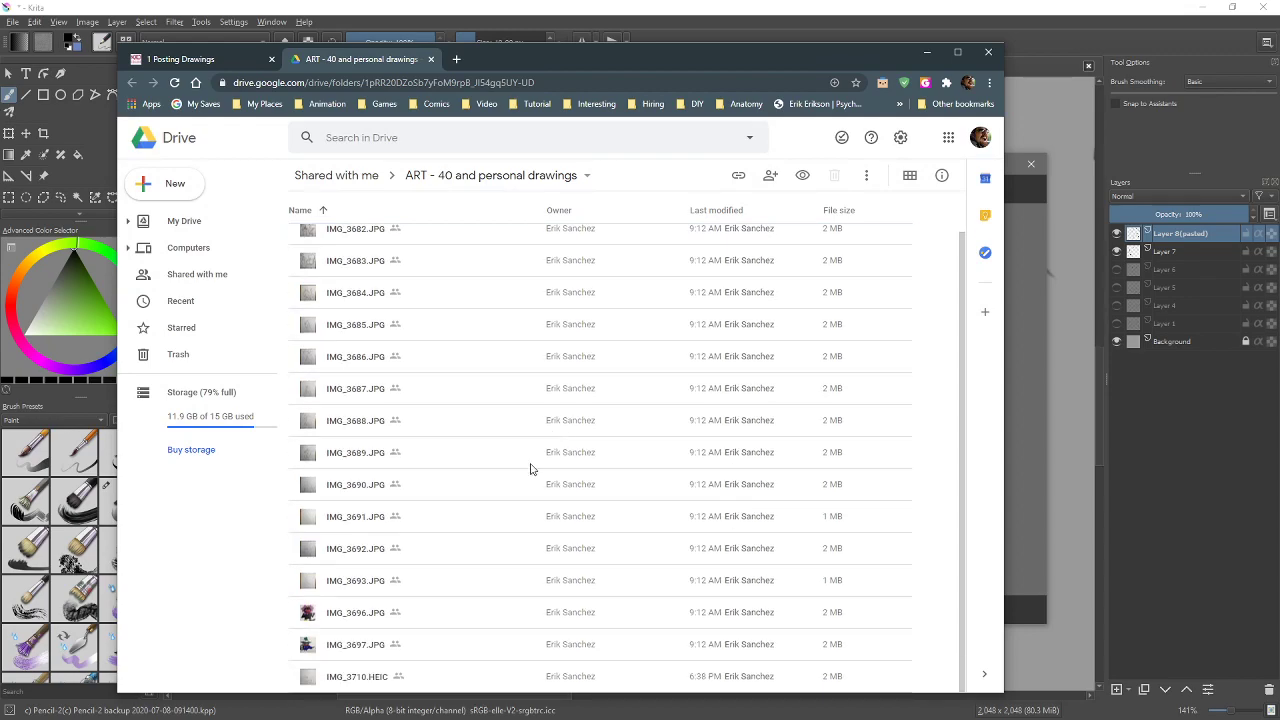
Open IMG_3710.HEIC from the file list, examine the seated figure's head, shoulders and hands up close, and close the preview
double_click(320, 677)
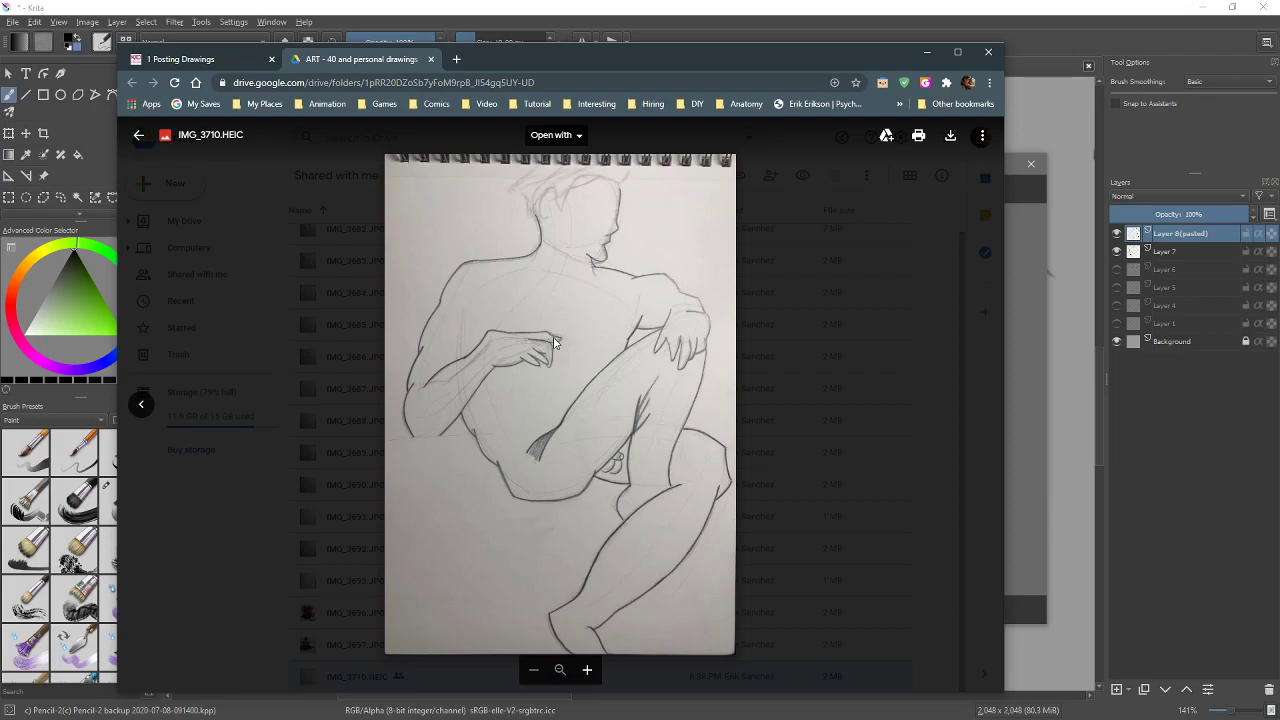
scroll(540, 322, "up", 3)
scroll(540, 322, "down", 1)
scroll(567, 306, "up", 2)
scroll(567, 306, "up", 3)
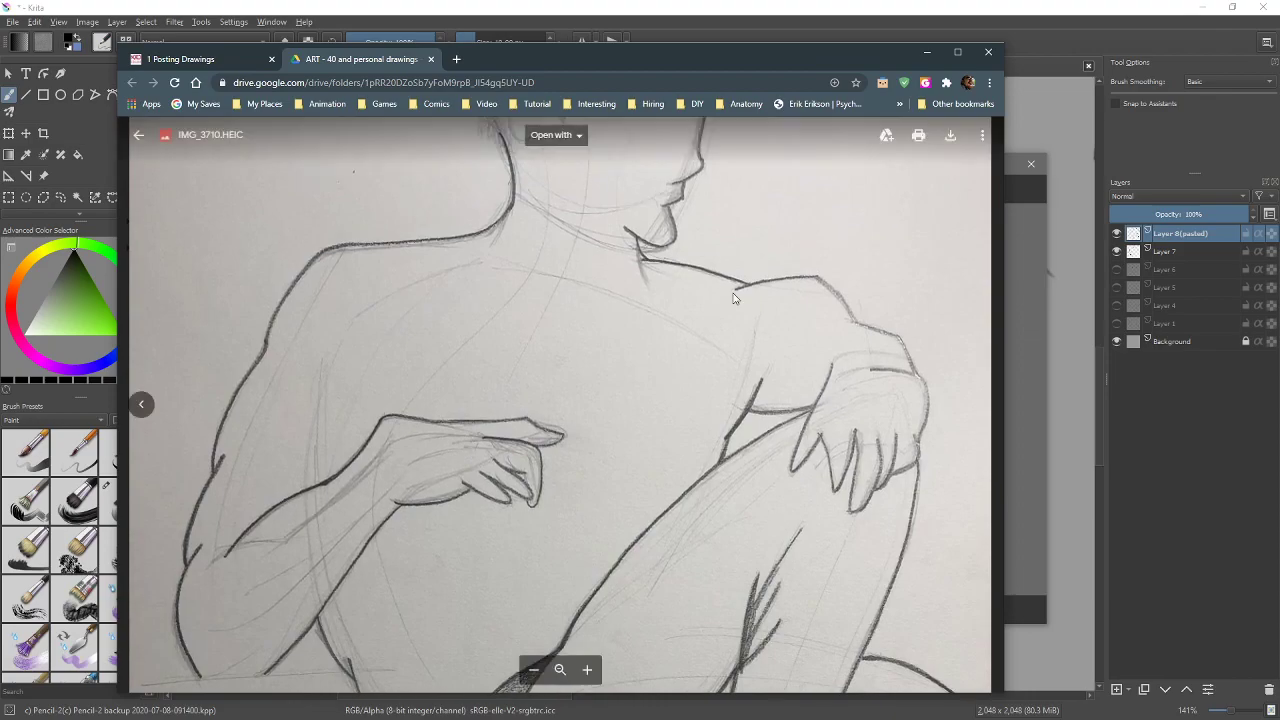
scroll(705, 422, "up", 4)
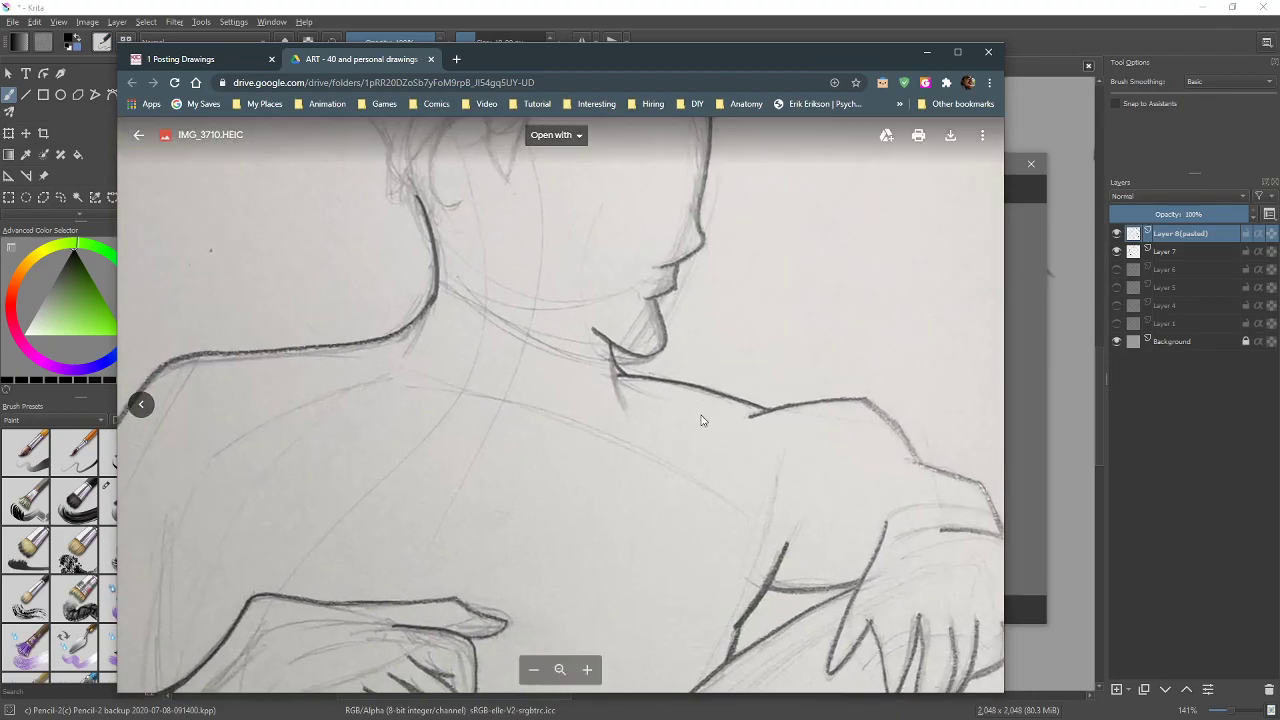
scroll(620, 453, "up", 1)
scroll(620, 428, "down", 10)
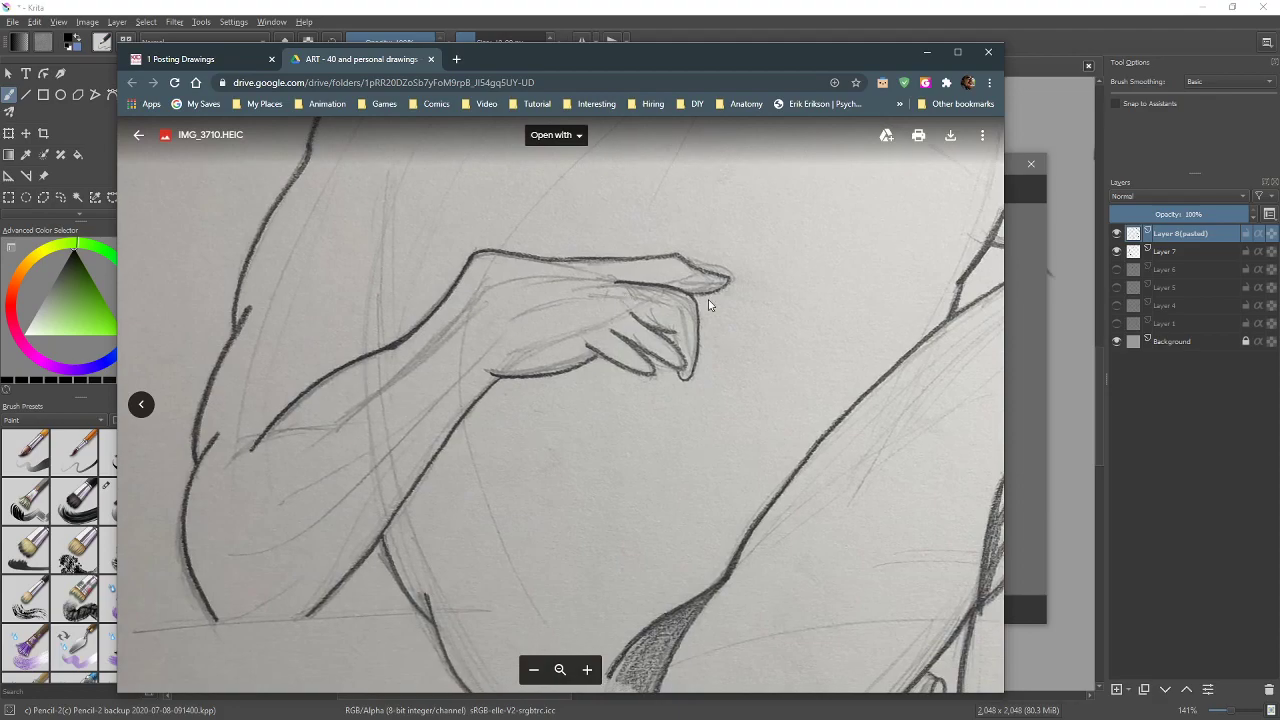
scroll(443, 423, "down", 5)
scroll(470, 425, "down", 2)
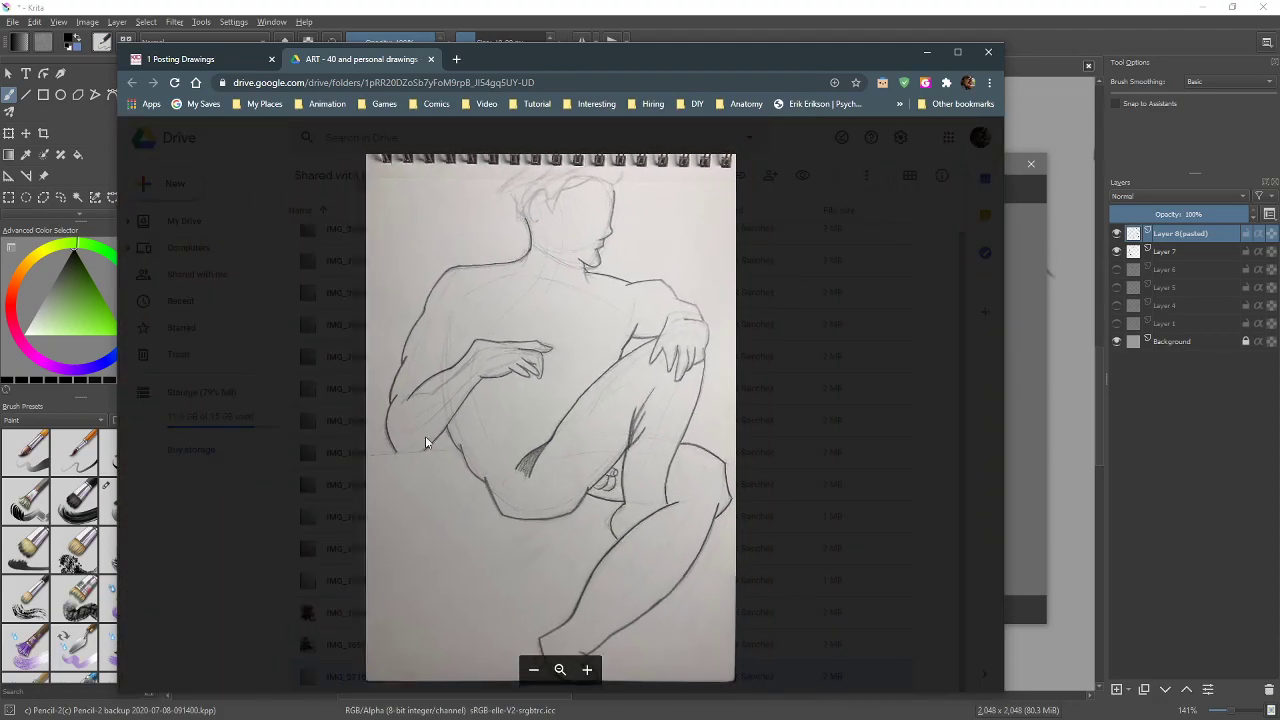
left_click(281, 472)
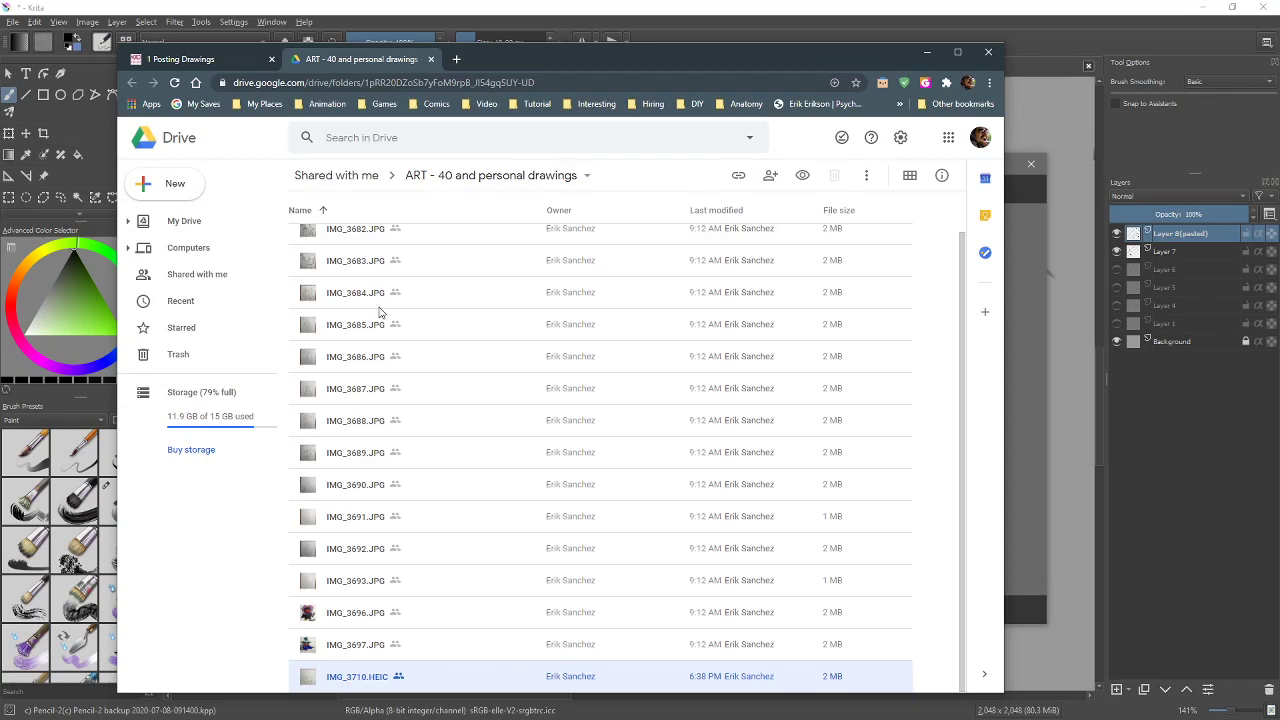
Reopen the back torso sketch IMG_3681.JPG and page through the hand studies to IMG_3683.JPG
scroll(378, 306, "up", 2)
double_click(346, 241)
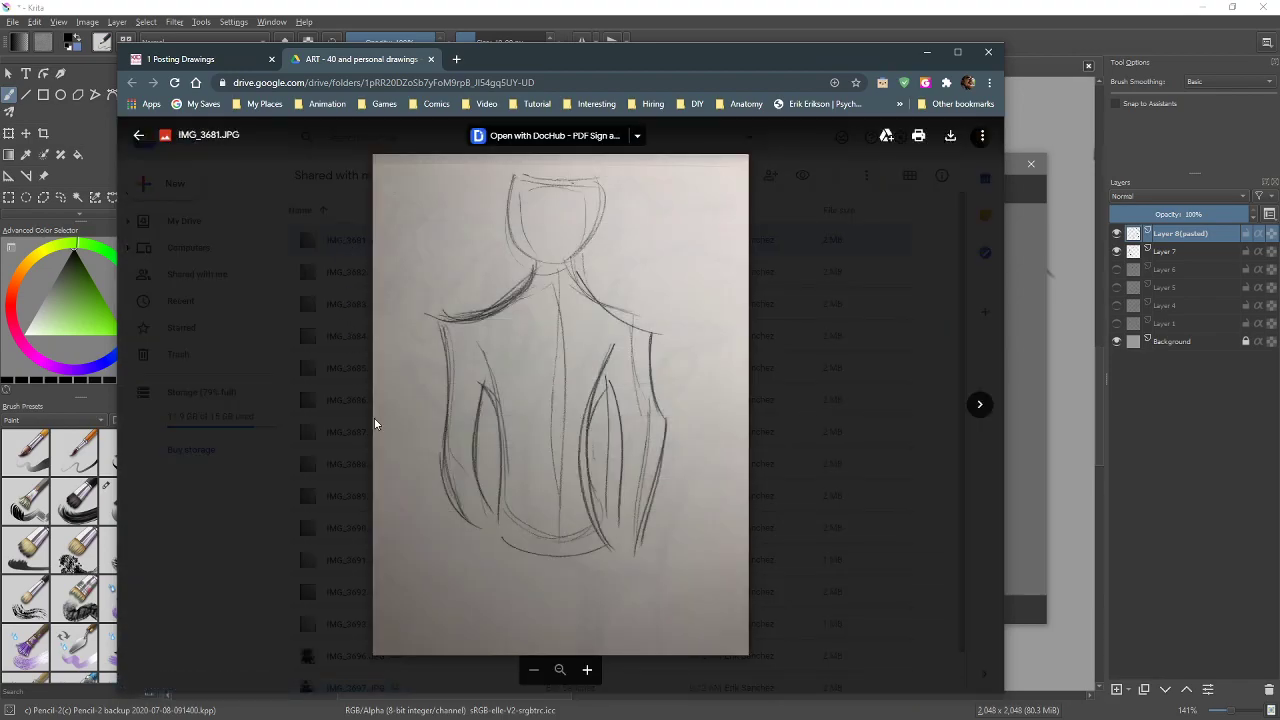
key("Right")
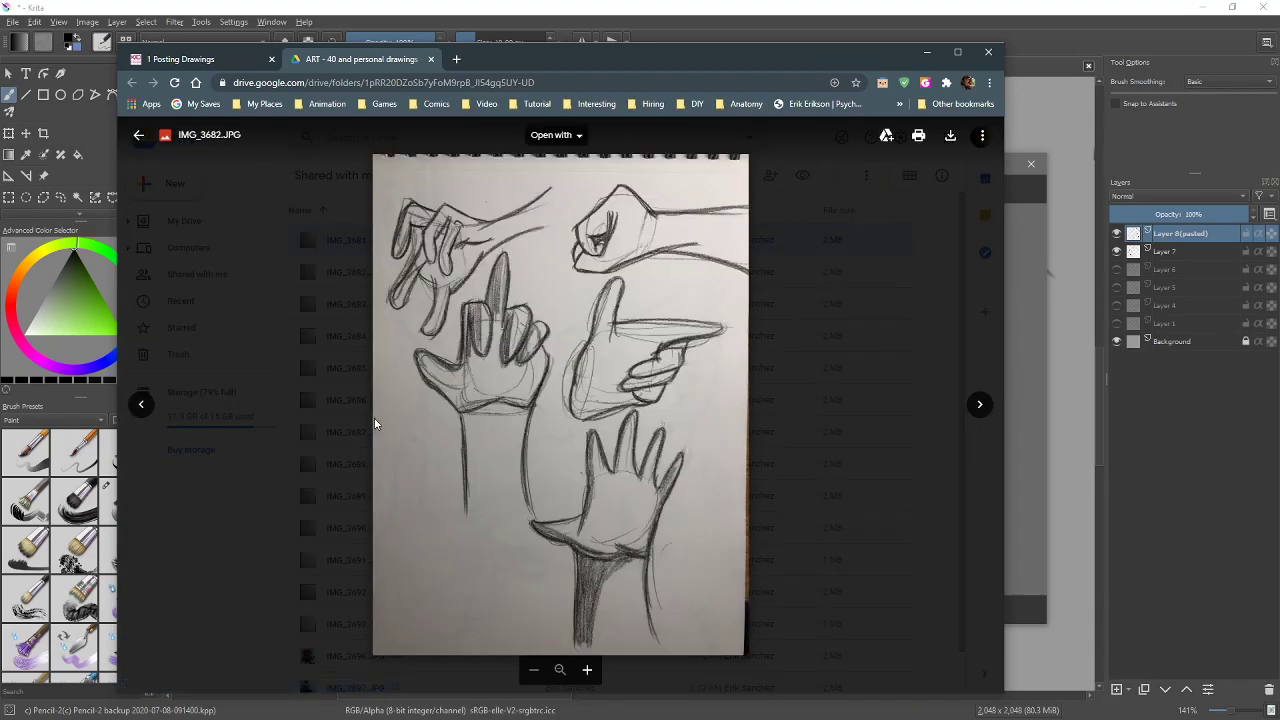
key("Right")
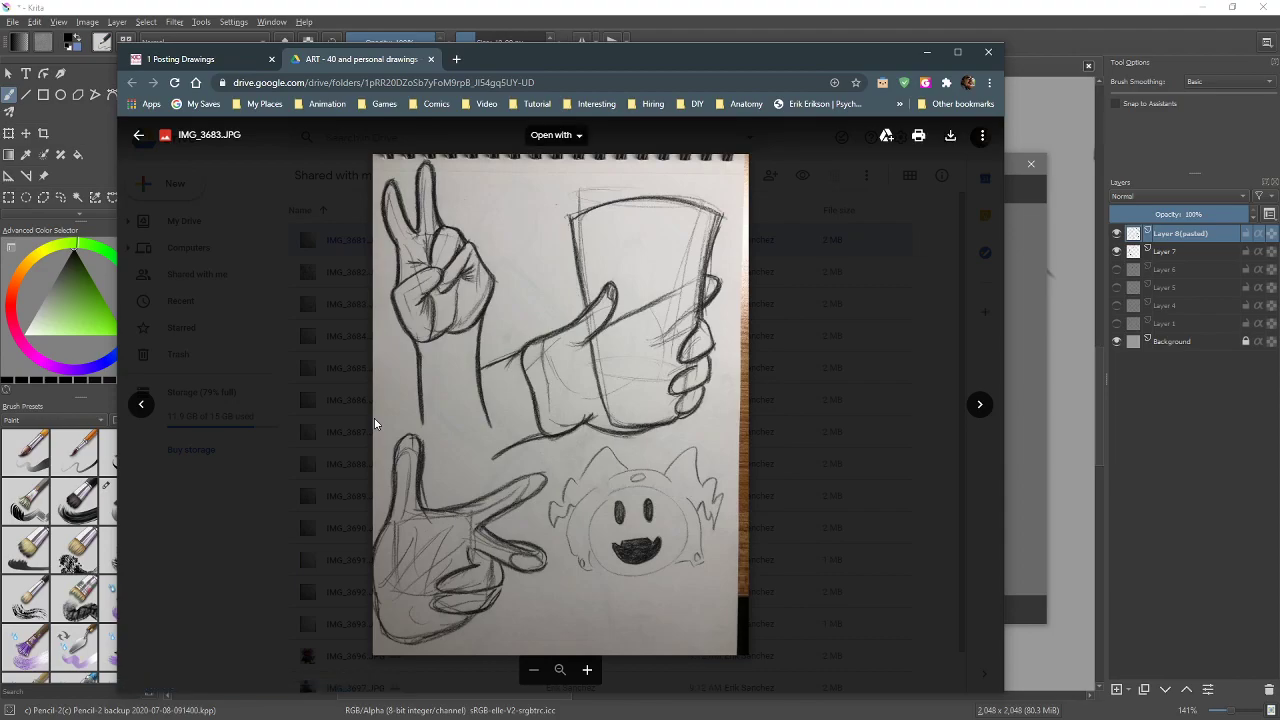
Page through the figure poses from IMG_3684.JPG to the crouching figure and return to the hand-on-hip pose IMG_3685.JPG
key("Right")
key("Right")
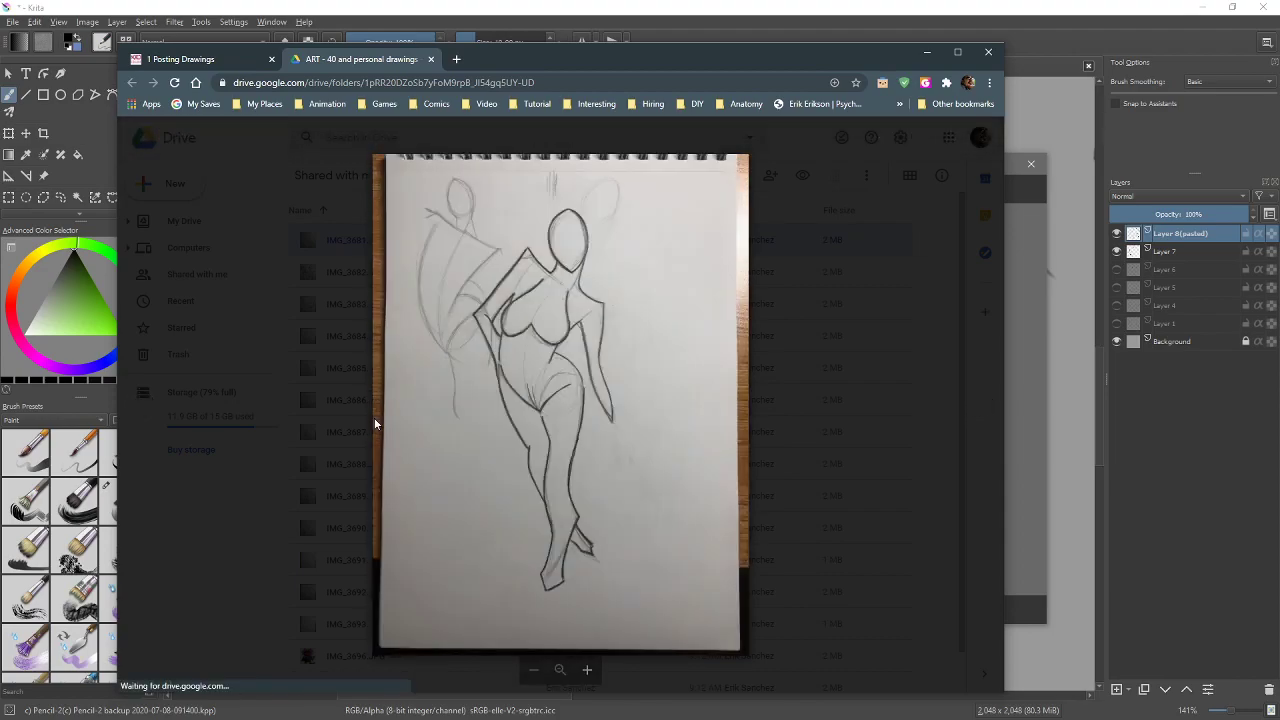
key("Right")
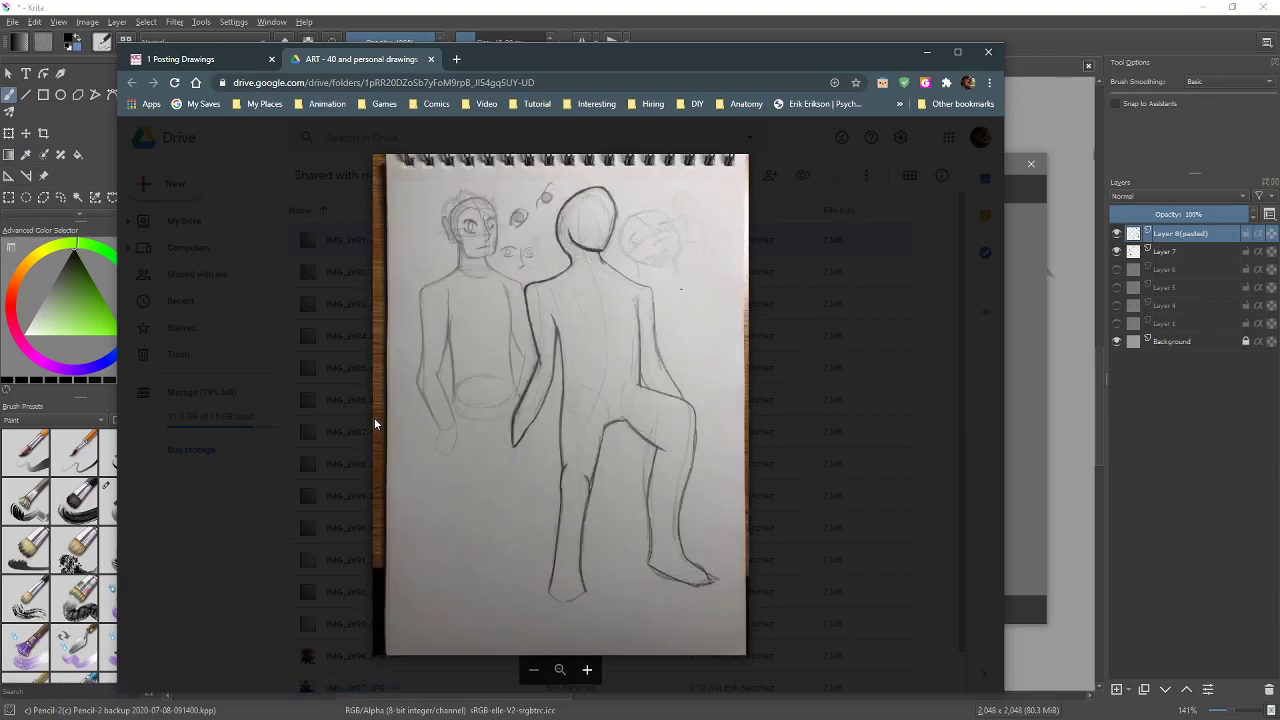
key("Right")
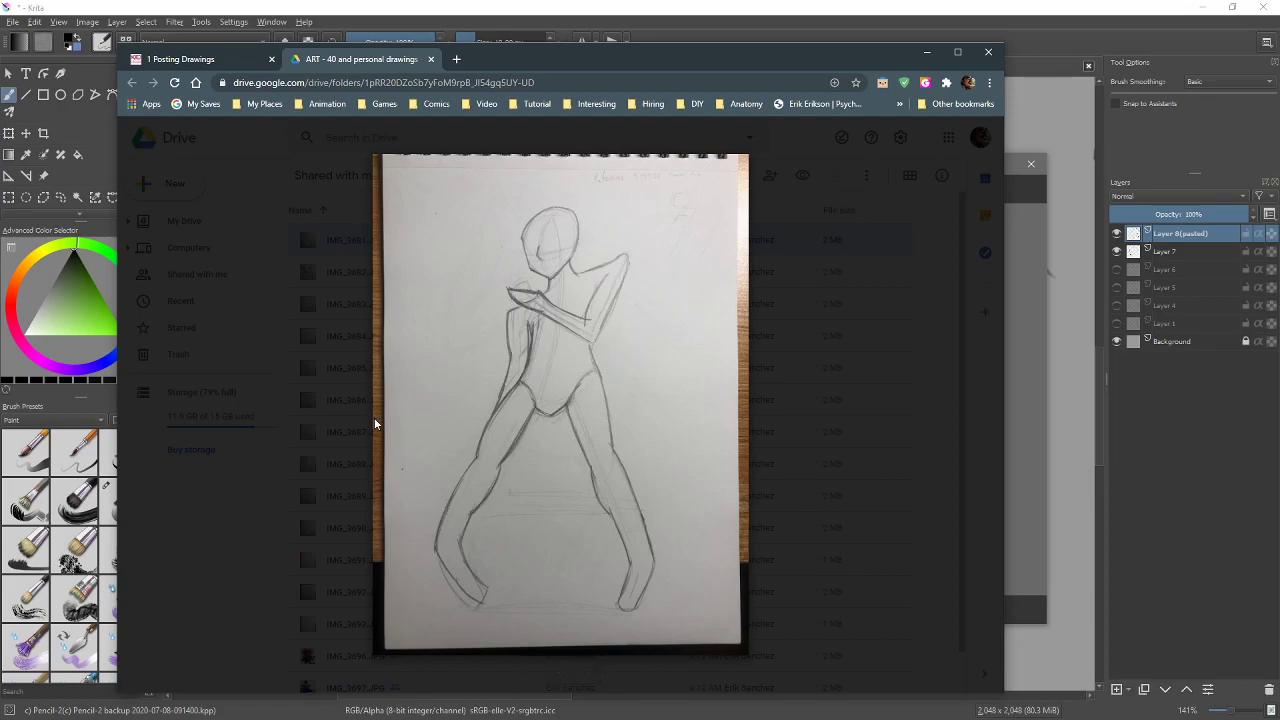
key("Right")
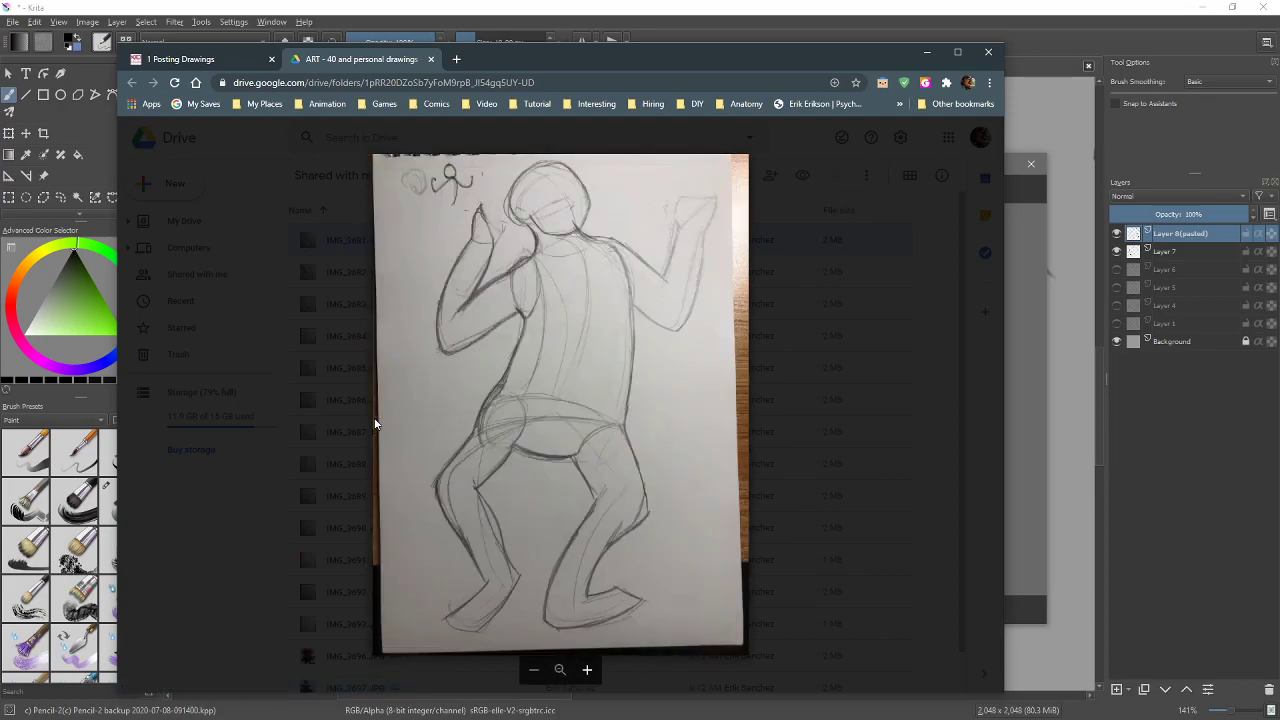
key("Right")
key("Right")
key("Right")
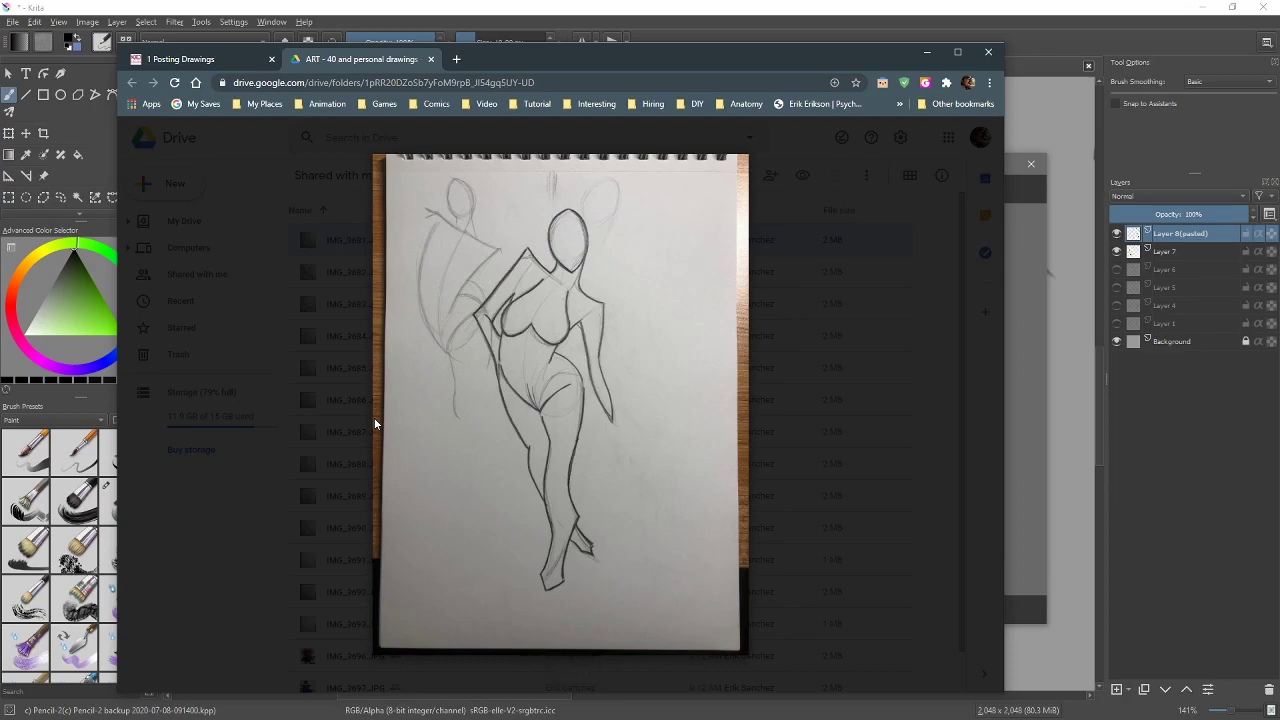
Compare the gesture page IMG_3684.JPG with the full-figure poses that follow it, ending on the wide-stance figure IMG_3687.JPG
key("Right")
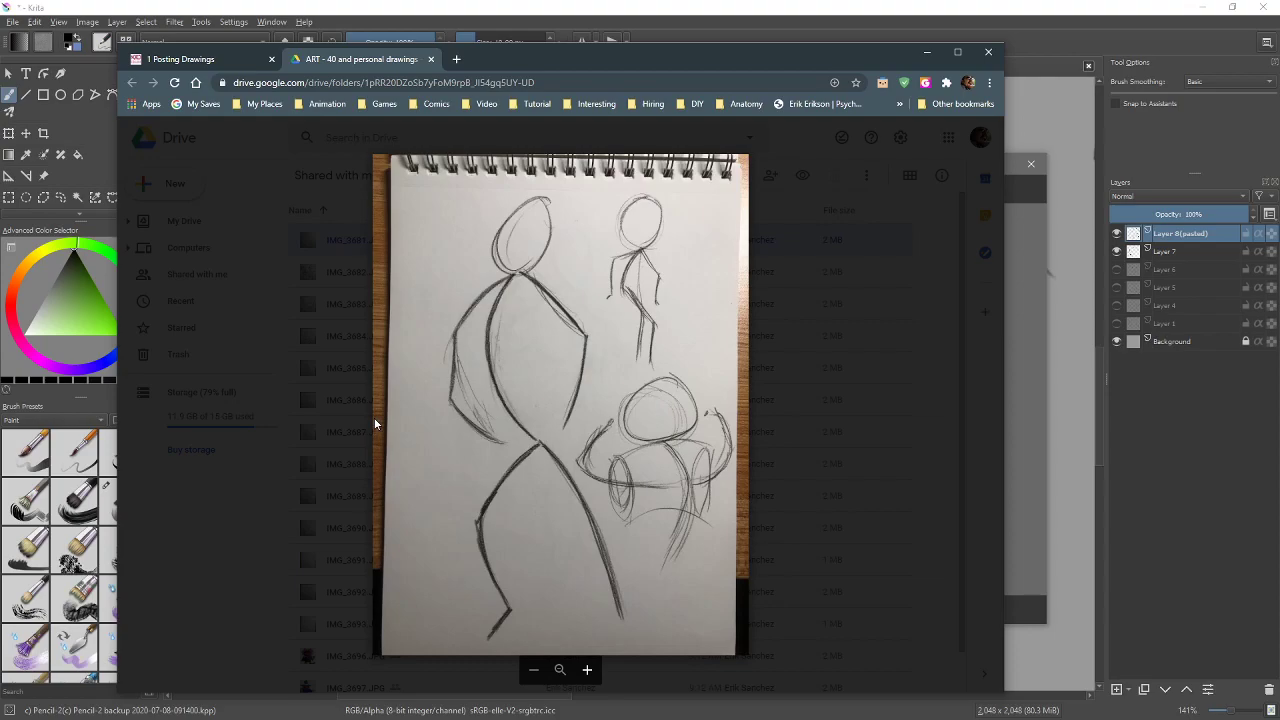
key("Right")
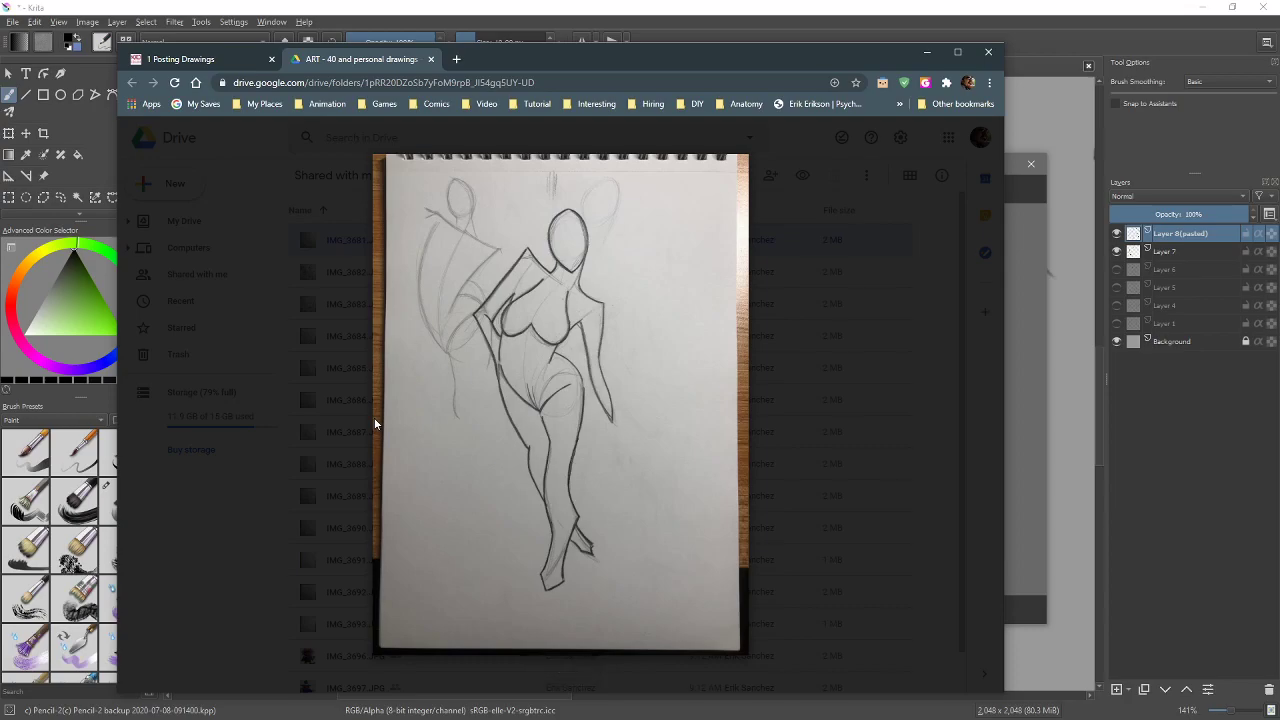
key("Right")
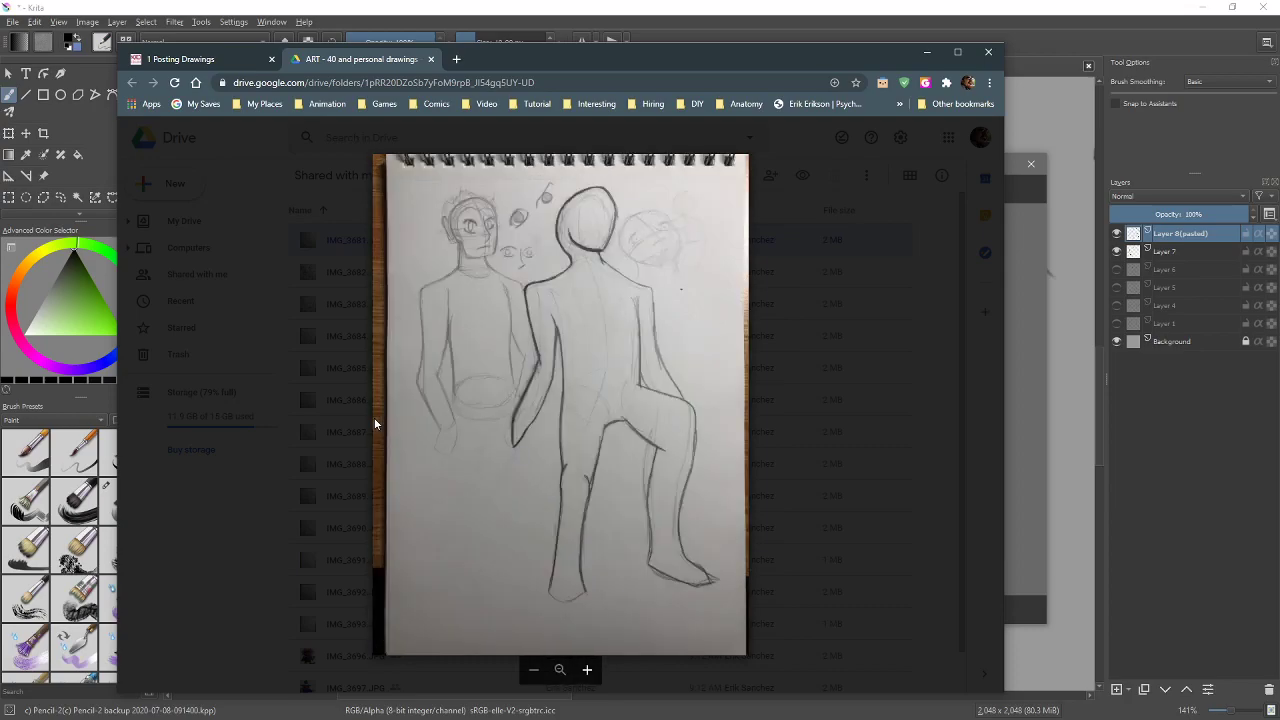
key("Right")
key("Right")
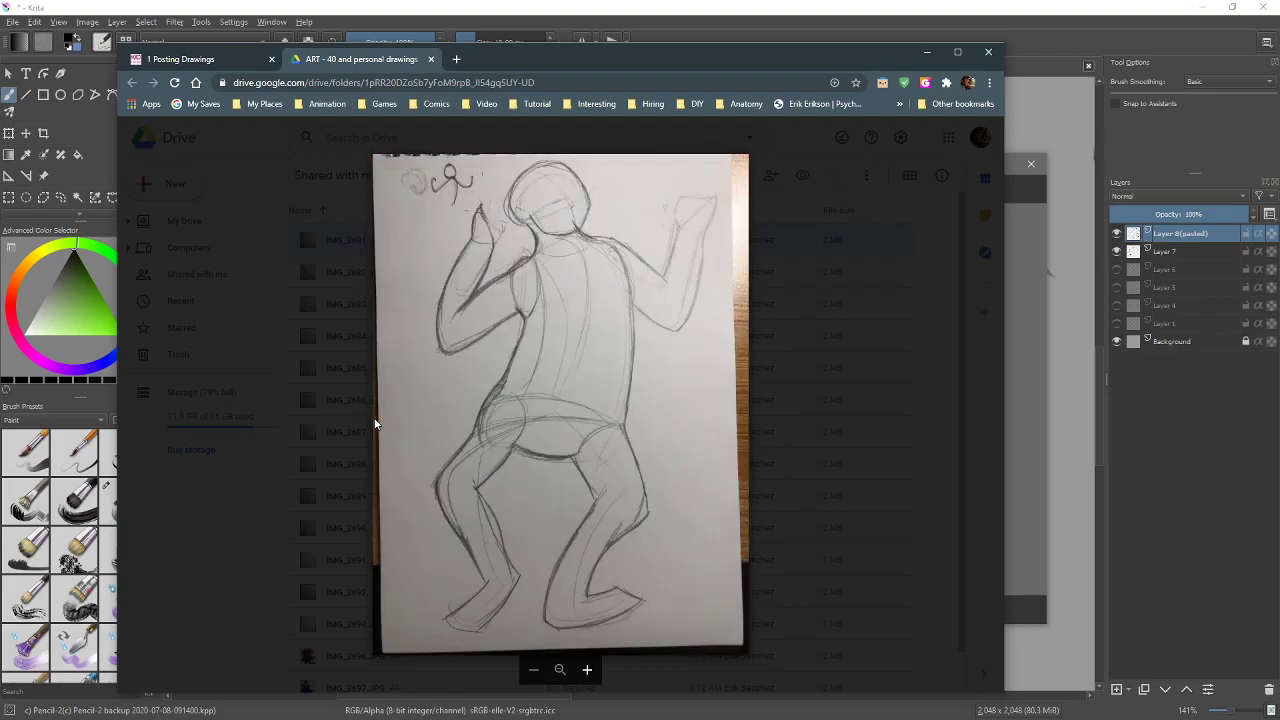
key("Right")
key("Left")
key("Left")
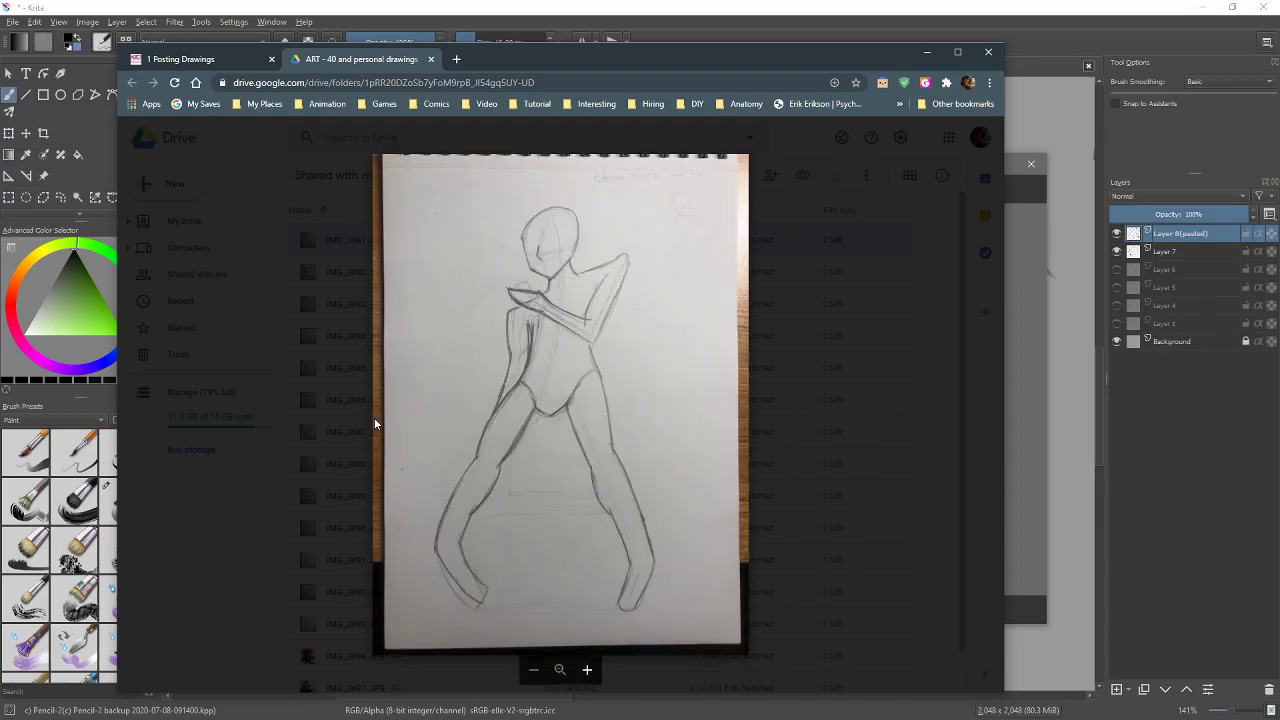
Examine the small faint gesture thumbnail beside the main figure in IMG_3687.JPG up close
scroll(589, 280, "up", 3)
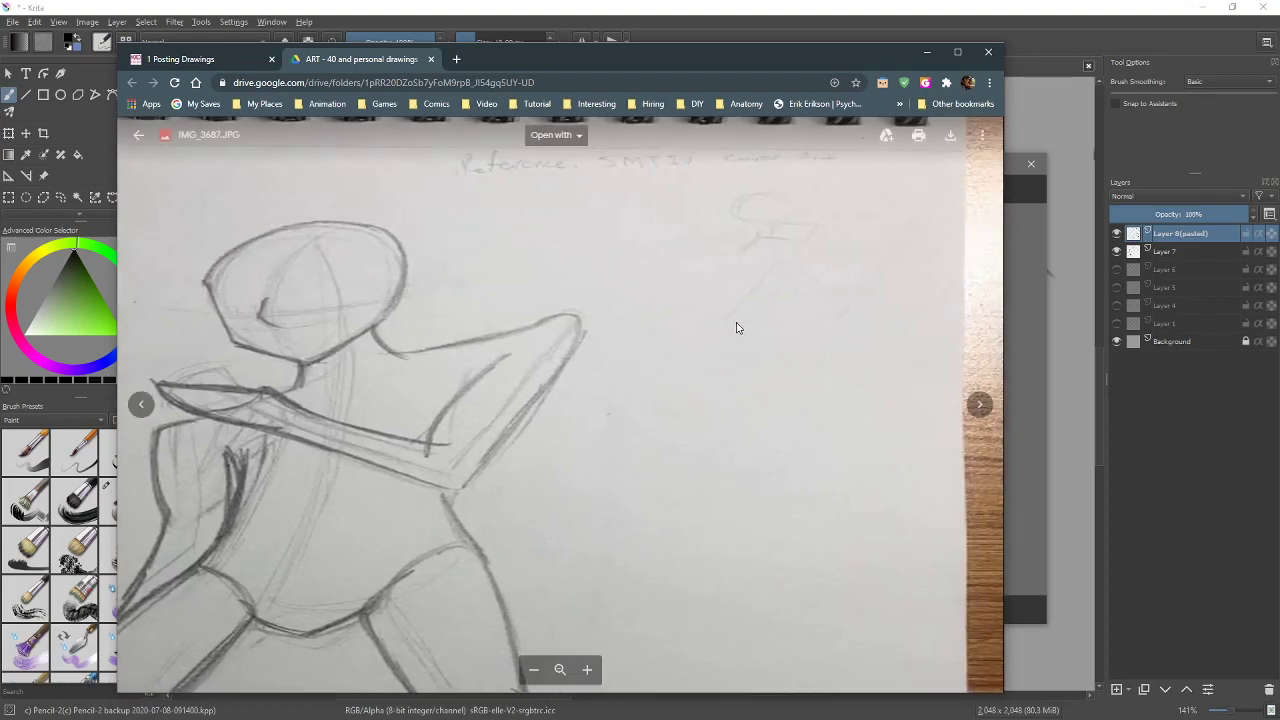
left_click_drag(737, 323, 543, 317)
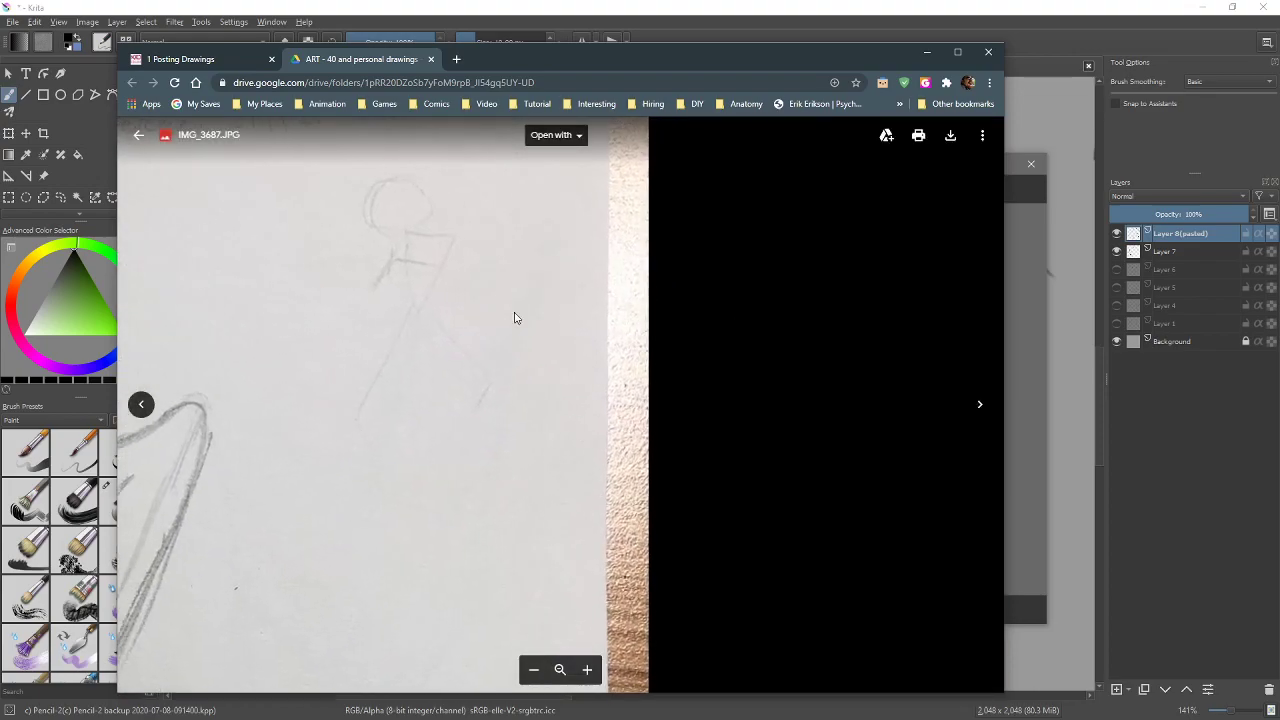
mouse_move(443, 323)
left_mouse_down()
mouse_move(634, 354)
mouse_move(674, 283)
left_mouse_up()
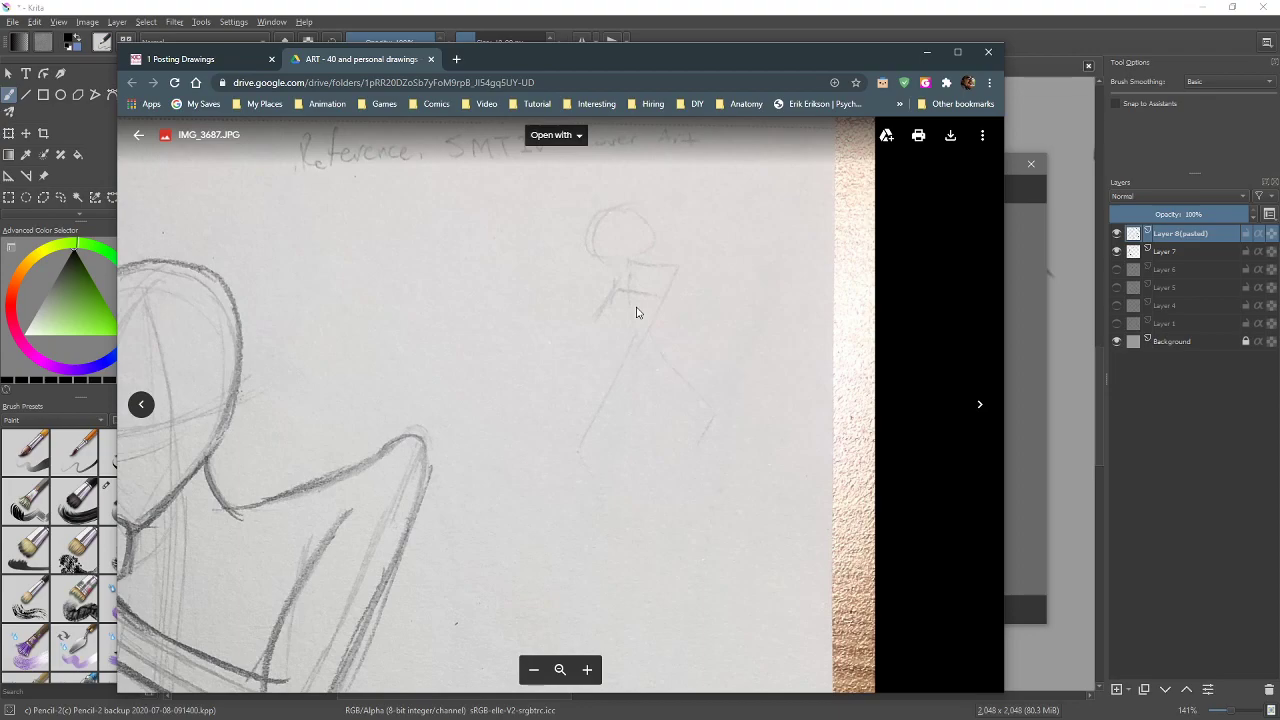
scroll(525, 370, "down", 3)
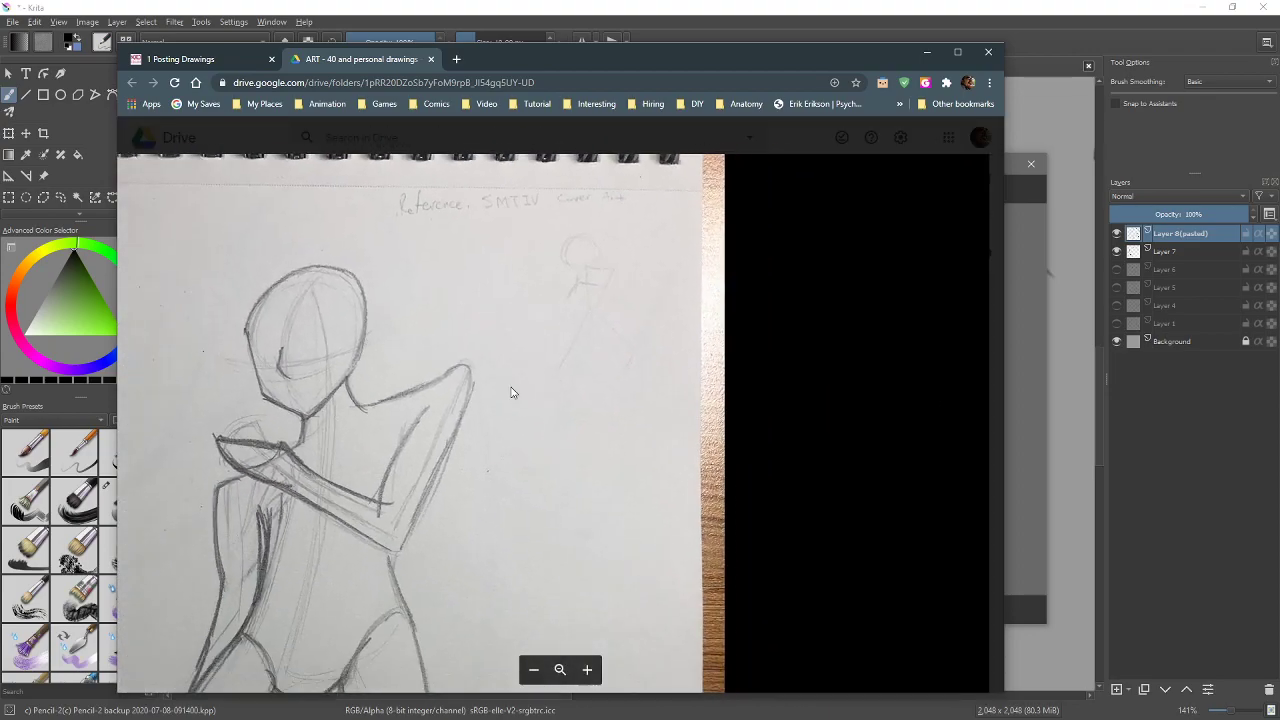
Examine the hips, thighs and lower legs of the wide-stance figure in IMG_3687.JPG up close and return to IMG_3686.JPG
scroll(517, 384, "down", 5)
scroll(576, 376, "up", 5)
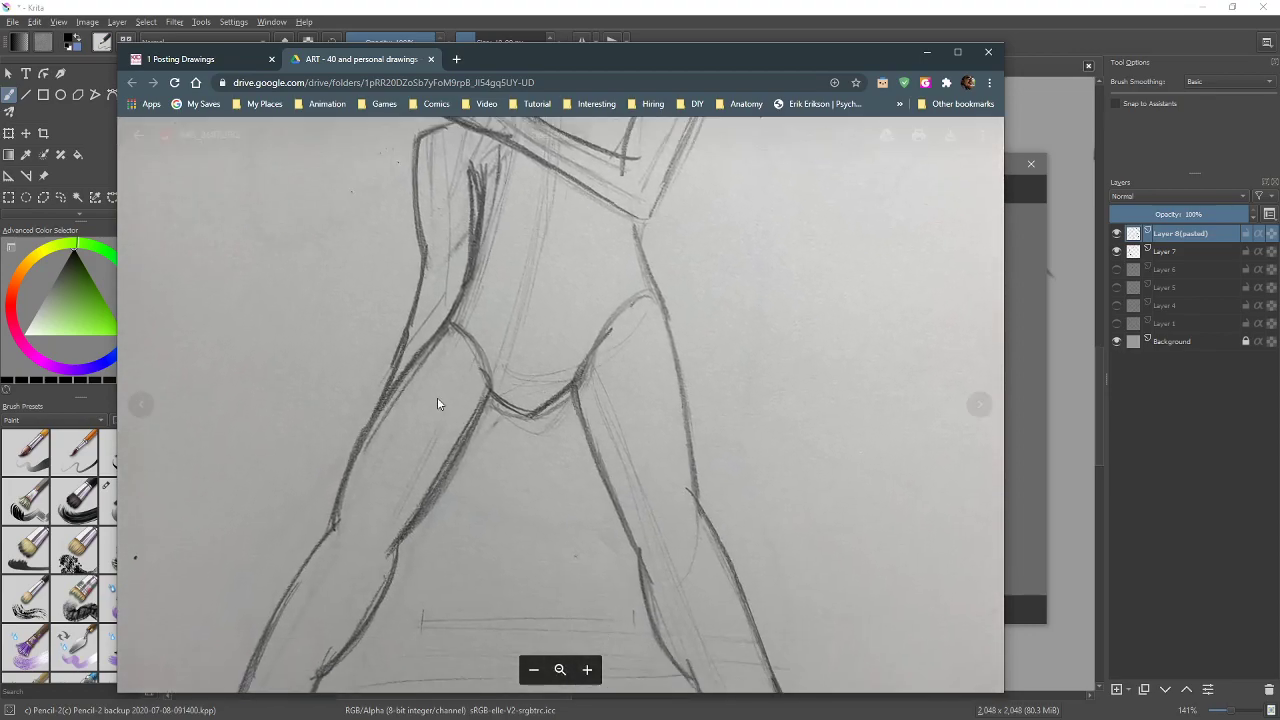
scroll(445, 365, "down", 1)
scroll(389, 375, "up", 2)
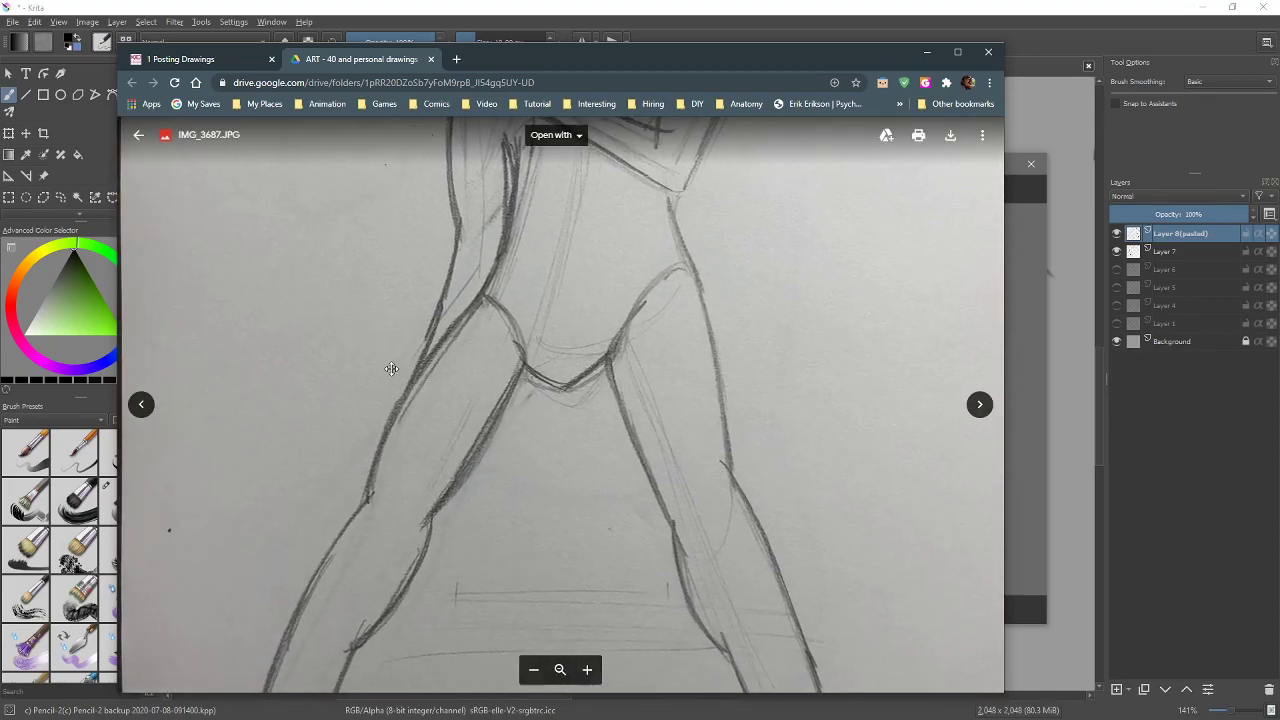
left_click_drag(389, 375, 420, 380)
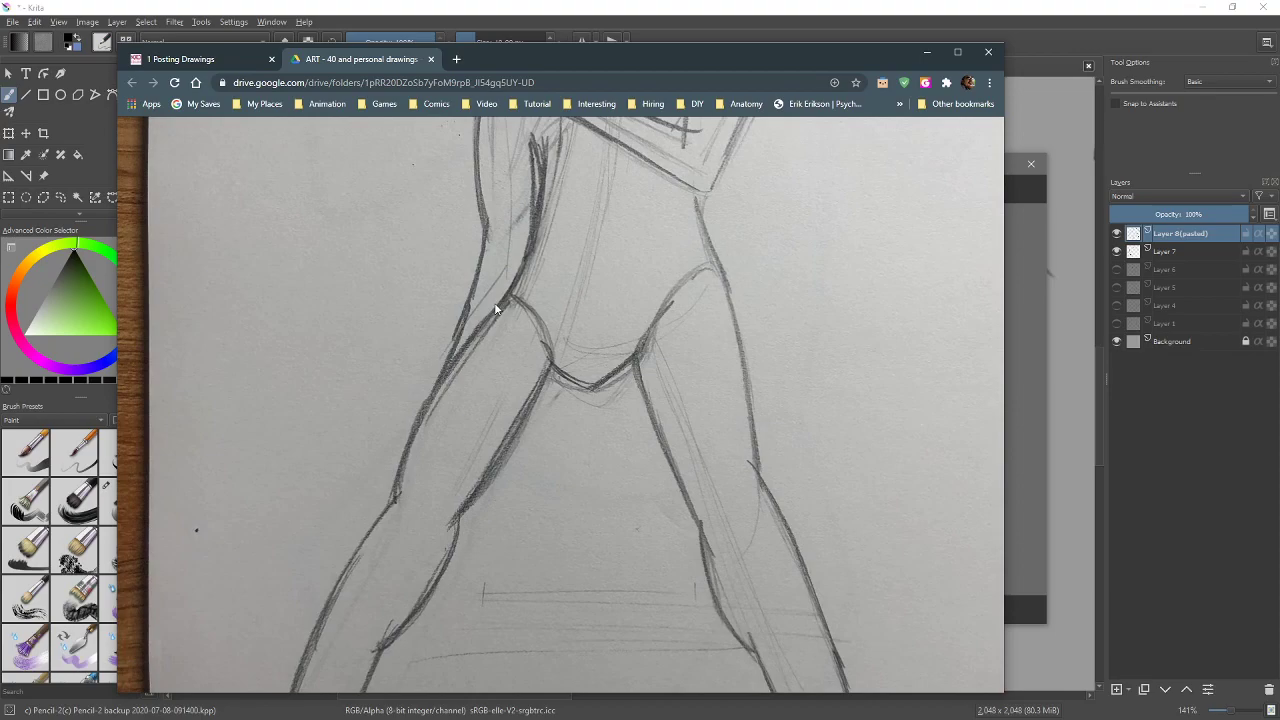
scroll(495, 308, "down", 3)
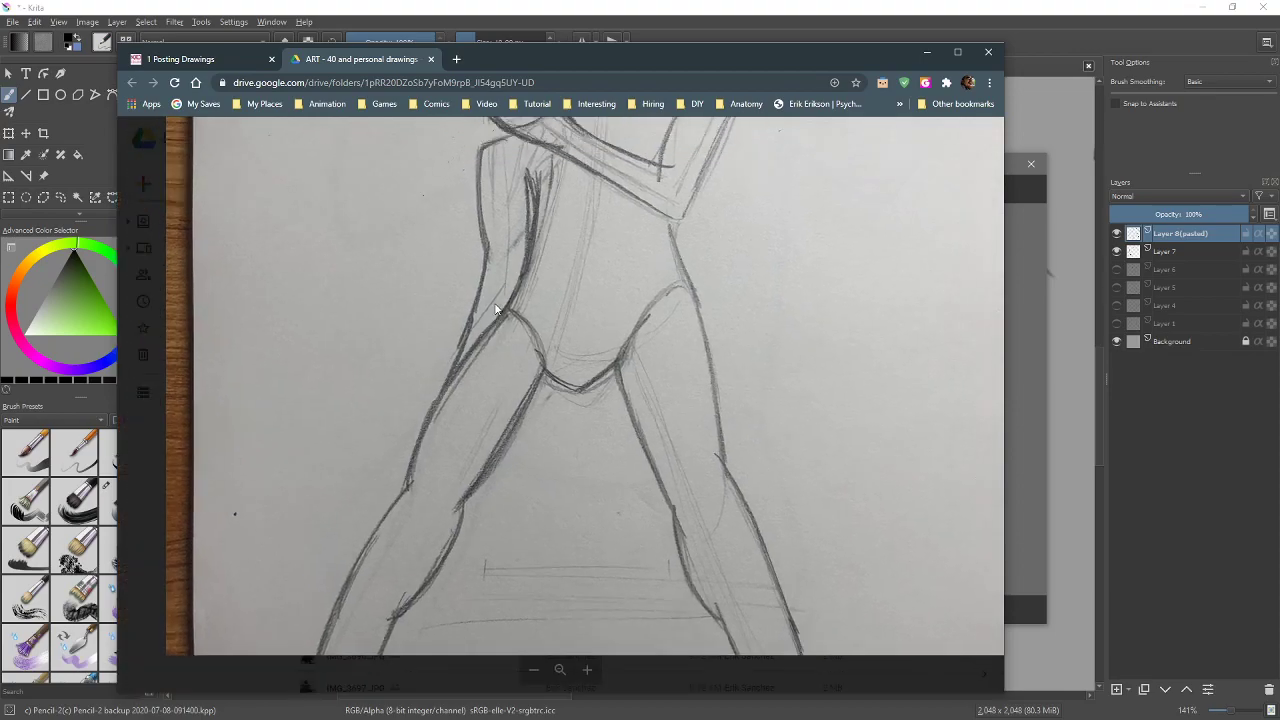
key("Right")
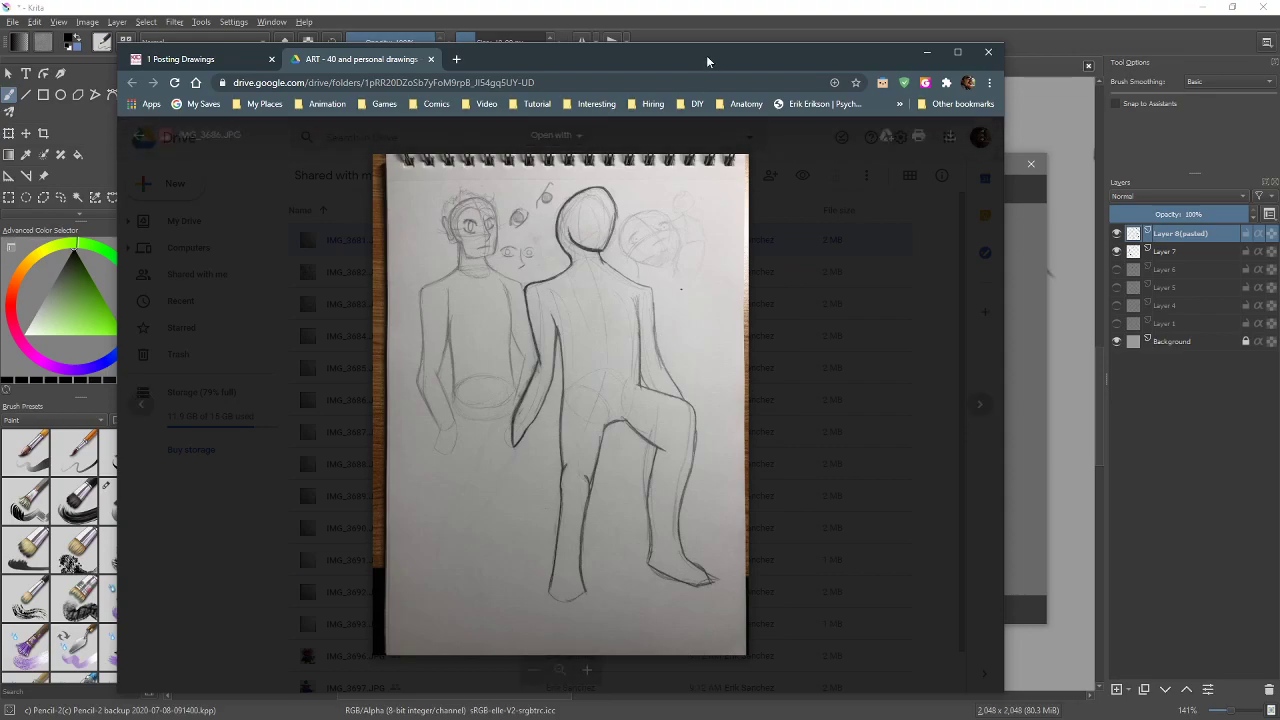
Clear the Drive browser, photo viewer and submissions folder windows away to bring the Krita canvas to the front
left_click_drag(706, 53, 0, 90)
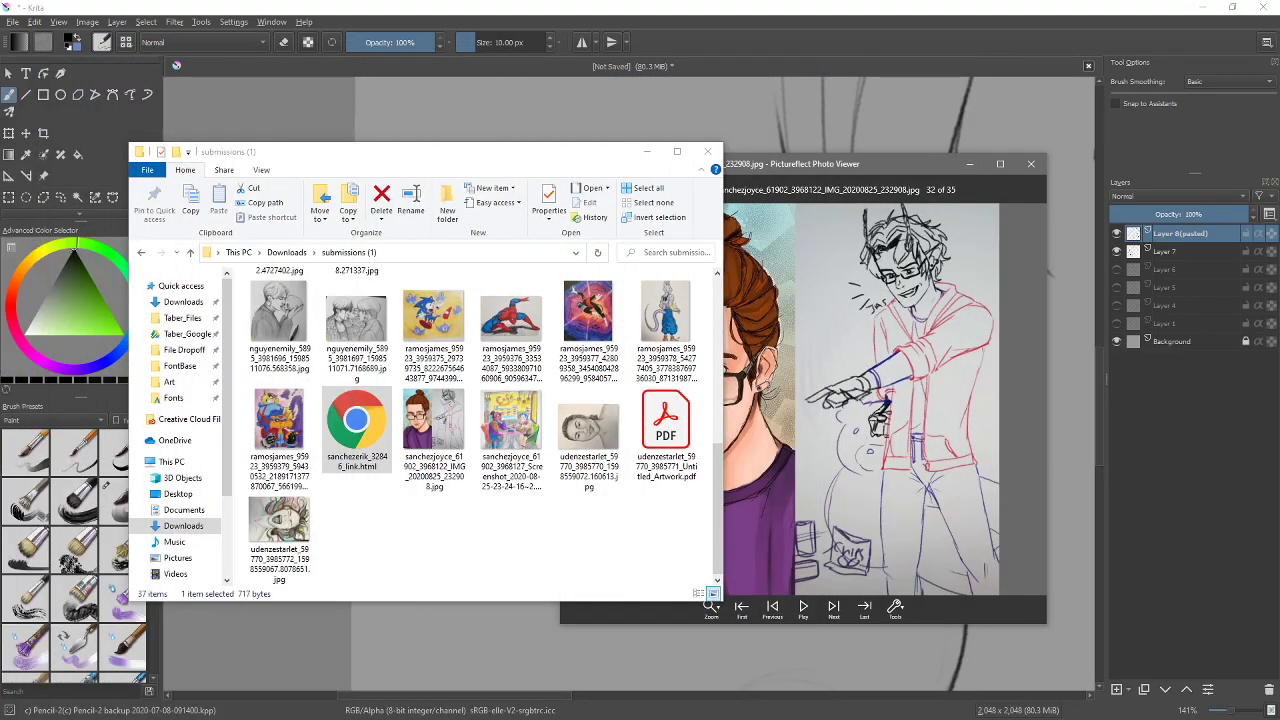
left_click_drag(889, 169, 789, 165)
key("Escape")
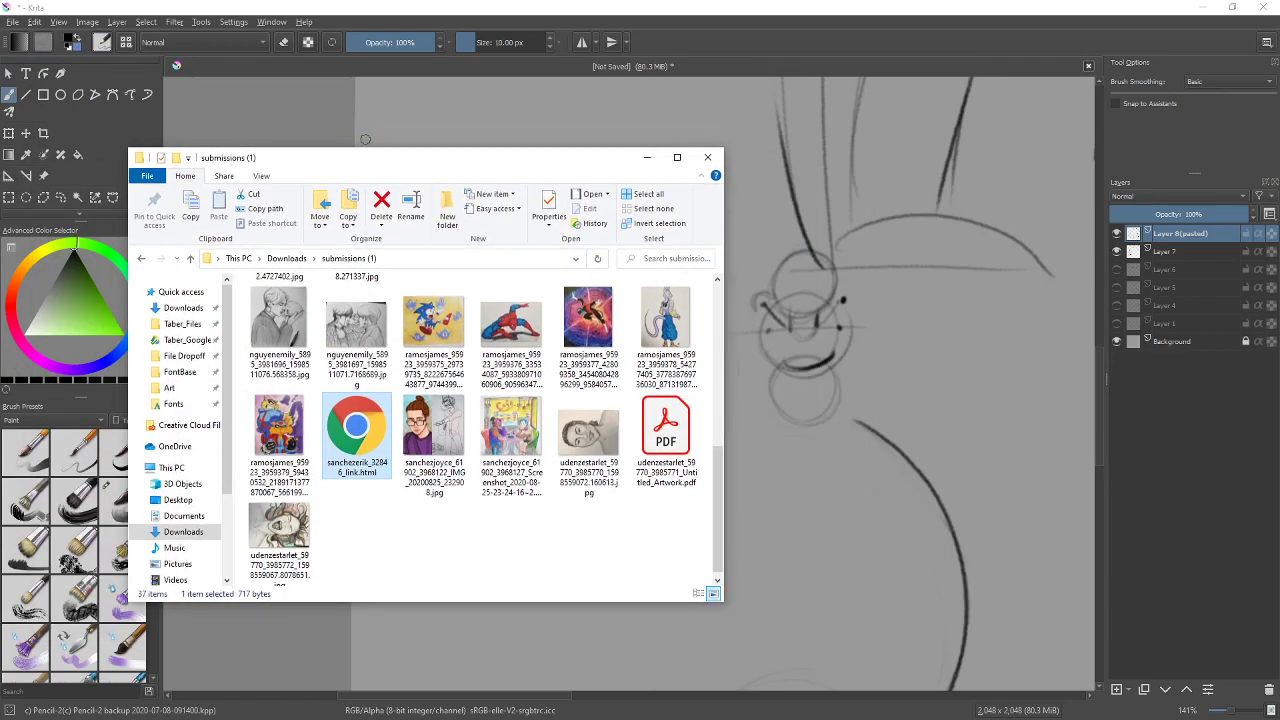
left_click(489, 143)
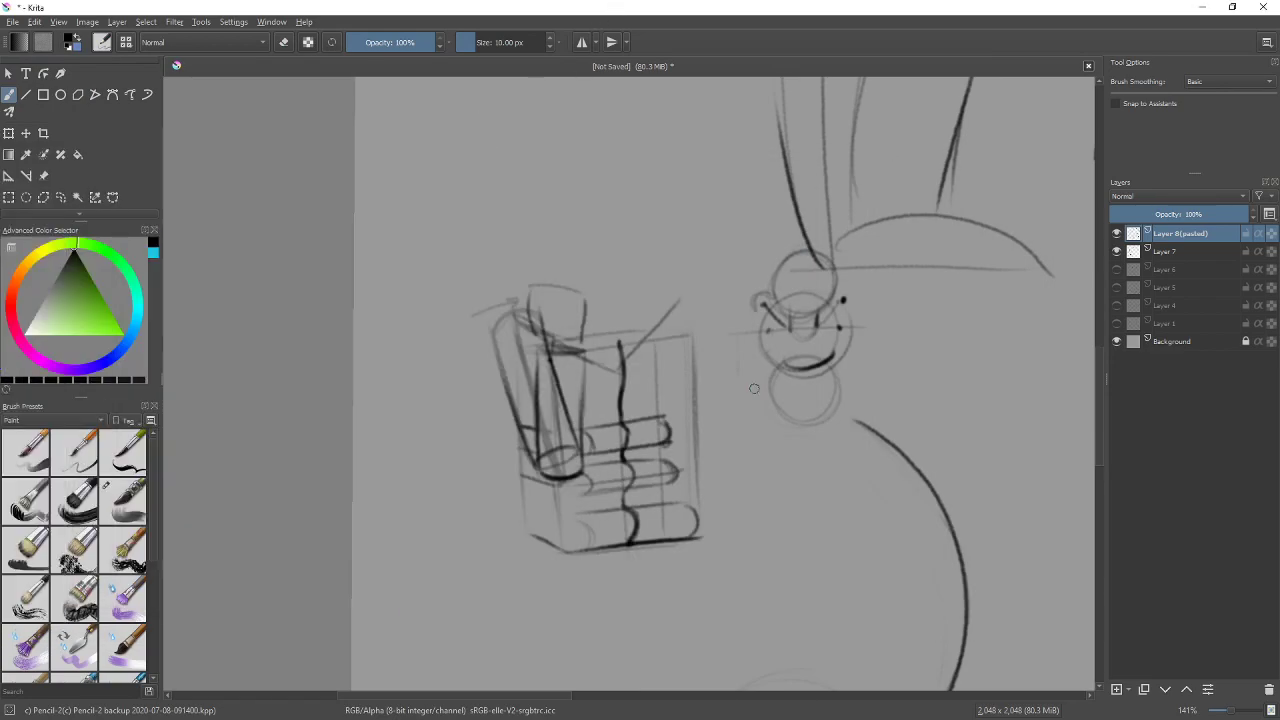
Try a heavy dark outline around the head, jaw, neck and shoulders of the middle head-and-neck sketch
scroll(755, 390, "down", 3)
mouse_move(873, 417)
left_mouse_down()
mouse_move(793, 417)
mouse_move(610, 310)
mouse_move(608, 408)
mouse_move(603, 257)
mouse_move(682, 363)
left_mouse_up()
scroll(737, 434, "up", 3)
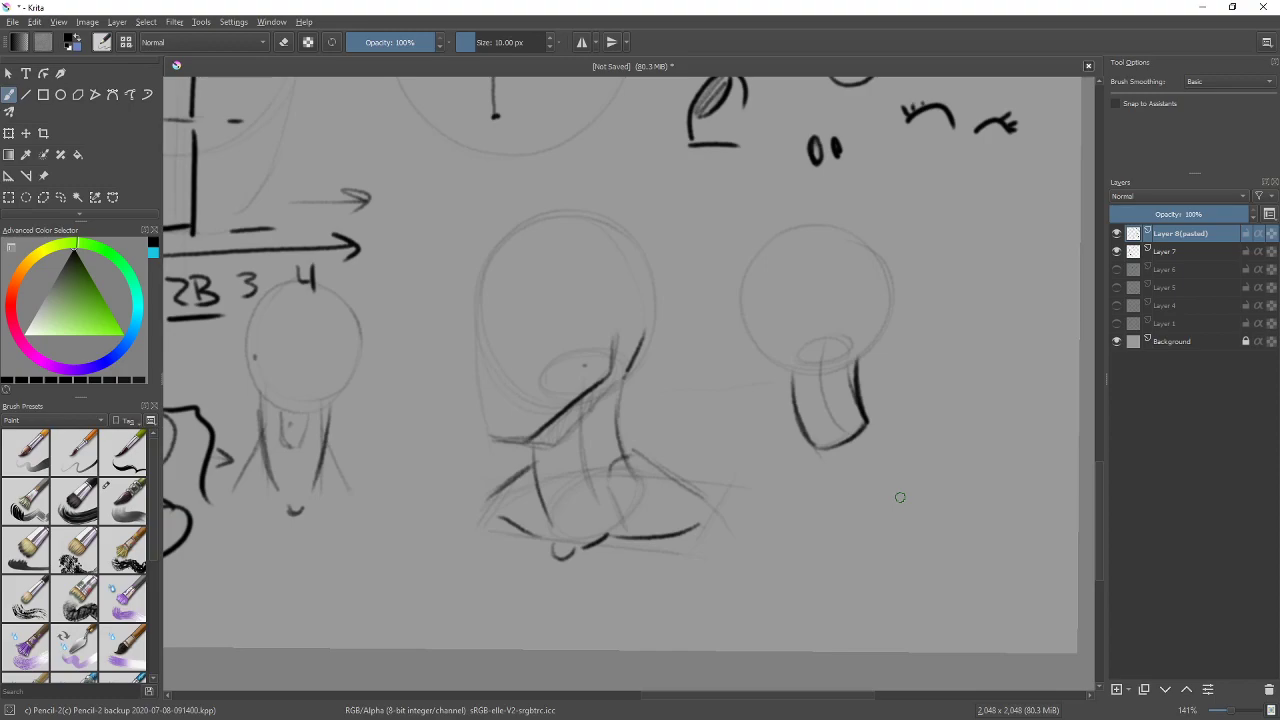
left_click(819, 524)
mouse_move(728, 532)
left_mouse_down()
mouse_move(628, 442)
mouse_move(623, 374)
mouse_move(641, 344)
mouse_move(647, 260)
mouse_move(577, 207)
mouse_move(488, 243)
mouse_move(467, 324)
mouse_move(475, 430)
mouse_move(528, 438)
mouse_move(534, 479)
mouse_move(470, 512)
left_mouse_up()
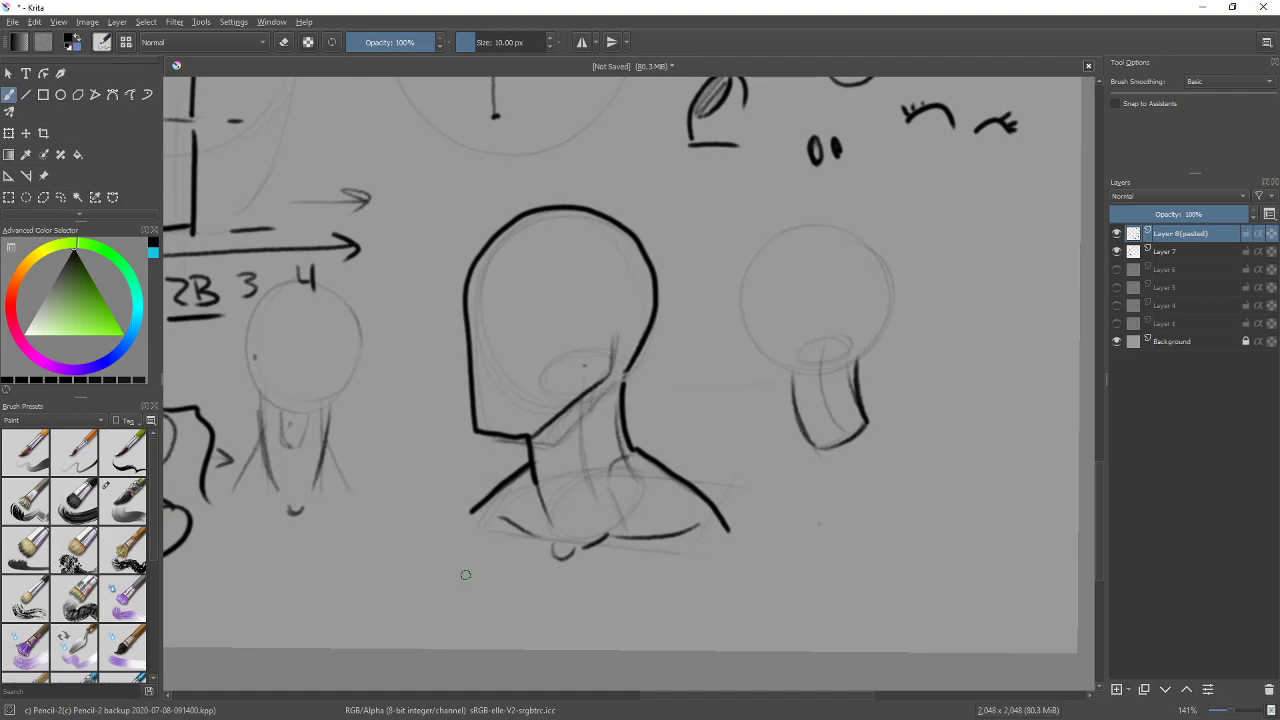
Undo the heavy outline strokes on the middle head-and-neck sketch
key("ctrl+z")
key("ctrl+z")
key("ctrl+z")
key("ctrl+z")
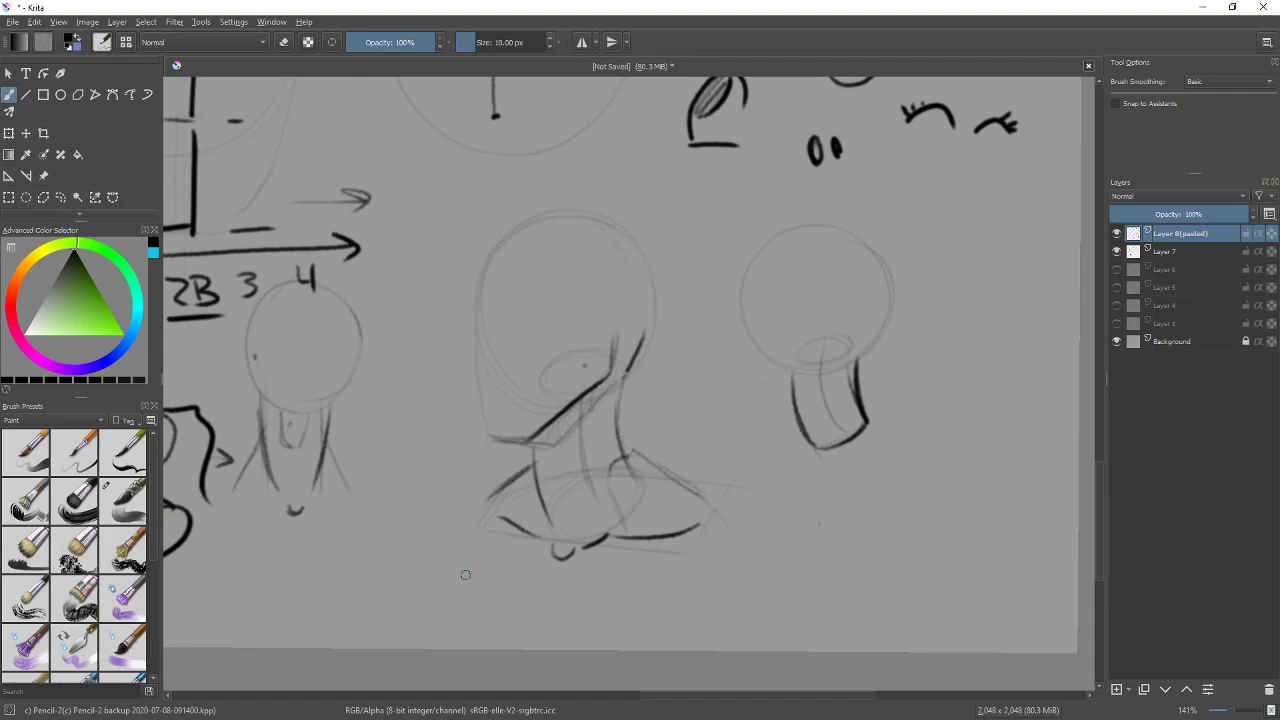
Switch back to the Drive preview in the browser and examine the heads, necks and torsos in IMG_3686.JPG up close
mouse_move(733, 428)
left_mouse_down()
mouse_move(831, 514)
mouse_move(846, 493)
left_mouse_up()
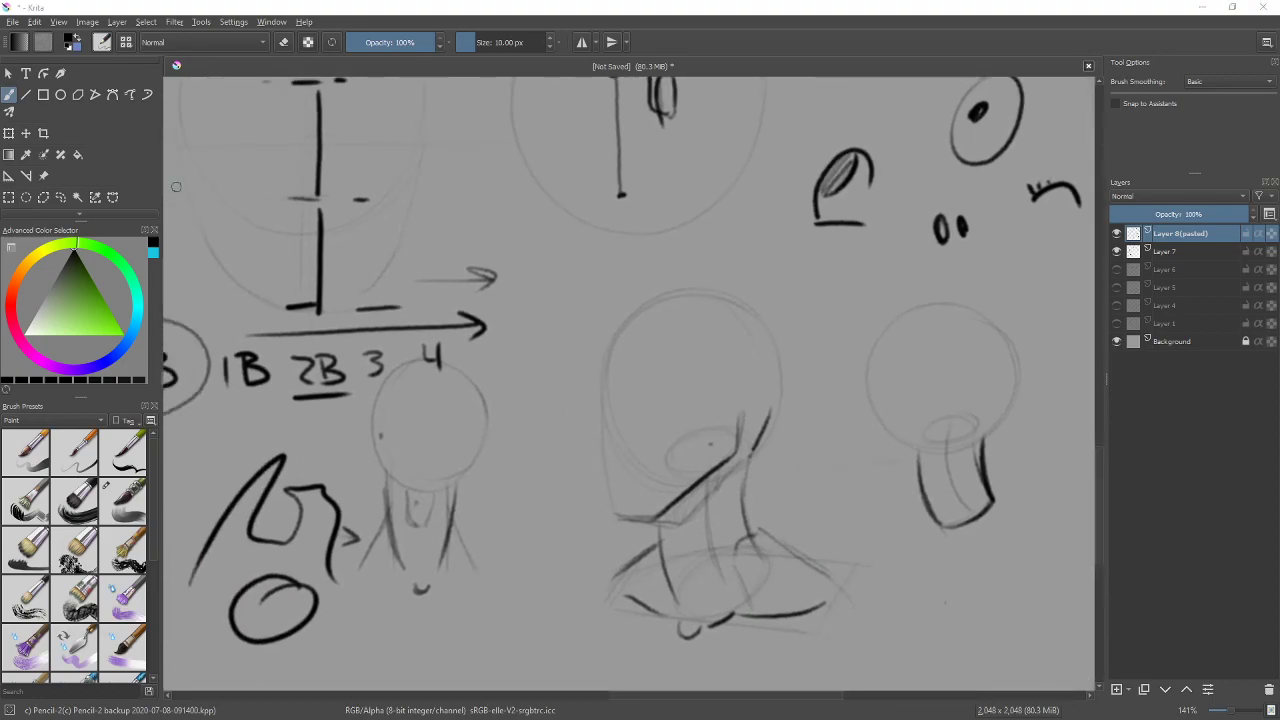
key("alt+Tab")
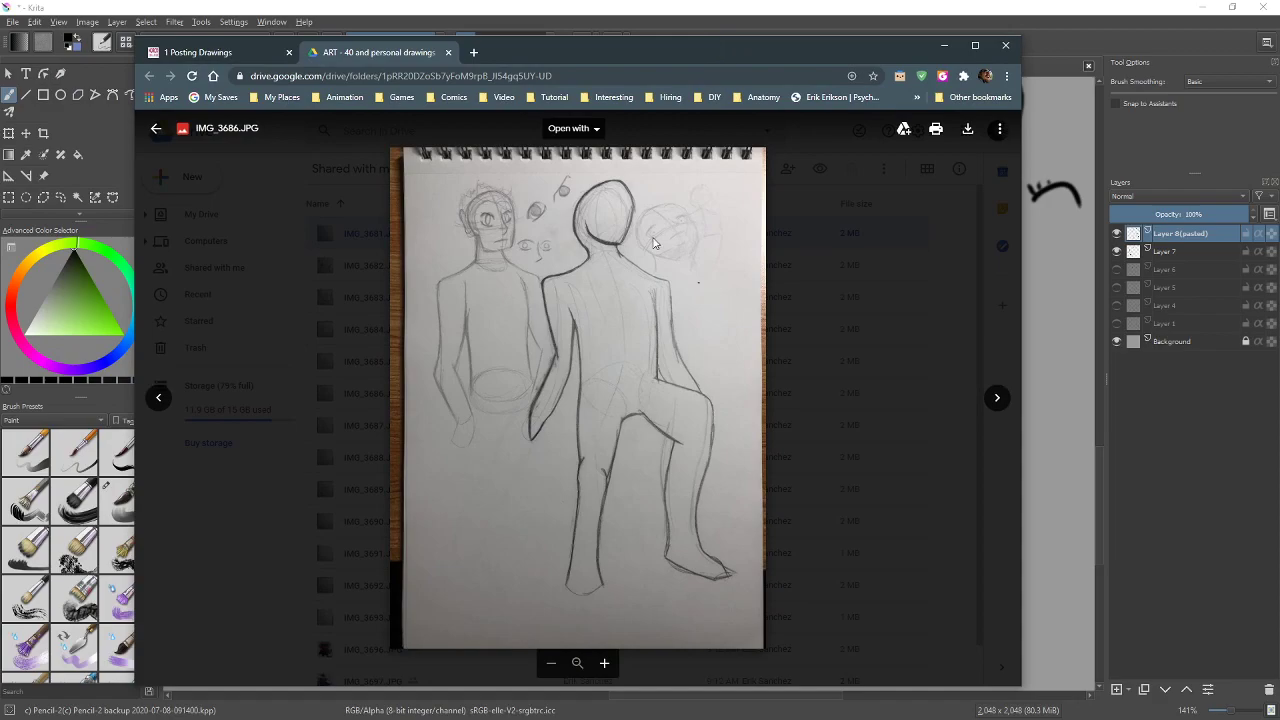
scroll(500, 387, "up", 5)
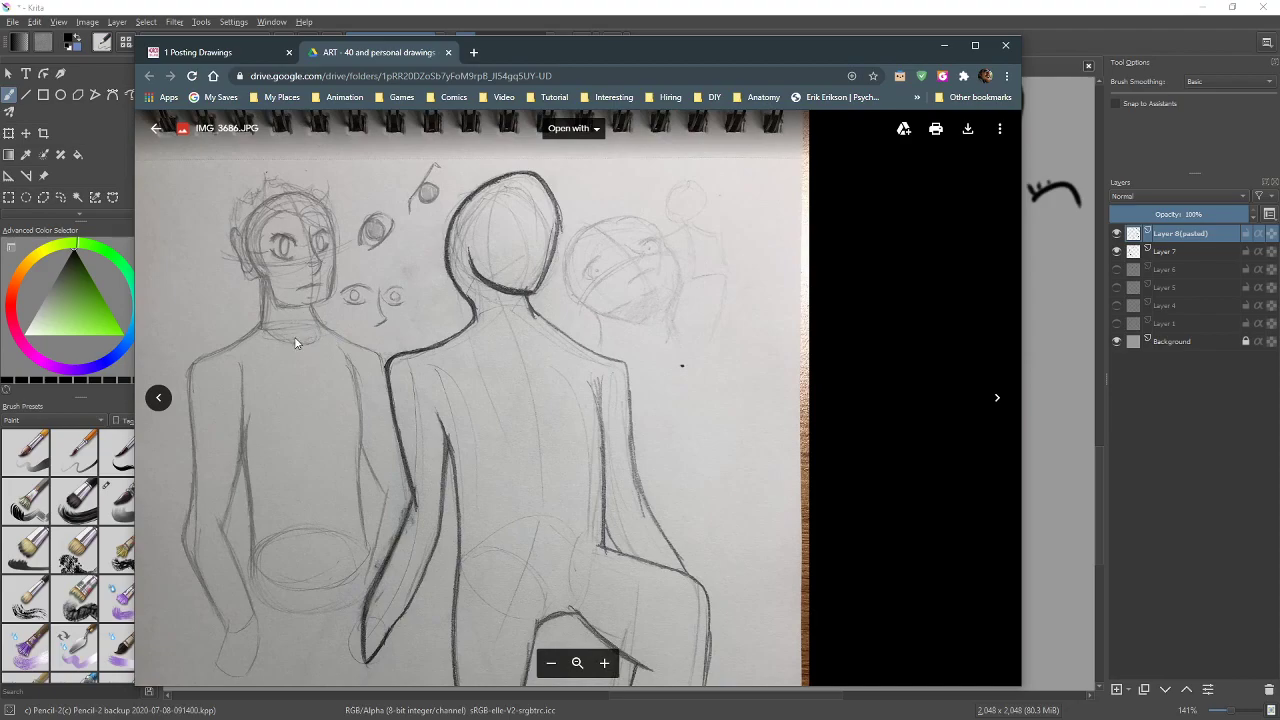
scroll(366, 392, "down", 3)
scroll(407, 425, "down", 2)
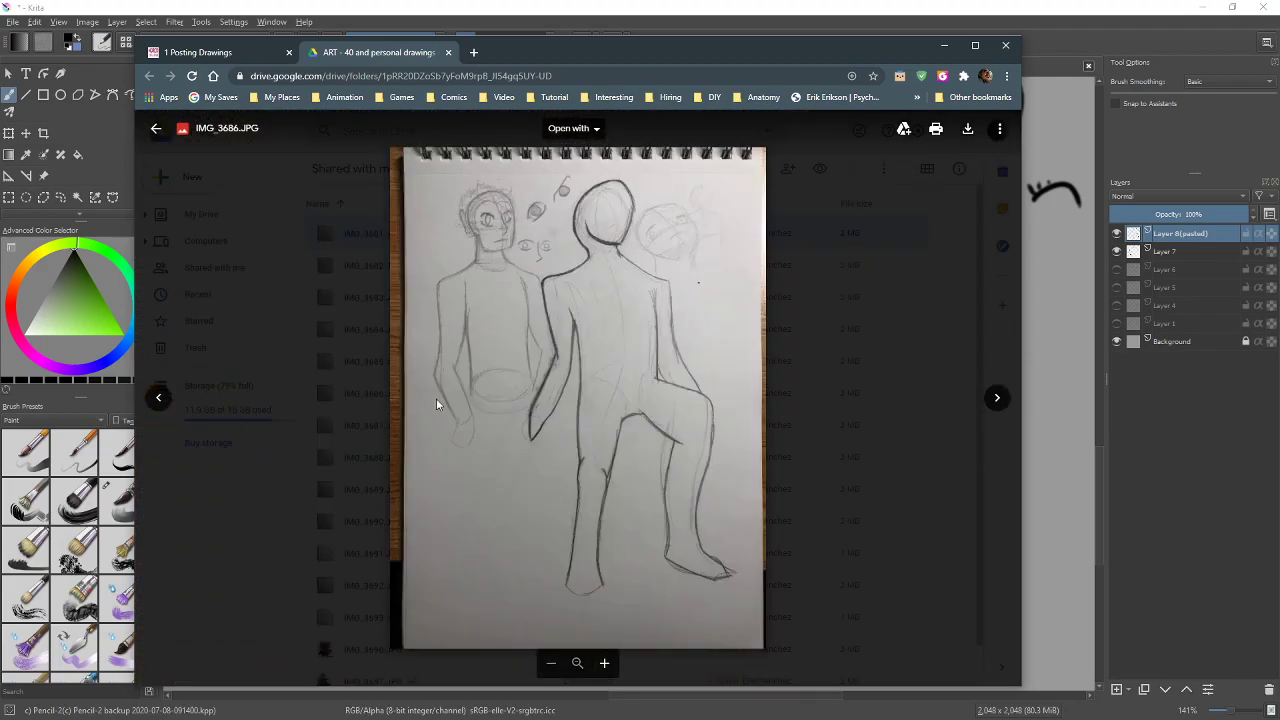
Page from IMG_3686.JPG through the crouching, dancing and kneeling figure poses and back to IMG_3686.JPG
key("Right")
key("Right")
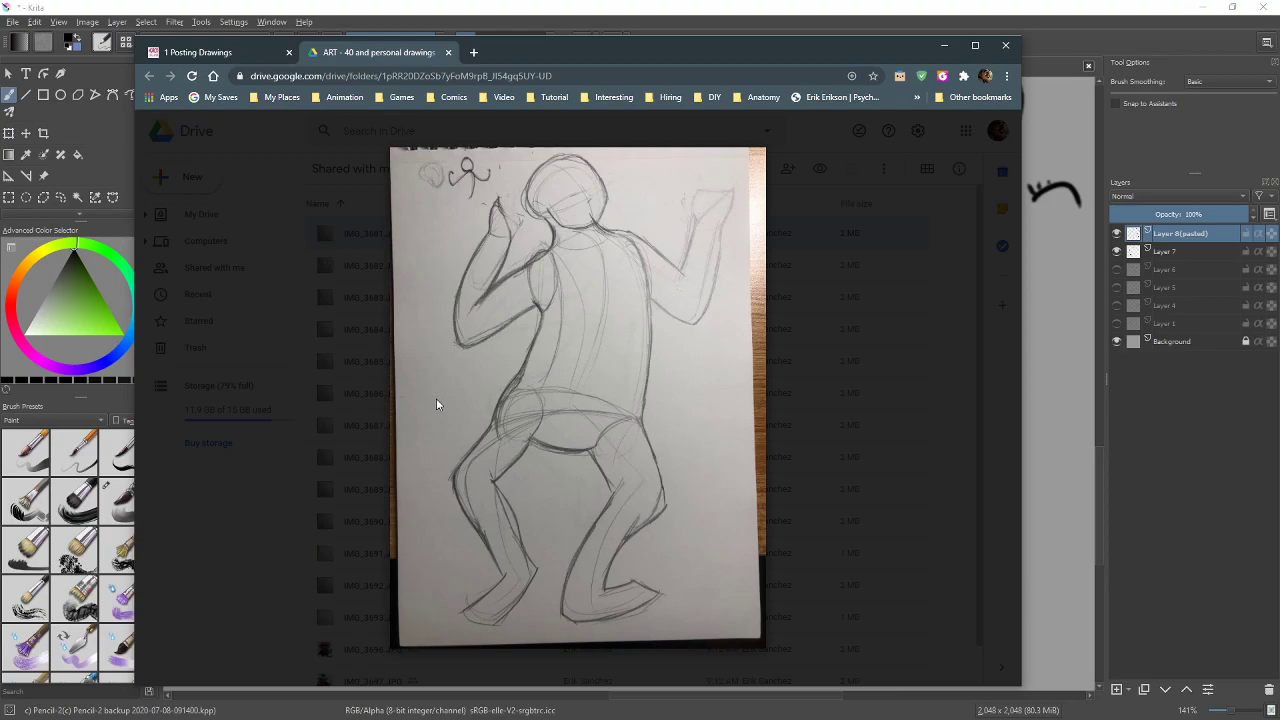
key("Right")
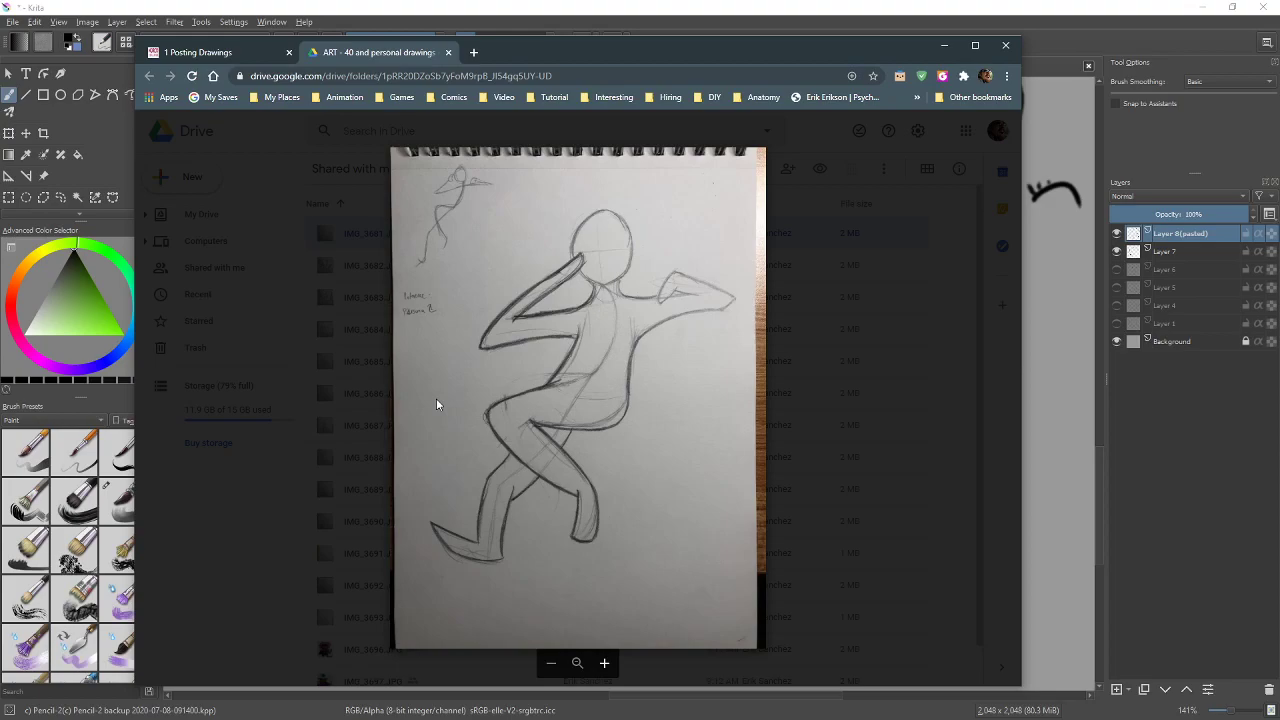
key("Right")
key("Right")
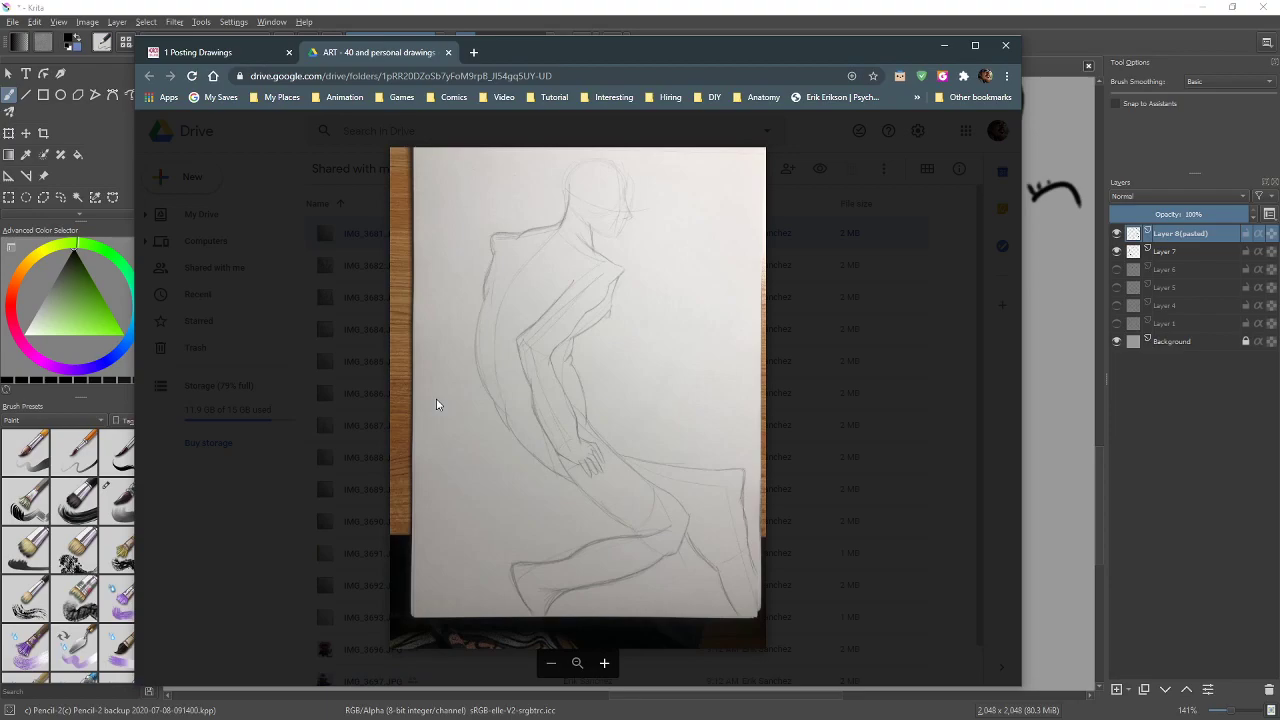
key("Right")
key("Right")
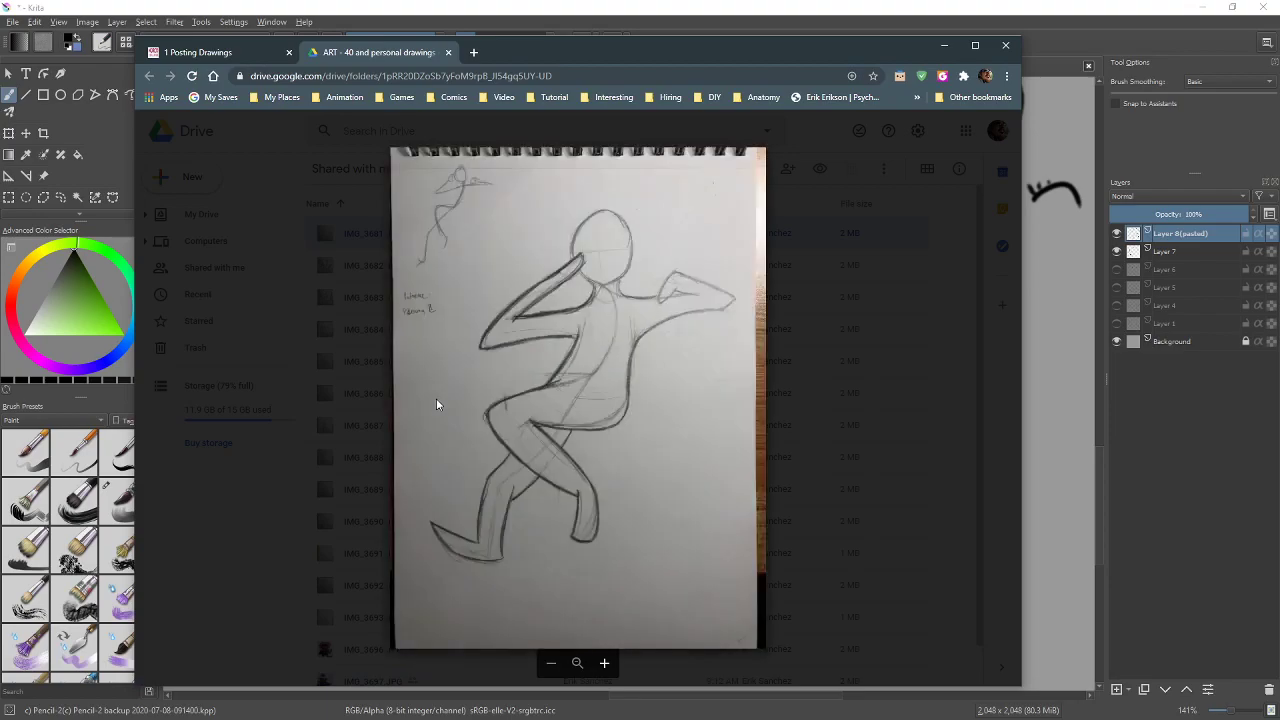
key("Right")
key("Right")
key("Right")
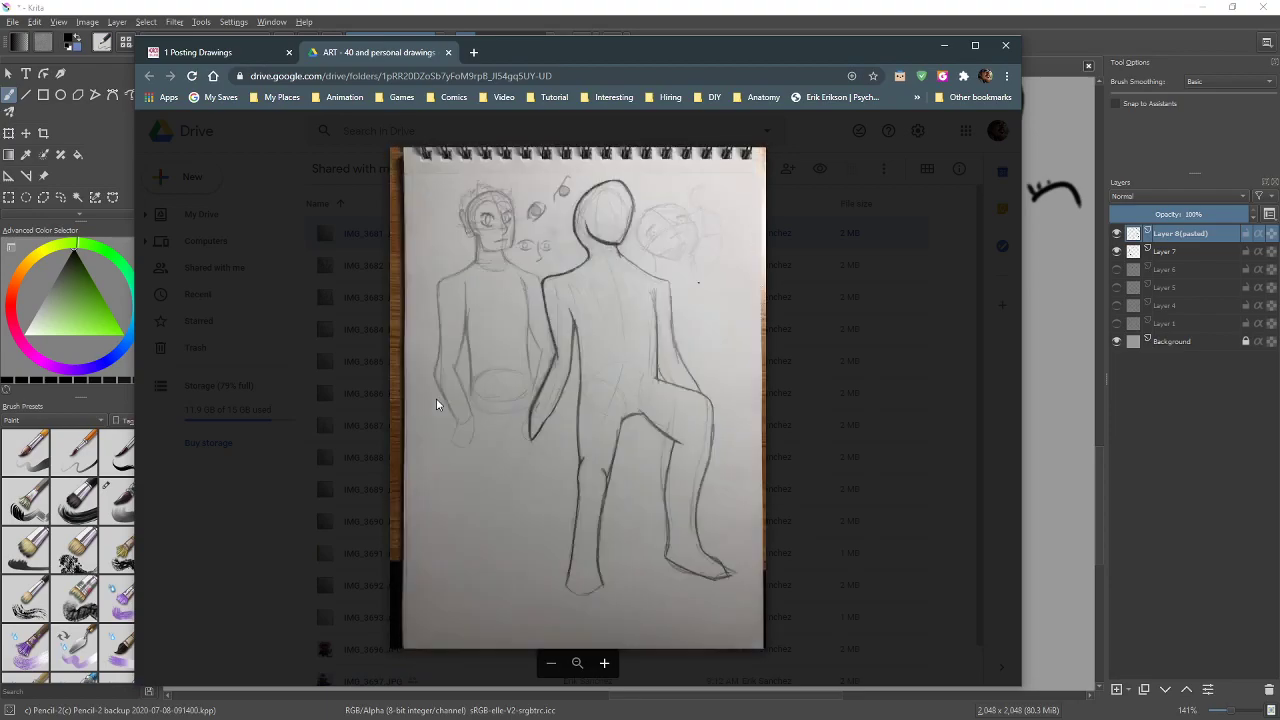
Page back past the hand-on-hip pose and gesture page to the back torso sketch, ending on the page of five hand studies
key("Right")
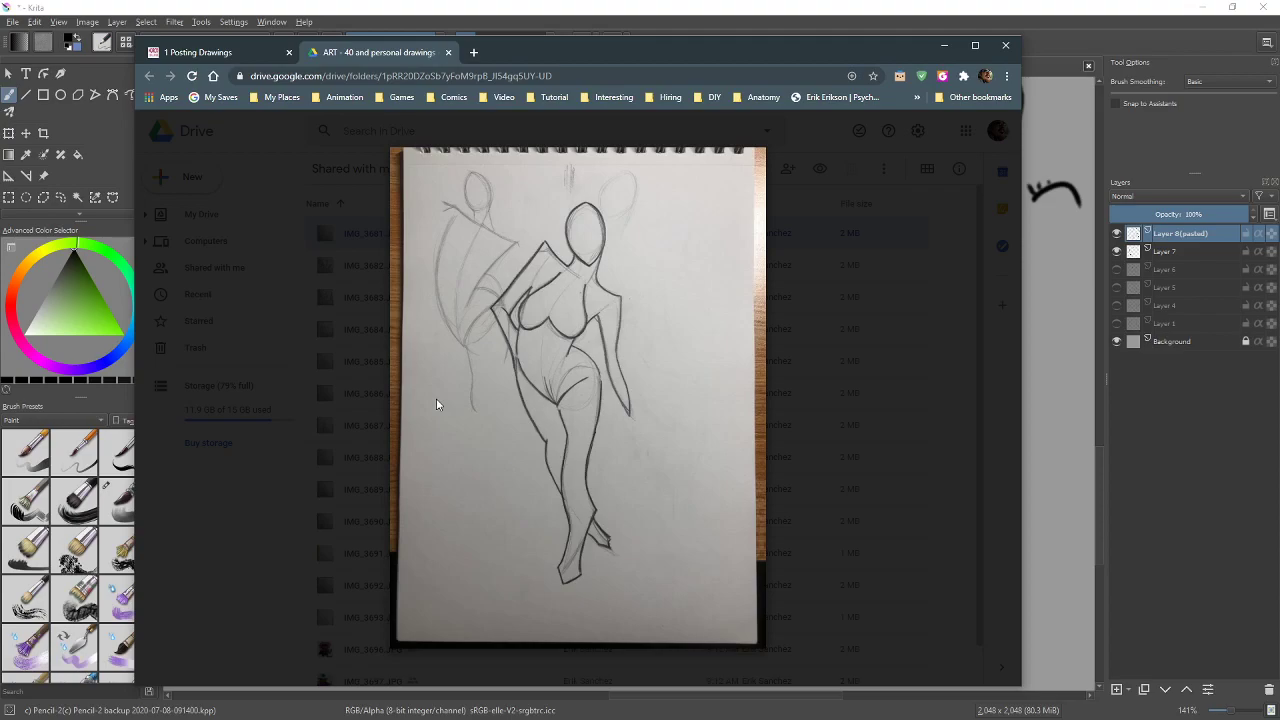
key("Right")
key("Right")
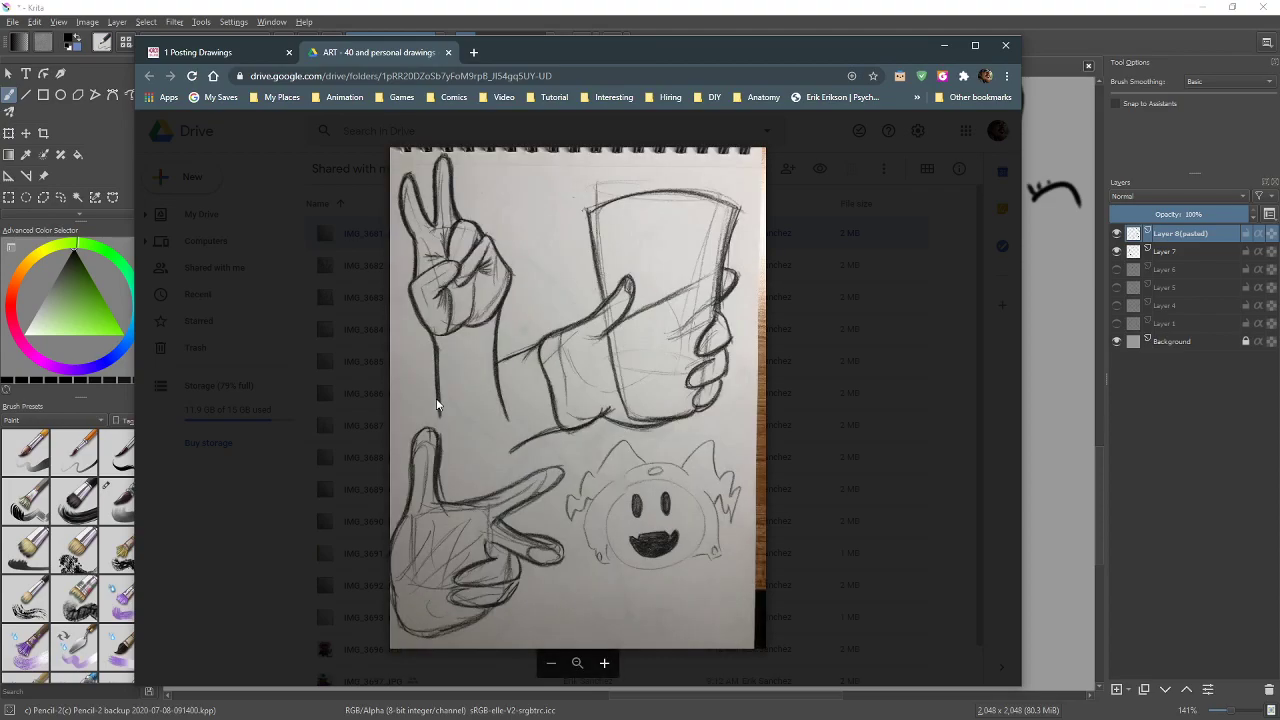
key("Left")
key("Left")
key("Right")
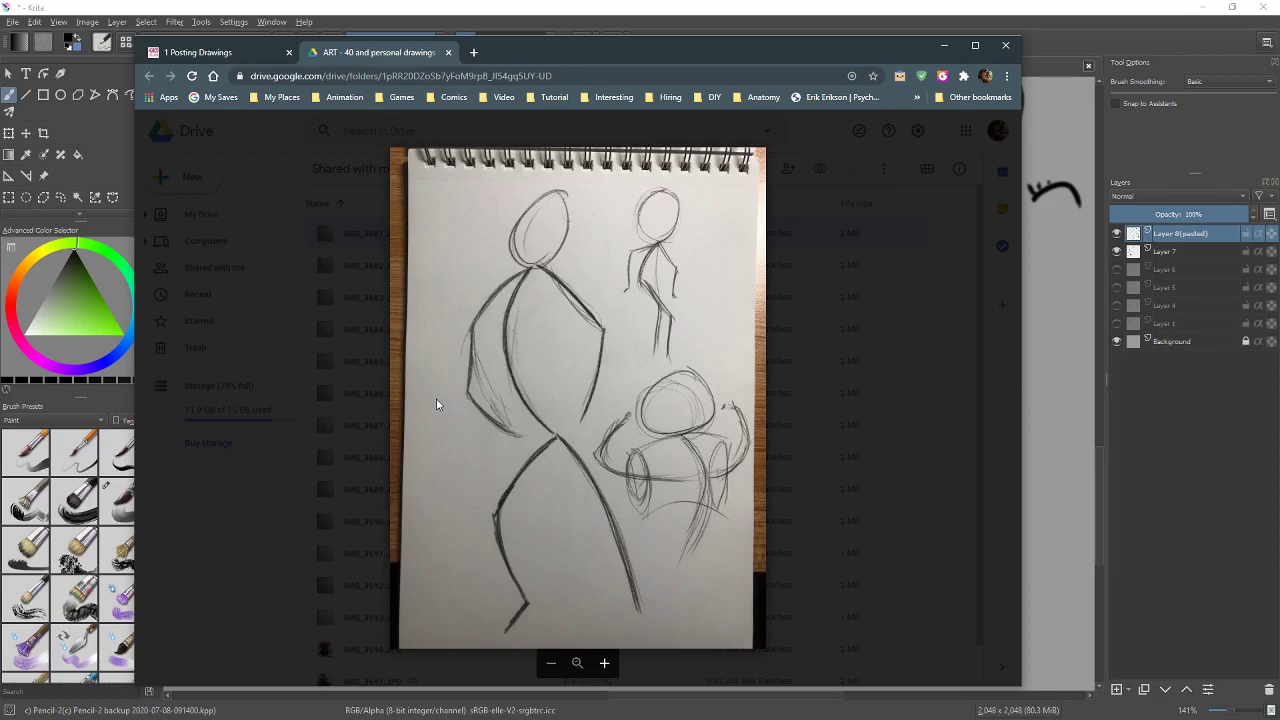
key("Right")
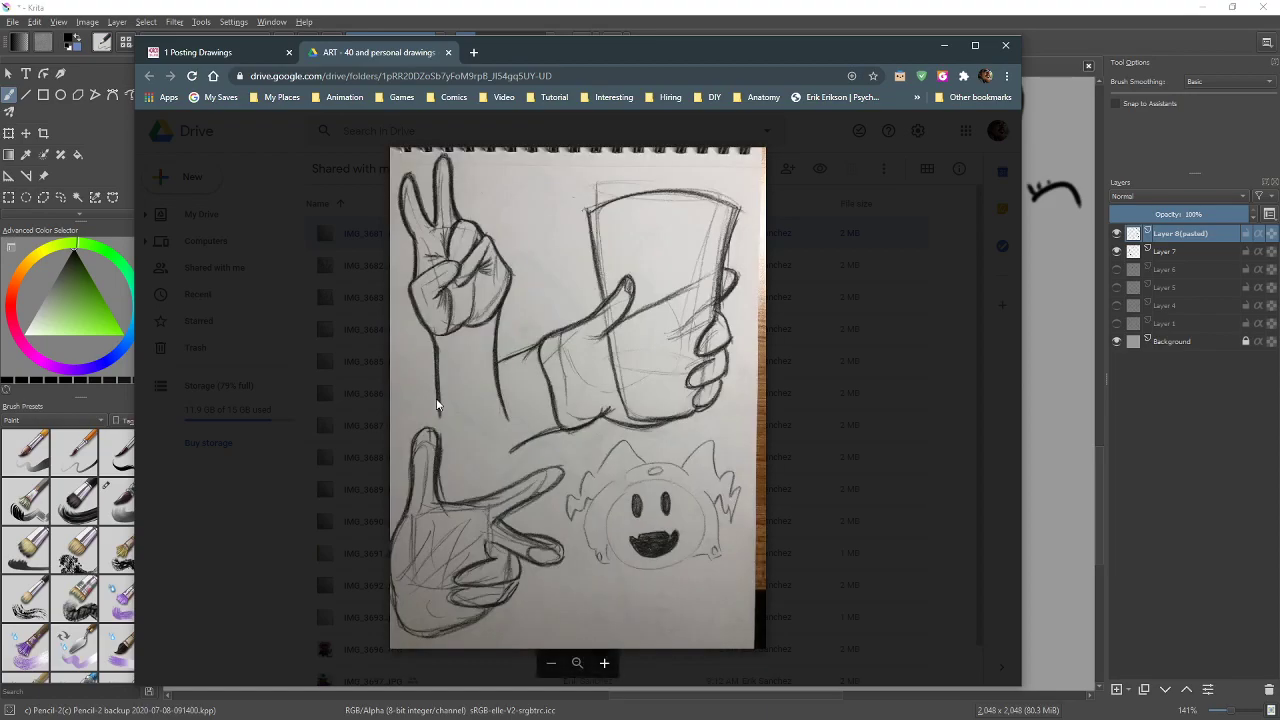
key("Right")
key("Right")
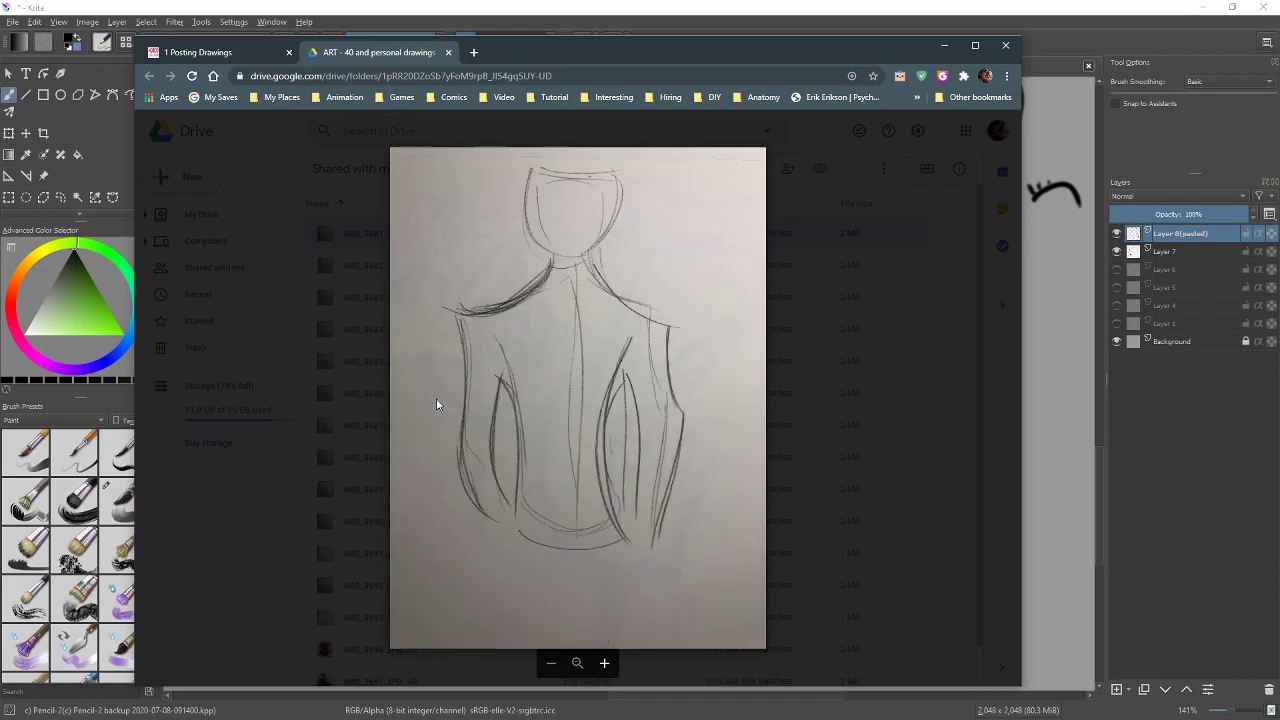
key("Left")
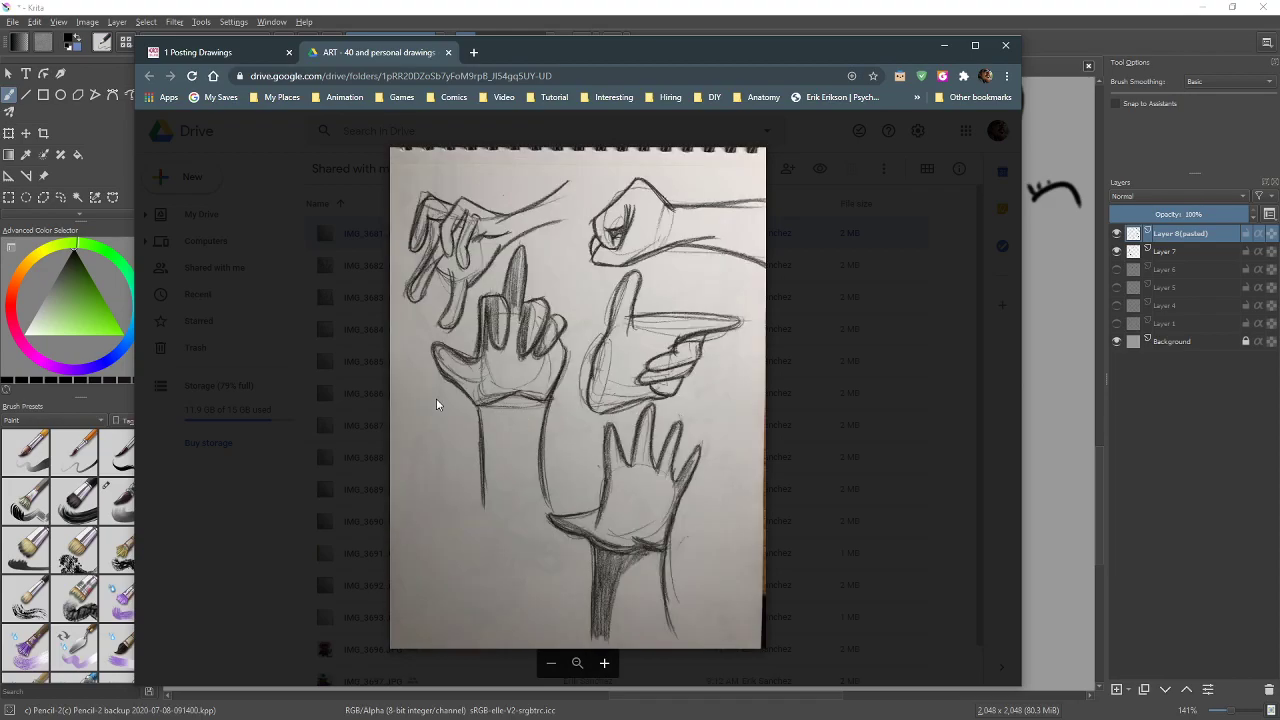
Compare the gesture page with the seated-leg, wide-stance and crouching figures, ending on the hand-on-hip pose
key("Left")
key("Left")
key("Right")
key("Right")
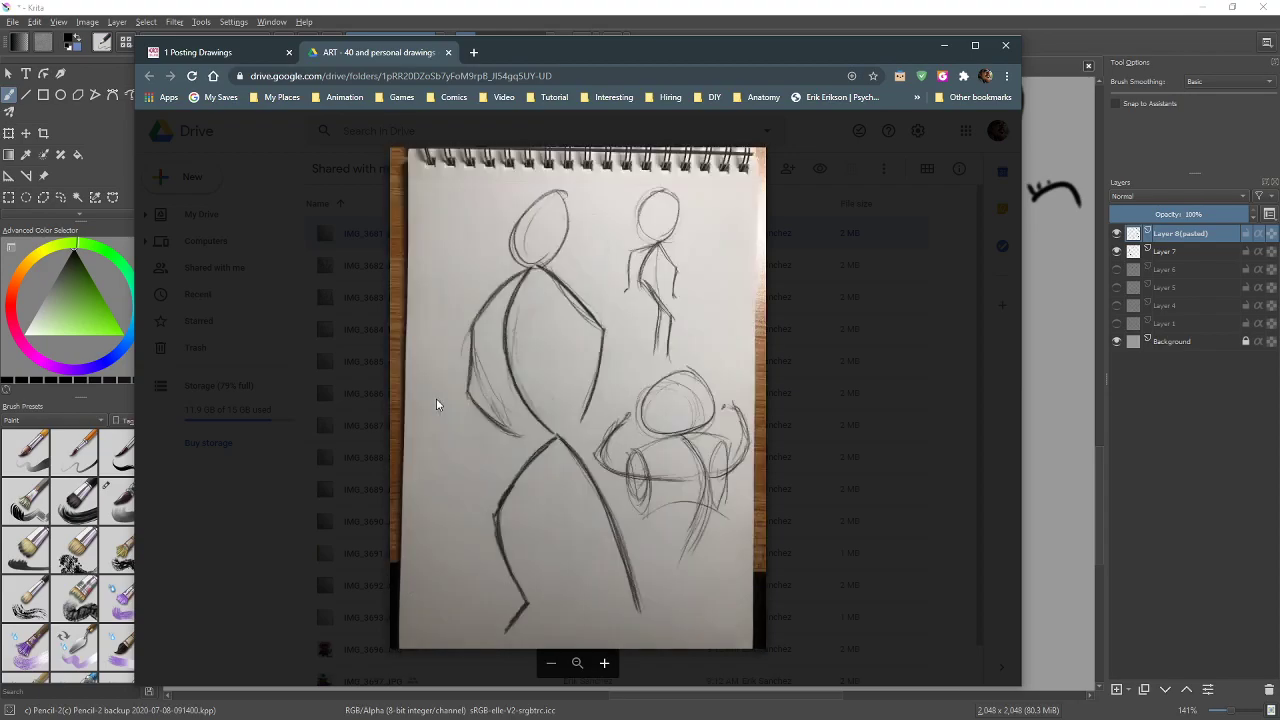
key("Right")
key("Right")
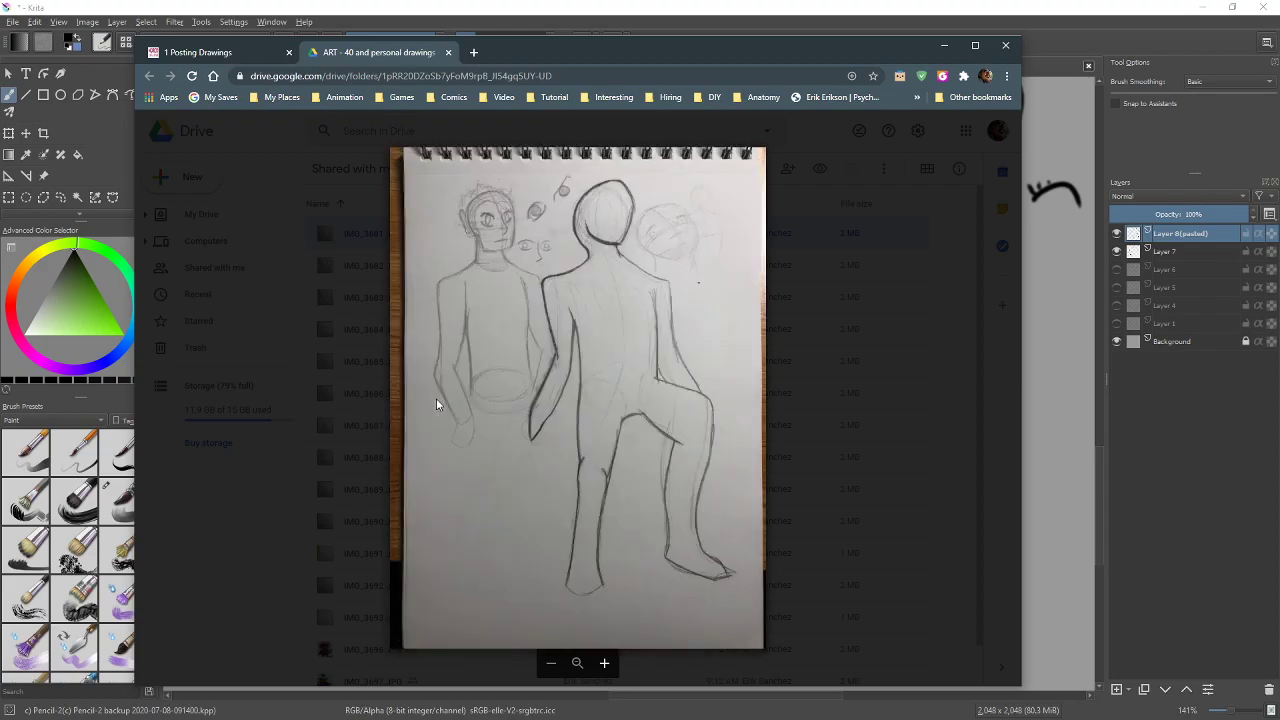
key("Right")
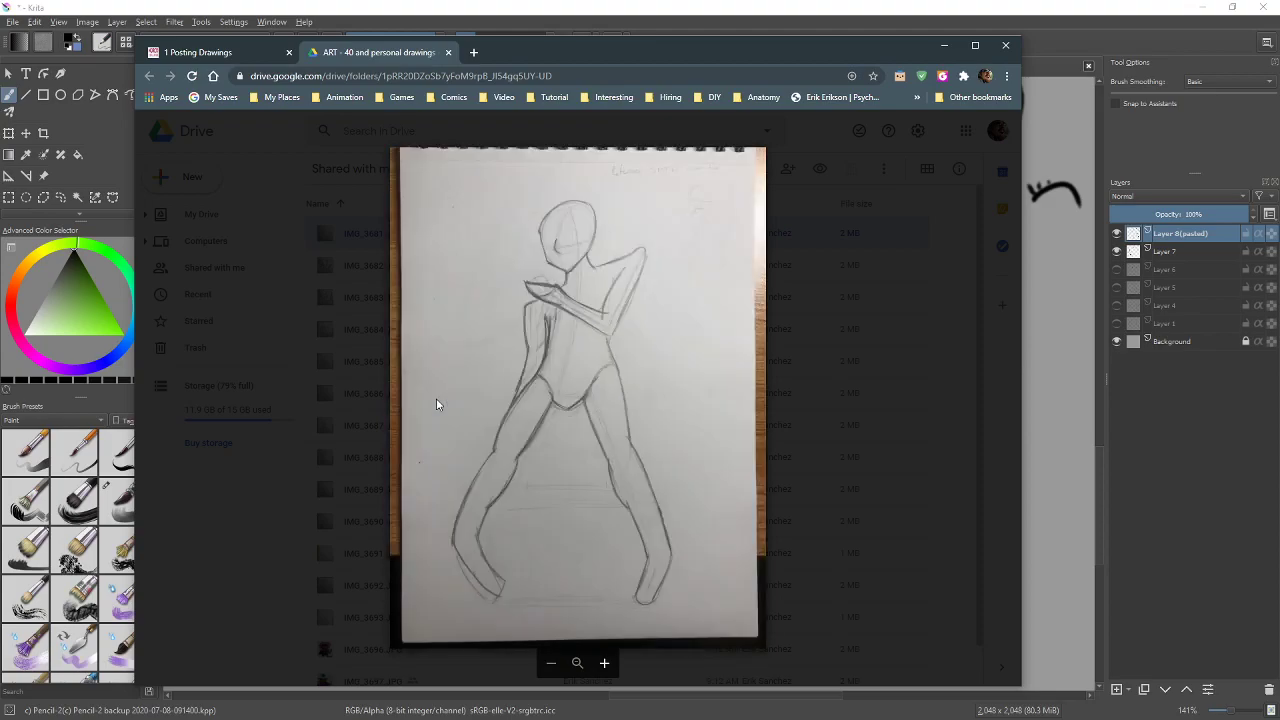
key("Right")
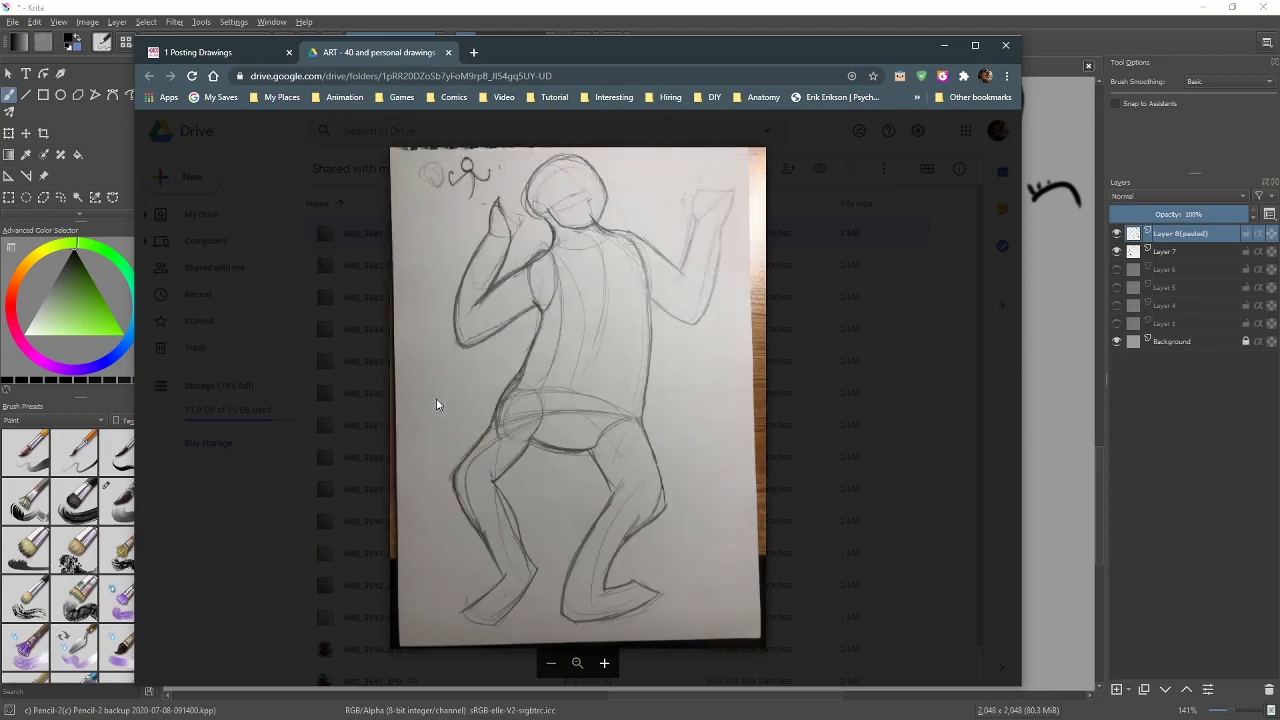
key("Right")
key("Right")
key("Right")
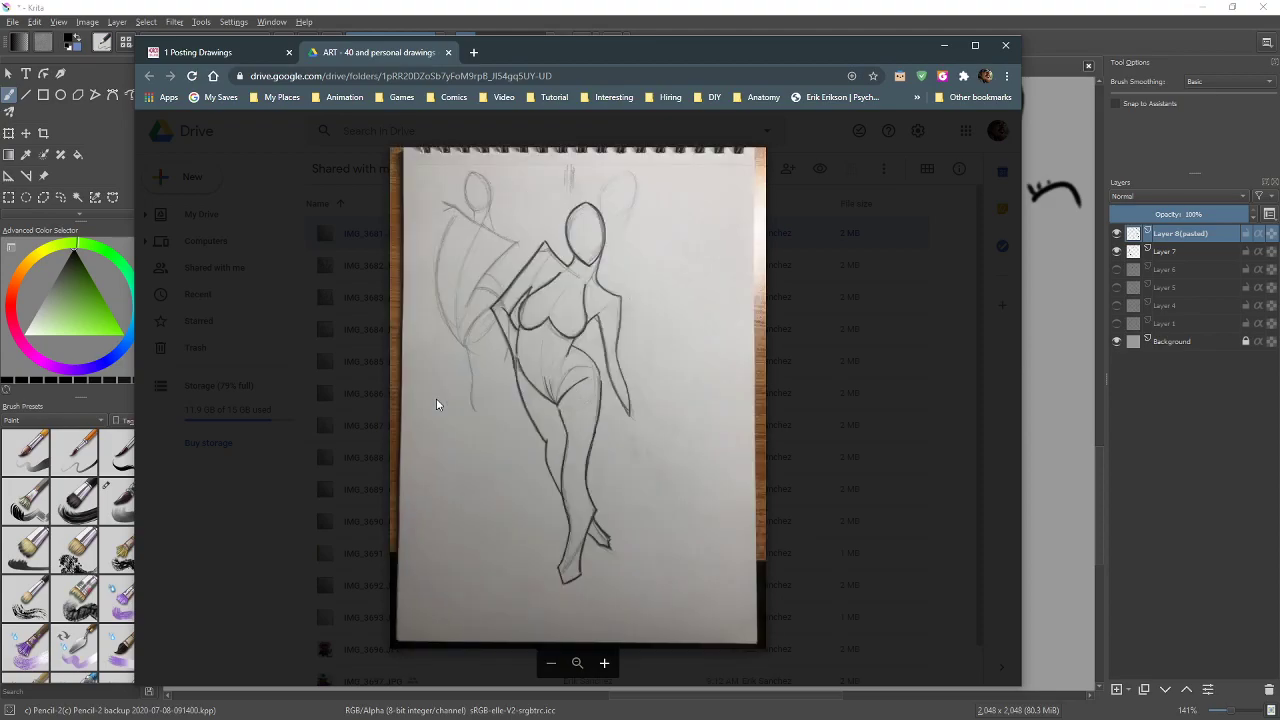
Leave the Drive photo preview and close the photo viewer showing the portrait with glasses and the hoodie figure sketch
key("Escape")
key("alt+Tab")
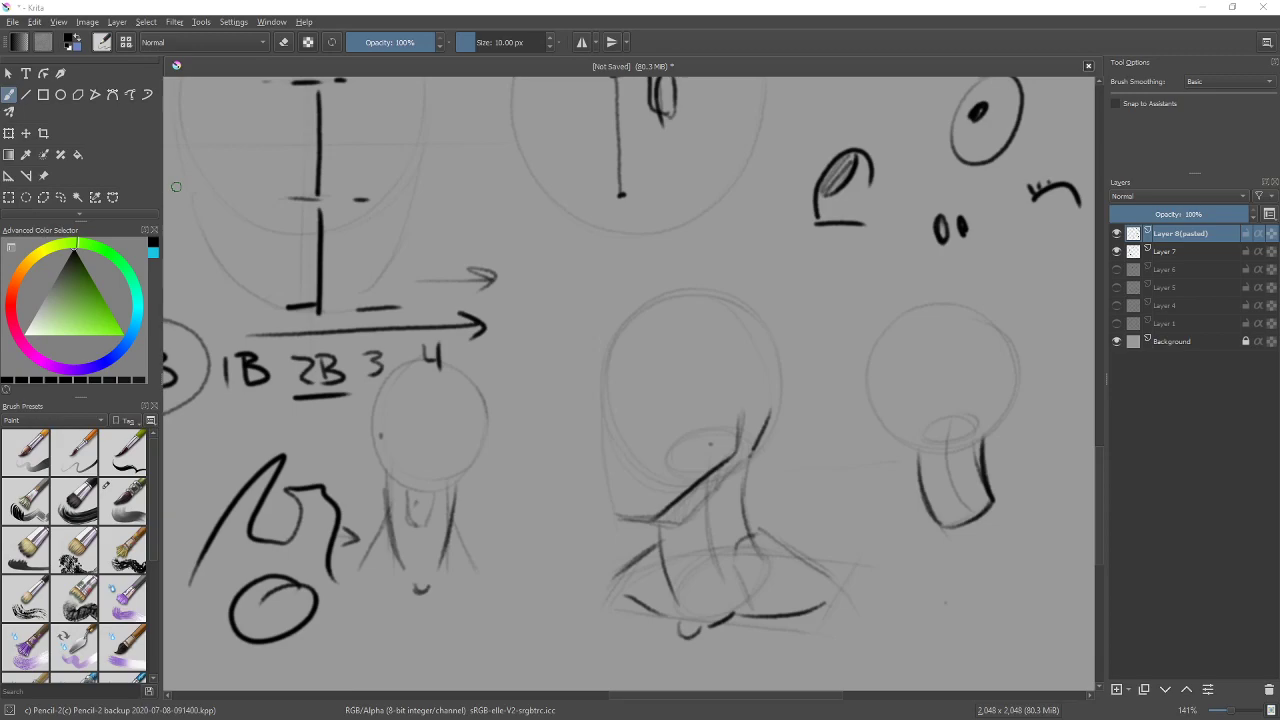
key("alt+Tab")
left_click_drag(595, 151, 685, 155)
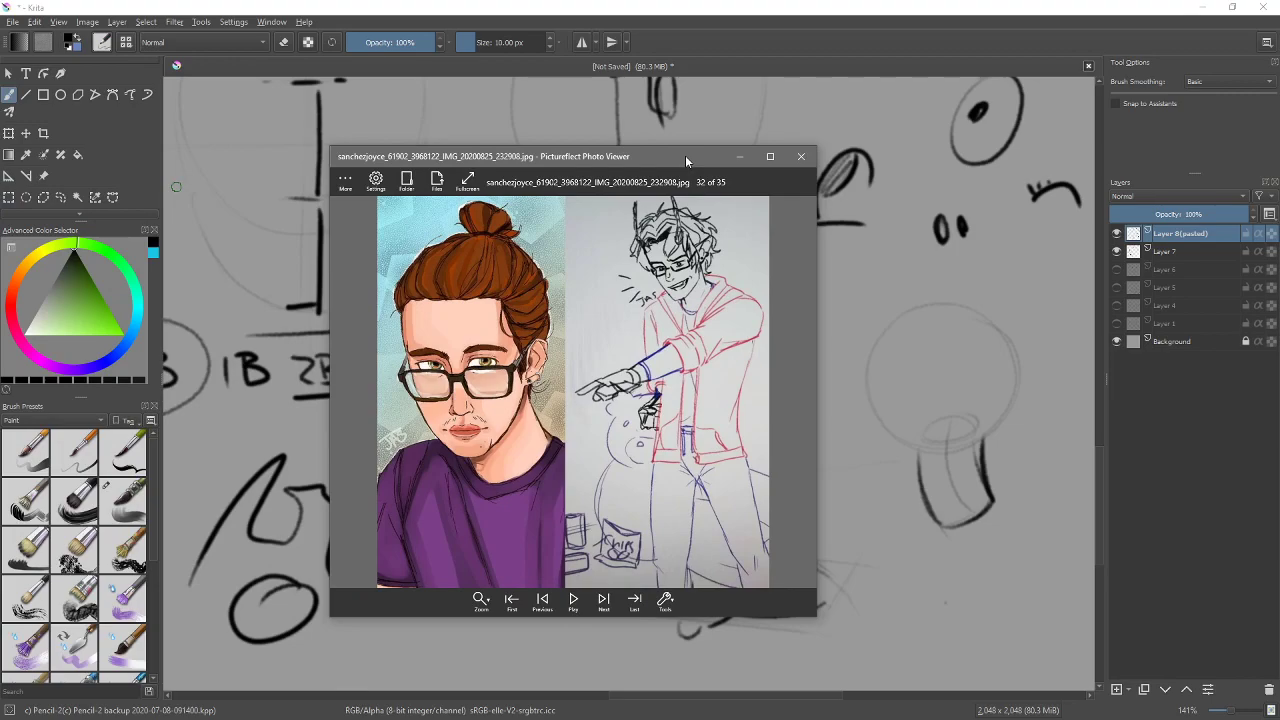
left_click(803, 158)
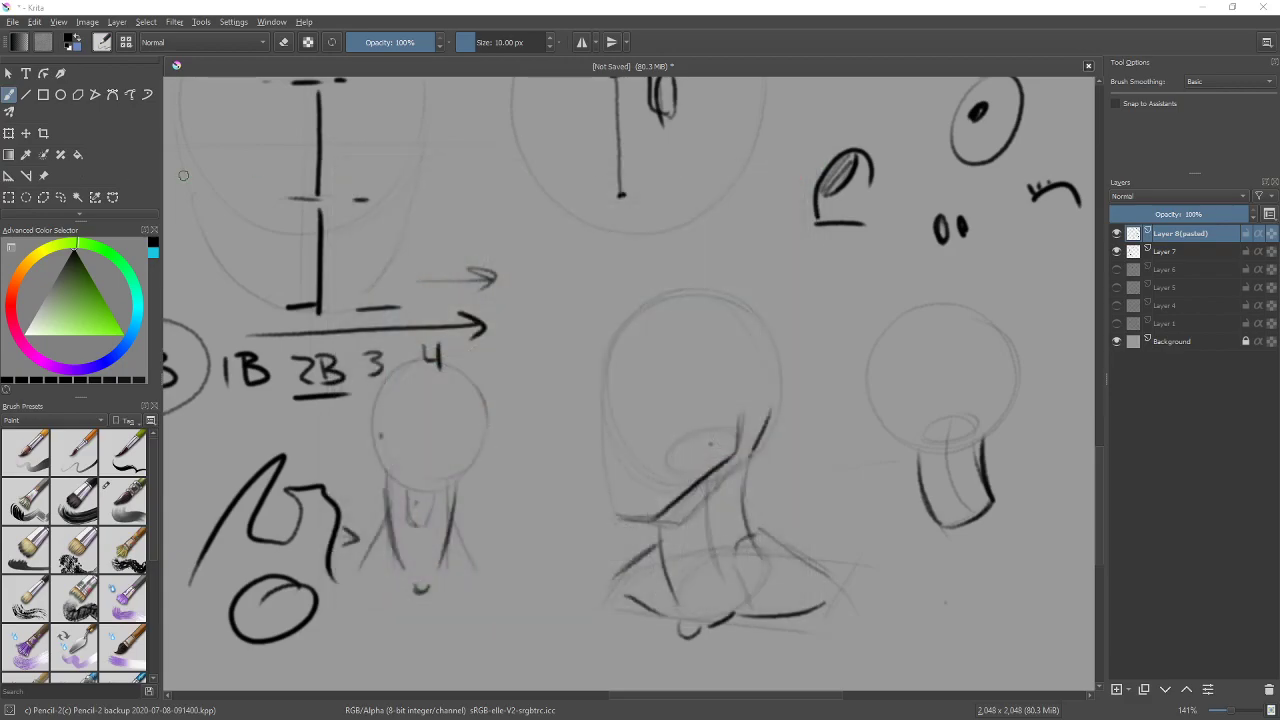
Browse the submissions (1) folder back to its first drawings and minimize the folder window to return to the Krita canvas
key("alt+Tab")
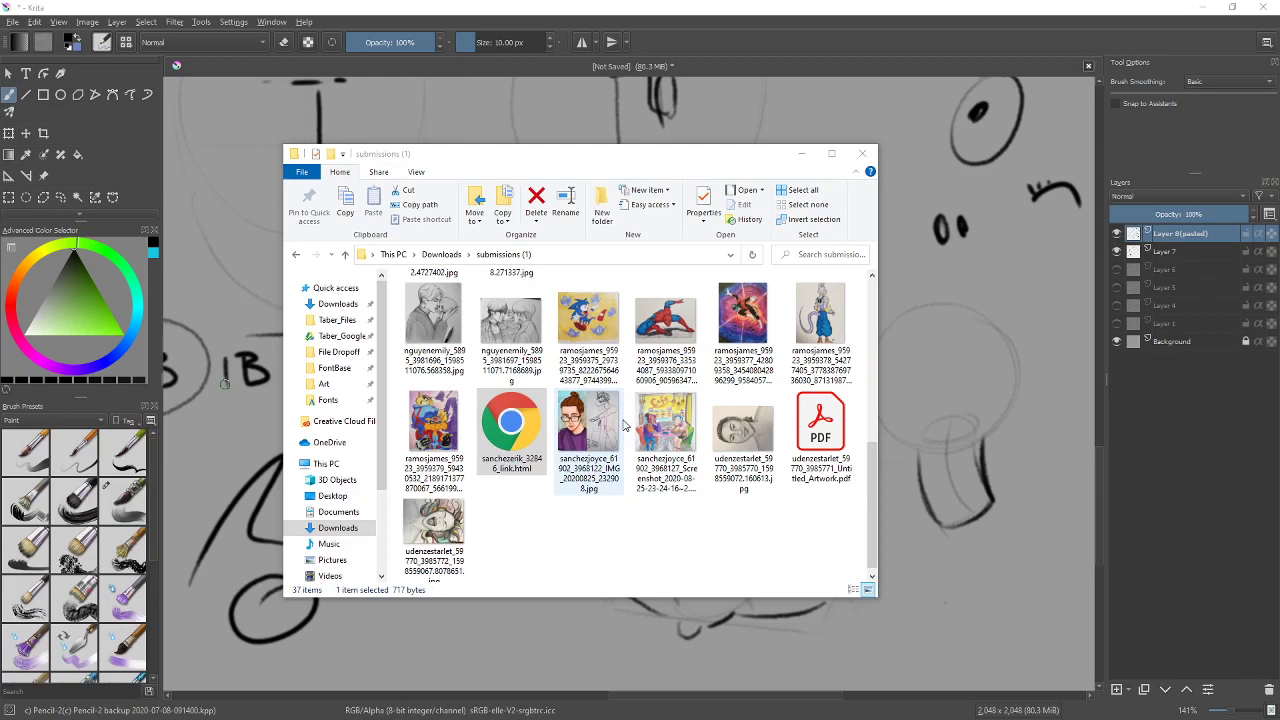
left_click(630, 517)
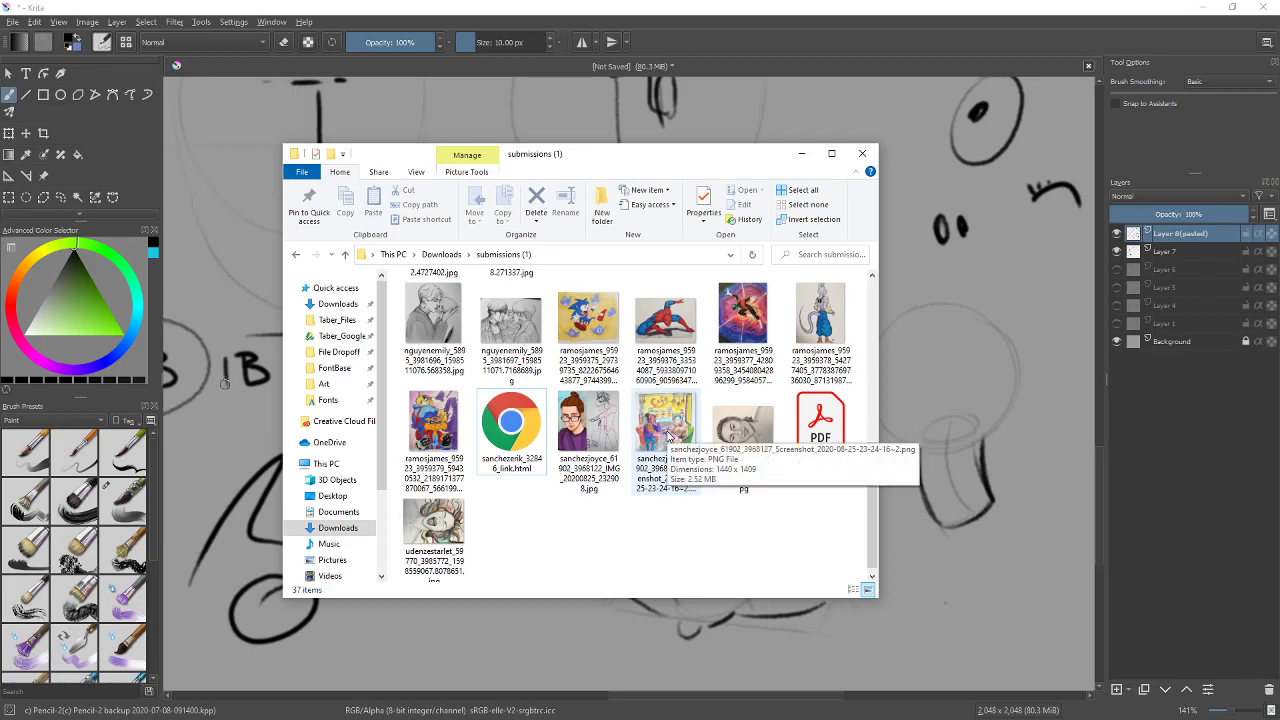
scroll(668, 437, "down", 1)
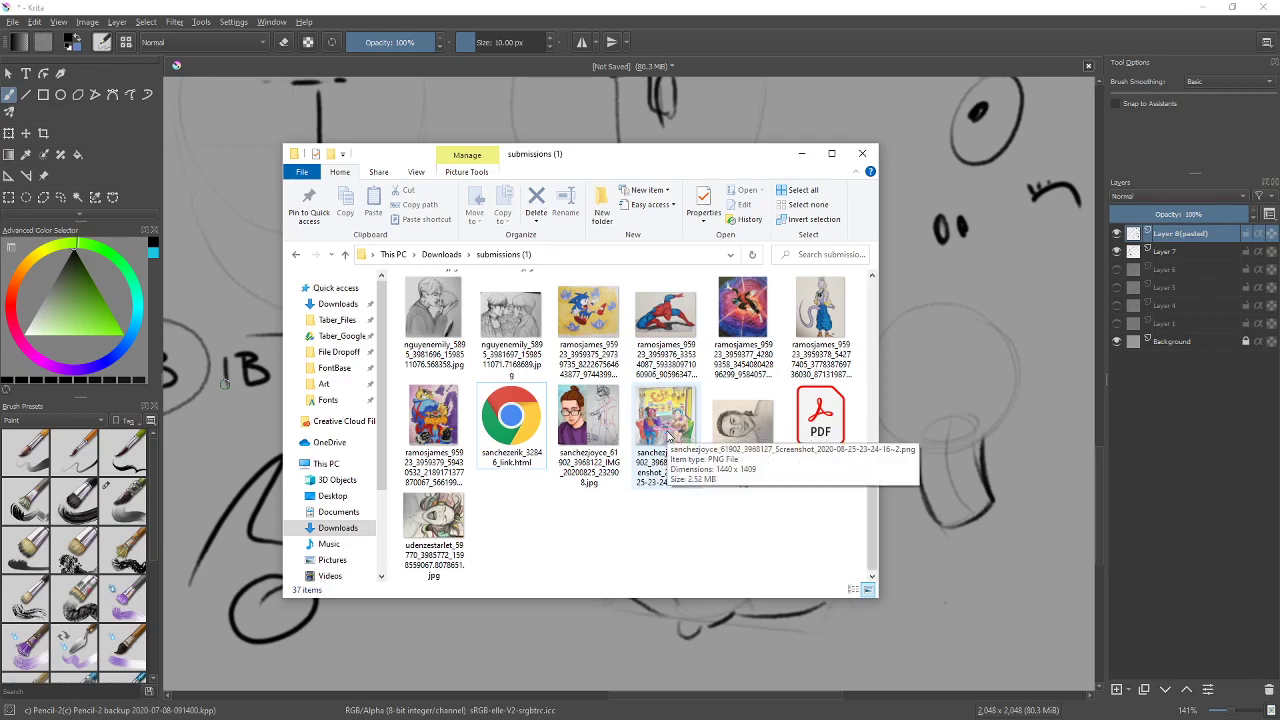
scroll(668, 437, "down", 5)
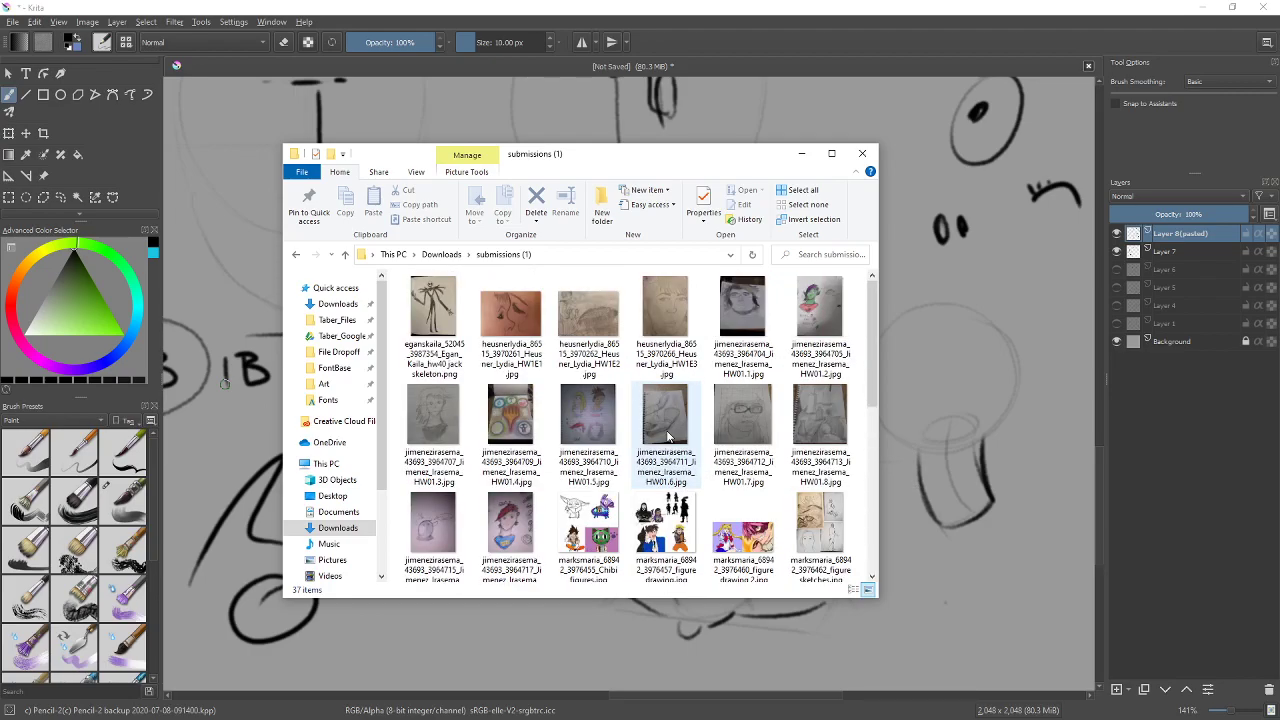
scroll(668, 437, "down", 3)
scroll(668, 437, "up", 3)
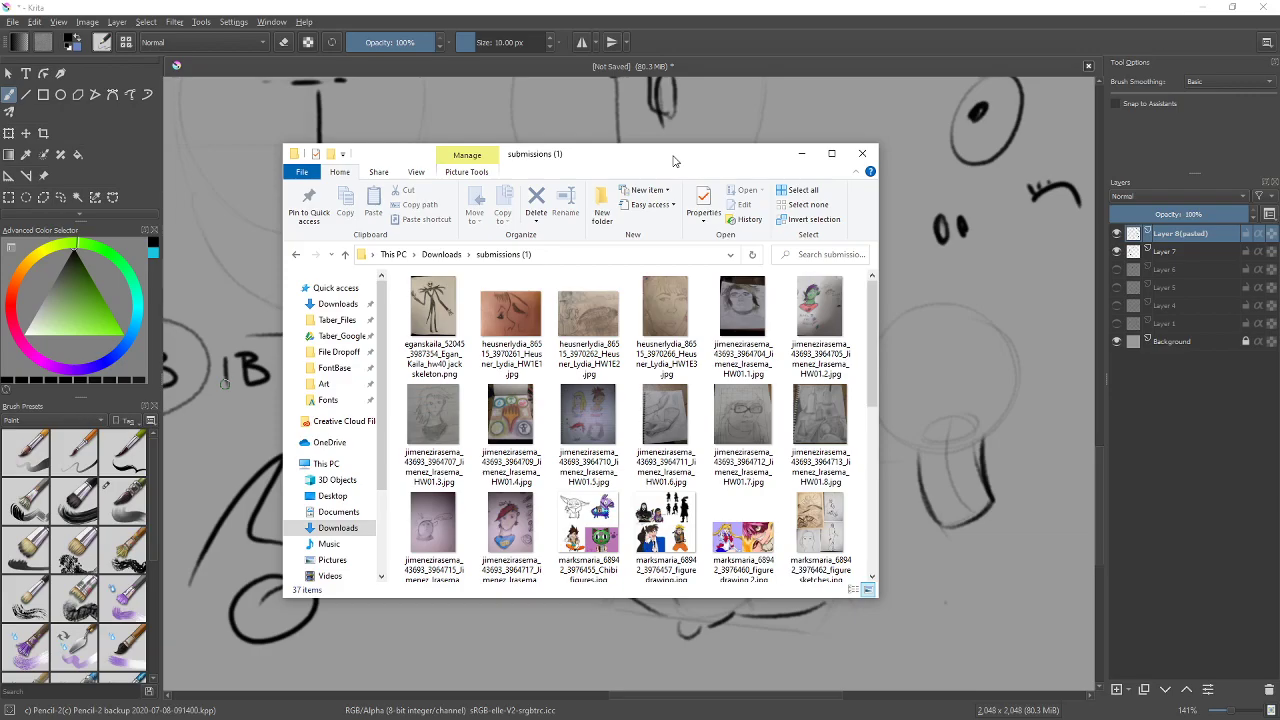
left_click_drag(674, 161, 585, 172)
key("super+Down")
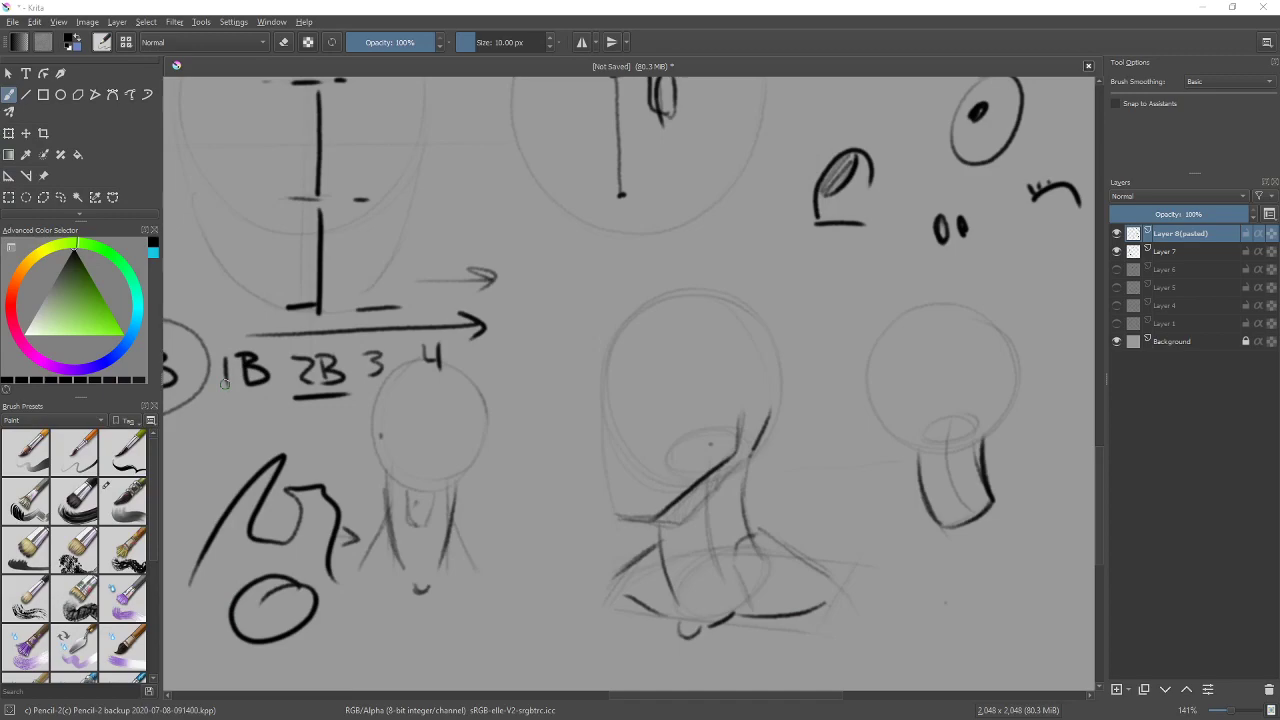